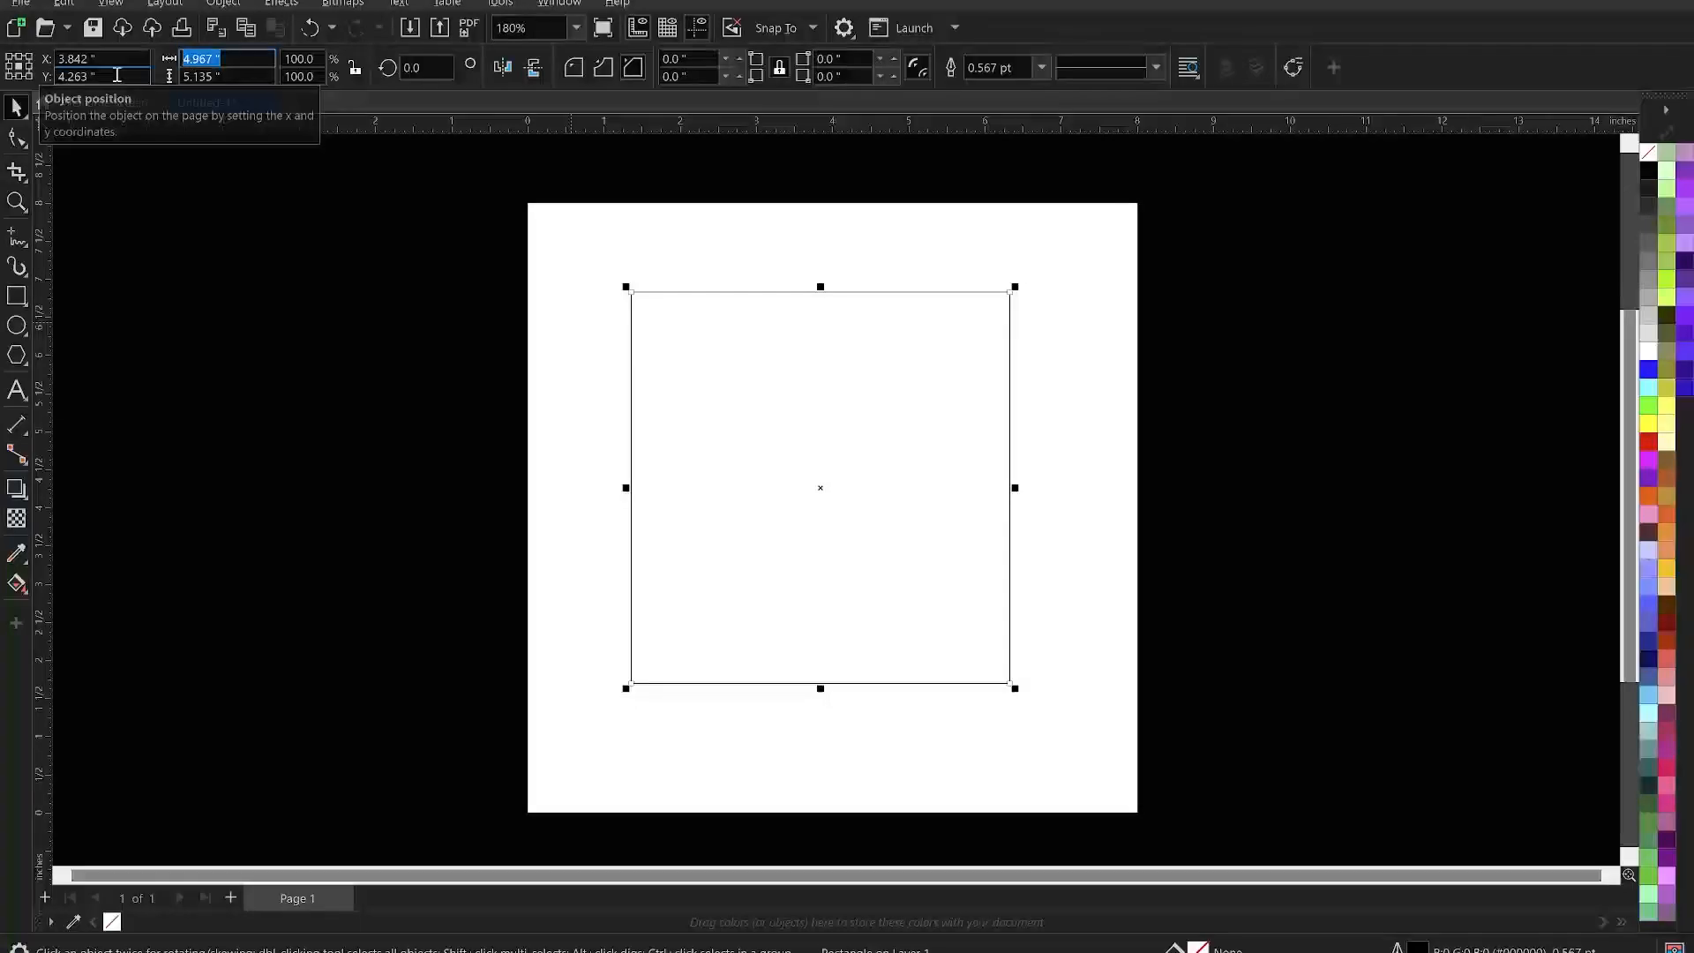
Resize the rectangle to 5 by 5 inches and centre it on the page
type("5")
key("Tab")
type("5")
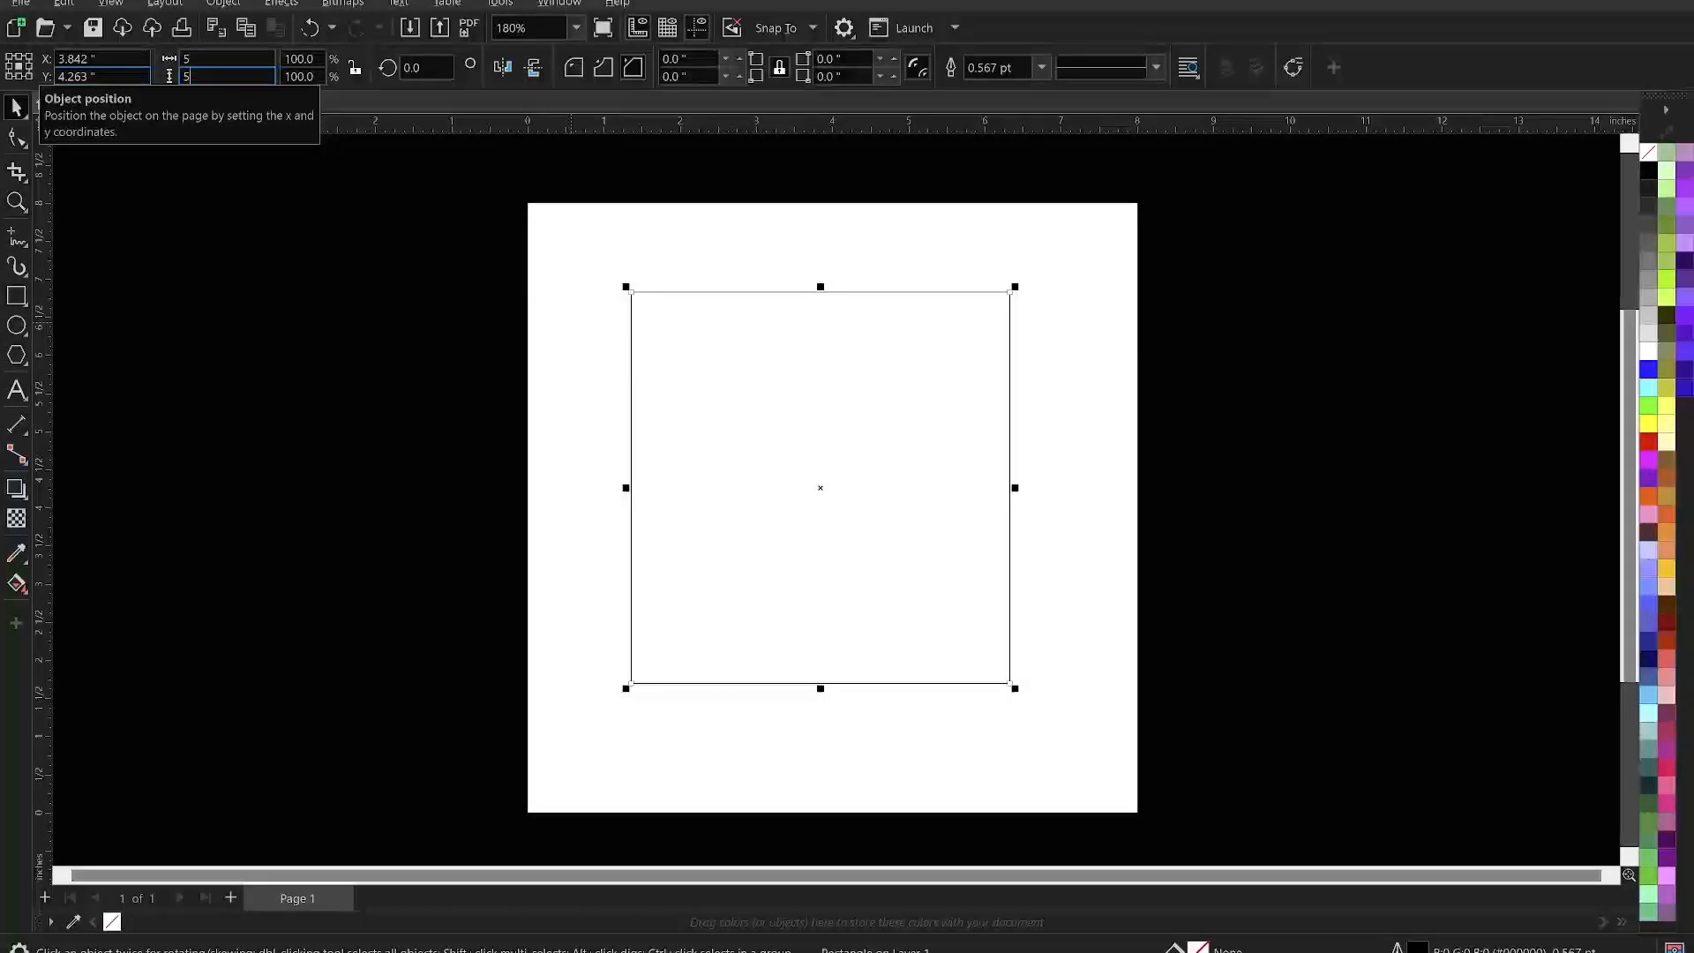
key("Return")
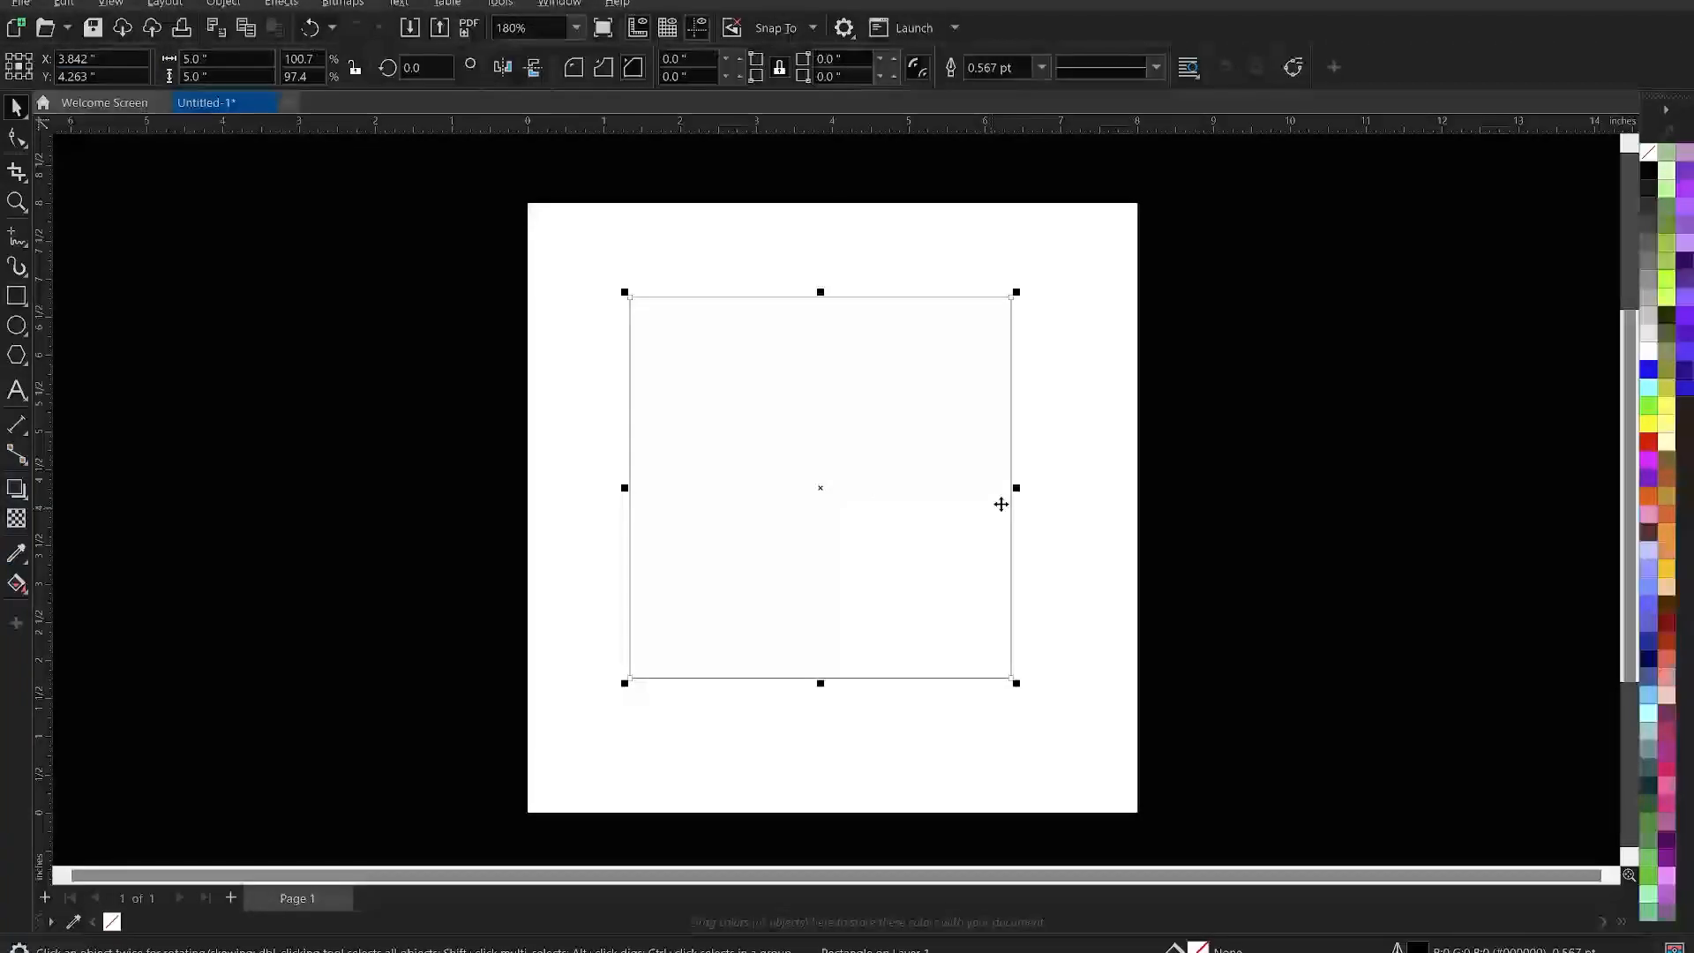
key("p")
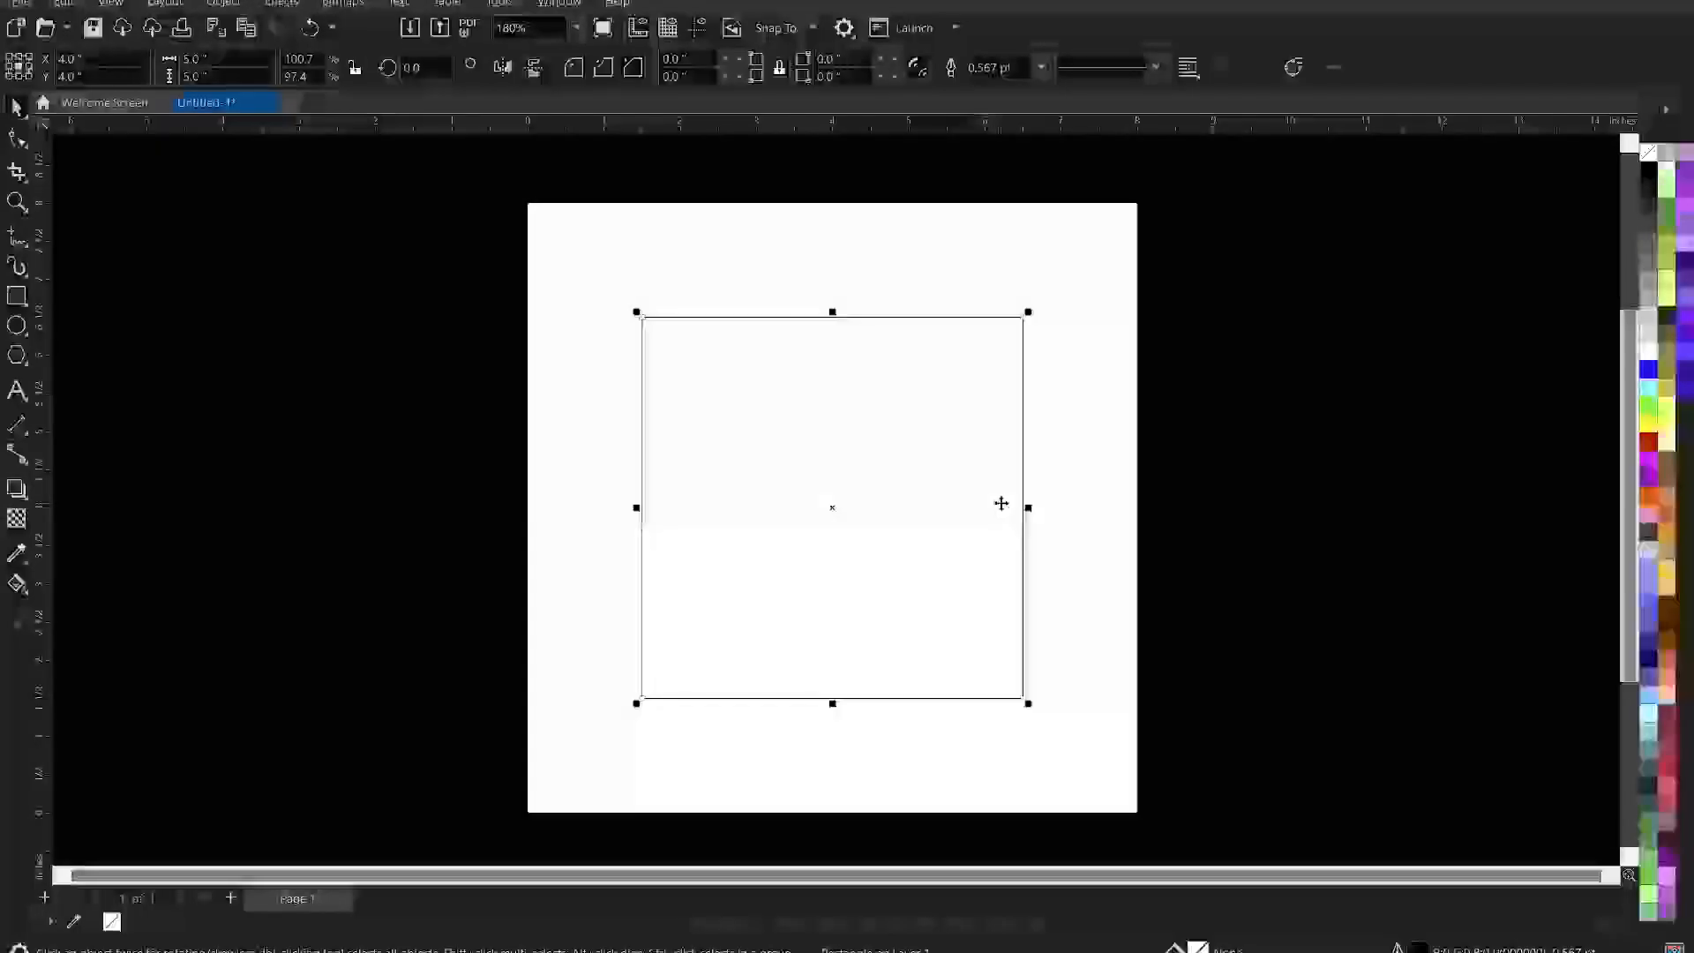
key("z")
left_click_drag(567, 261, 1080, 742)
key("space")
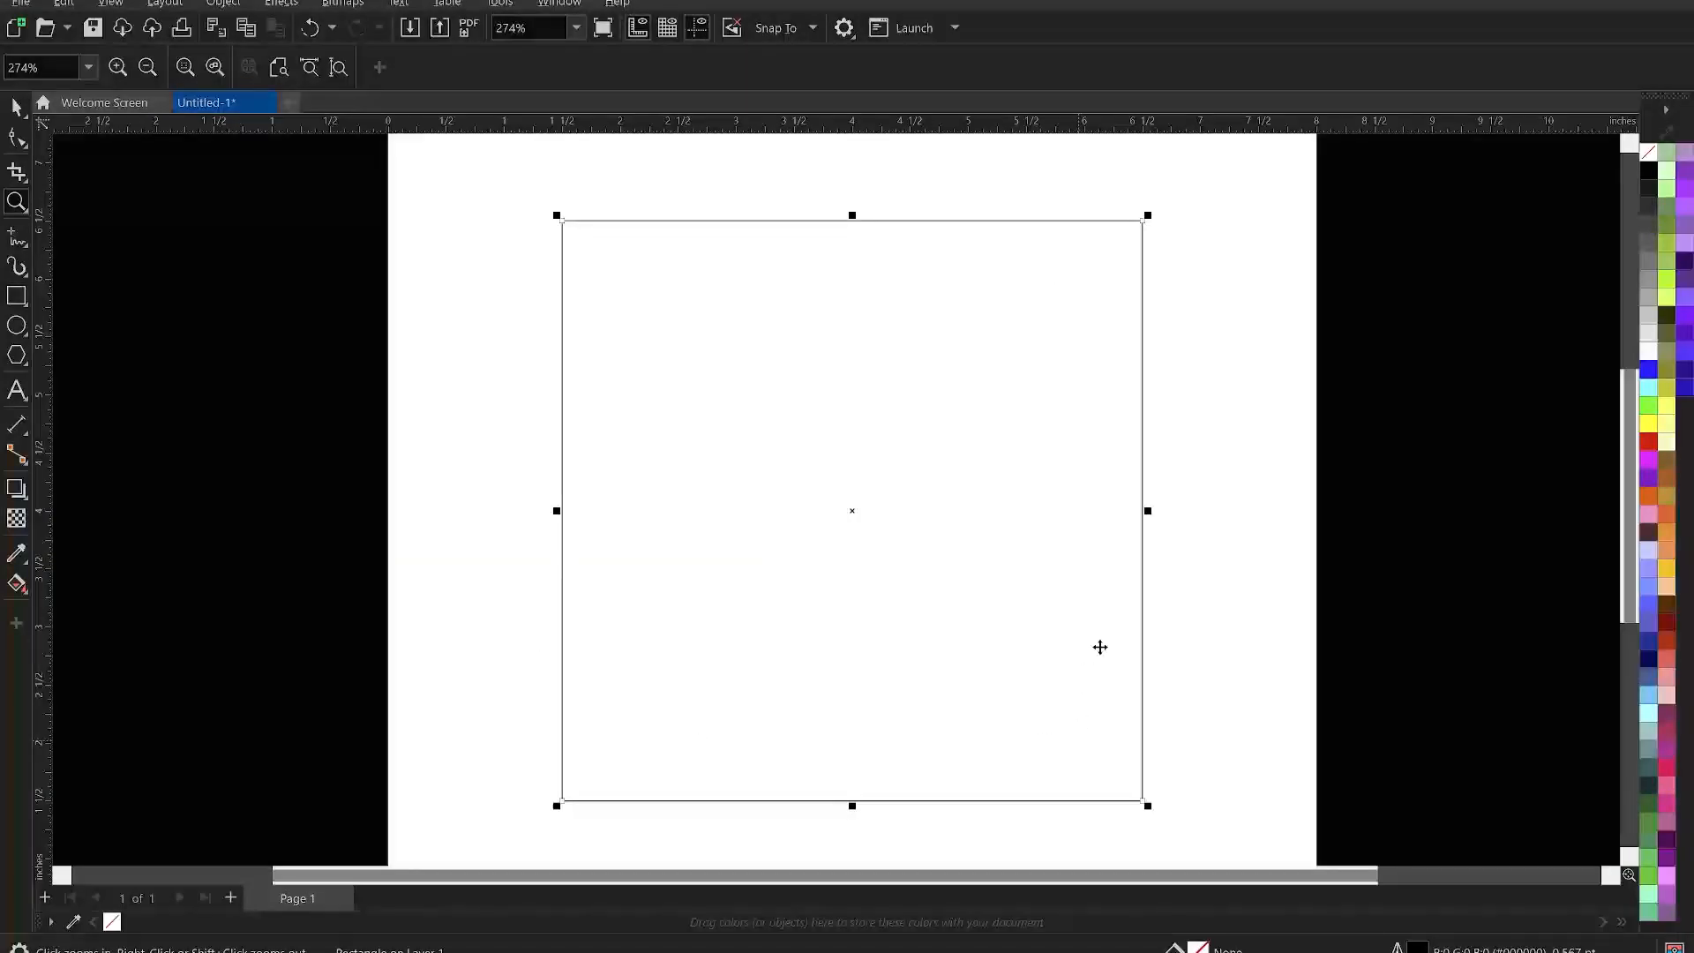
left_click(1230, 480)
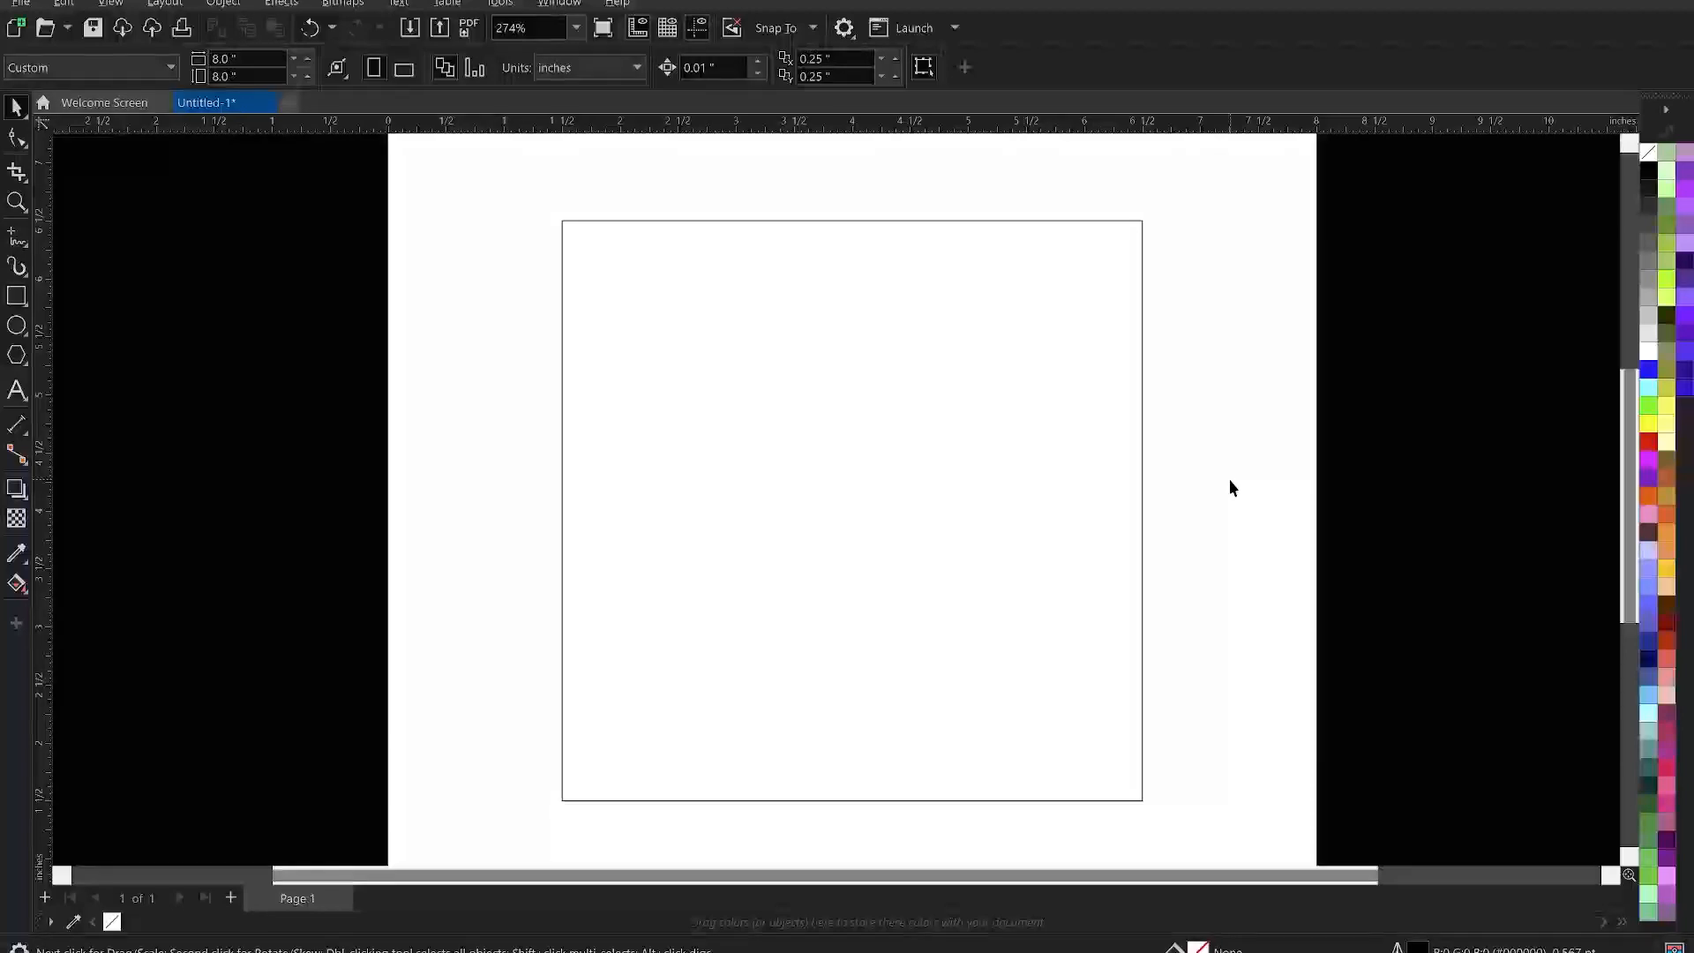
left_click(1078, 495)
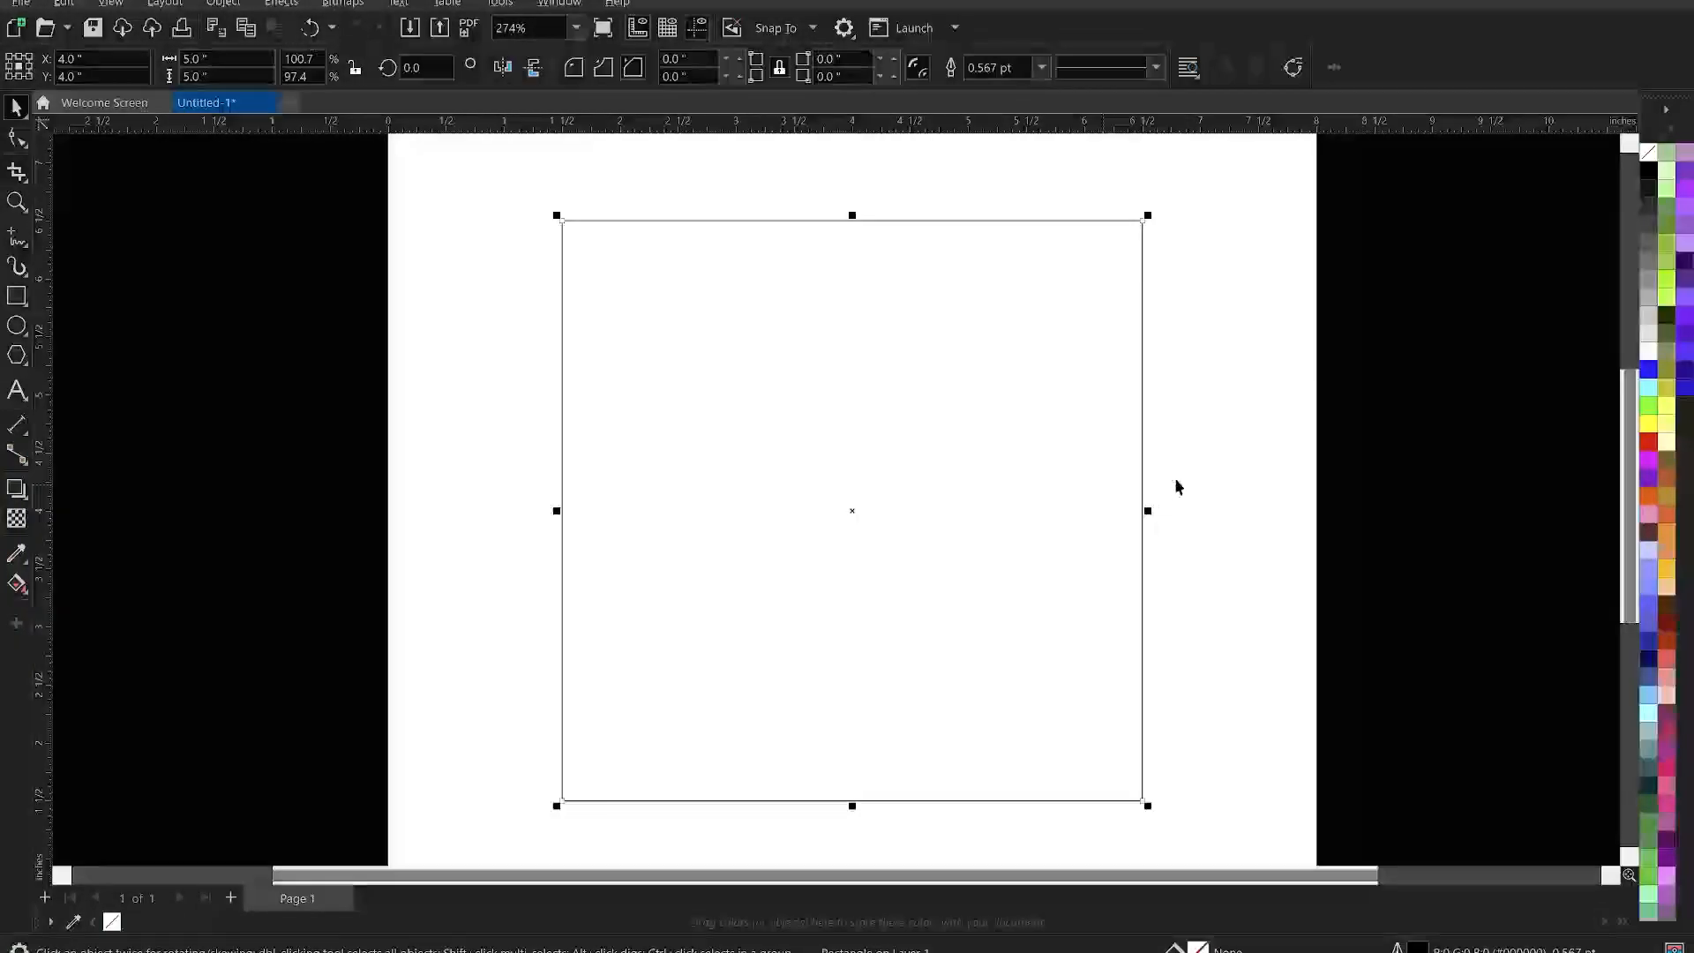
left_click(1198, 431)
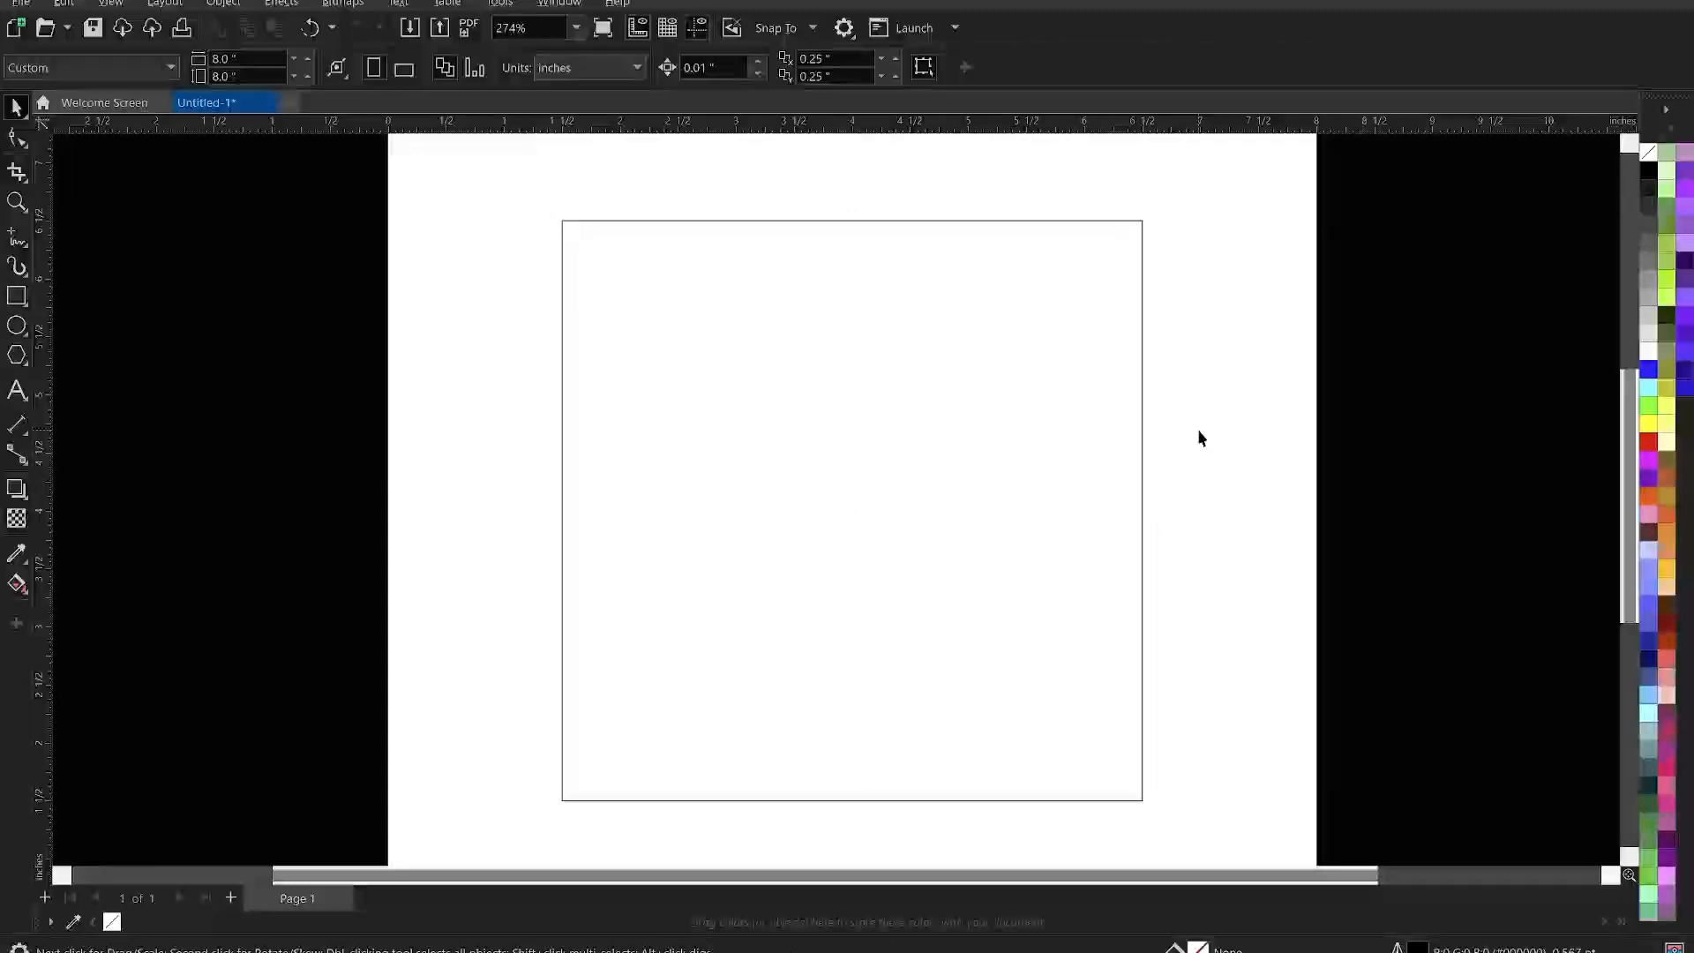
Start importing images and open the REAL ESTATE 2 folder
right_click(1206, 329)
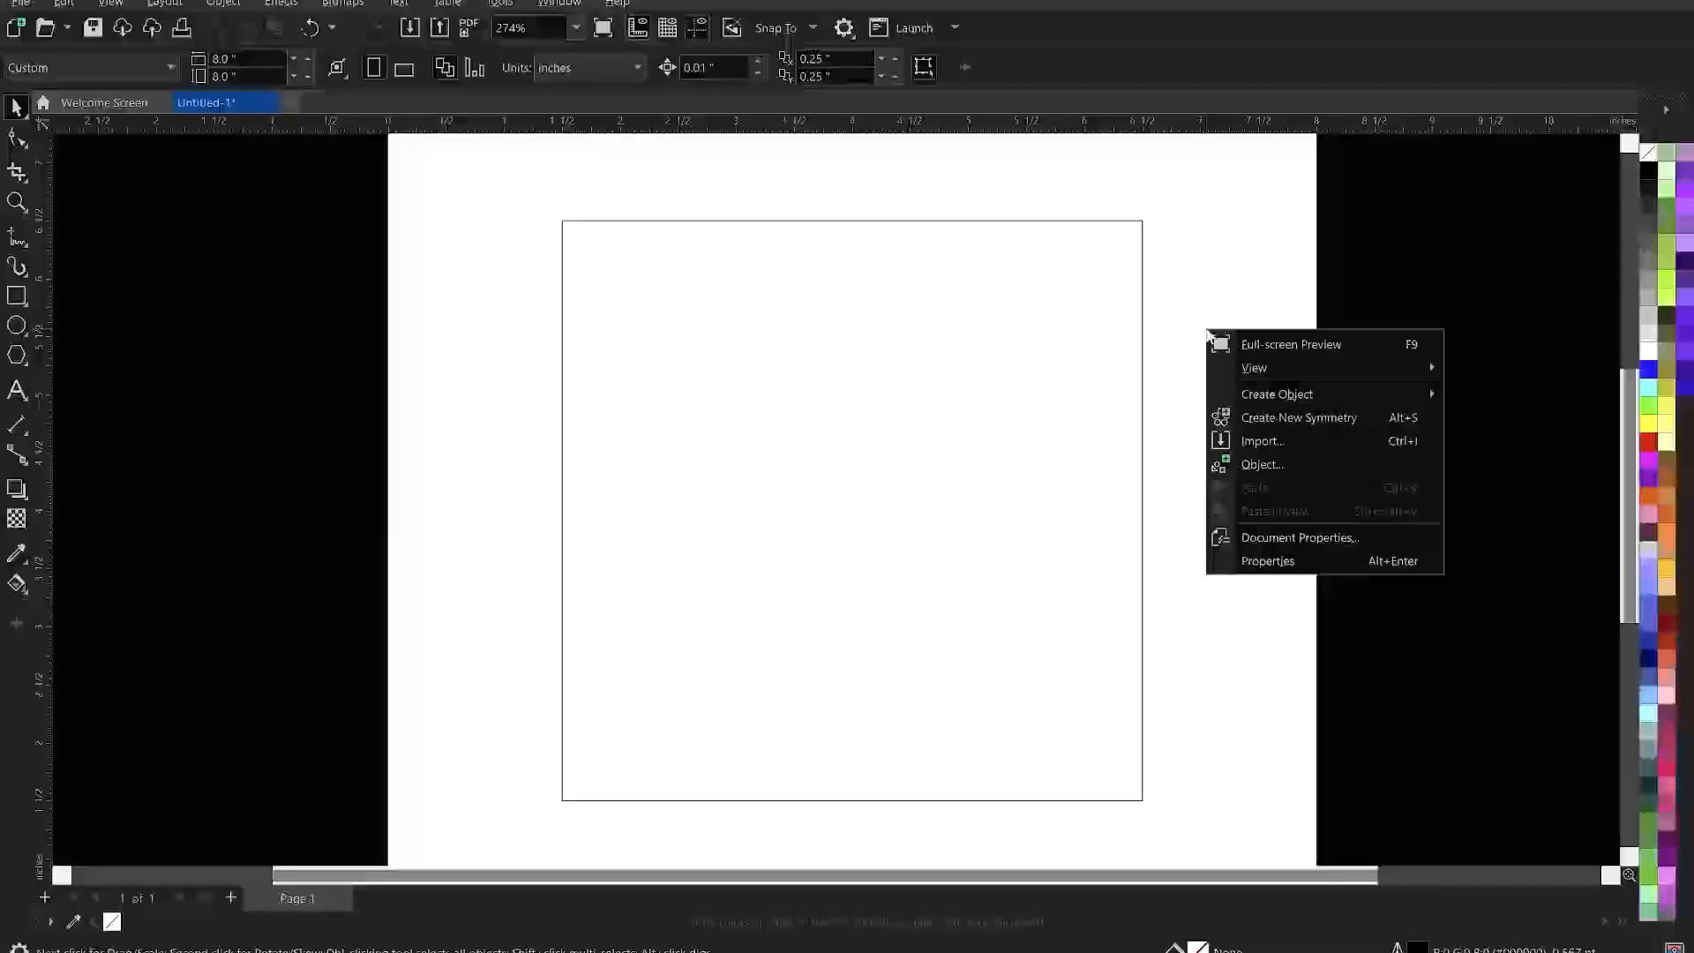
left_click(1275, 443)
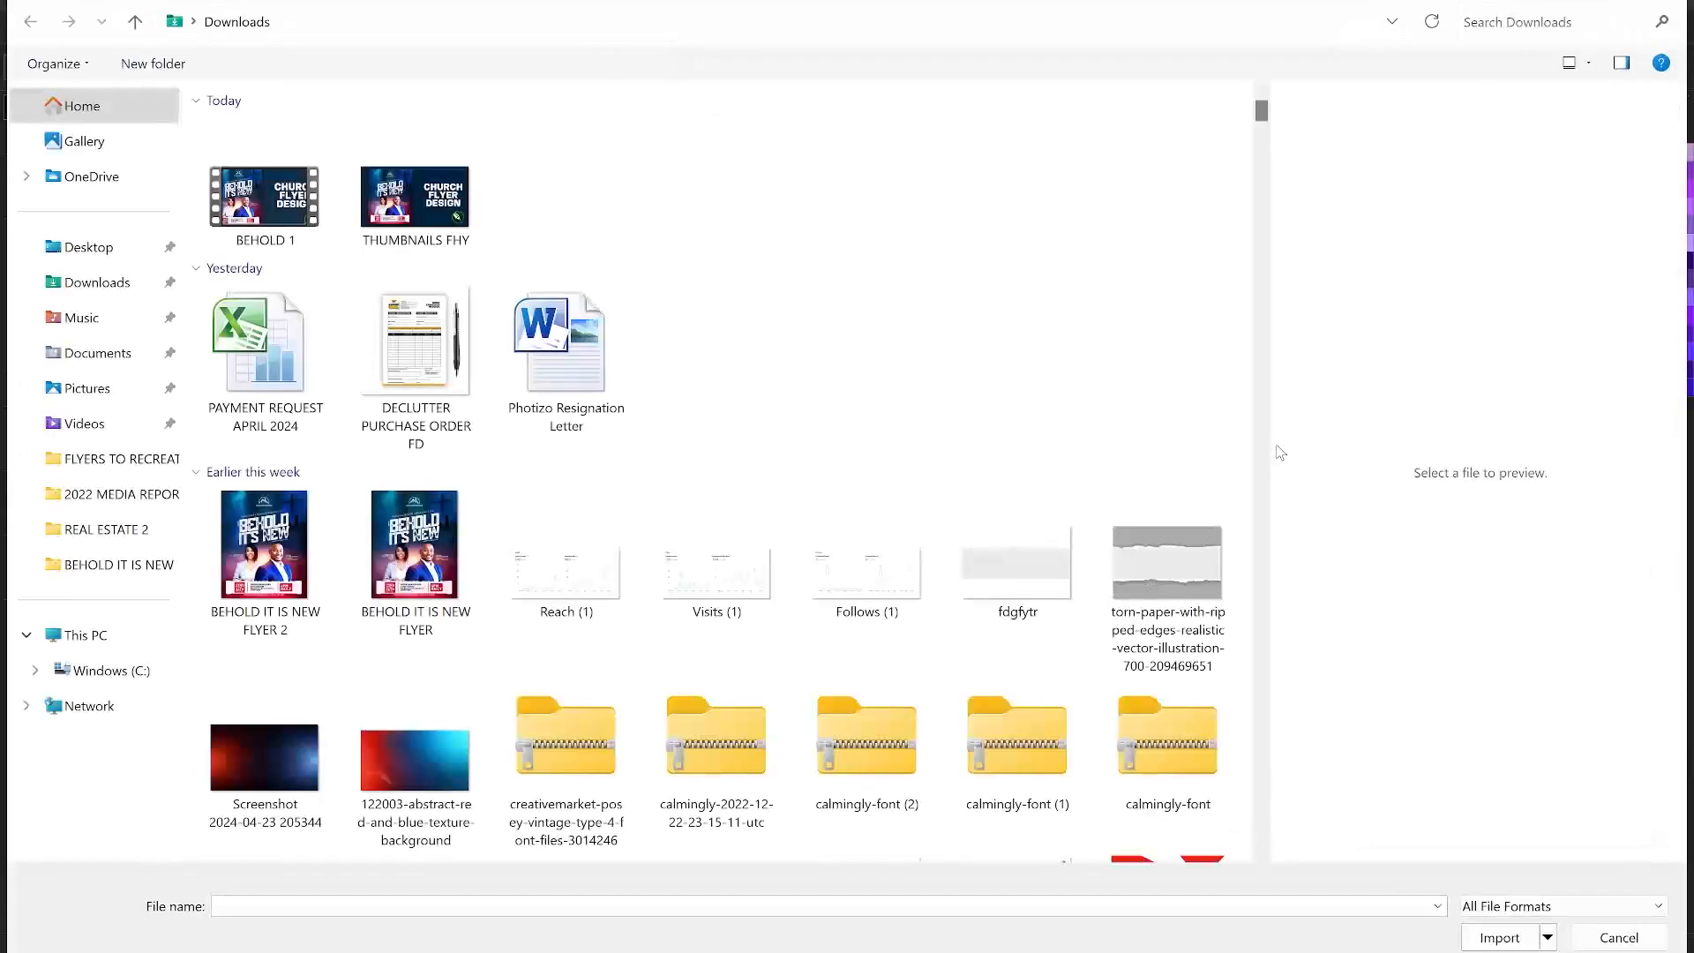
left_click(113, 530)
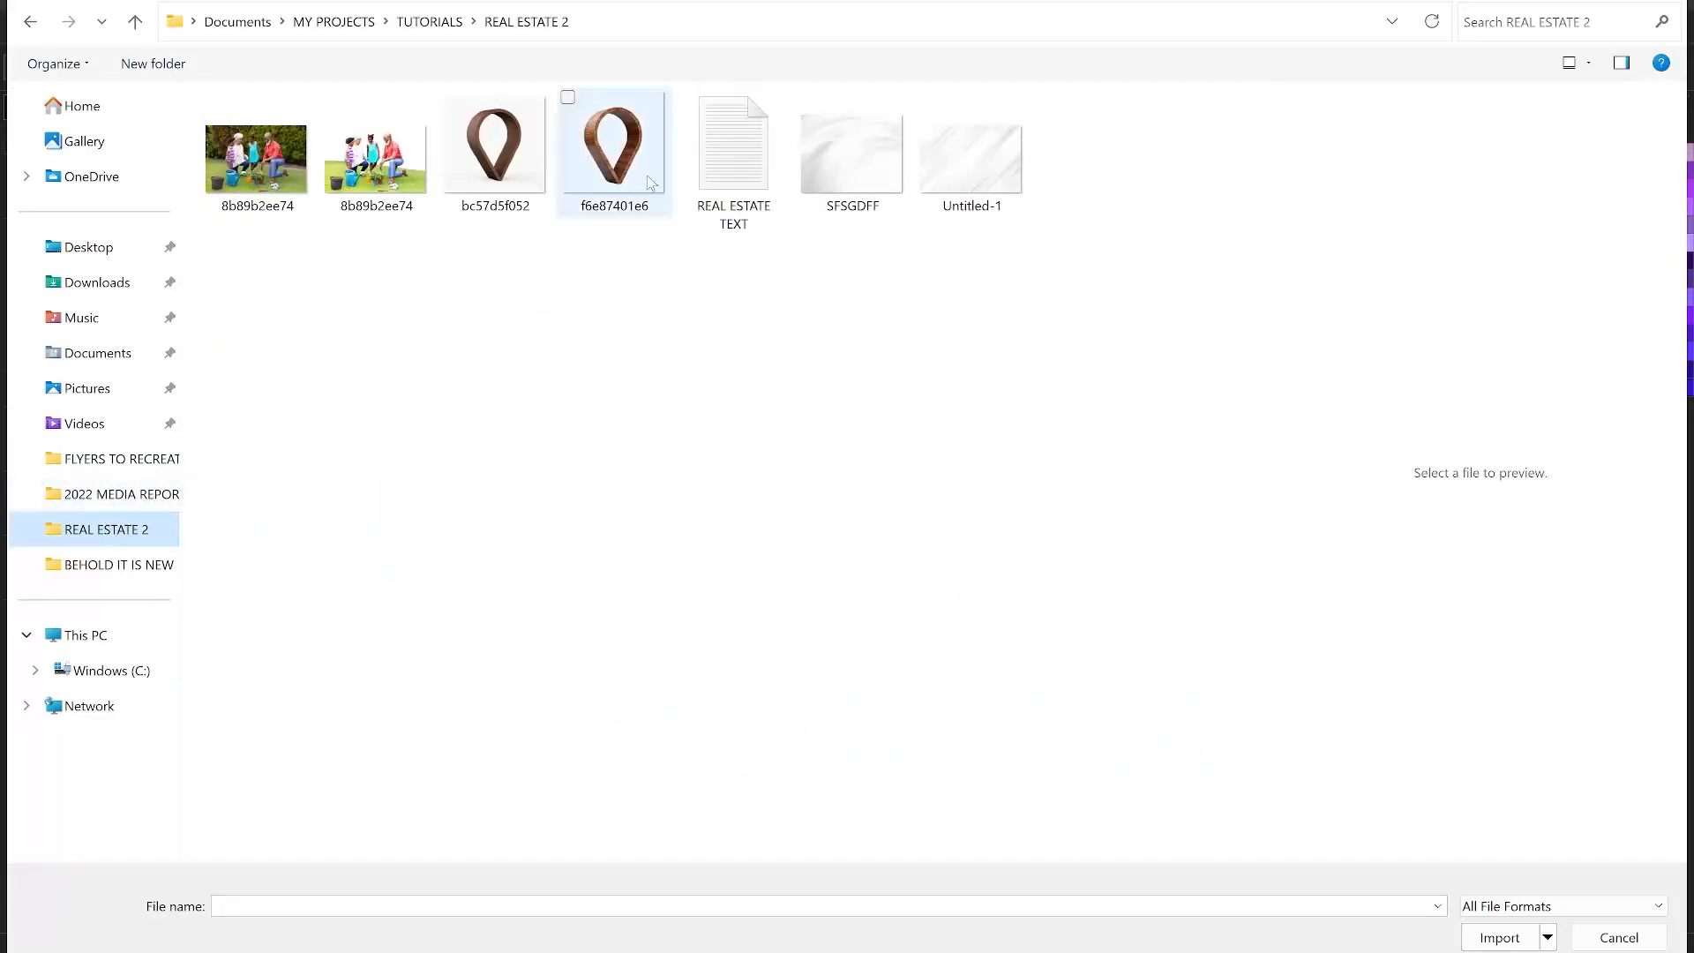
Examine previews of the background textures, the family photos and the location-pin images in the folder
left_click(961, 170)
left_click(856, 176, "ctrl")
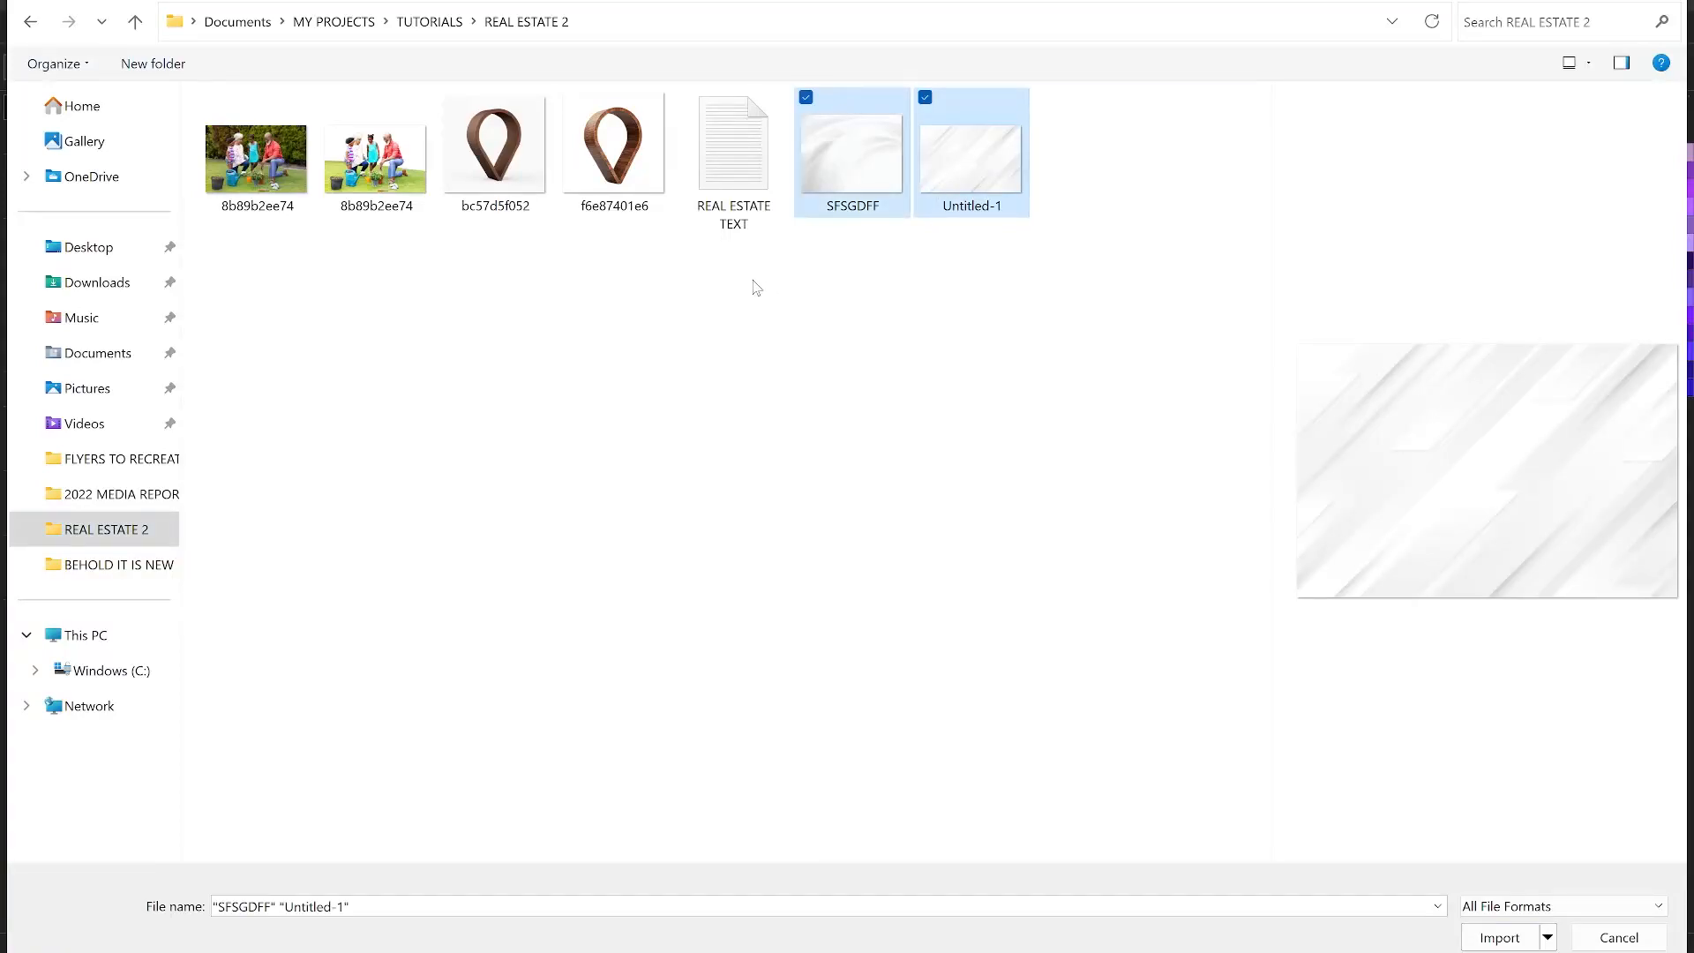
key("Home")
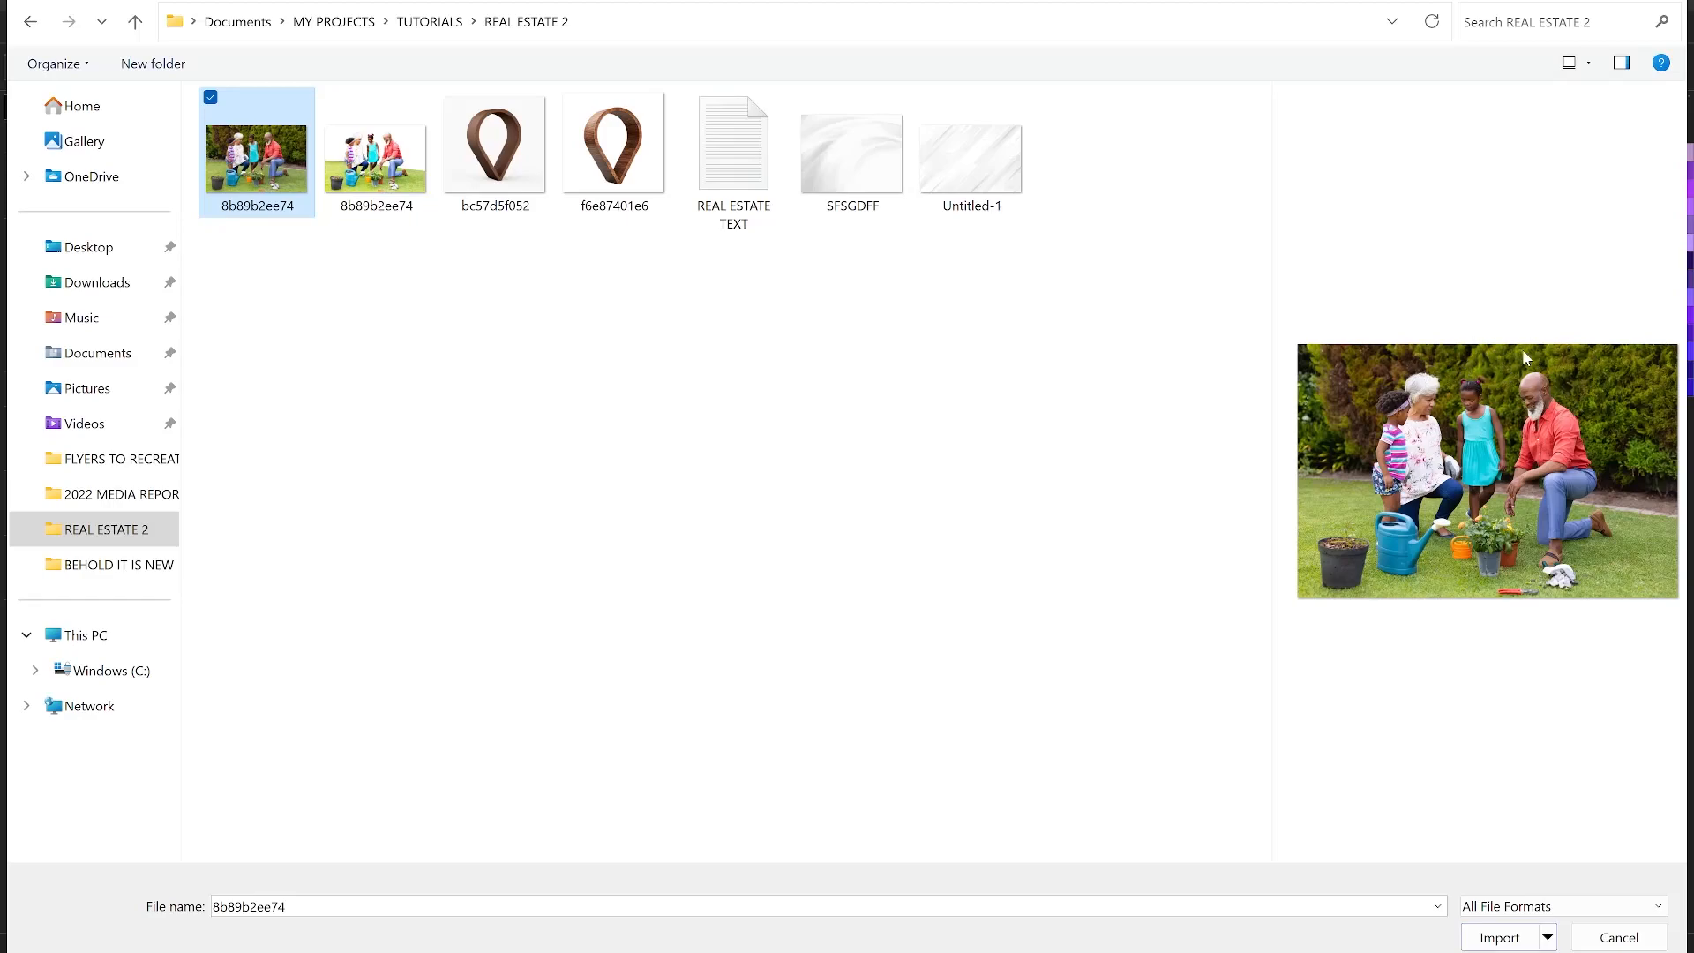
left_click(389, 172)
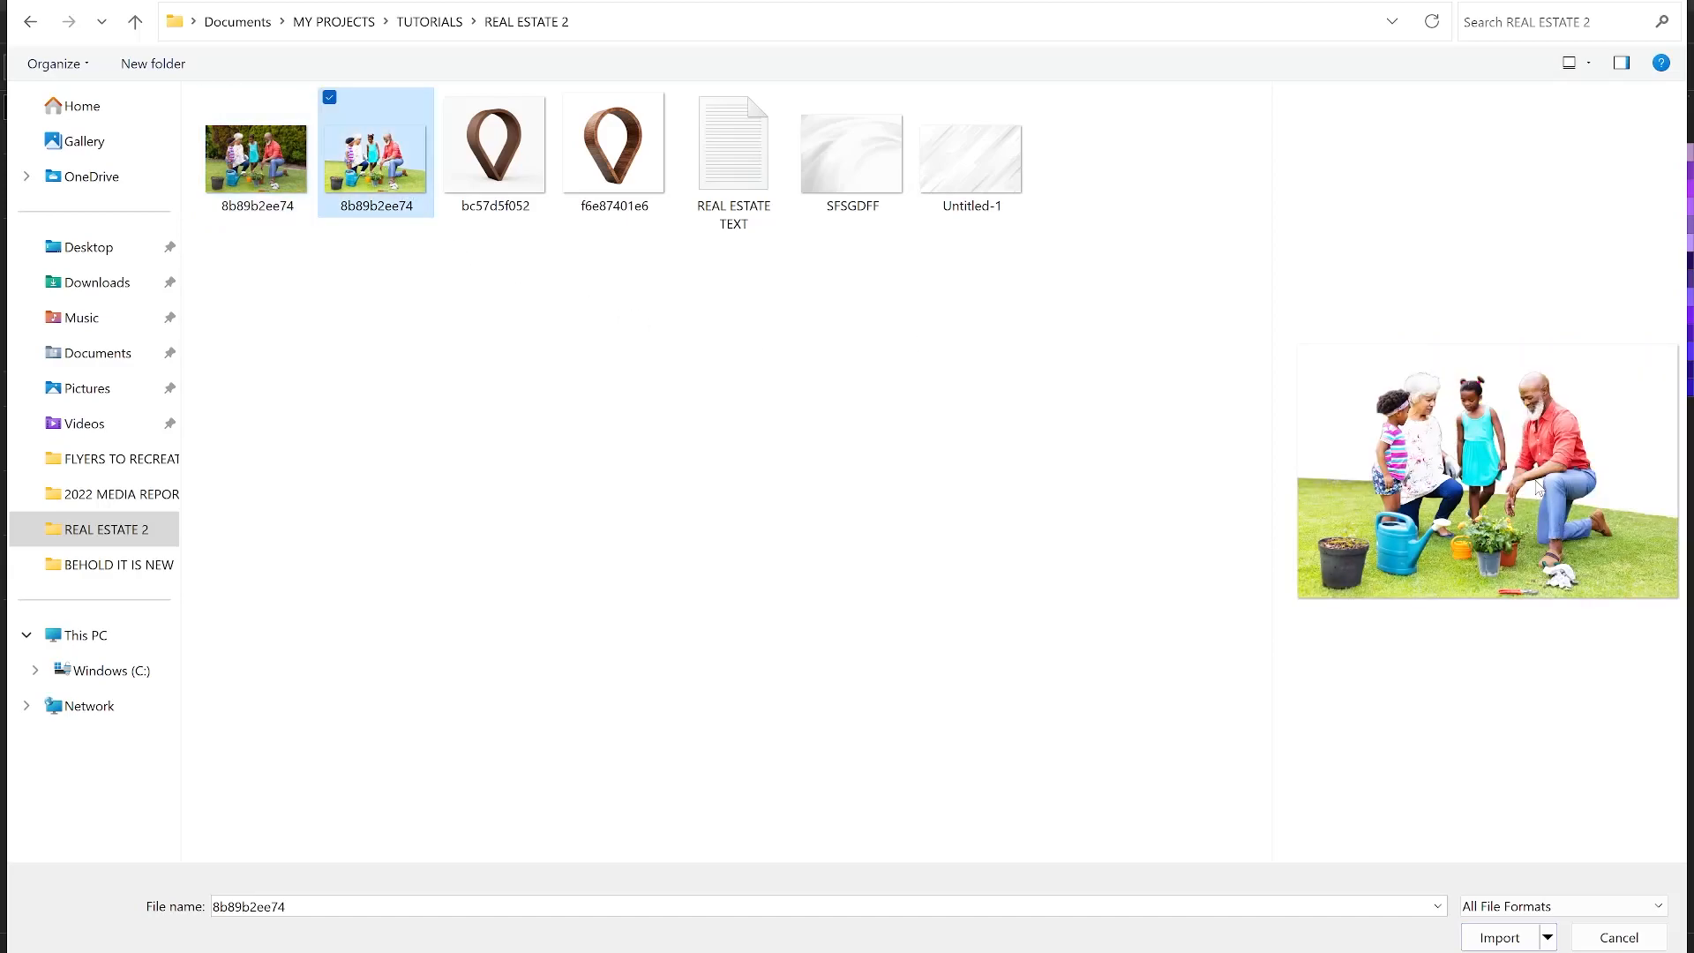
left_click(284, 167)
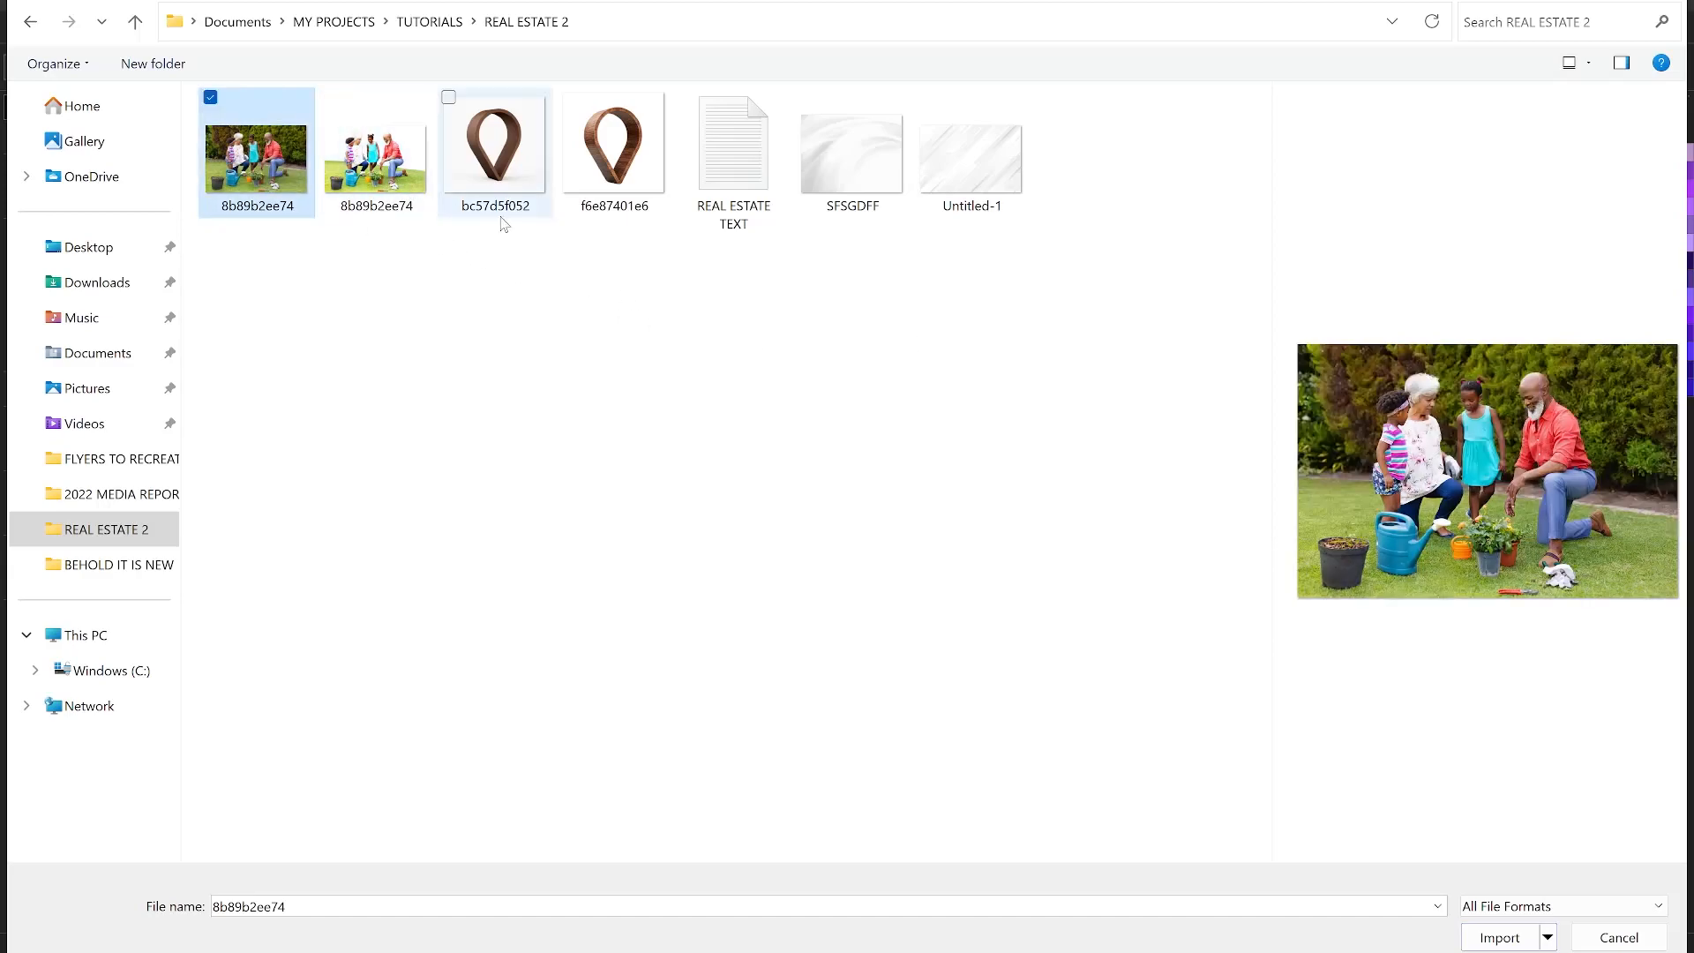
left_click(359, 173)
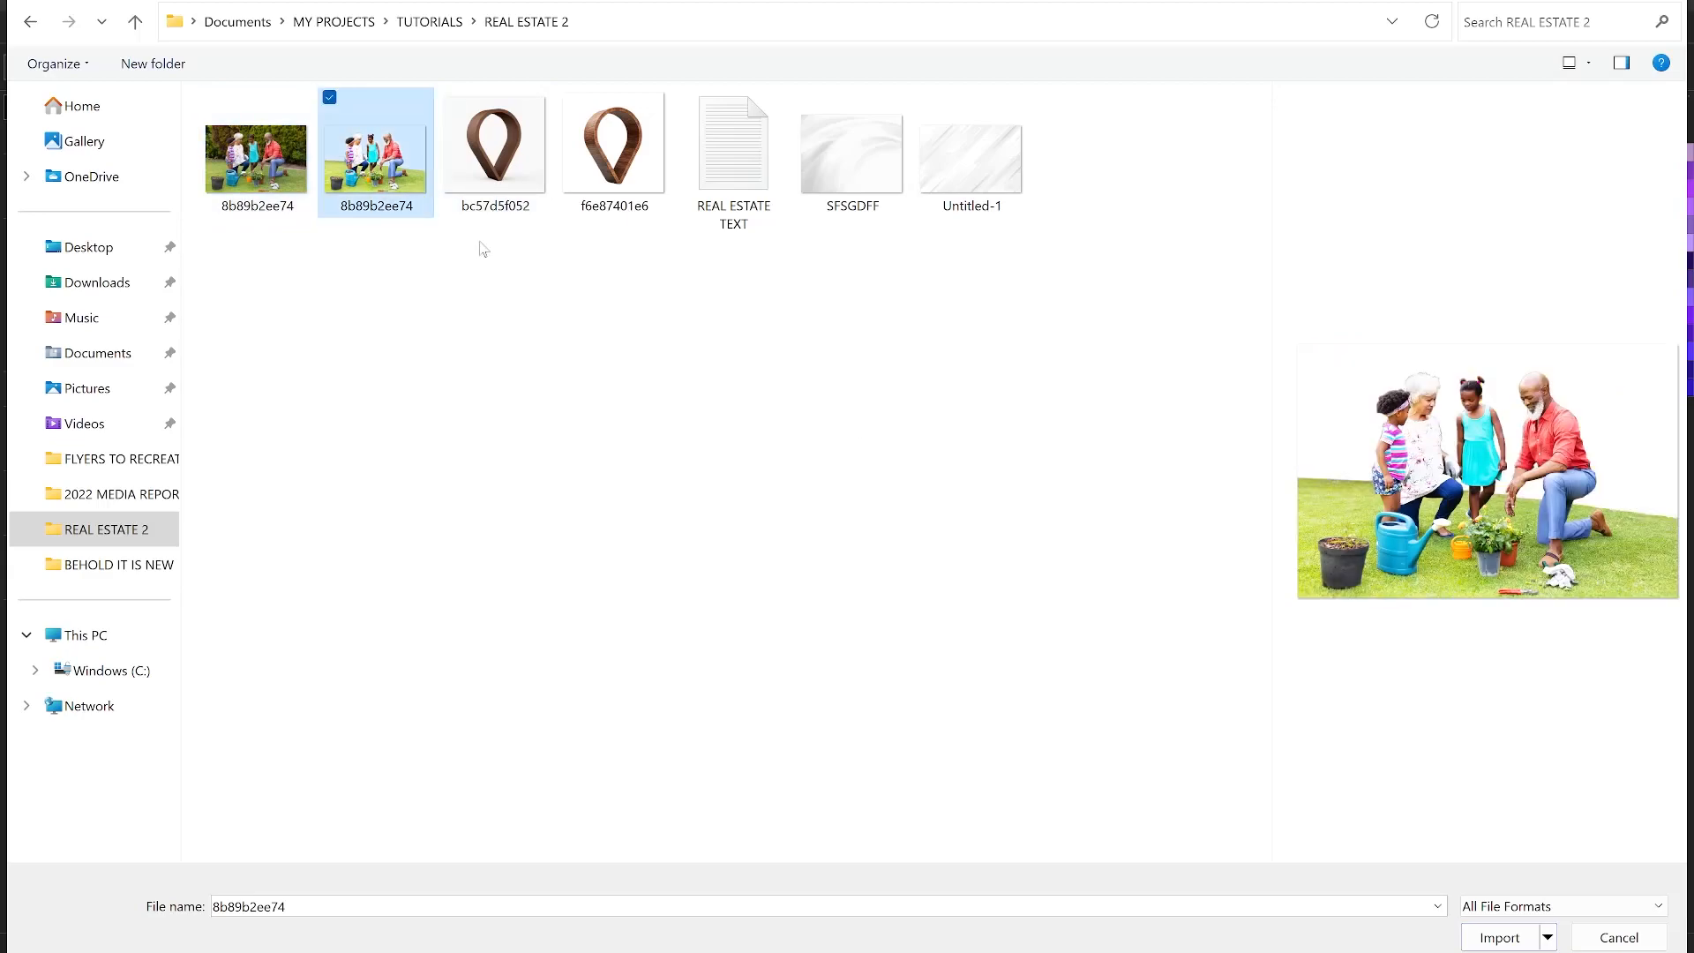
left_click(493, 157)
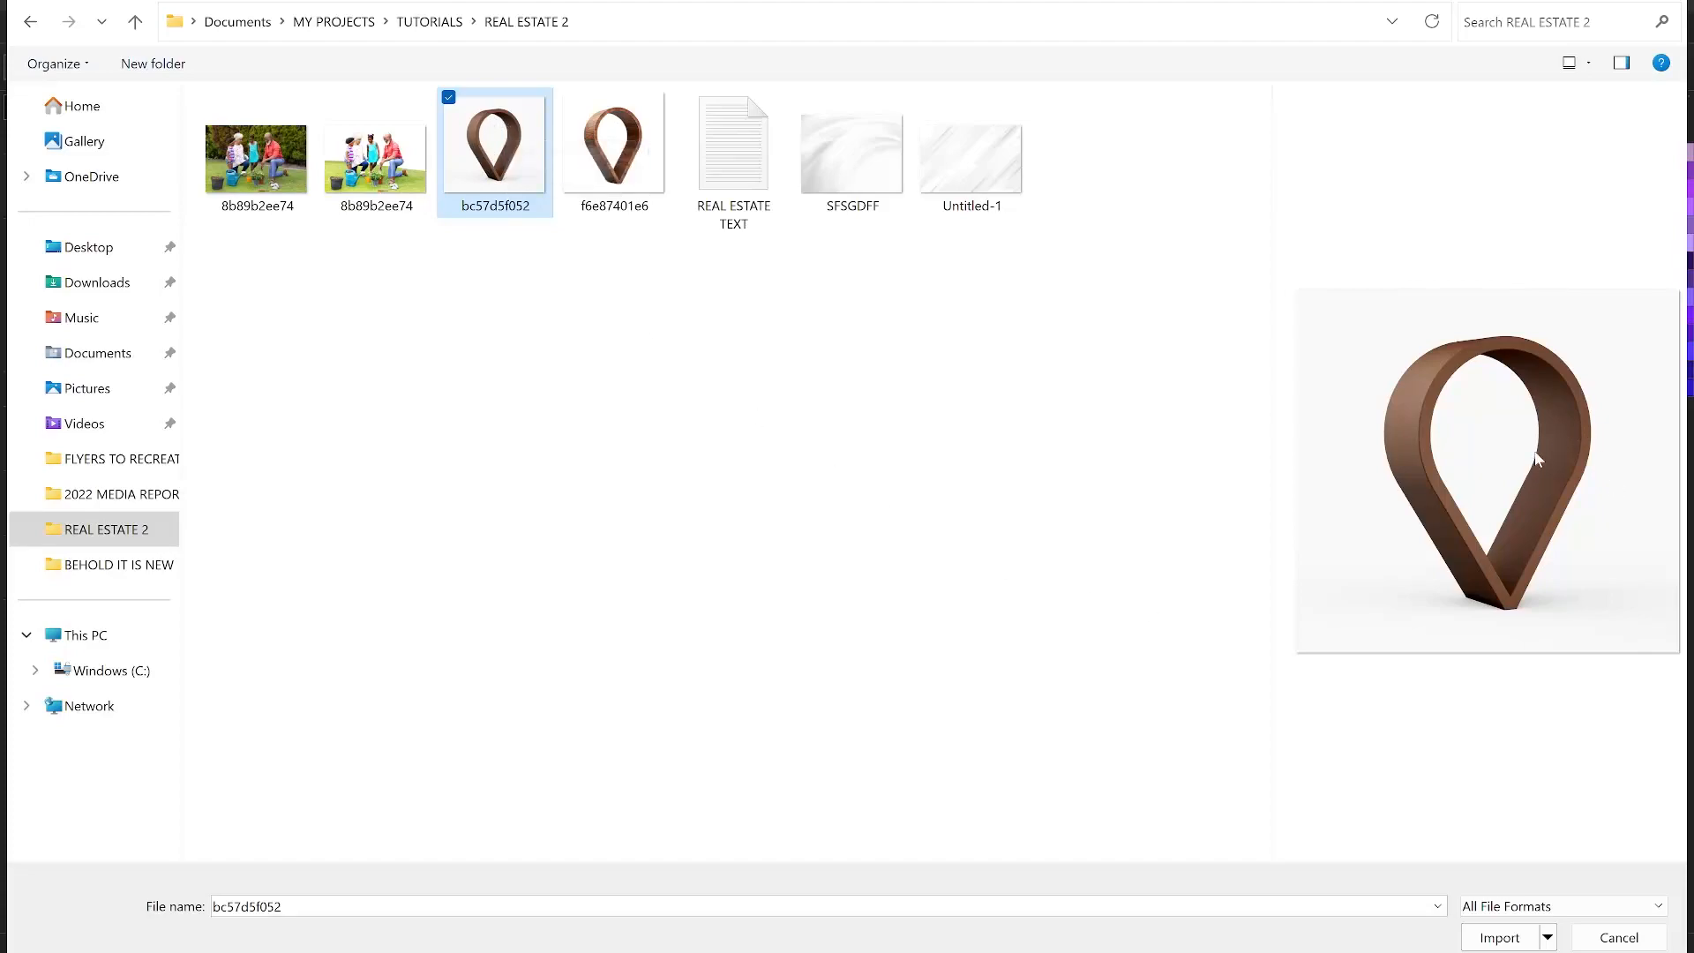
left_click(610, 172)
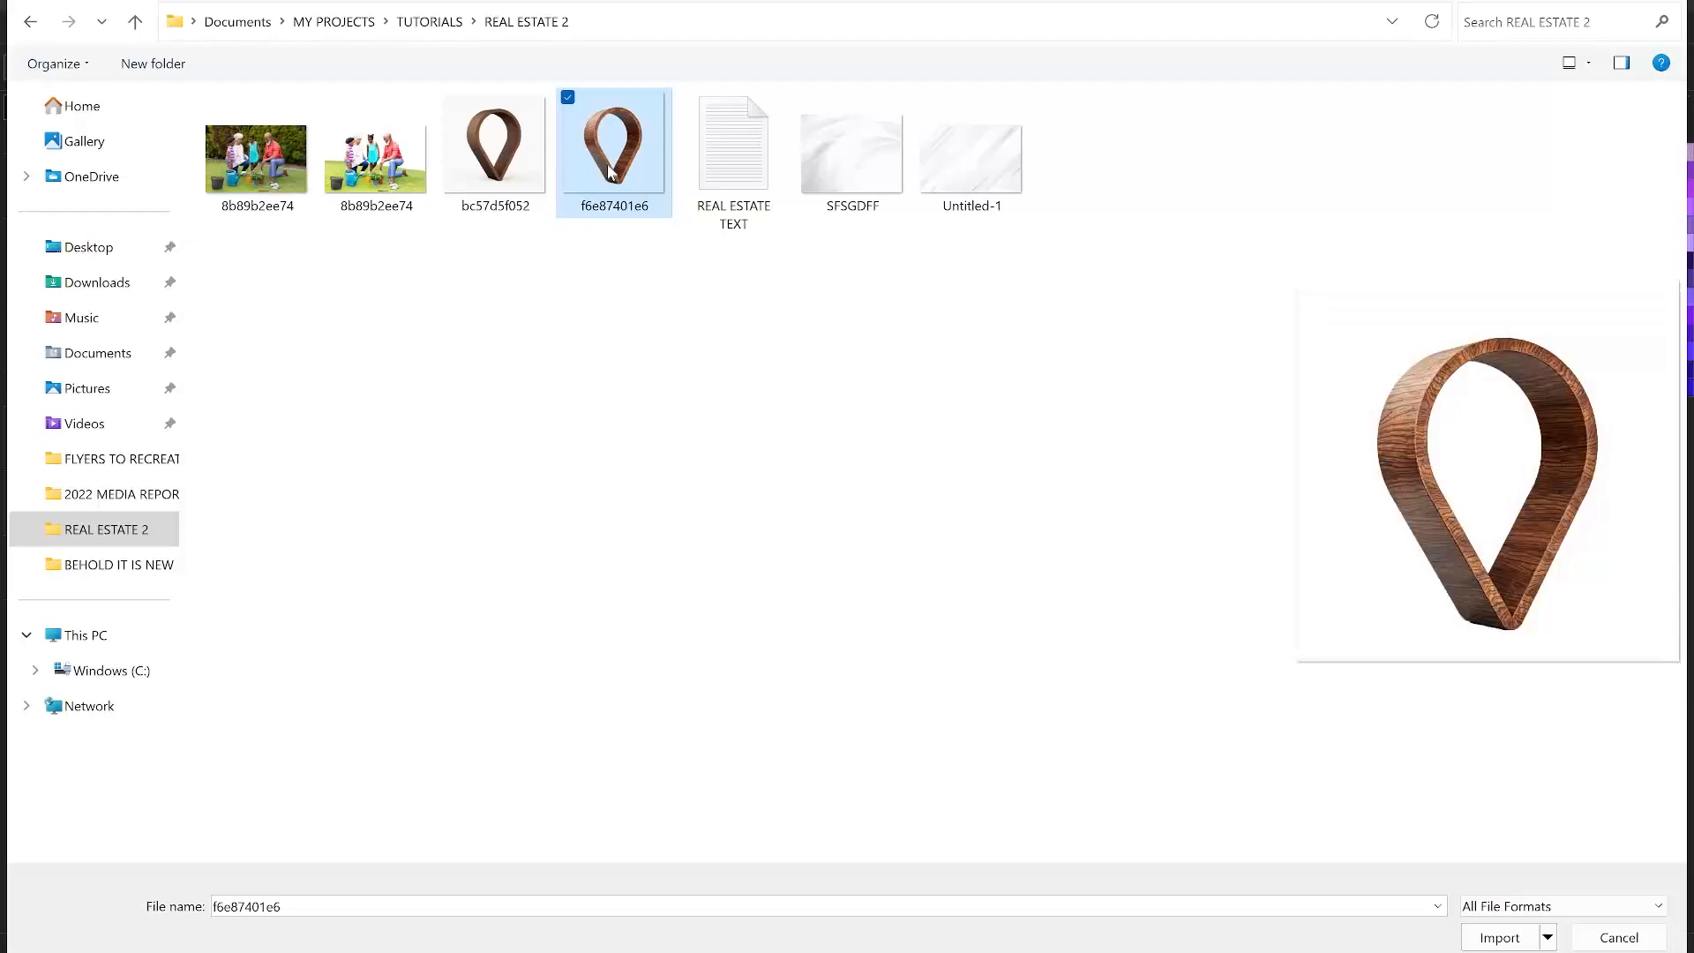
left_click(529, 163)
Import f6e87401e6, SFSGDFF, Untitled-1 and the 8b89b2ee74 version with the hedge background removed
left_click(597, 161)
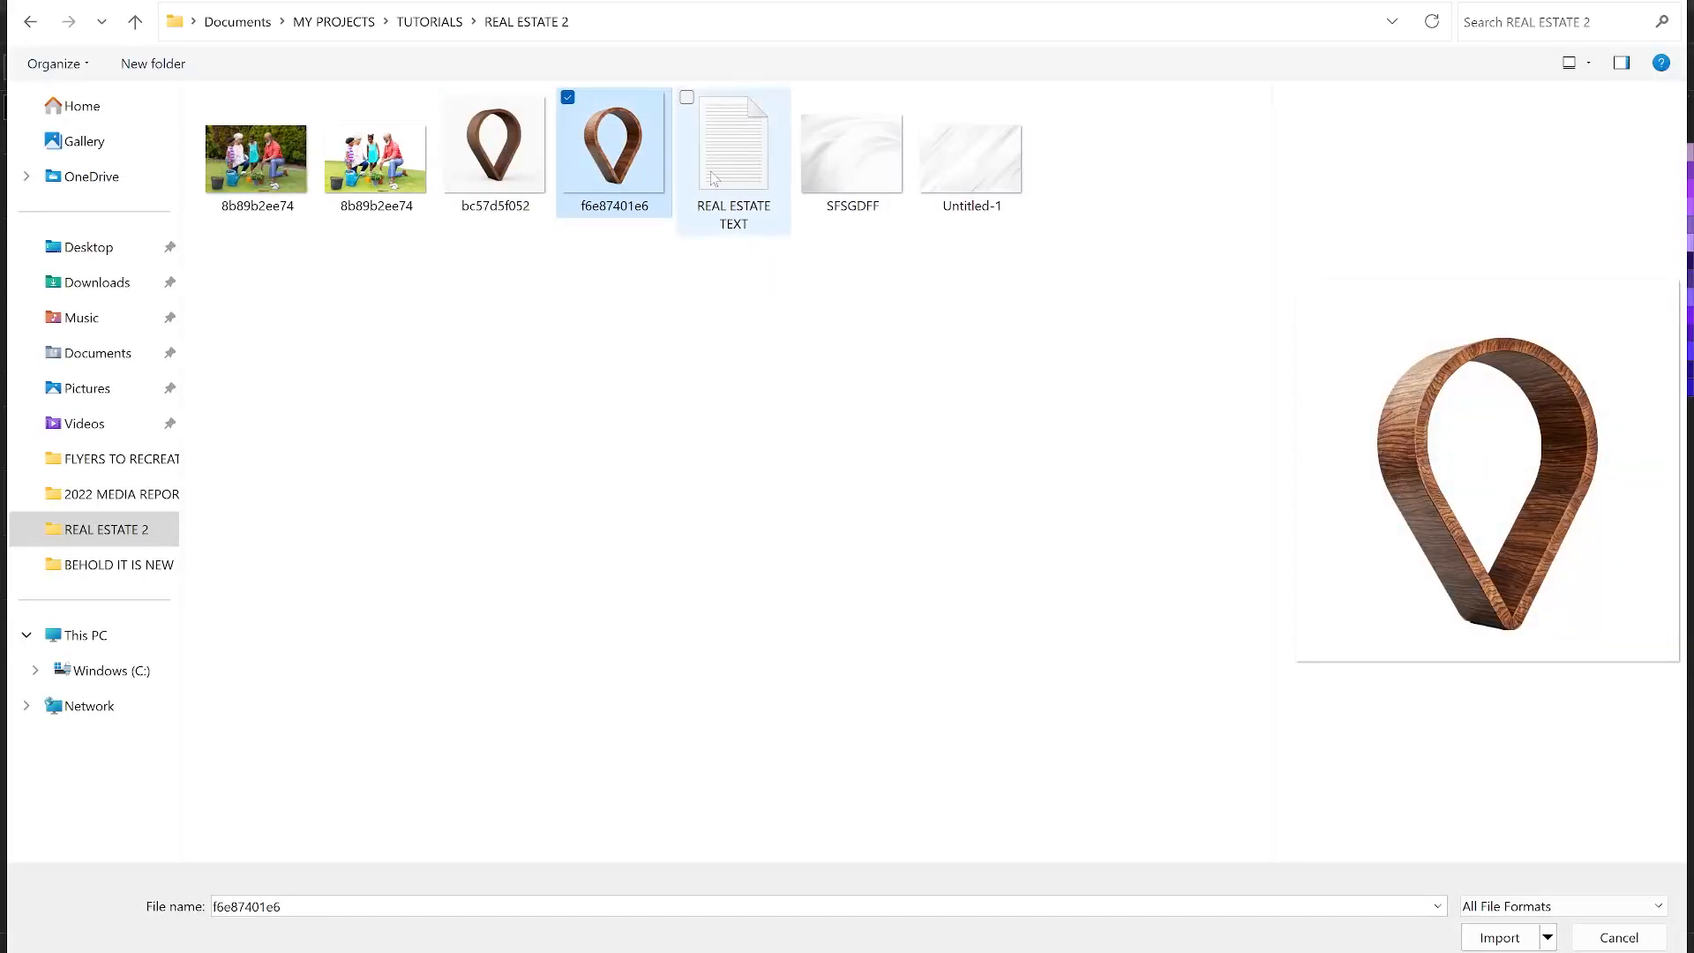
left_click(375, 172, "ctrl")
left_click(889, 186, "ctrl")
left_click(1011, 194, "ctrl")
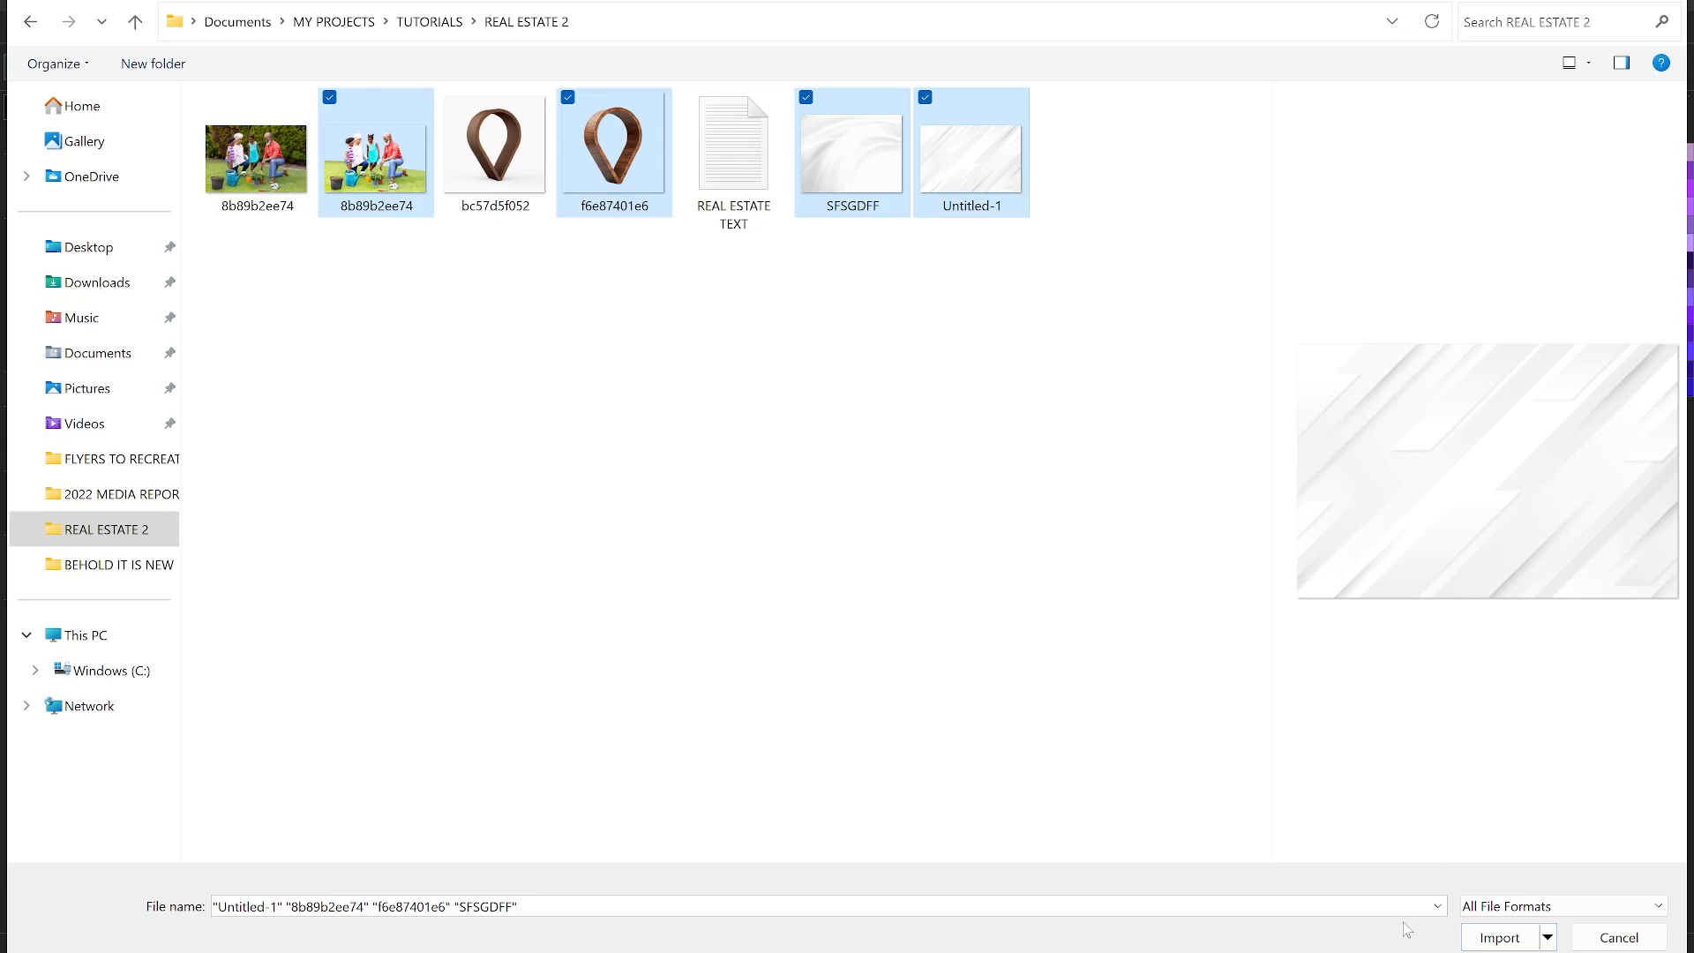
left_click(1493, 947)
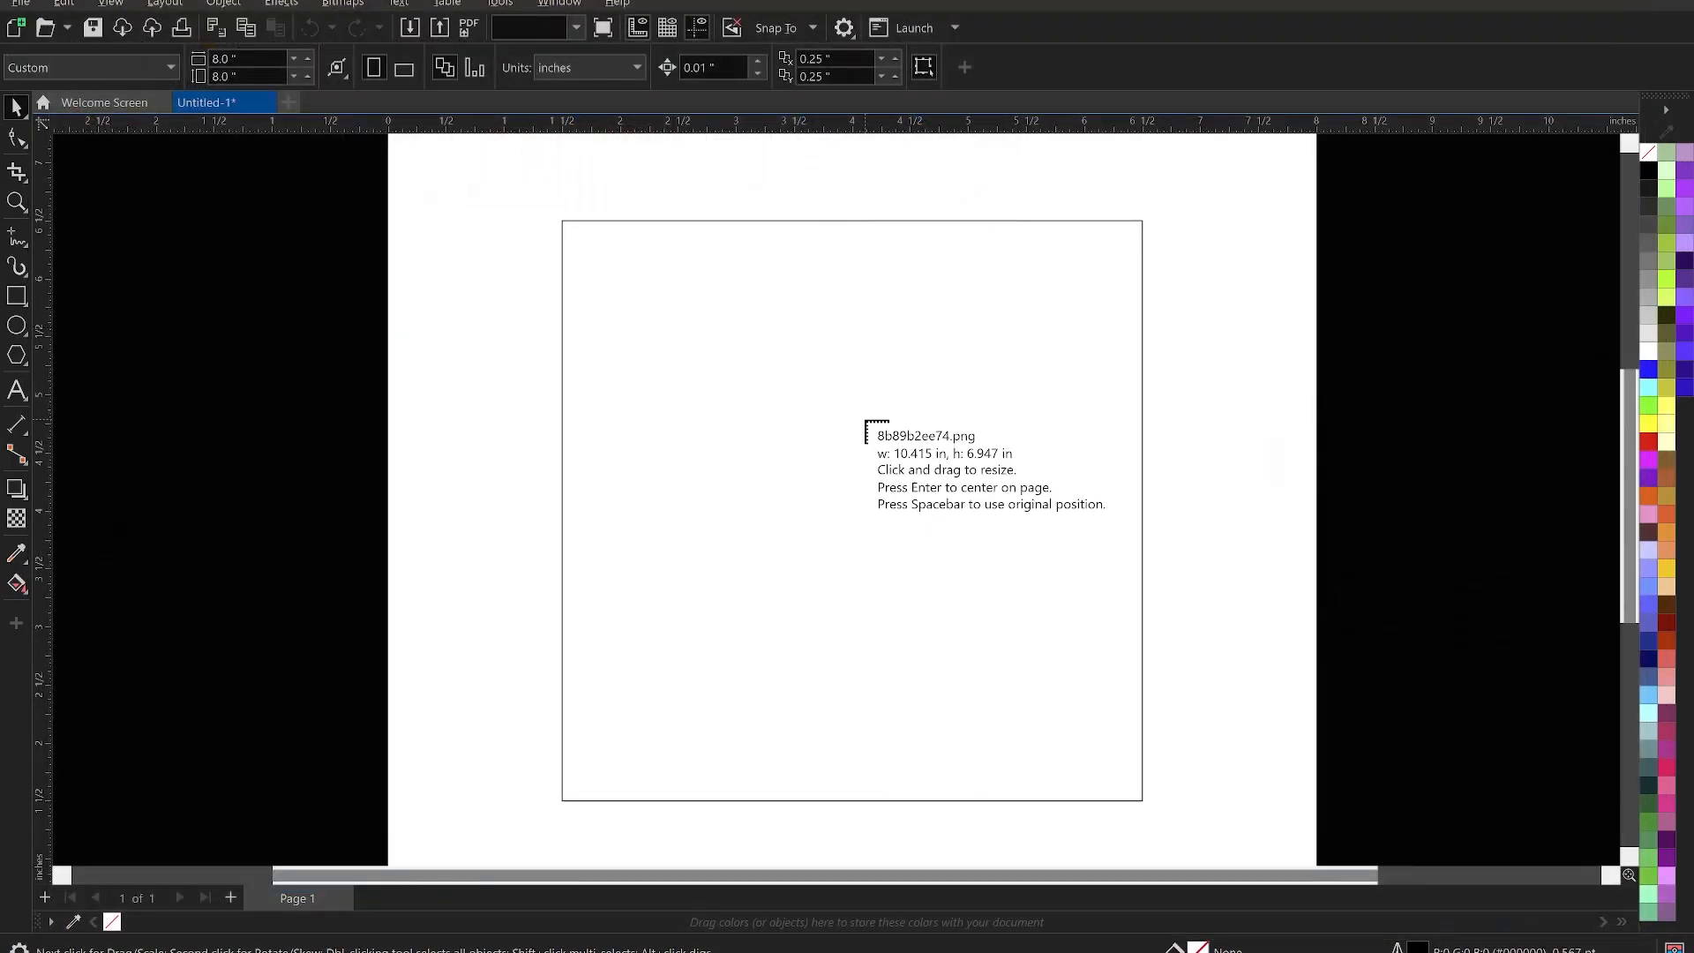
Place the four imported images at reduced size to the right of the square, with the location pin about 2.6 inches wide
scroll(769, 327, "down", 2)
mouse_move(1053, 349)
left_mouse_down()
mouse_move(1255, 526)
mouse_move(1270, 377)
left_mouse_up()
left_click_drag(1249, 309, 1435, 520)
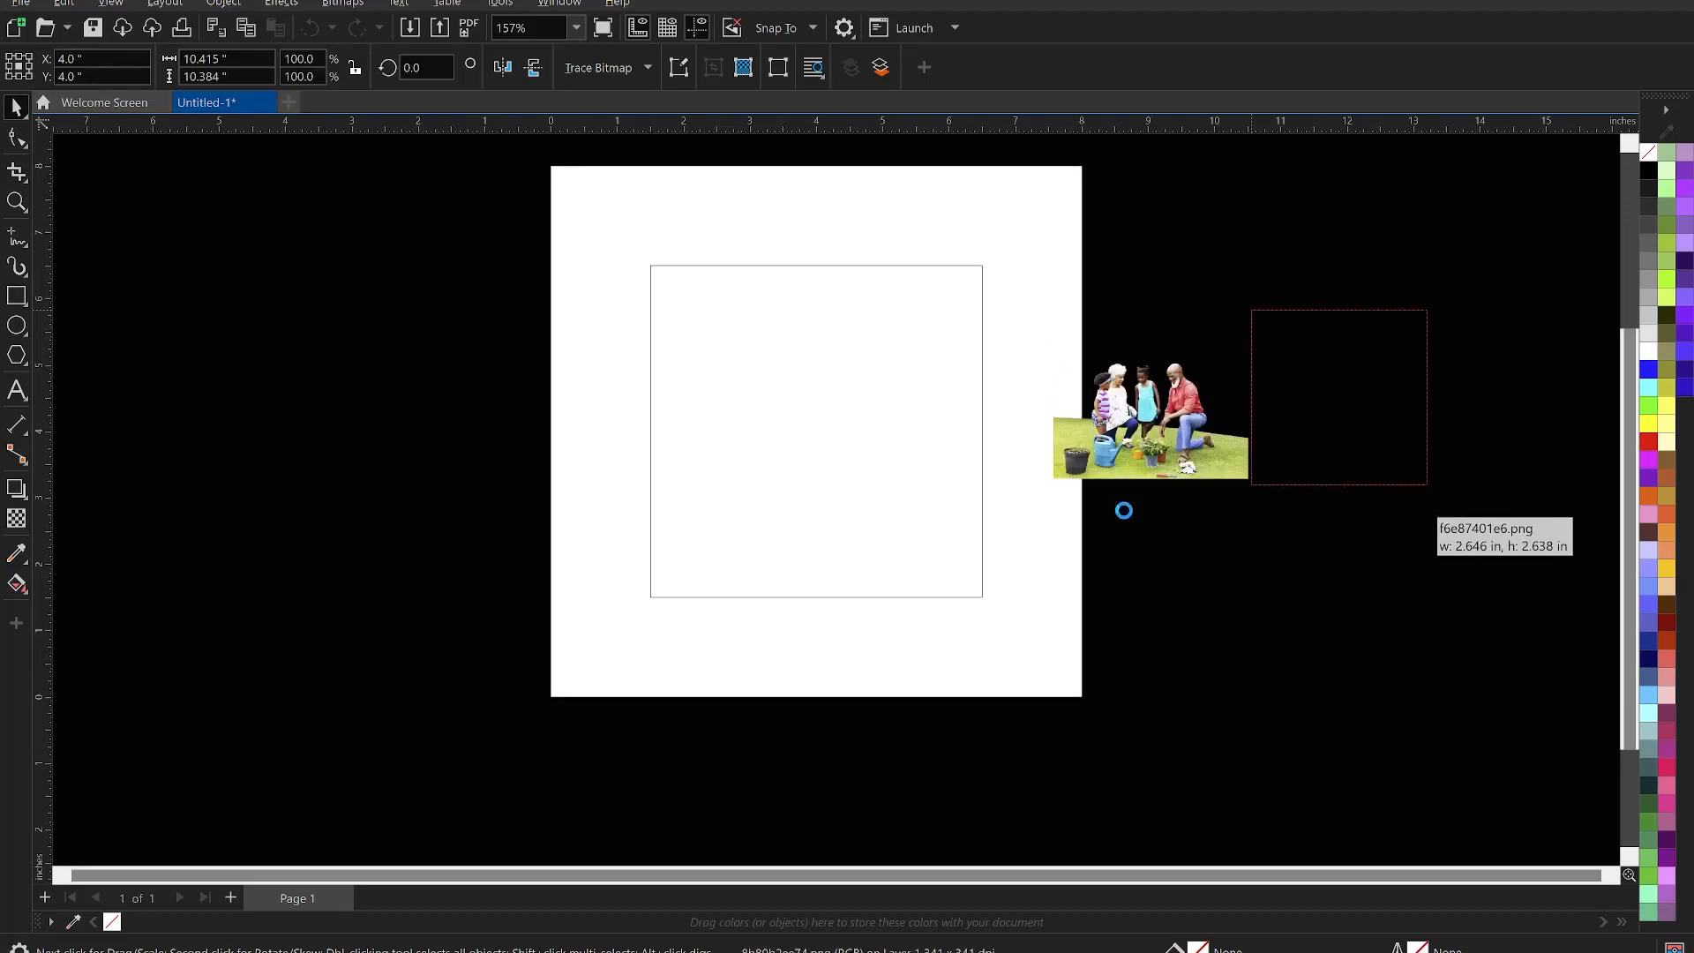
mouse_move(1085, 503)
left_mouse_down()
mouse_move(1259, 609)
mouse_move(1266, 637)
mouse_move(1252, 586)
left_mouse_up()
left_click_drag(1267, 524, 1413, 641)
Fill the centred square with white and remove its outline
scroll(904, 427, "up", 2)
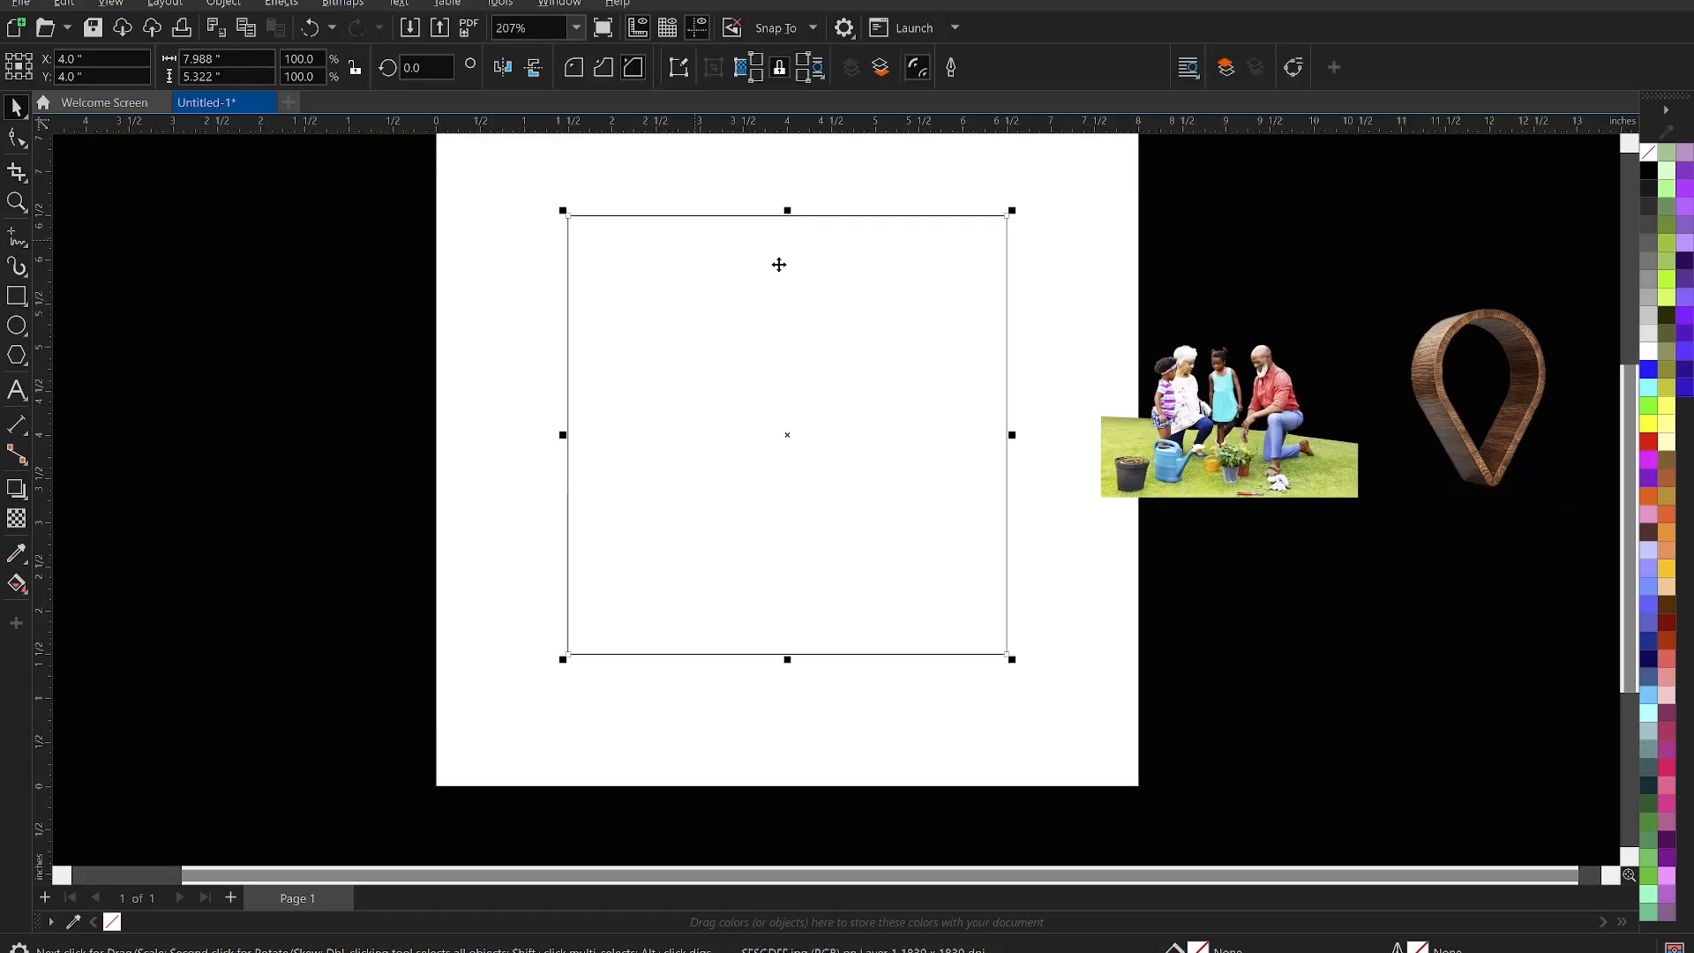
scroll(831, 389, "down", 2)
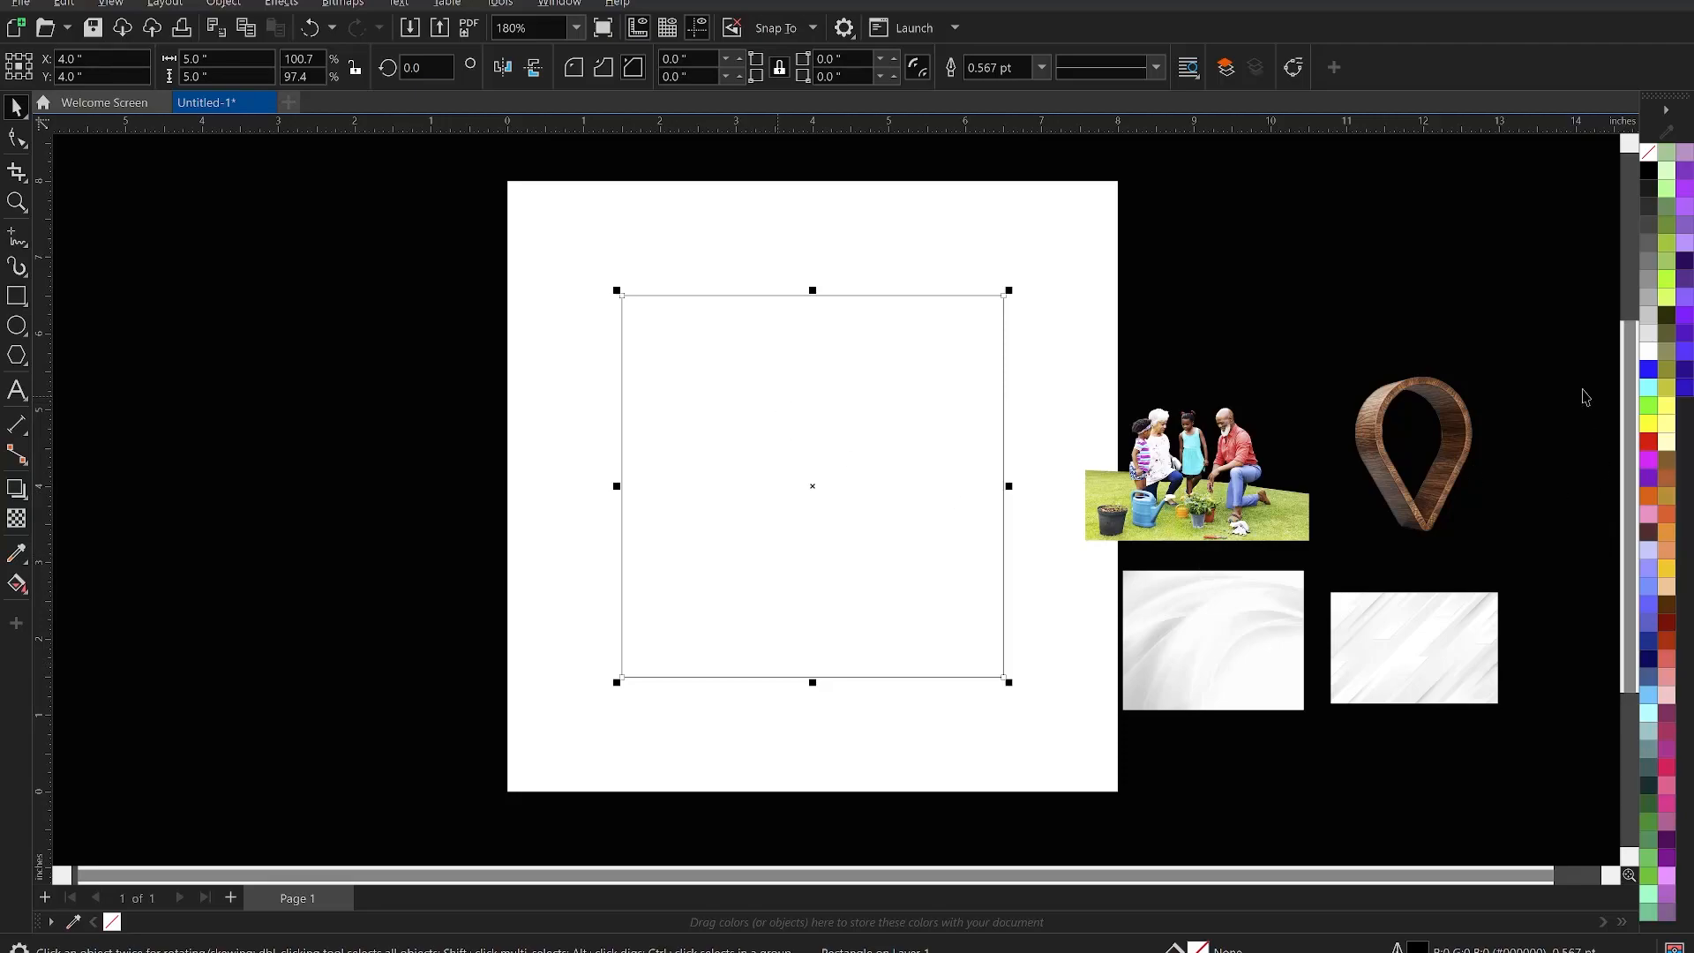
left_click(1650, 359)
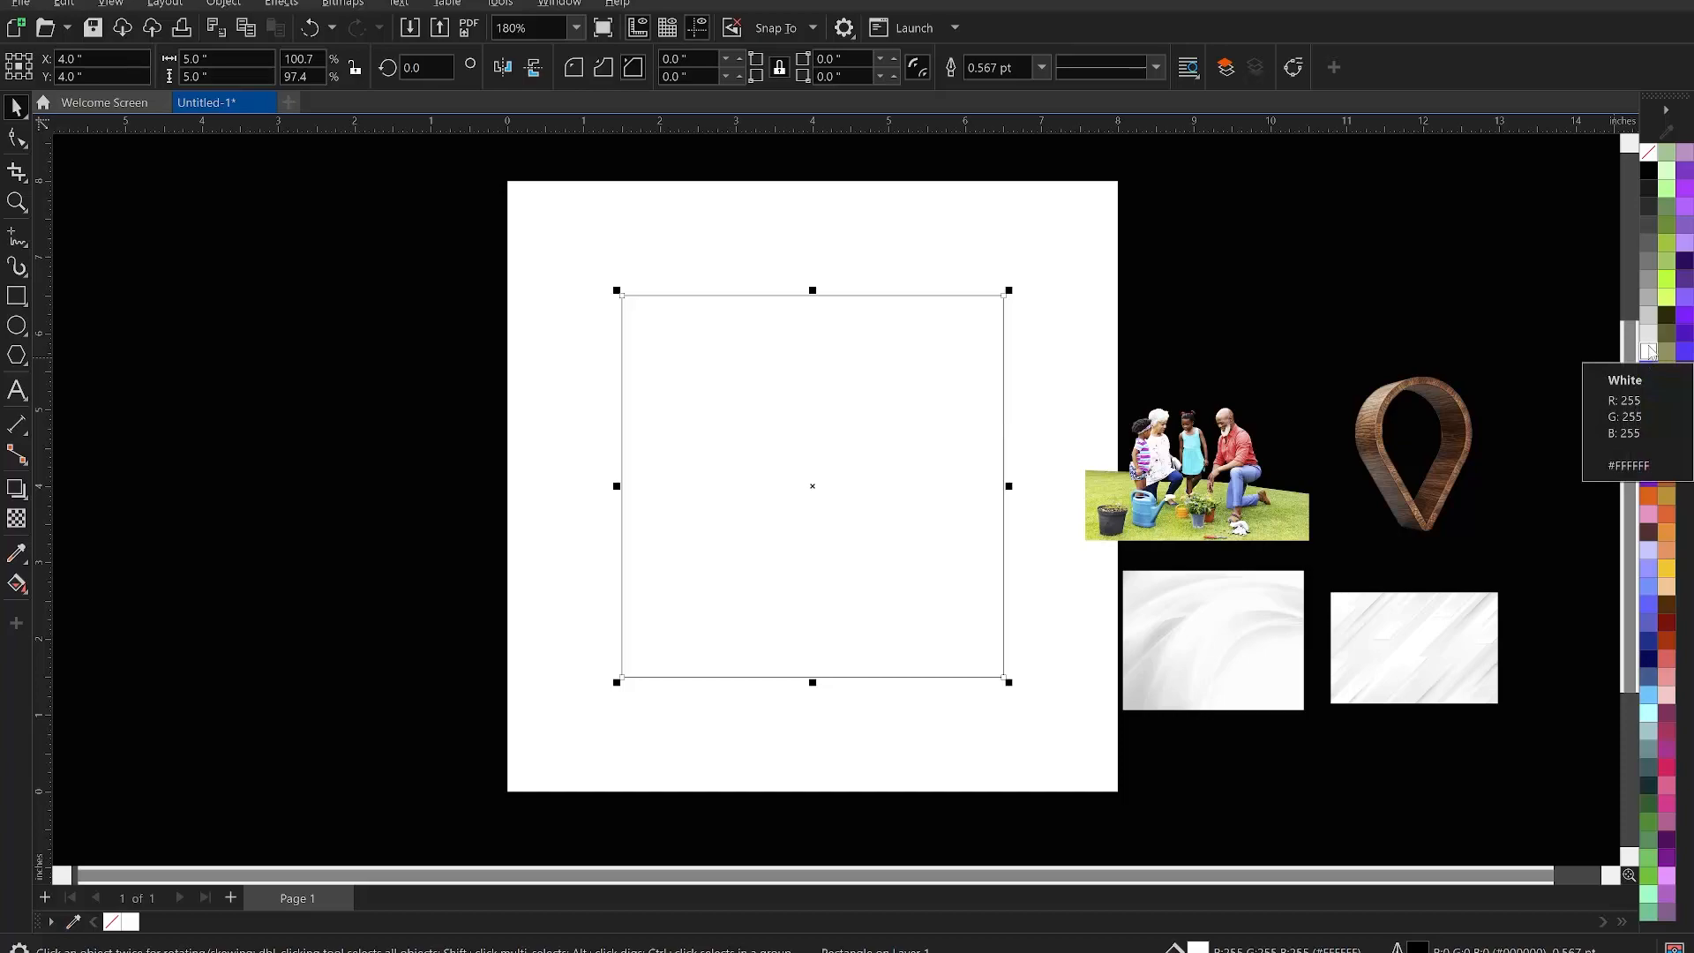
right_click(1650, 154)
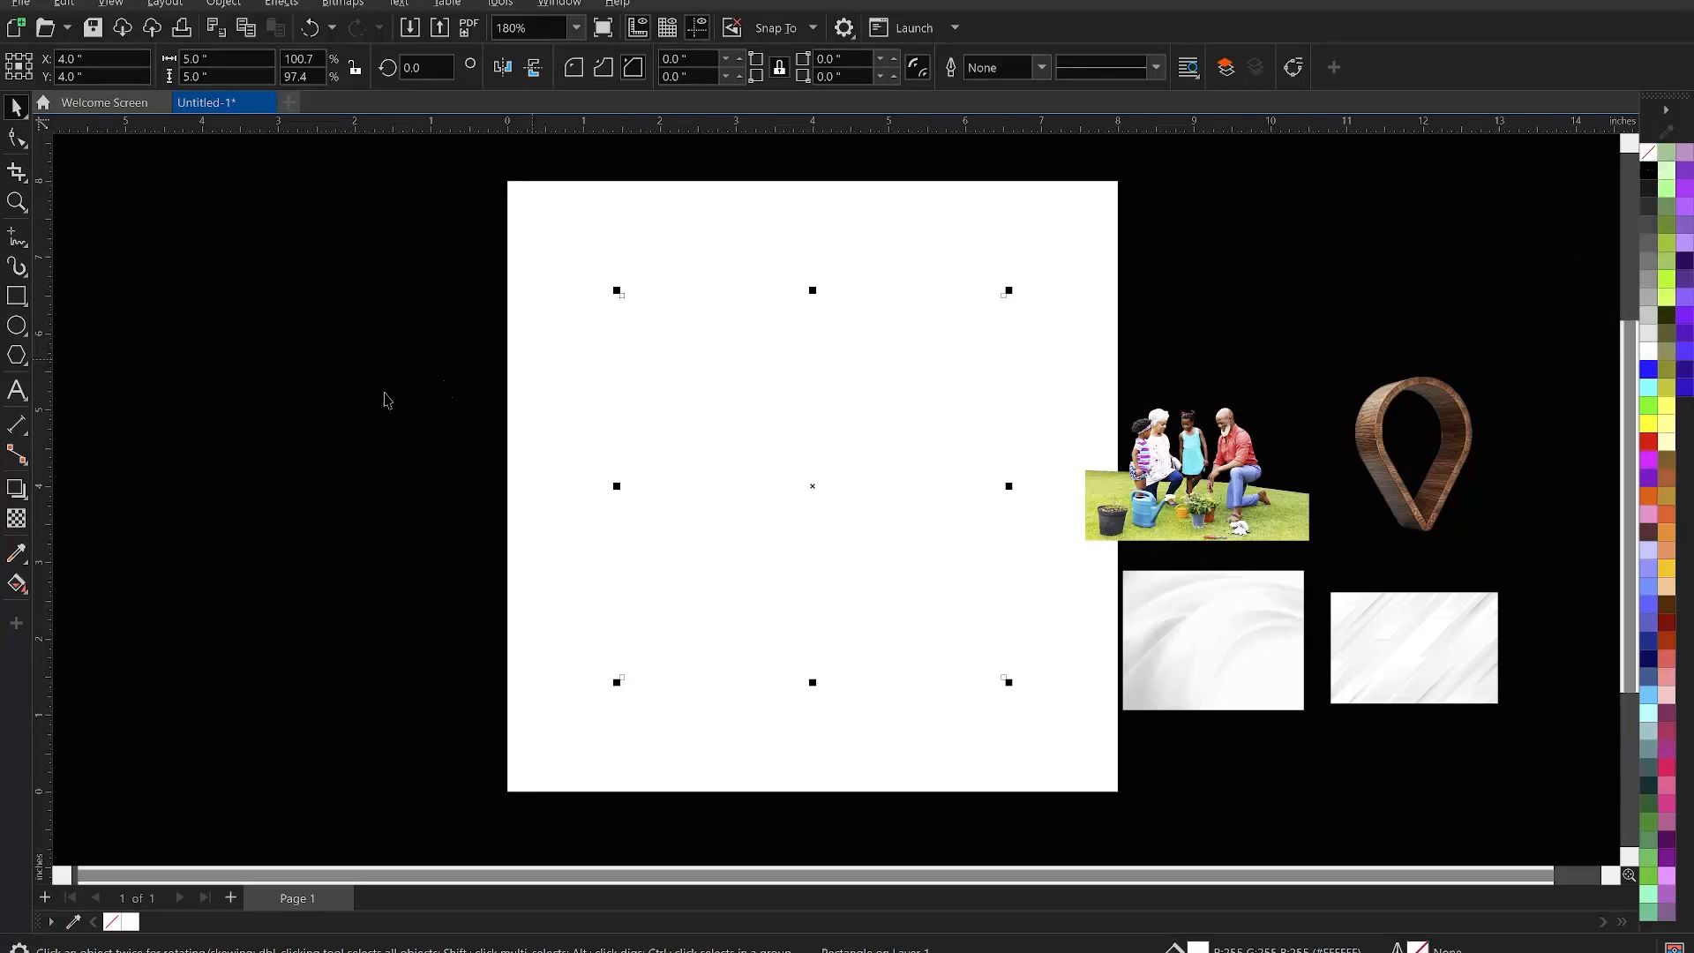
Add a drop shadow spreading evenly around the white square and break the shadow apart from the square
left_click(13, 490)
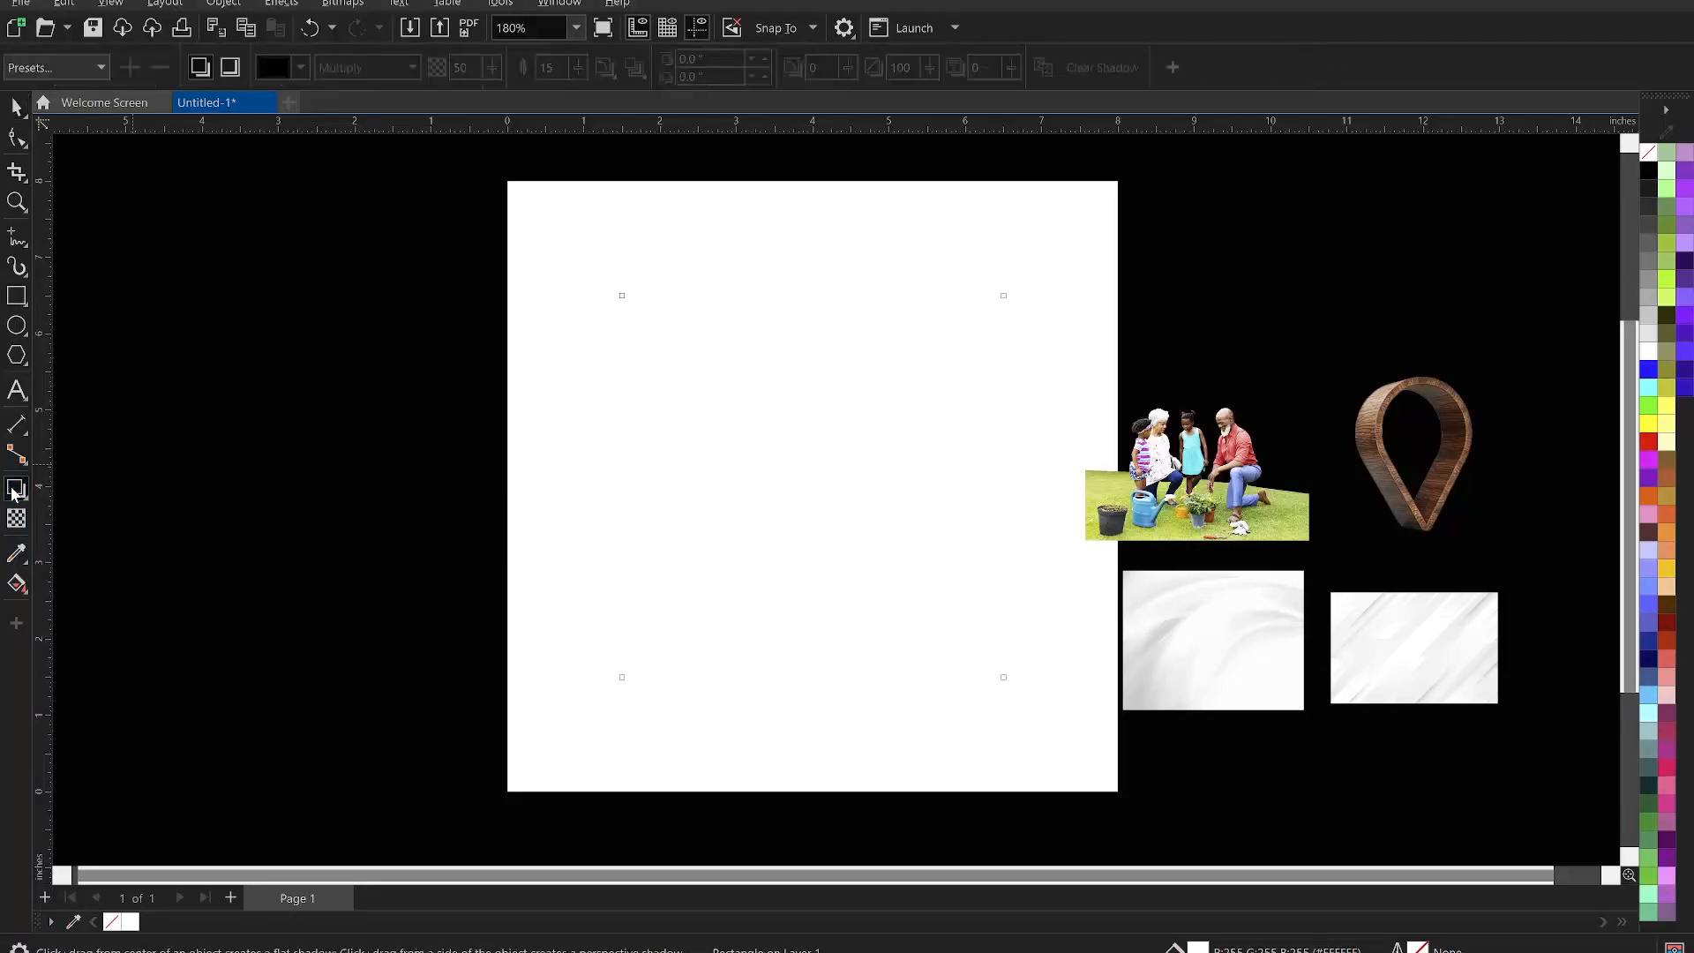
left_click_drag(622, 468, 1004, 486)
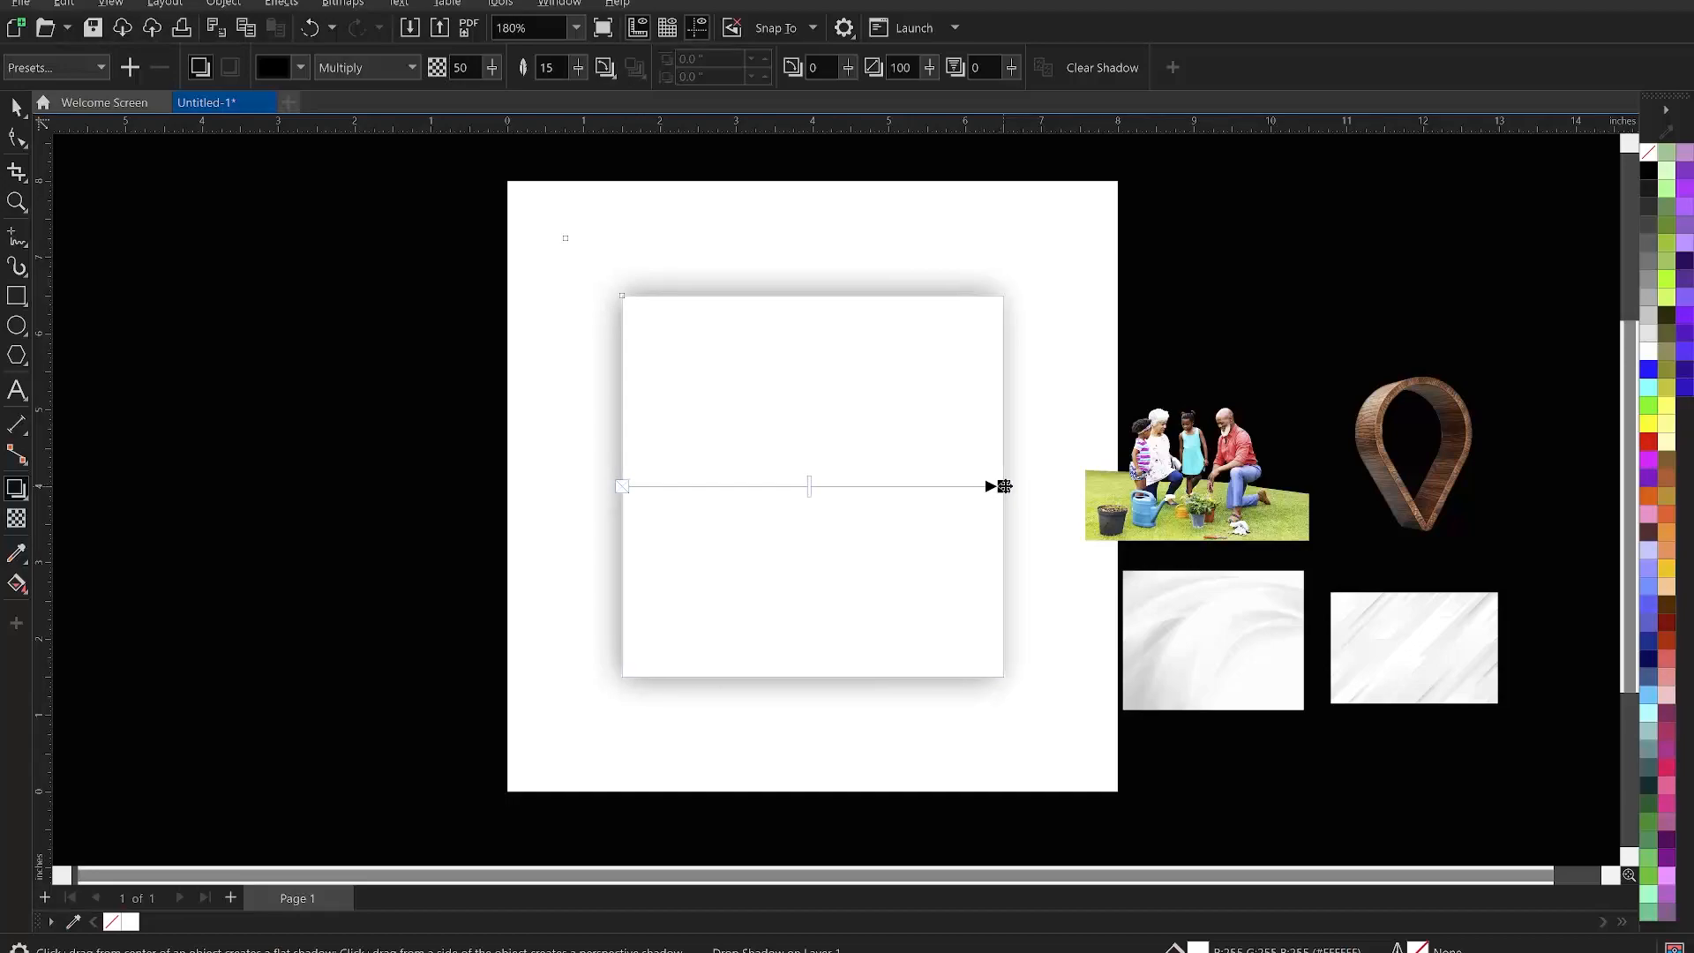
key("space")
left_click(952, 256)
left_click(950, 261)
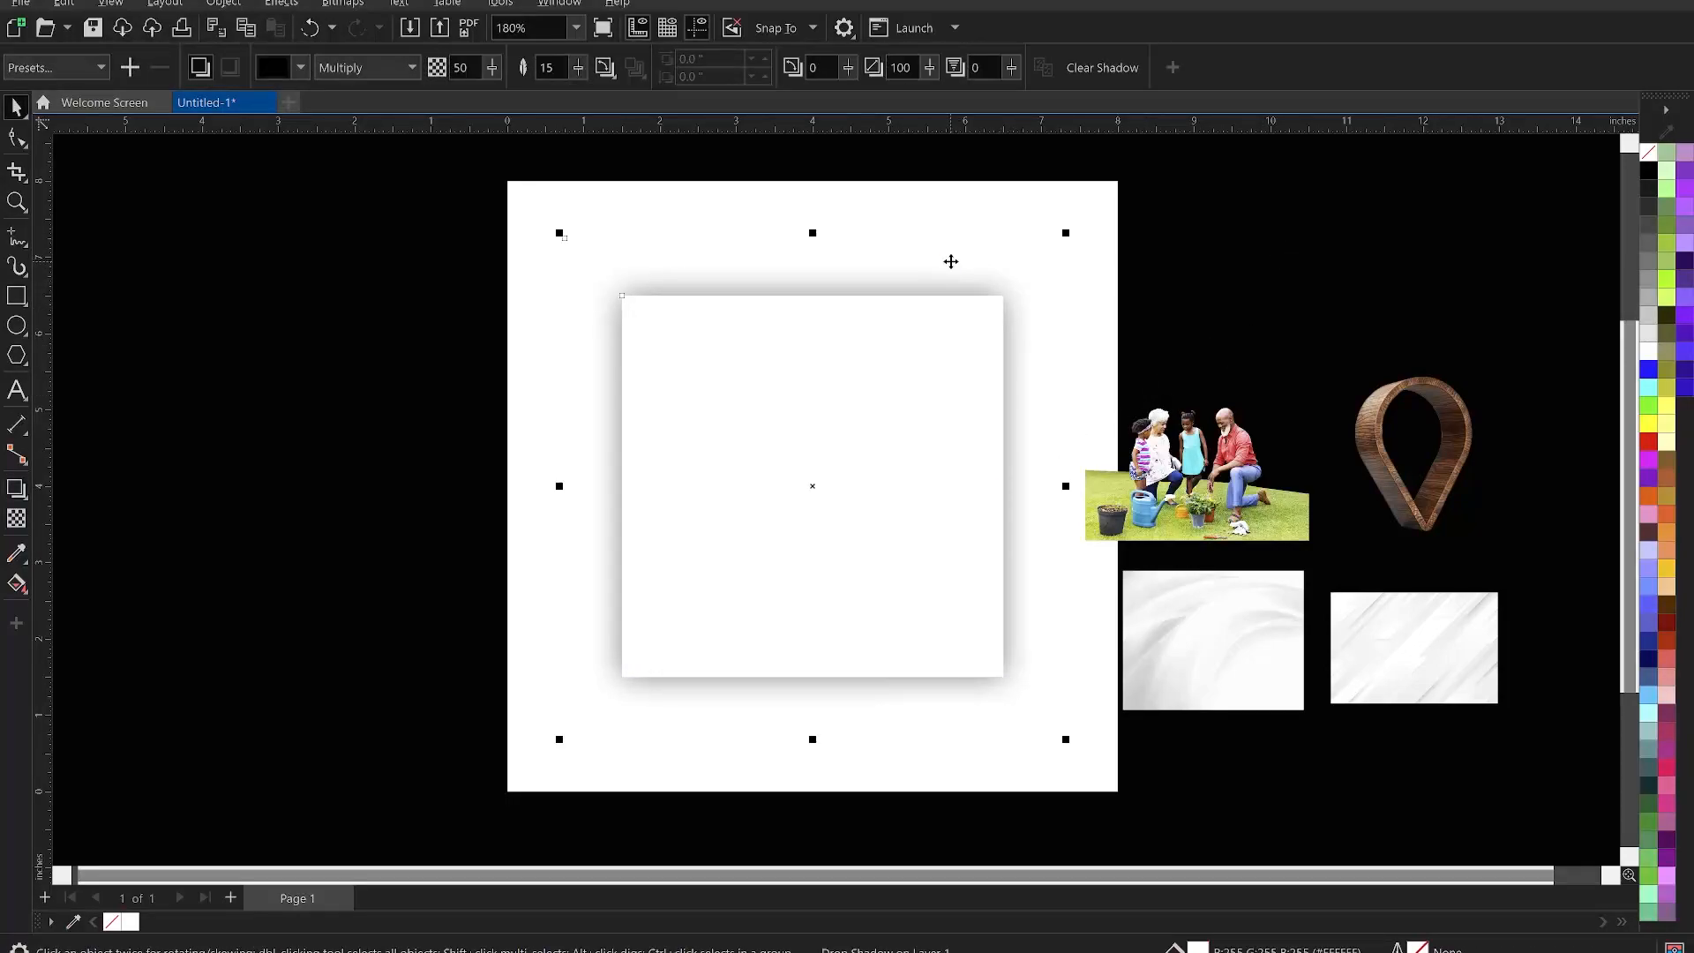
left_click(1241, 257)
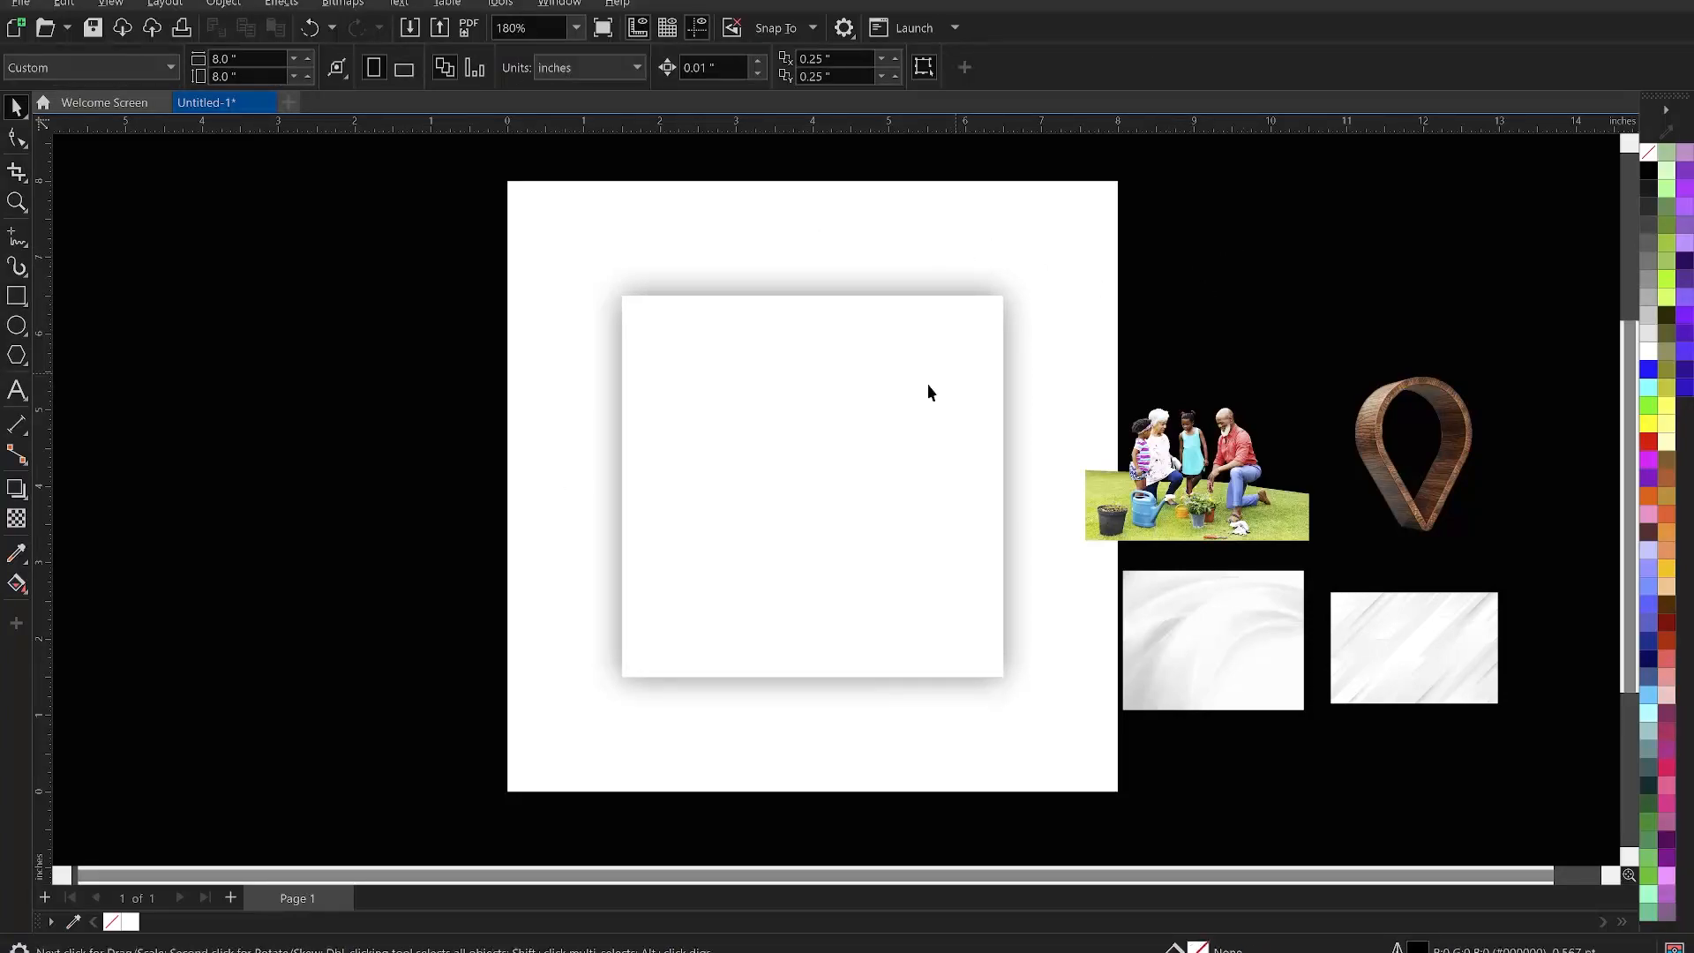
left_click(803, 441)
left_click_drag(803, 441, 960, 415)
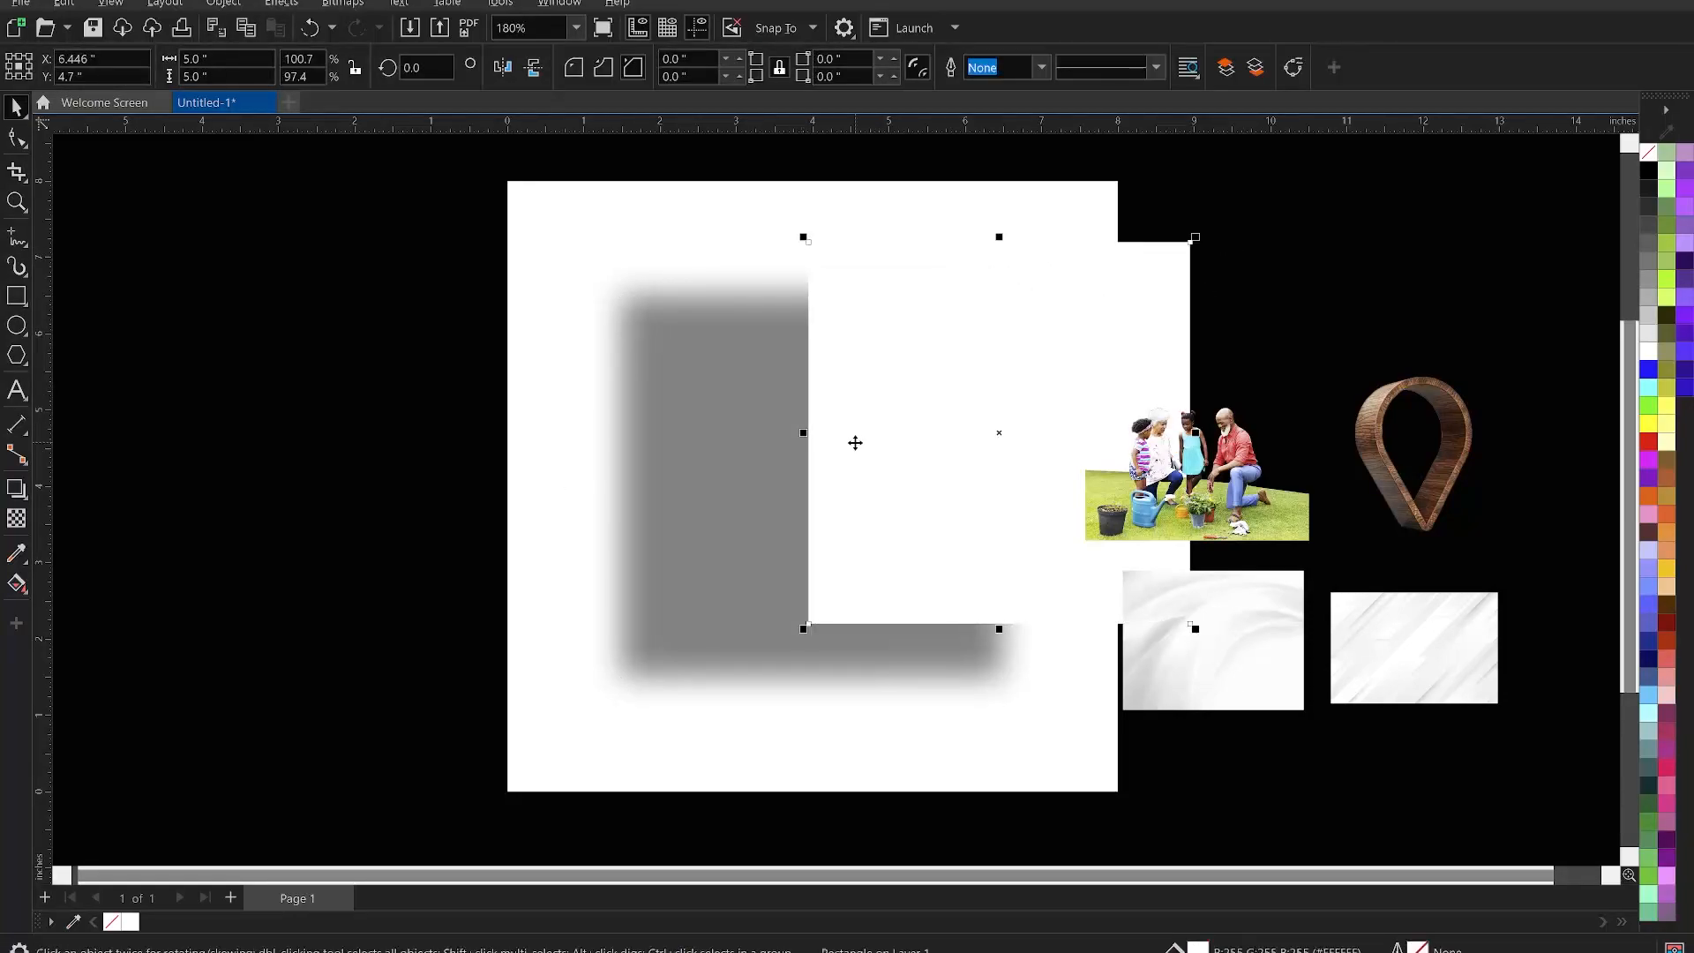
key("ctrl+z")
left_click(1261, 270)
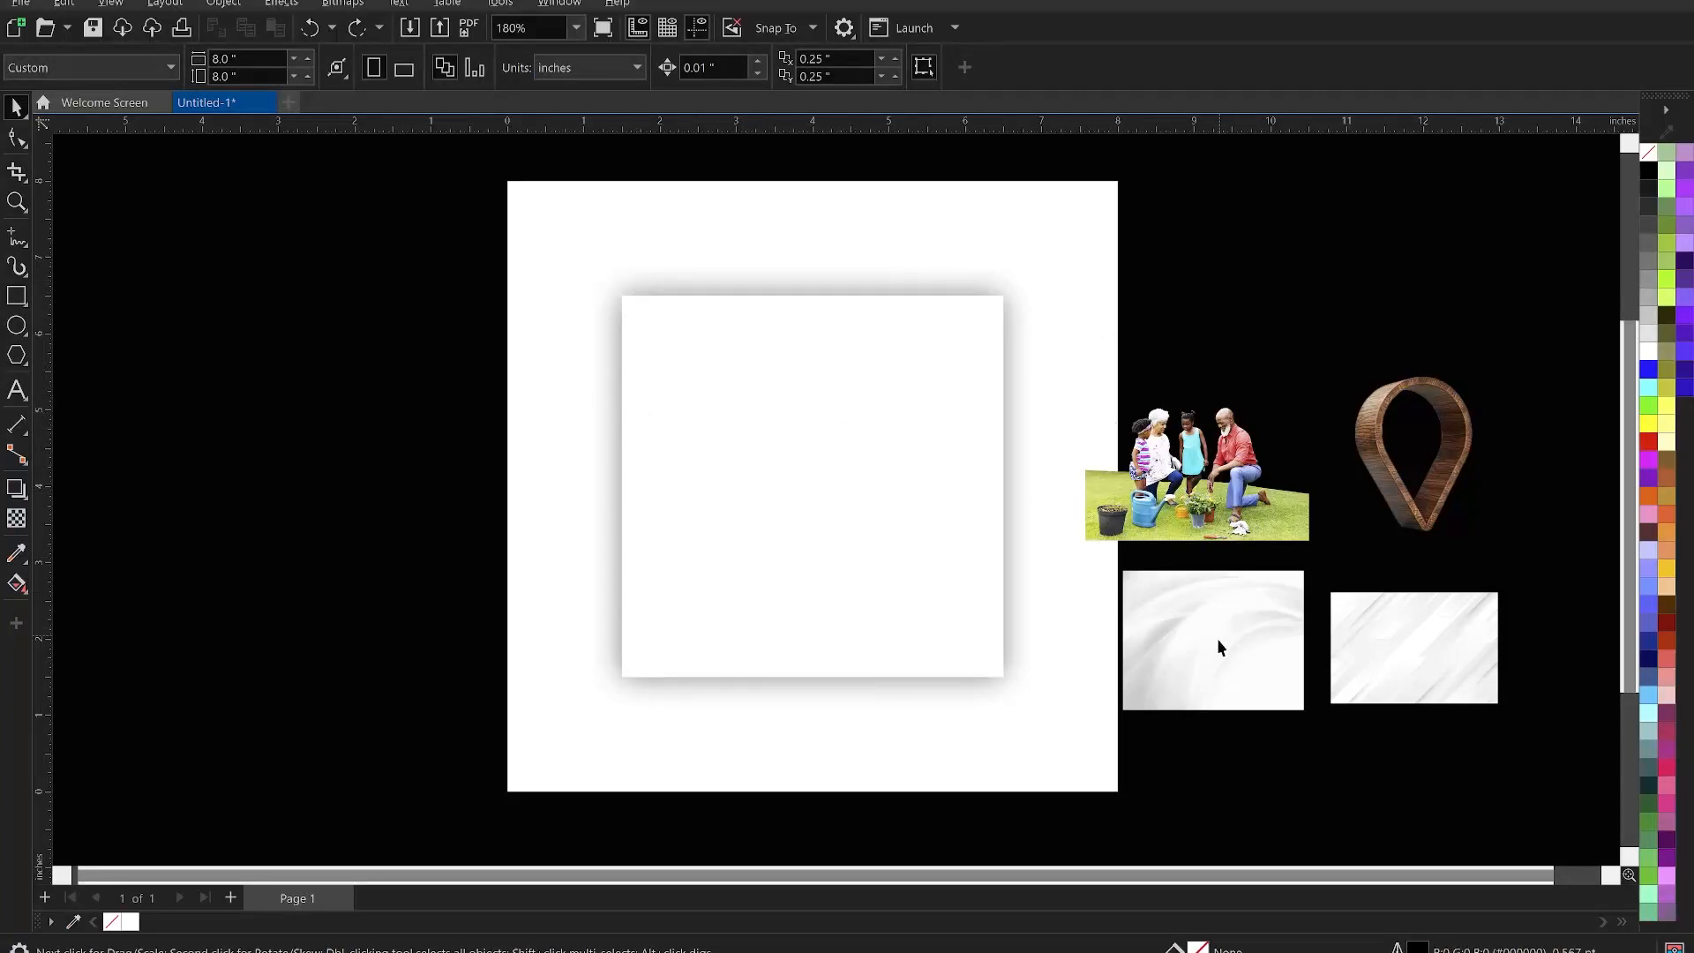
Move the curved grey texture image onto the white square and enlarge it to about 5.5 by 4.25 inches
left_click(1206, 660)
left_click_drag(1218, 644, 741, 395)
left_click_drag(806, 441, 1048, 623)
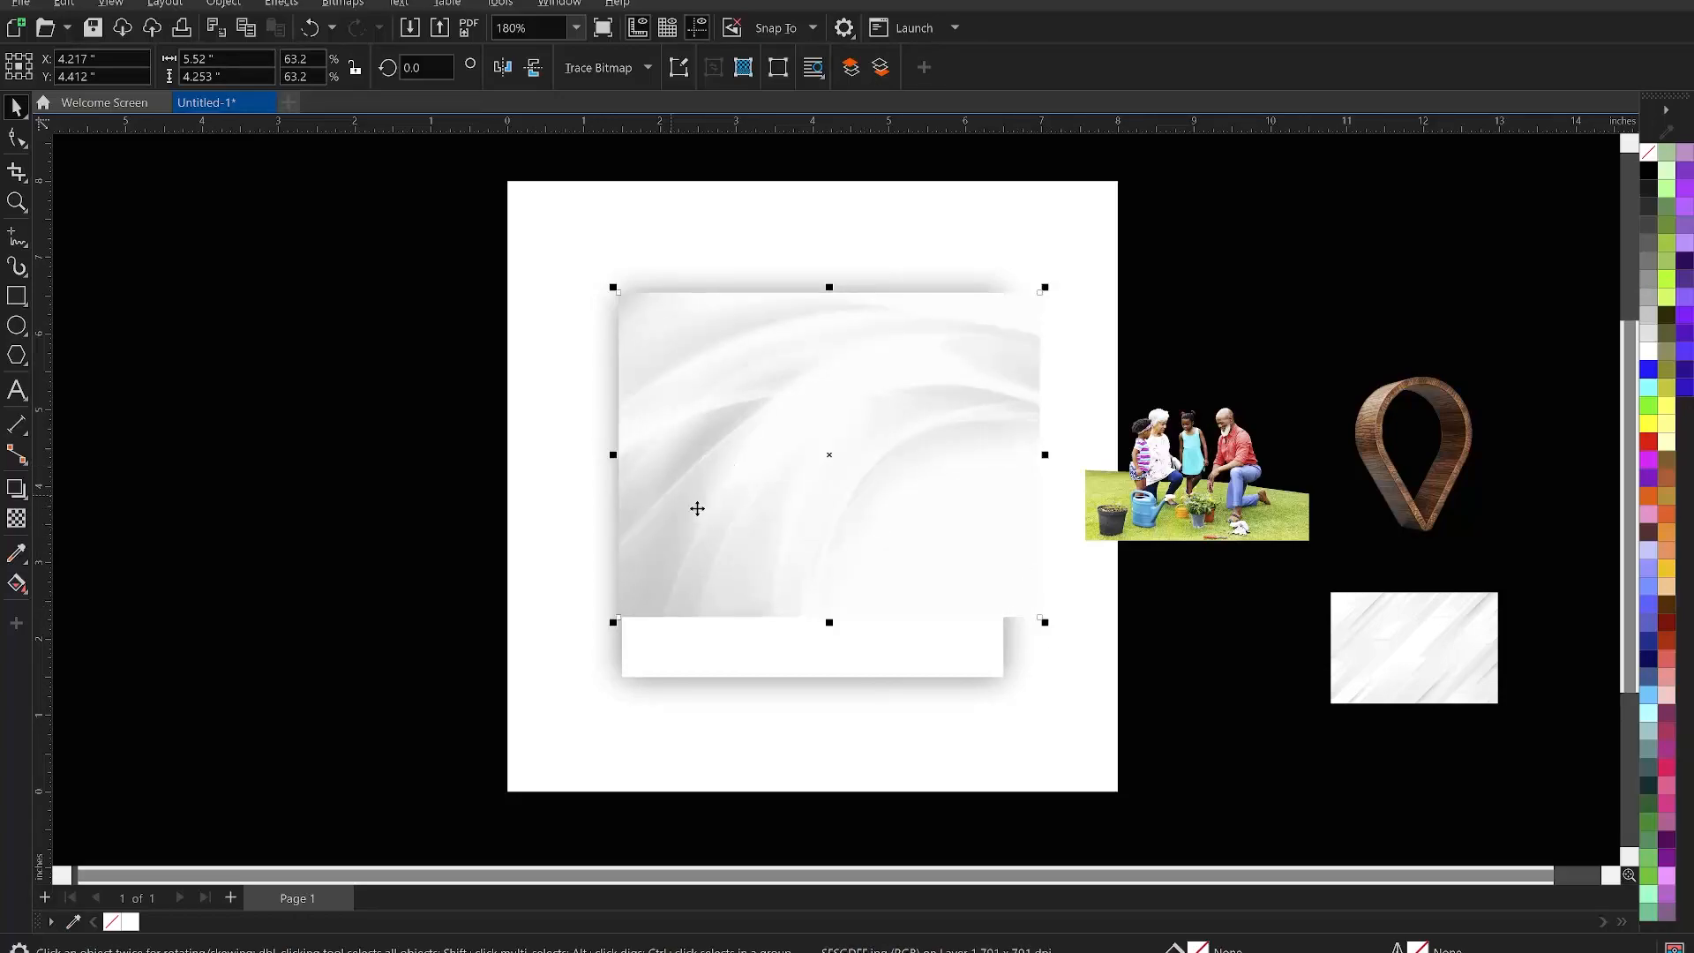
Apply a linear fountain transparency to the curved texture, fading from its upper right to its lower left at about -132.5°
left_click(16, 518)
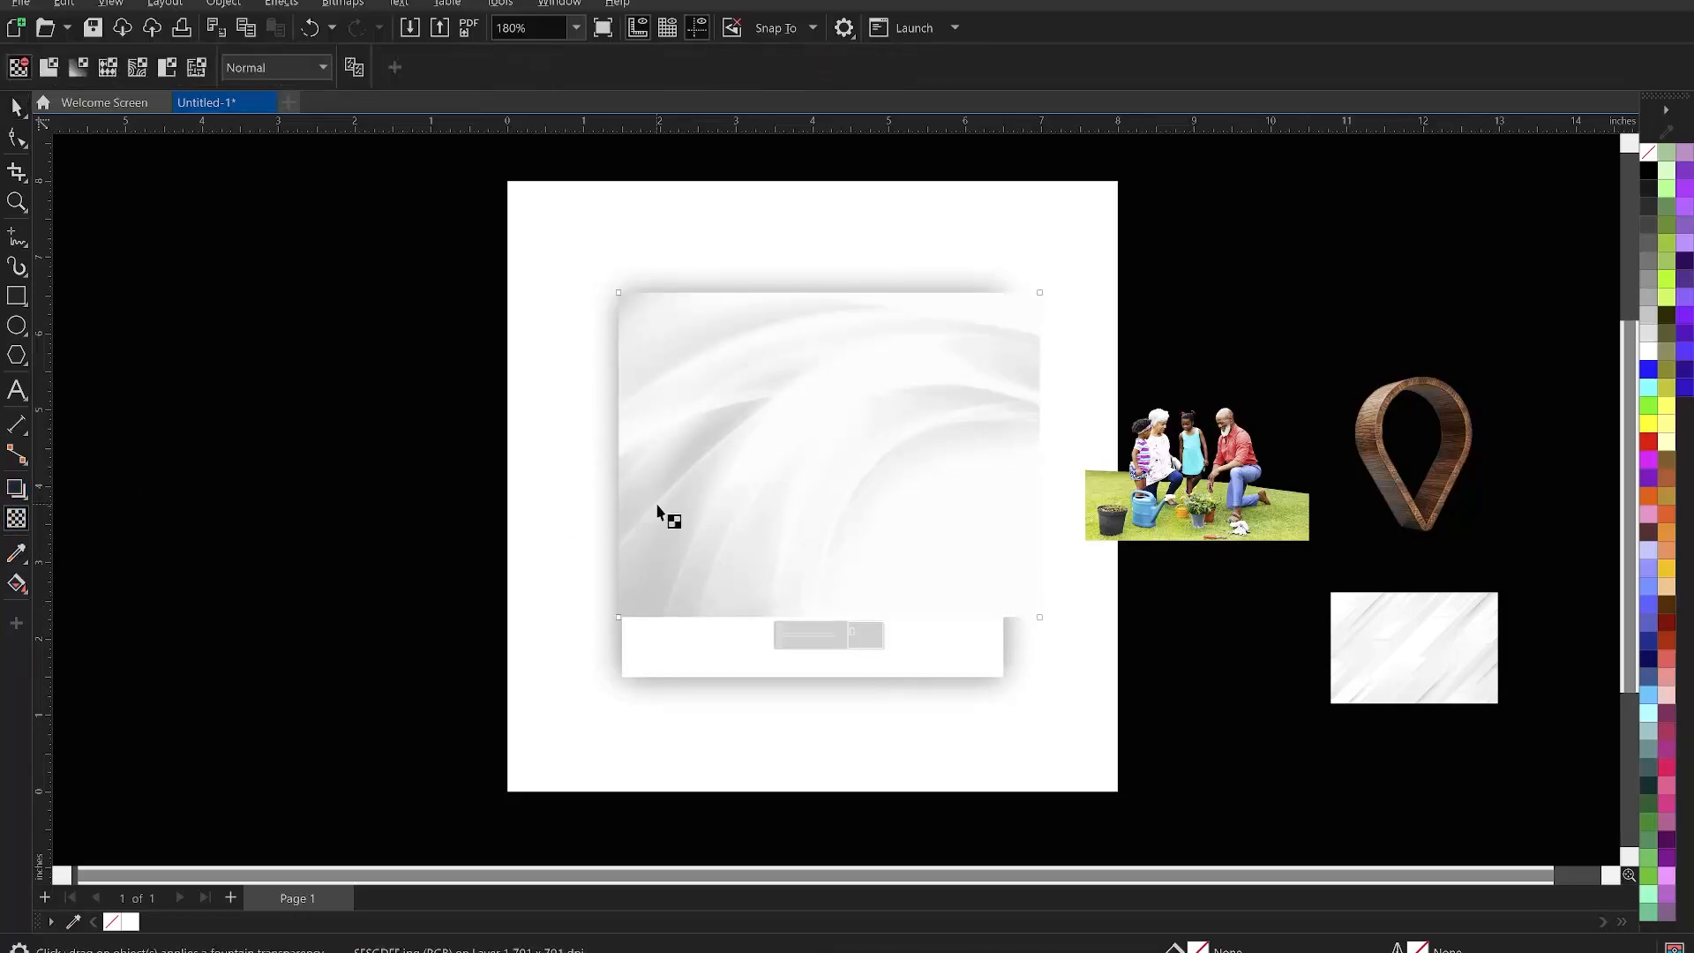
left_click_drag(910, 372, 663, 586)
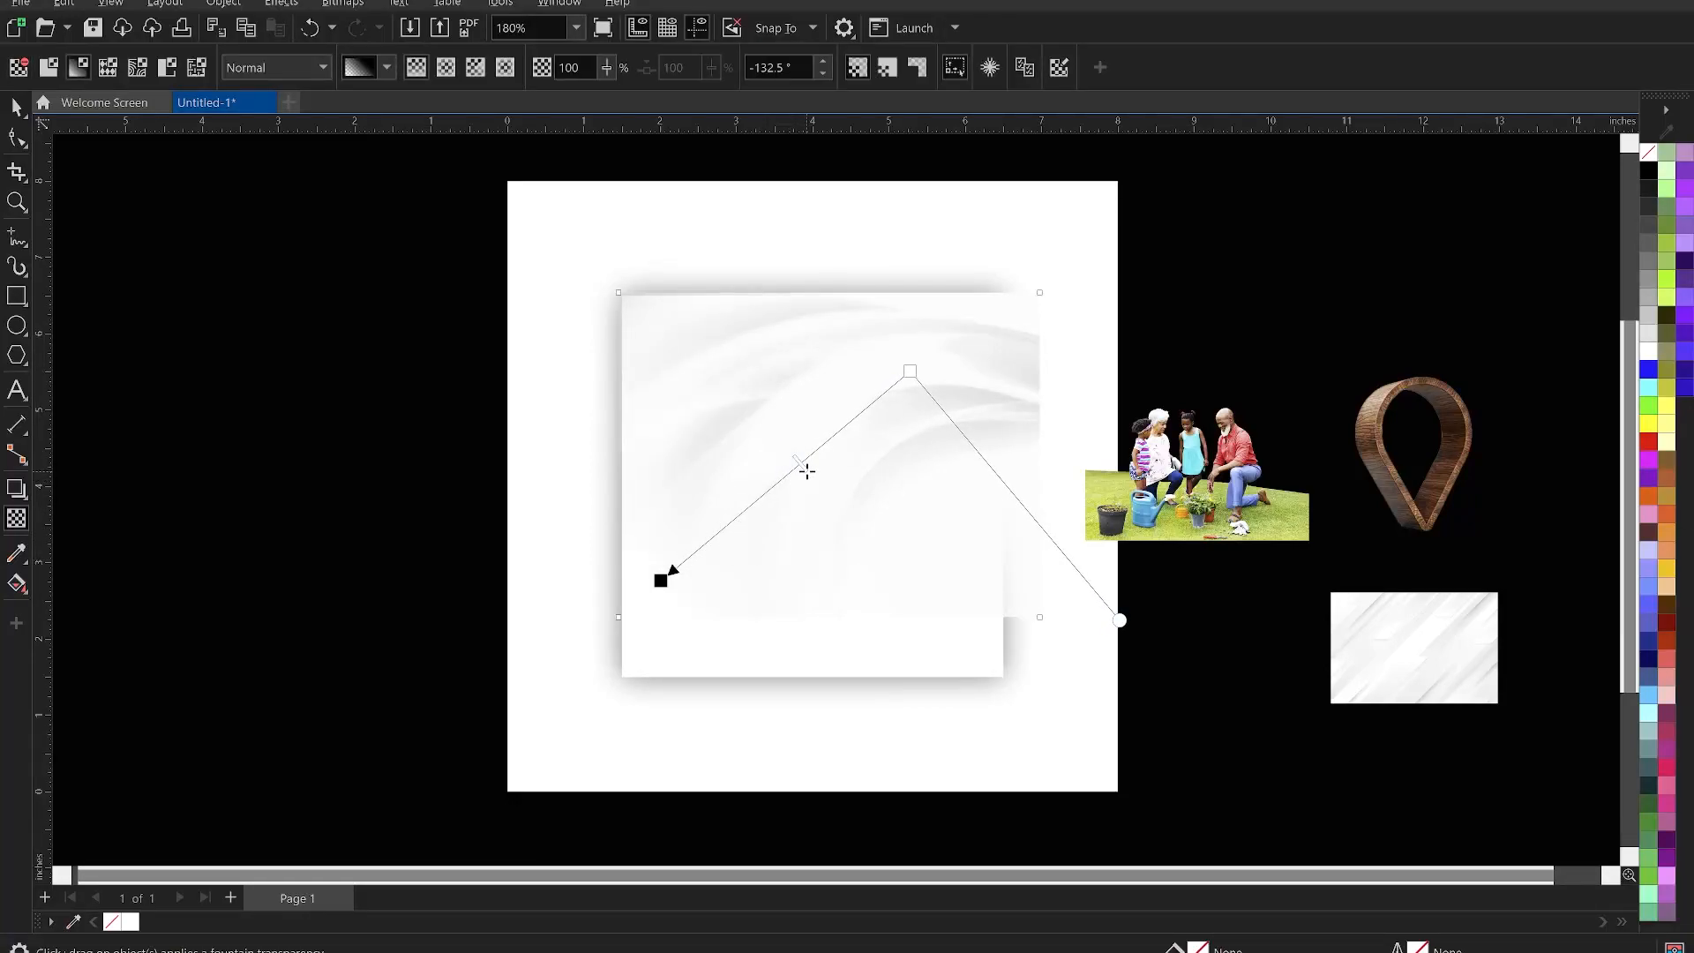
key("space")
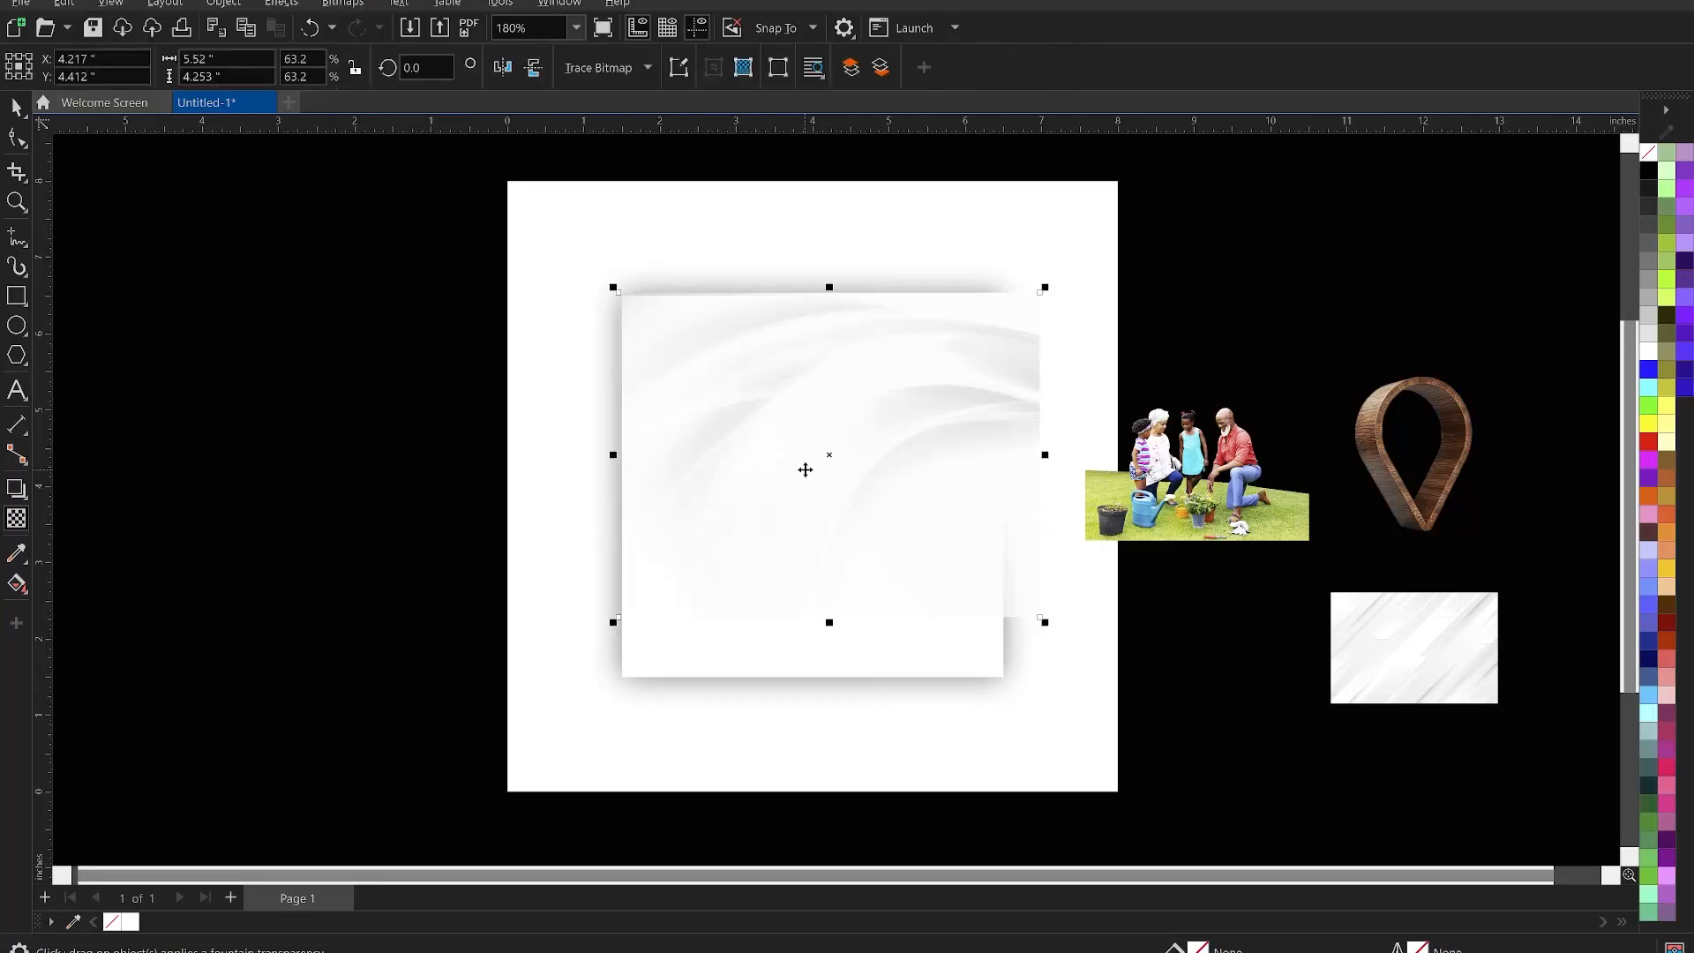
PowerClip the curved grey texture inside the centred white square
left_click(1258, 310)
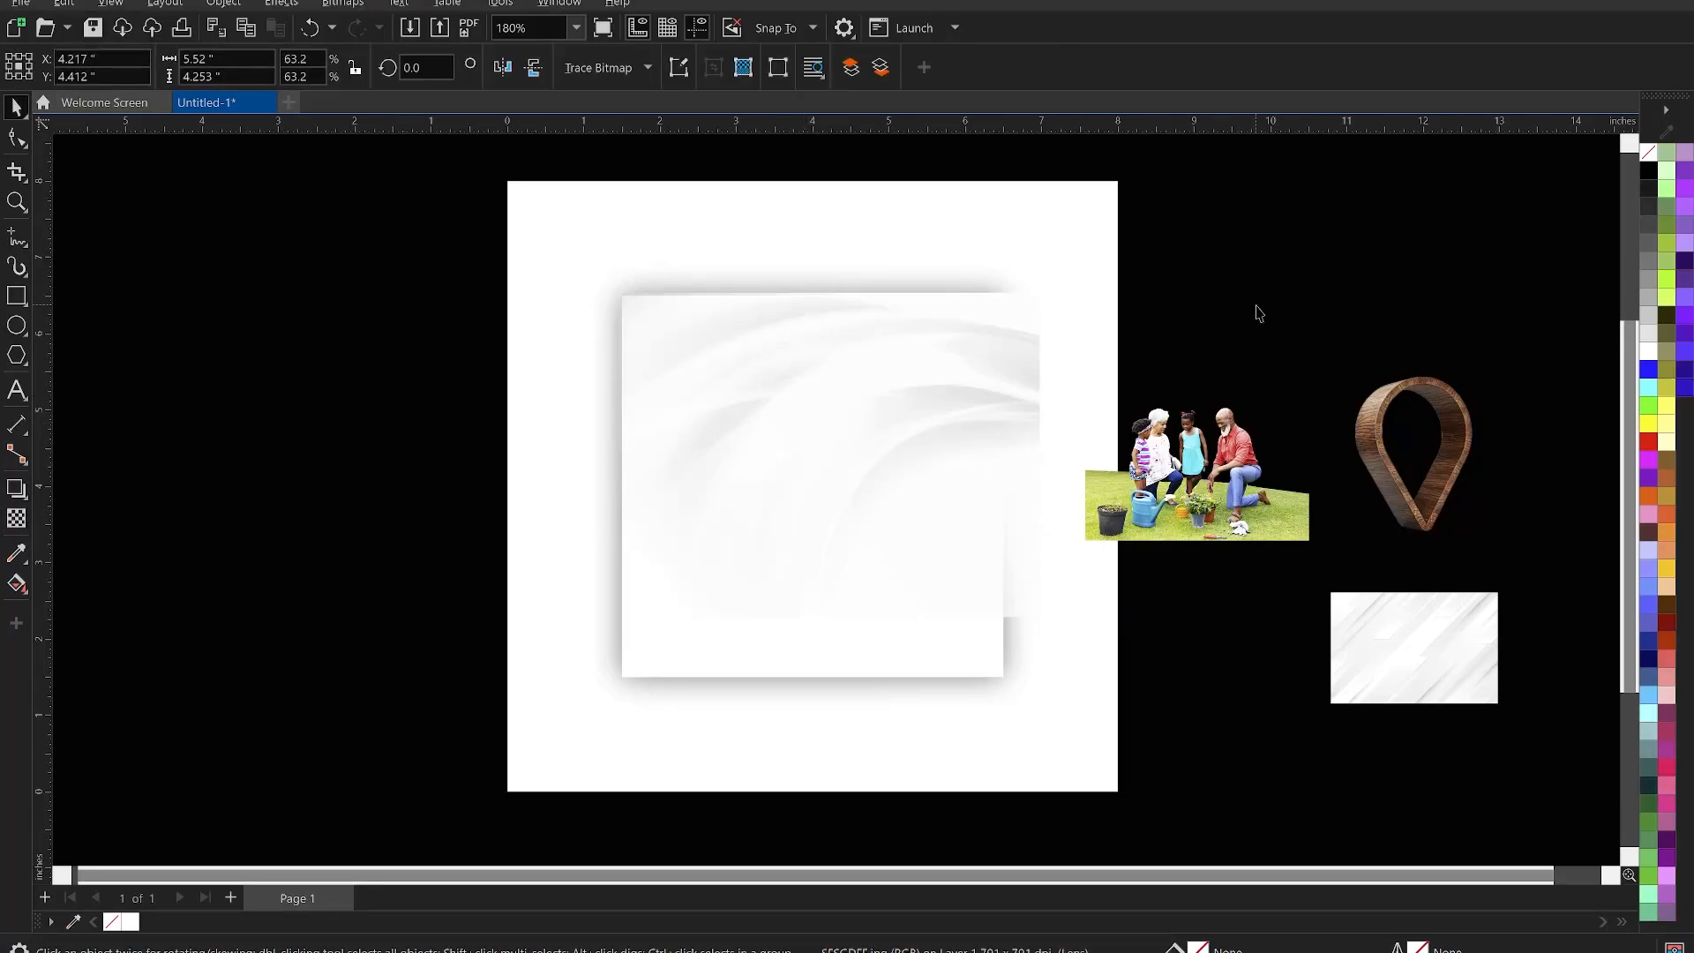
right_click(874, 401)
left_click(965, 685)
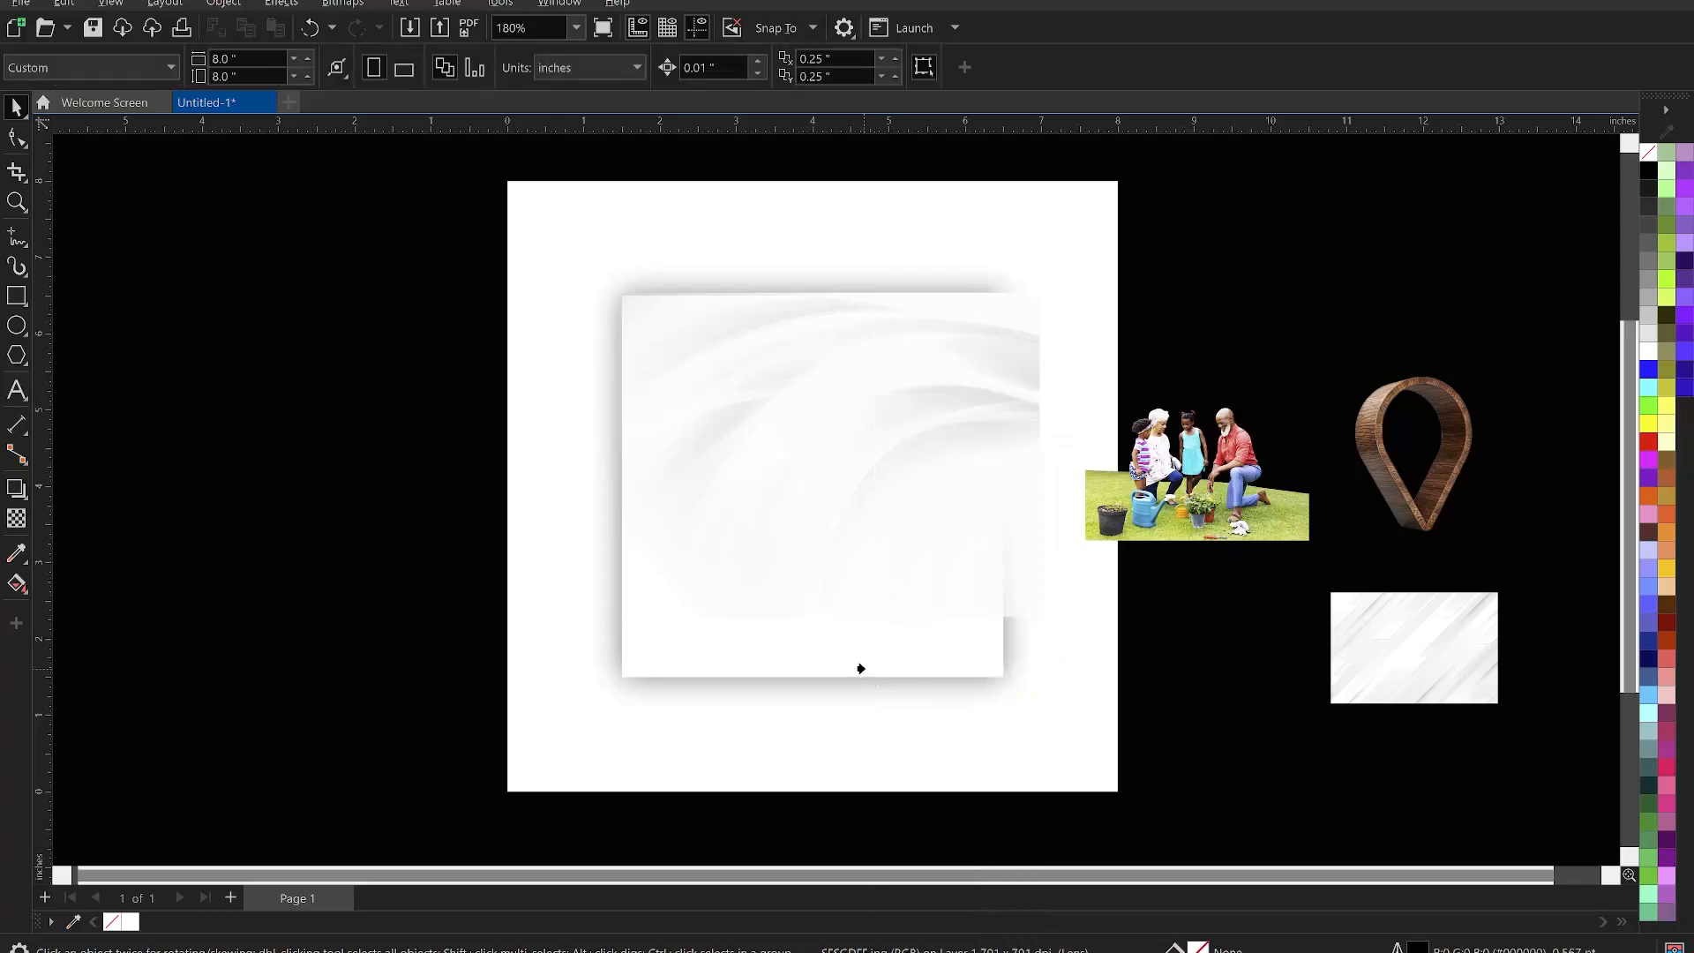
left_click(860, 668)
left_click(1241, 722)
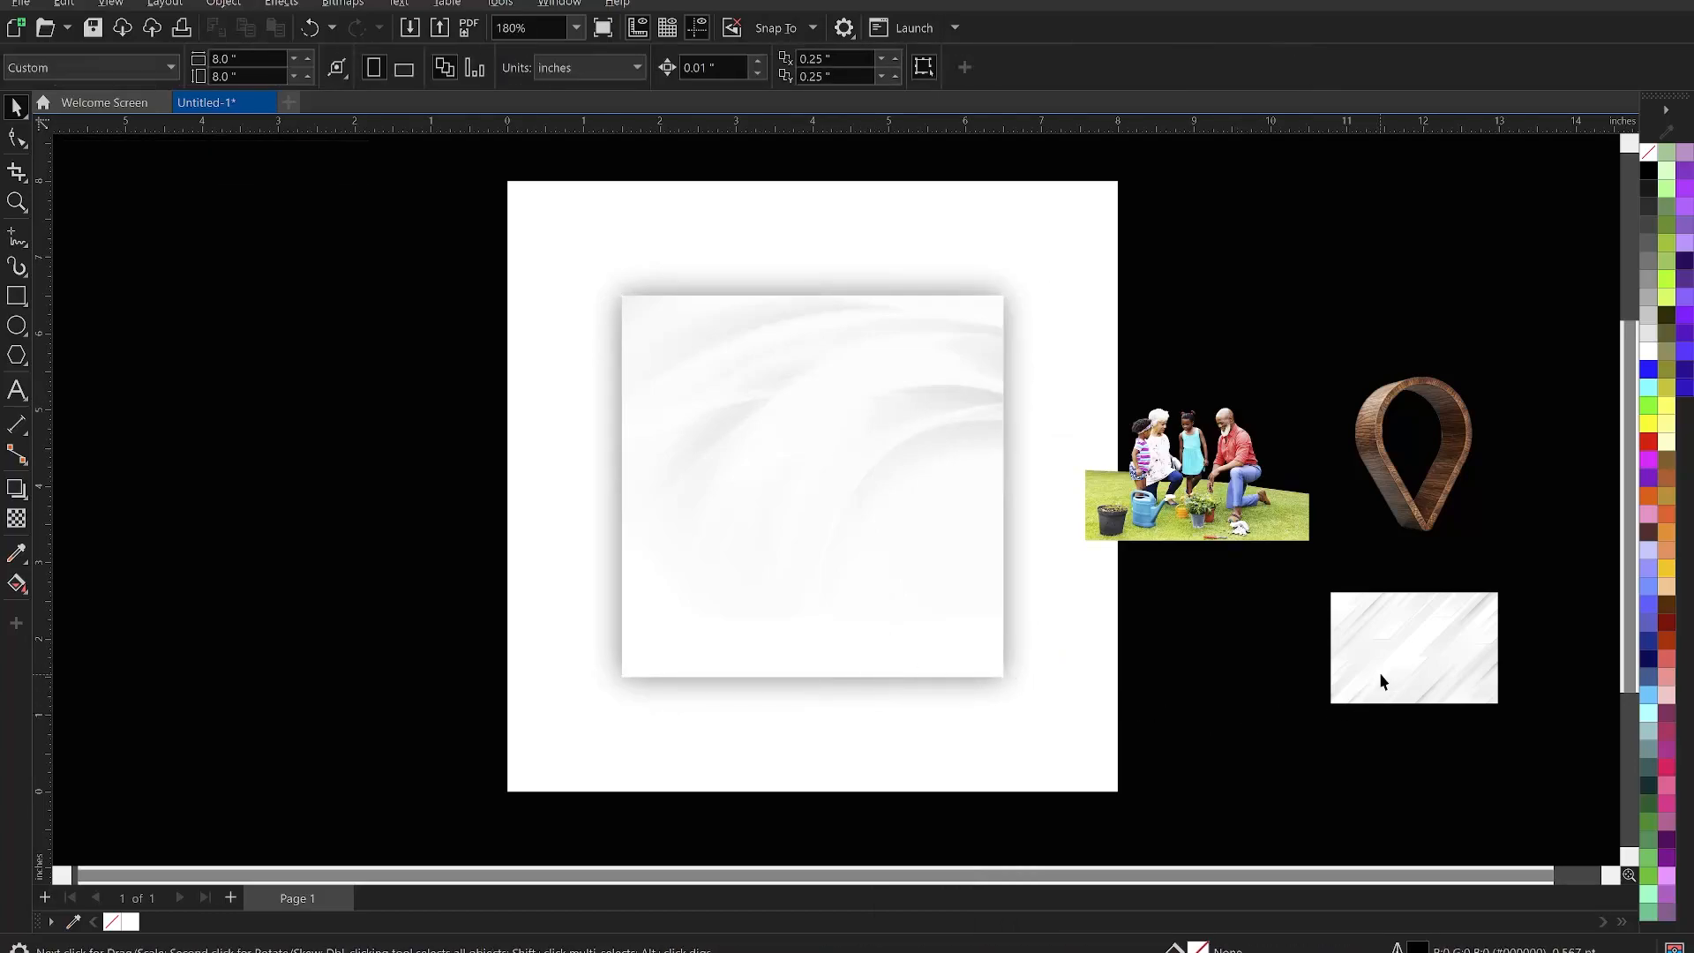
Place the striped texture over the square's lower half at about 5.33 by 3.55 inches and apply a linear fountain transparency fading it upward
left_click_drag(1457, 670, 1034, 776)
left_click_drag(903, 624, 890, 582)
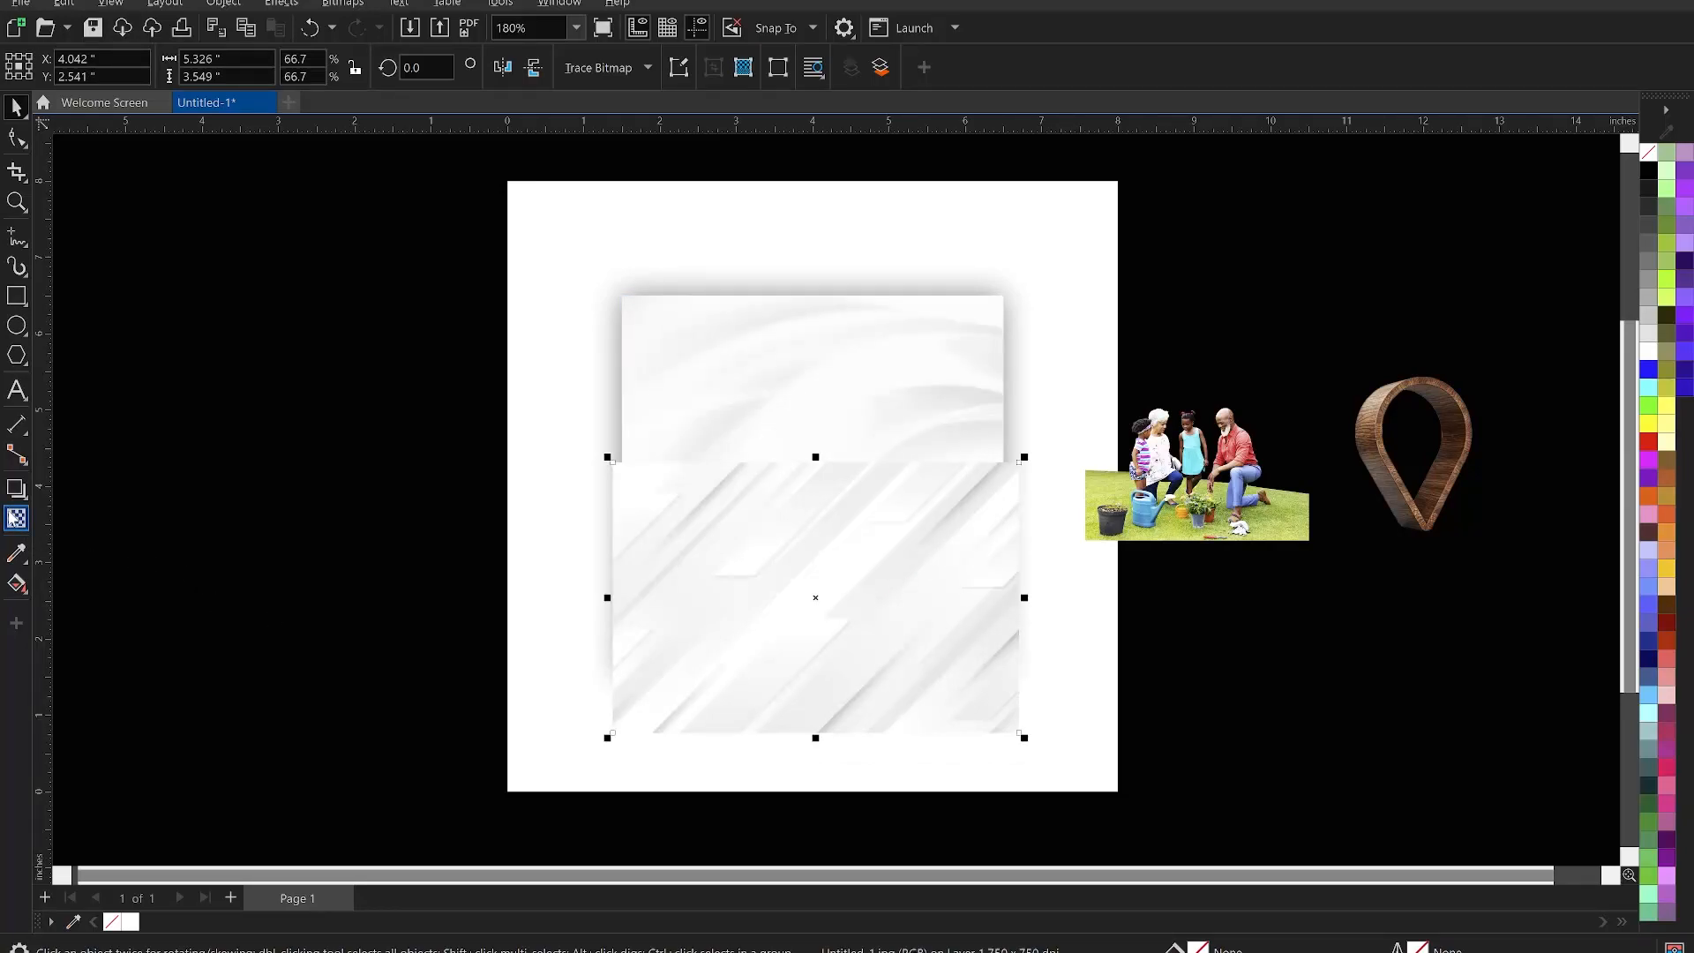
left_click(16, 518)
left_click_drag(840, 605, 809, 459)
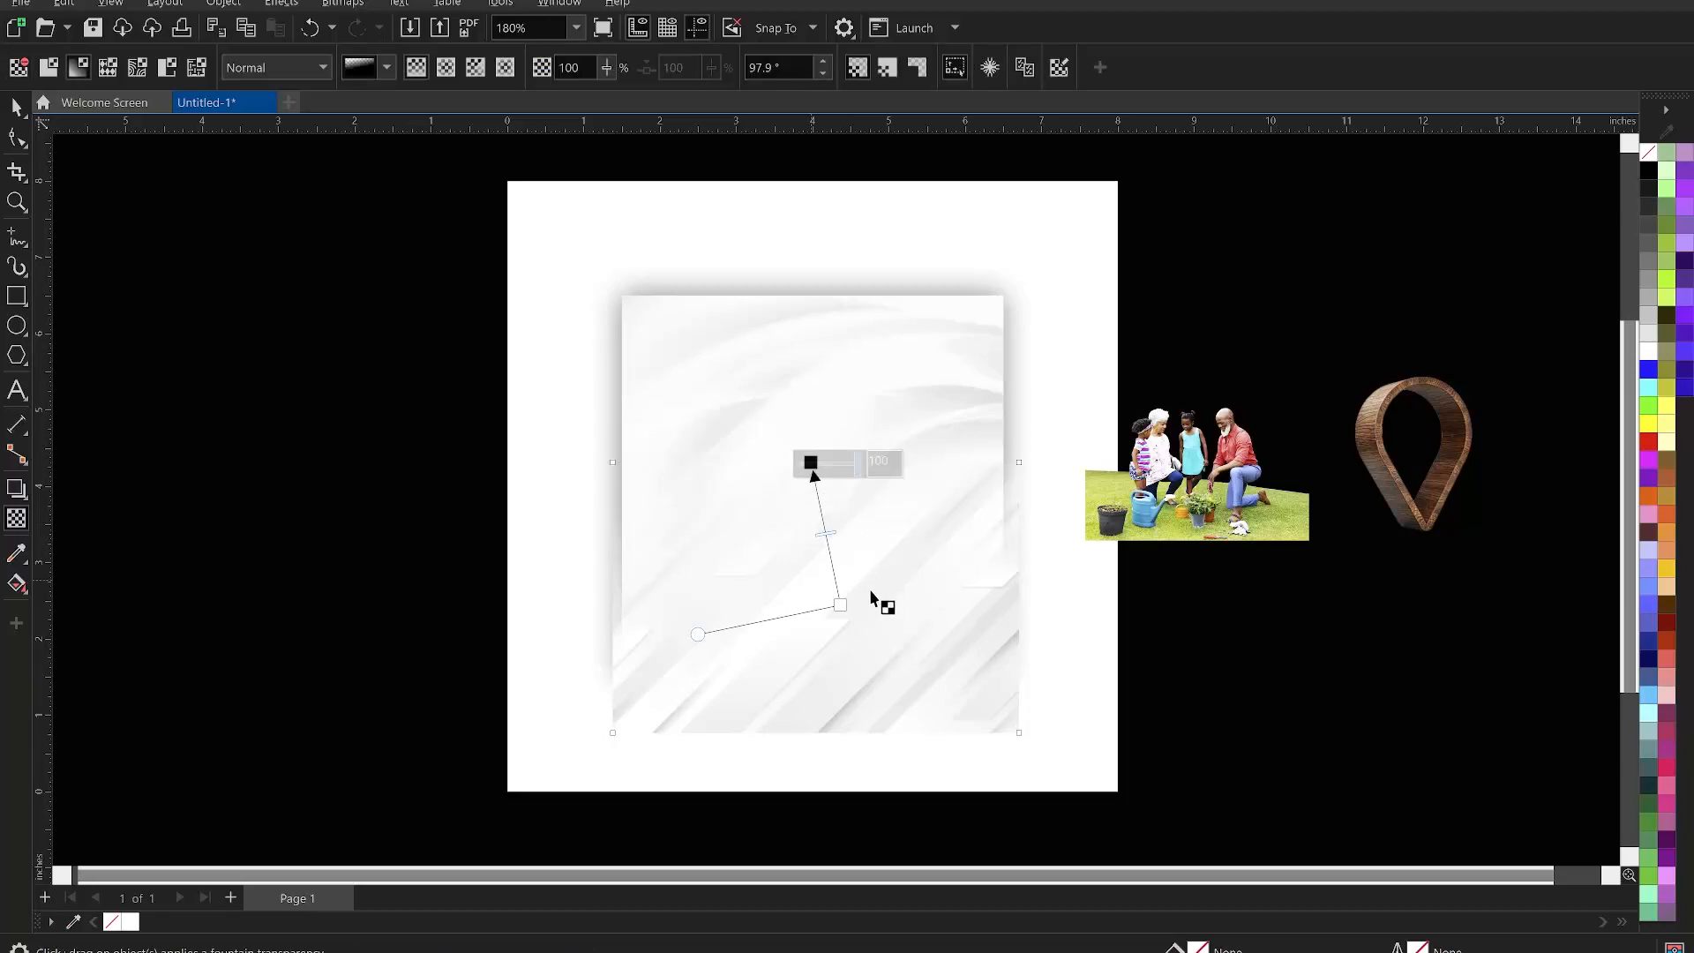
left_click_drag(840, 605, 857, 636)
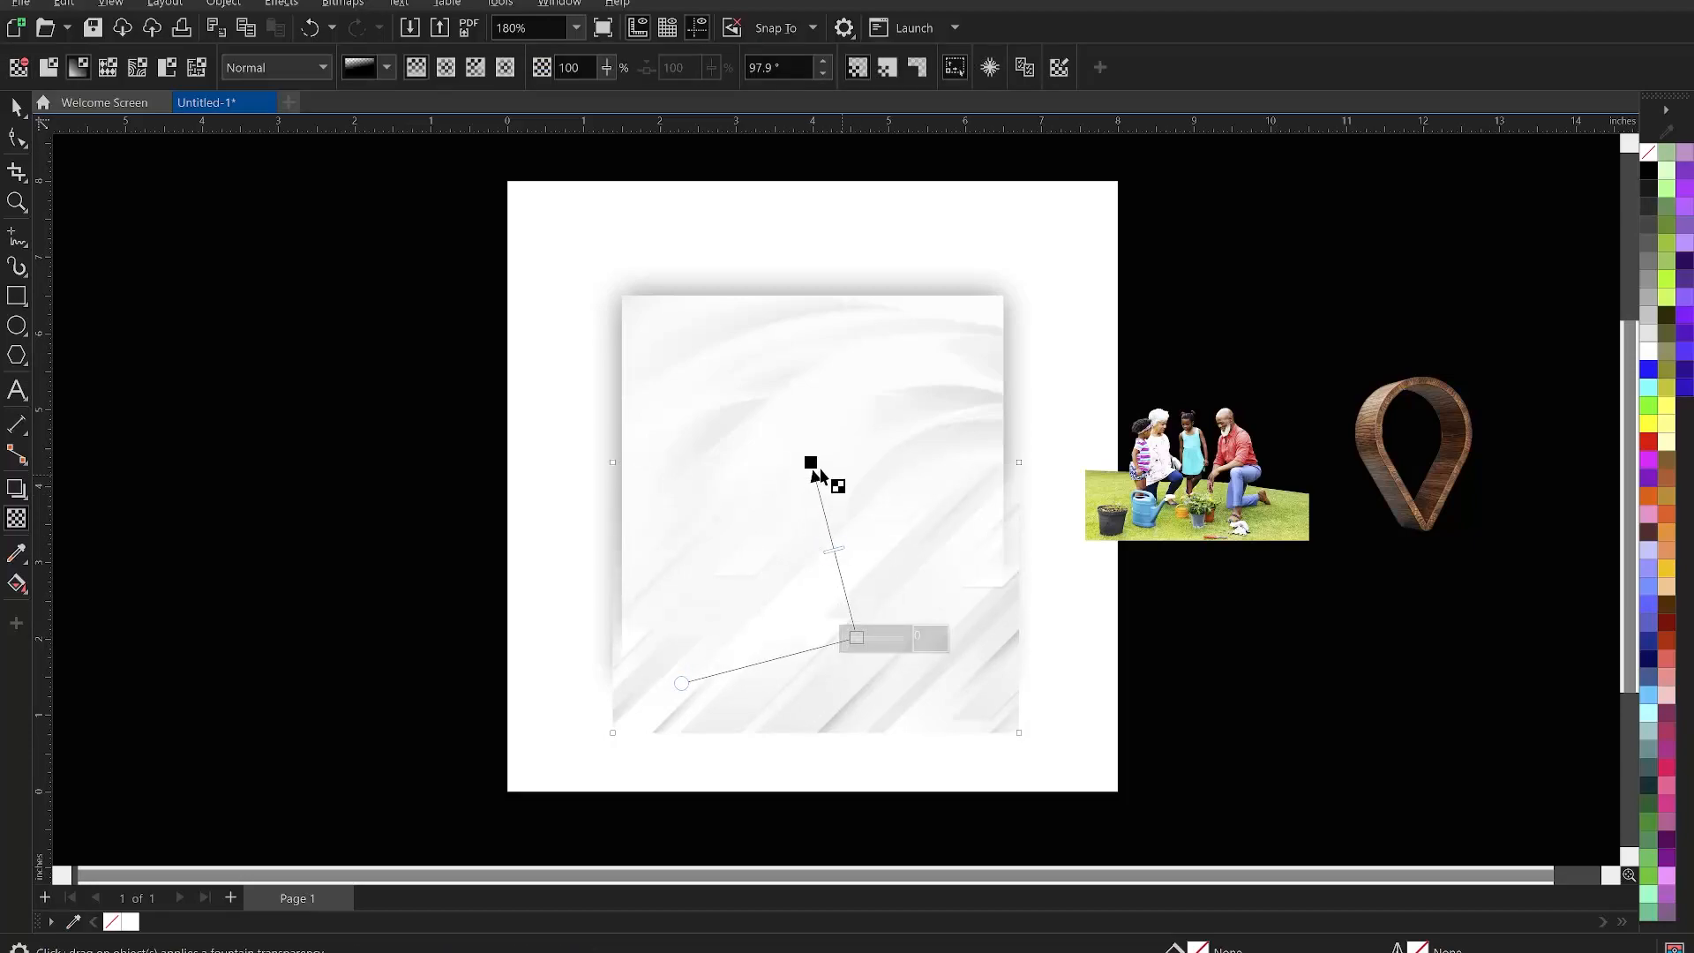
left_click_drag(810, 463, 825, 495)
left_click_drag(855, 638, 870, 646)
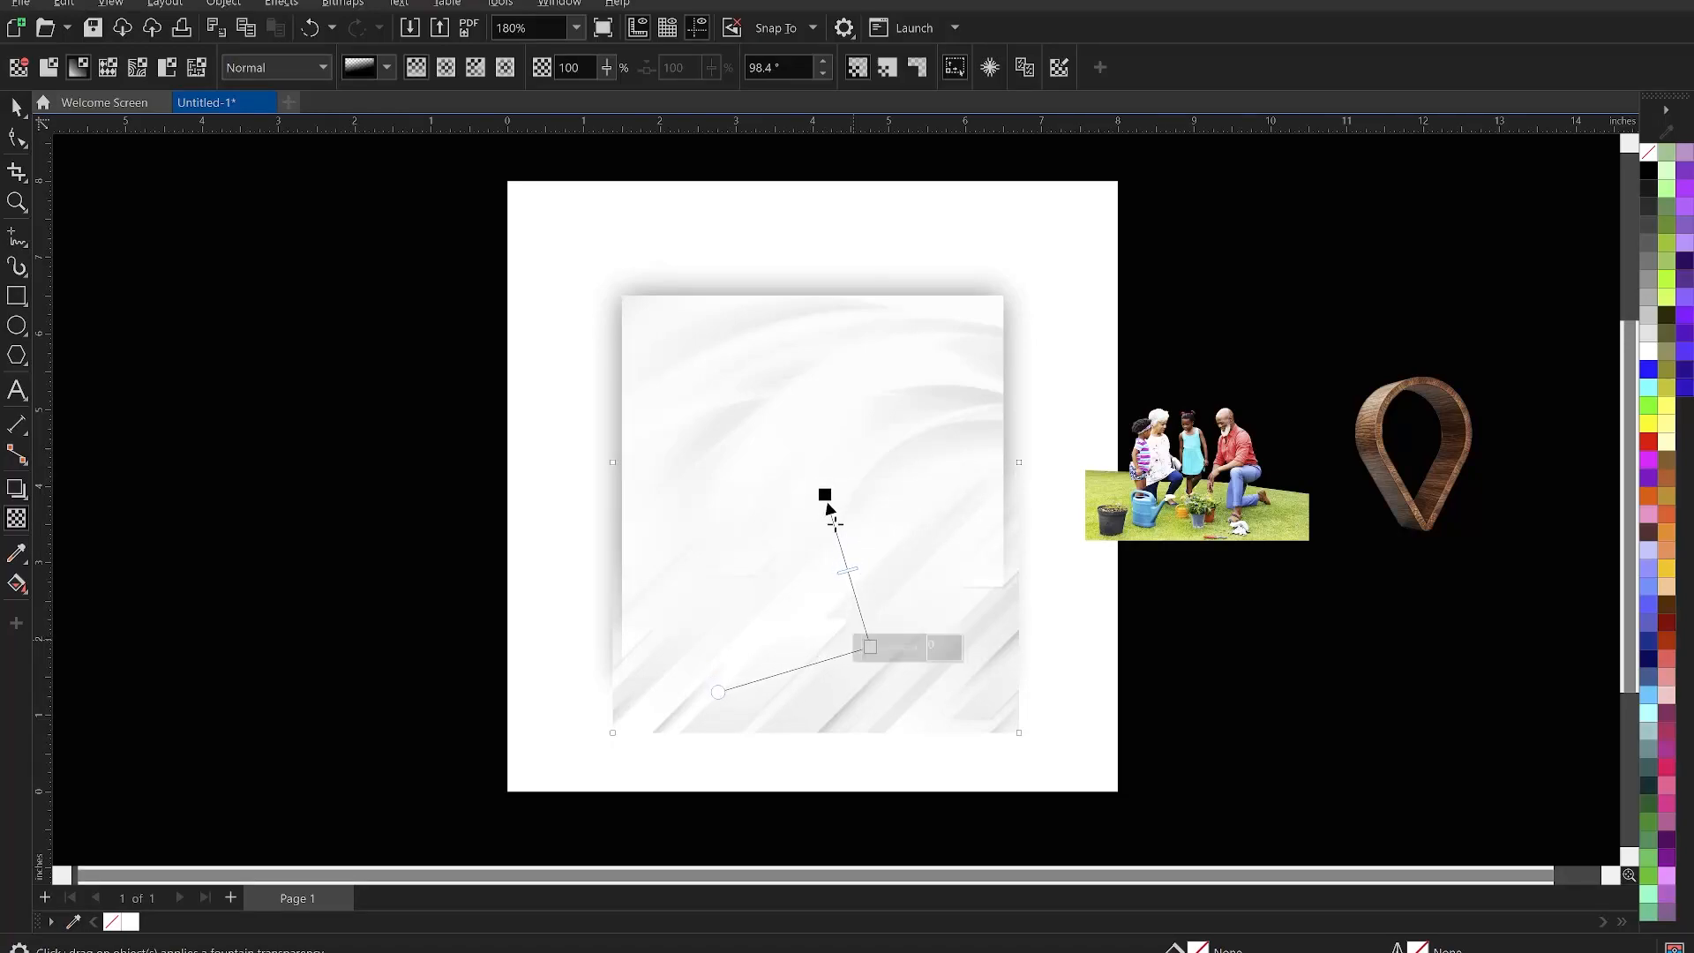
left_click_drag(824, 494, 816, 515)
PowerClip the faded striped texture inside the white square and shift it slightly upward within the frame
key("space")
right_click(921, 641)
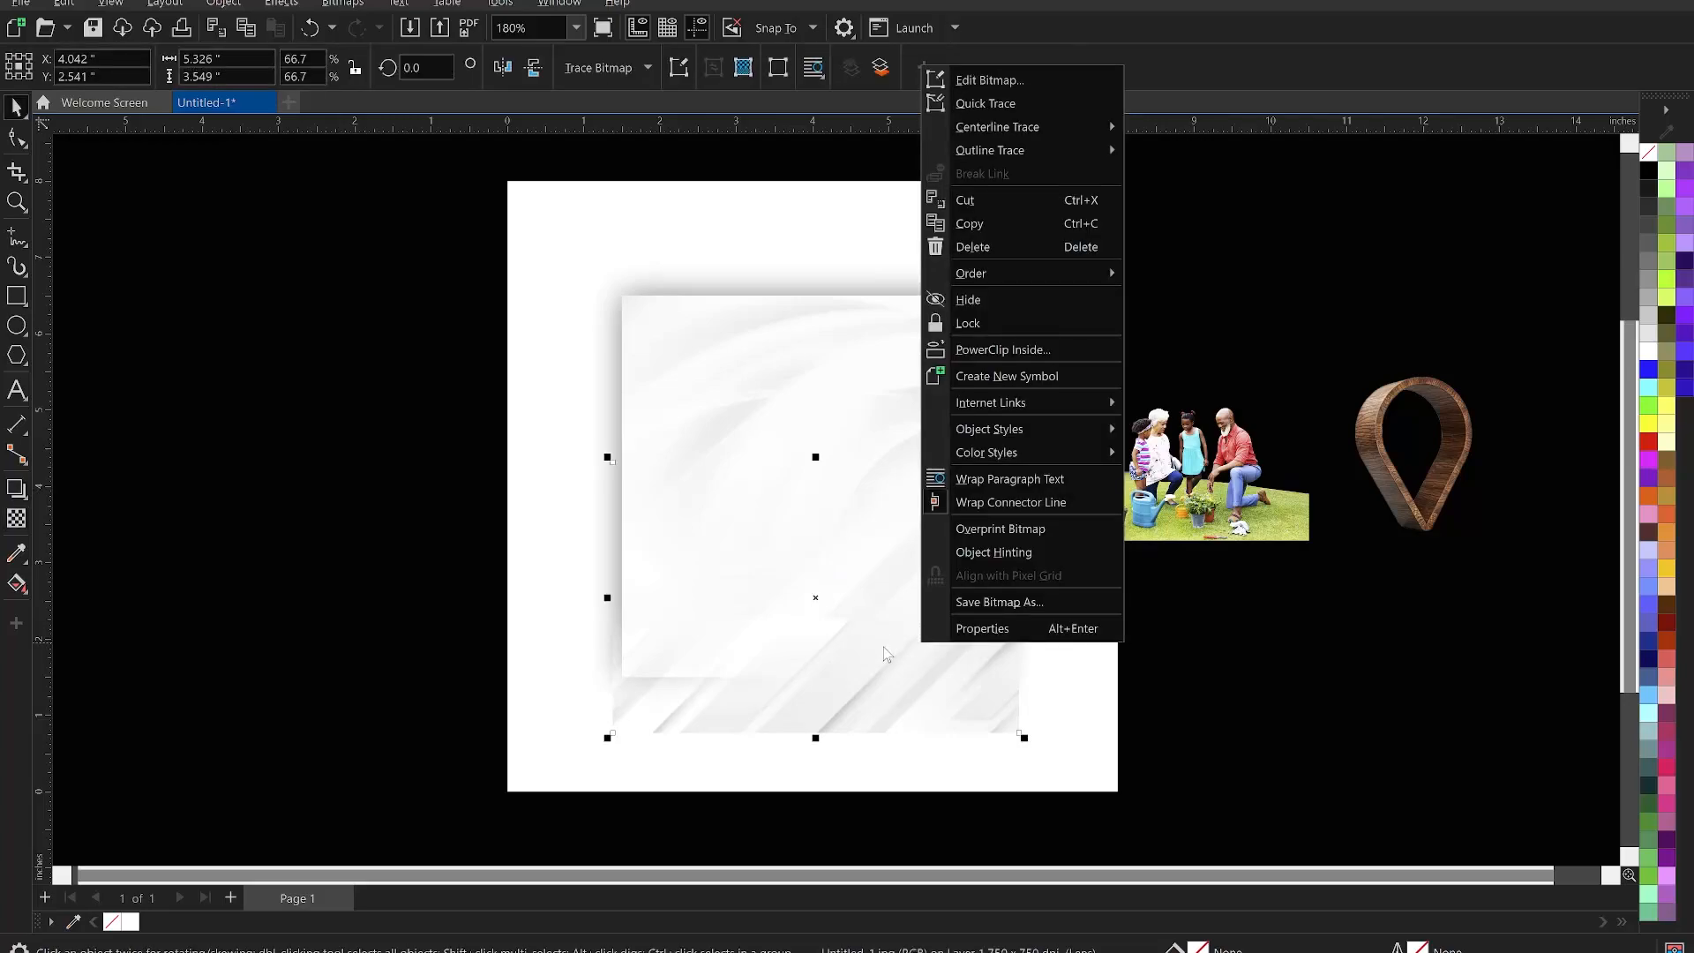
left_click(998, 347)
left_click(864, 377)
left_click(936, 606, "alt")
mouse_move(945, 626)
left_mouse_down()
mouse_move(935, 590)
mouse_move(951, 595)
left_mouse_up()
left_click(1221, 705)
Try a 10% Black fill on the textured square, adjusting the tint with darker and lighter palette colours
scroll(722, 524, "up", 2)
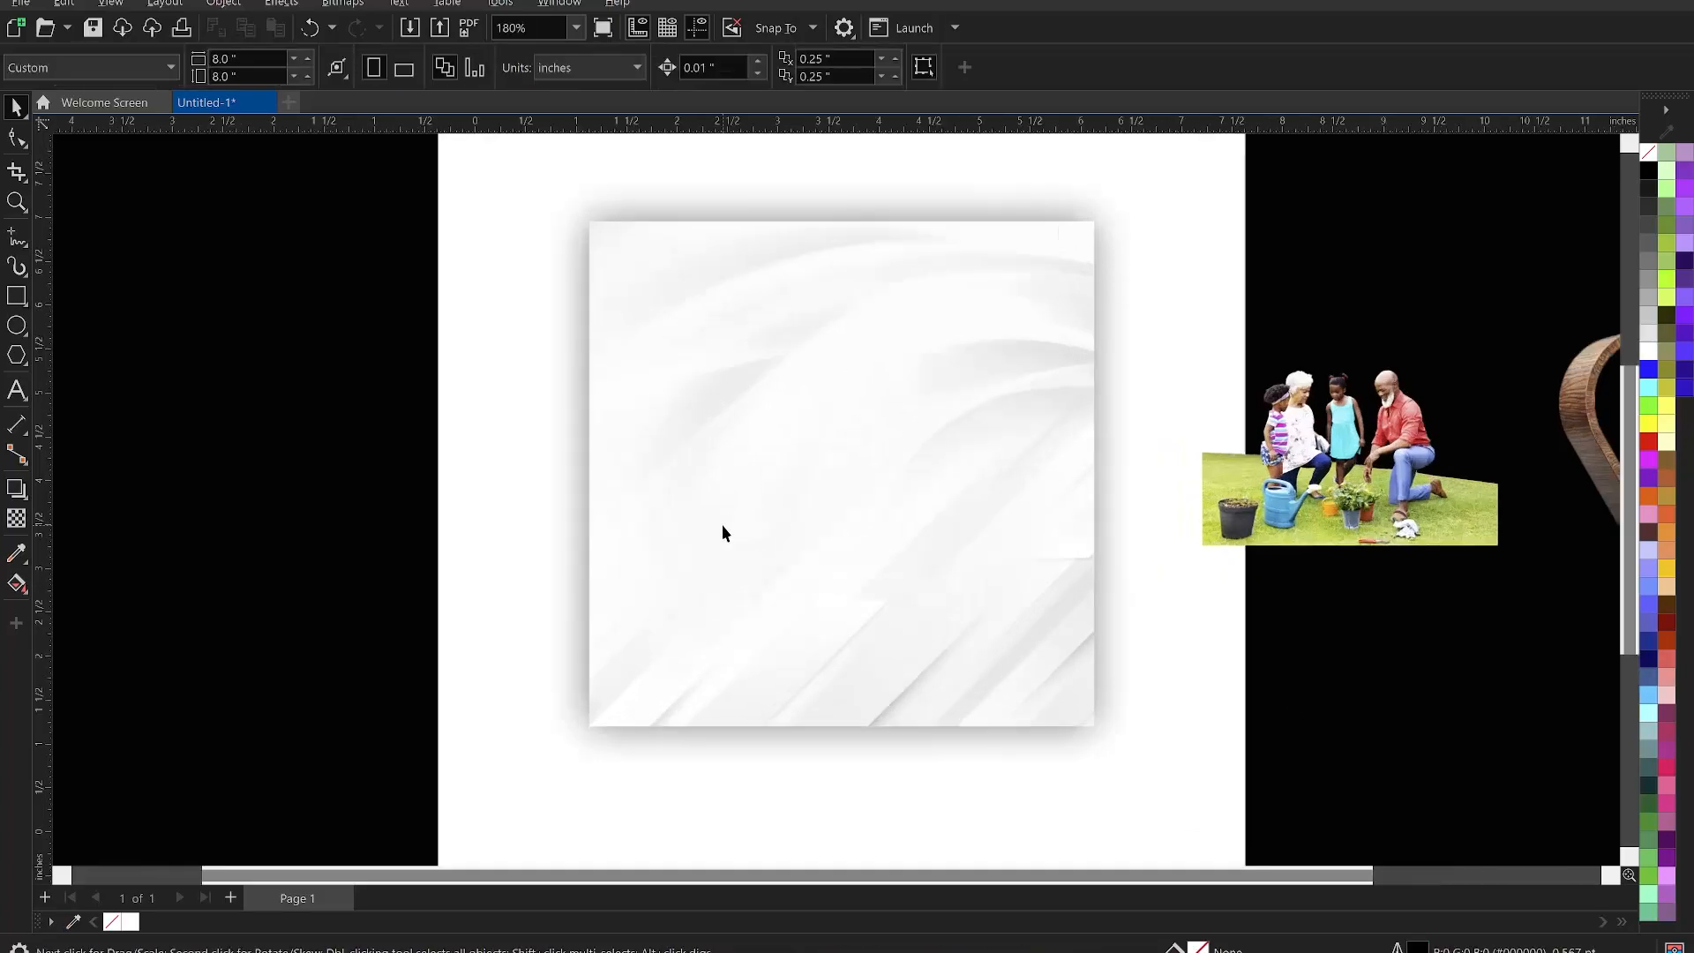
left_click(836, 485)
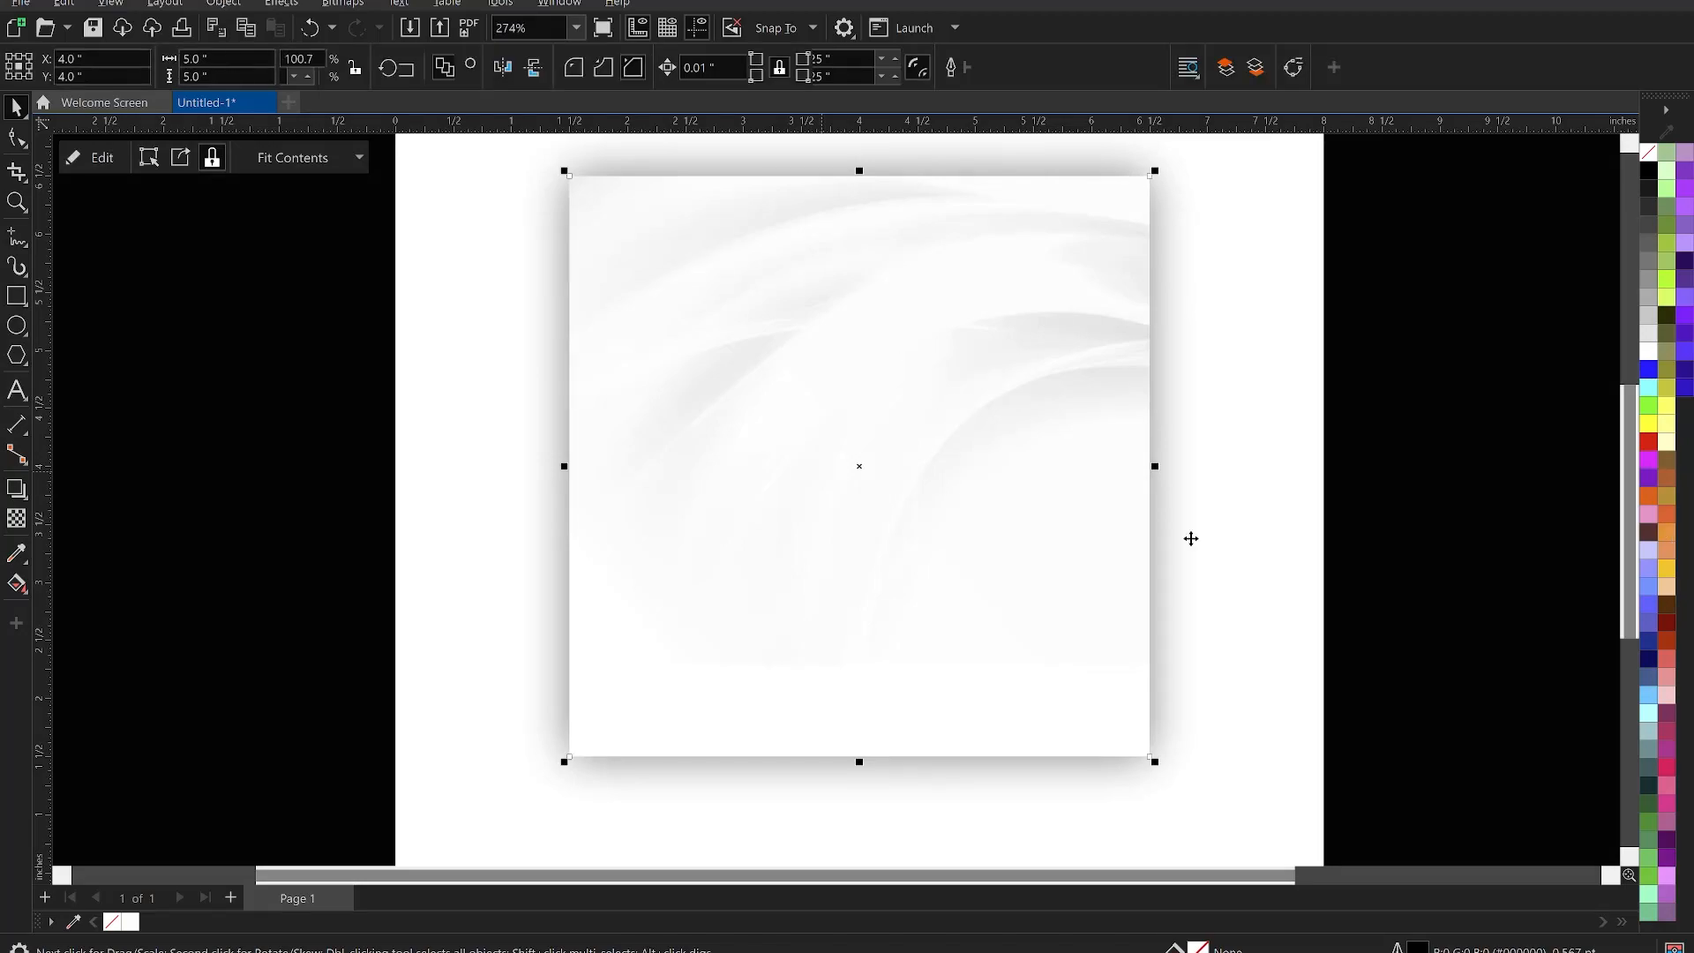
left_click(1510, 540)
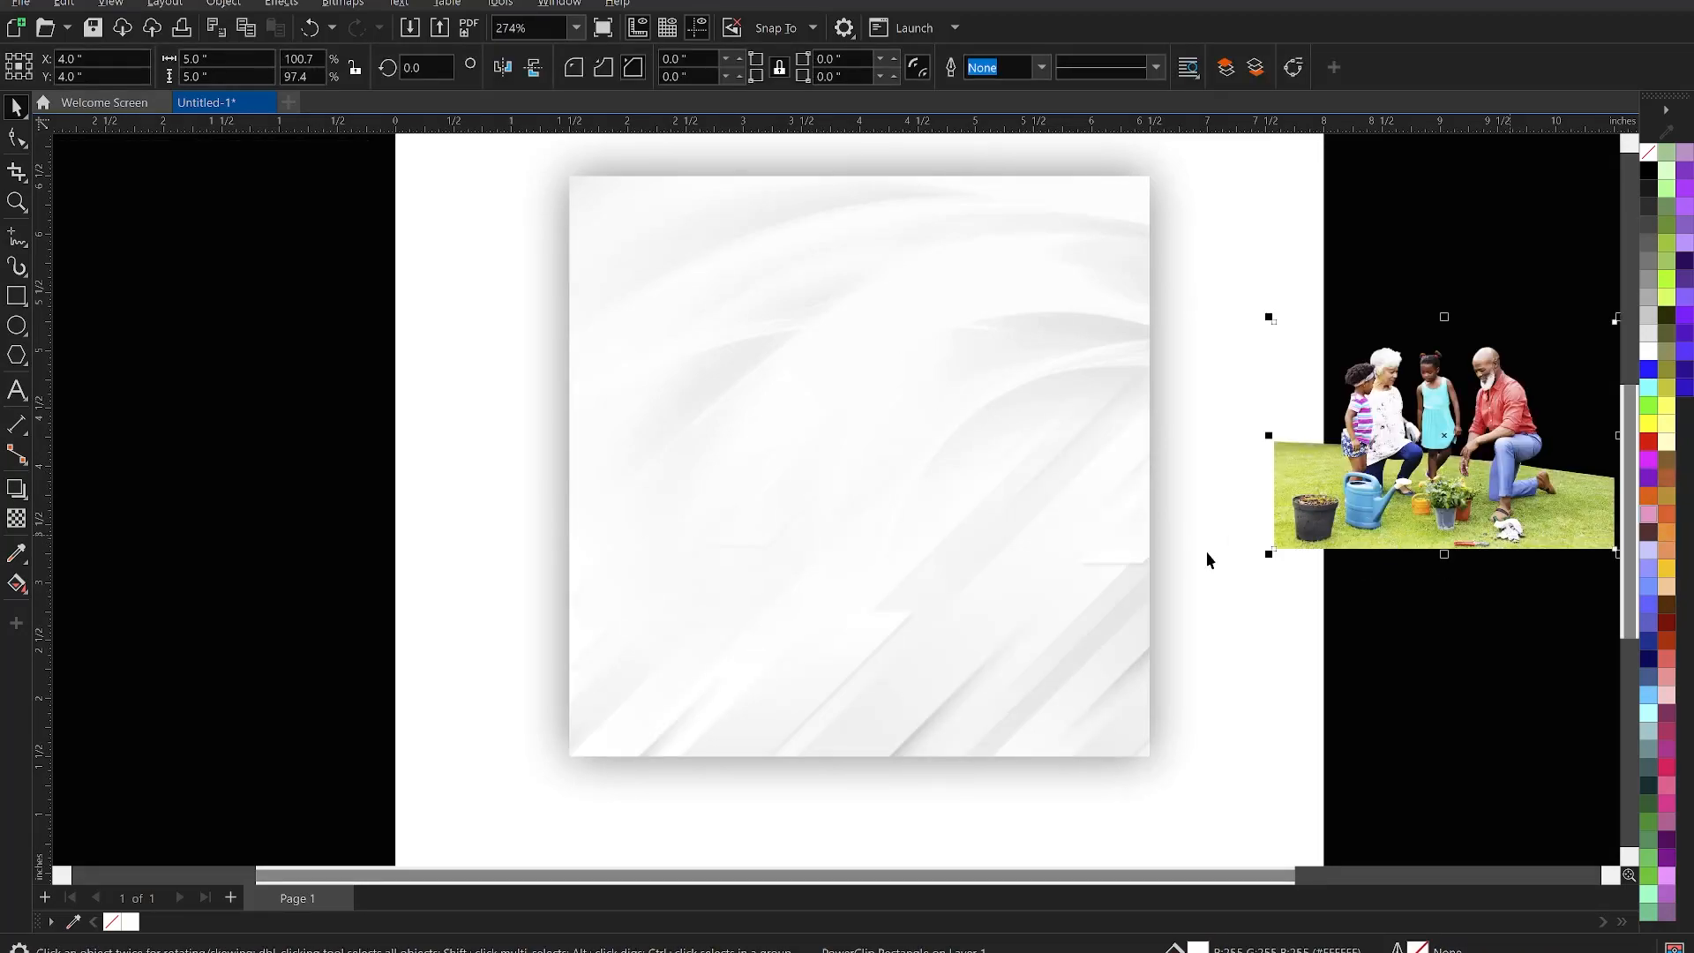
left_click(1005, 553)
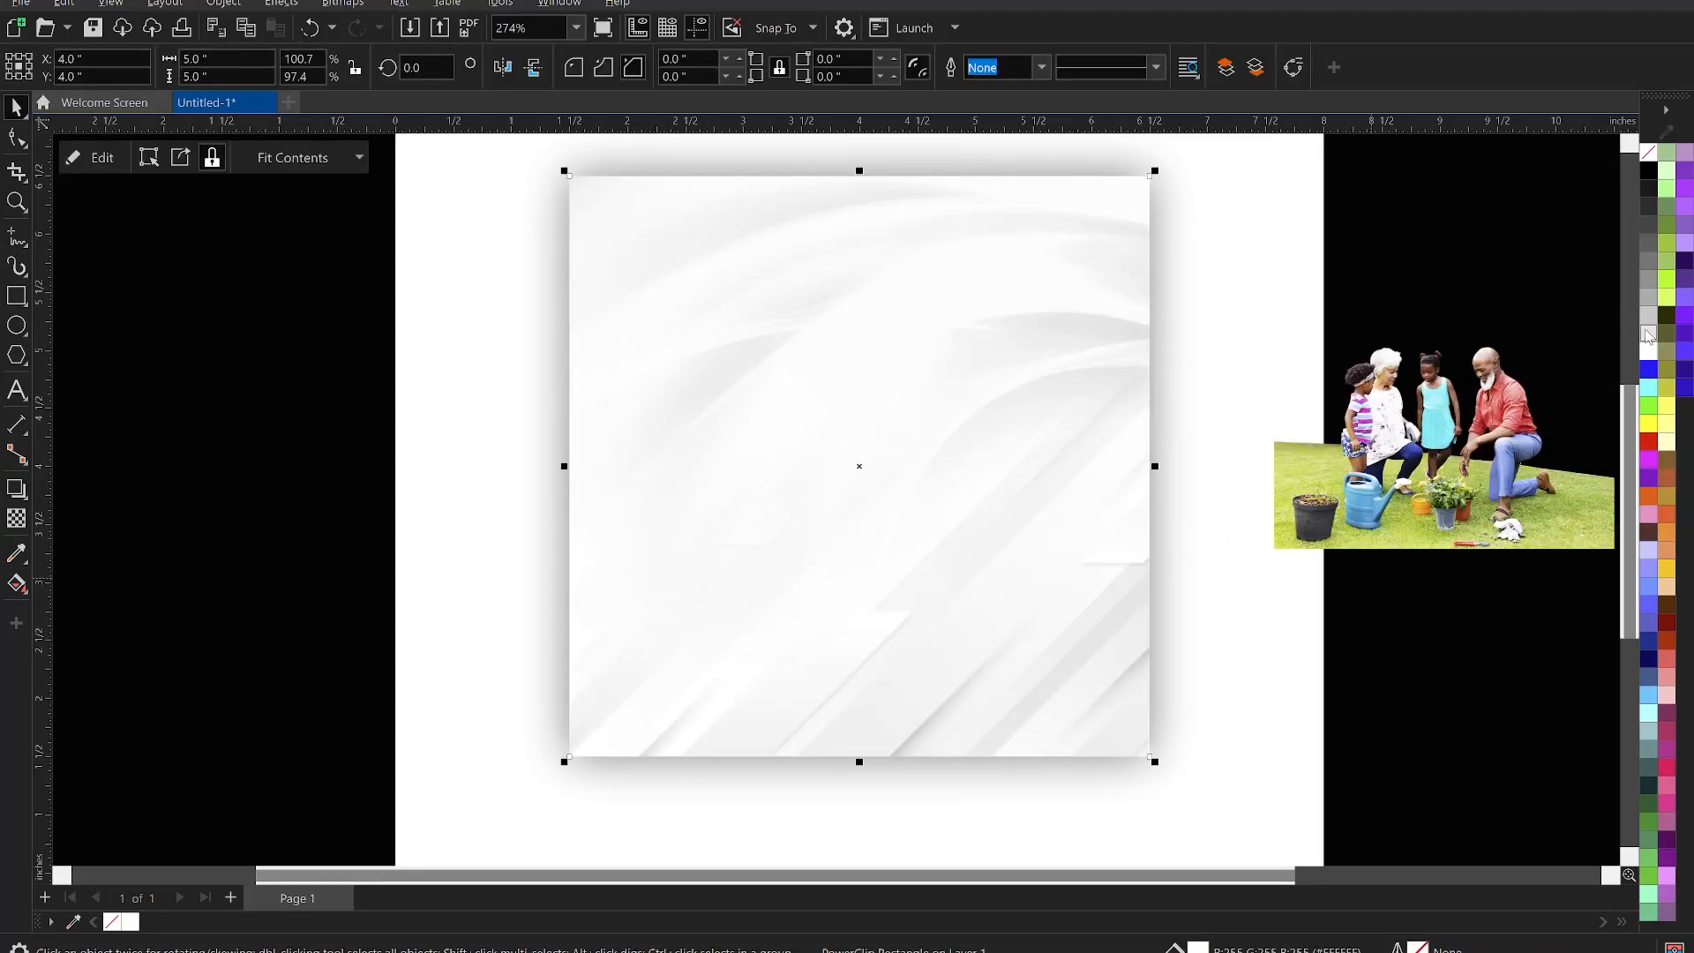
left_click(1646, 336)
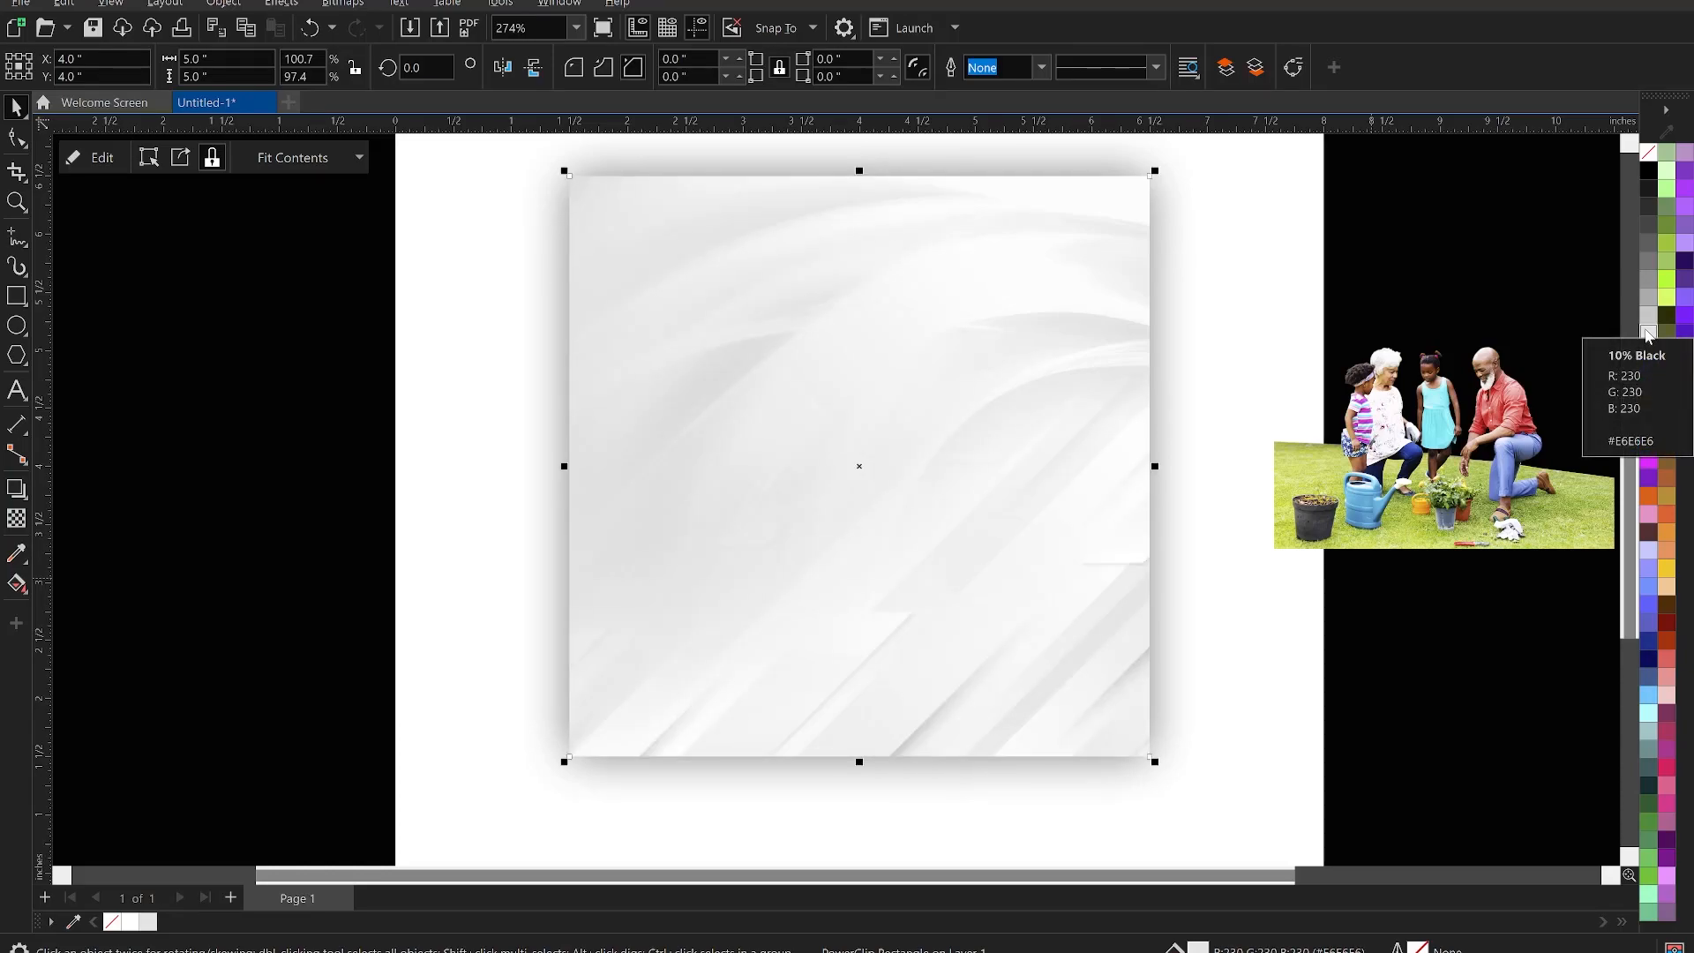
left_click(1648, 299)
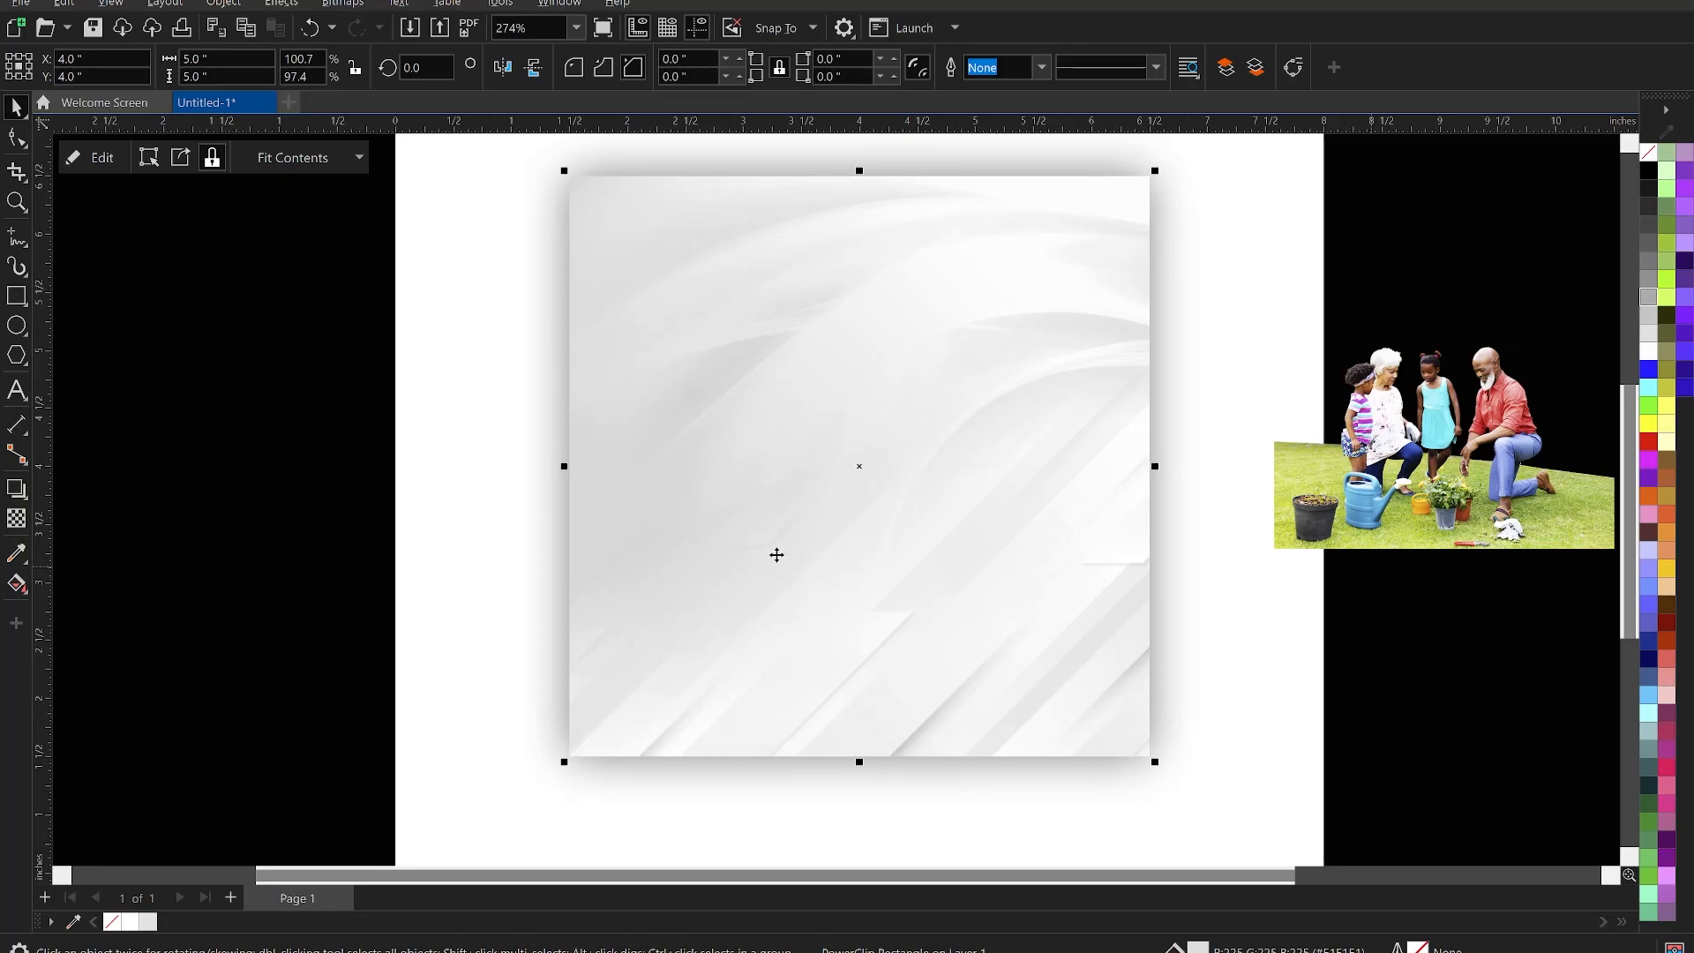
left_click(1647, 352)
left_click(552, 559)
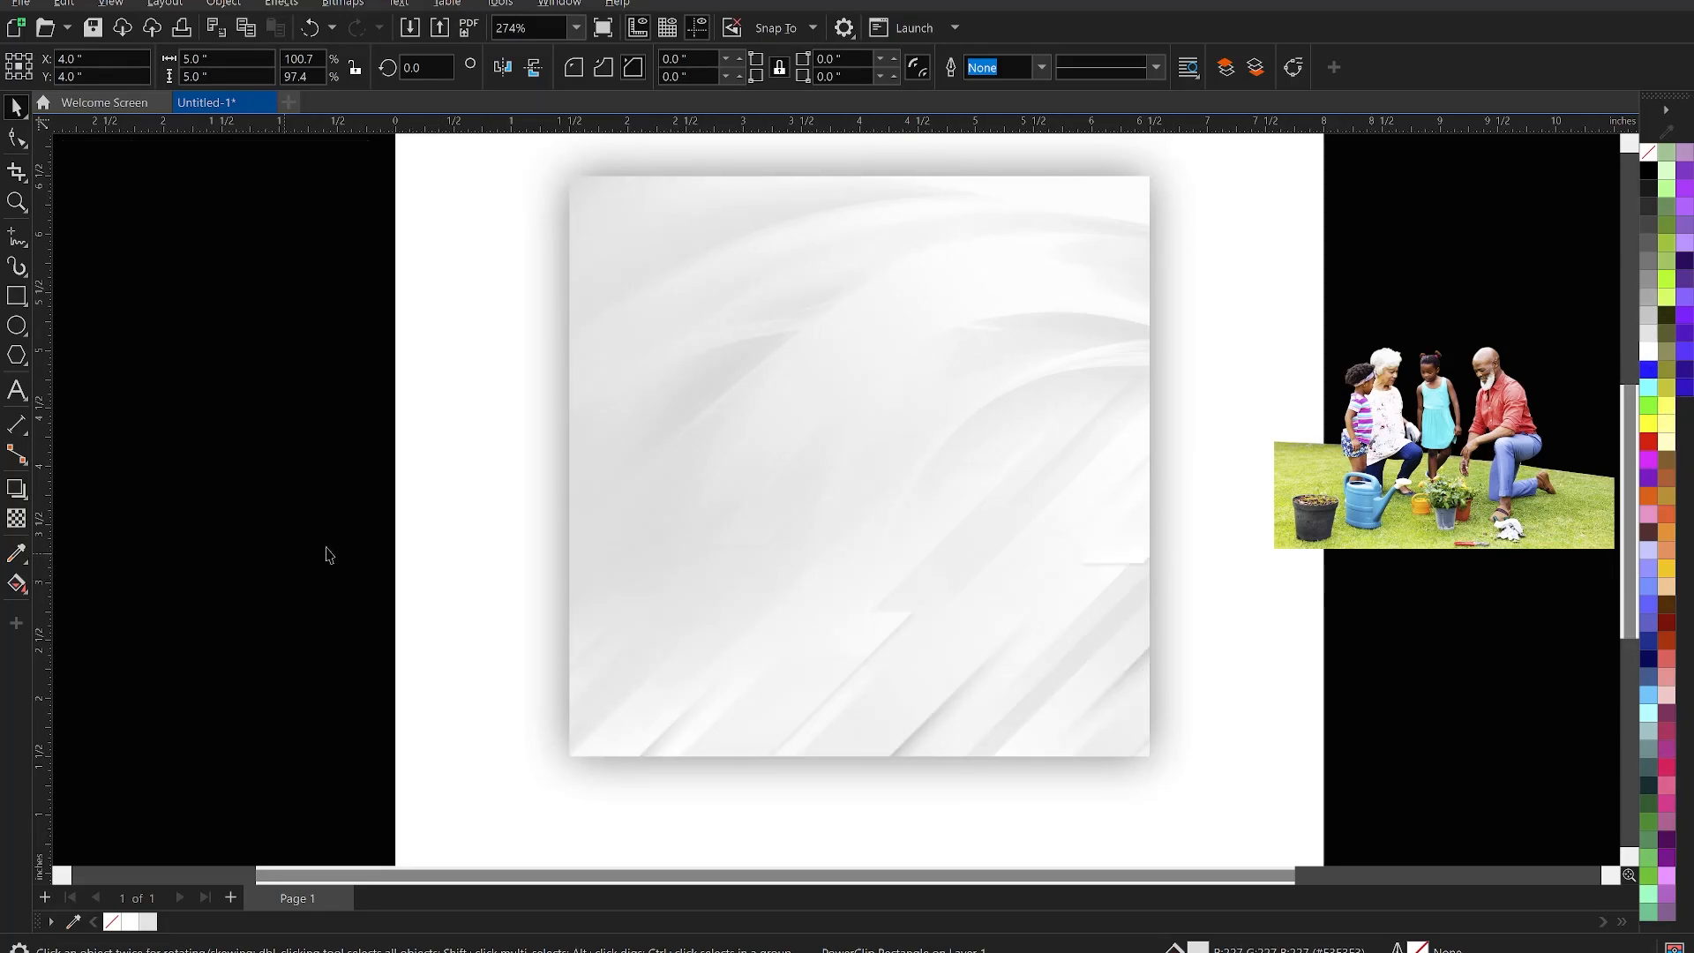
scroll(831, 504, "down", 1)
scroll(653, 401, "up", 1)
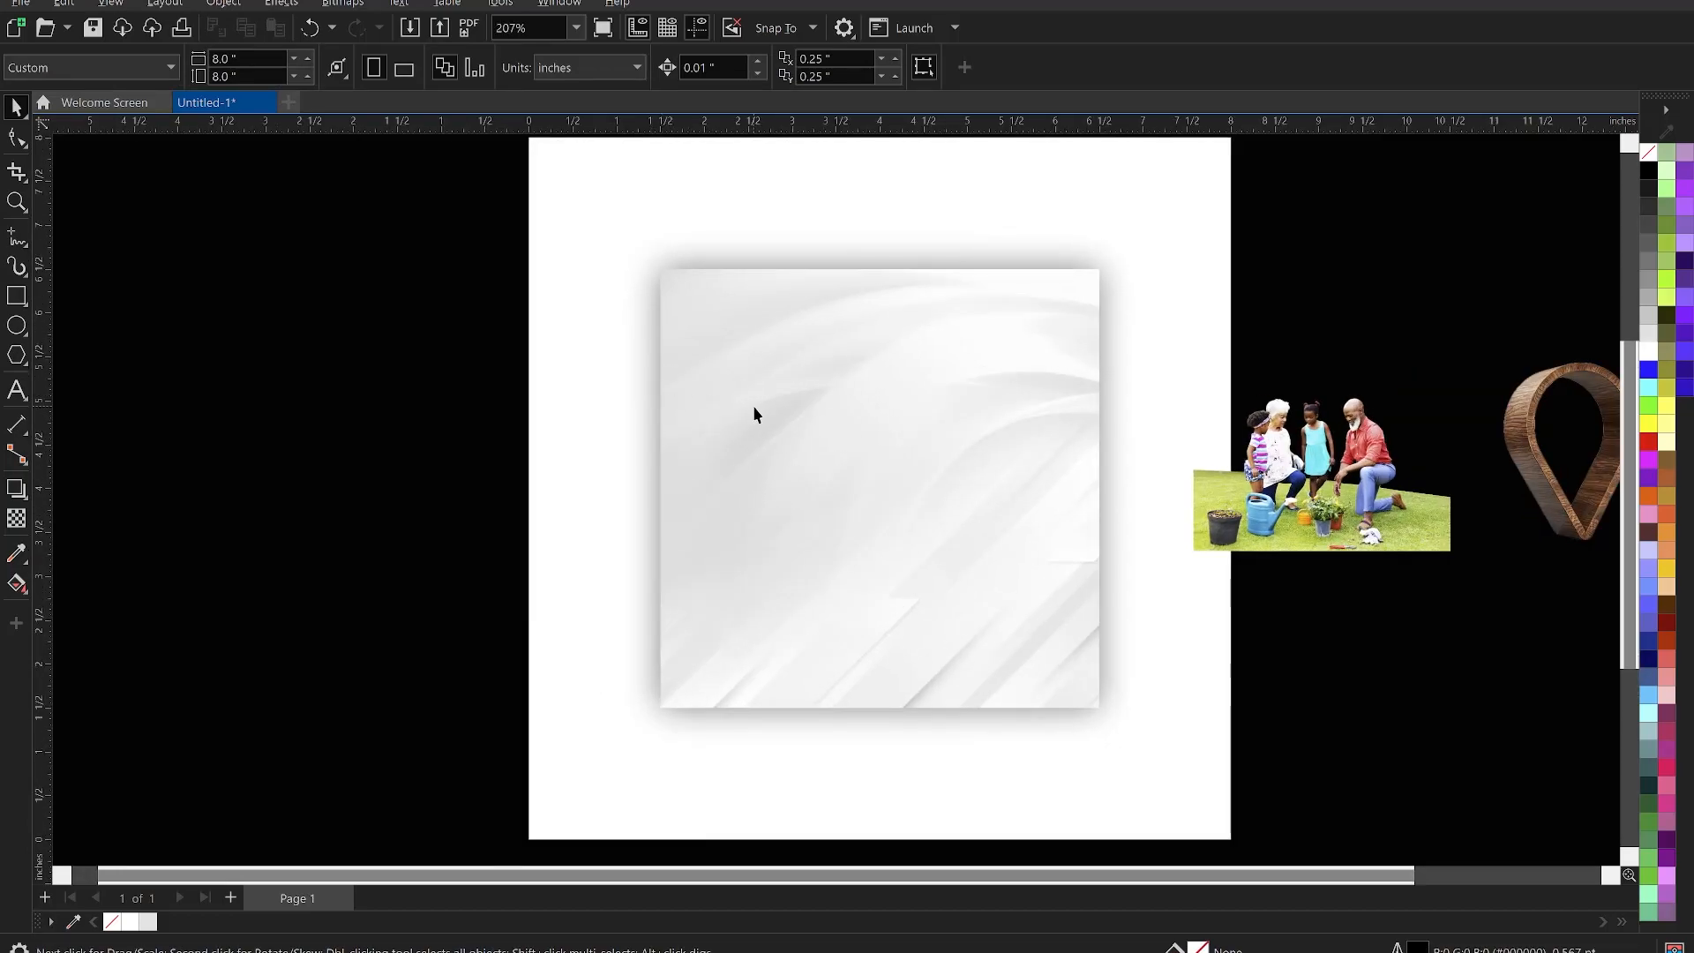
scroll(827, 466, "down", 1)
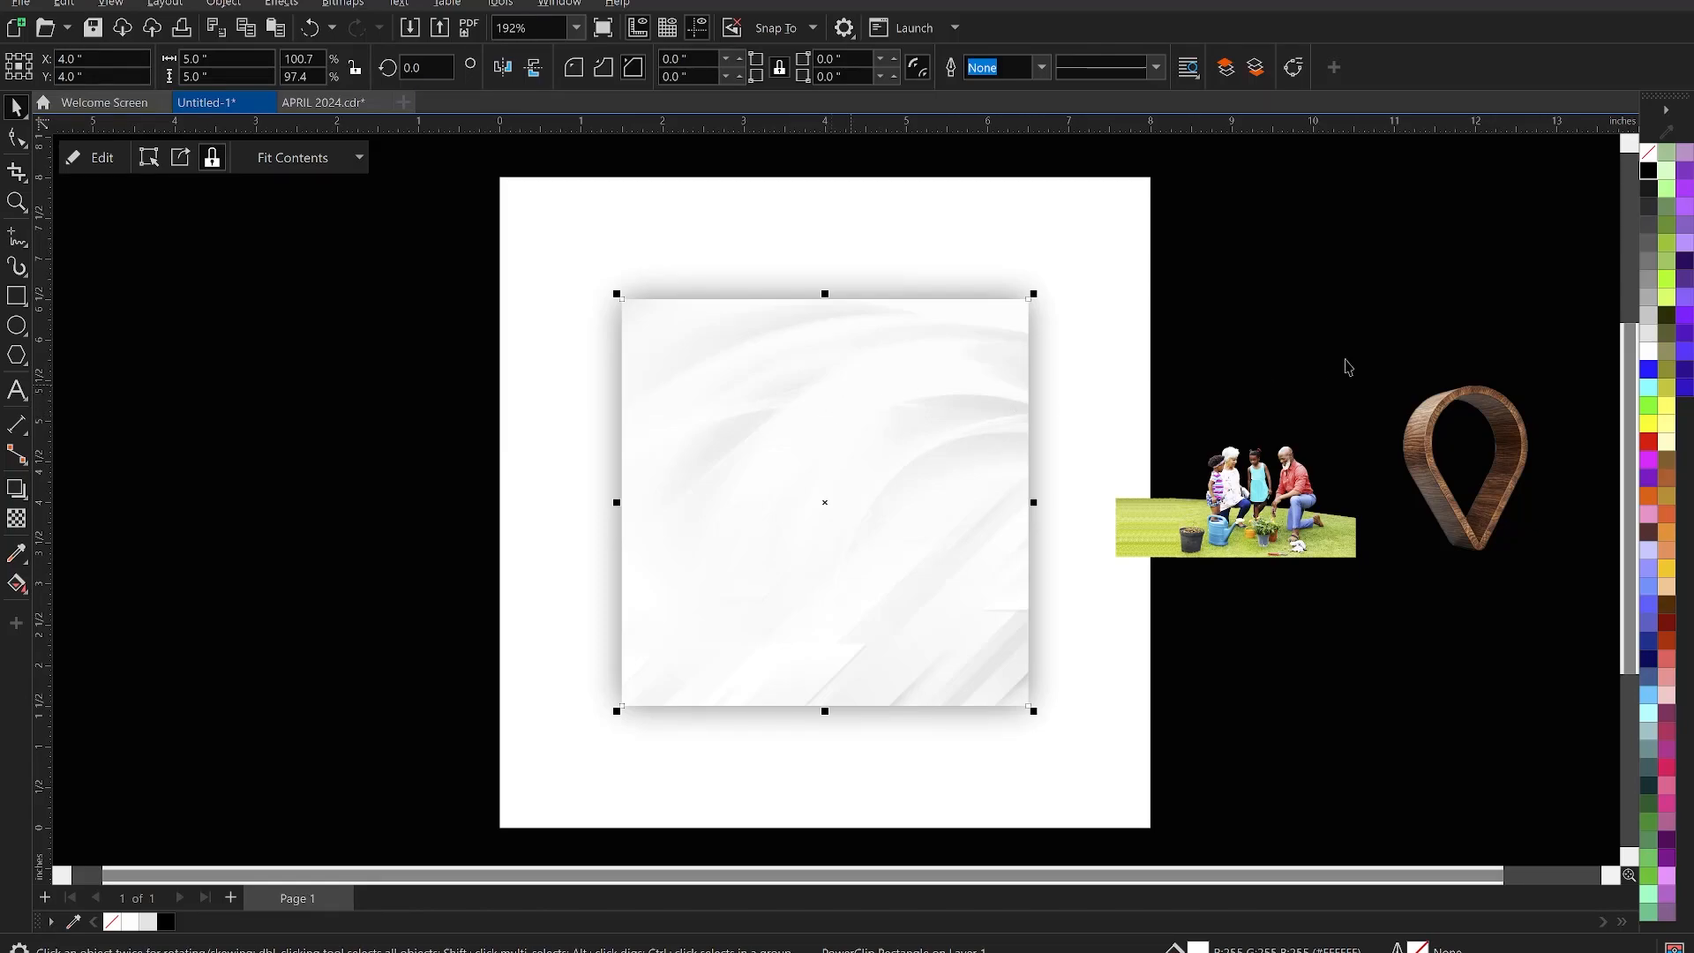
left_click(1321, 330)
left_click(897, 390)
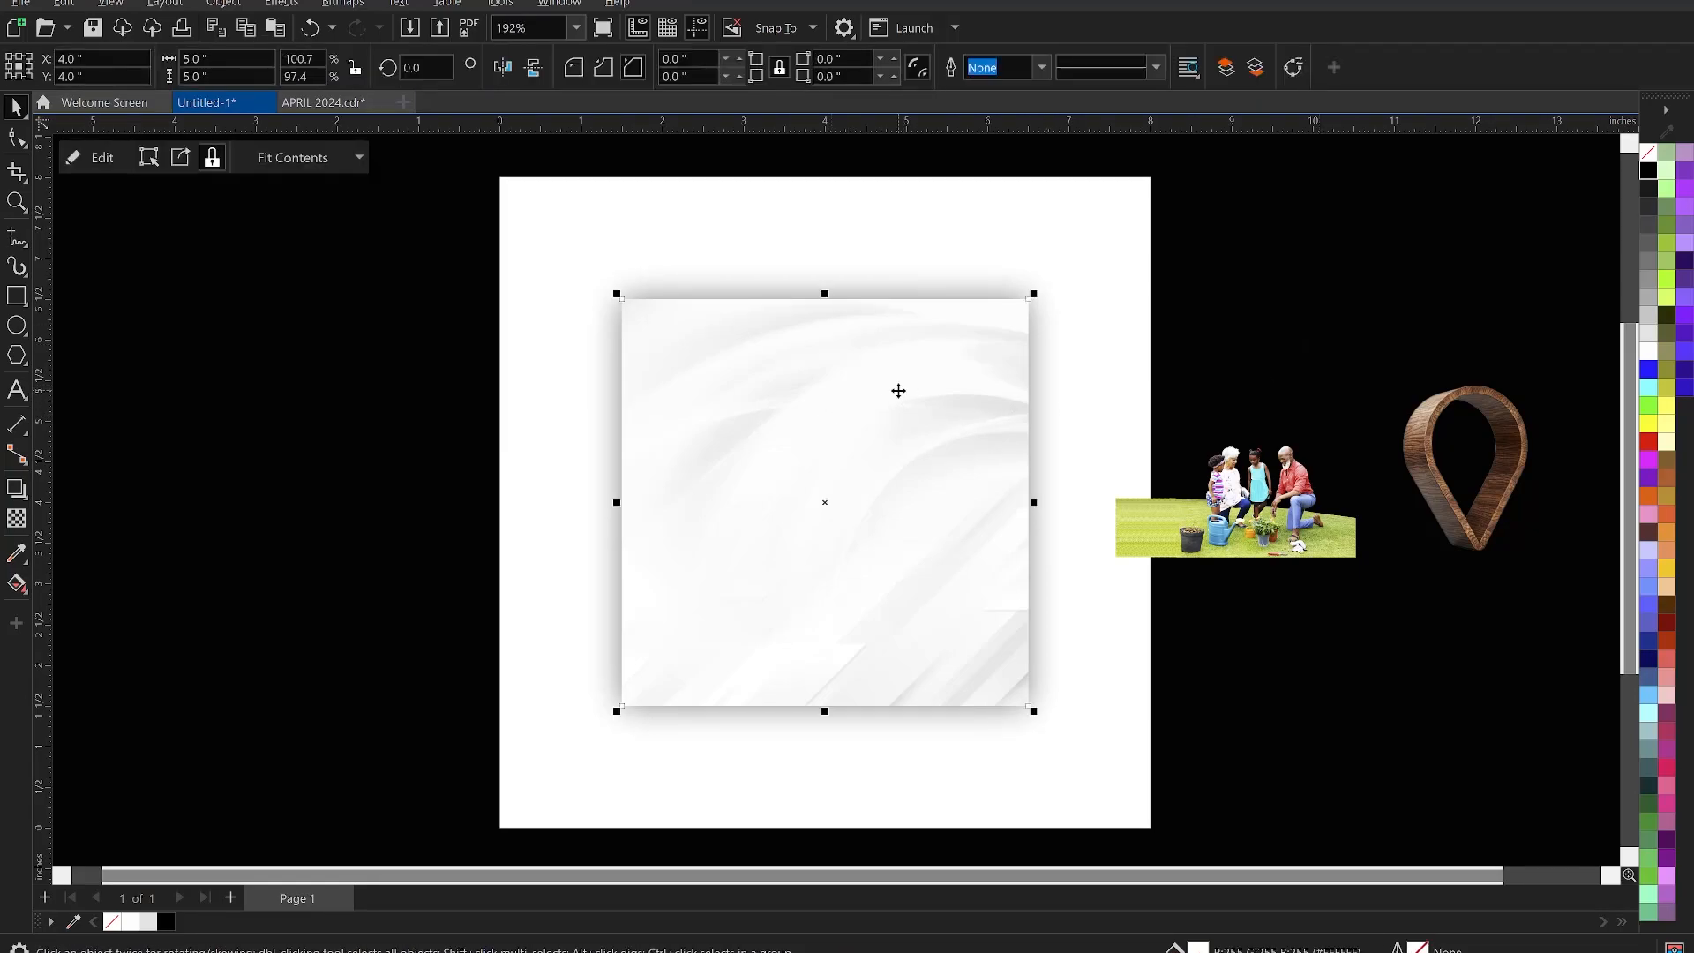
left_click(1191, 332)
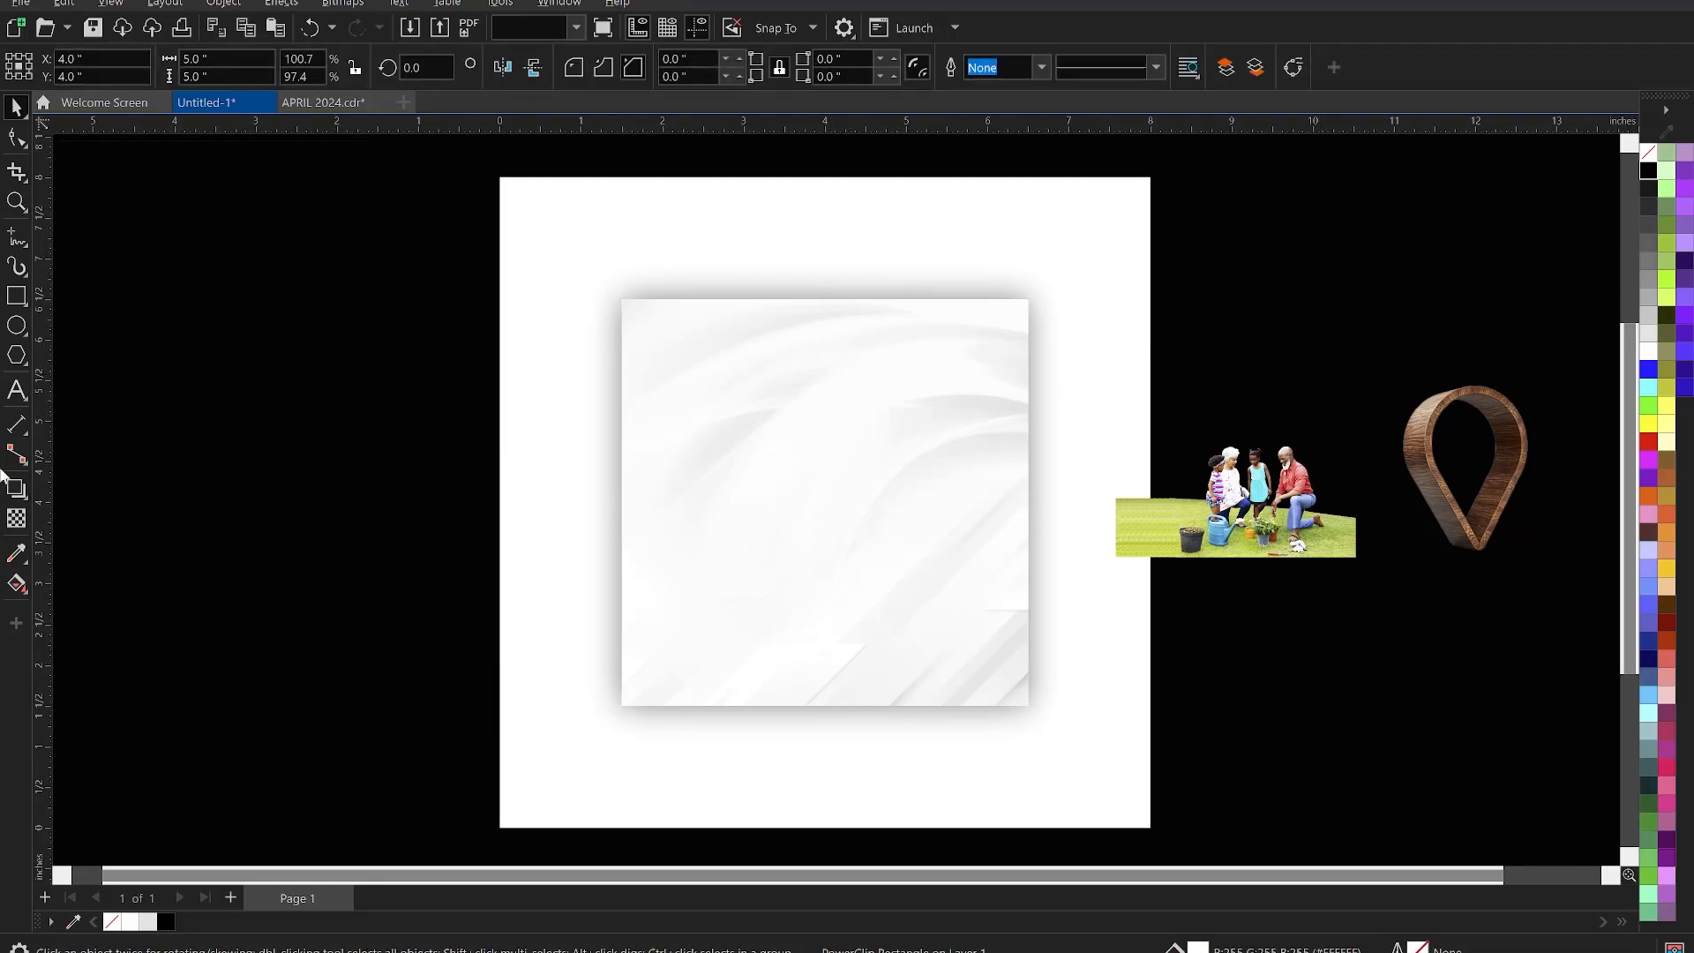
Draw a rectangle about 3.73 by 1.99 inches on the textured square and centre it horizontally on the square
left_click(15, 296)
left_click_drag(680, 470, 983, 630)
left_click(1005, 613, "shift")
key("c")
key("space")
left_click(1260, 695)
Move the new rectangle slightly upward within the textured square
left_click(924, 568)
left_click_drag(924, 568, 926, 557)
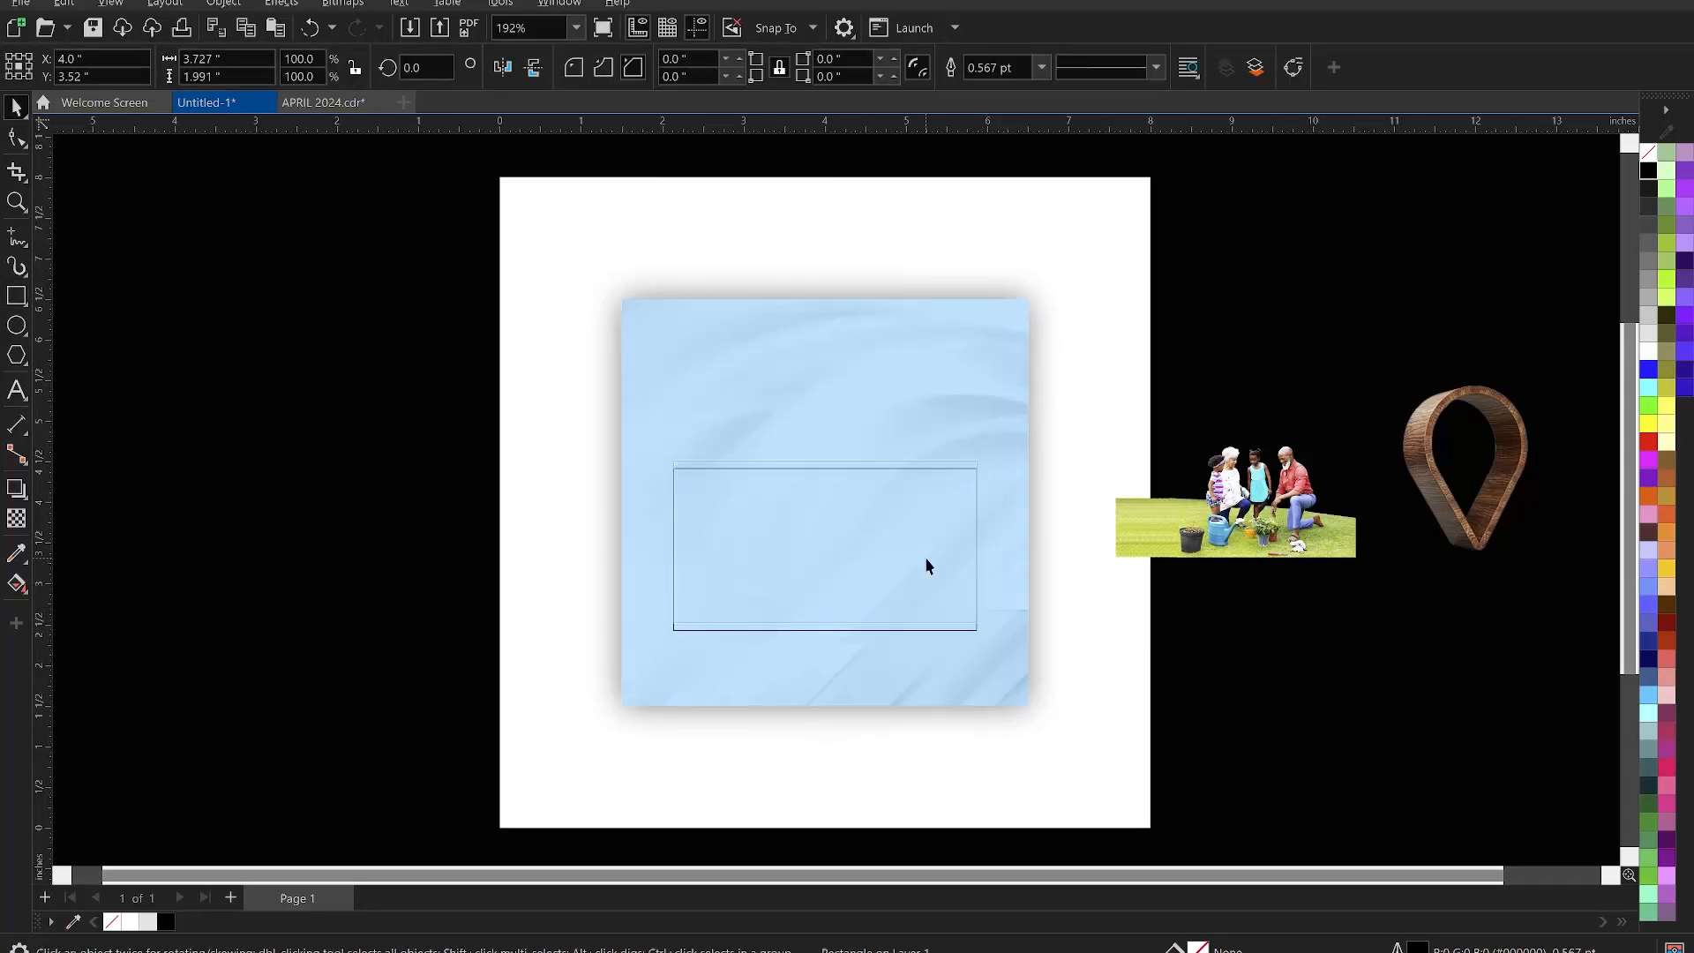
left_click(1210, 688)
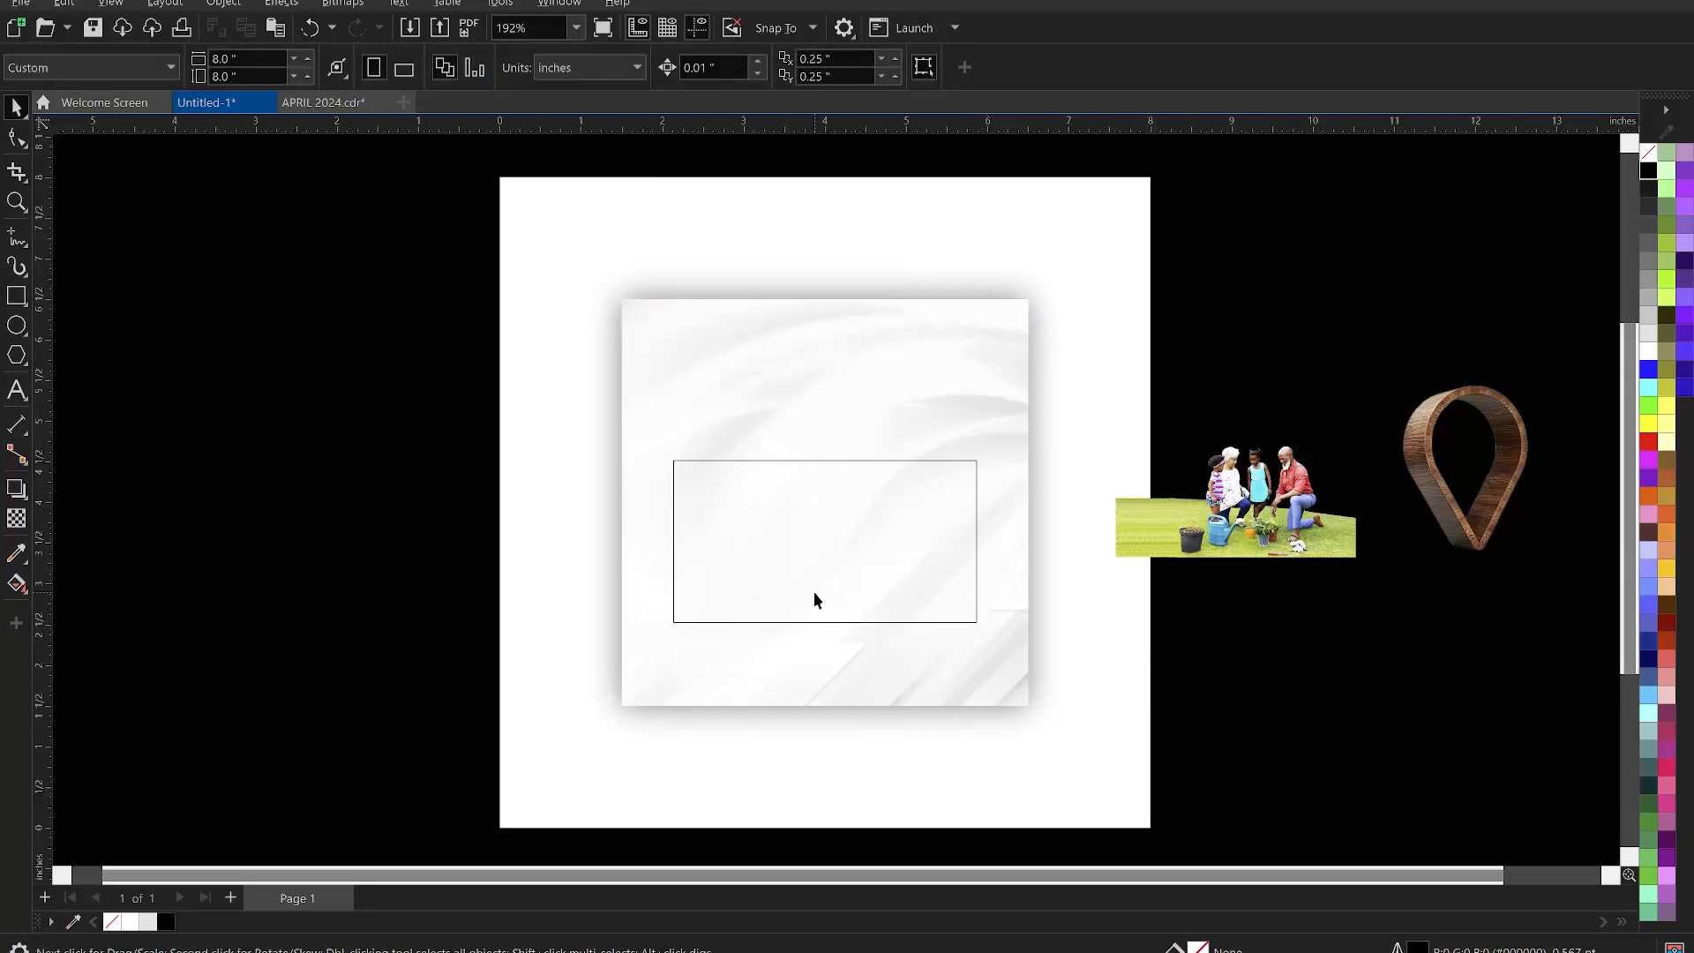
Round all four corners of the rectangle to a radius of about 0.291 inches
left_click(707, 579)
left_click(25, 135)
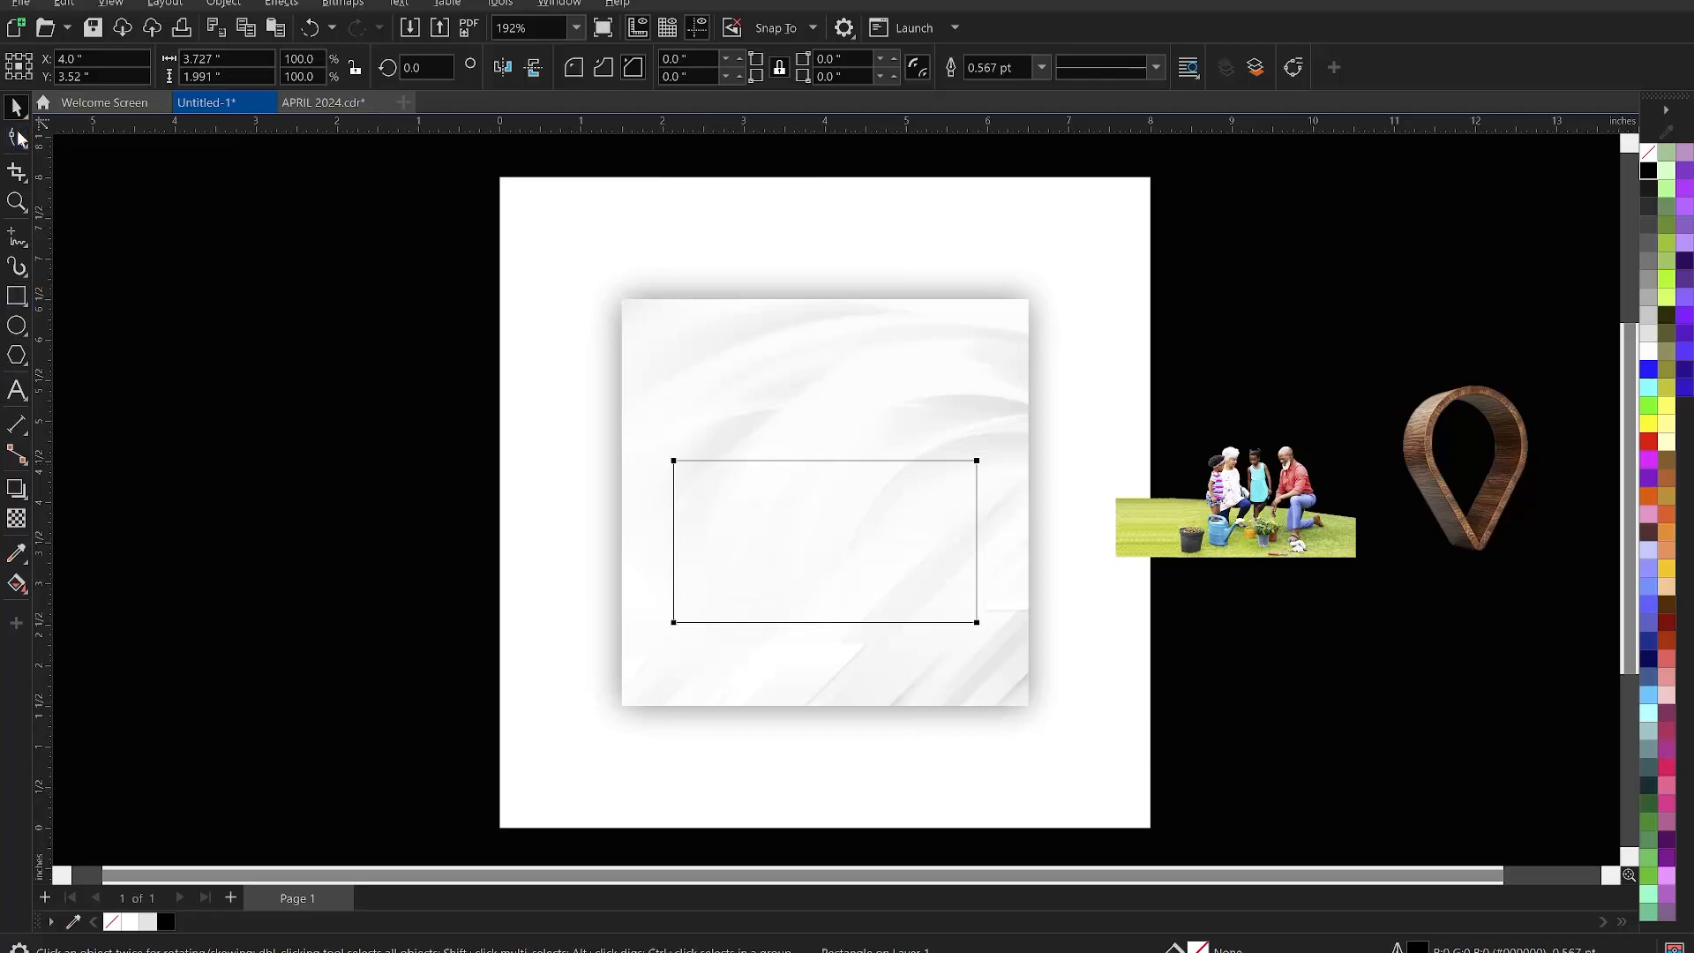
left_click(570, 73)
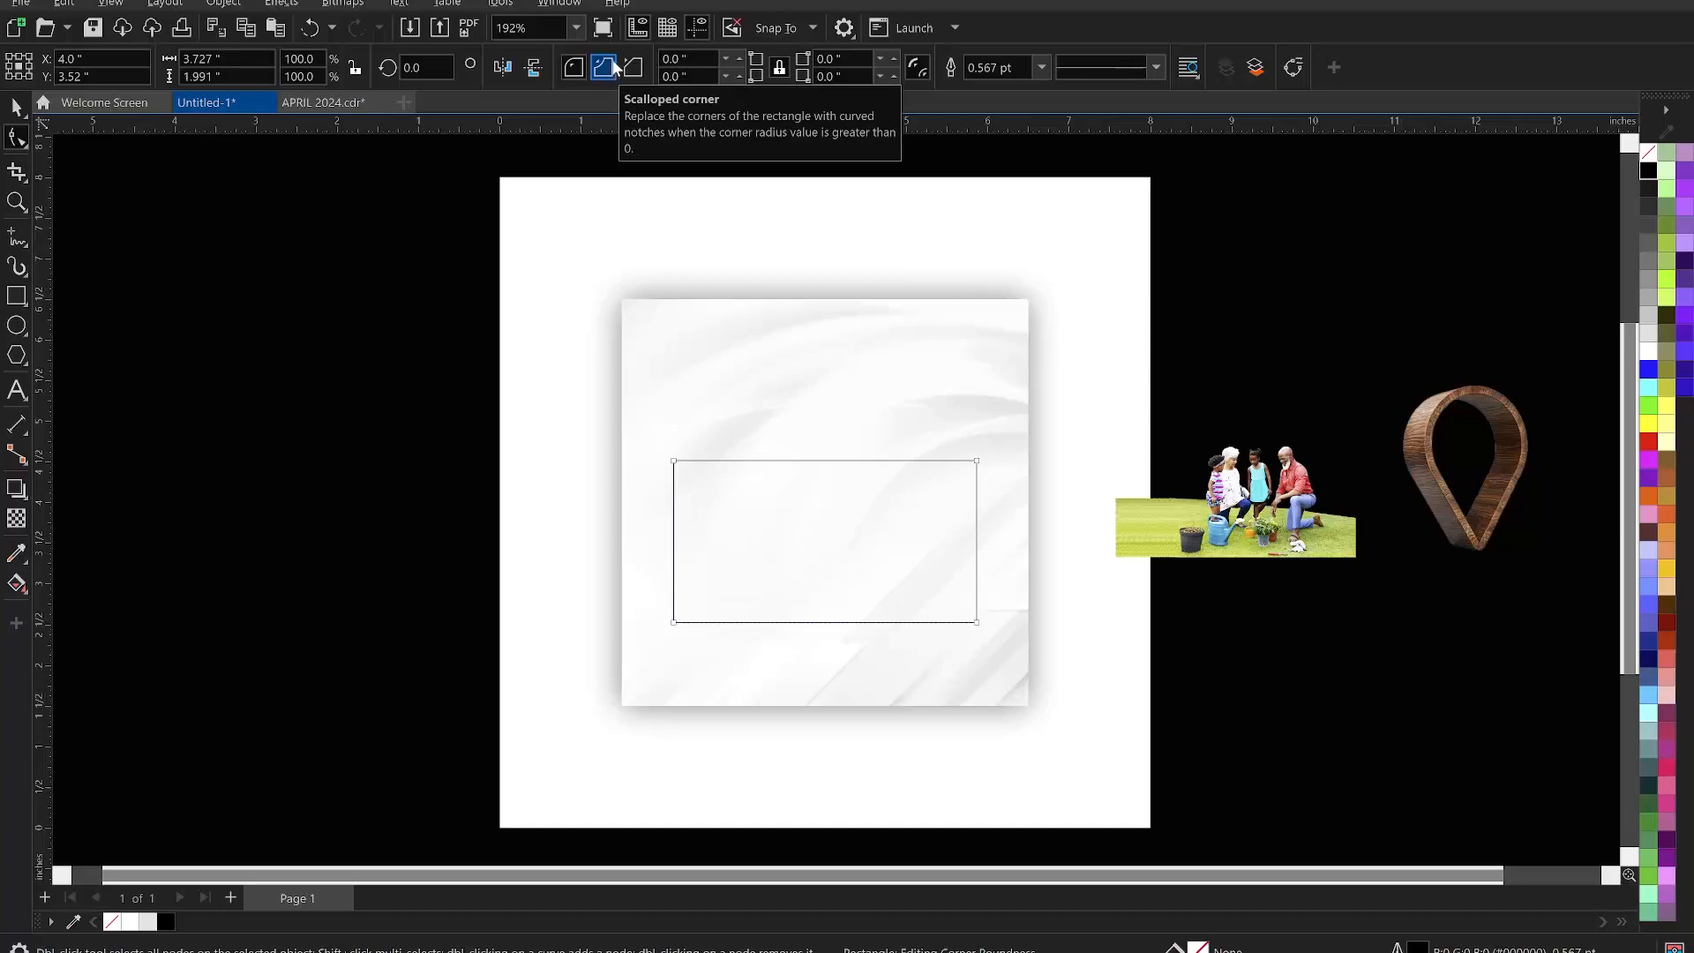
left_click(609, 69)
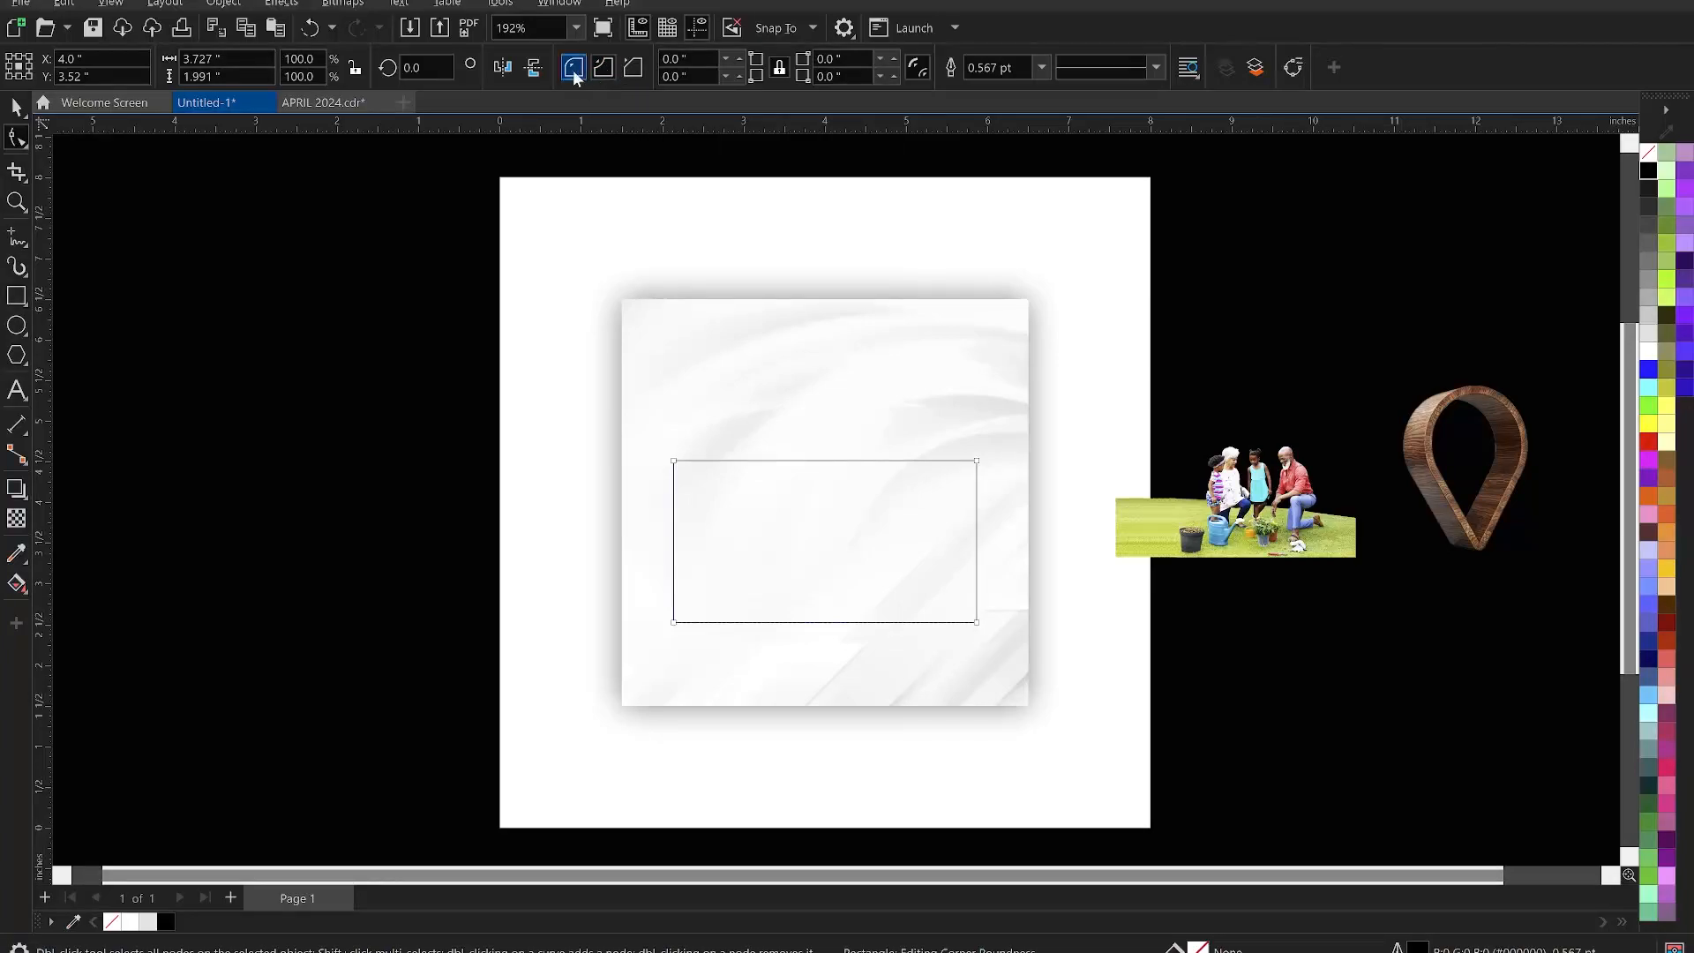
left_click(574, 71)
left_click_drag(675, 461, 698, 461)
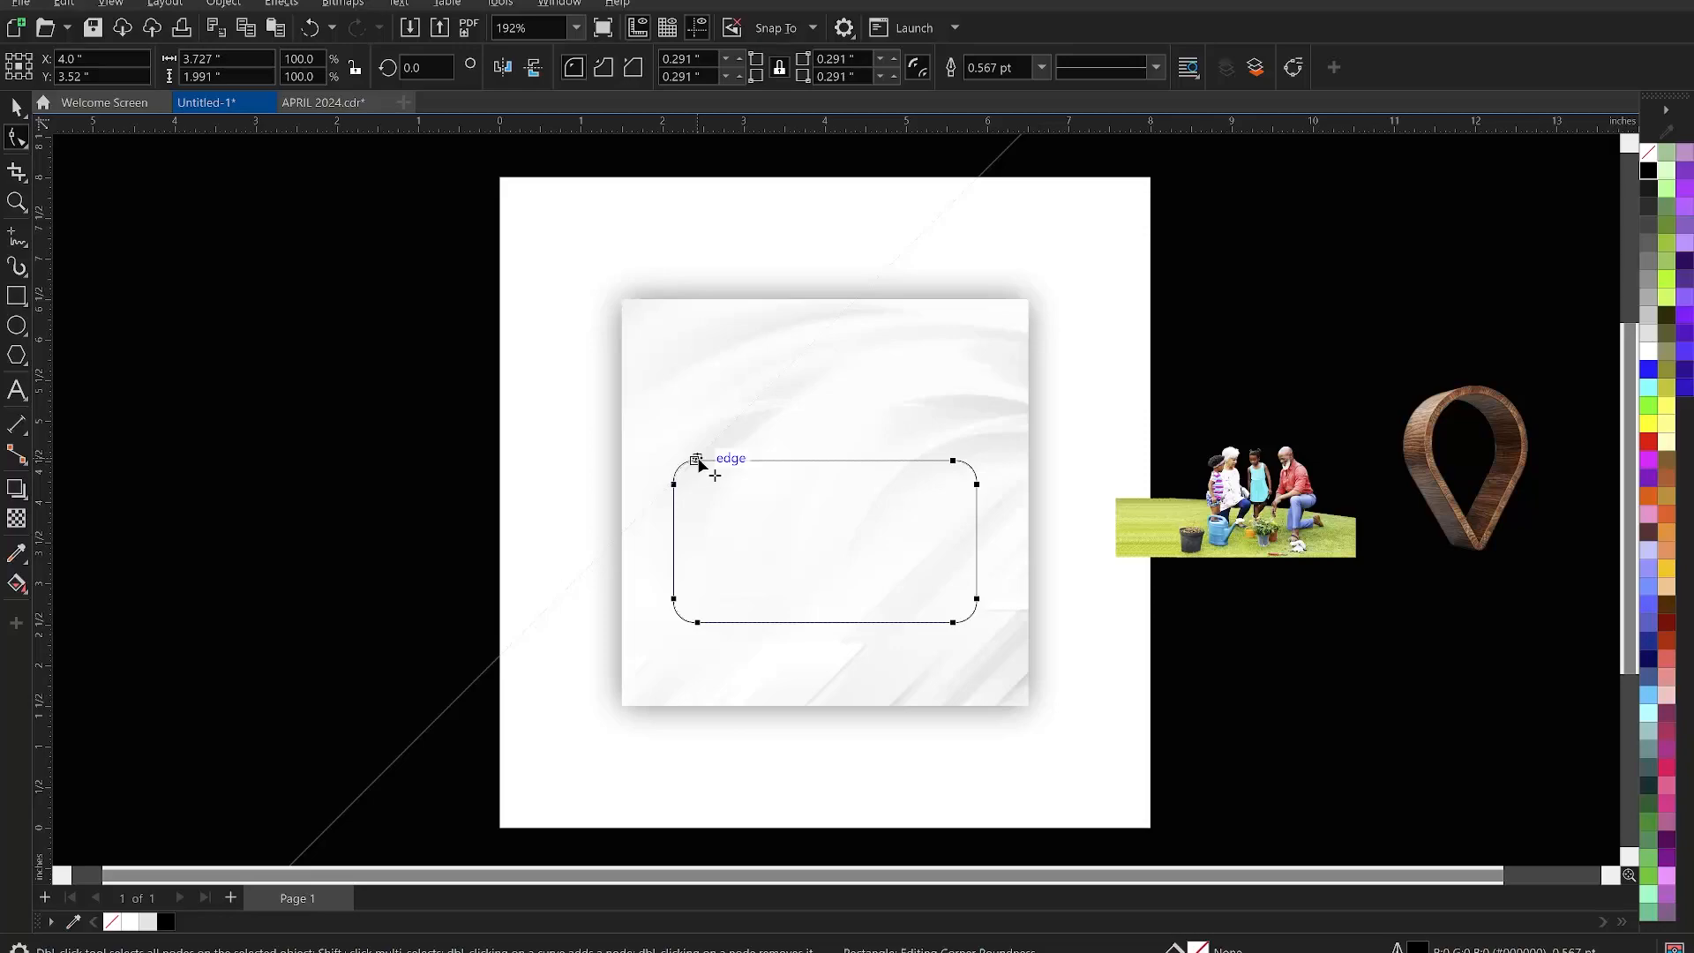
key("space")
left_click(426, 483)
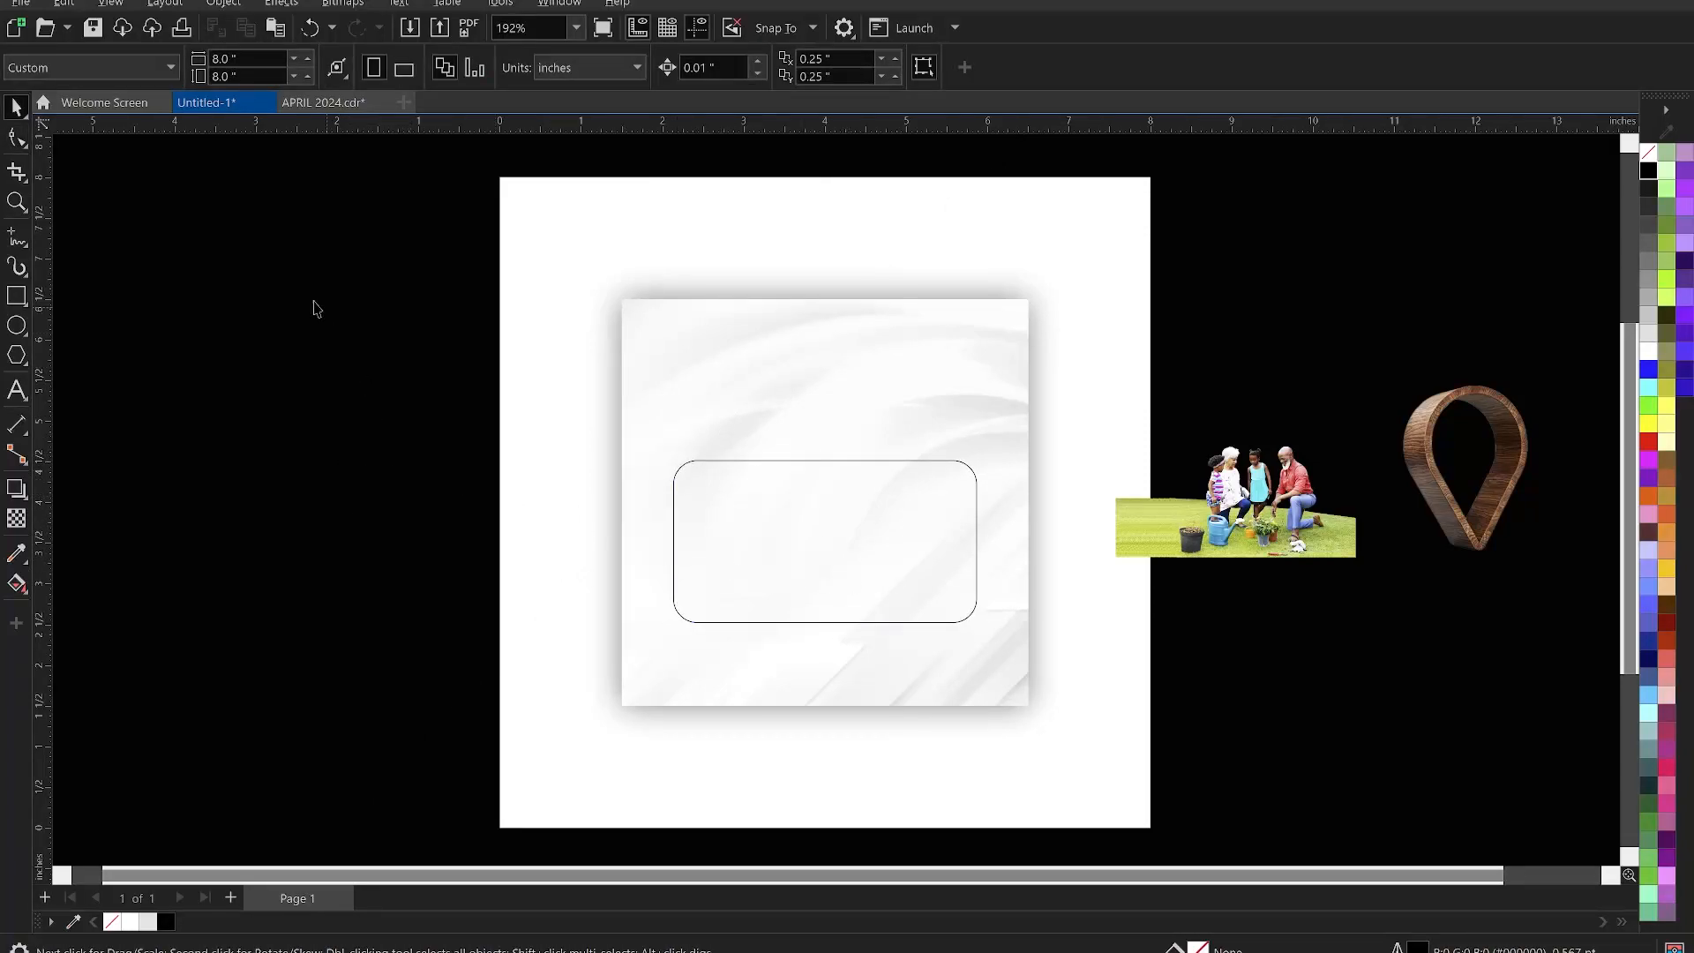
Import the images PICS and PICS 2 from the REAL ESTATE 2 folder and place both beside the page's left edge
right_click(279, 255)
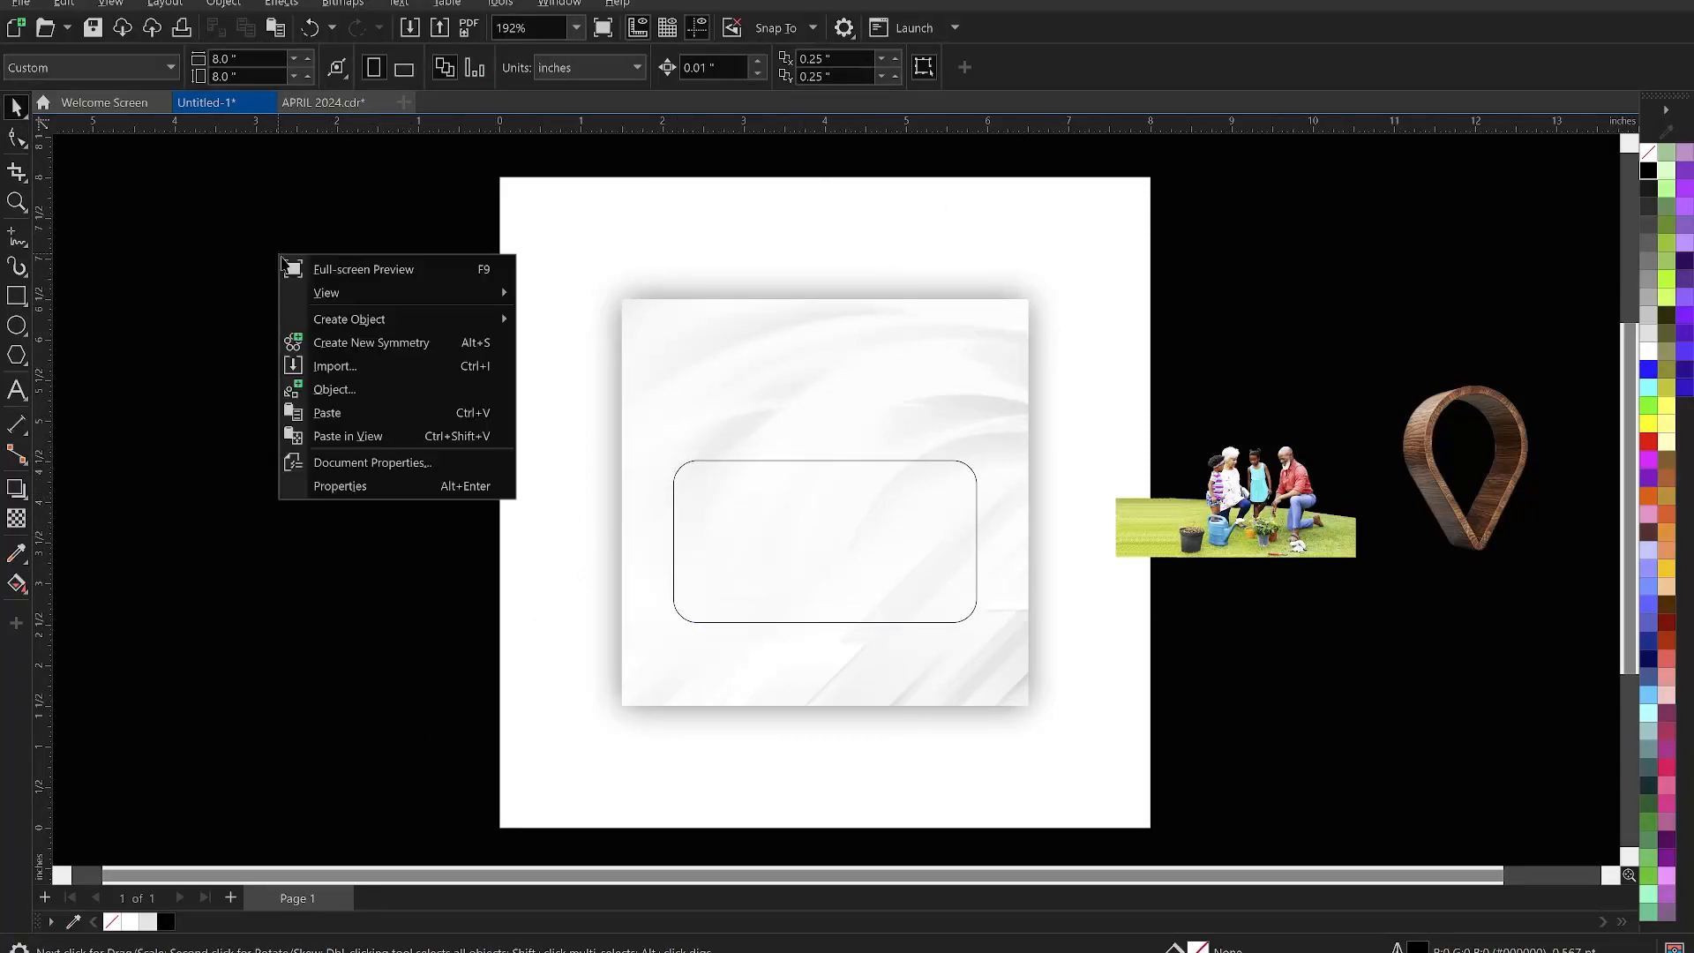
left_click(363, 369)
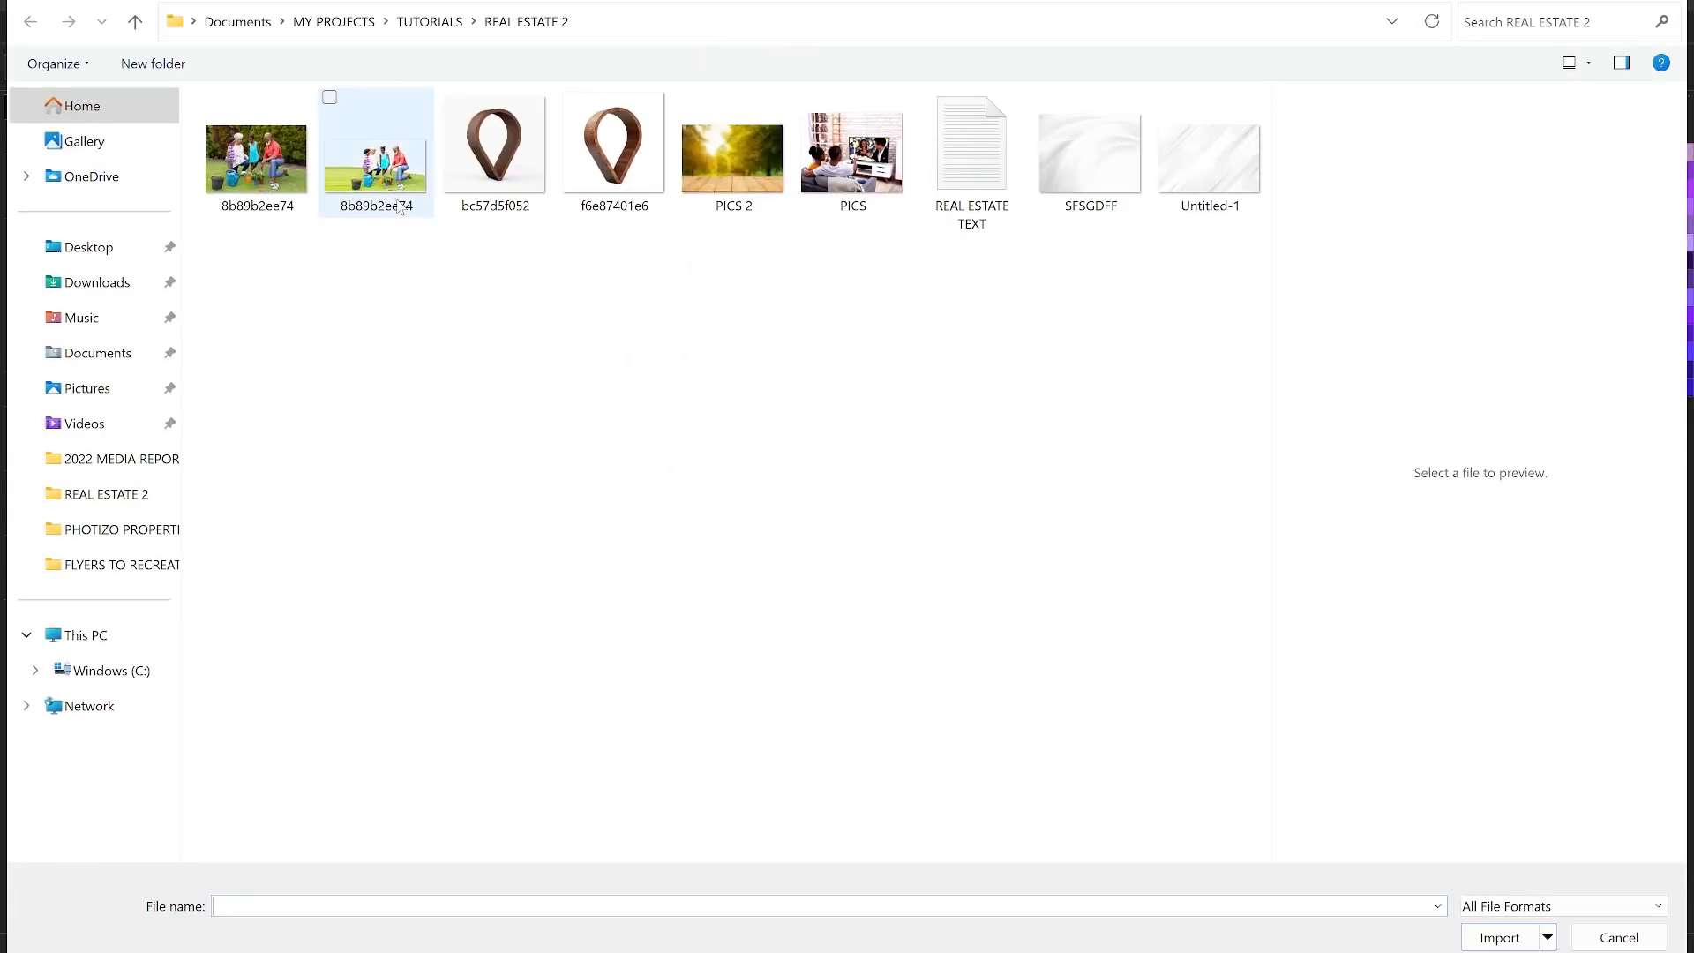
left_click(721, 165)
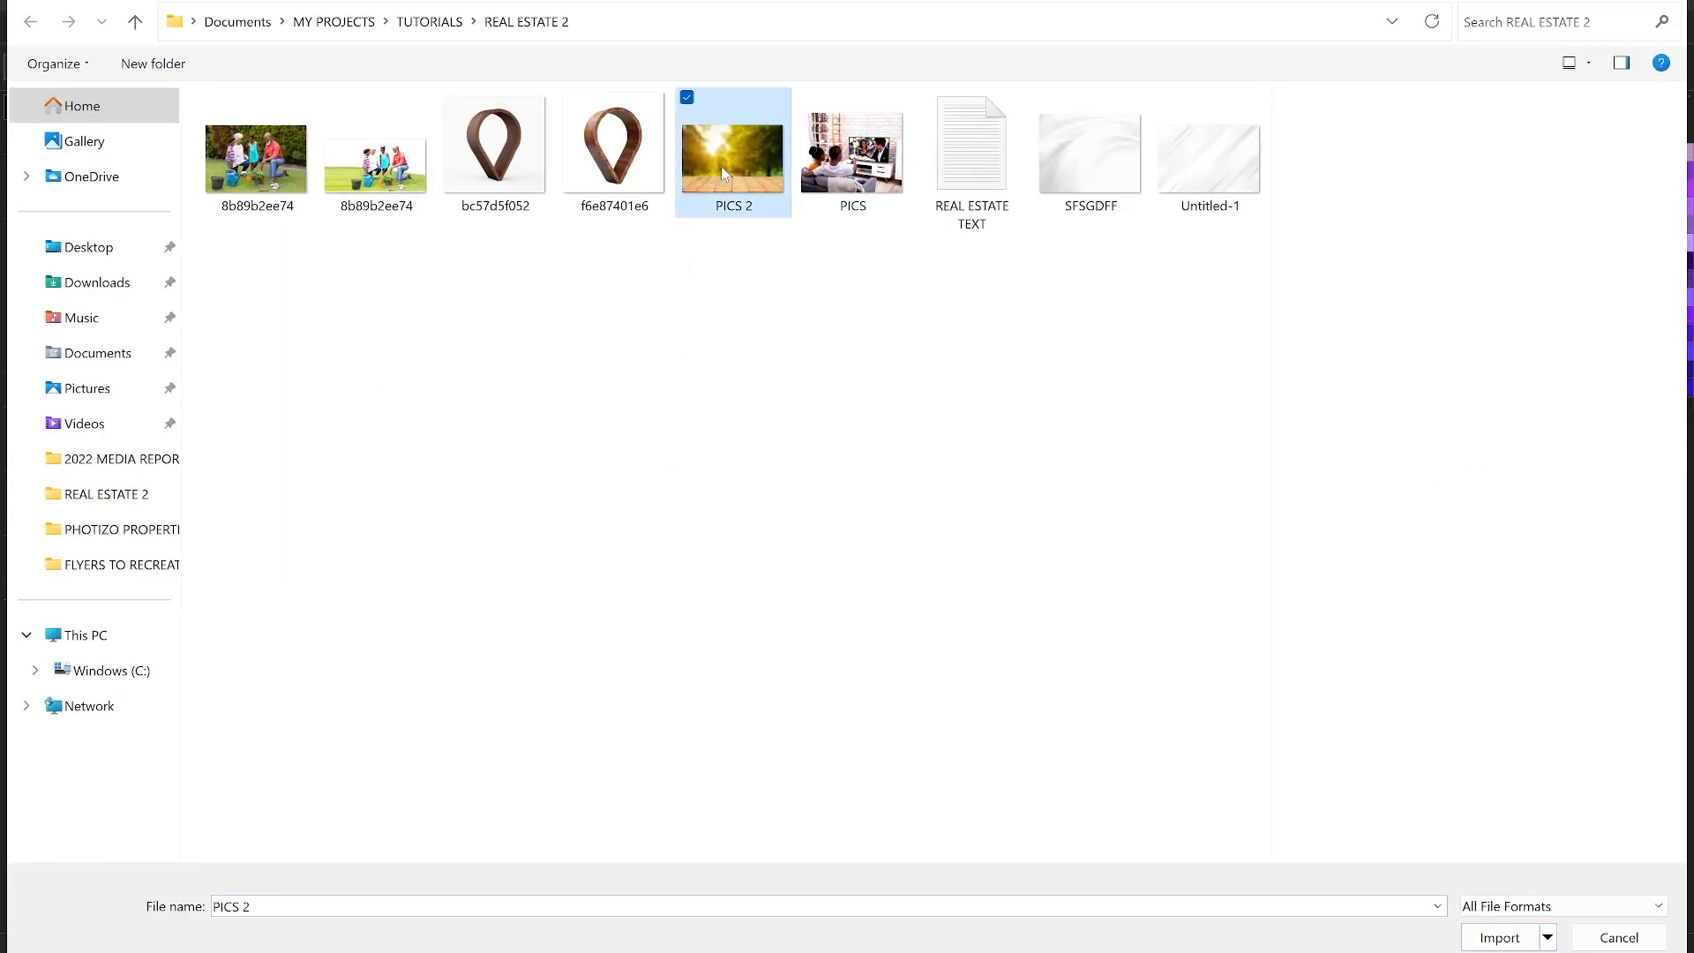
left_click(861, 188, "ctrl")
left_click(1513, 941)
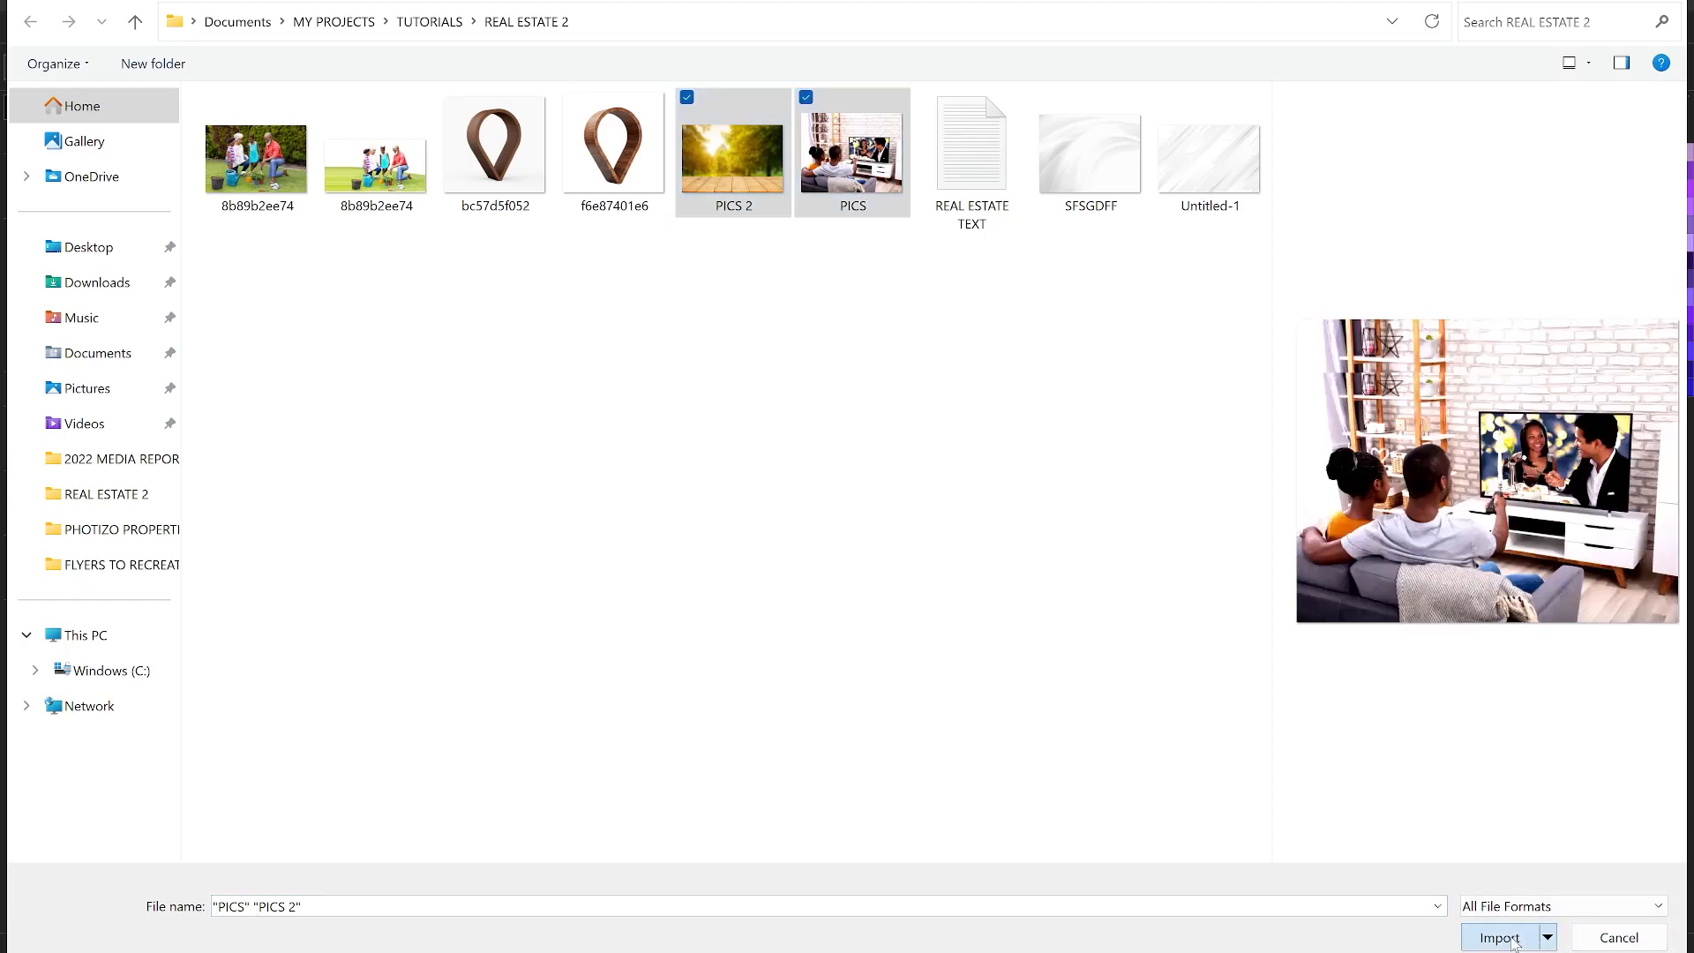
left_click_drag(454, 611, 464, 618)
left_click_drag(245, 540, 529, 789)
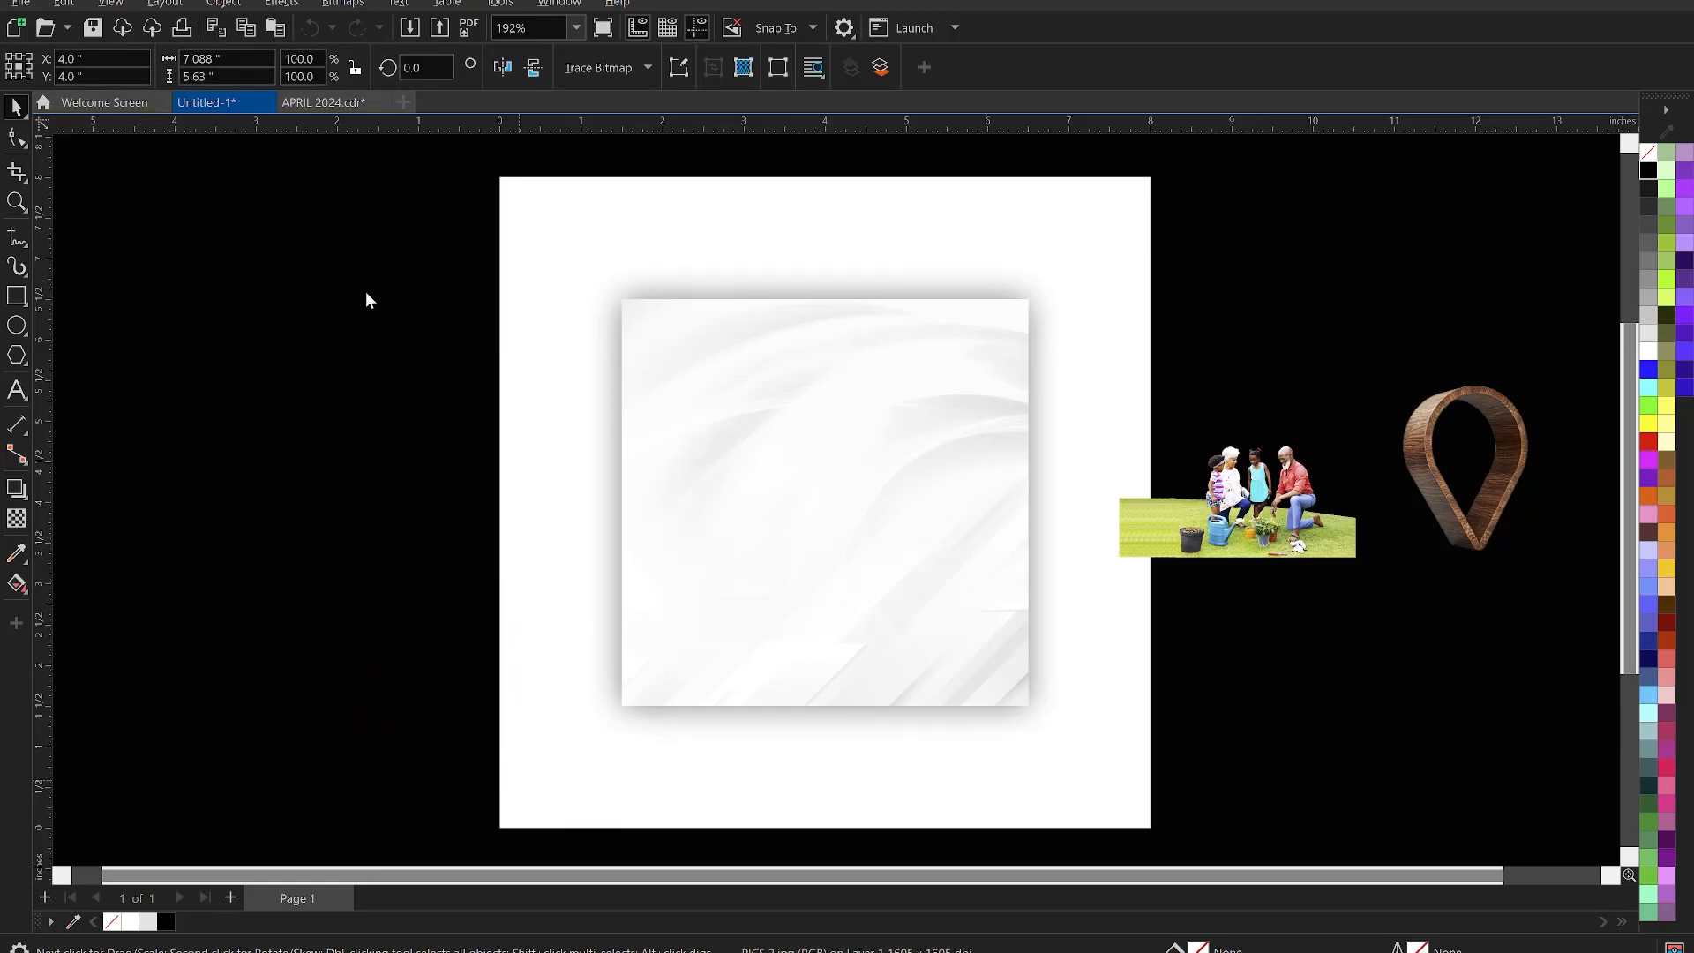
left_click(1087, 842)
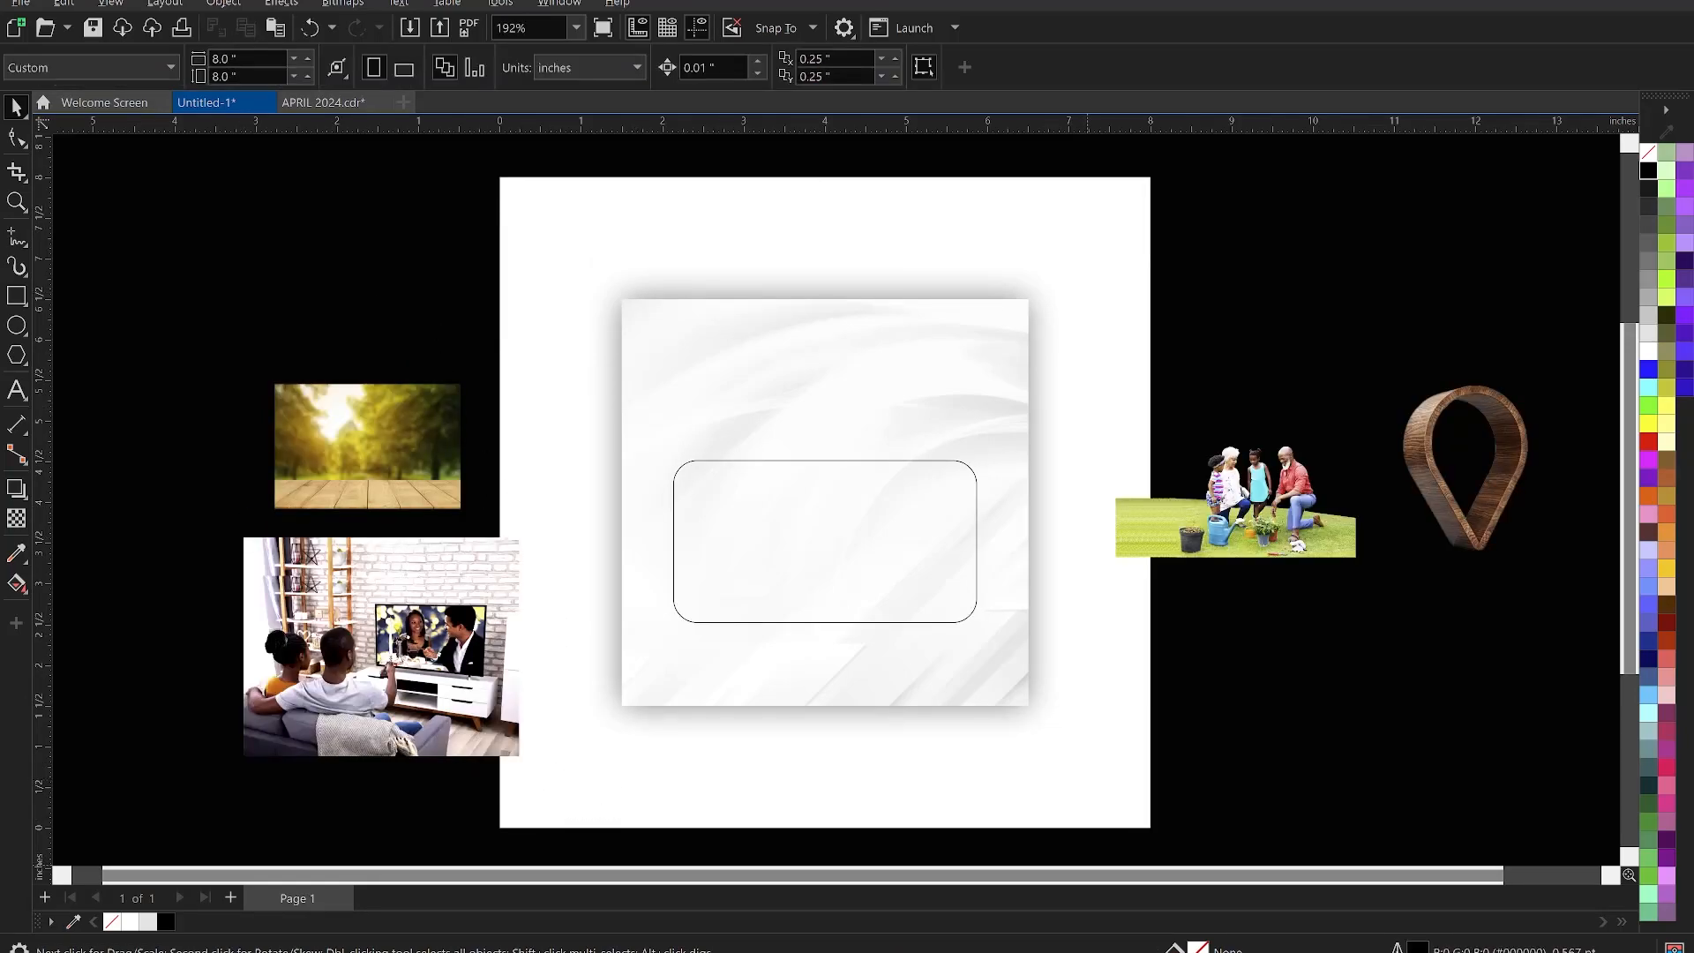
Switch to Notepad to review the flyer's headline and land-sale text, and return to the design
key("alt+Tab")
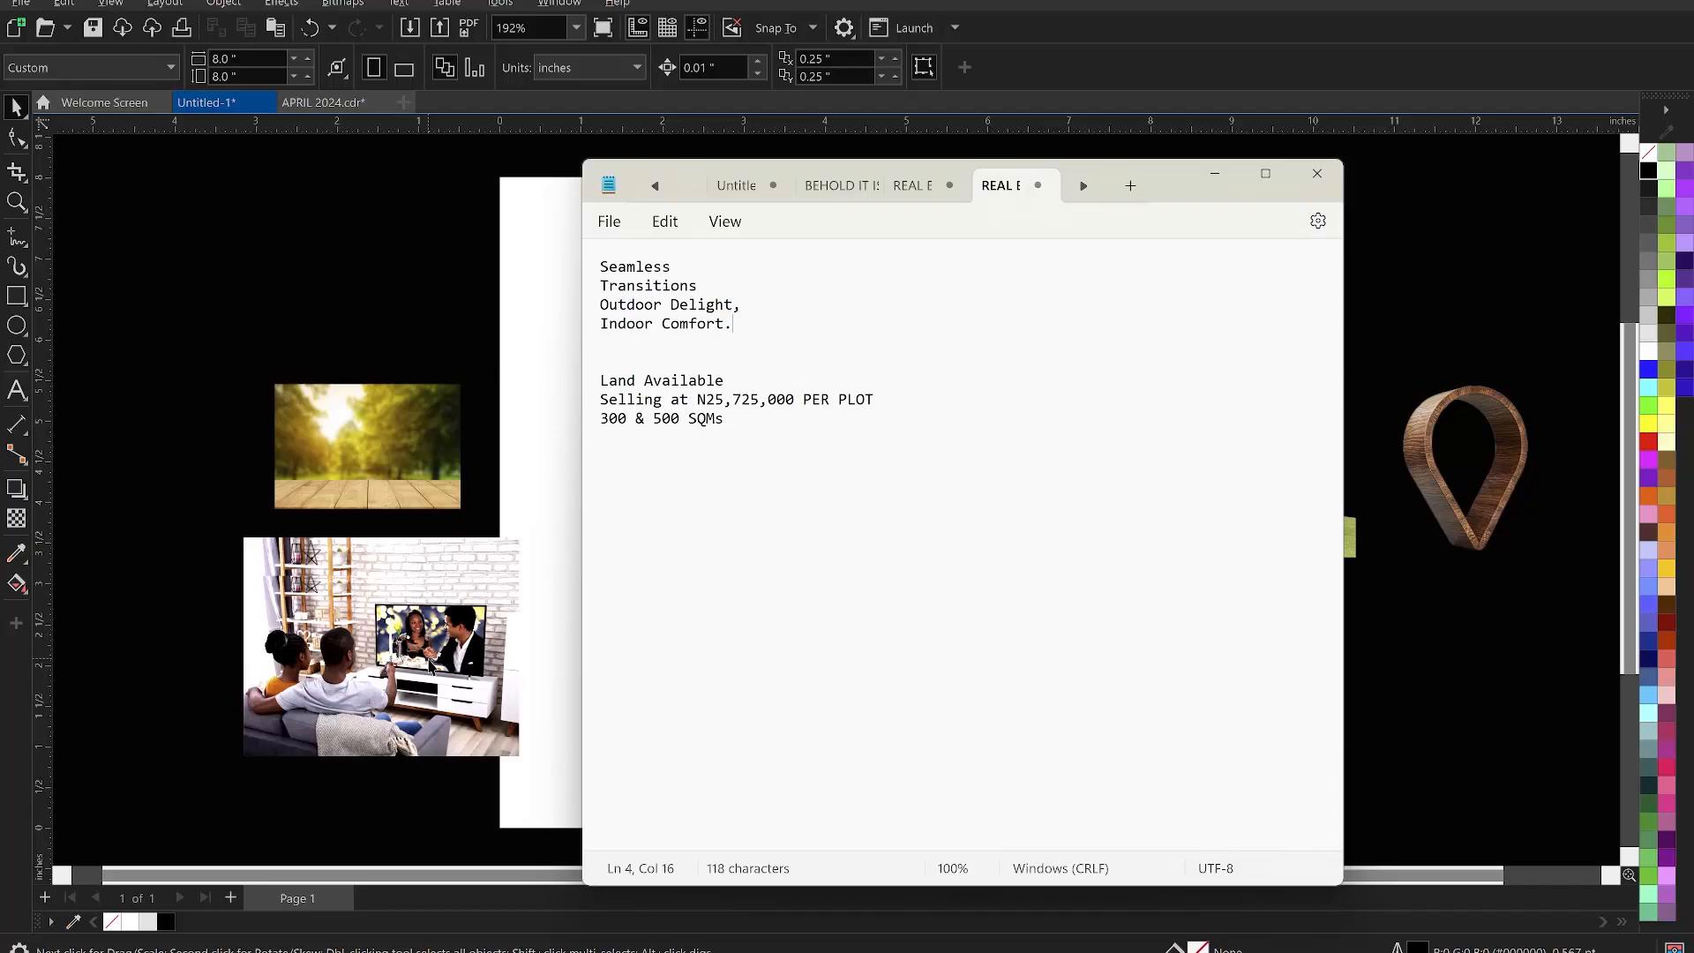
left_click(334, 318)
Move the outdoor image closer to the textured square and enlarge it to about 2.88 by 1.929 inches
left_click(1240, 491)
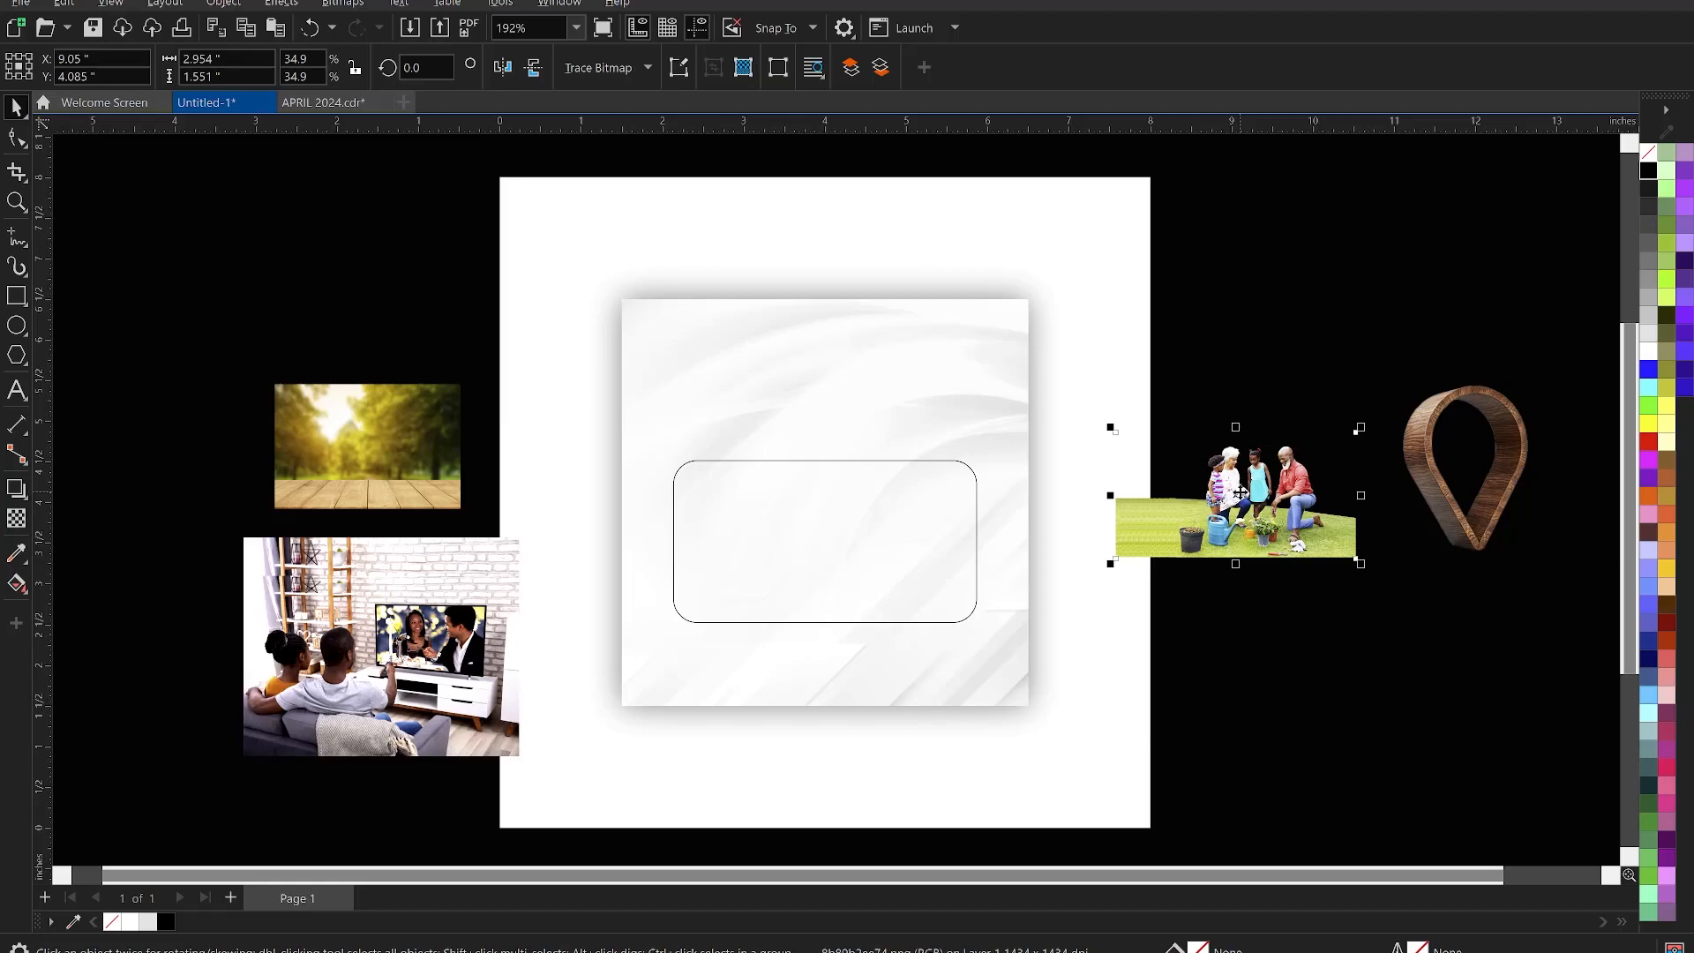
scroll(1106, 586, "up", 1)
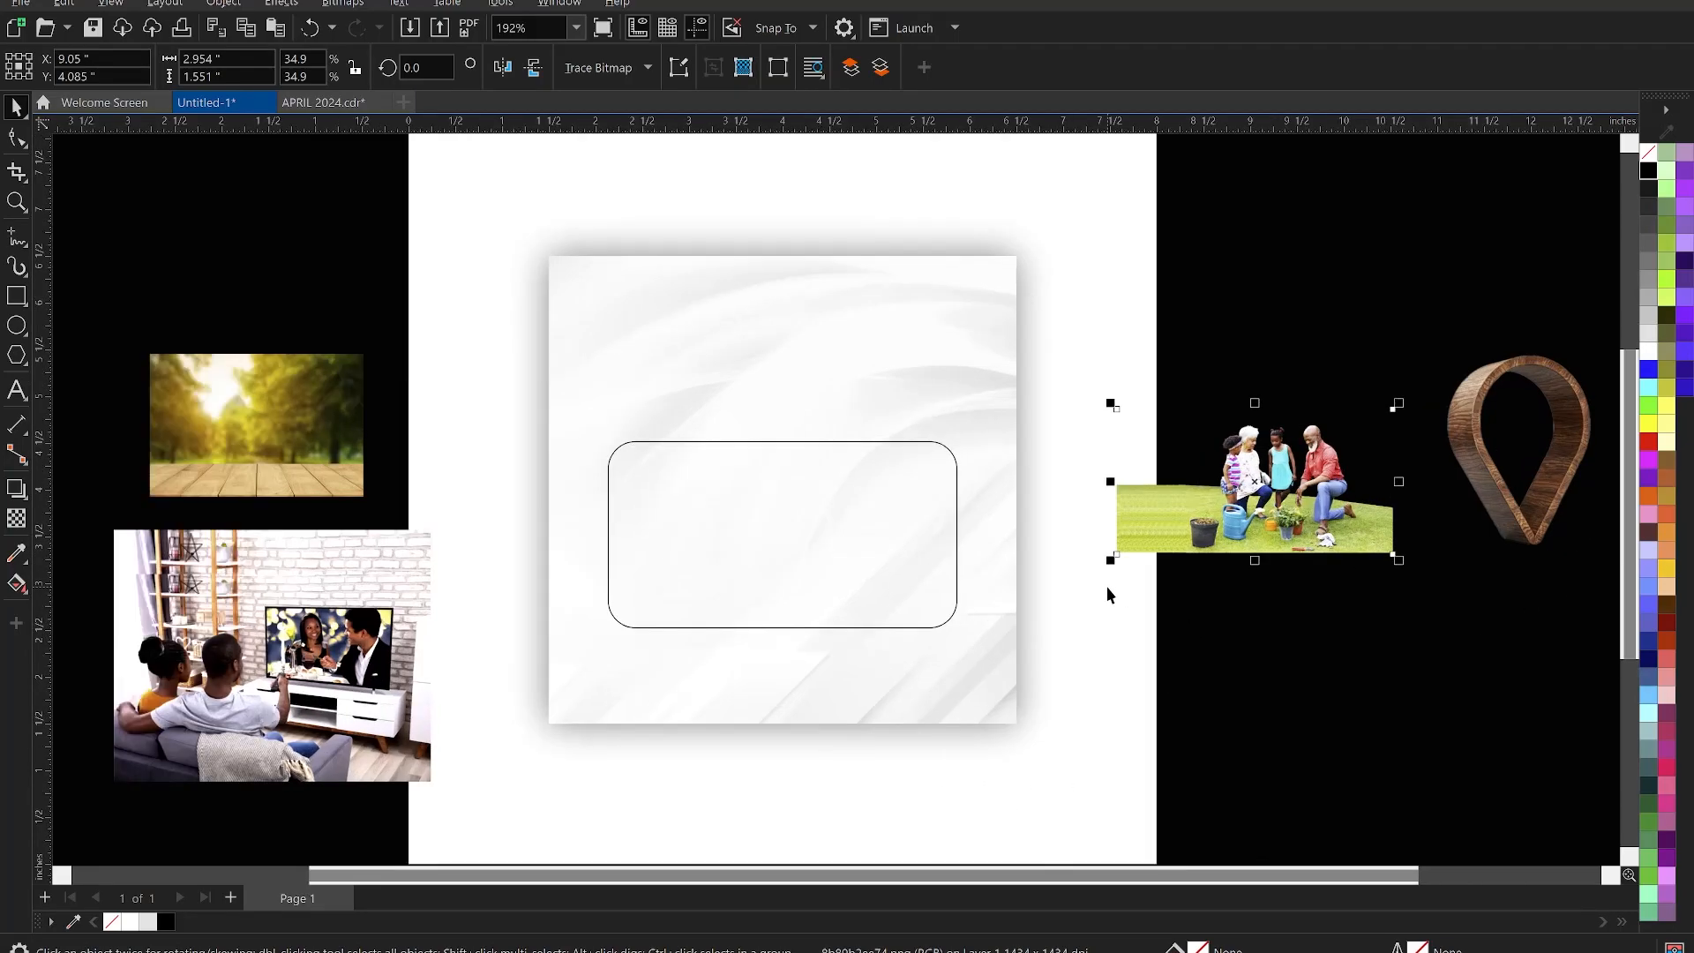
scroll(1106, 586, "up", 1)
left_click_drag(217, 403, 345, 354)
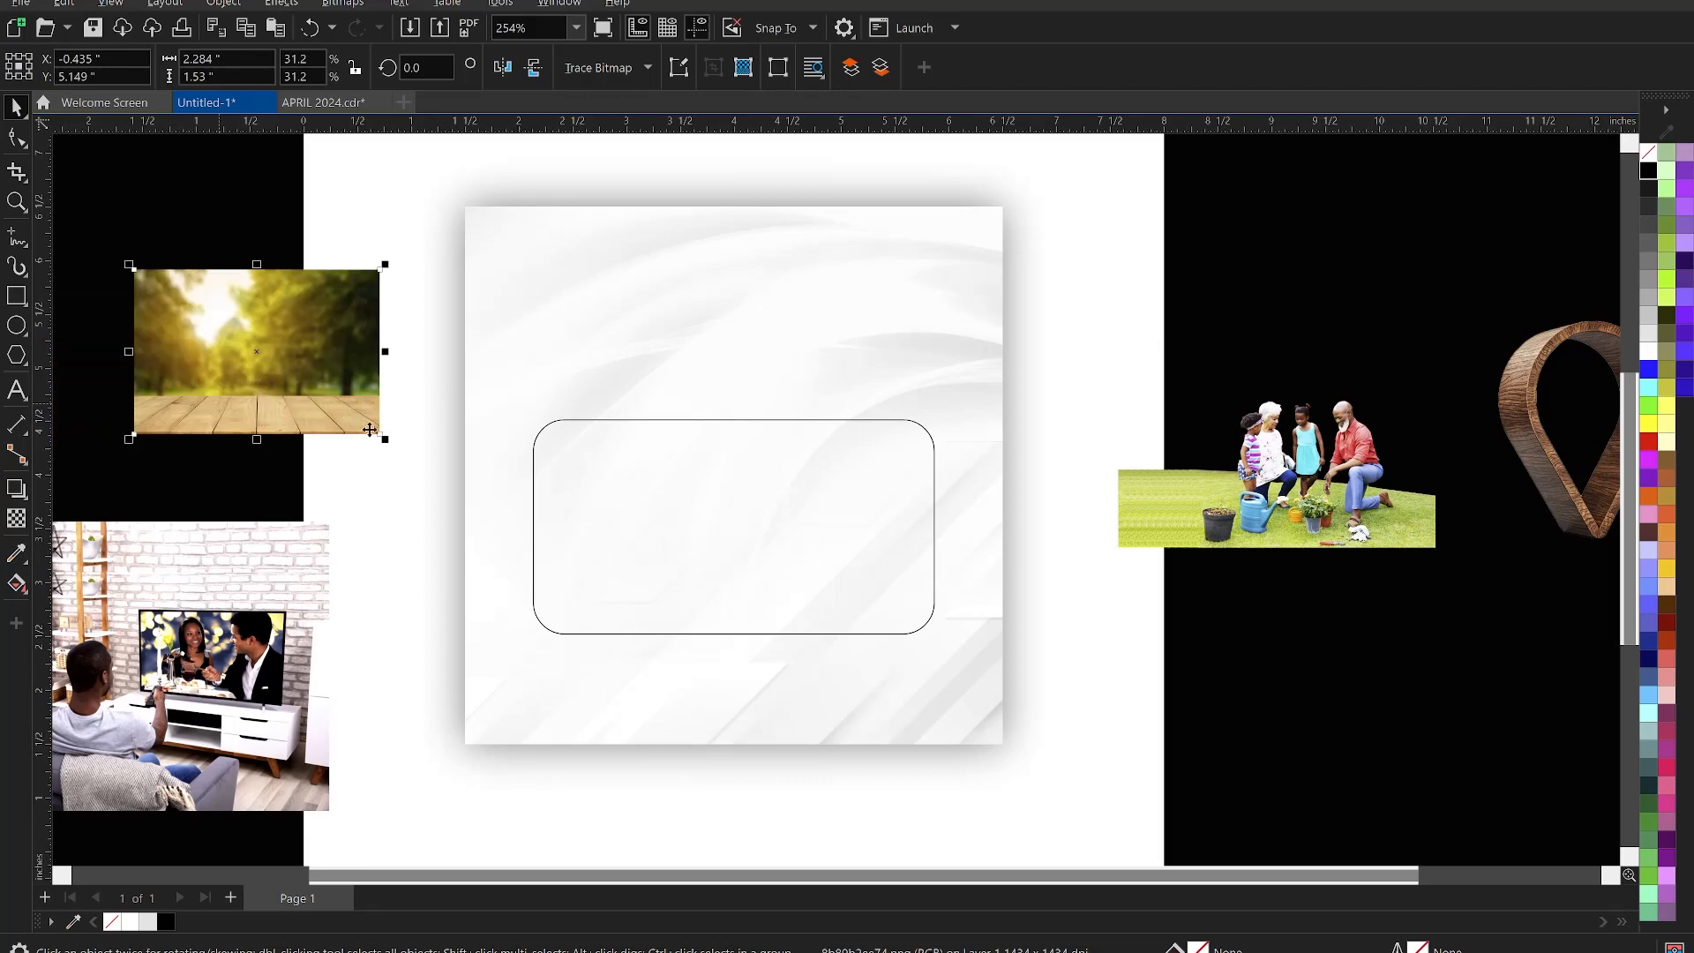
left_click_drag(393, 448, 448, 523)
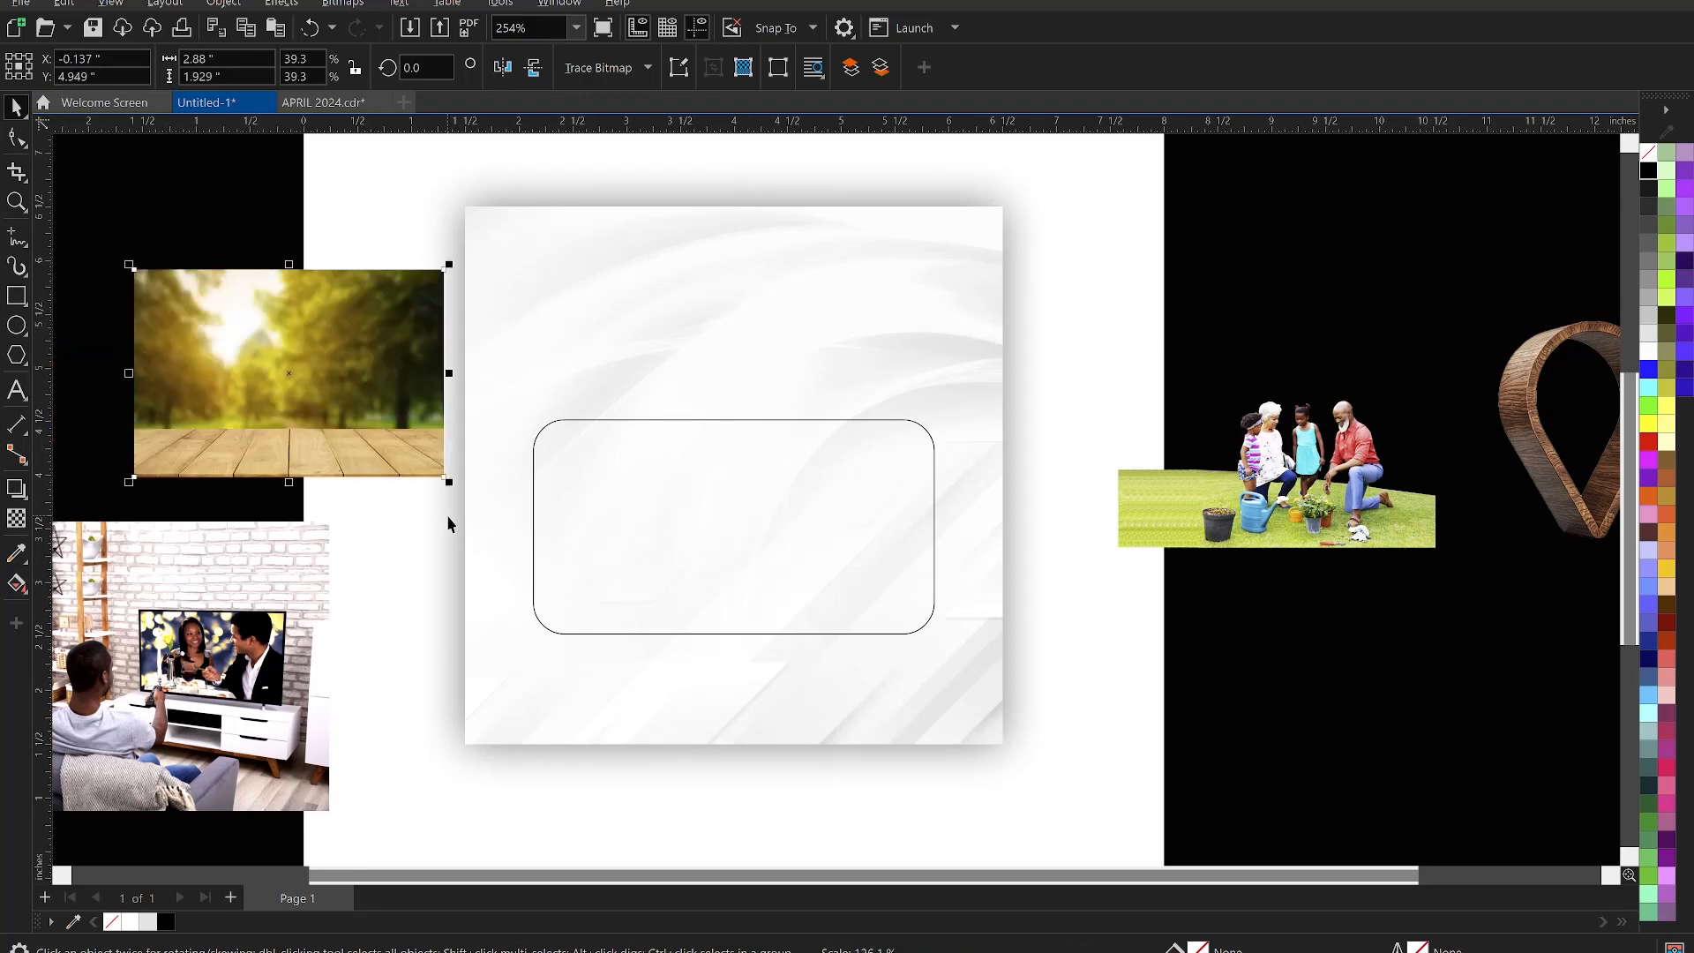
PowerClip the outdoor image and the family image inside the rounded rectangle
right_click(298, 329)
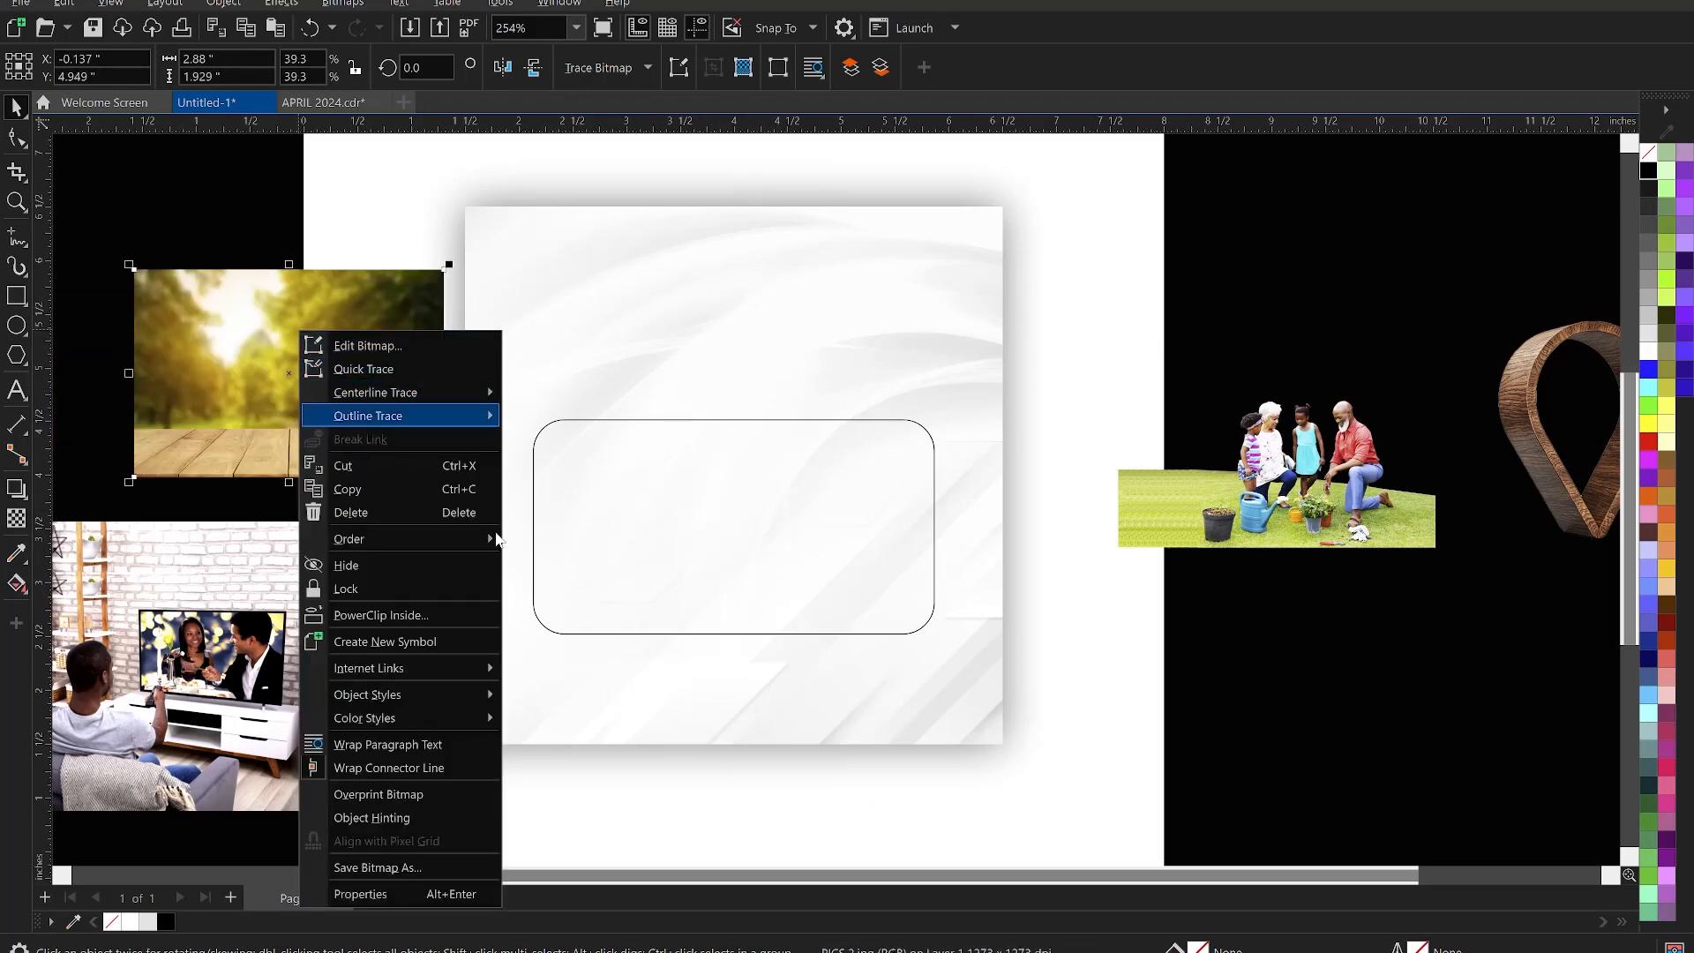
left_click(380, 615)
left_click(626, 564)
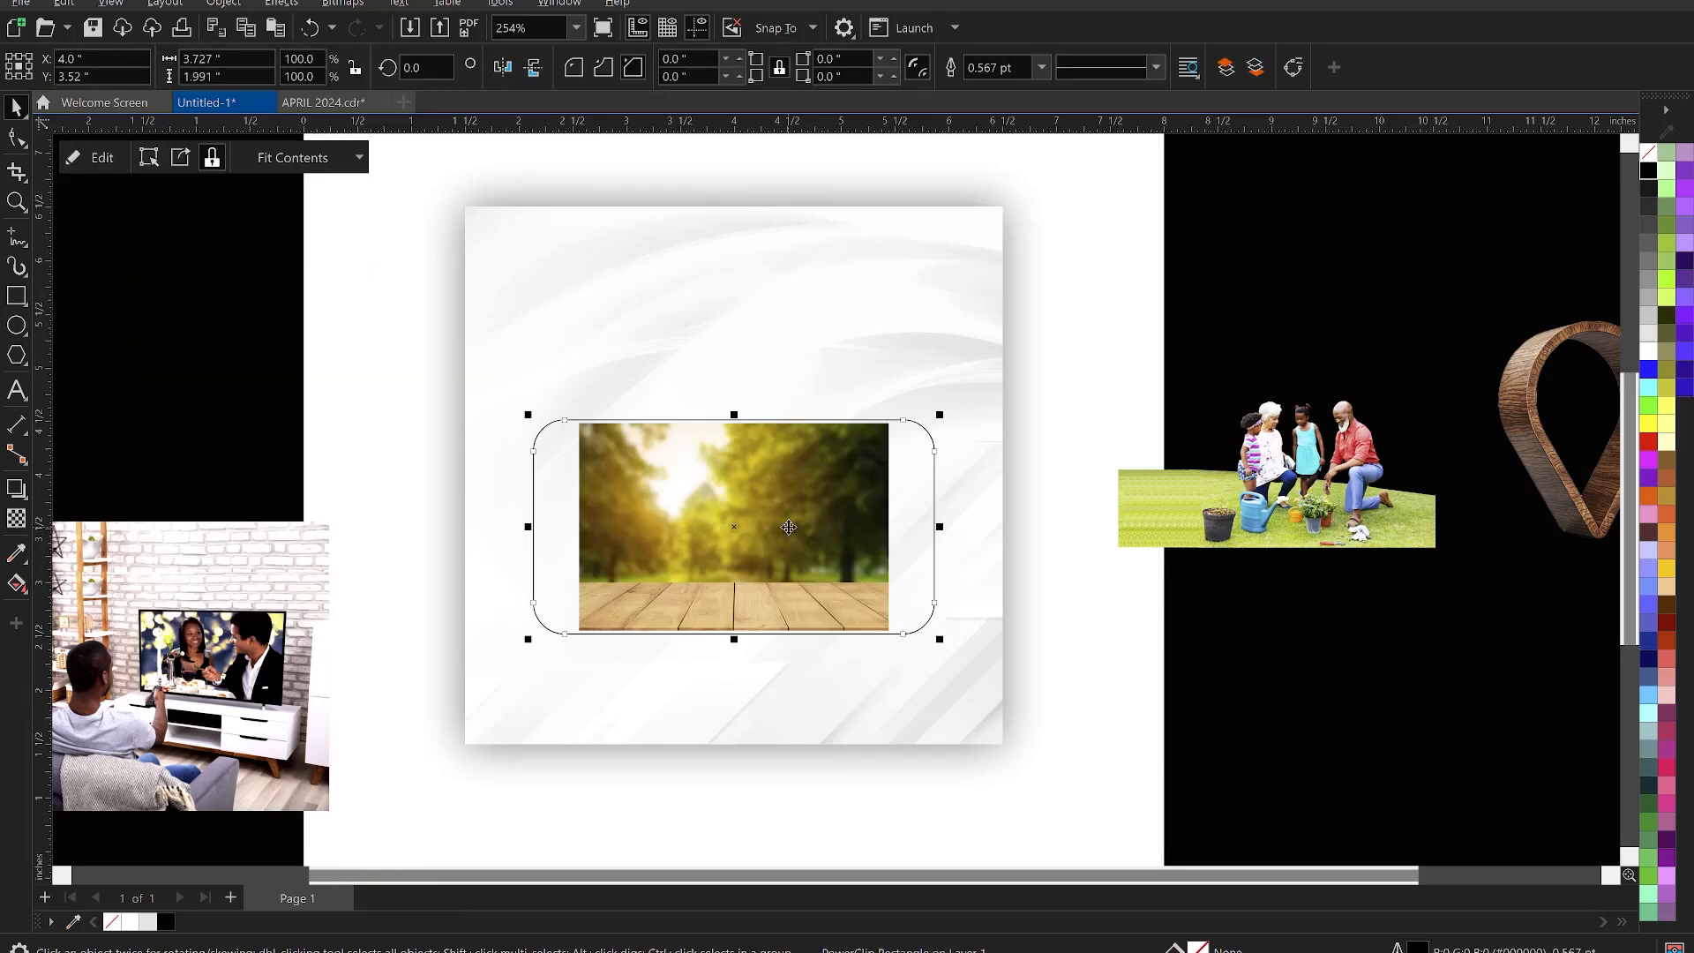
left_click(1305, 501)
right_click(1305, 501)
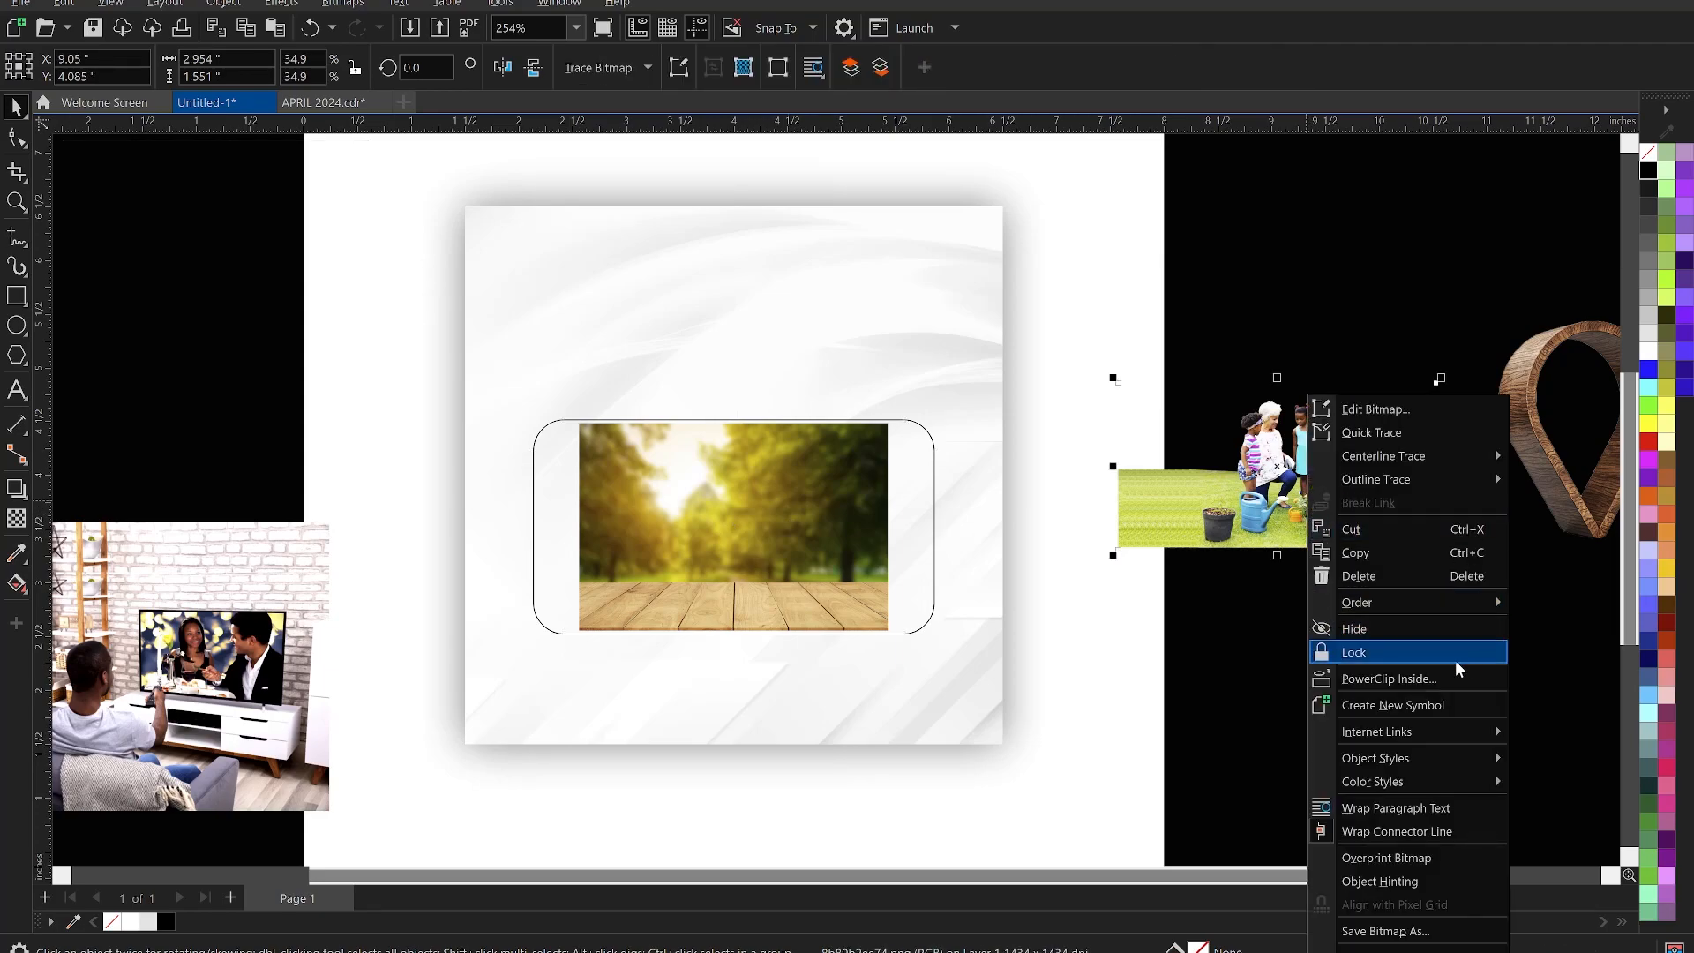
left_click(1423, 682)
left_click(872, 562)
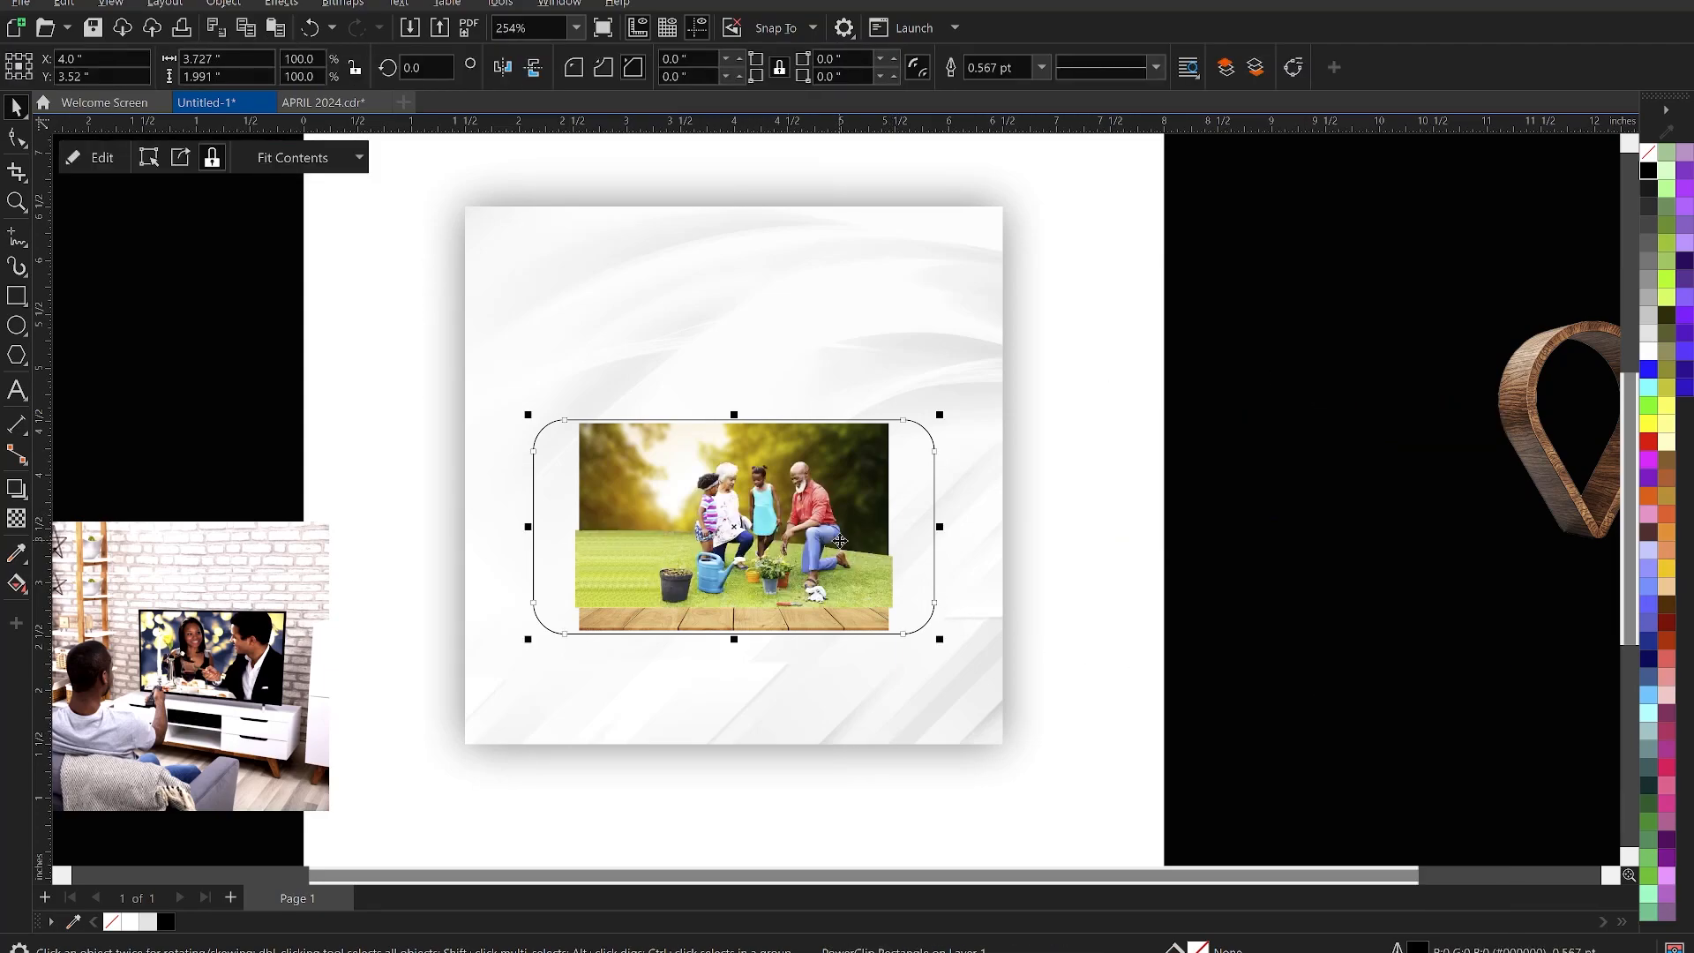
Edit the PowerClip contents, enlarging the outdoor image to about 3.884 by 2.602 inches and moving it slightly down to fill the frame
right_click(790, 501)
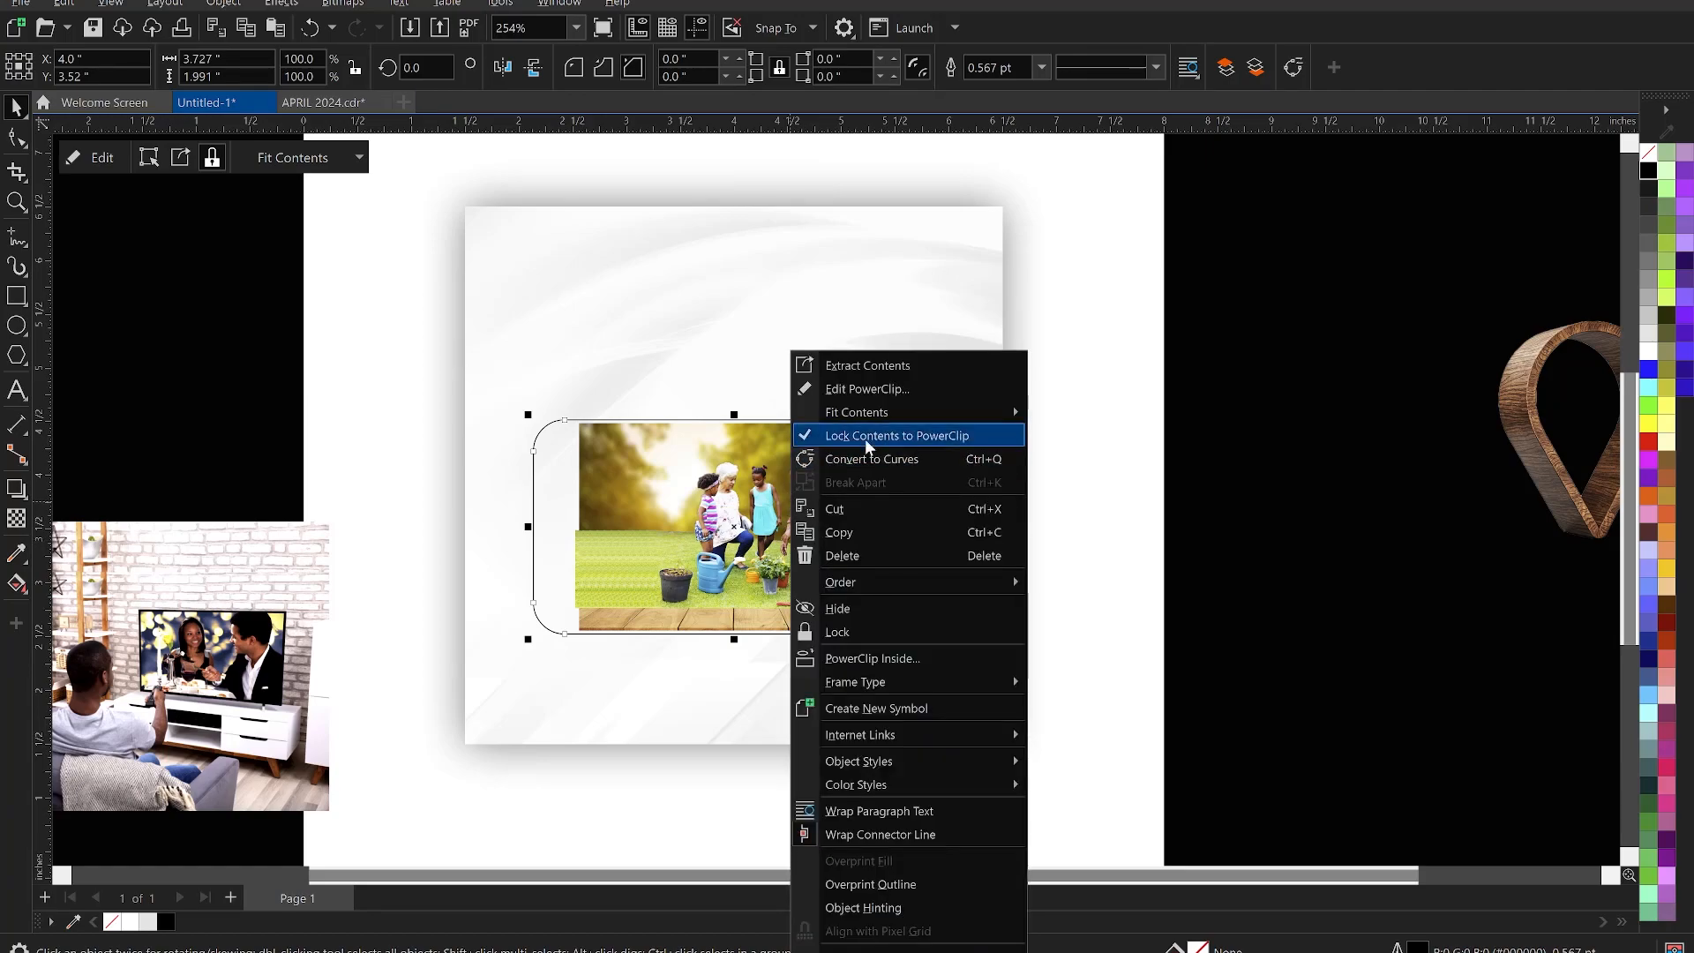
left_click(898, 390)
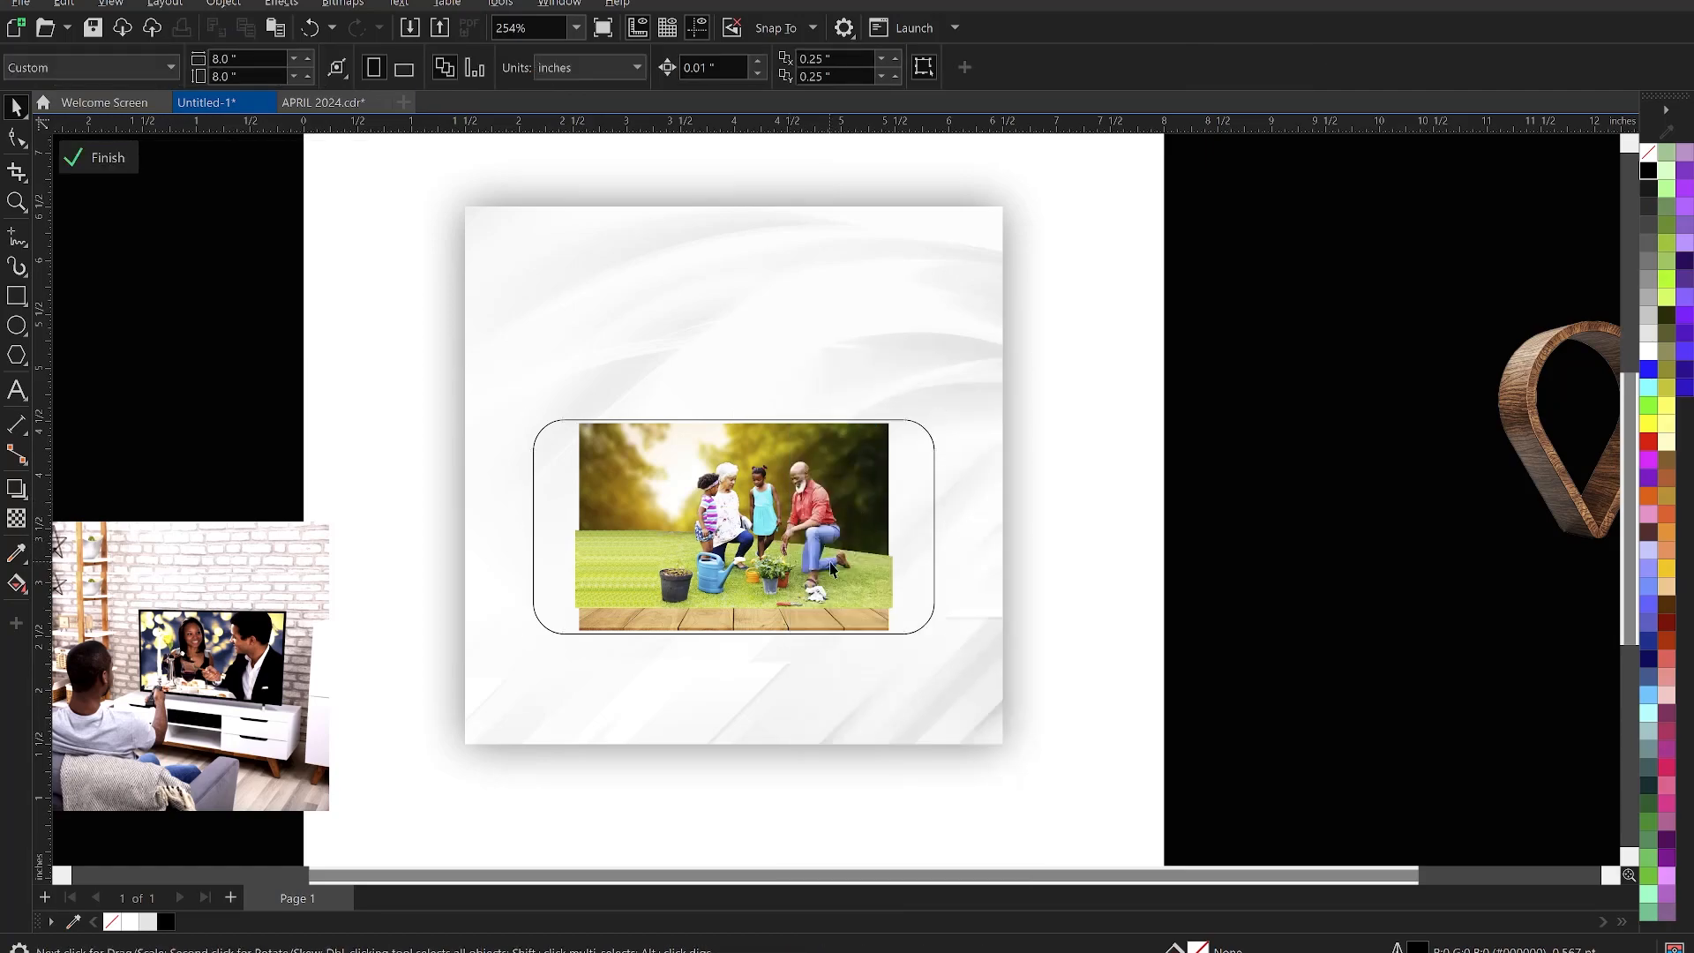
left_click(1156, 554)
left_click(791, 531)
left_click(764, 630)
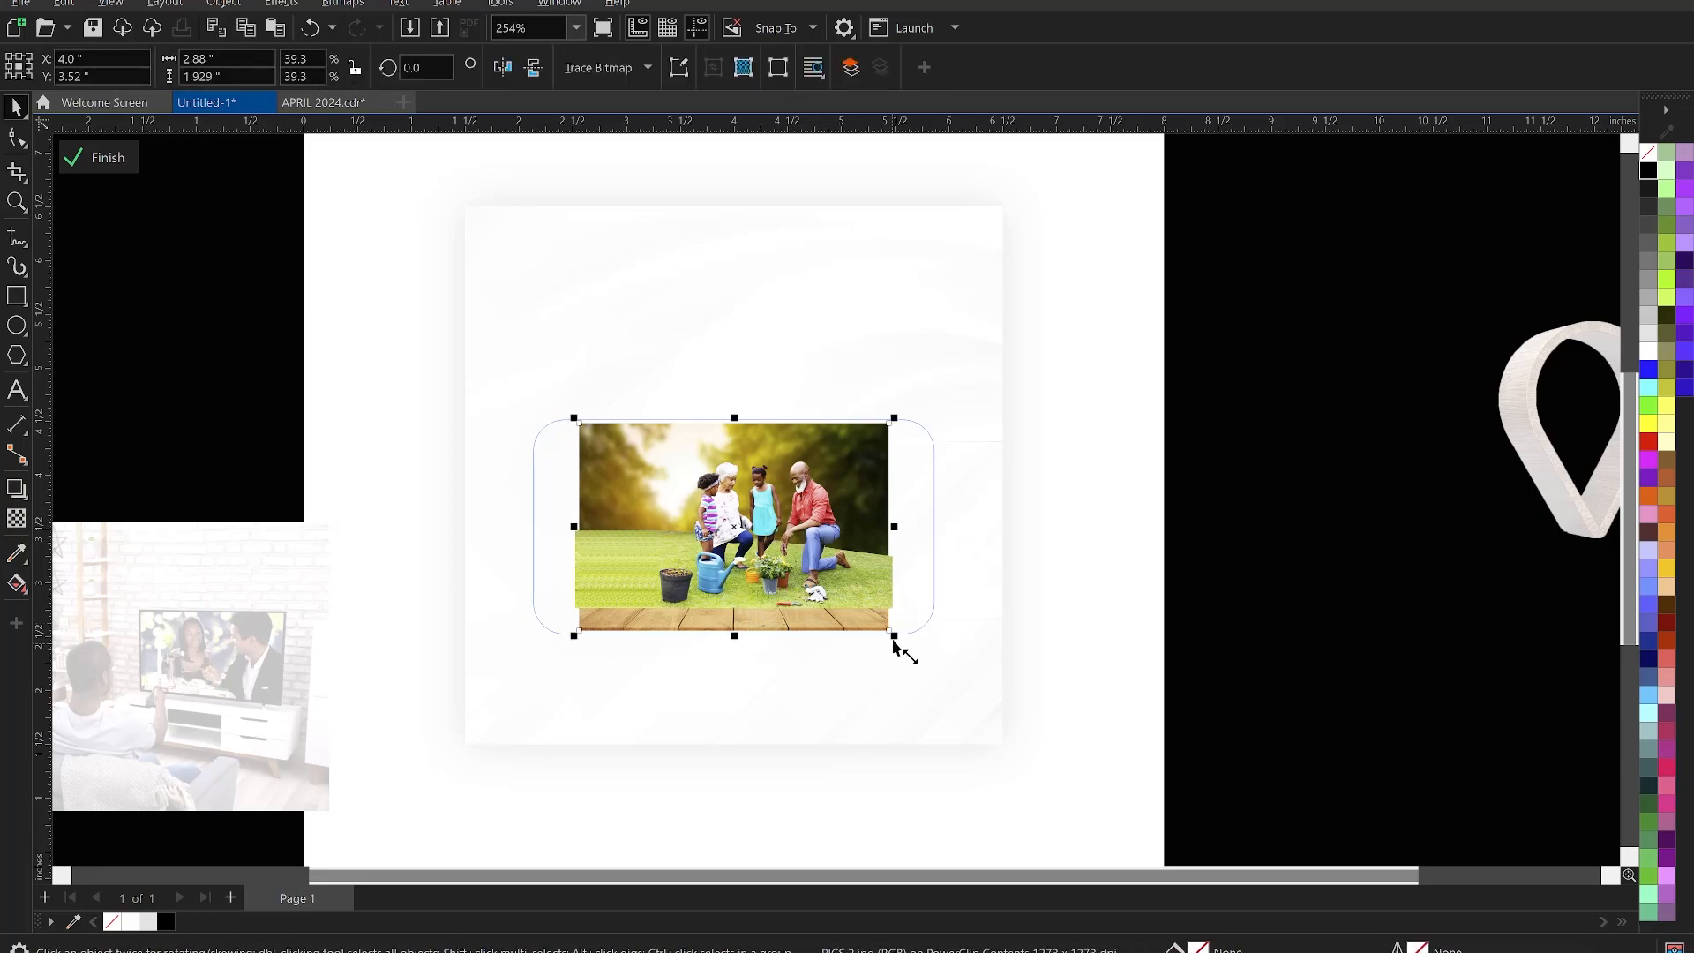
left_click_drag(893, 637, 949, 679)
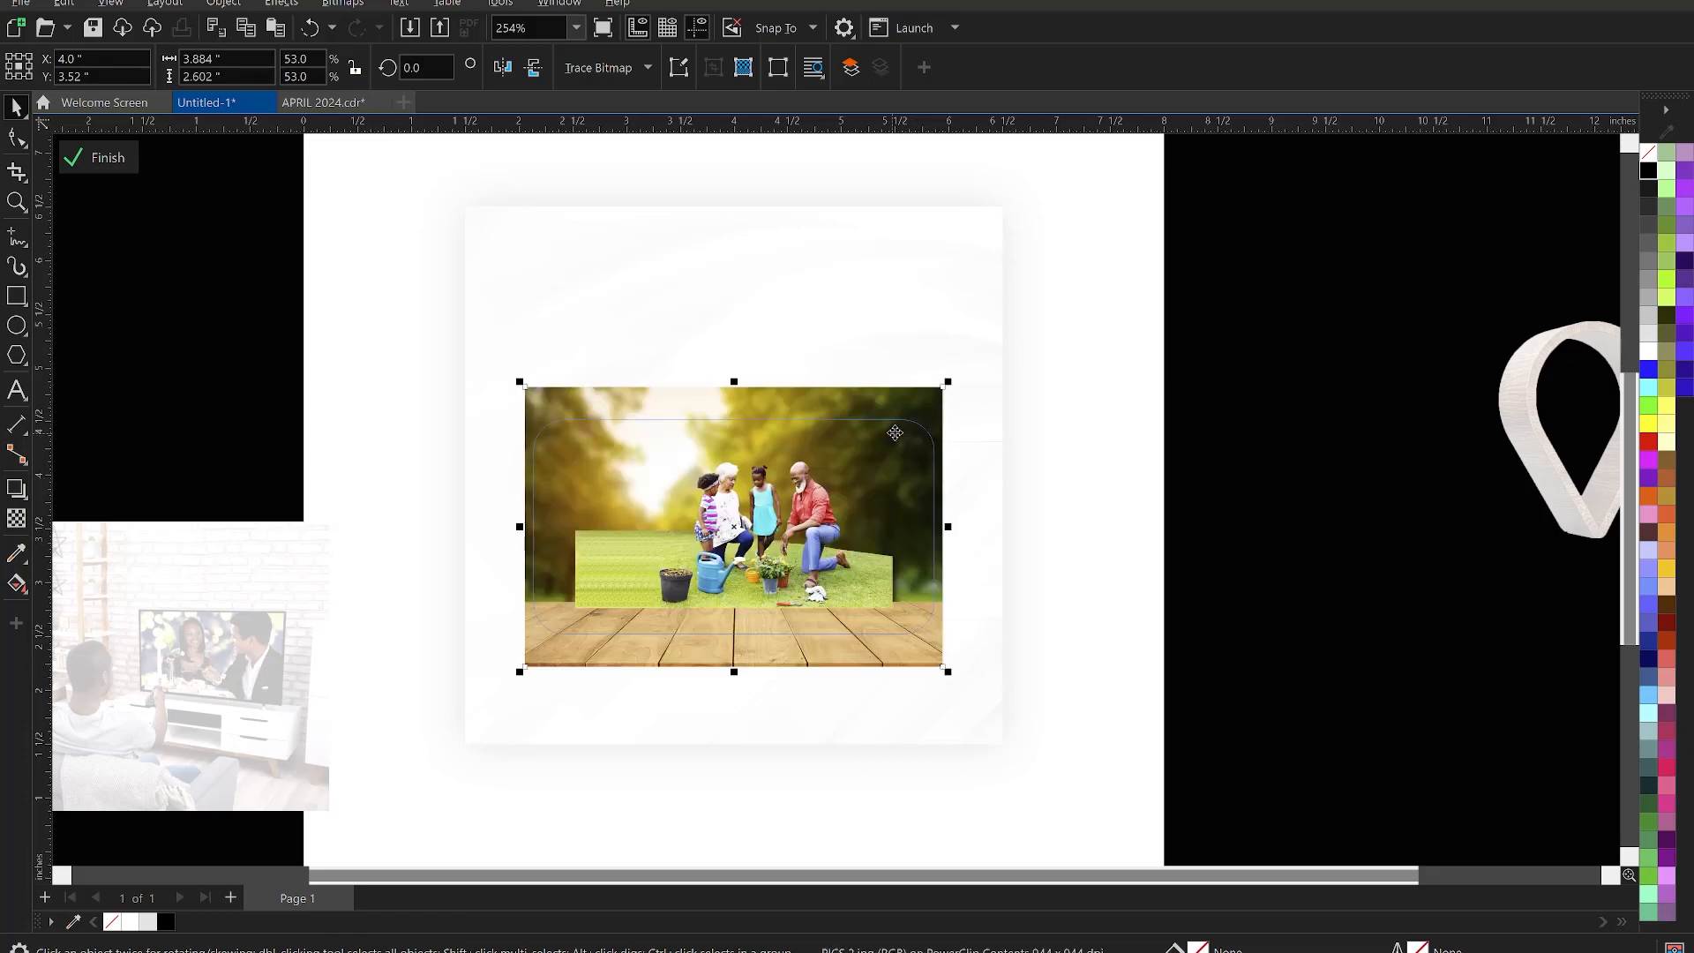
left_click_drag(905, 427, 906, 442)
Enlarge the family image to about 4.168 by 2.189 inches and position its lawn across the bottom of the rounded frame
left_click(811, 553)
mouse_move(822, 558)
left_mouse_down()
mouse_move(798, 574)
mouse_move(813, 574)
left_mouse_up()
left_click_drag(889, 632, 945, 685)
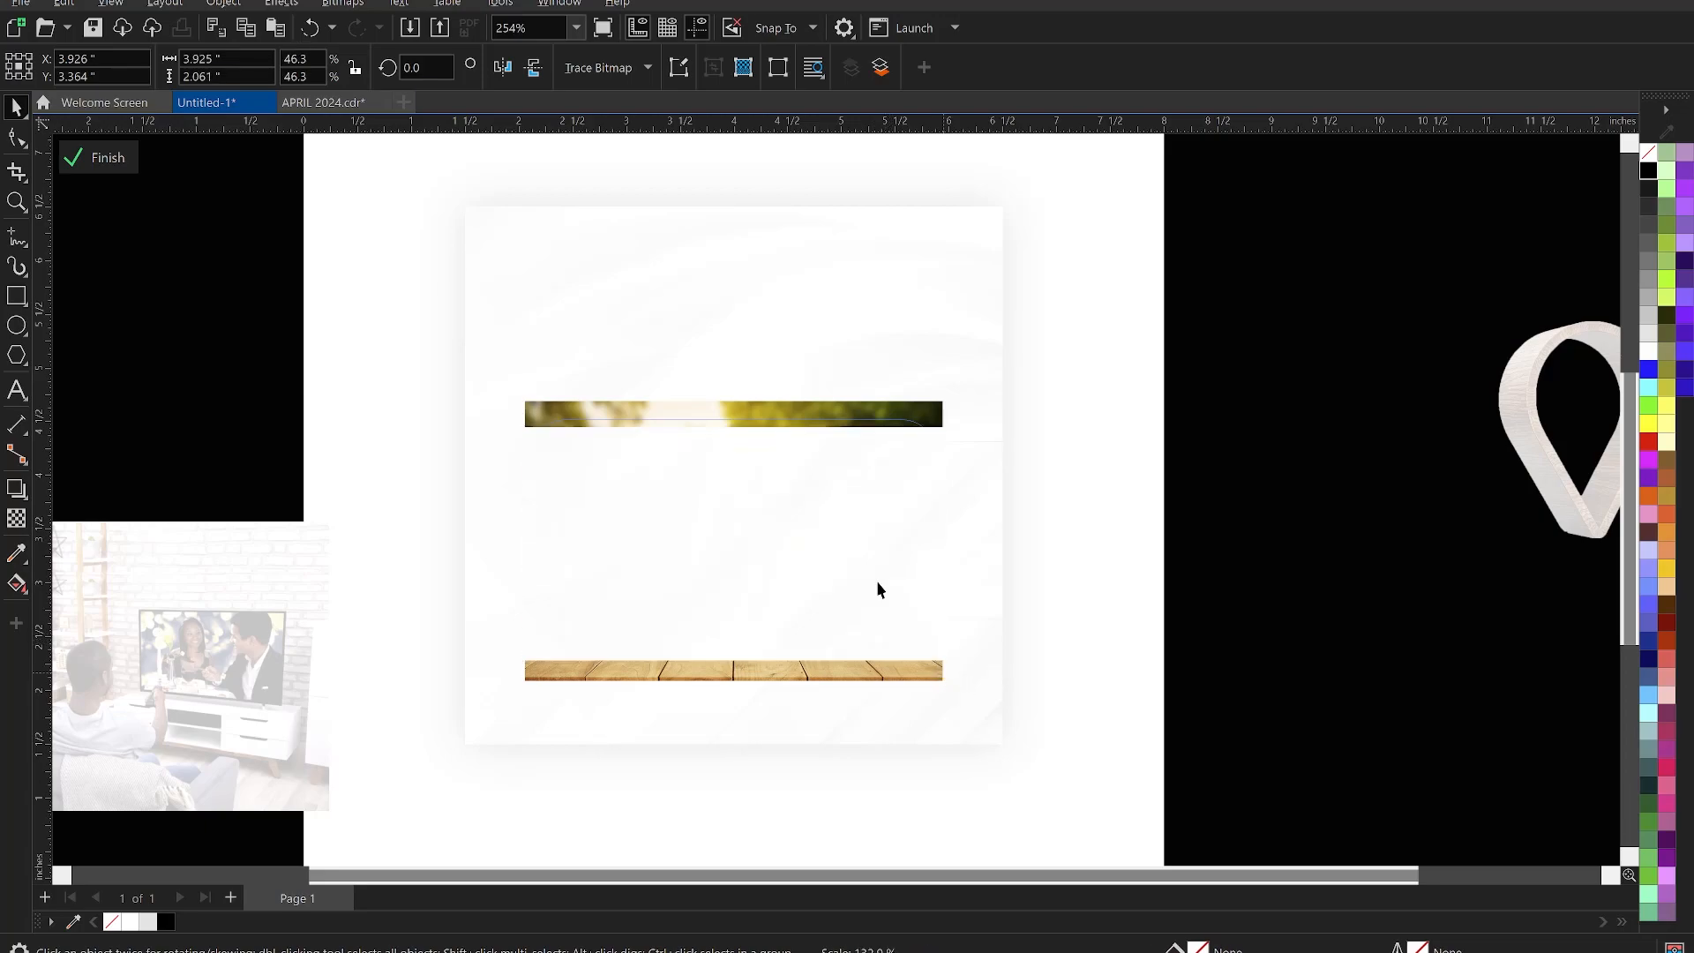
left_click_drag(886, 590, 879, 584)
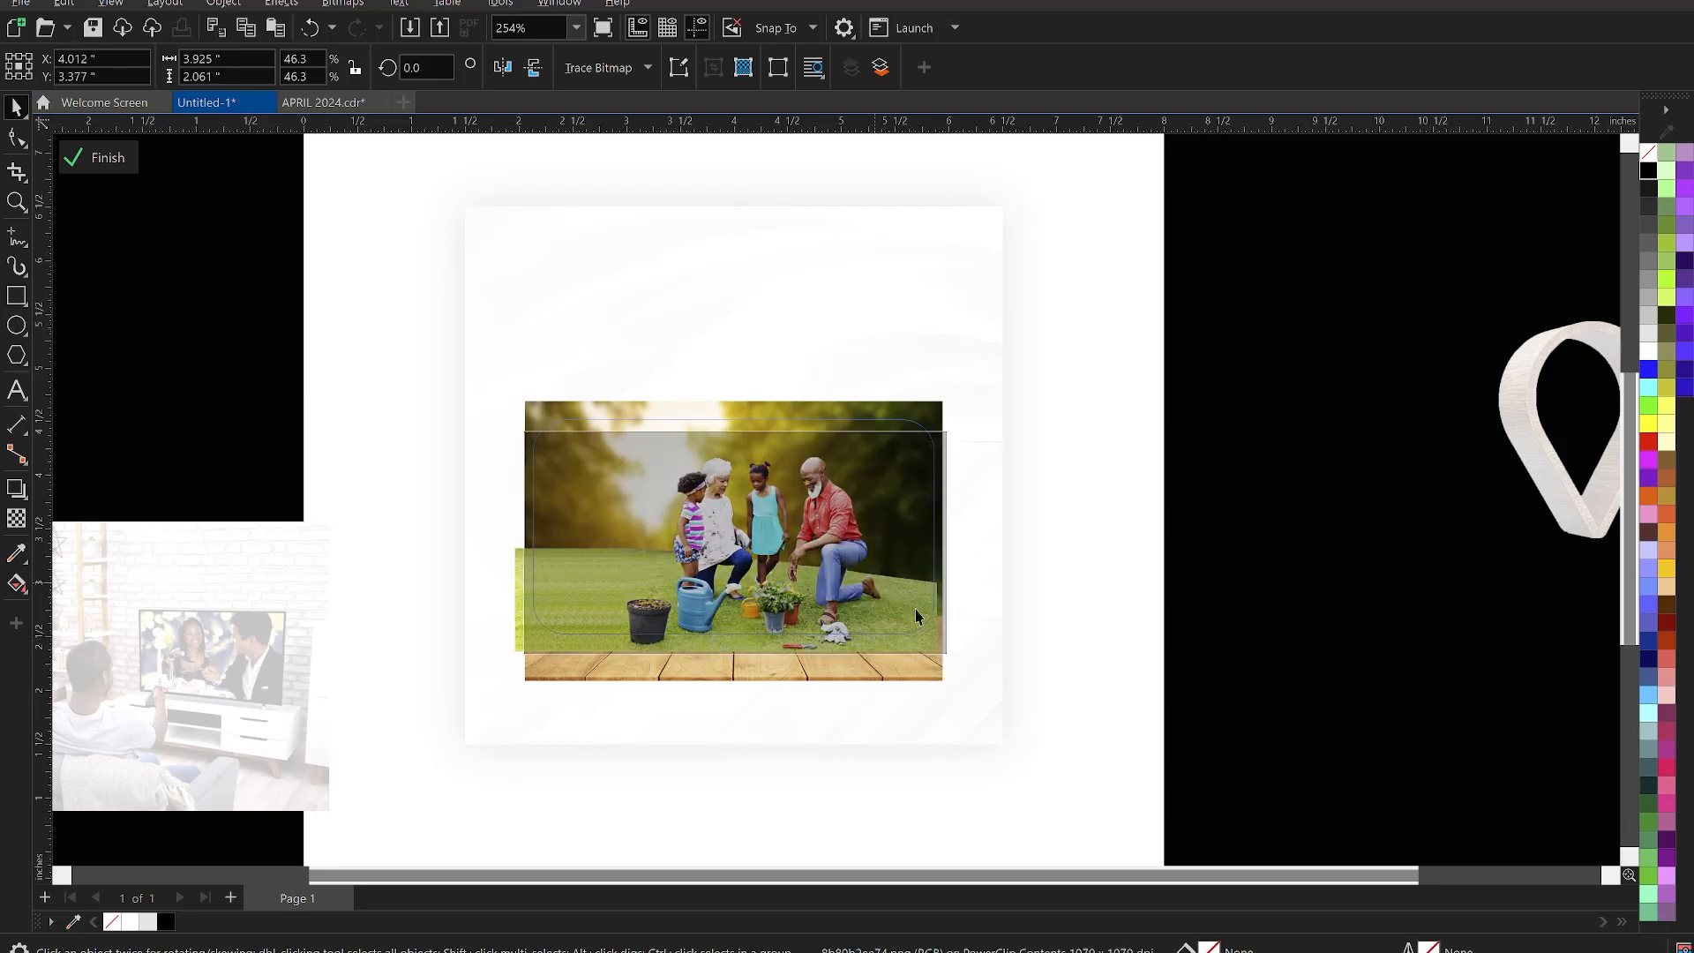
left_click_drag(960, 668, 983, 696)
left_click_drag(849, 538, 868, 530)
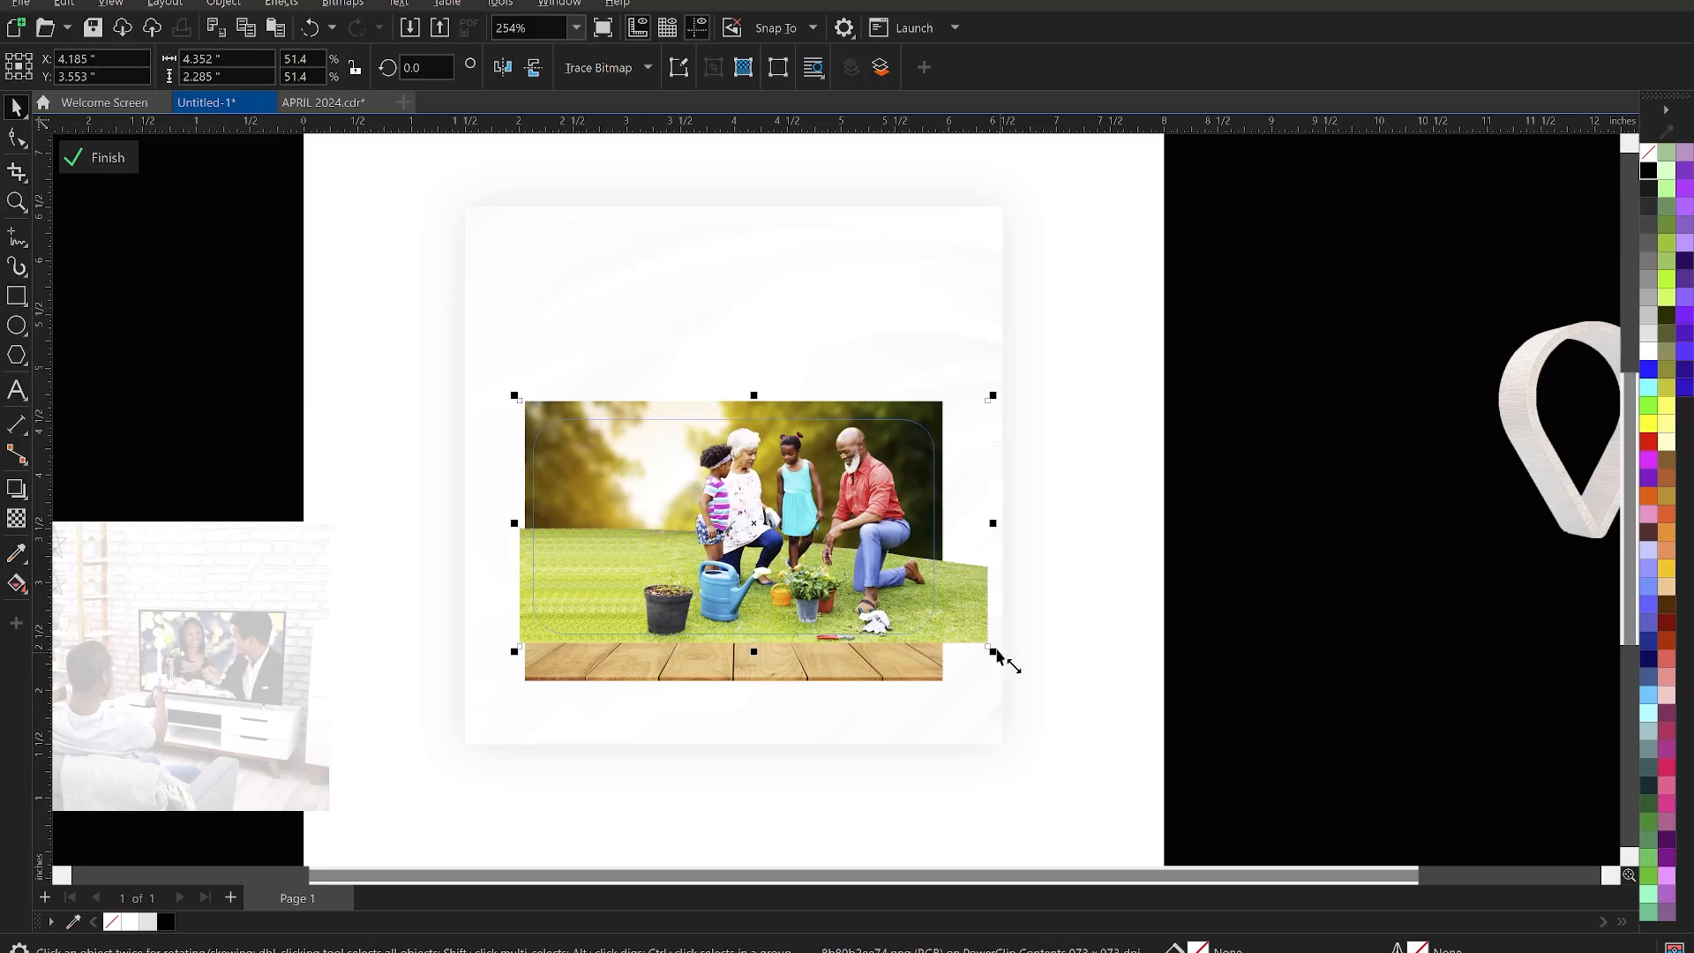
left_click_drag(994, 652, 982, 652)
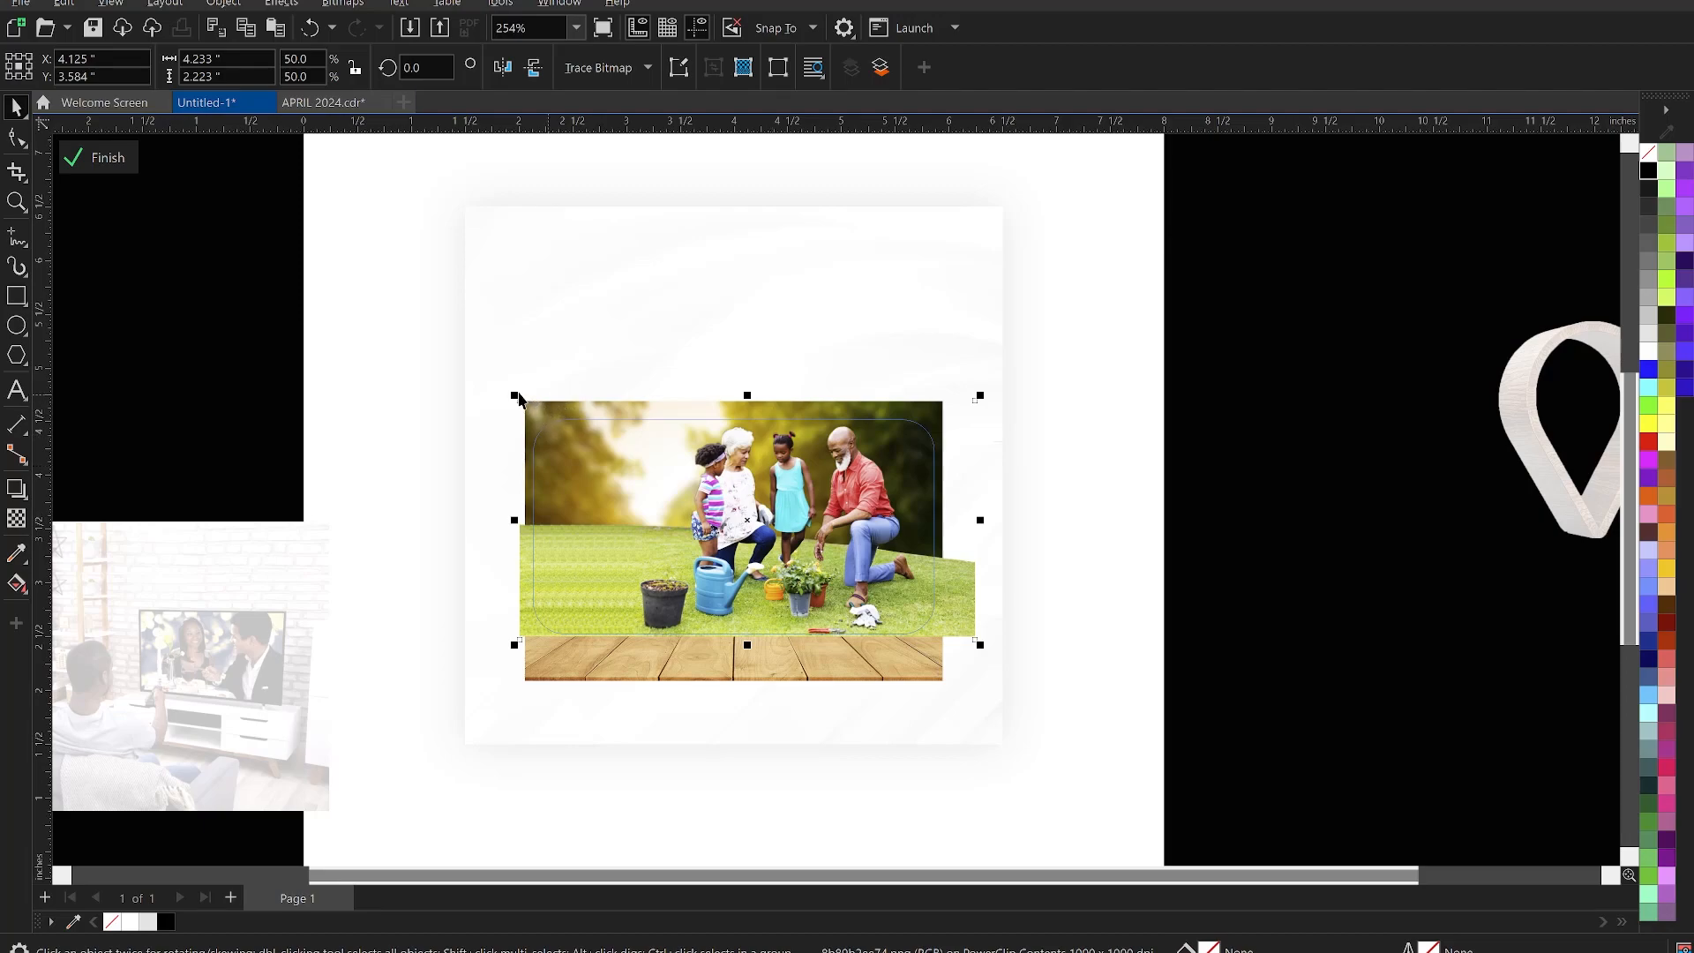
left_click_drag(518, 394, 522, 398)
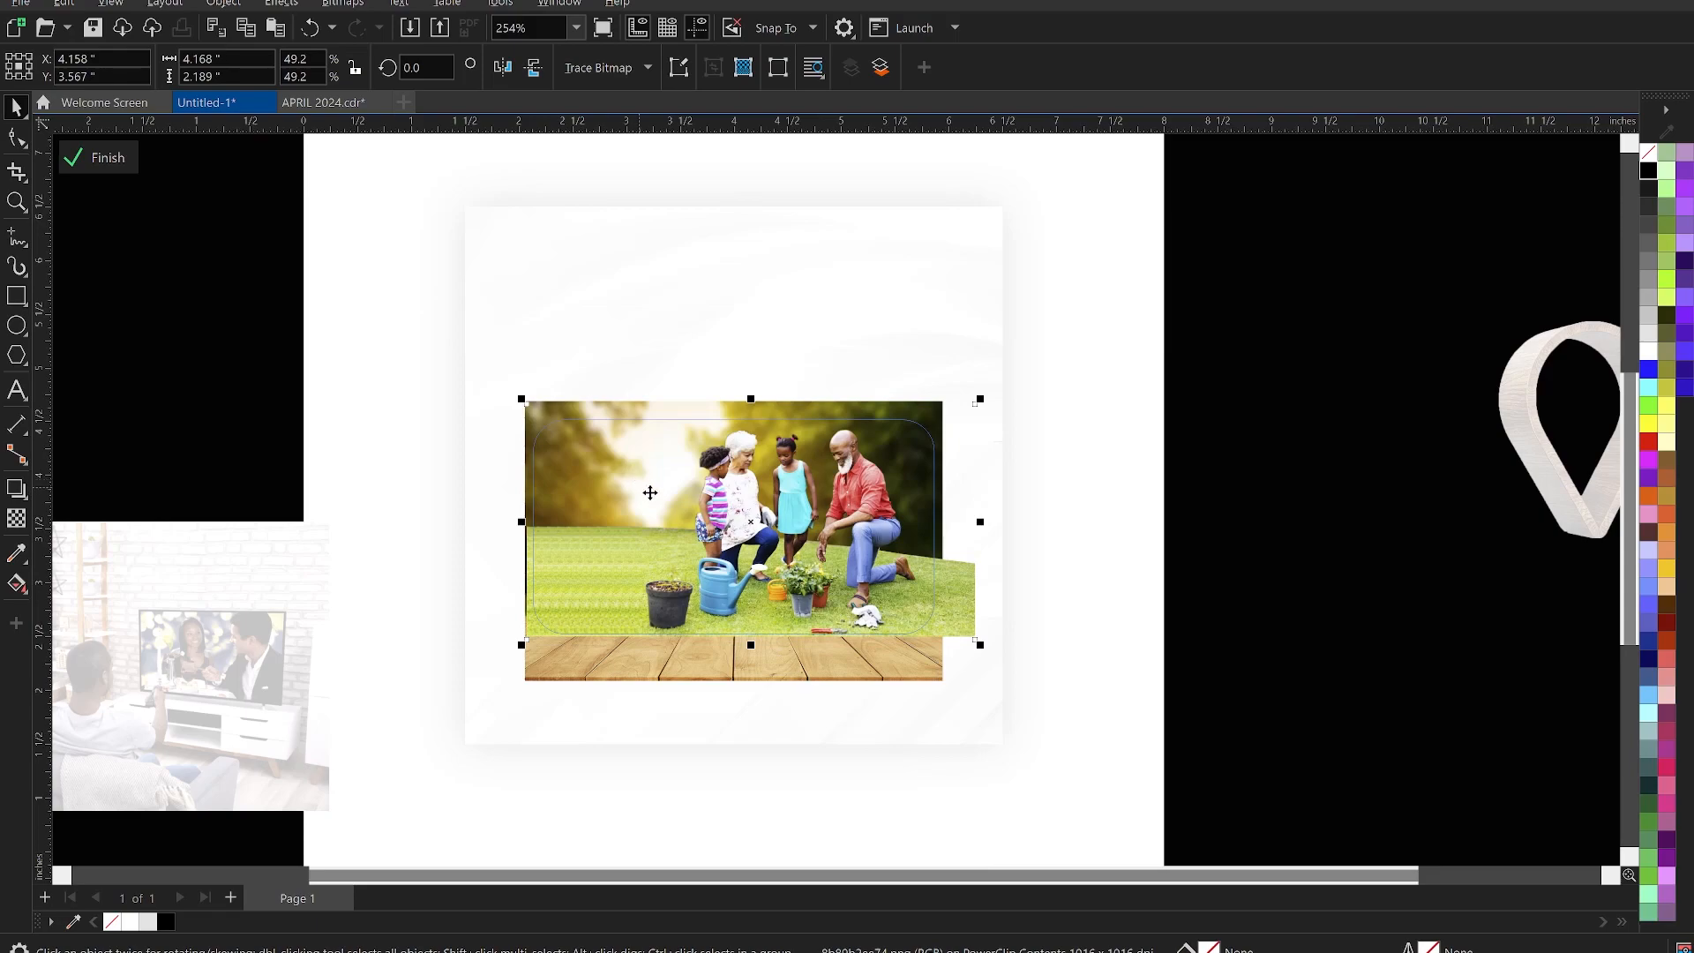
Try to soften the family image's edges with a small Feather effect in Gaussian mode
scroll(855, 579, "up", 3)
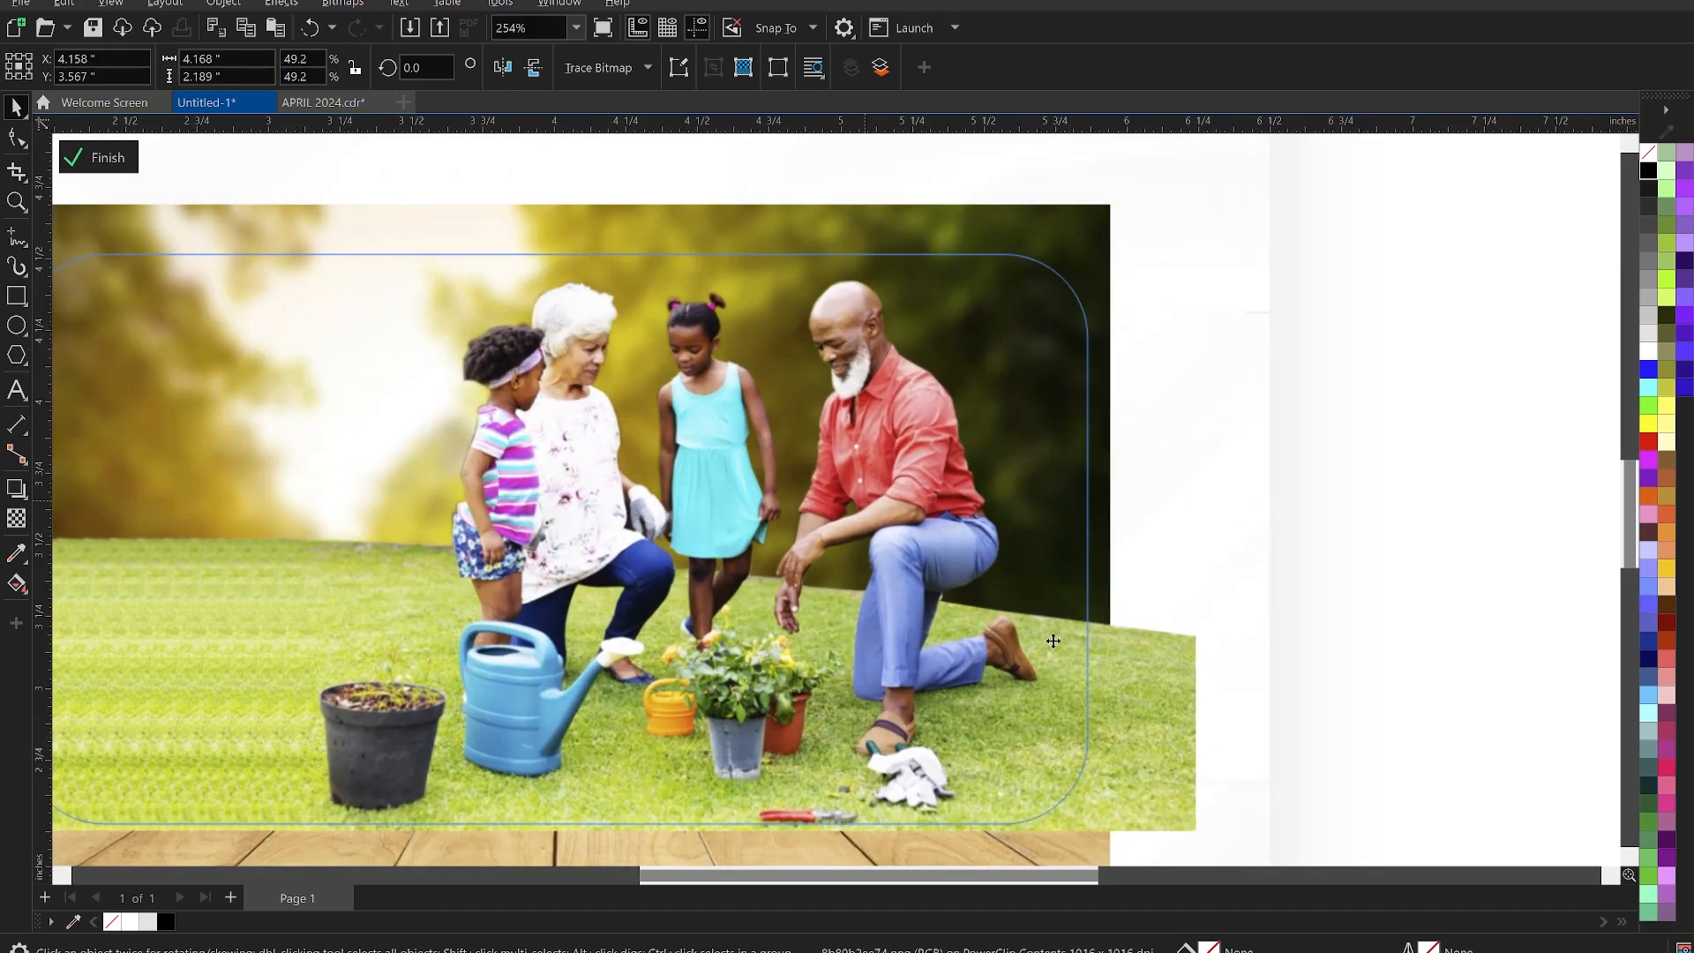
scroll(1156, 668, "up", 1)
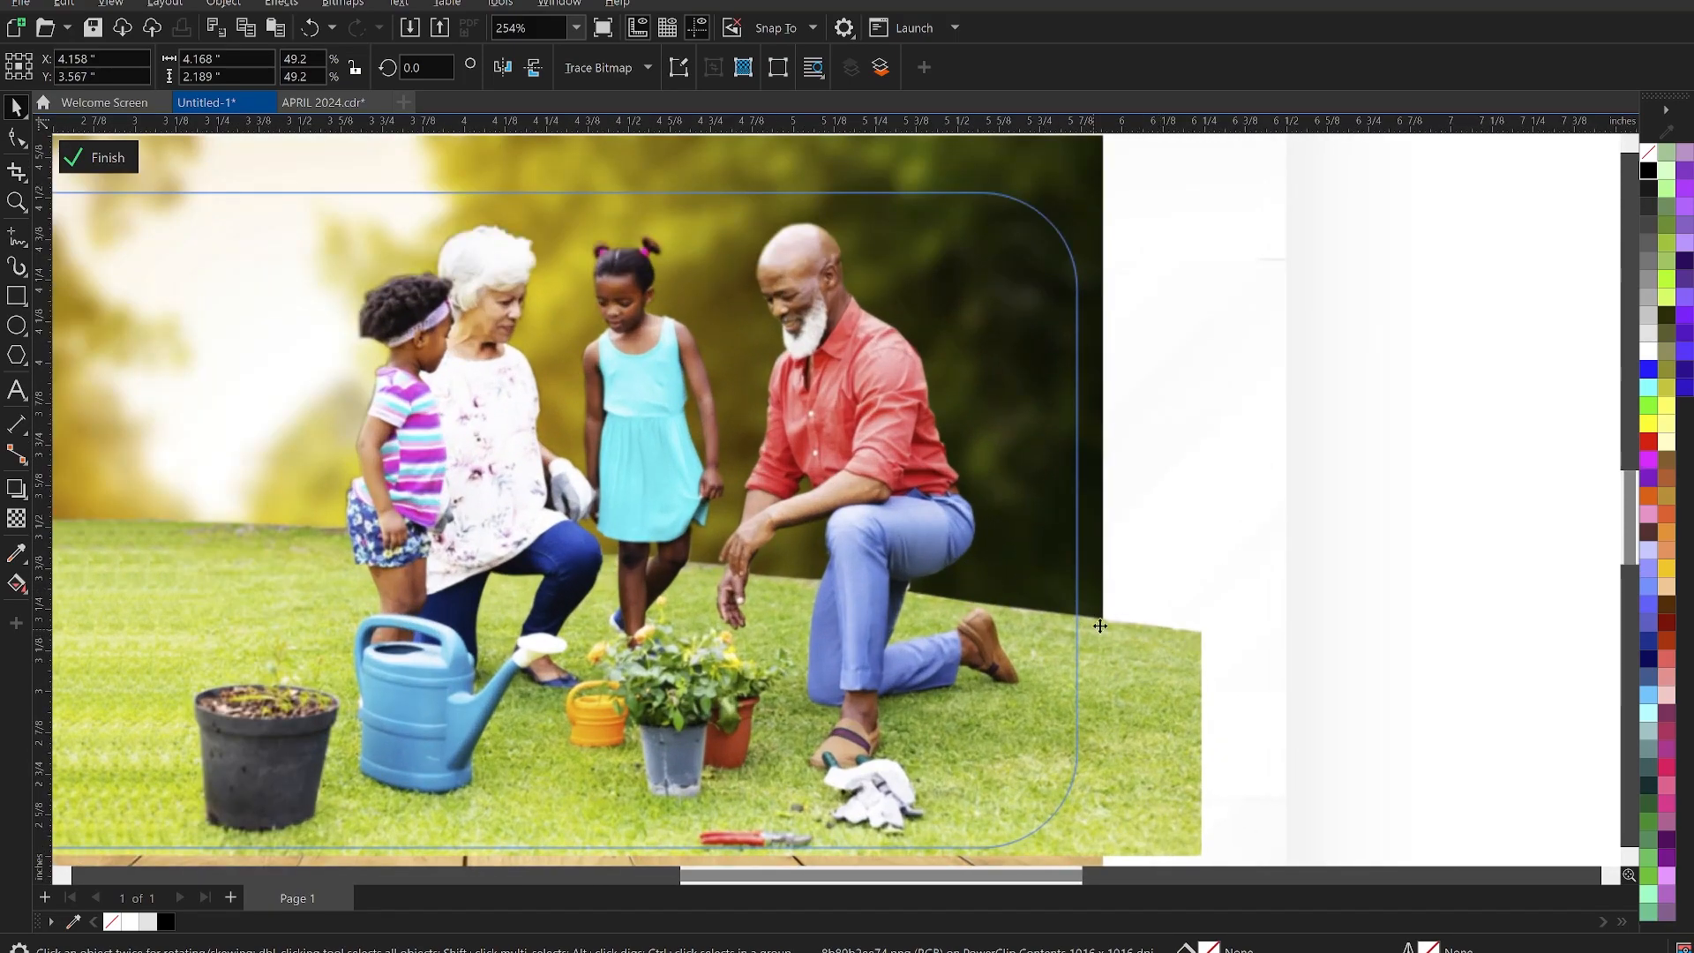
scroll(1165, 636, "down", 2)
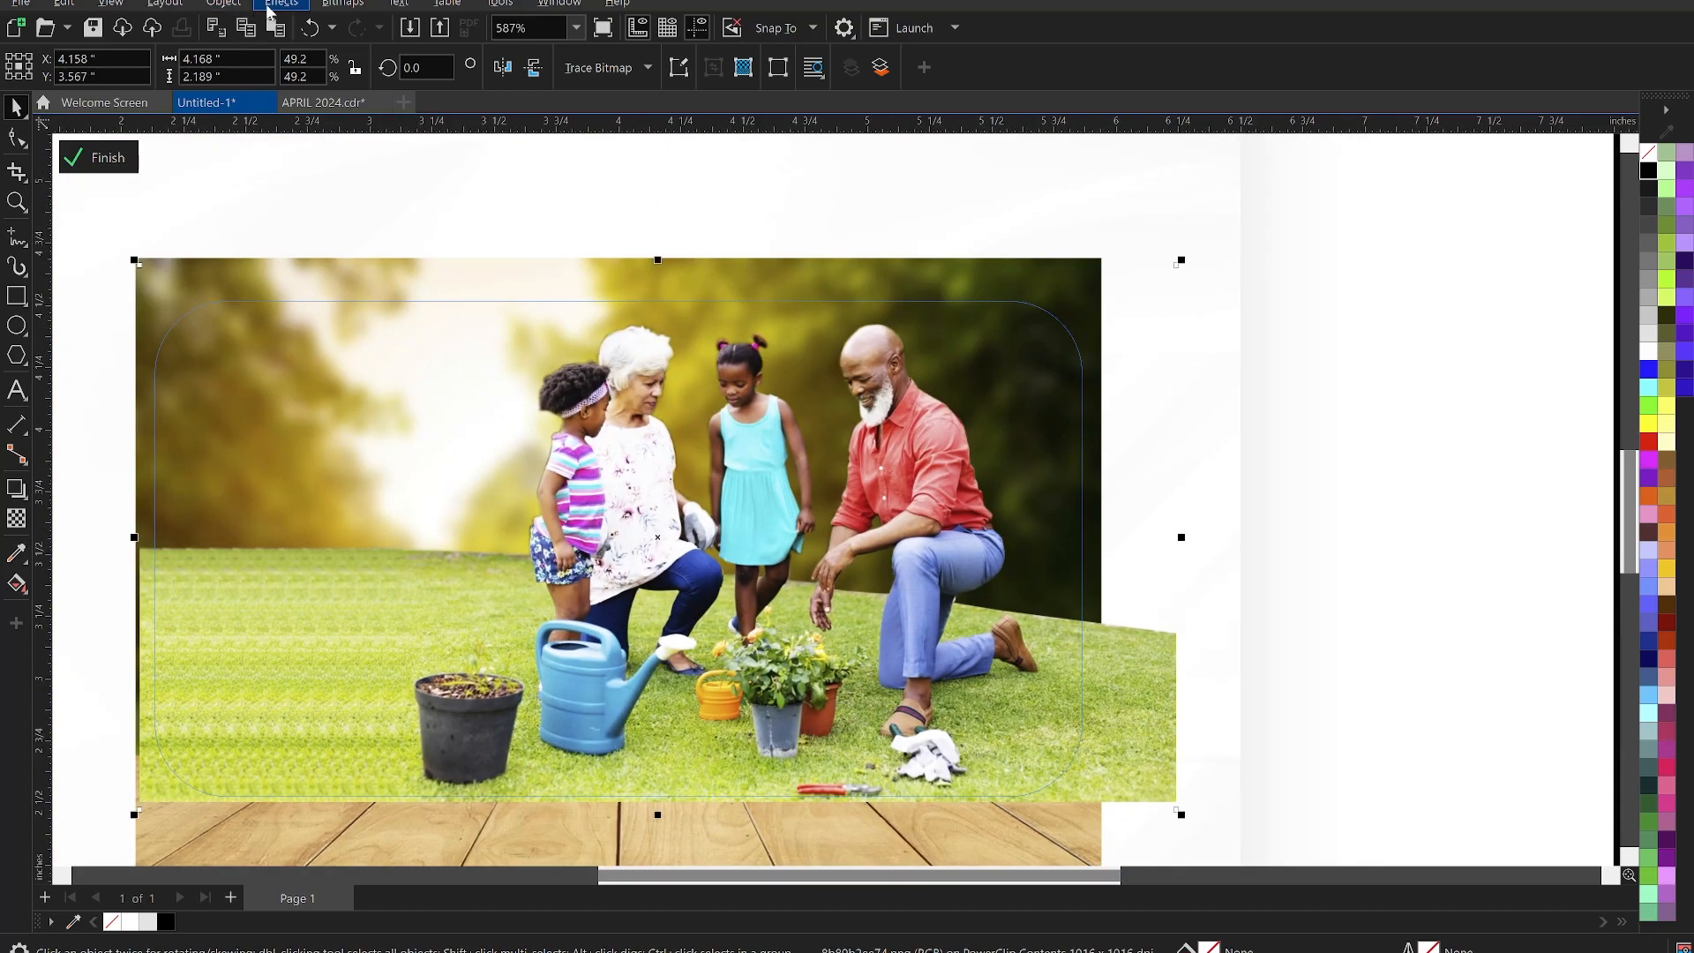
left_click(276, 6)
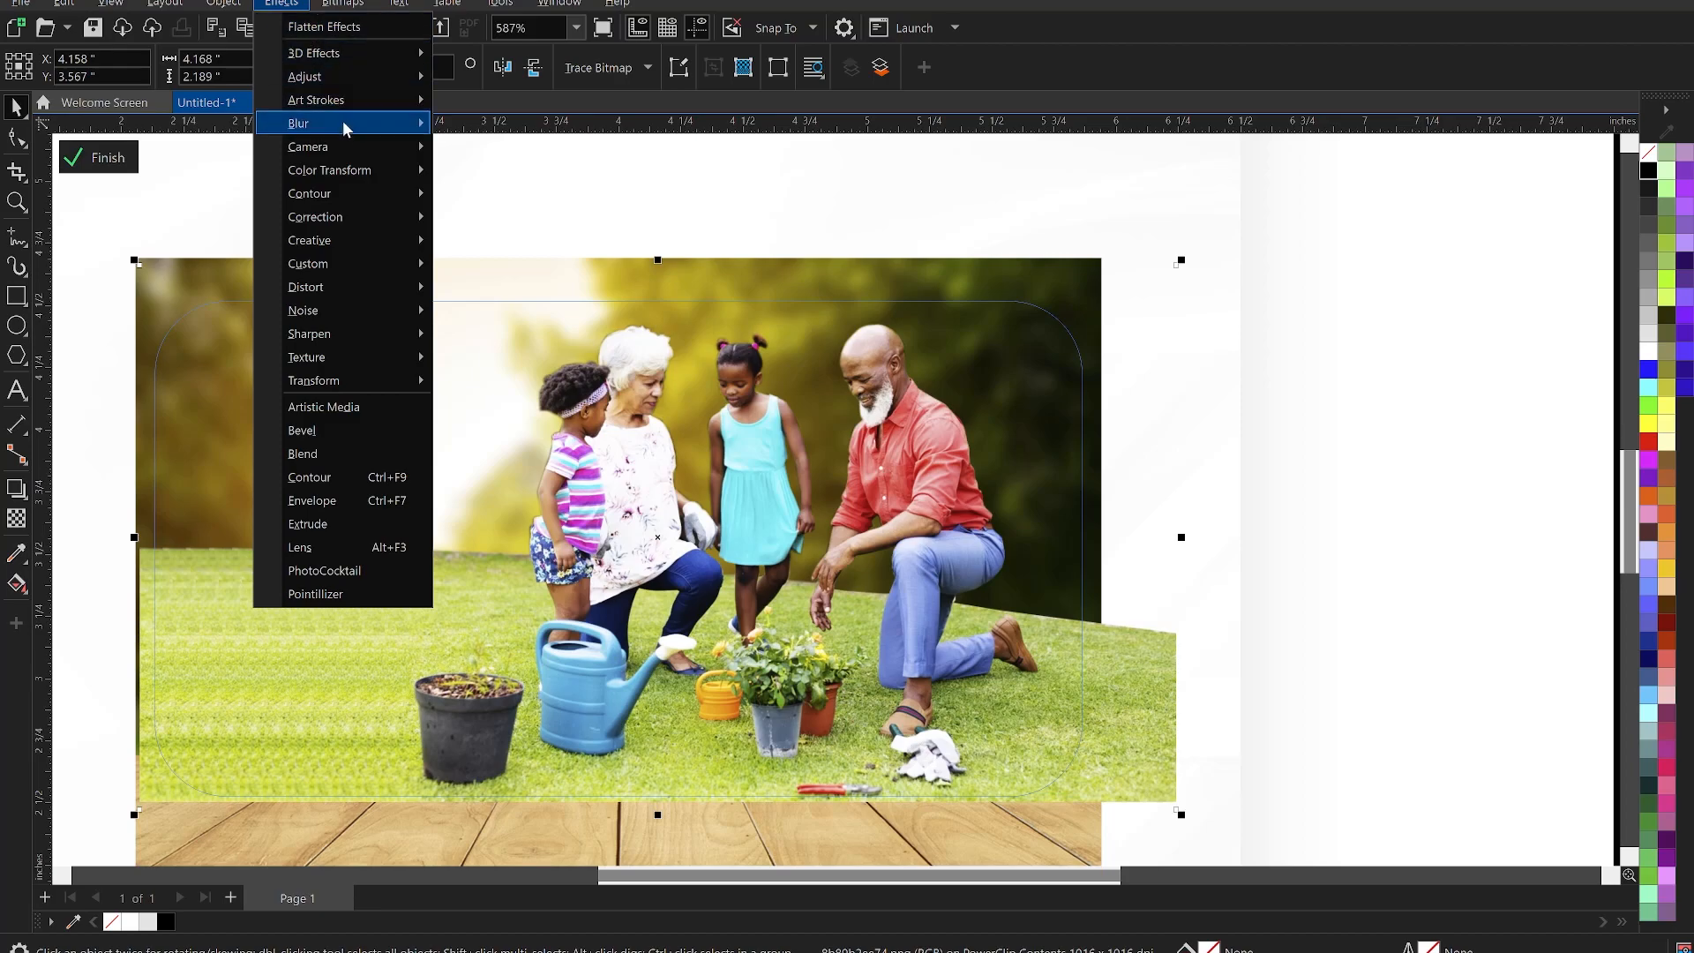
mouse_move(344, 126)
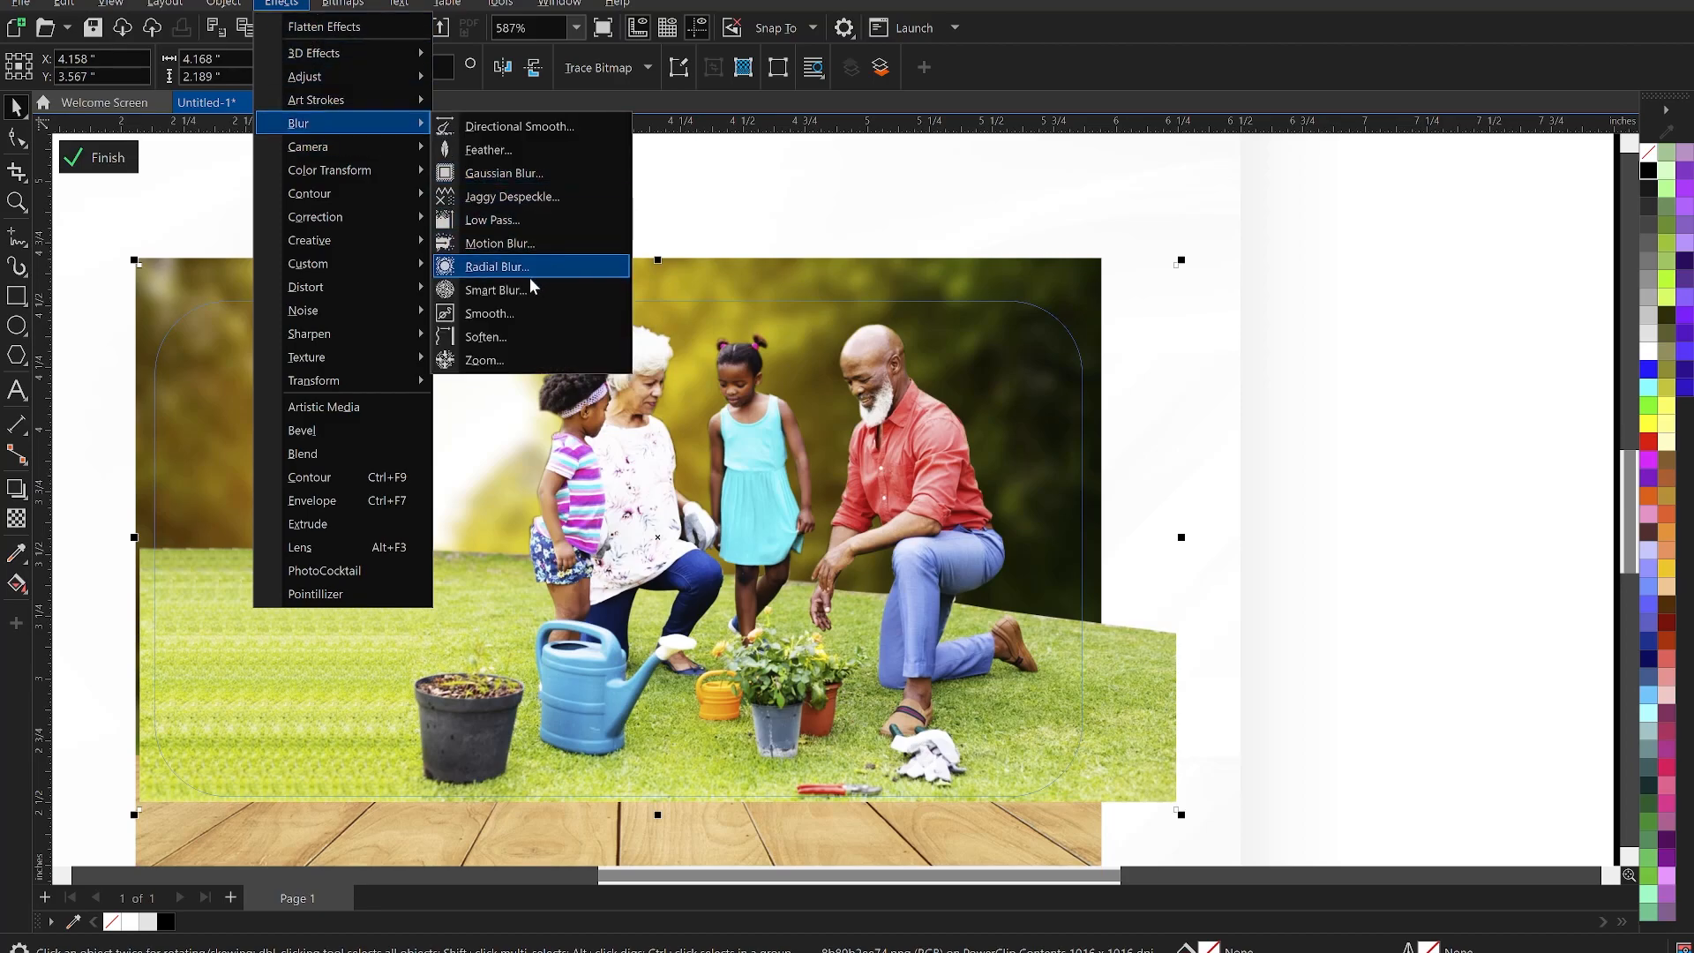
left_click(516, 151)
left_click_drag(843, 362, 1207, 326)
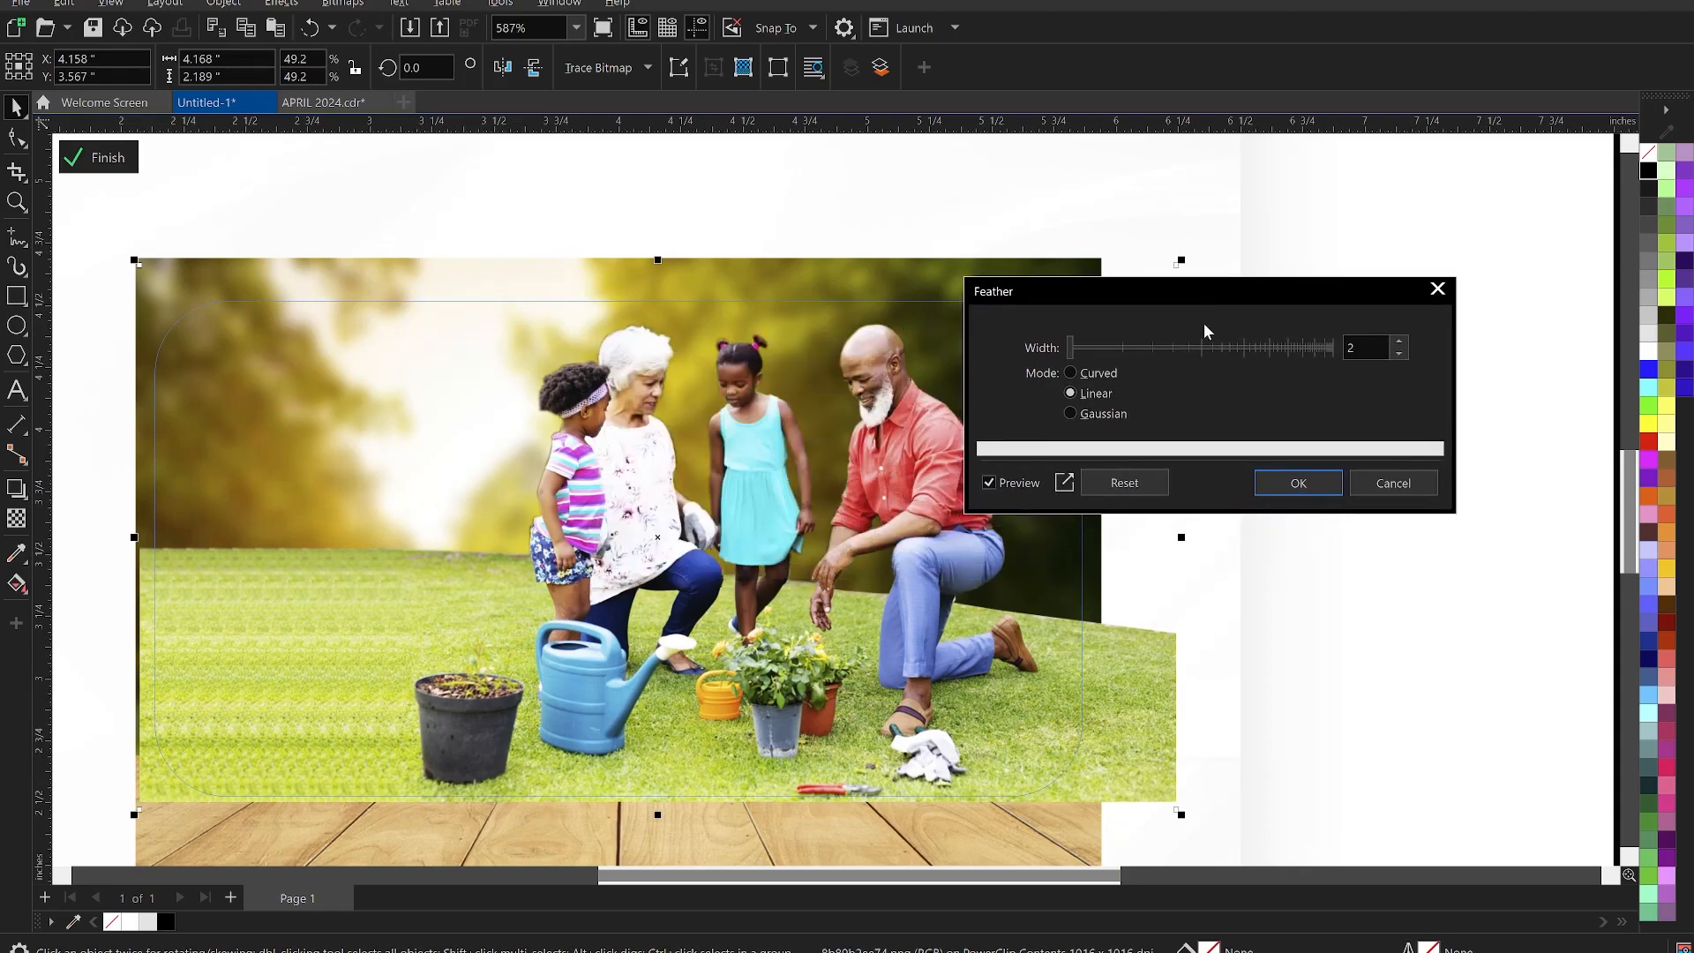
left_click(1084, 346)
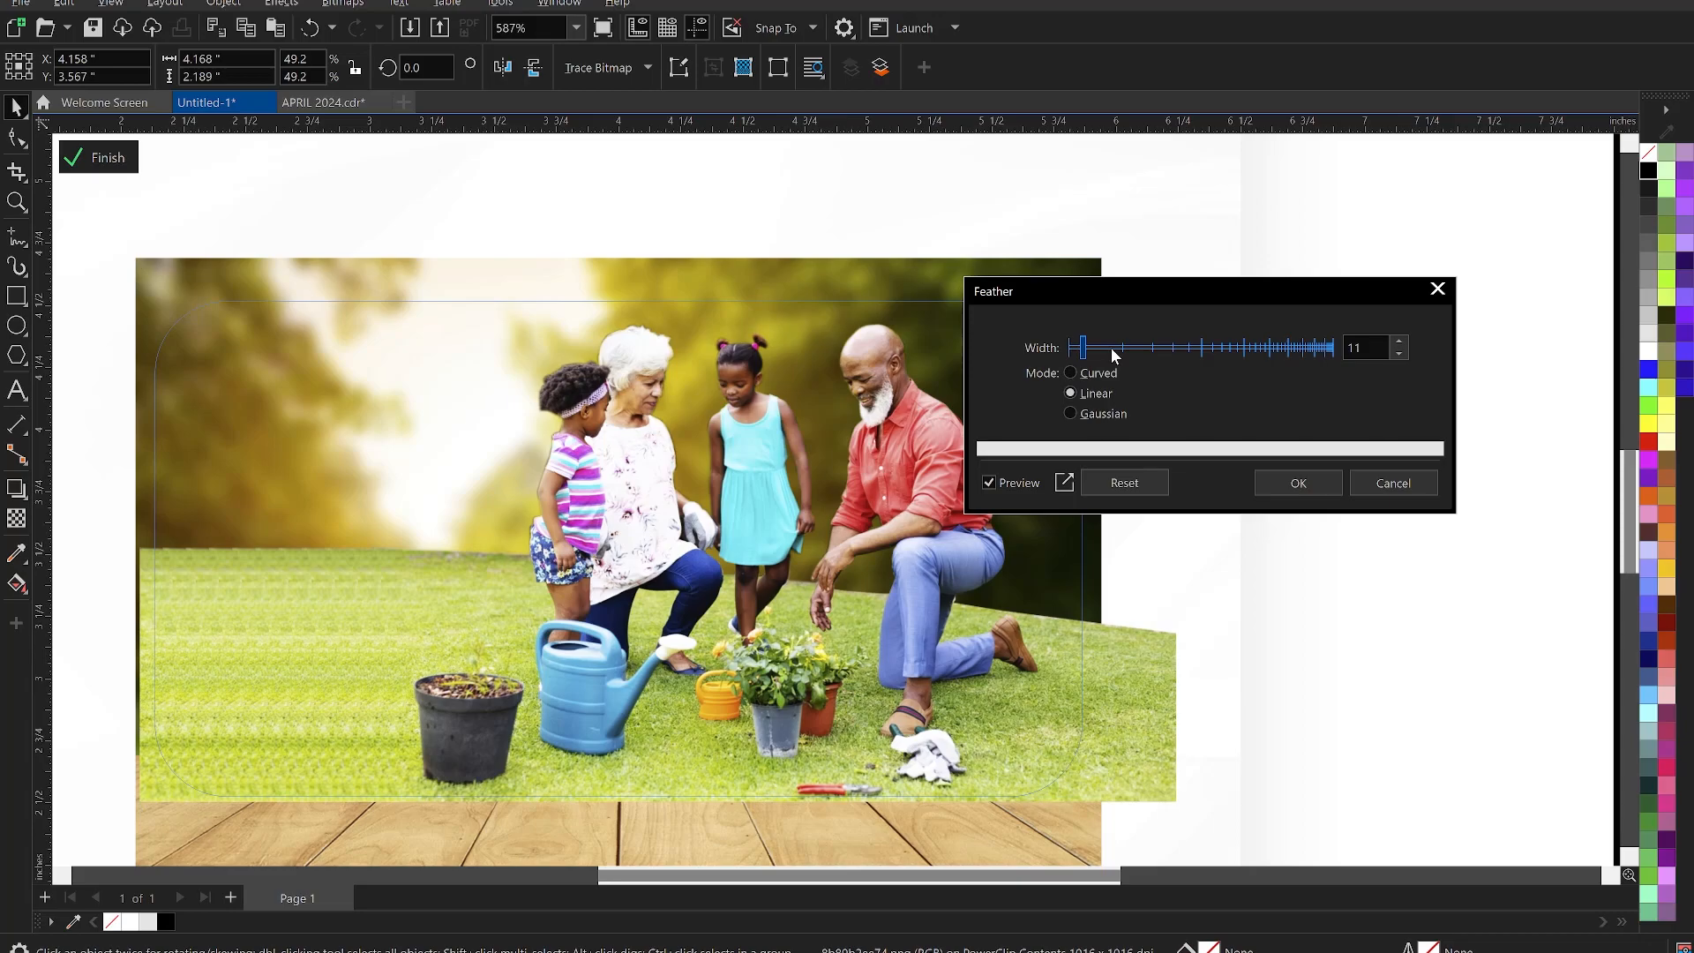
left_click(1109, 347)
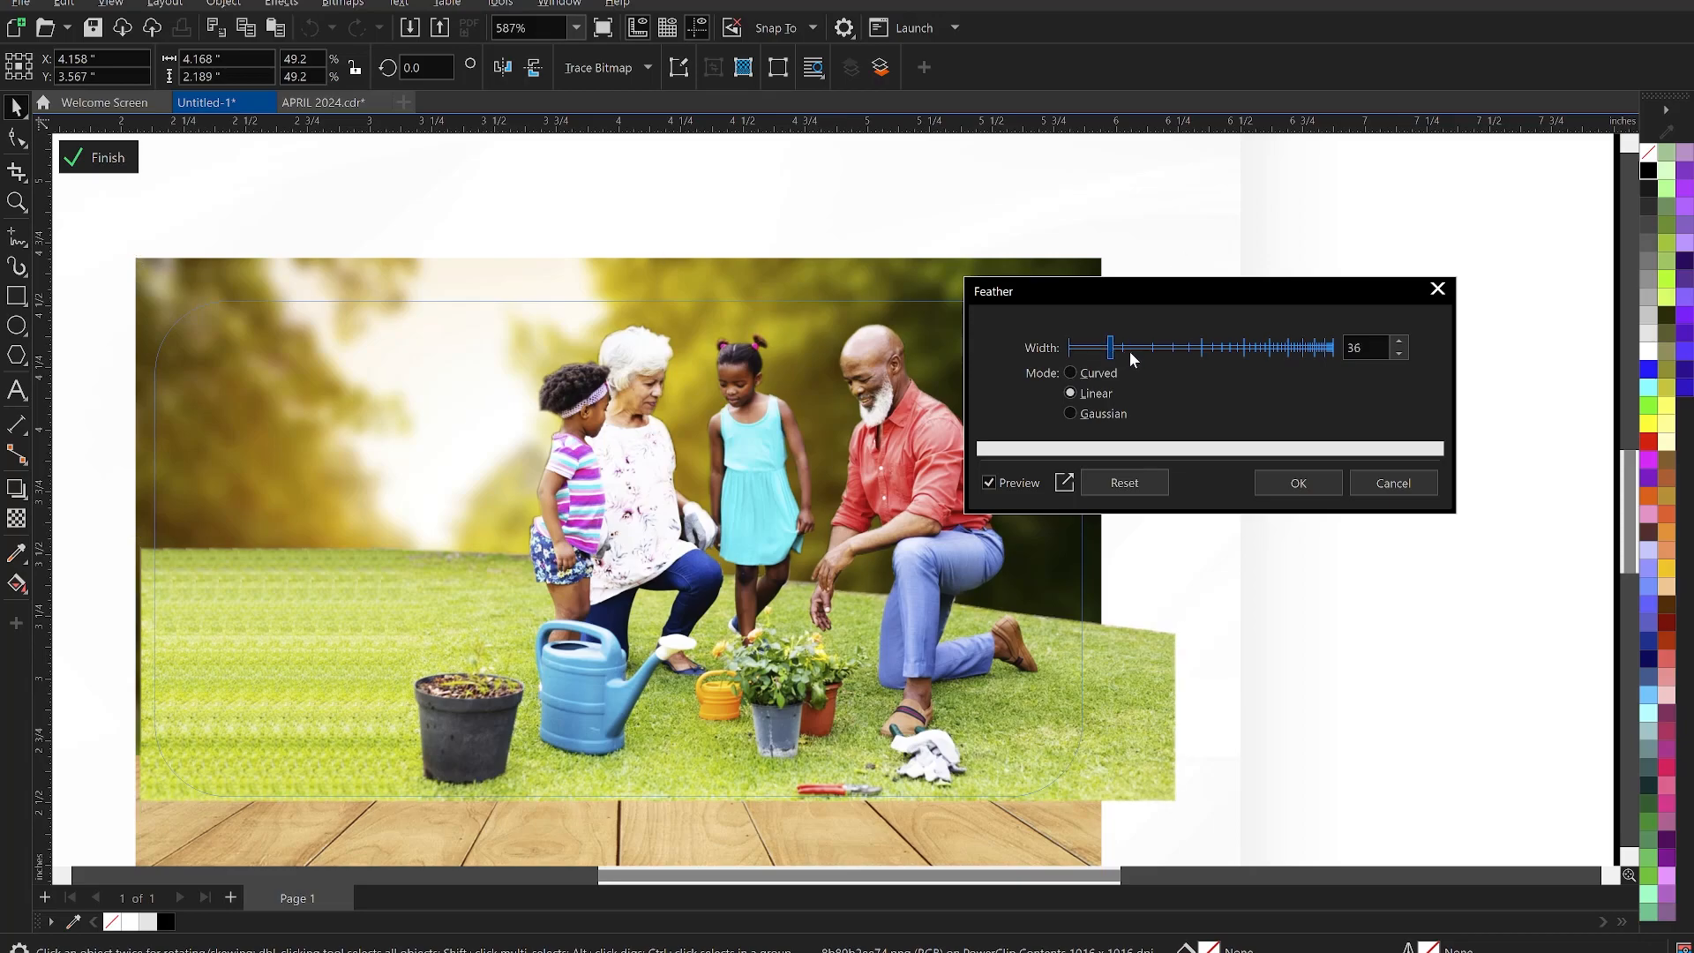
left_click(1138, 347)
left_click(1172, 347)
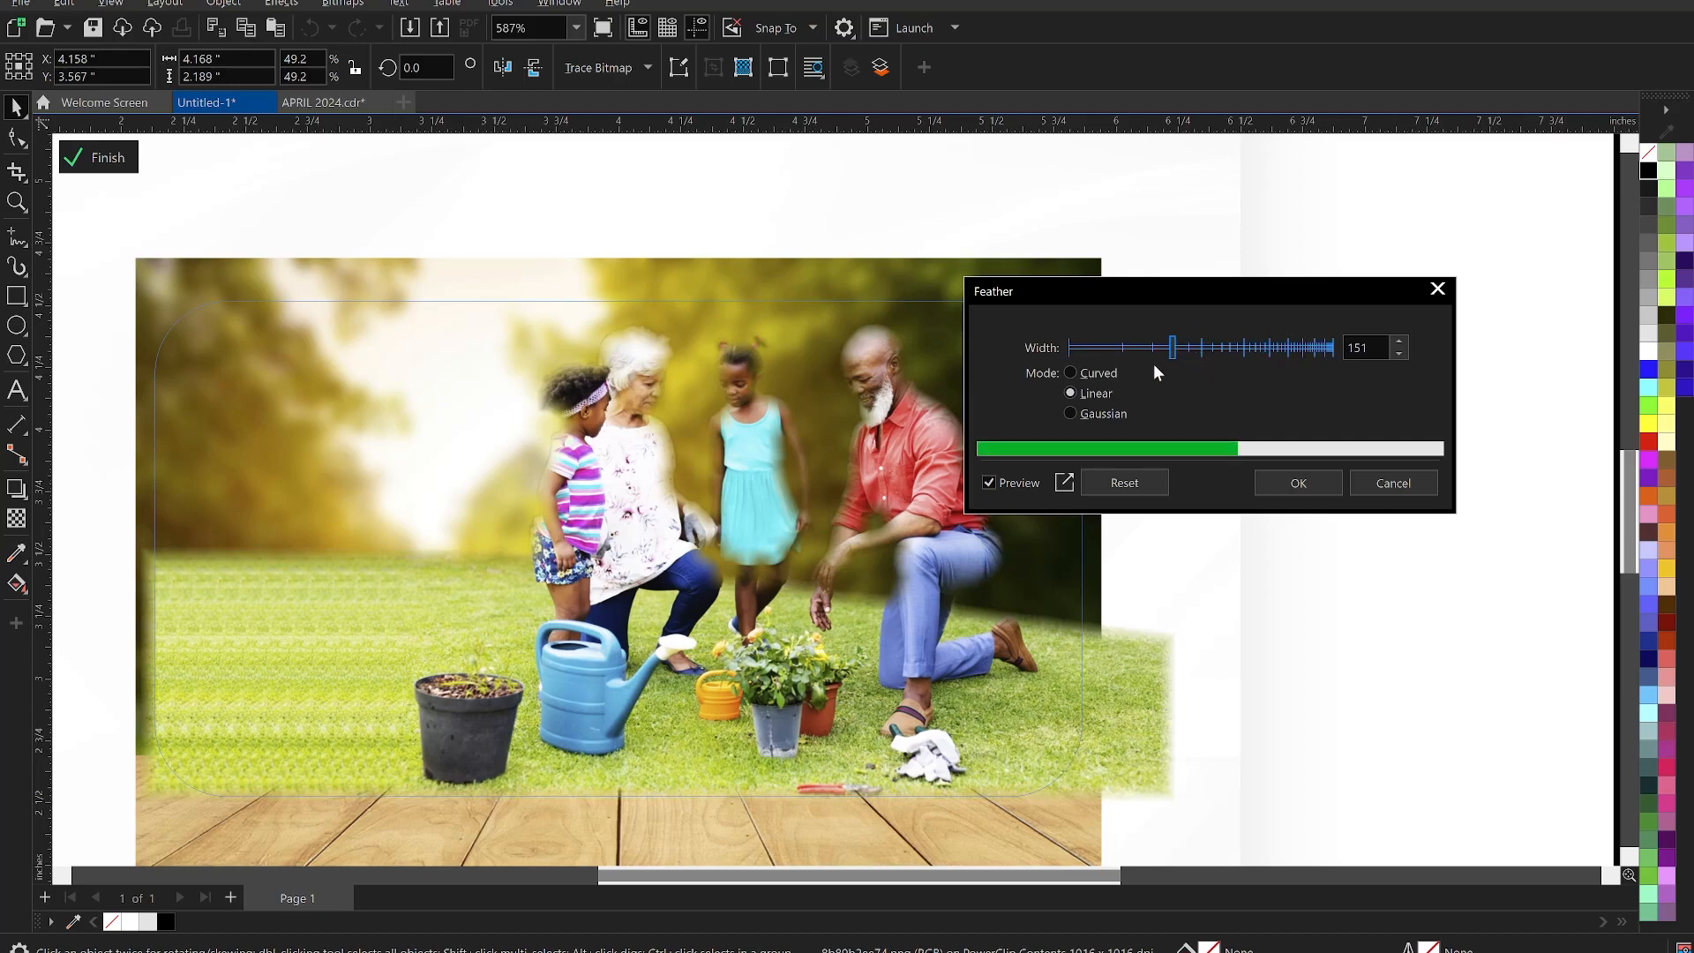
left_click(1096, 348)
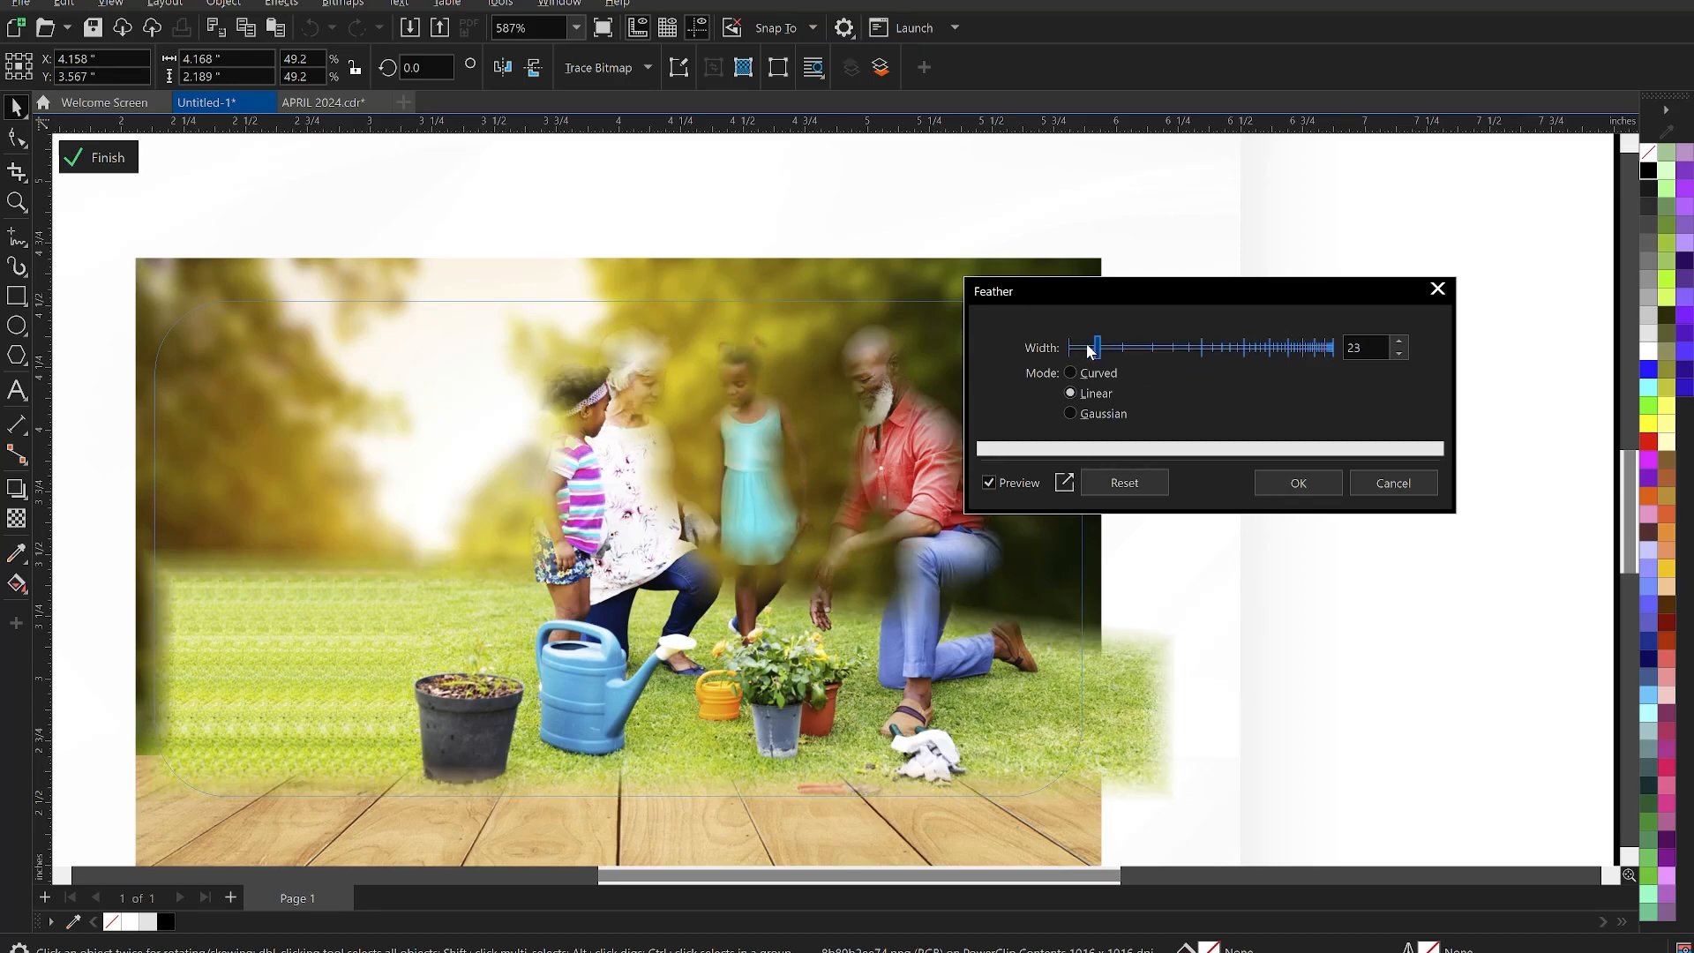
left_click(1074, 348)
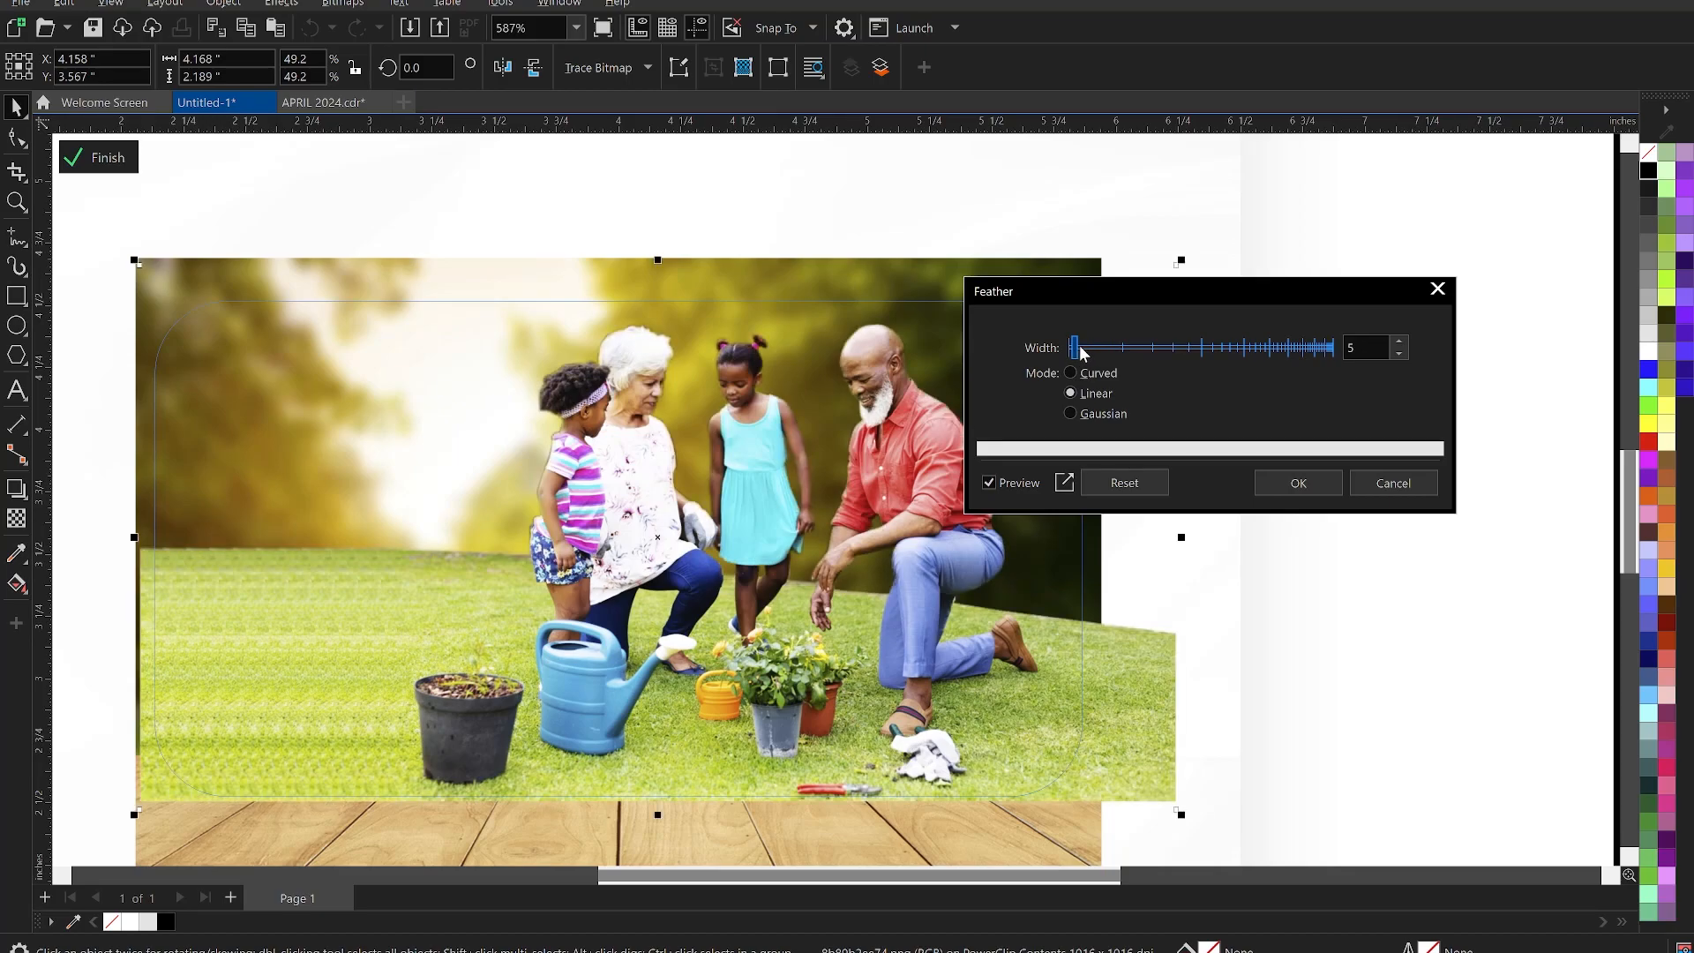
left_click(1079, 349)
left_click(1072, 412)
left_click(1296, 480)
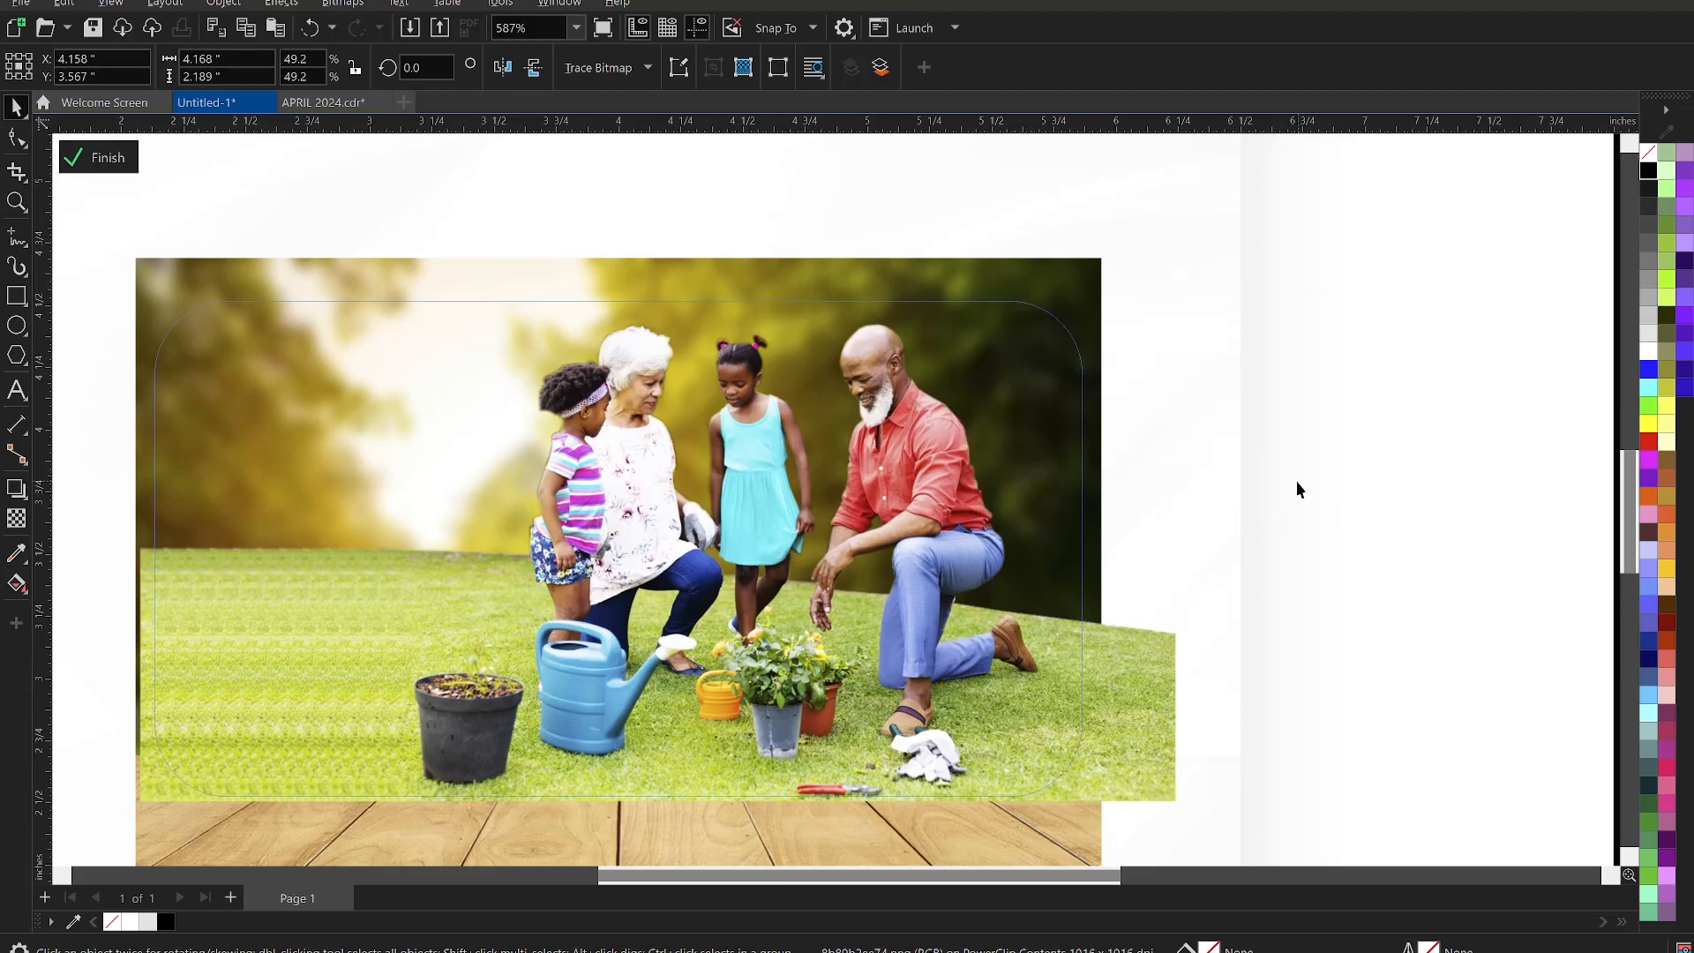
Convert the family image inside the PowerClip to a 500 dpi bitmap
scroll(1410, 495, "down", 2)
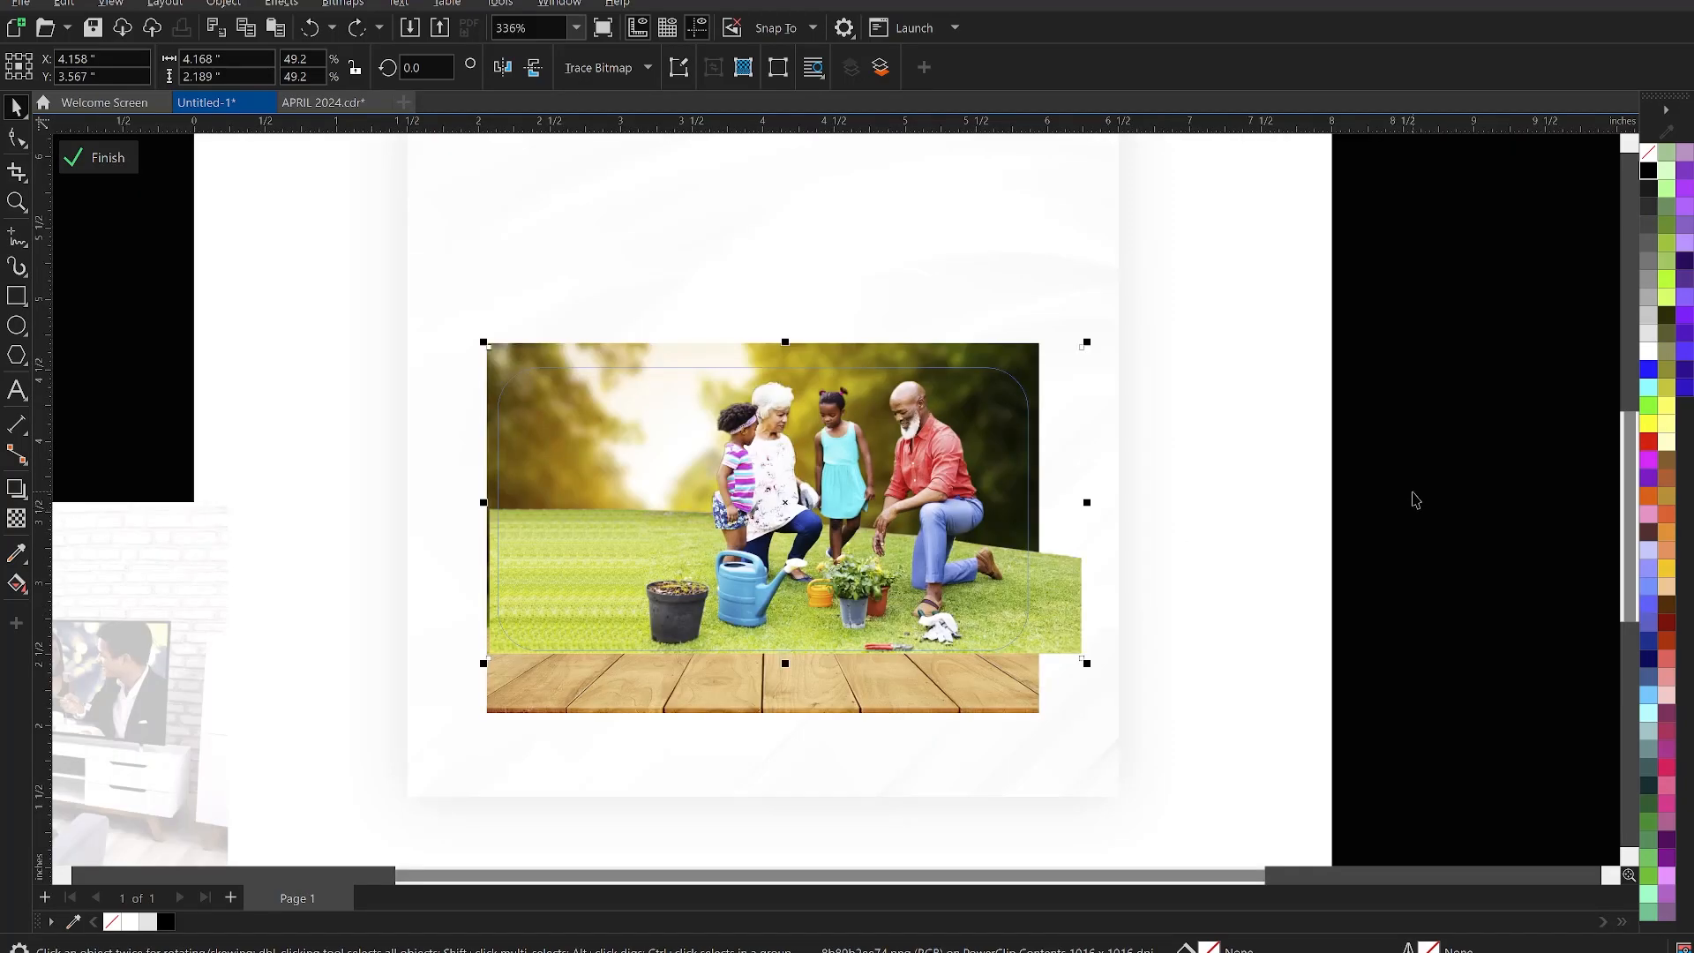
left_click(912, 522)
left_click(342, 3)
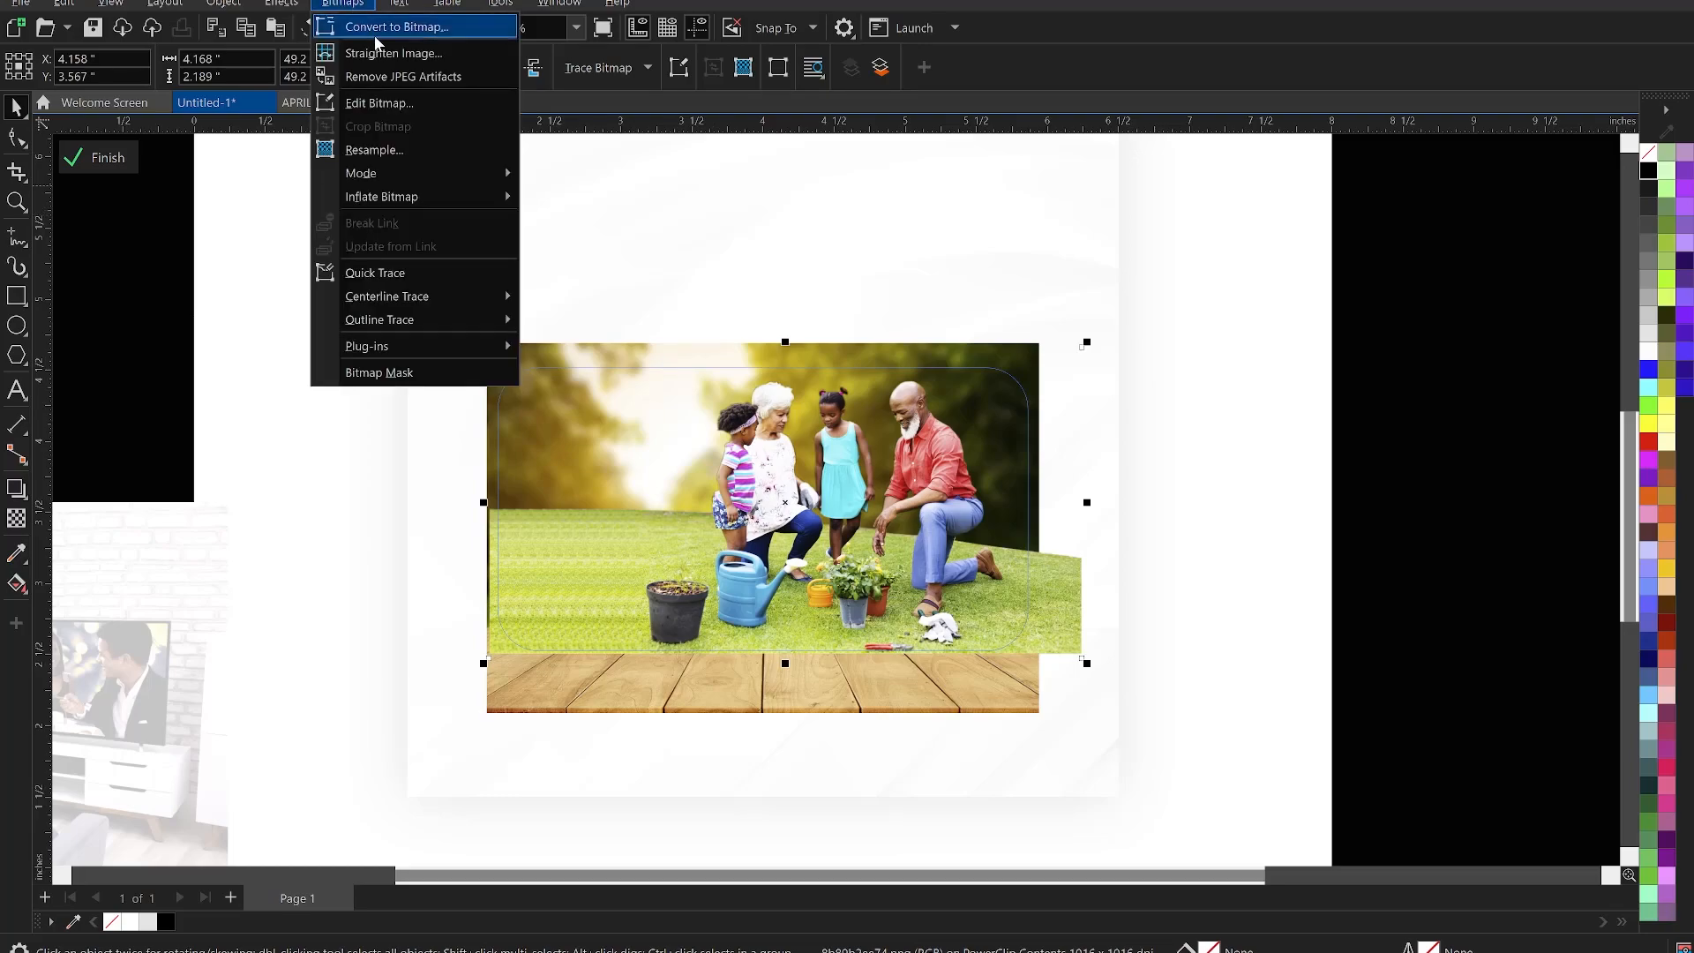
left_click(375, 25)
left_click(874, 593)
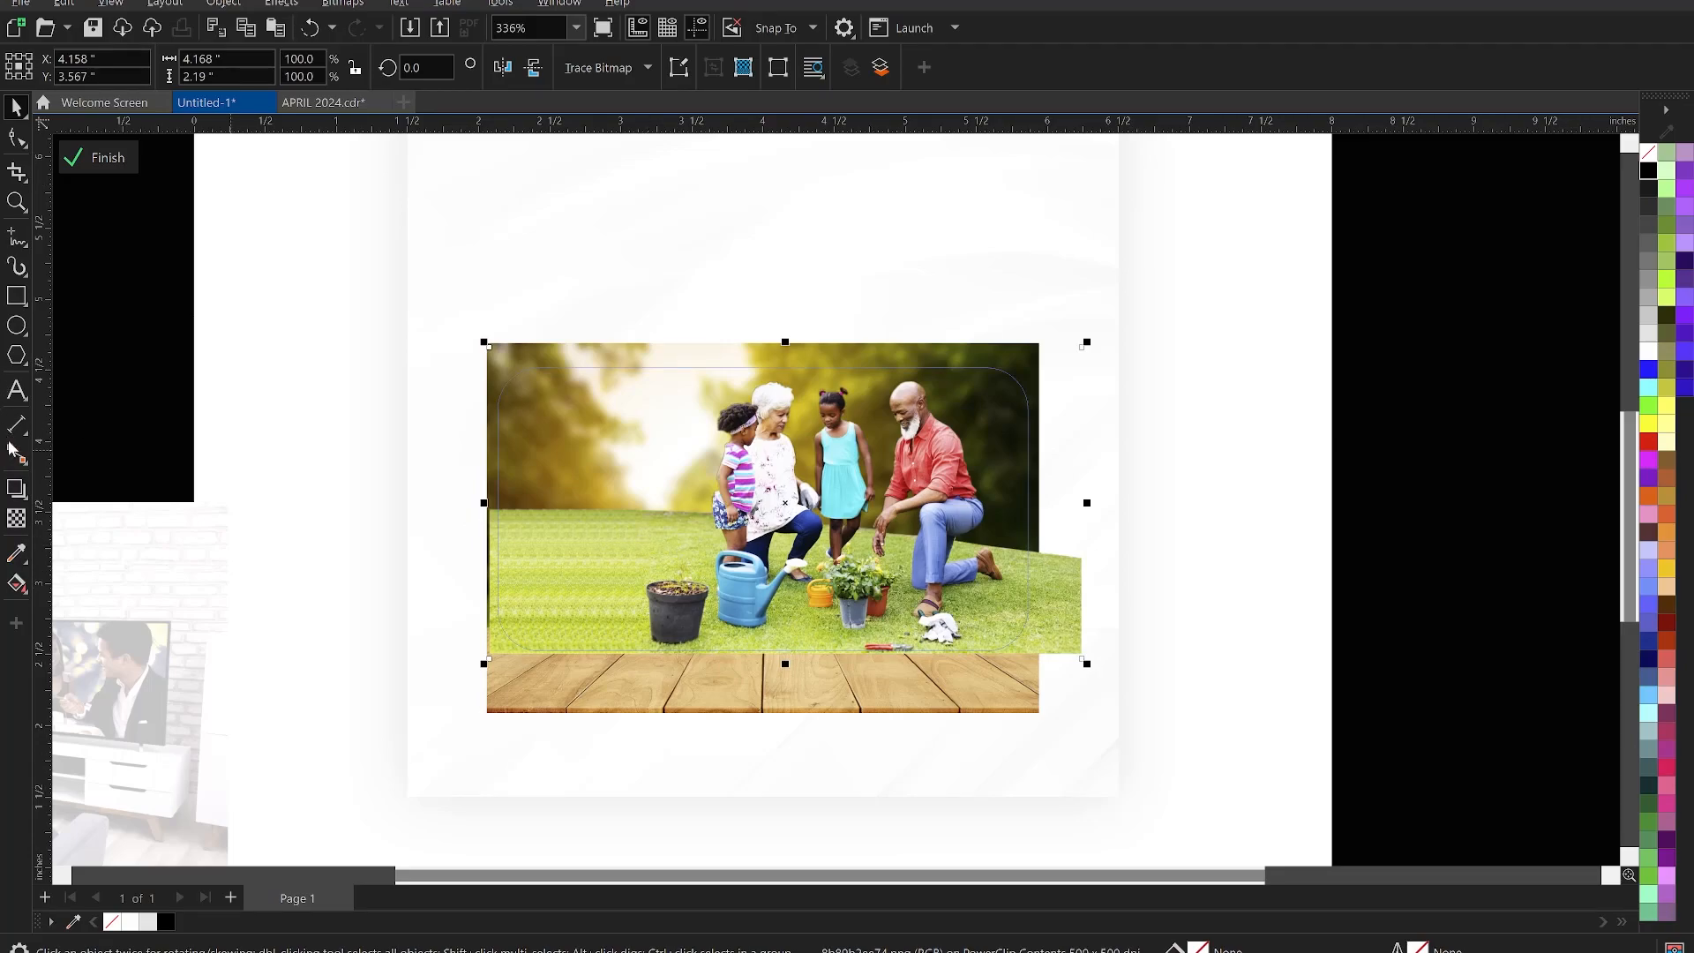
Add a black Multiply drop shadow to the family image from its left edge, with opacity 50 and feather 15
left_click(17, 488)
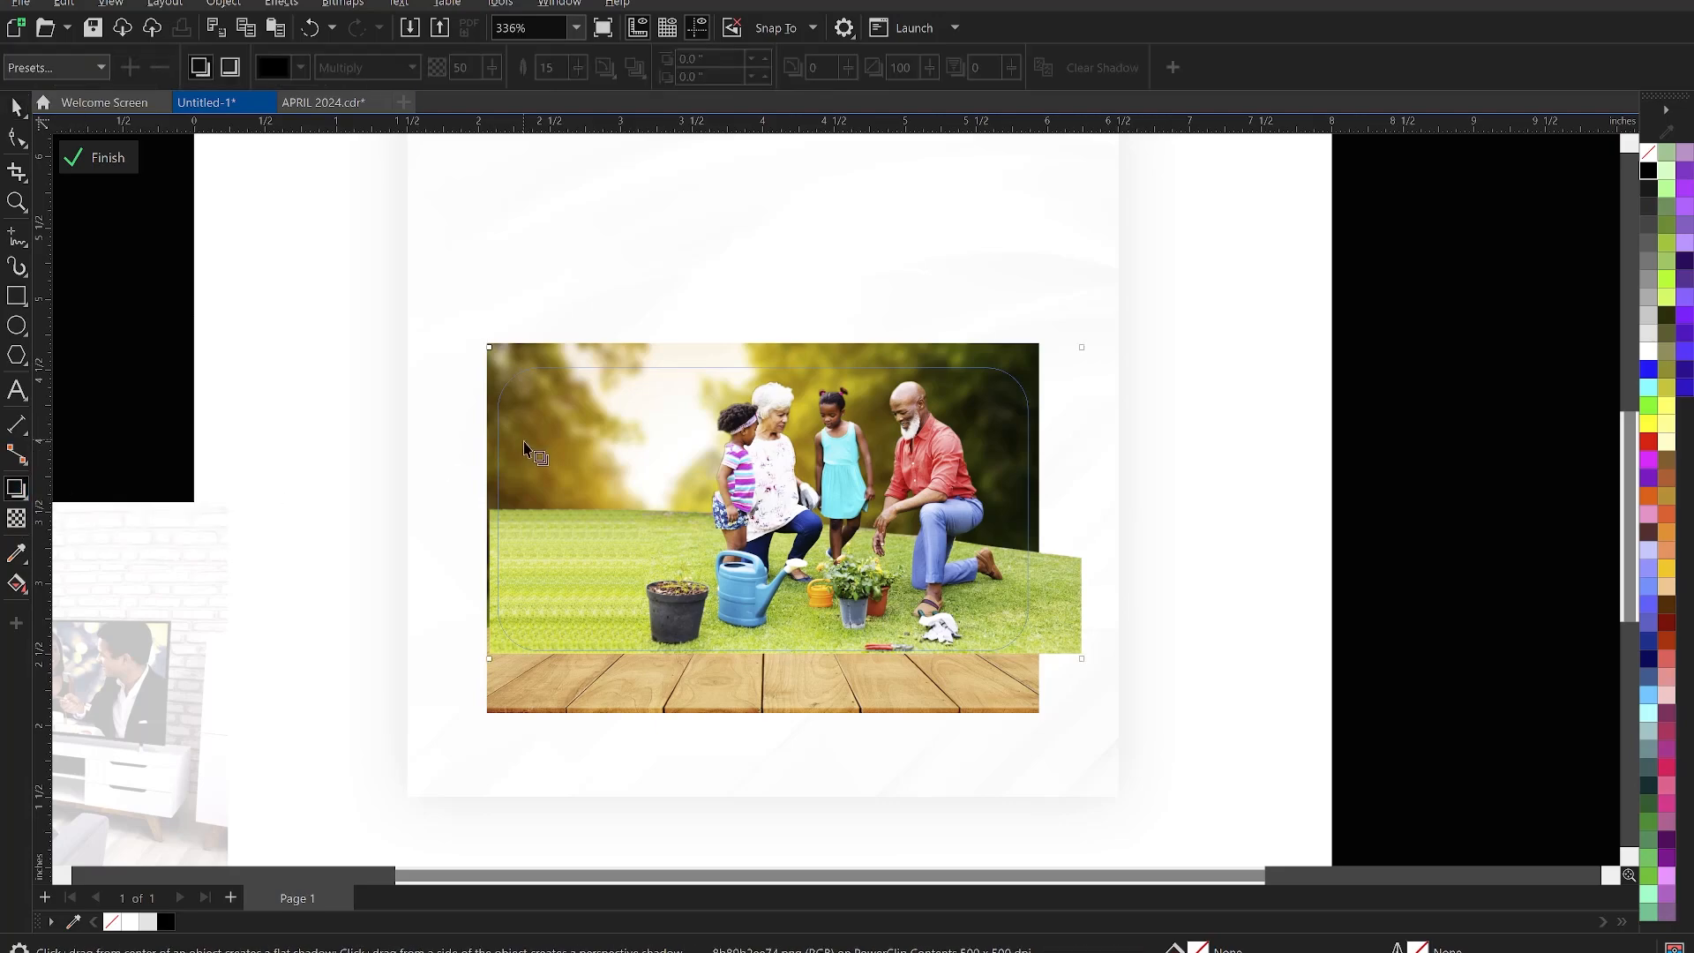
left_click_drag(489, 535, 613, 539)
left_click_drag(766, 569, 1083, 503)
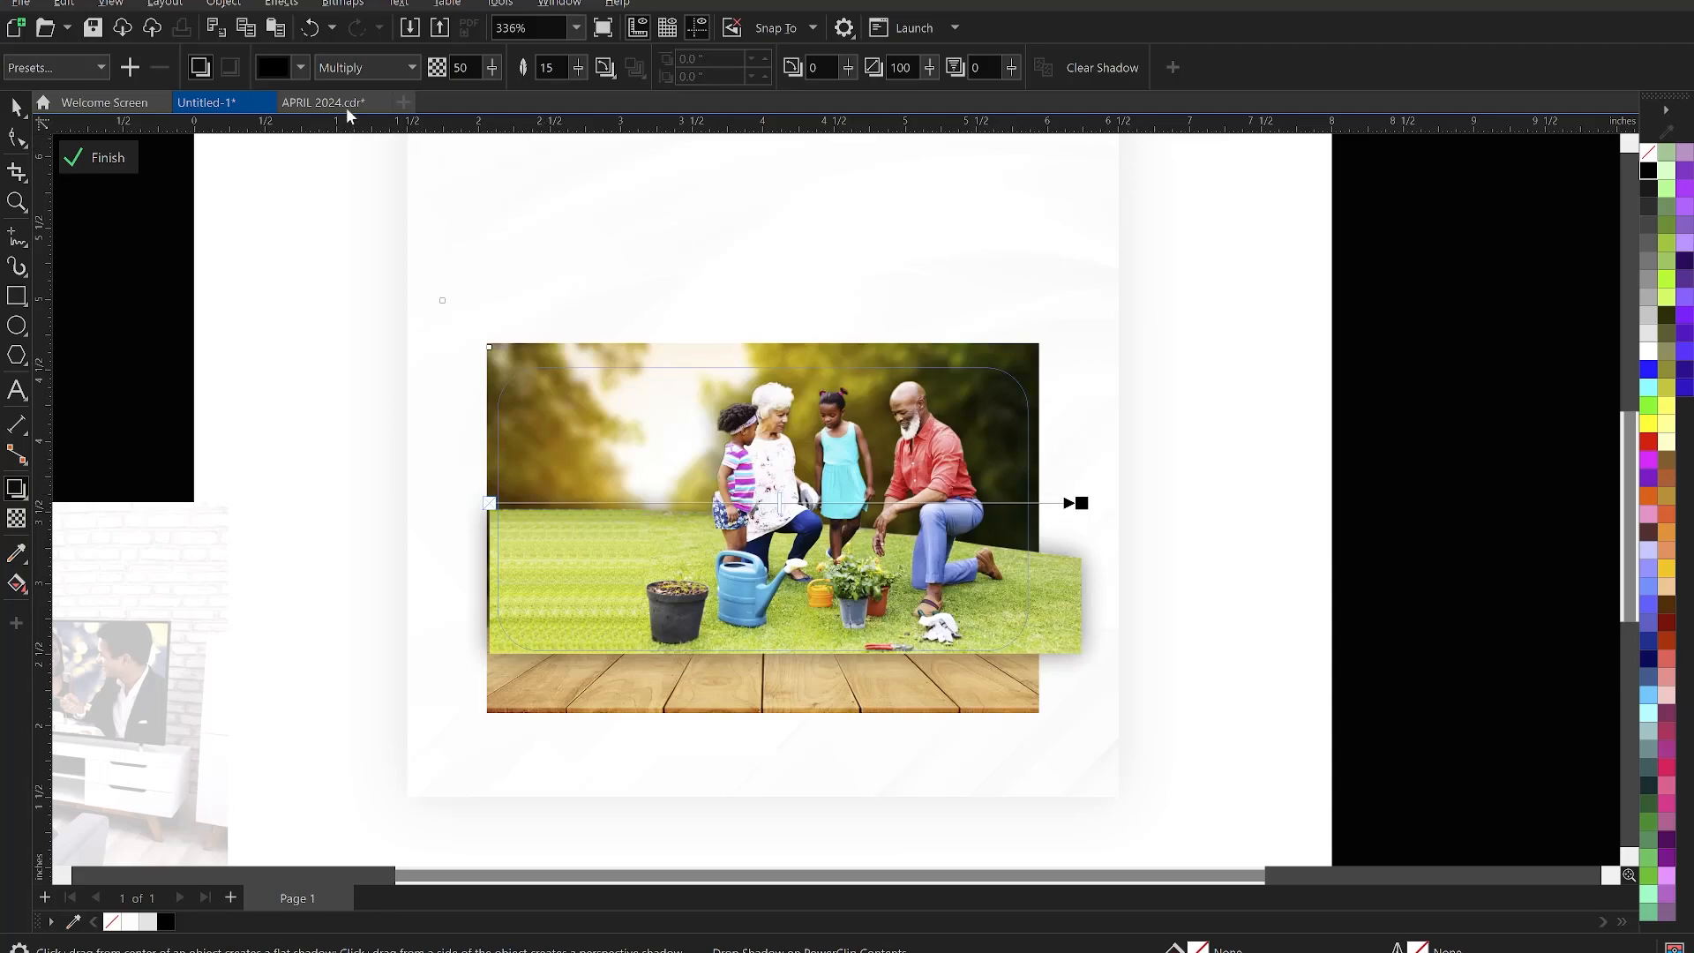
left_click(15, 107)
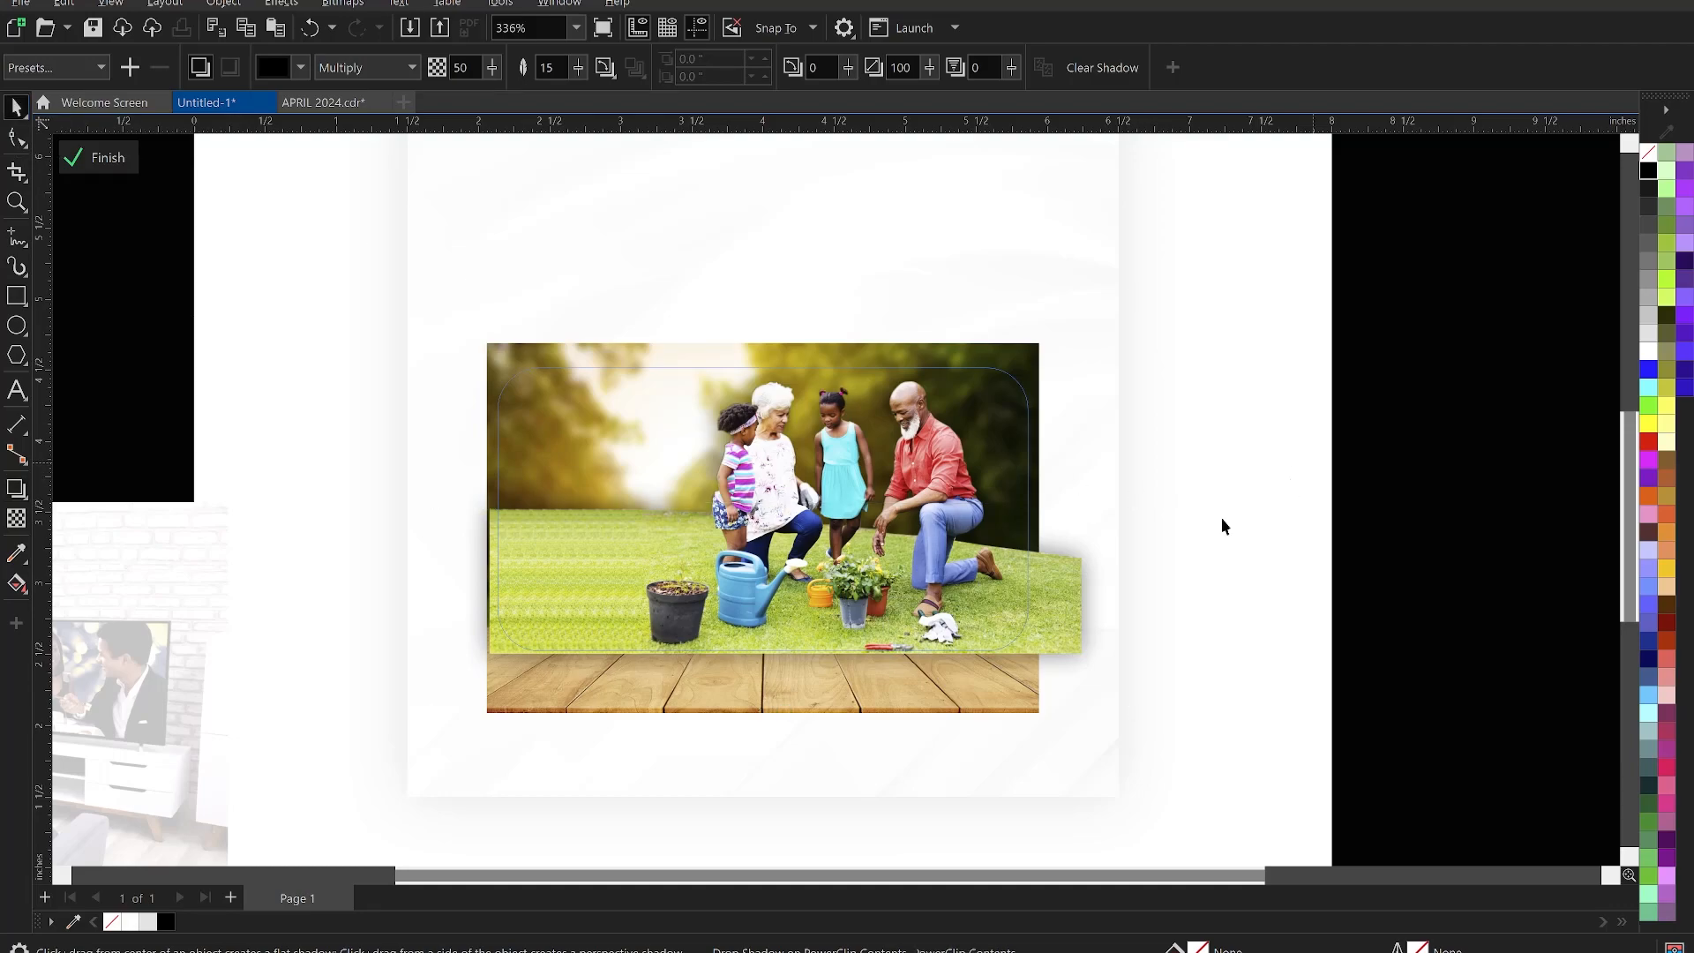
Break the drop shadow apart from the family image inside the PowerClip and select the separated shadow
left_click(1096, 550)
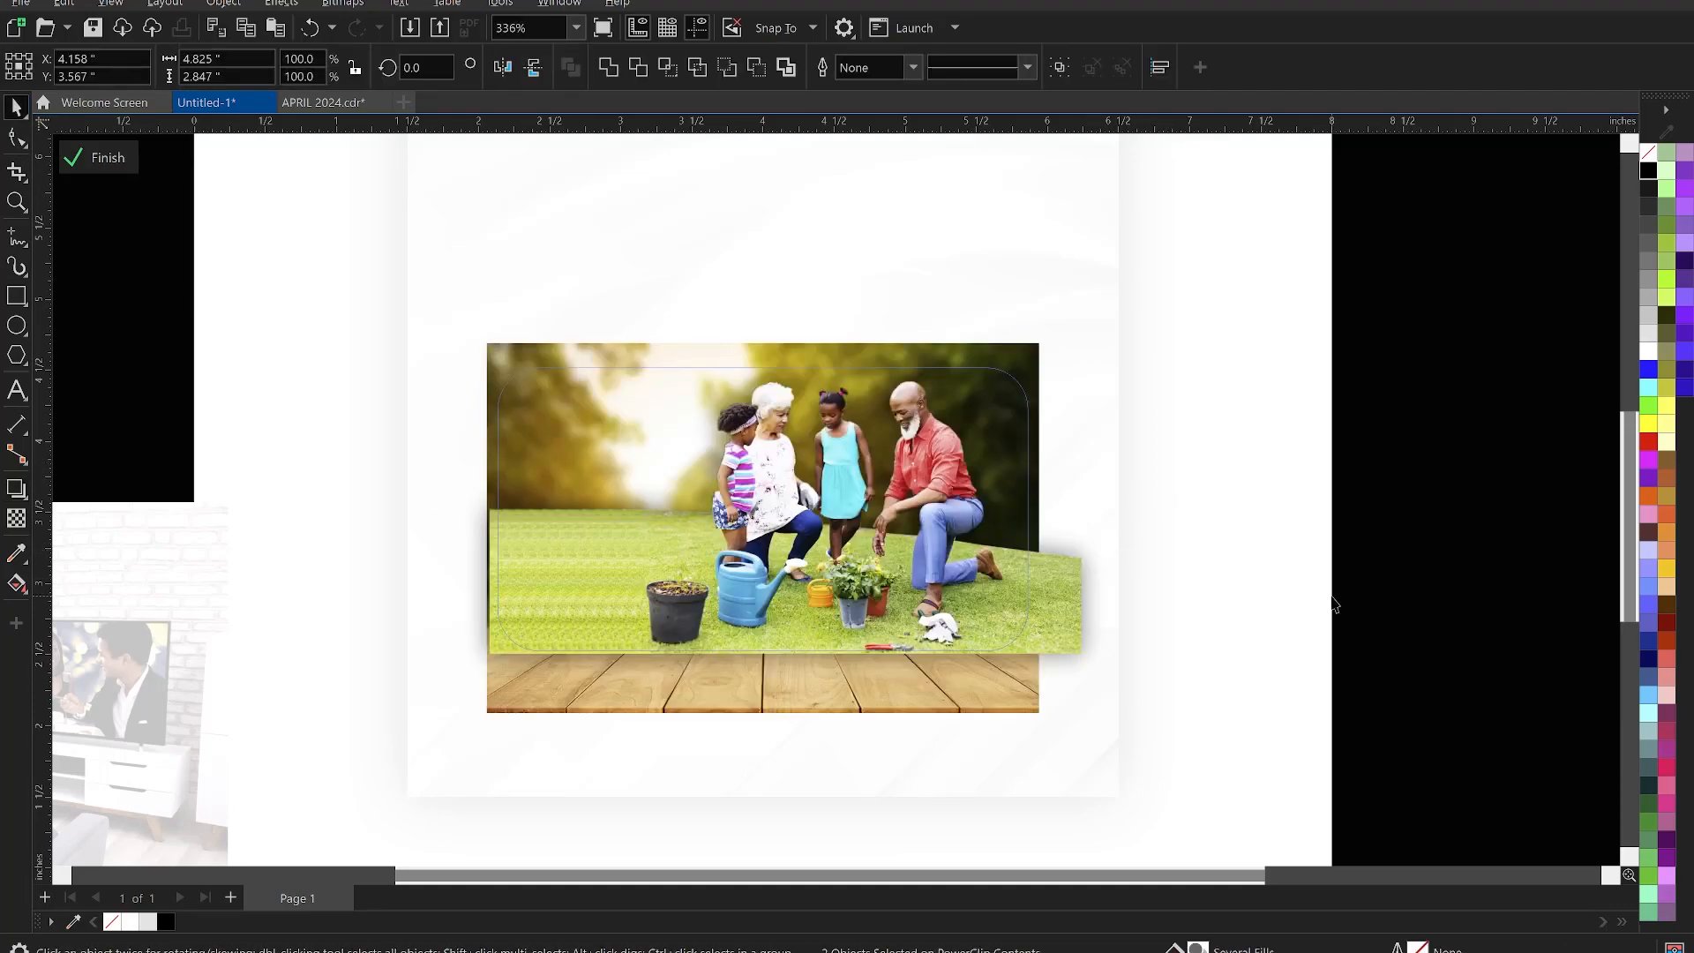
left_click(1119, 571)
left_click(1102, 558)
left_click_drag(1103, 560, 1261, 577)
key("ctrl+z")
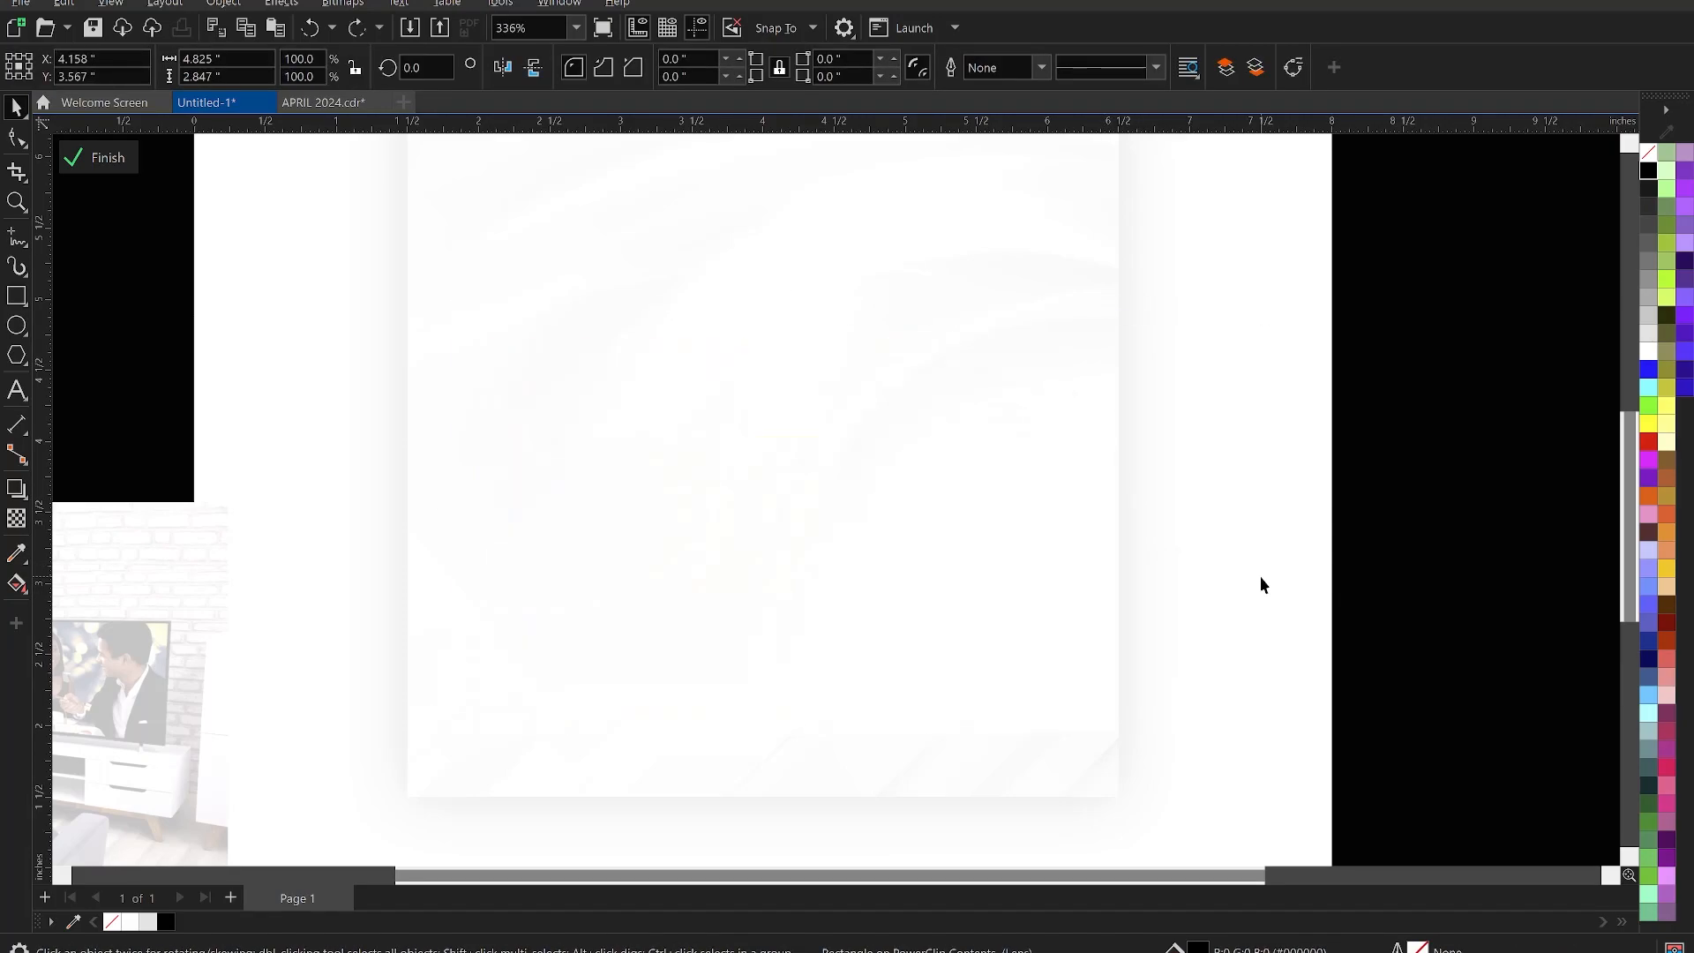
Convert the separated shadow to a 500 dpi bitmap and finish editing the PowerClip contents
key("alt+b")
key("Down")
key("Return")
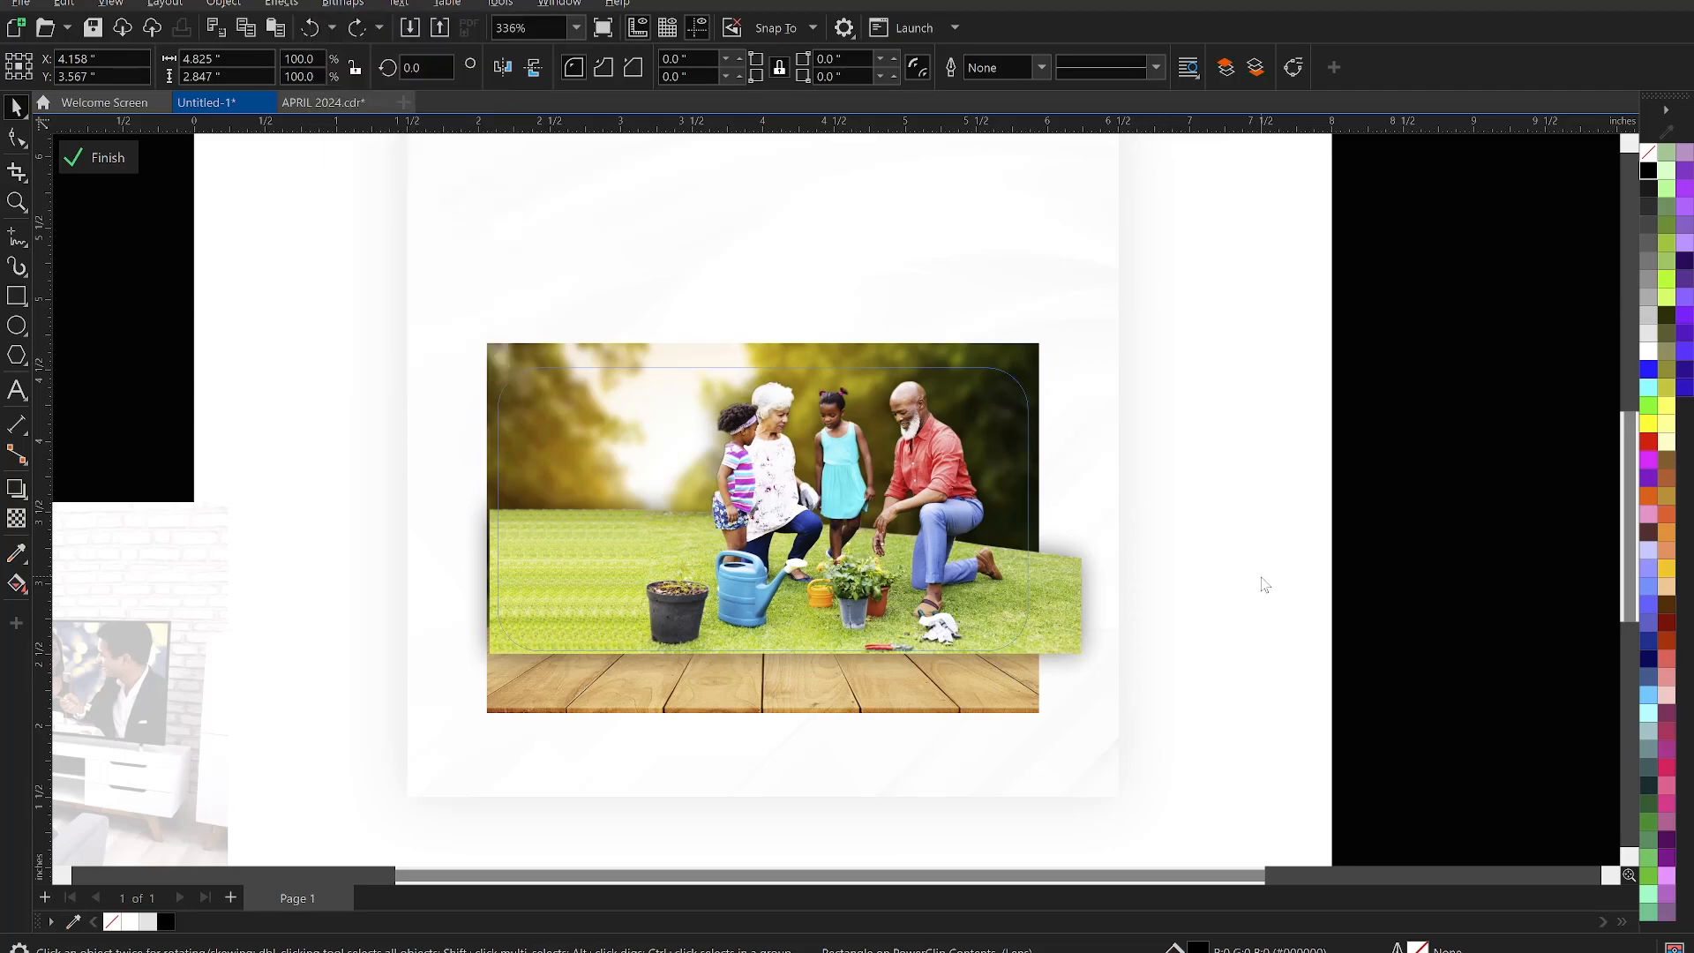
key("Return")
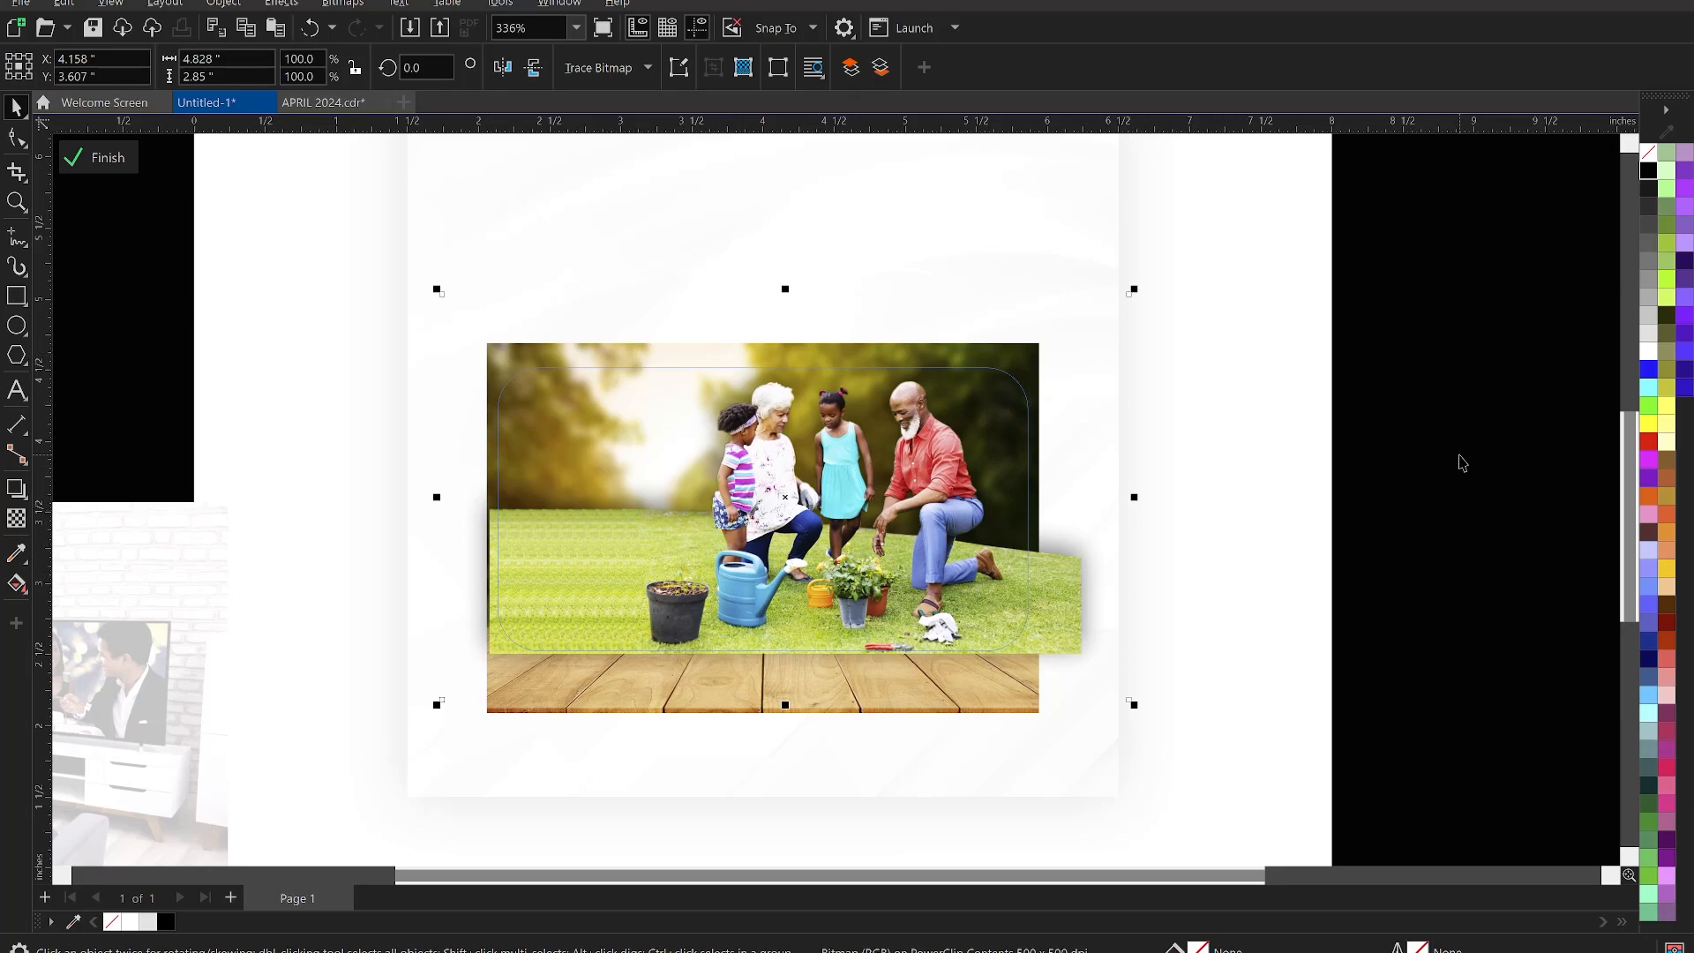
left_click(1463, 463, "ctrl")
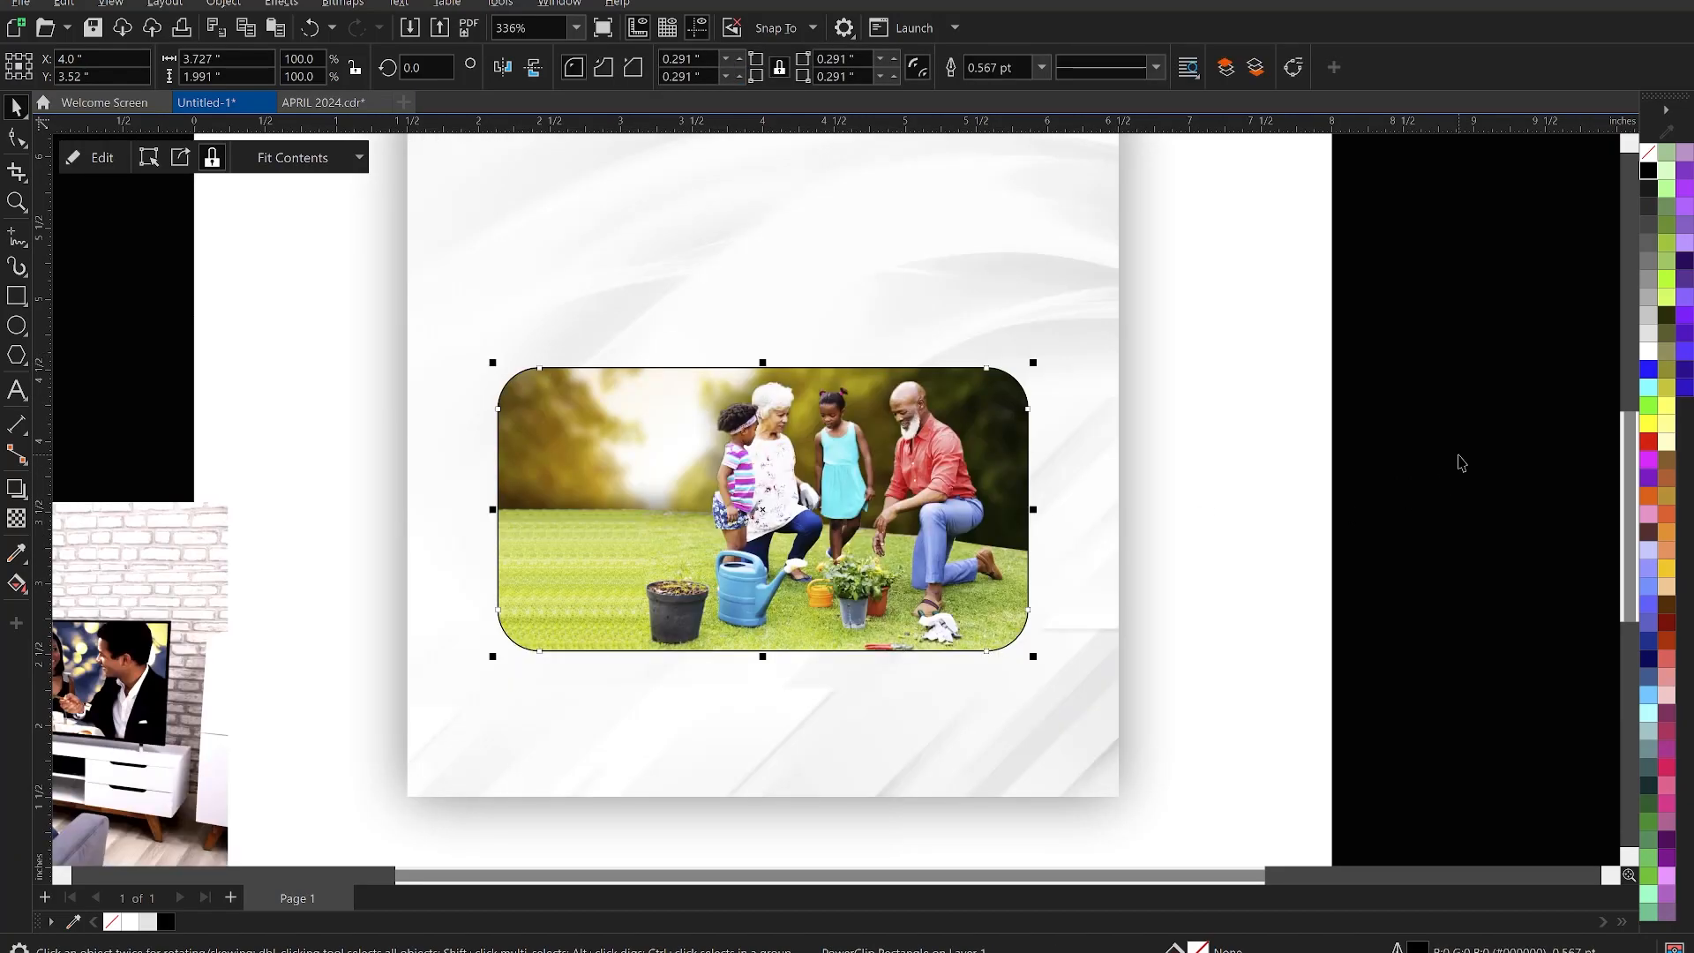
left_click(1458, 456)
Remove the outline from the rounded frame around the family image
scroll(1010, 506, "down", 3)
key("z")
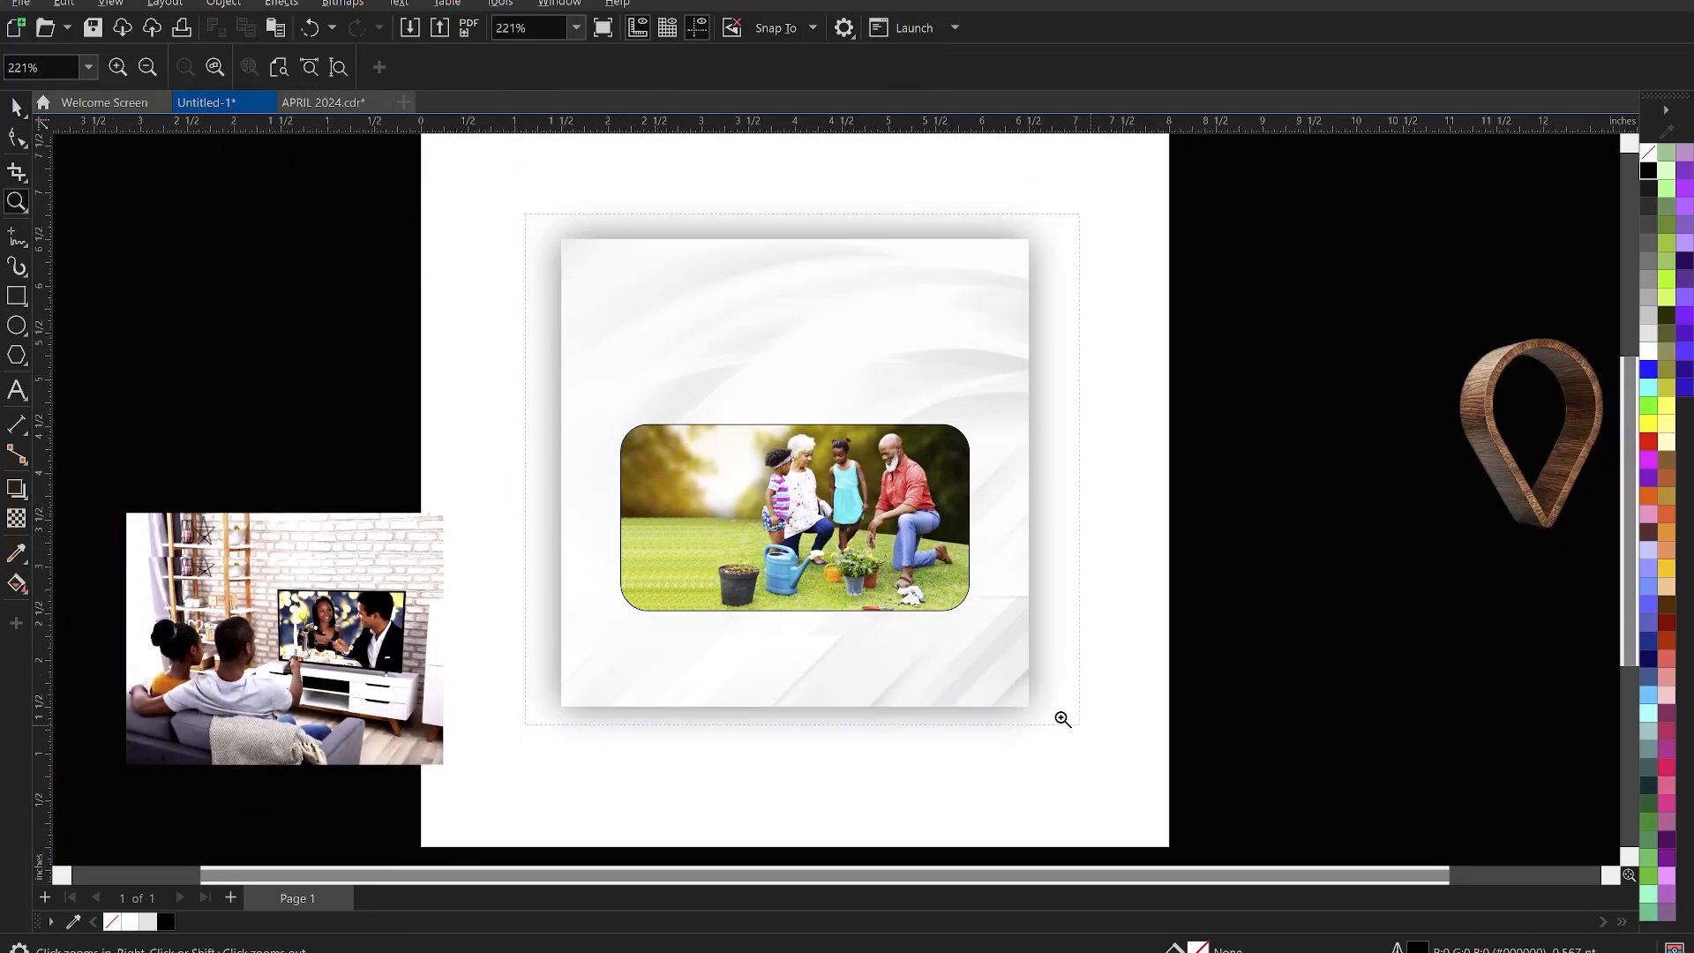
left_click_drag(525, 214, 1034, 713)
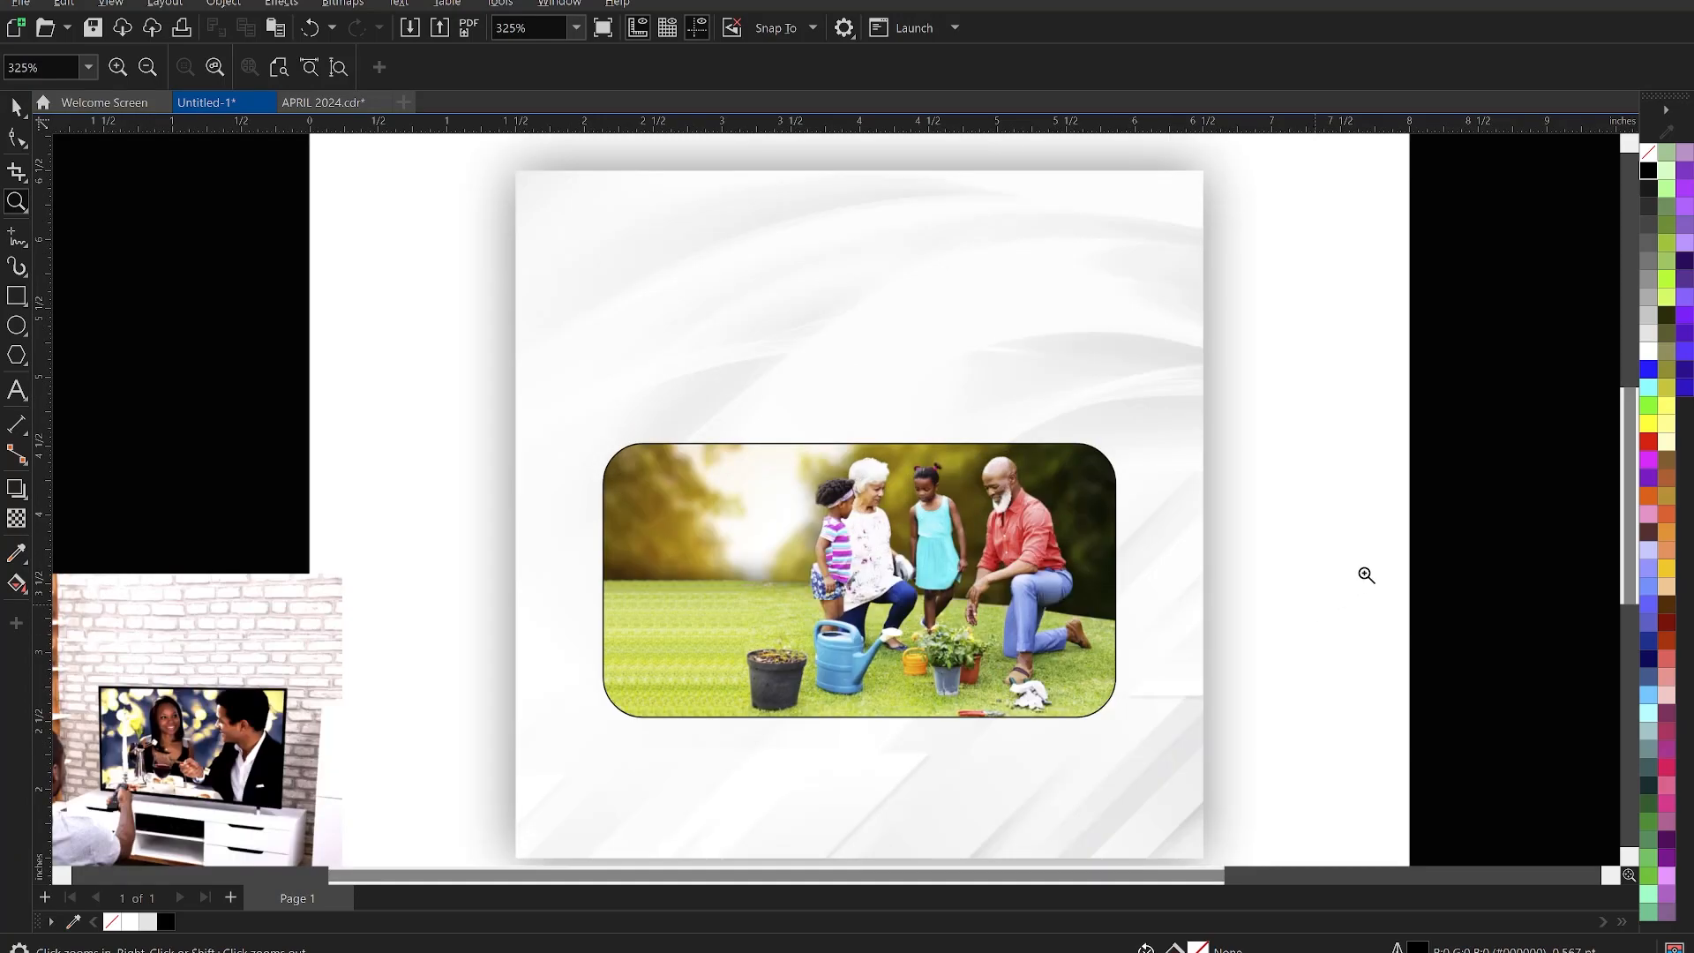
key("space")
left_click(711, 530)
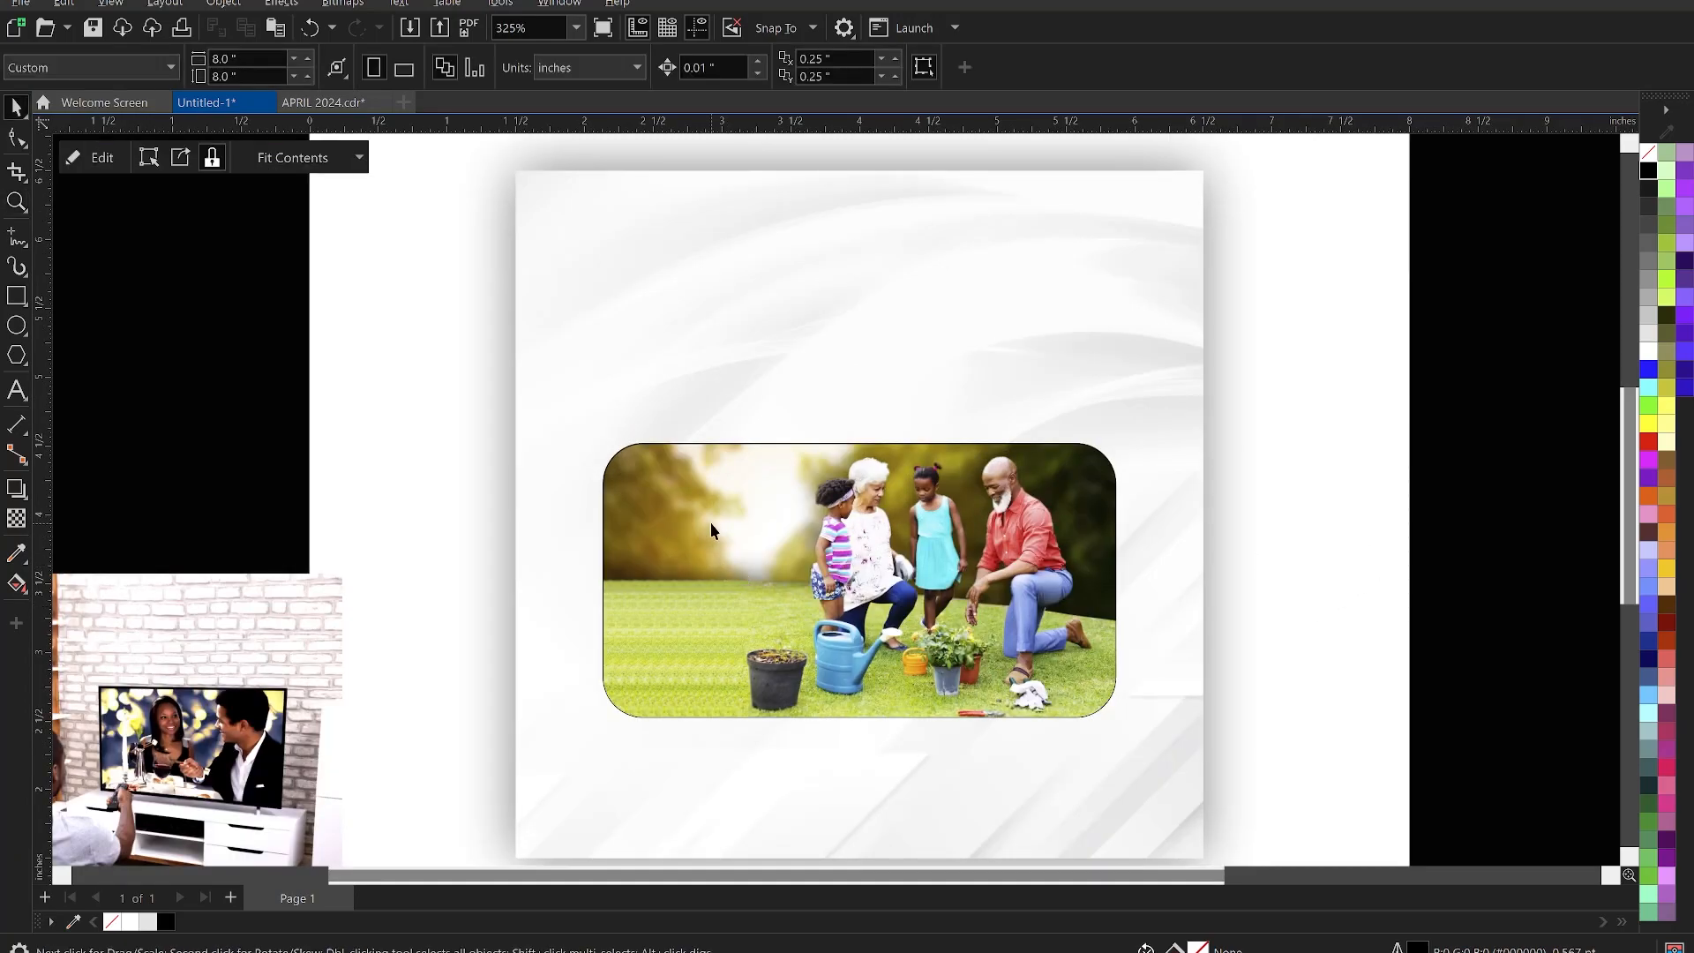
right_click(108, 922)
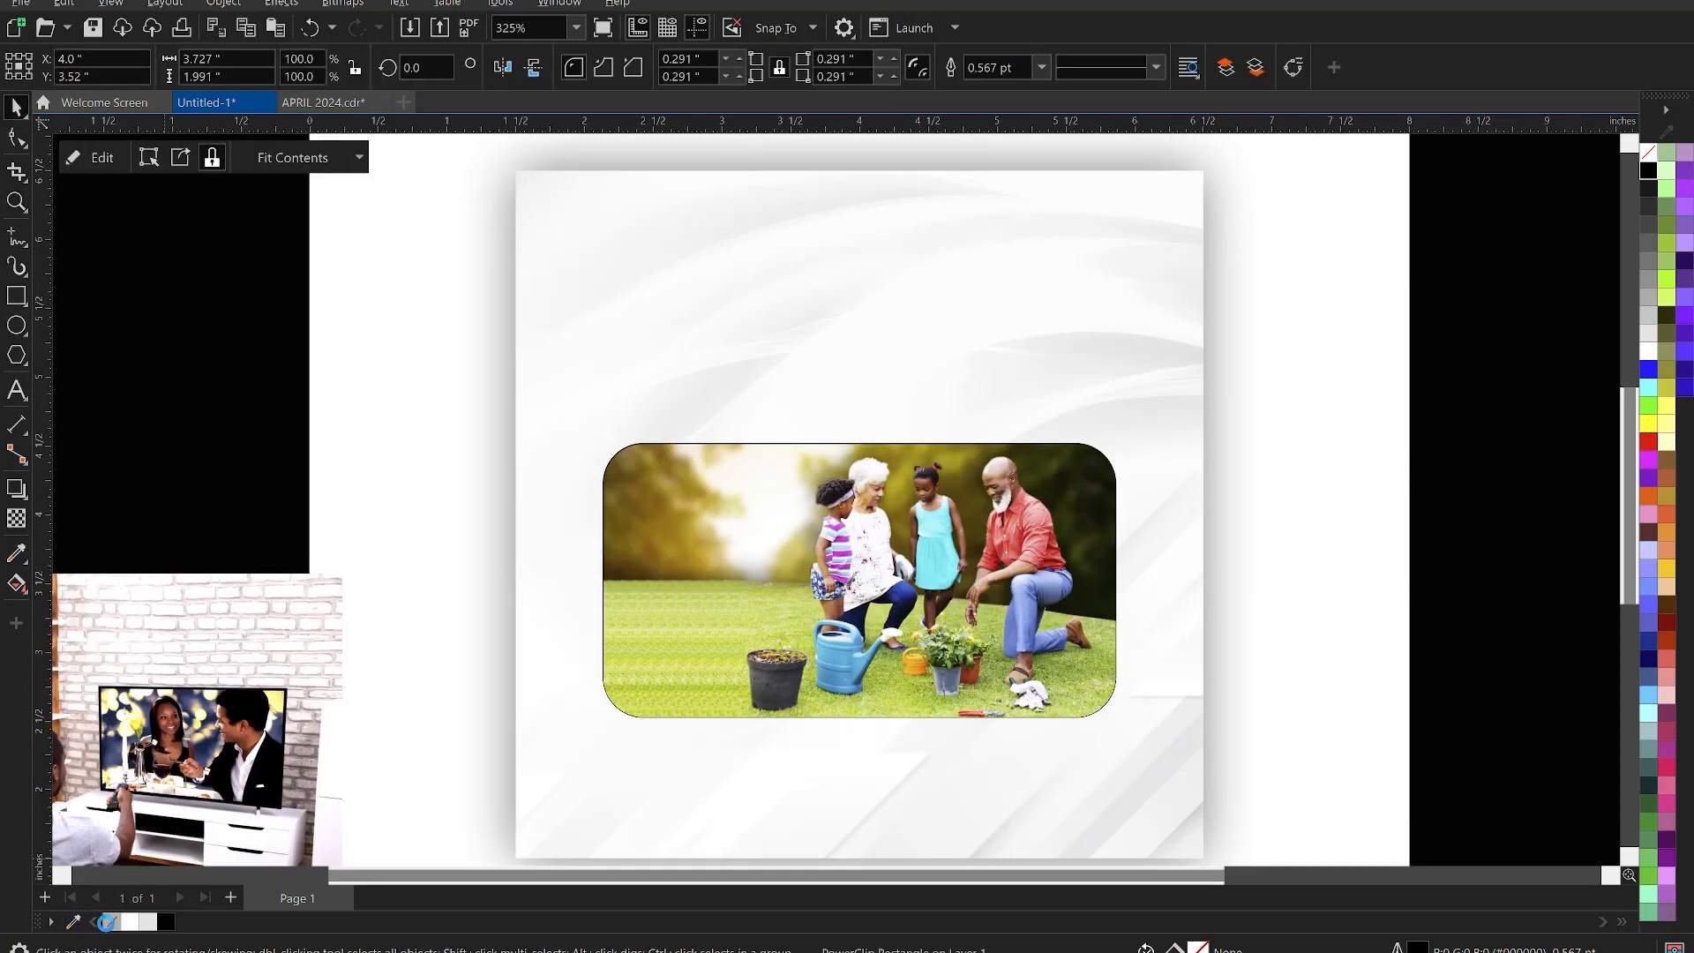
Place the wooden location pin in front of all objects, overlapping the upper-left part of the family frame
key("F3")
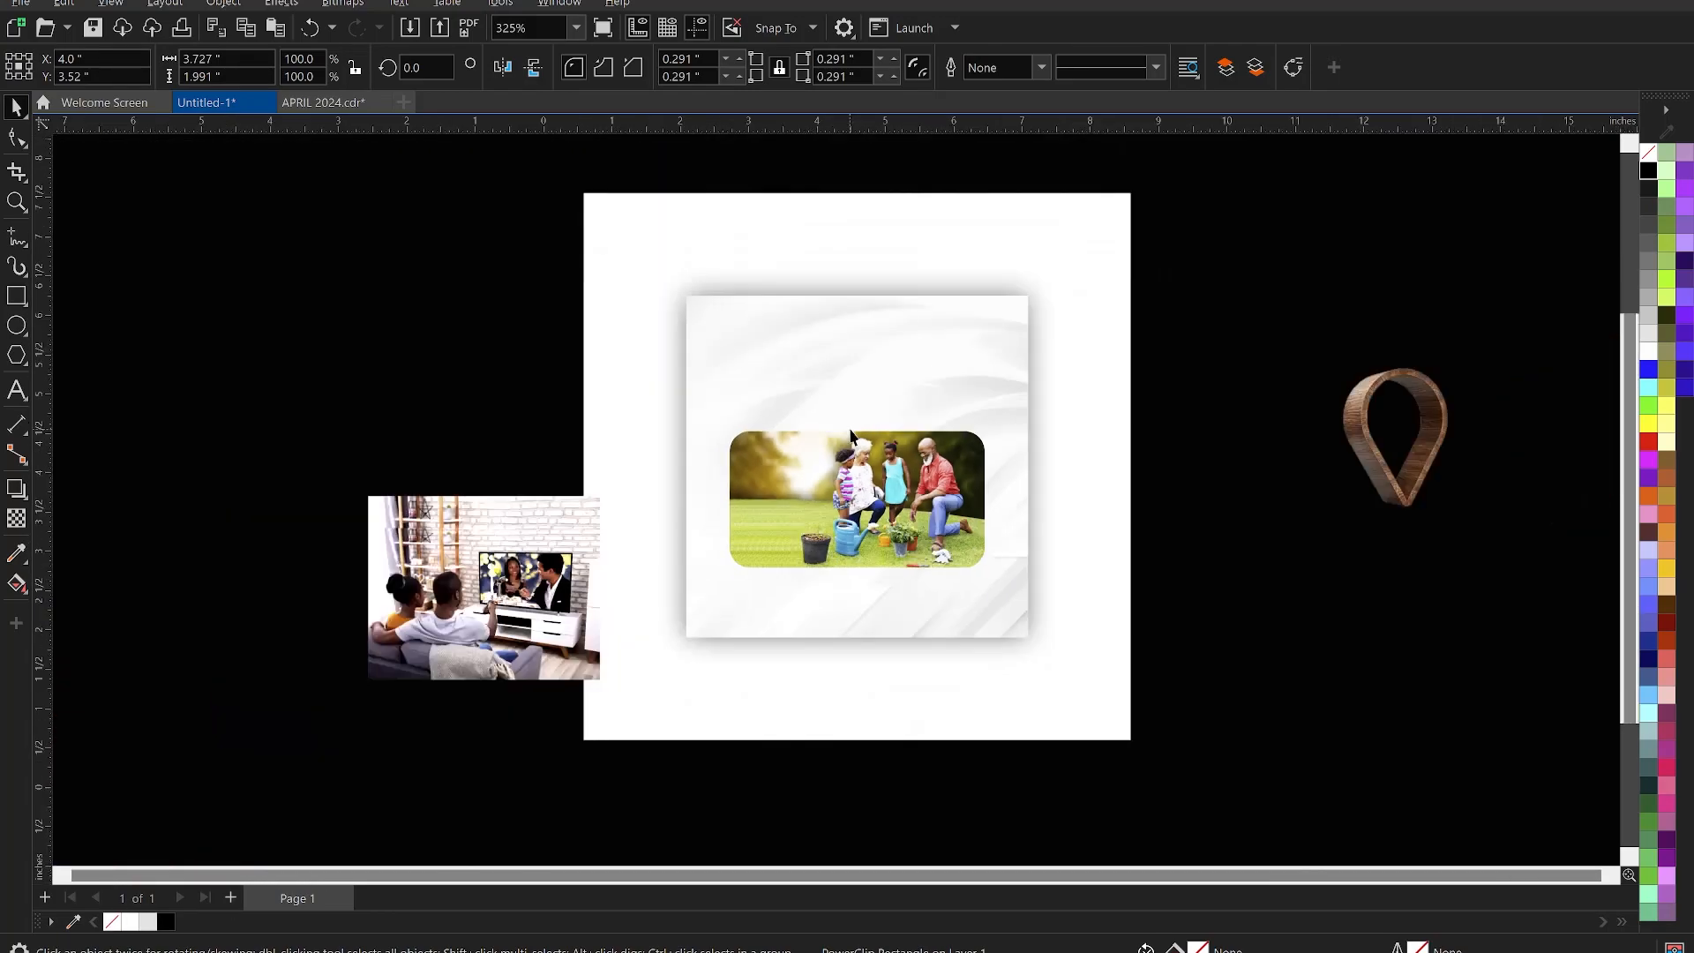
left_click(1334, 490)
left_click(1412, 469)
left_click_drag(1413, 469, 821, 467)
key("shift+Page_Up")
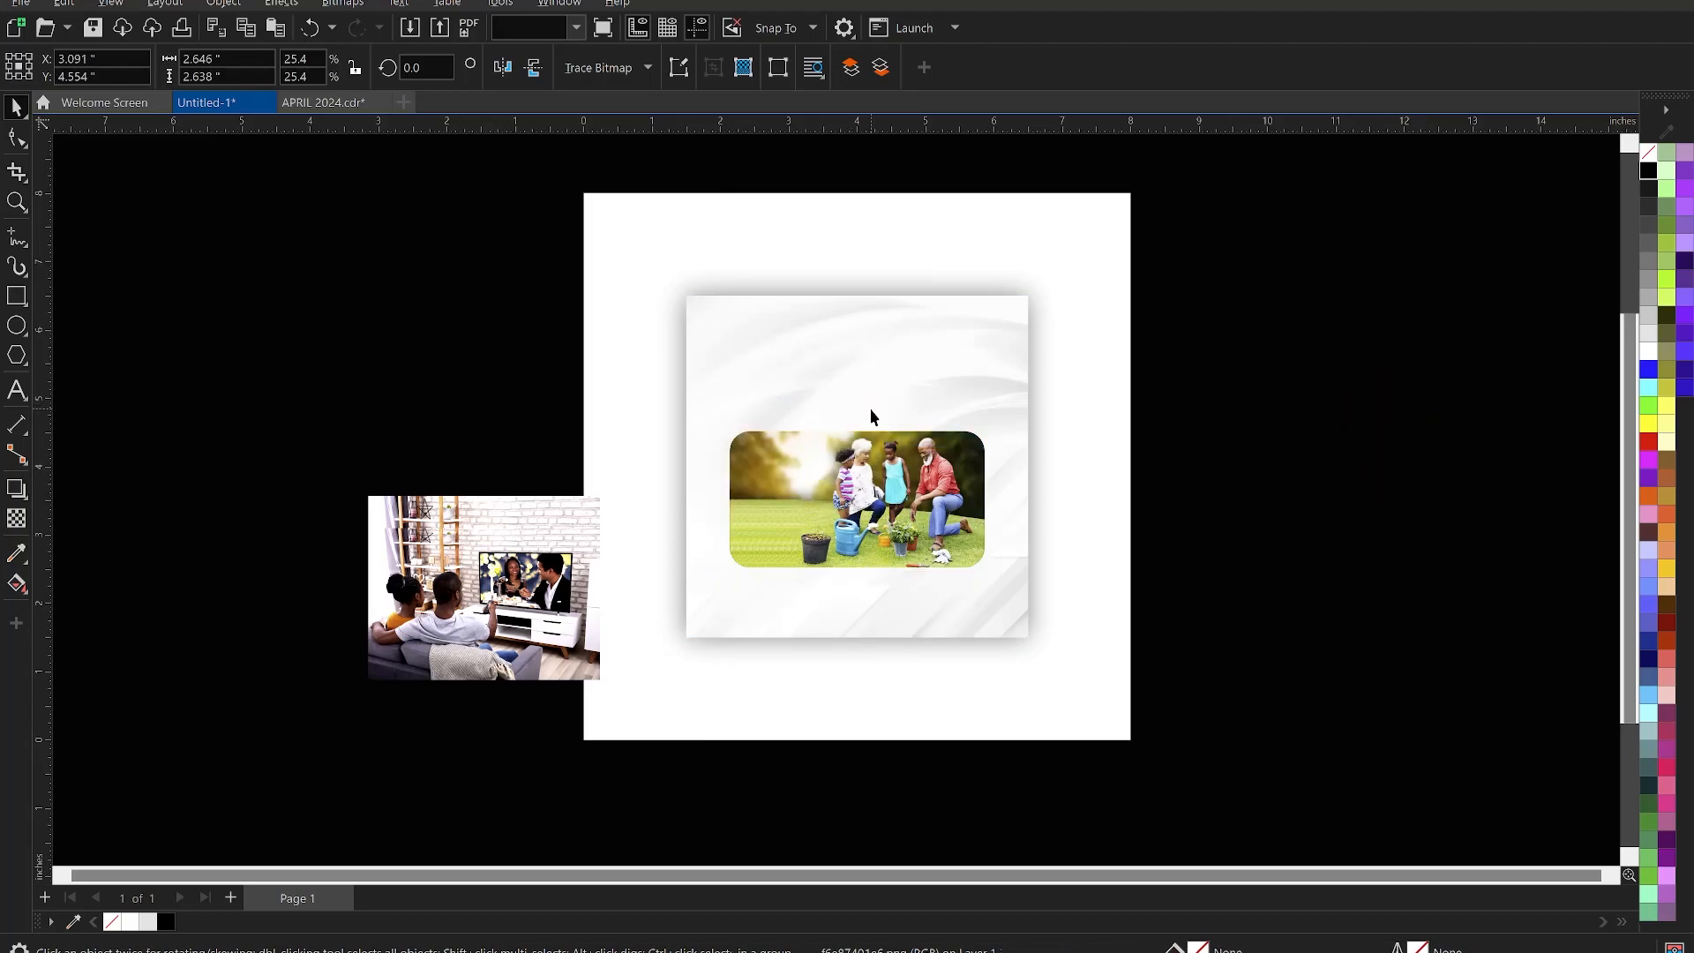
scroll(870, 409, "up", 2)
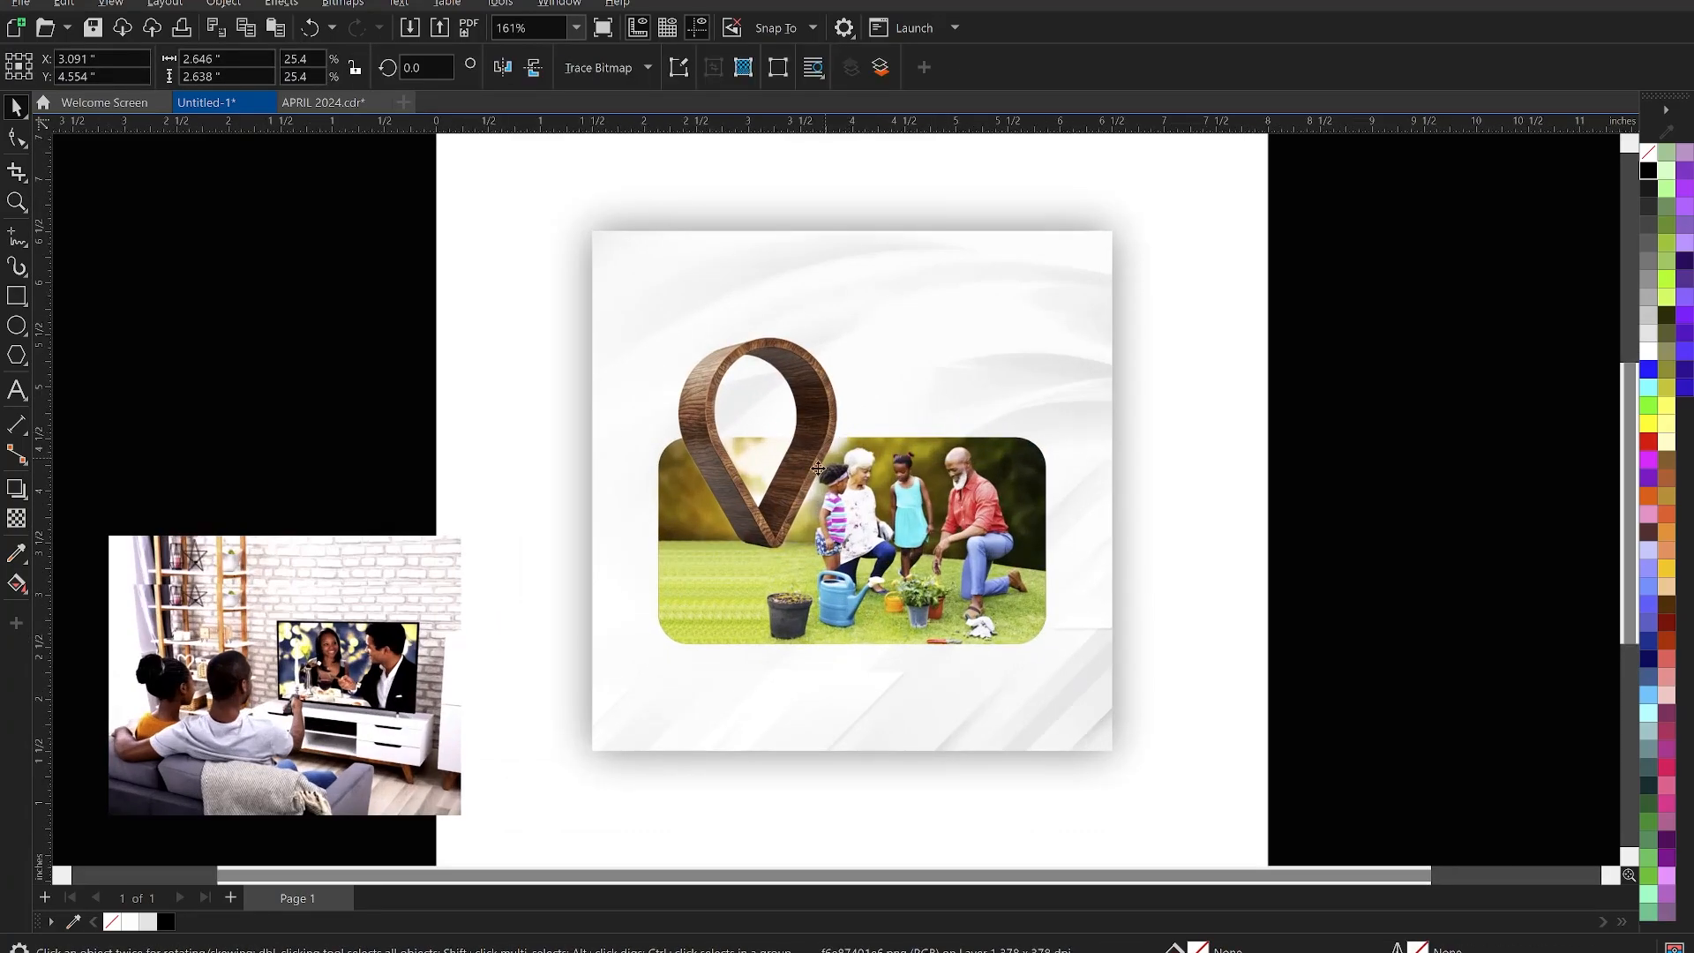
left_click_drag(799, 484, 782, 490)
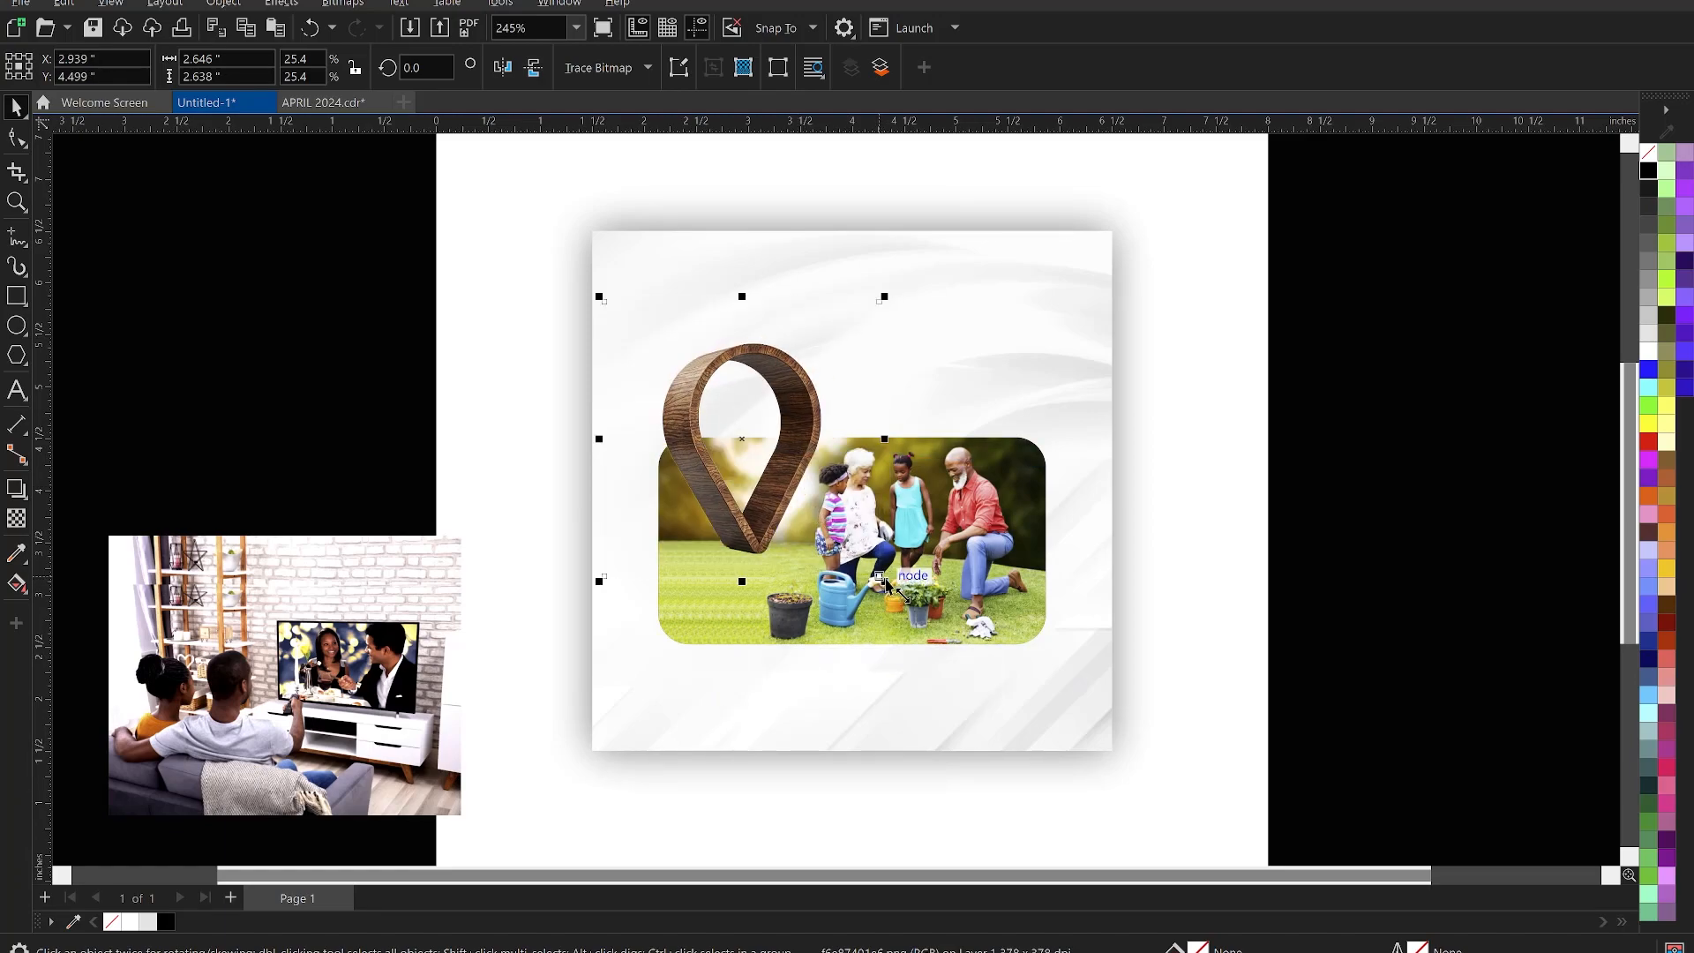
Enlarge the location pin to about 3.449 by 3.439 inches and center it near X 2.884, Y 4.66 inches
left_click_drag(884, 580, 926, 622)
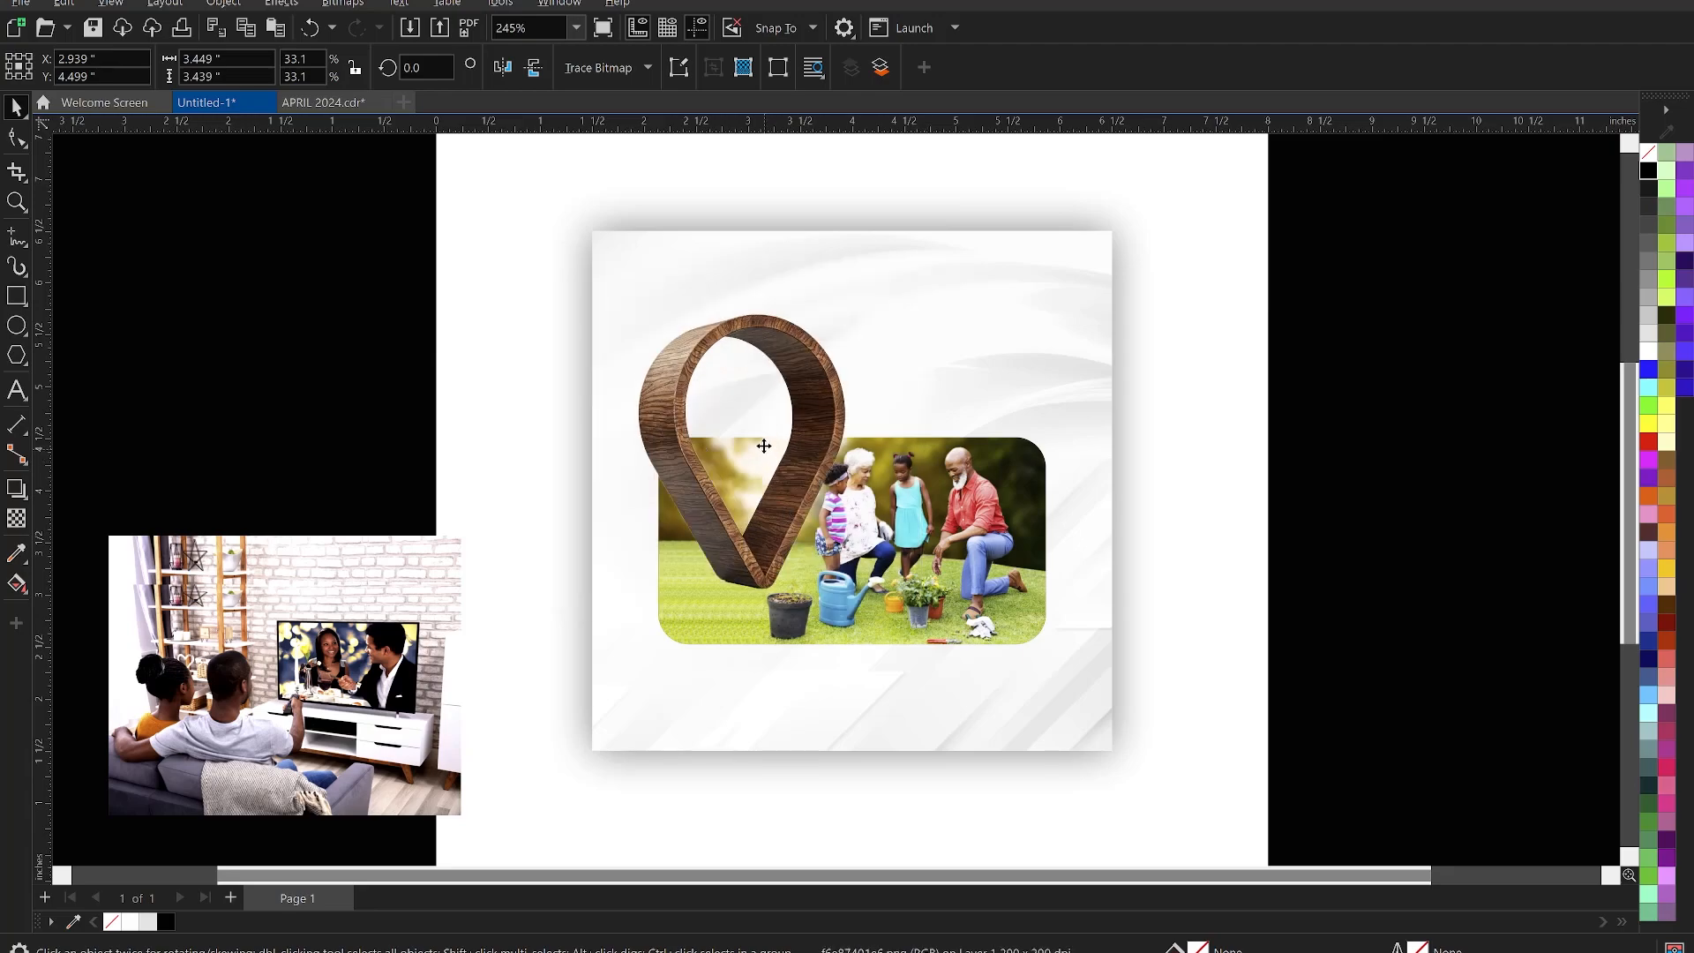
left_click_drag(743, 350, 733, 314)
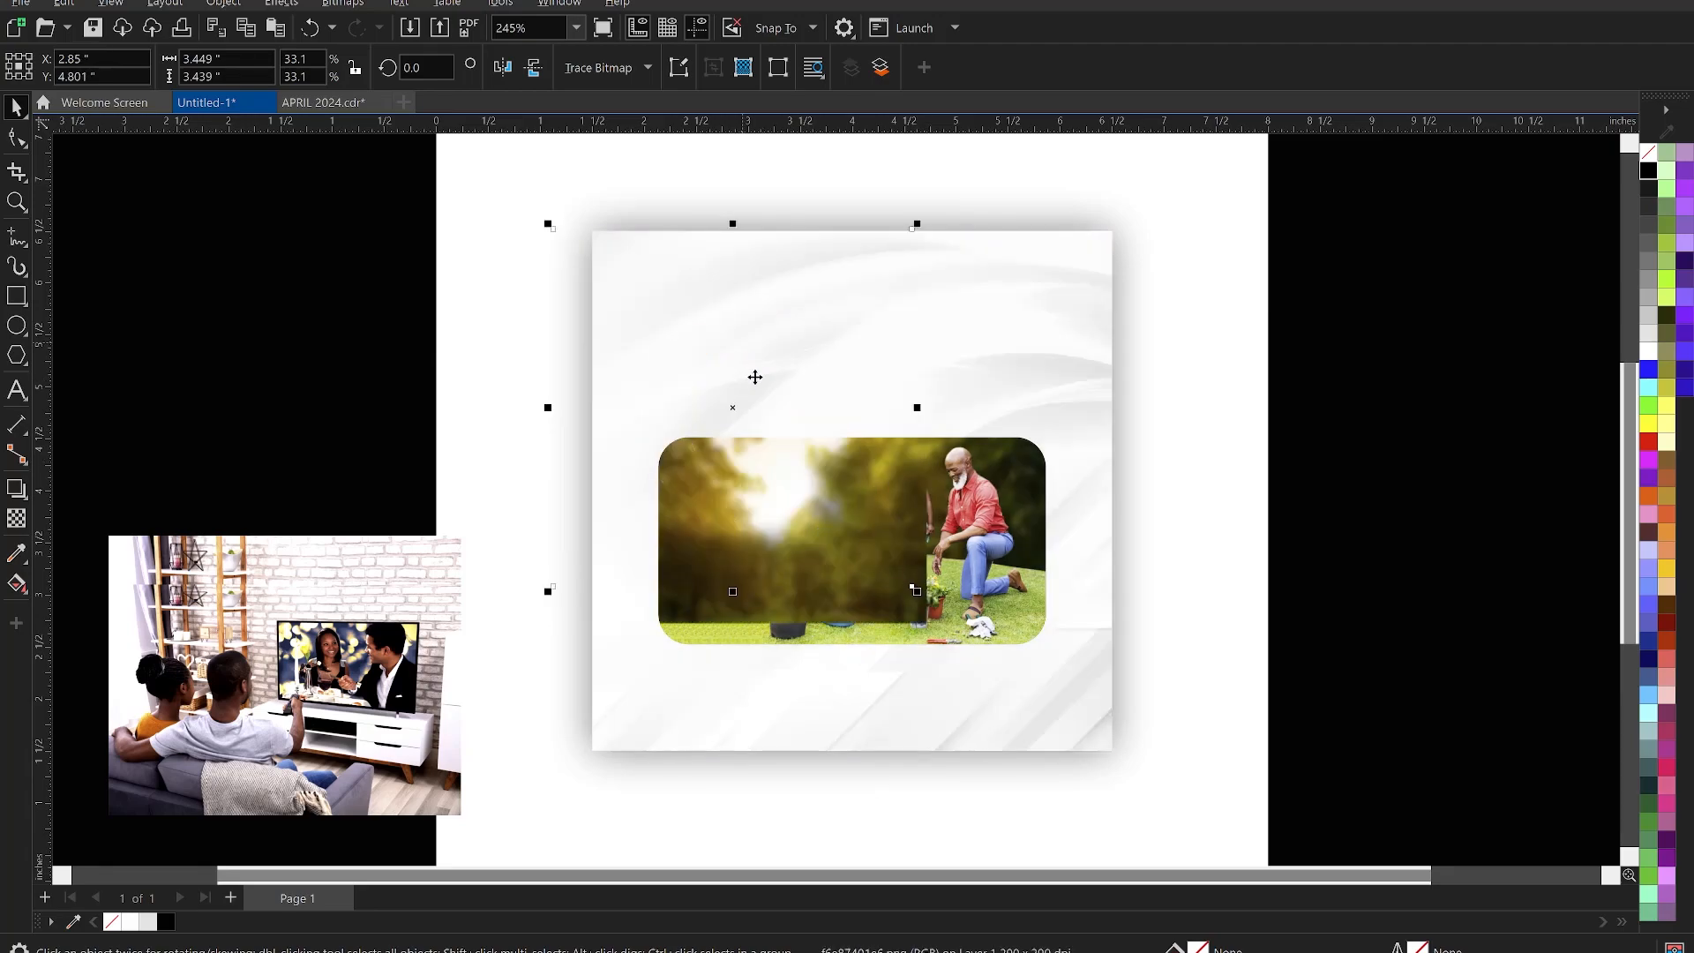
left_click_drag(777, 422, 782, 430)
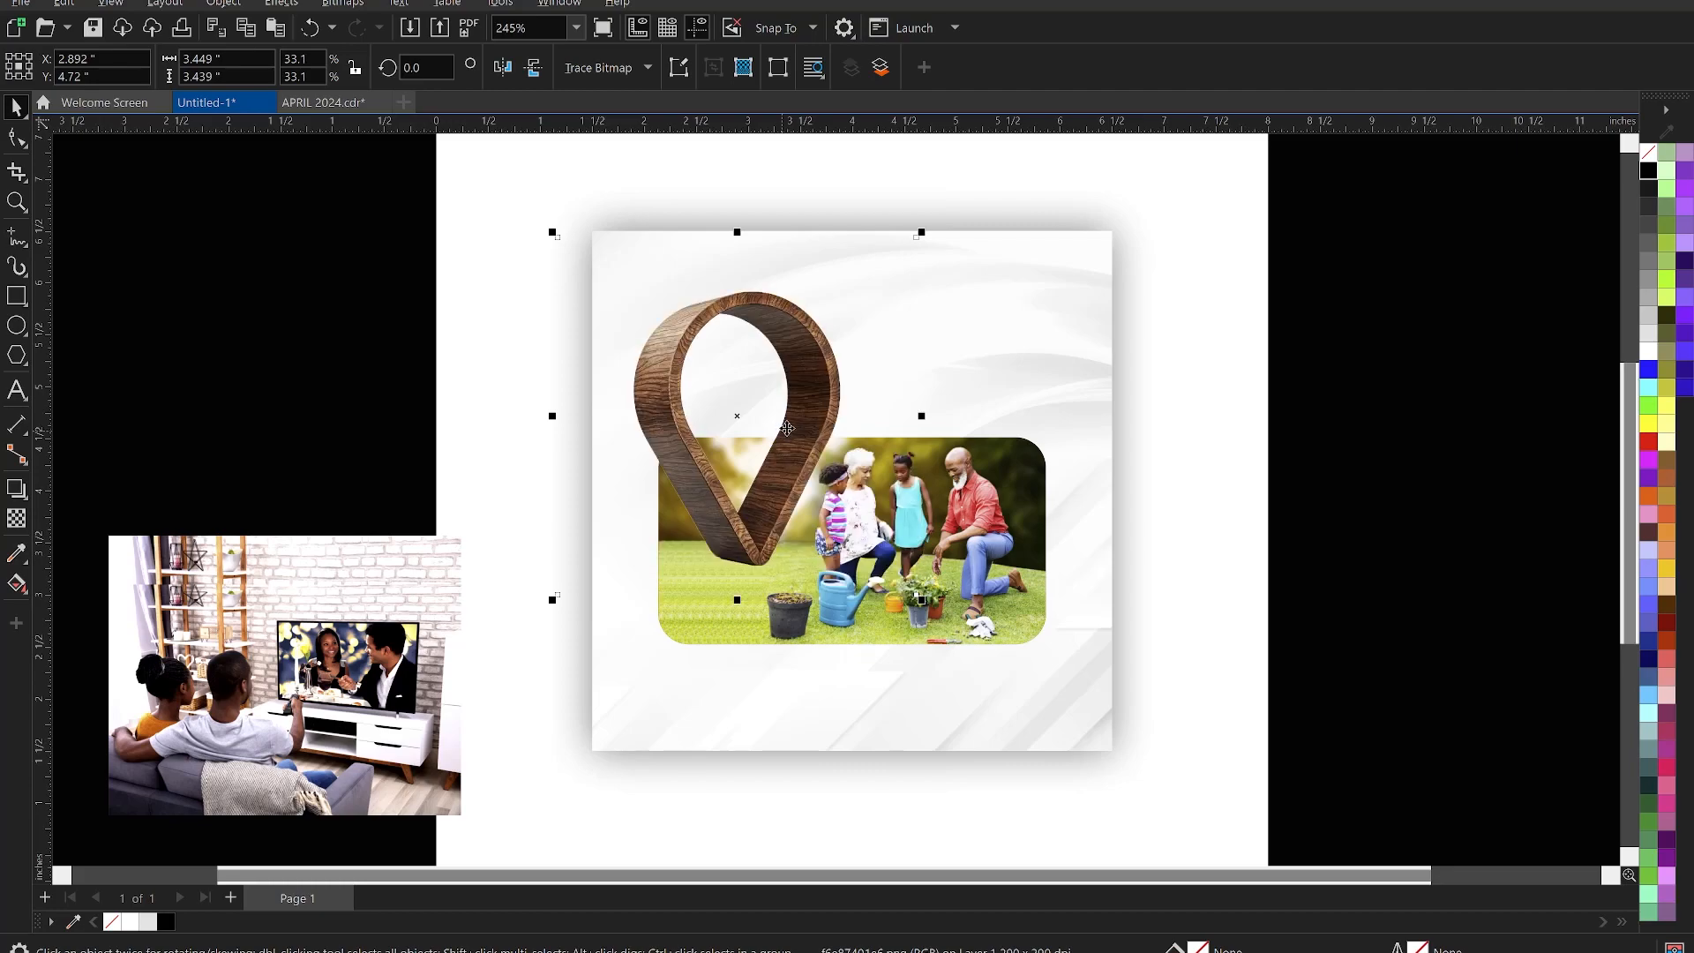
left_click_drag(793, 453, 796, 463)
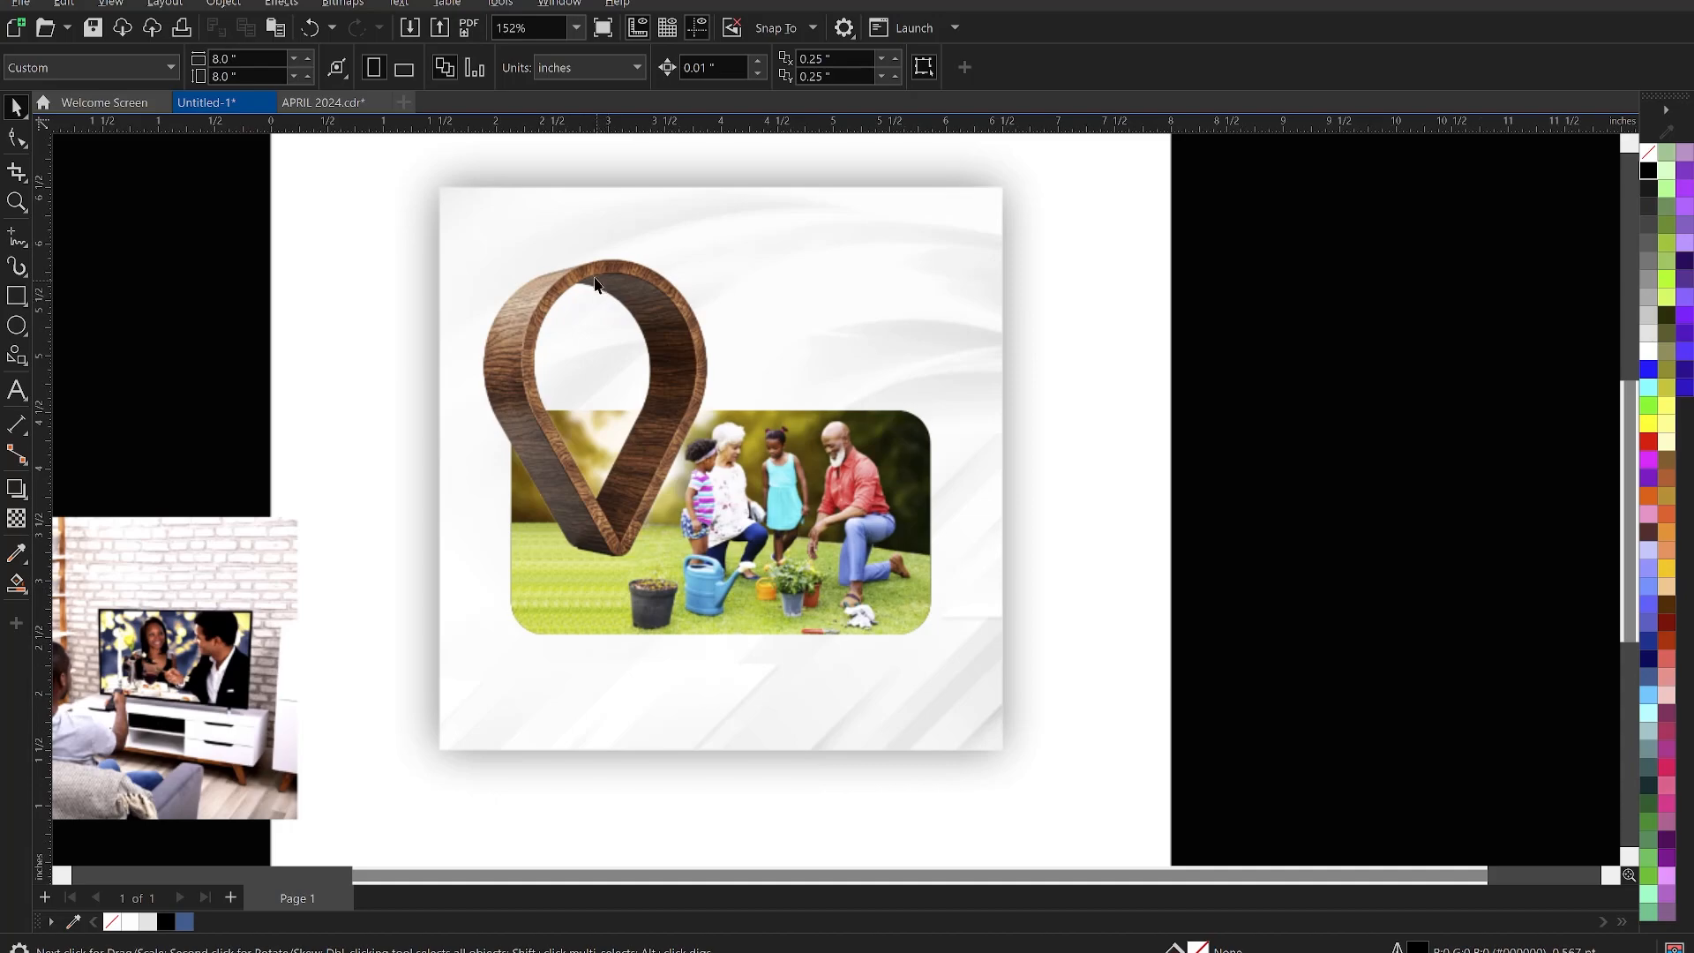
left_click(604, 278)
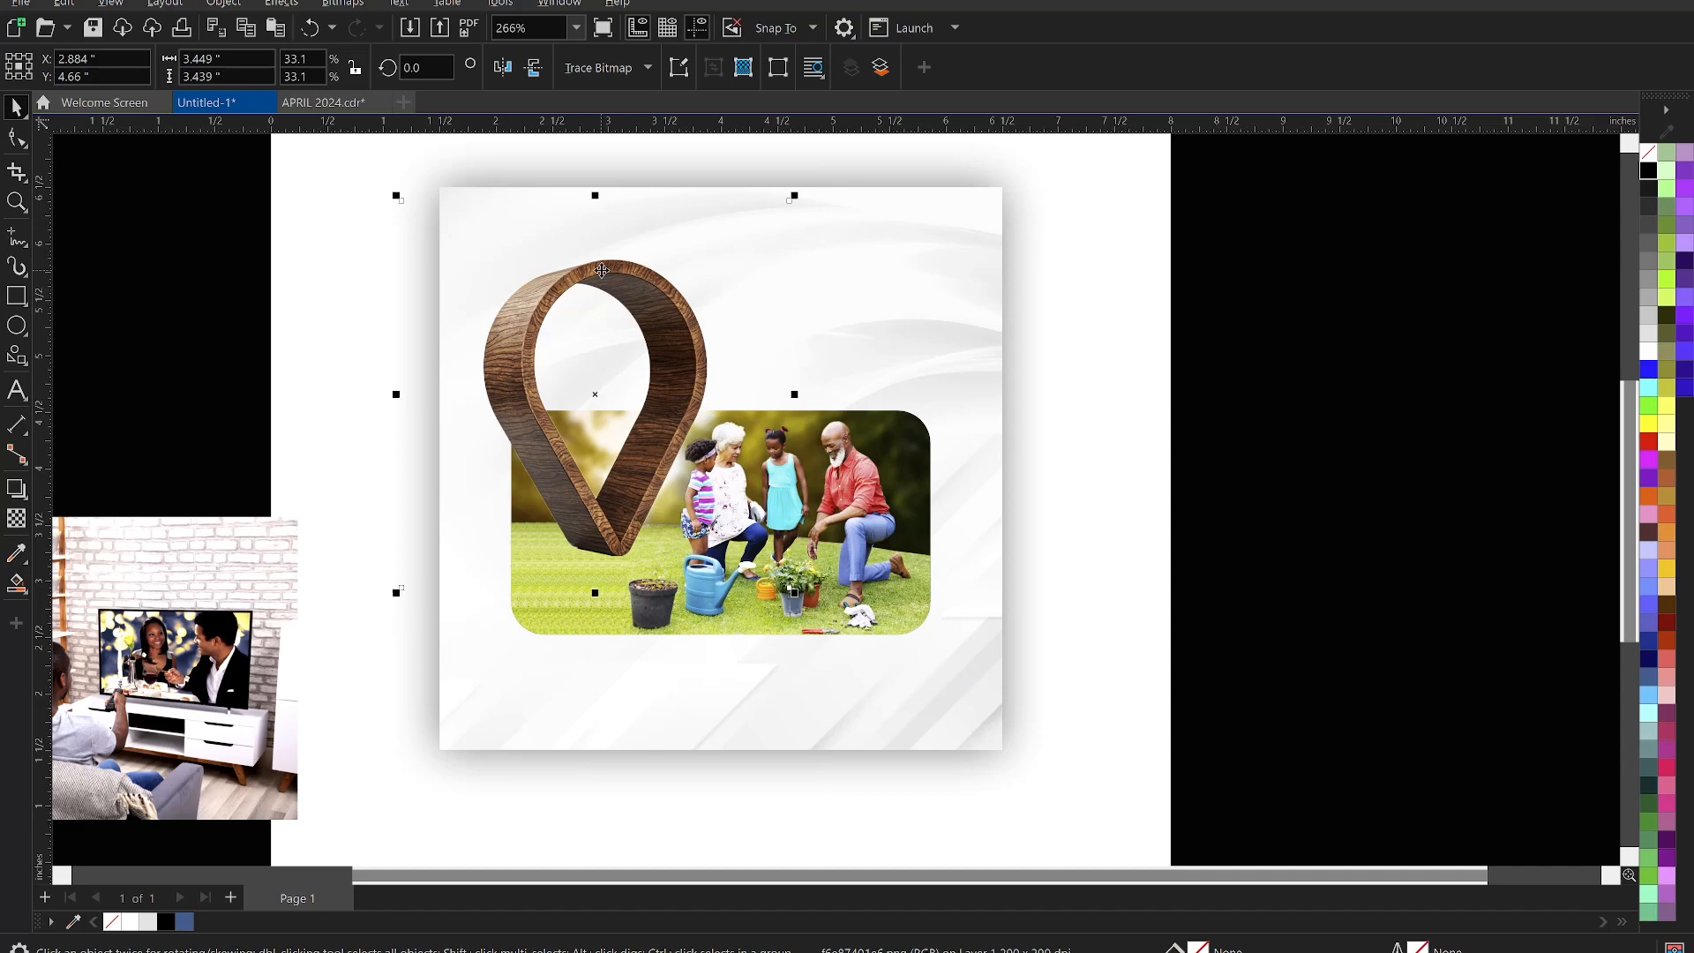
scroll(602, 270, "down", 2)
scroll(659, 351, "up", 1)
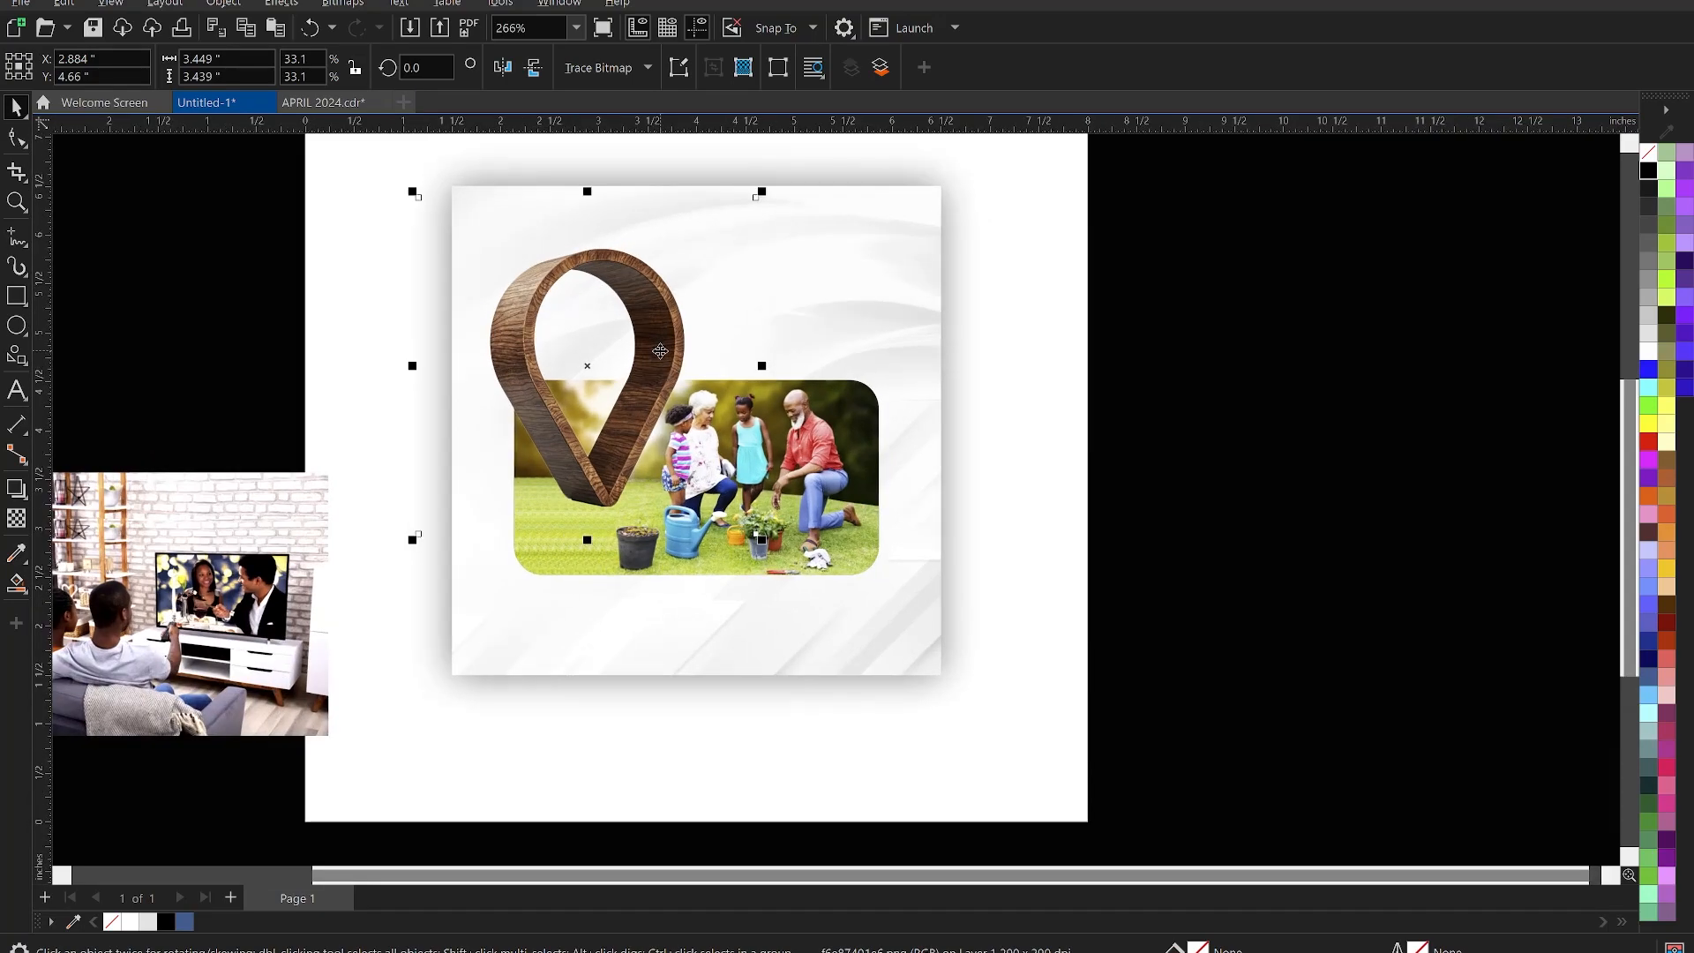
left_click(15, 327)
mouse_move(1174, 284)
left_mouse_down()
mouse_move(1300, 427)
mouse_move(1418, 515)
left_mouse_up()
key("space")
key("ctrl+z")
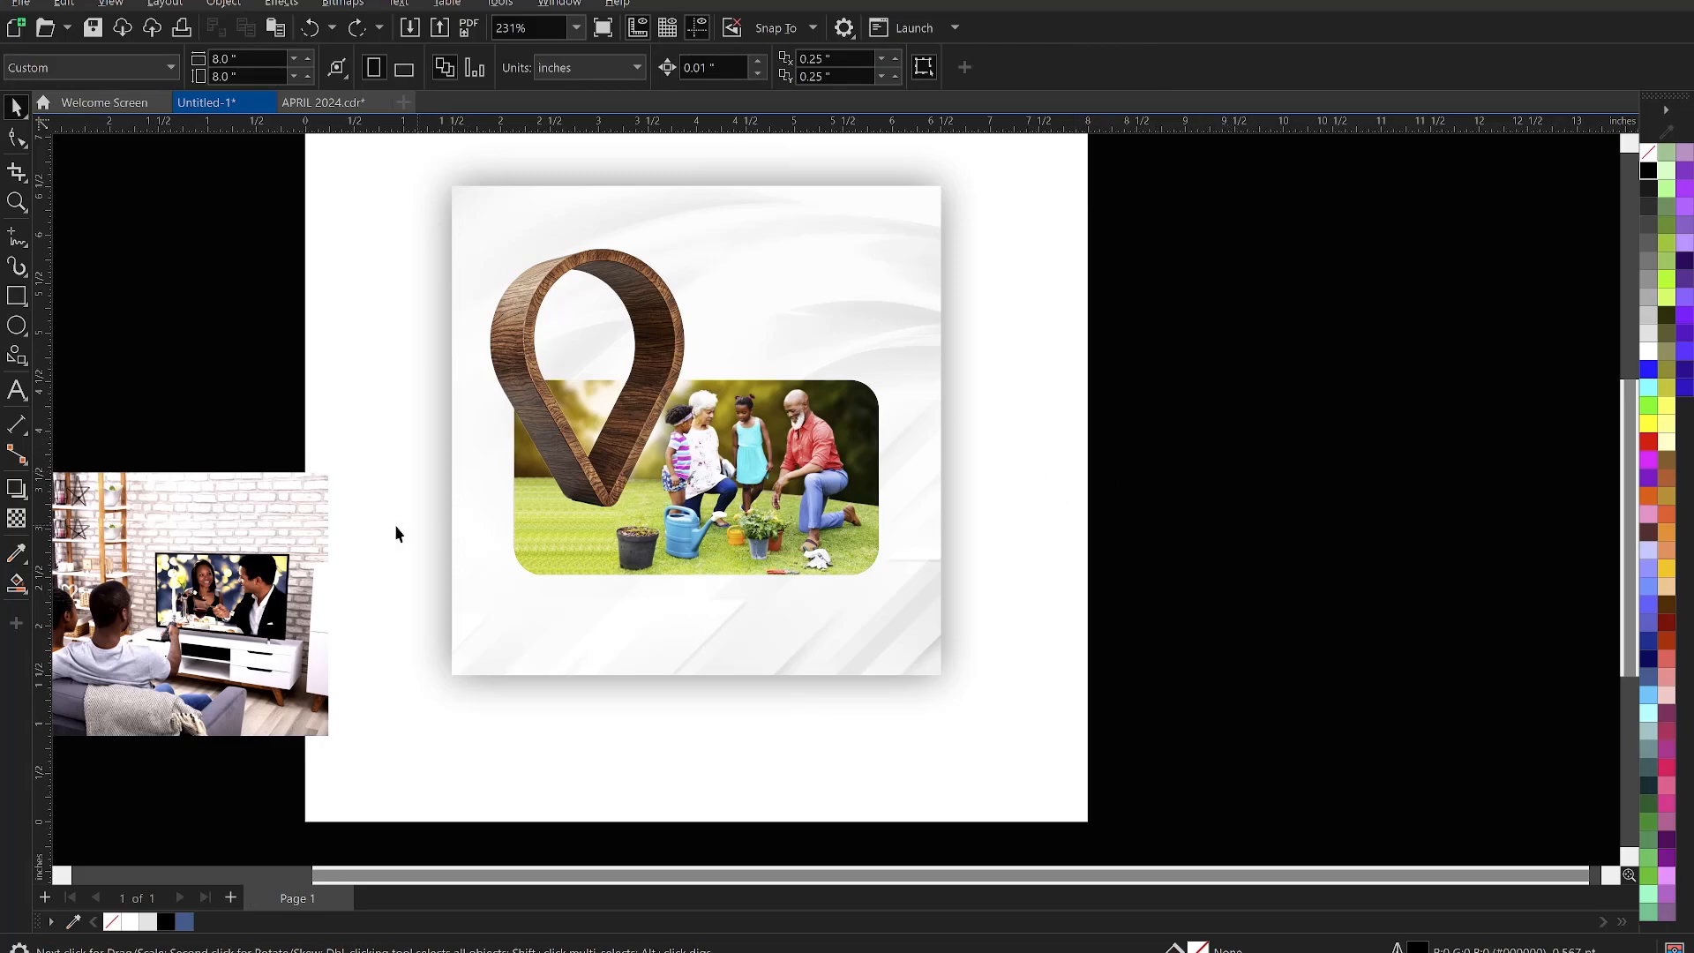
Draw a circle about 1.921 inches wide on the black area right of the page and give it a white outline
left_click(16, 327)
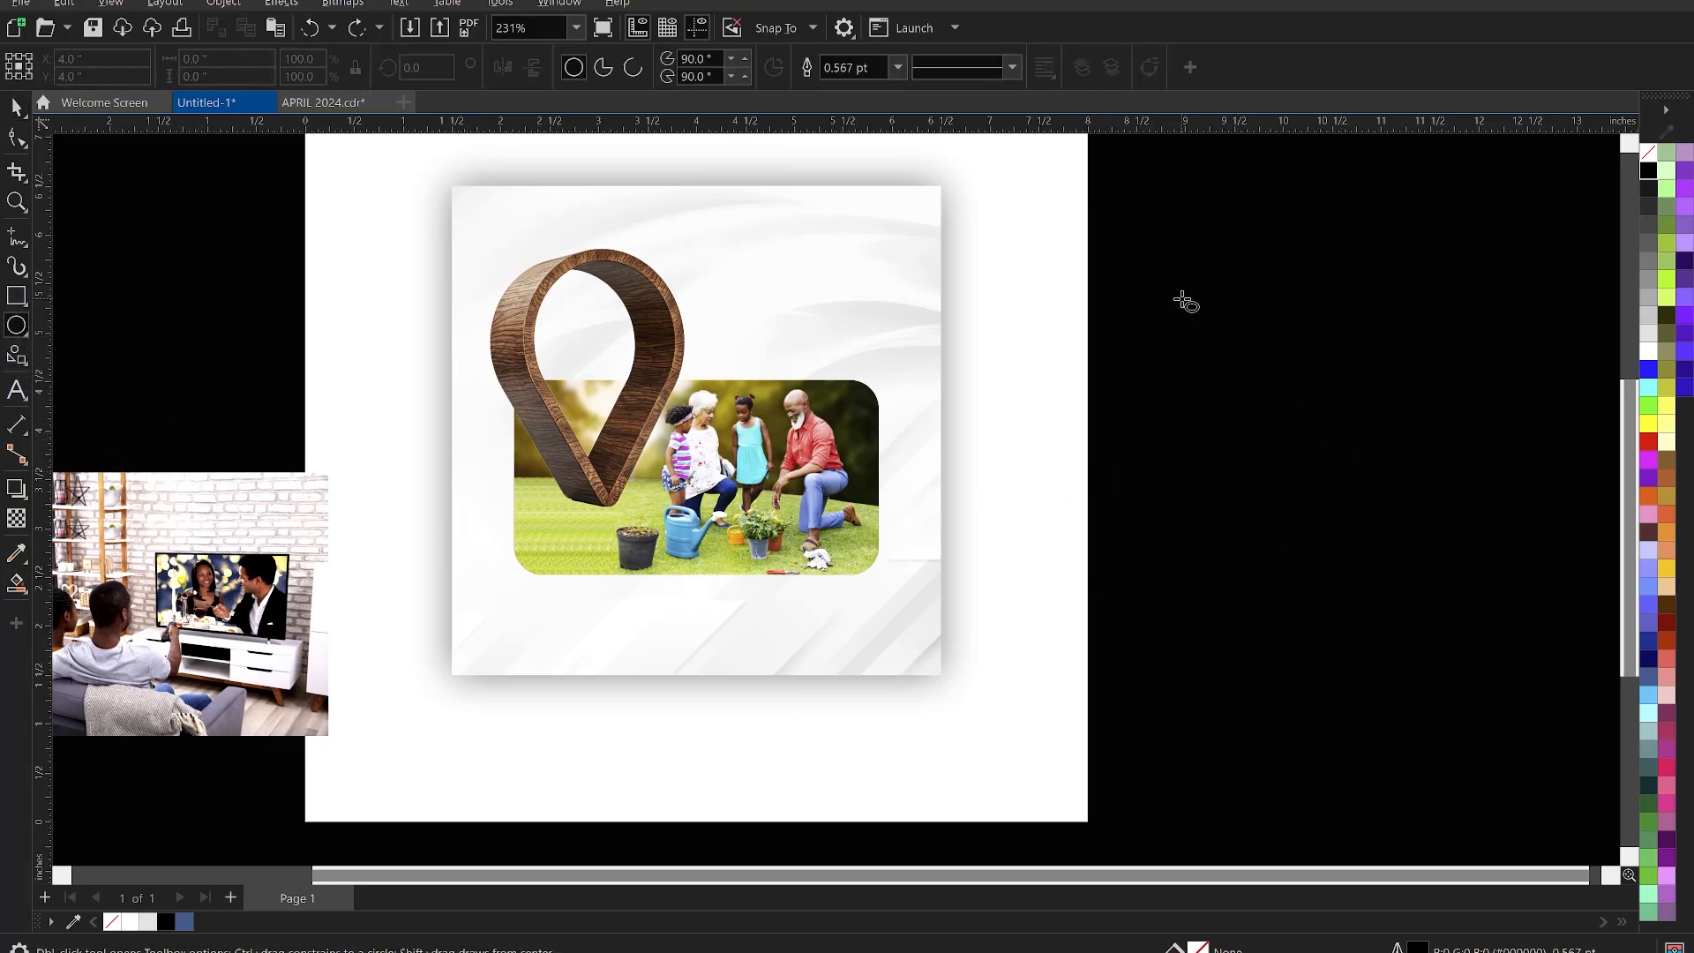
left_click_drag(1193, 281, 1382, 474)
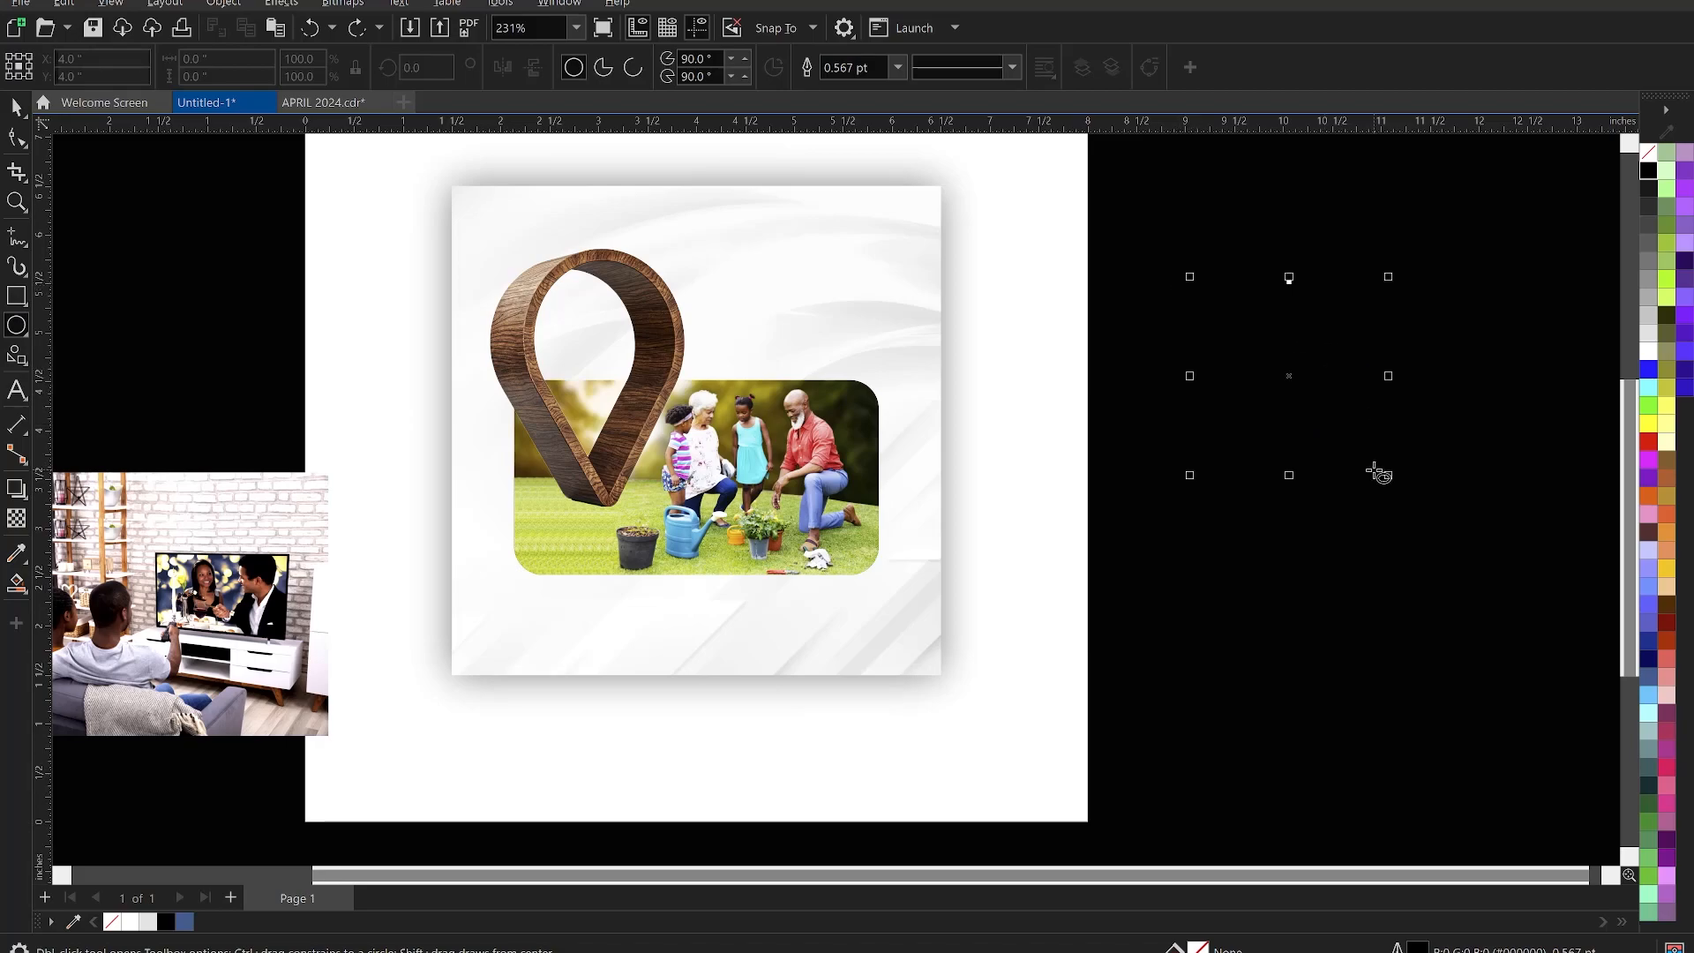
key("space")
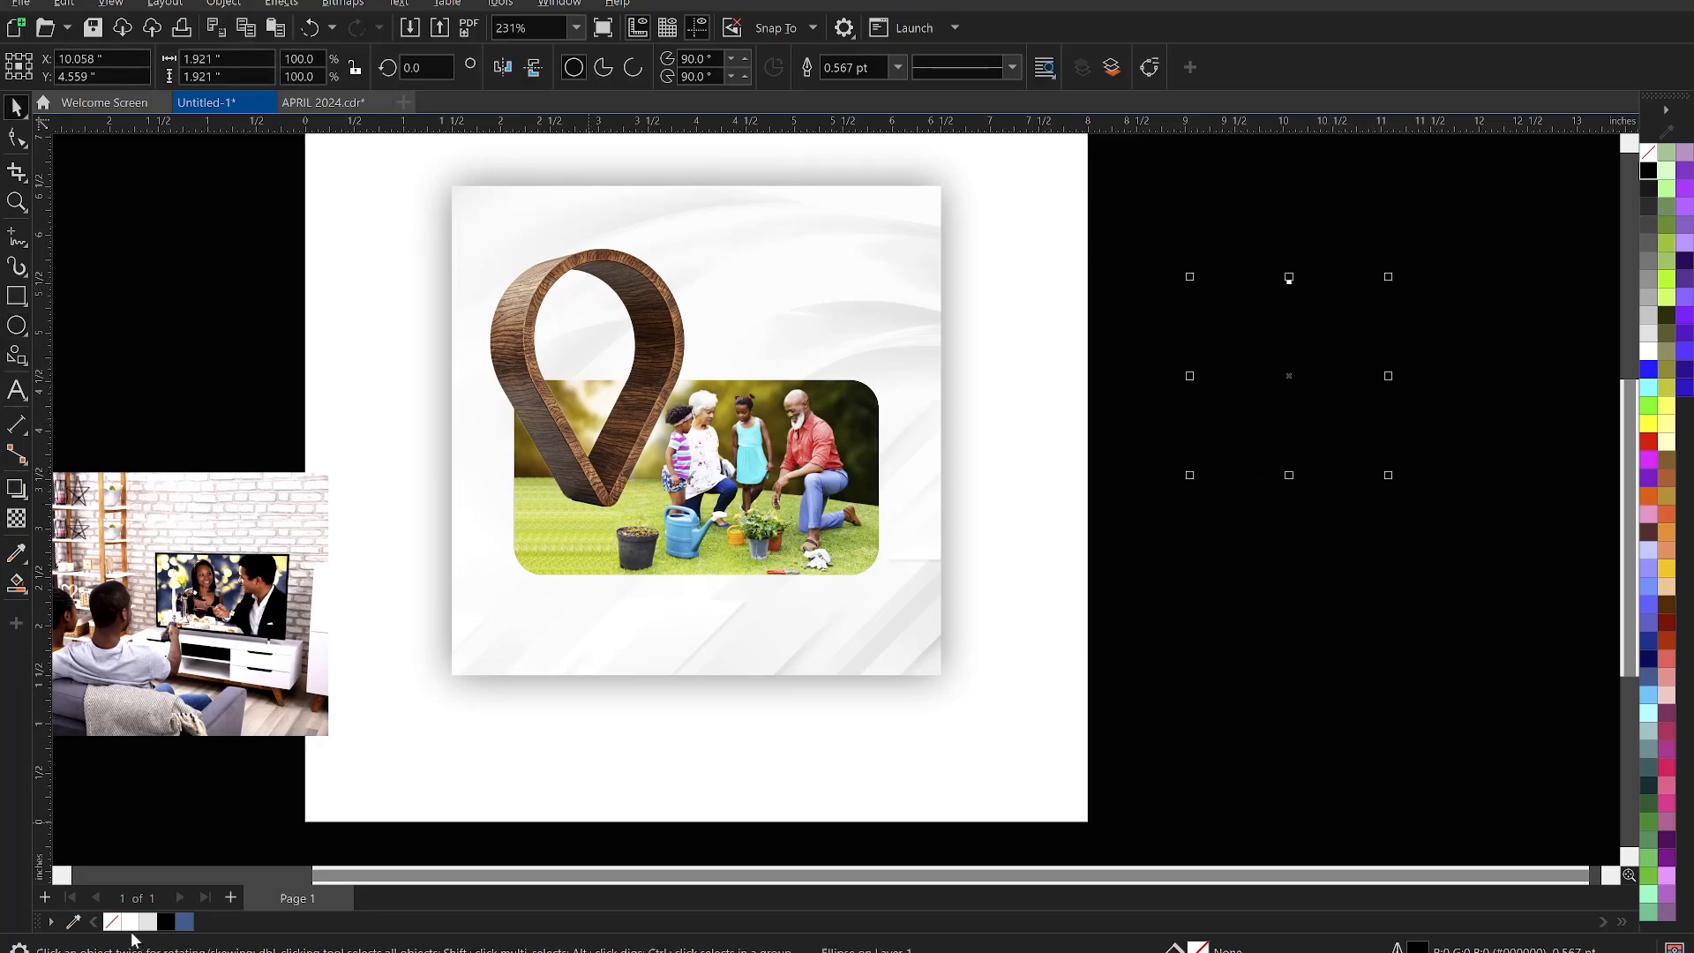
right_click(129, 924)
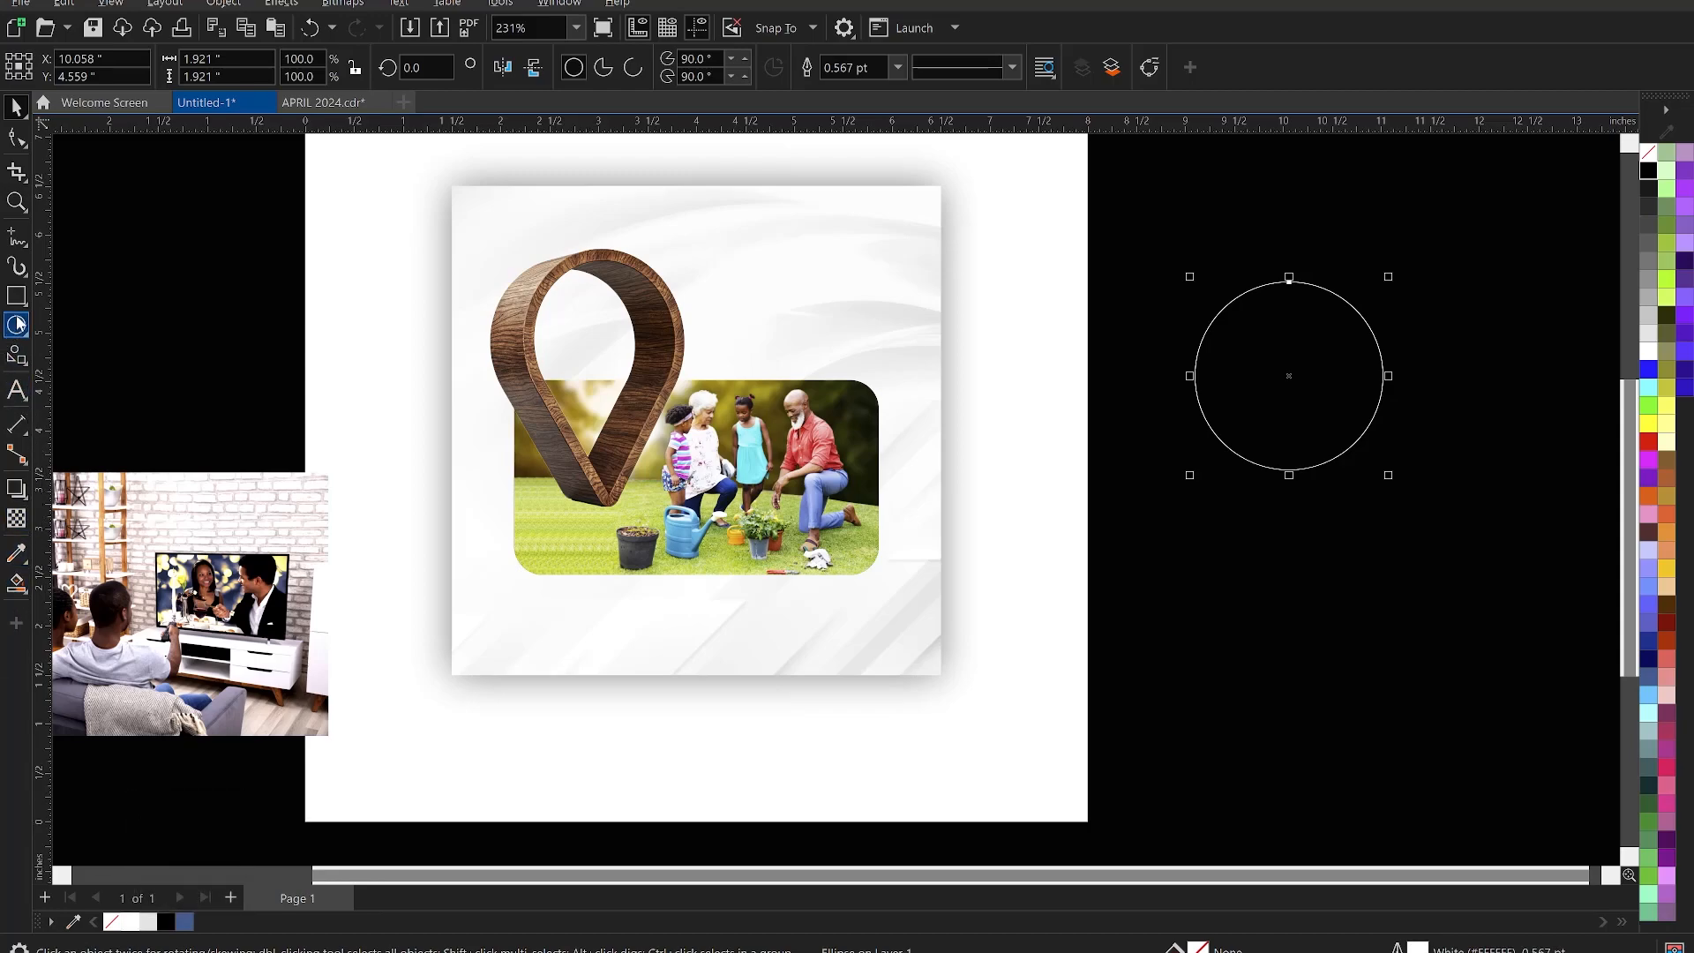
Draw a downward-pointing flowchart triangle about 2.517 by 2.778 inches over the circle's lower part, with a white outline
left_click(15, 355)
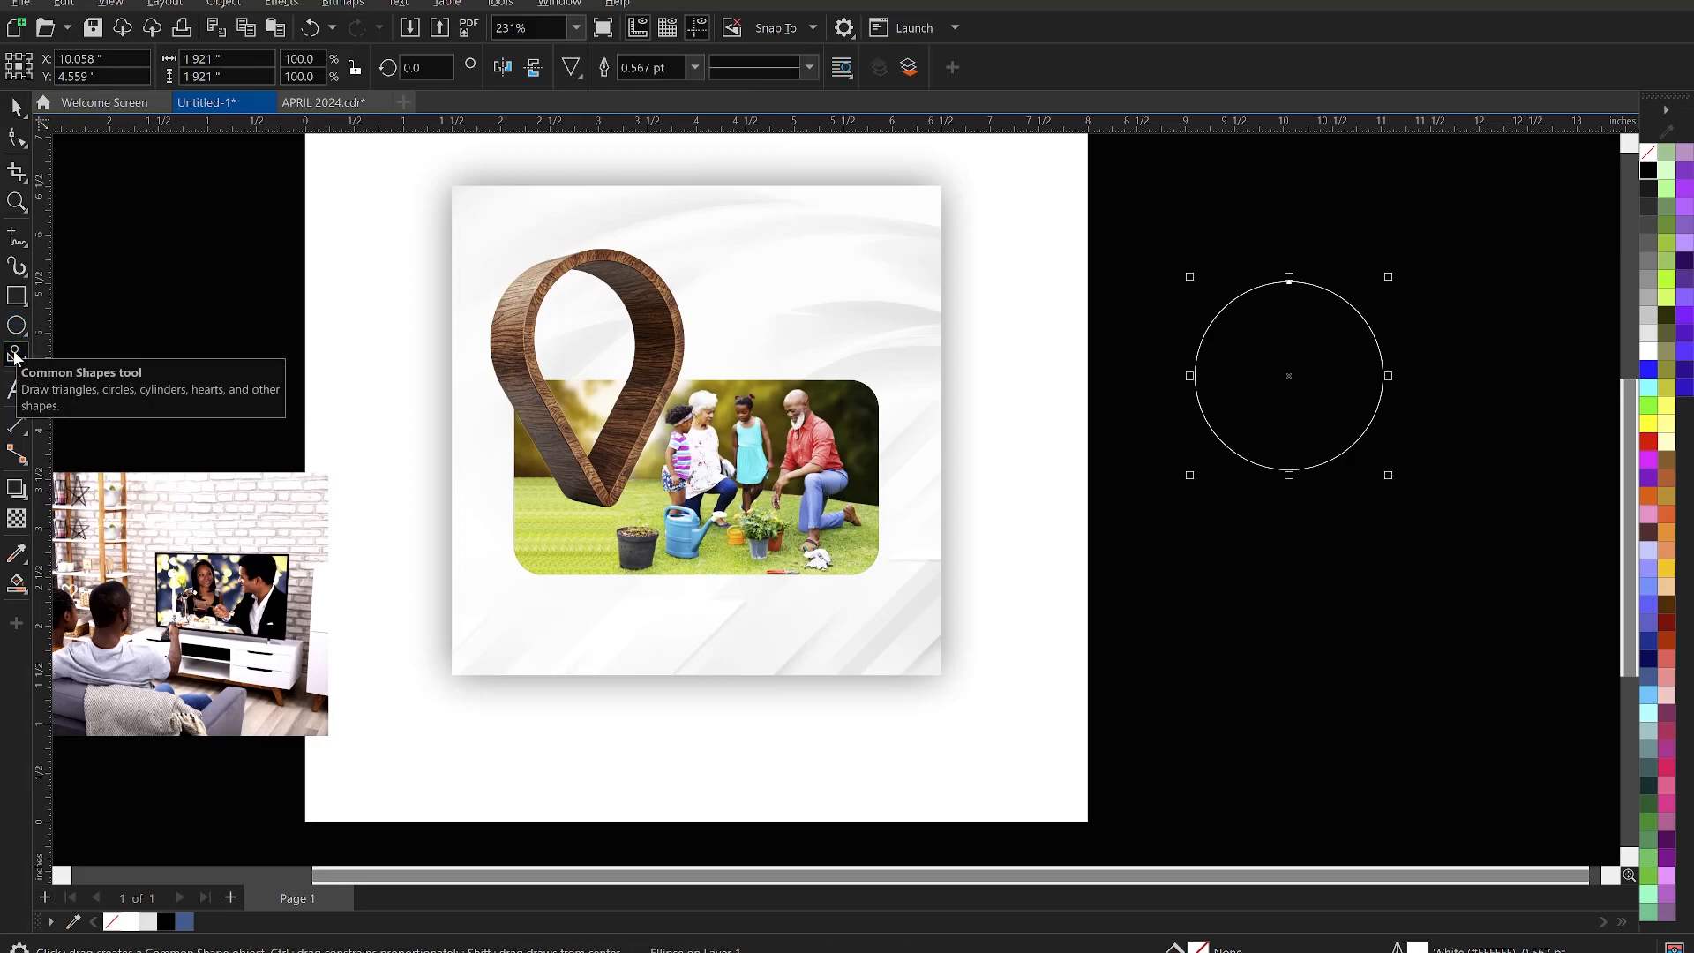
left_click(572, 68)
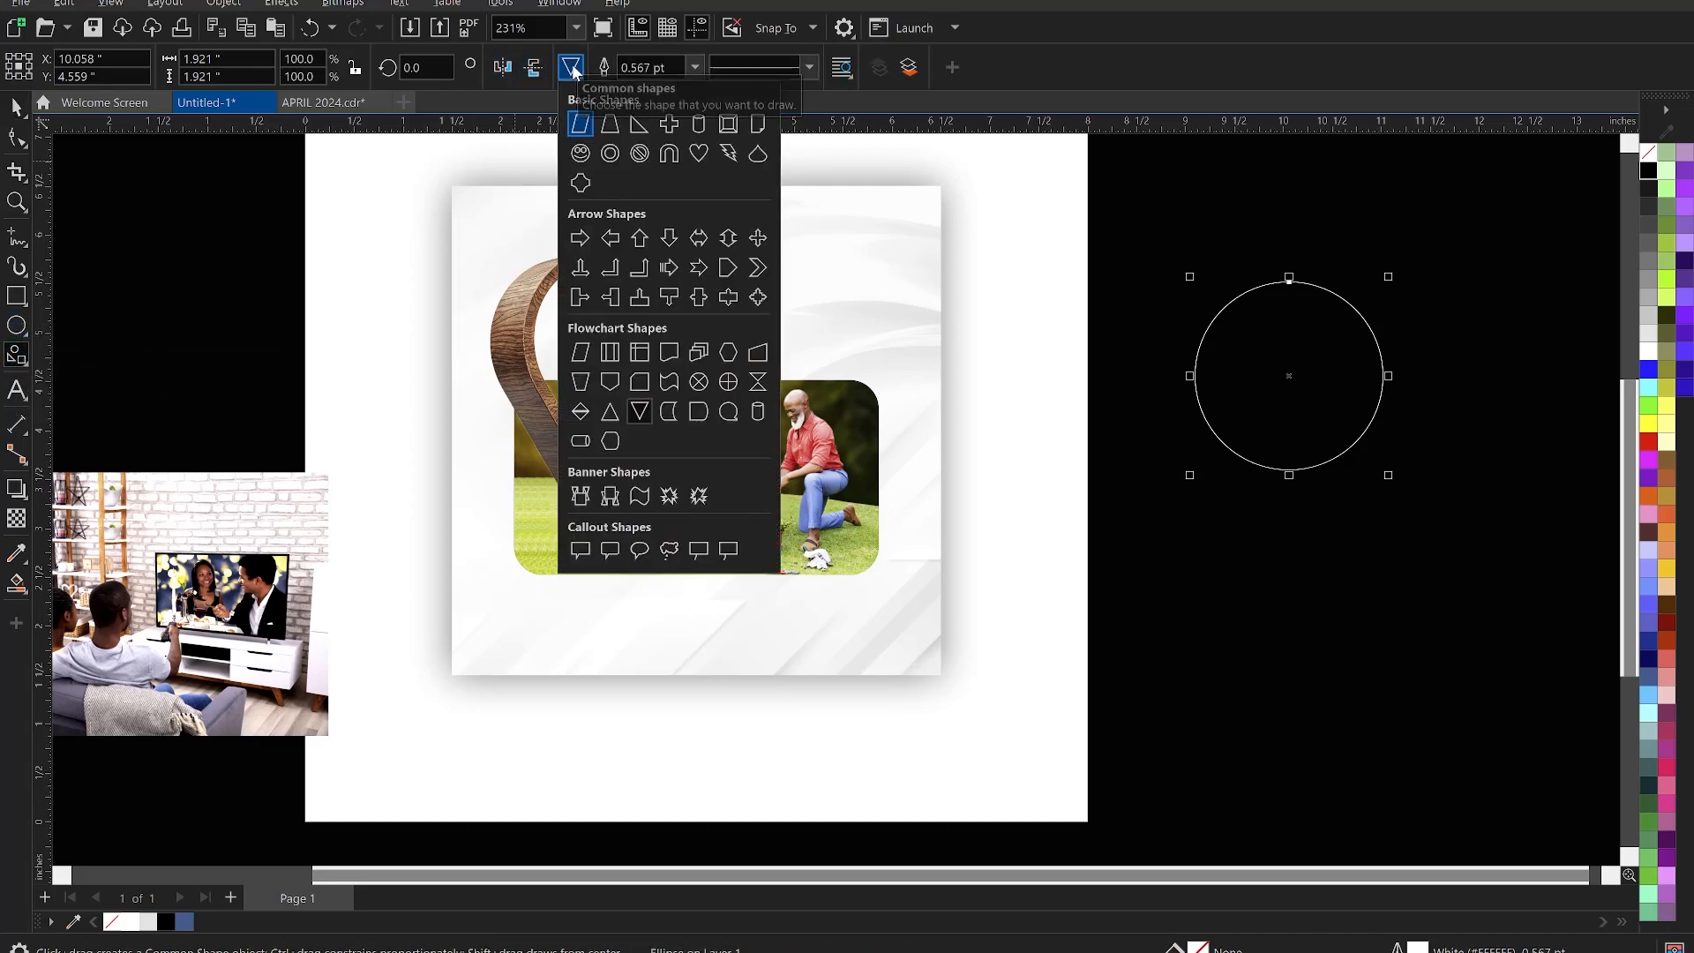
left_click(639, 411)
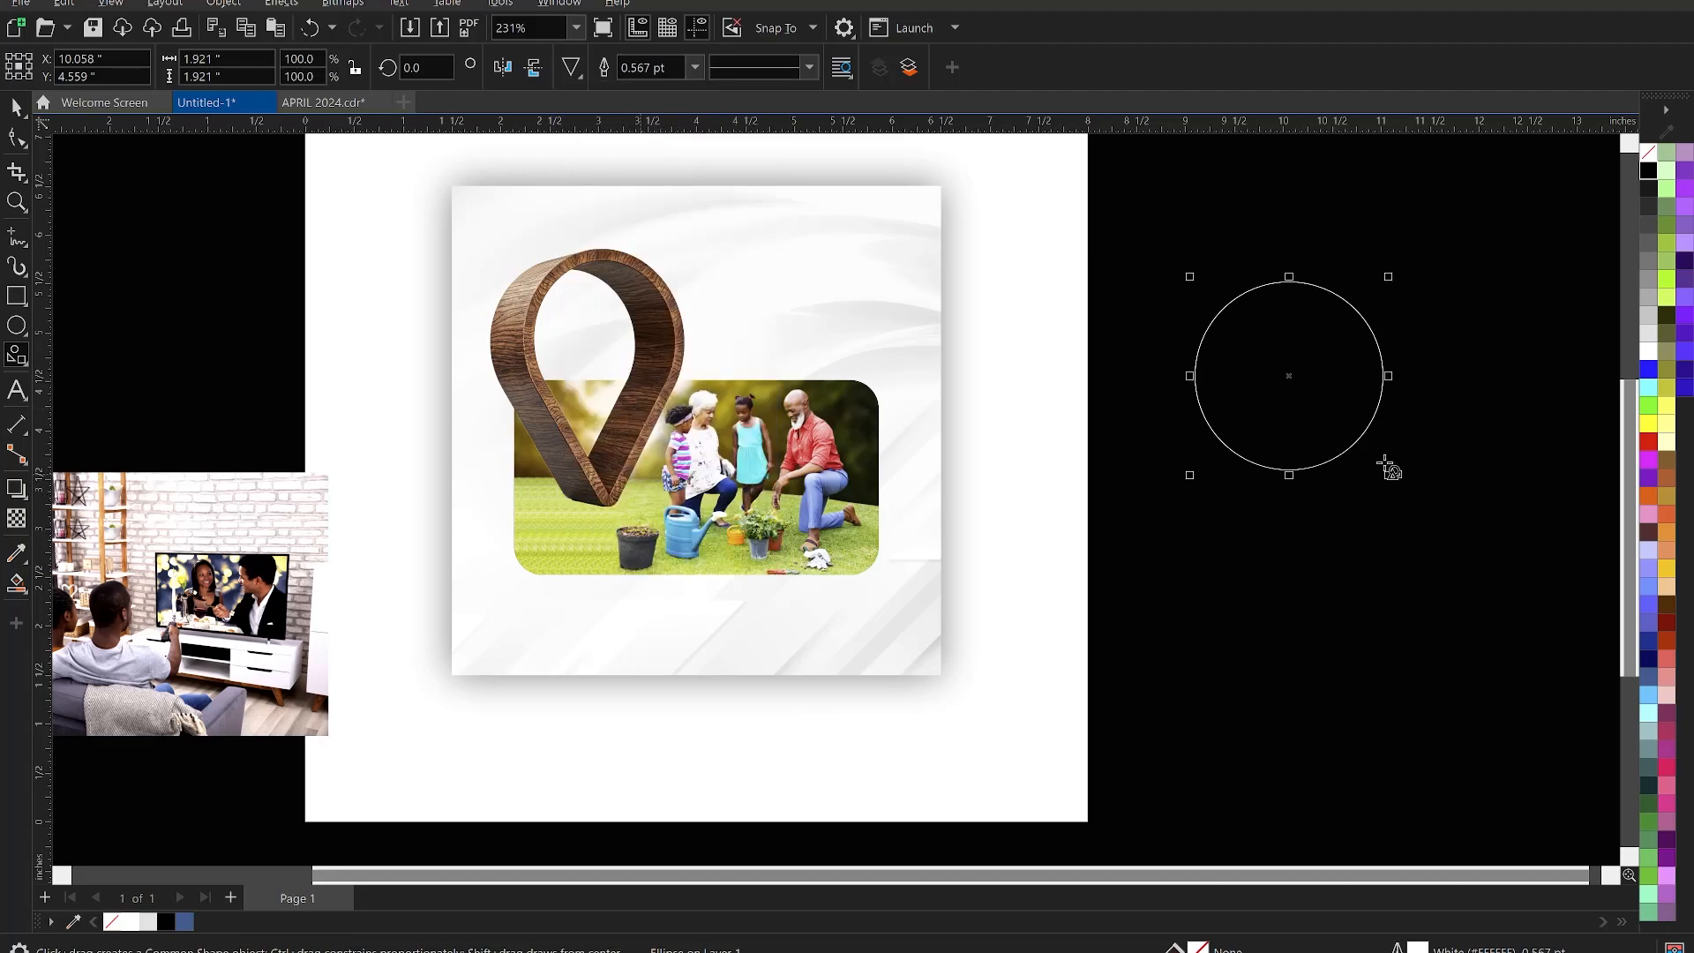
left_click_drag(1190, 356, 1510, 545)
scroll(1385, 511, "up", 1)
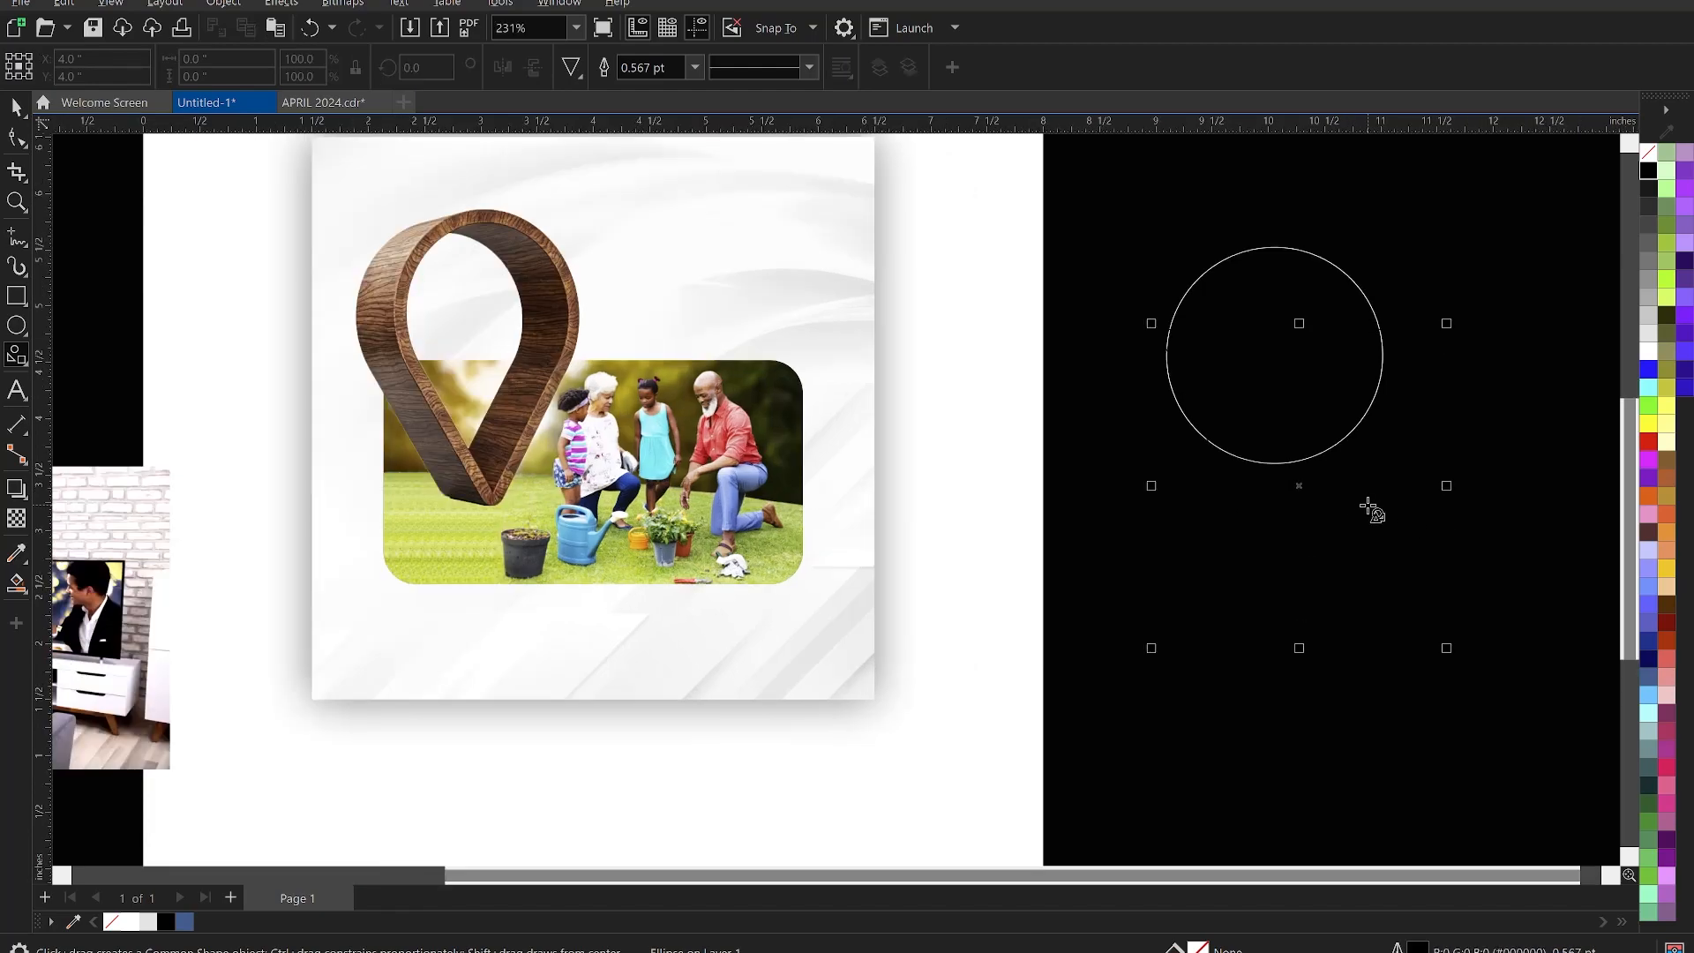
key("space")
scroll(919, 462, "down", 1)
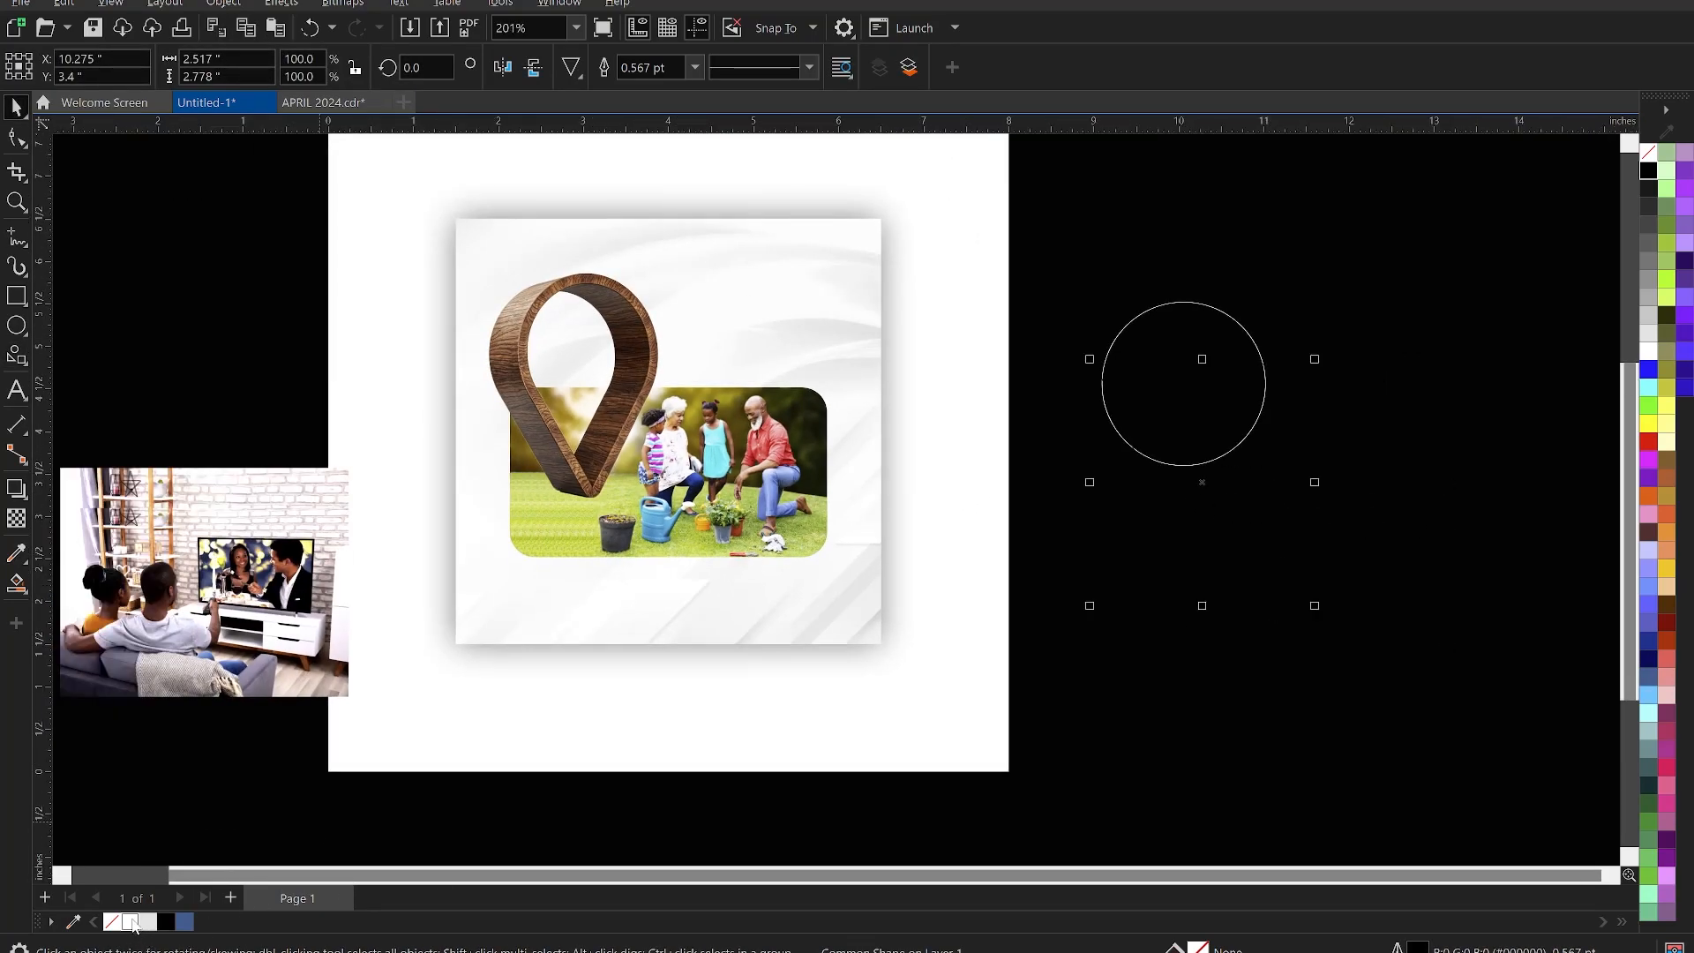
Center the circle horizontally on the triangle and enlarge it to about 2.092 inches to meet the sloping sides
scroll(1487, 441, "up", 2)
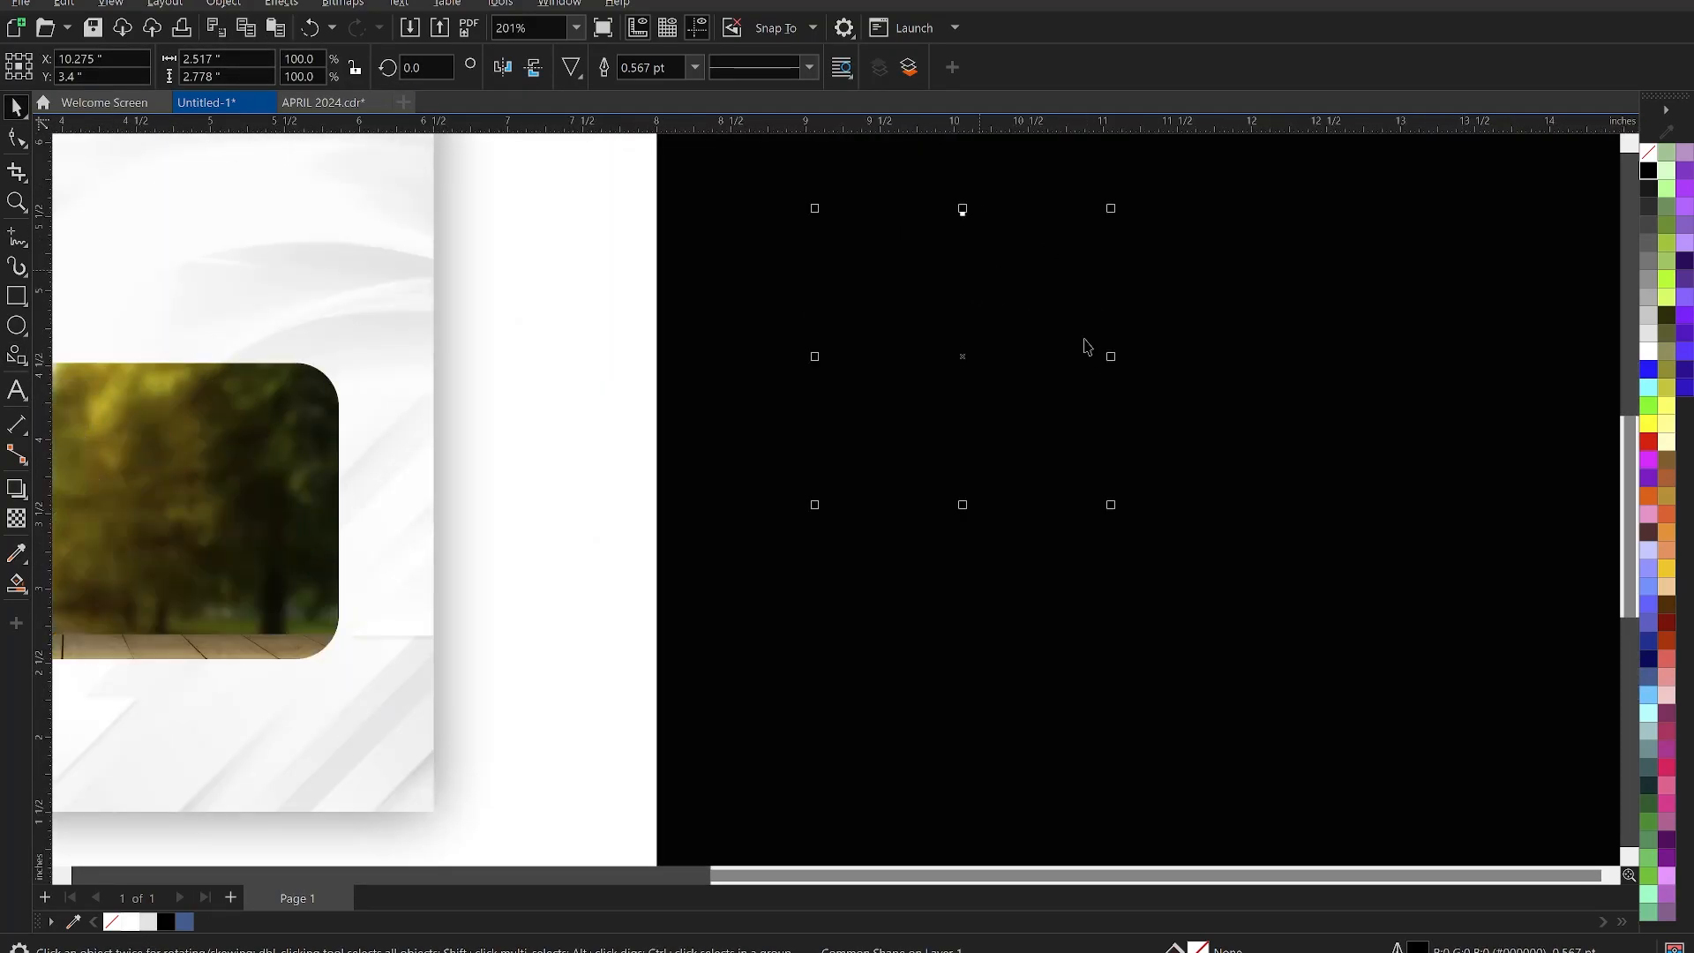
left_click(1126, 345, "shift")
key("c")
scroll(1129, 455, "up", 3)
left_click_drag(1152, 522, 1170, 552)
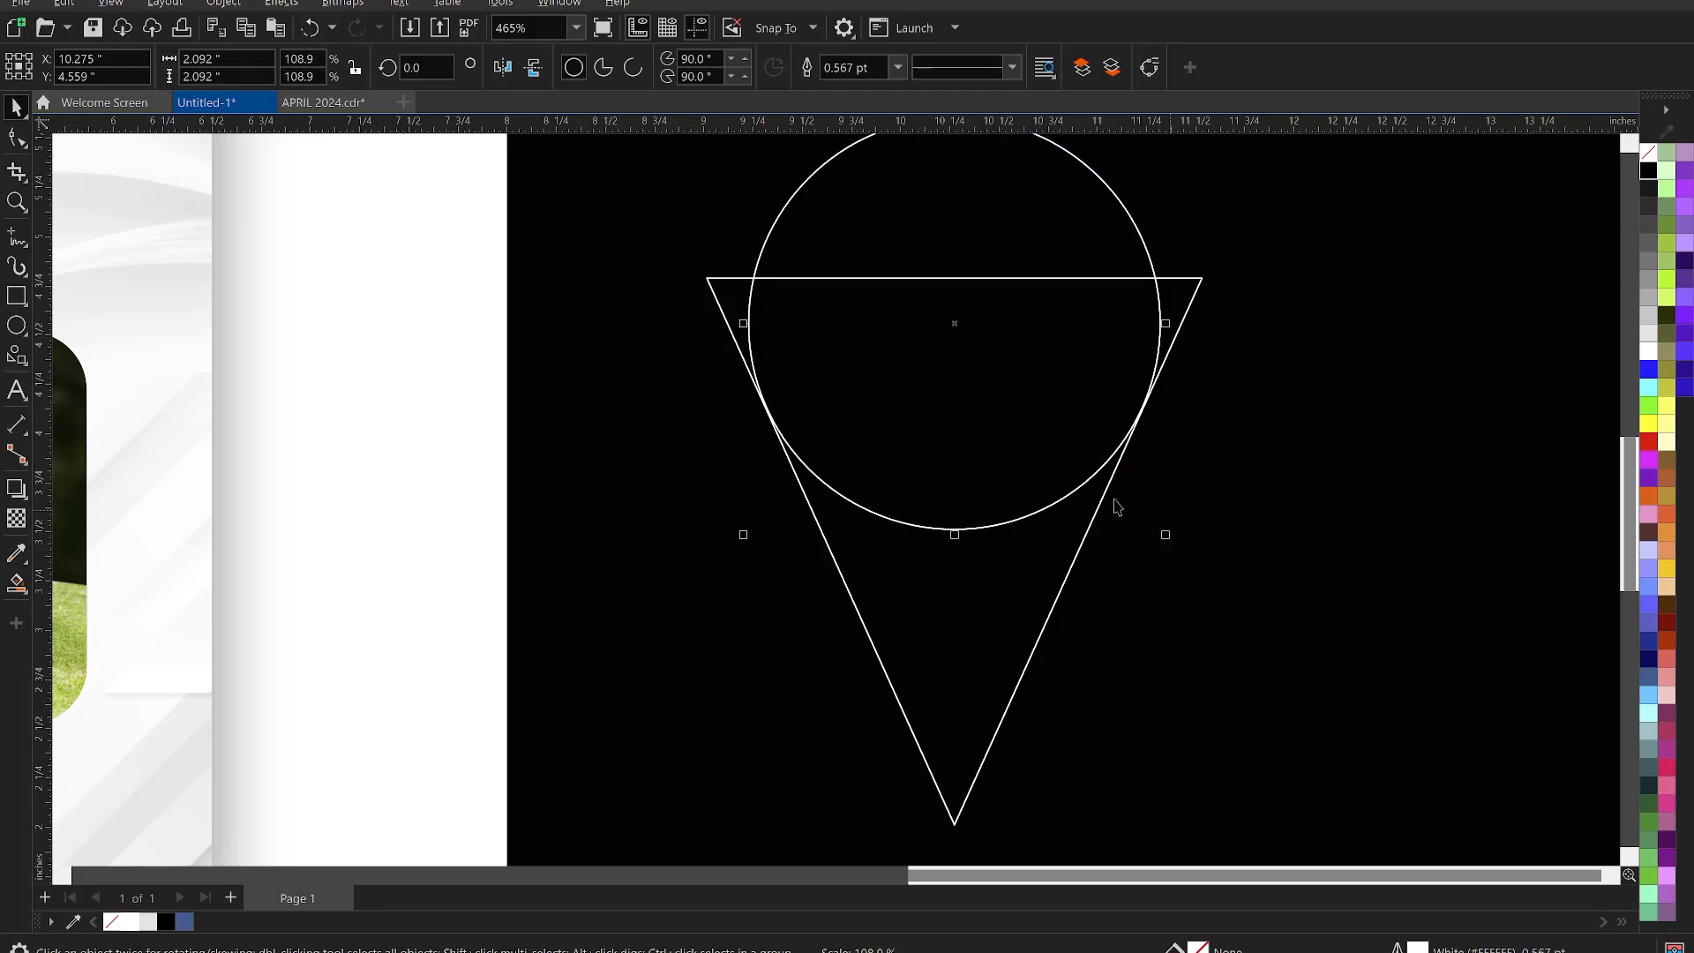
Enlarge the circle to about 2.129 inches from its center so it slightly crosses the triangle's sloping sides
scroll(1125, 512, "down", 2)
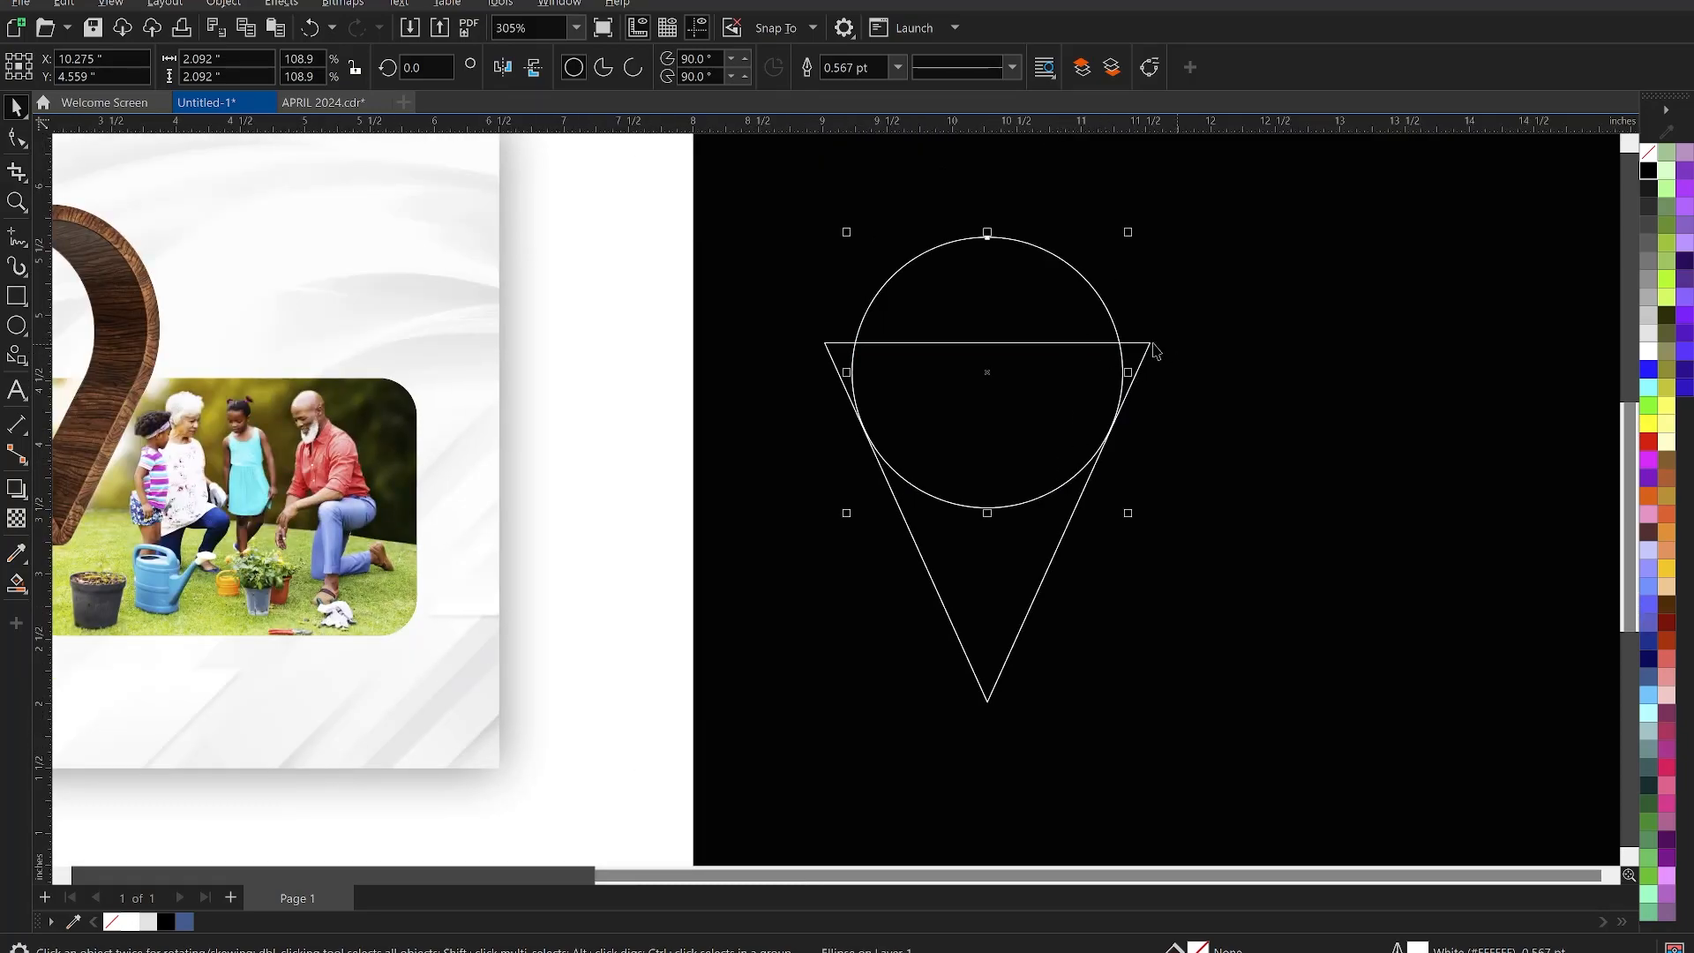
left_click(1149, 346, "shift")
key("z")
left_click_drag(783, 303, 1206, 594)
key("space")
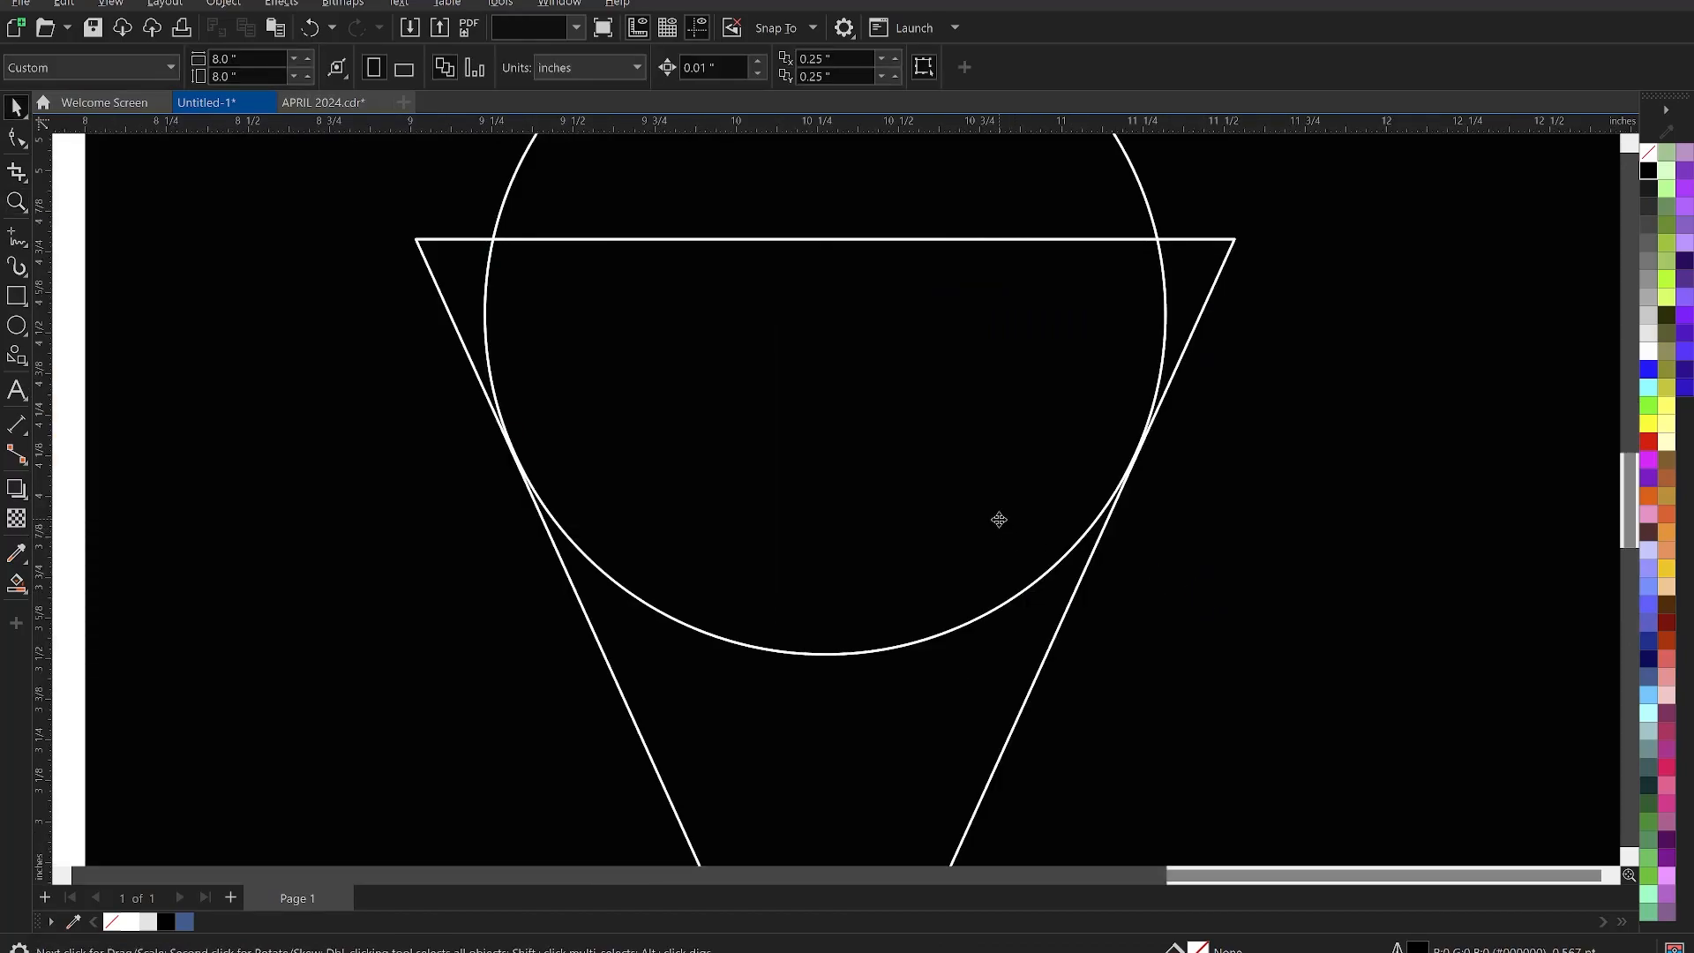
scroll(1050, 596, "up", 1)
left_click(1070, 609)
mouse_move(1268, 713)
left_mouse_down()
mouse_move(1278, 725)
mouse_move(1288, 692)
left_mouse_up()
scroll(997, 381, "down", 5)
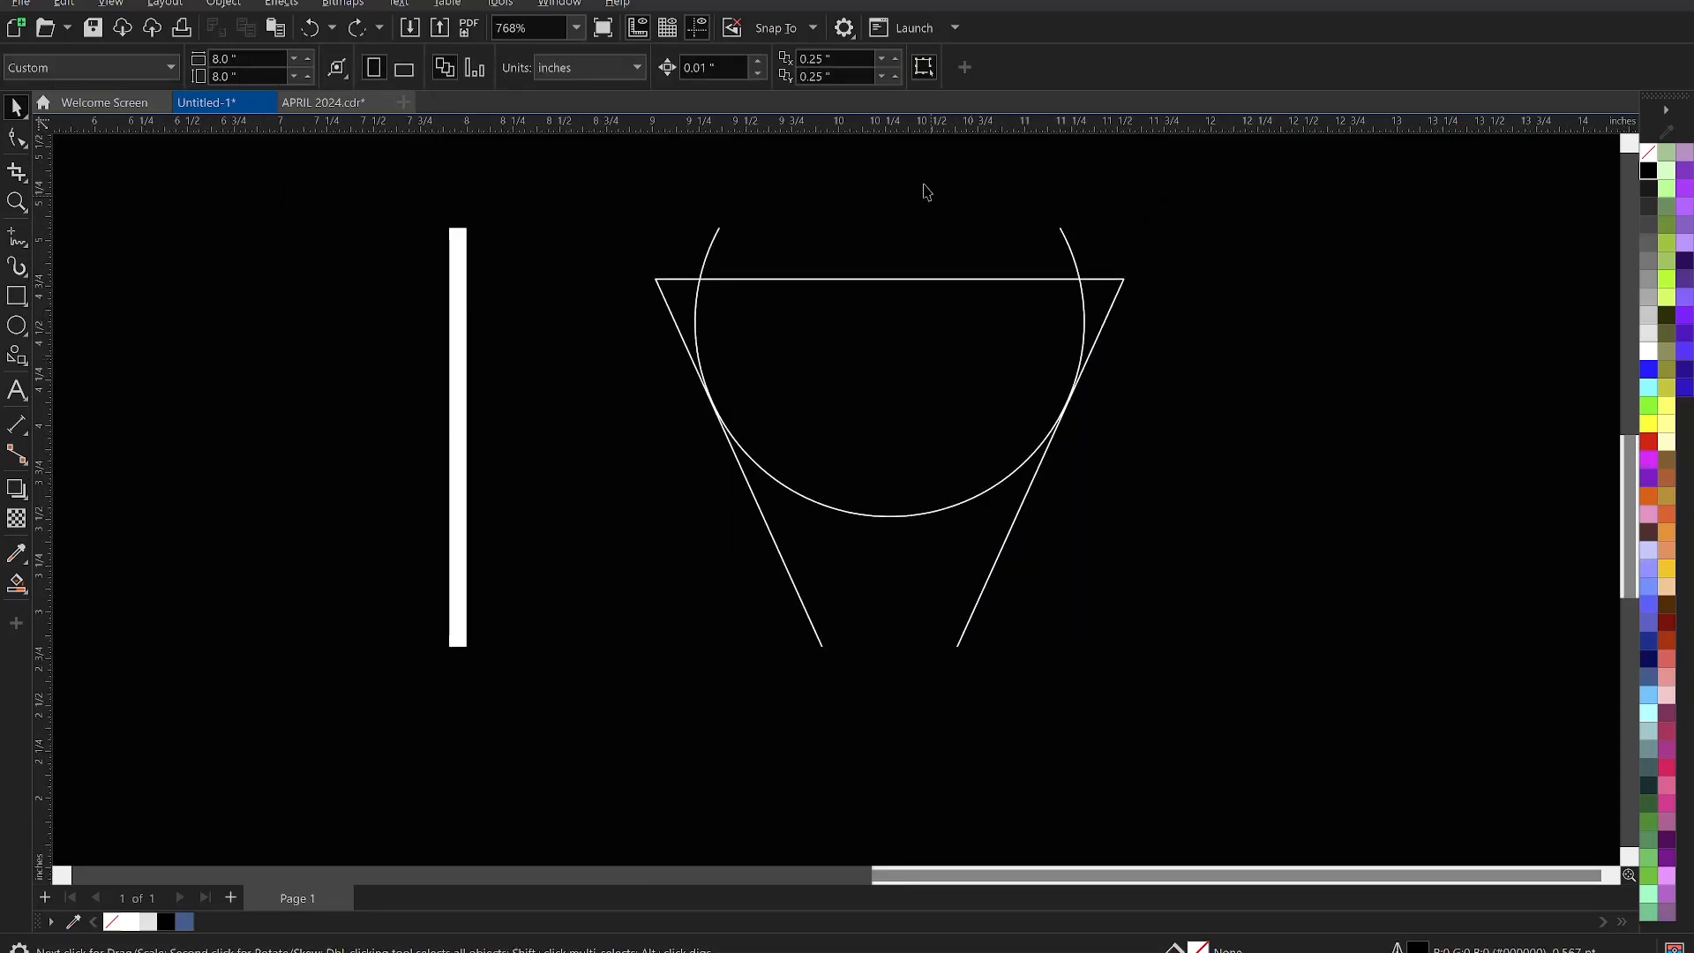
left_click(1006, 389)
scroll(1038, 464, "up", 2)
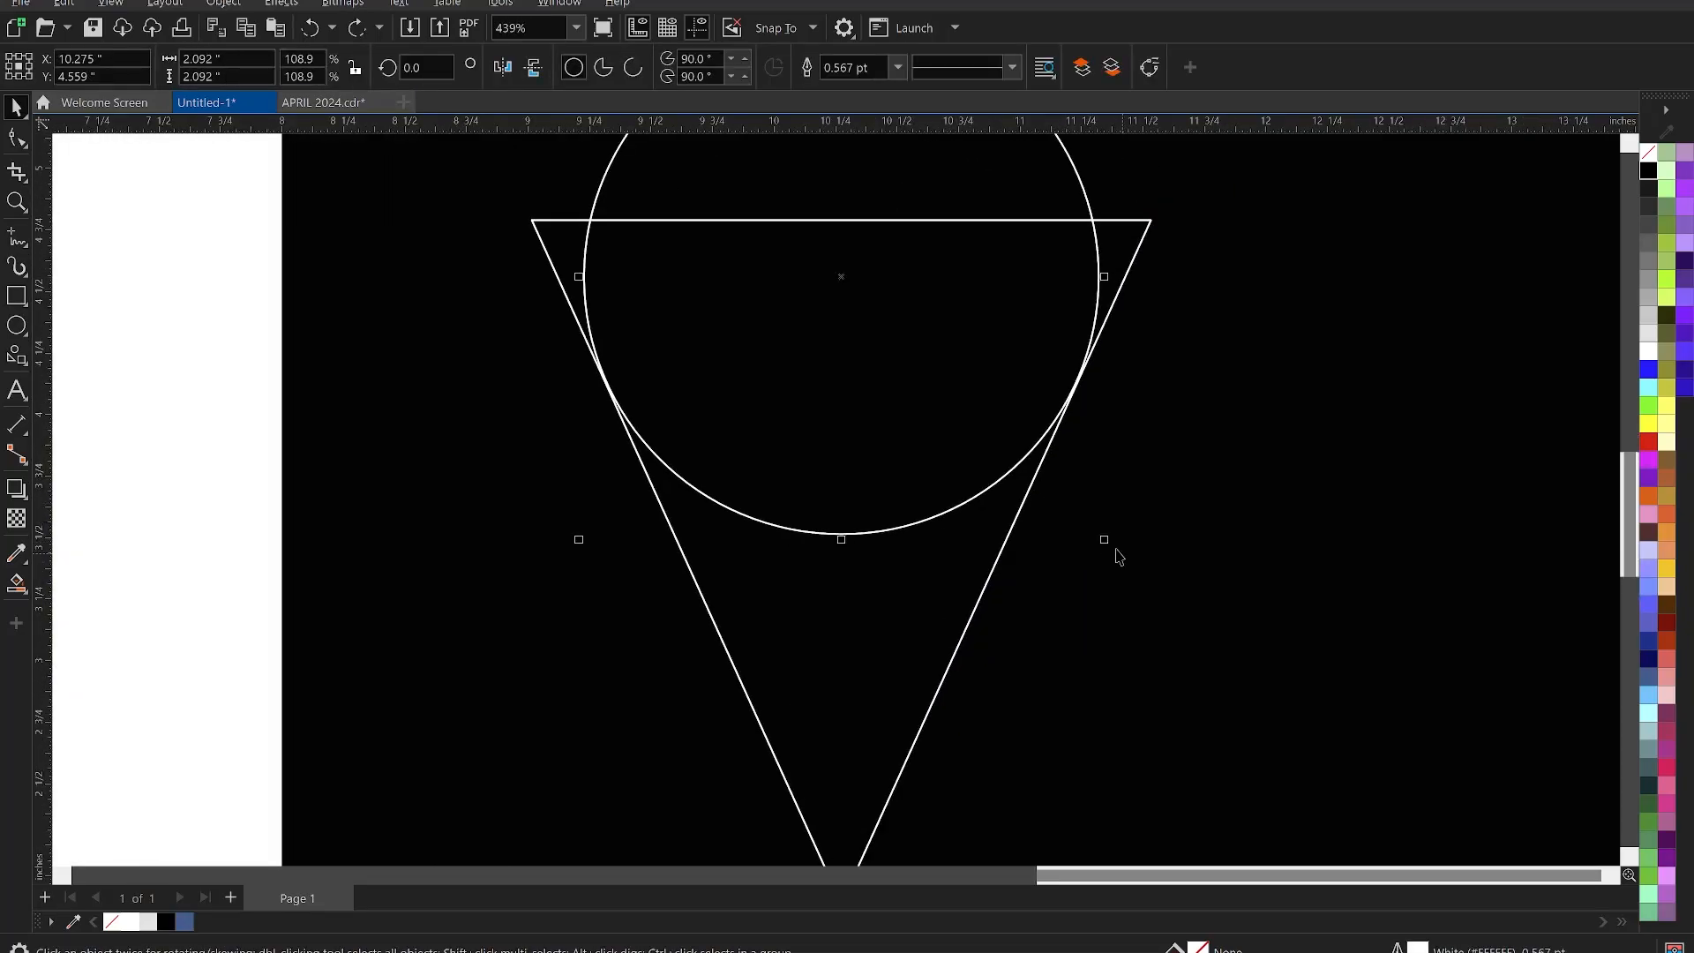
left_click_drag(1105, 544, 1109, 552)
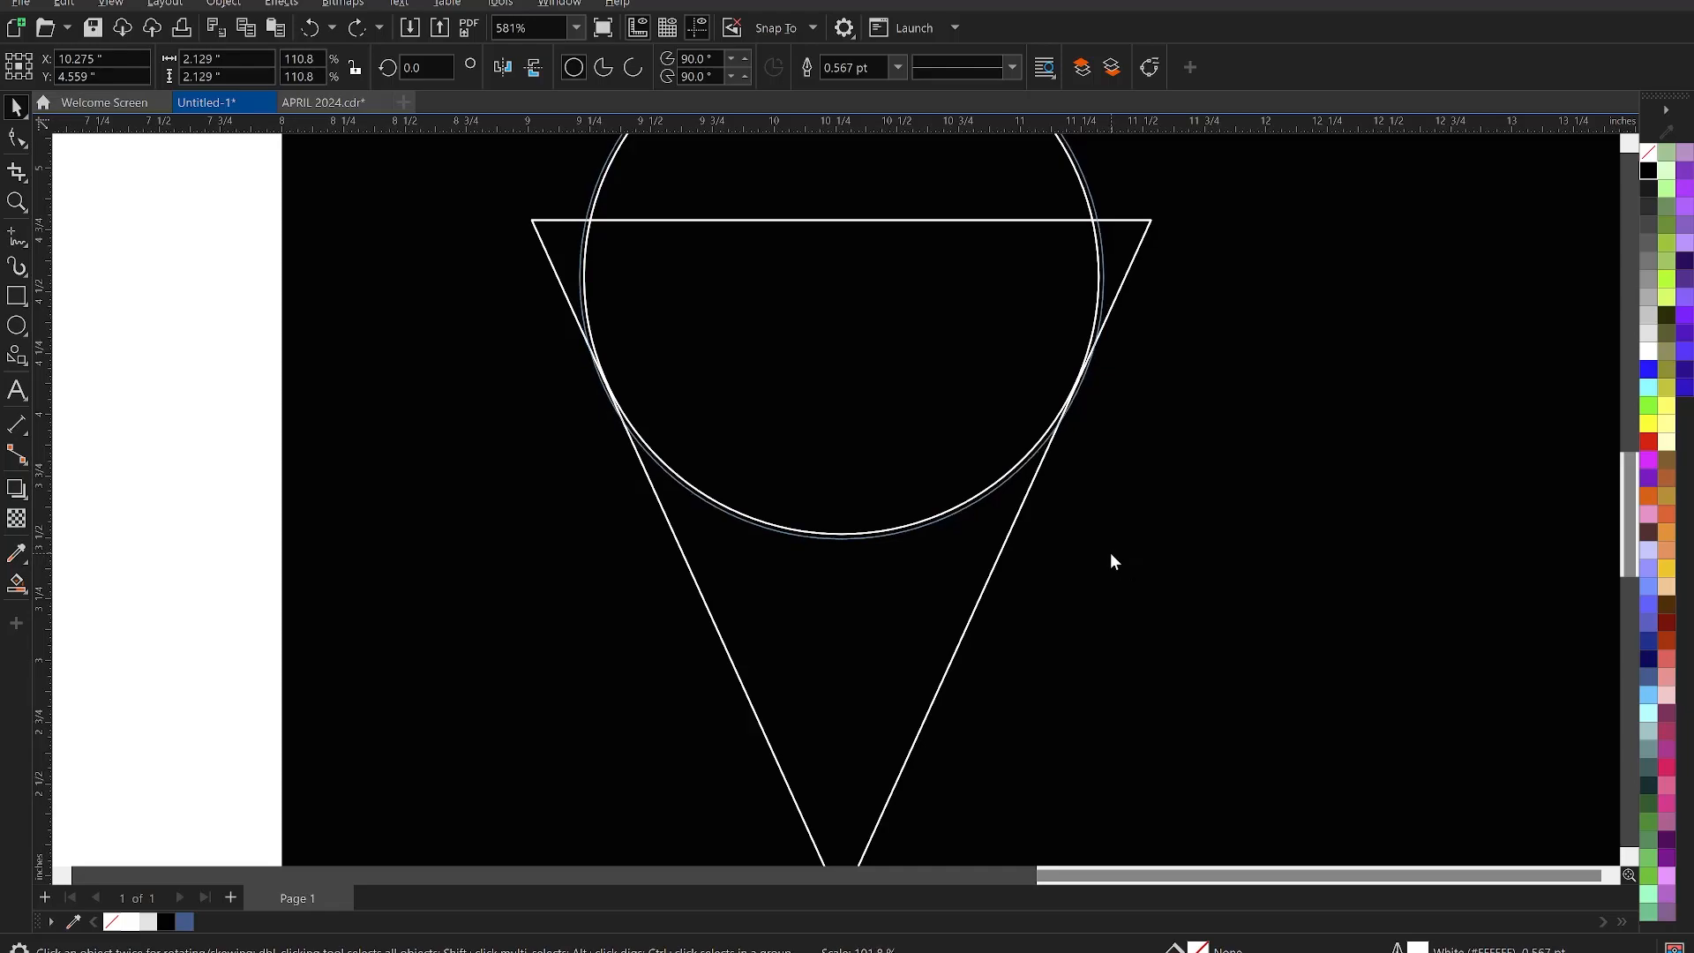
left_click(1200, 518)
Smart Fill the circle's upper part, its overlap with the triangle, and the triangle's lower tip with blue
scroll(896, 453, "down", 3)
scroll(941, 435, "up", 2)
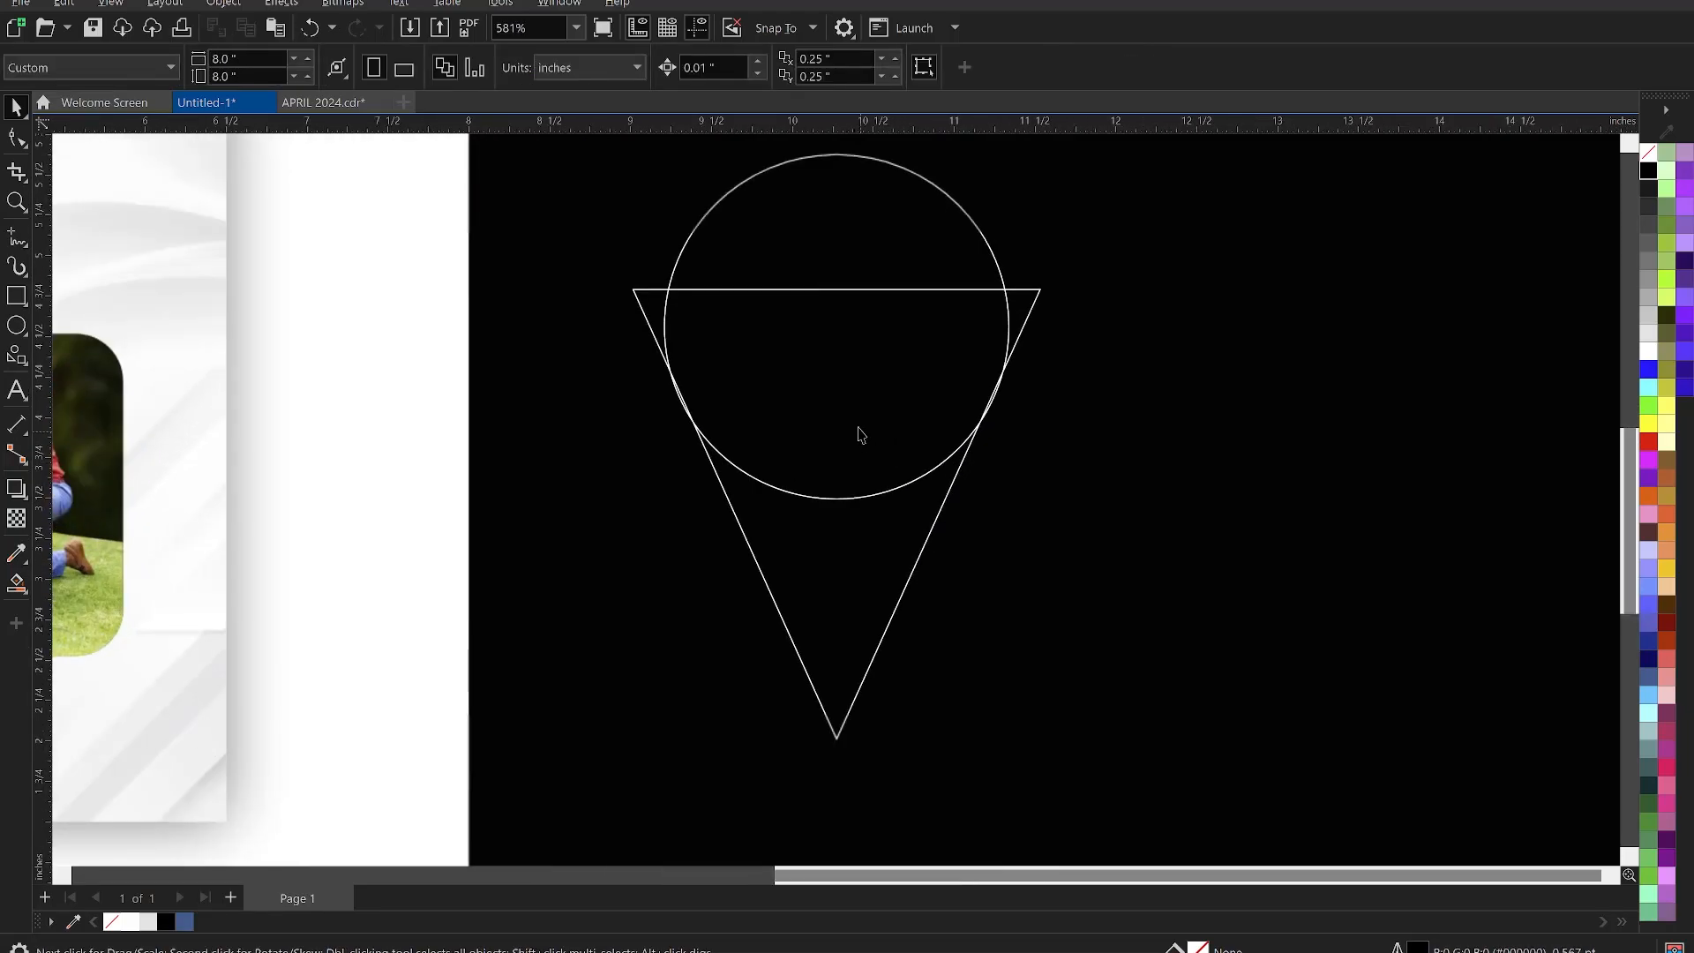
scroll(786, 382, "down", 1)
scroll(913, 507, "up", 1)
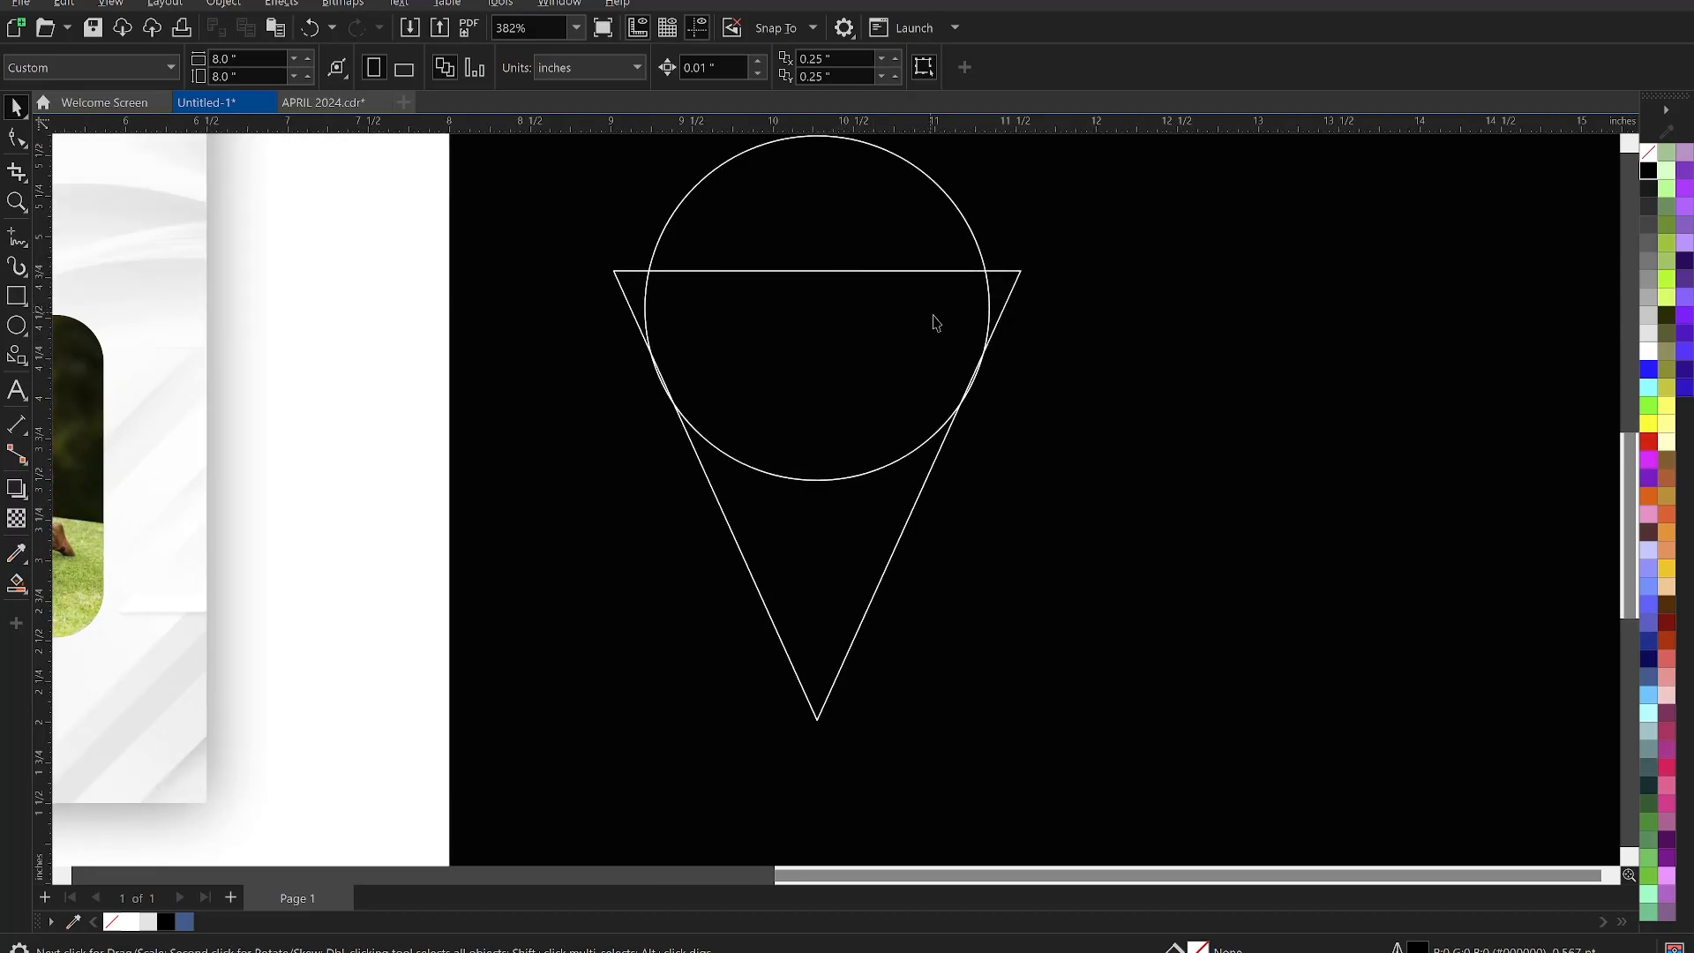
scroll(936, 323, "up", 6)
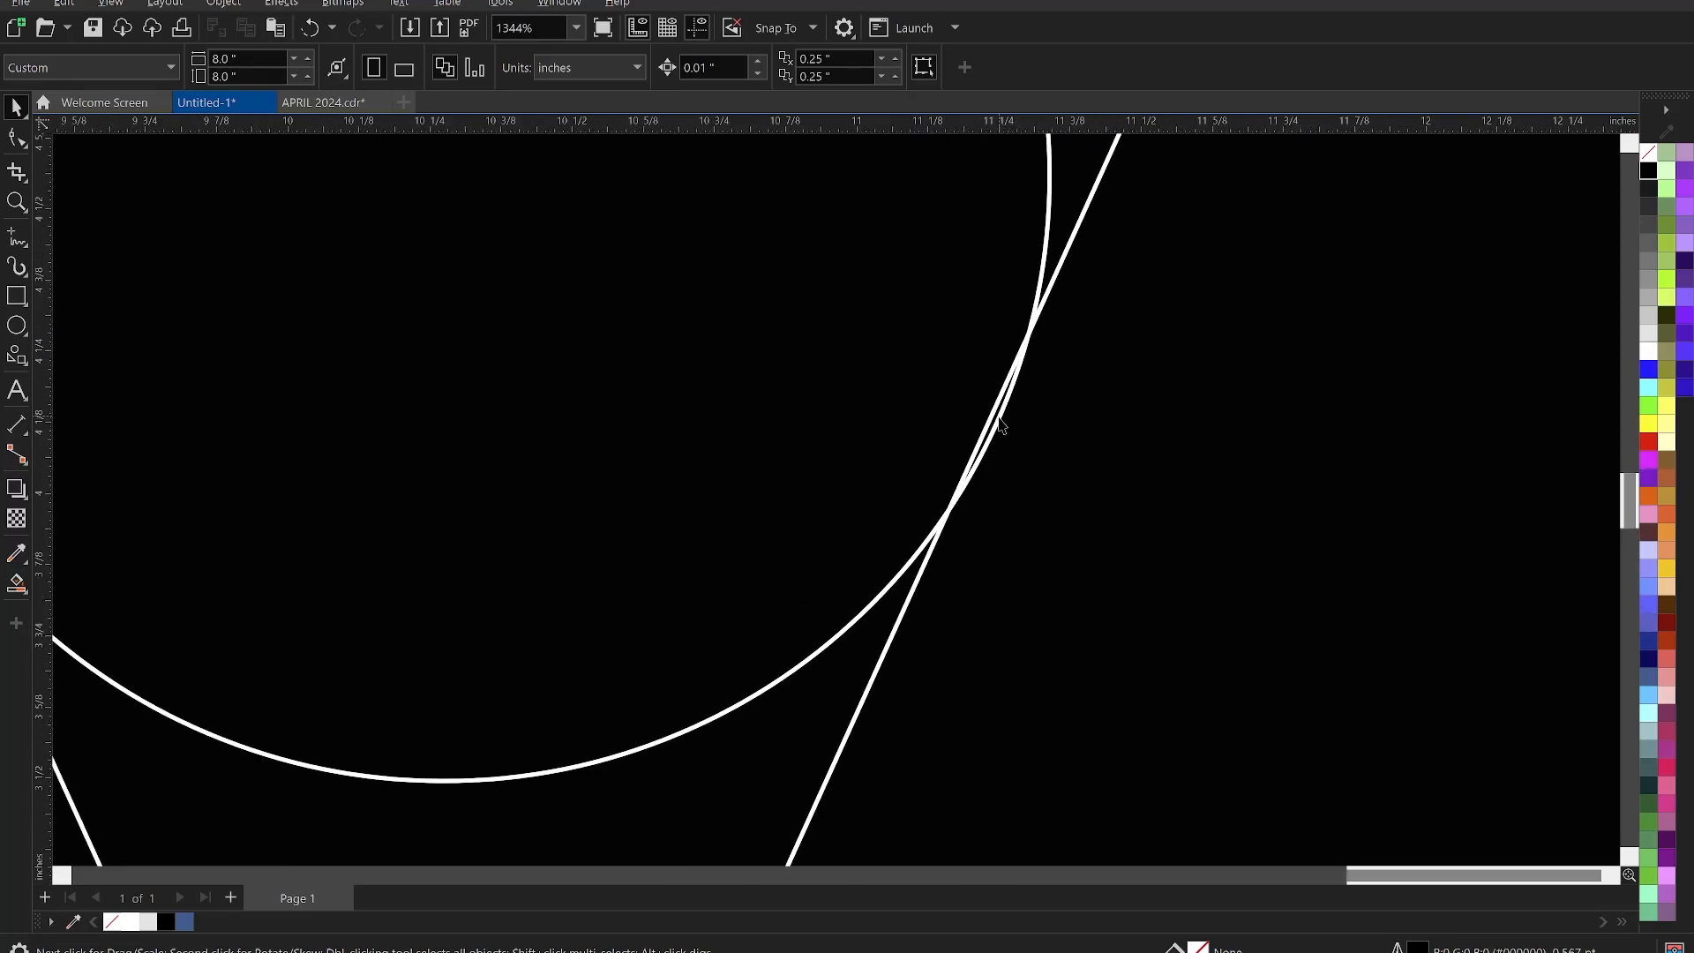
scroll(1001, 426, "down", 3)
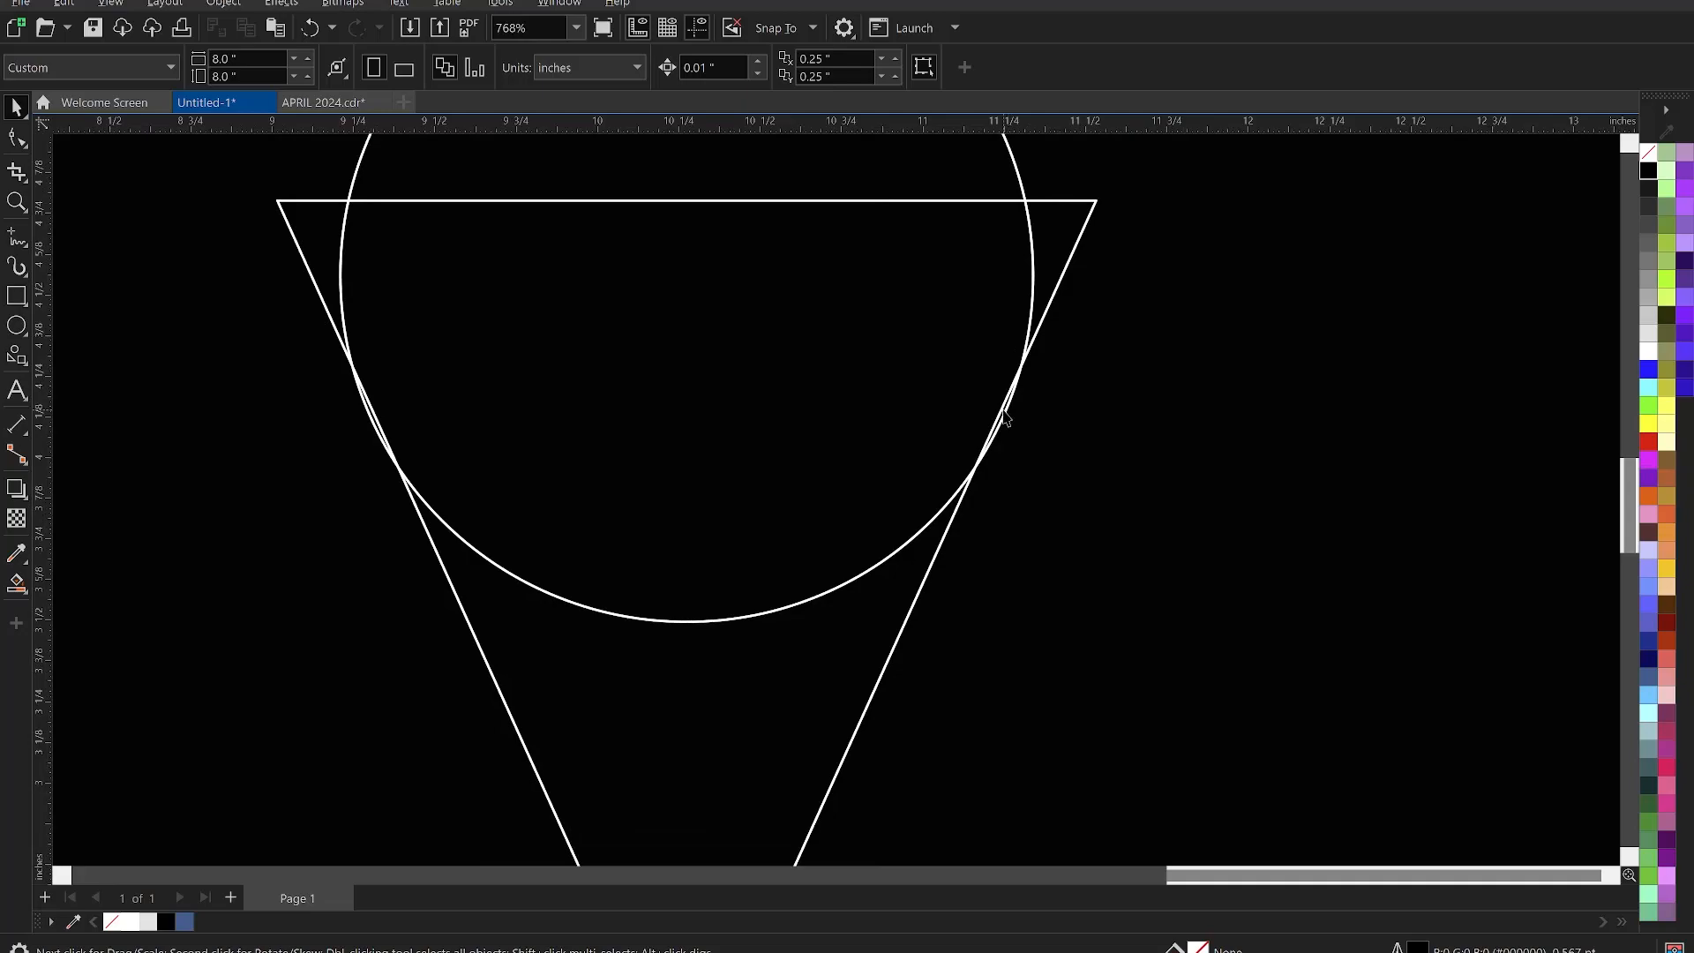
scroll(666, 447, "down", 1)
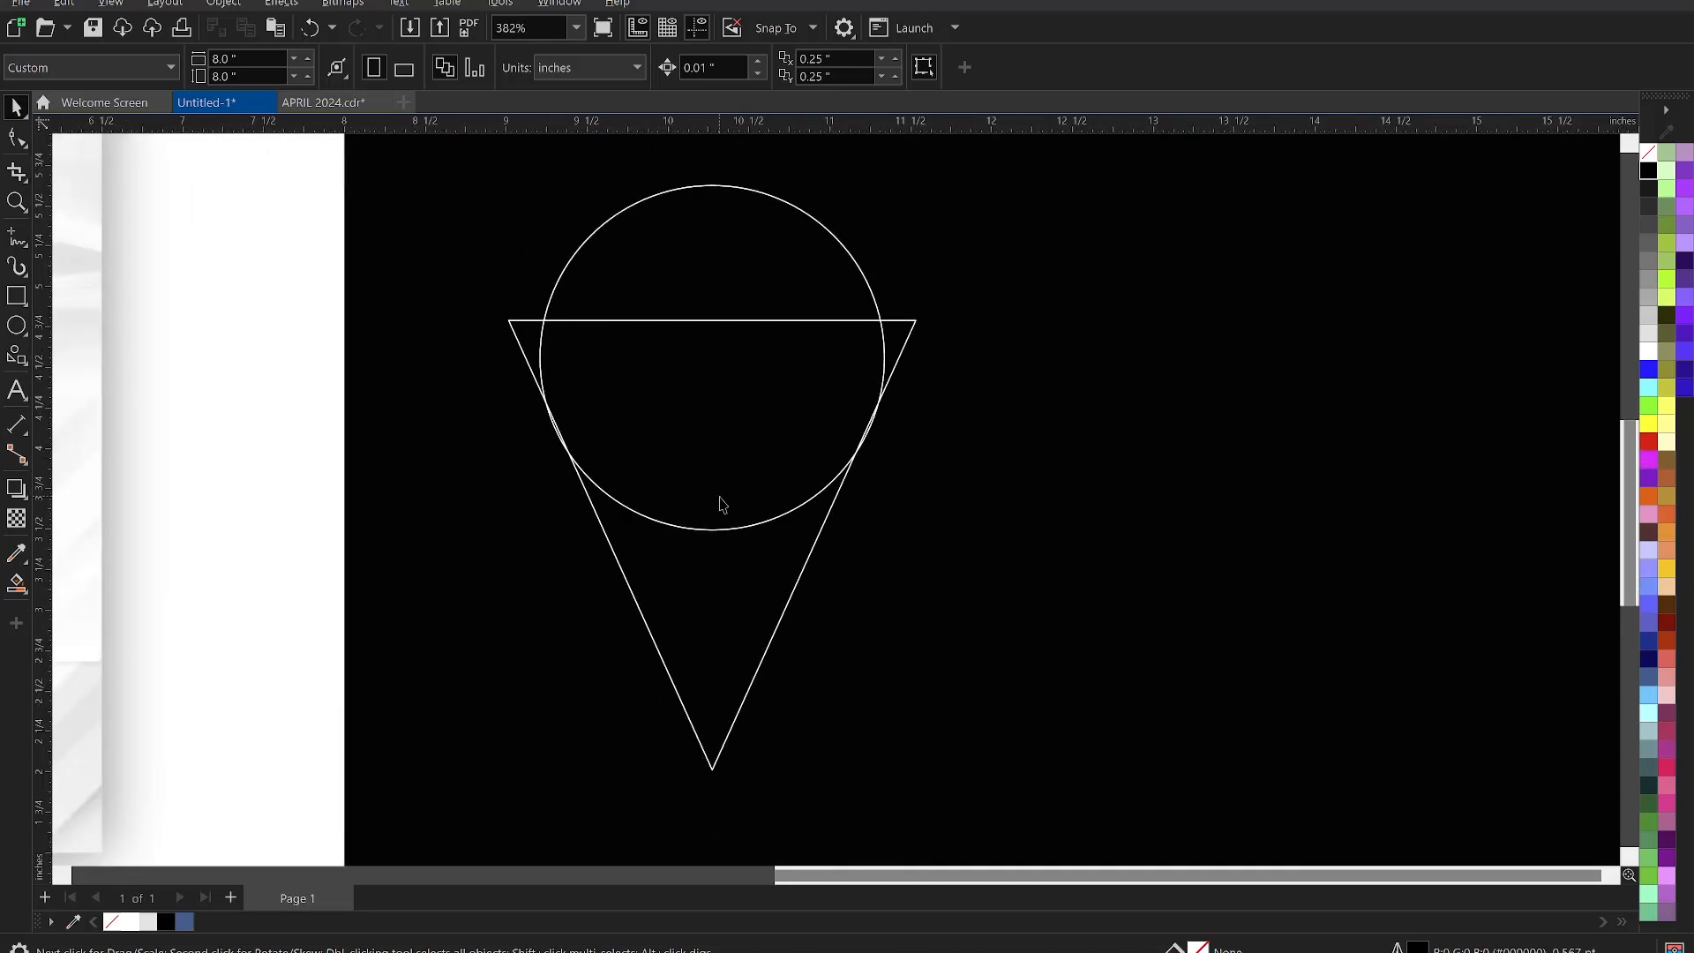
left_click(15, 585)
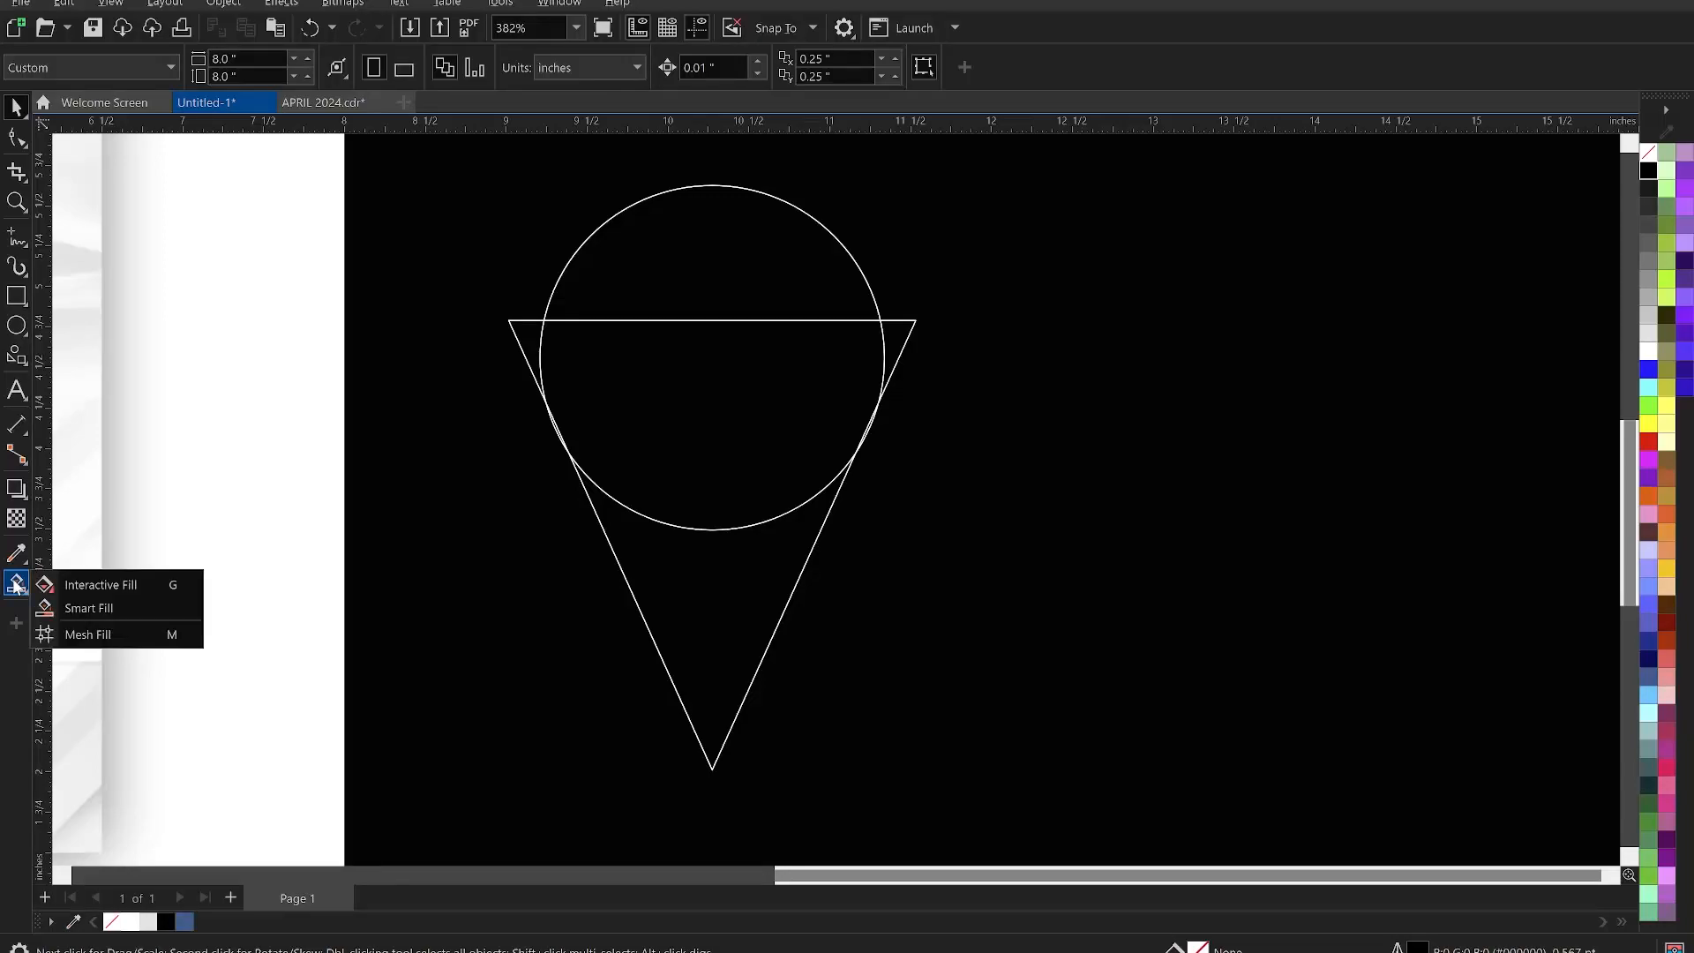
left_click(106, 615)
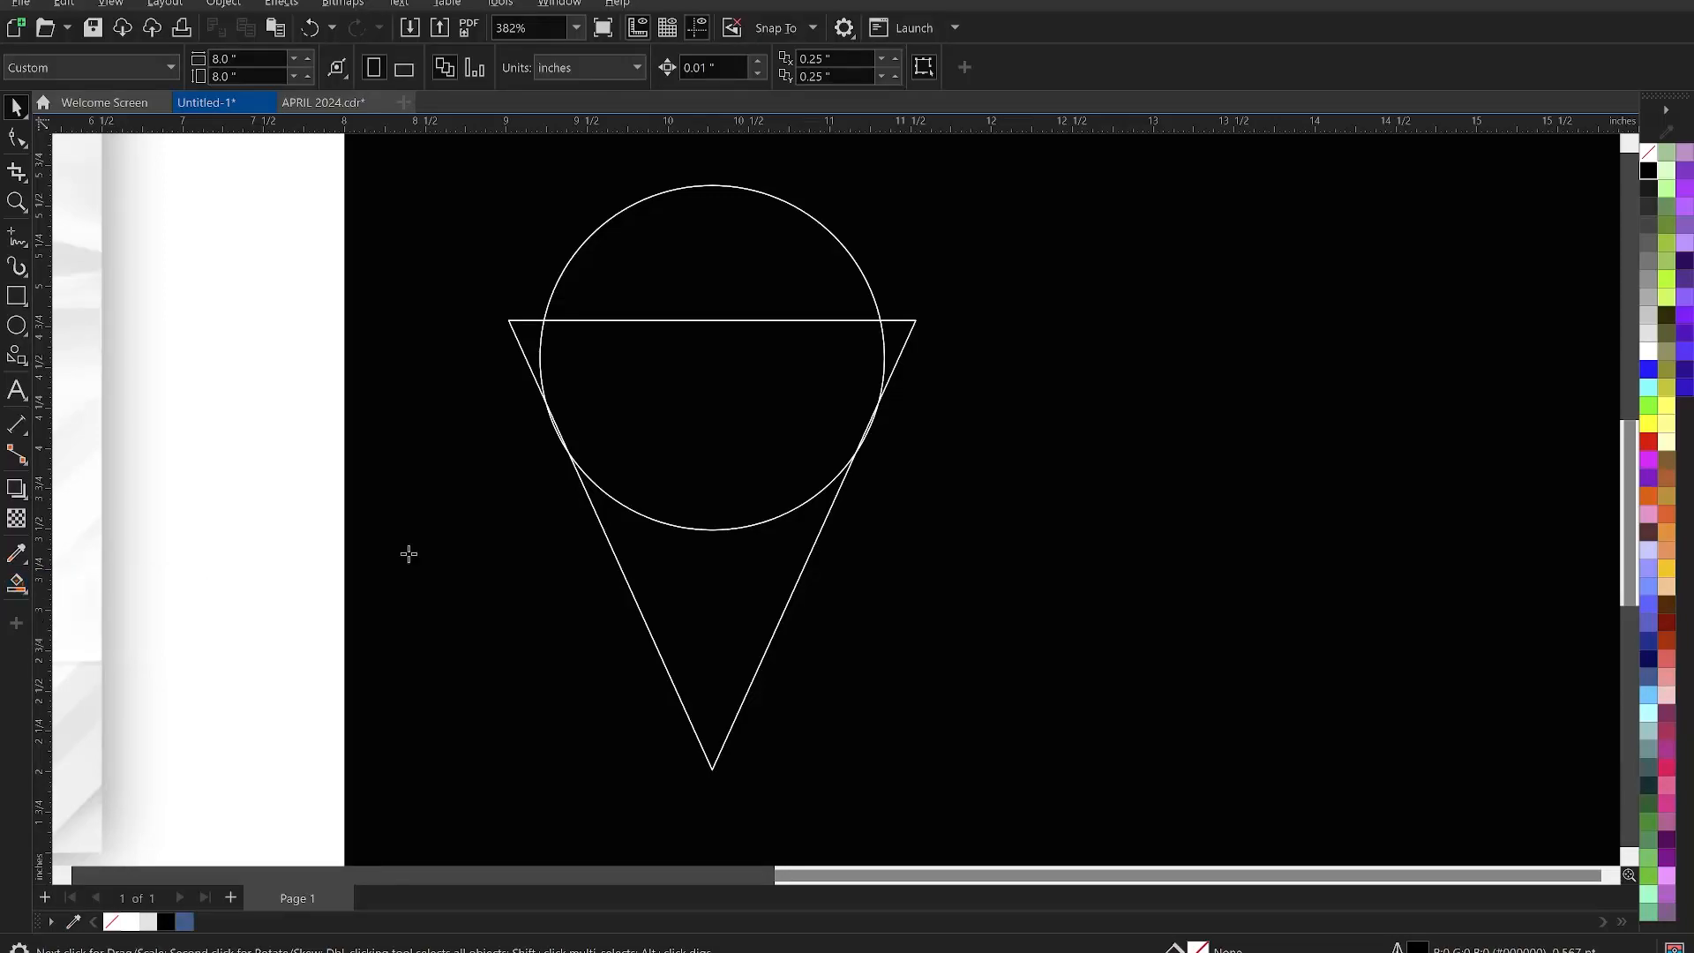
left_click(737, 262)
left_click(722, 378)
left_click(701, 585)
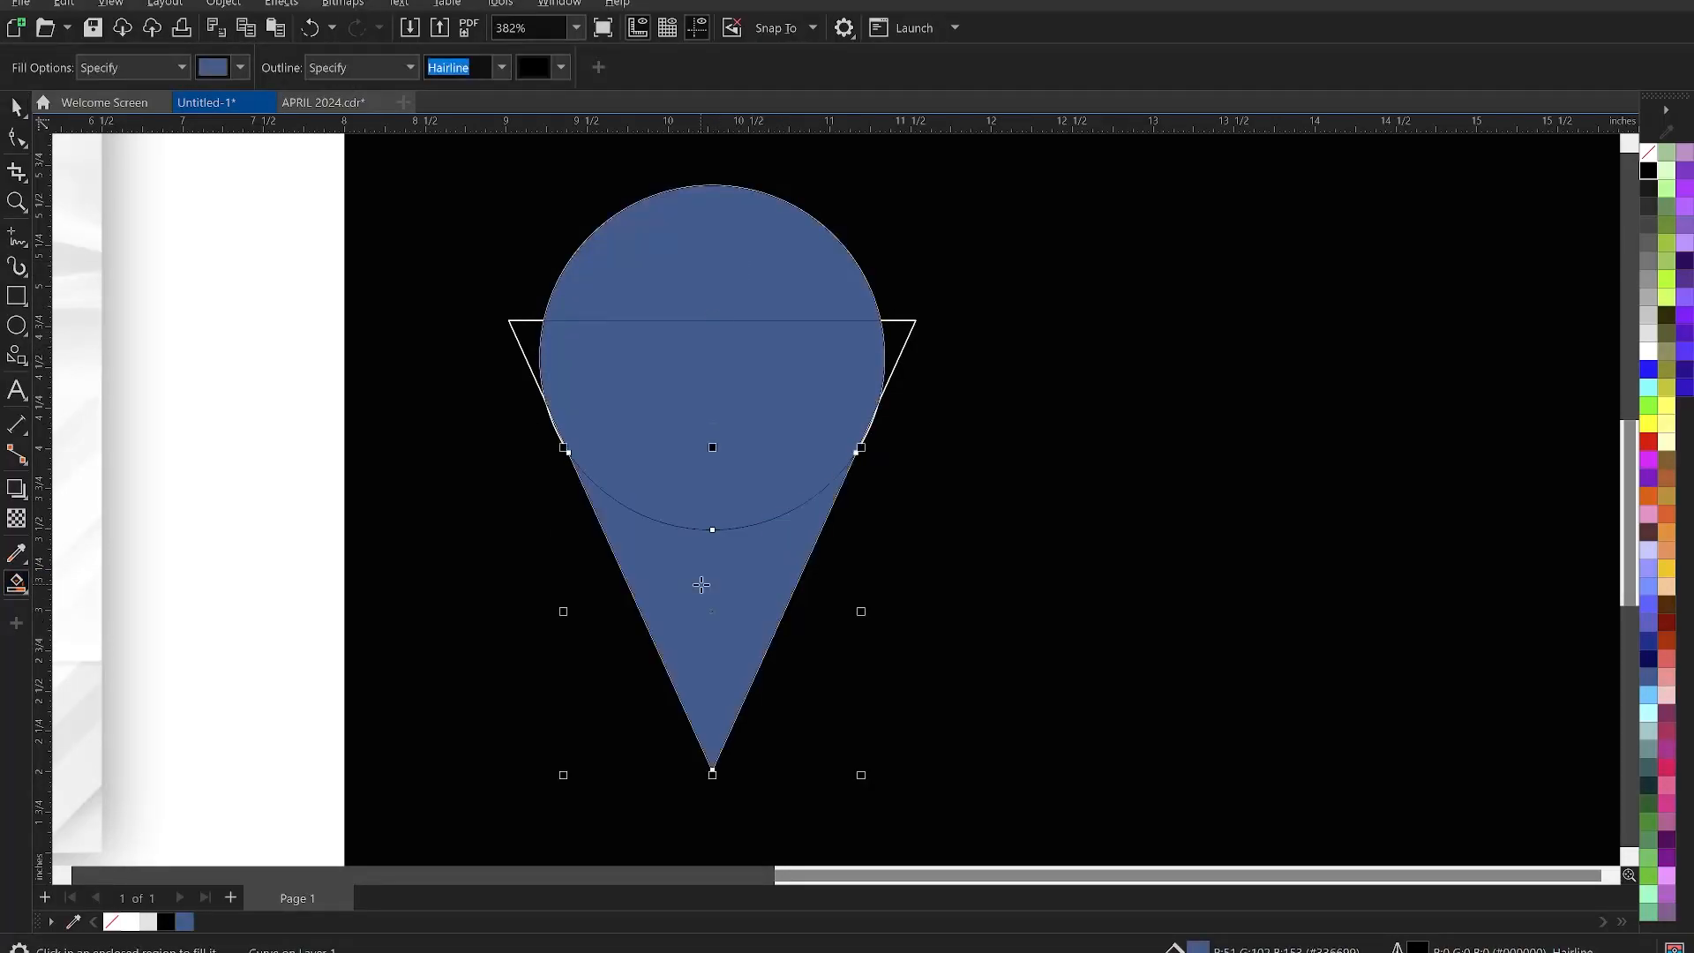
Move the blue filled pieces together beside the original outlines, centered near X 12.991, Y 3.817 inches
key("space")
left_click(812, 265)
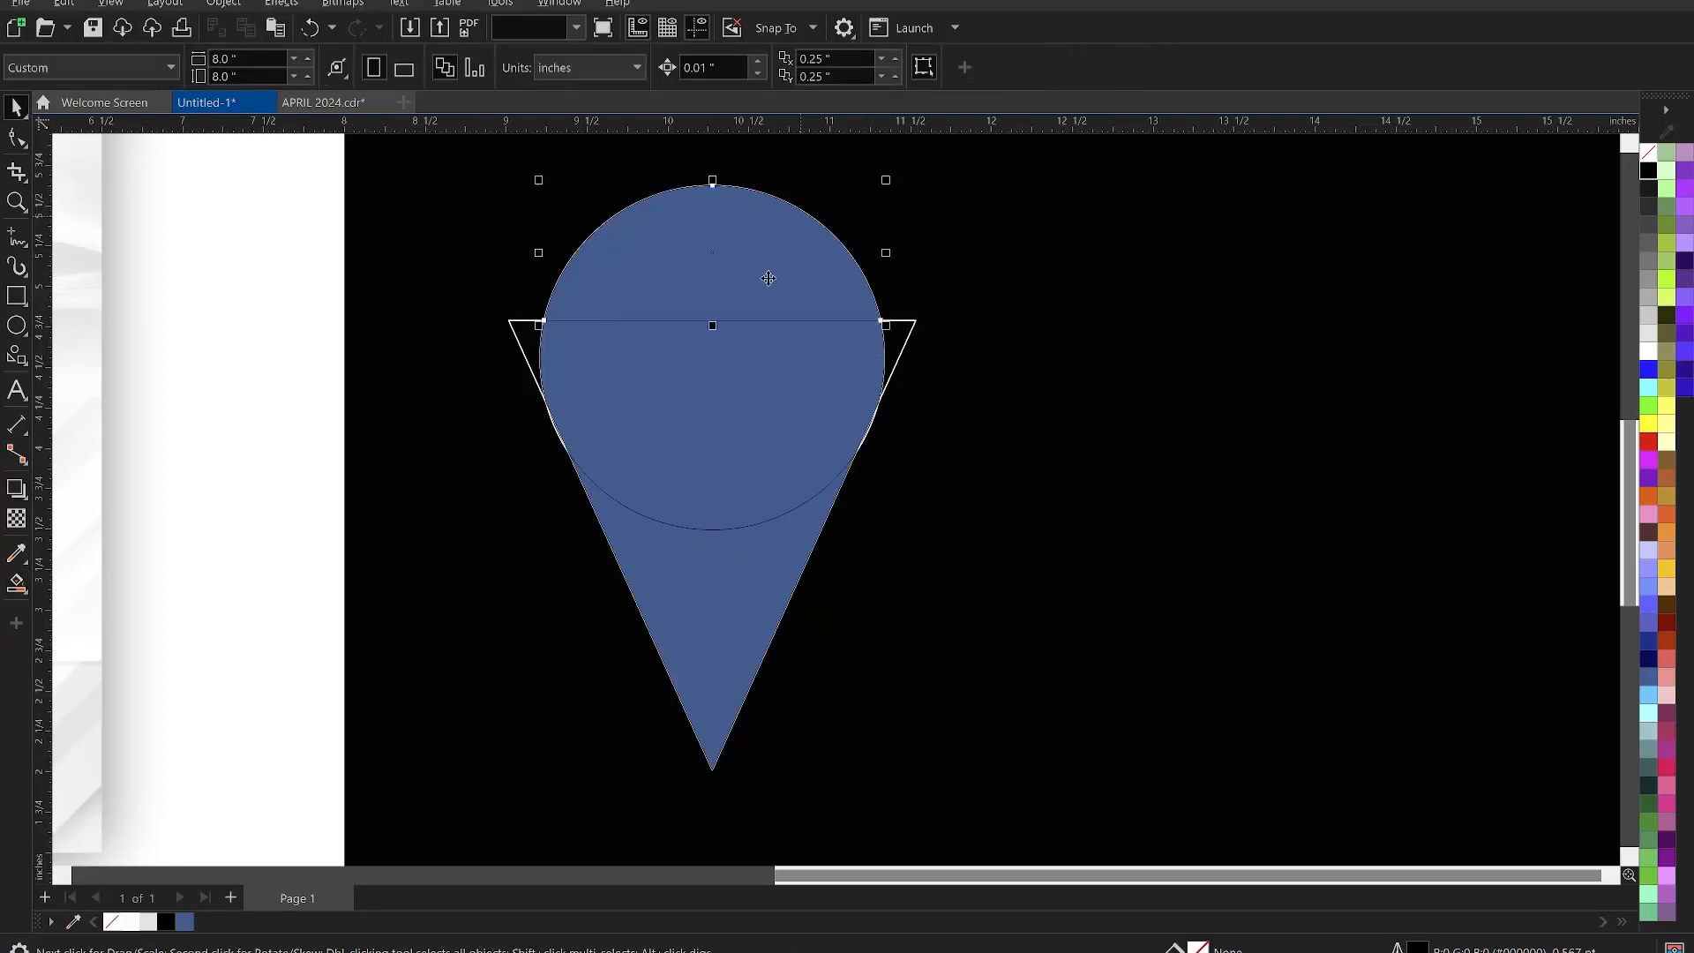
left_click_drag(706, 603, 1134, 667)
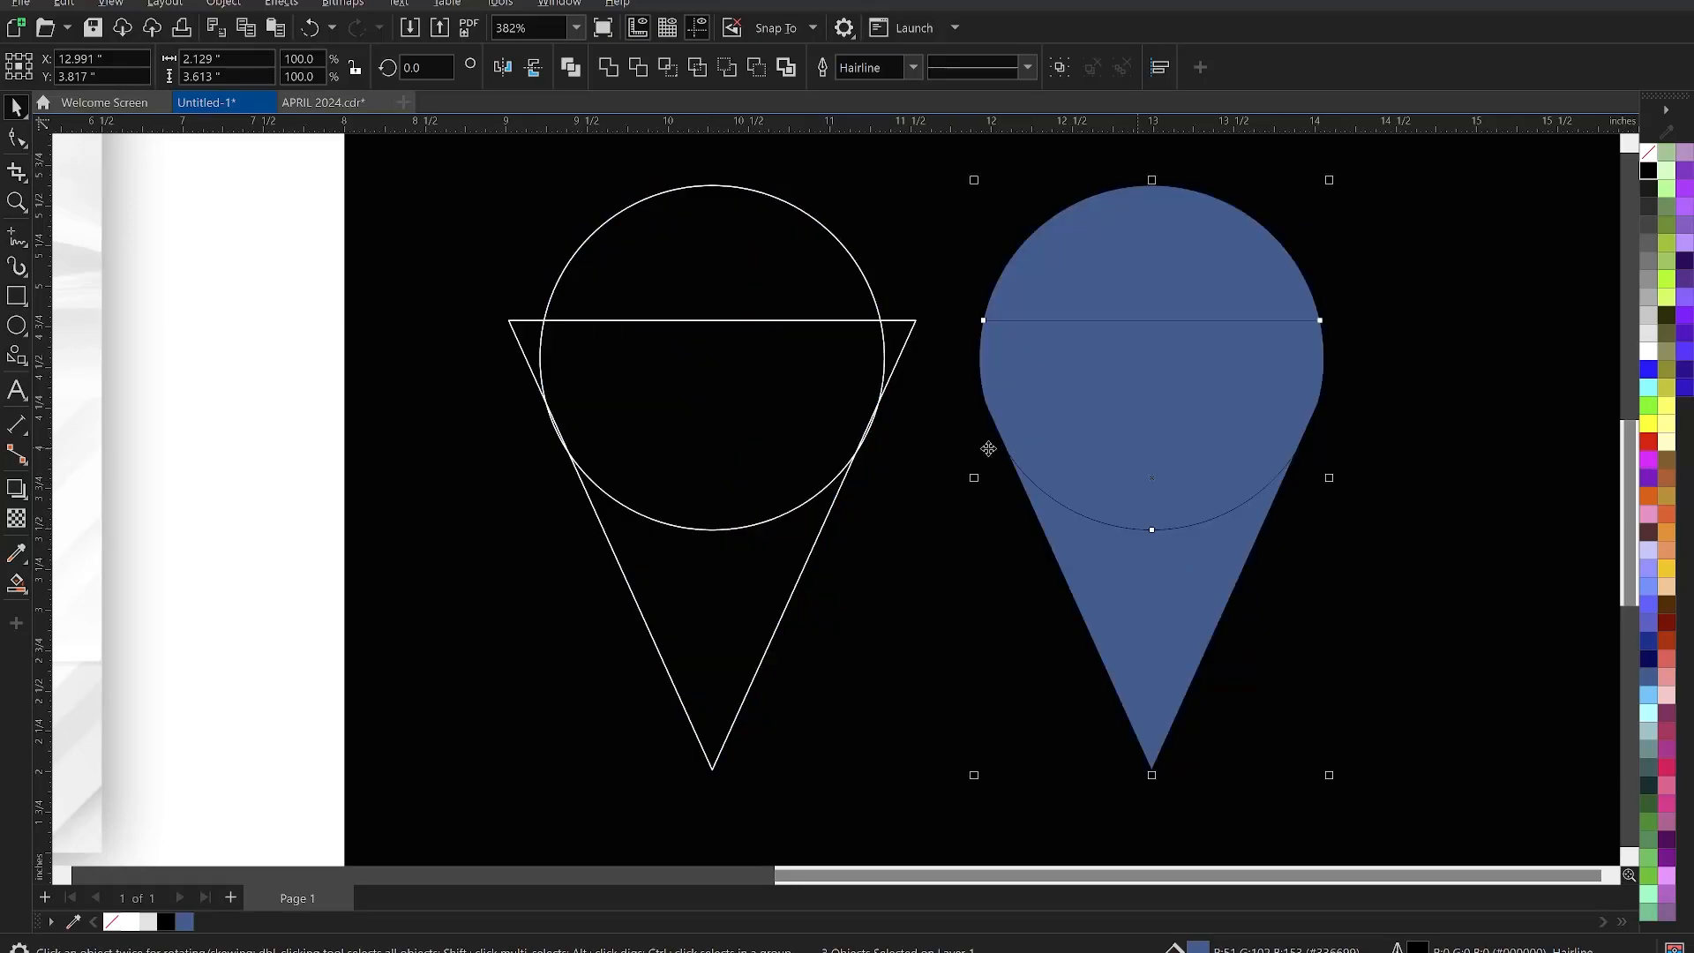
Weld the blue filled pieces into a single pin shape
scroll(988, 448, "down", 2)
scroll(1335, 480, "up", 3)
scroll(865, 411, "down", 1)
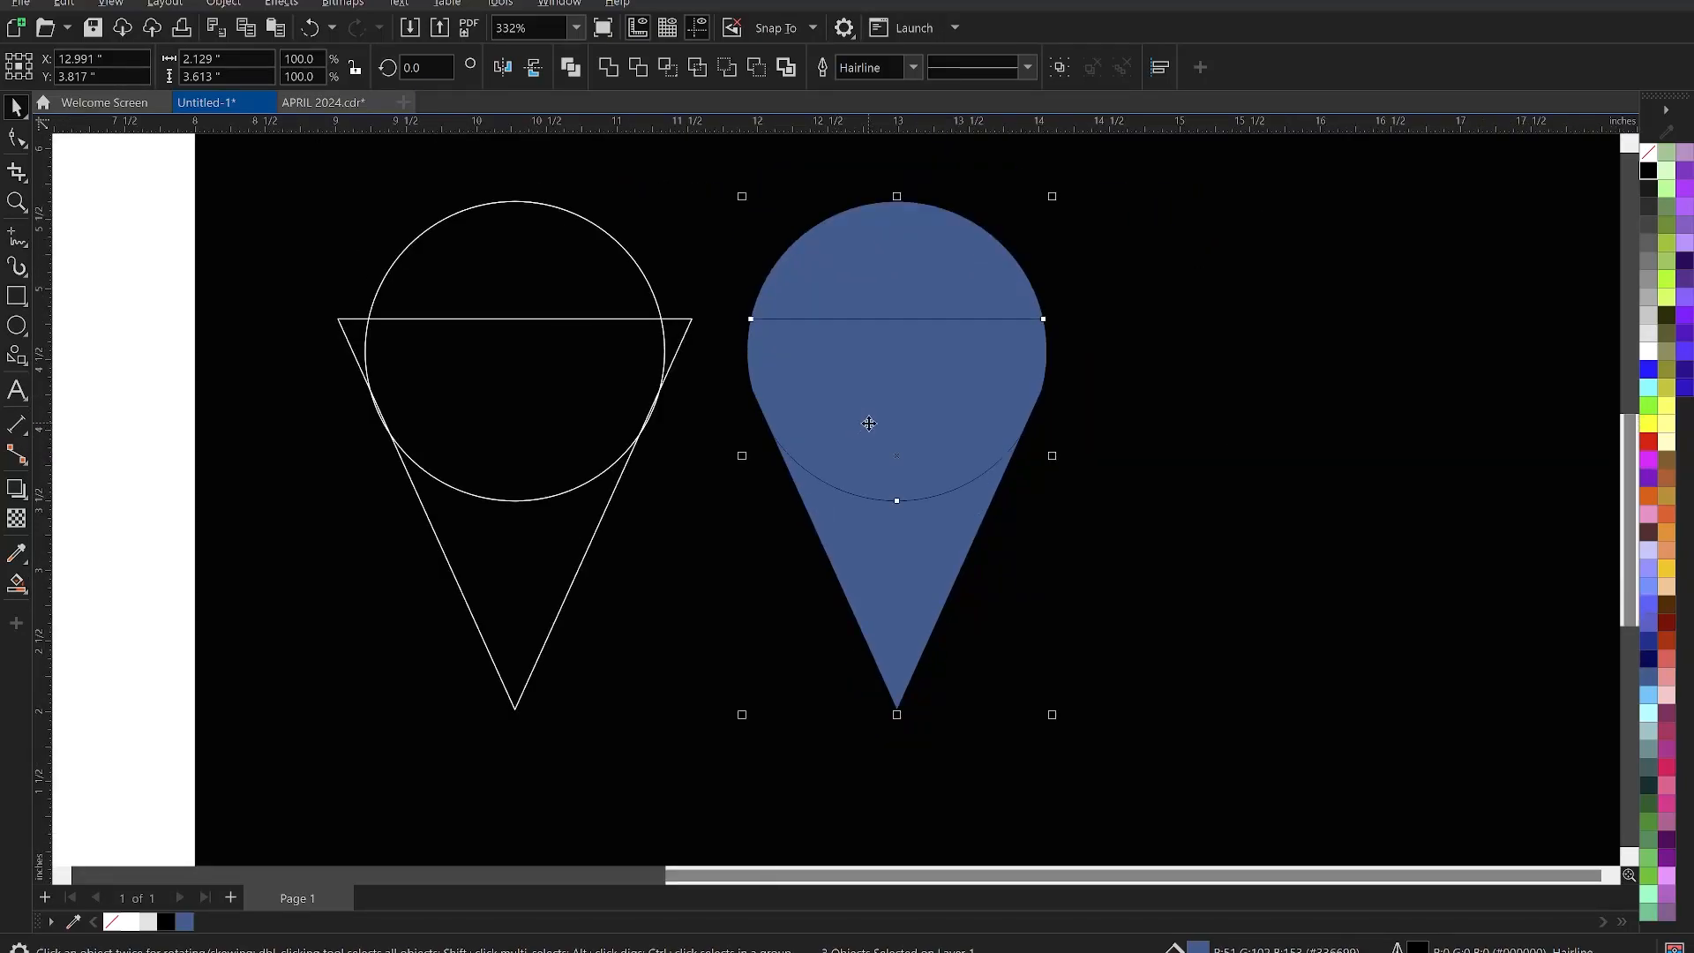
scroll(966, 528, "down", 2)
scroll(994, 495, "up", 3)
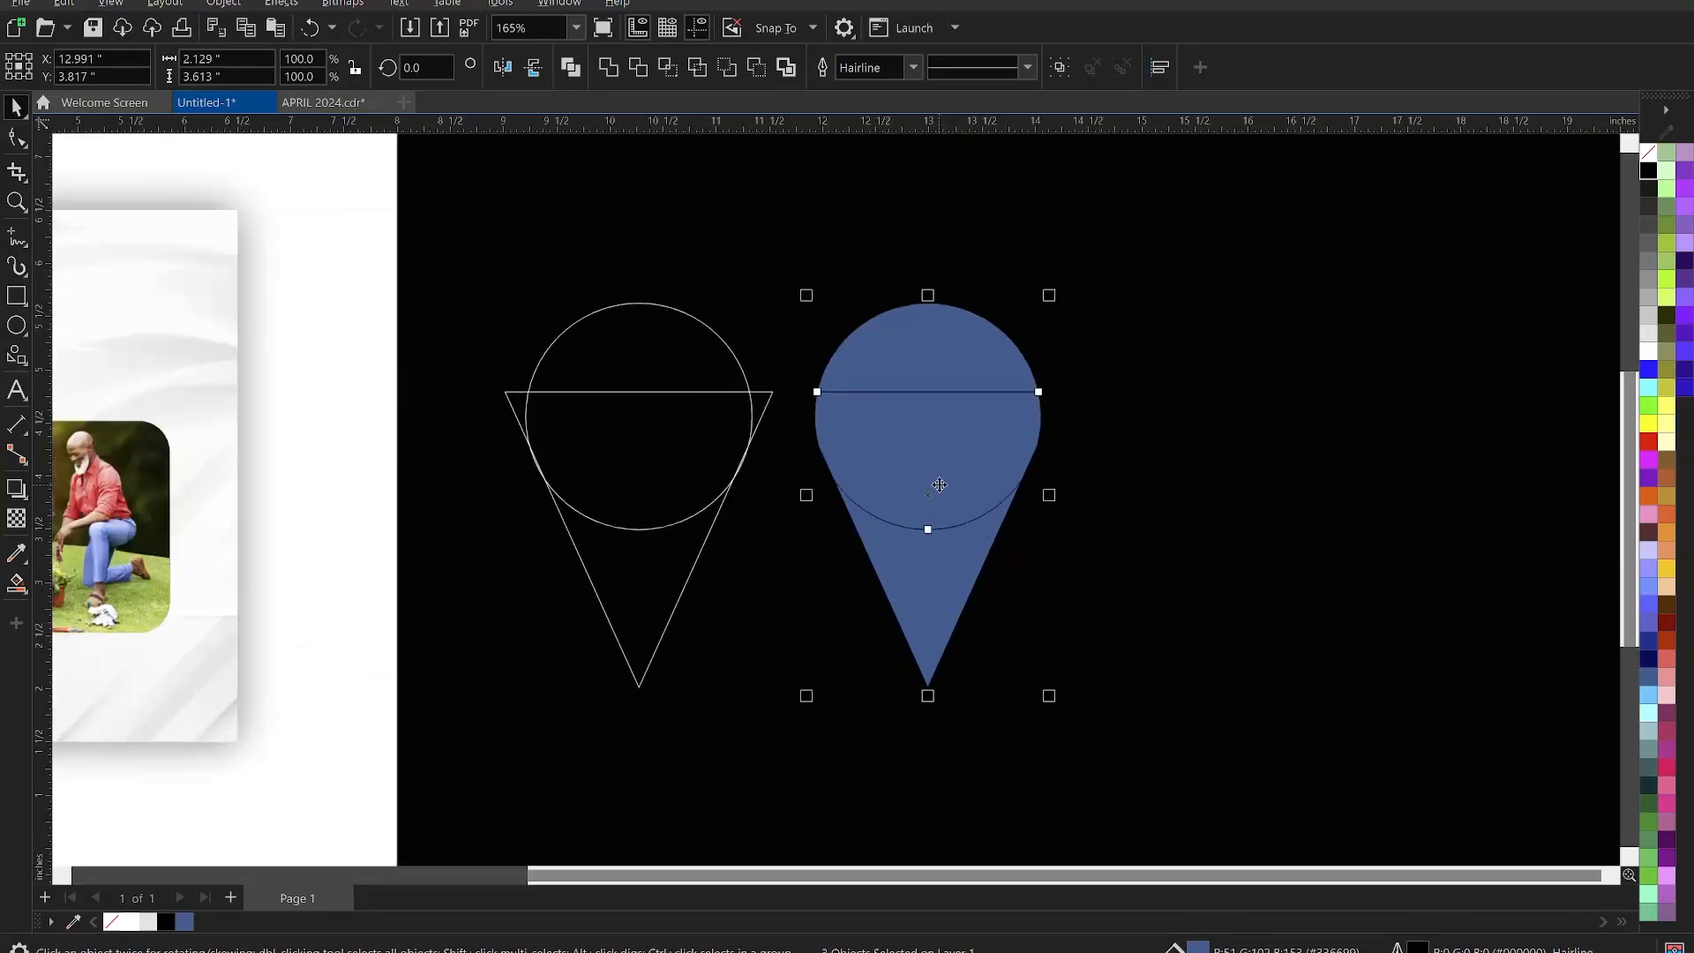
left_click(611, 70)
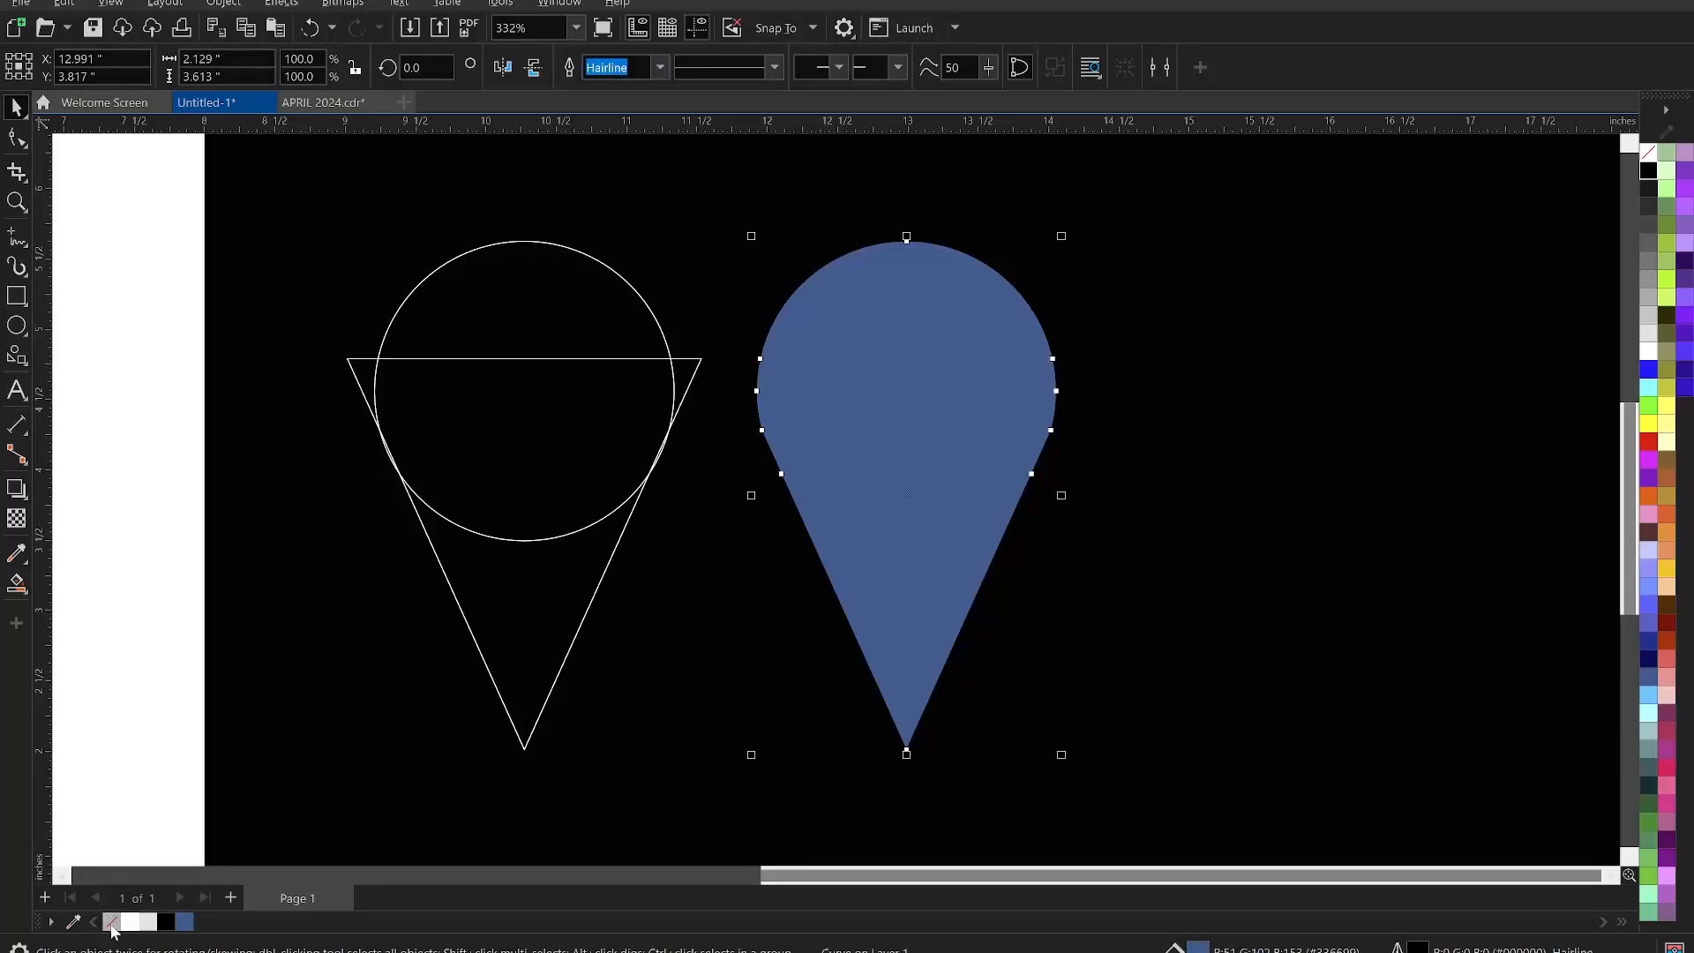
Give the welded pin shape a white outline and remove its blue fill
right_click(131, 921)
right_click(131, 922)
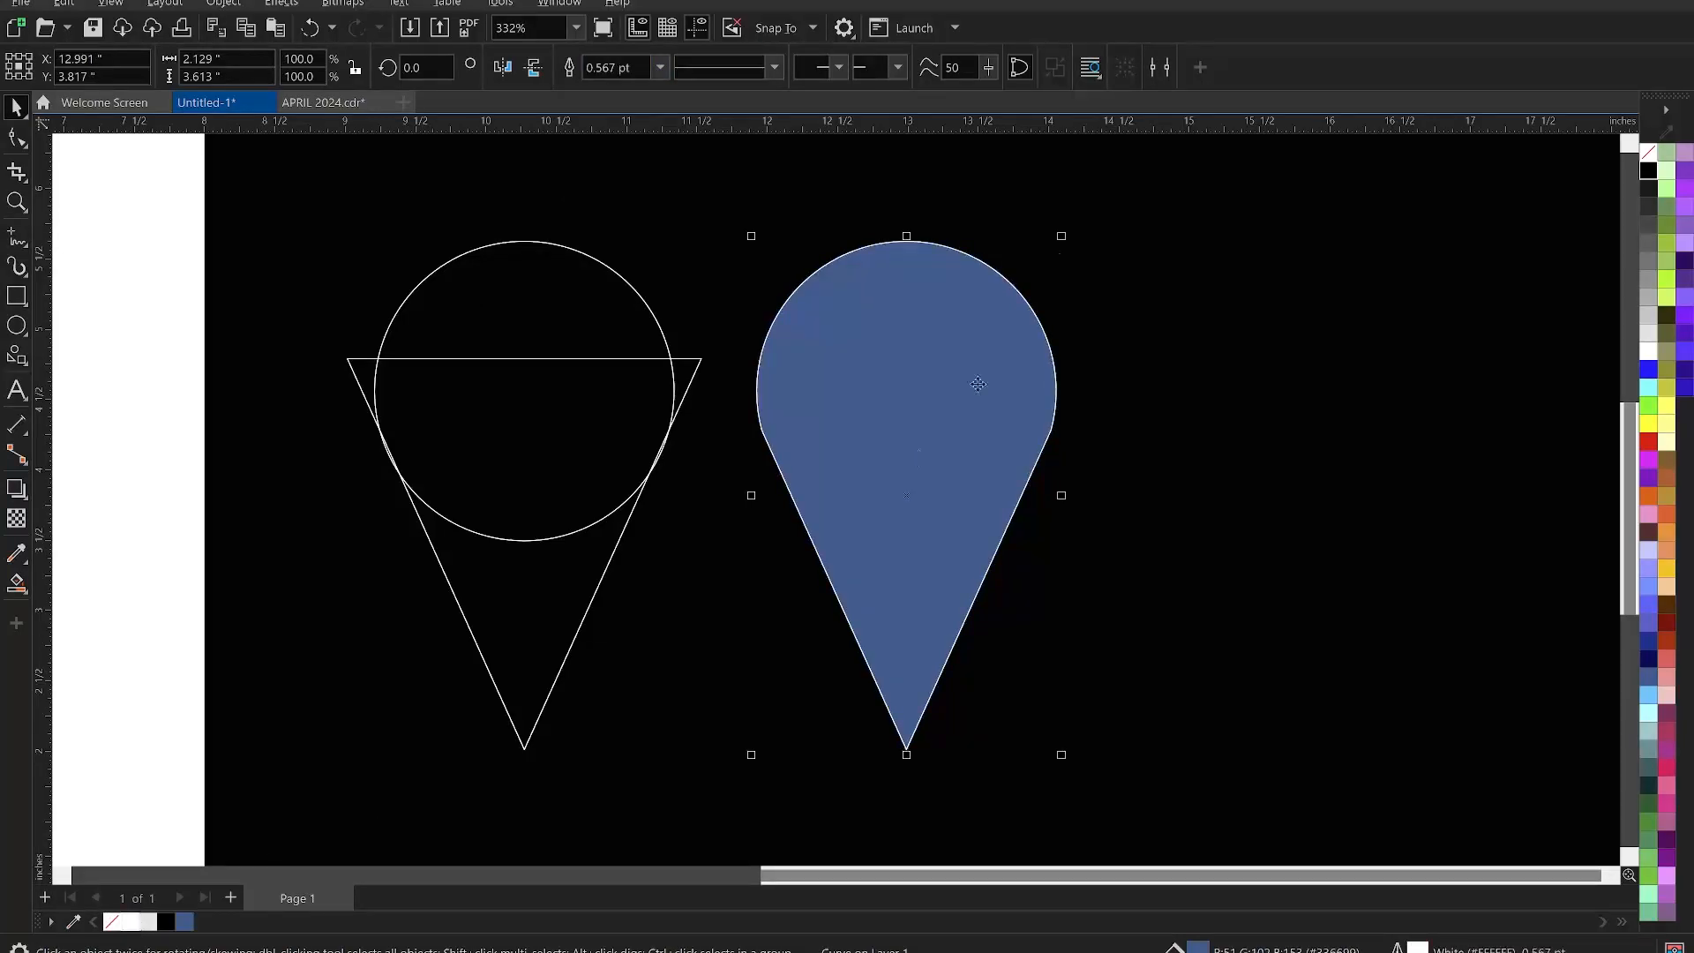
left_click(113, 922)
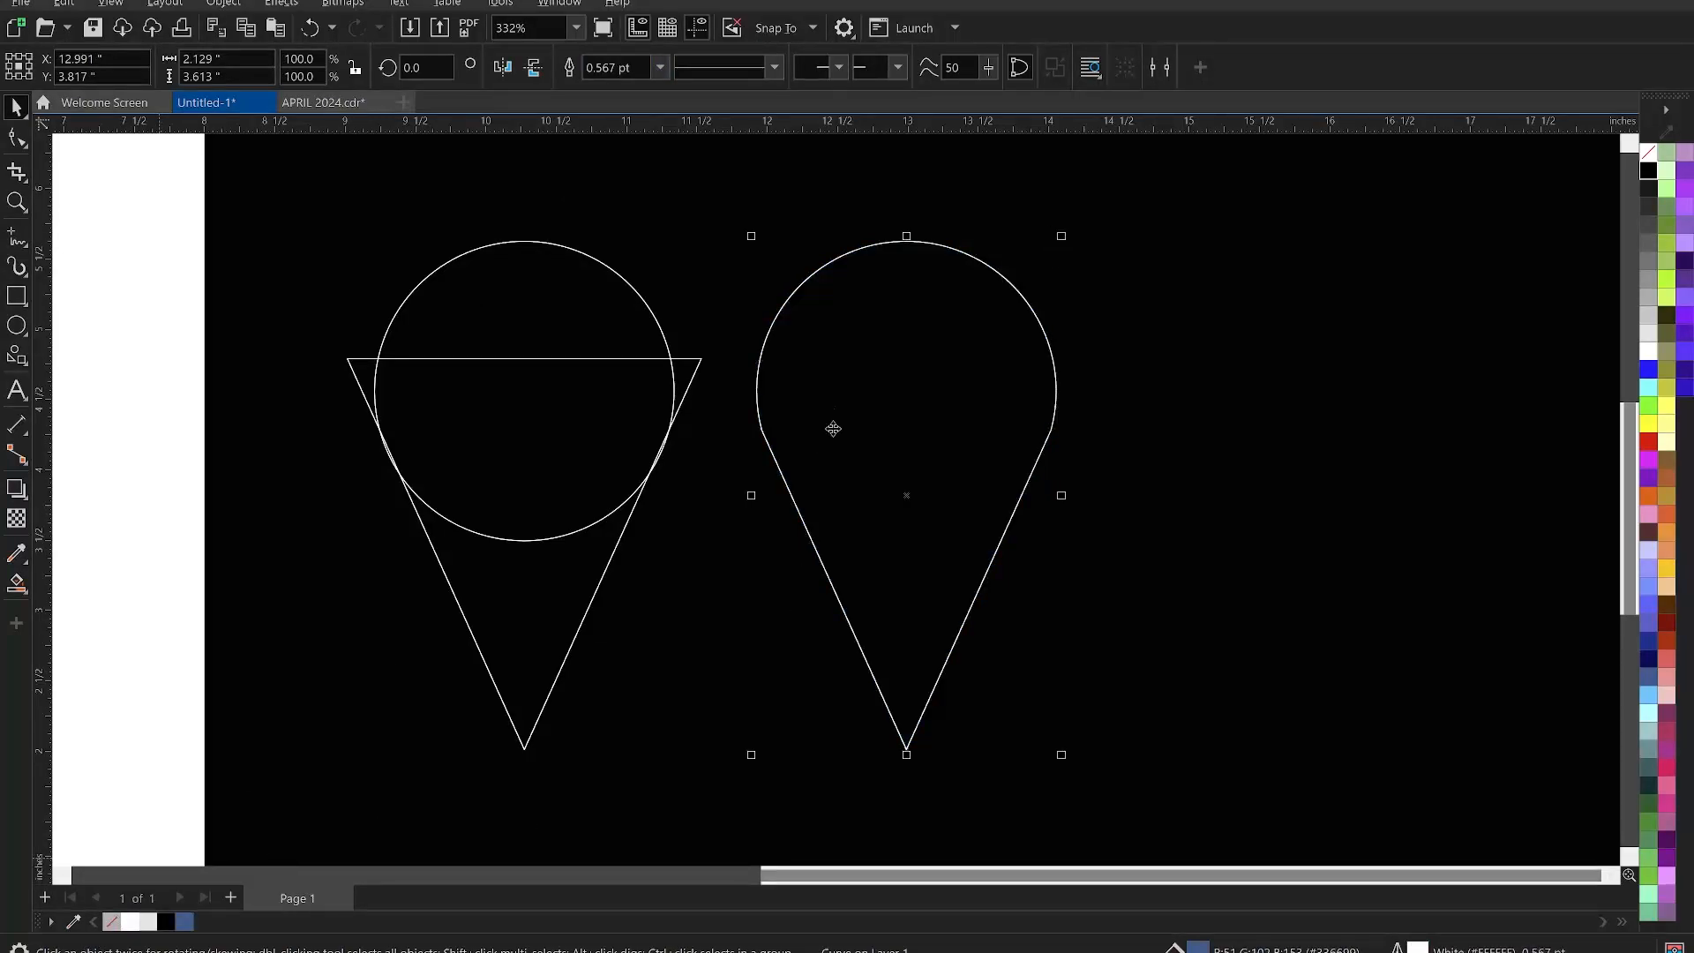
Add a single inward contour with an offset of about 0.082 inches to the pin outline
scroll(841, 376, "up", 1)
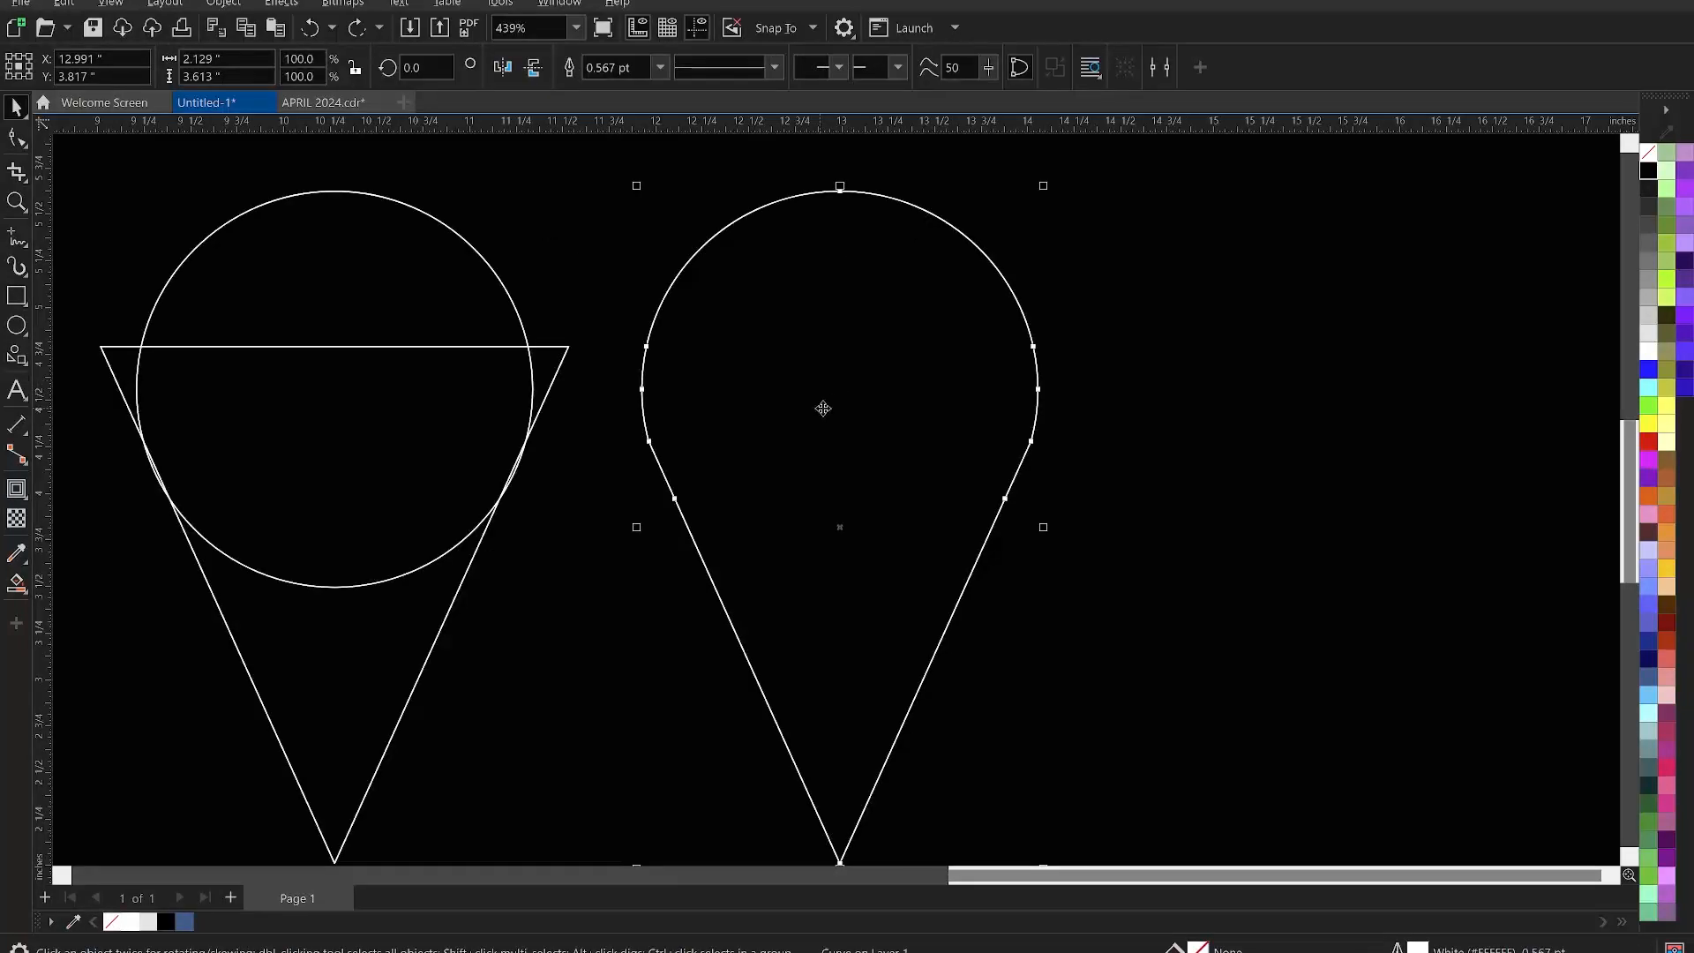
left_click(16, 488)
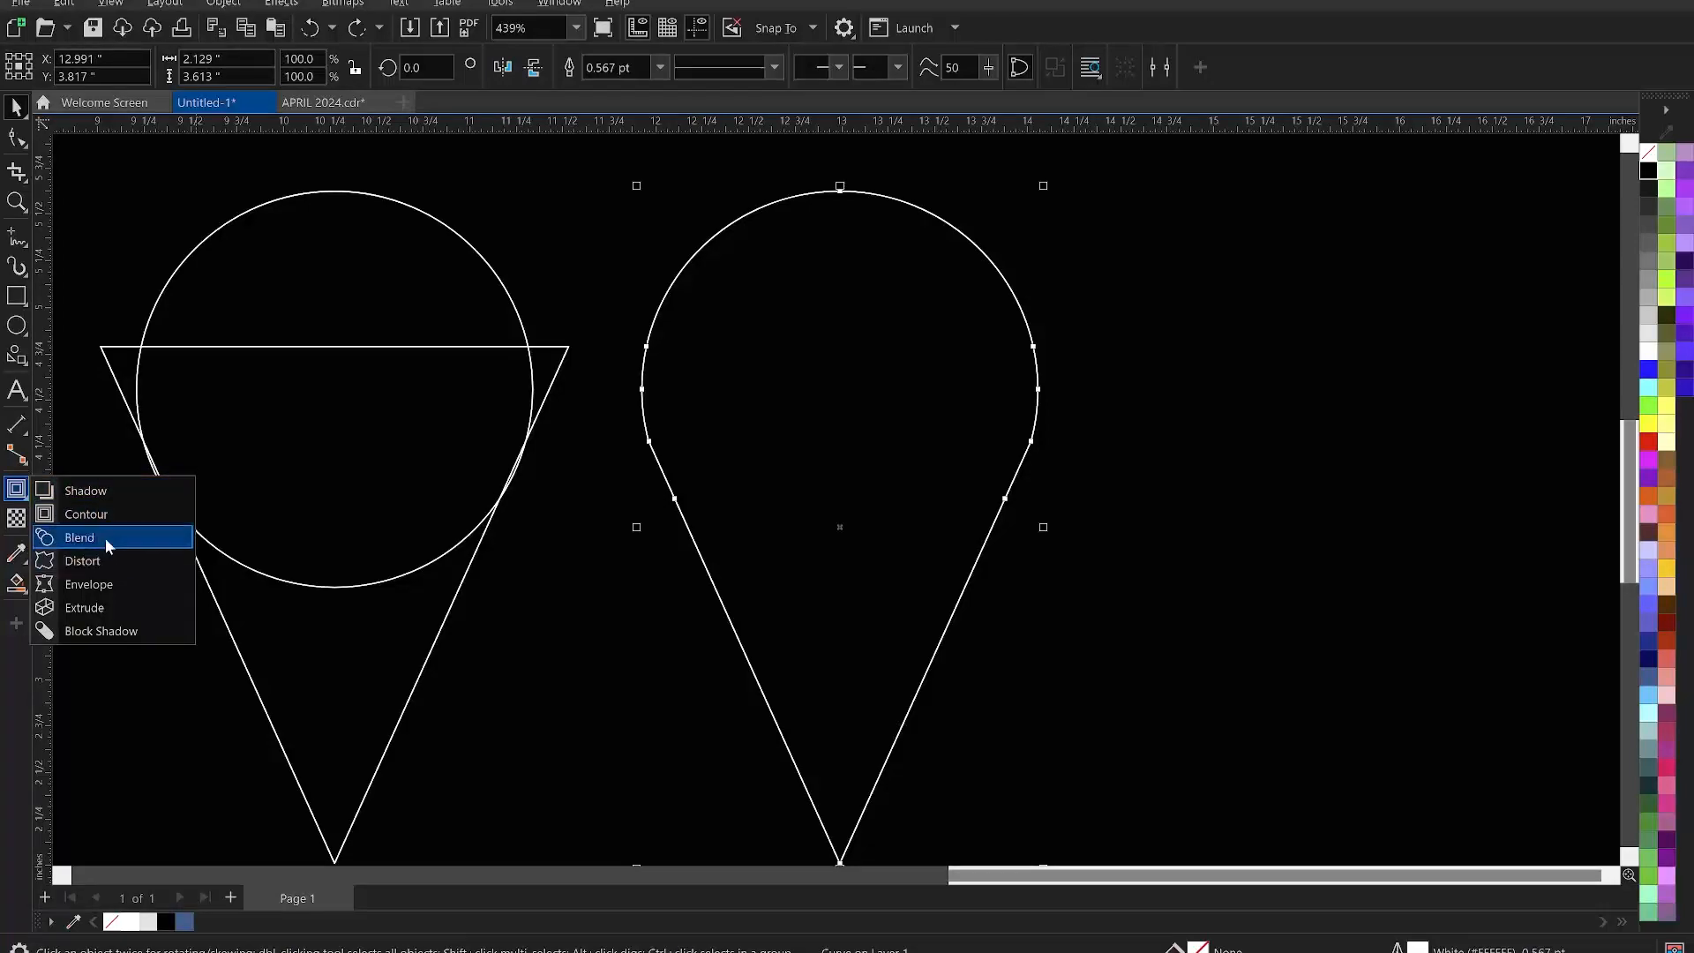
left_click(99, 511)
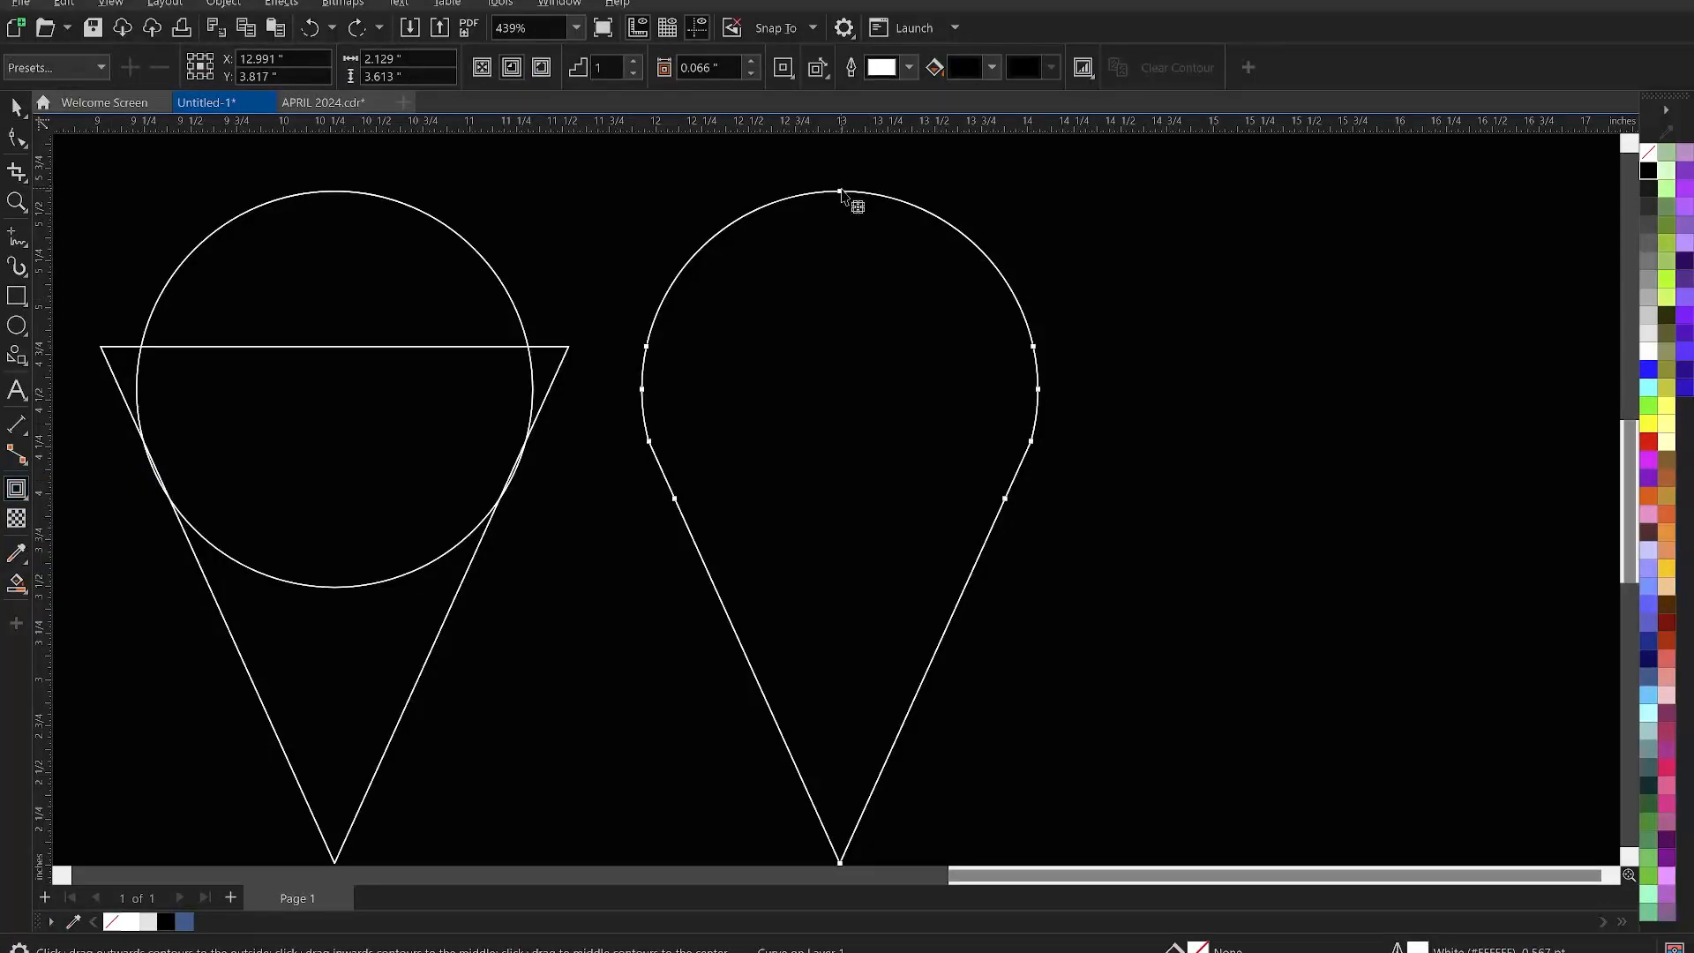
left_click_drag(841, 190, 845, 213)
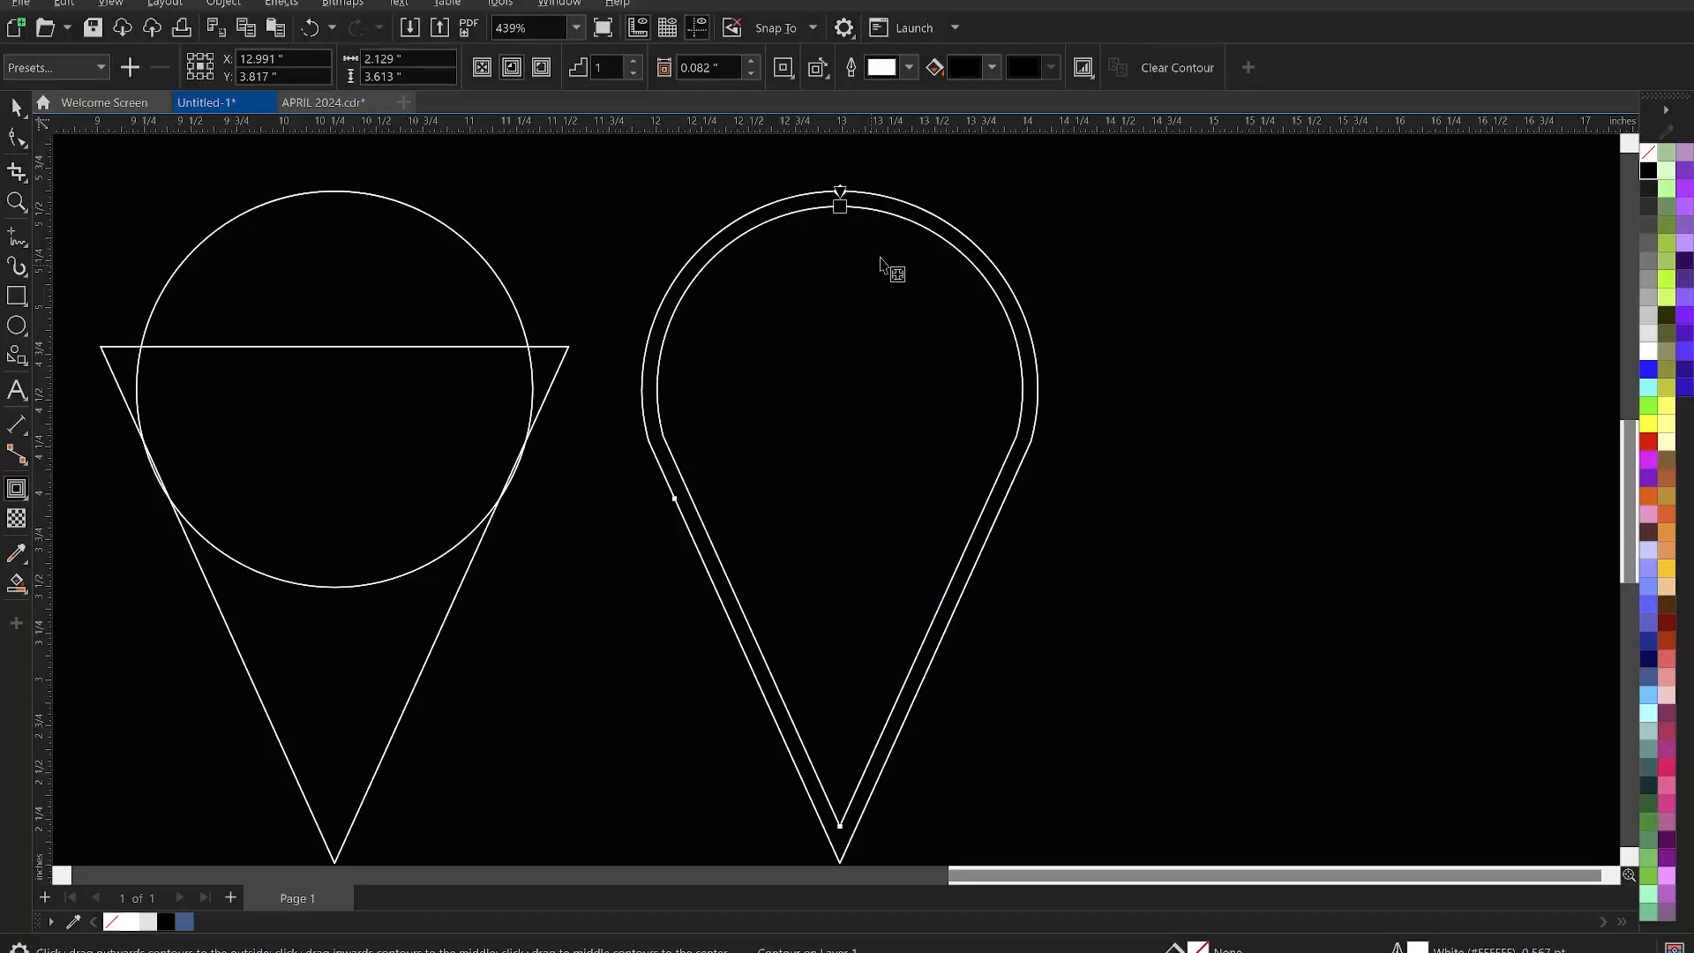
Break the contour apart from the pin so the inner and outer outlines are separate objects
left_click(15, 108)
key("ctrl+k")
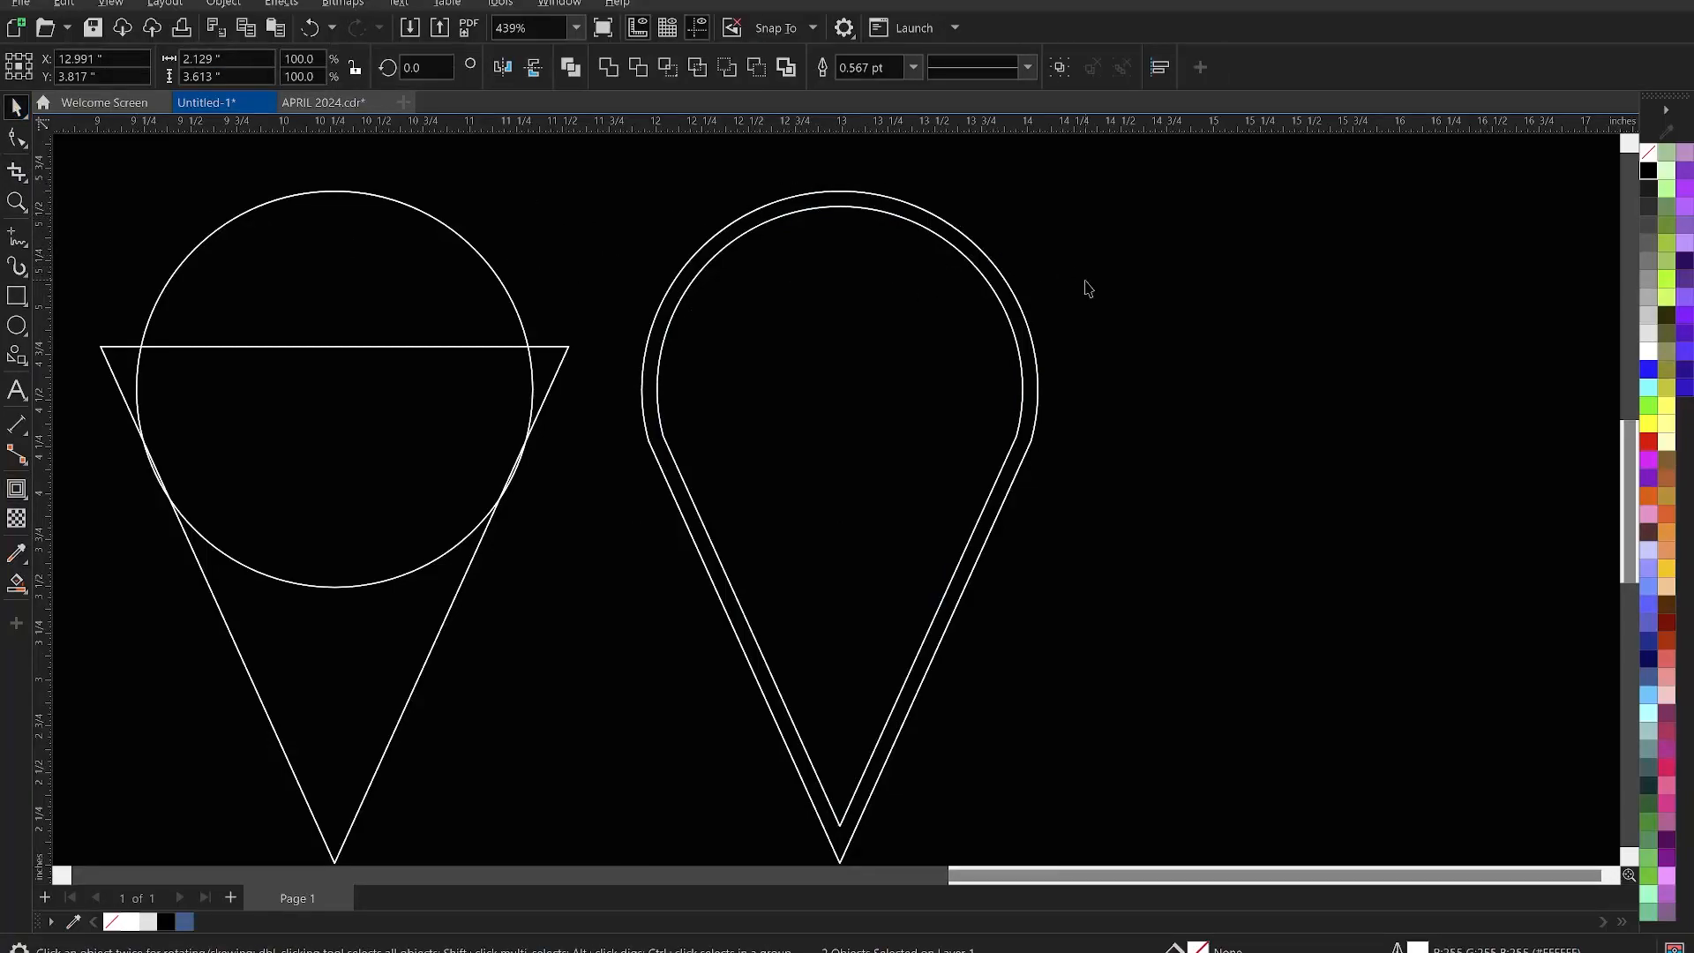
left_click(1087, 289)
mouse_move(989, 296)
left_mouse_down()
mouse_move(1161, 283)
mouse_move(990, 295)
left_mouse_up()
left_click(1108, 260)
scroll(996, 248, "up", 2)
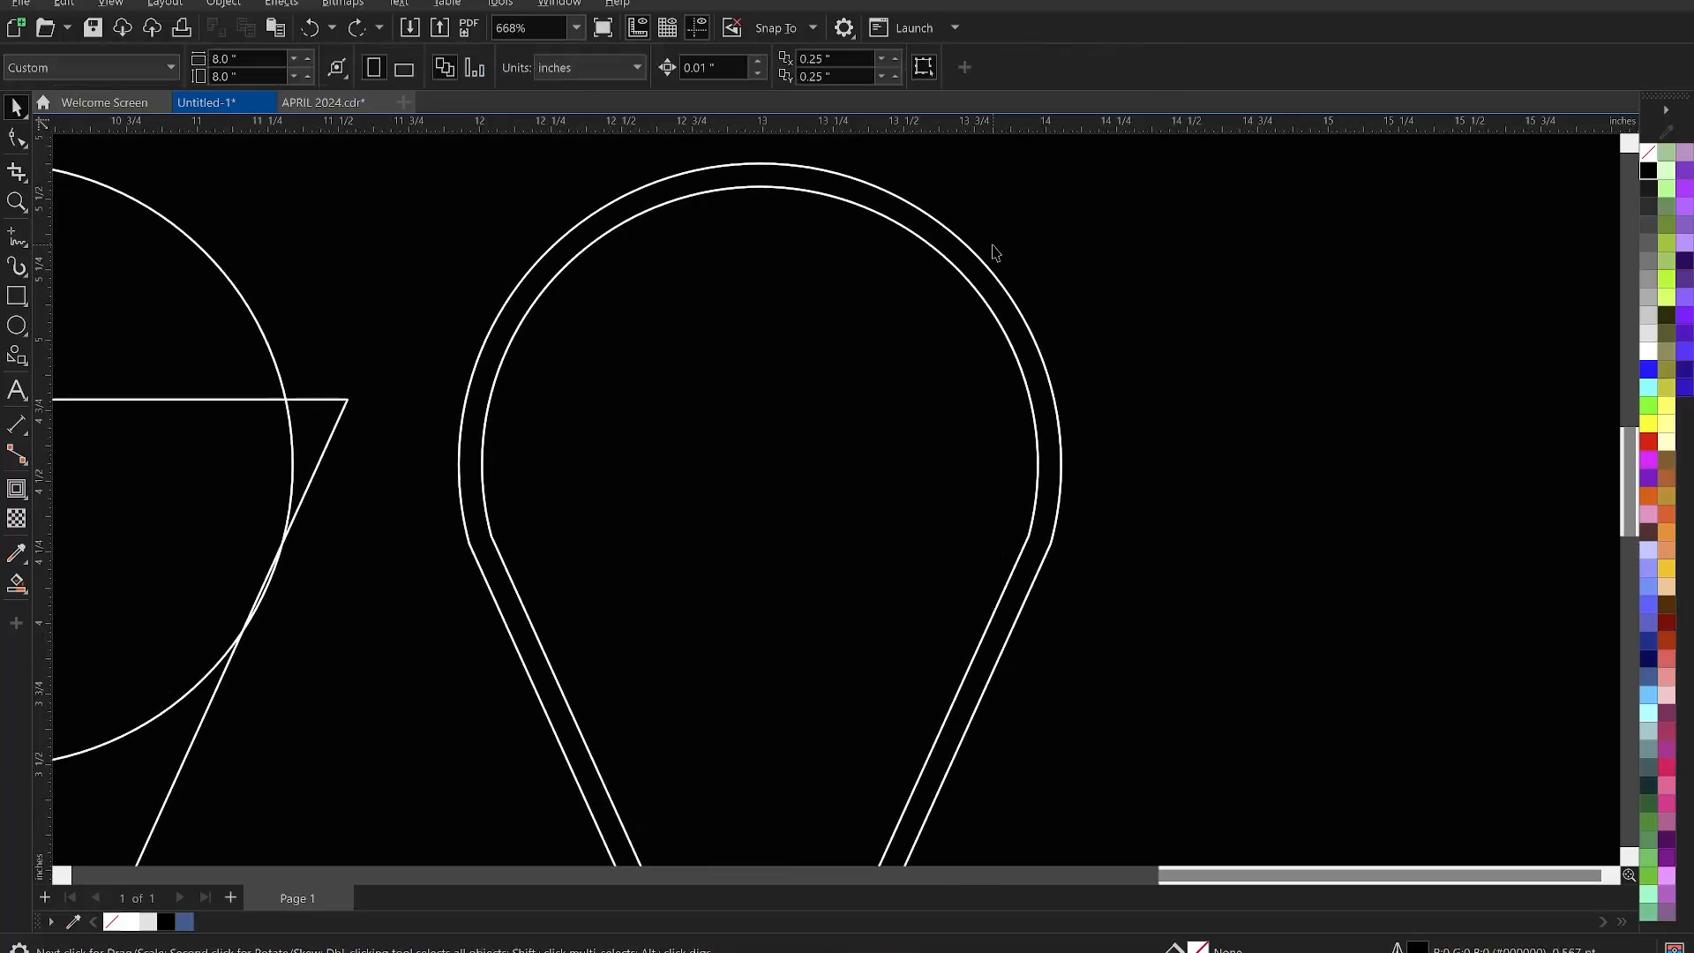
Try moving the inner outline aside and adding an inner copy scaled from the outer pin to about 1.902 by 3.227 inches
left_click(907, 232)
scroll(906, 235, "down", 4)
left_click_drag(881, 277, 1189, 268)
left_click(859, 233)
left_click_drag(1002, 192, 1006, 231)
scroll(807, 199, "up", 3)
scroll(802, 188, "up", 3)
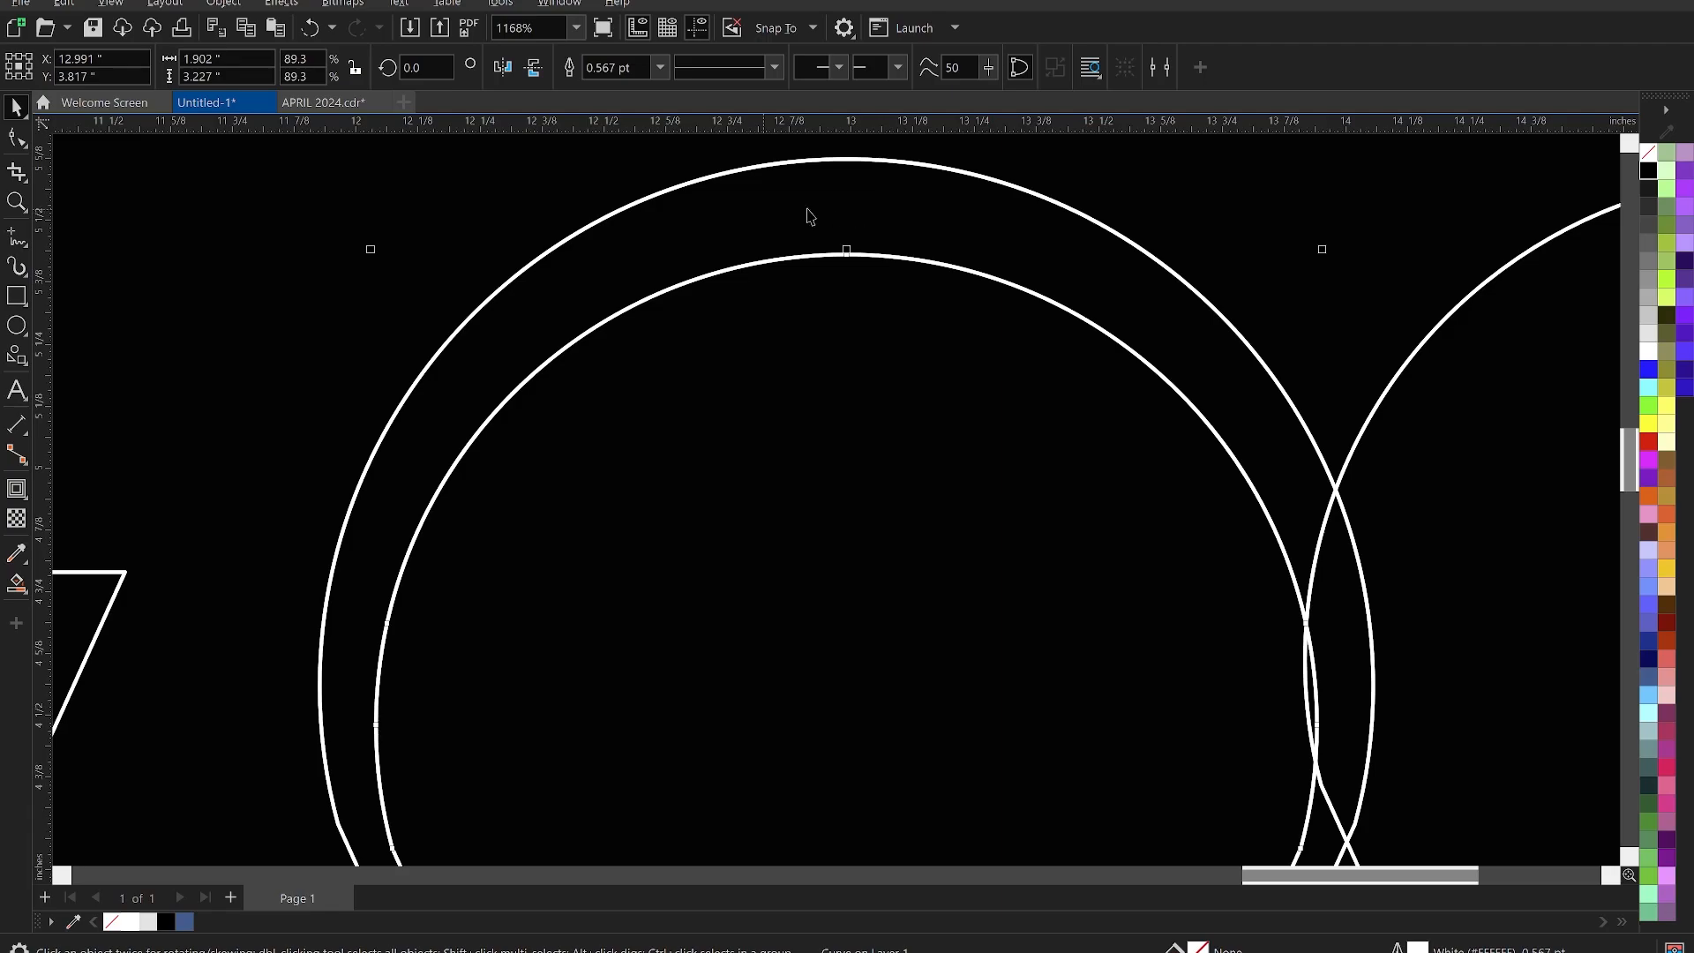
scroll(810, 217, "down", 3)
scroll(706, 431, "down", 1)
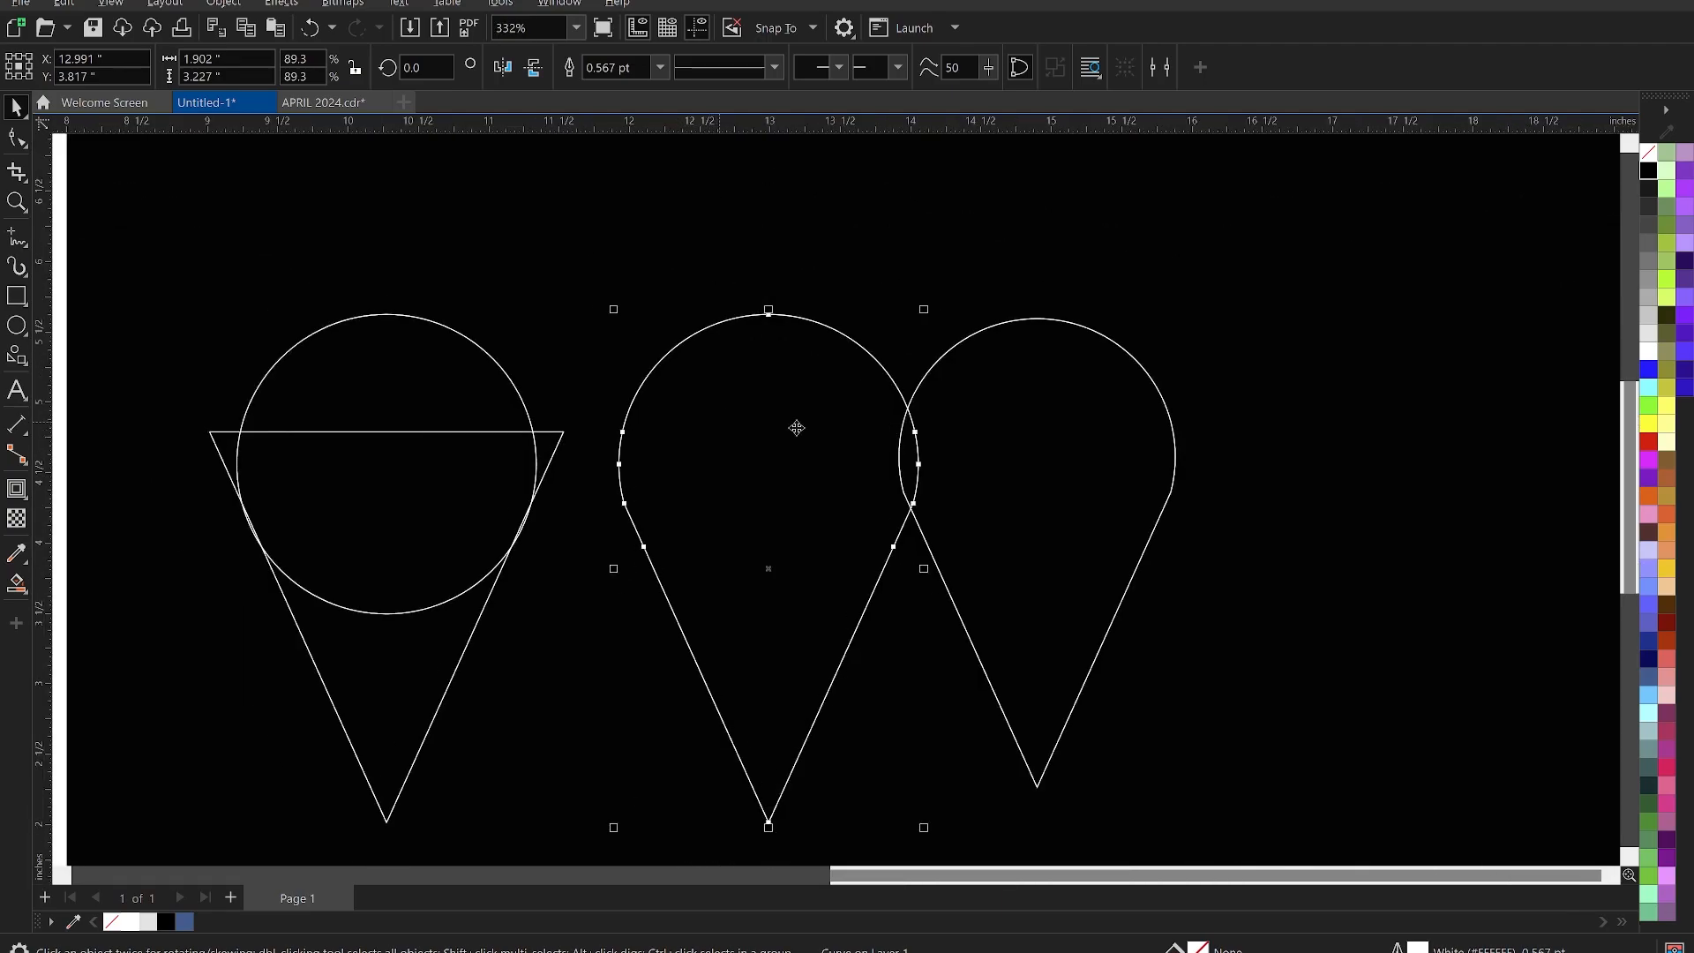
Examine the spacing between the contoured inner outline and the outer pin around the top, sides and tip
scroll(793, 408, "up", 6)
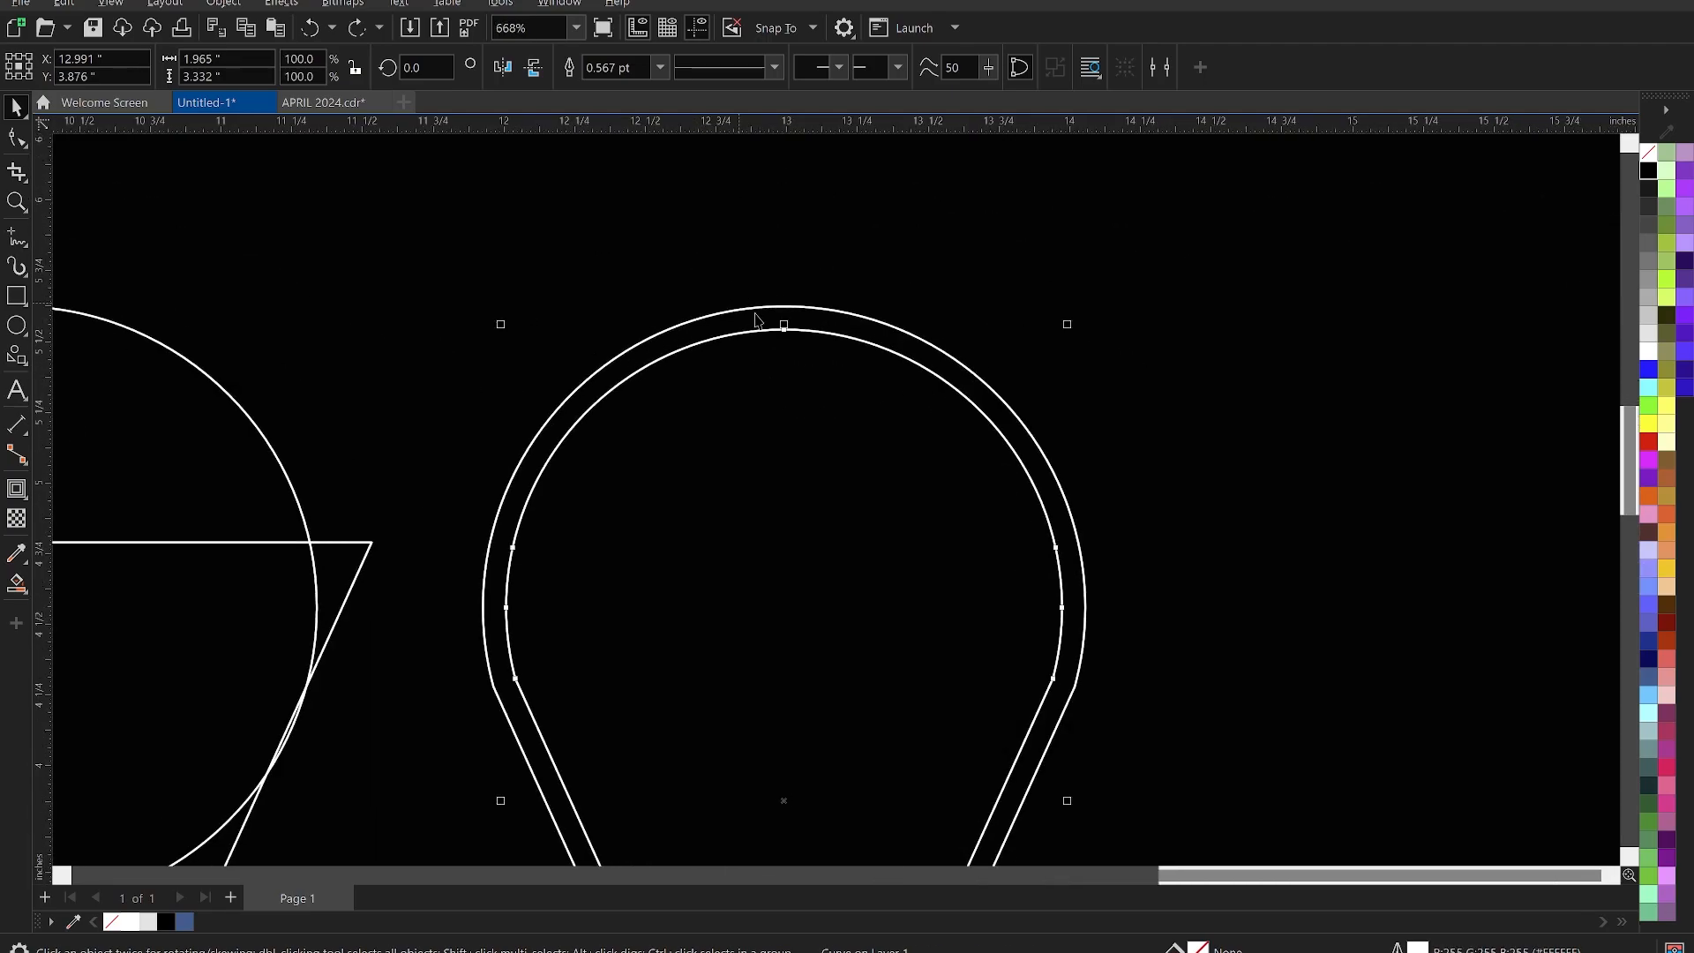
scroll(1051, 409, "down", 4)
scroll(957, 370, "down", 1)
scroll(970, 635, "up", 2)
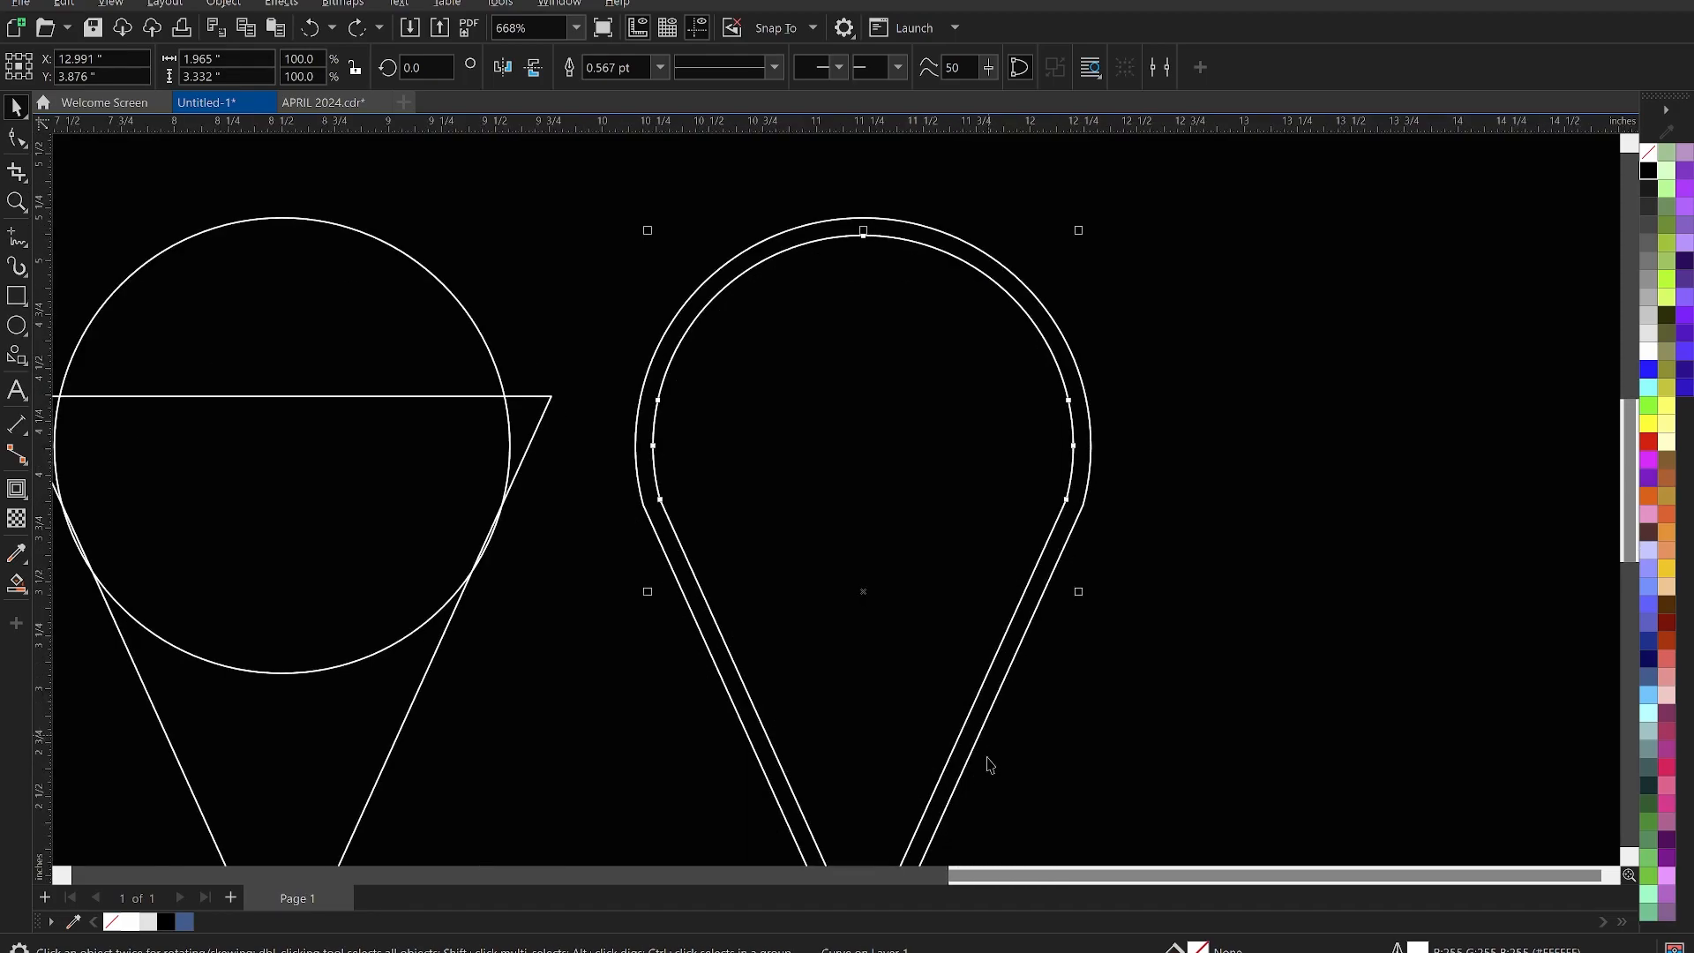
scroll(954, 288, "down", 2)
scroll(954, 287, "down", 1)
scroll(953, 565, "up", 5)
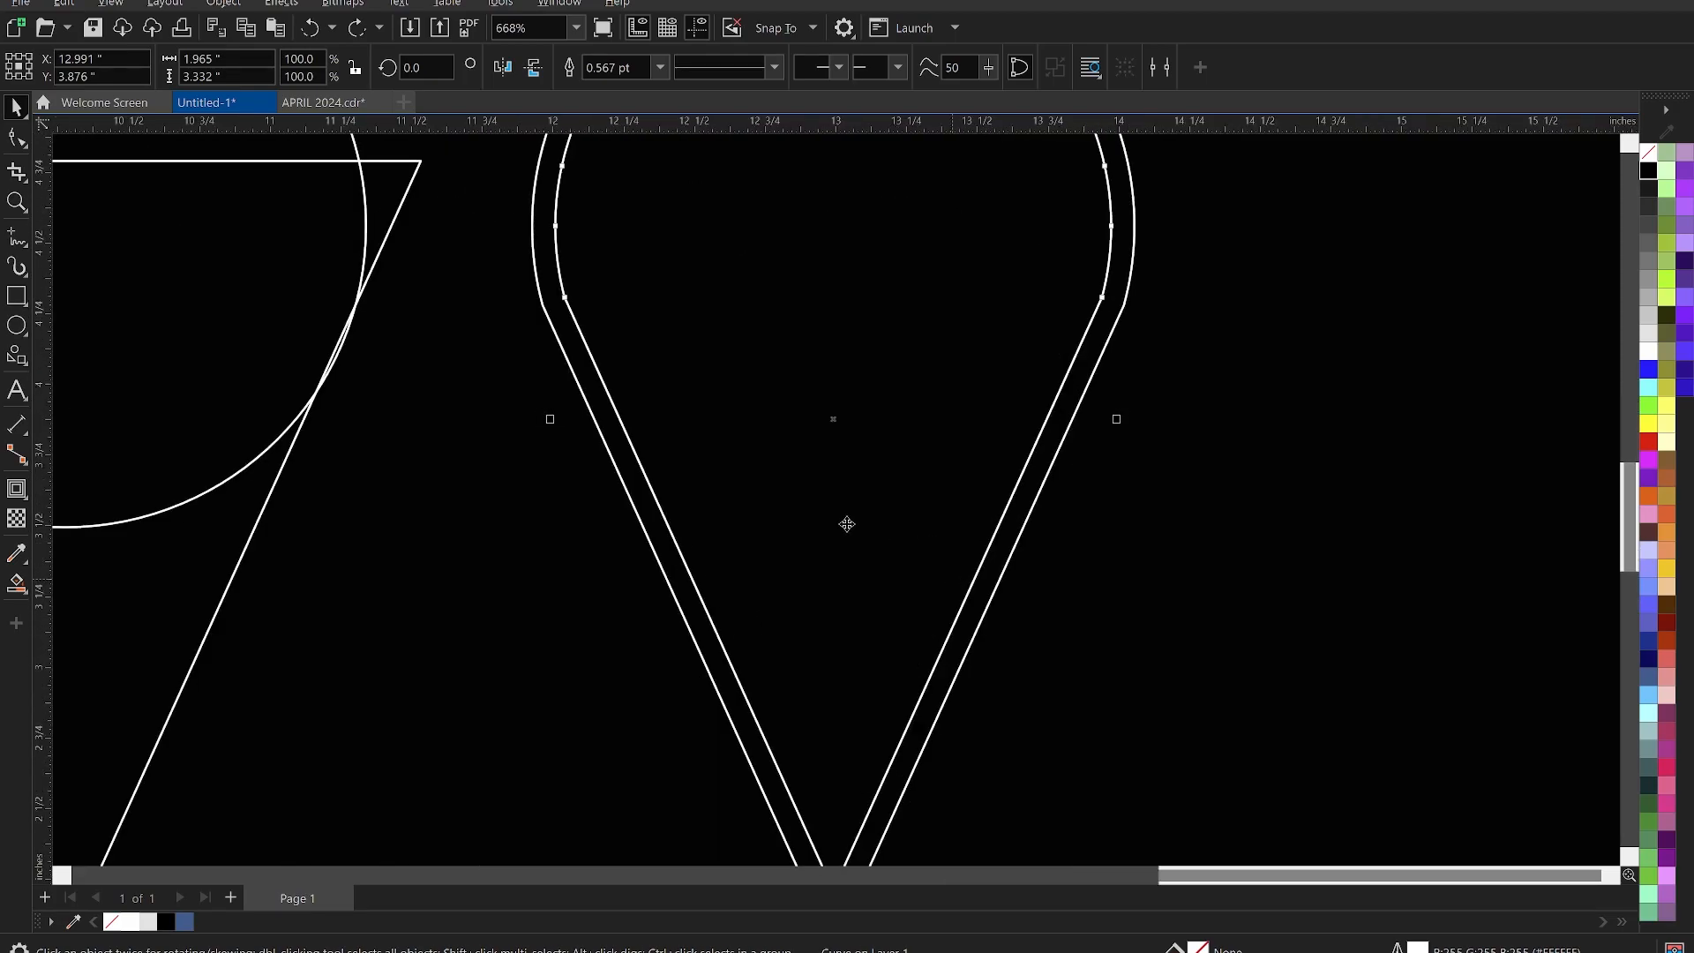
scroll(845, 526, "down", 5)
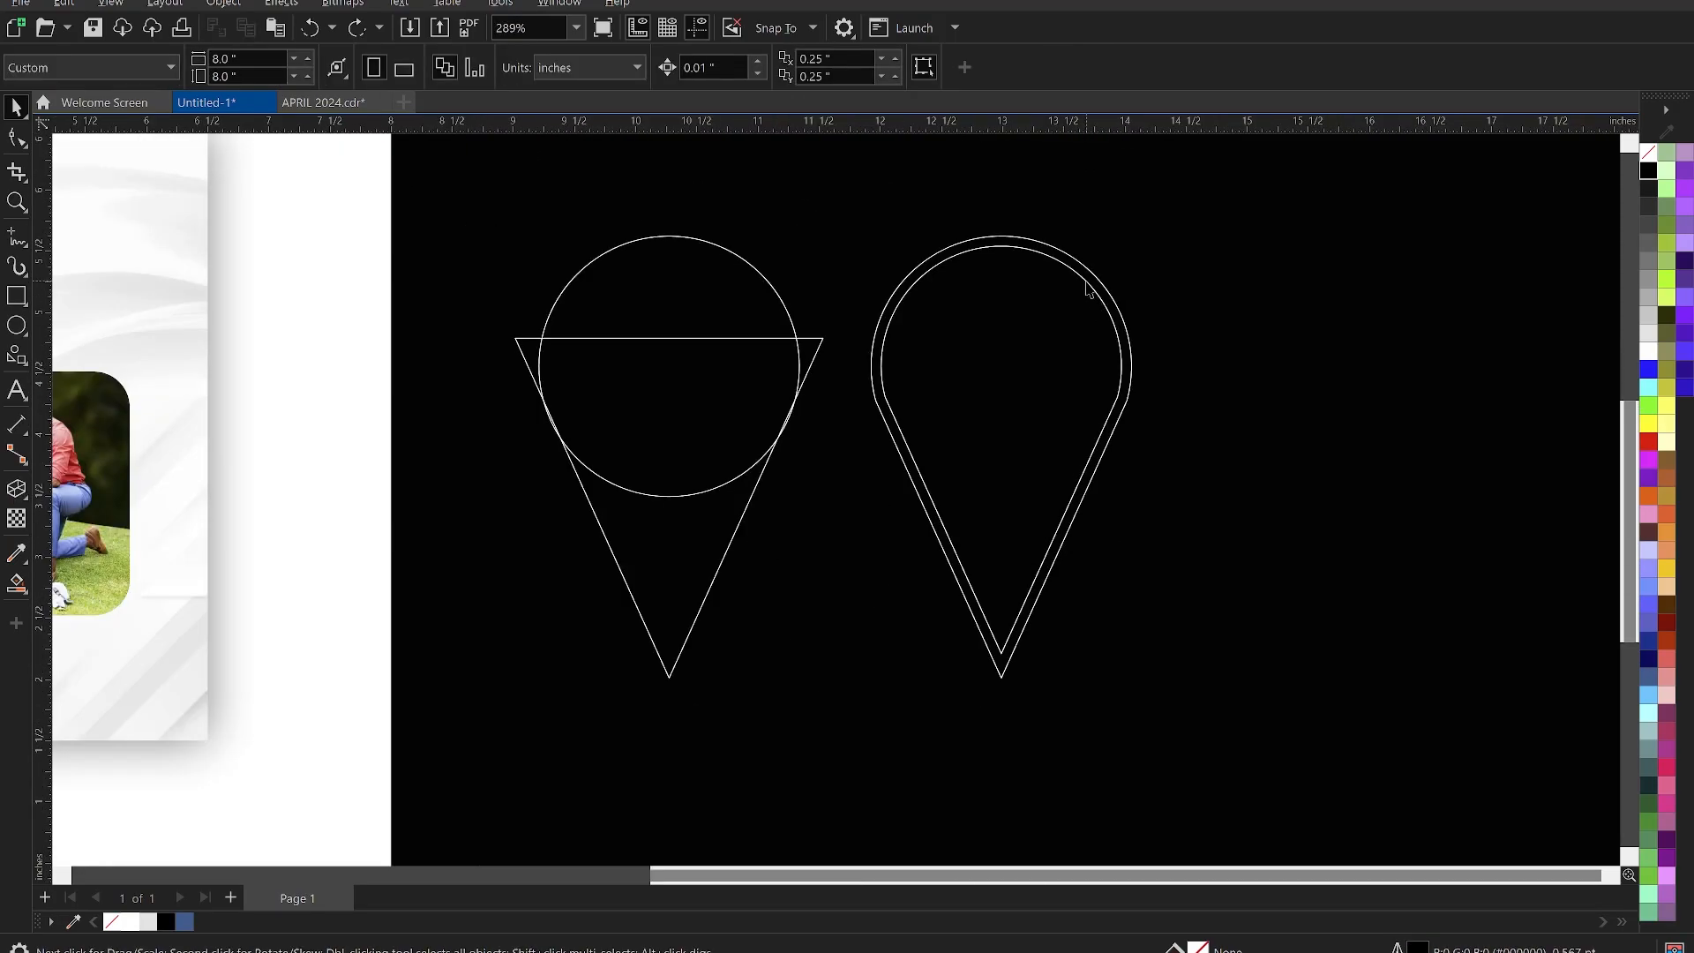
Try moving the inner pin outline away from the outer one, then undo the move
left_click(1090, 293)
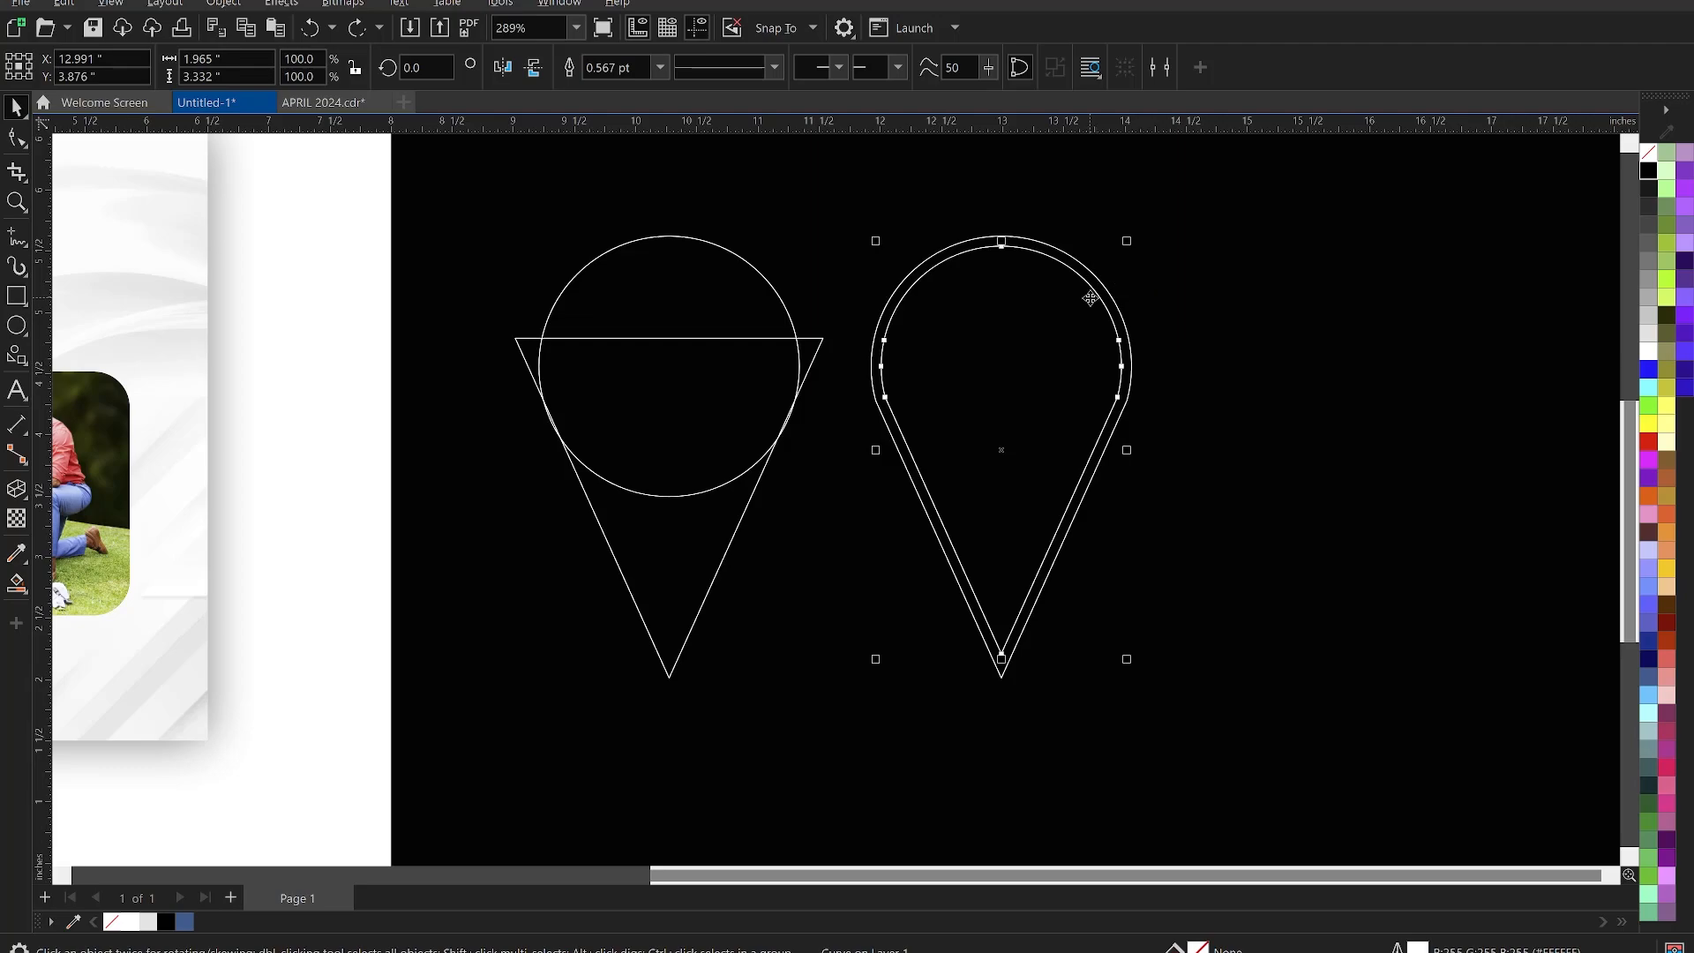
left_click_drag(1090, 298, 1398, 305)
key("ctrl+z")
left_click(1352, 258)
Extrude the outer pin outline towards the circle and triangle, with the vanishing point at about -2.594 by 0.294 inches
left_click(1026, 239)
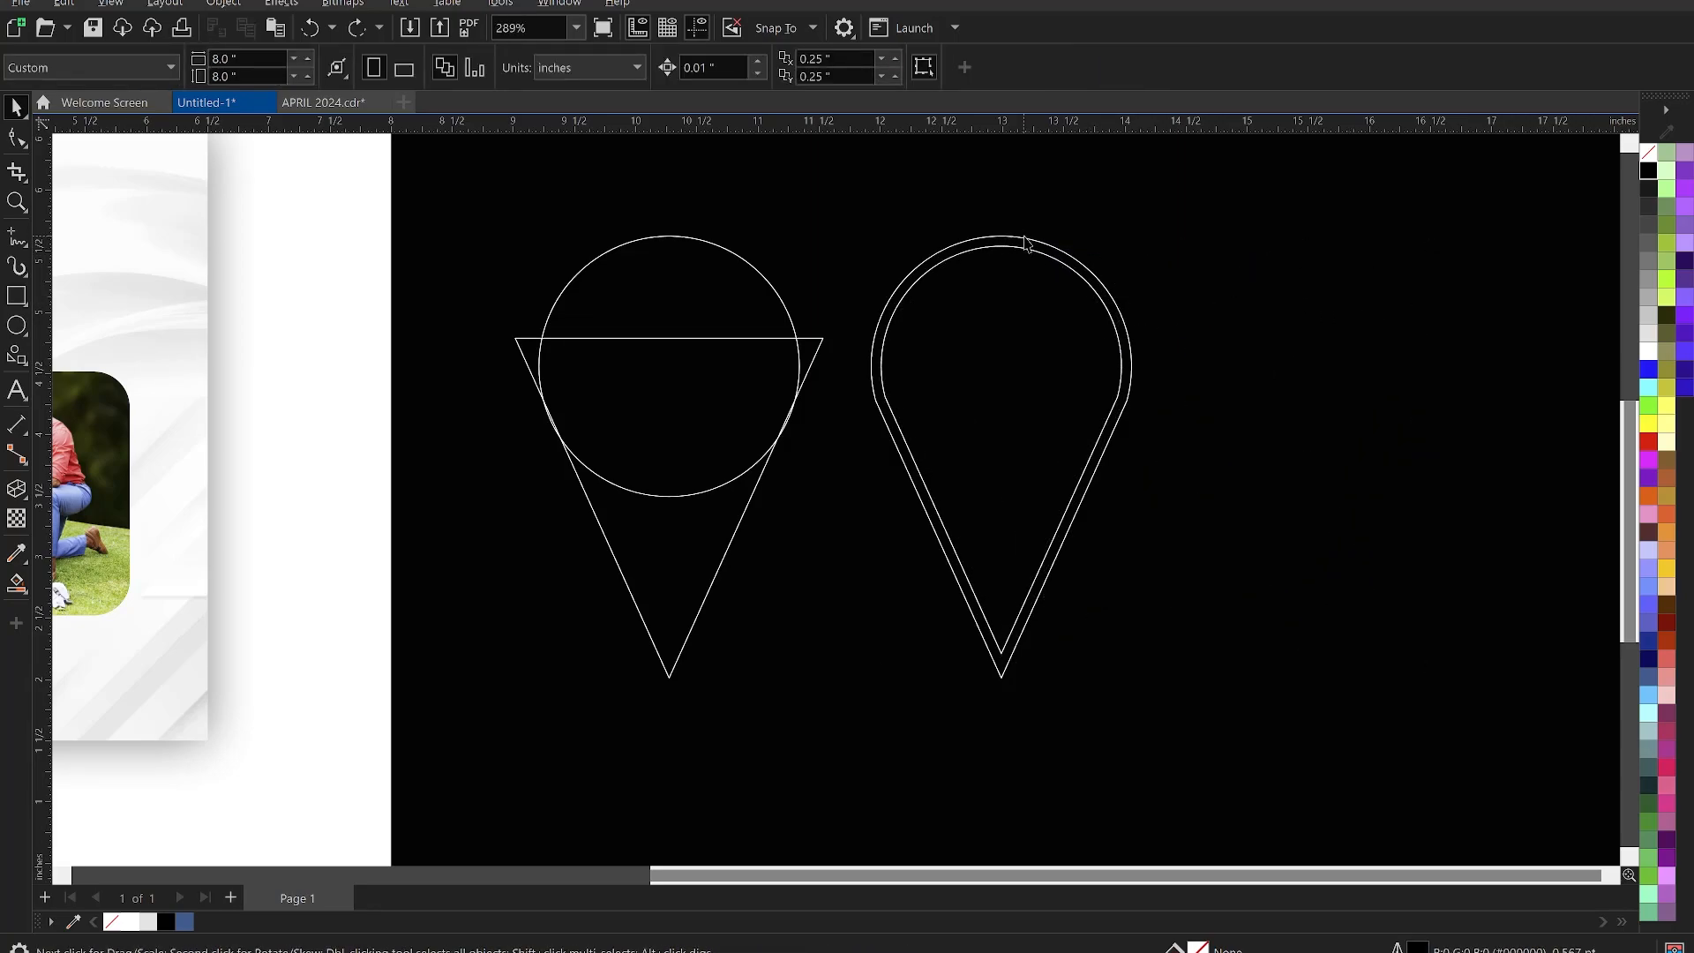
left_click(1022, 239)
scroll(1022, 238, "down", 3)
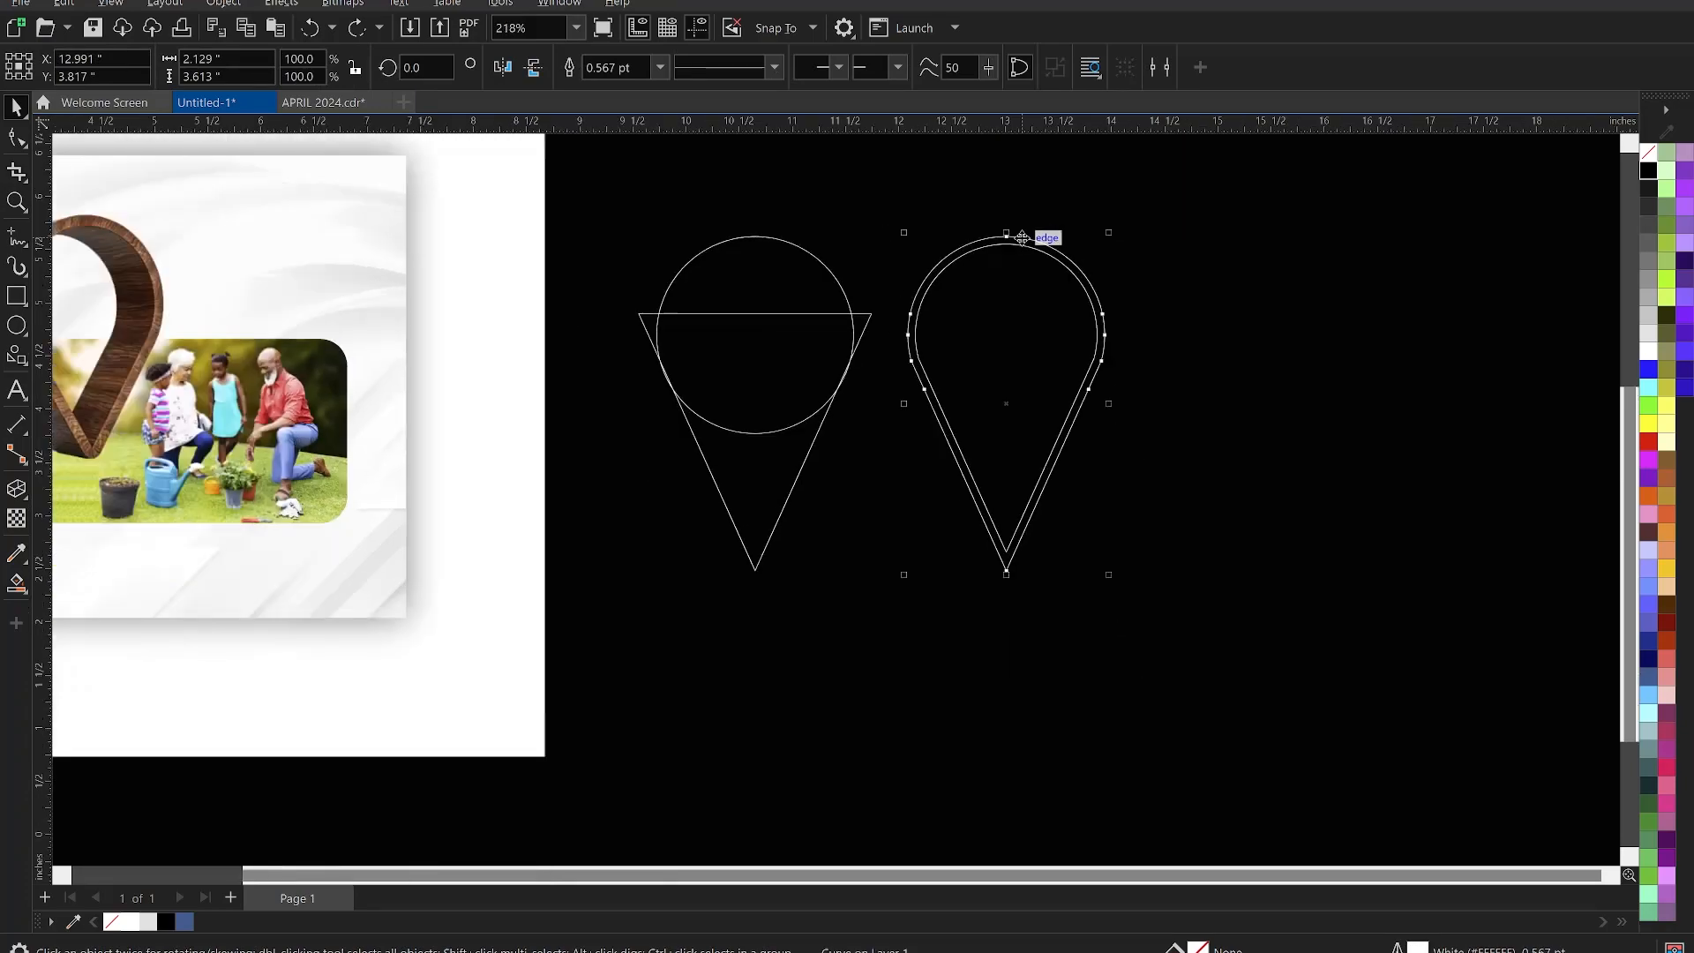
left_click(16, 491)
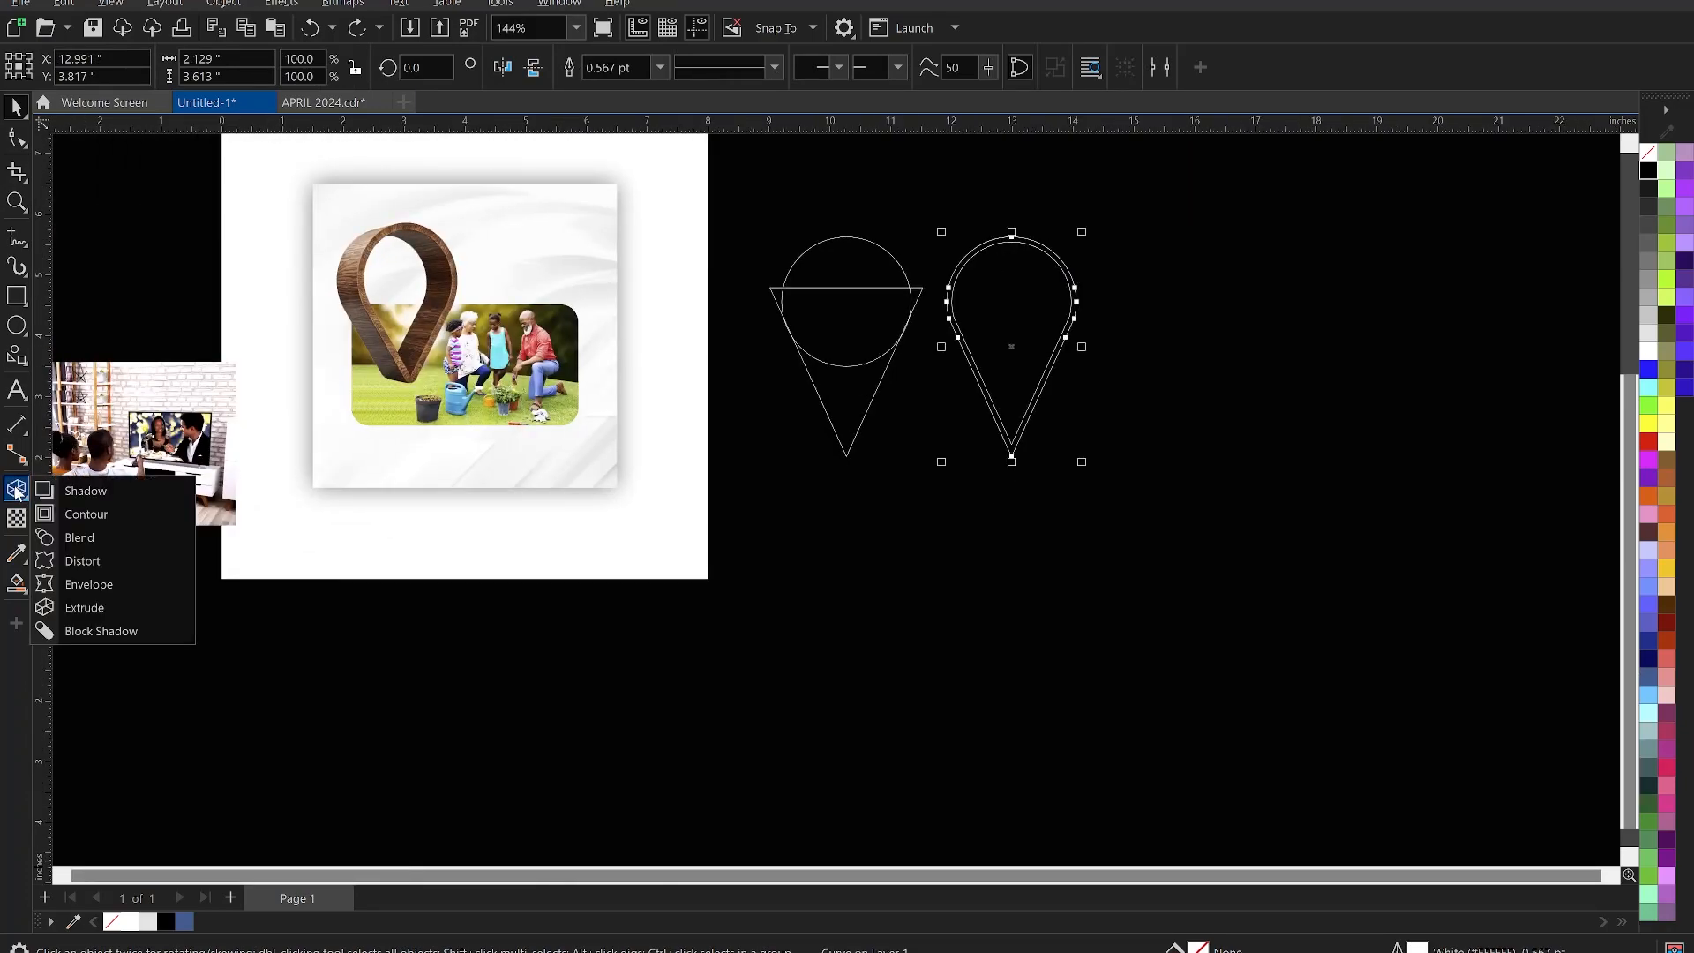
left_click(88, 609)
scroll(1021, 286, "up", 2)
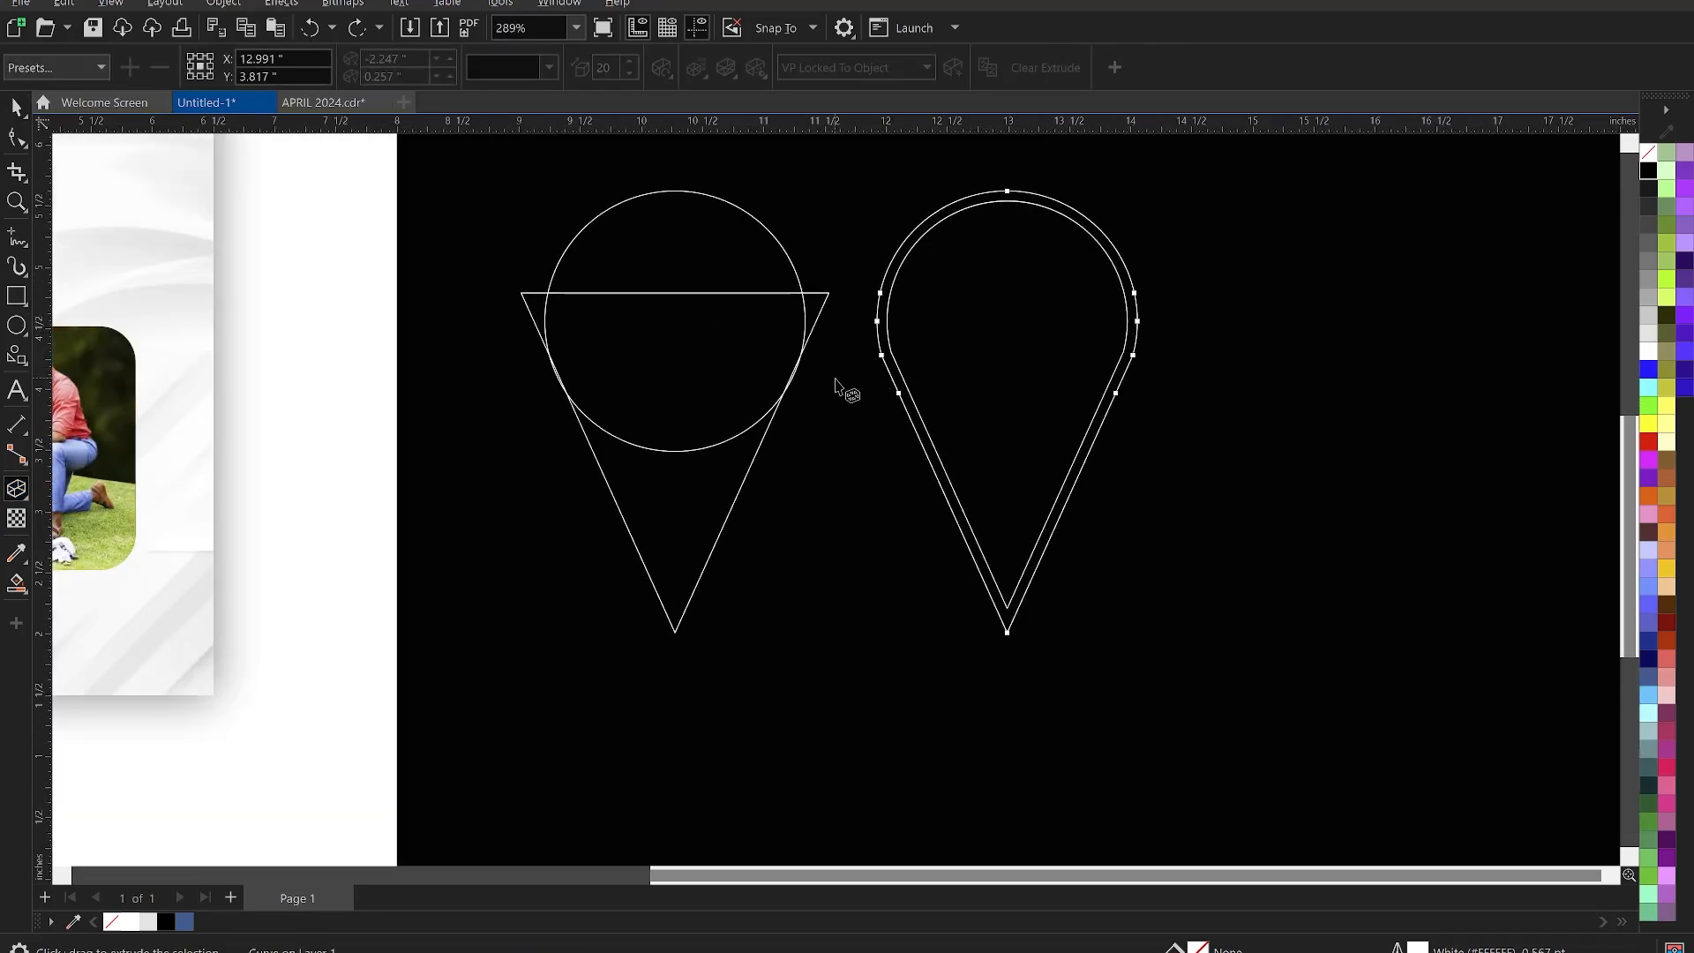
left_click_drag(1015, 192, 762, 327)
left_click_drag(776, 406, 844, 398)
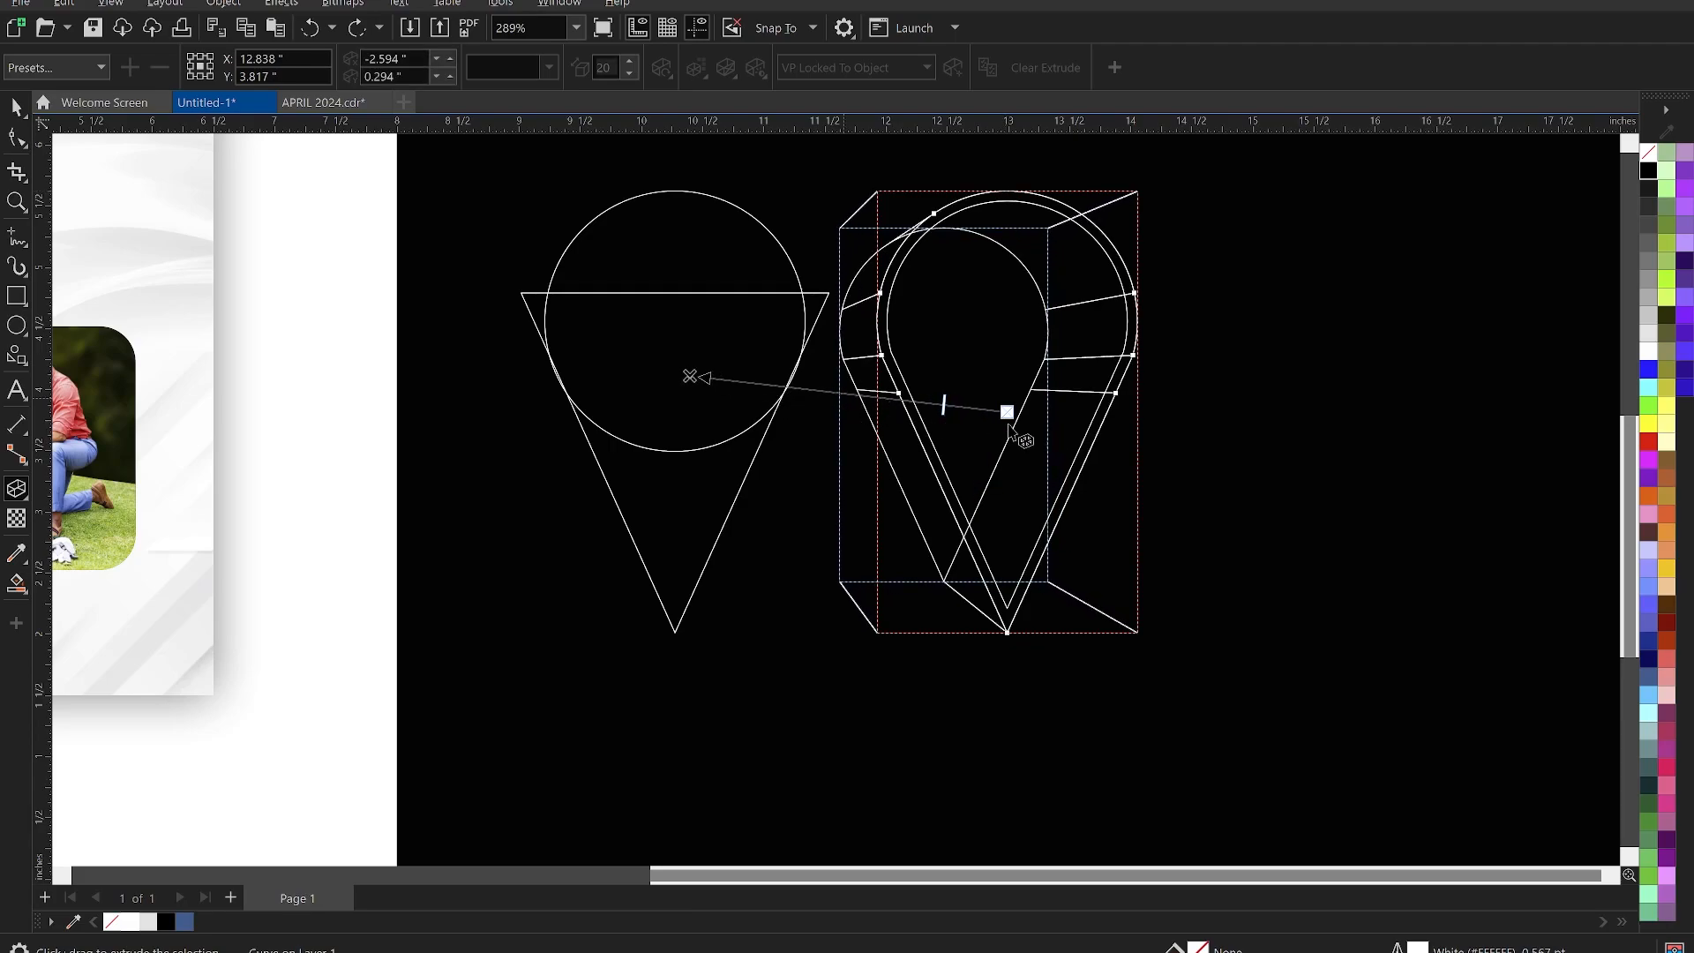
Compare the extrusion with the flyer's wooden pin and adjust its vanishing point to about -2.641 by 0.0 inches
scroll(1137, 453, "down", 3)
scroll(498, 397, "up", 4)
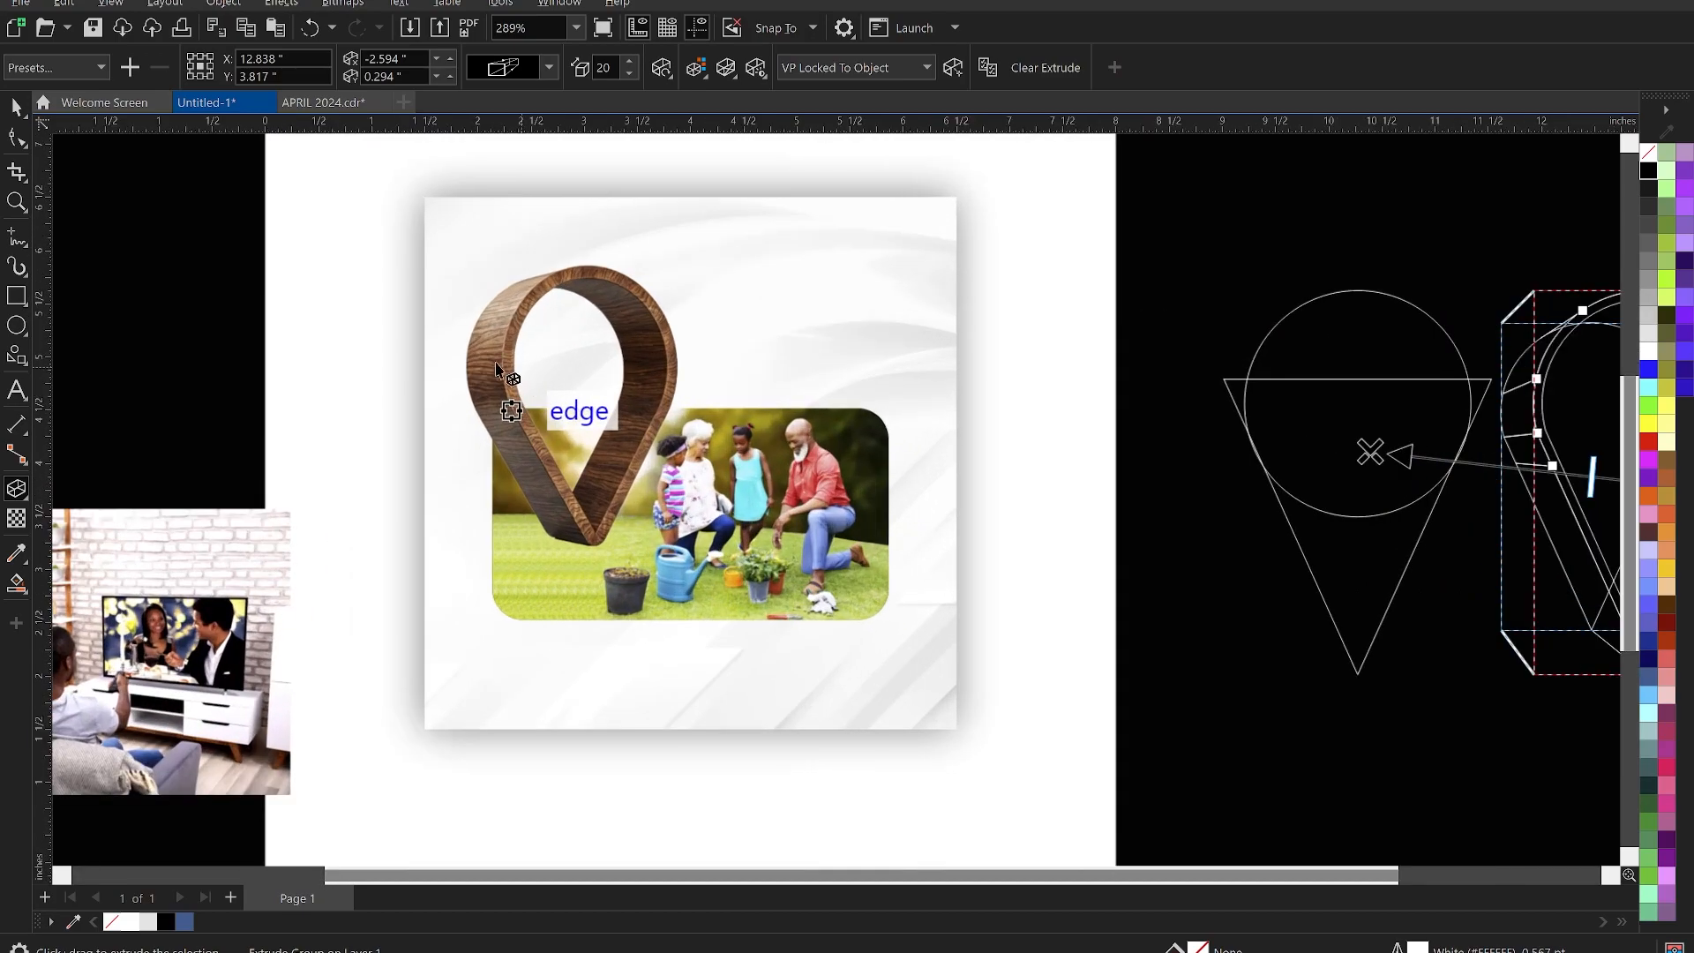
scroll(410, 395, "down", 3)
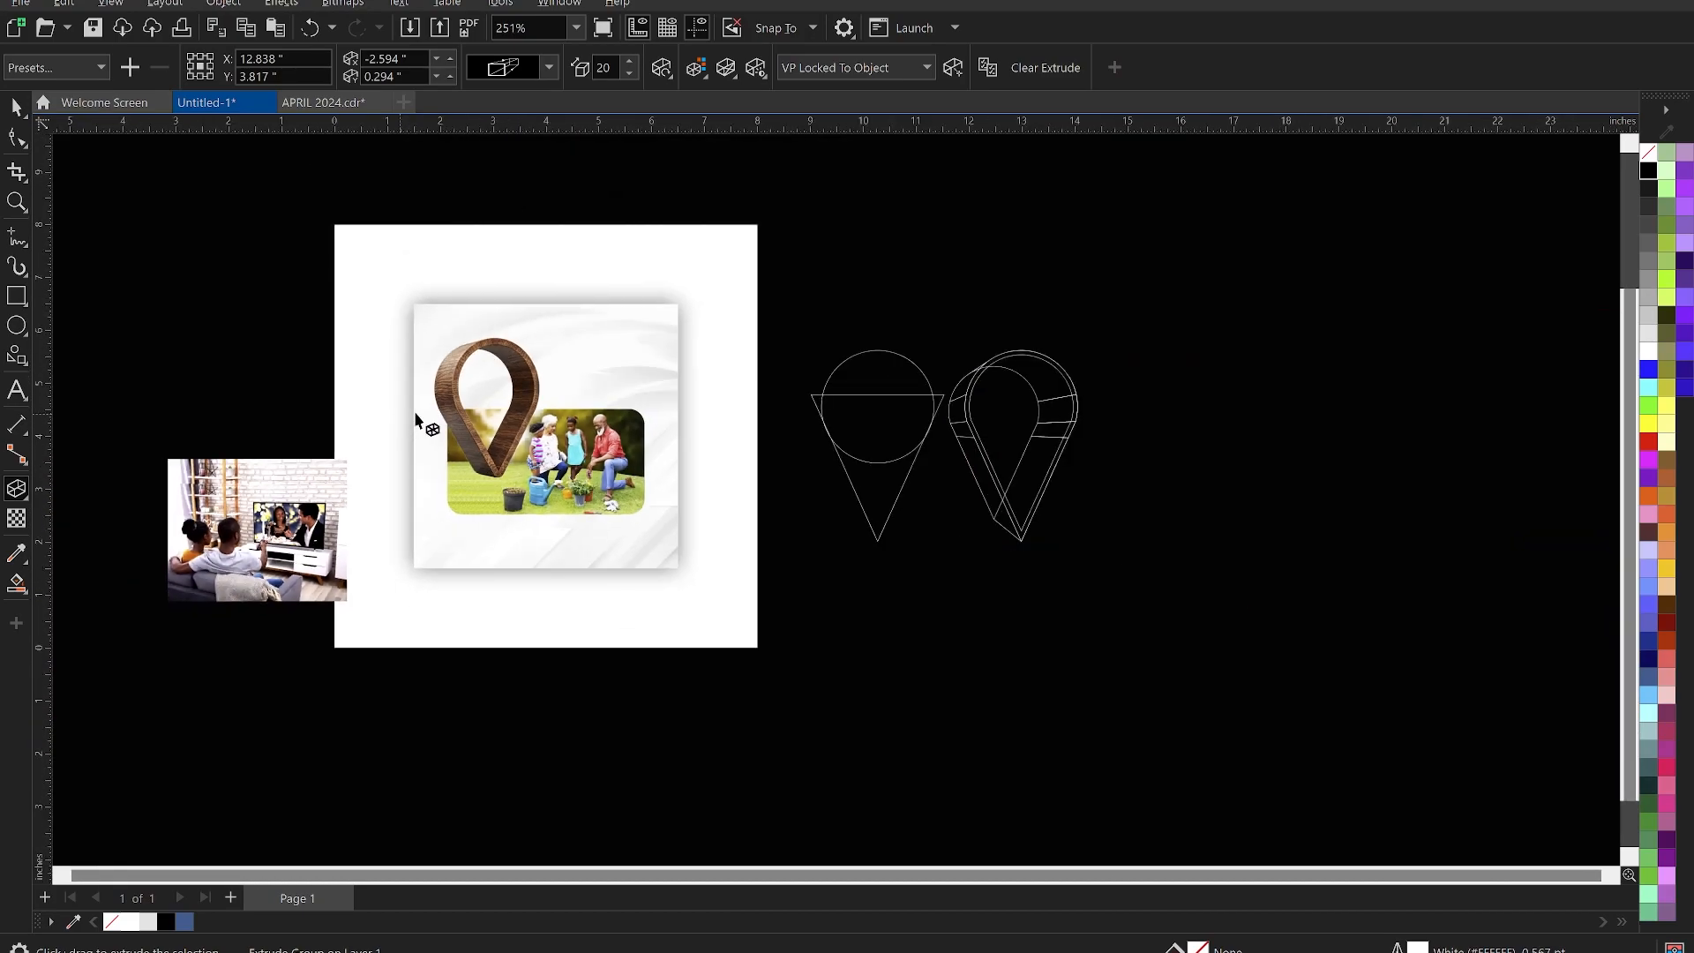
scroll(1015, 415, "up", 4)
scroll(1103, 503, "down", 3)
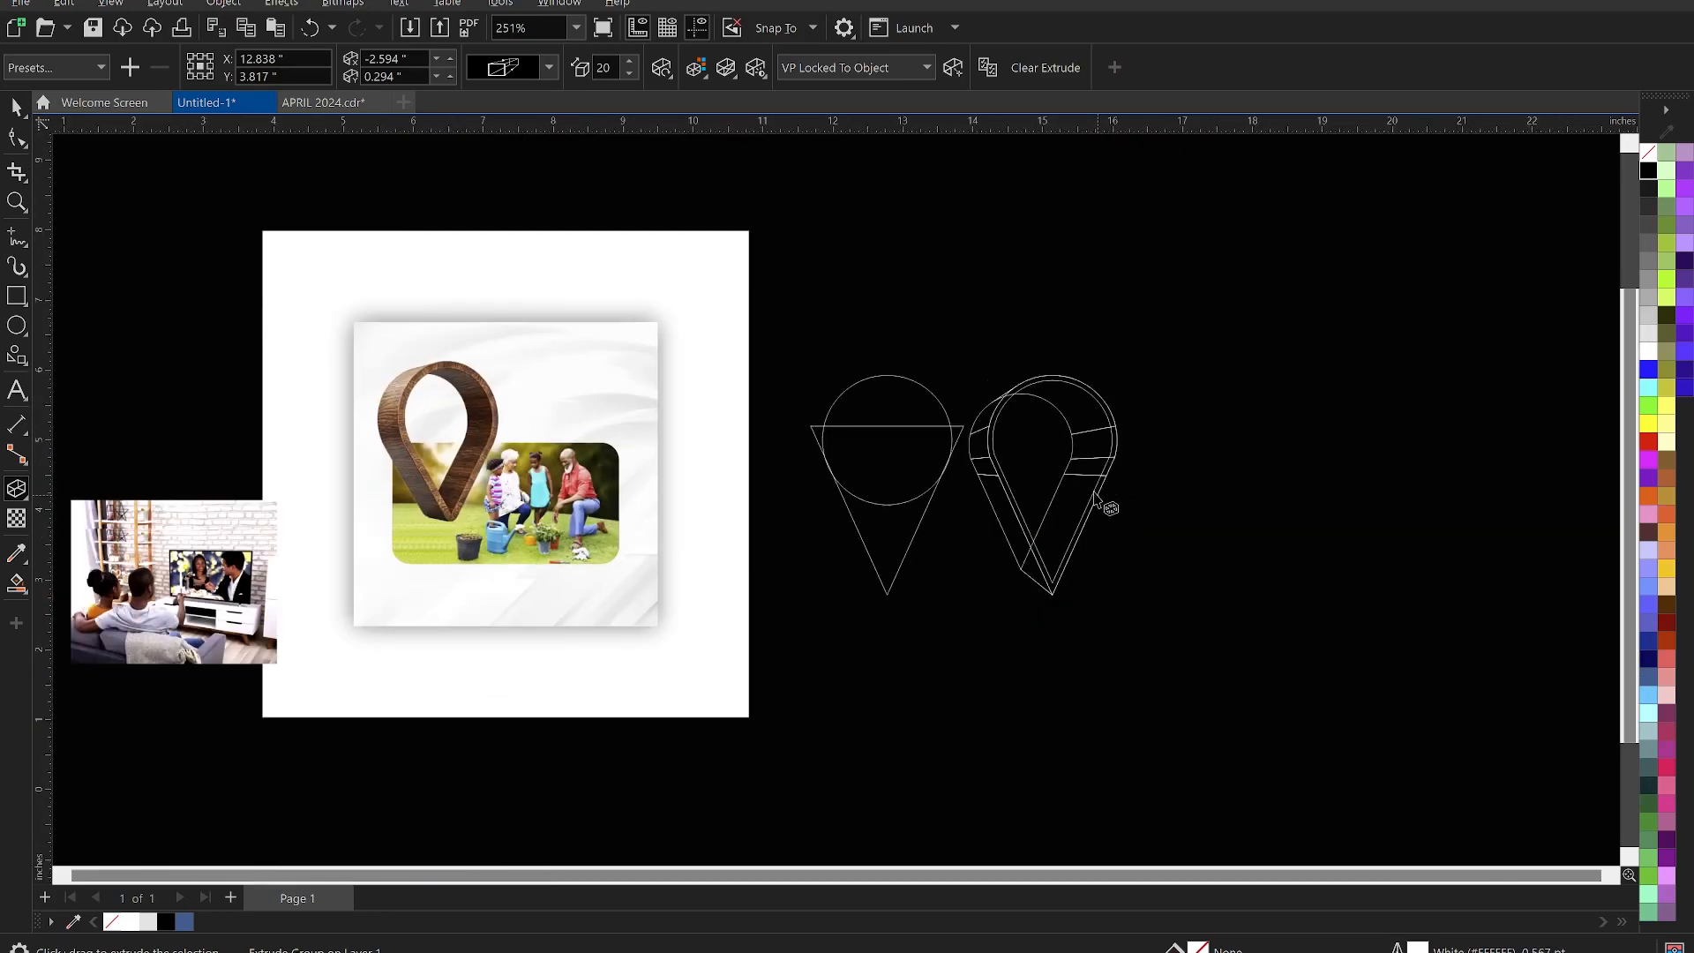
left_click(966, 529)
scroll(968, 494, "up", 3)
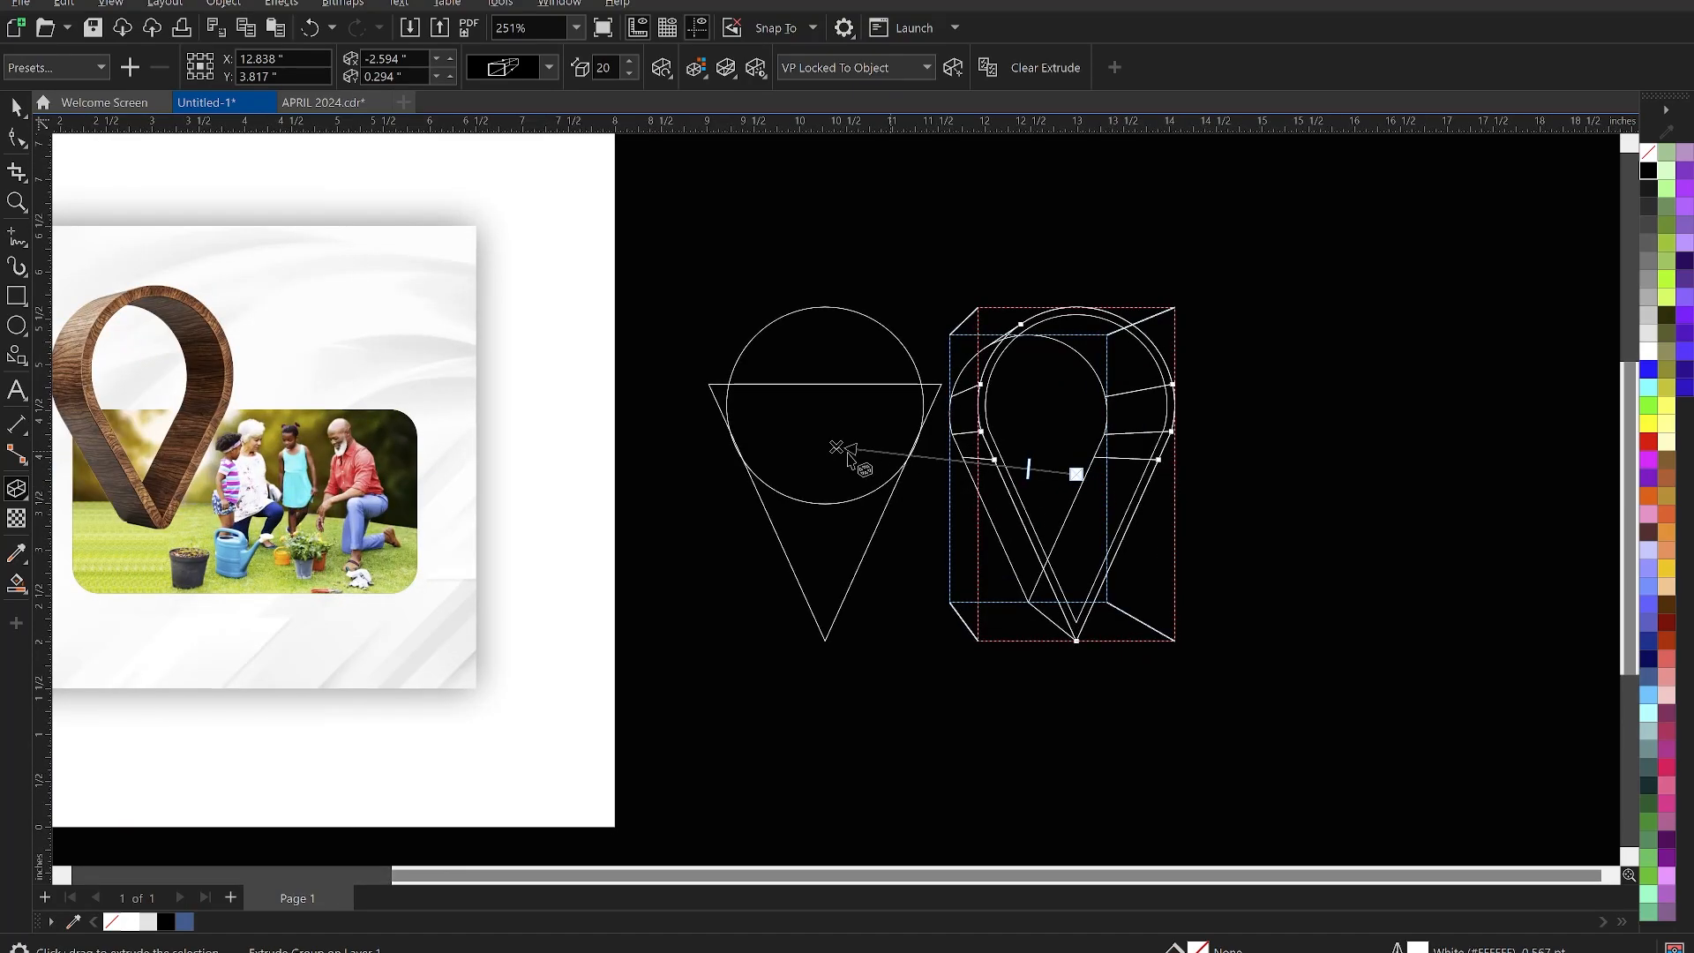
mouse_move(839, 448)
left_mouse_down()
mouse_move(802, 472)
mouse_move(824, 458)
mouse_move(852, 474)
mouse_move(832, 475)
left_mouse_up()
key("space")
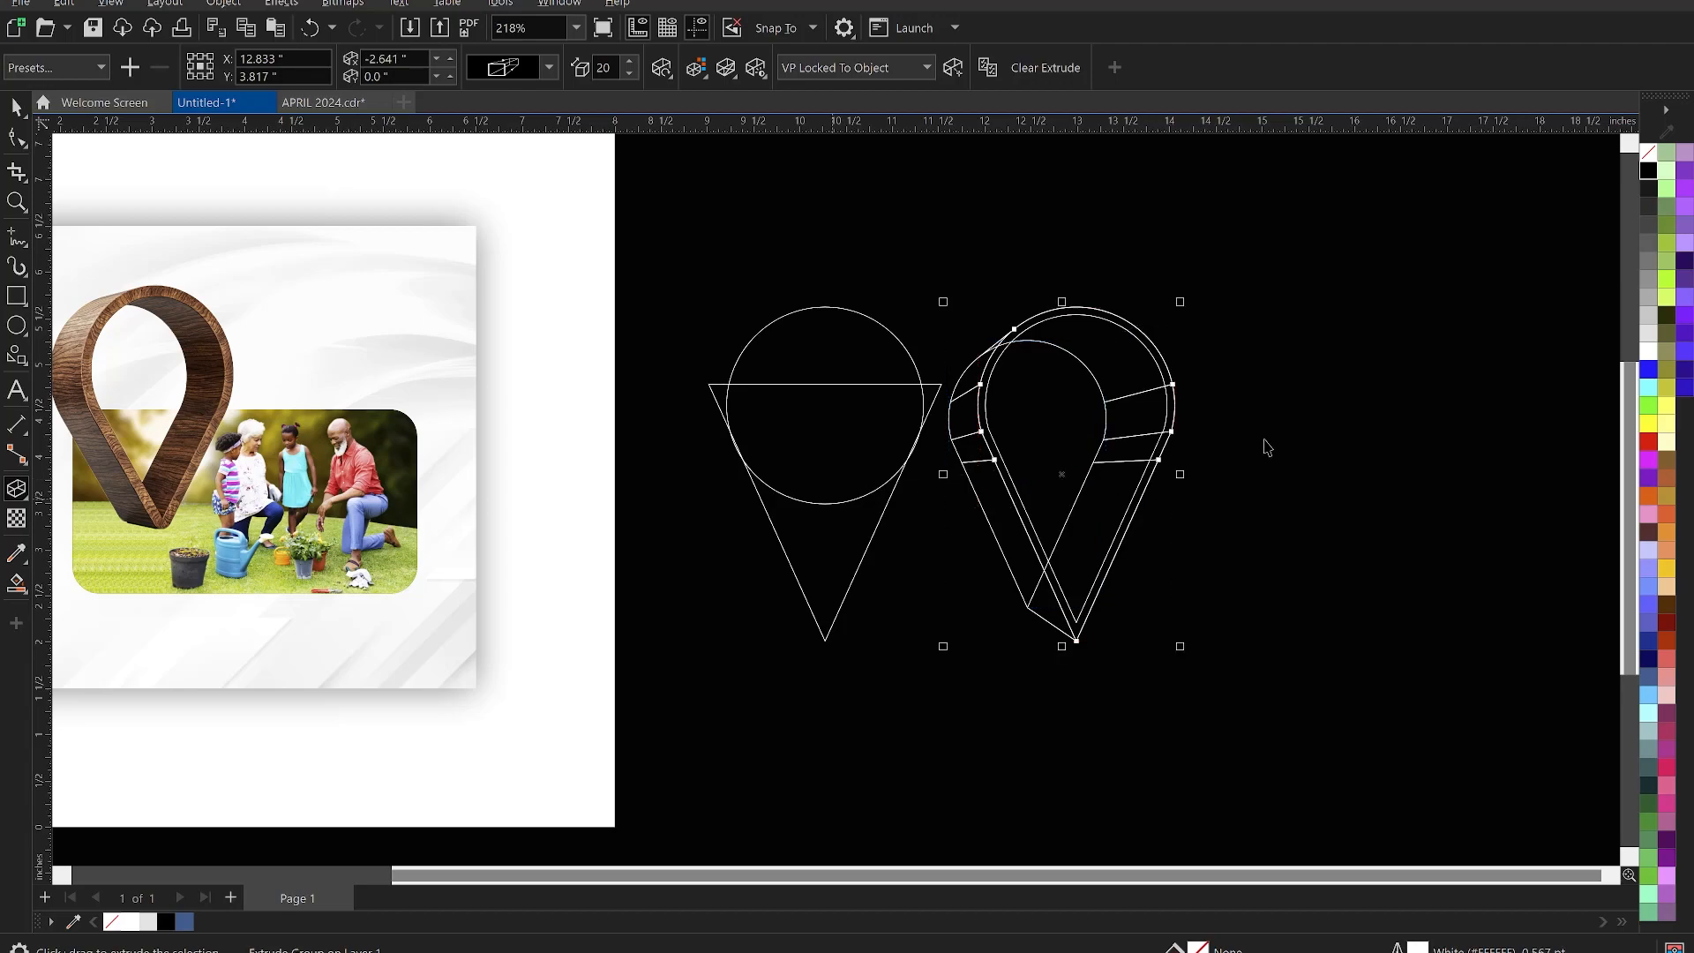
left_click(1263, 441)
Undo a trial move of the extruded pin and break the extrusion apart from its outer outline
scroll(1191, 486, "up", 5)
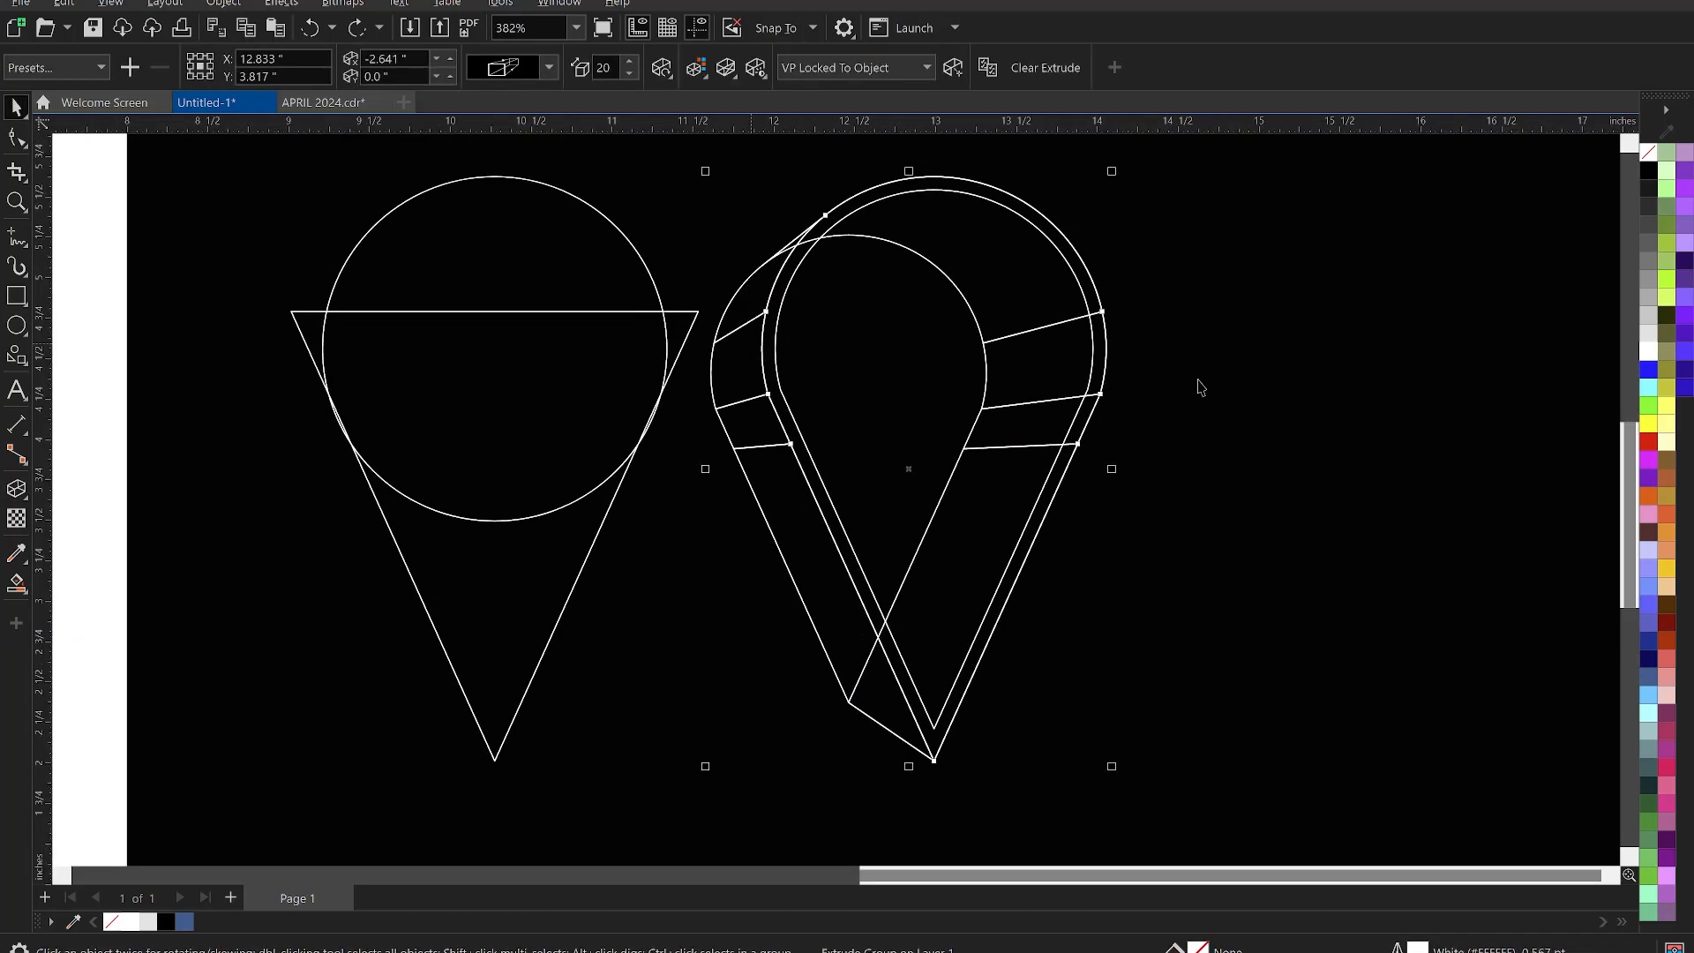
left_click(684, 374)
left_click(729, 334)
left_click_drag(730, 334, 675, 346)
key("ctrl+z")
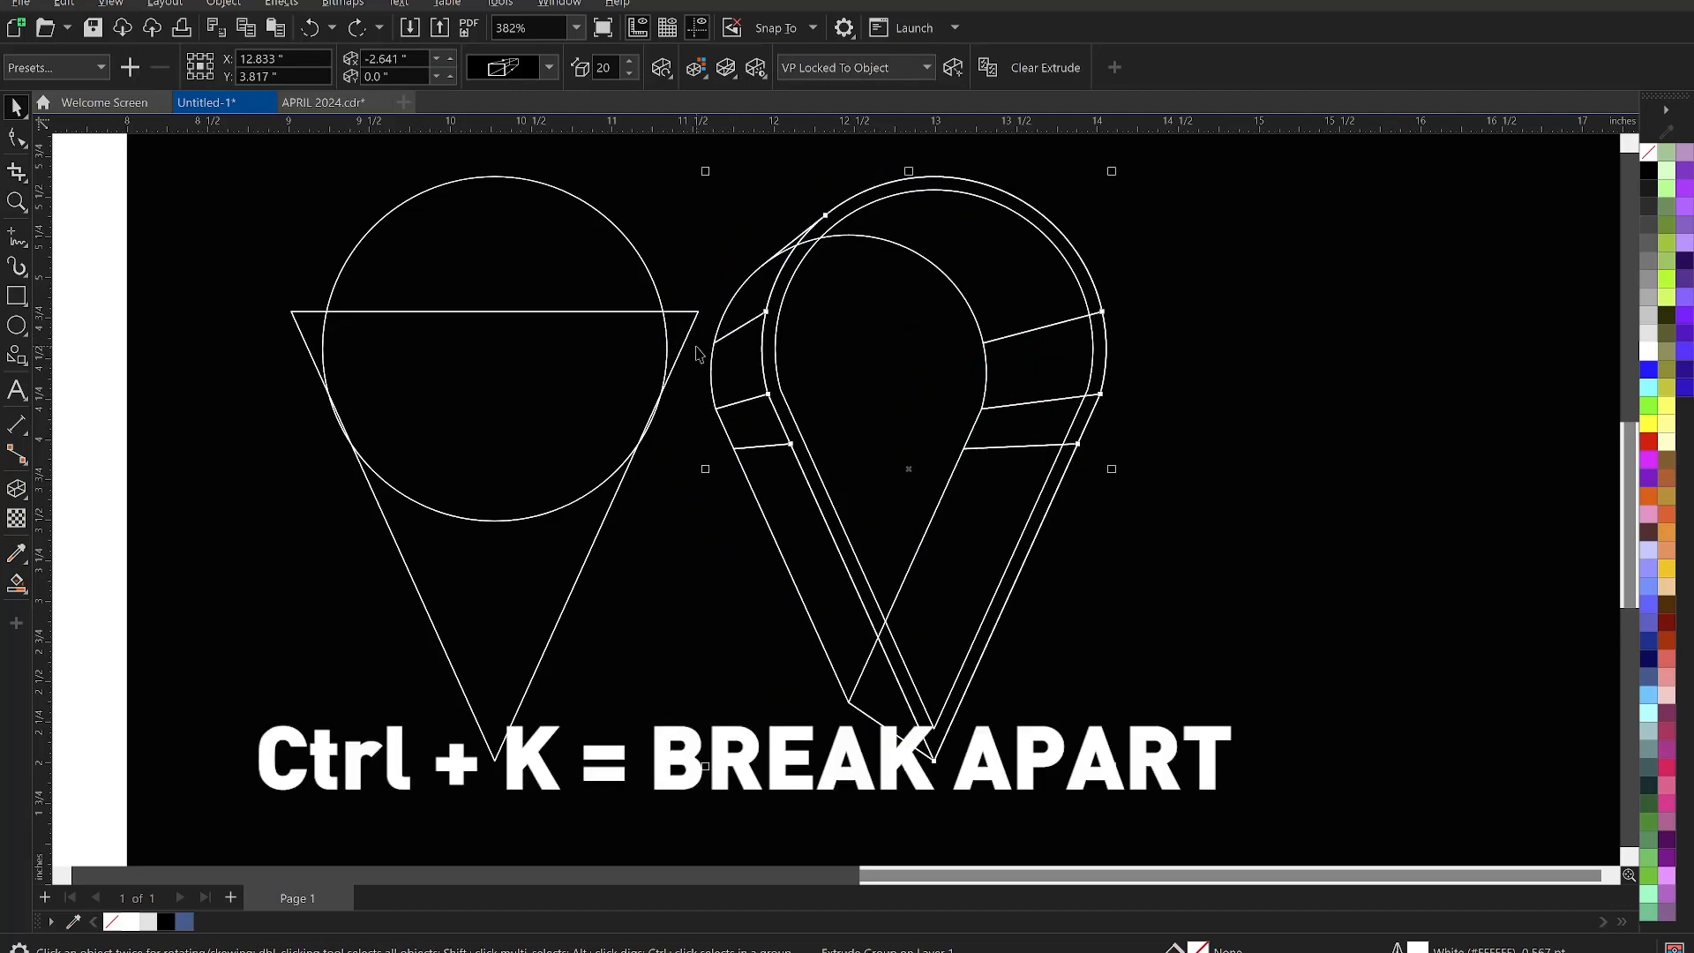
key("ctrl+k")
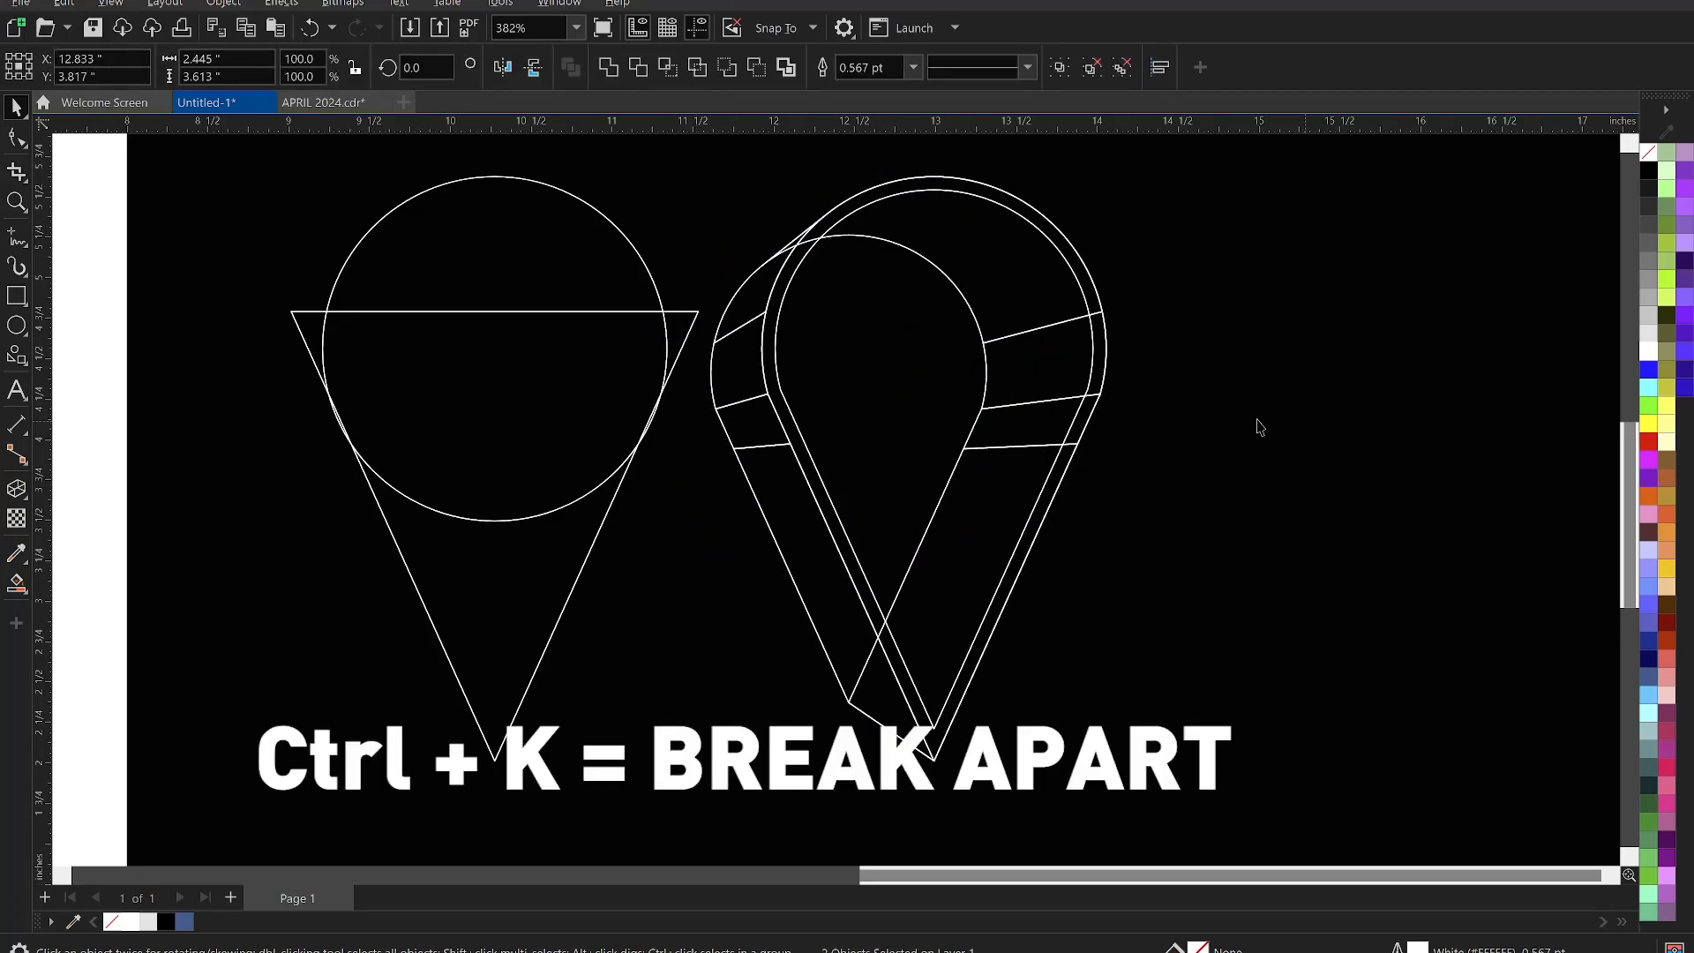
left_click(1258, 427)
Try moving the separated extrusion group away from the pin outlines, then undo the move
left_click_drag(735, 338, 635, 355)
left_click_drag(694, 260, 474, 246)
key("ctrl+z")
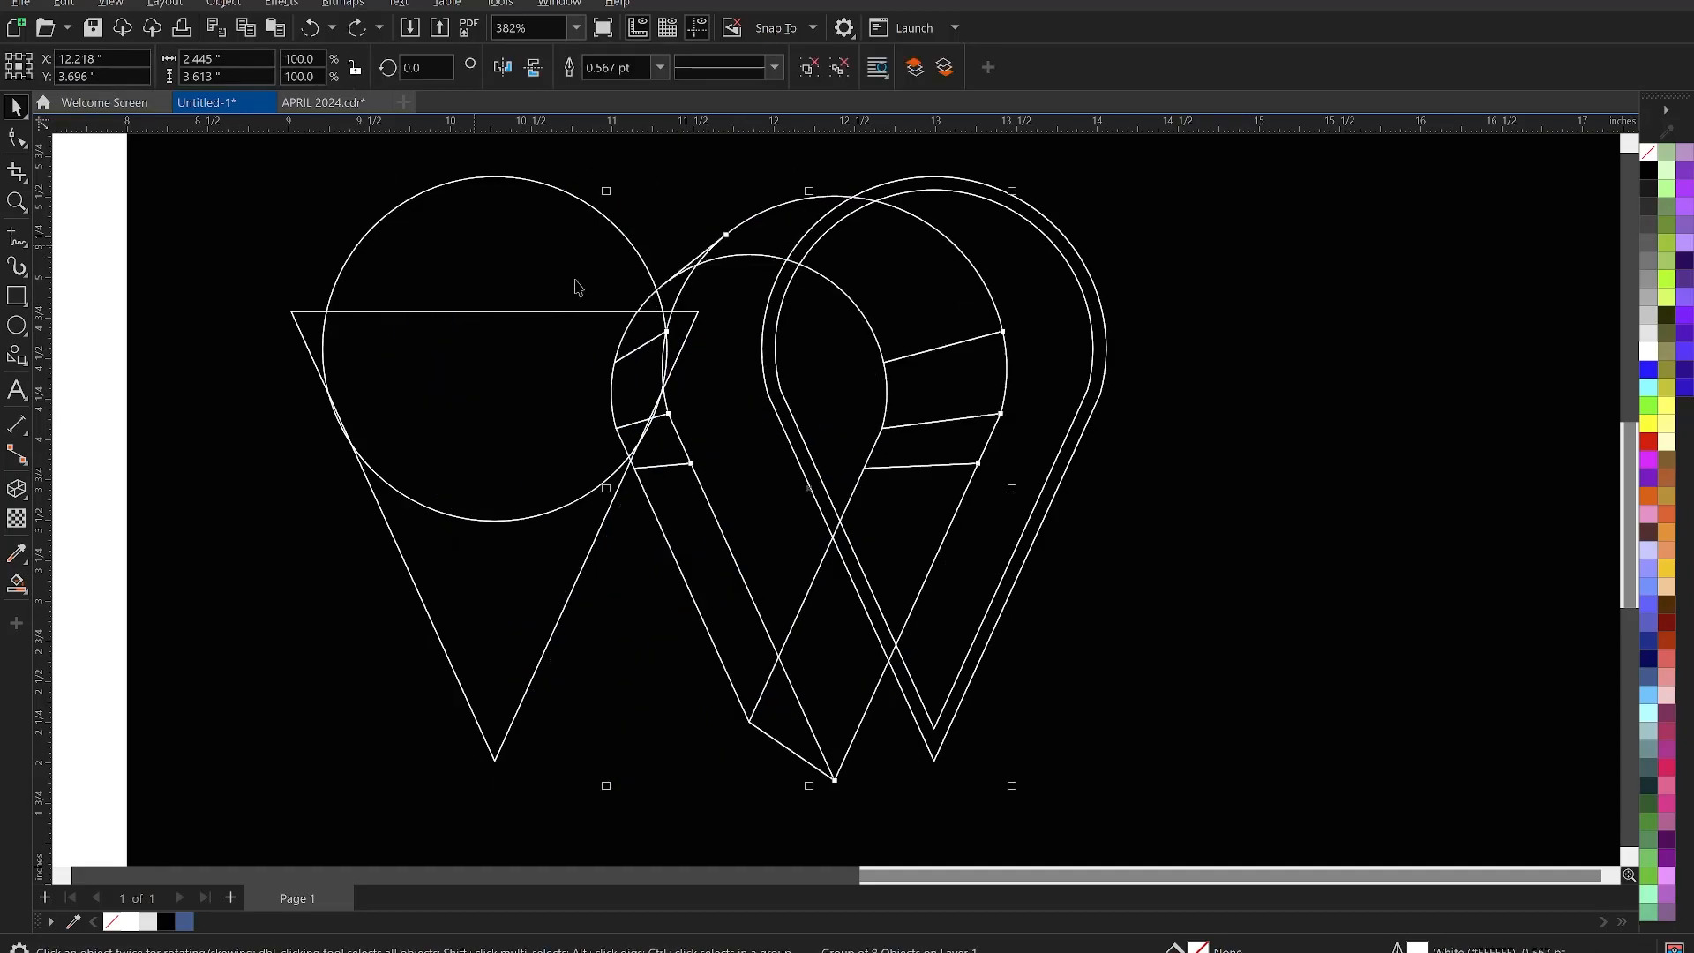
key("ctrl+z")
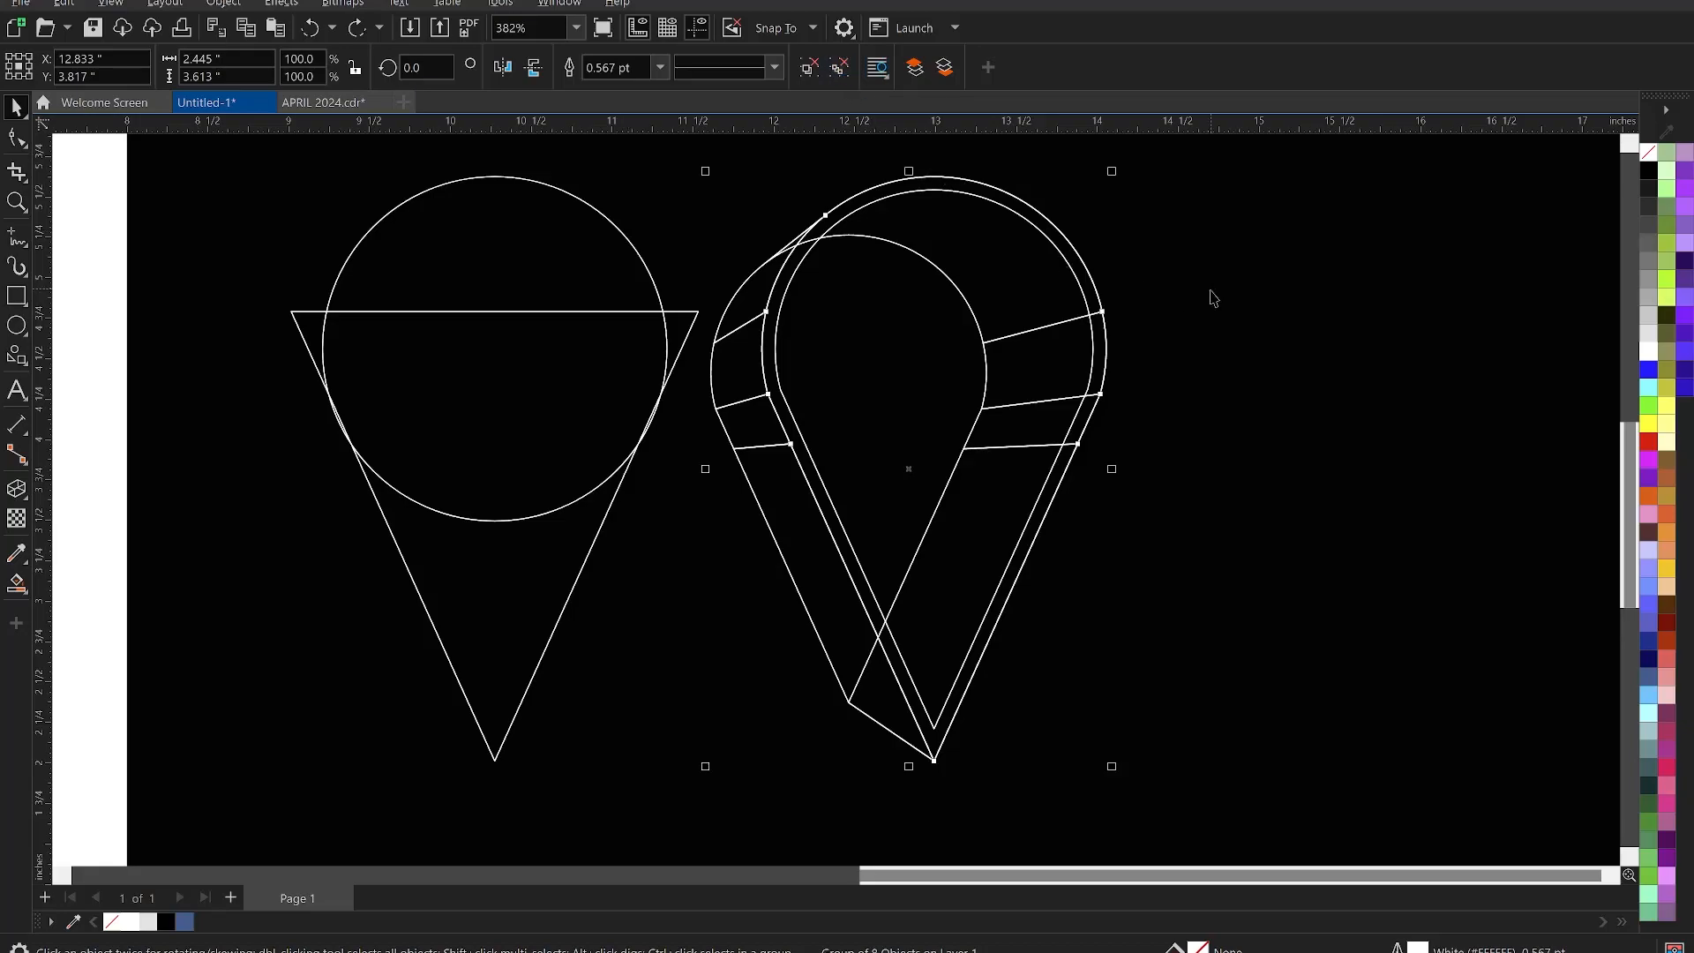
Ungroup the extrusion into individual faces and test-move faces on its left side, undoing each move
left_click(670, 322)
left_click_drag(732, 339, 637, 351)
key("ctrl+z")
scroll(749, 432, "up", 1)
left_click_drag(750, 433, 586, 469)
key("ctrl+z")
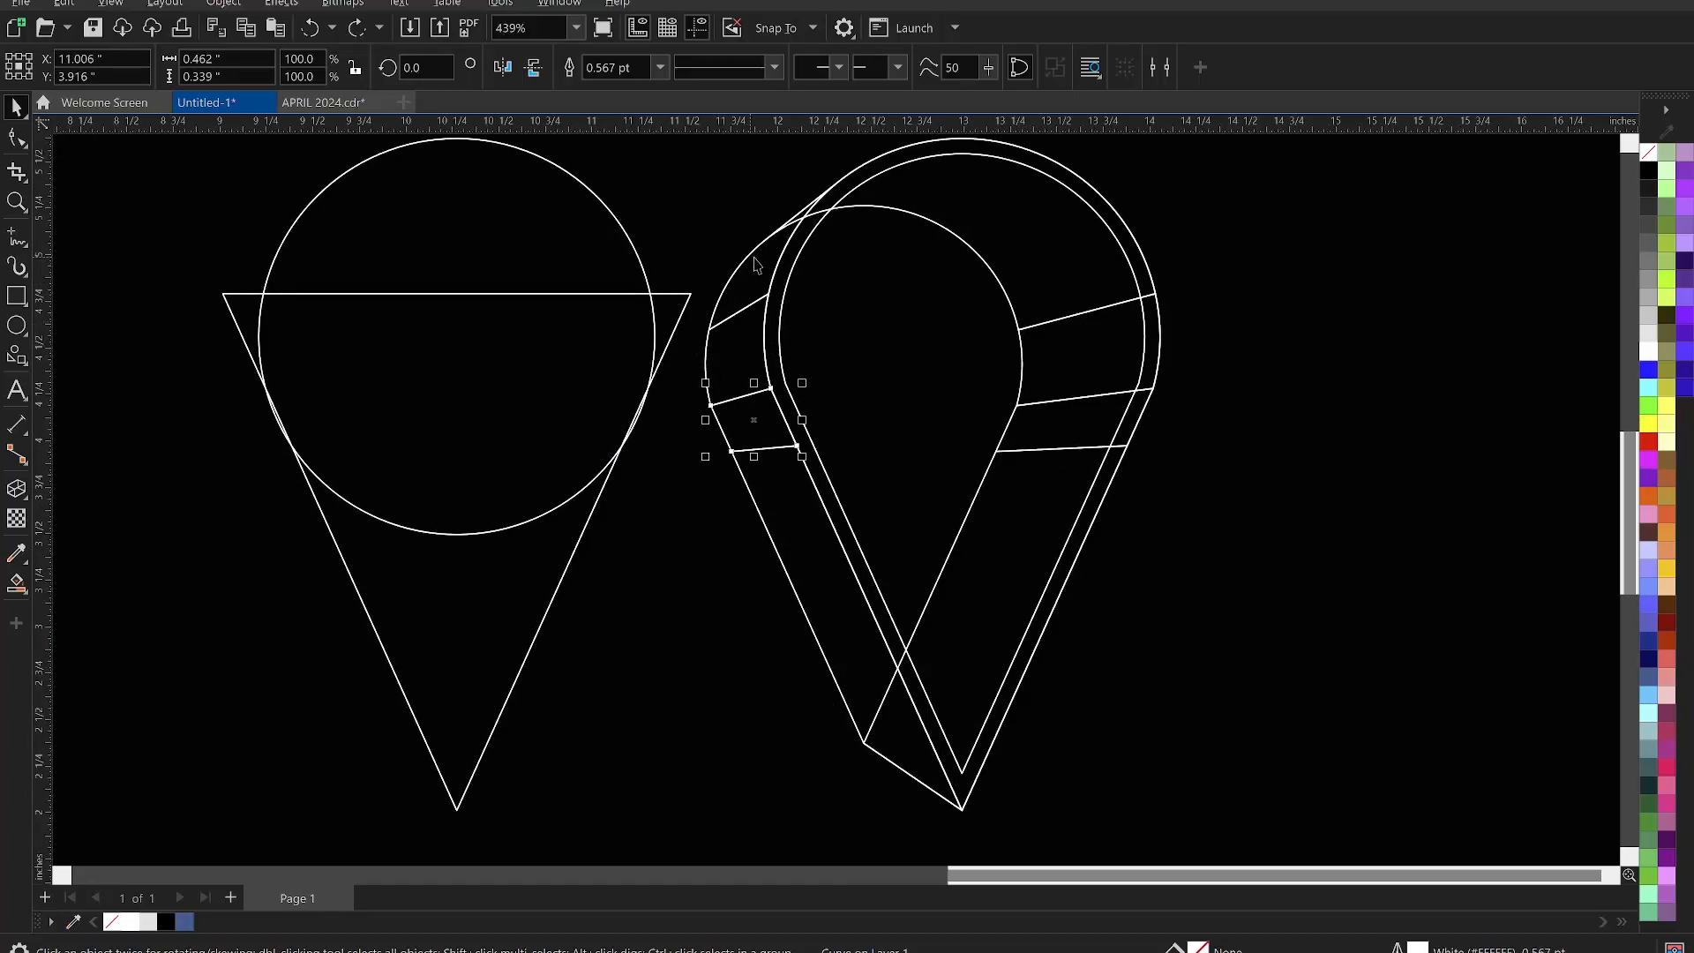
Fill the four left side faces of the extrusion with dark brown #663333 and remove their outlines
left_click(756, 269)
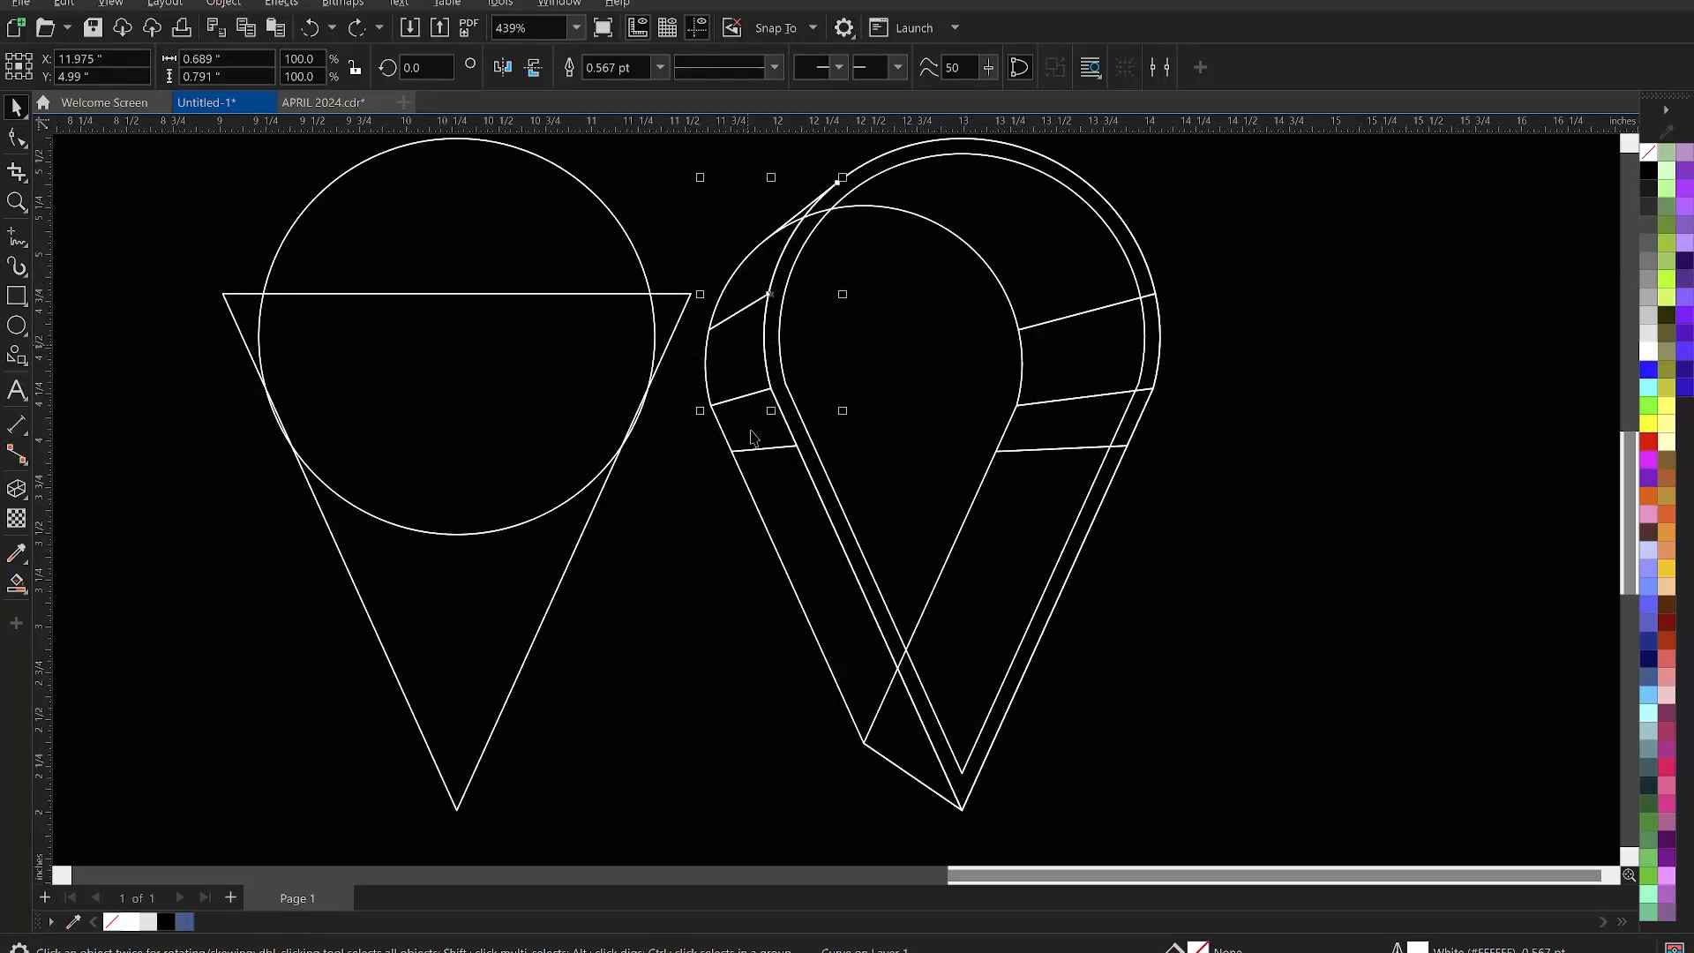
left_click(864, 525, "shift")
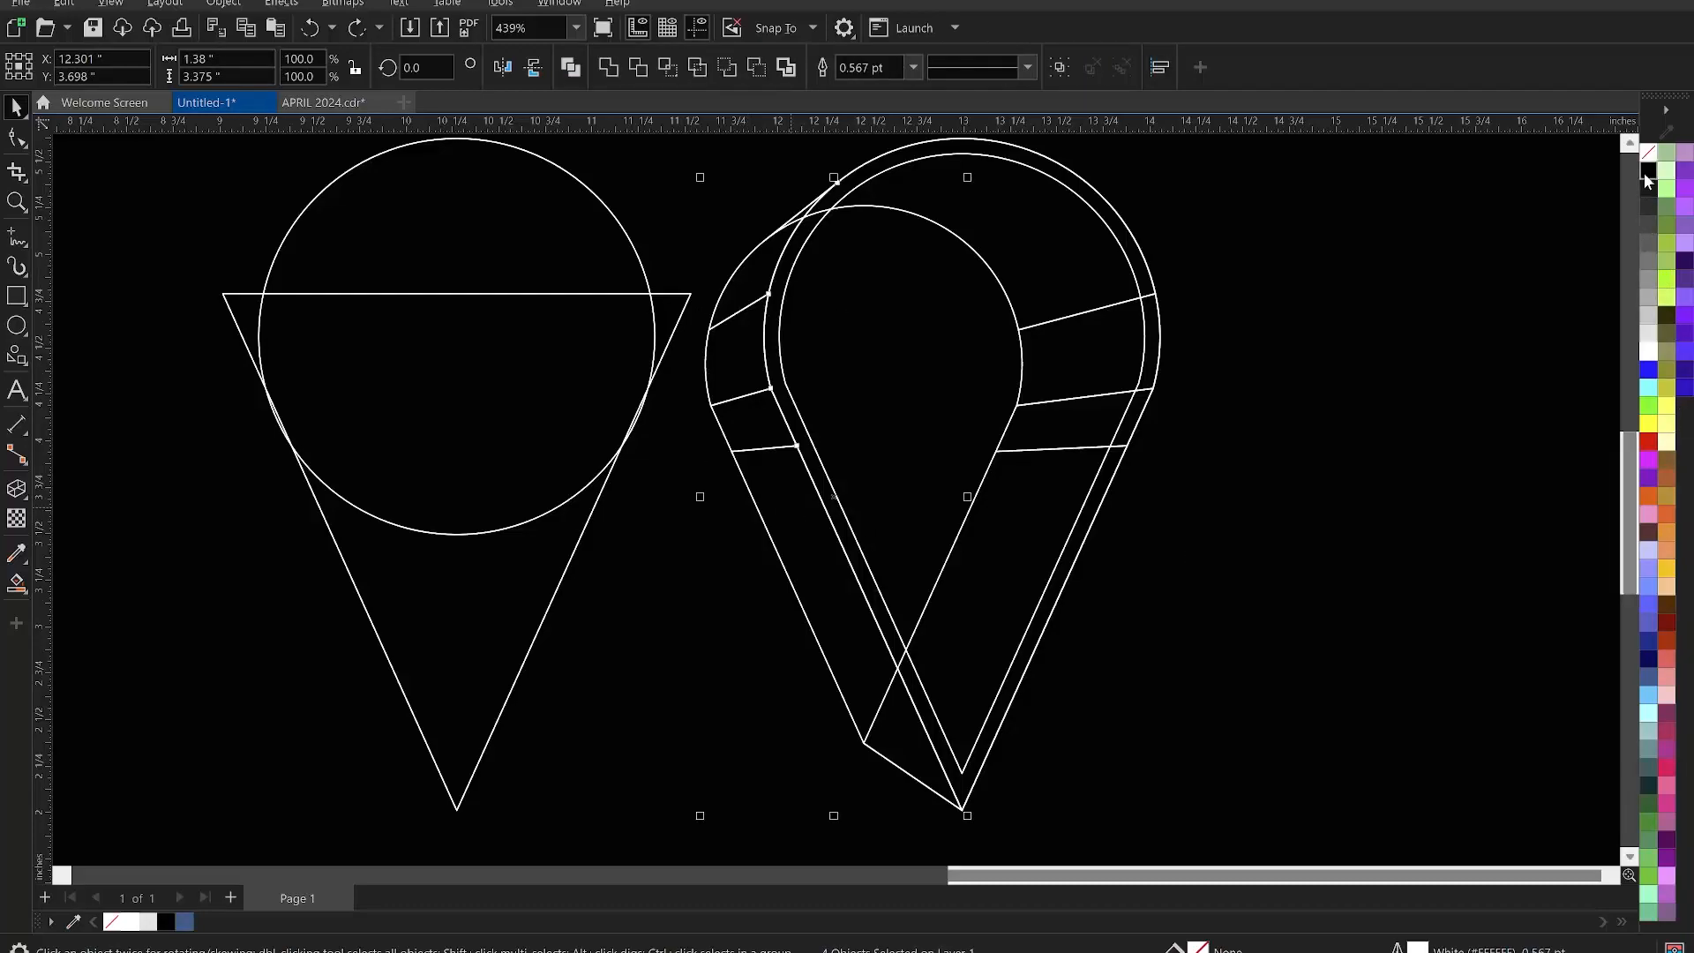
left_click(1649, 533)
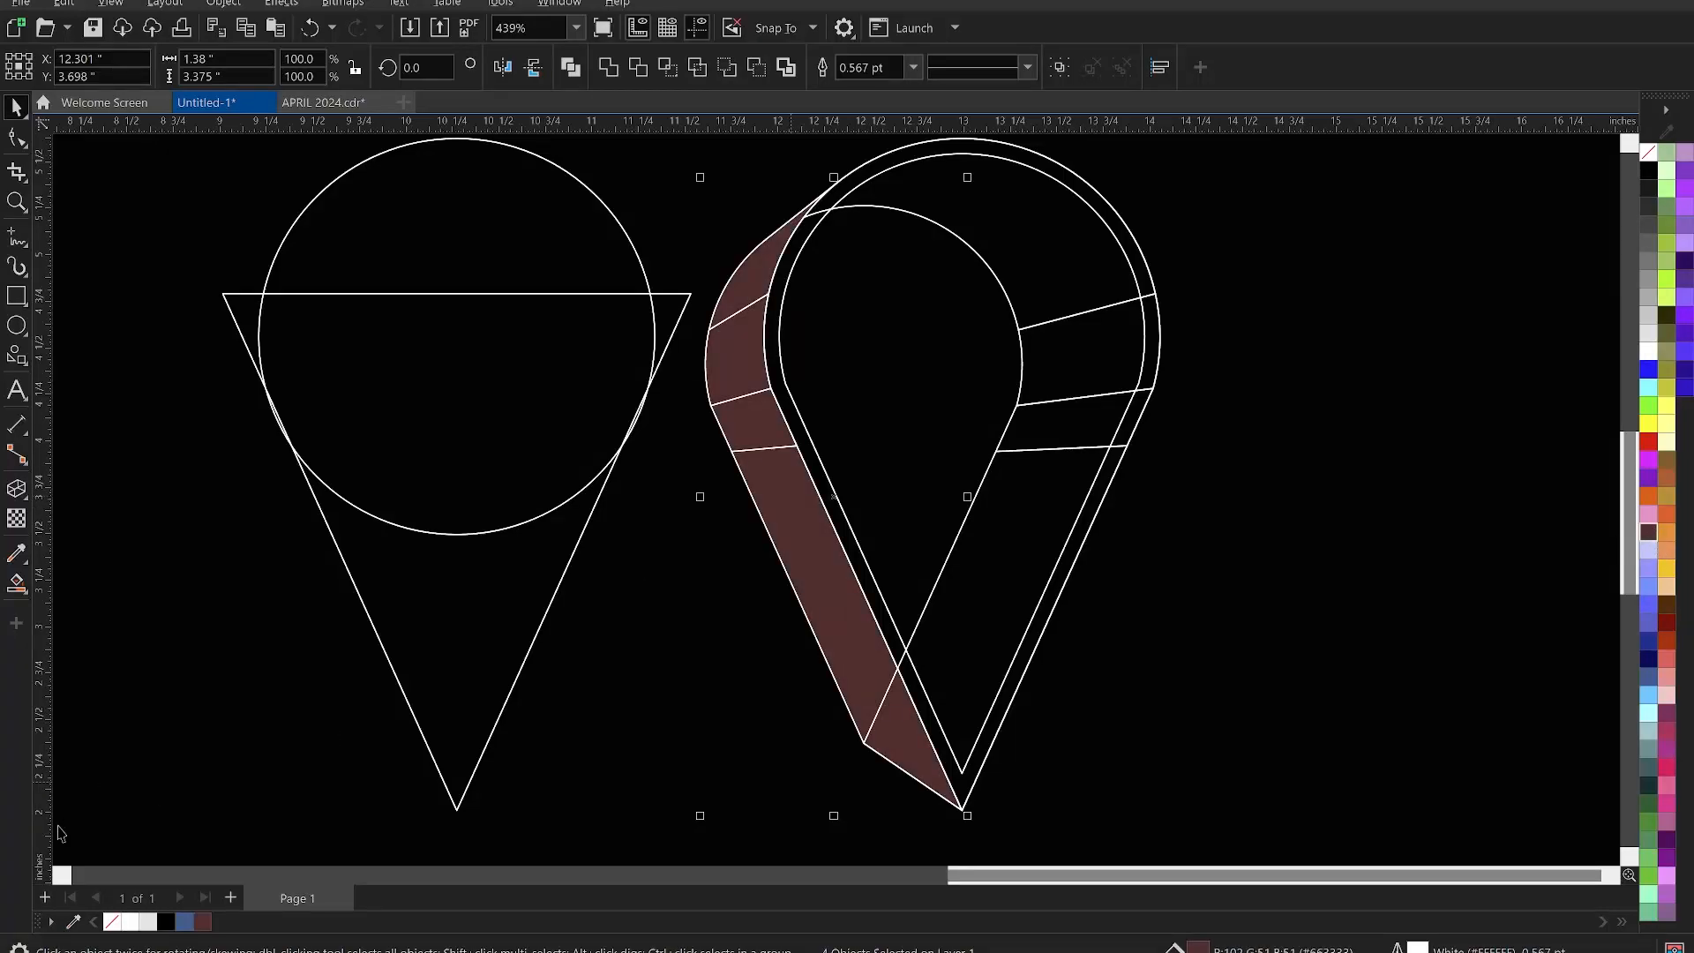
right_click(110, 924)
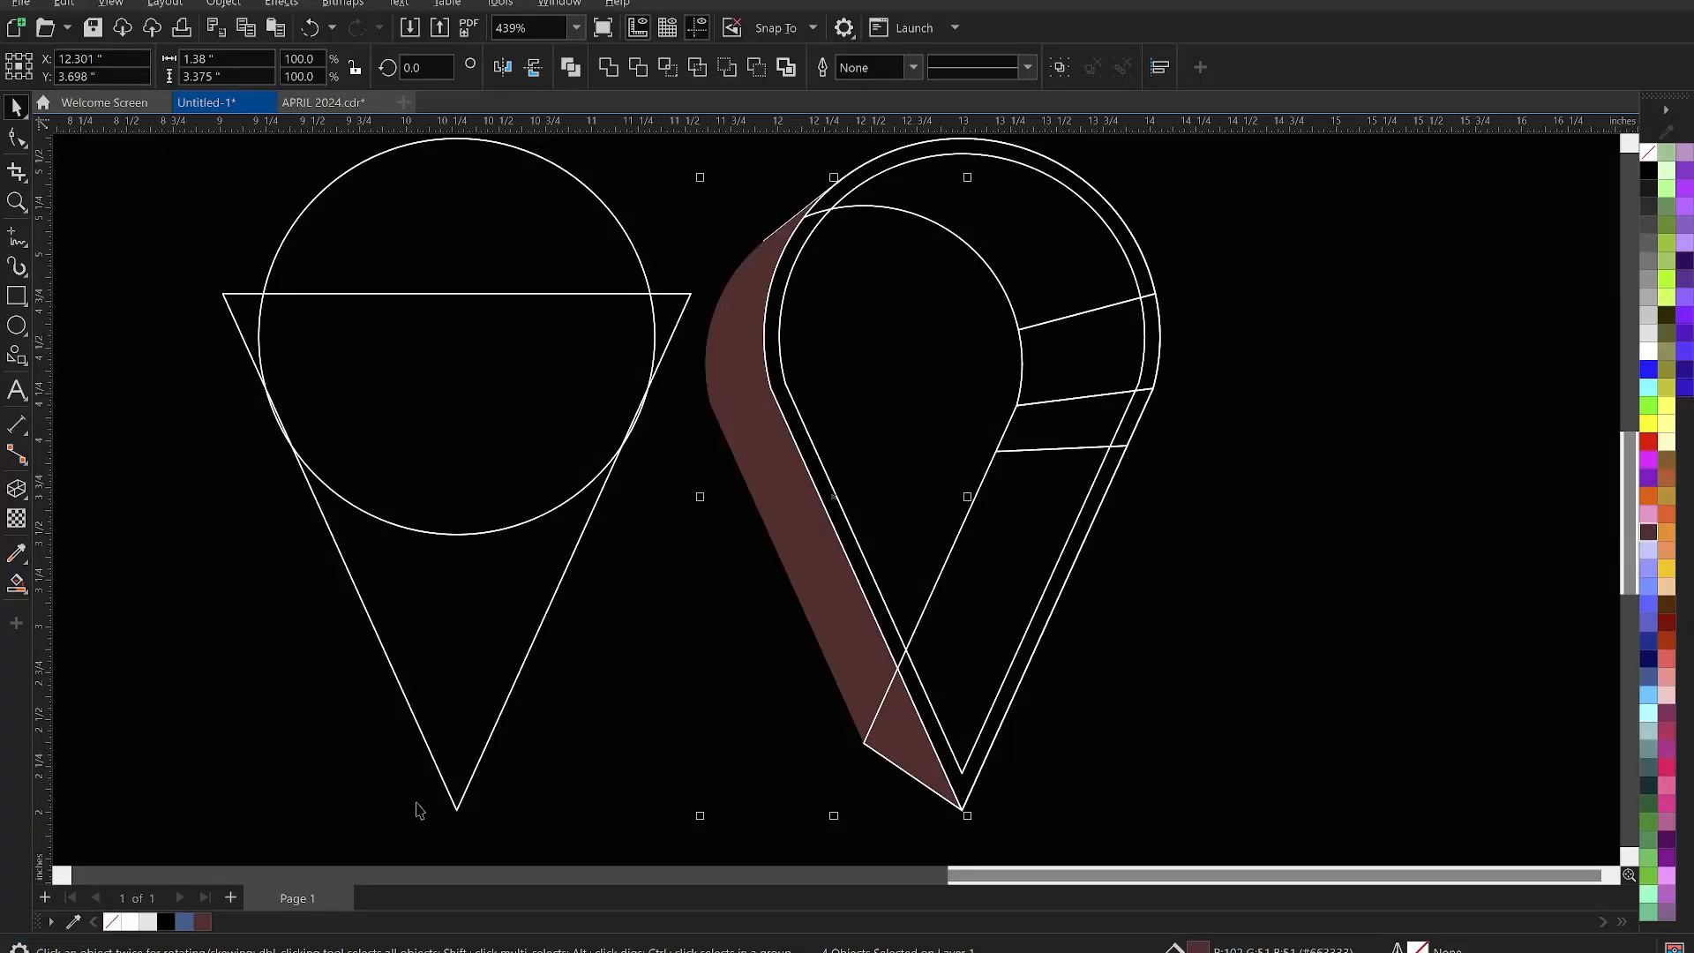
scroll(483, 689, "down", 1)
scroll(977, 286, "up", 1)
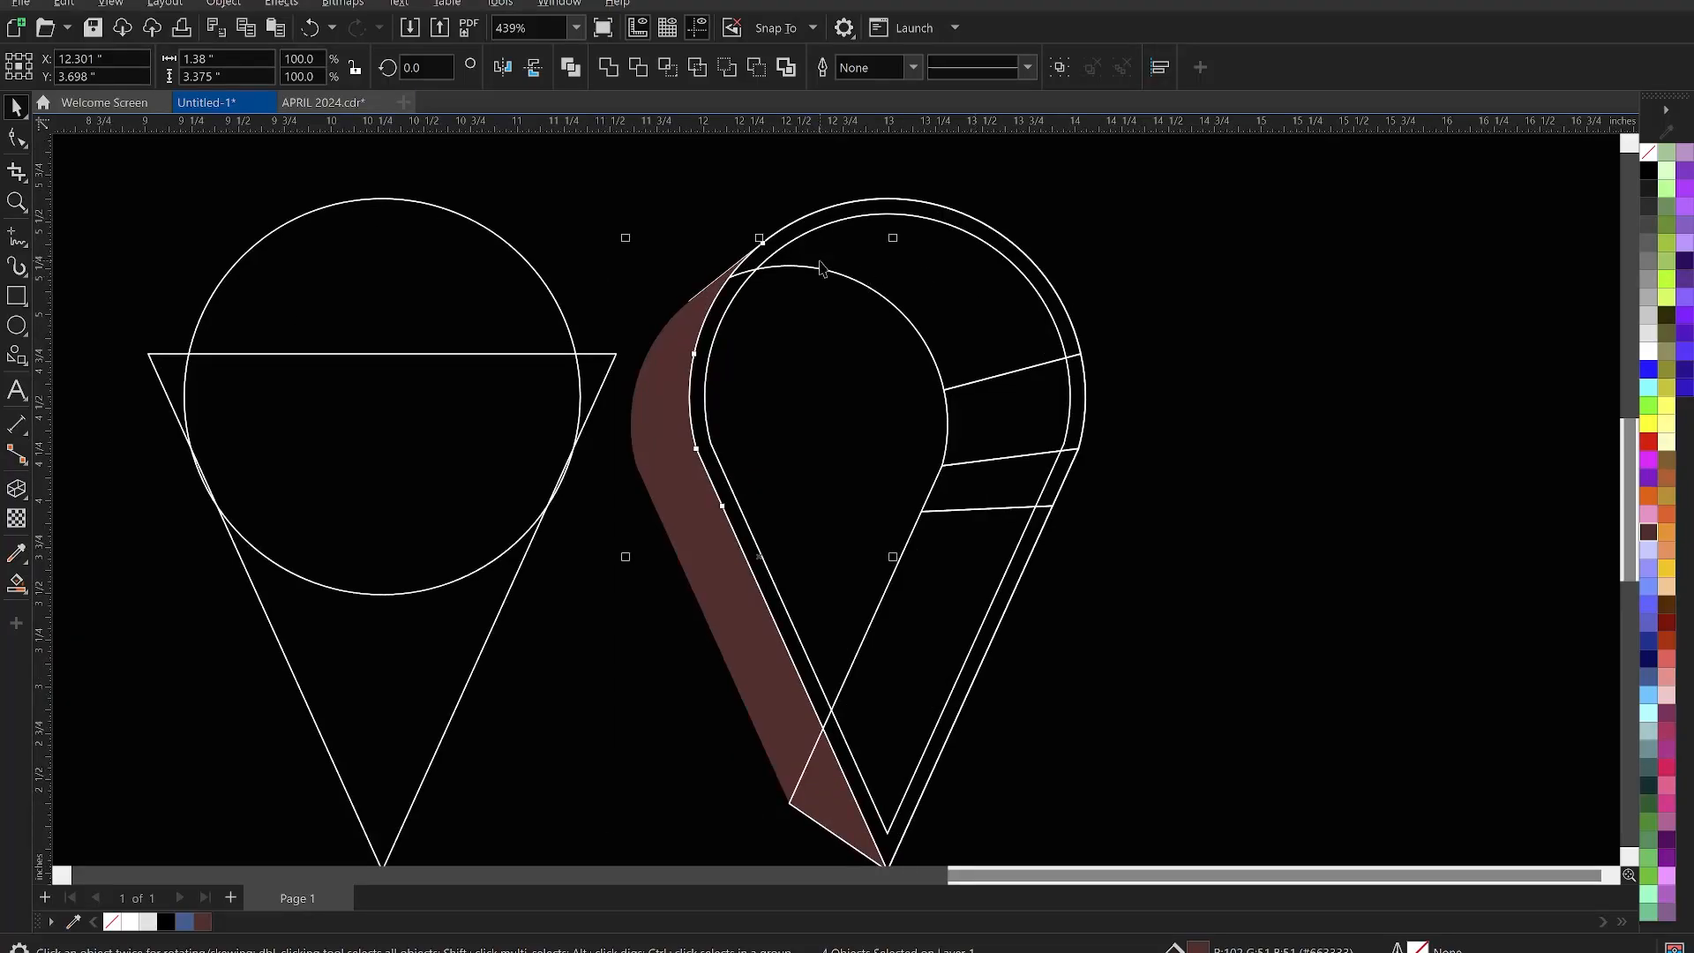
Fill the curved top face of the extrusion with dark brown #663333 and remove its outline
left_click(1076, 359)
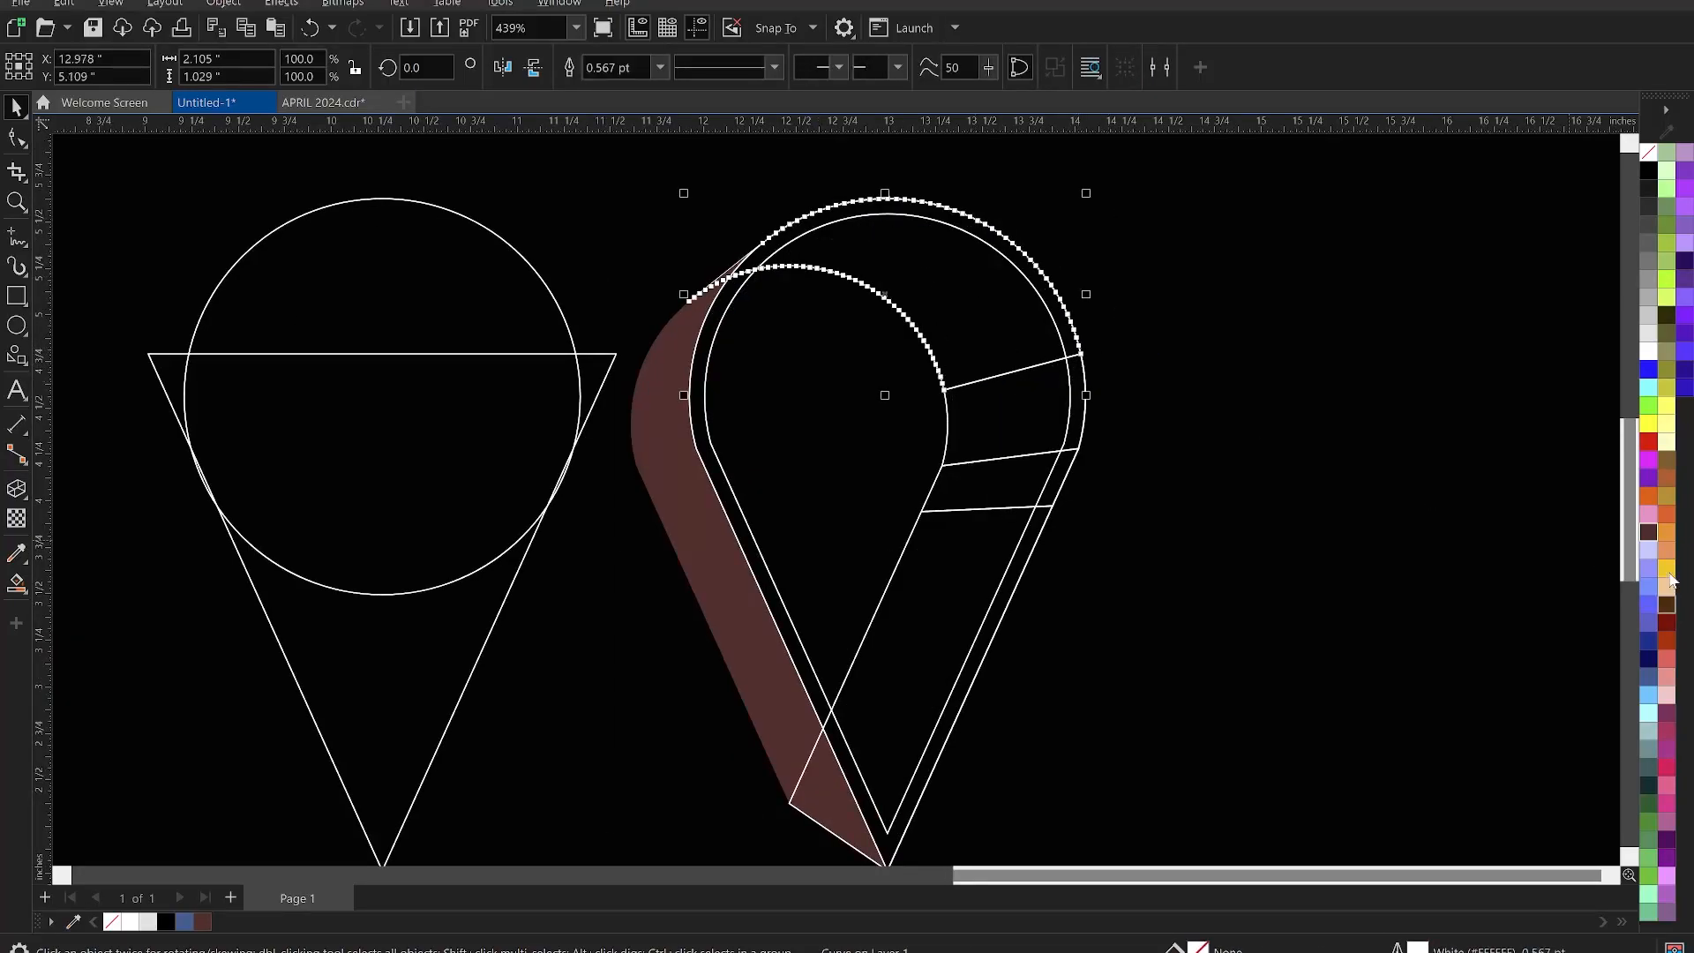
left_click(1648, 533)
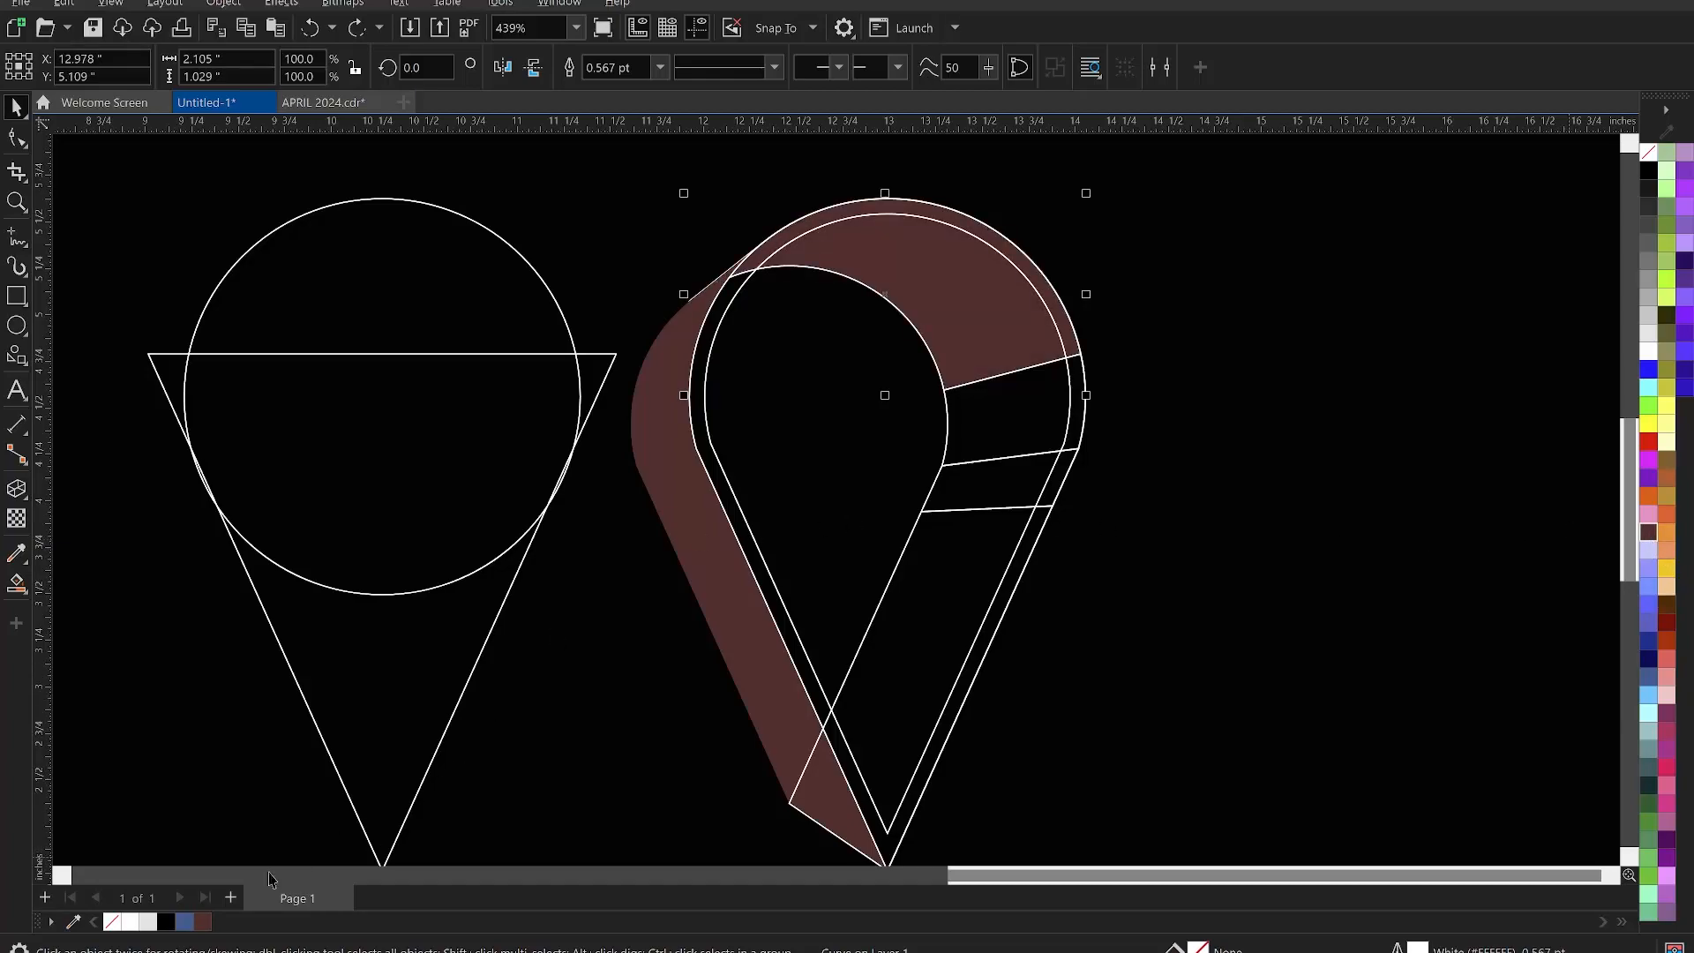
right_click(109, 923)
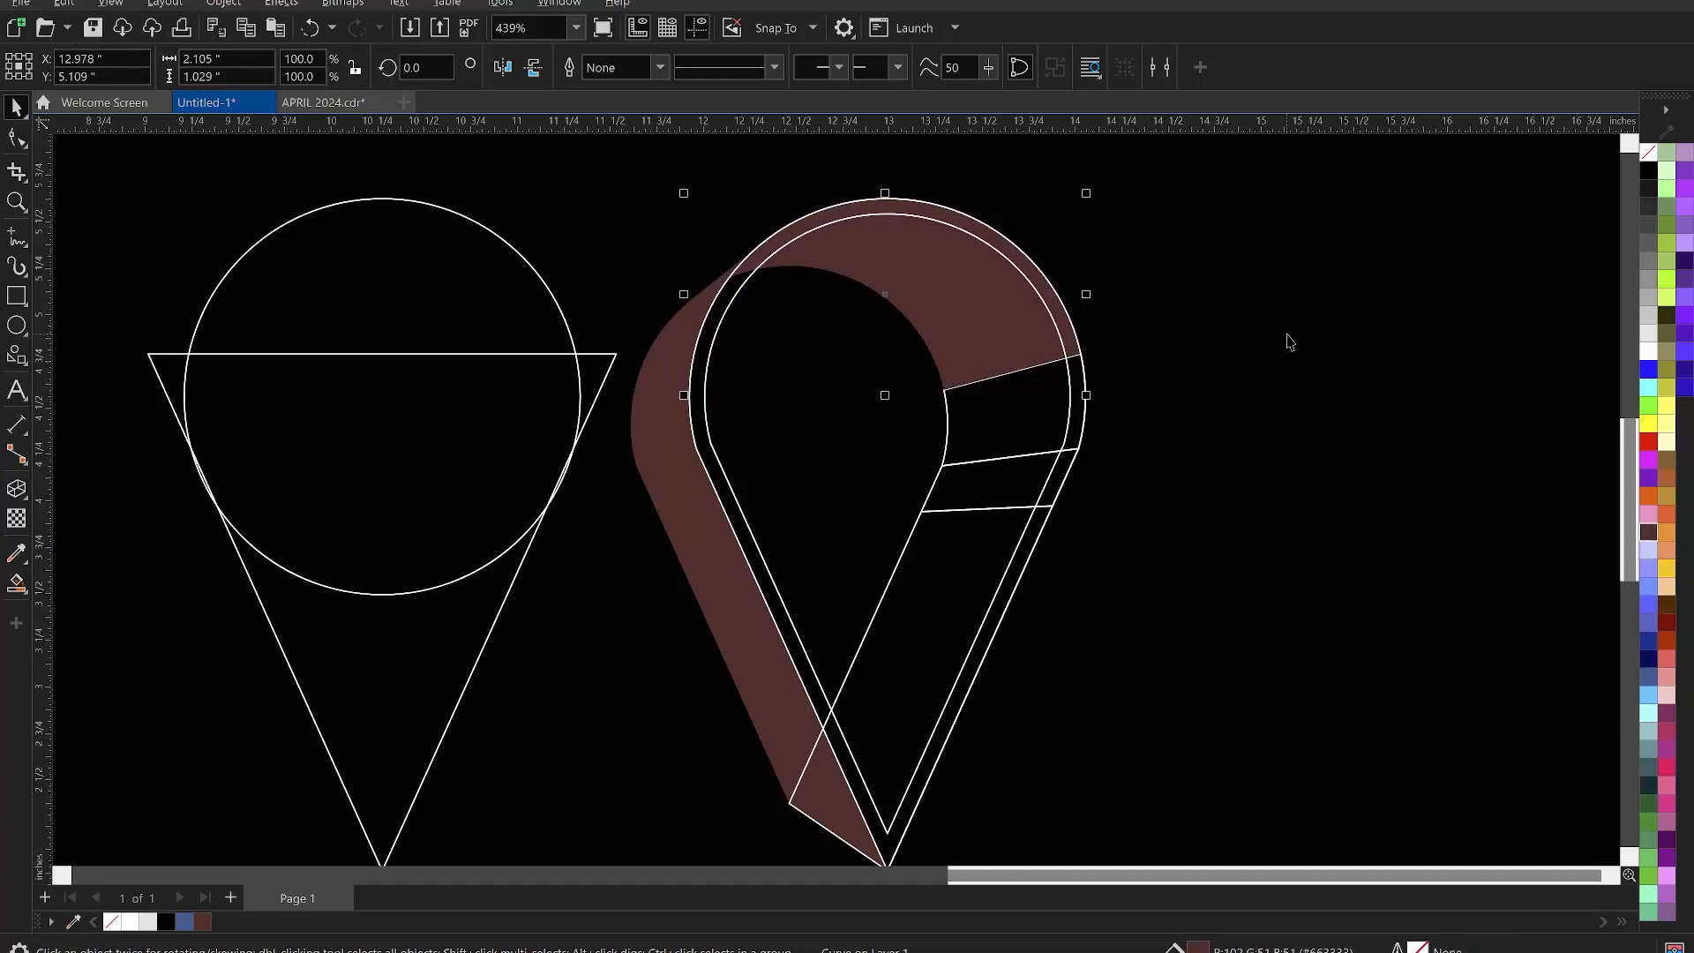
Try moving the outer pin outline away from the extruded faces, then undo the move
left_click_drag(1036, 427, 890, 459)
key("ctrl+z")
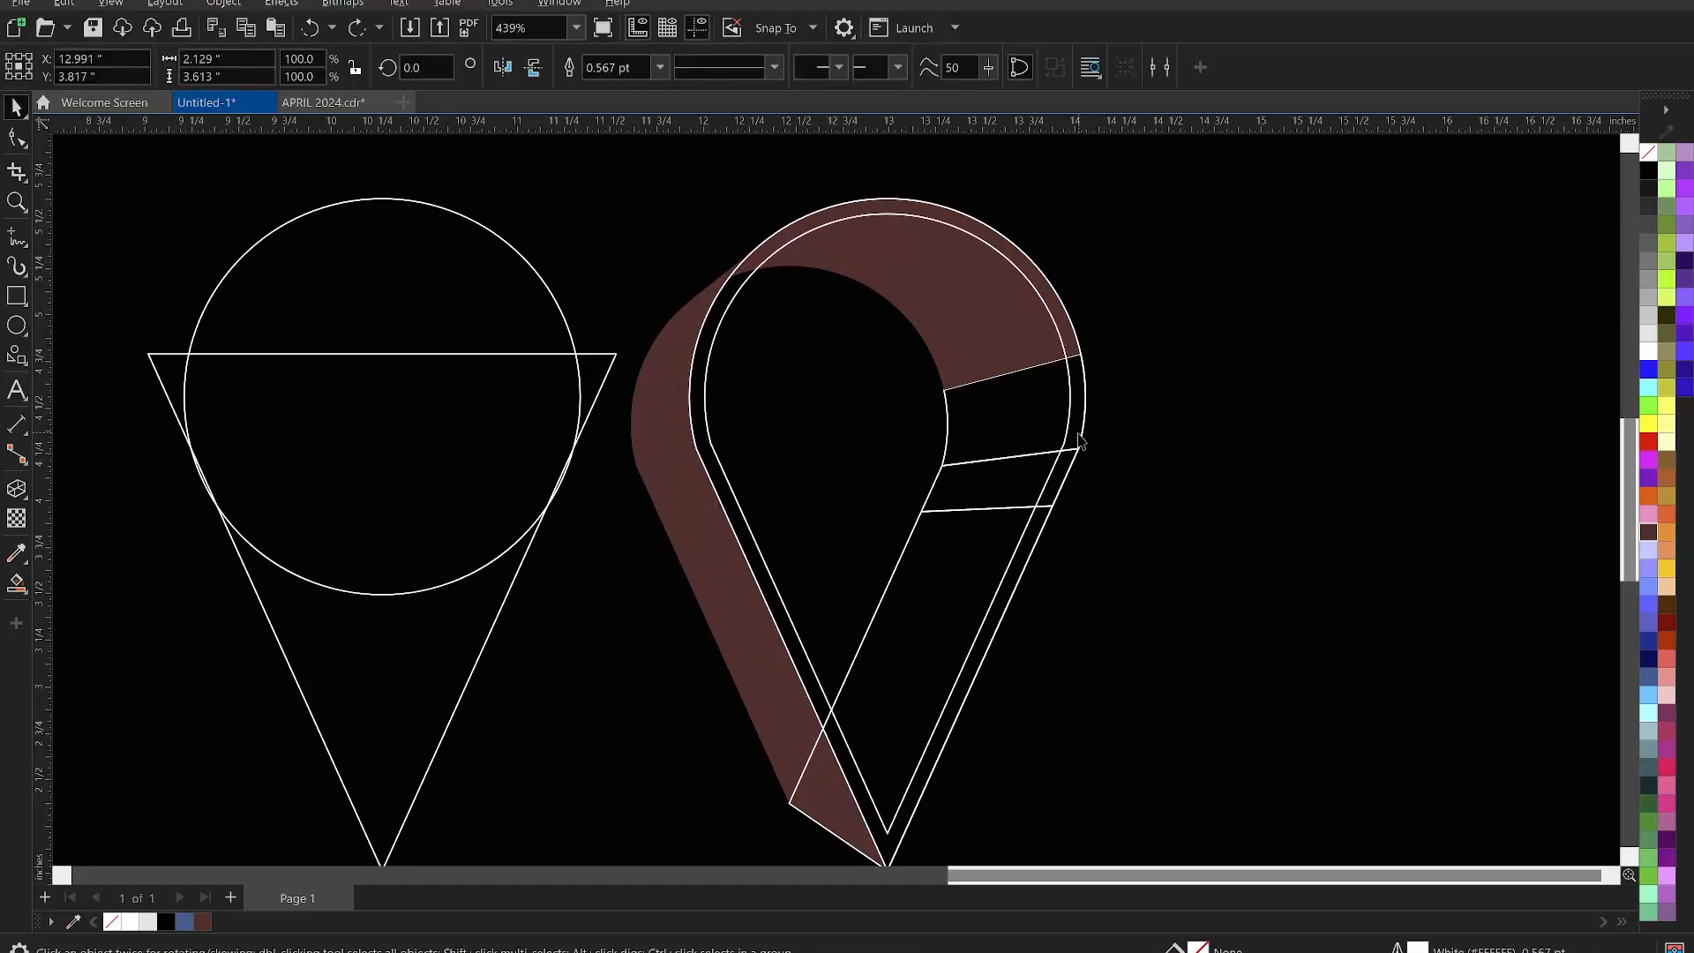
left_click_drag(1077, 434, 1220, 451)
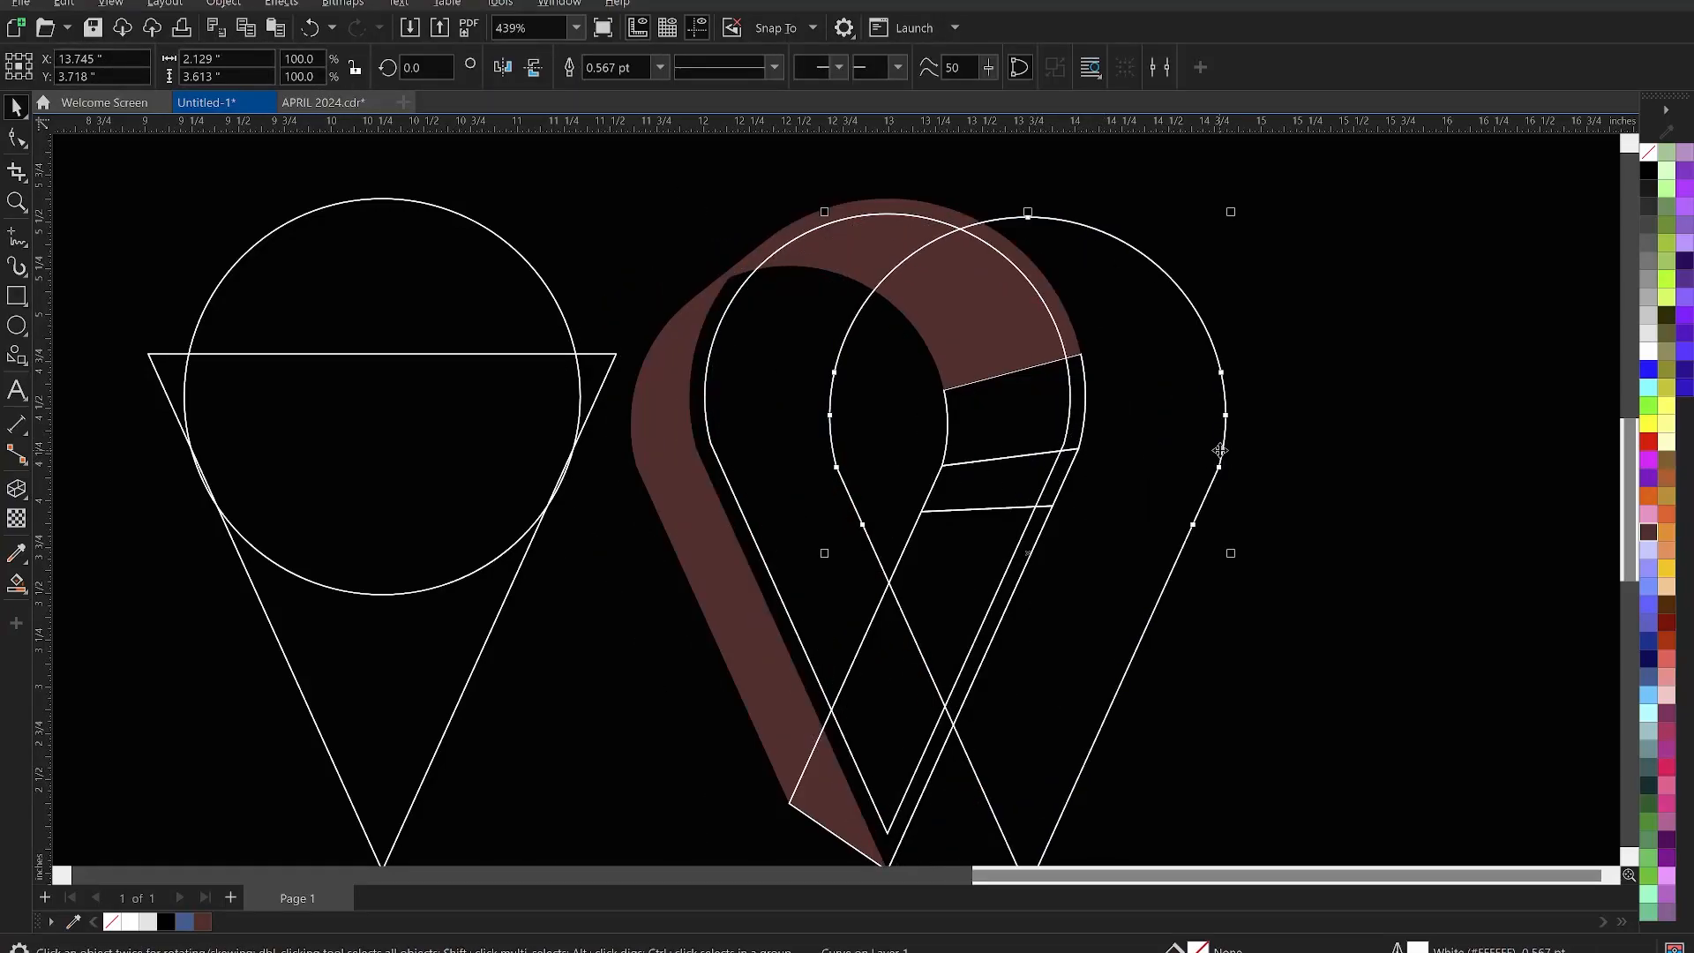
key("ctrl+z")
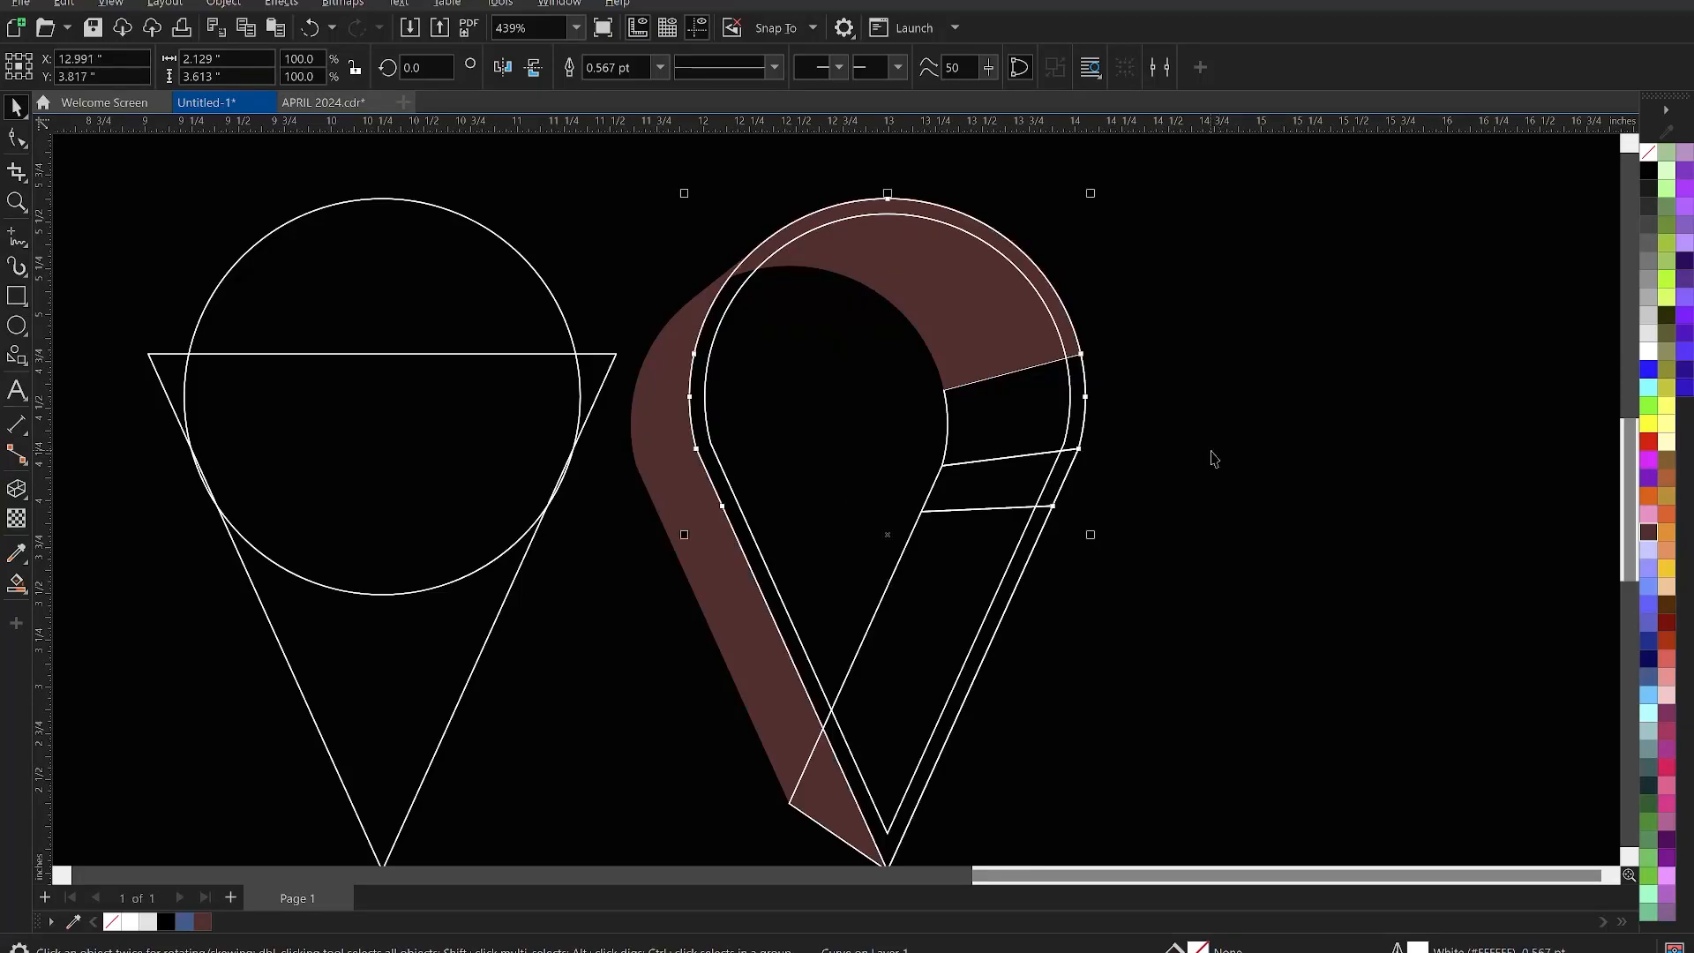
Fill the remaining right side faces of the extrusion with dark brown #663333 and remove their outlines
left_click(1100, 392)
scroll(1100, 391, "down", 1)
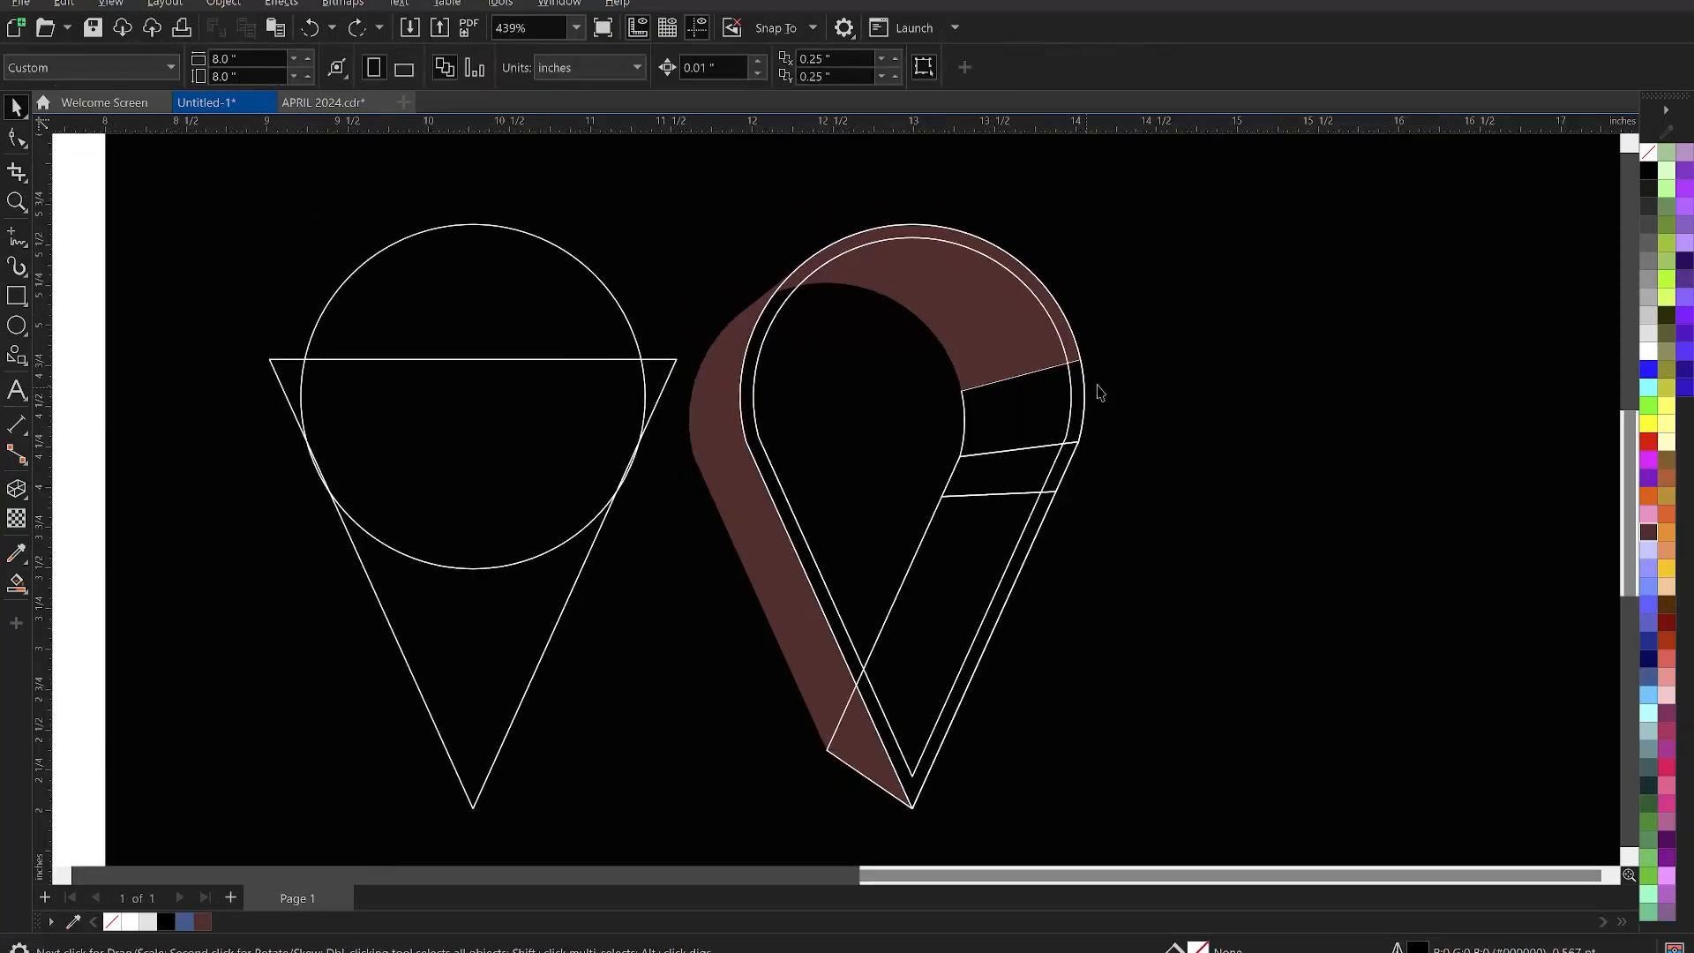
left_click_drag(1162, 339, 772, 848)
left_click(205, 923)
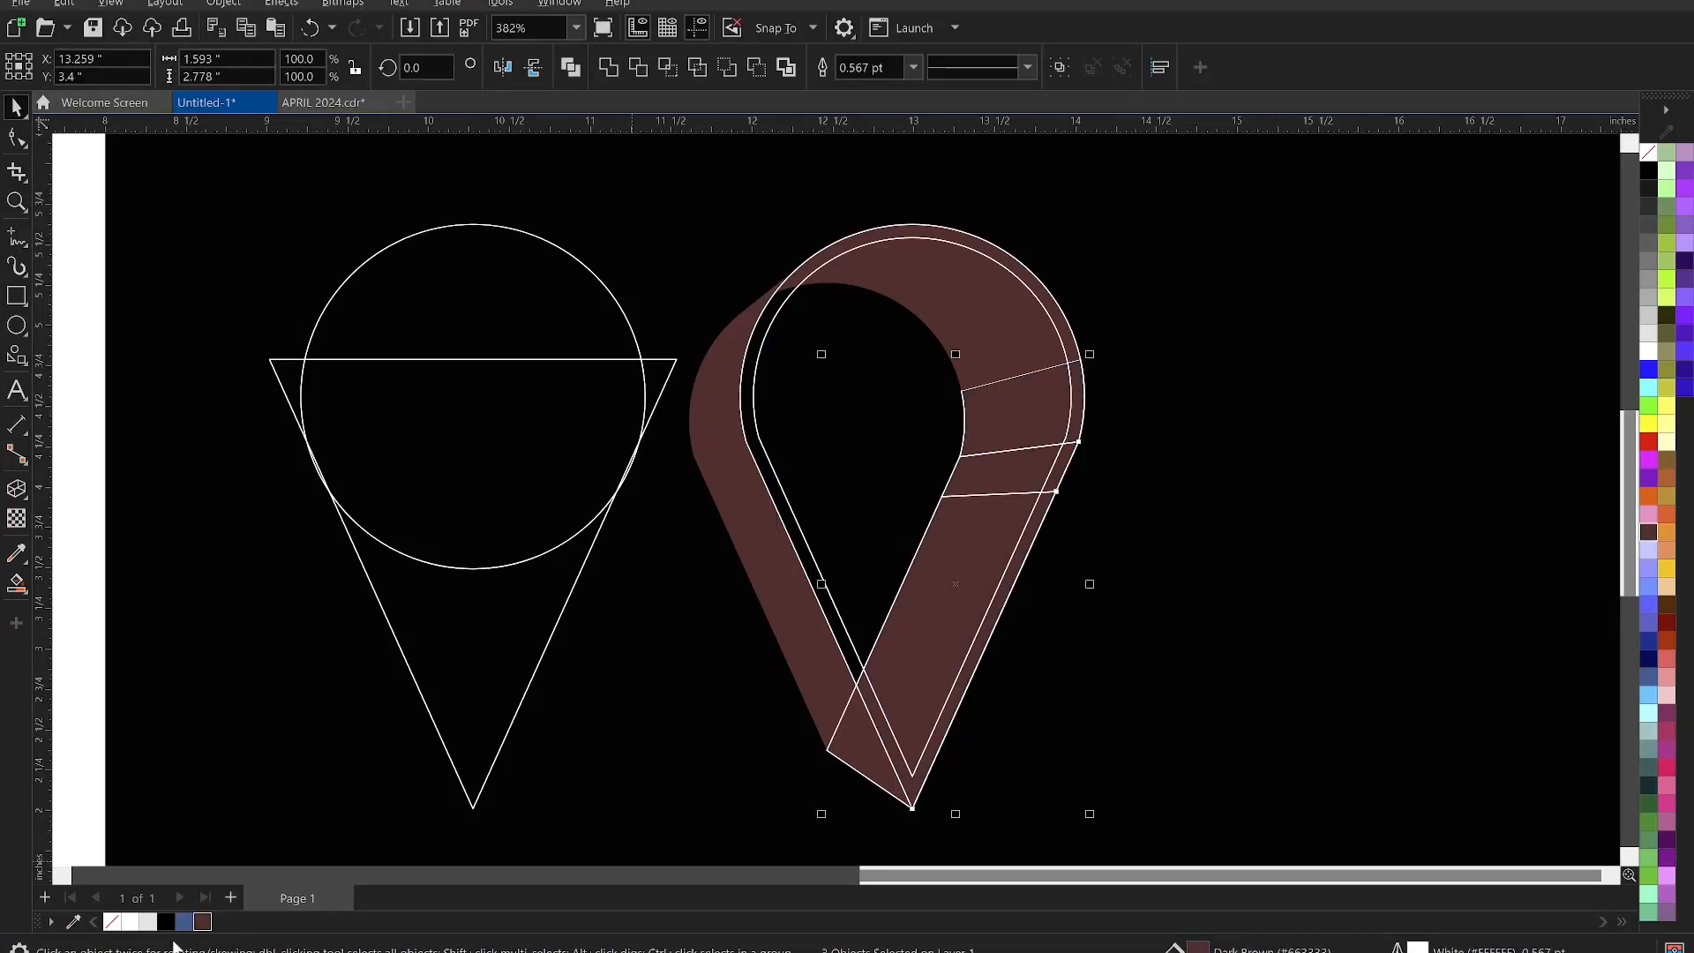
right_click(112, 922)
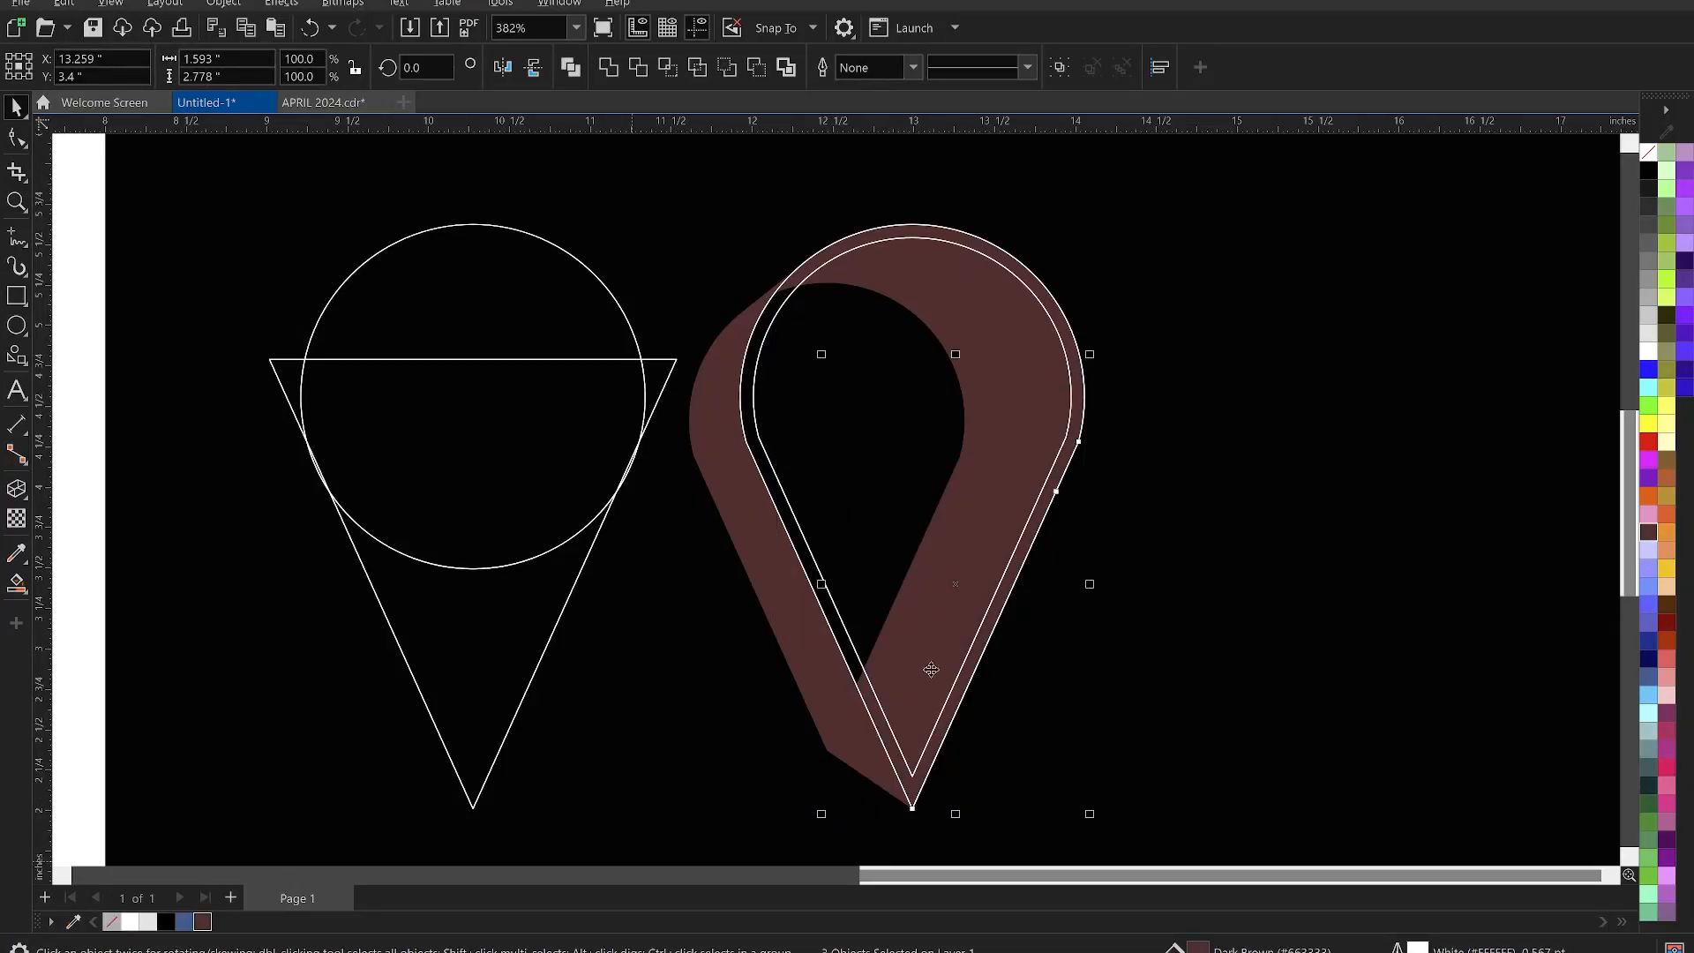
left_click(1193, 402)
Examine the fill and outline of the upper left side faces of the extruded pin
scroll(882, 379, "down", 1)
scroll(935, 399, "up", 2)
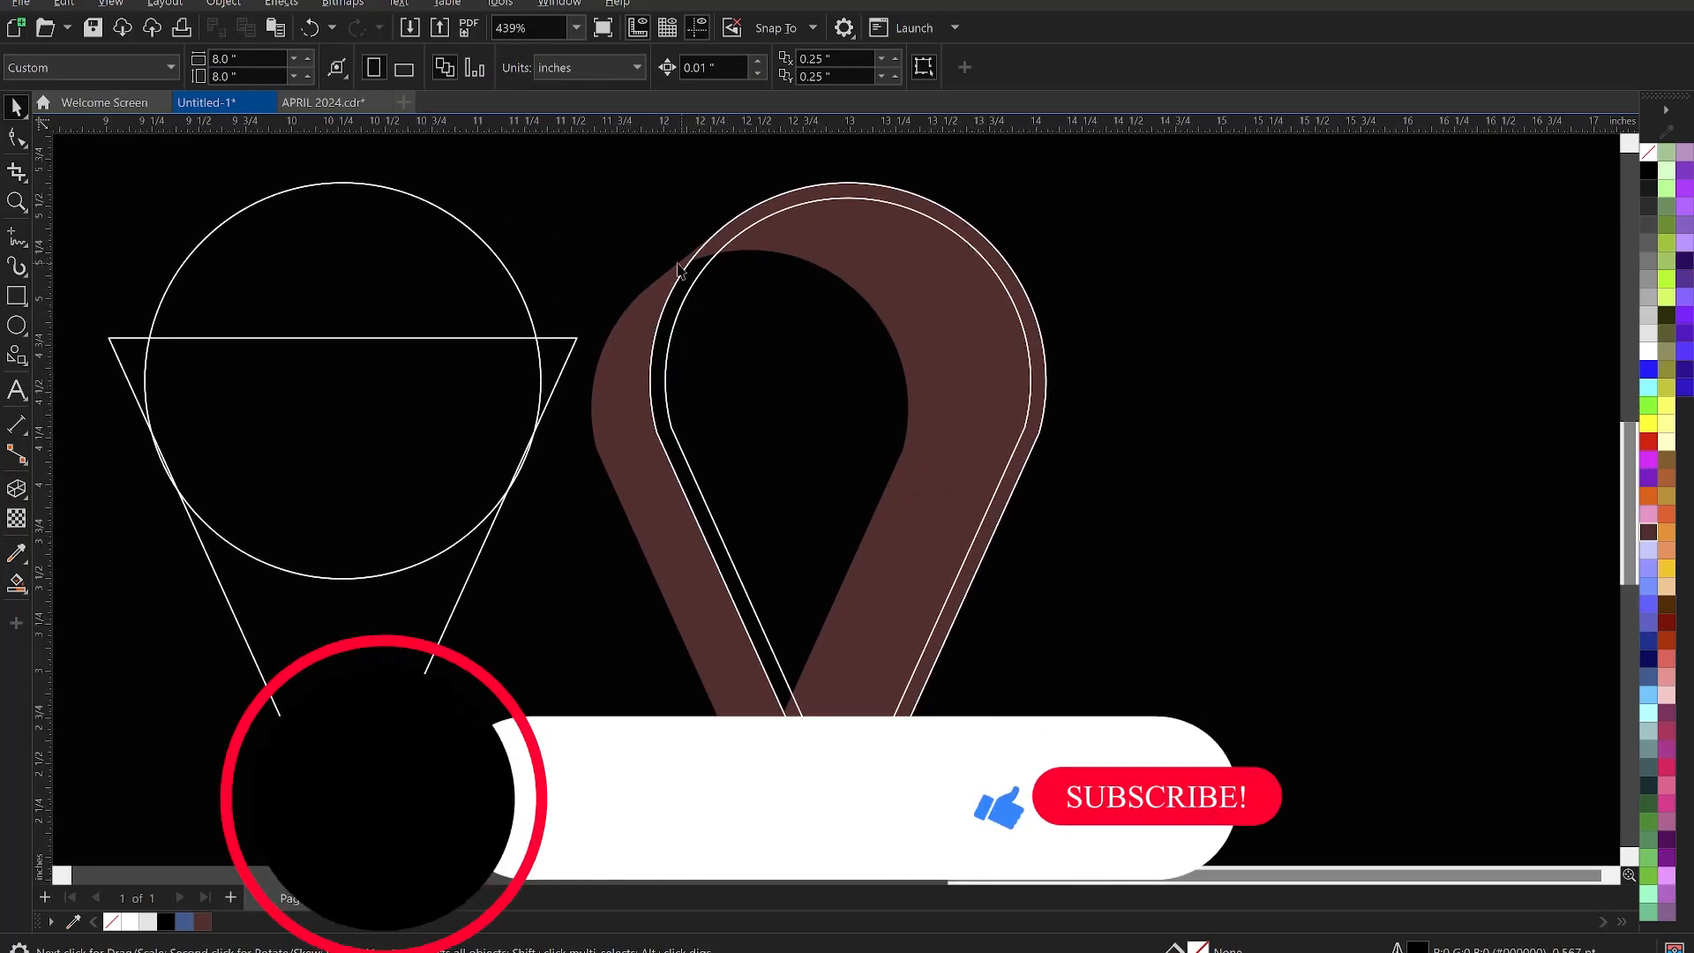
left_click_drag(601, 211, 861, 718)
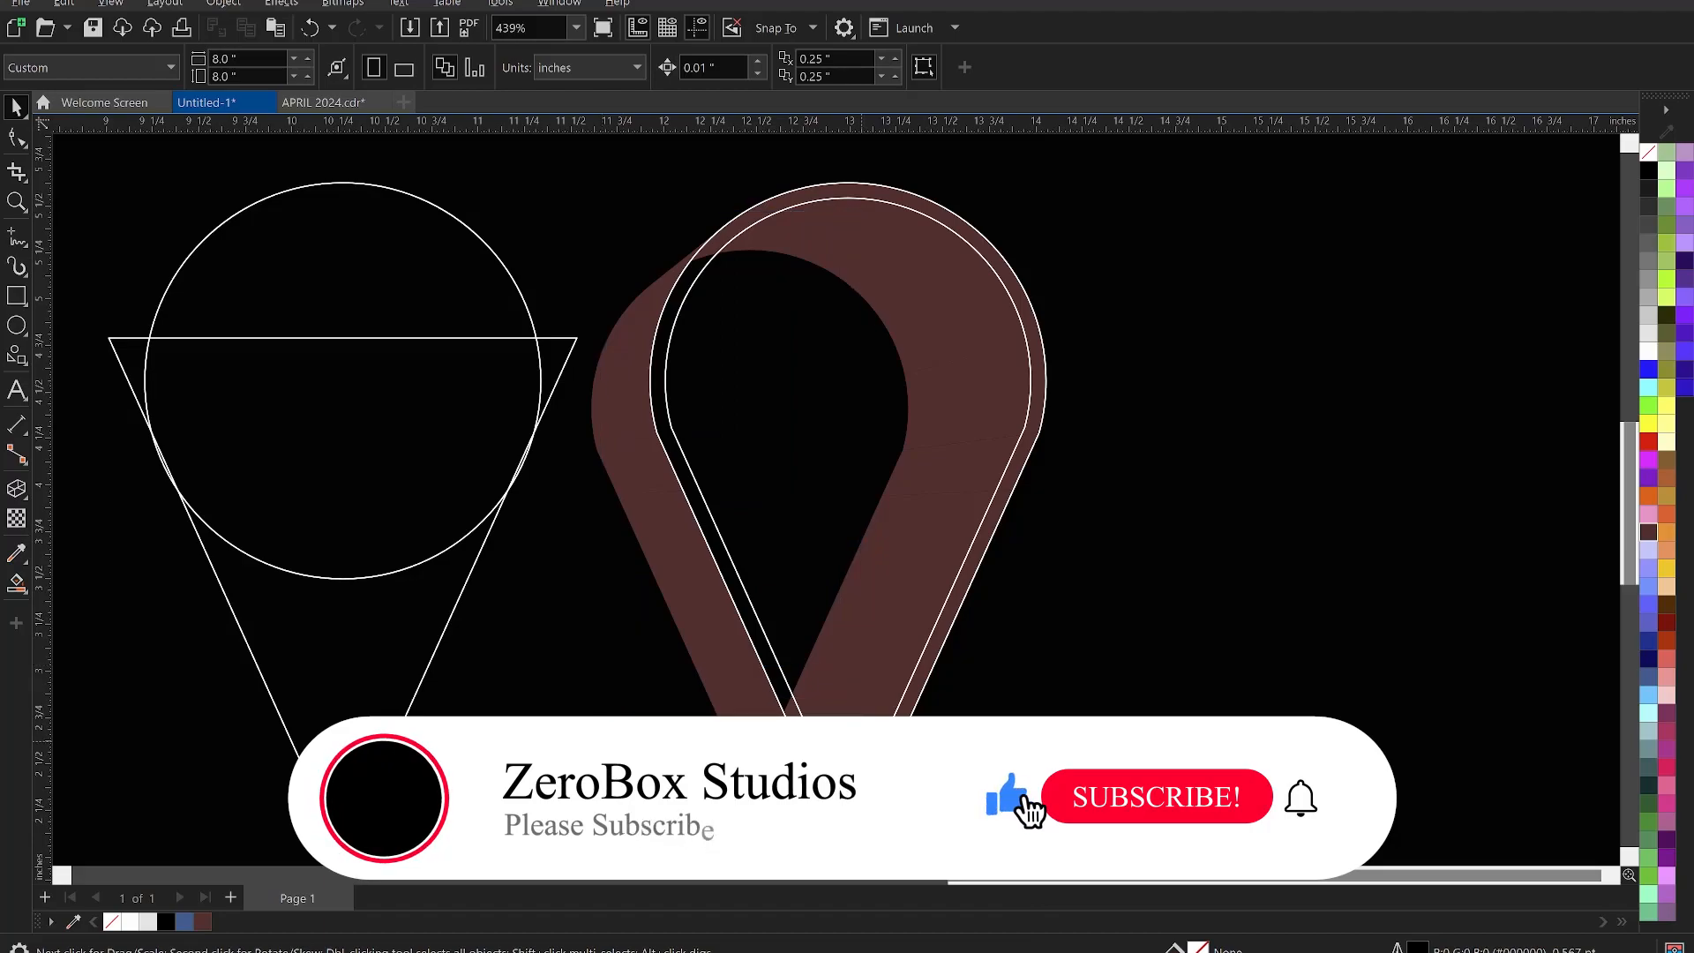
left_click_drag(583, 200, 830, 715)
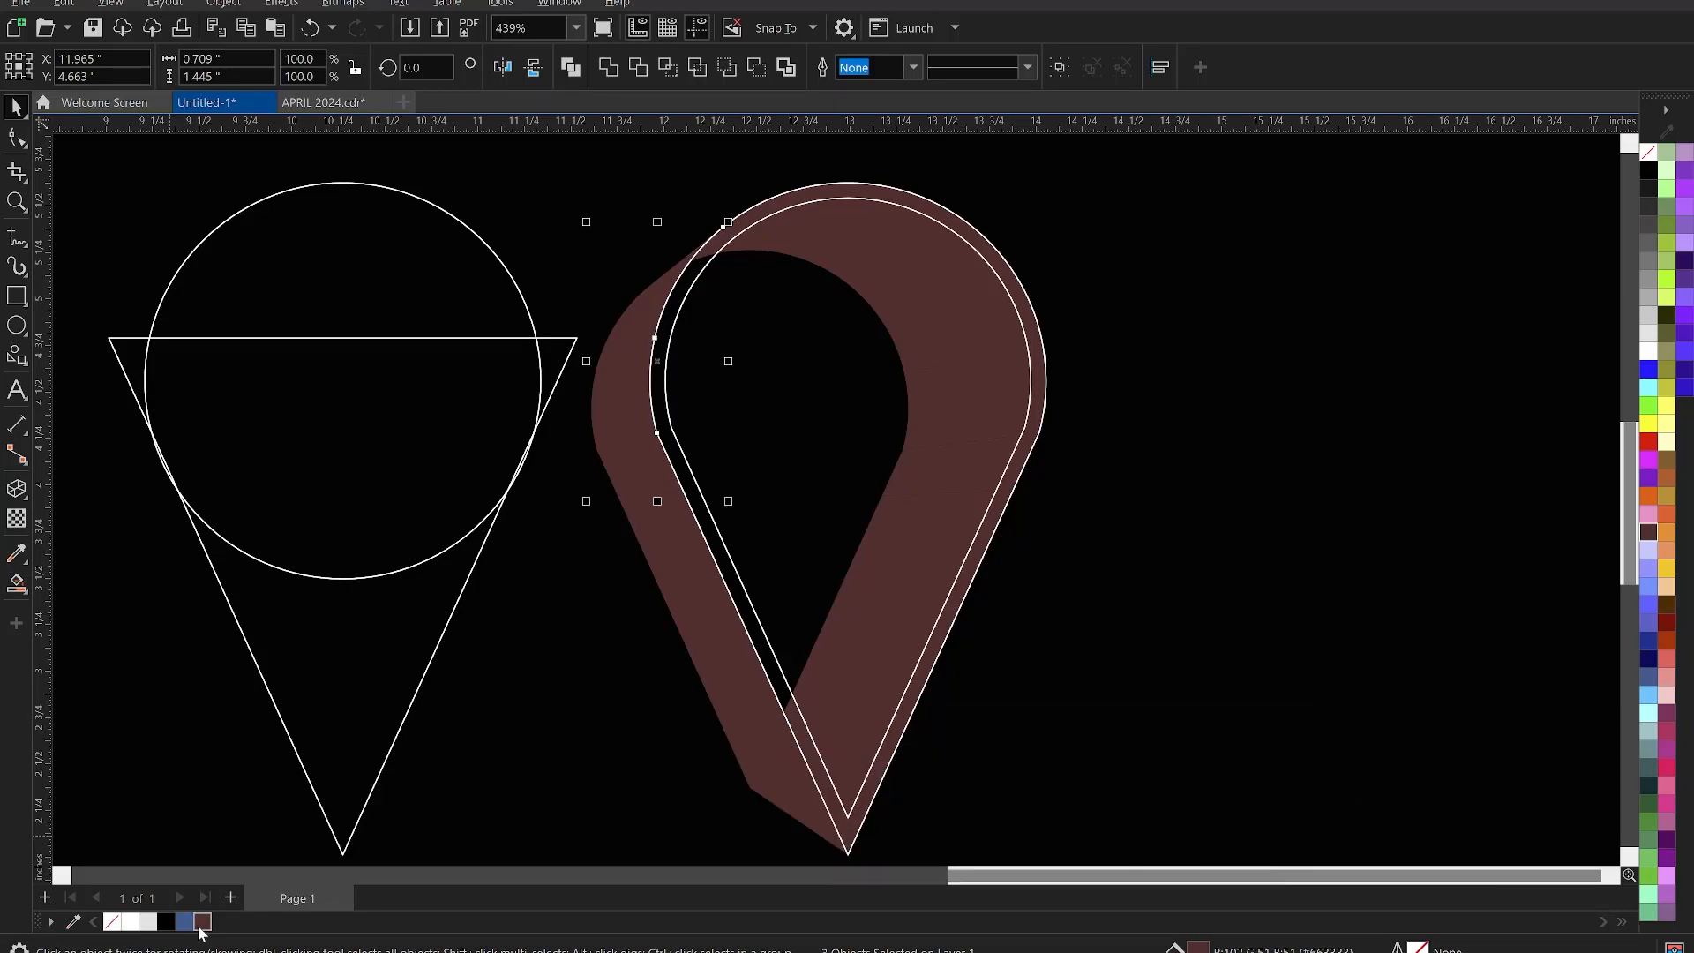
left_click(1167, 456)
scroll(799, 302, "down", 1)
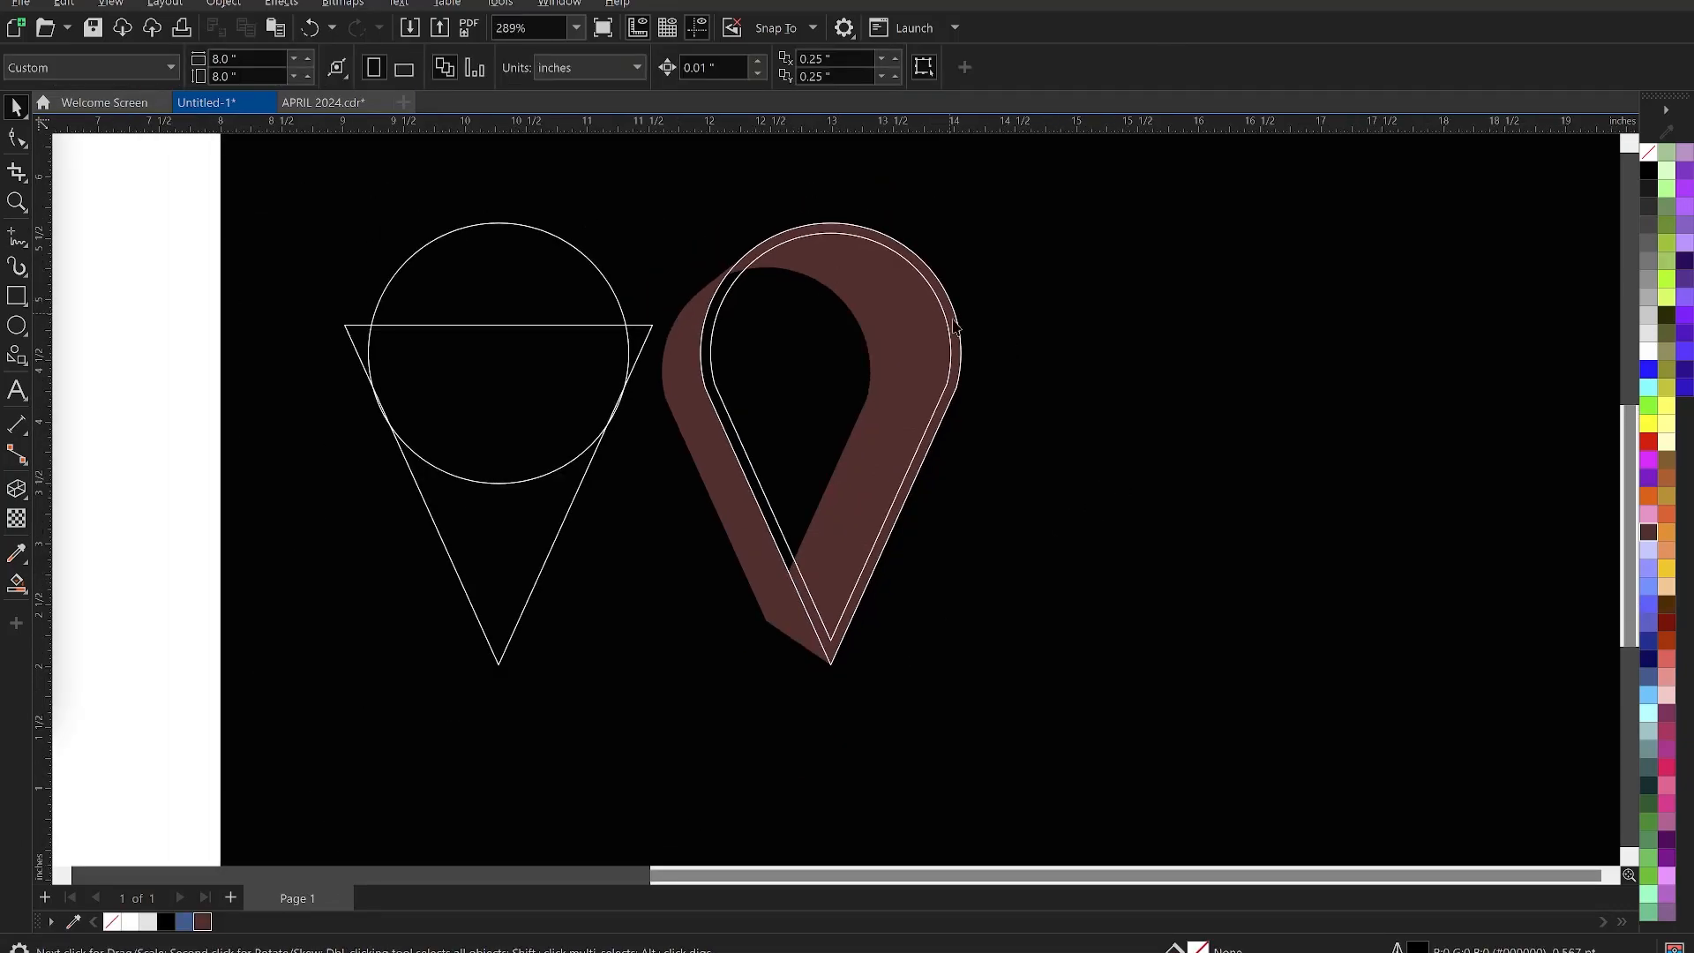
scroll(952, 320, "up", 1)
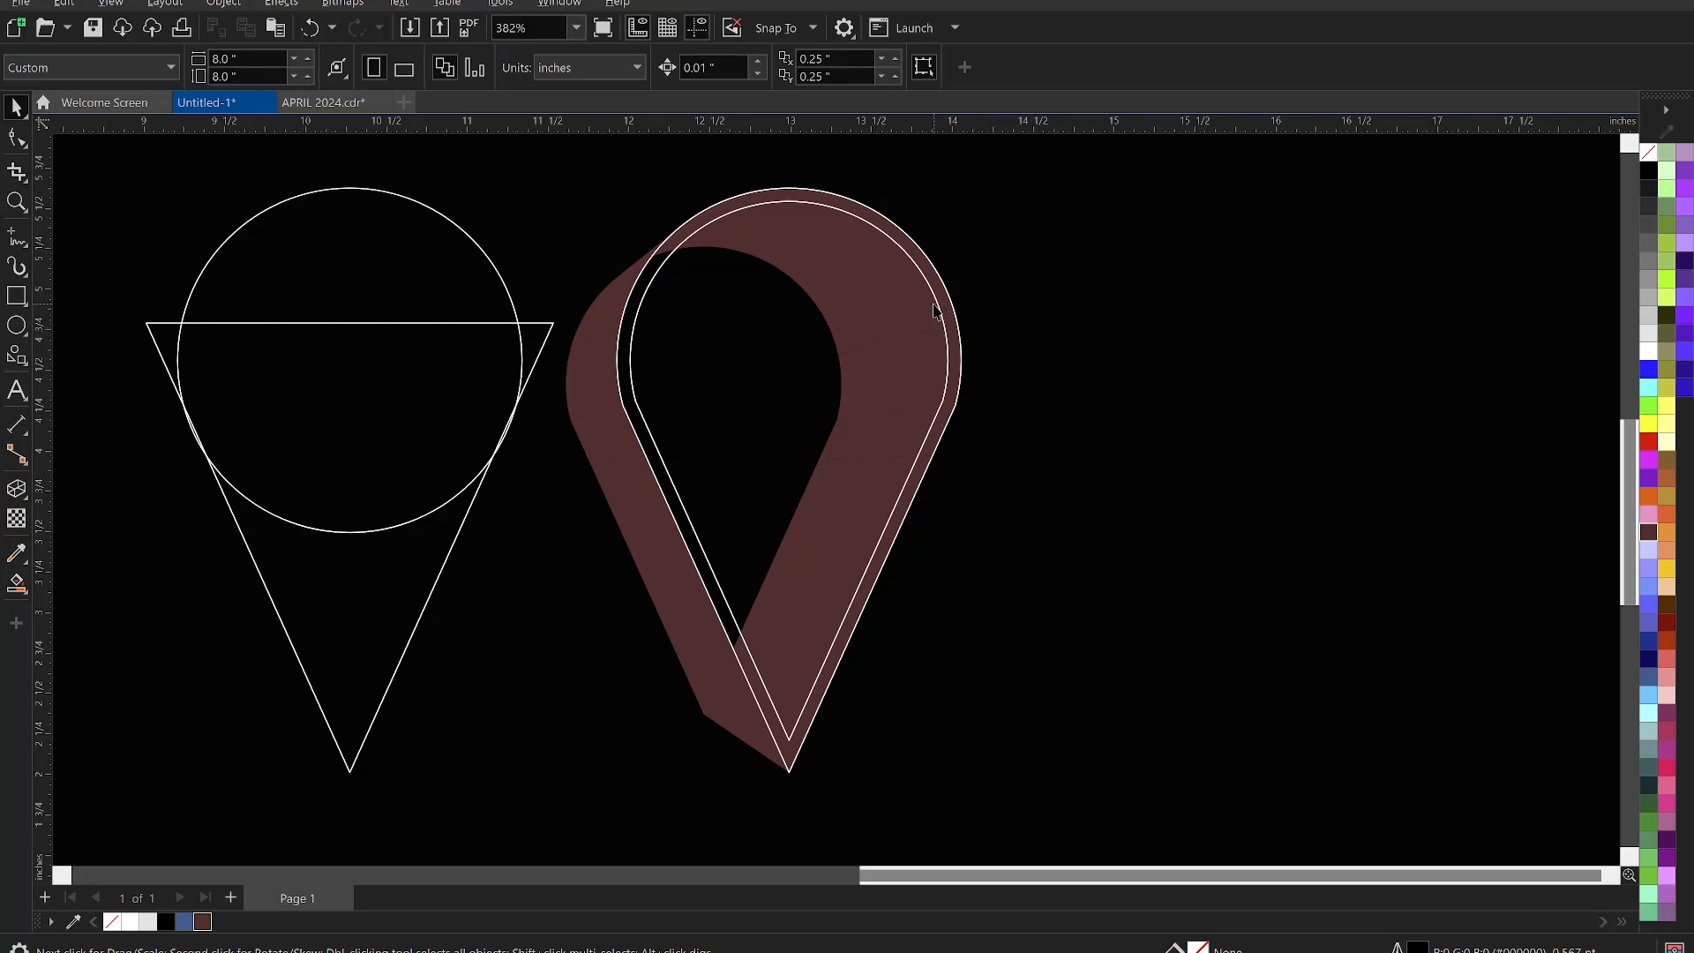
Fill the outer outline of the extruded pin's front face with red
left_click(937, 311)
scroll(935, 305, "up", 1)
scroll(873, 370, "down", 3)
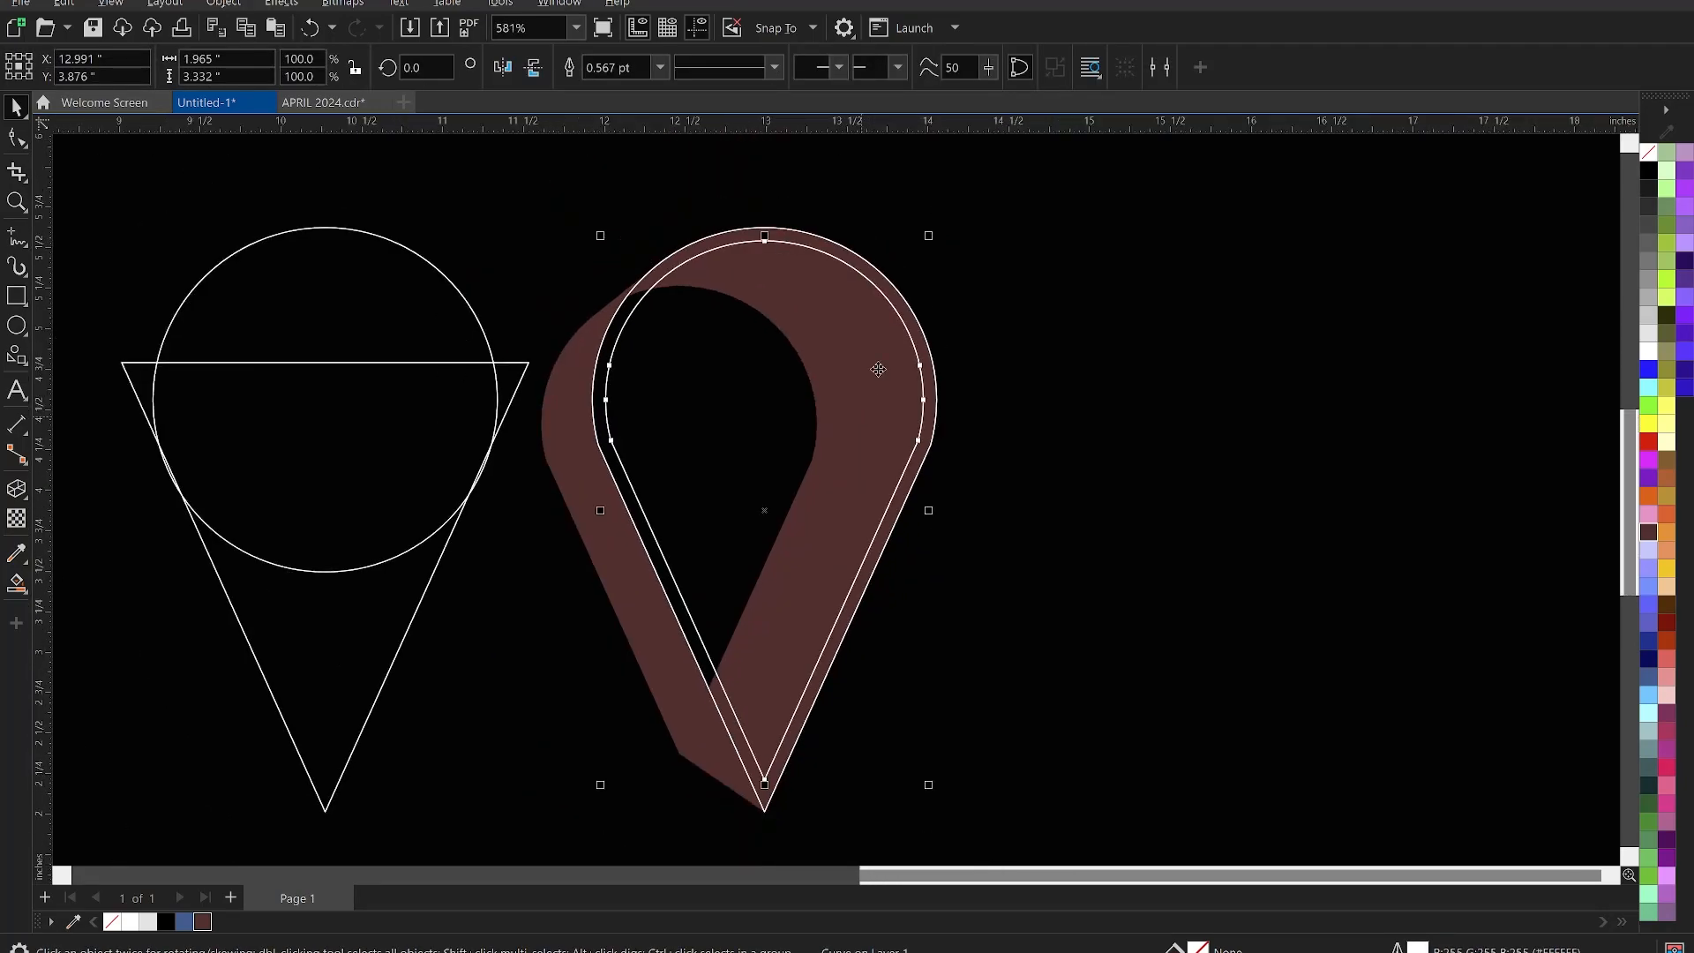
scroll(867, 282, "up", 1)
left_click(860, 255)
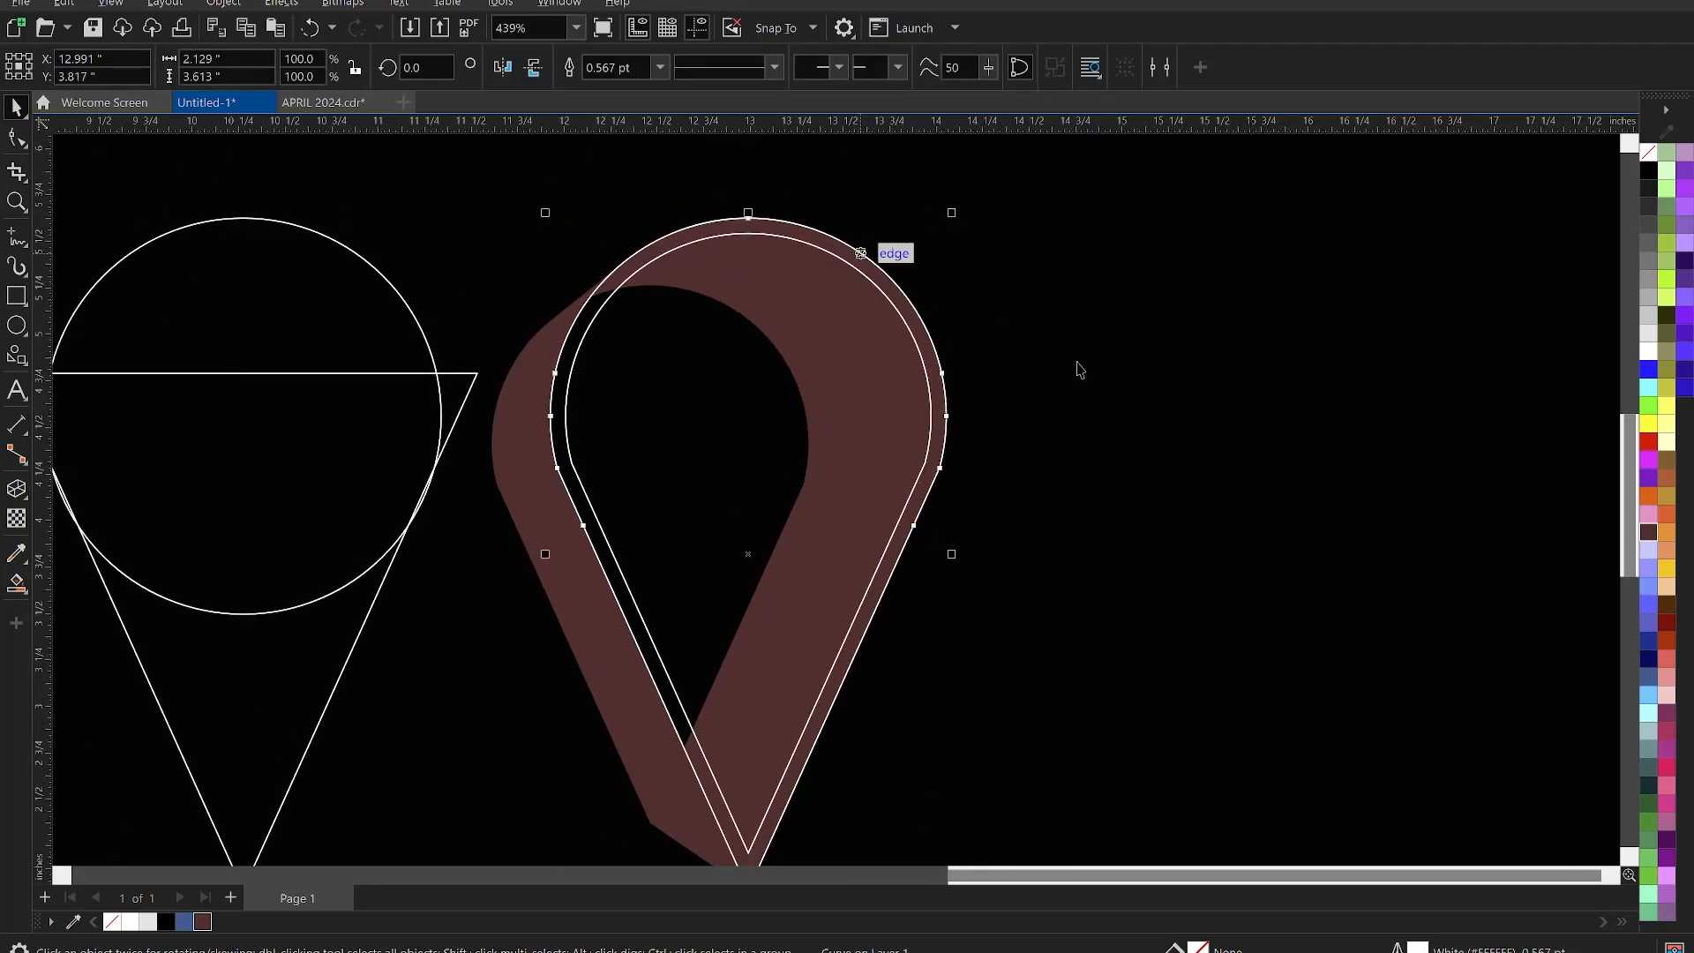
left_click(1646, 441)
left_click(975, 374)
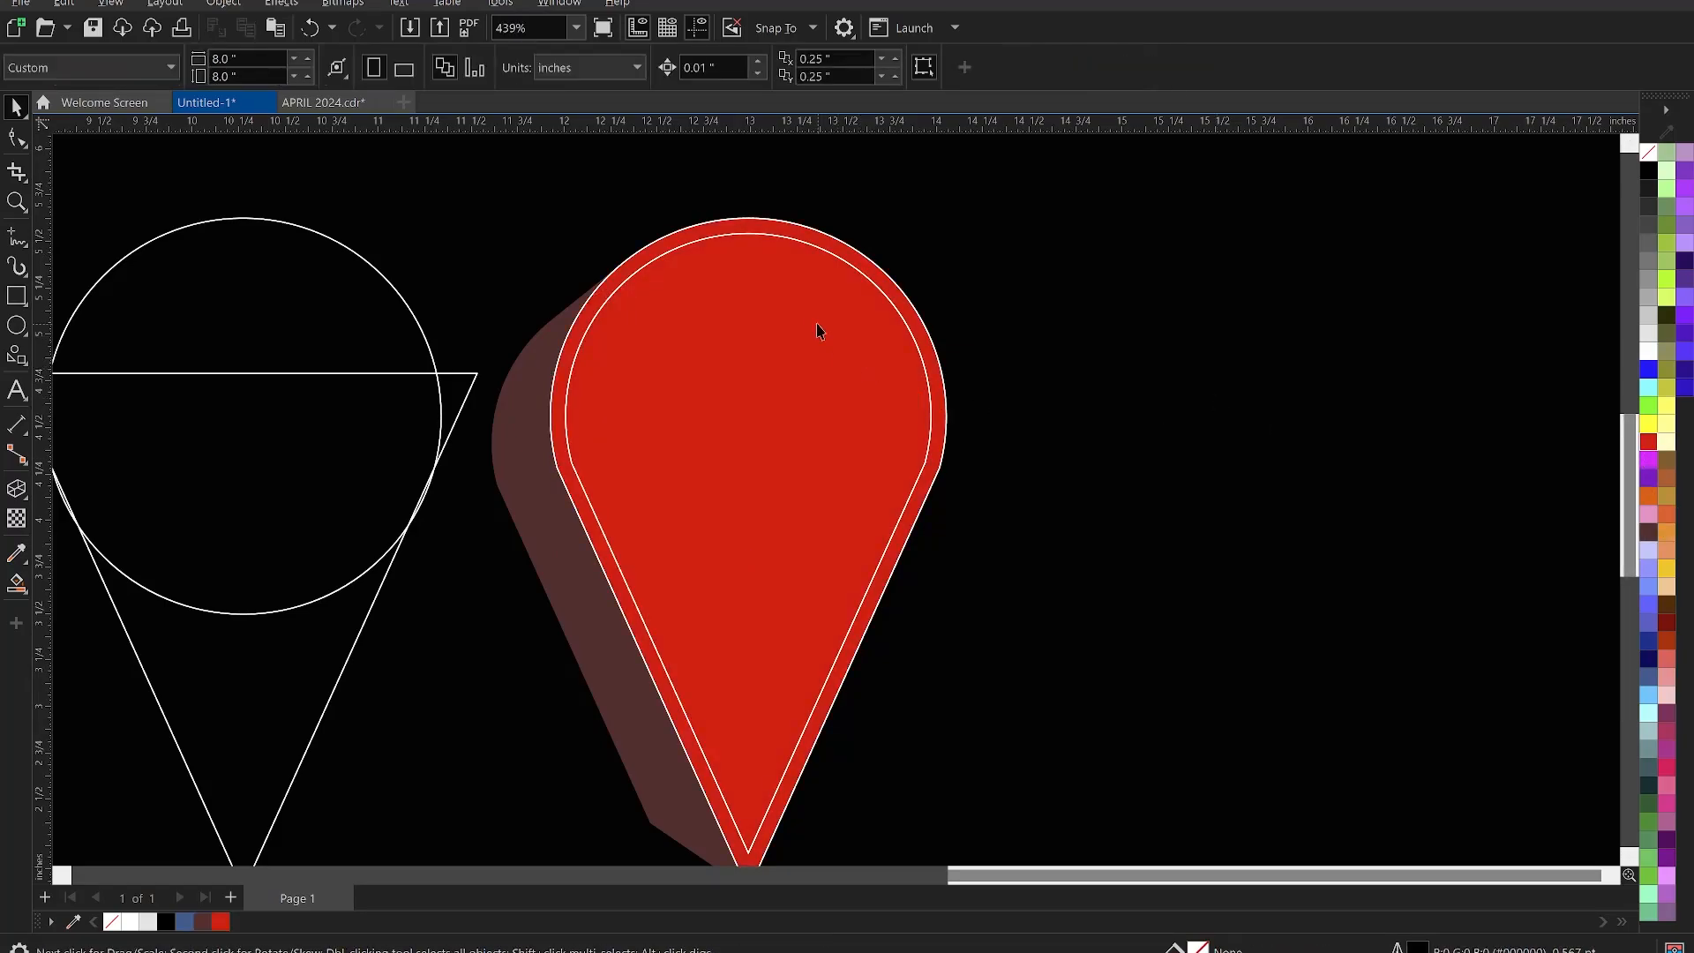
Trim the red pin shape with the inner pin outline to leave a thin rim, and delete the inner outline
left_click(754, 276)
scroll(768, 261, "up", 2)
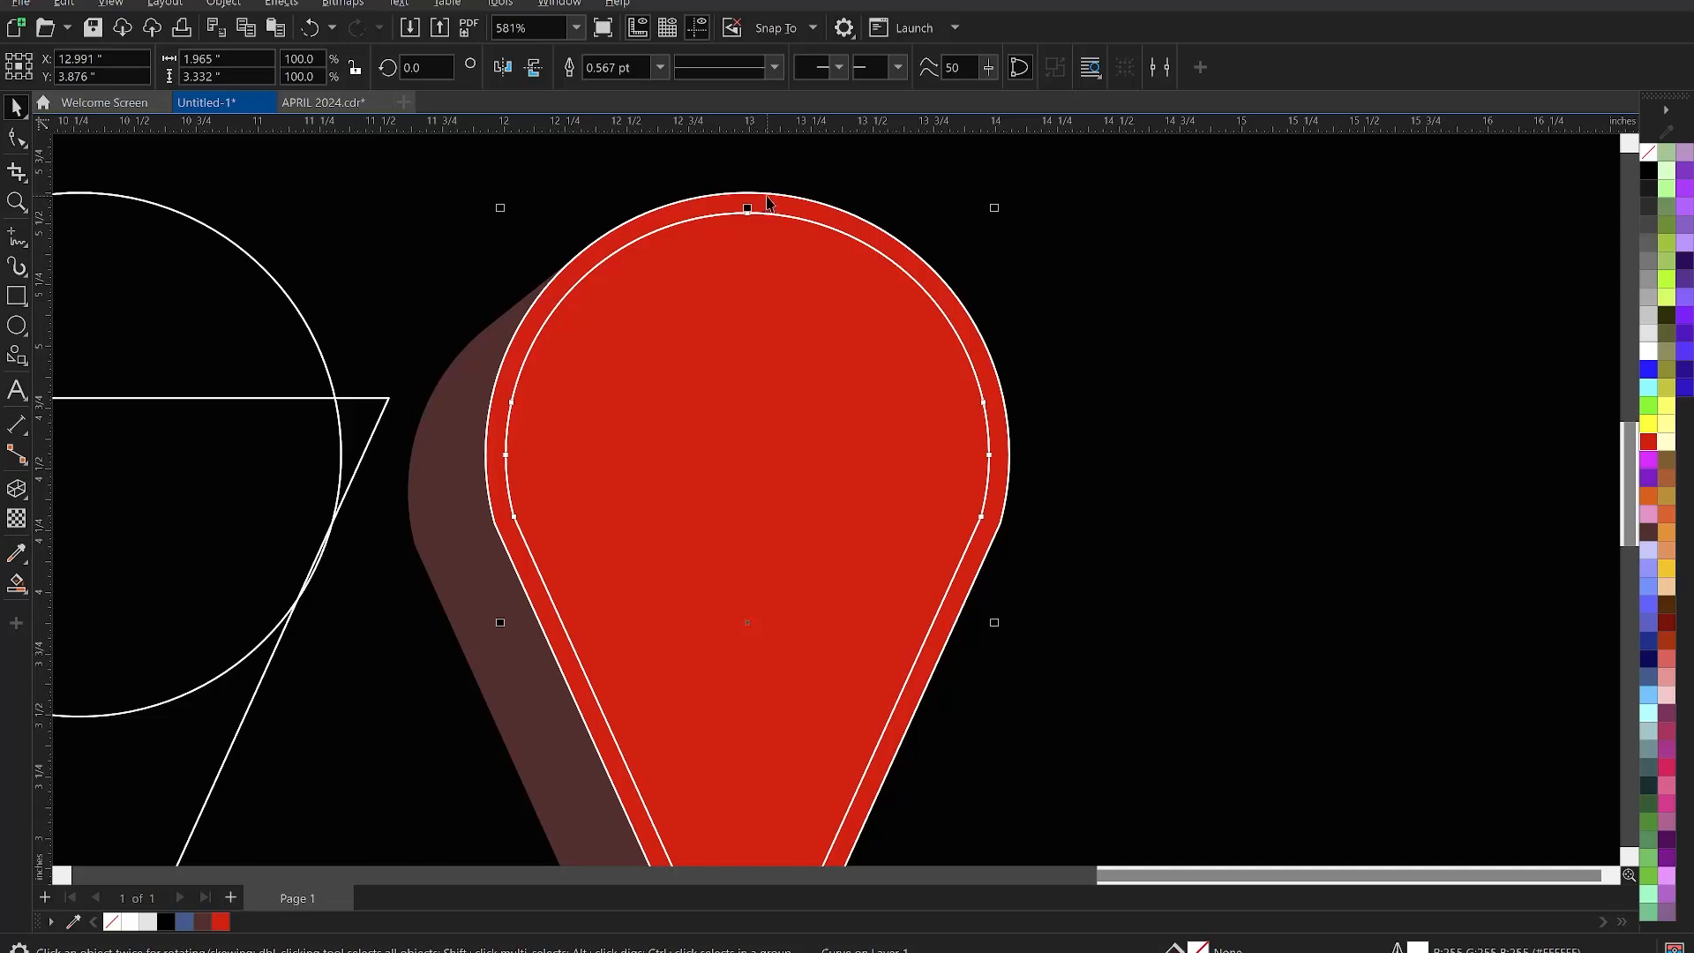
left_click(767, 201, "shift")
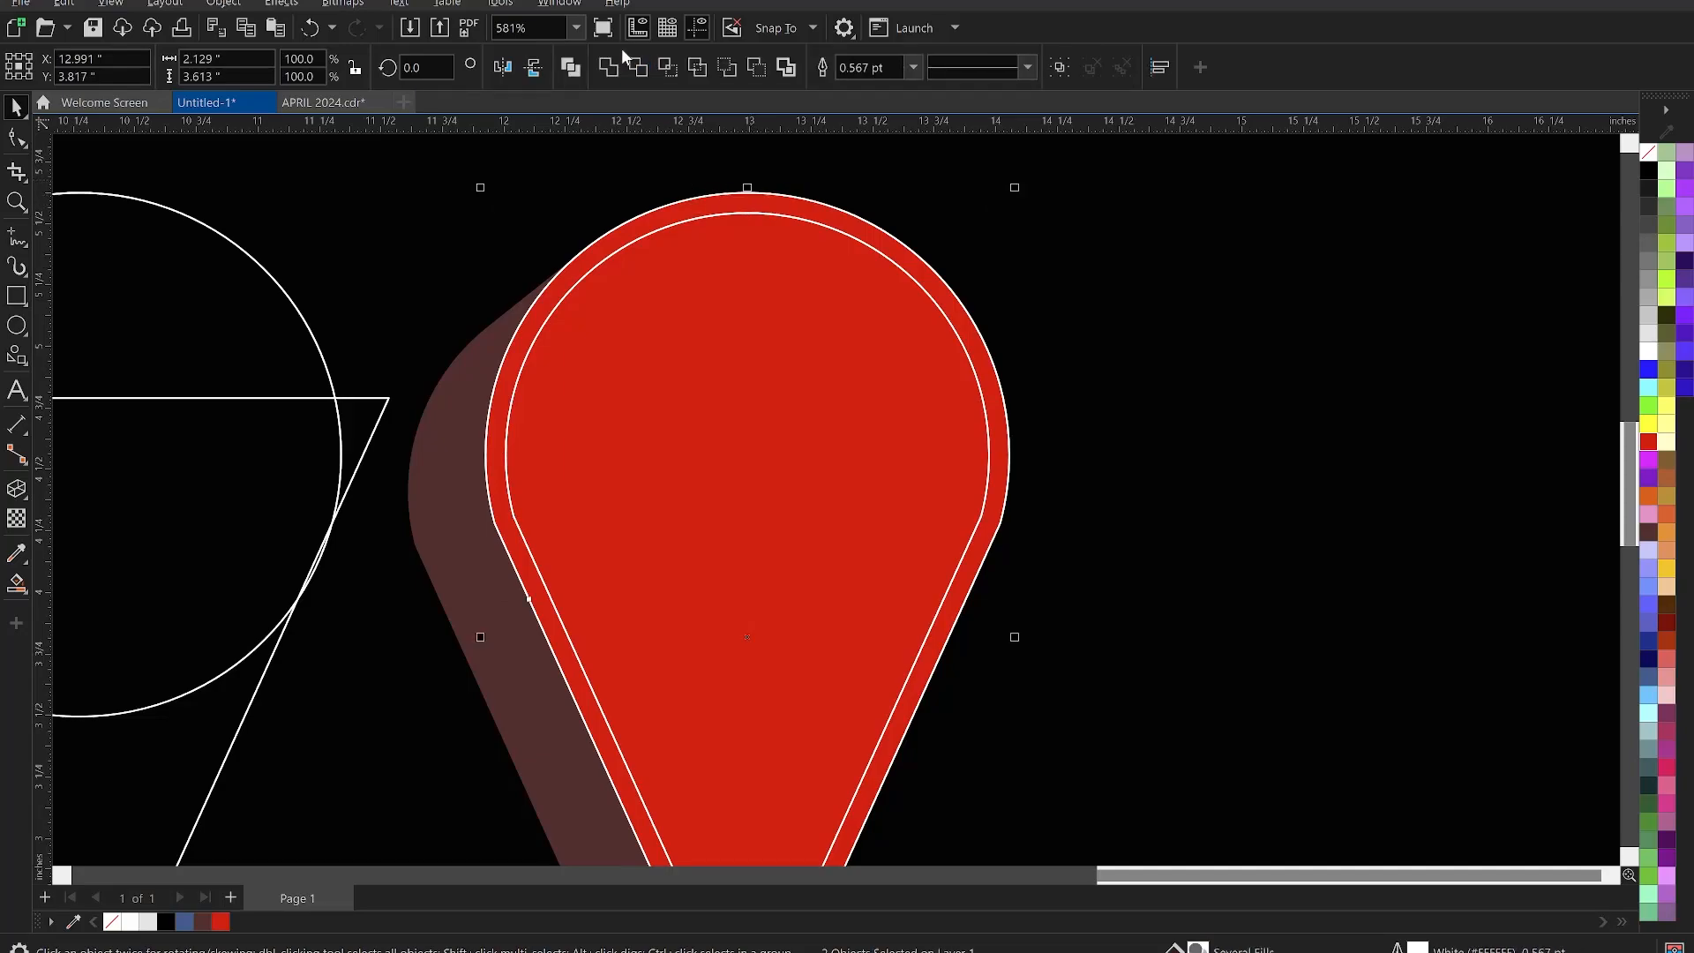
left_click(639, 72)
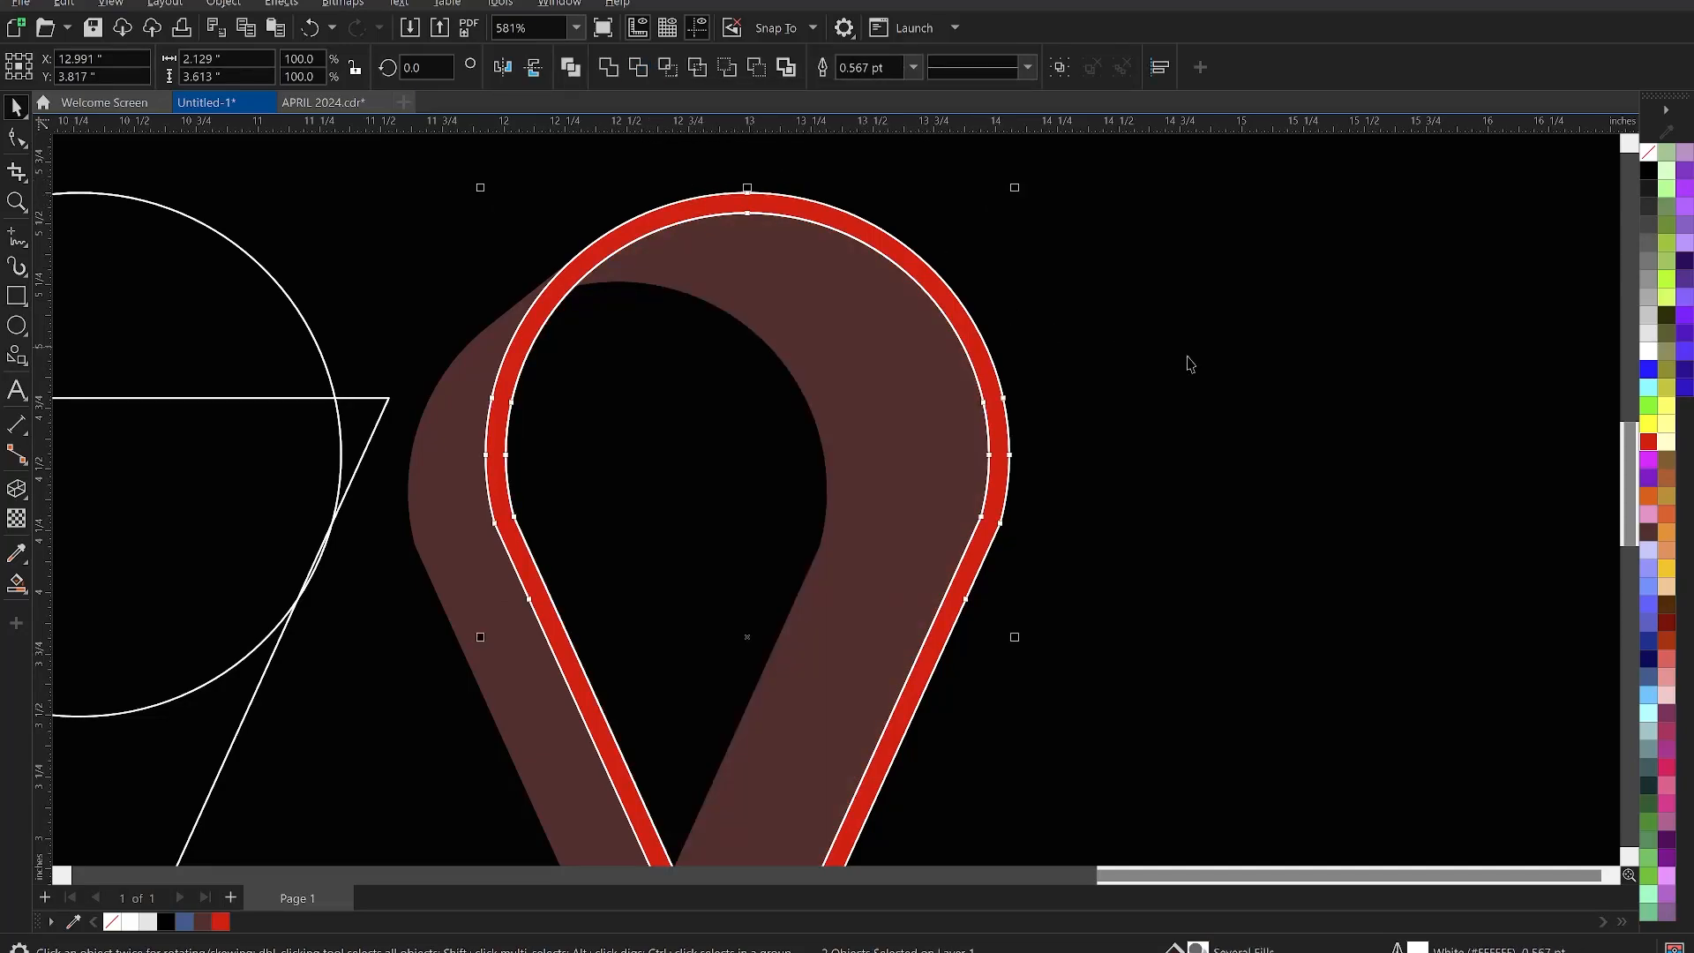
left_click(923, 349)
left_click_drag(924, 347, 848, 389)
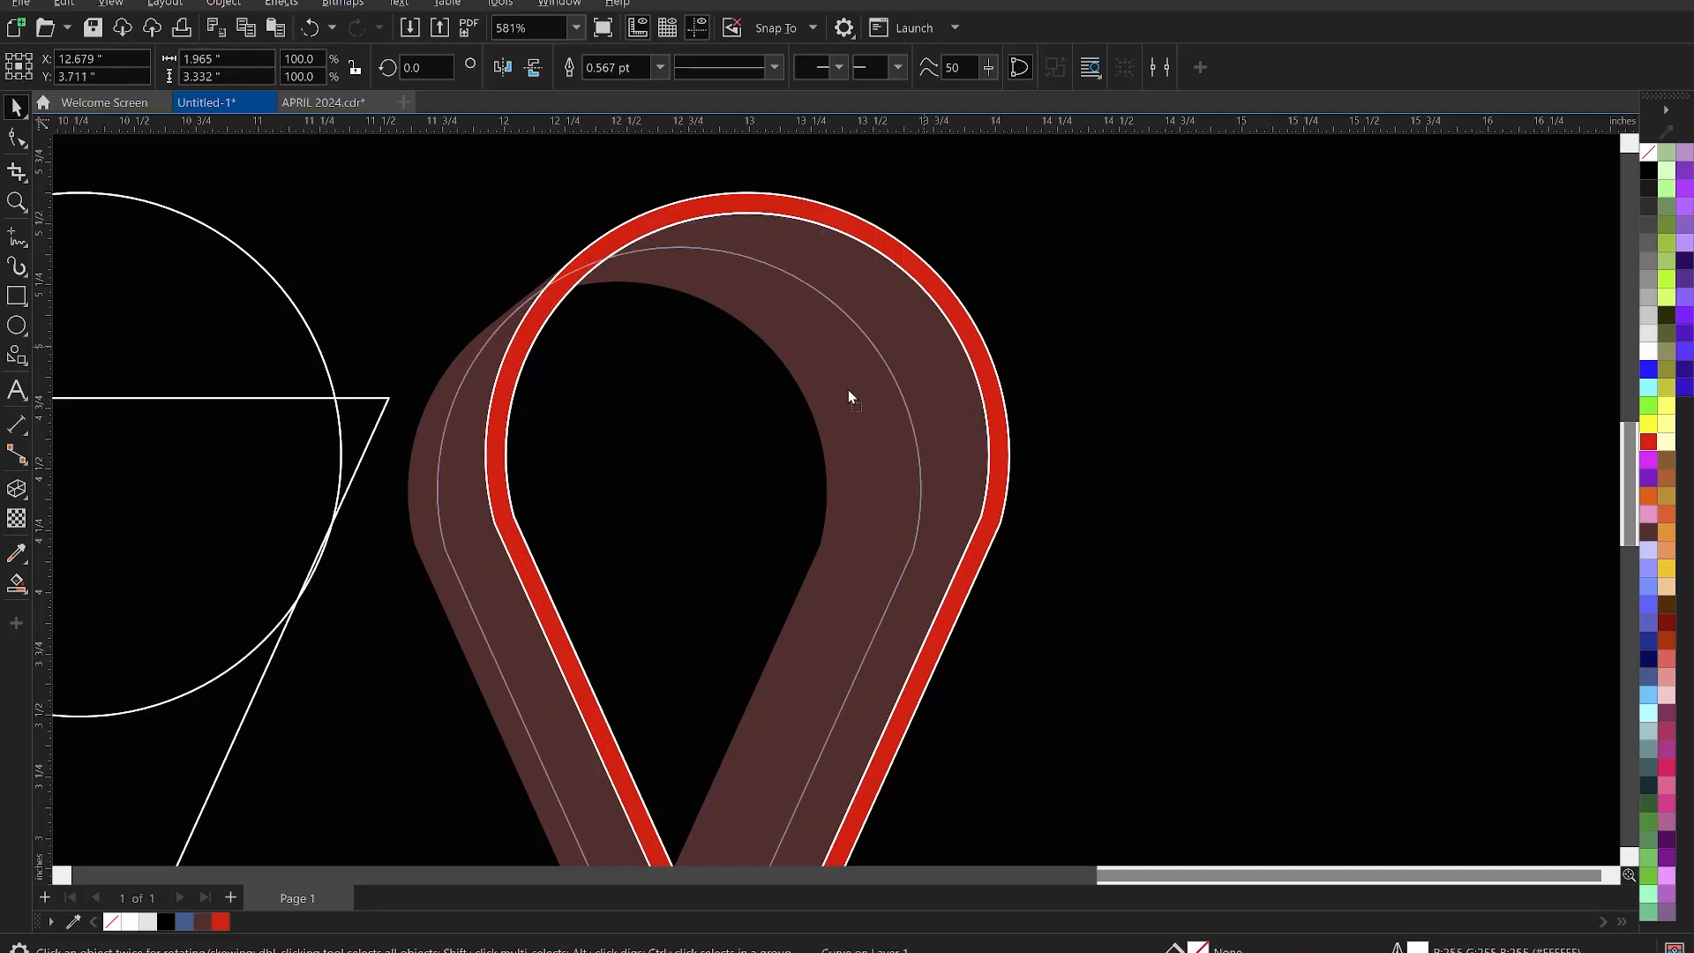
key("Delete")
scroll(825, 234, "down", 4)
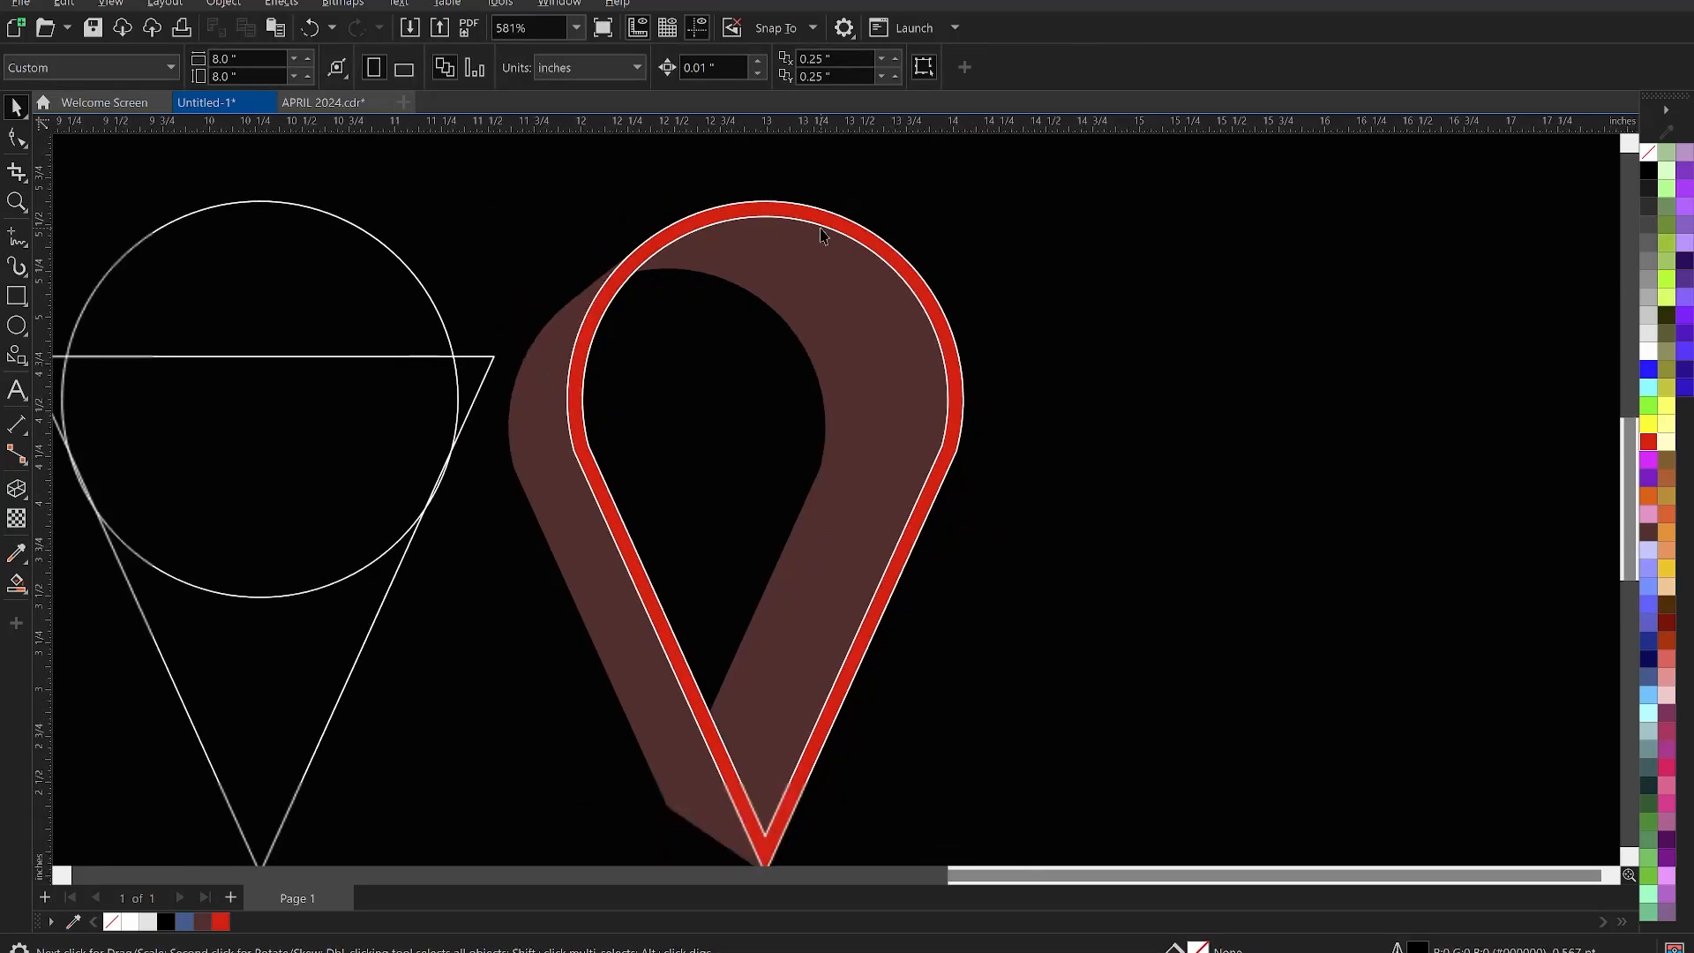
Fill the pin's front rim with black and remove its outline
left_click(712, 523)
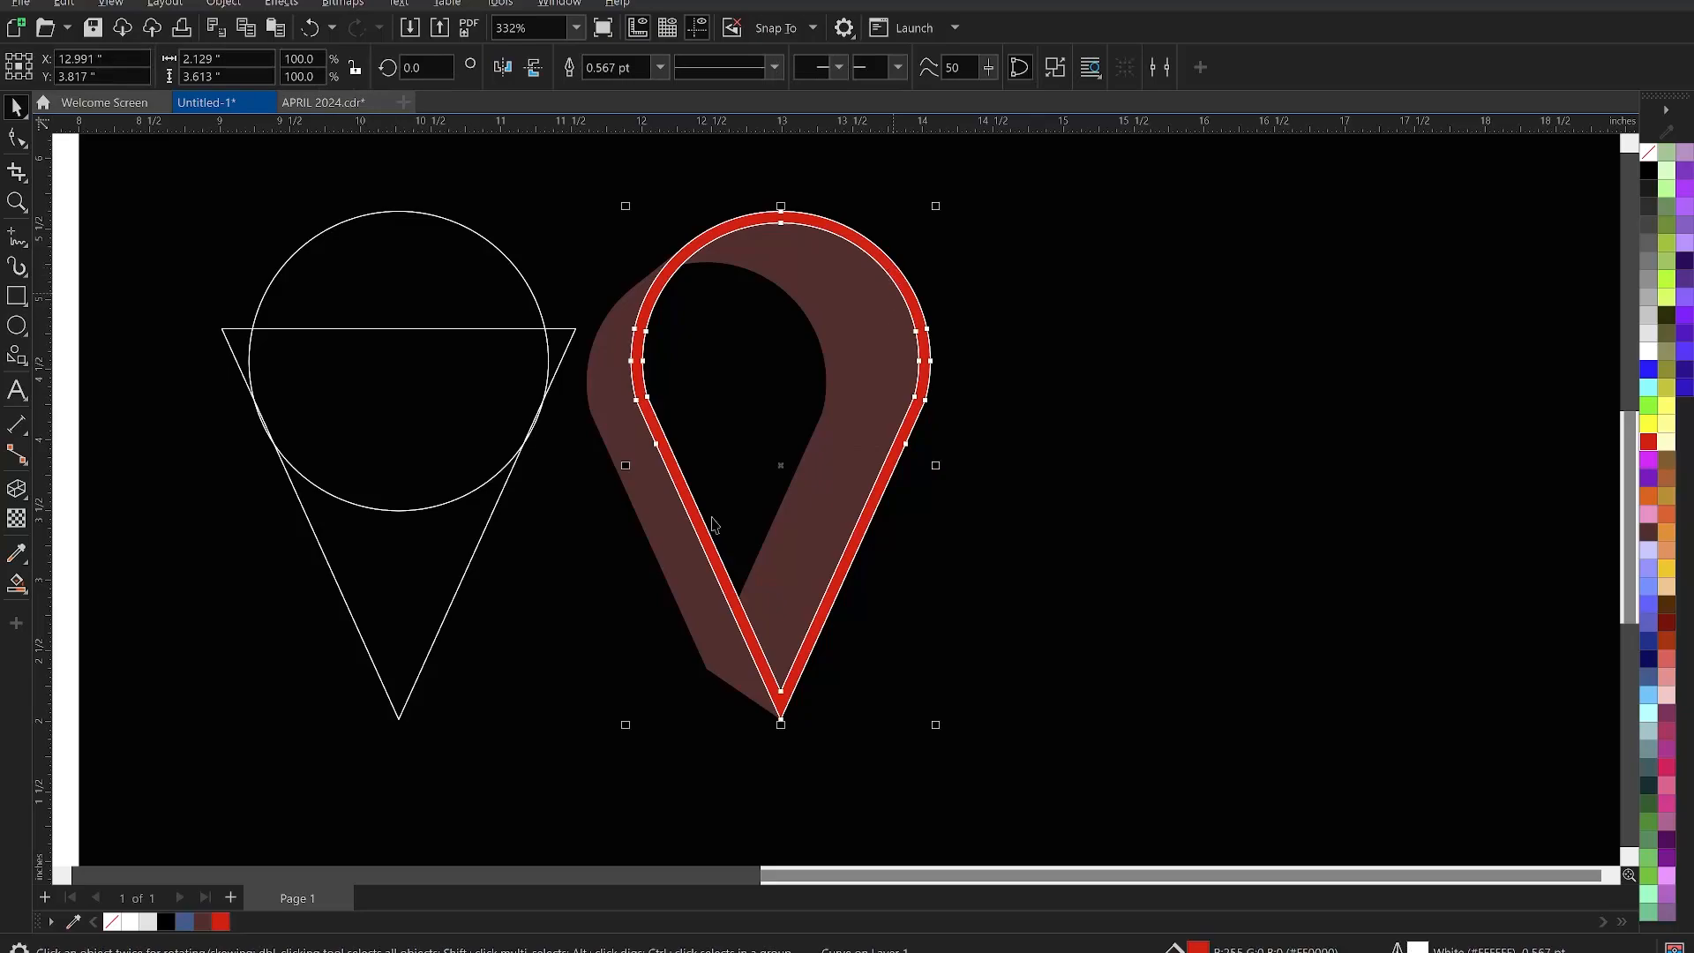
left_click(170, 922)
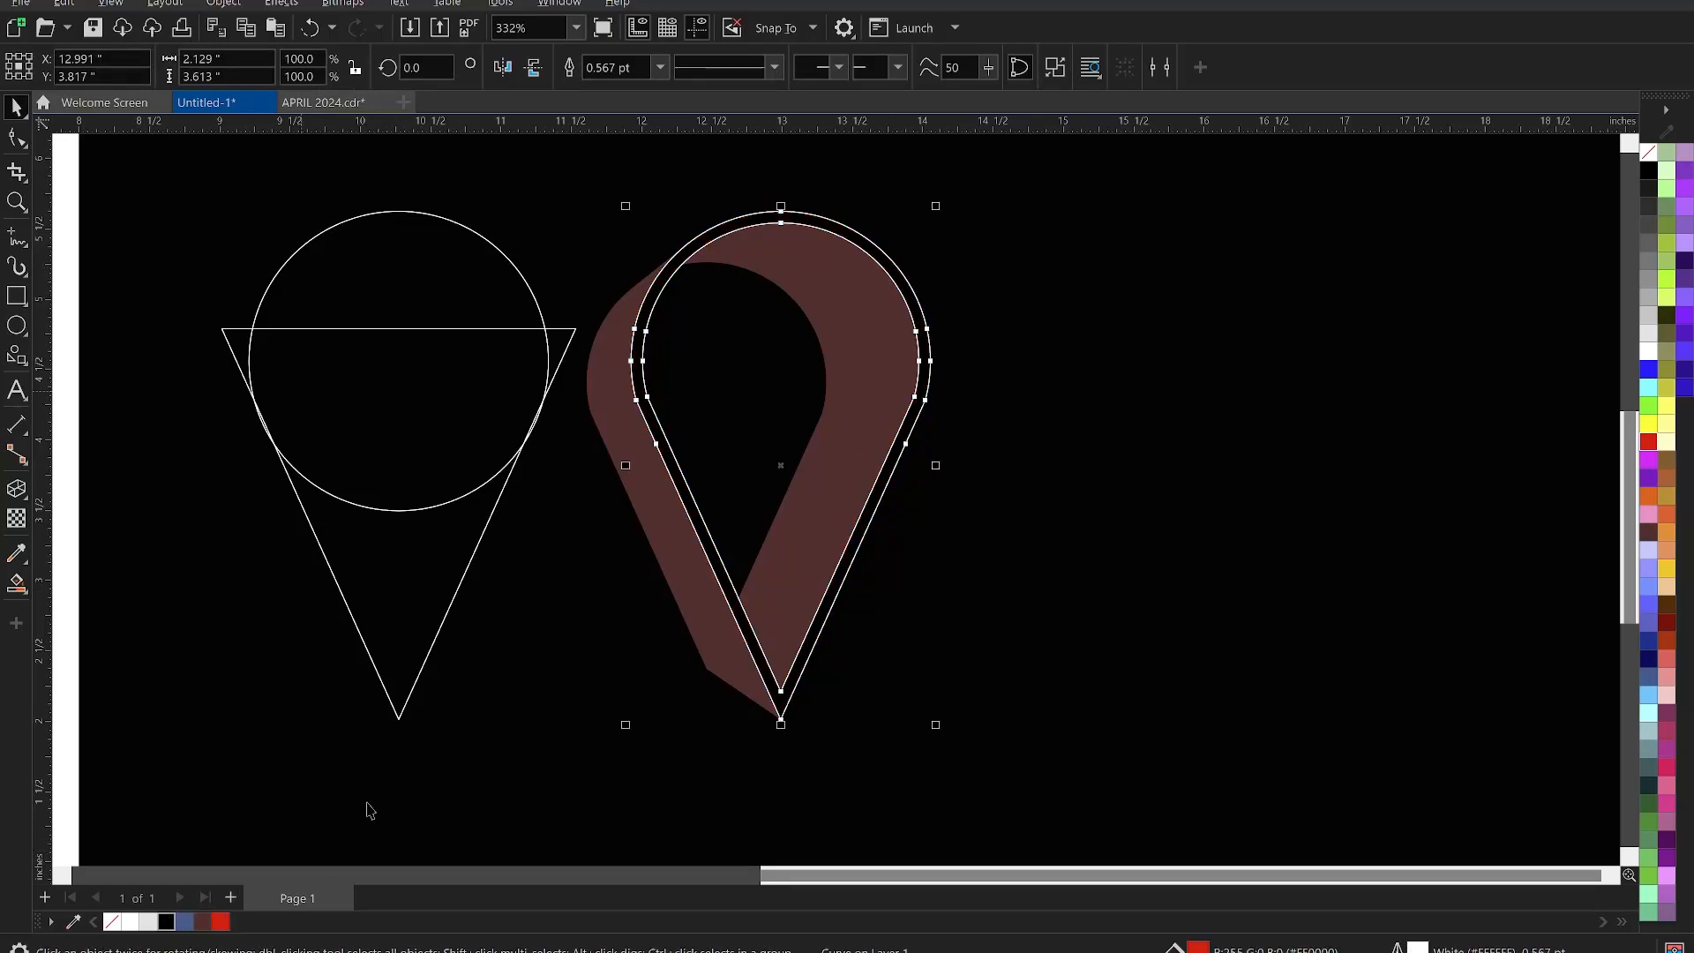
right_click(113, 921)
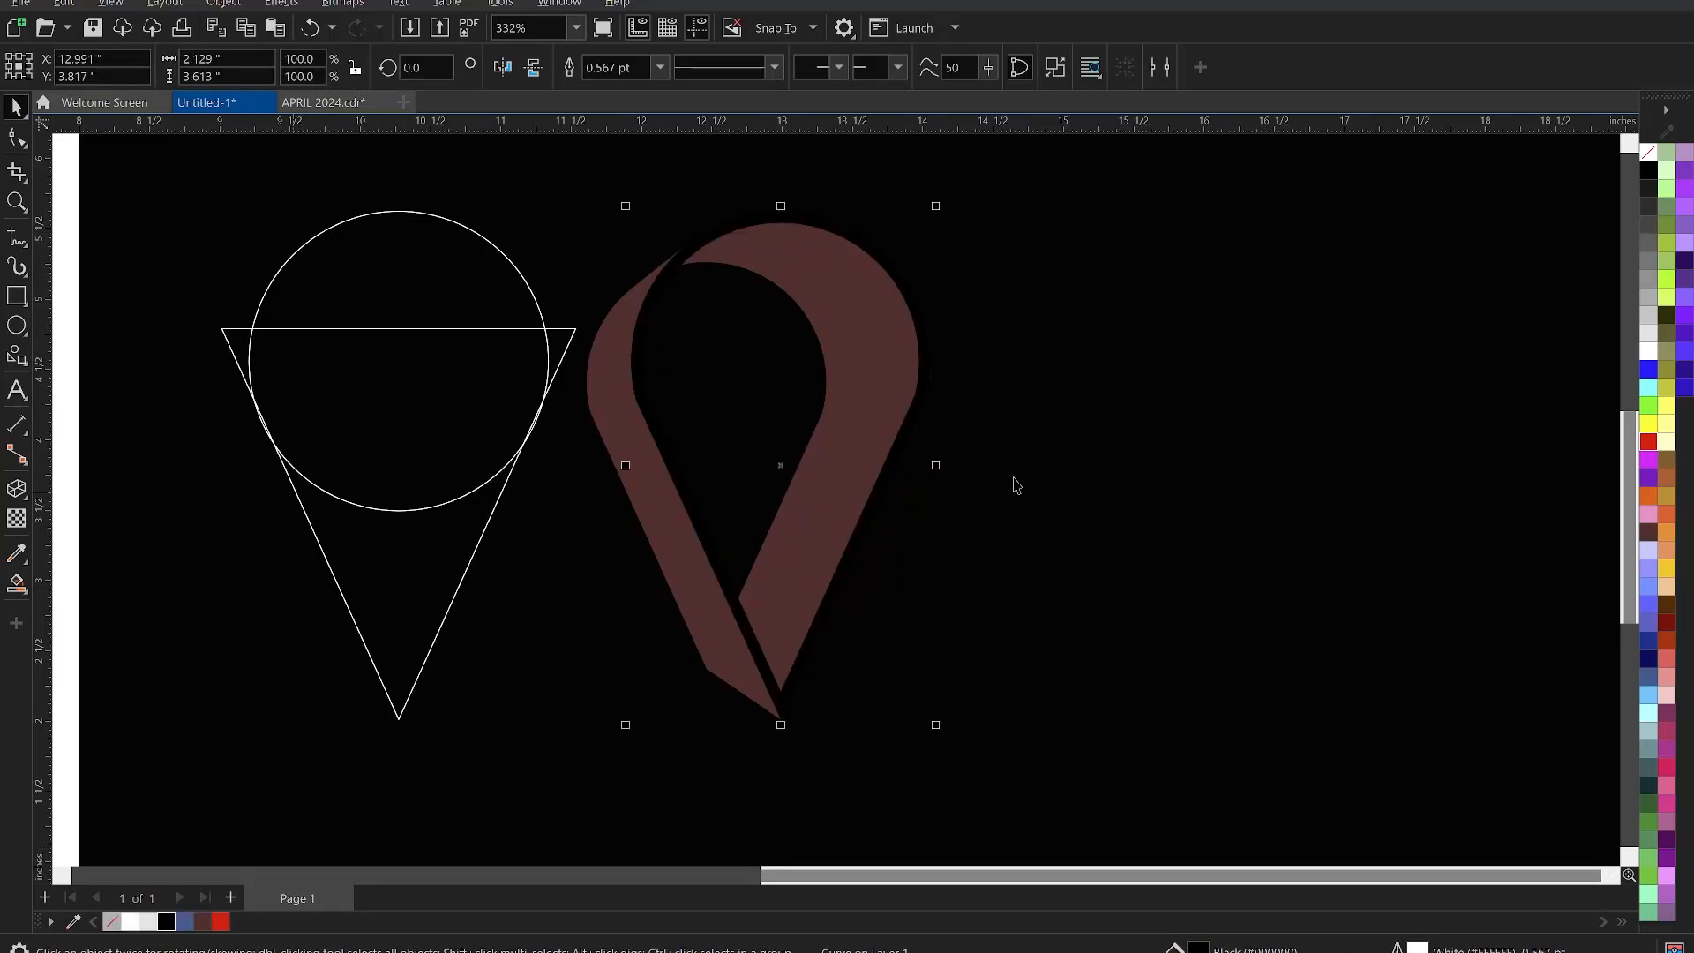
Recolour the pin's front rim olive green
left_click(887, 470)
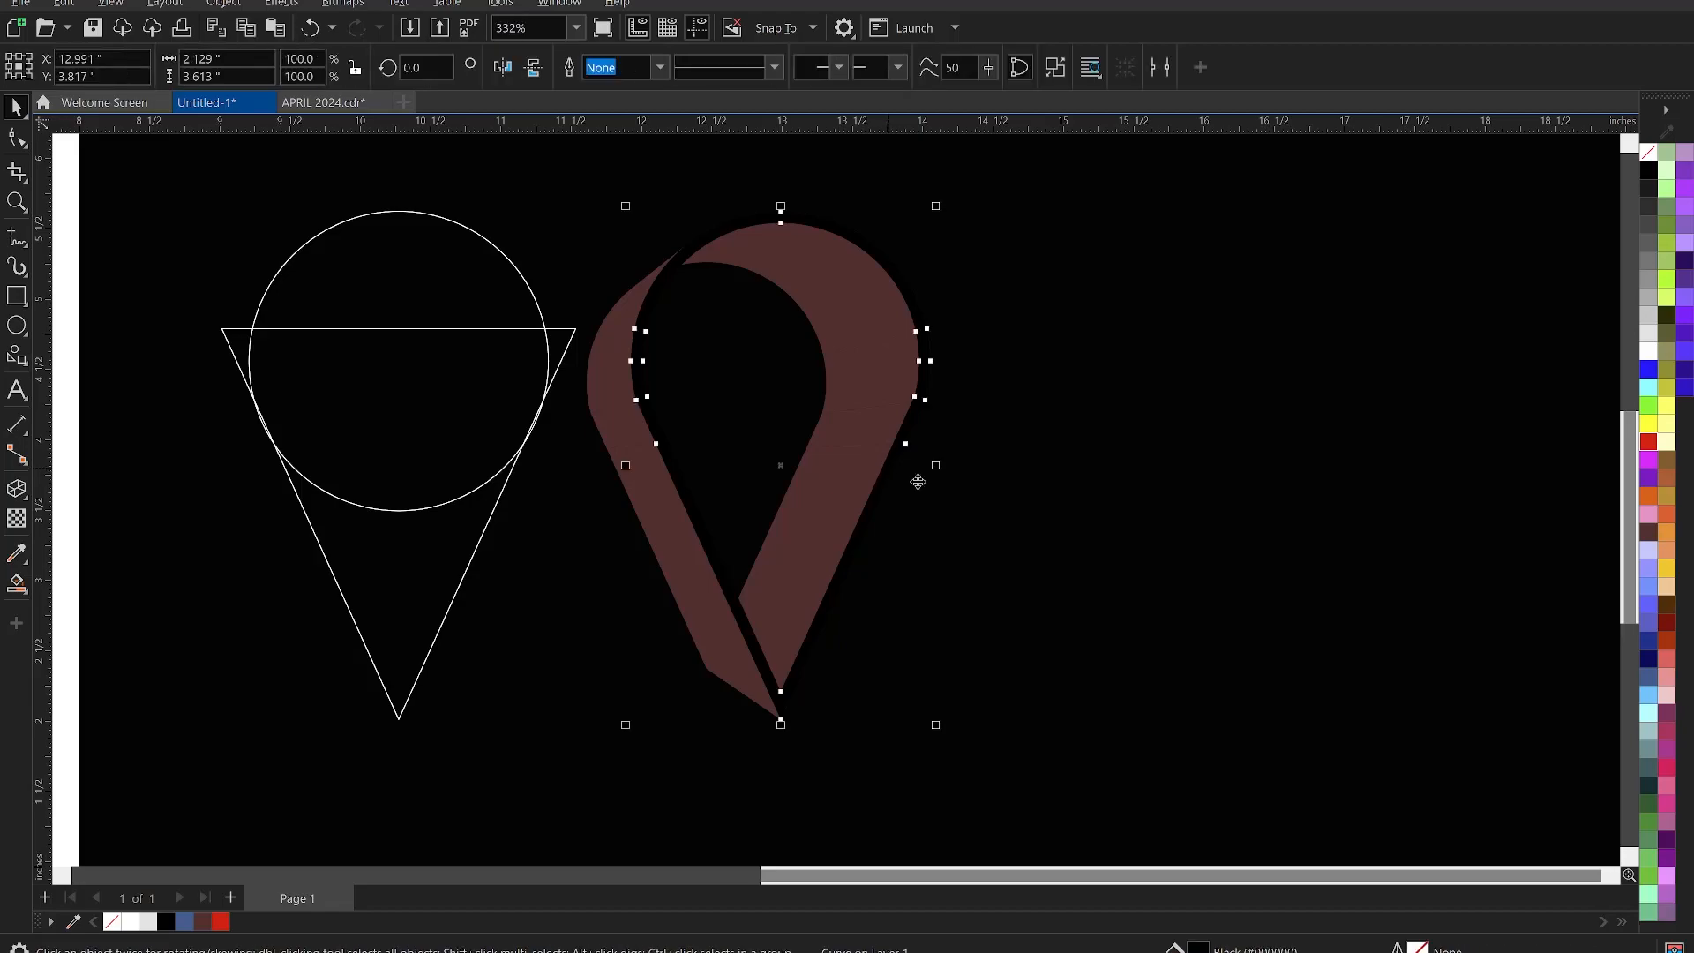
right_click(1660, 361)
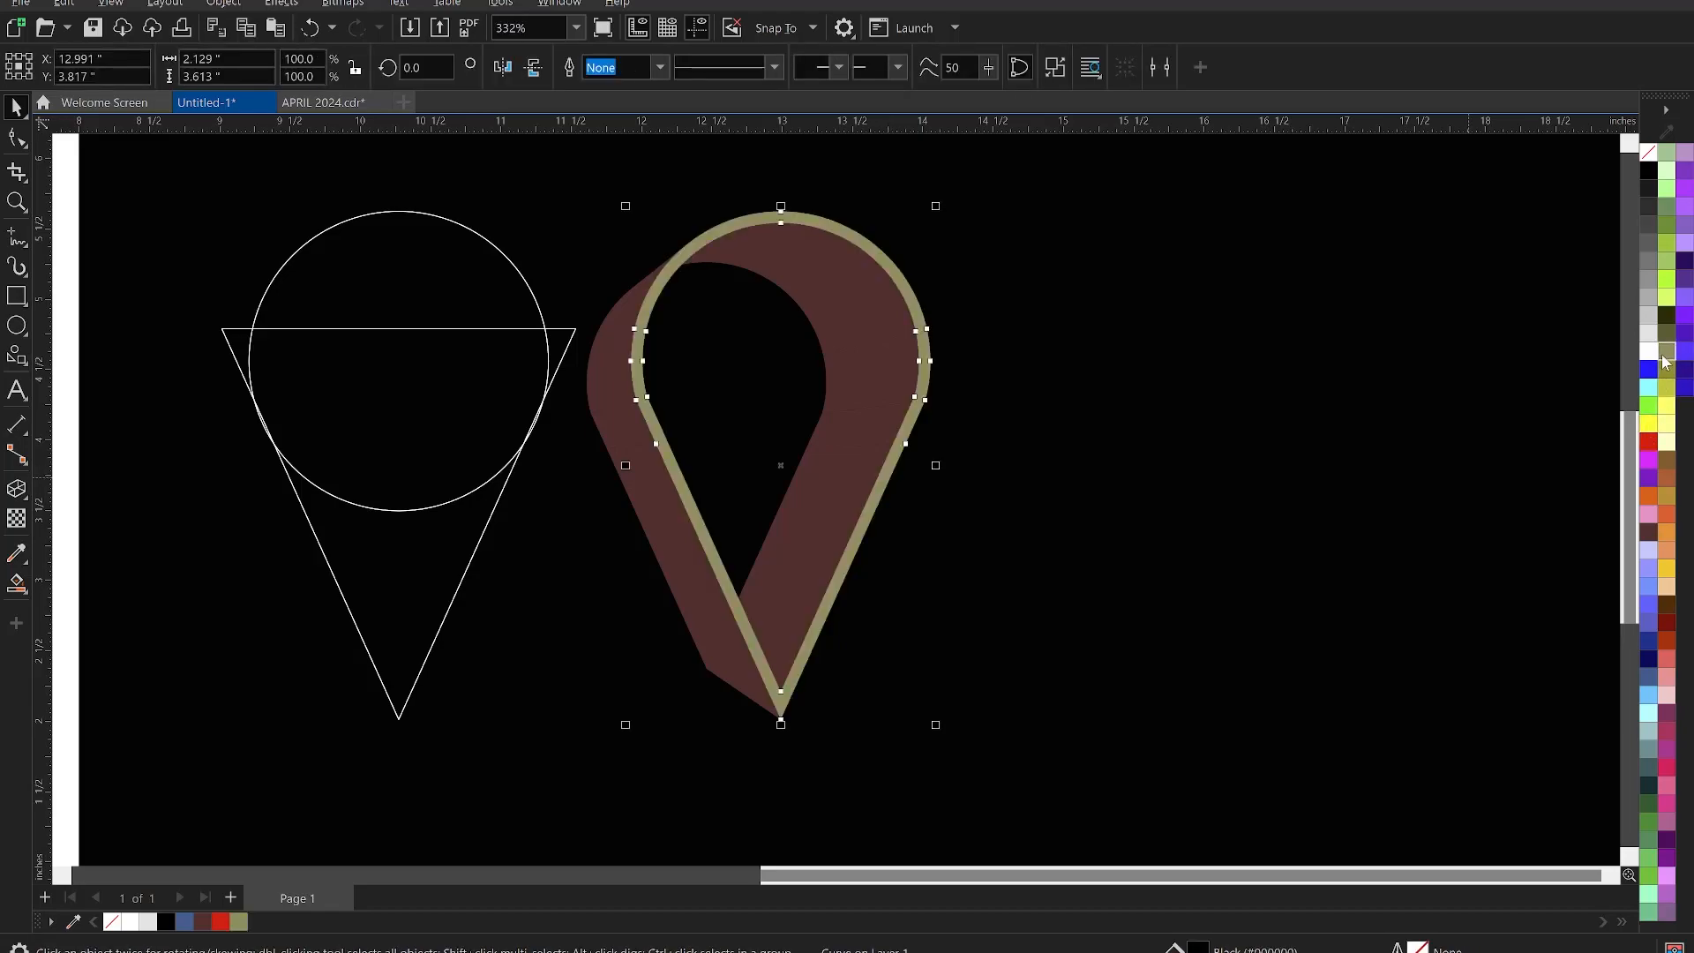
left_click(1172, 370)
scroll(911, 377, "up", 2)
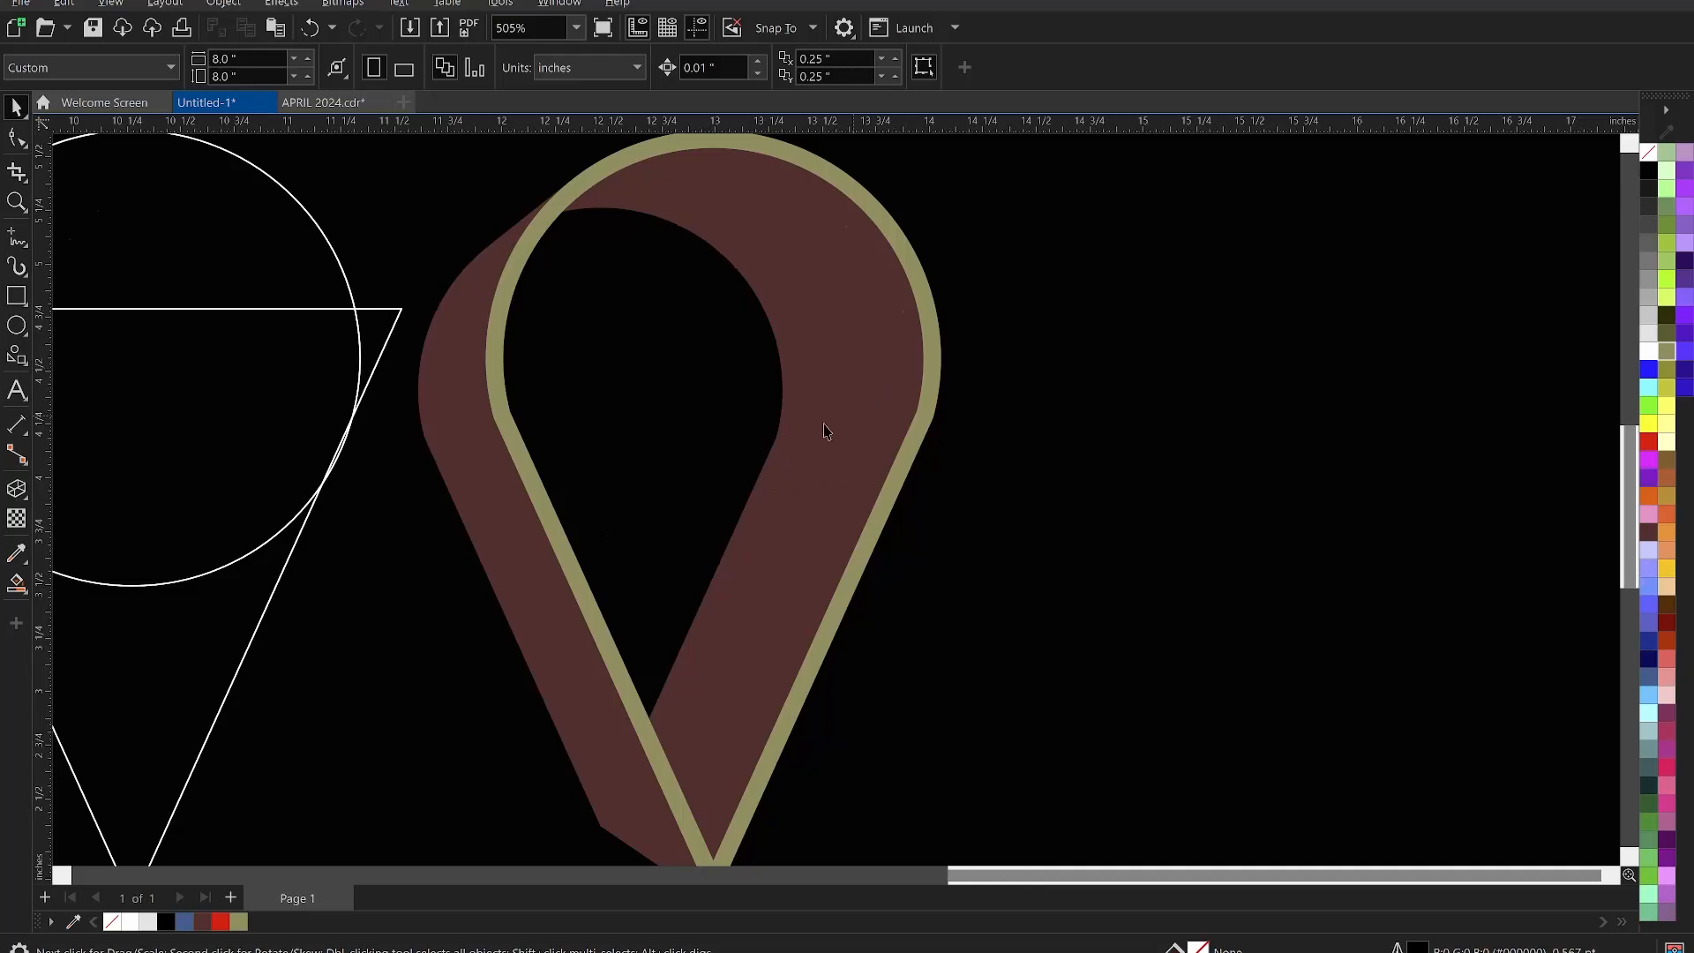
scroll(838, 410, "down", 3)
scroll(816, 392, "up", 1)
key("z")
left_click_drag(603, 279, 1066, 787)
key("space")
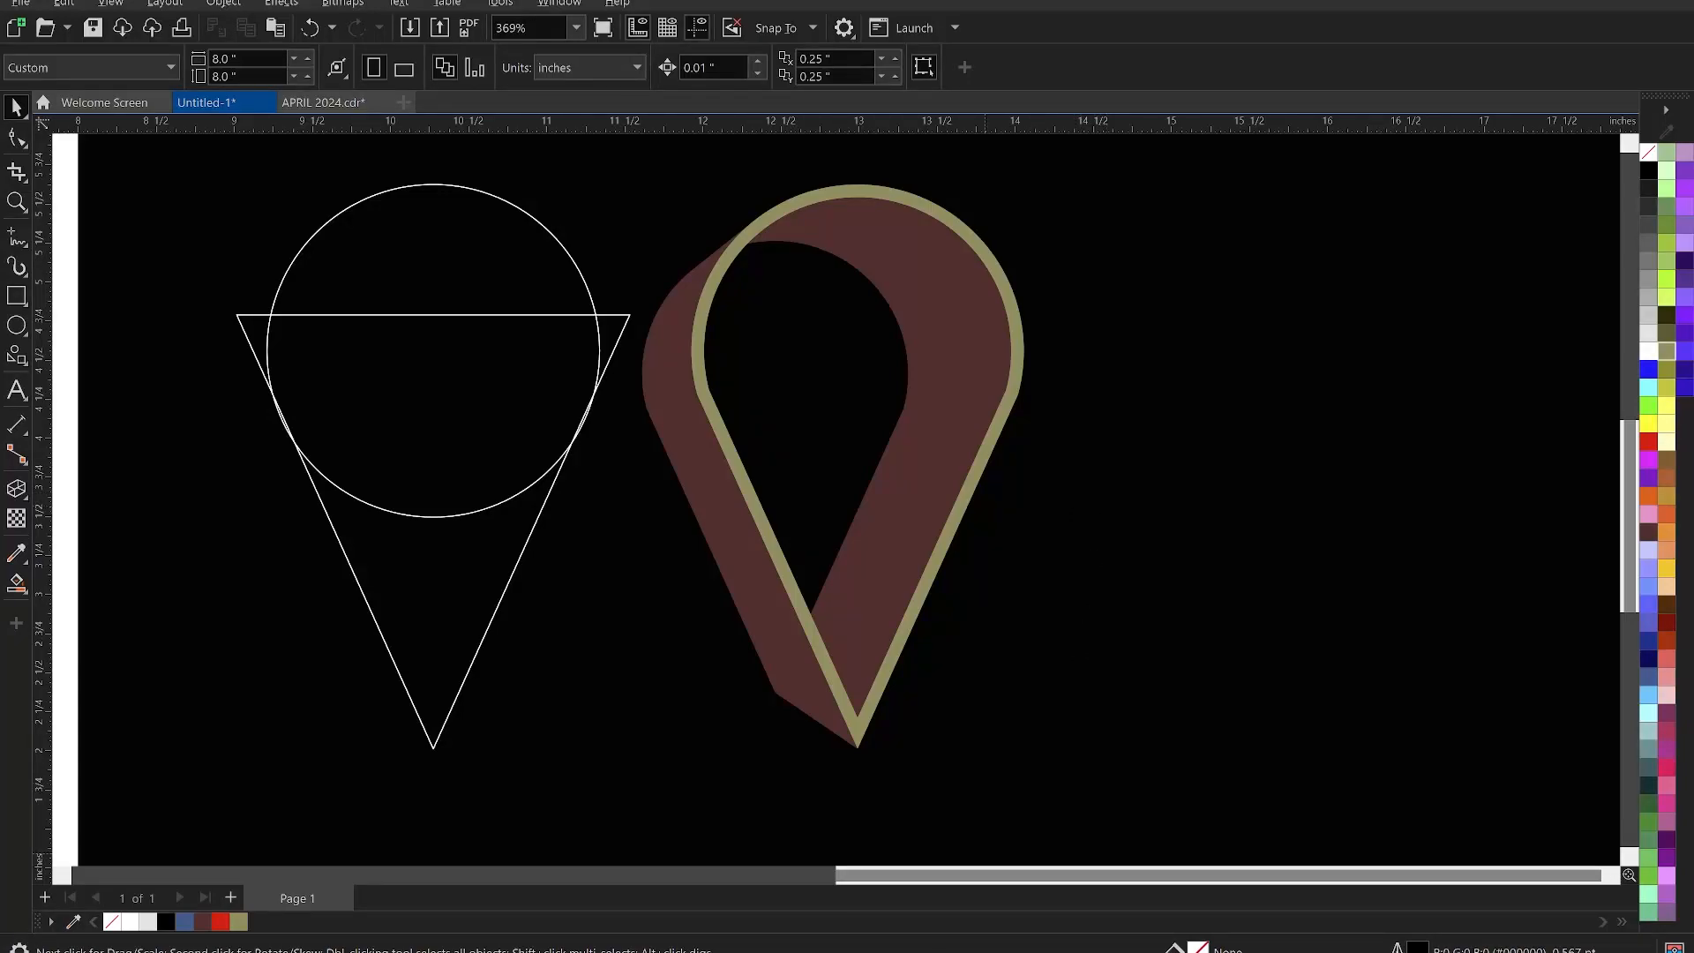
Copy the PICS 2 image from the REAL ESTATE 2 folder and paste it into the flyer document
left_click(794, 951)
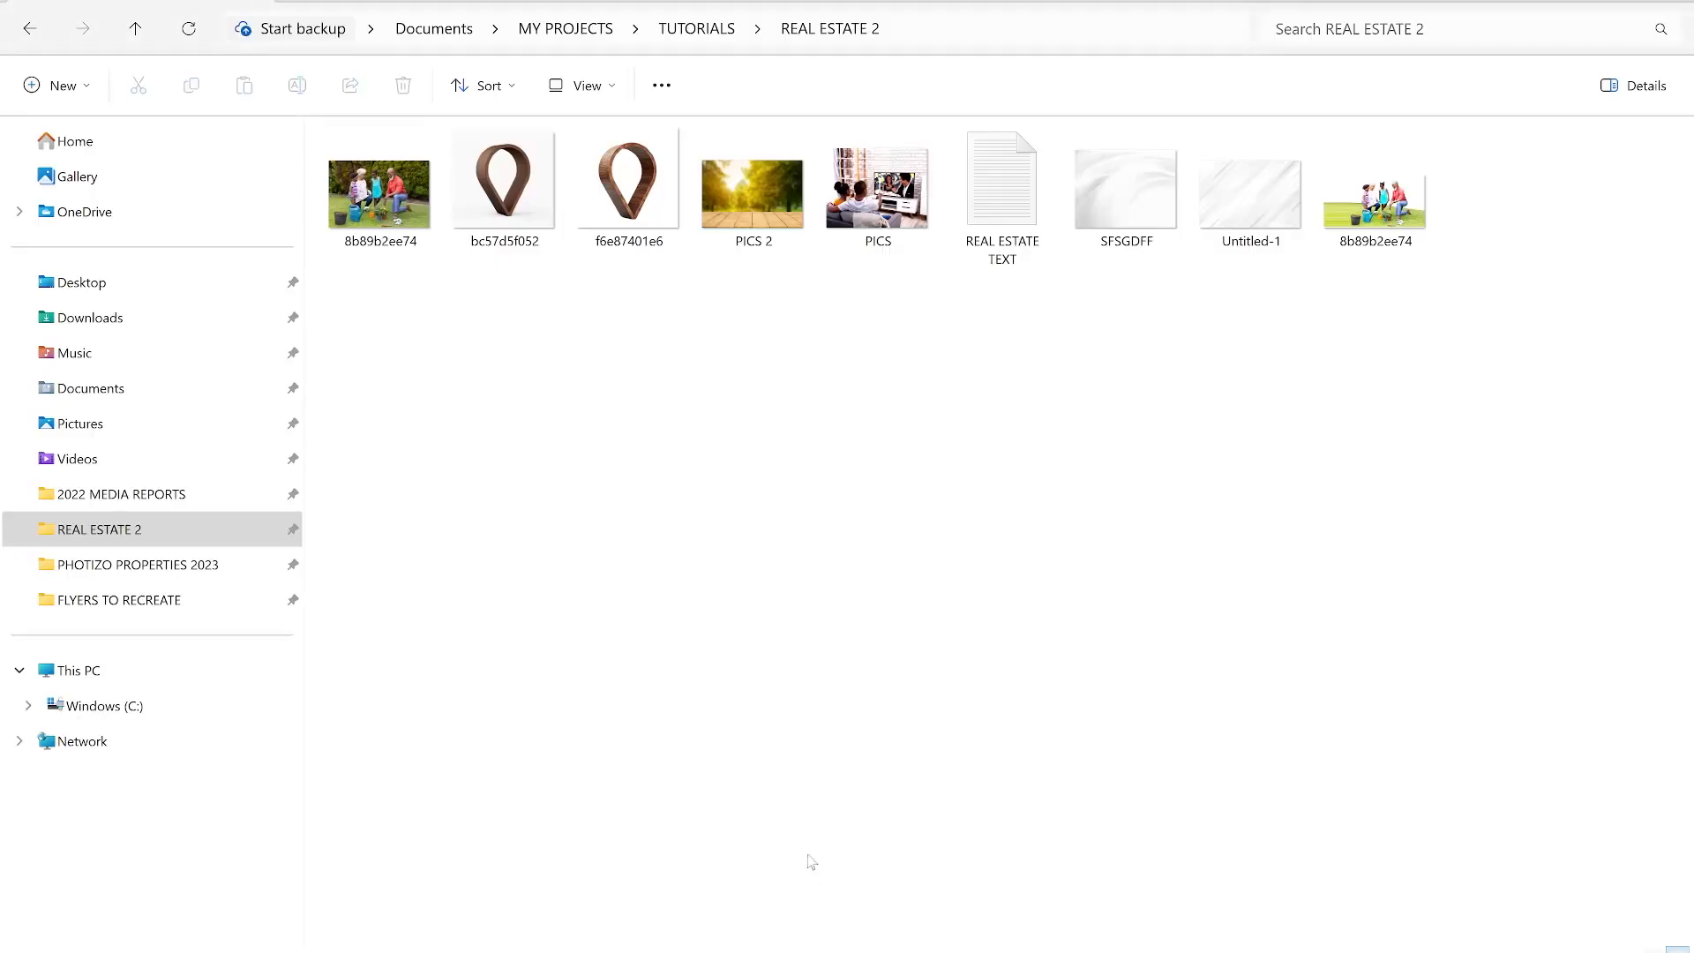
left_click(764, 217)
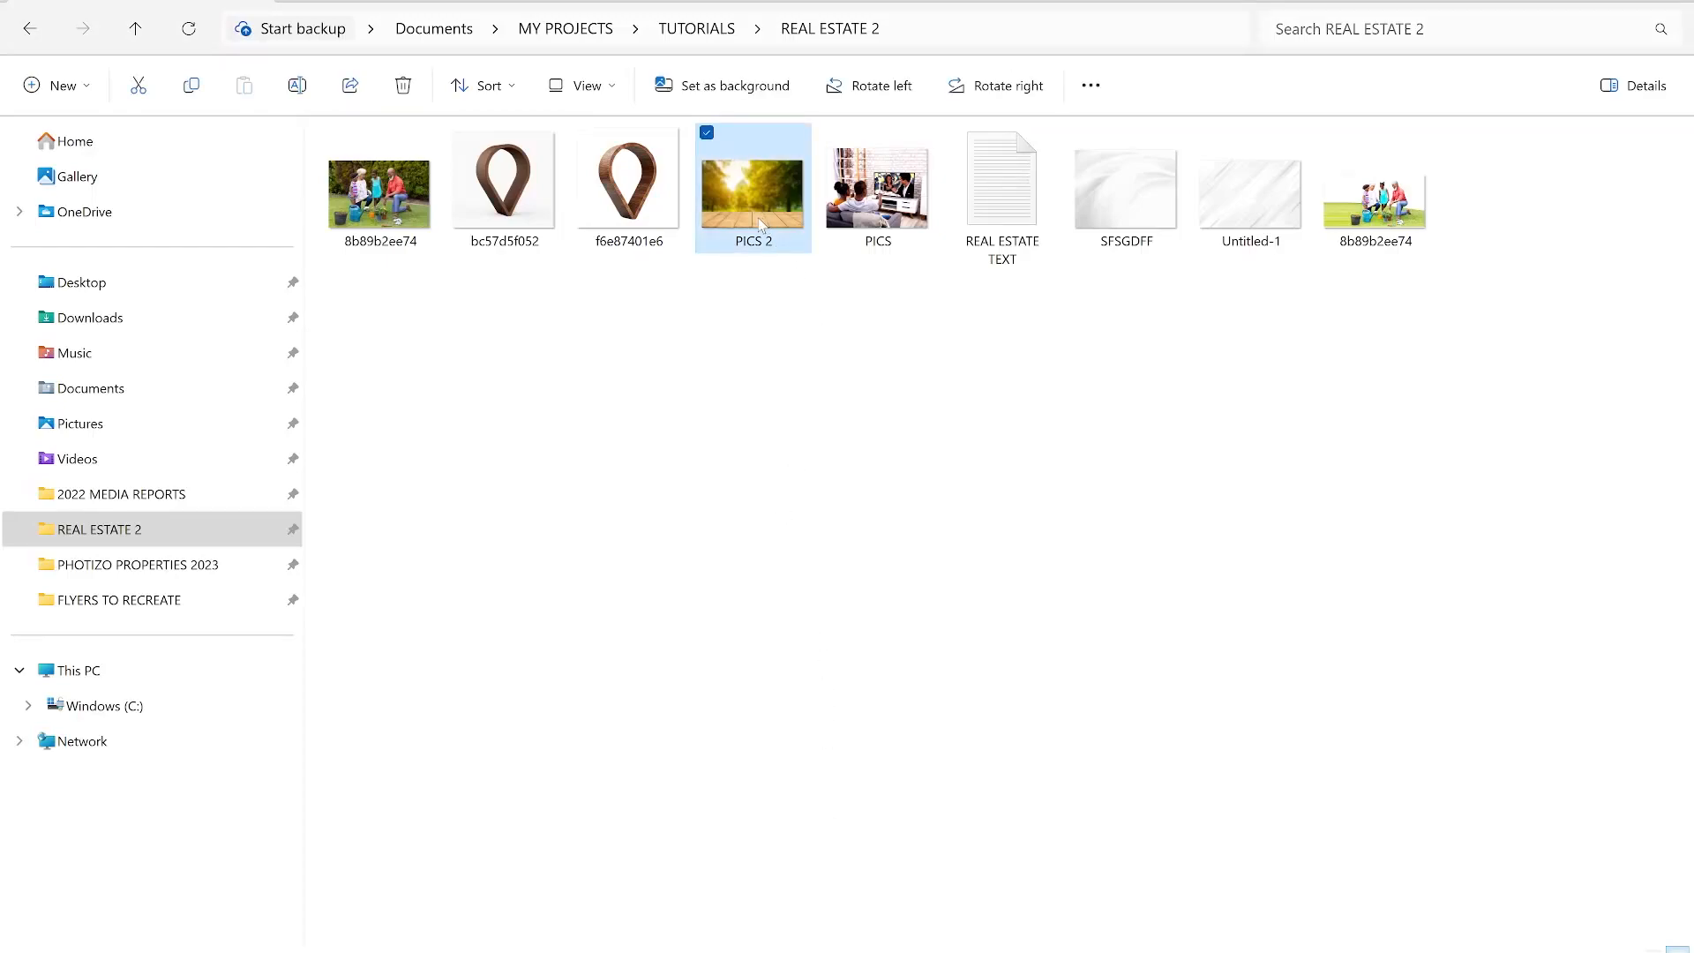
key("ctrl+c")
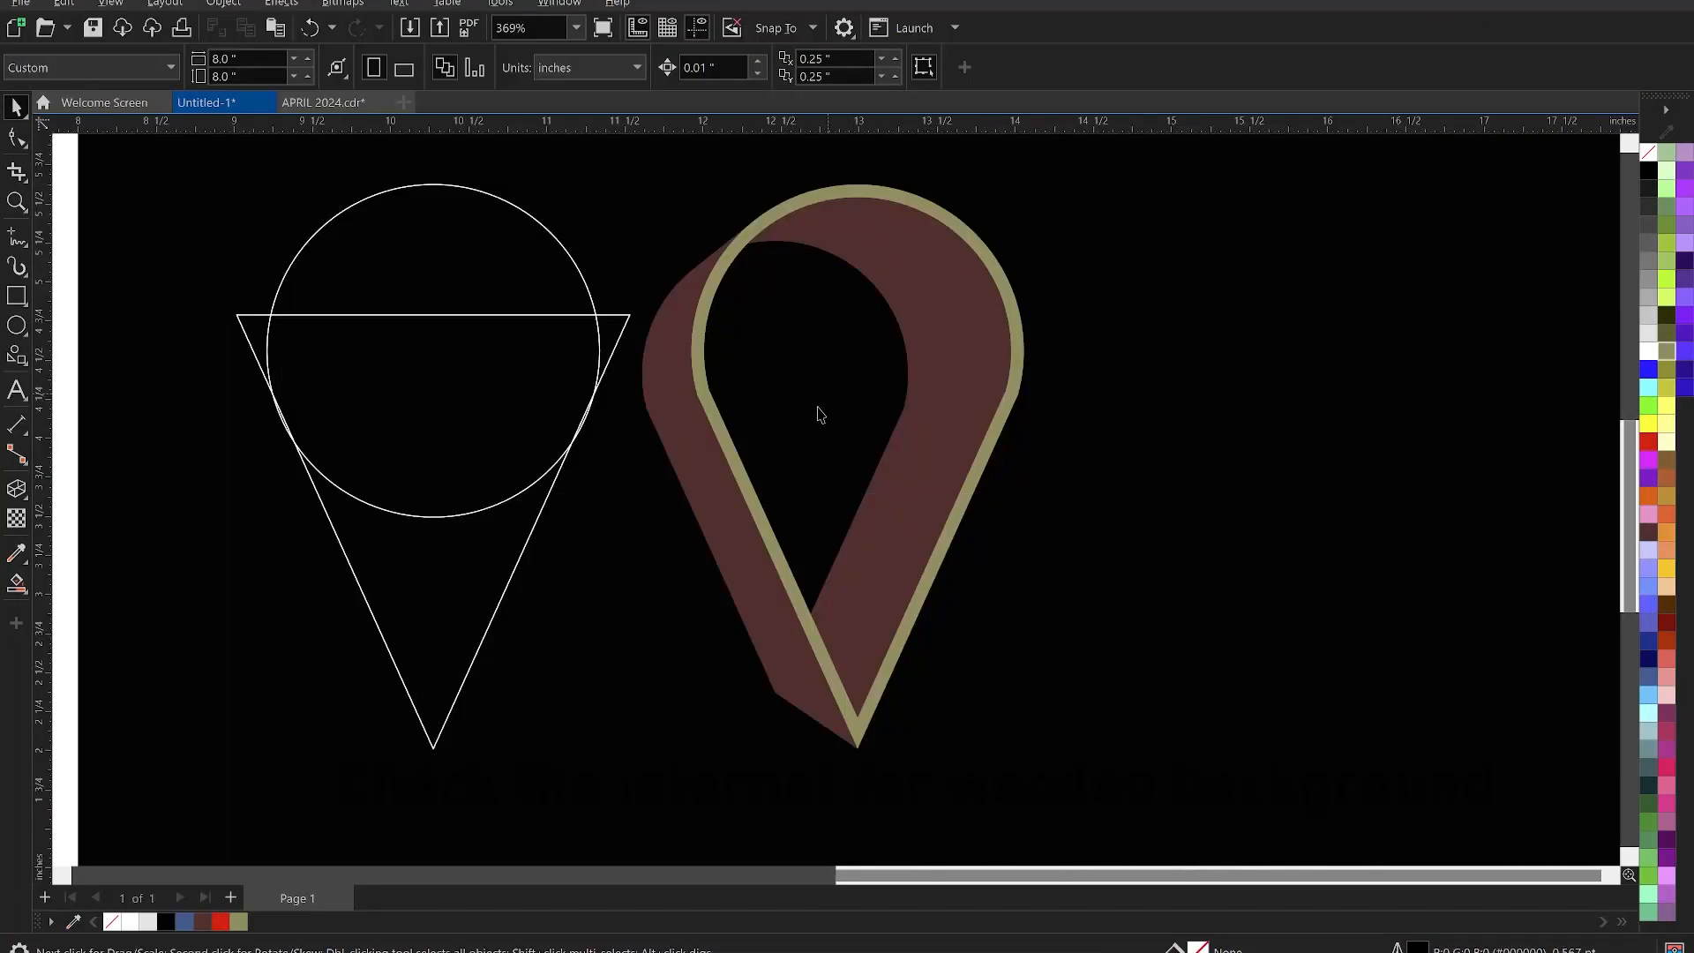
key("ctrl+v")
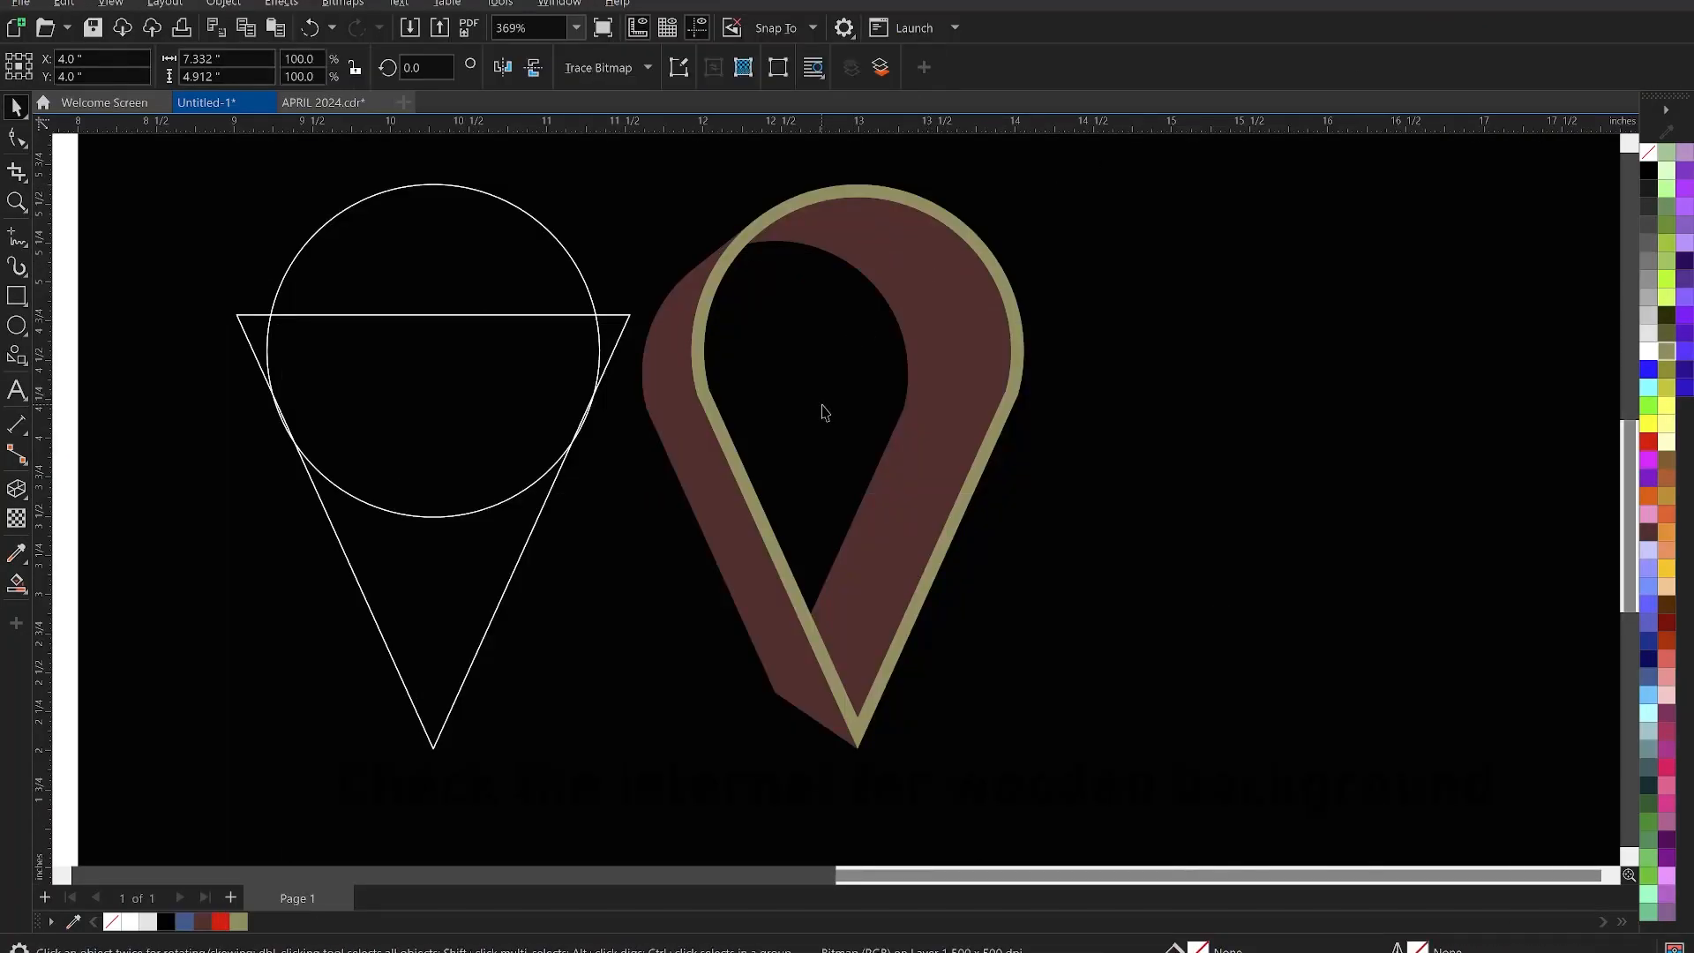
scroll(820, 412, "down", 3)
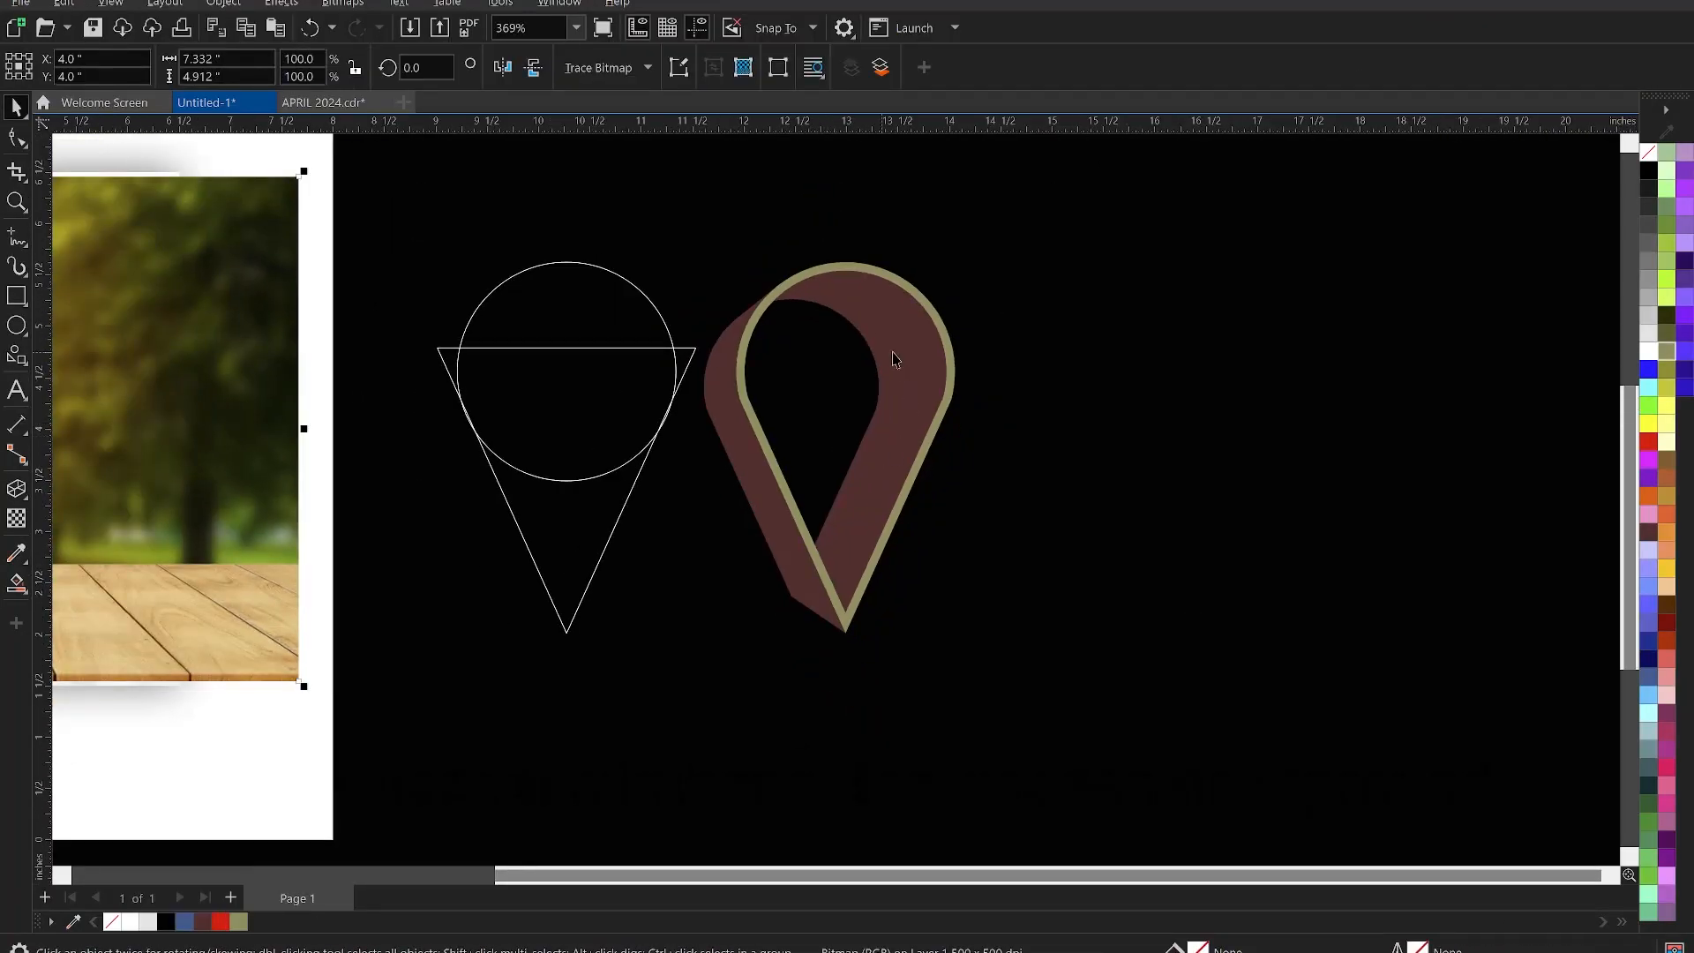
Select the dark brown side faces of the pin's extrusion and join them into a single shape
left_click(893, 354)
left_click(908, 441, "shift")
left_click_drag(901, 454, 1209, 475)
key("ctrl+z")
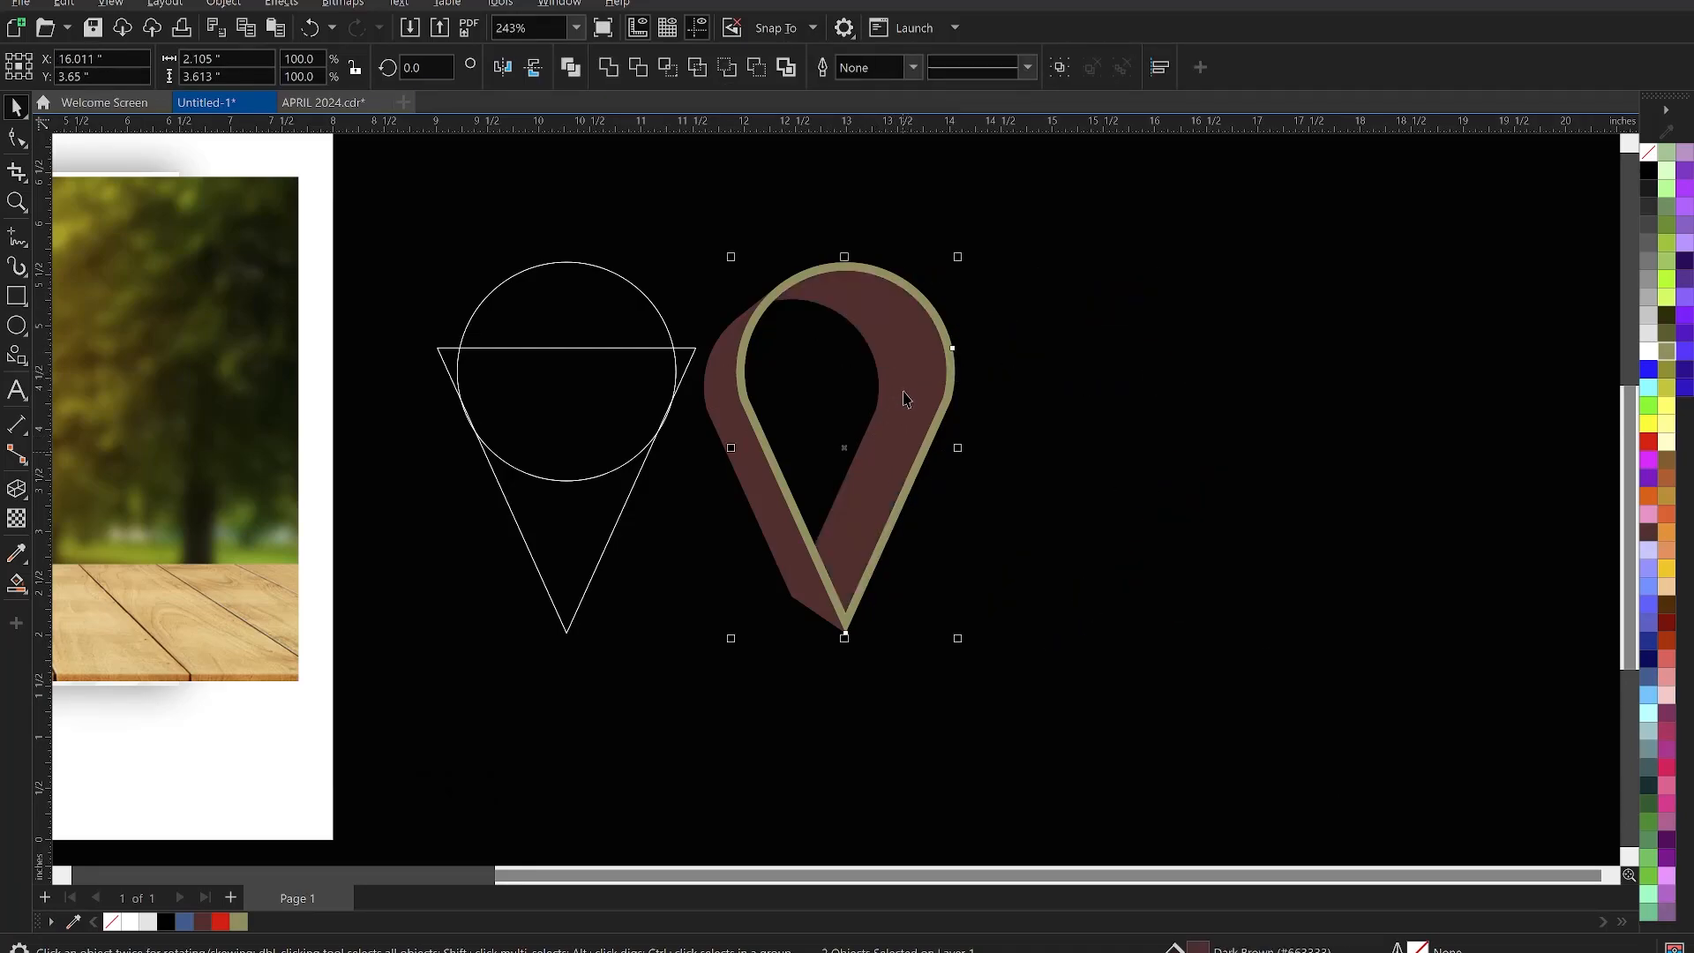
left_click(736, 423, "shift")
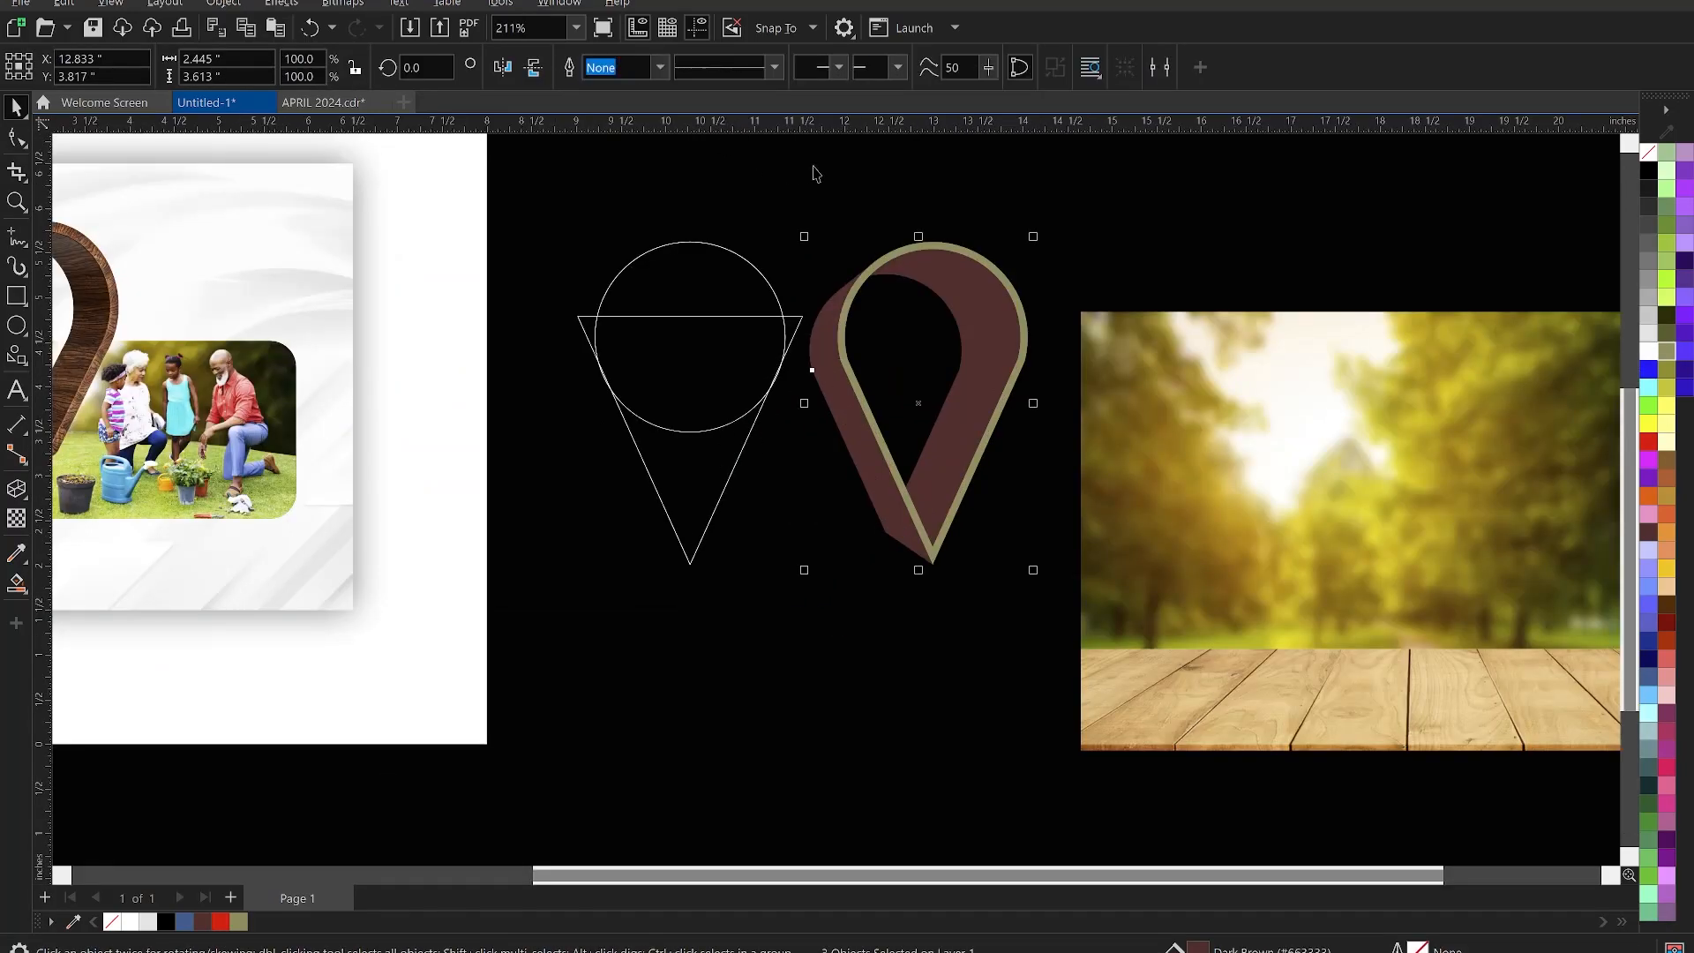
Test the joined shape by moving it, undo the move, and add the small leftover right-hand face to it
left_click(1047, 342)
left_click_drag(981, 335, 913, 346)
key("ctrl+z")
left_click_drag(1060, 317, 920, 420)
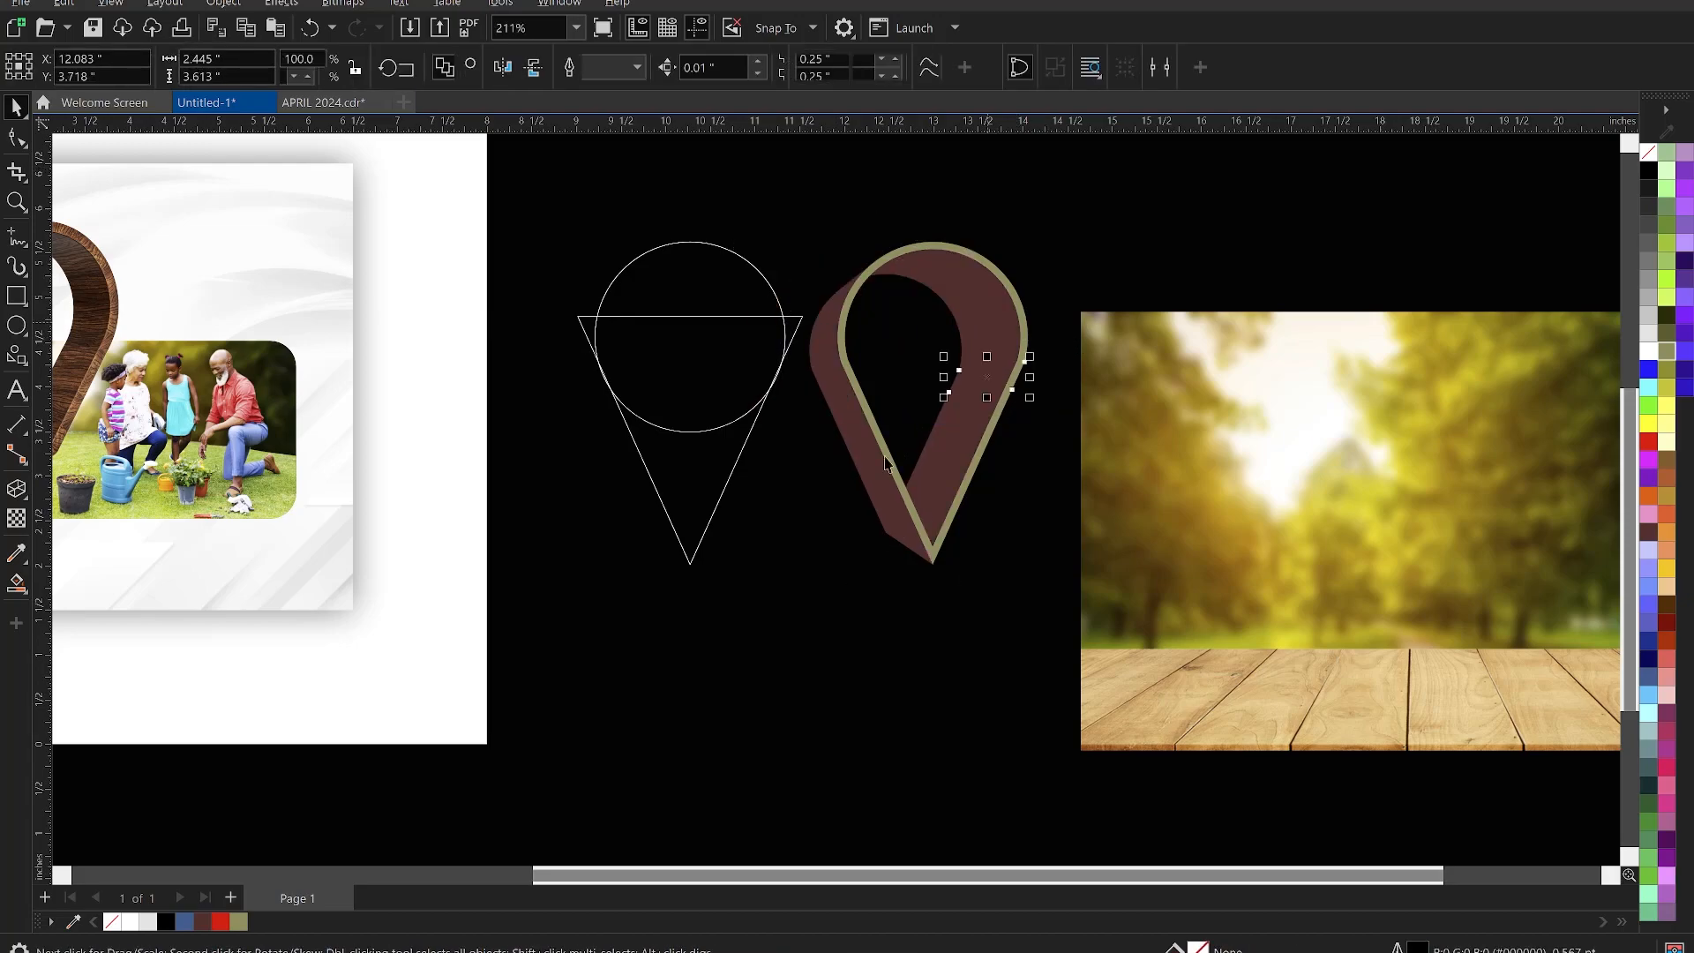
left_click(825, 381, "shift")
PowerClip the park and wooden floor image inside the dark brown sides of the pin
left_click(1251, 340)
right_click(1340, 424)
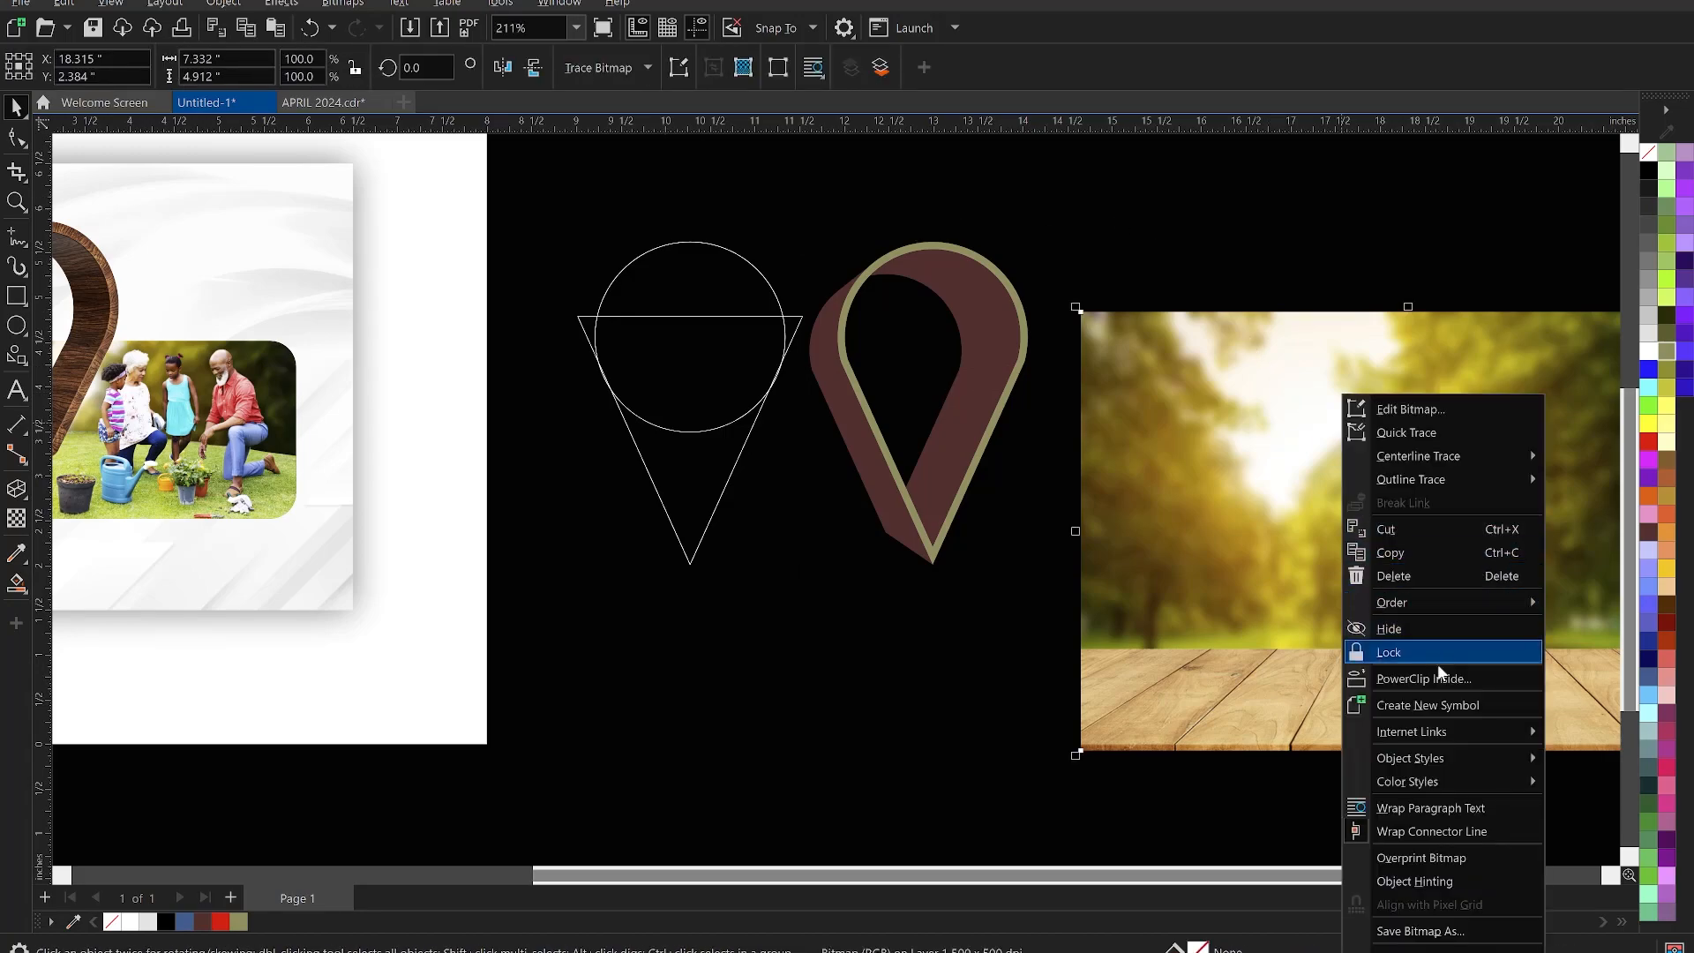
left_click(1433, 685)
left_click(851, 429)
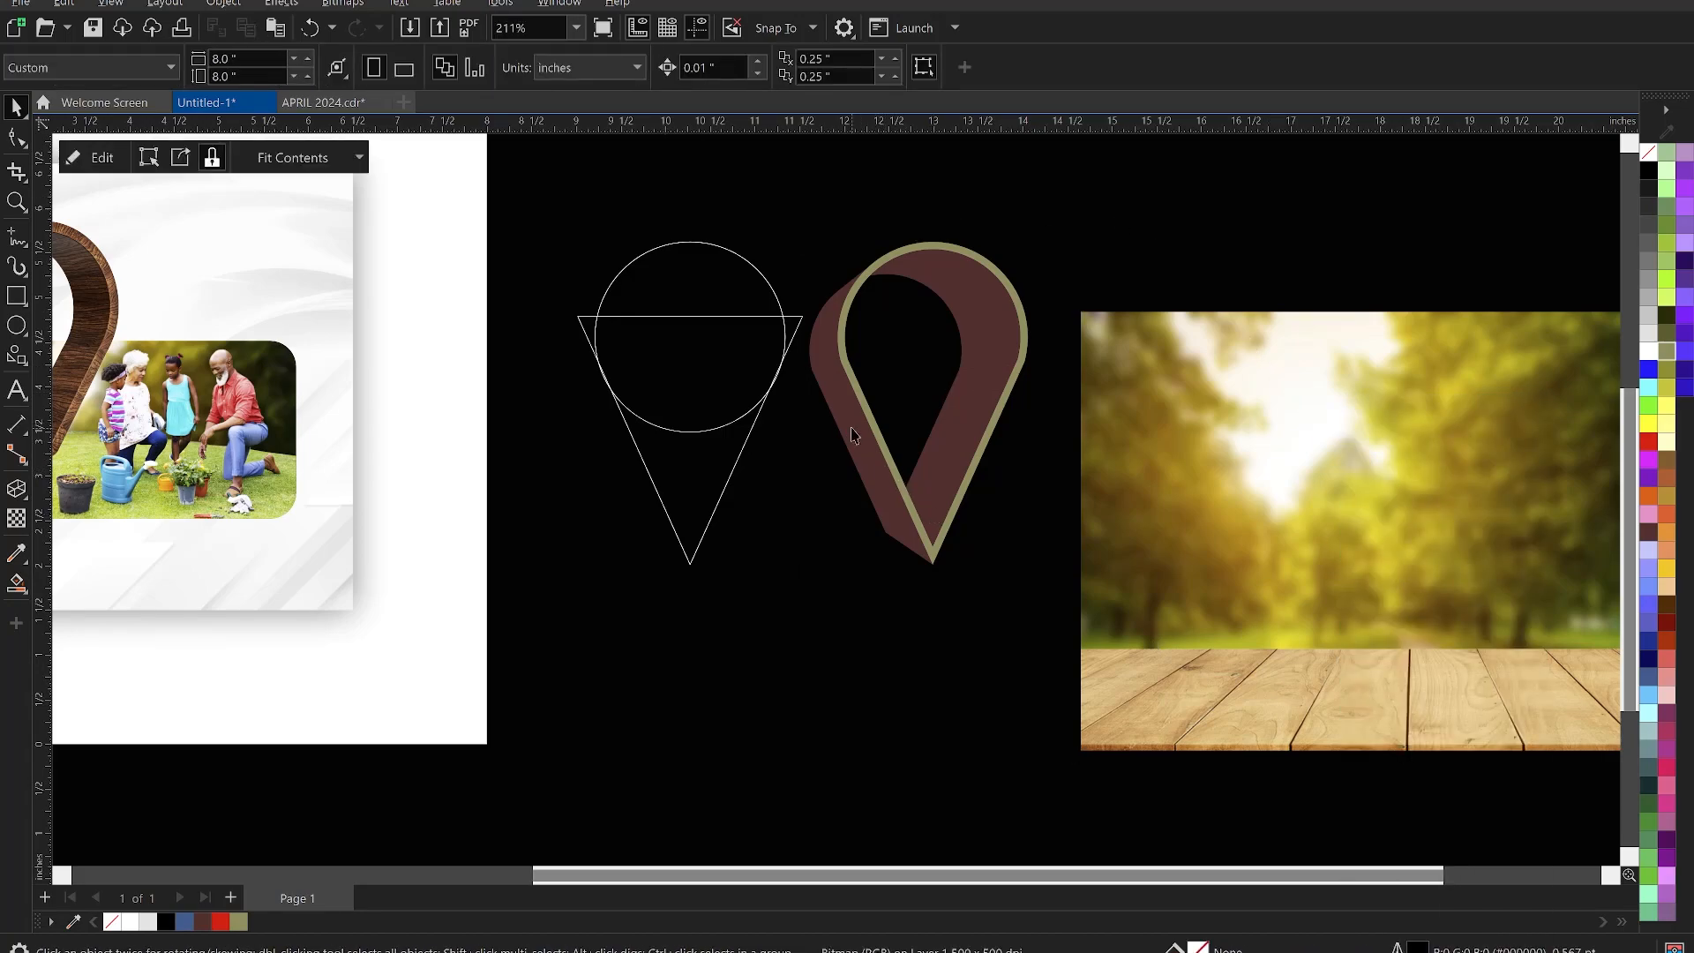
left_click(986, 363)
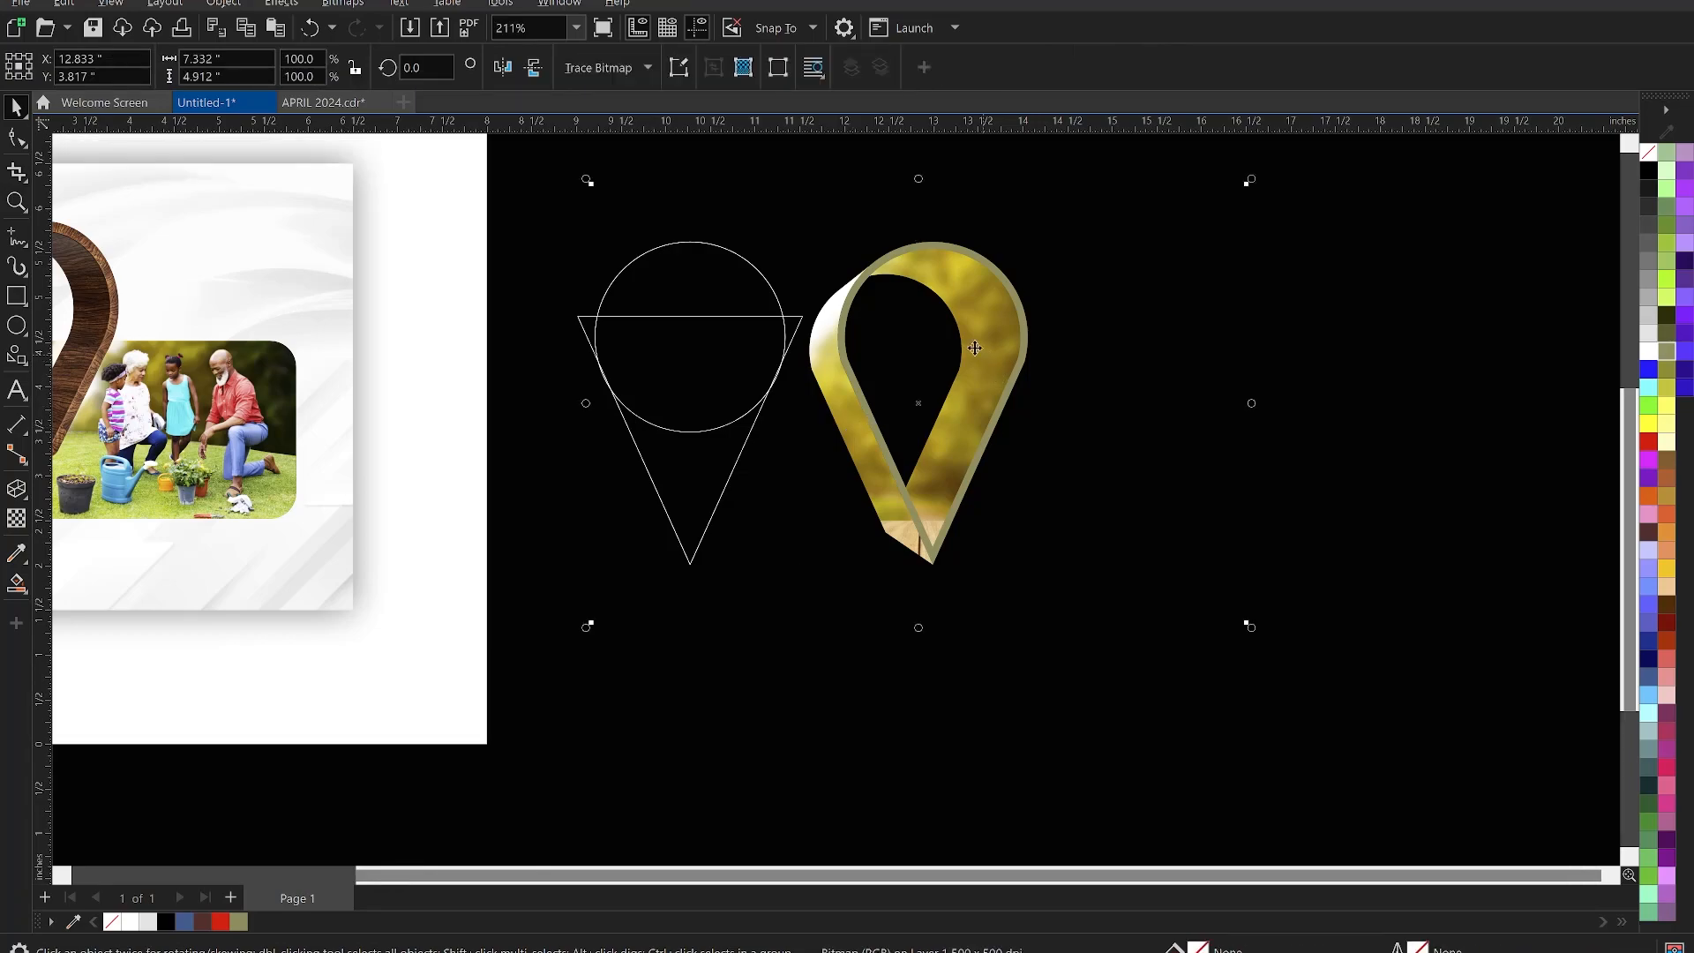
Move the clipped image up over the pin and enlarge it to about 169% of its size
scroll(970, 397, "down", 1)
left_click_drag(957, 420, 970, 342)
left_click_drag(1190, 483, 1368, 696)
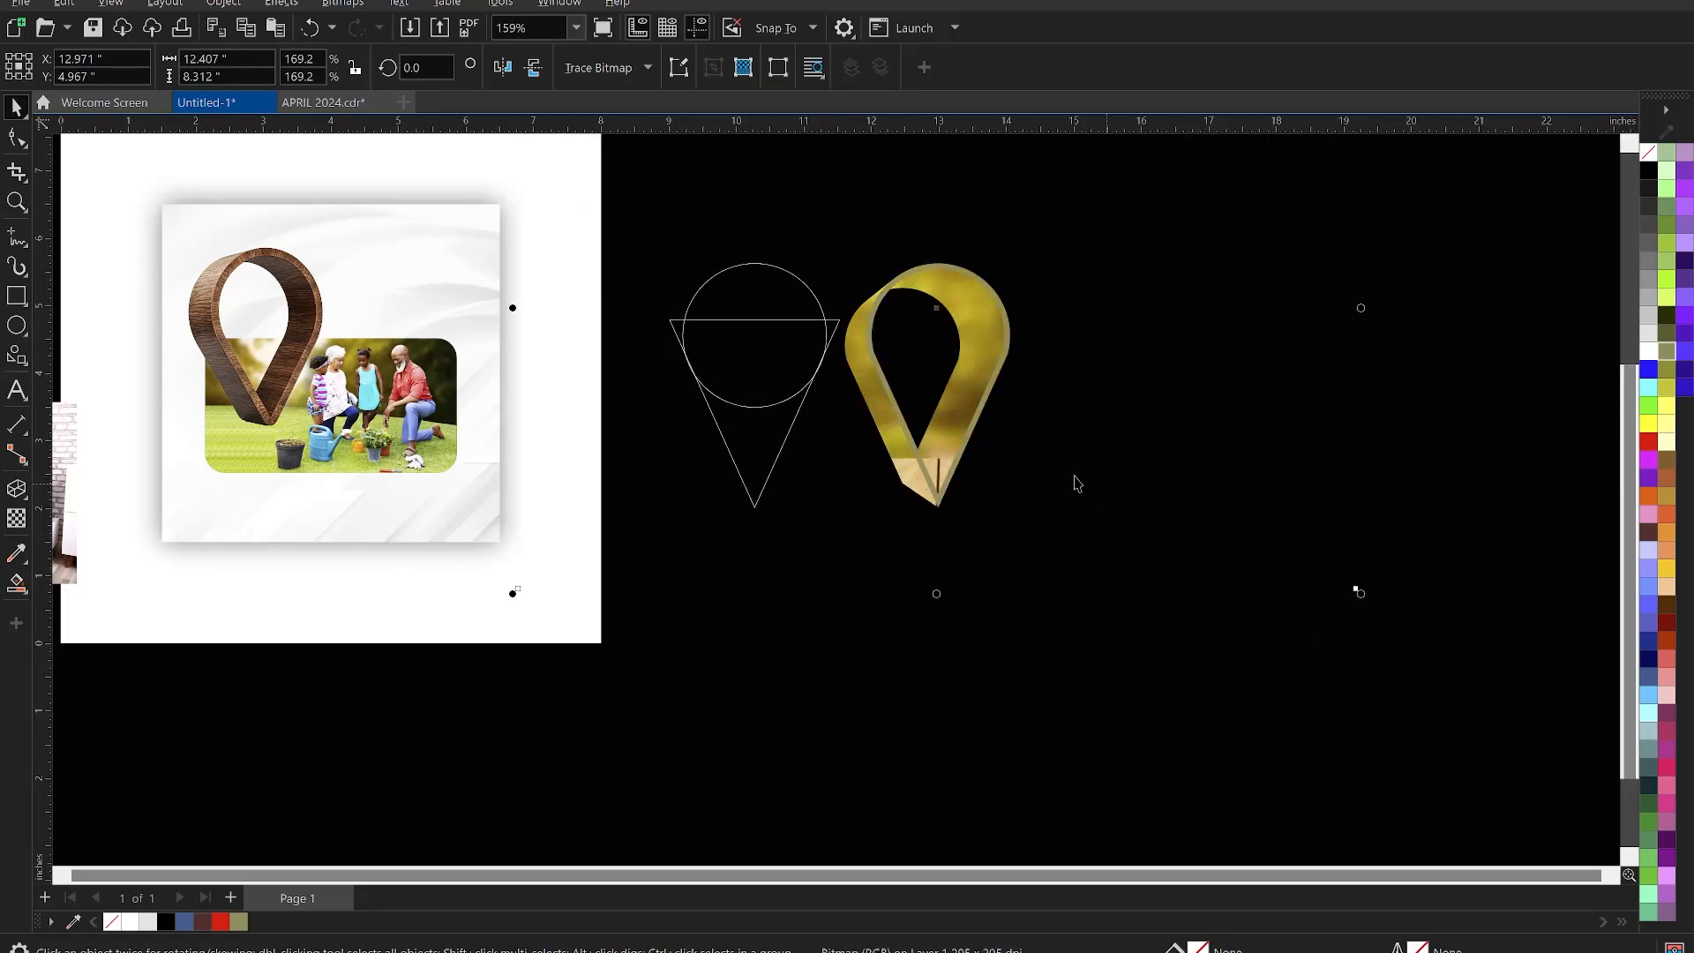
left_click(1031, 393)
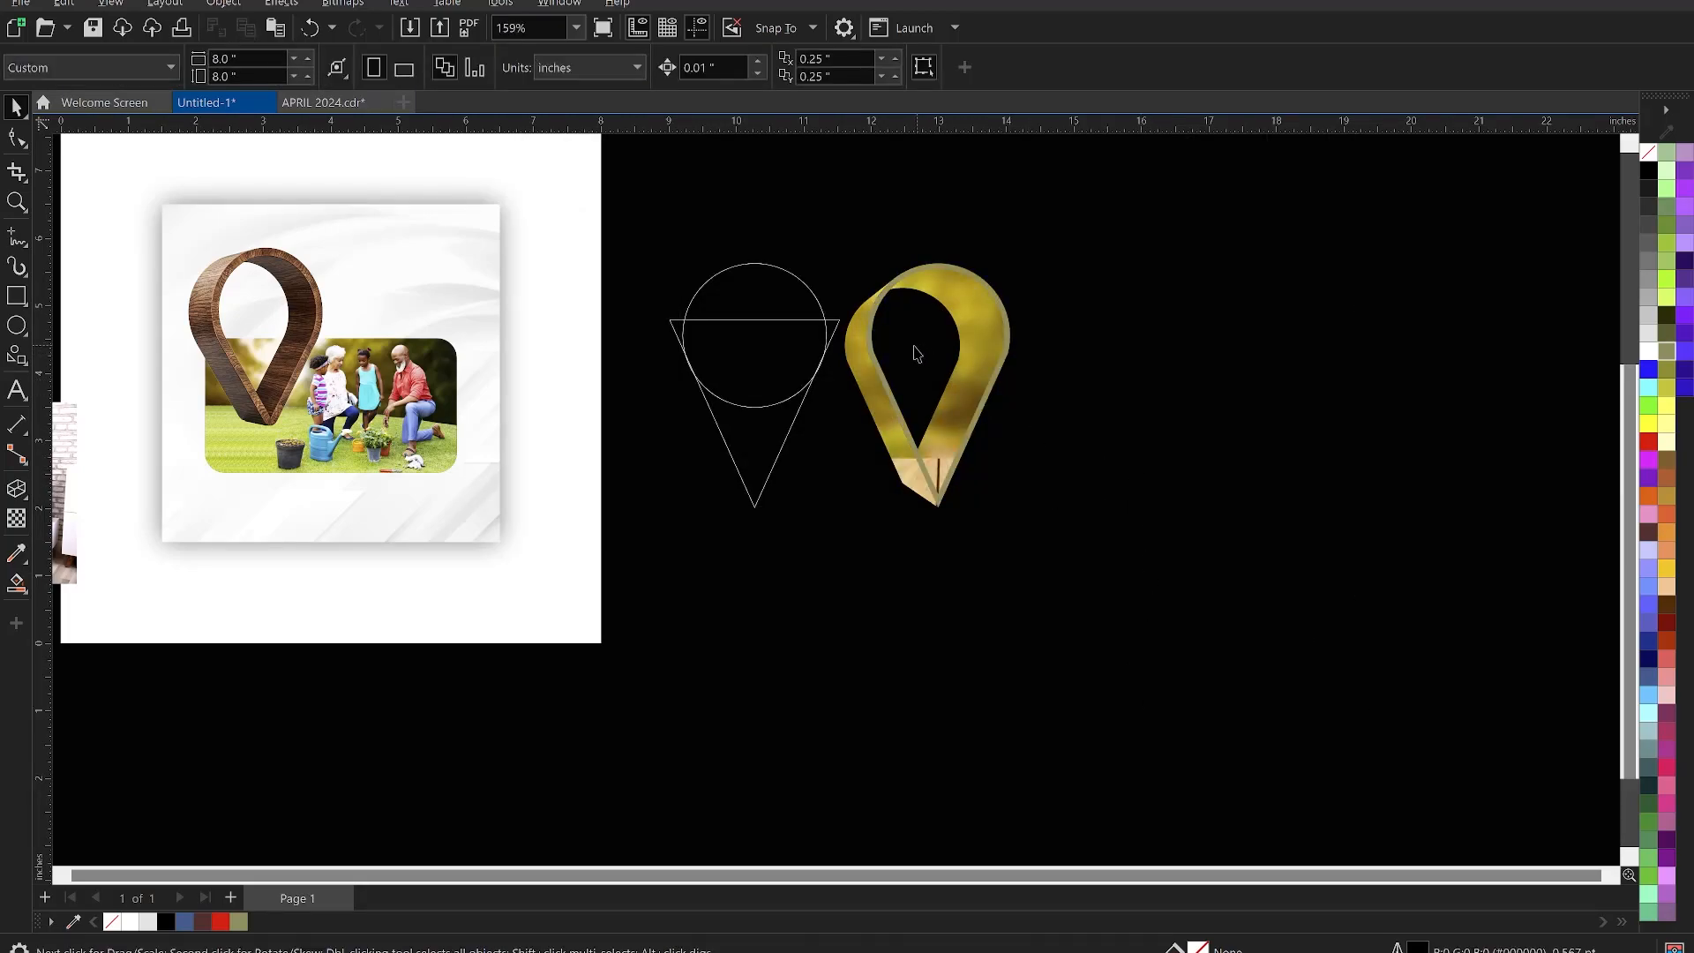
Open the pin's PowerClip contents and crop the image down to the wooden plank floor
double_click(860, 349)
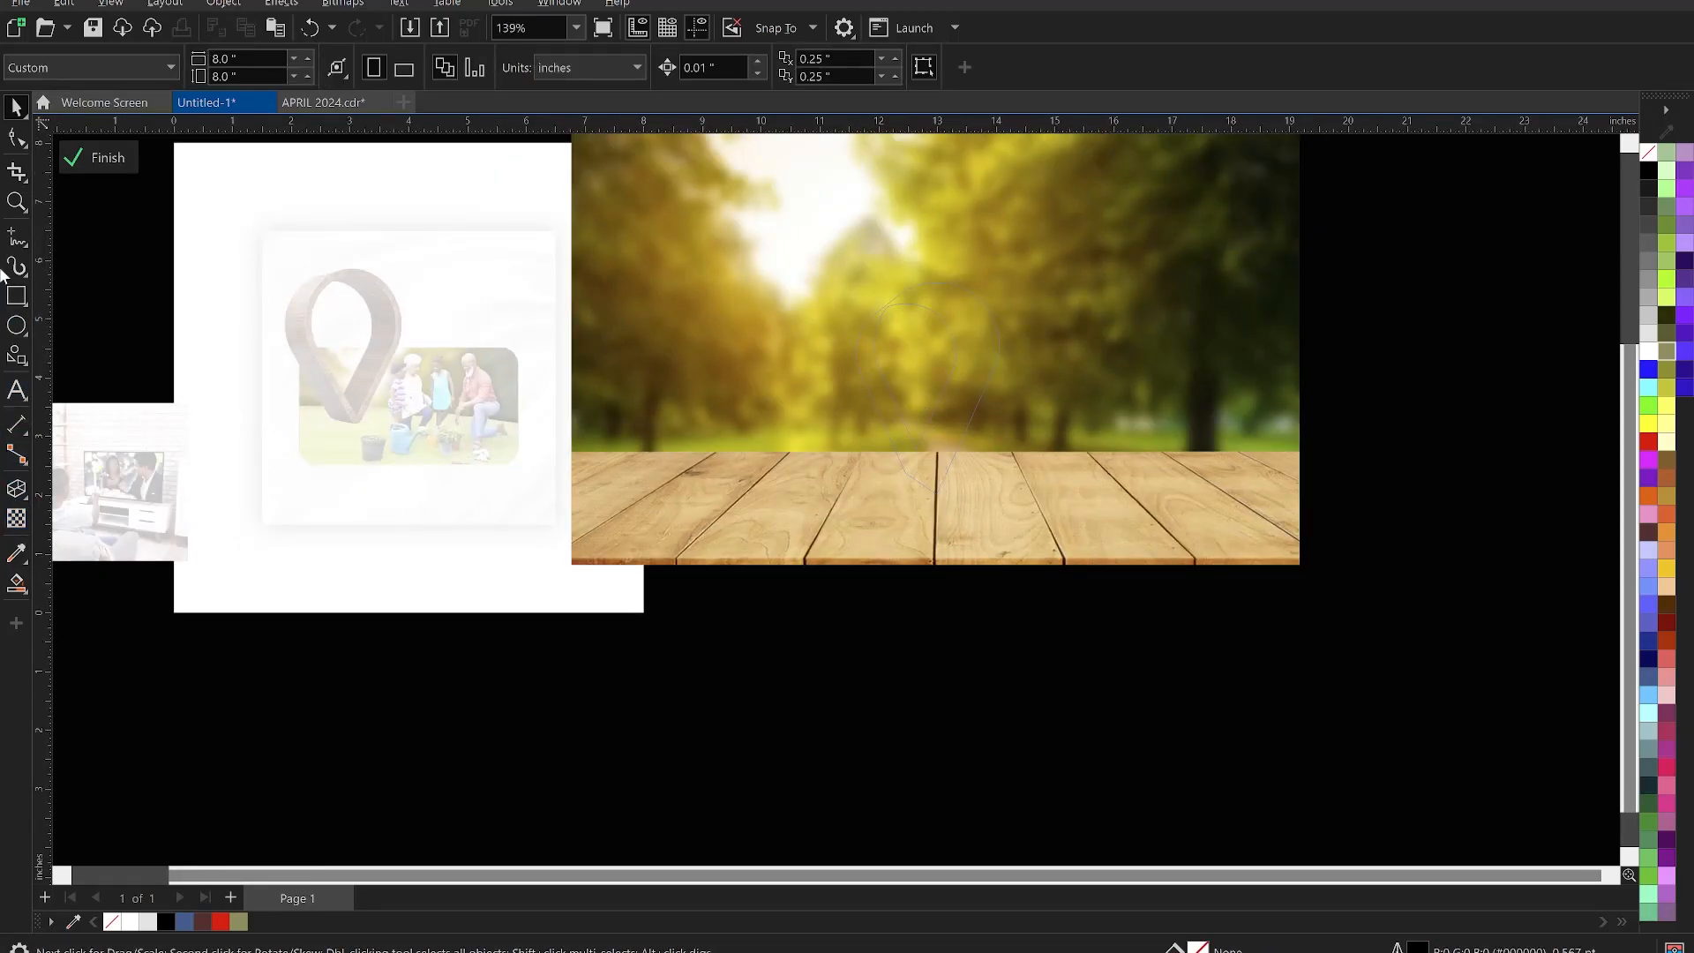
left_click(17, 172)
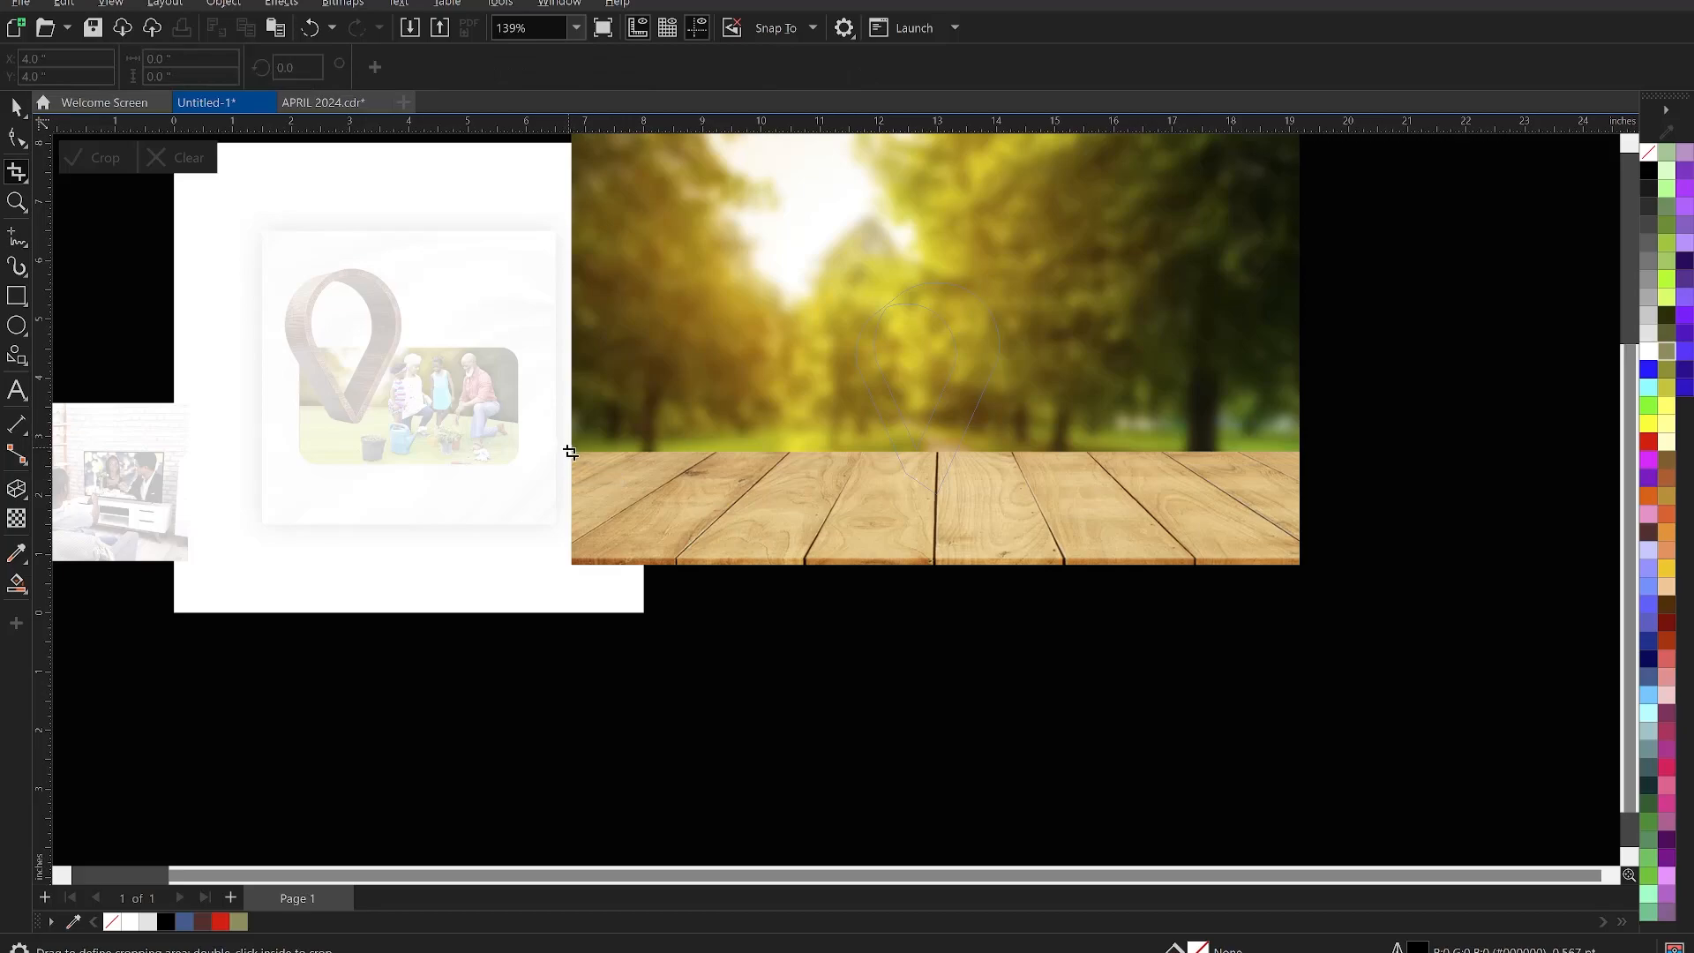
left_click_drag(574, 455, 1295, 537)
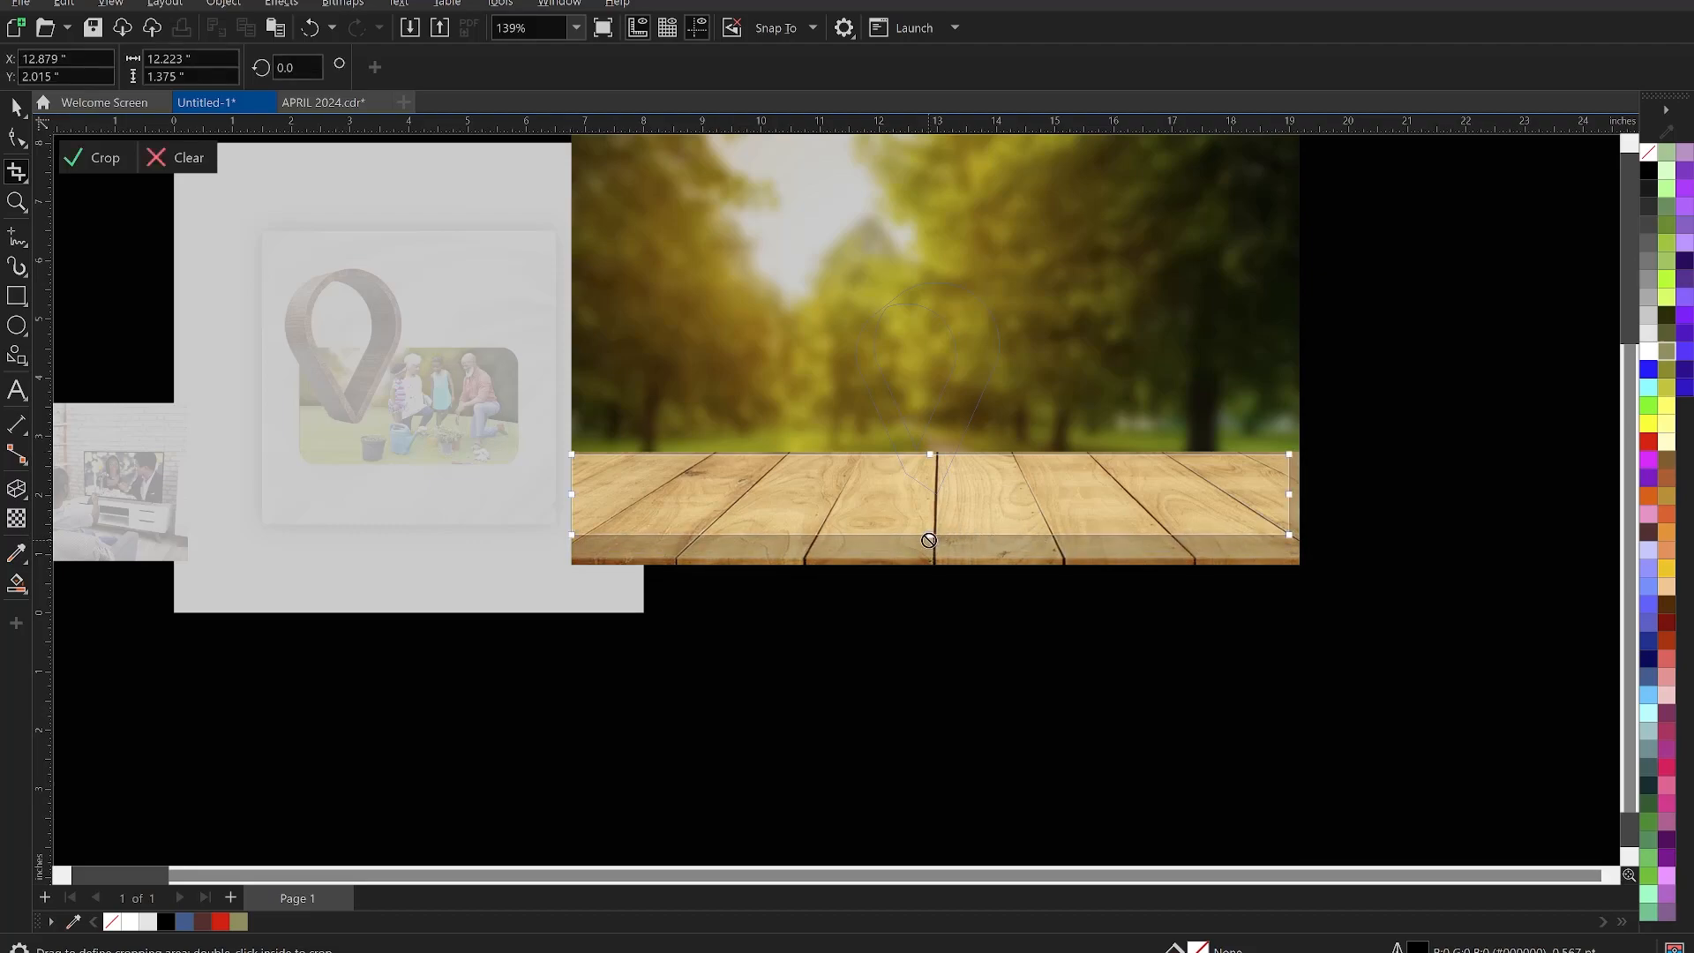
left_click_drag(930, 535, 930, 569)
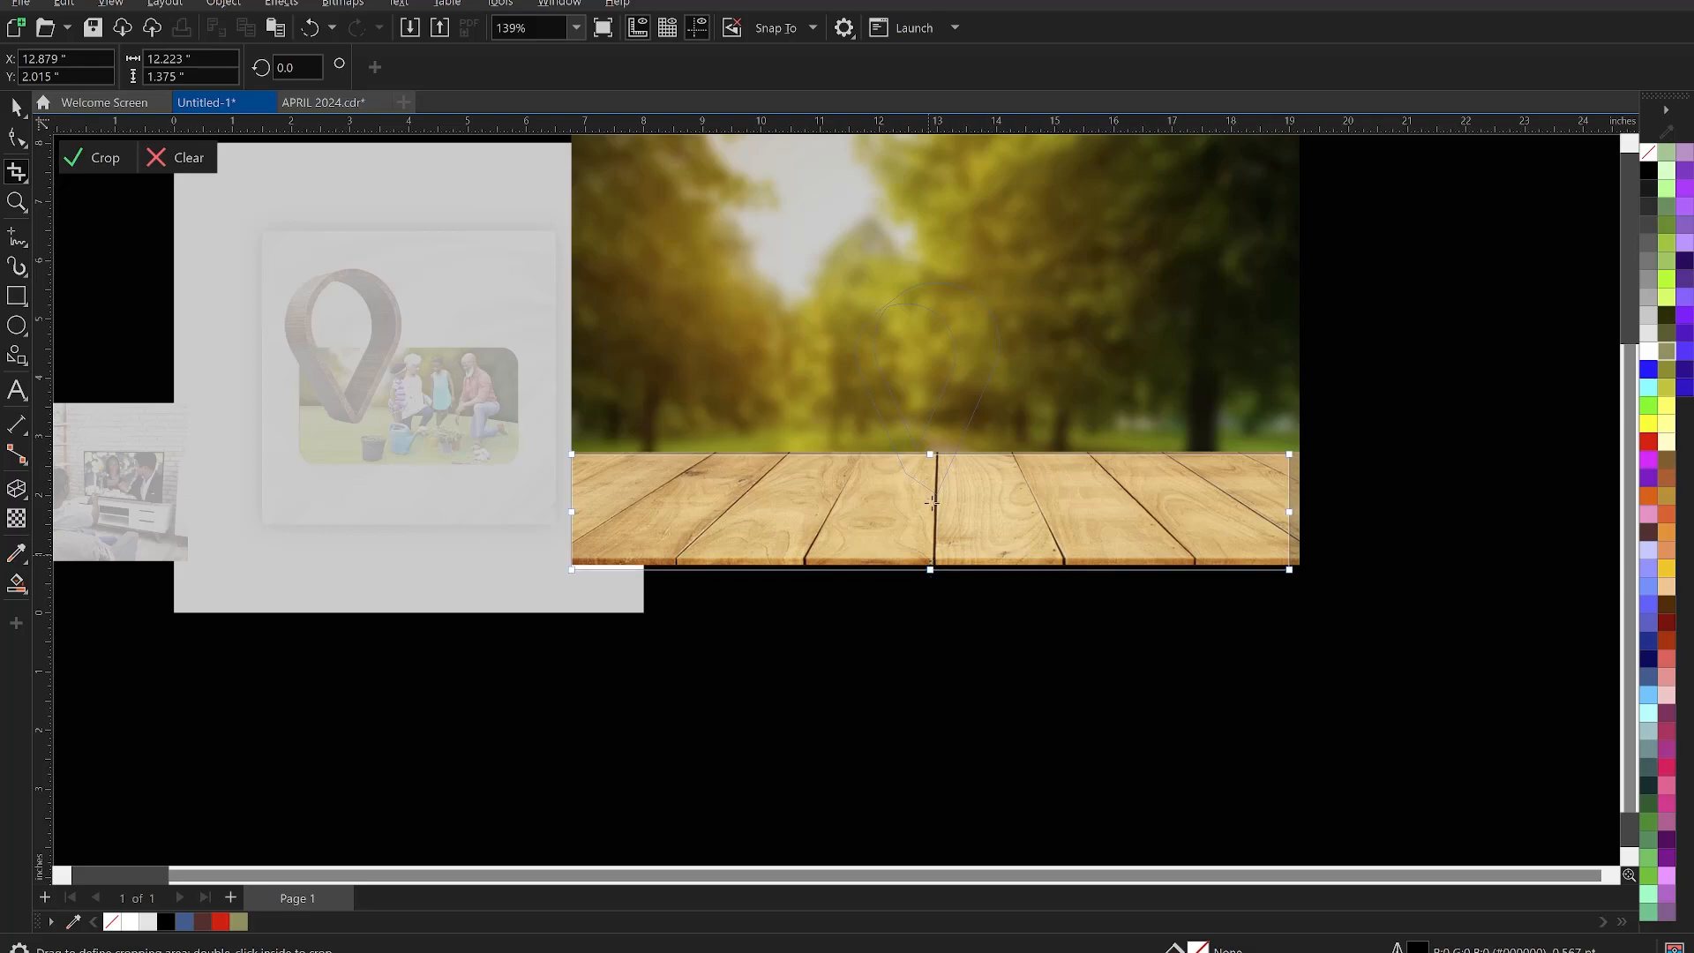
double_click(936, 501)
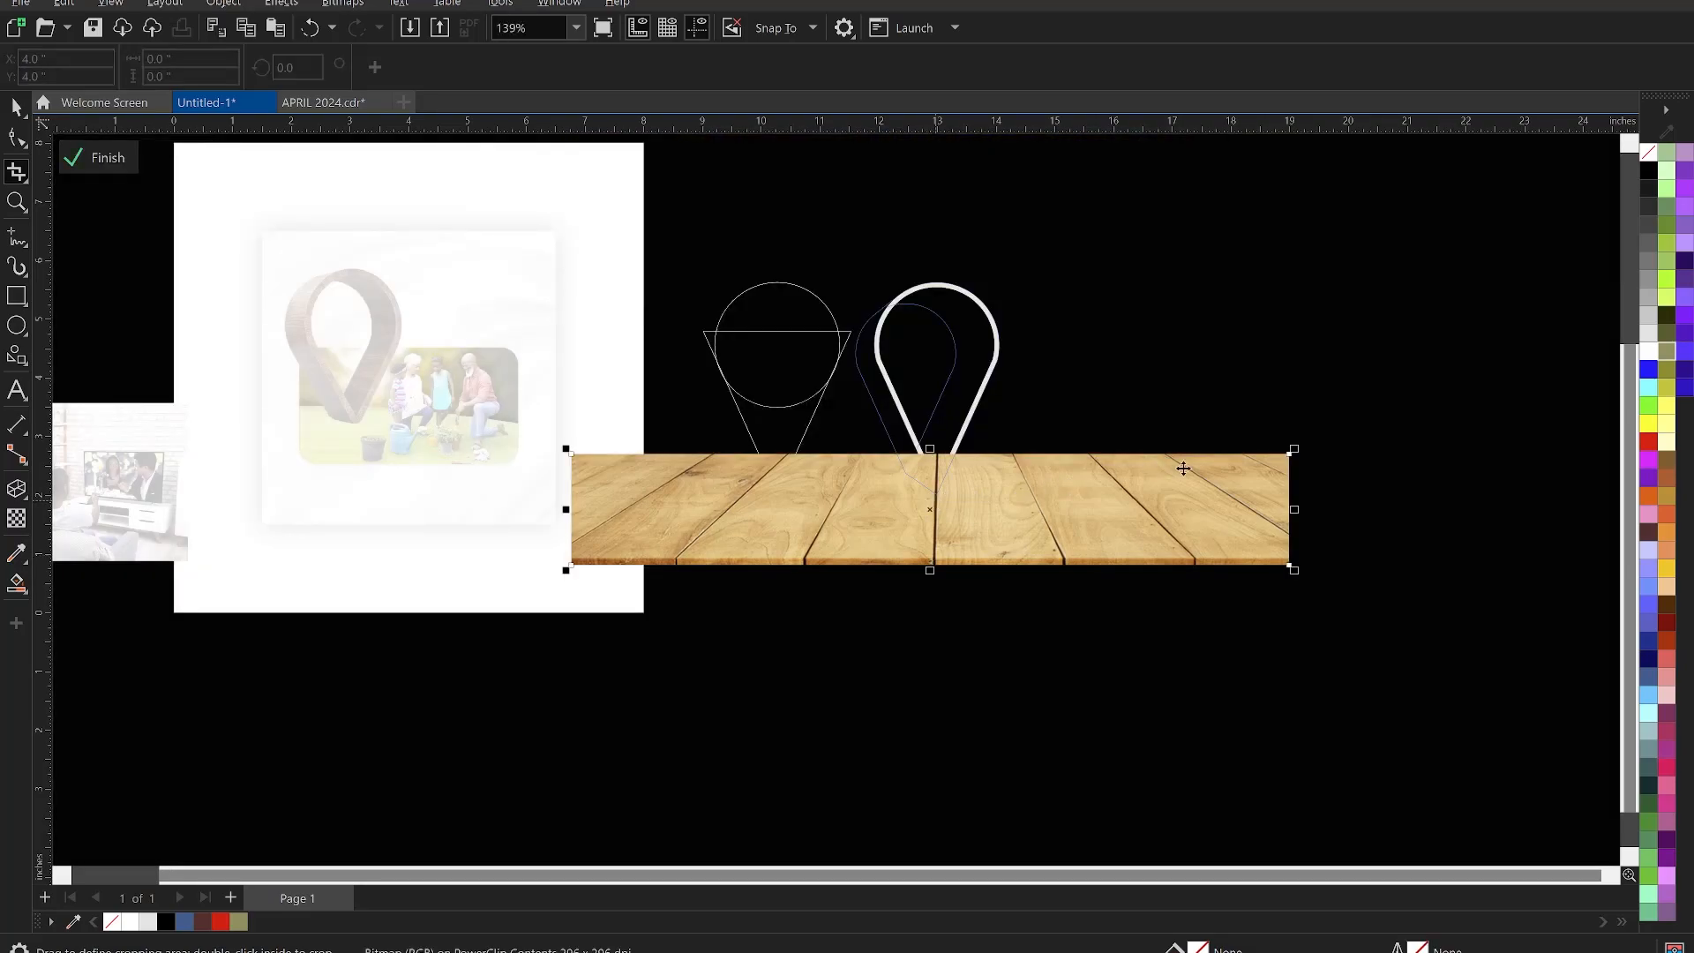
Stretch the wooden plank image to about 14.3 by 6.1 inches and place it over the pin outline
key("space")
left_click_drag(1295, 449, 1359, 381)
left_click_drag(934, 575, 934, 589)
left_click_drag(928, 739, 961, 795)
left_click_drag(1028, 595, 1062, 401)
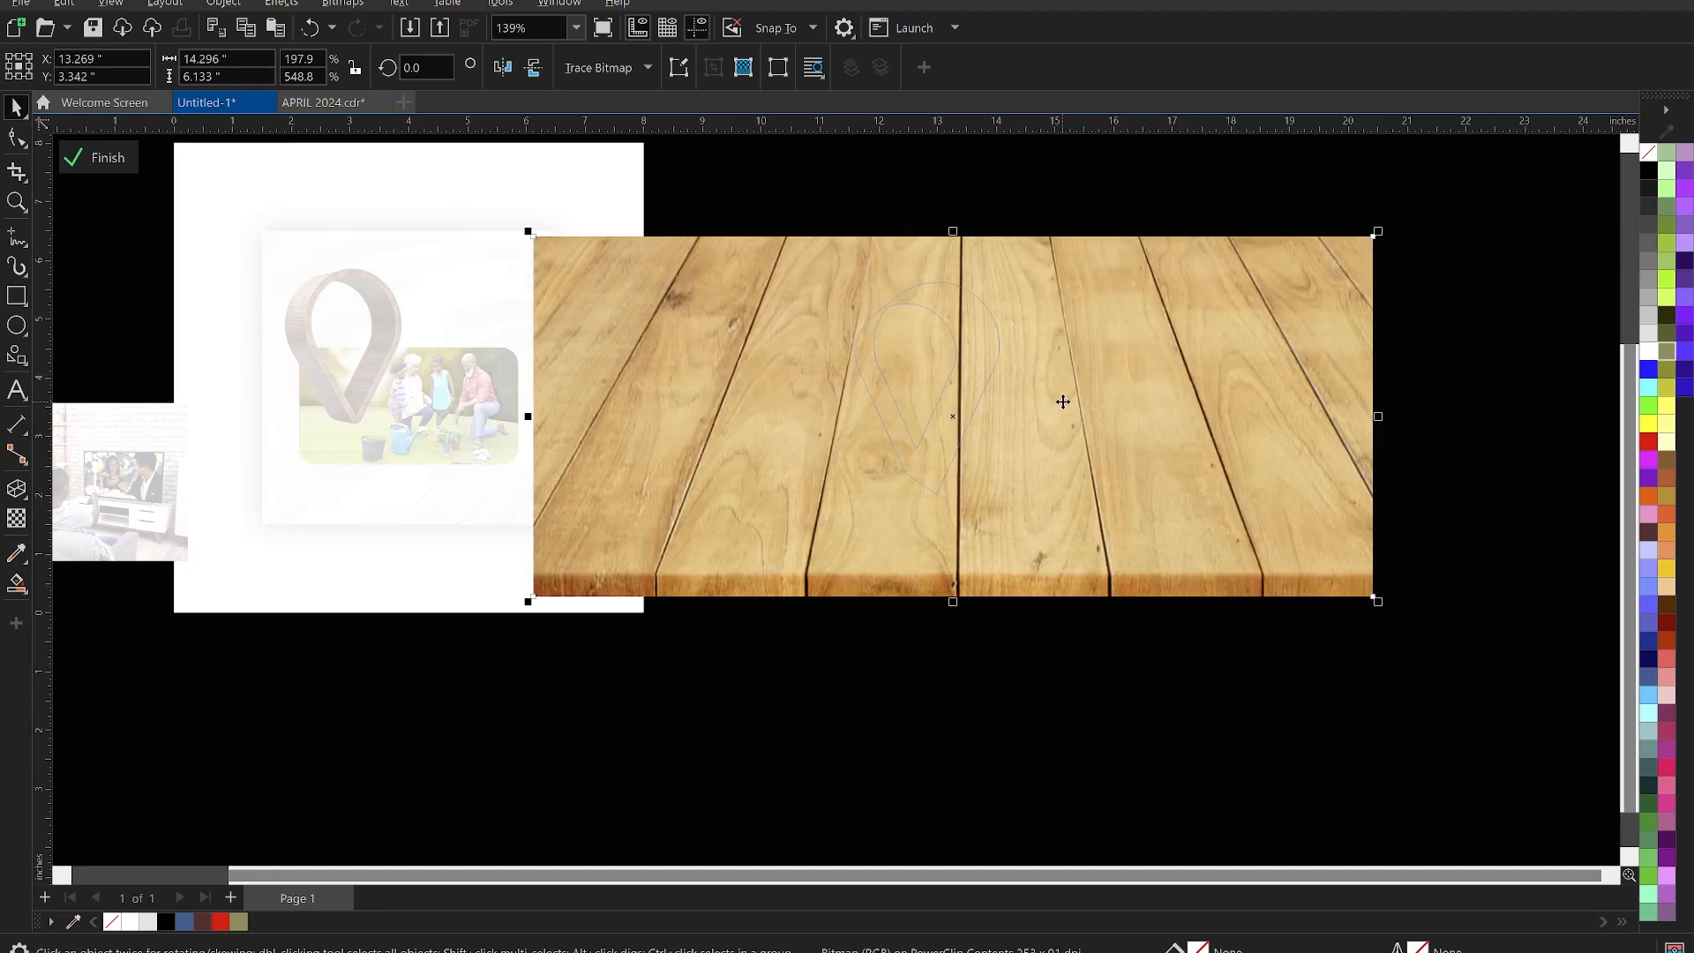
Darken the wooden plank image to a brightness of about -57, narrow it to about 6.1 inches wide and finish editing the PowerClip
key("ctrl+b")
left_click_drag(967, 362, 1322, 354)
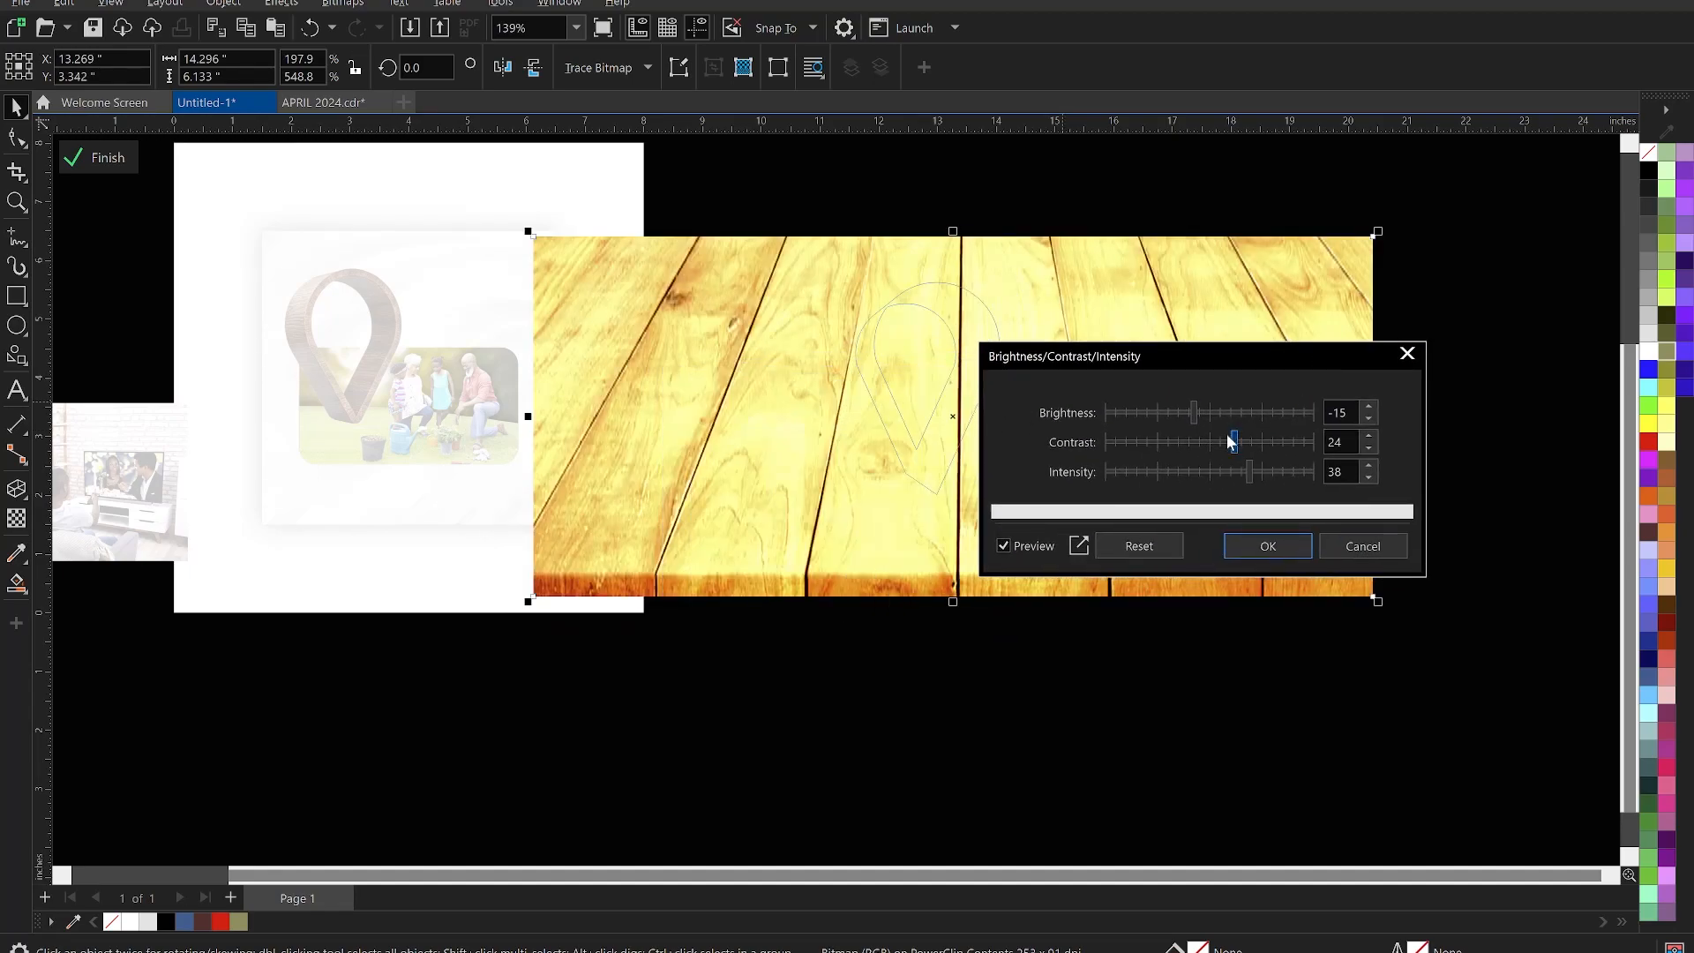
left_click(1136, 542)
left_click_drag(1168, 411, 1151, 411)
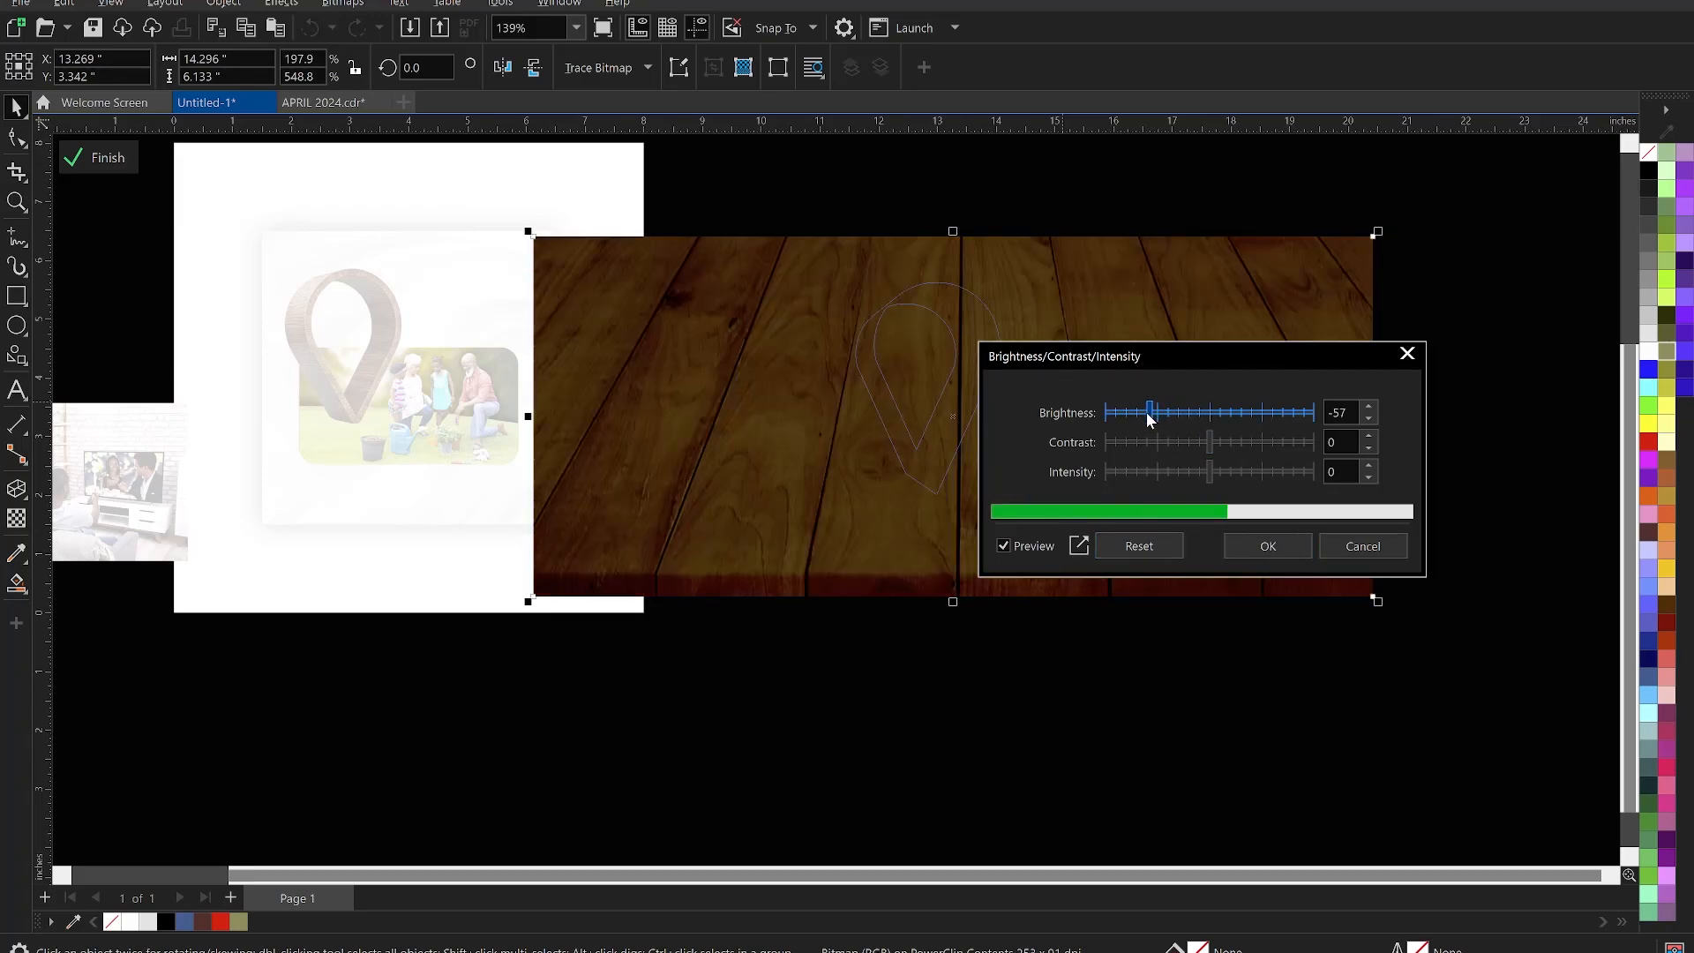
left_click(1265, 551)
left_click_drag(1372, 430, 1134, 435)
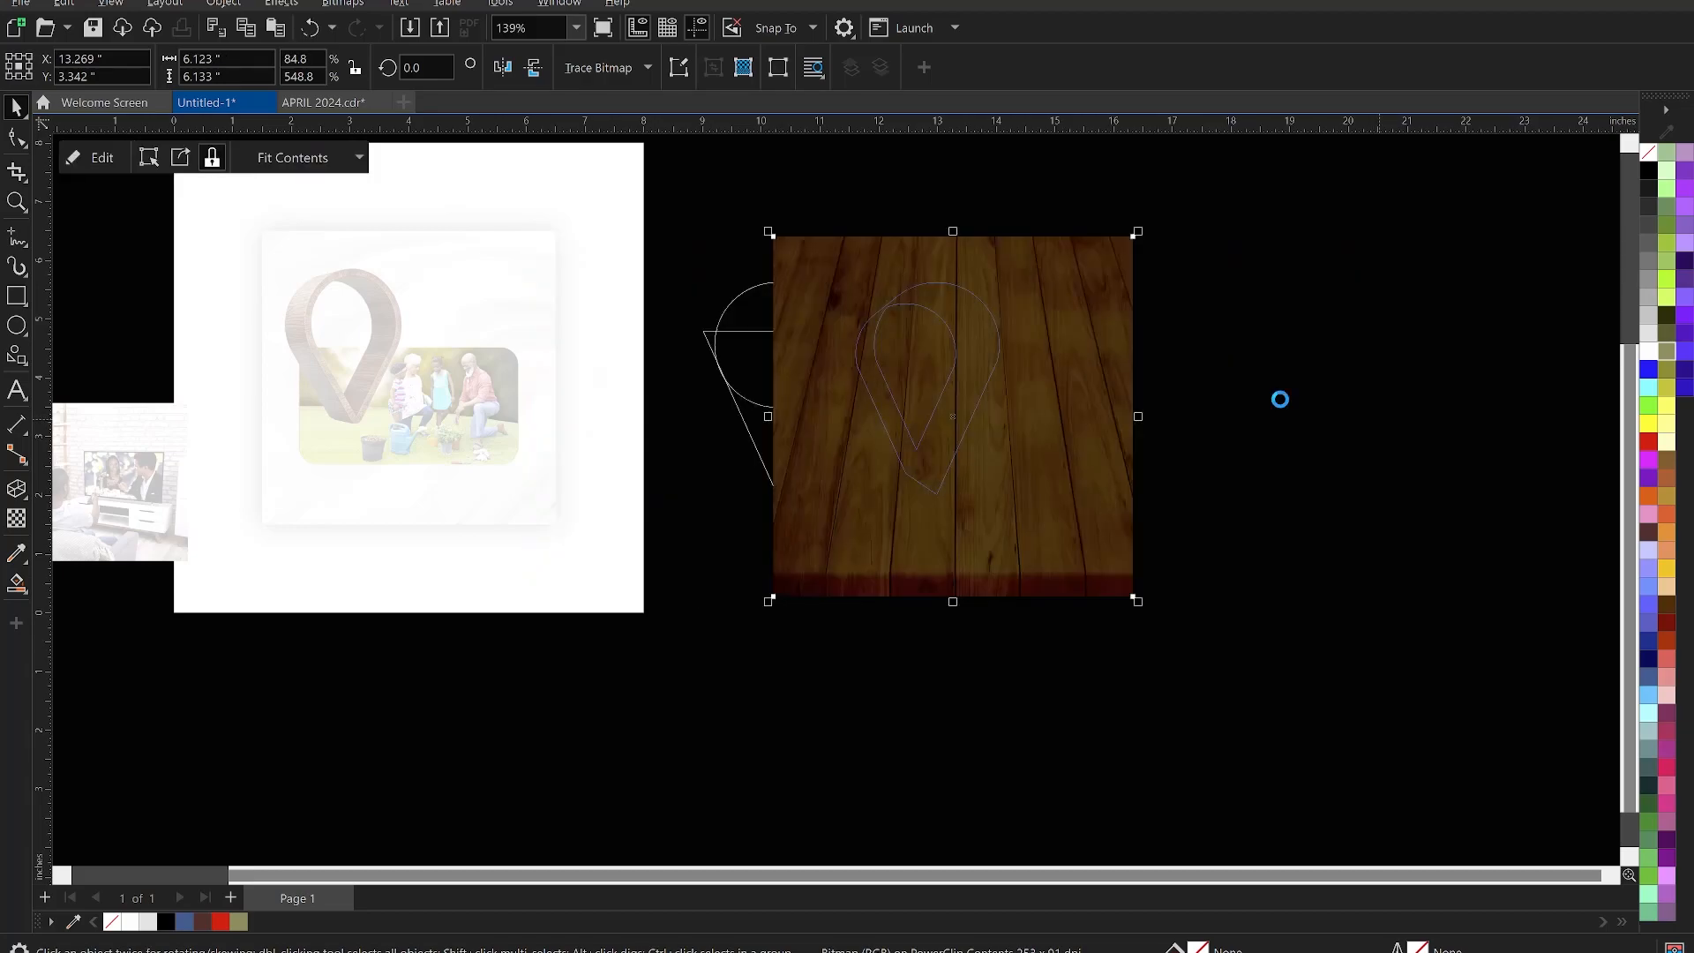
left_click(1282, 401)
Apply a linear fountain fill to the pin's olive front rim, running from its top down to dark brown at the tip
scroll(967, 360, "up", 2)
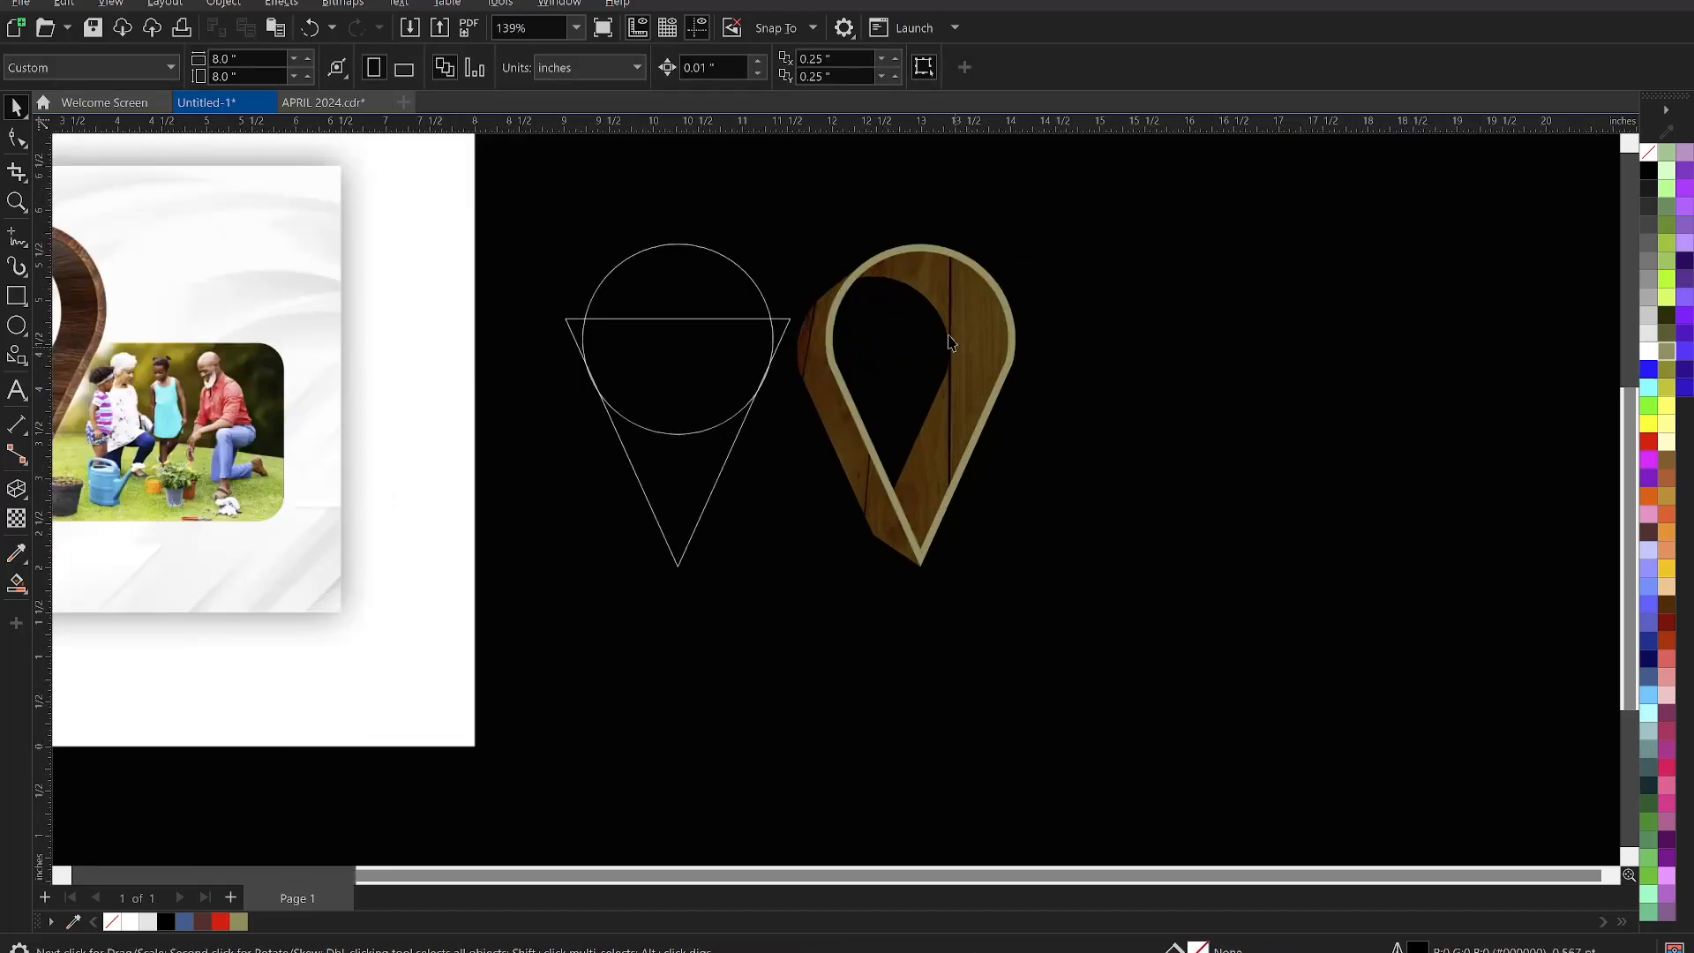
scroll(950, 343, "up", 2)
left_click(996, 246)
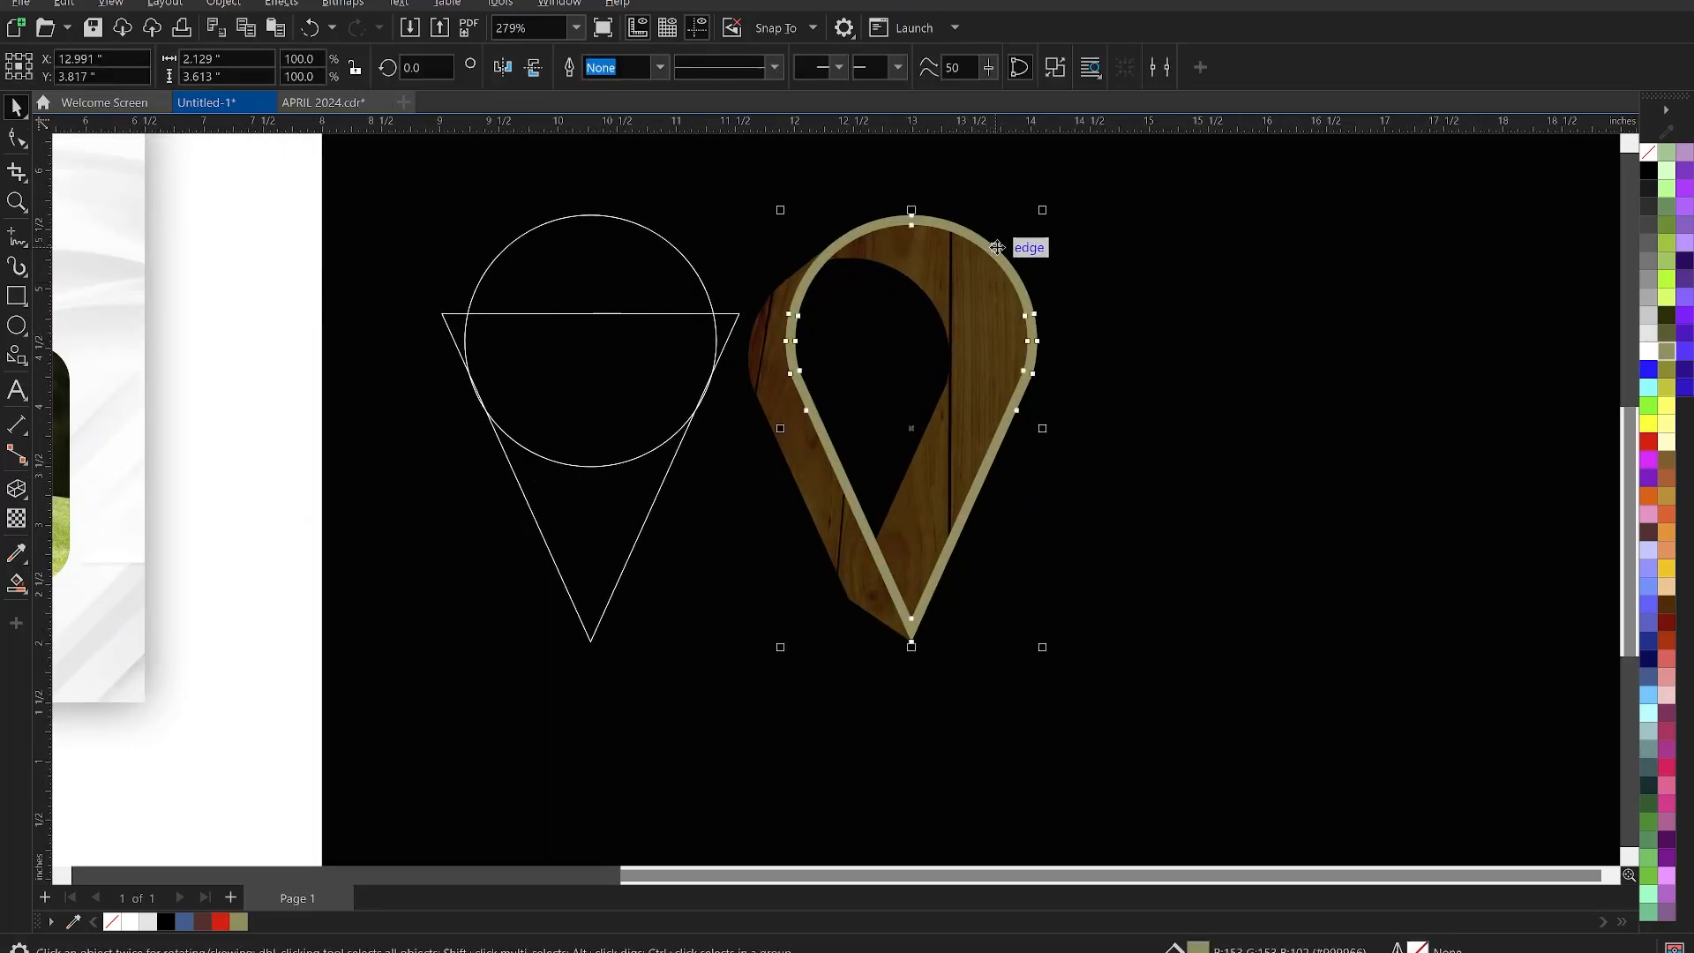
scroll(998, 248, "up", 1)
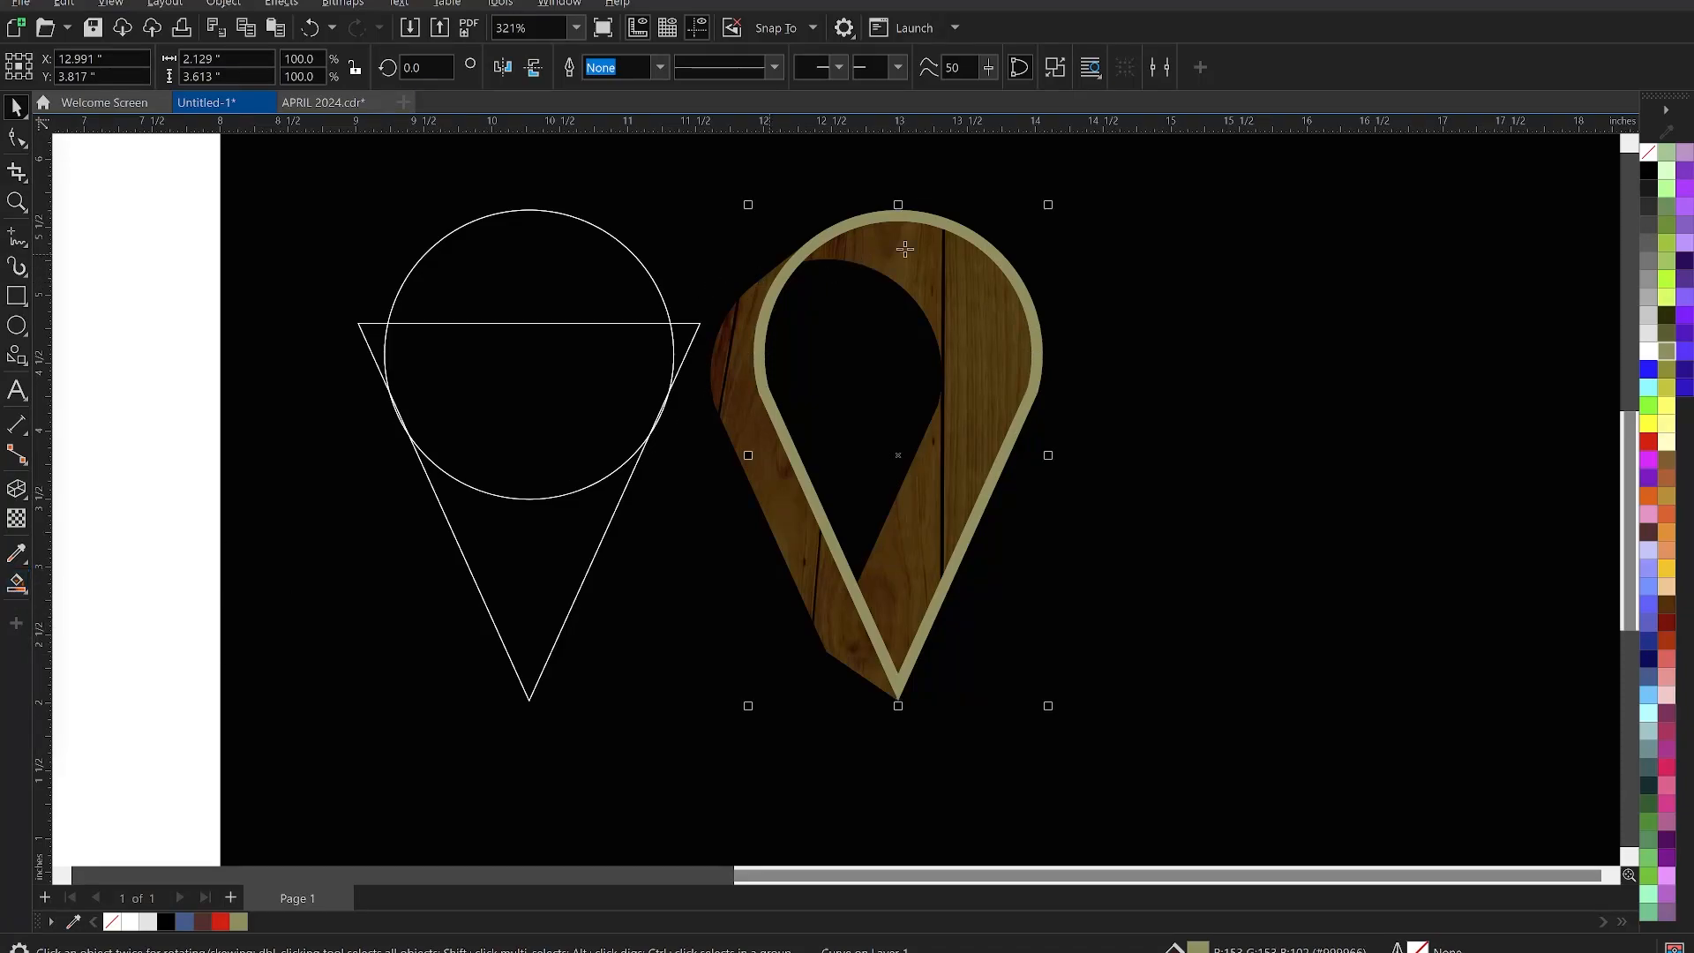
left_click(16, 583)
left_click(15, 587)
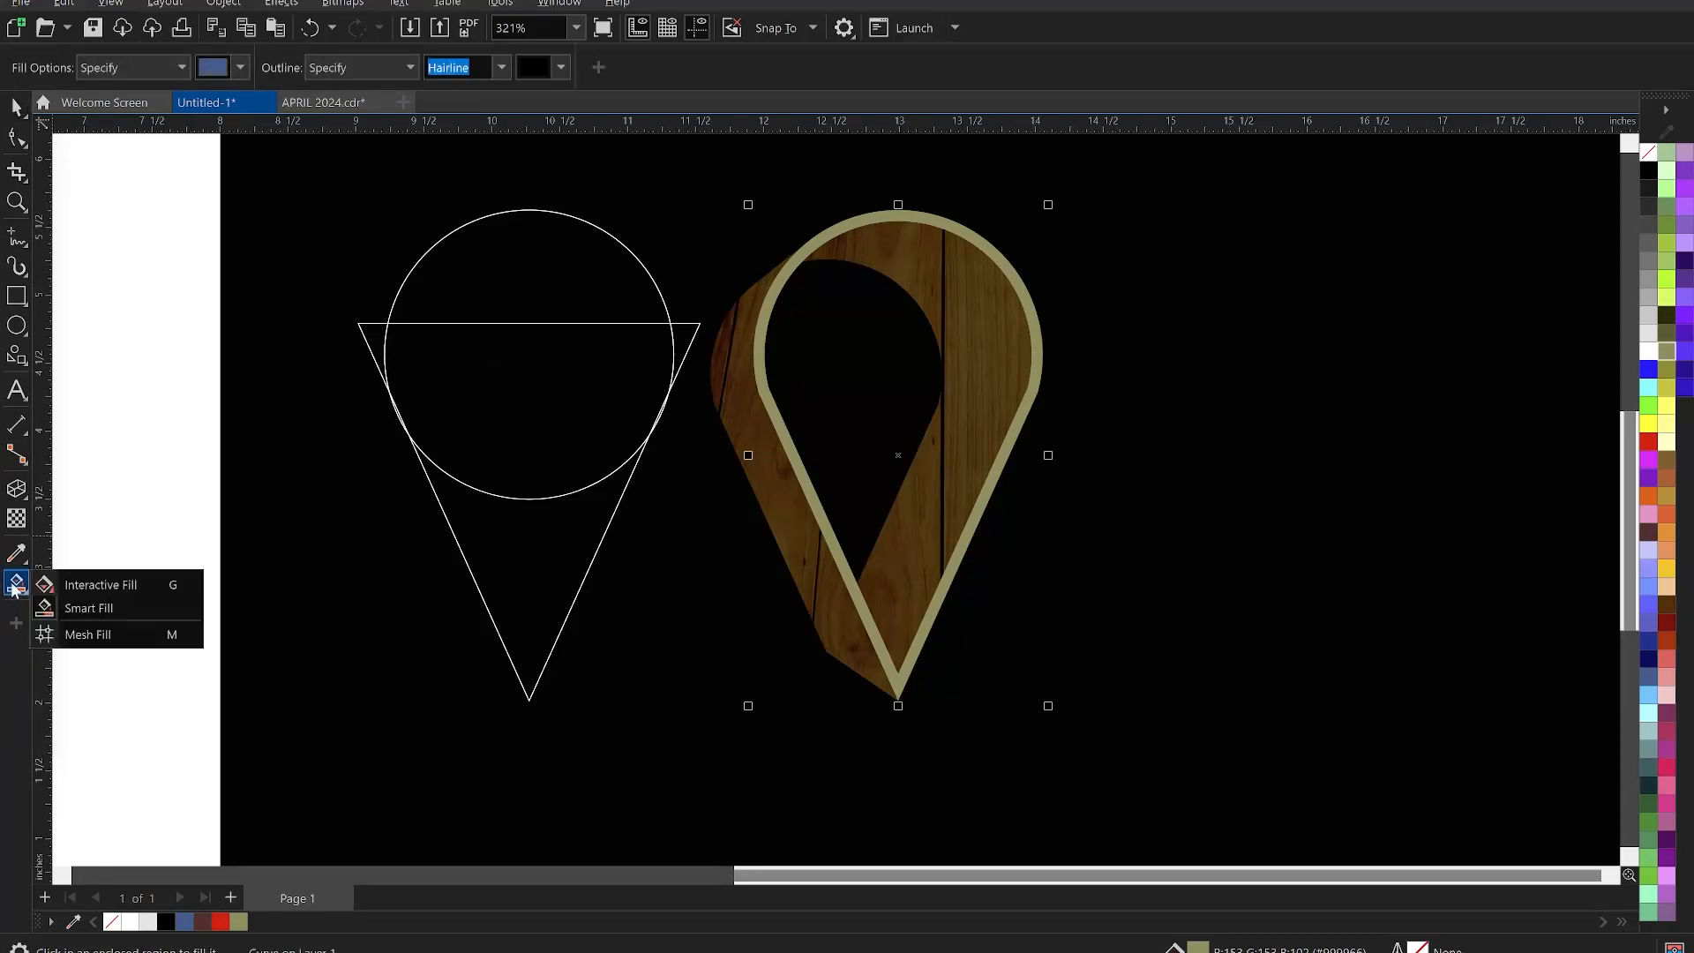
left_click(132, 586)
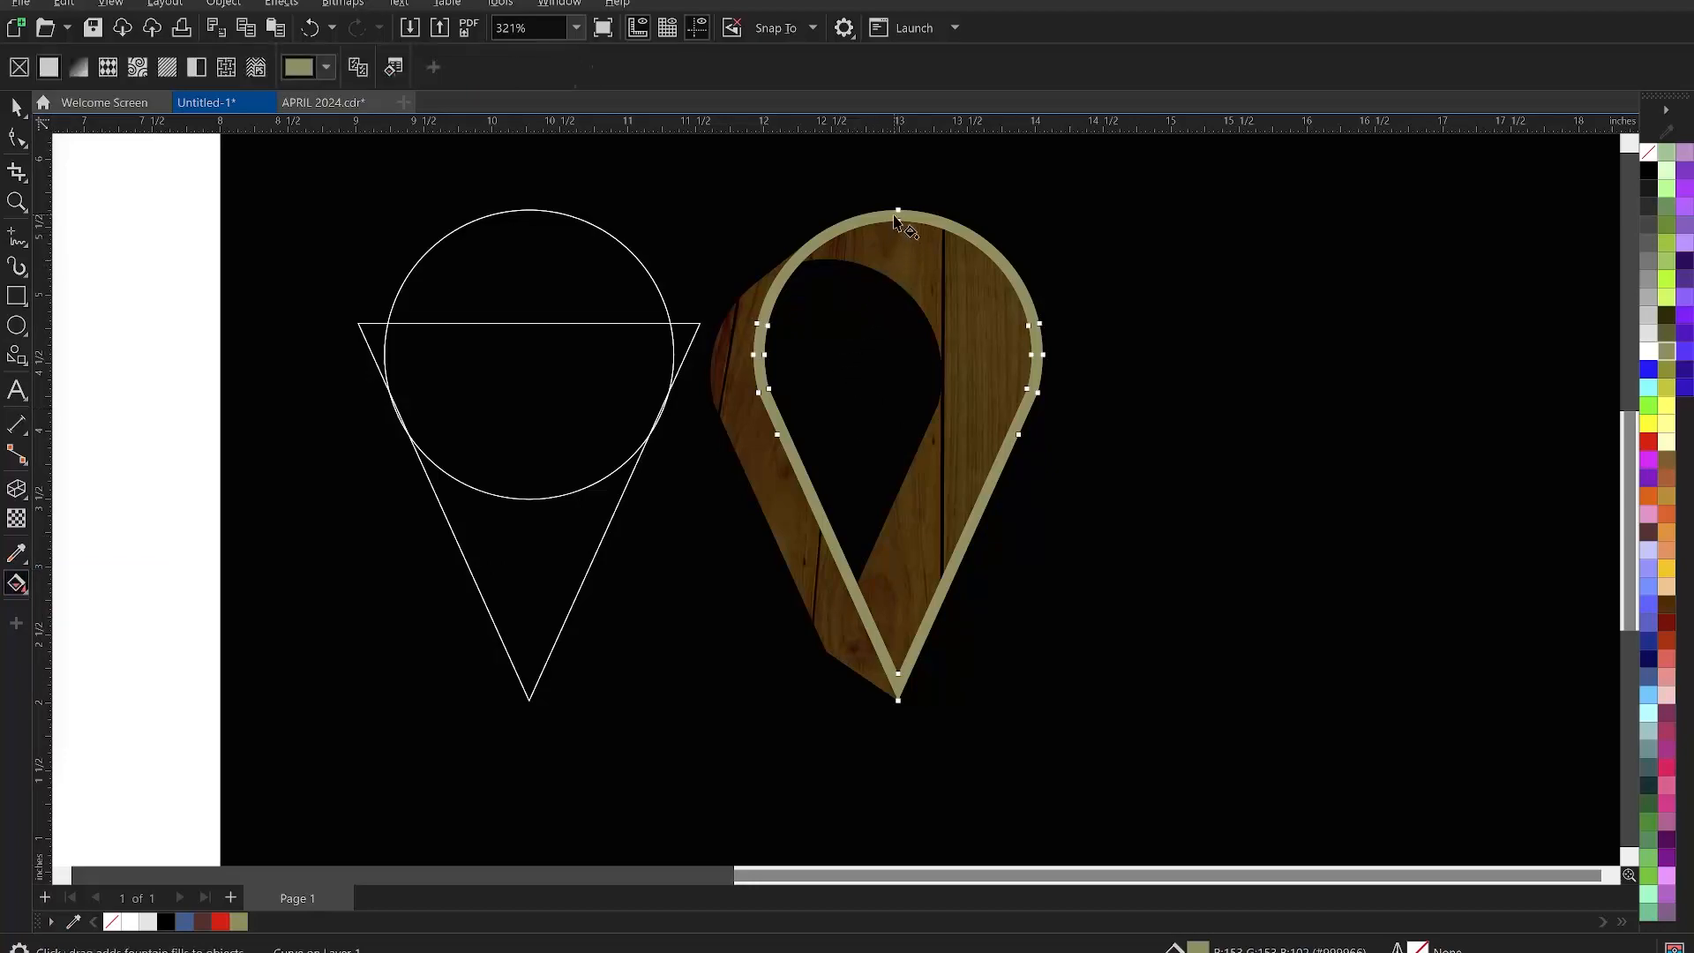
left_click_drag(899, 212, 901, 693)
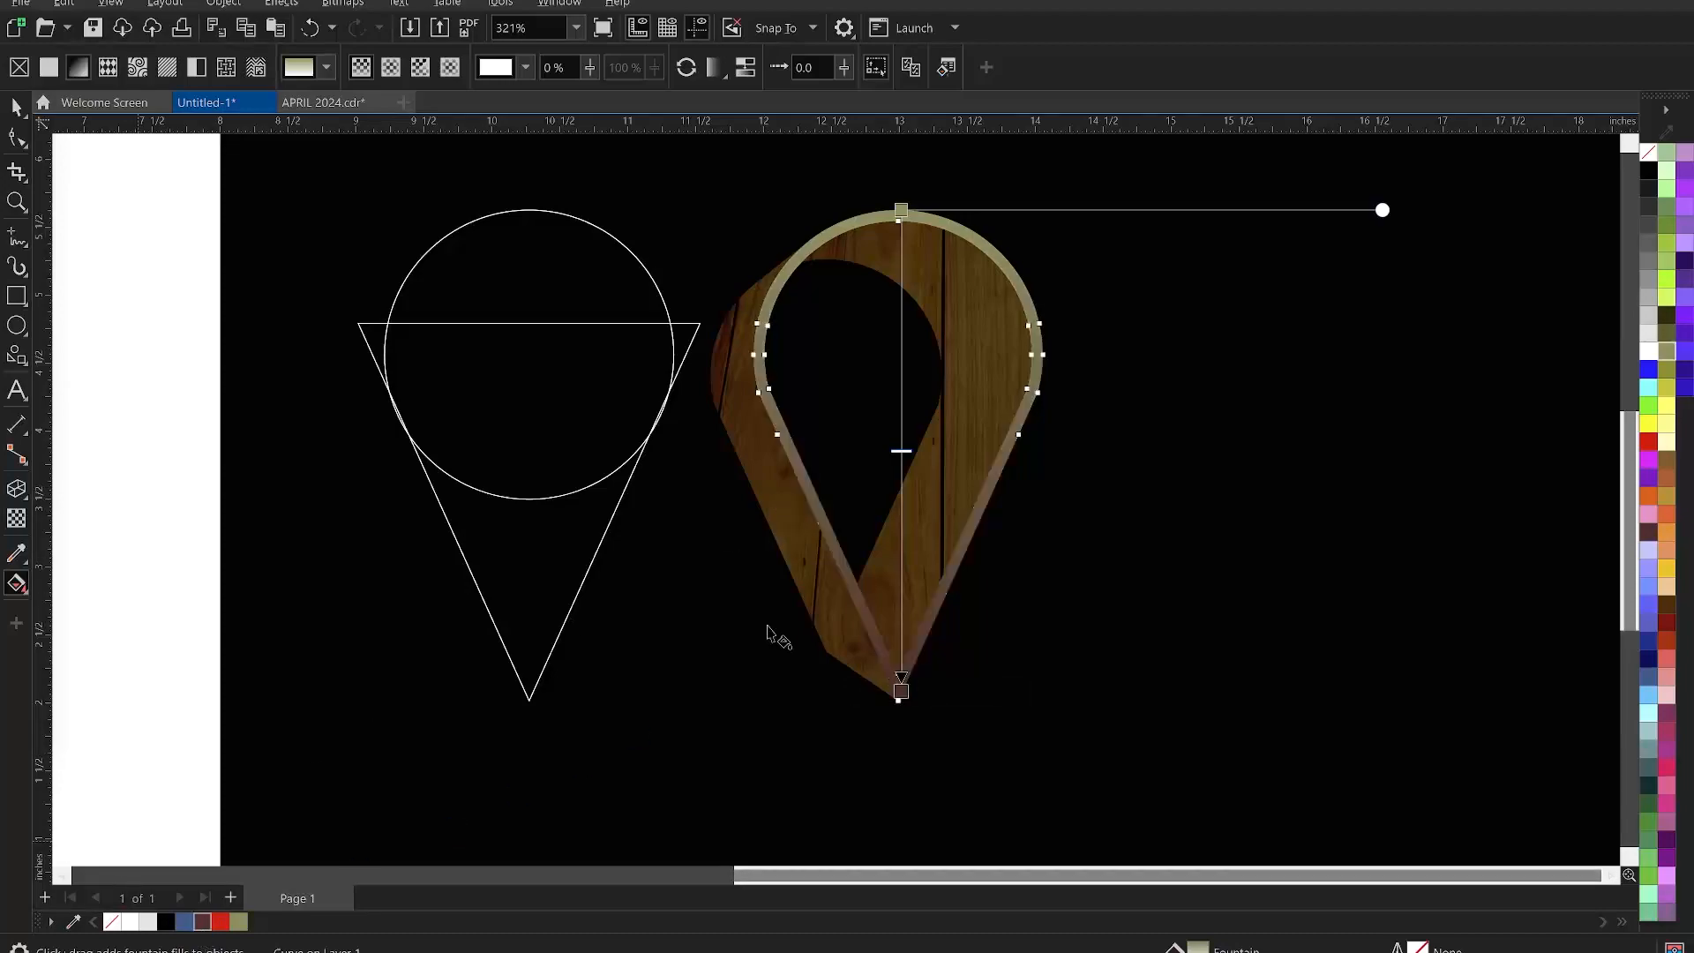
Add a colour node at 41% of the rim's gradient and recolour it to a light pinkish brown, about #C49999
double_click(900, 407)
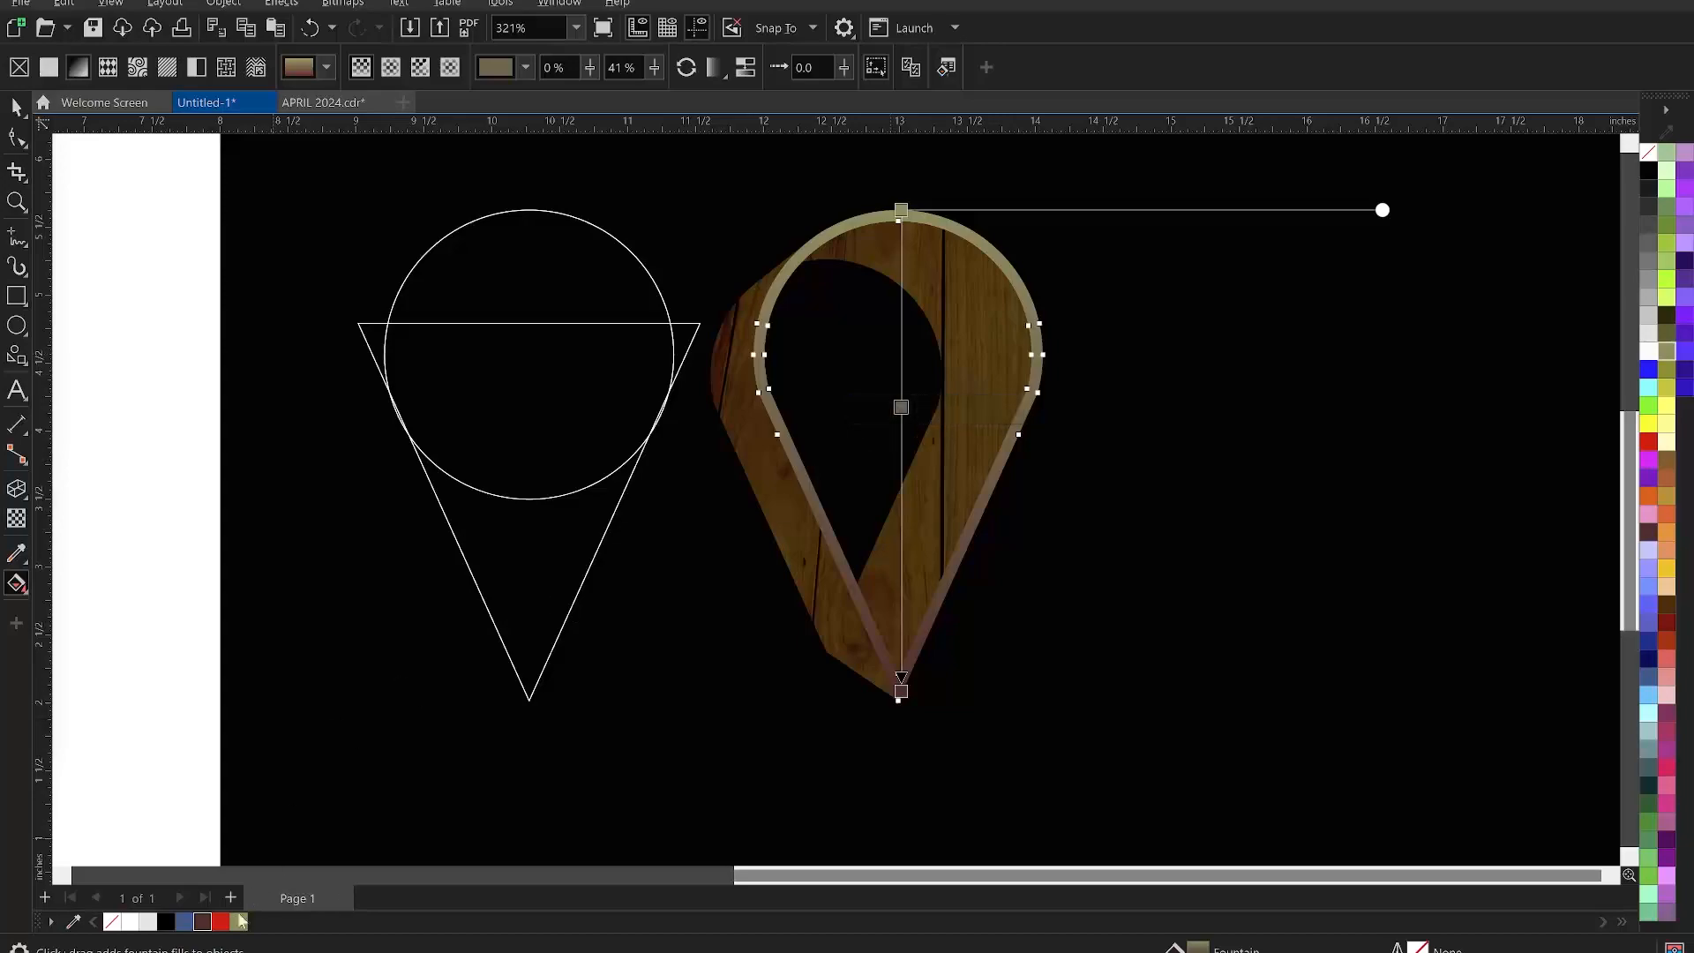
left_click(901, 407)
left_click(901, 408)
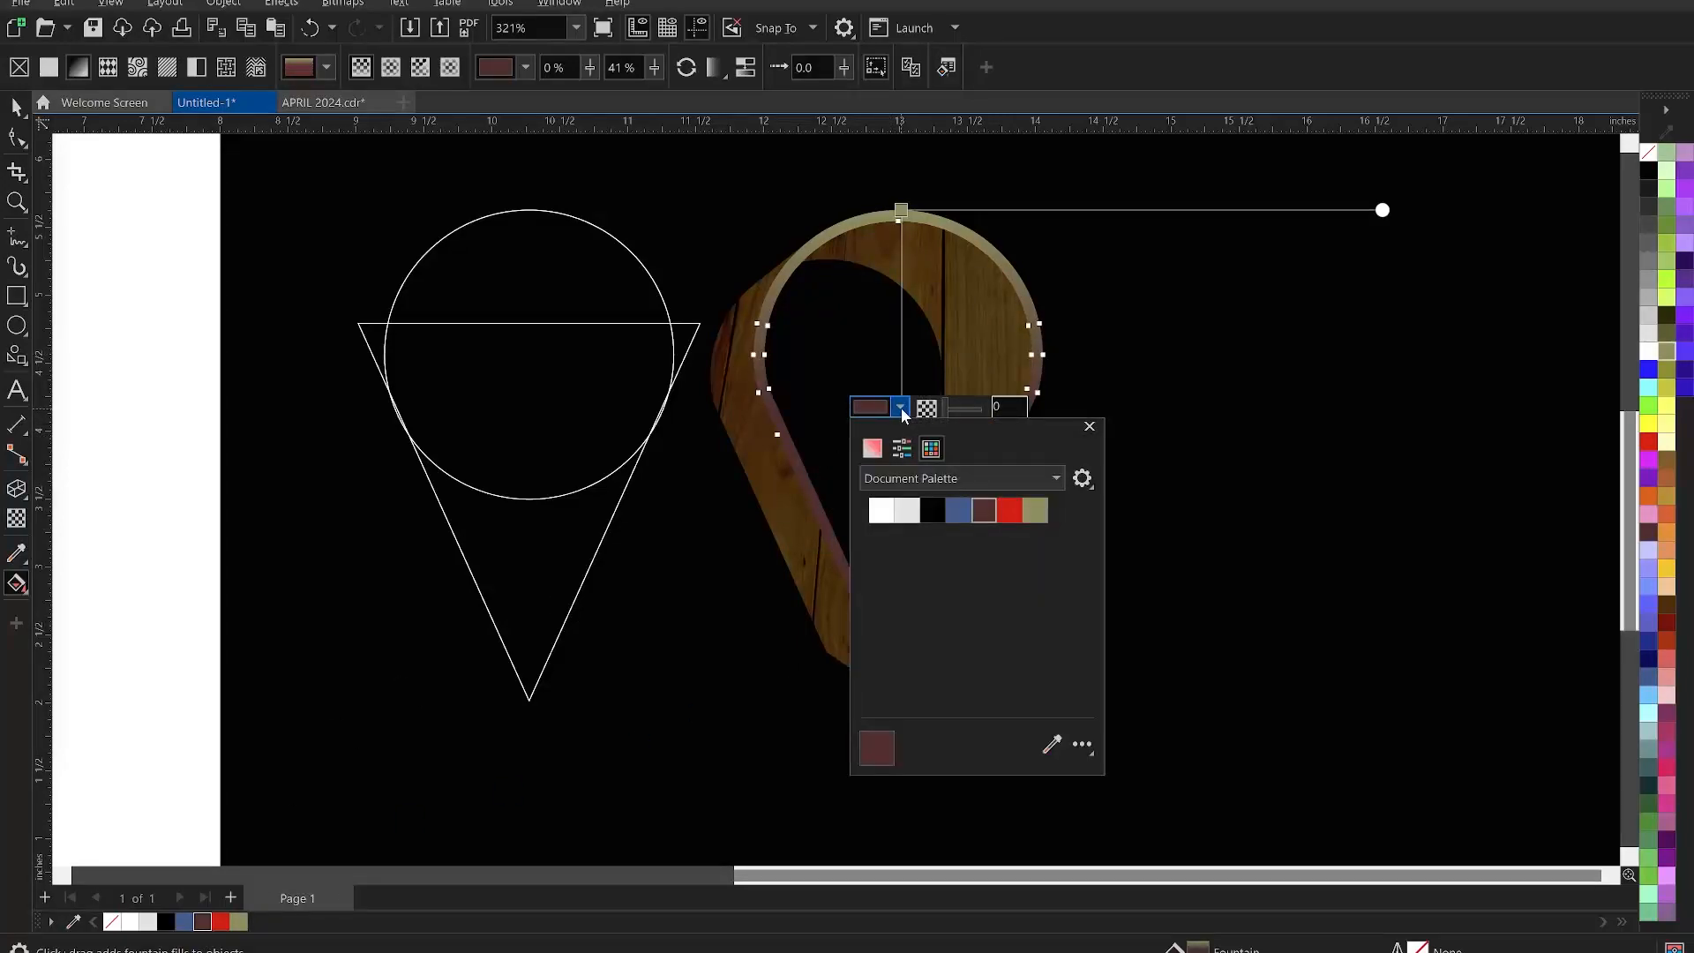
left_click(872, 448)
mouse_move(940, 593)
left_mouse_down()
mouse_move(944, 549)
mouse_move(897, 536)
left_mouse_up()
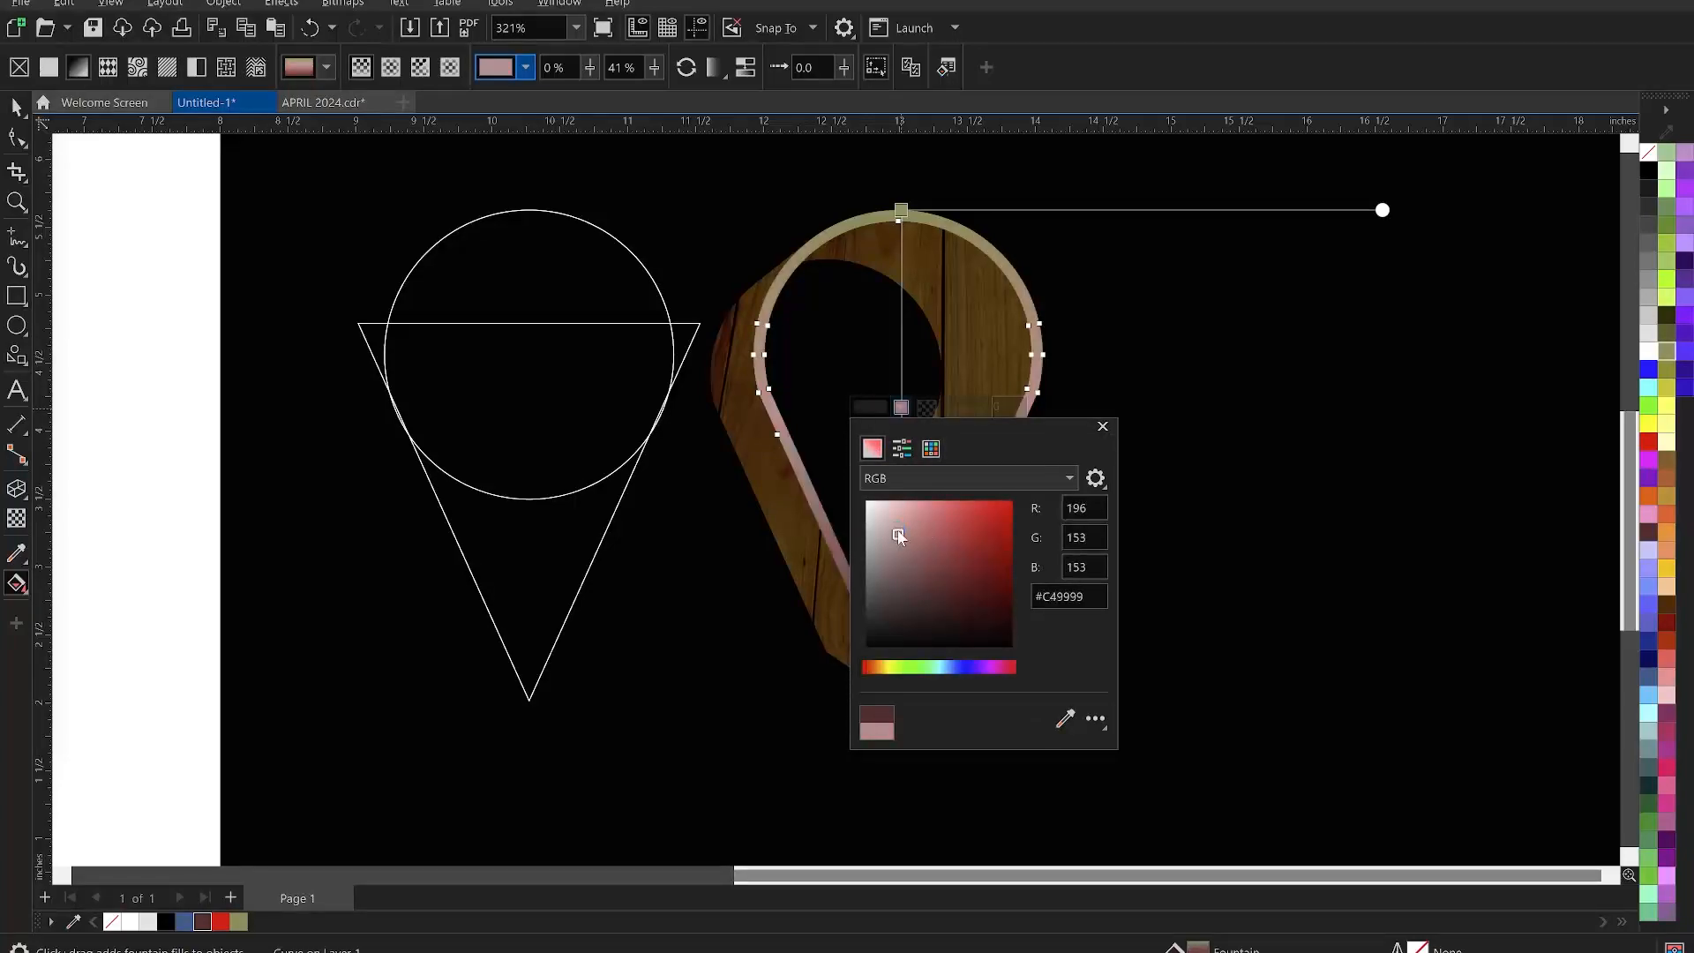
left_click(1102, 427)
Set the top colour node of the rim's gradient to dark brown
left_click(898, 208)
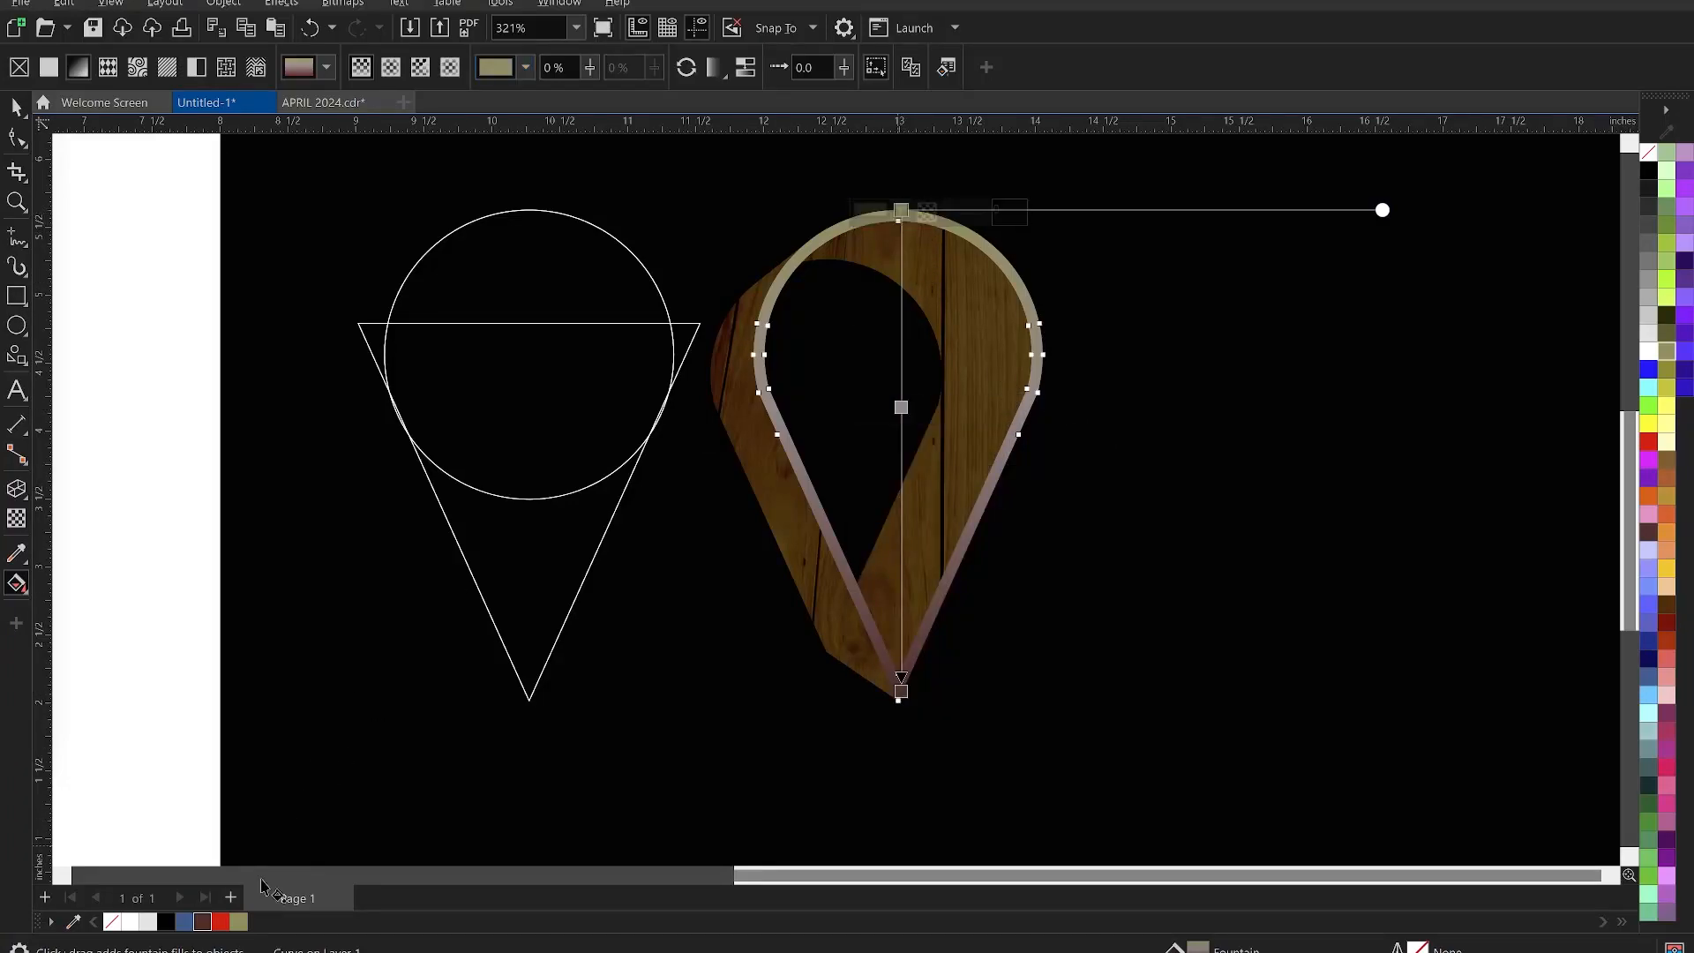
left_click(208, 926)
left_click(1151, 479)
Move the whole textured pin onto the flyer beside the existing wooden pin and shrink it to about 1.49 by 2.2 inches
scroll(1059, 459, "down", 3)
key("space")
left_click_drag(820, 302, 1160, 692)
left_click_drag(893, 527, 529, 458)
scroll(210, 429, "up", 1)
scroll(210, 427, "up", 1)
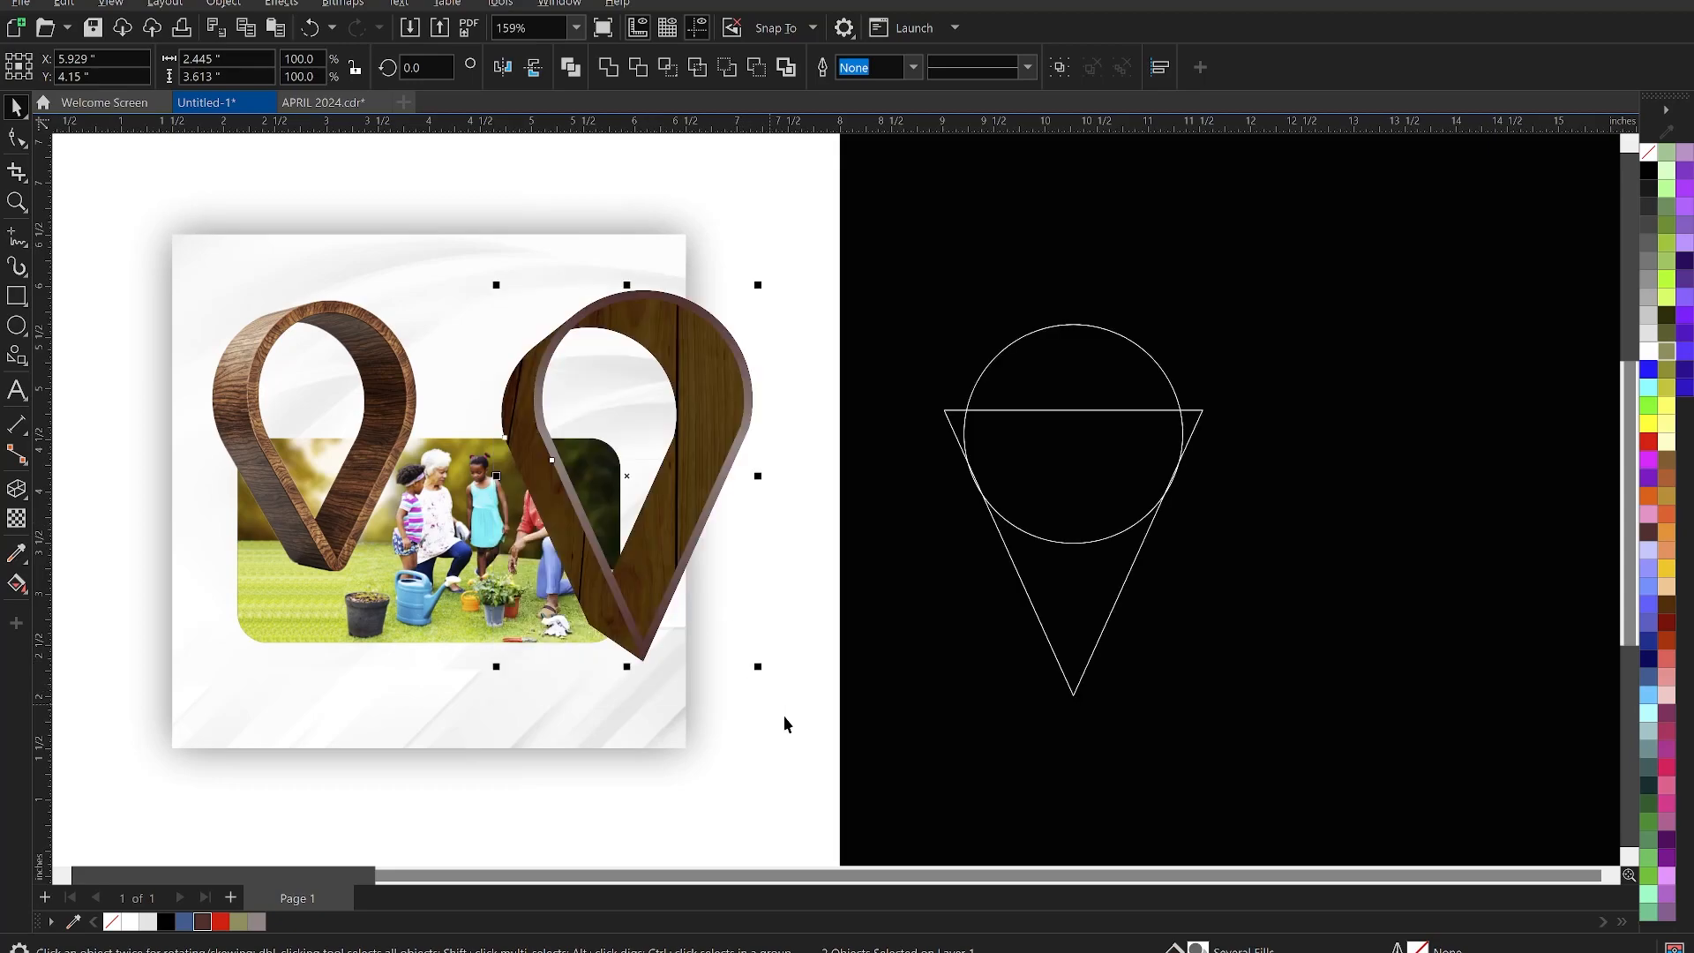
left_click_drag(761, 675, 657, 442)
scroll(593, 510, "down", 2)
scroll(273, 522, "up", 3)
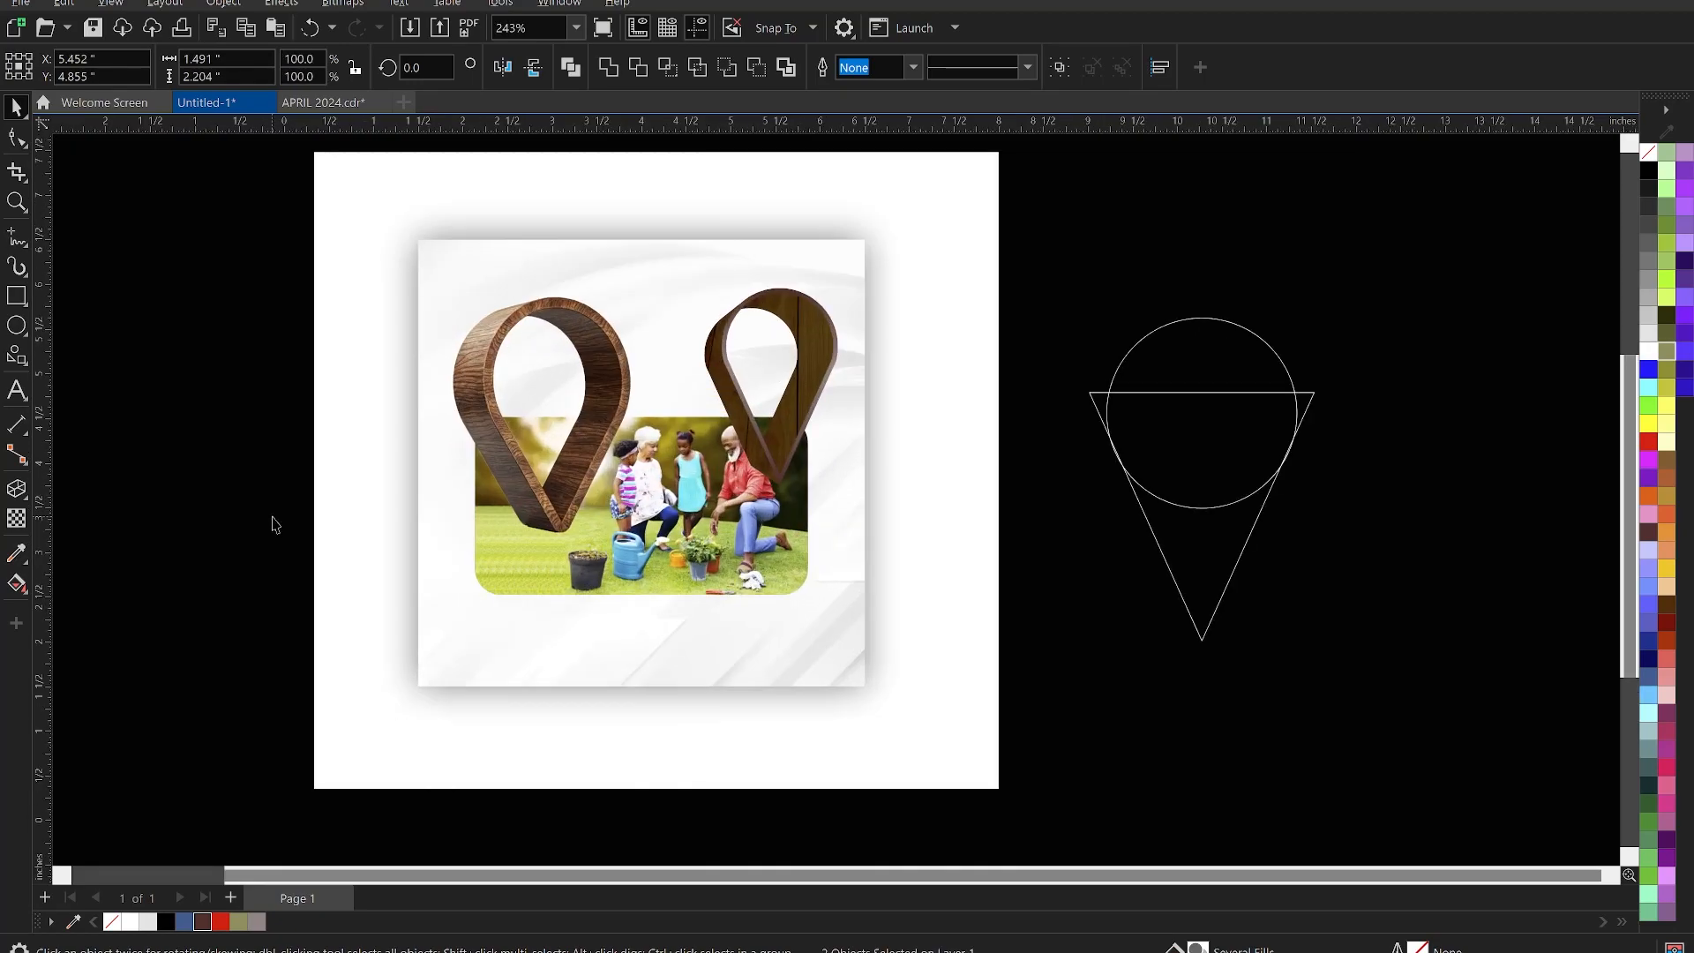
Delete the smaller wooden pin shape that overlaps the upper right of the family photo
left_click(1045, 266)
scroll(840, 282, "up", 2)
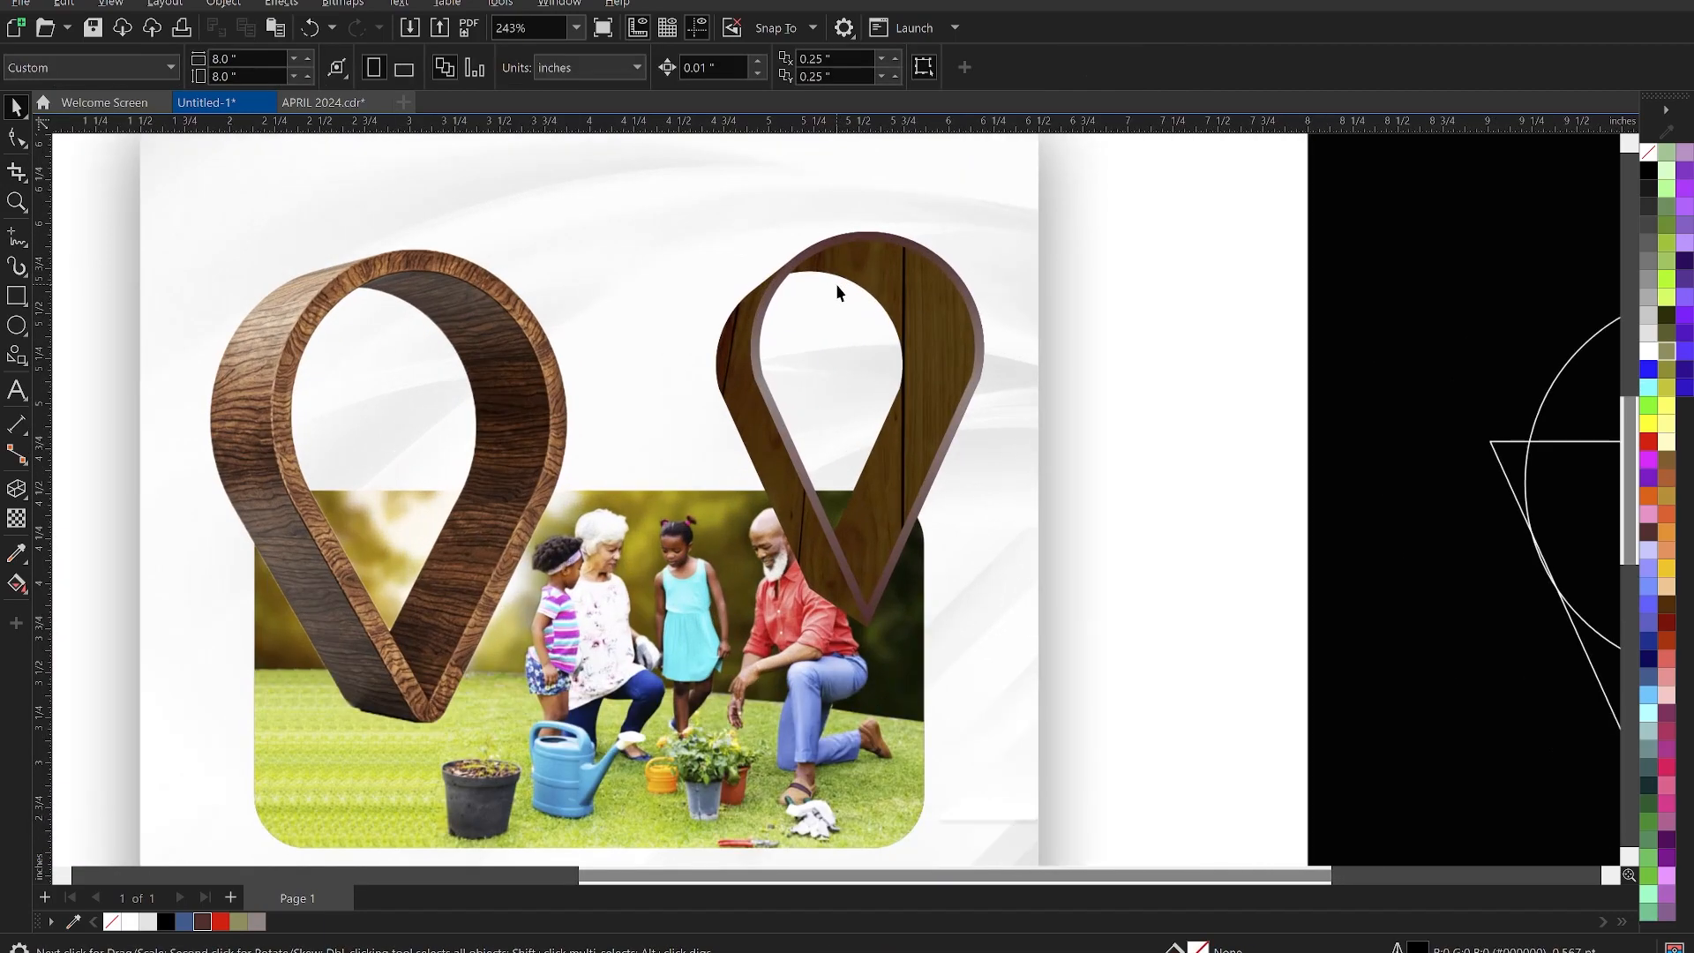
left_click(791, 269)
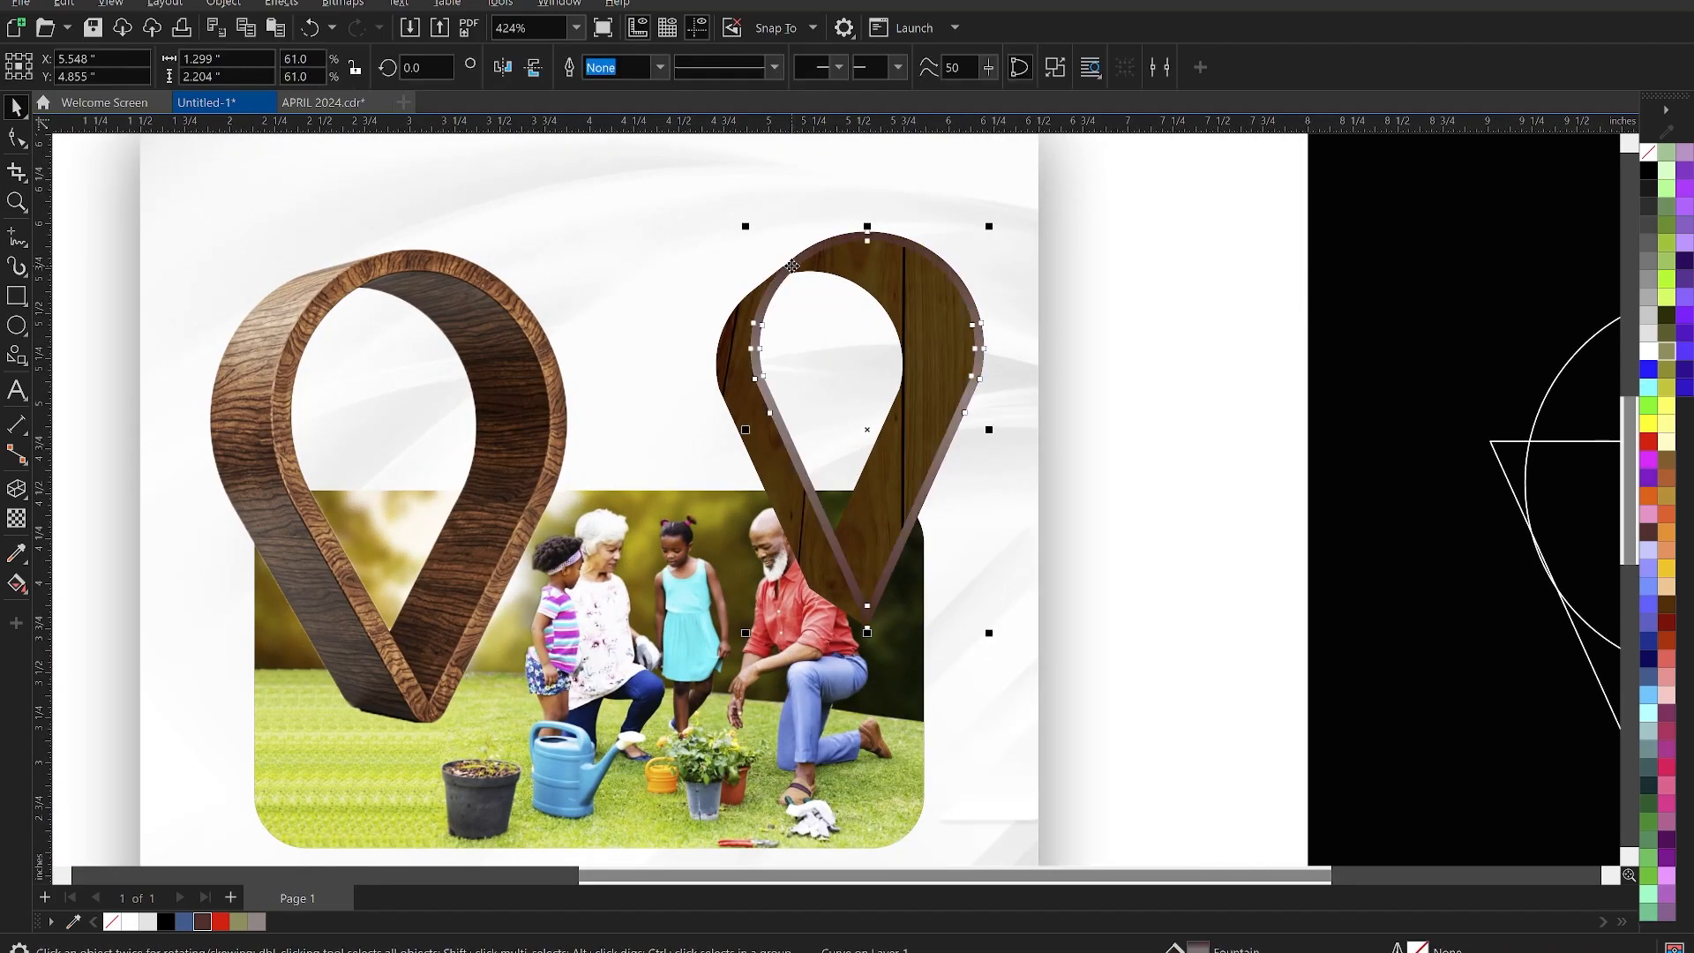
key("g")
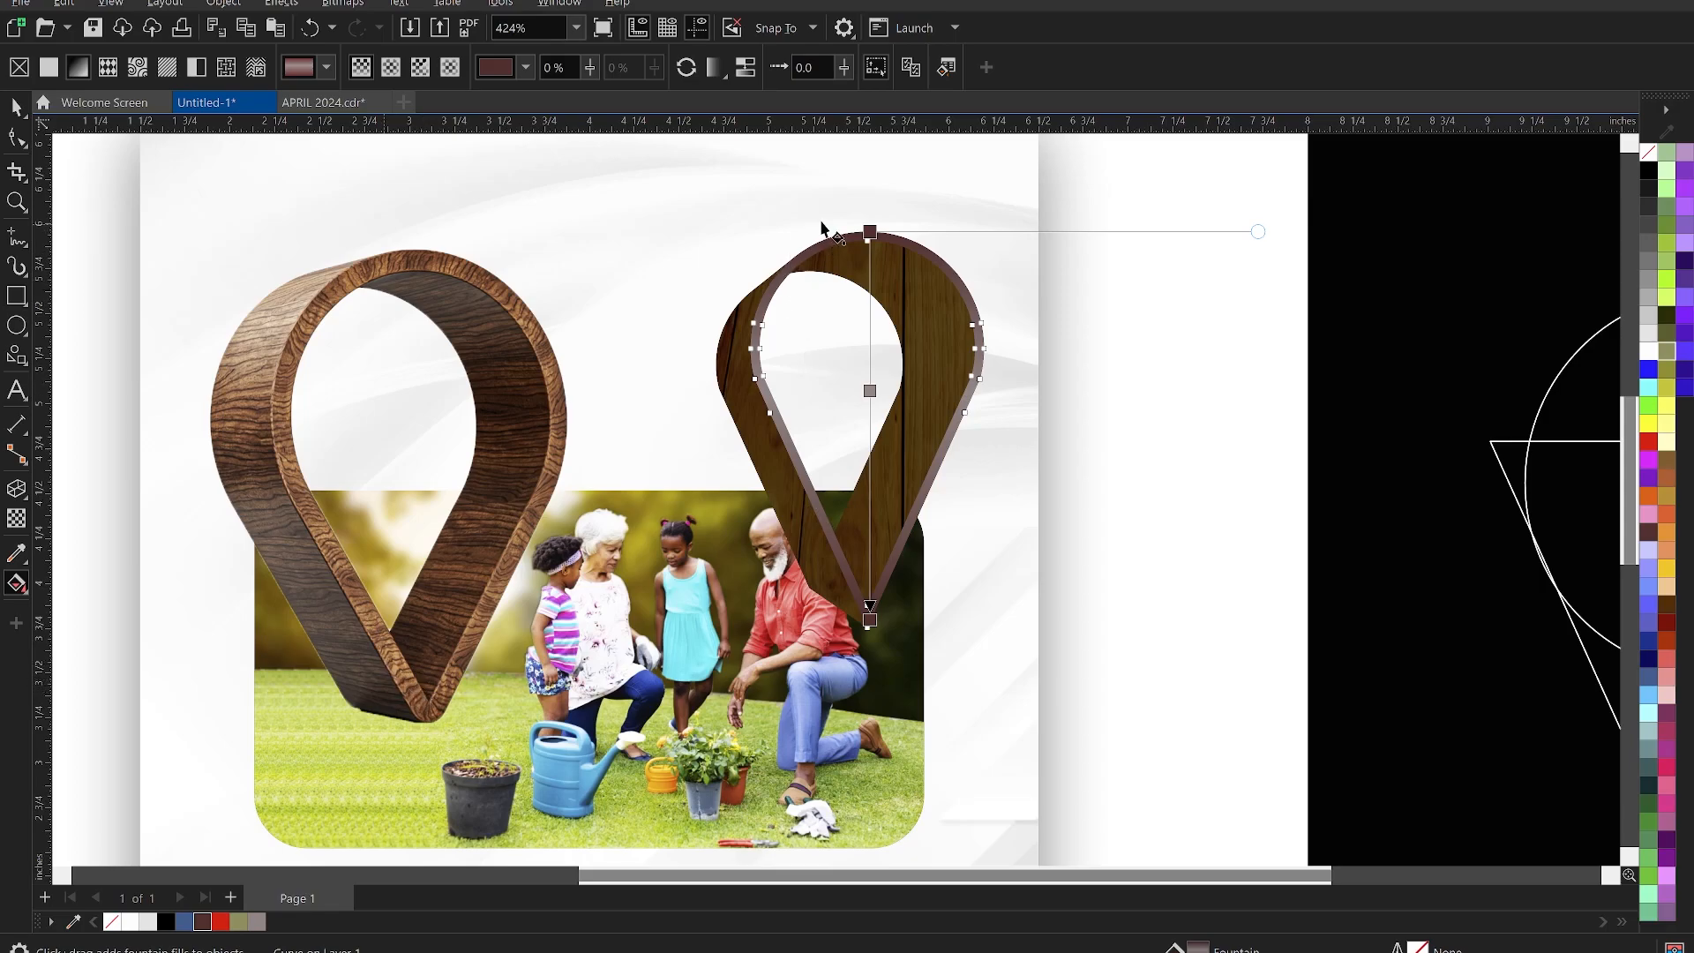
key("space")
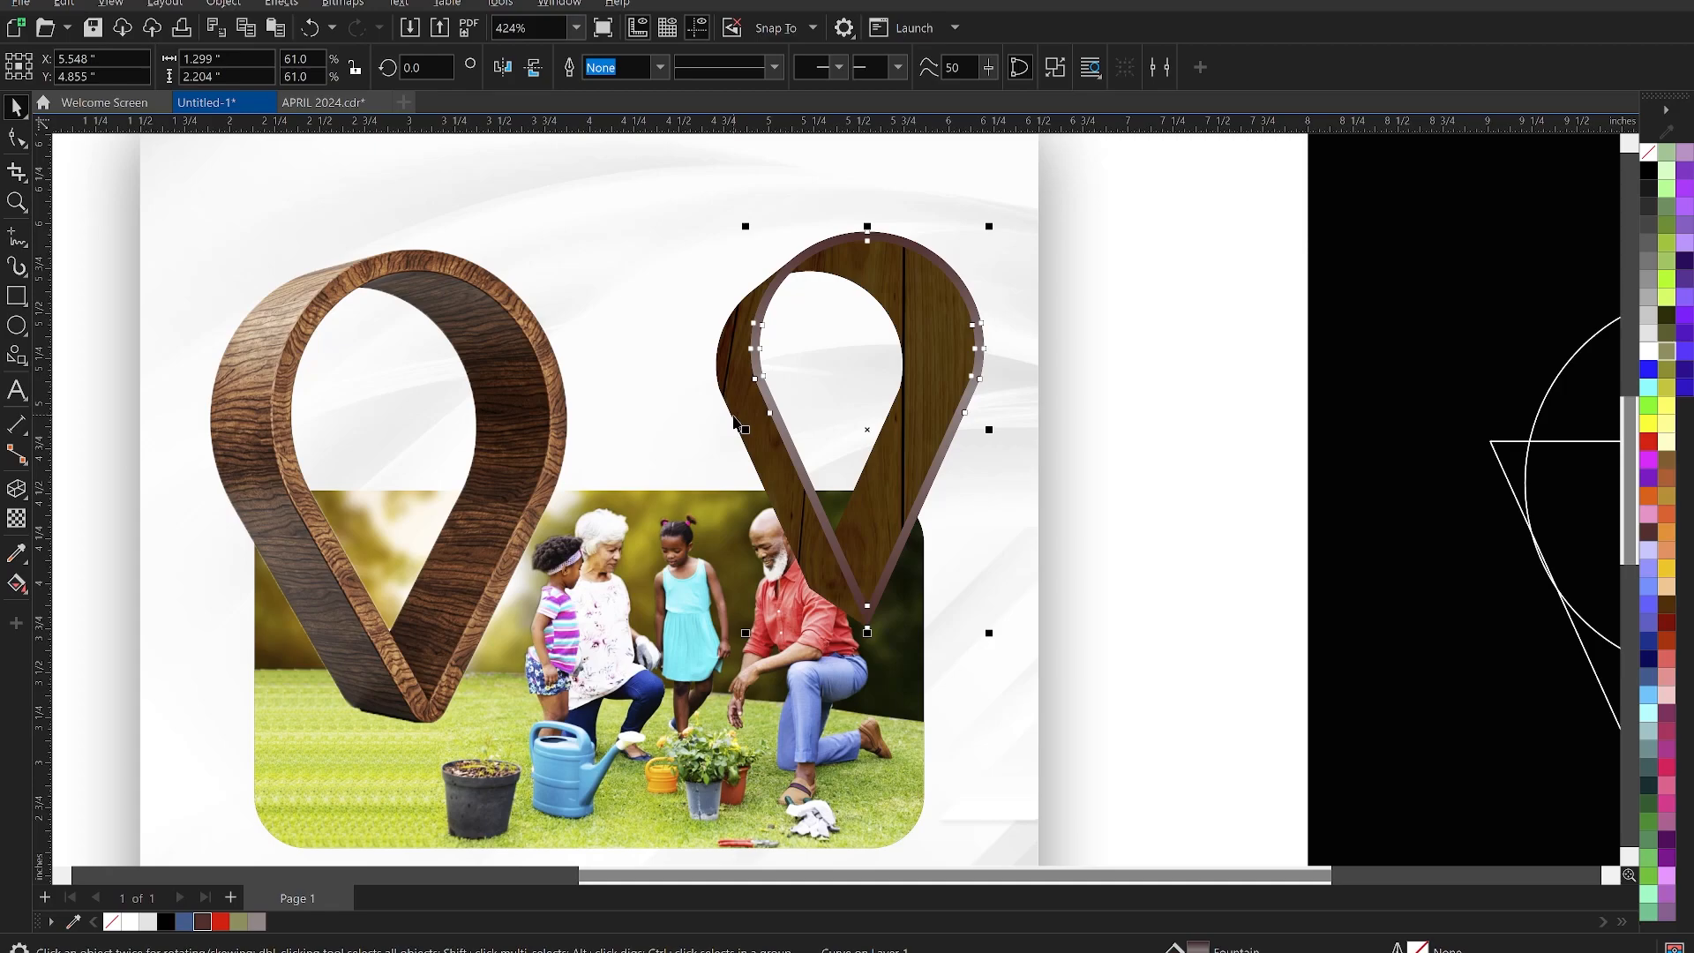
scroll(832, 467, "down", 2)
left_click_drag(1208, 254, 729, 621)
key("Delete")
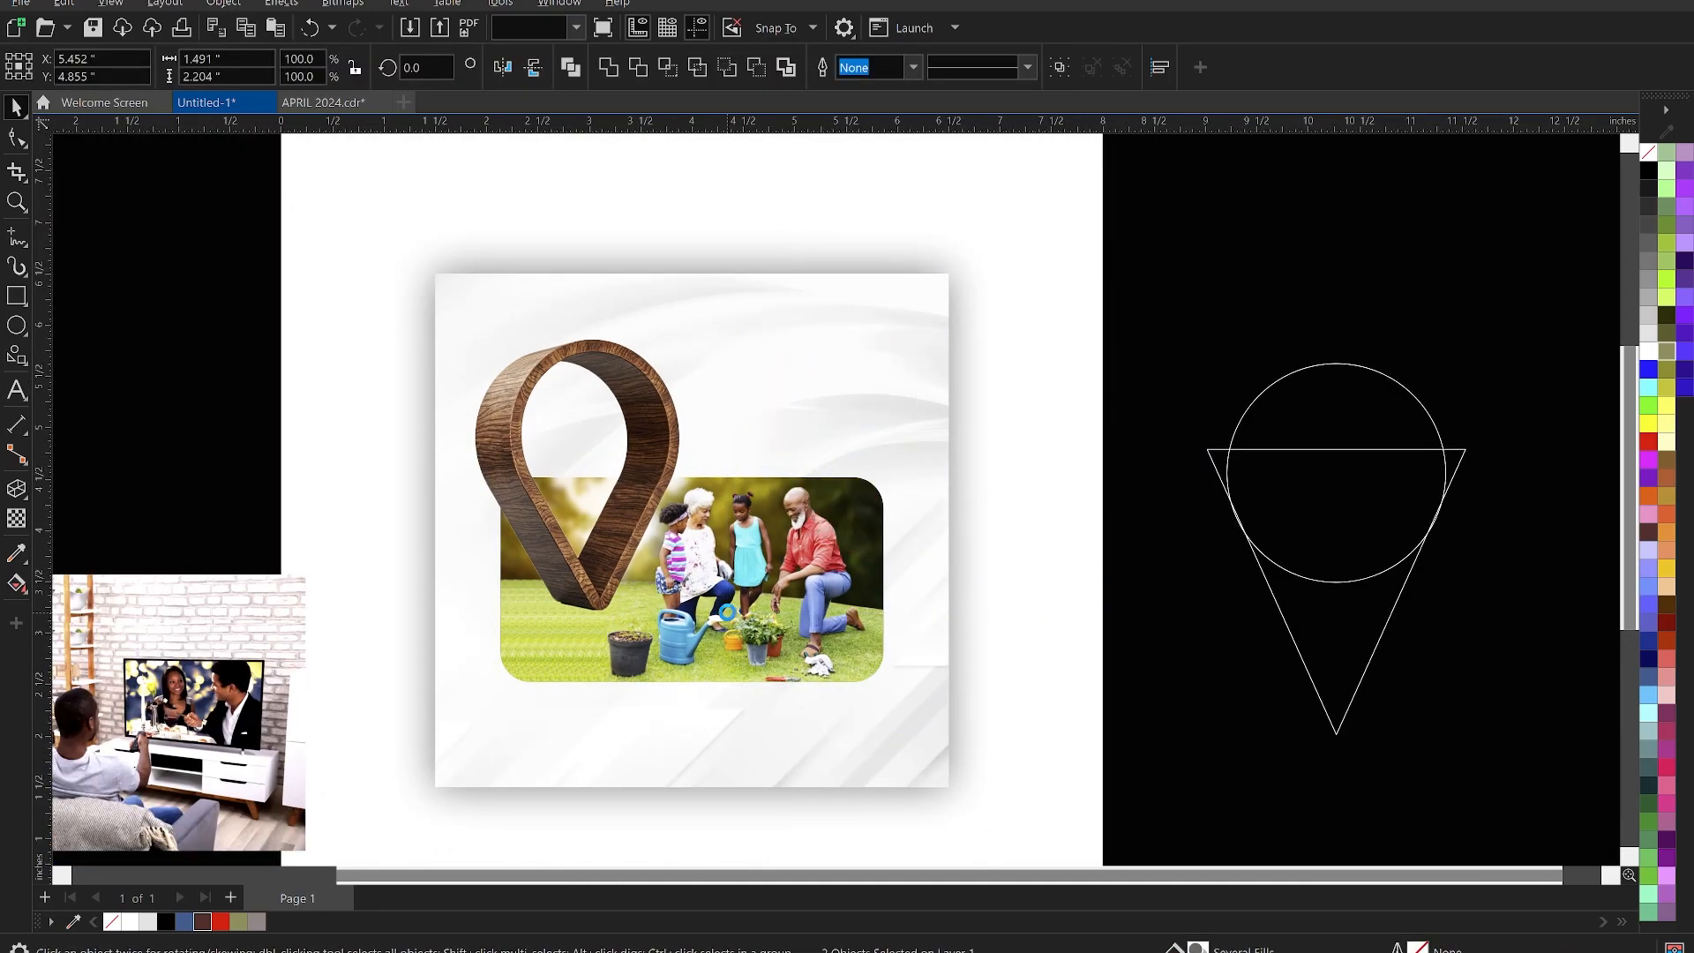
Trace the wooden pin's inner opening with the Freehand tool as a closed four-point outline about 0.81 by 1.91 inches
scroll(890, 429, "down", 2)
scroll(764, 454, "up", 2)
key("z")
left_click_drag(492, 234, 1034, 744)
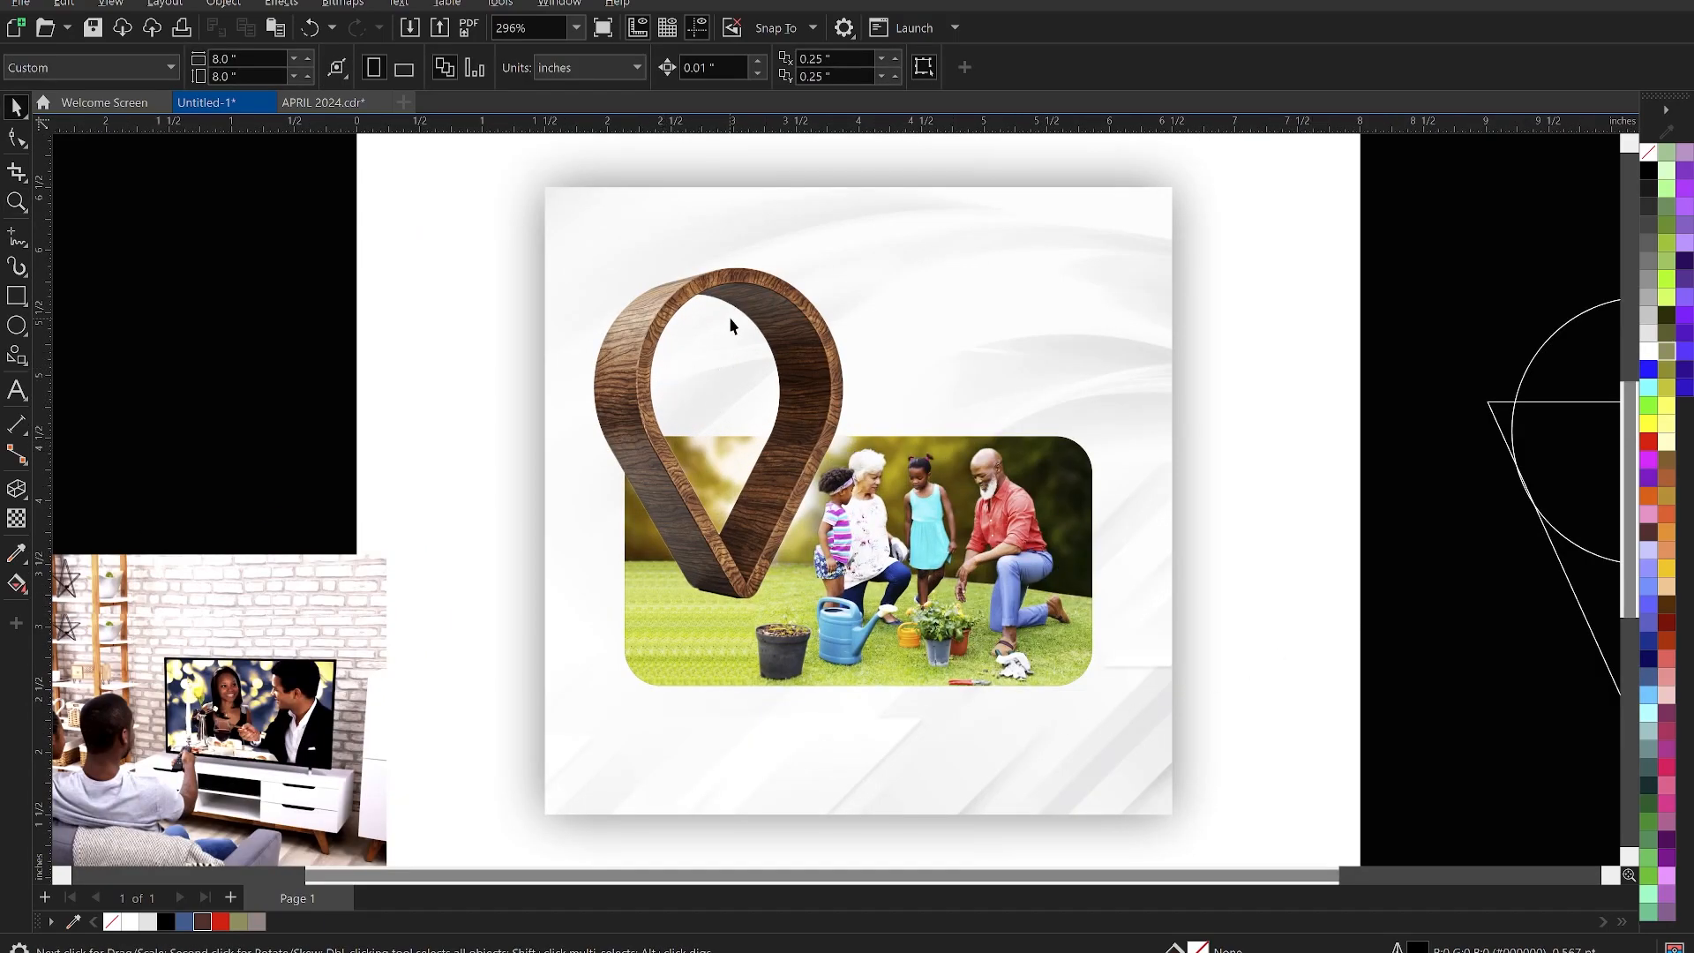
left_click(803, 365)
scroll(862, 416, "up", 2)
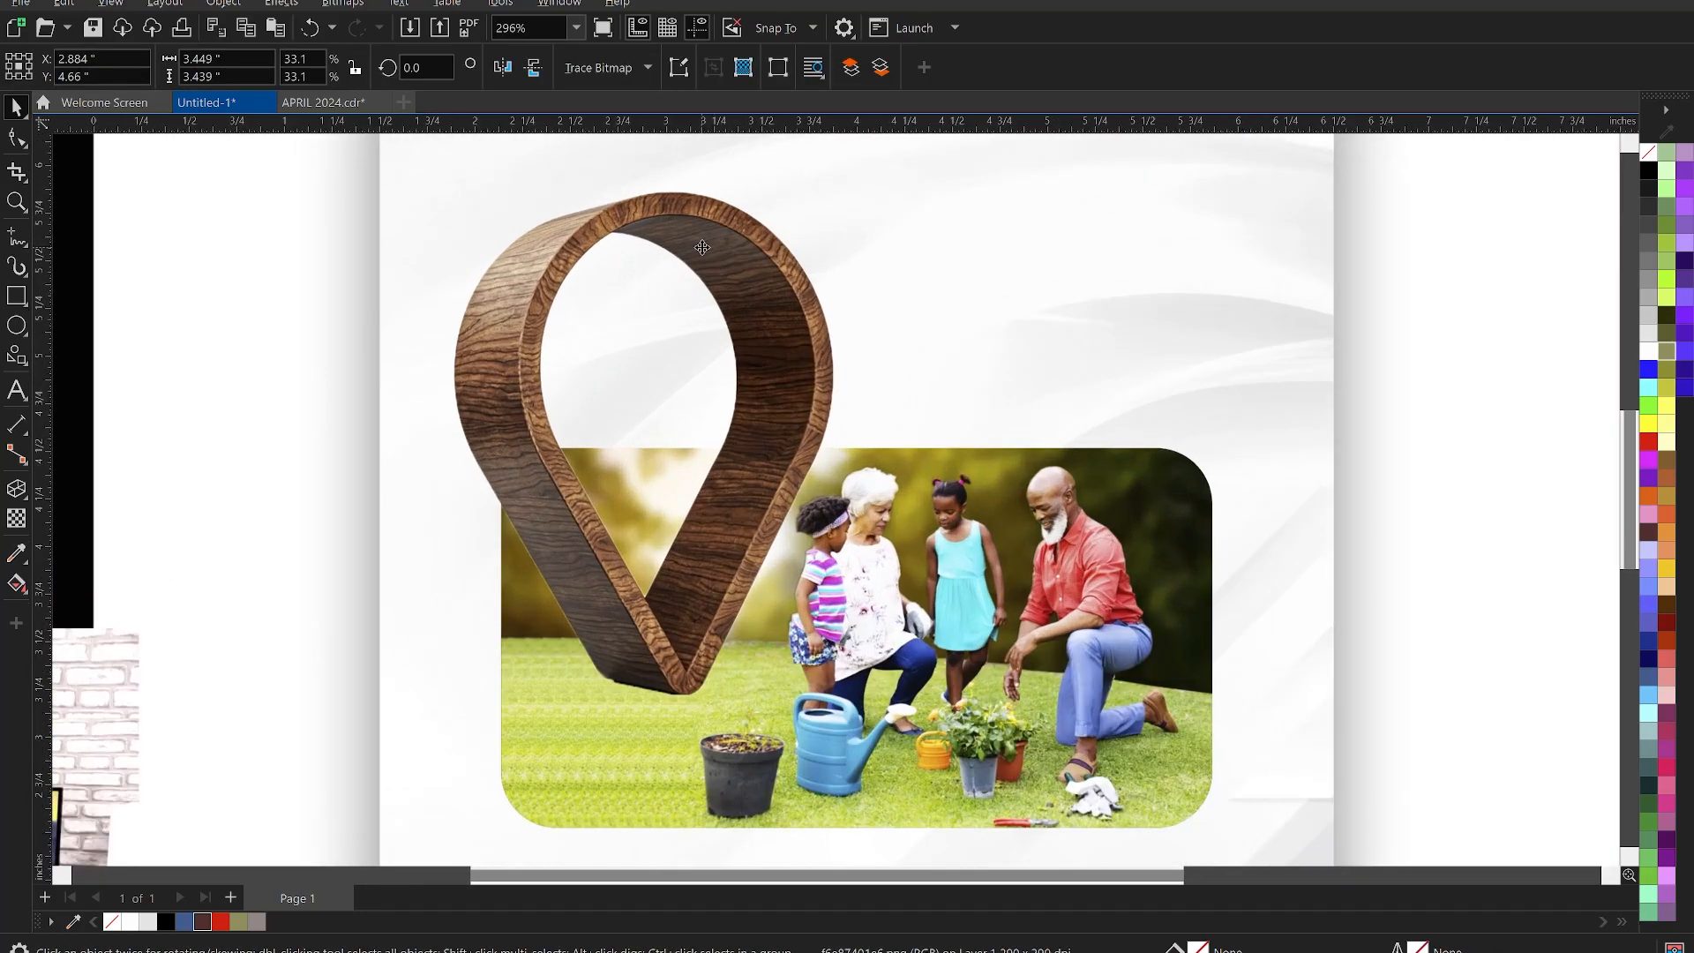
scroll(702, 247, "up", 1)
scroll(702, 247, "up", 1)
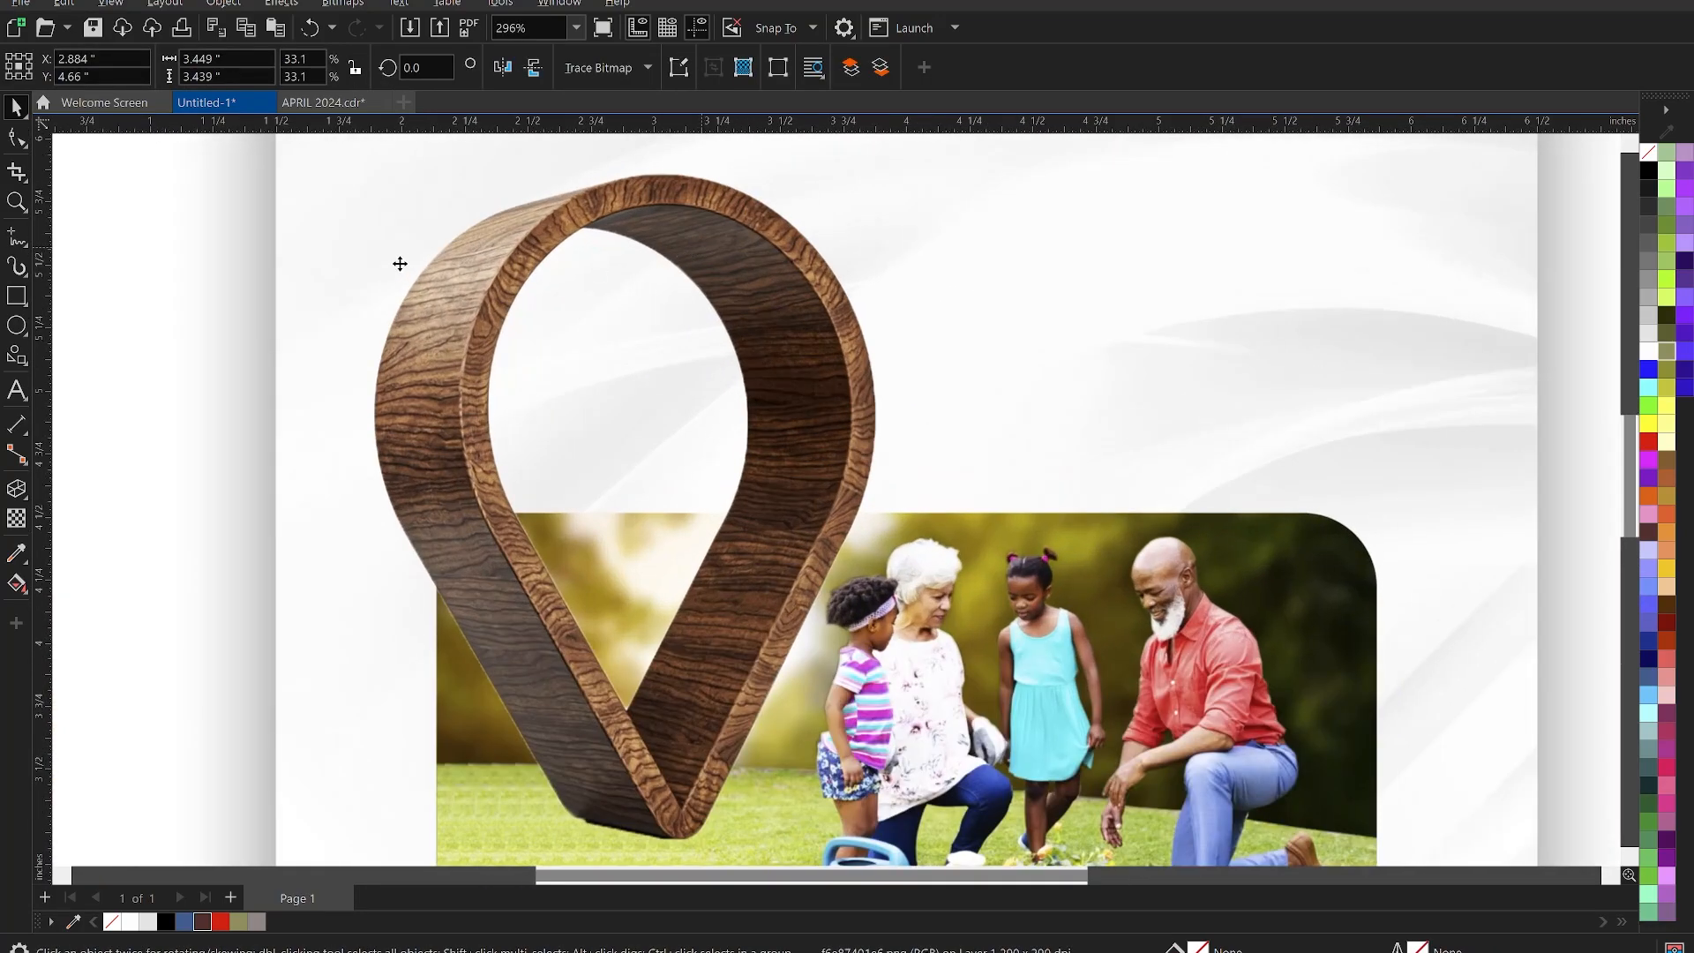
left_click(13, 236)
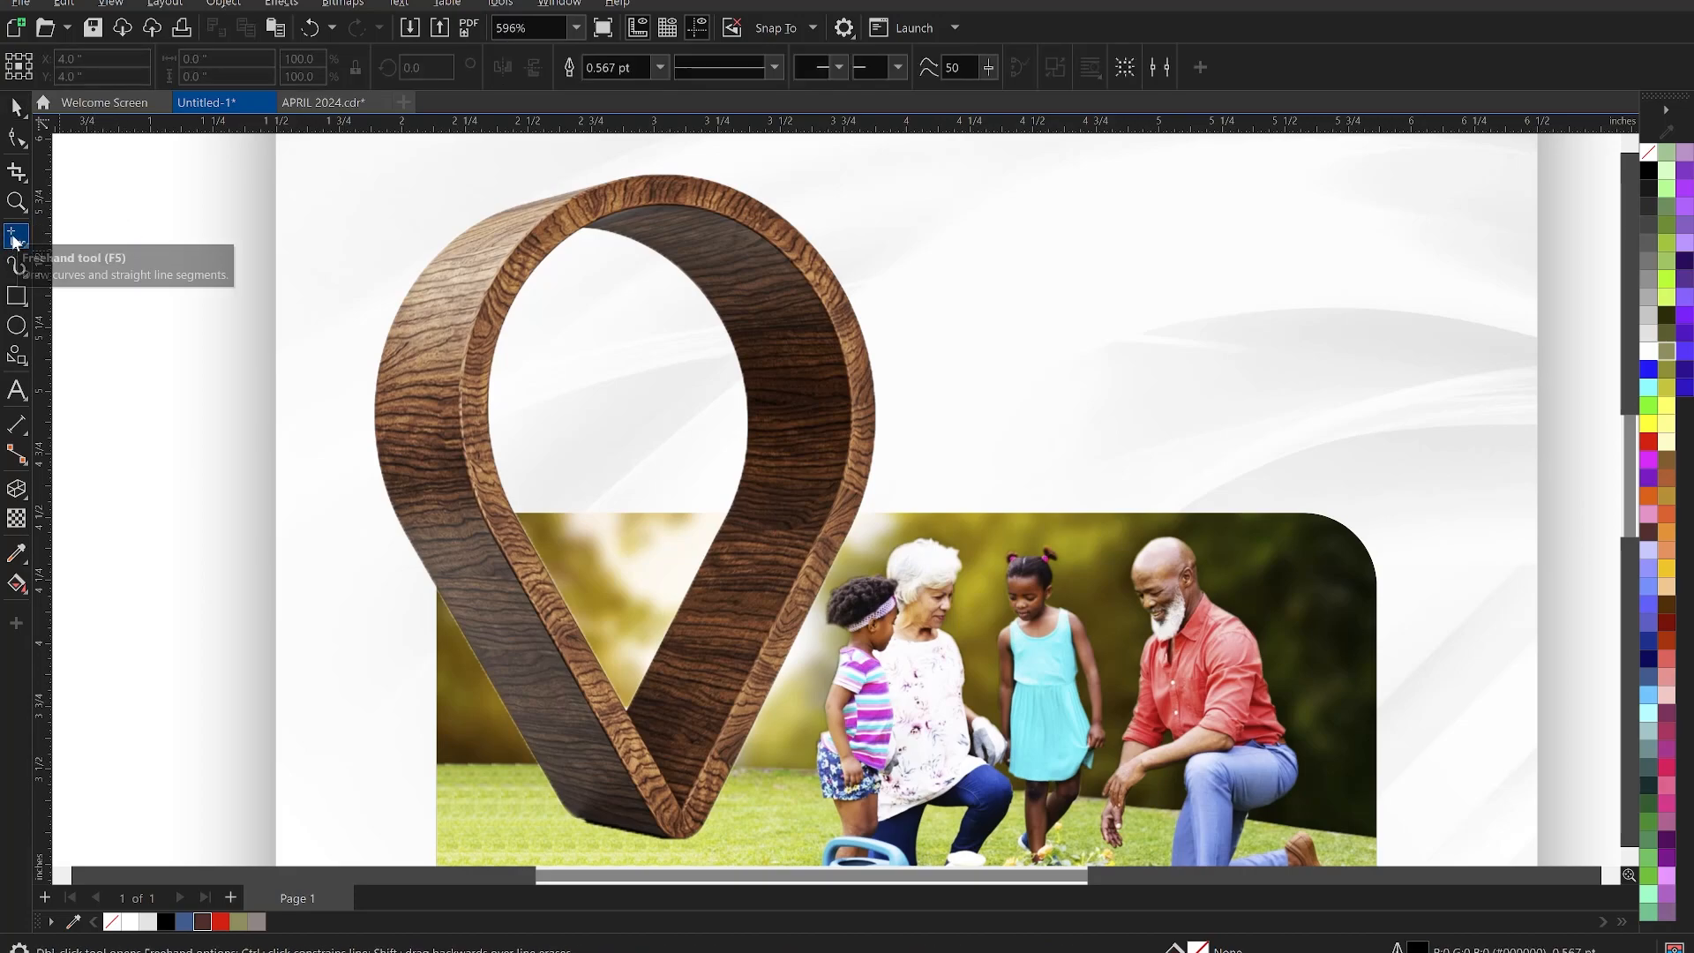
left_click(581, 229)
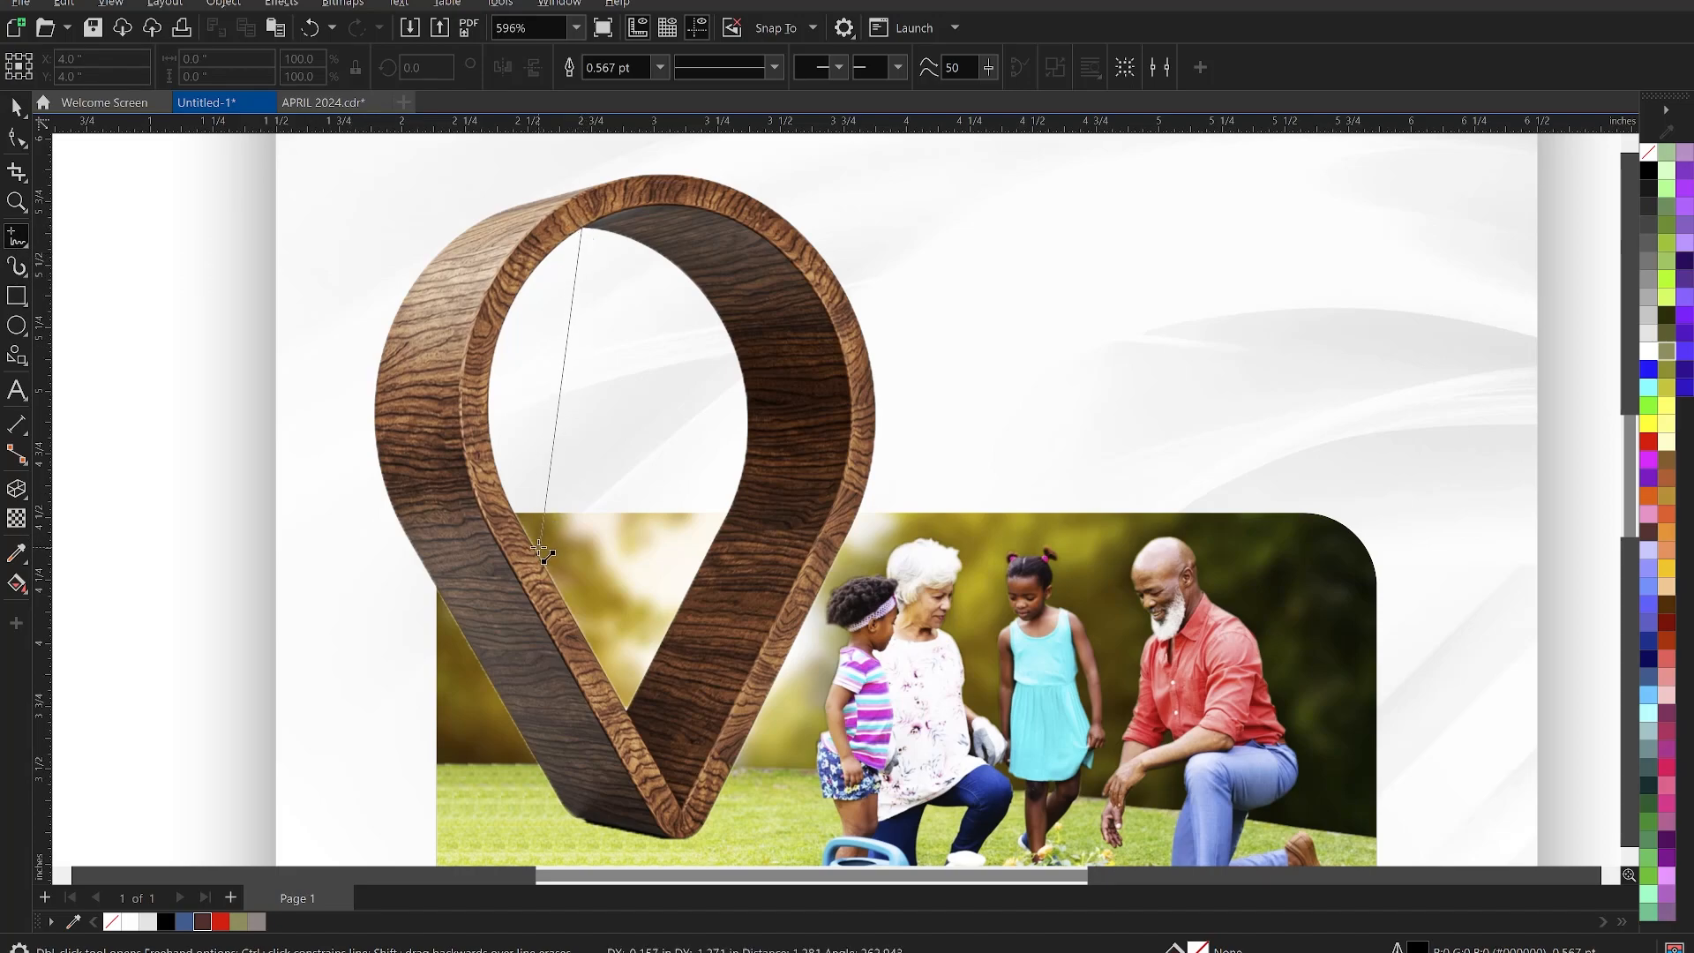
left_click(539, 558)
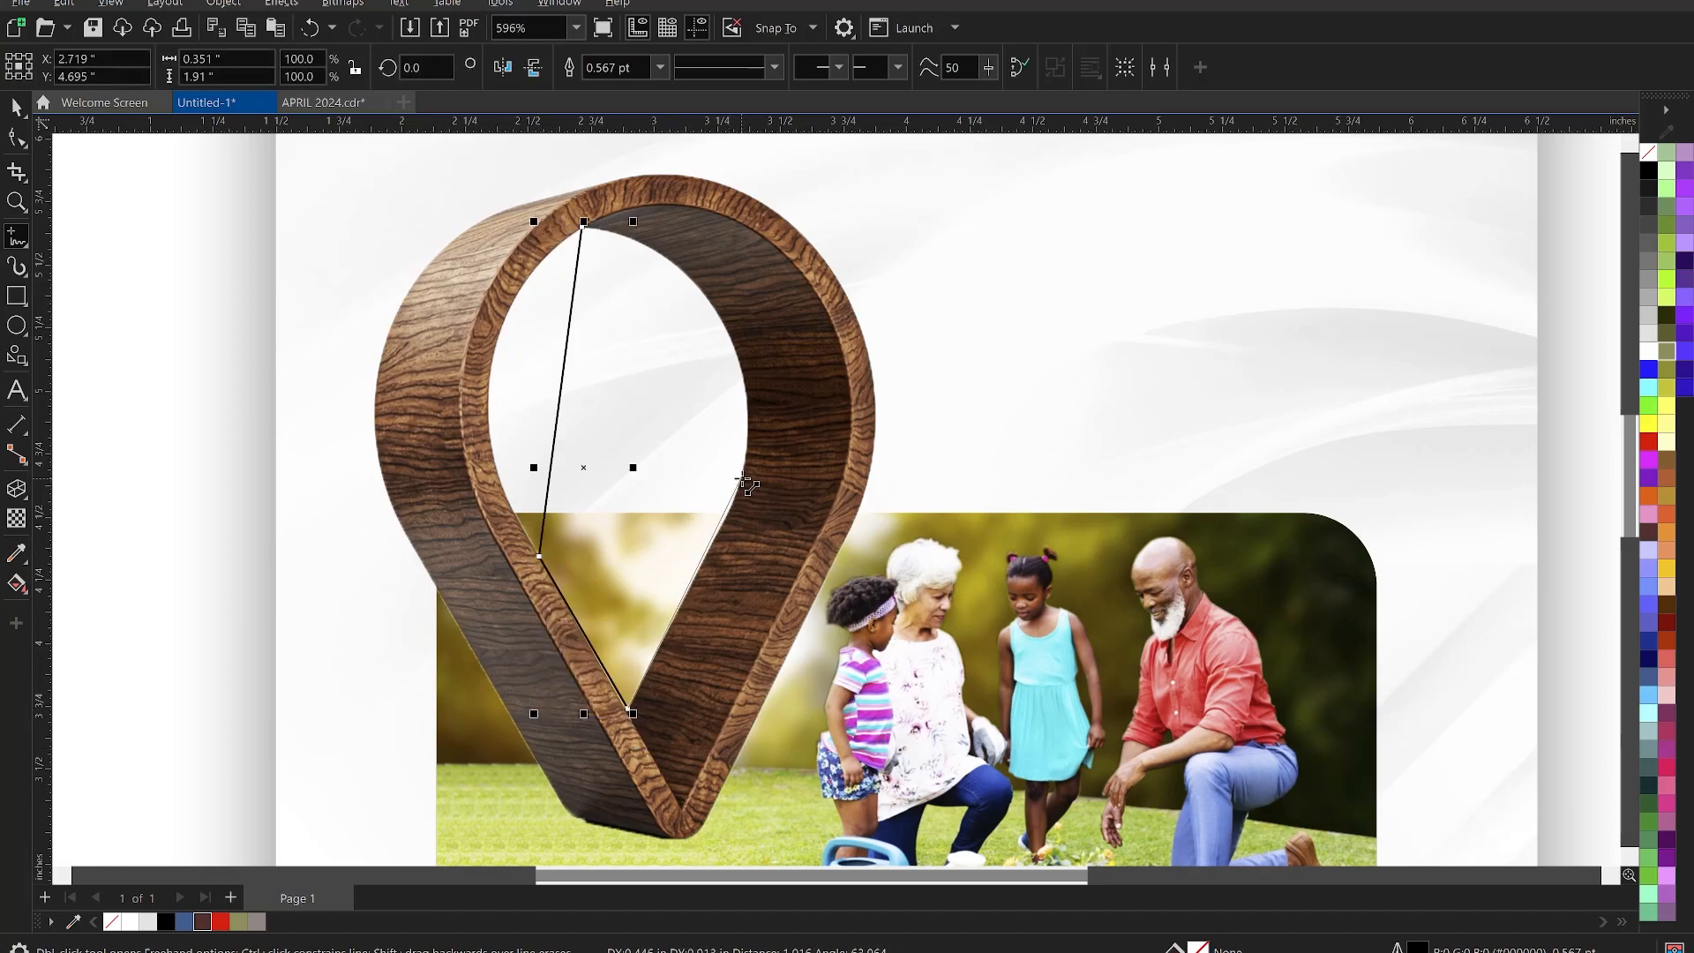
left_click(742, 477)
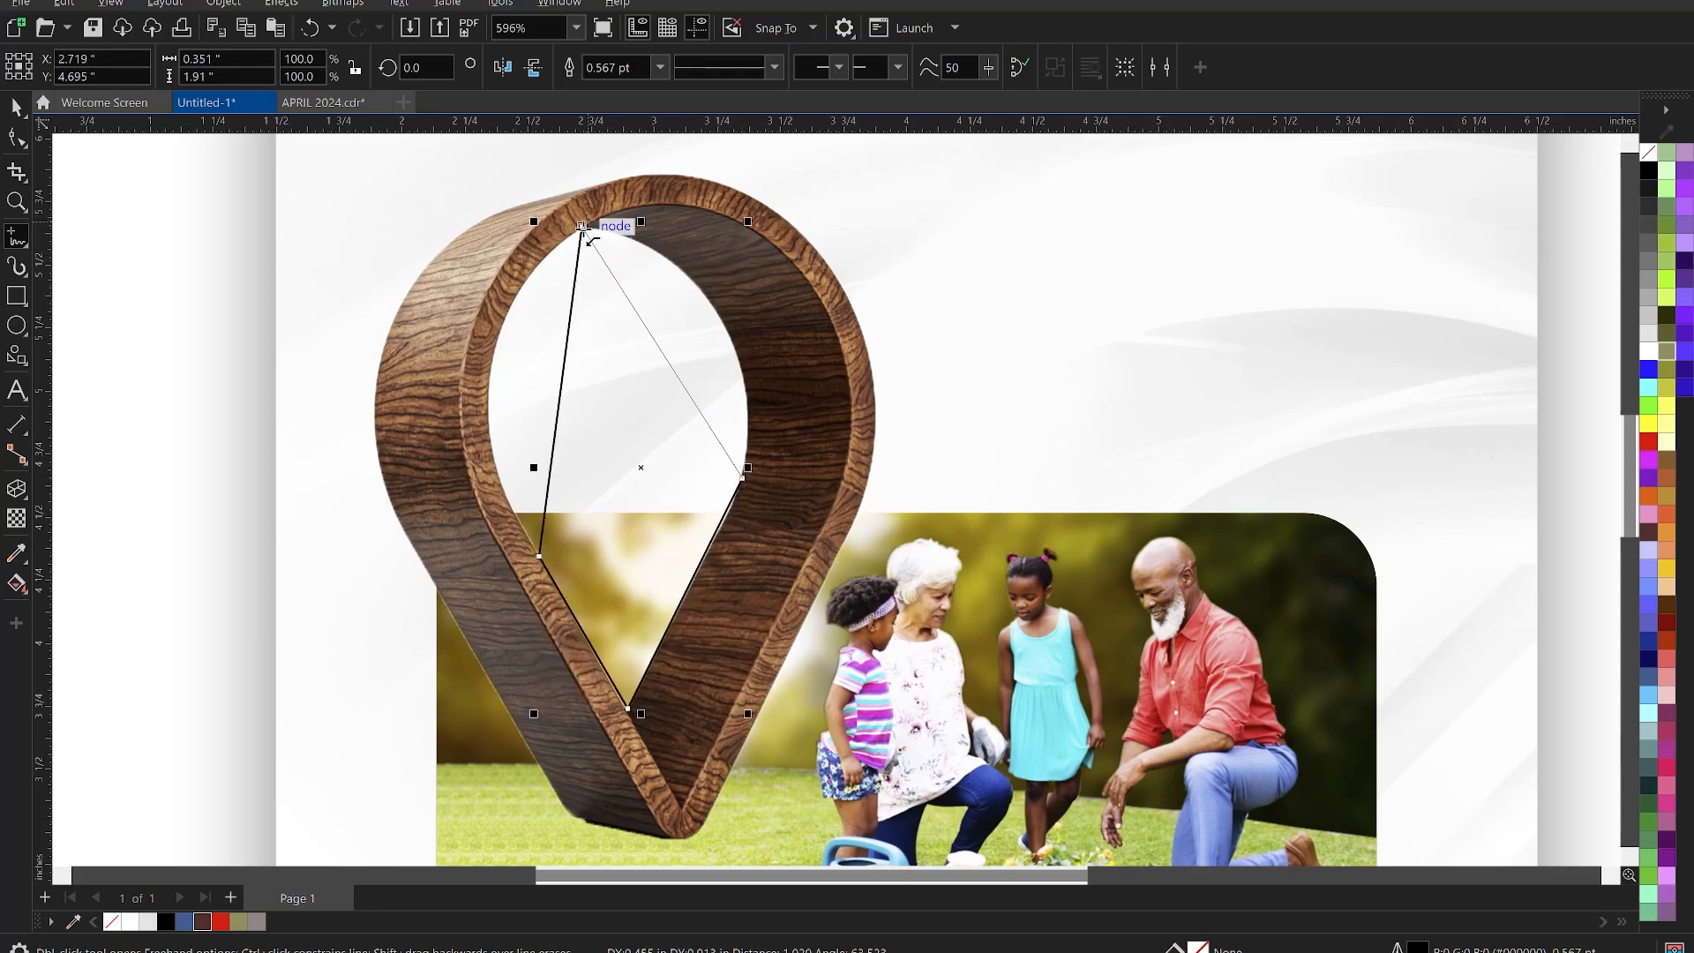
left_click(582, 227)
key("space")
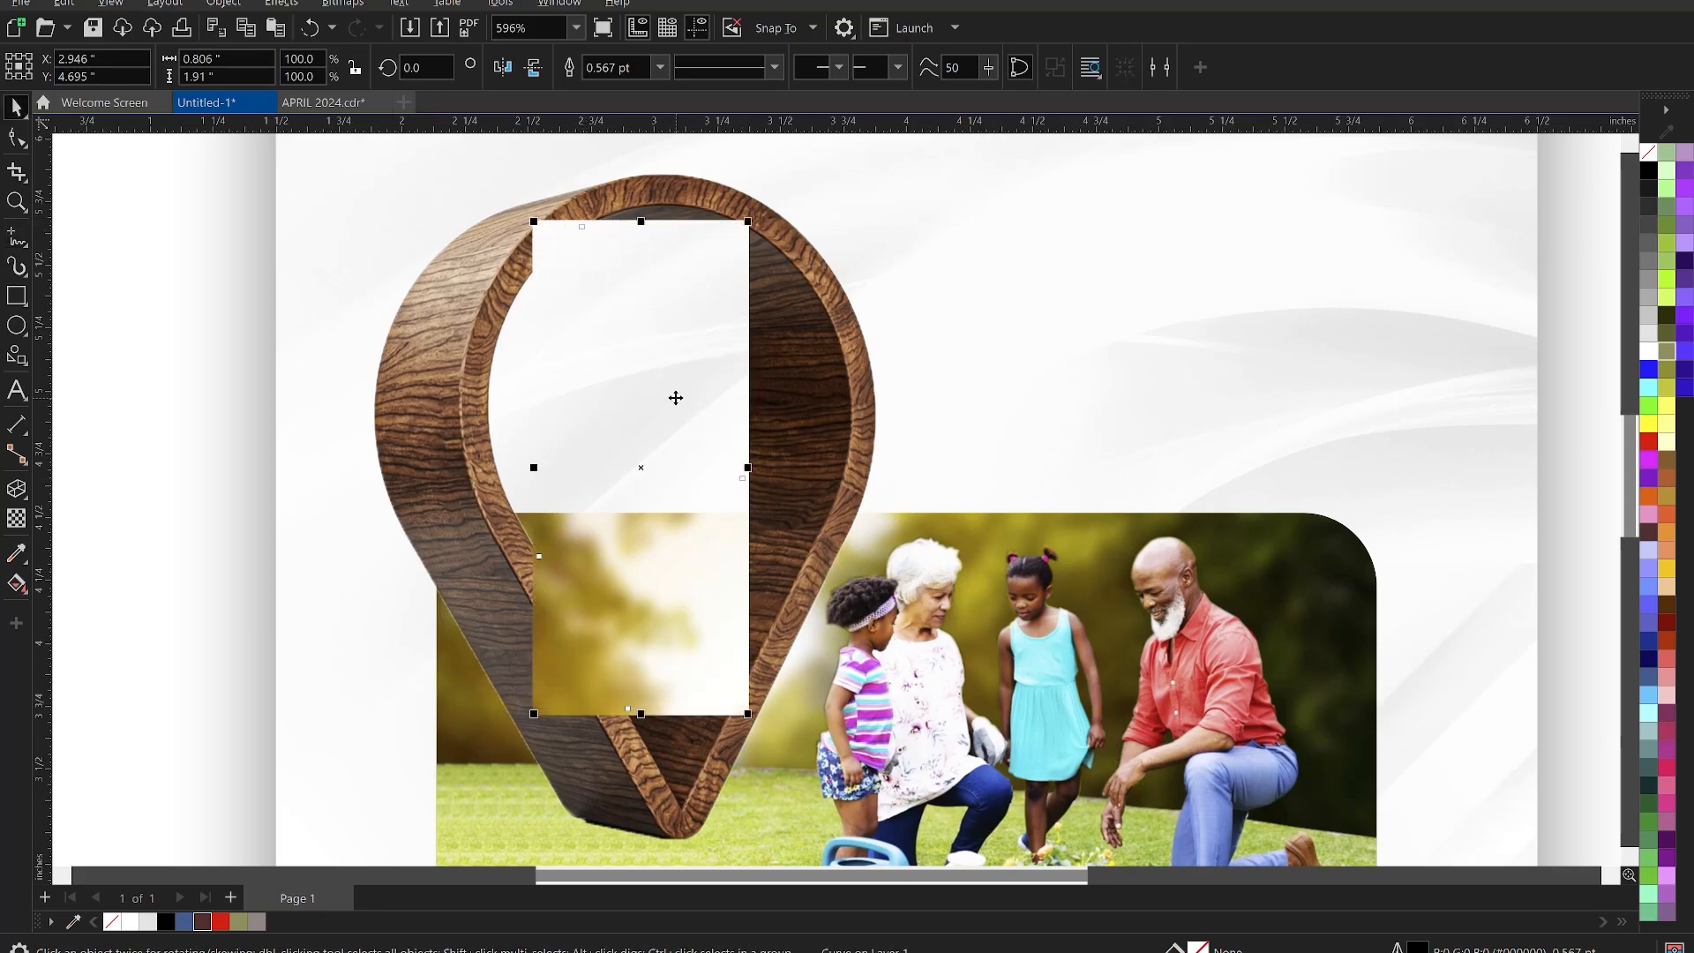
Convert the outline's upper right segment to a curve and bow it outward along the pin opening's right inner edge
key("F10")
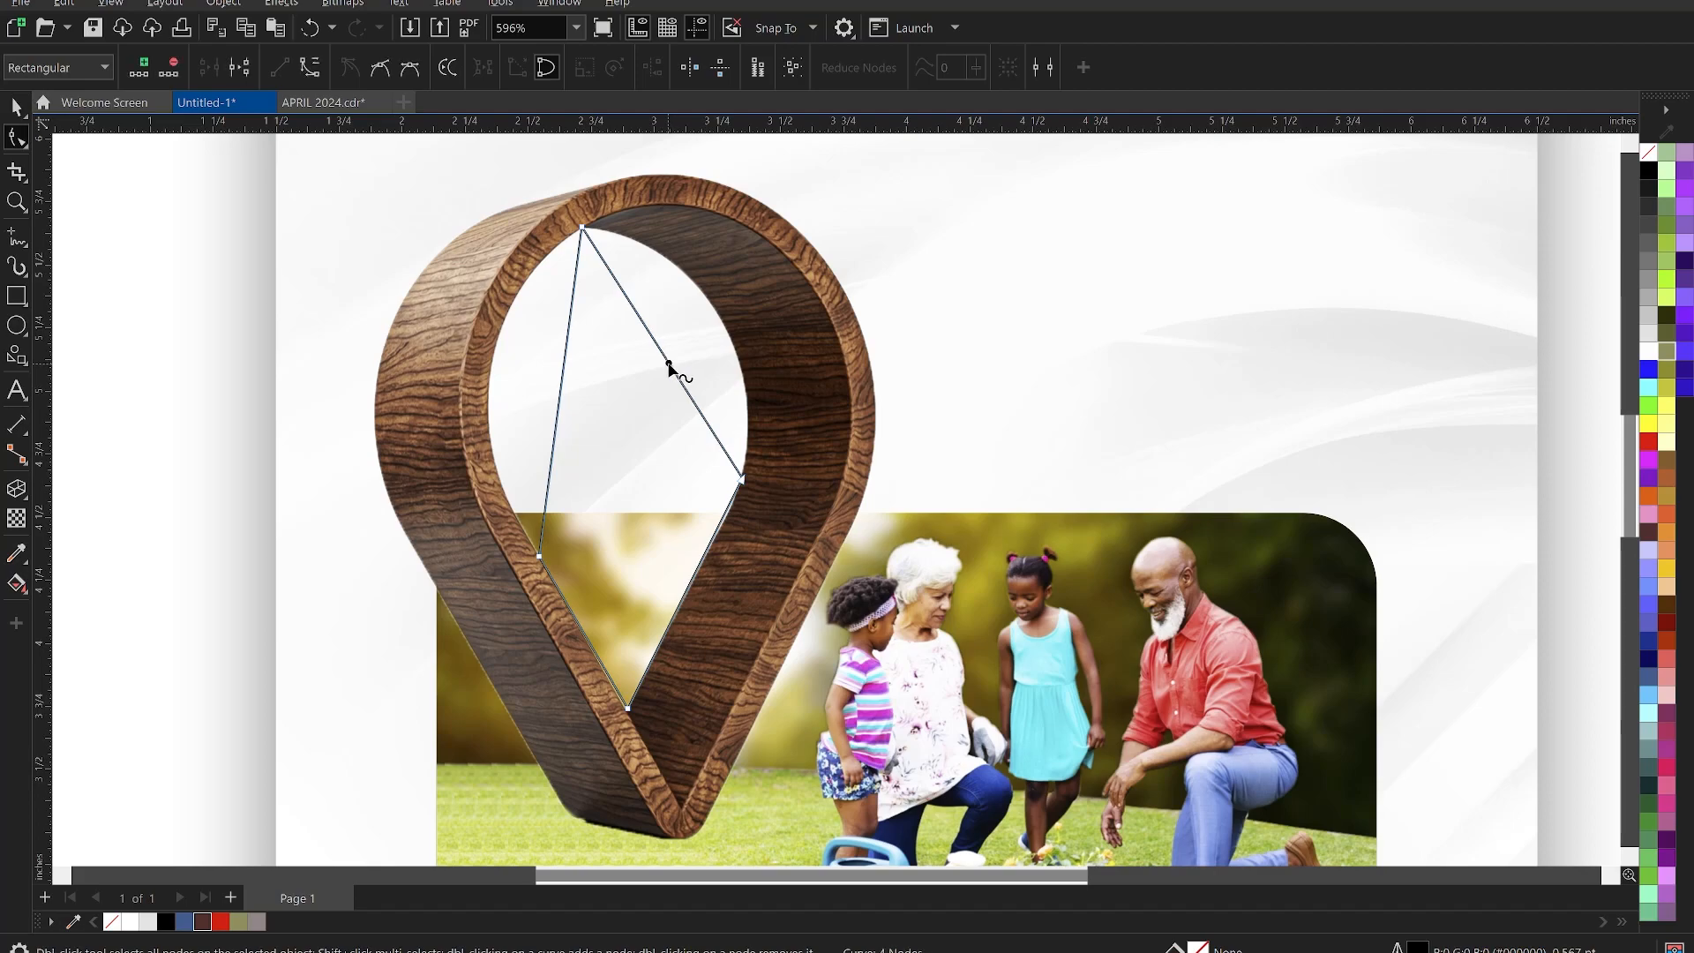
right_click(668, 362)
left_click(733, 508)
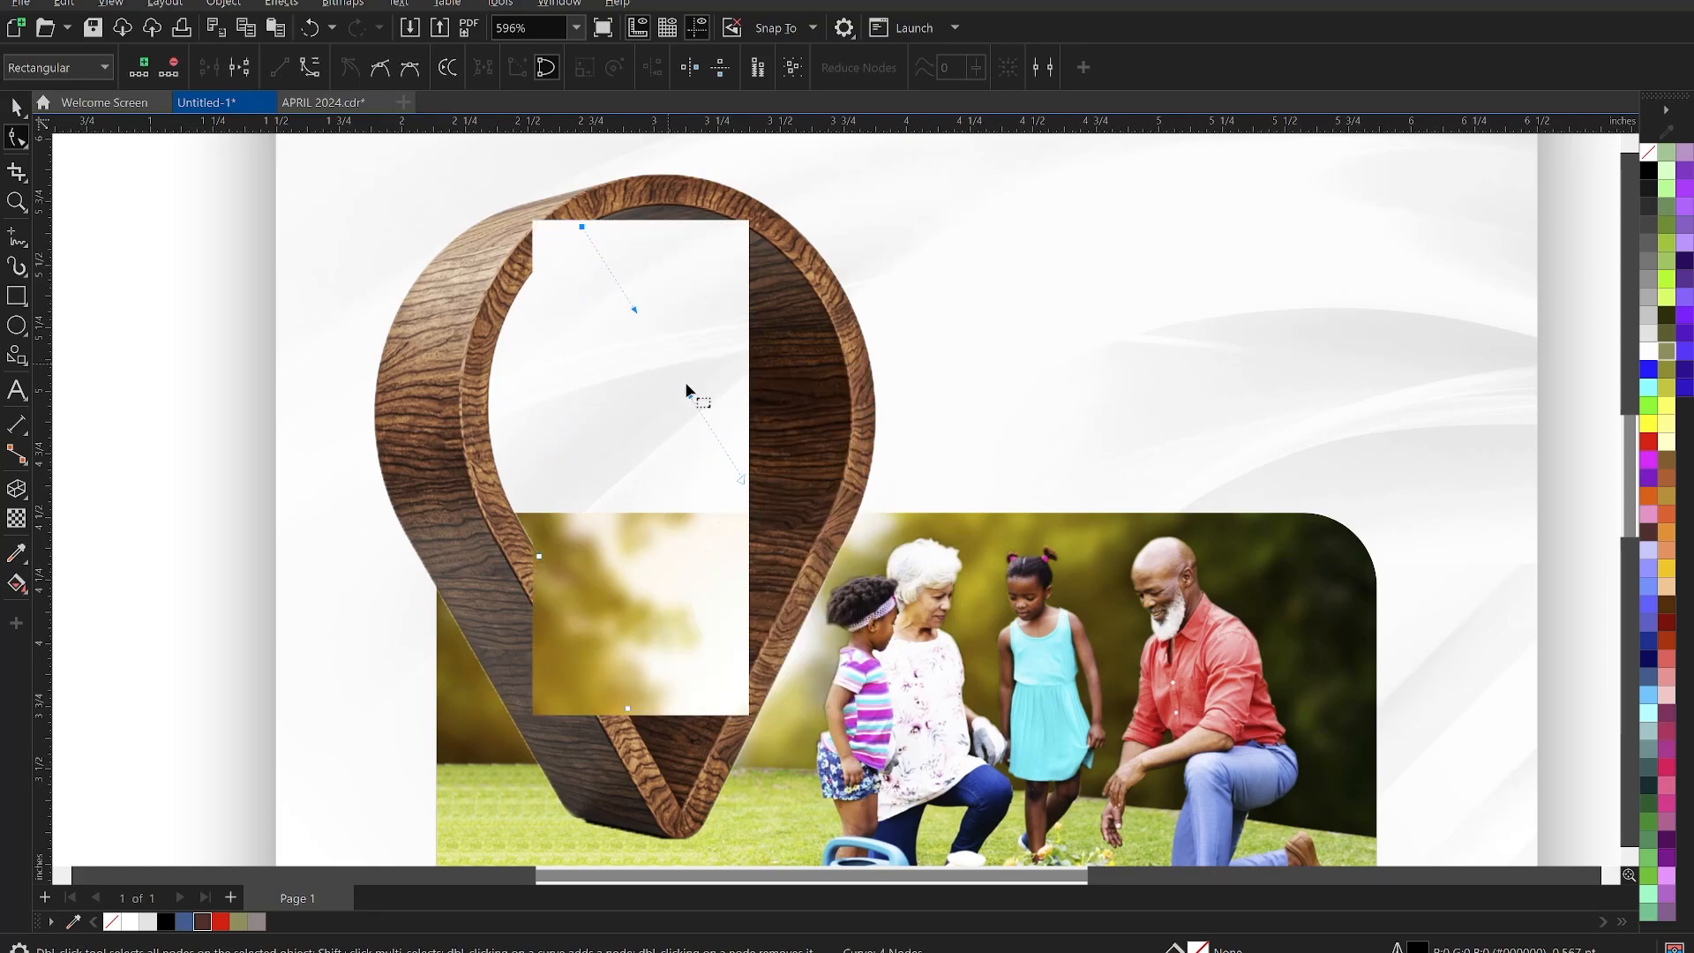
left_click_drag(683, 377, 718, 316)
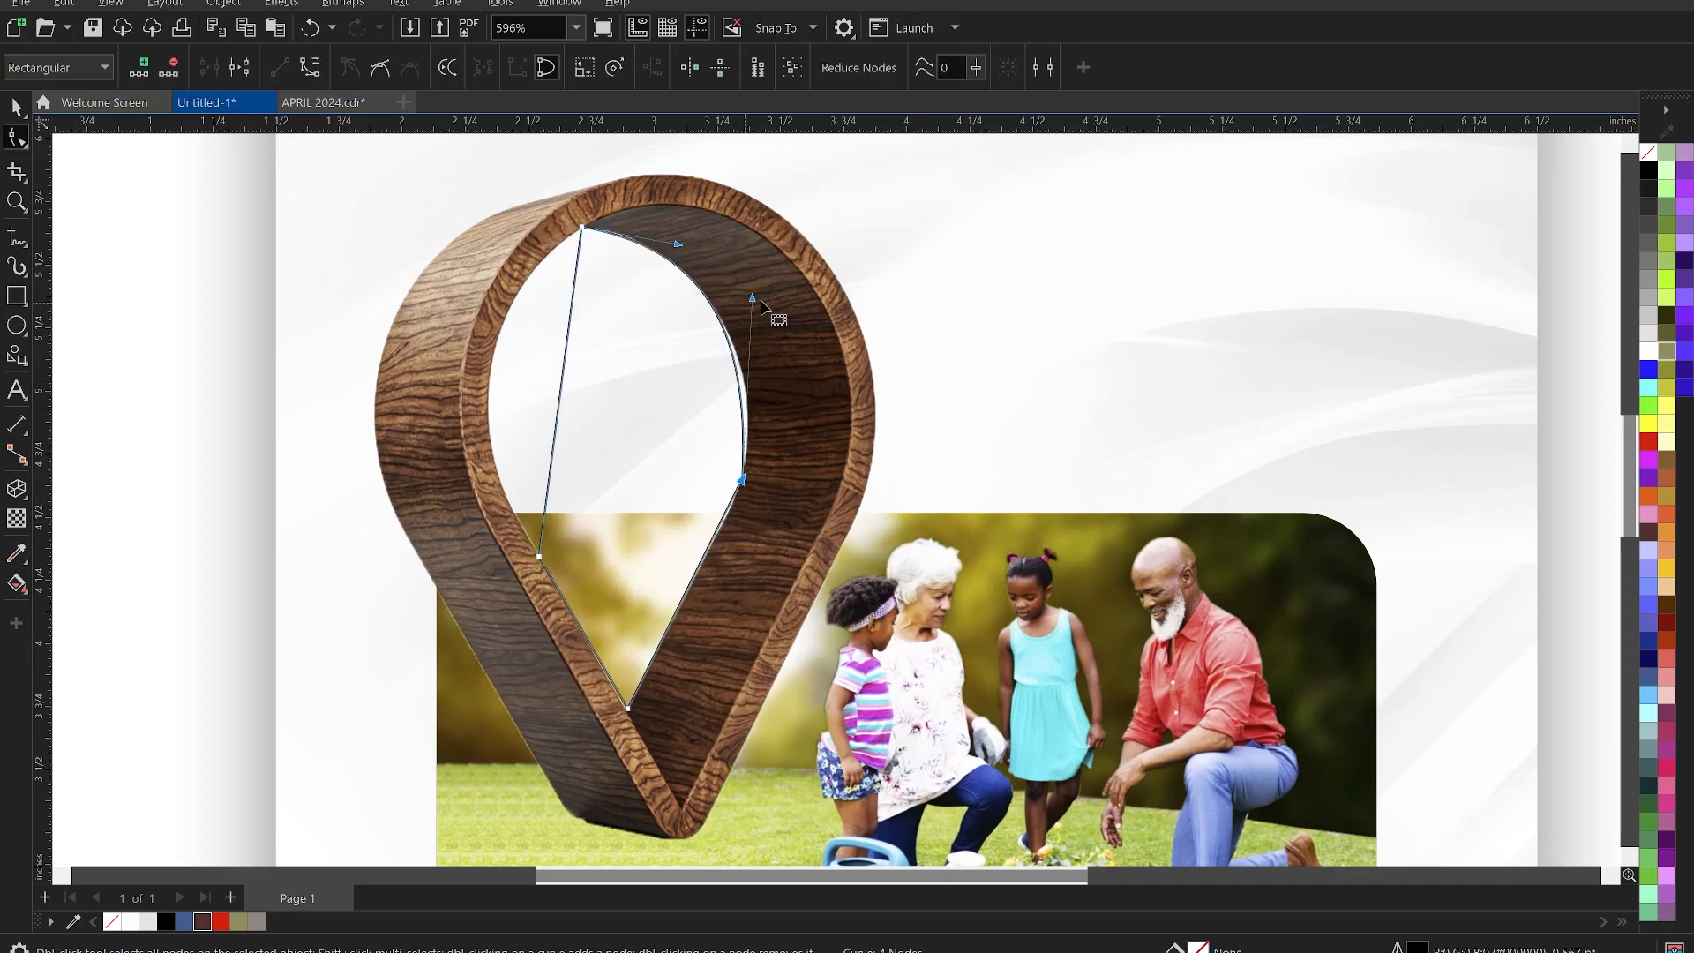
left_click_drag(753, 299, 763, 332)
Refine the curve handles at both ends of the right arc so it follows the opening's edge closely
scroll(762, 335, "up", 1)
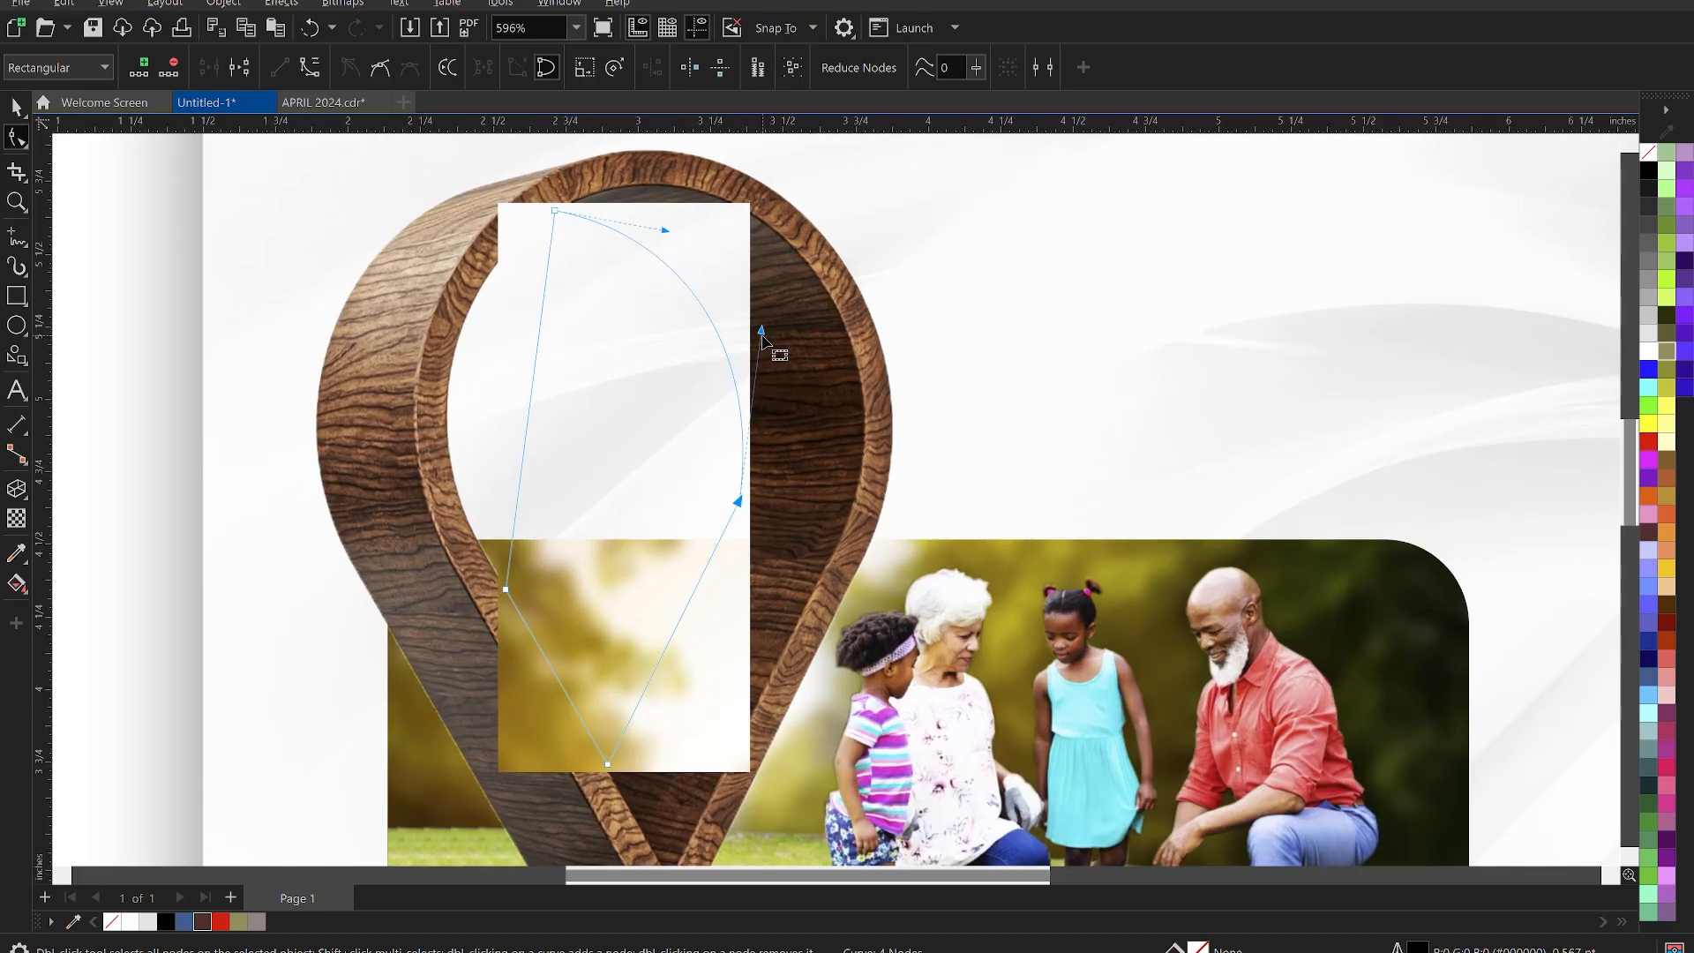
scroll(764, 337, "up", 3)
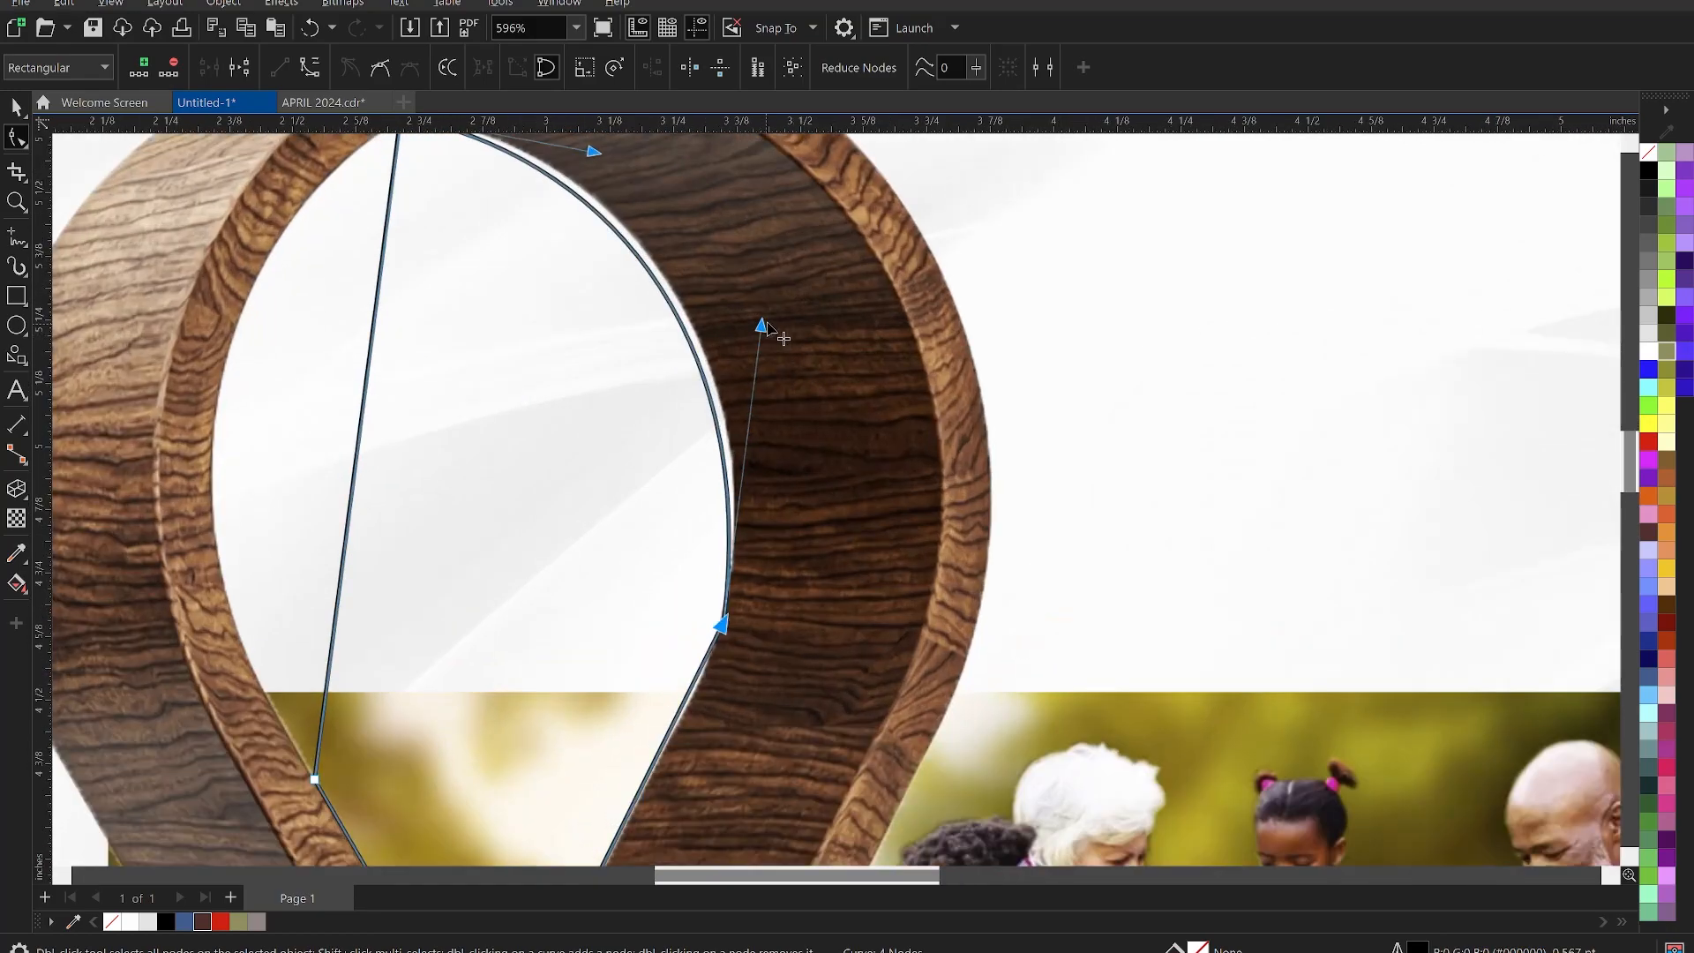
left_click_drag(764, 329, 778, 289)
scroll(732, 305, "down", 1)
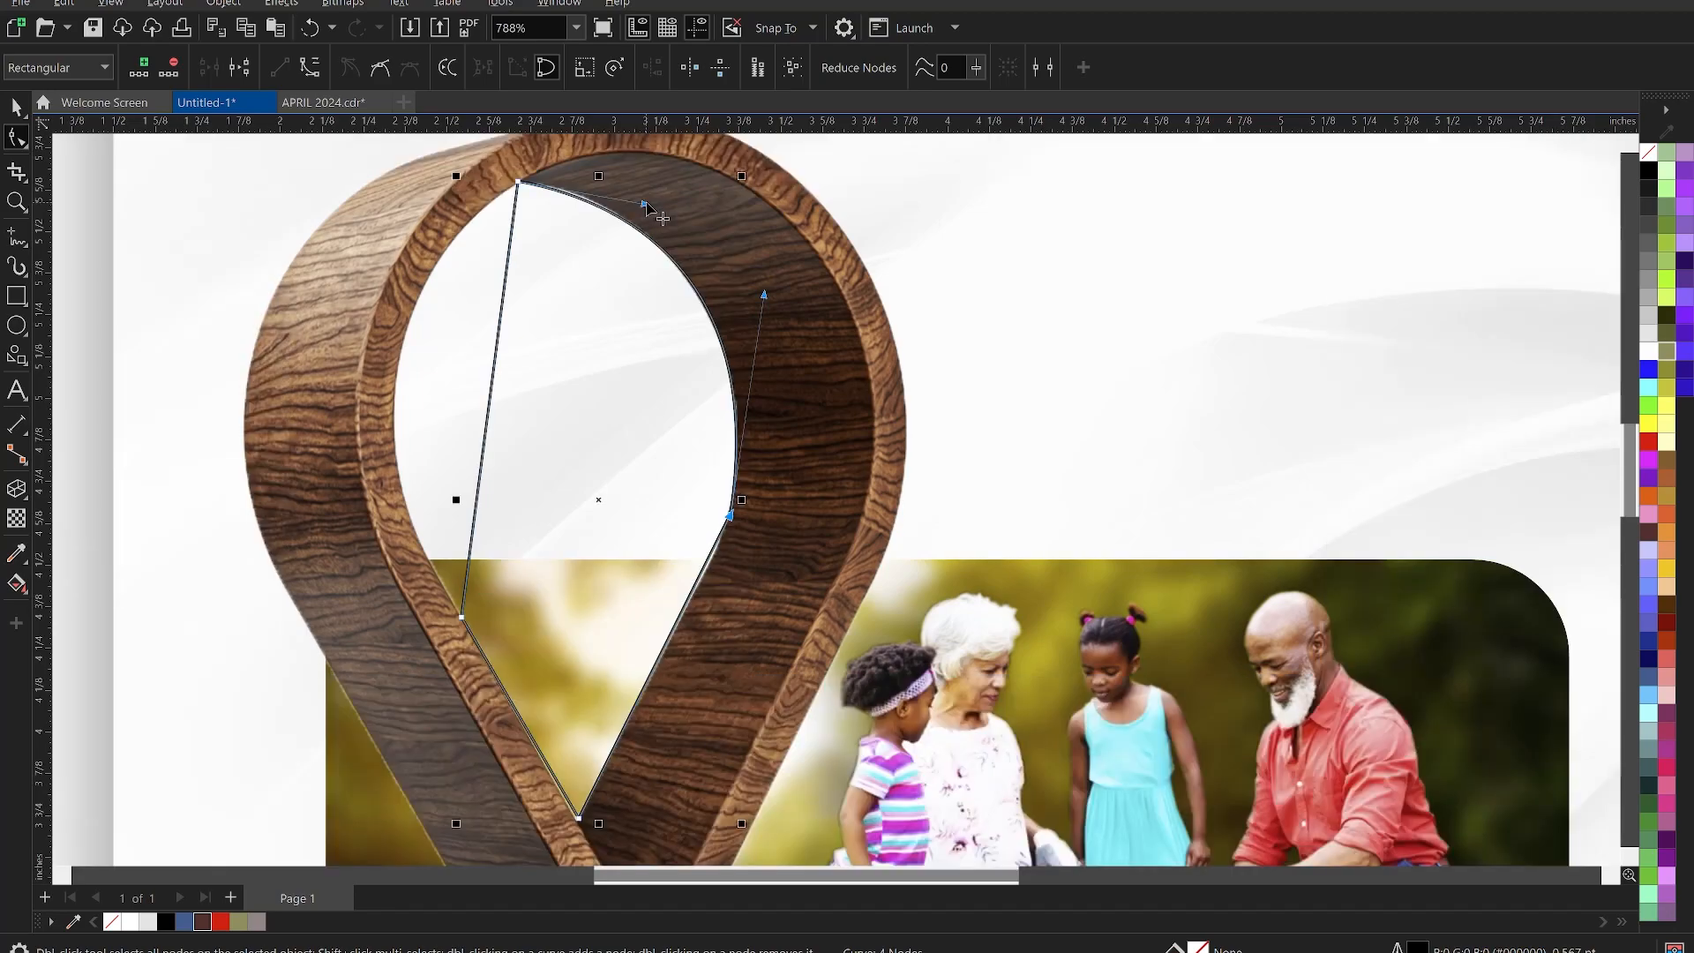
left_click_drag(645, 204, 611, 182)
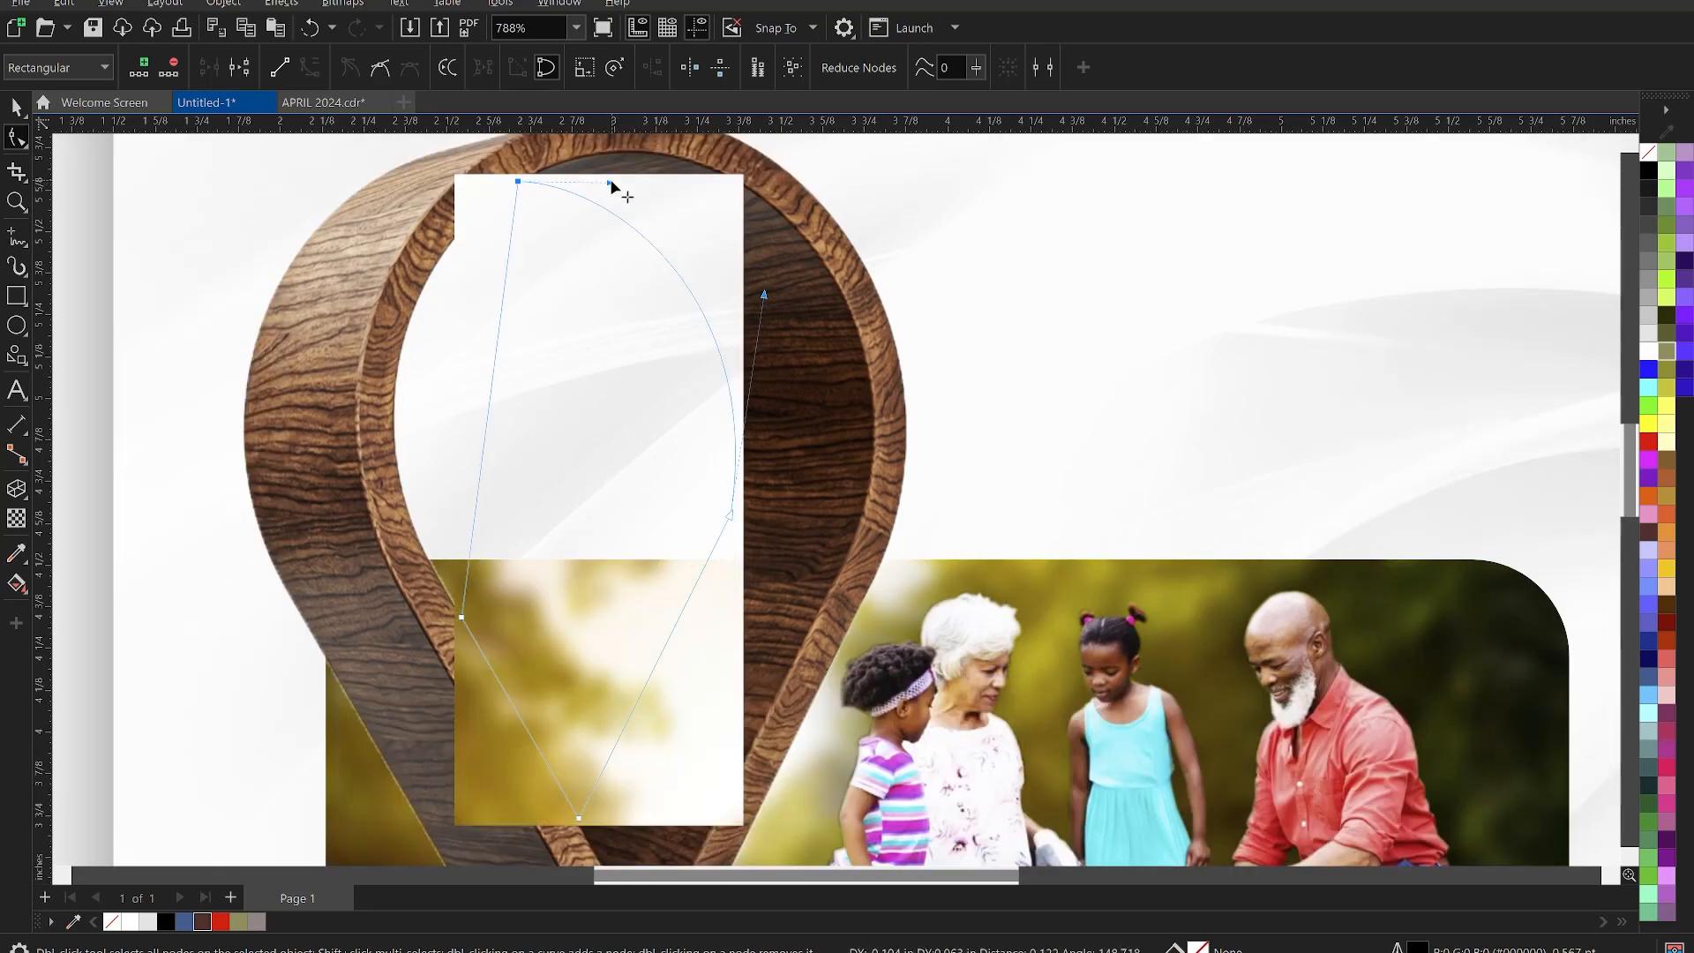
left_click(782, 303)
left_click(731, 516)
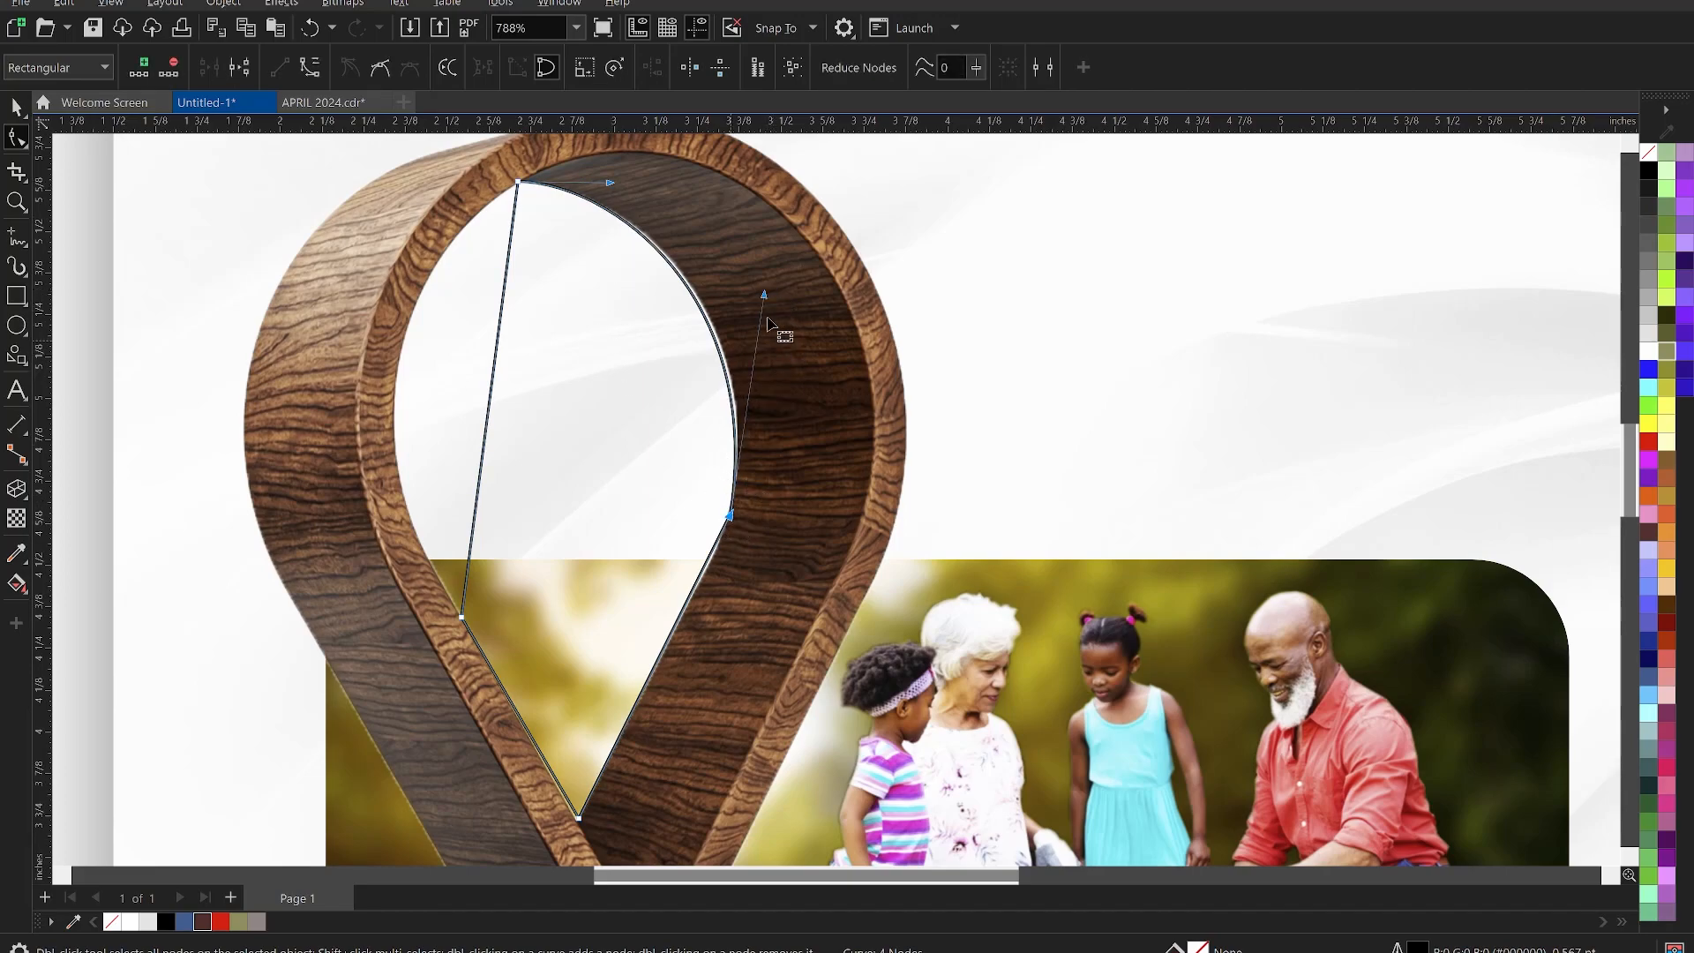
left_click_drag(763, 292, 770, 302)
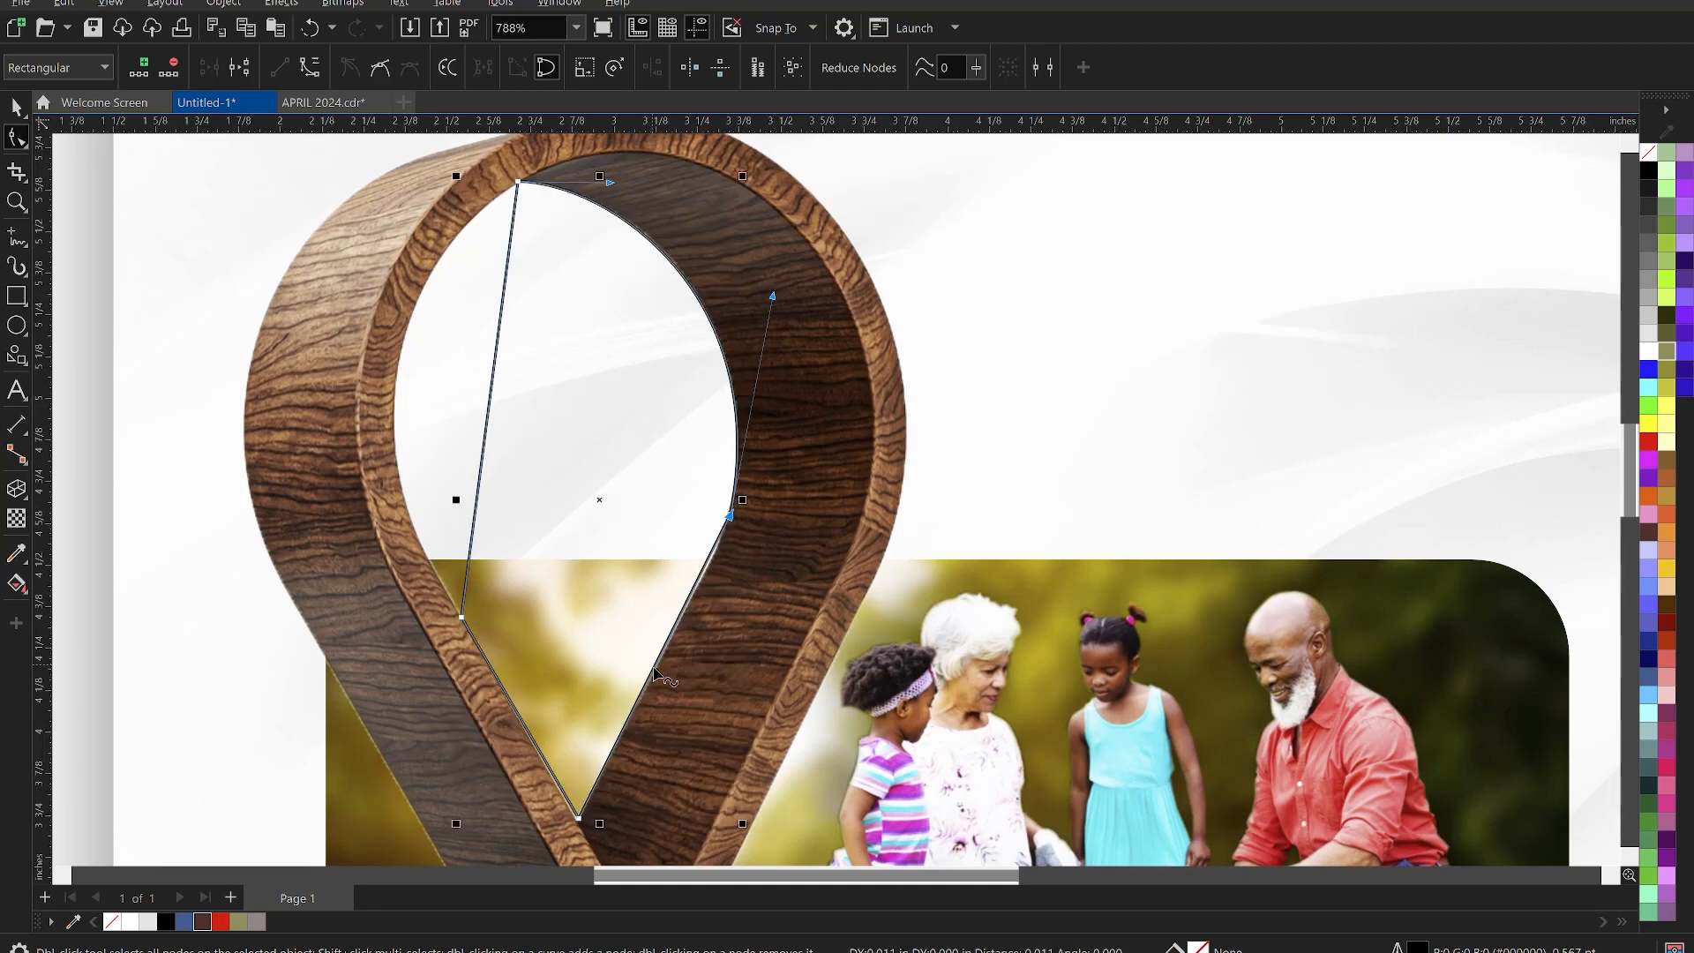
Convert the outline's lower right side to a curve, fit it to the wood edge, and move the bottom node onto the opening's tip
right_click(653, 668)
left_click(759, 450)
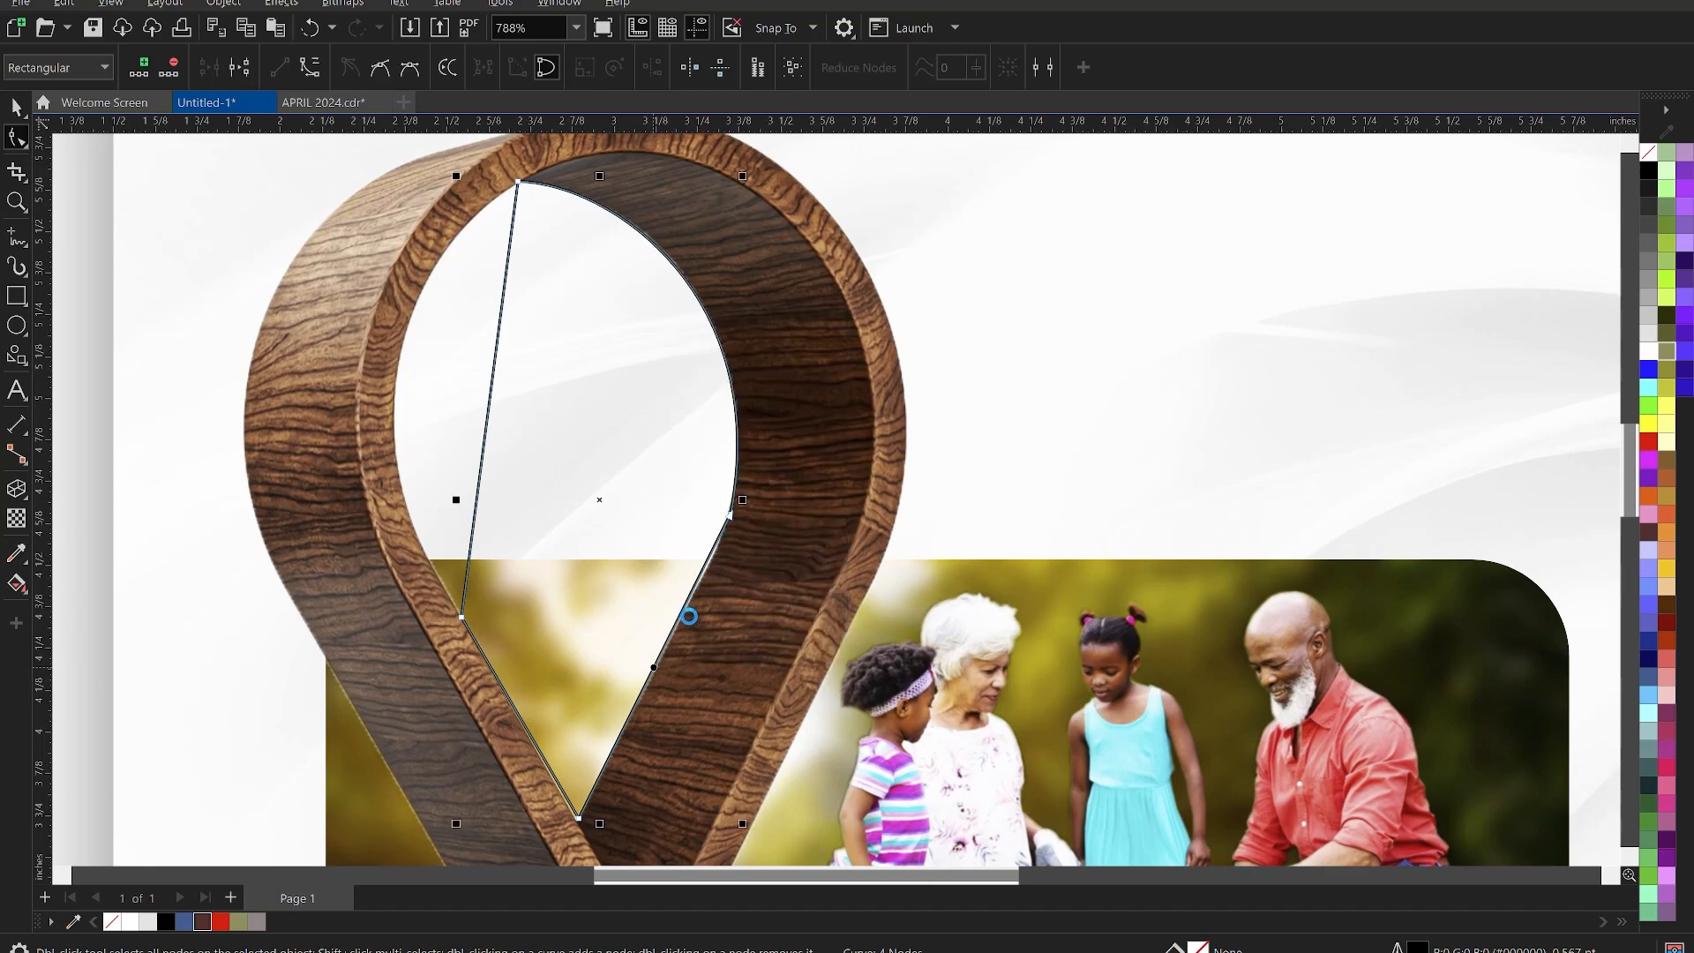
left_click_drag(680, 624, 689, 616)
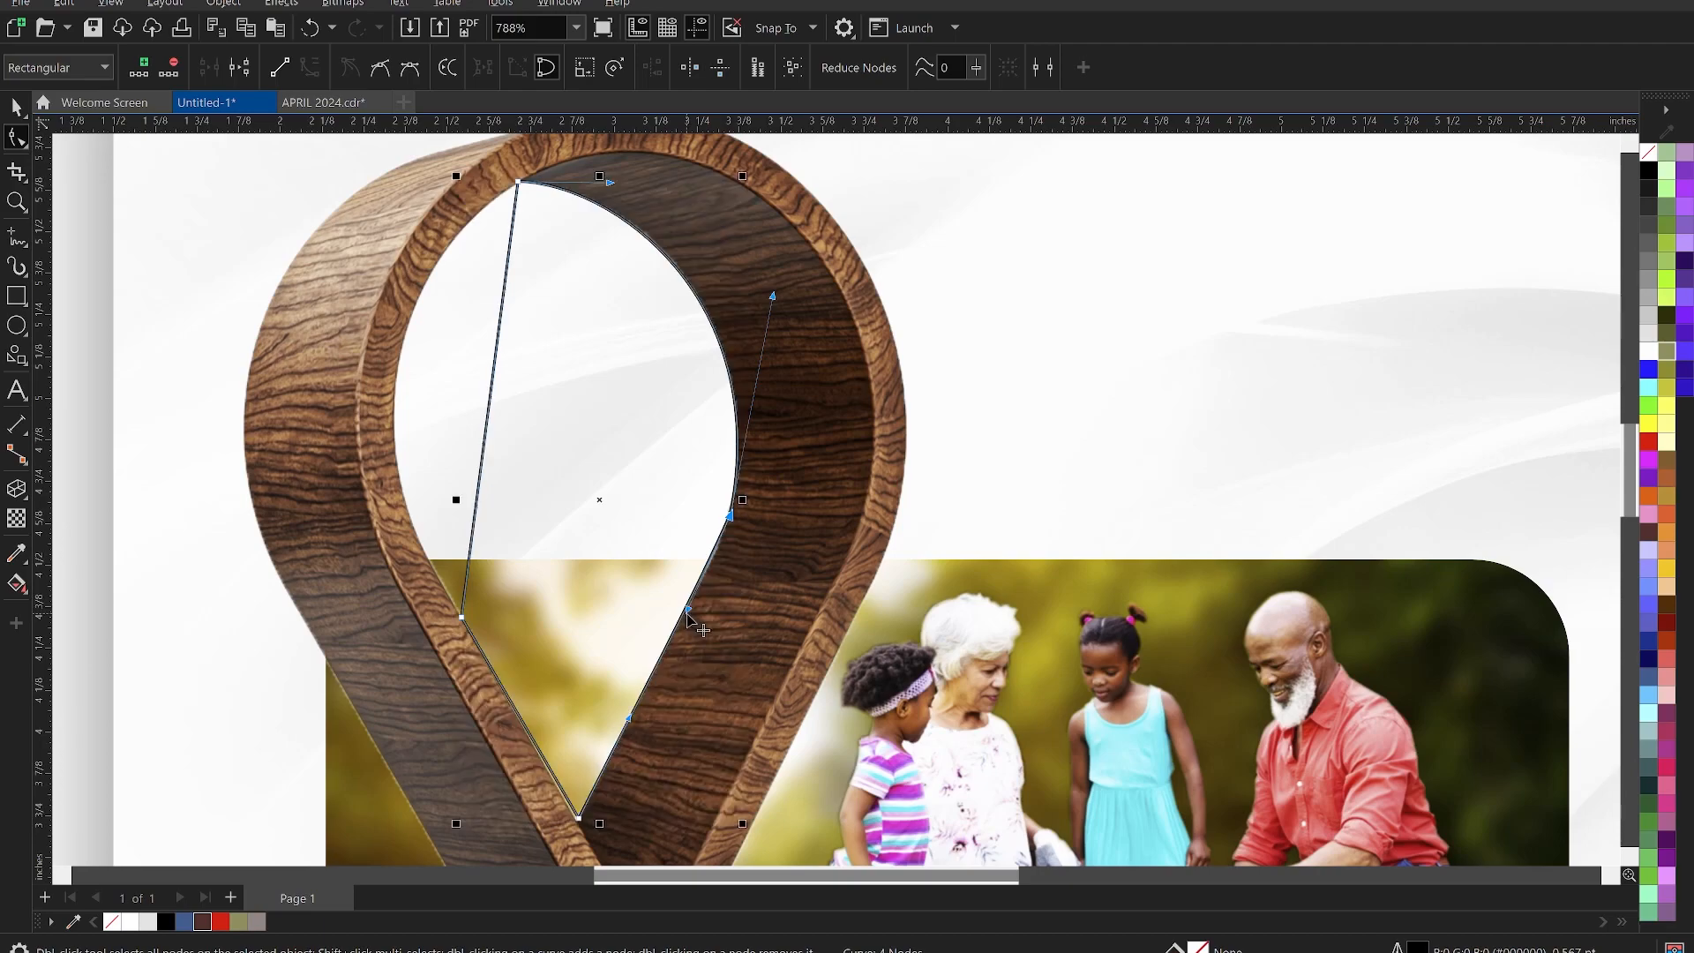
scroll(580, 817, "up", 4)
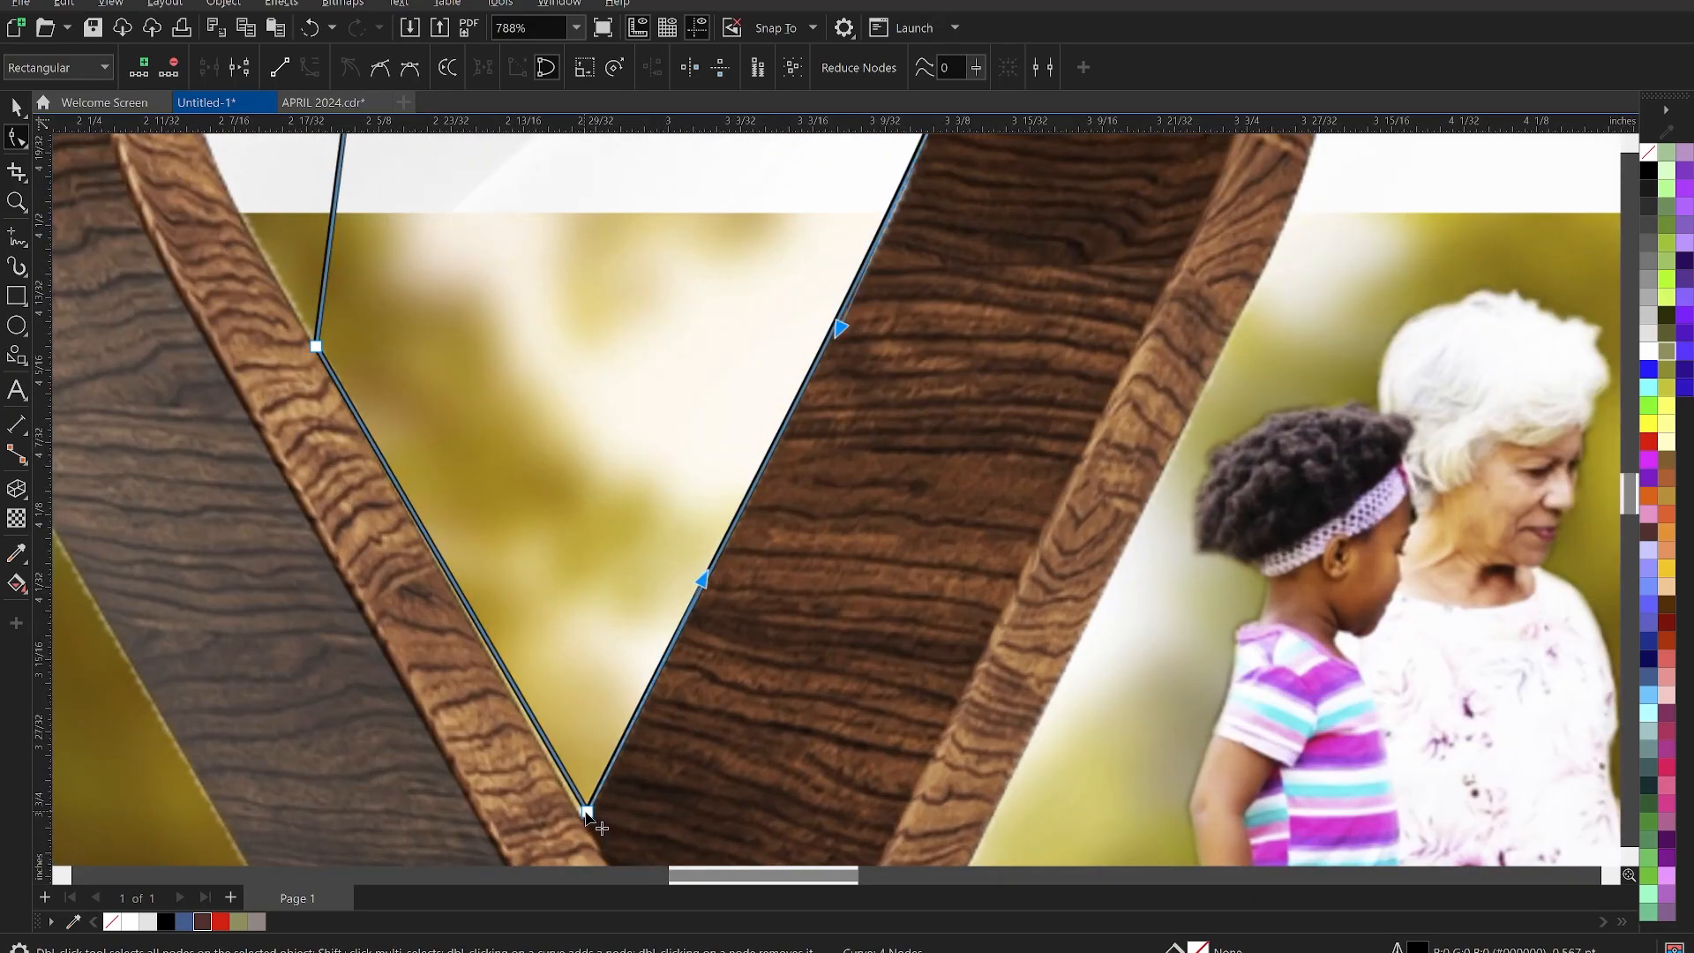
left_click_drag(588, 813, 585, 822)
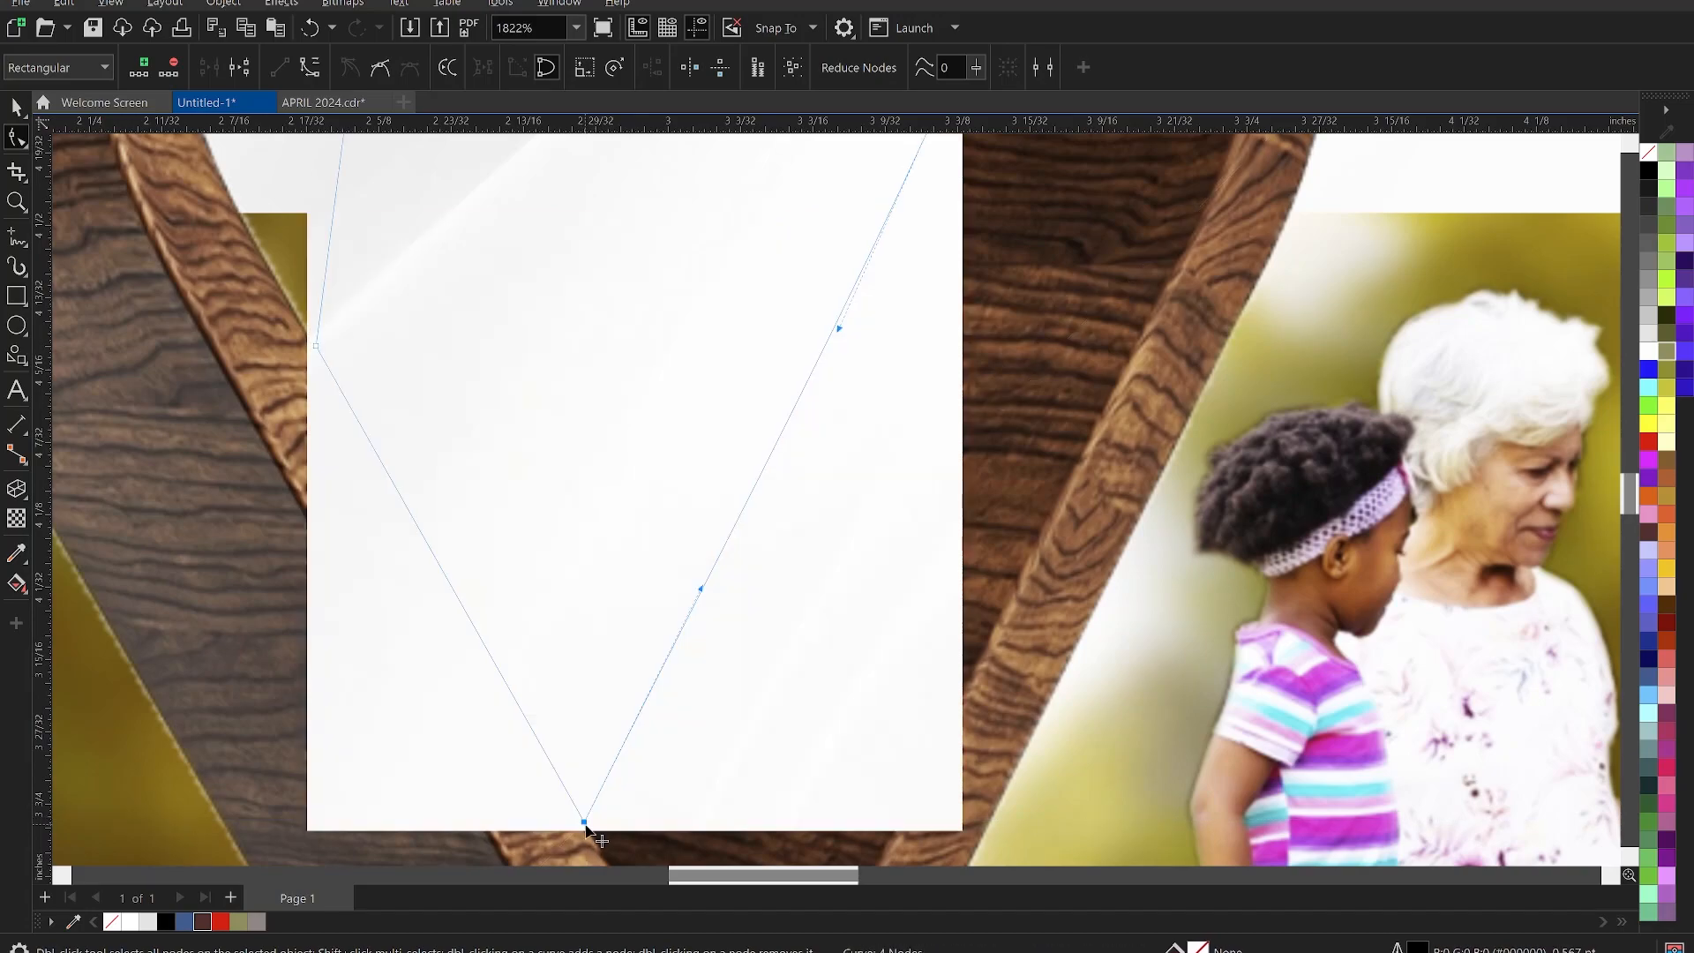
scroll(838, 607, "down", 1)
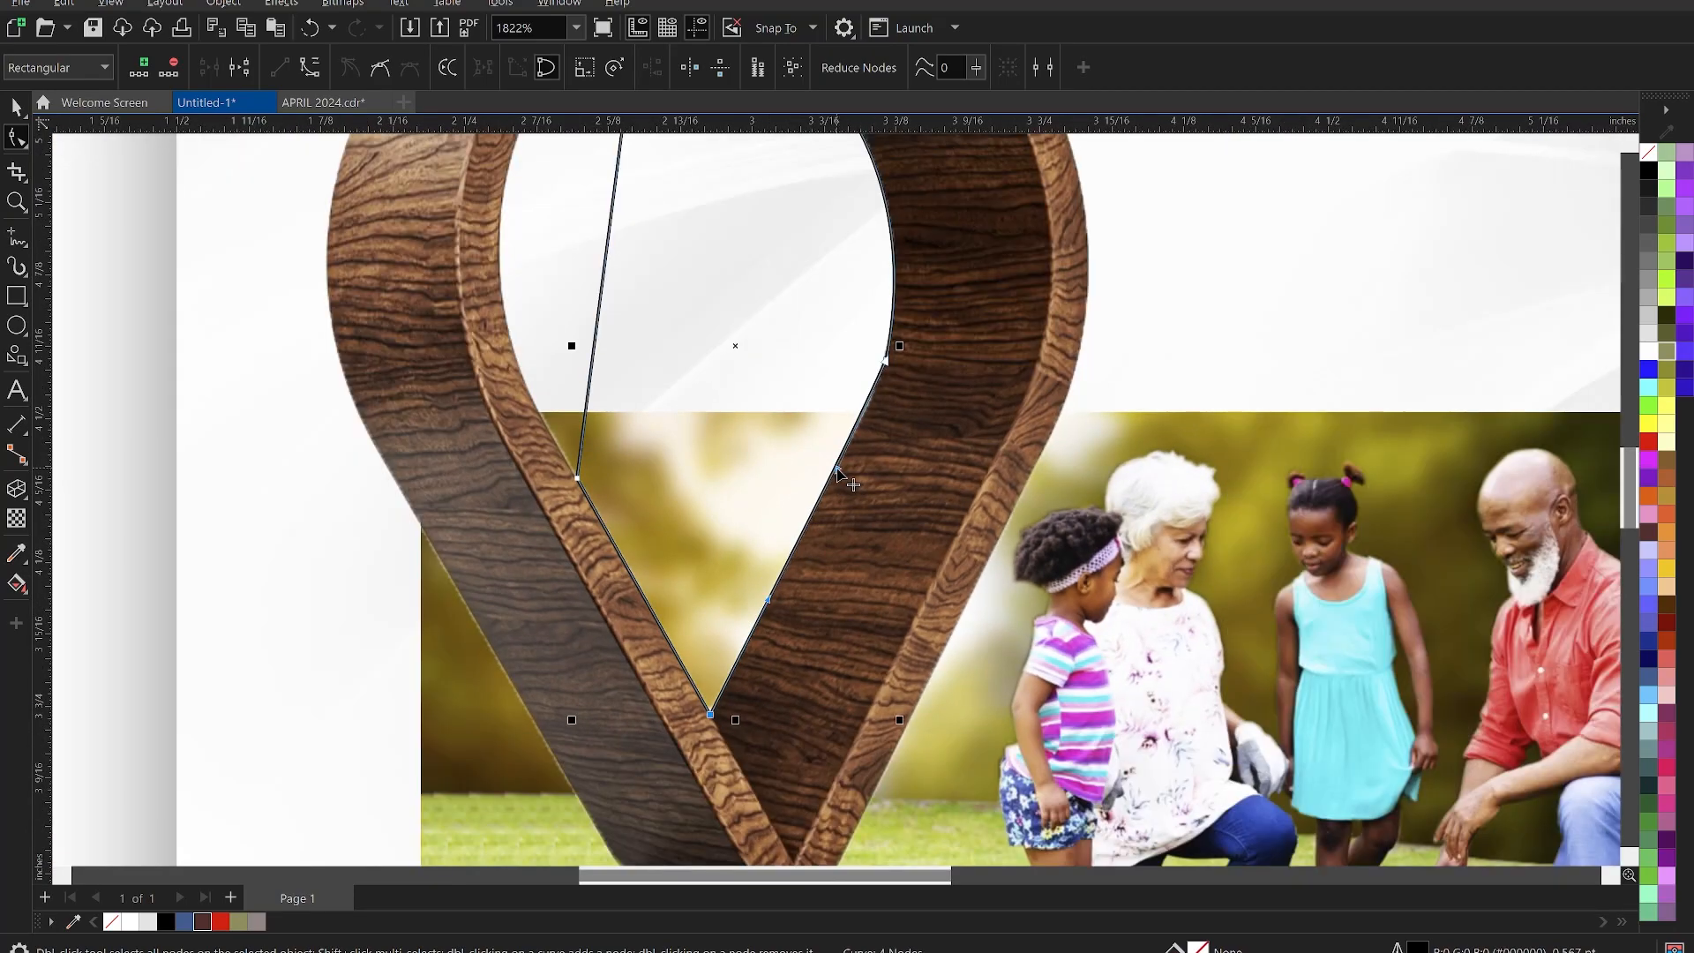
left_click_drag(838, 470, 841, 468)
scroll(803, 548, "down", 1)
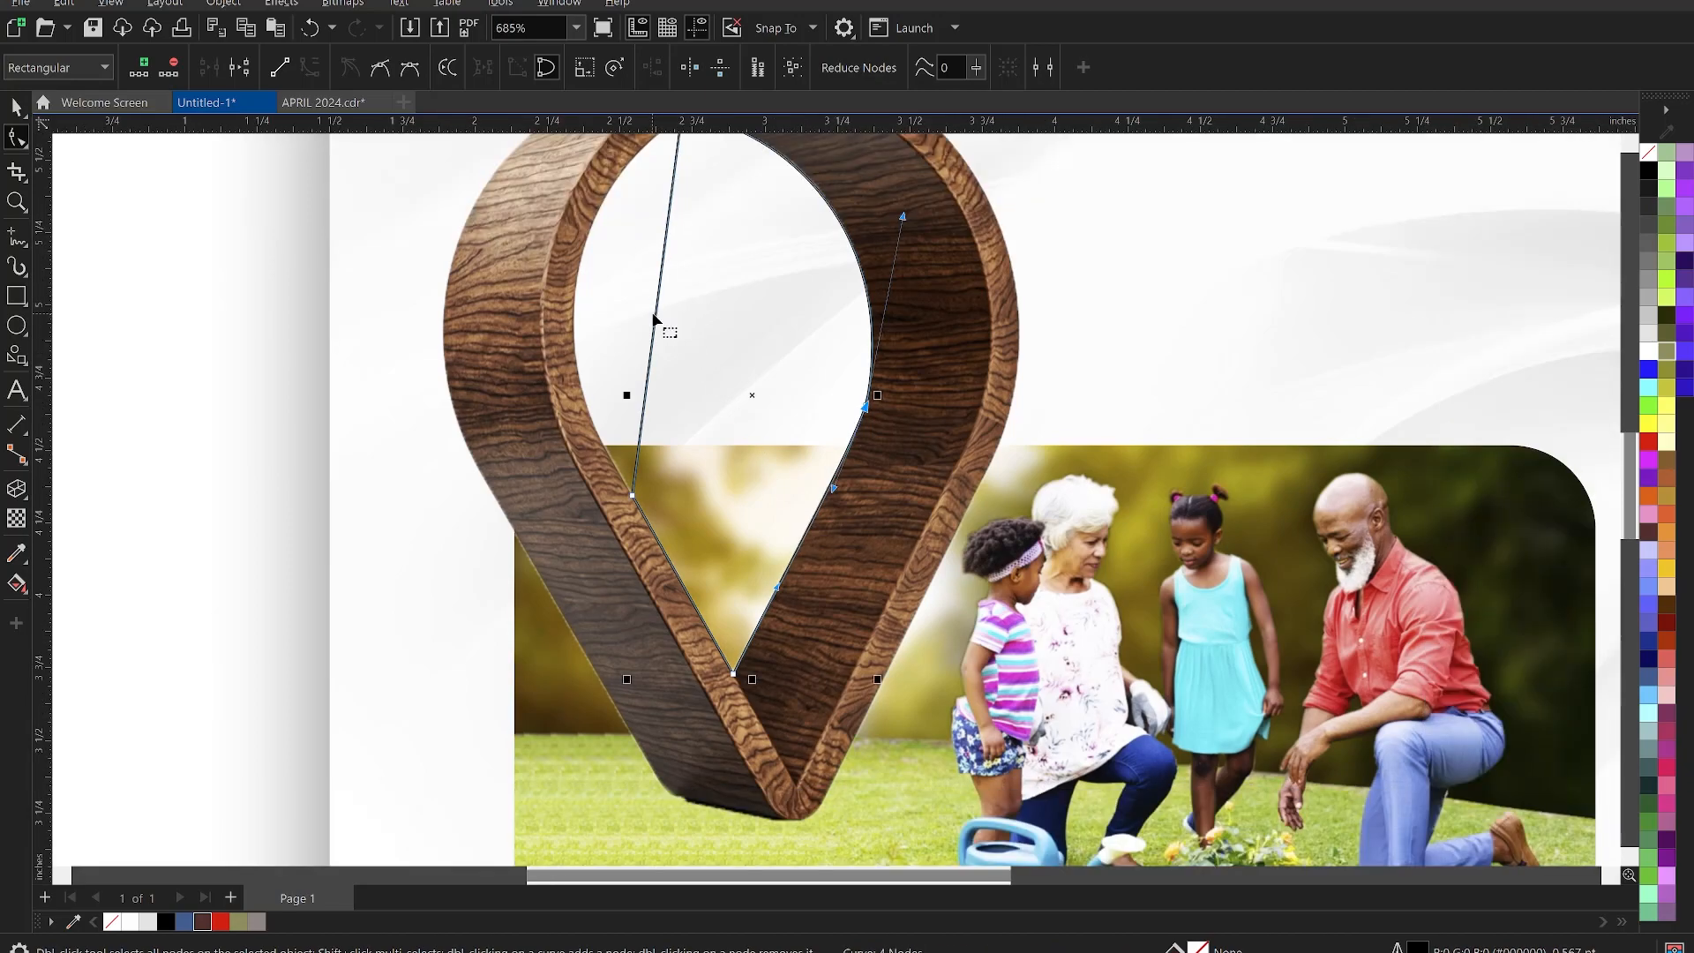
Convert the outline's straight left segment to a curve and bow it outward along the opening's left inner edge
right_click(654, 319)
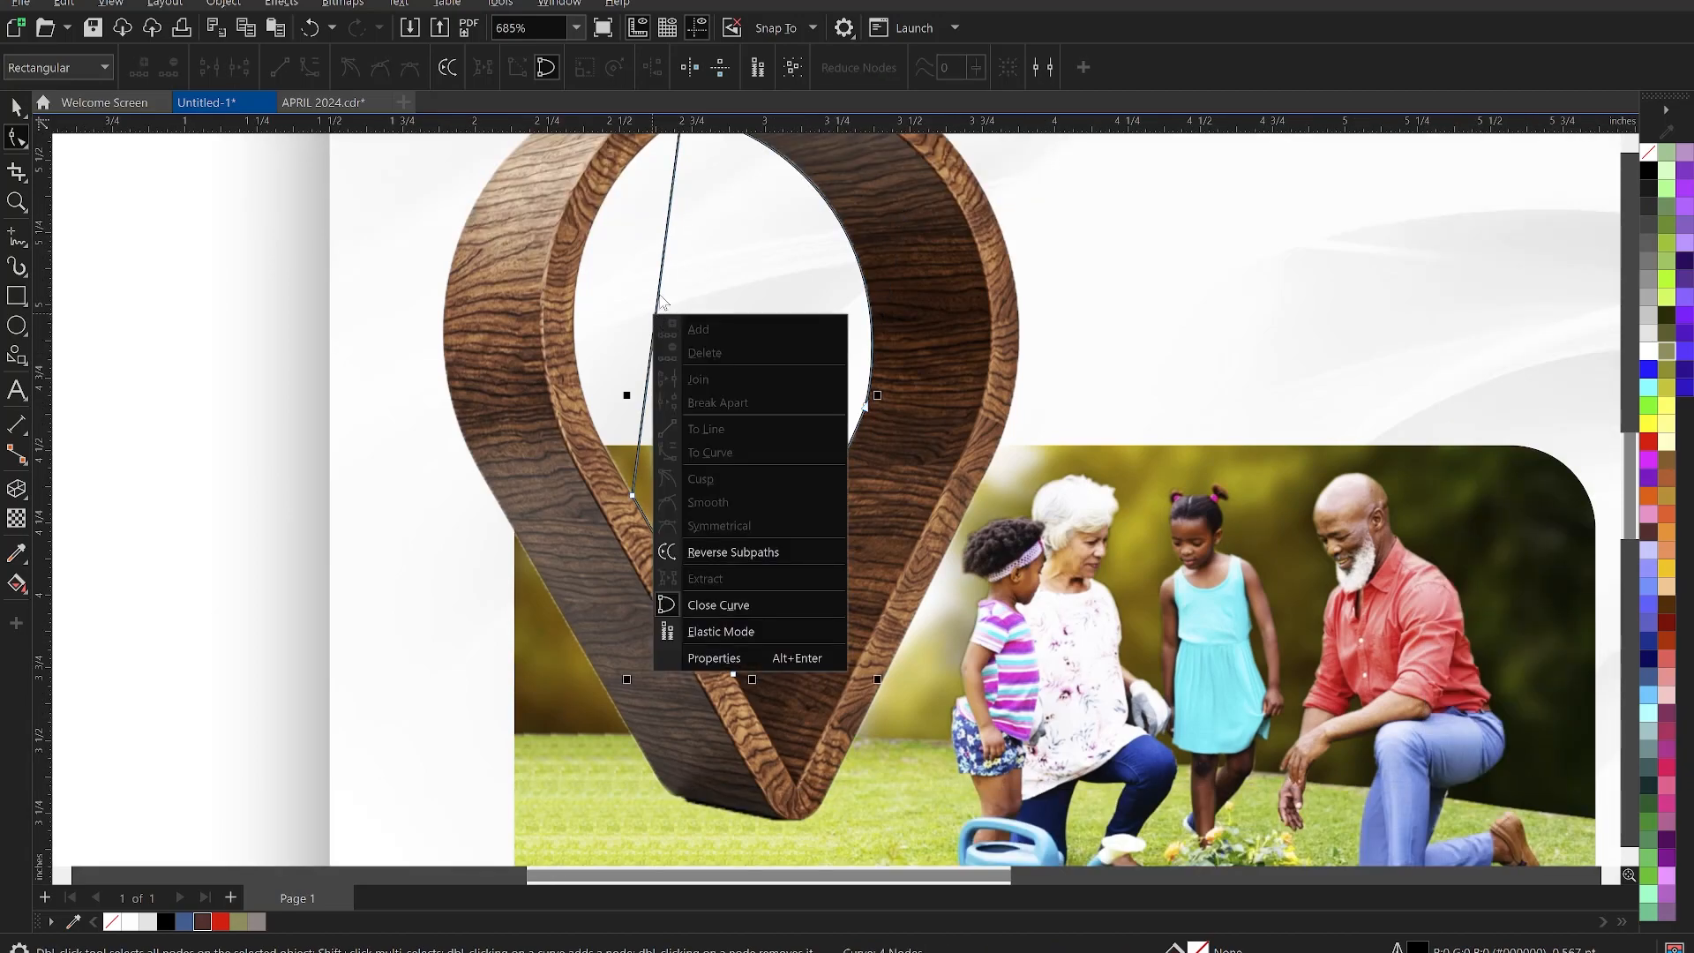
left_click(661, 292)
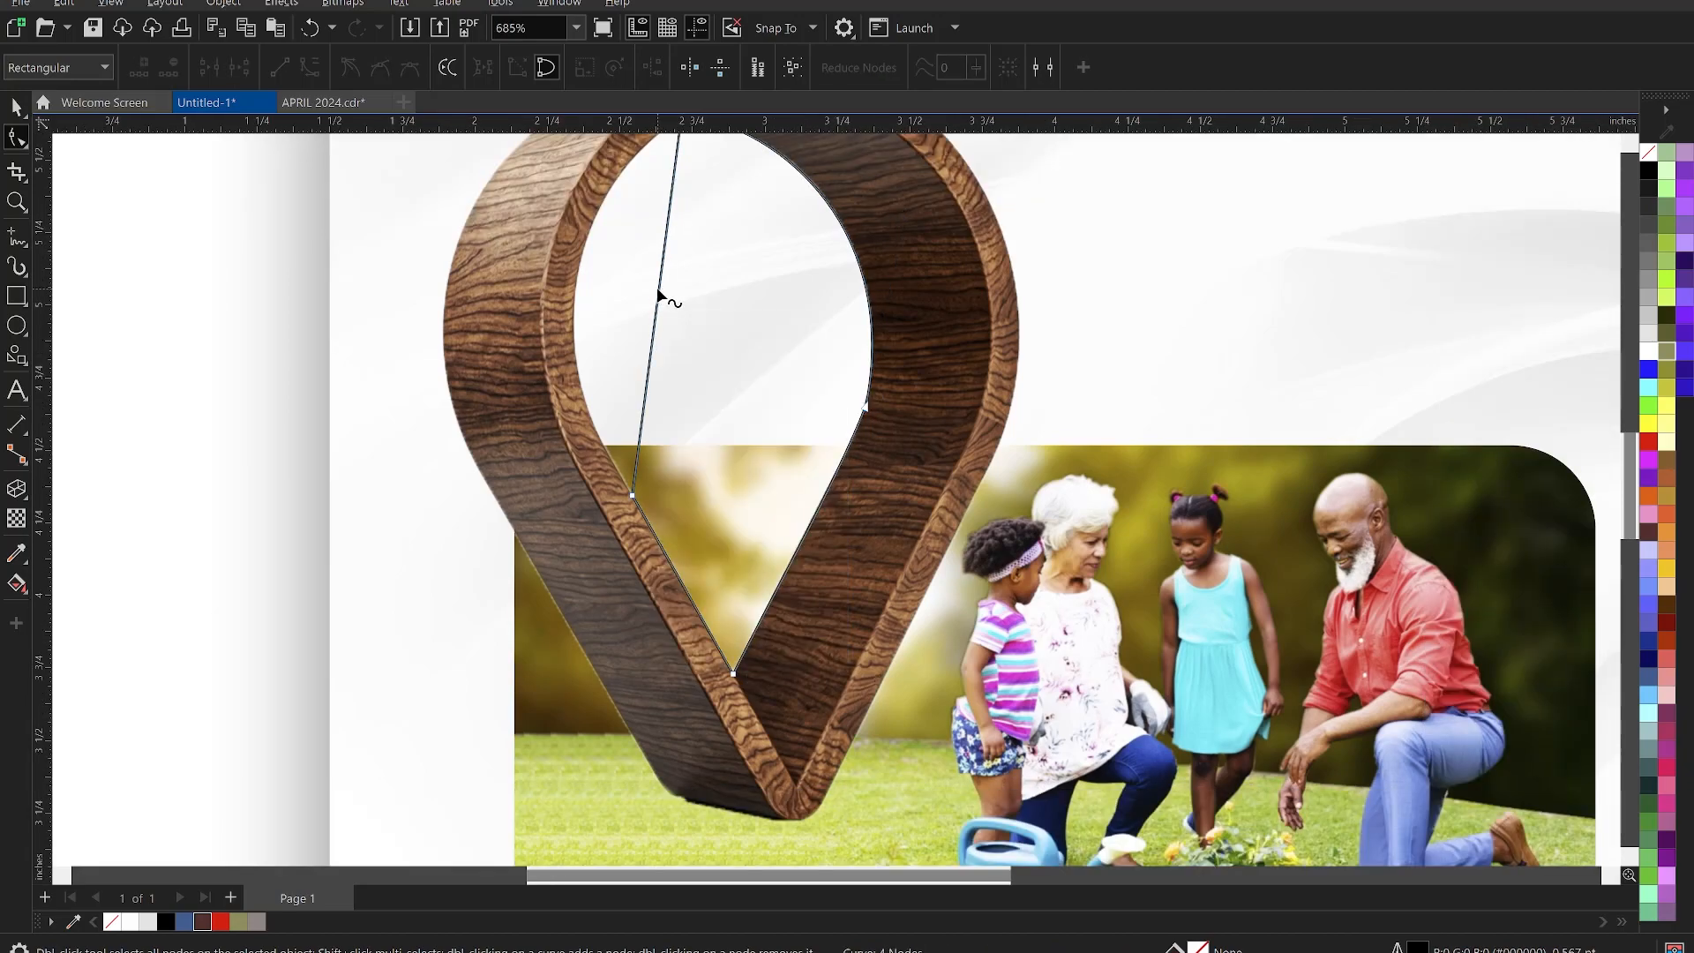
right_click(660, 293)
left_click(713, 427)
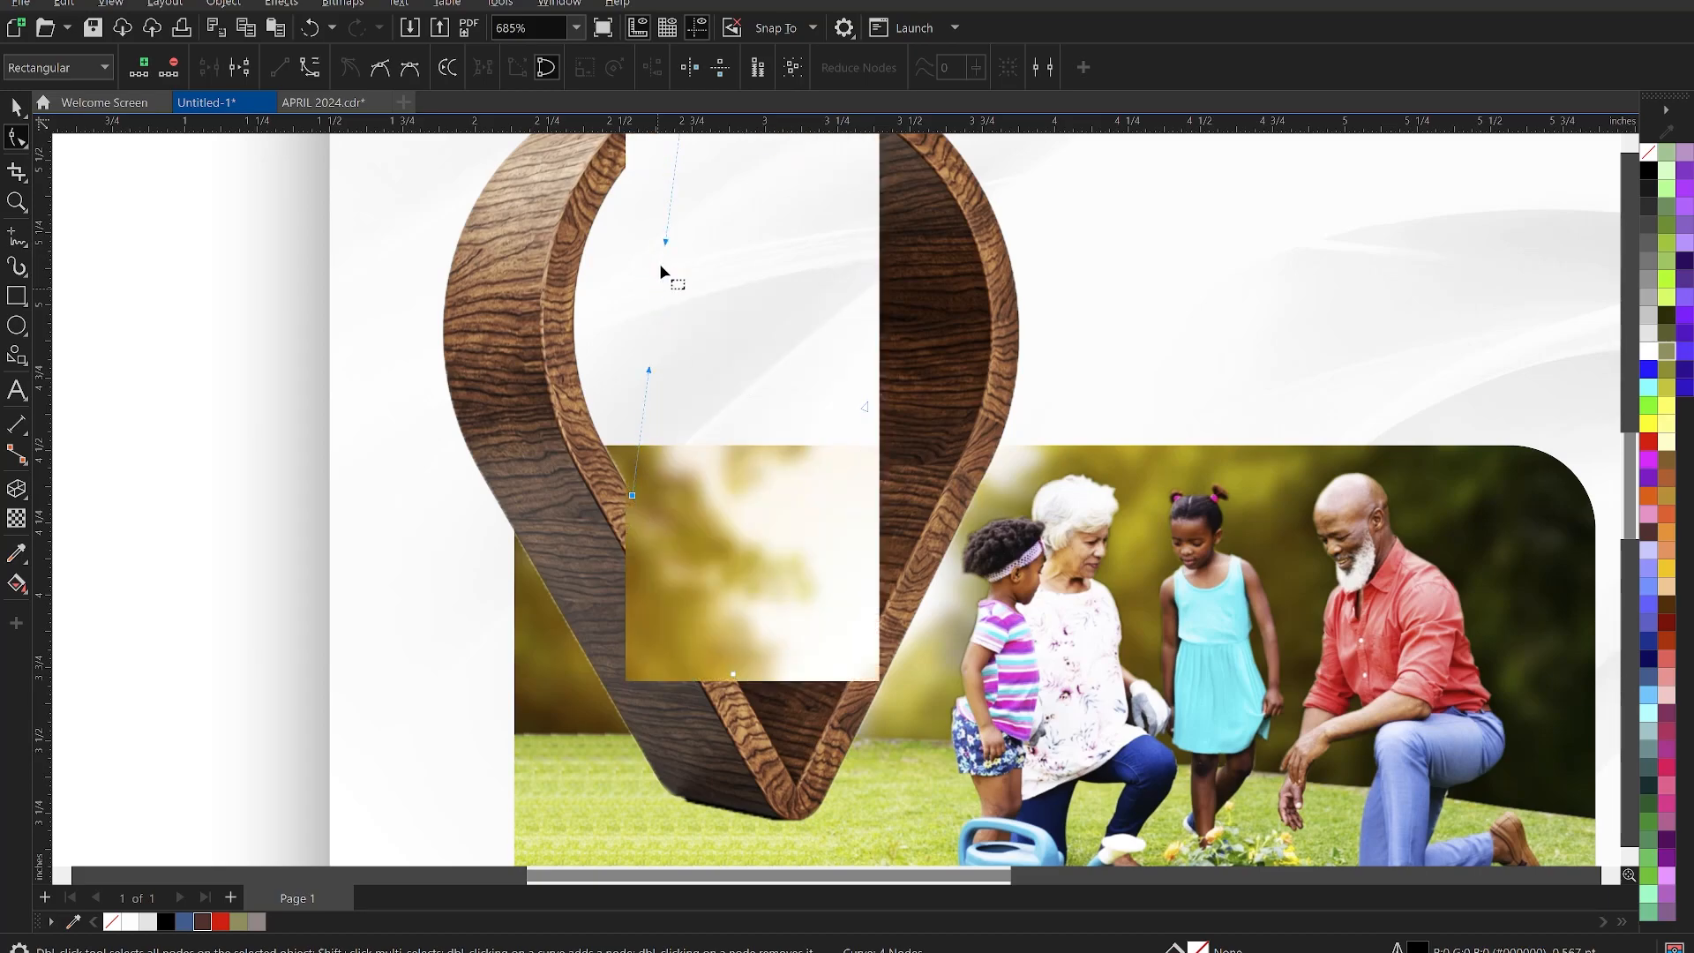
left_click_drag(632, 262, 579, 283)
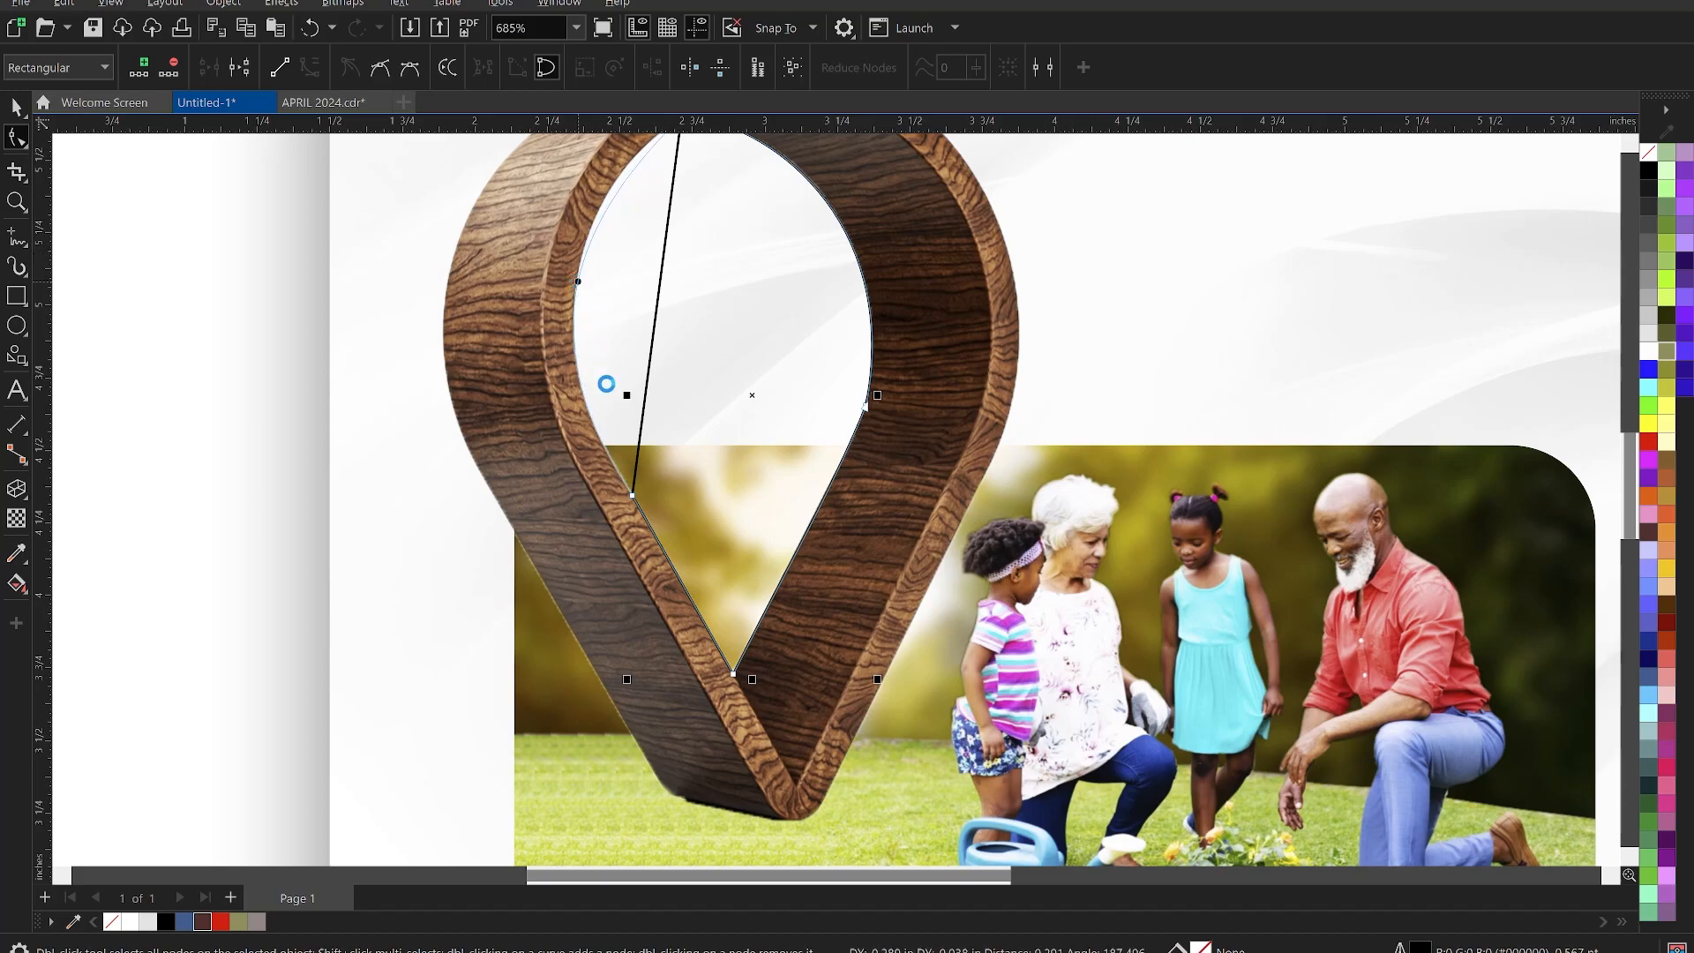
Adjust the curve handles of the outline's left arc so it follows the wooden pin opening's left inner edge closely
scroll(618, 470, "down", 2)
scroll(673, 185, "up", 1)
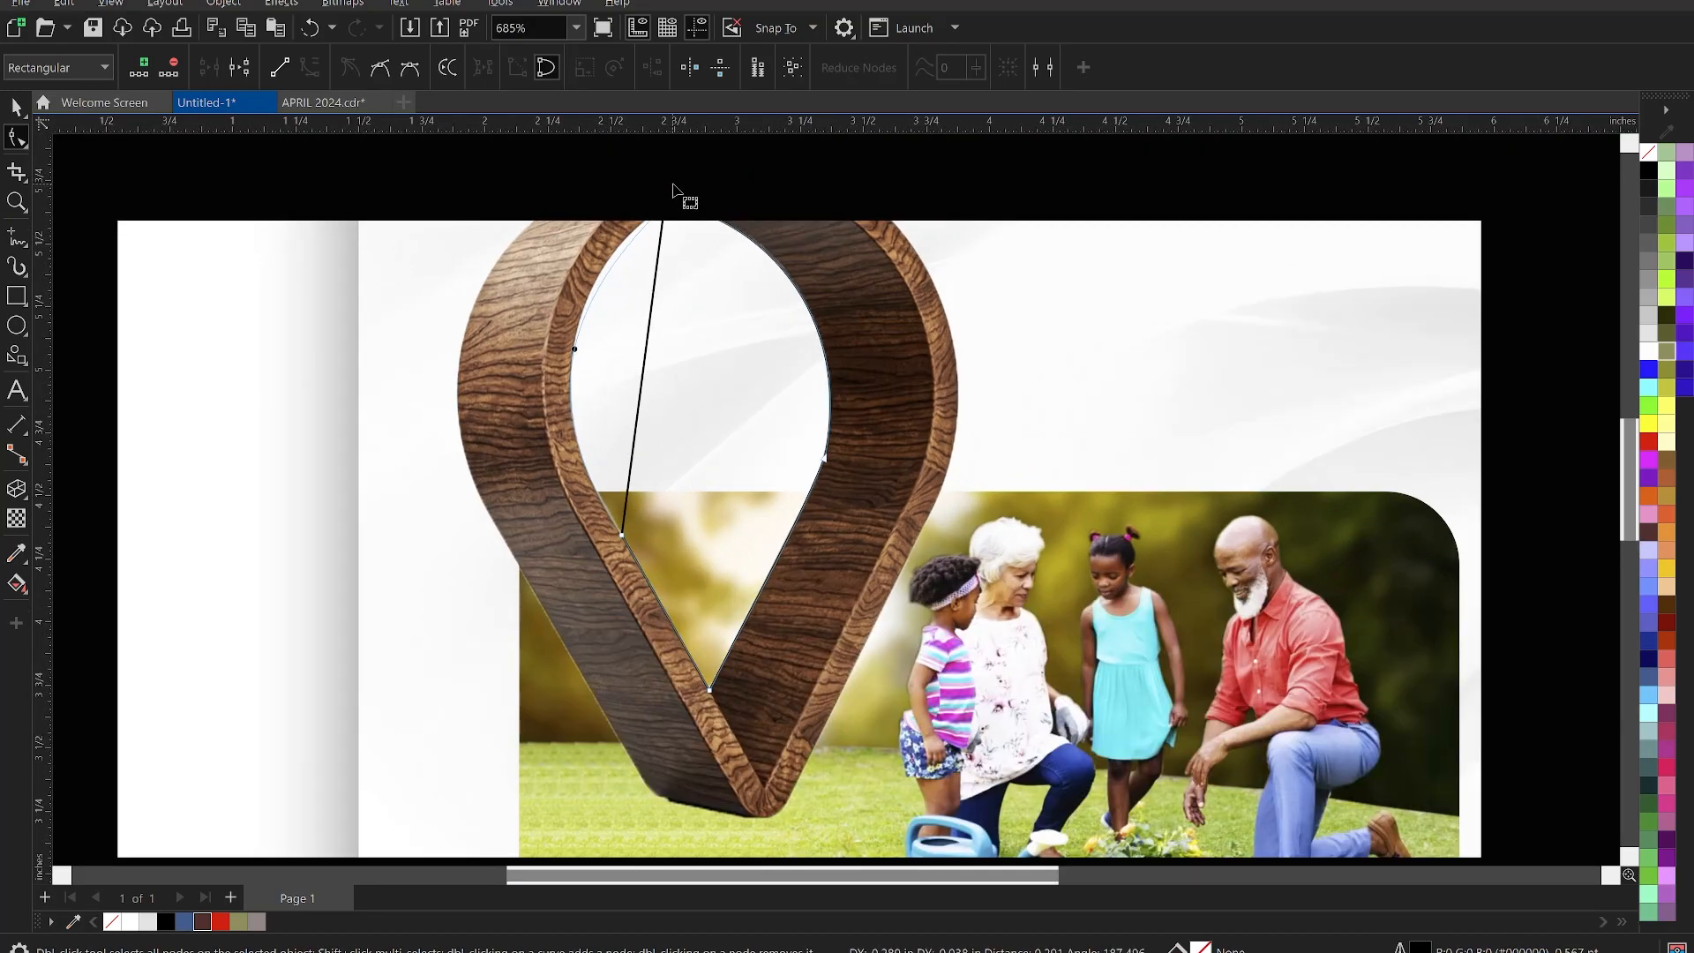
scroll(674, 192, "up", 1)
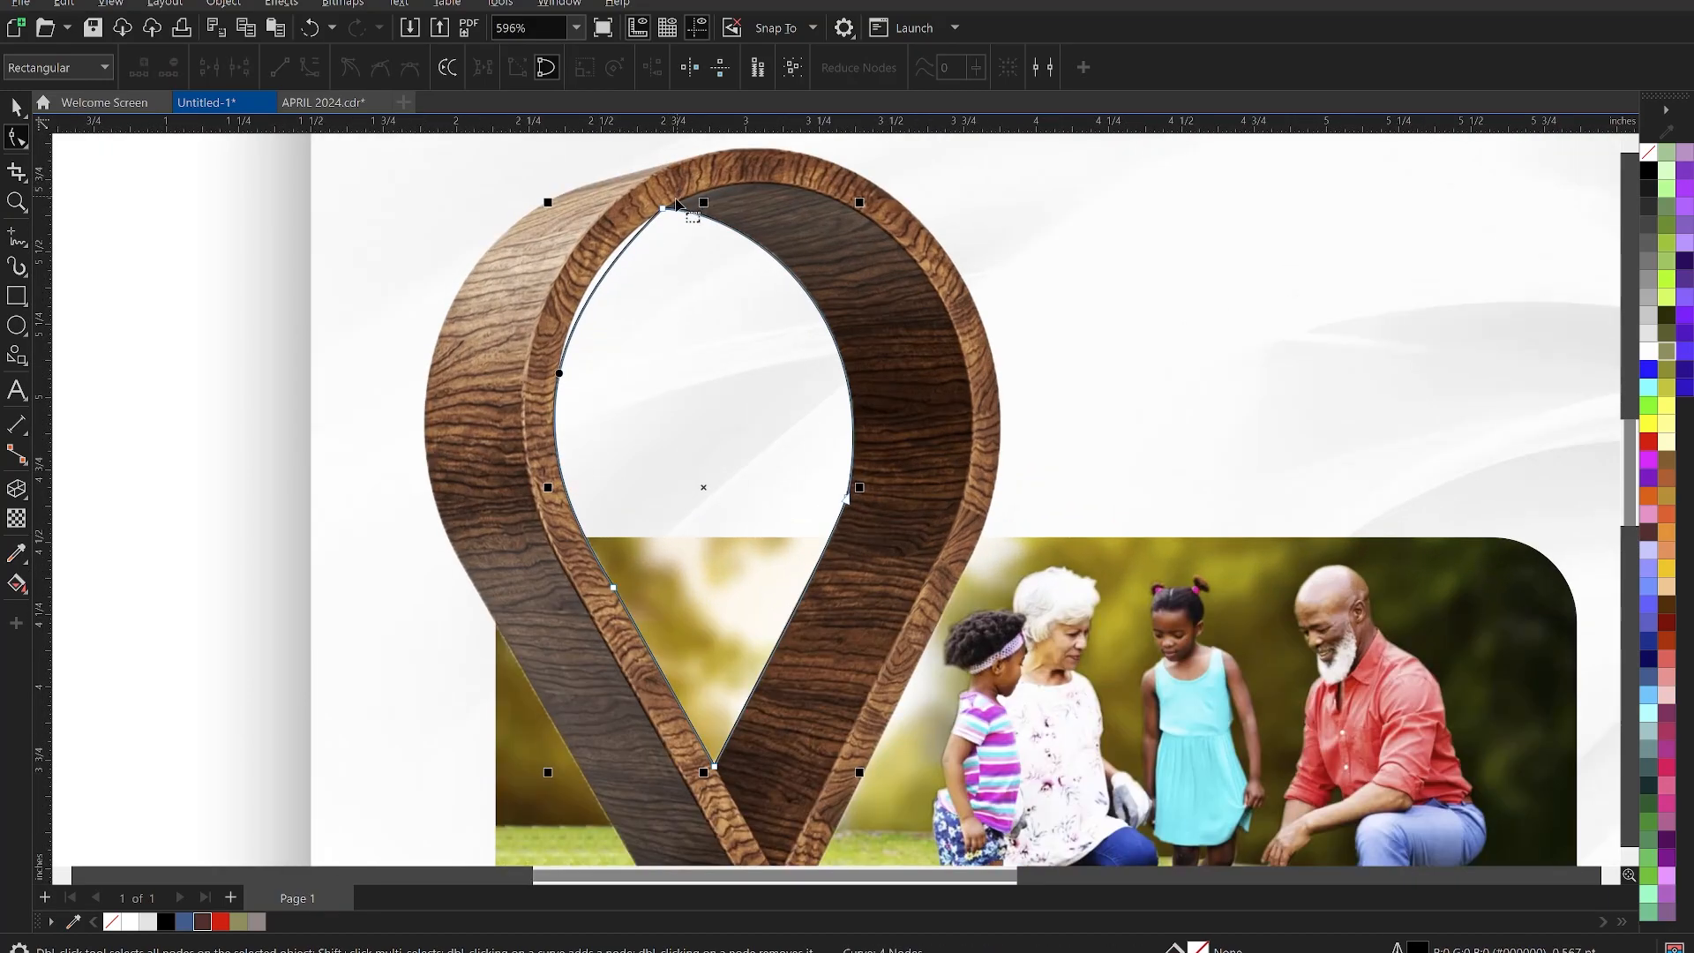
left_click(666, 210)
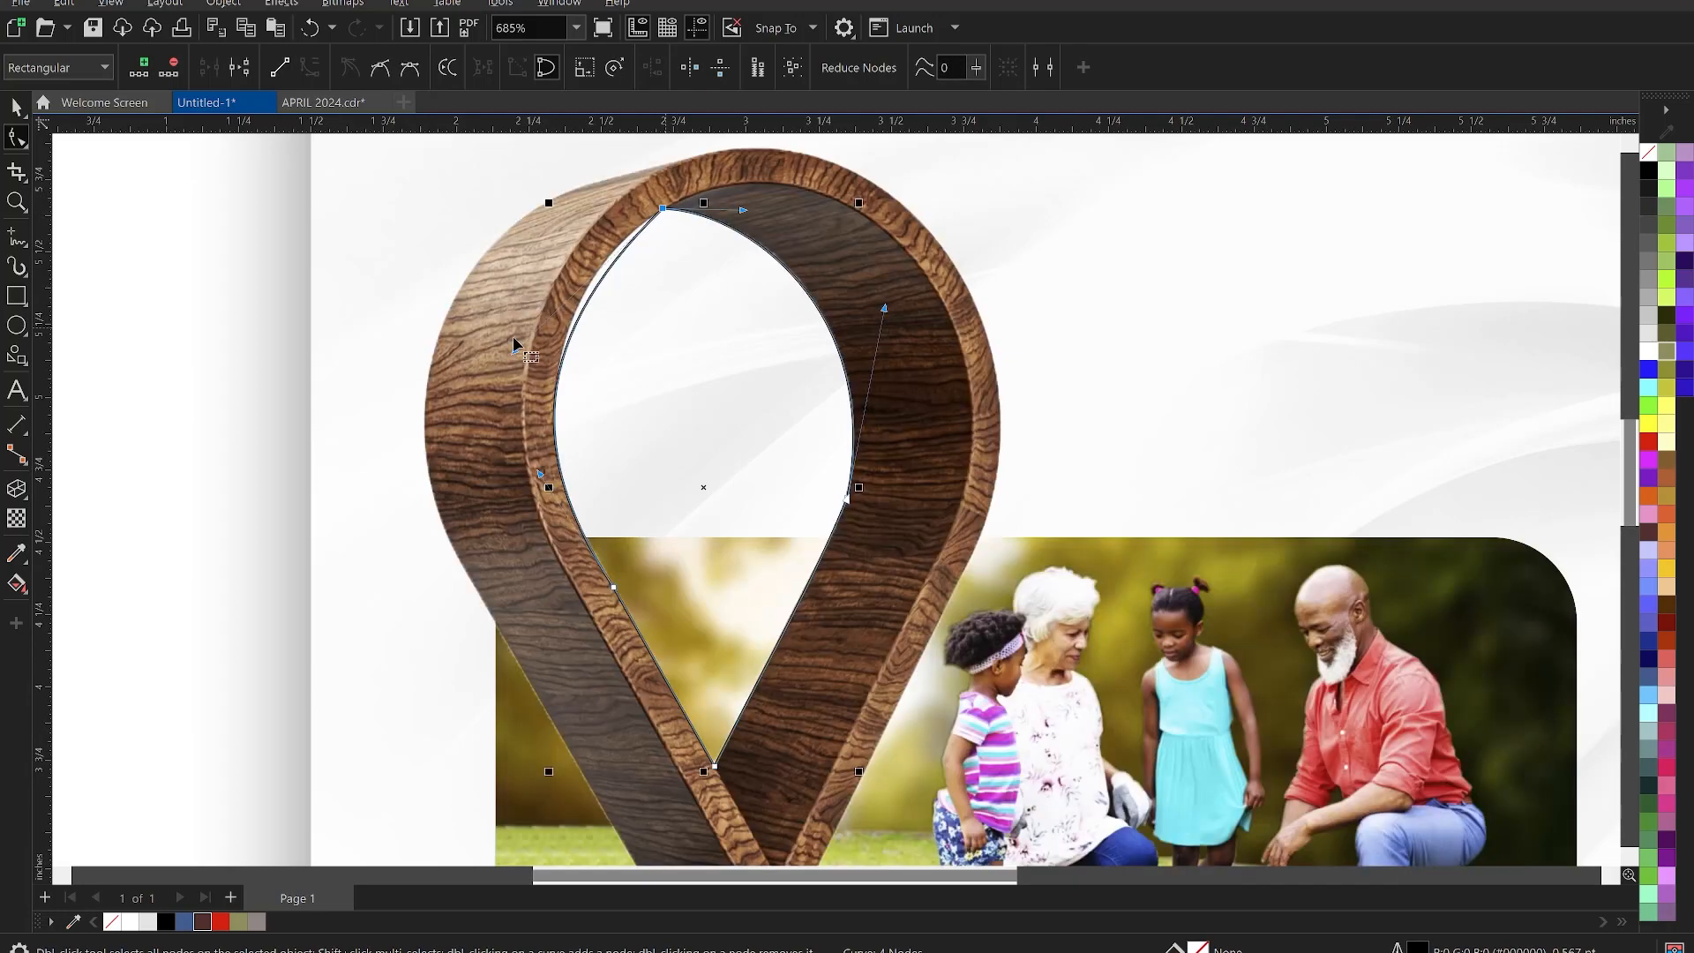
left_click_drag(512, 351, 533, 304)
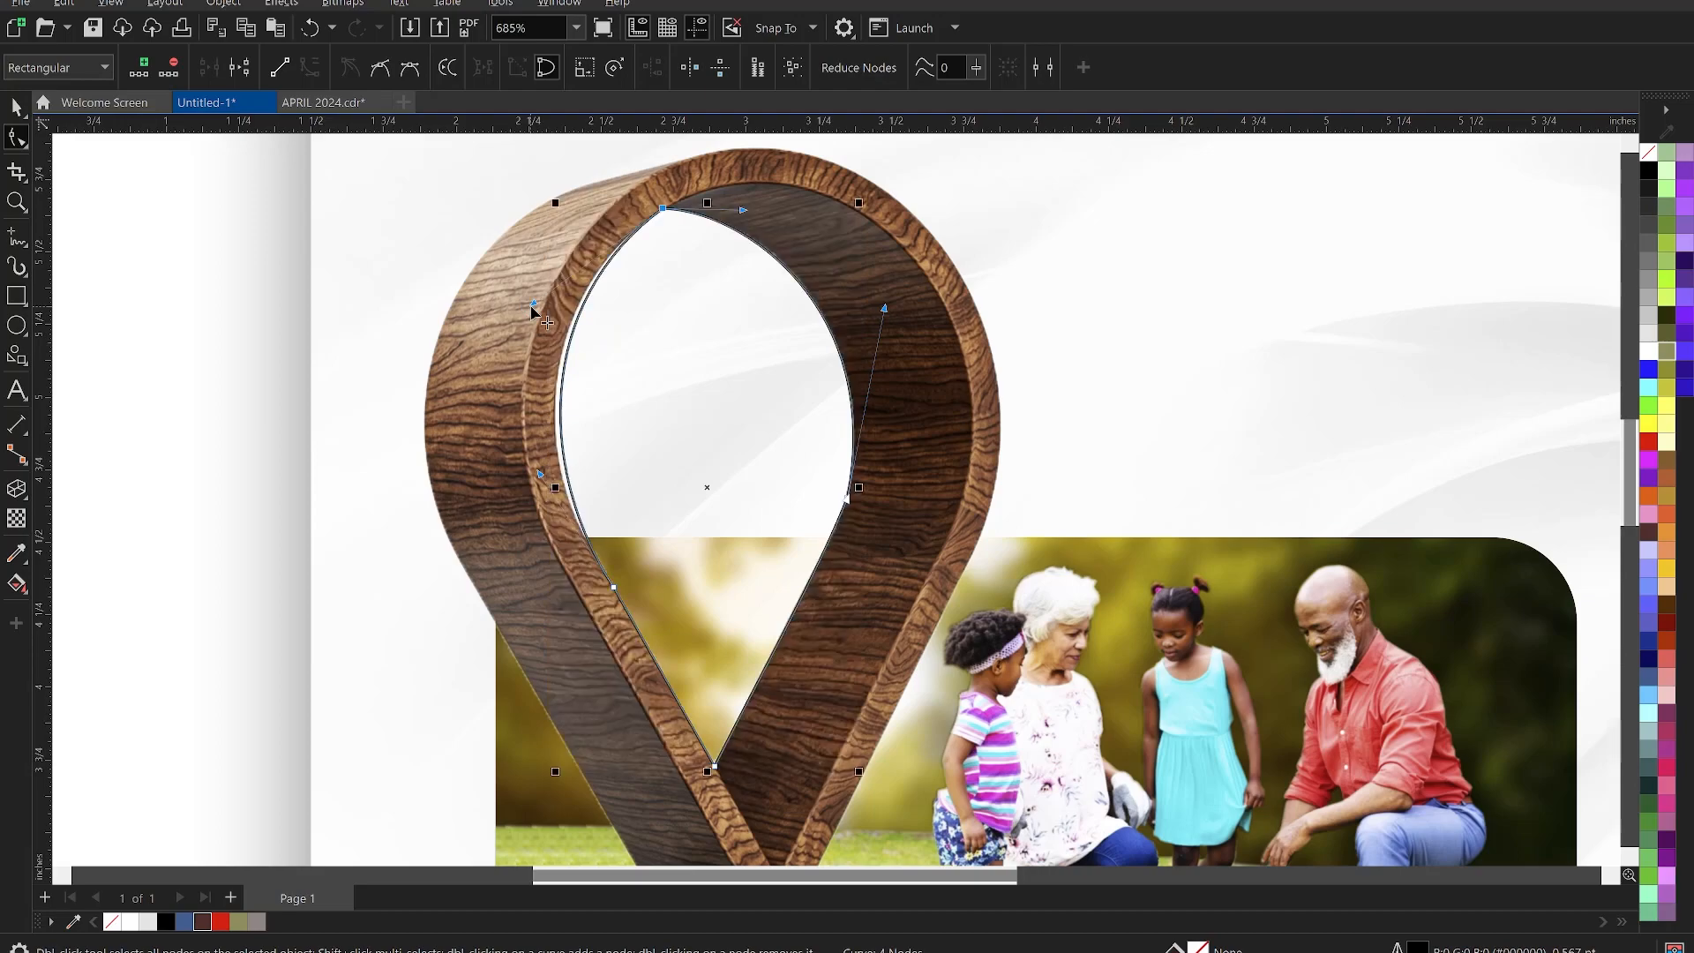
left_click_drag(541, 477, 532, 471)
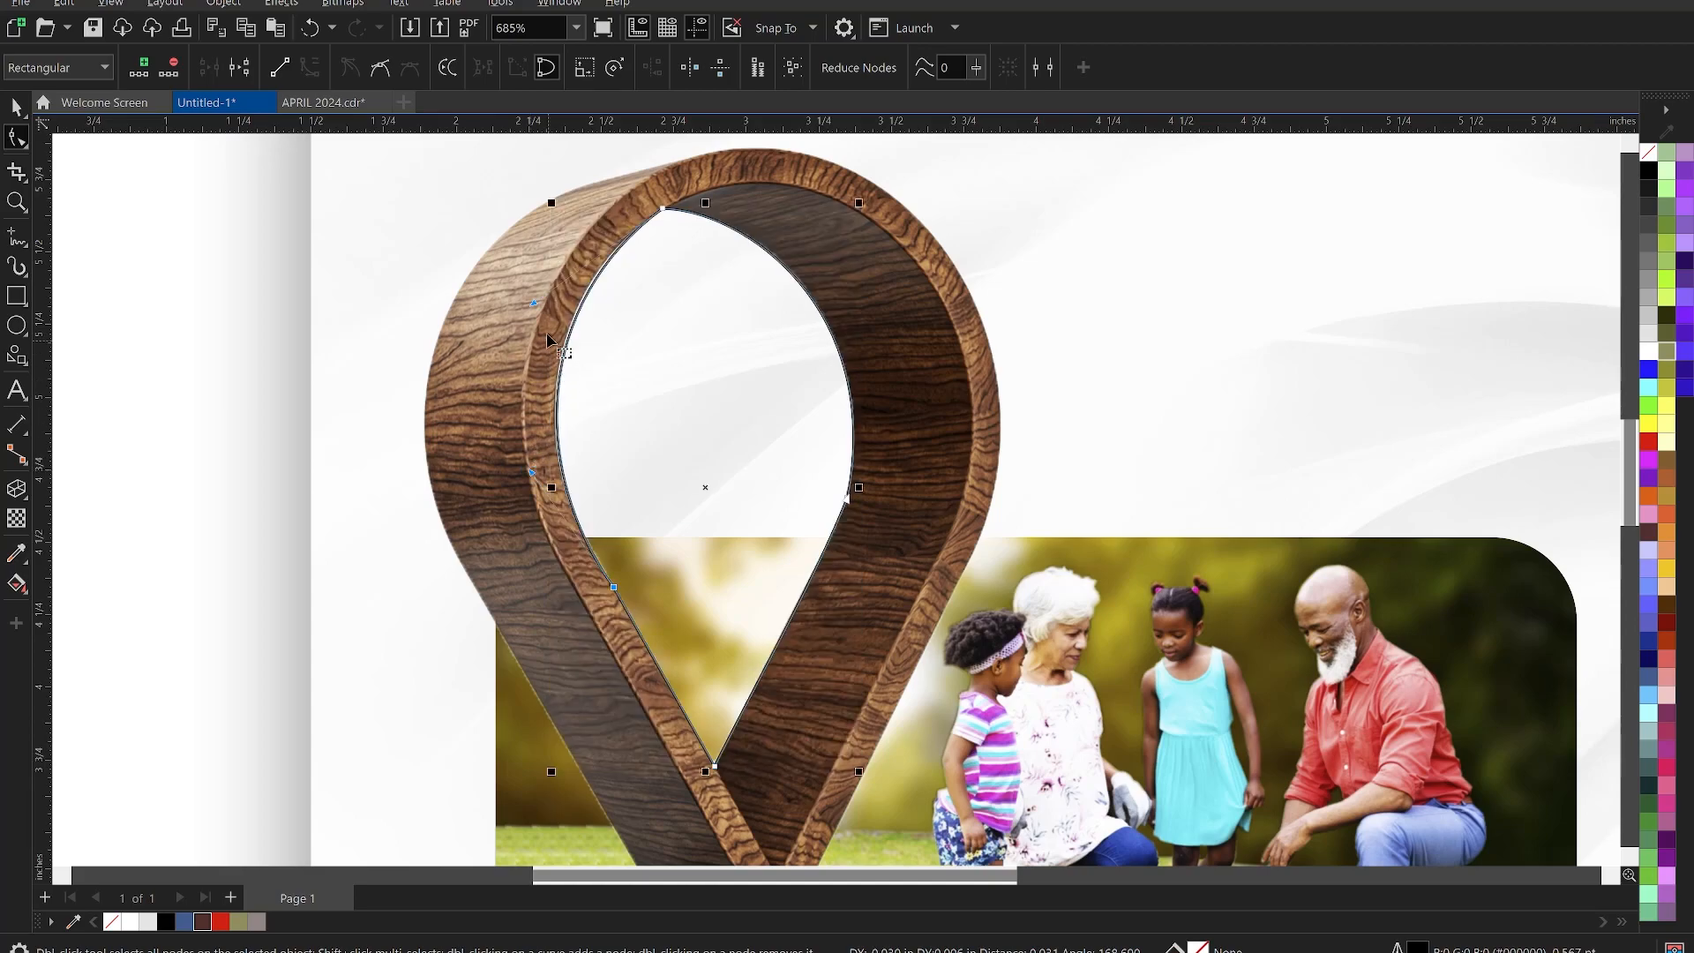
left_click_drag(534, 304, 531, 288)
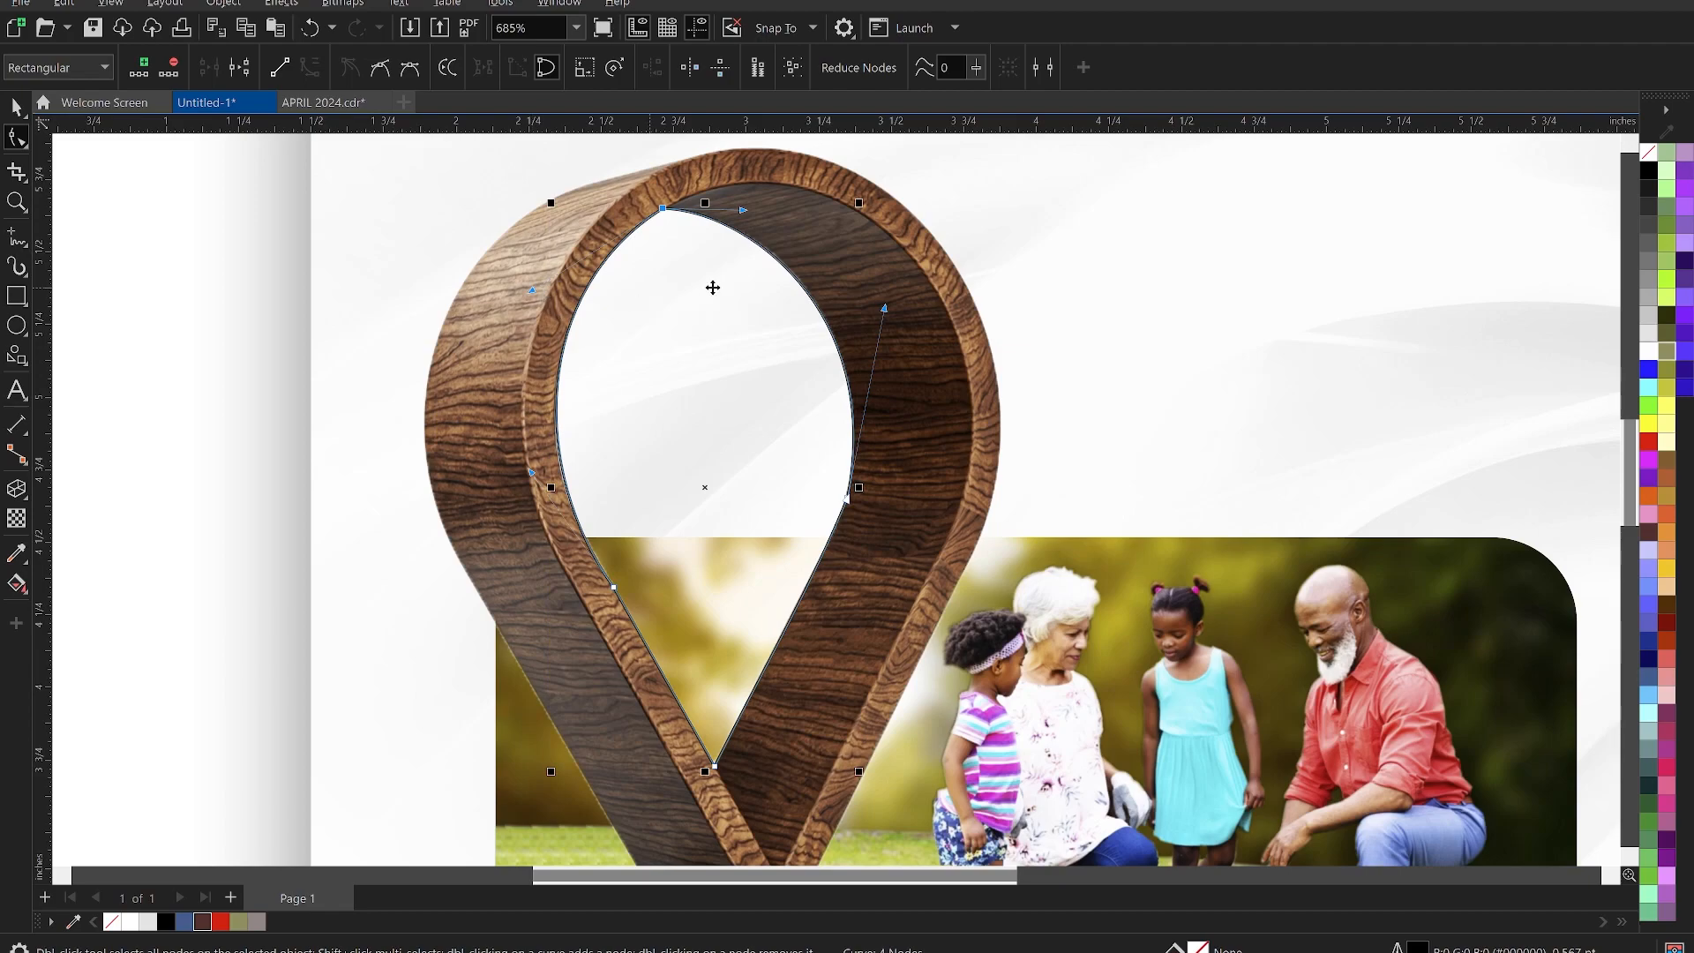
Remove the outline colour from the curve traced around the pin opening
key("space")
scroll(717, 295, "down", 1)
scroll(719, 299, "down", 1)
scroll(724, 446, "up", 1)
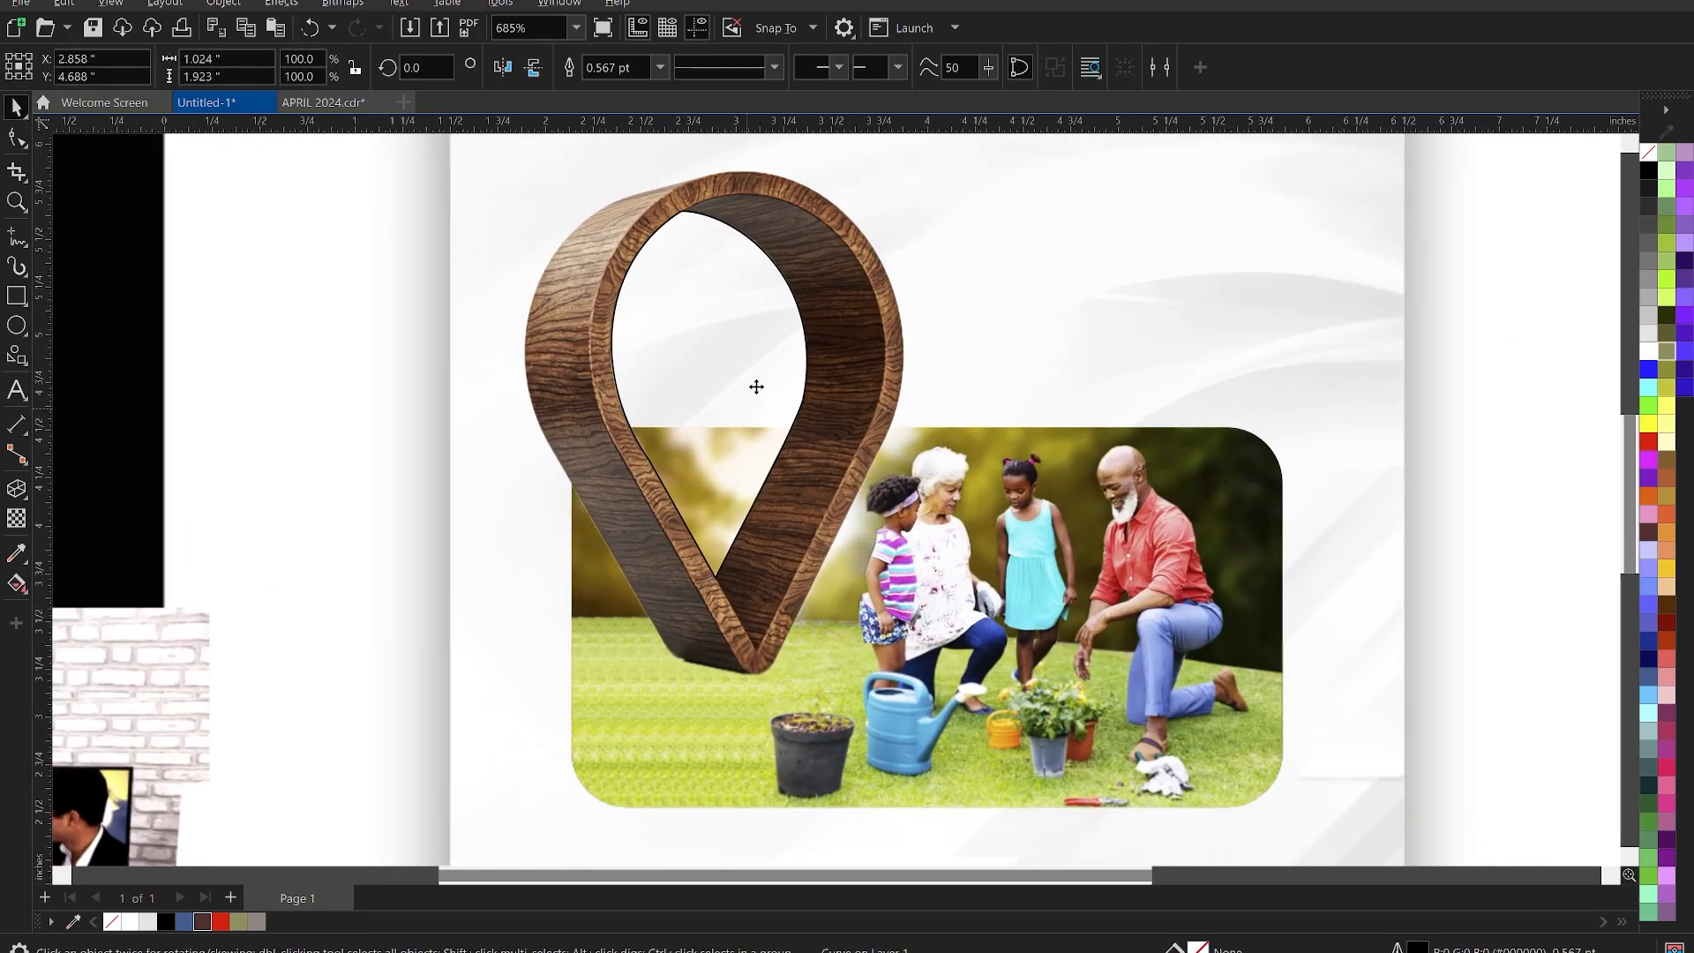
right_click(112, 922)
Move the living-room photo up beside the layout and PowerClip it inside the traced pin-opening curve
scroll(688, 603, "down", 2)
left_click(403, 614)
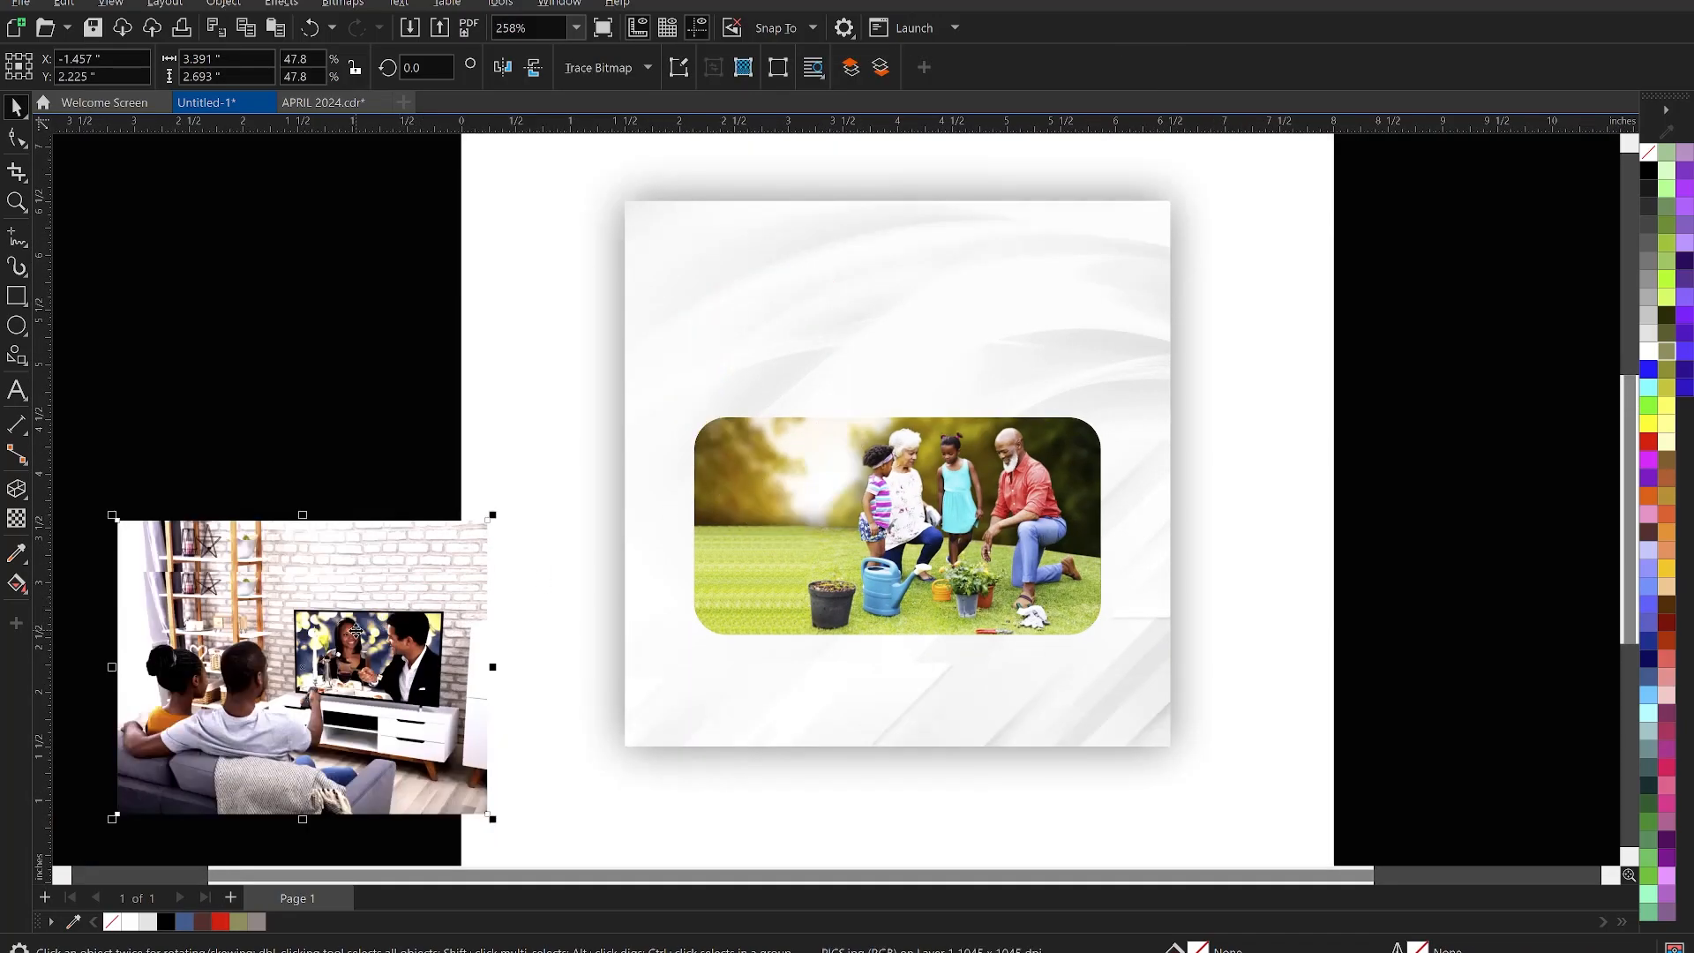
left_click_drag(355, 630, 444, 471)
right_click(417, 394)
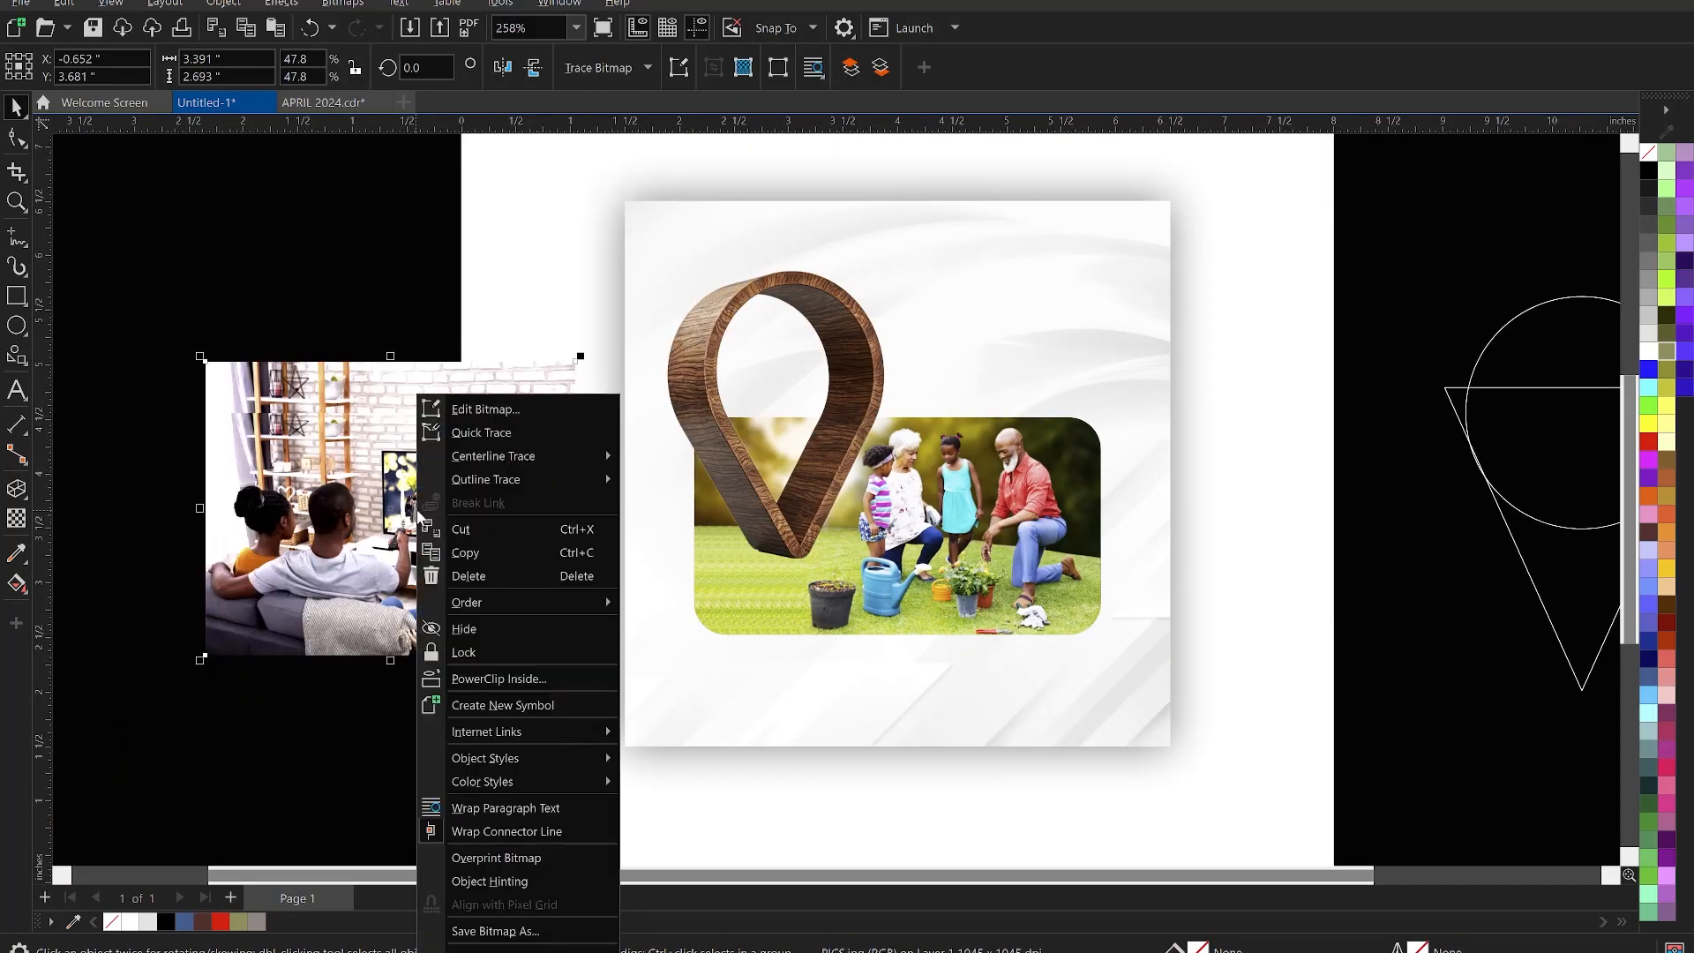
left_click(529, 679)
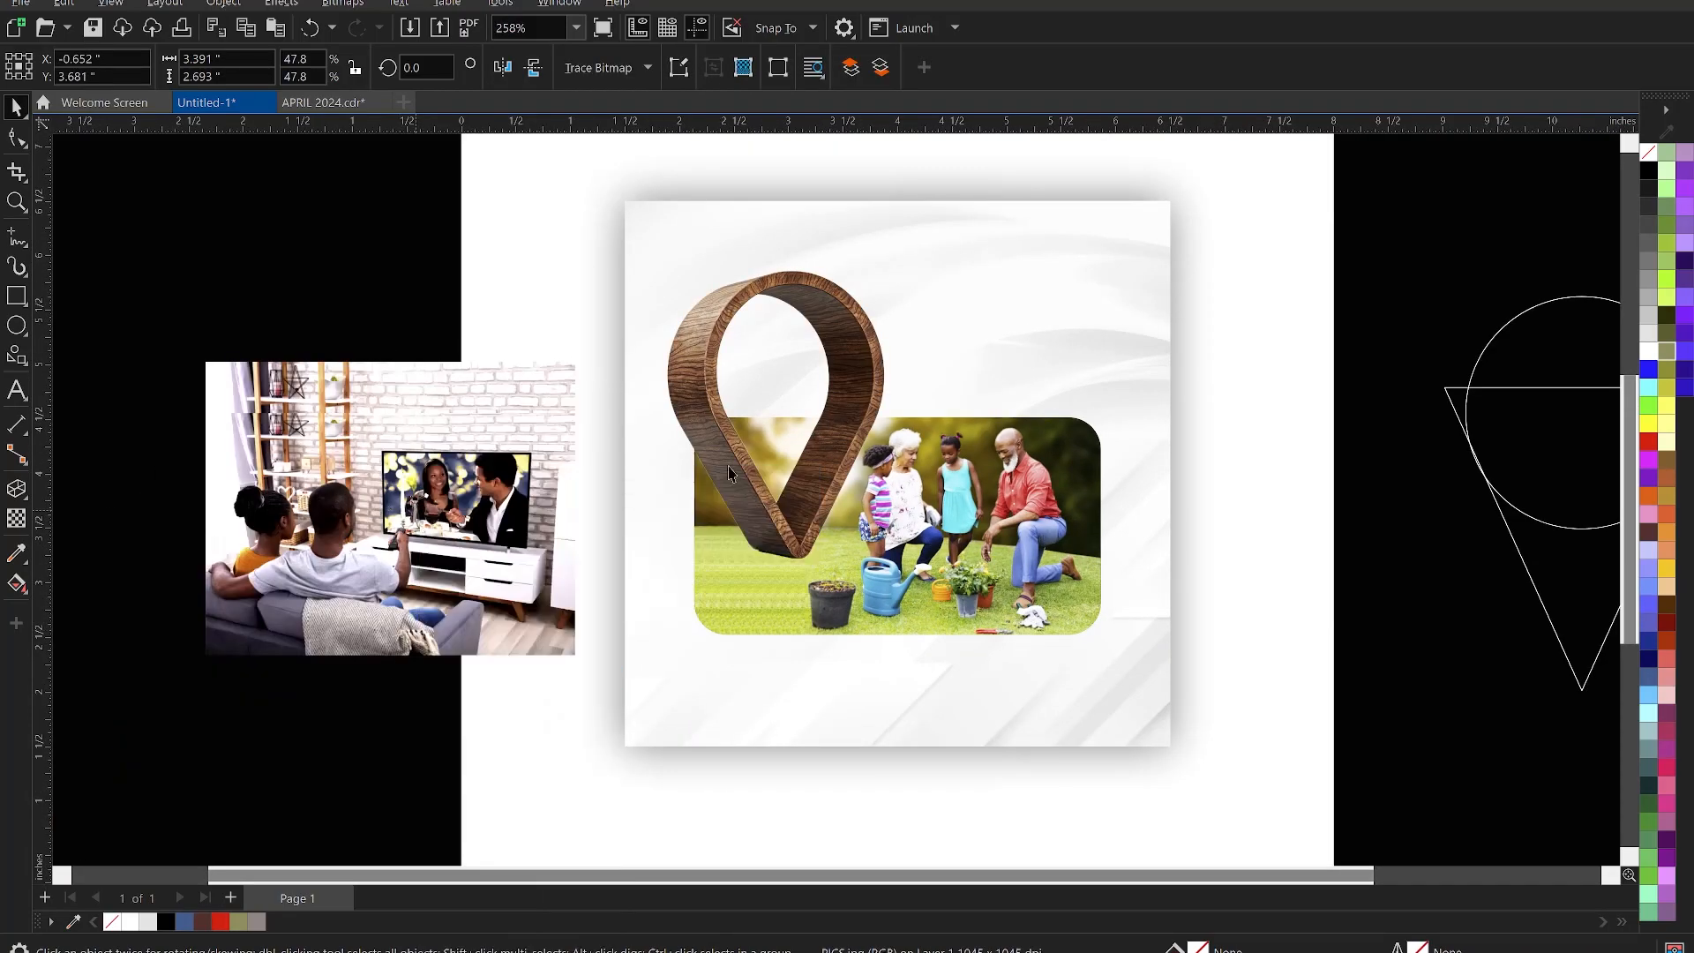
left_click(799, 384)
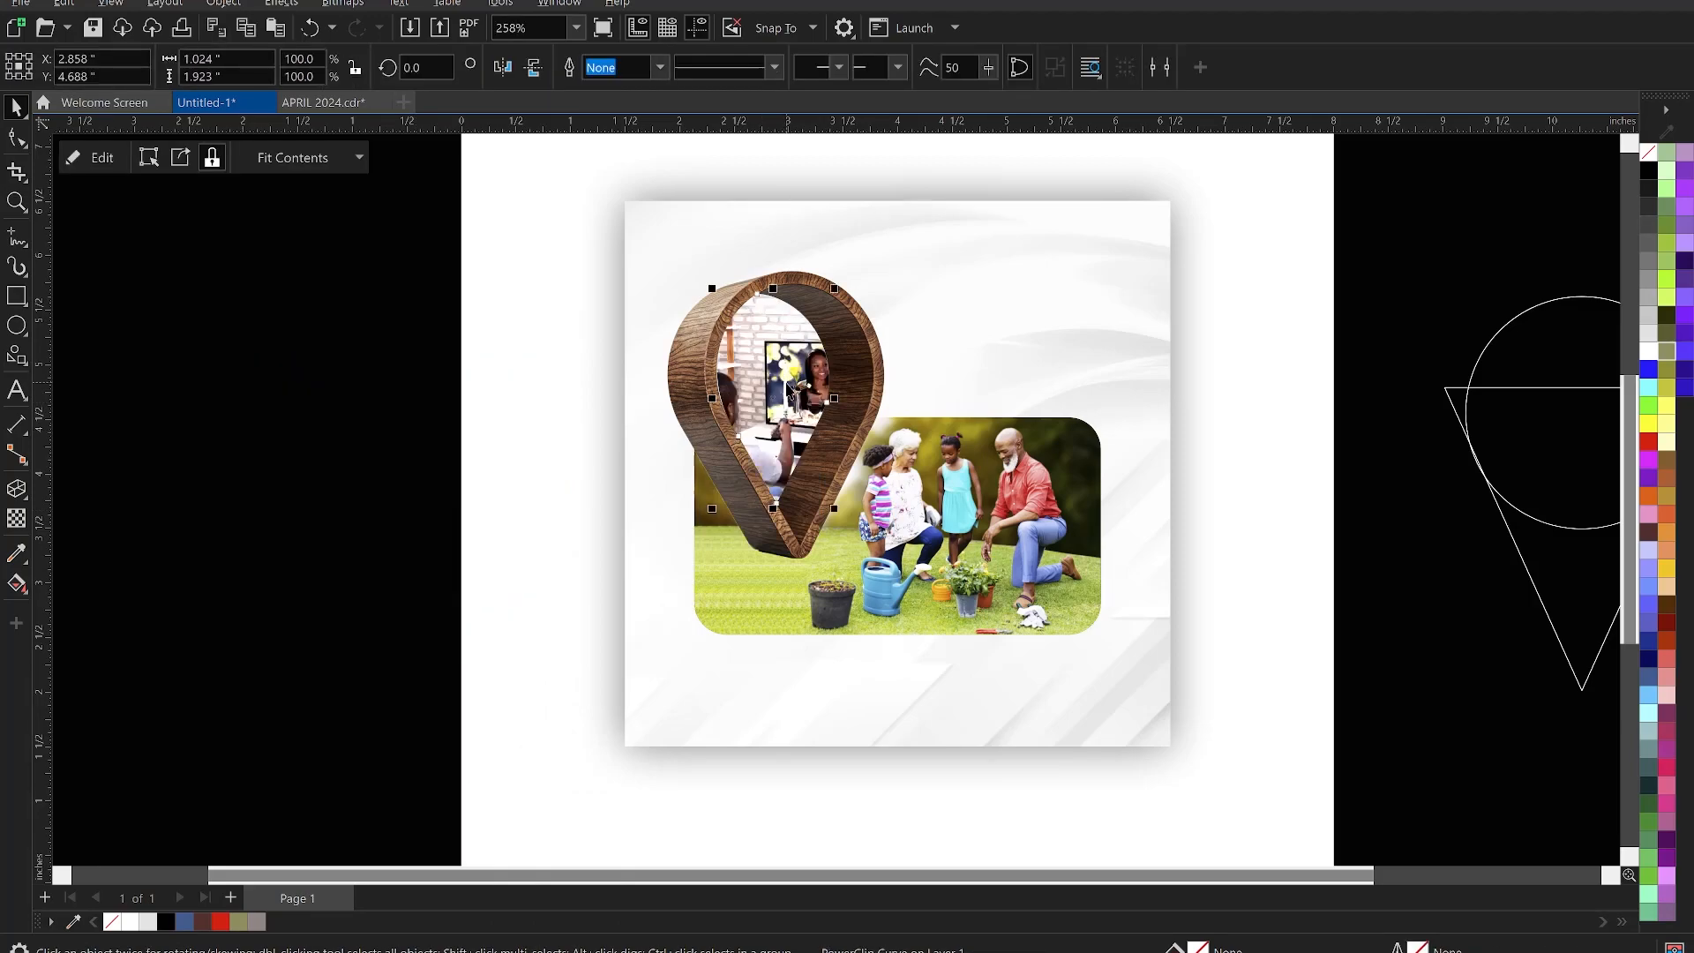
Edit the clipped living-room photo, scaling it to 35% and shifting it right so the seated people fill the pin opening
left_click(788, 386, "ctrl")
left_click_drag(963, 552, 923, 555)
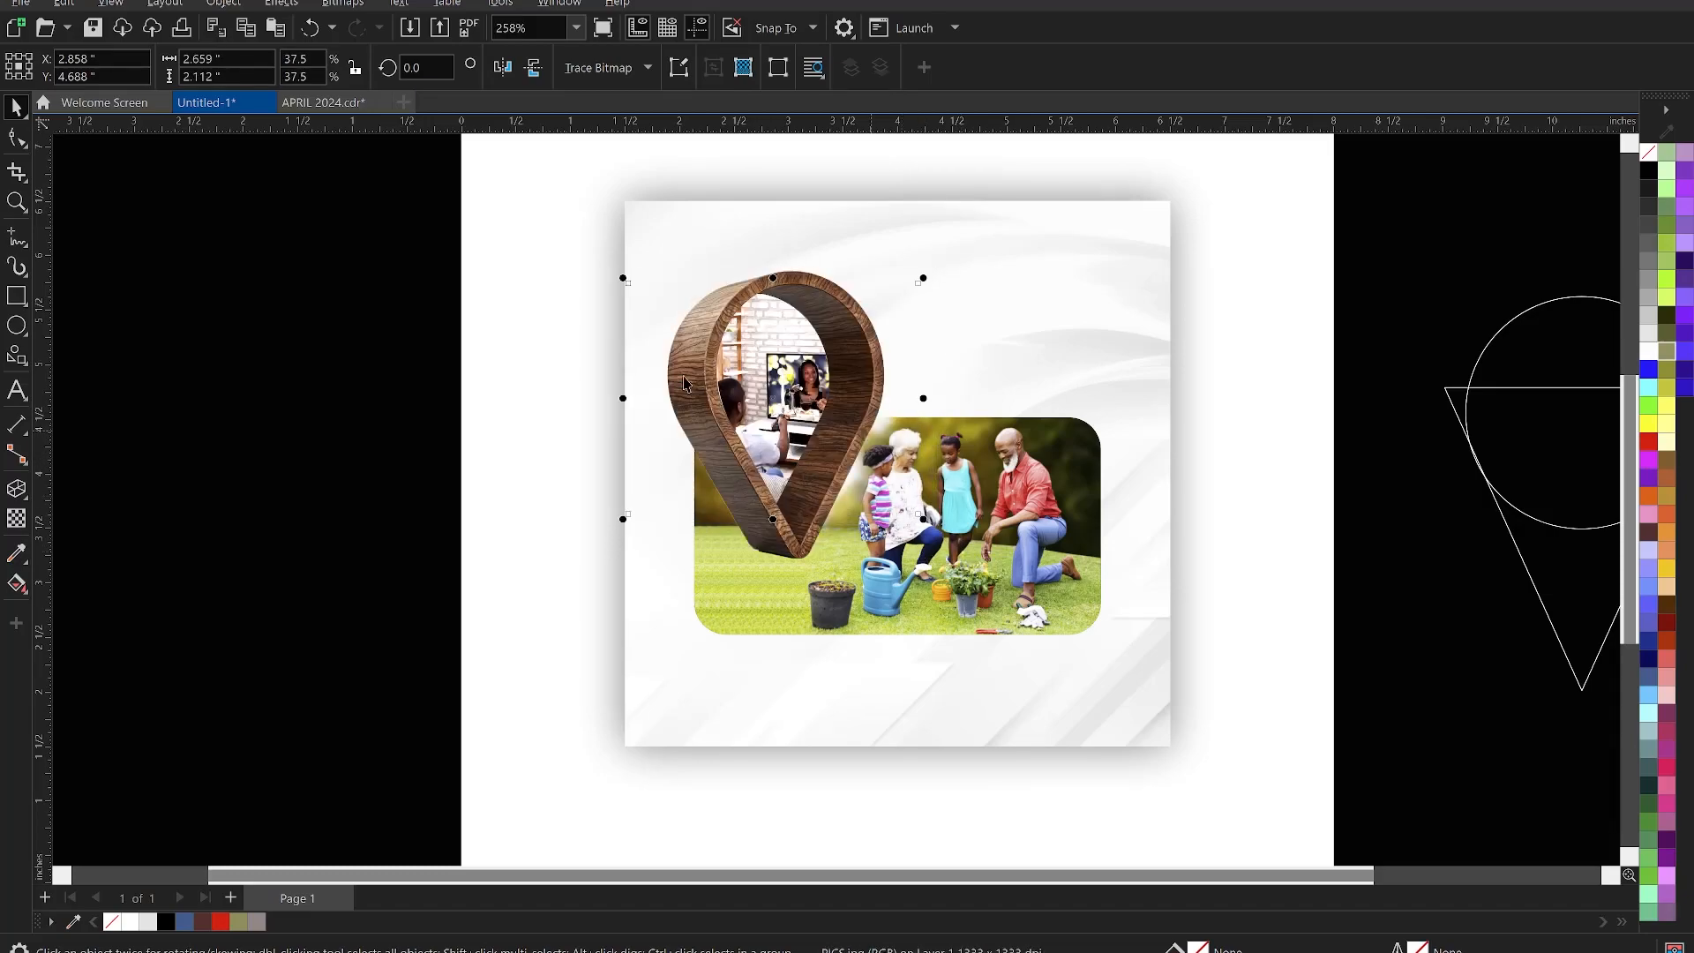
left_click_drag(622, 281, 634, 283)
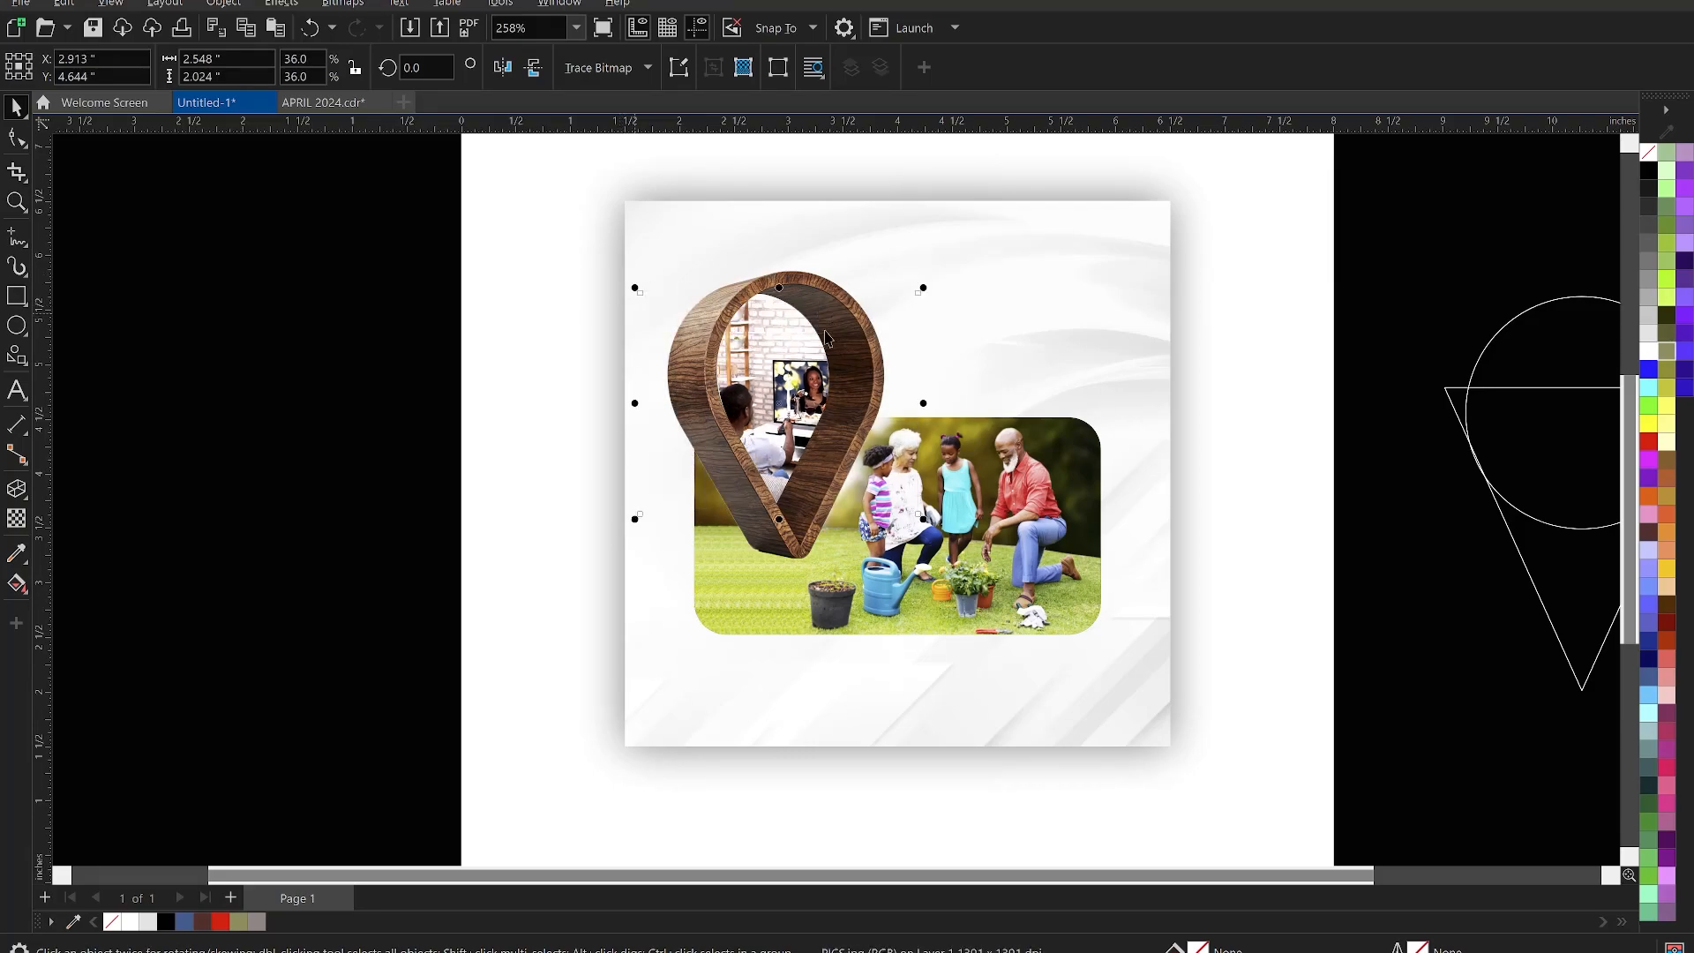
left_click_drag(787, 350, 787, 358)
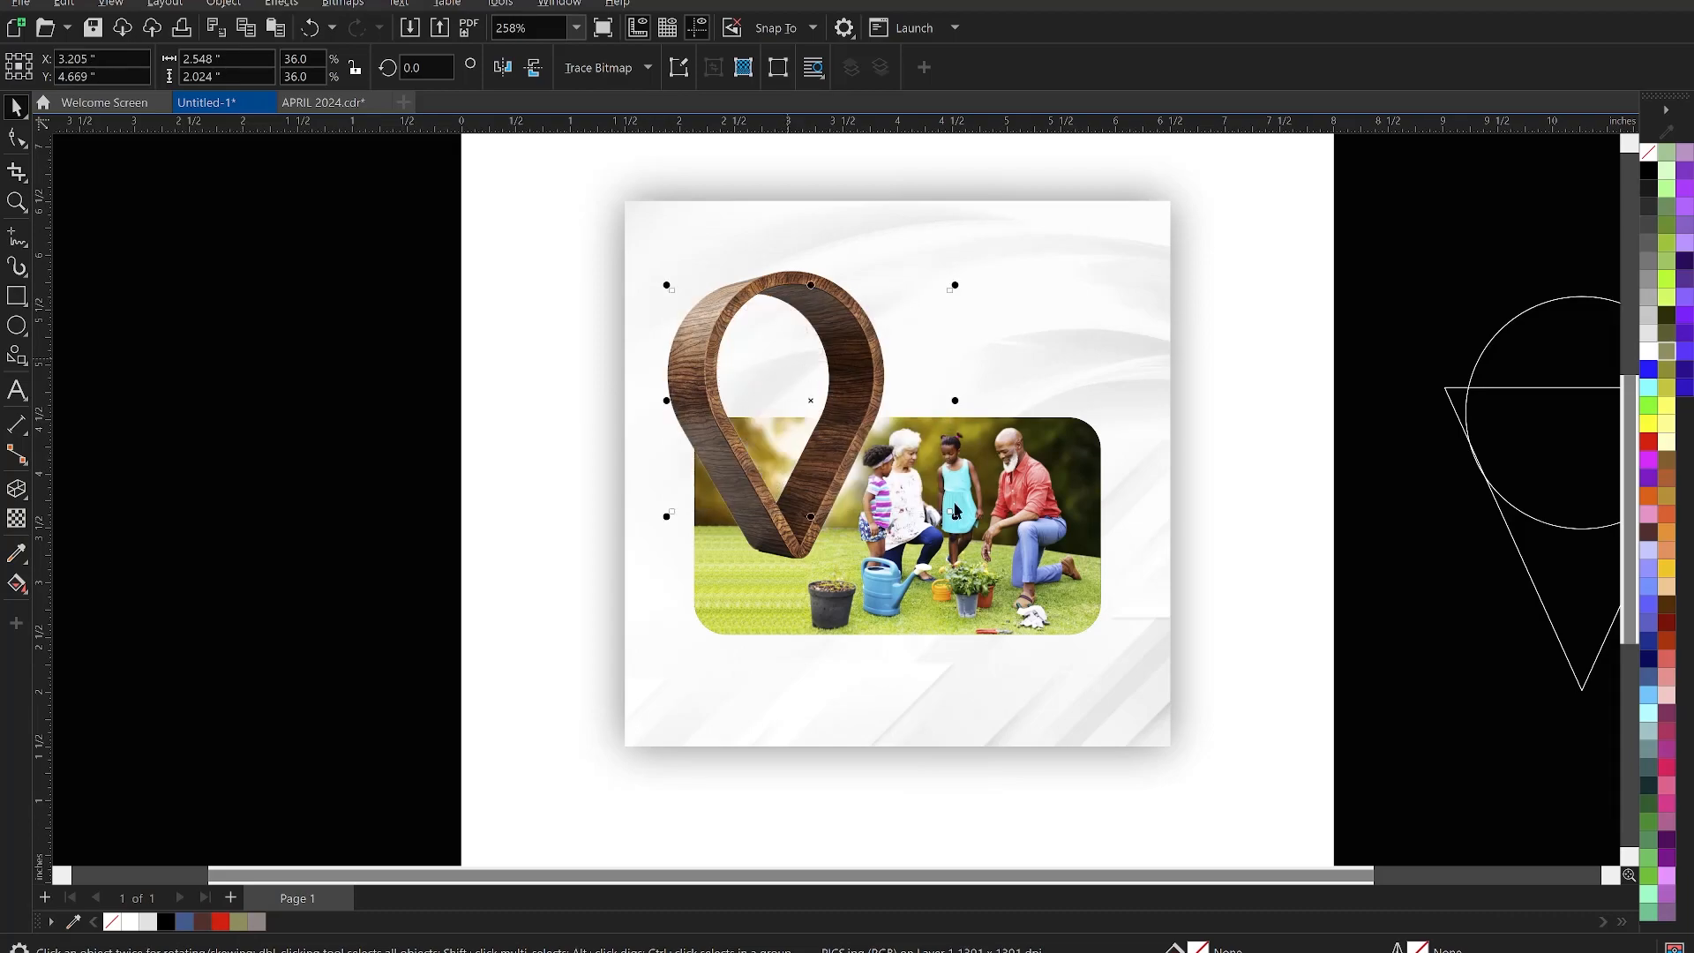
left_click_drag(963, 524, 952, 524)
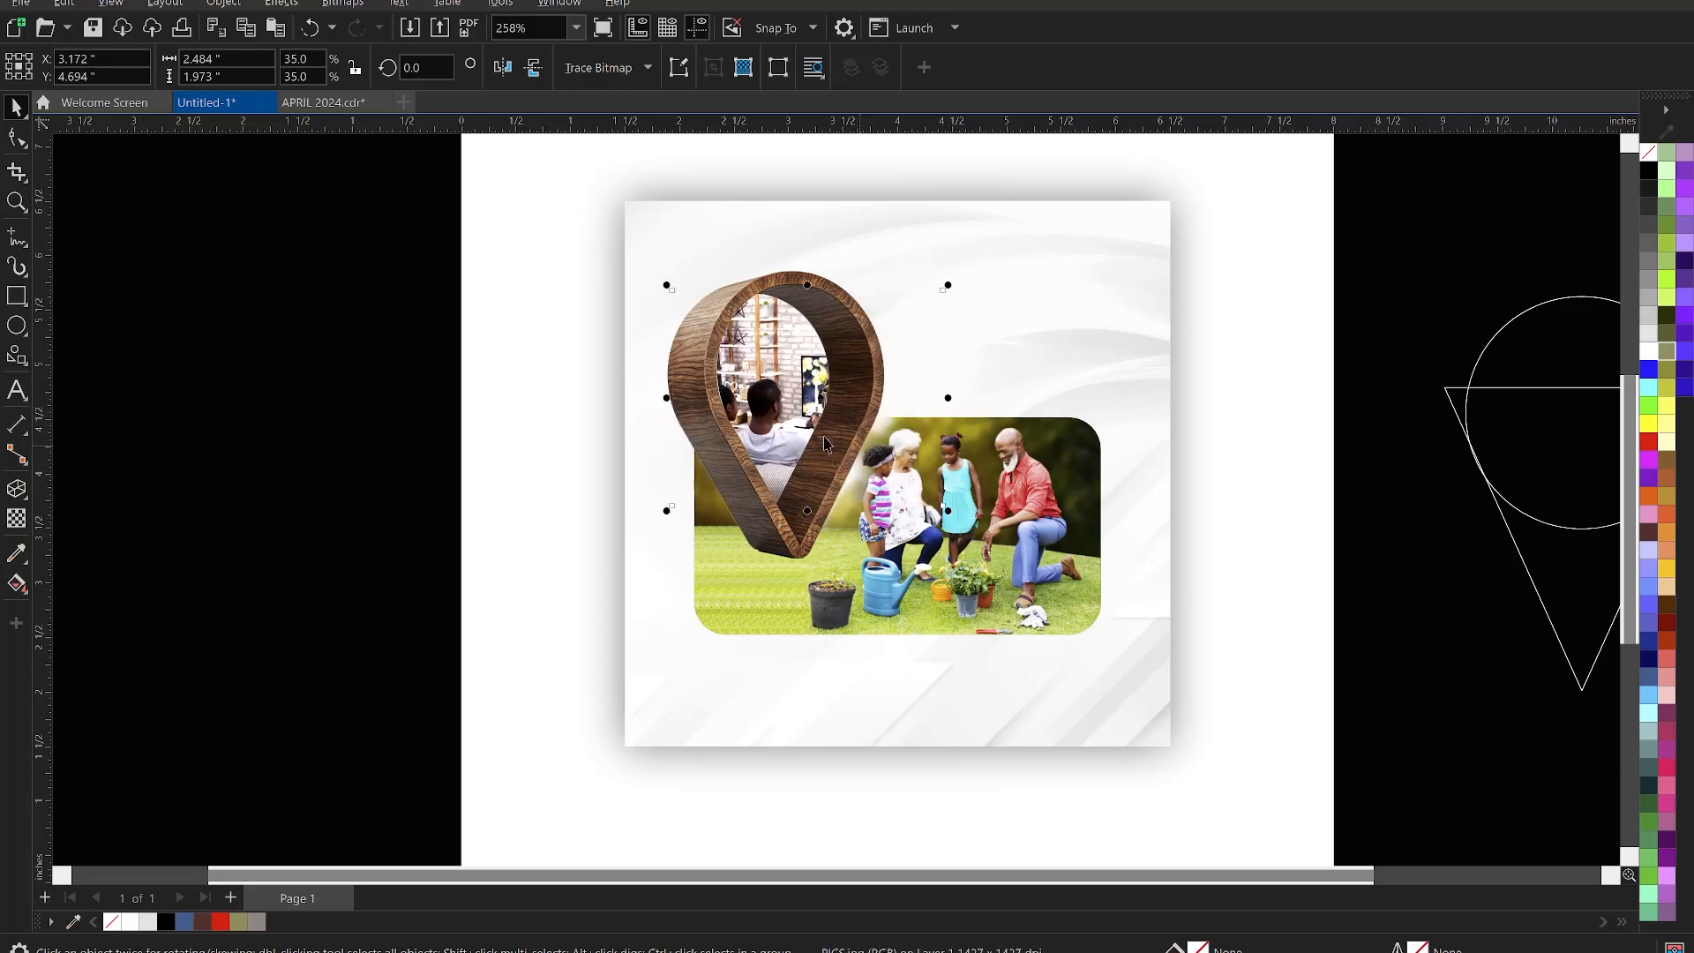
left_click(305, 374)
Switch to Notepad and copy the four headline lines "Seamless Transitions Outdoor Delight, Indoor Comfort."
scroll(771, 357, "down", 3)
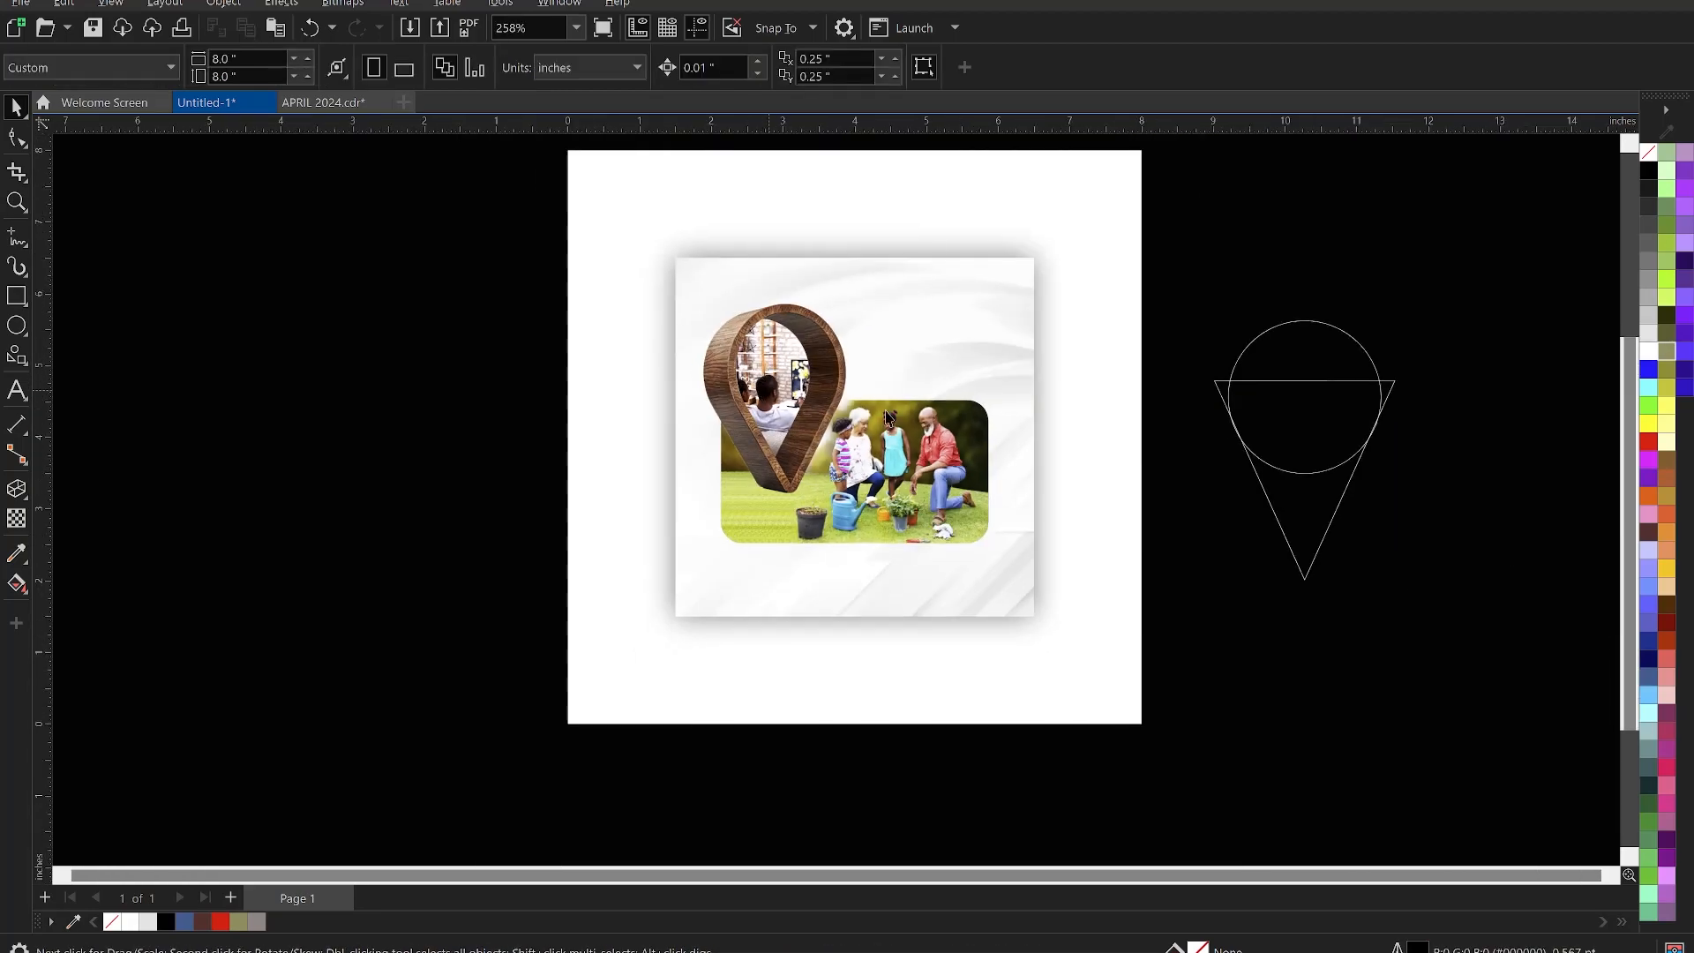
scroll(1002, 406, "up", 1)
key("z")
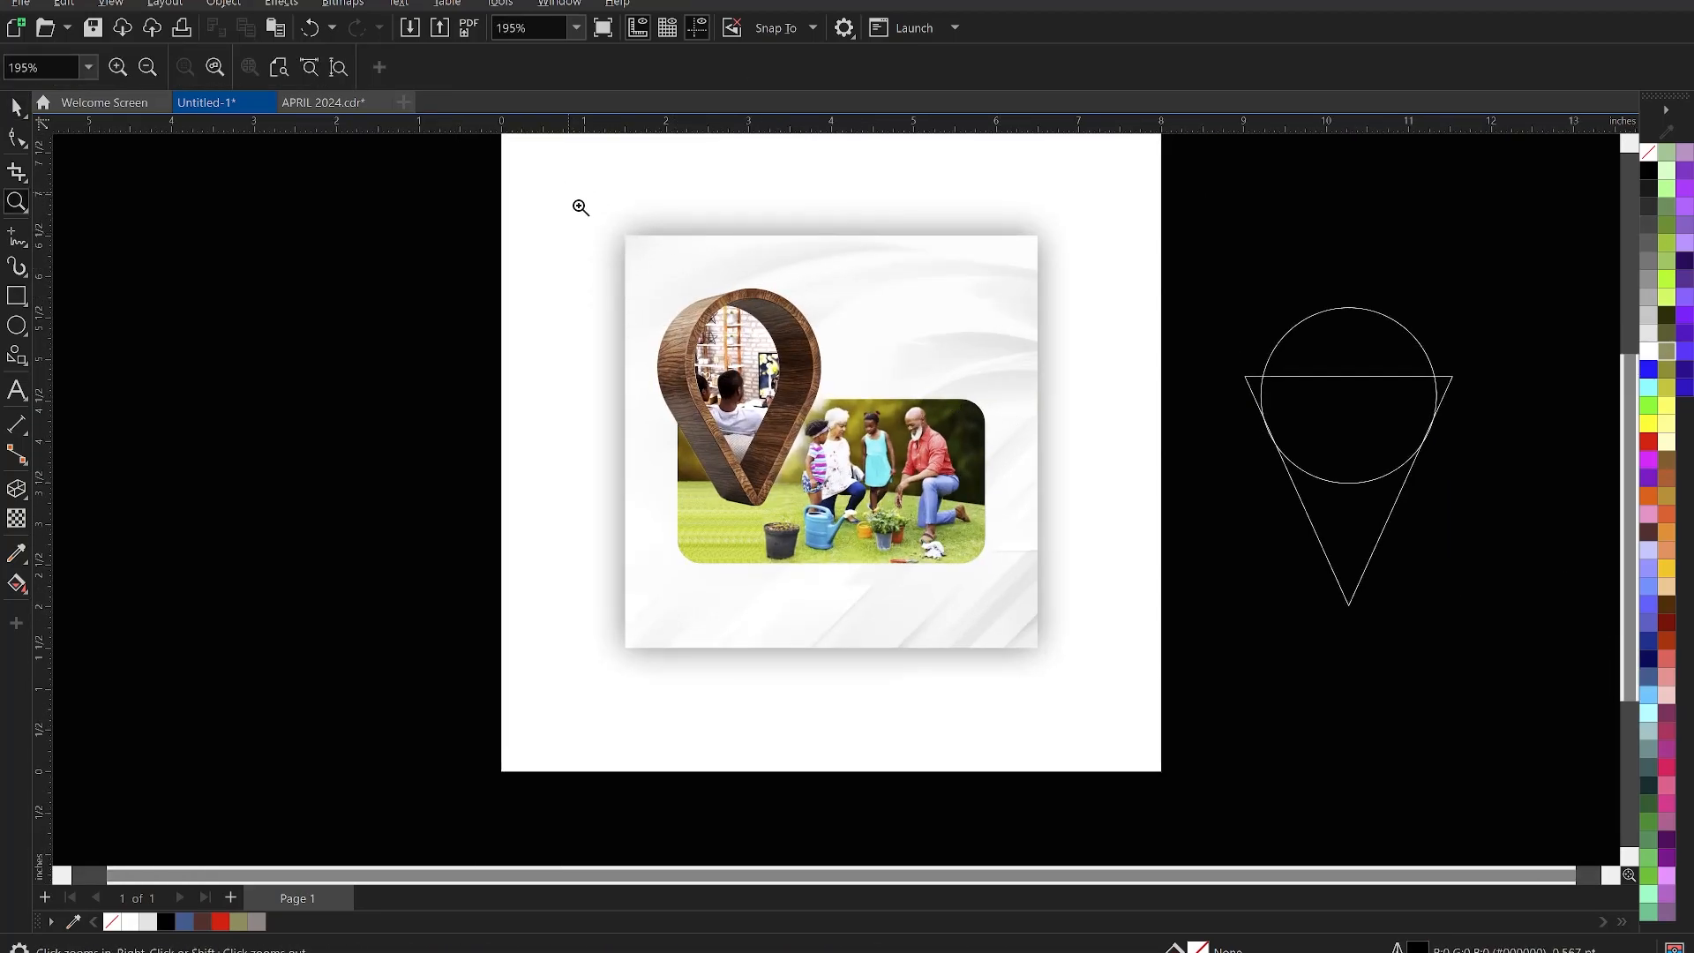
left_click(811, 529)
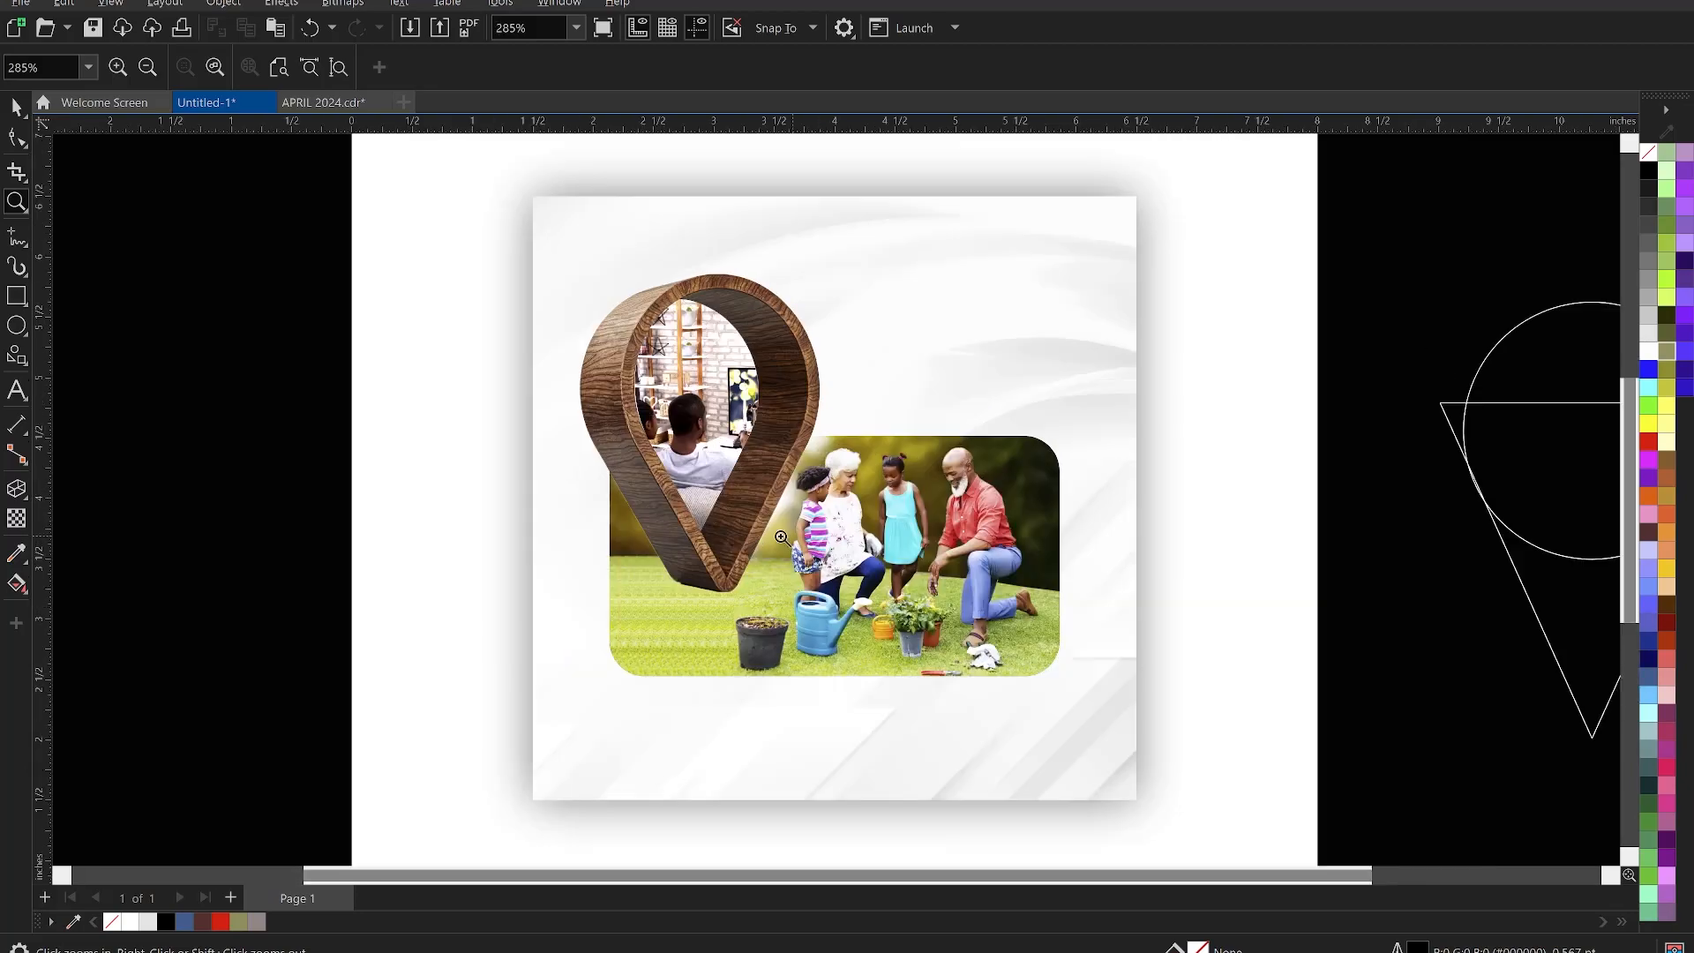
key("space")
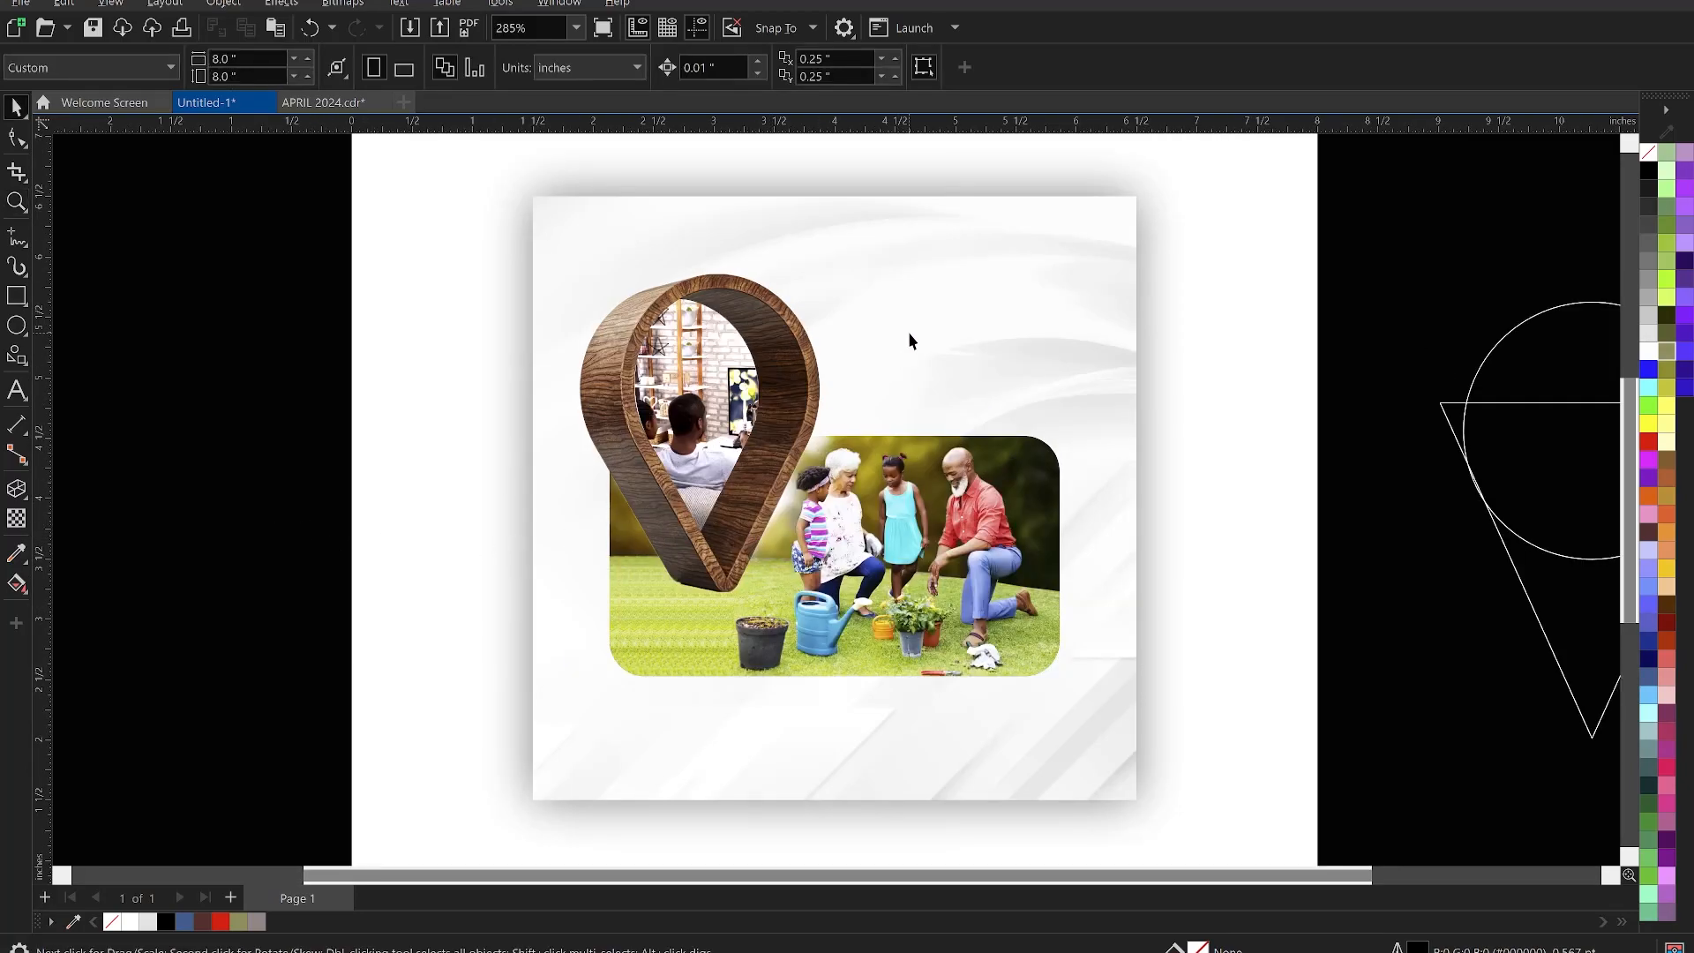
key("alt+Tab")
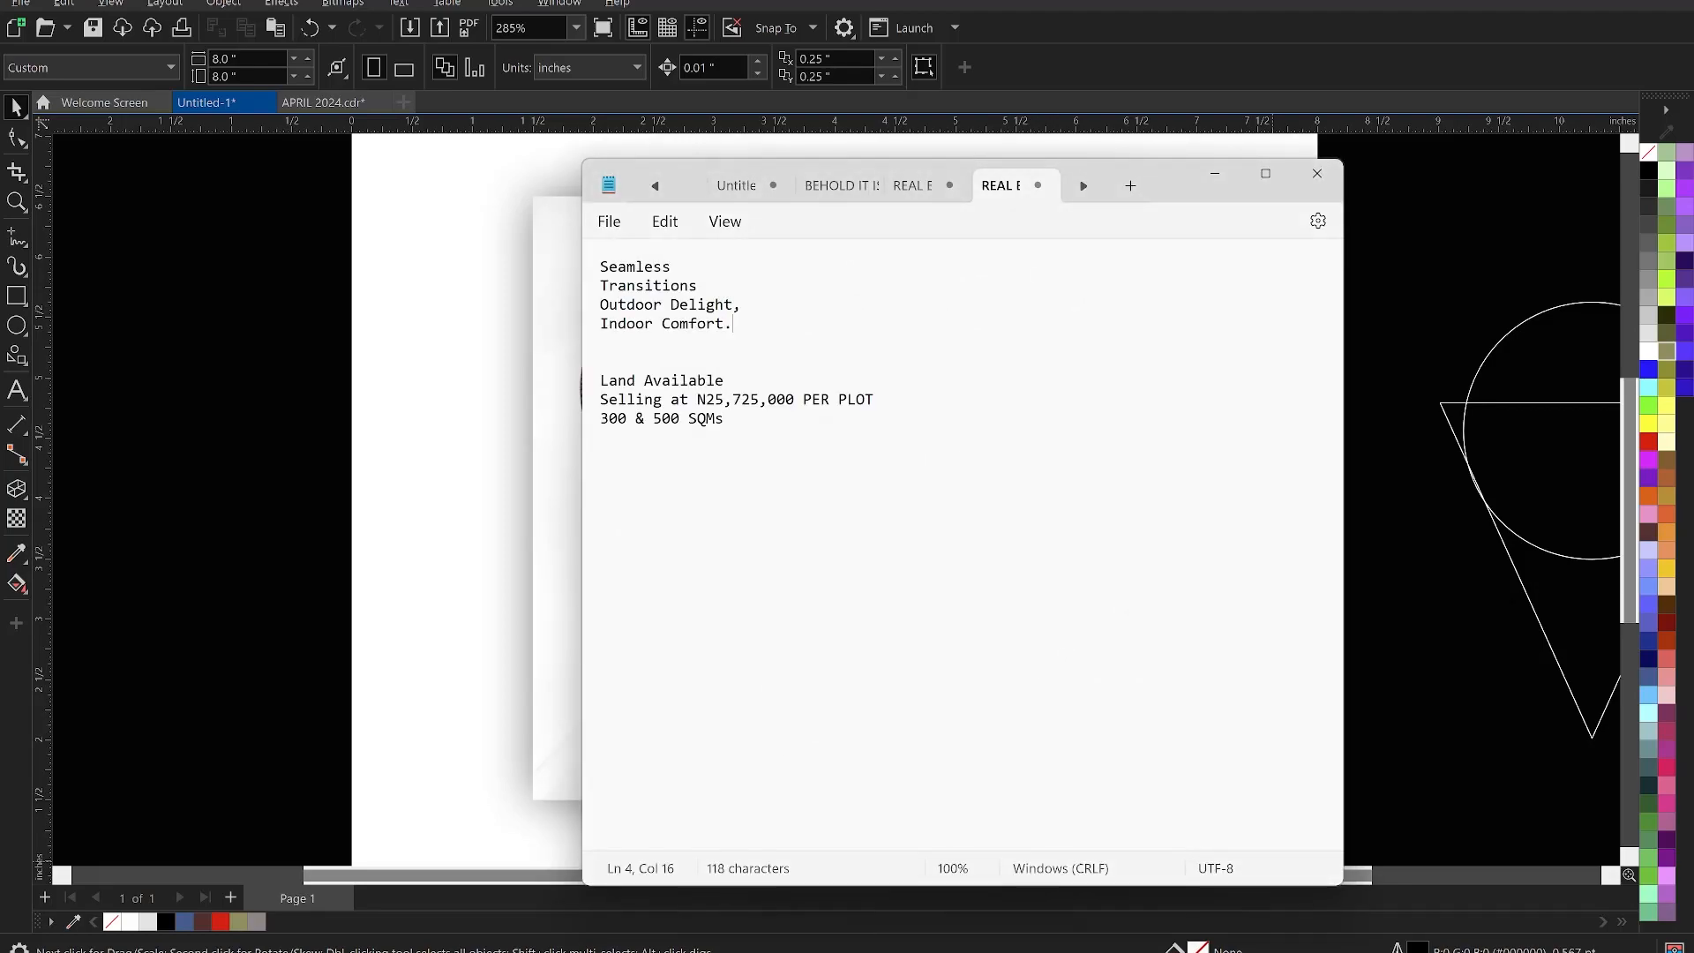
left_click_drag(756, 325, 591, 263)
key("ctrl+c")
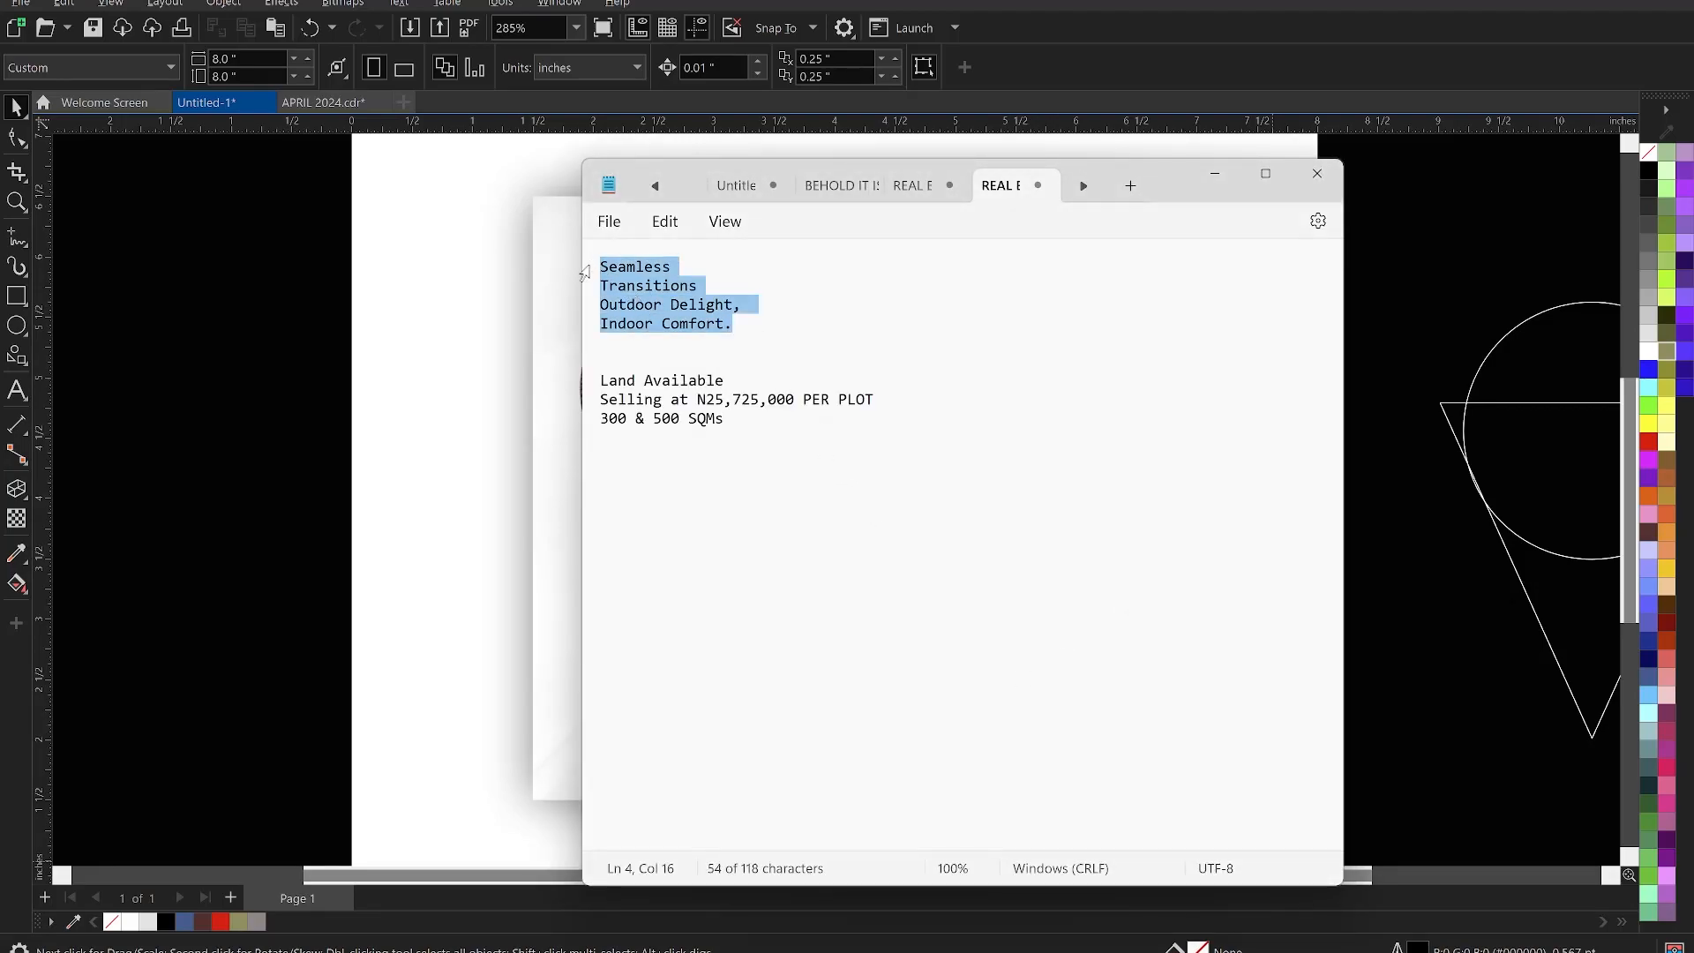
Return to CorelDRAW and paste the copied headline as artistic text in the blank area above the family photo's right side
left_click(267, 345)
left_click(1069, 360)
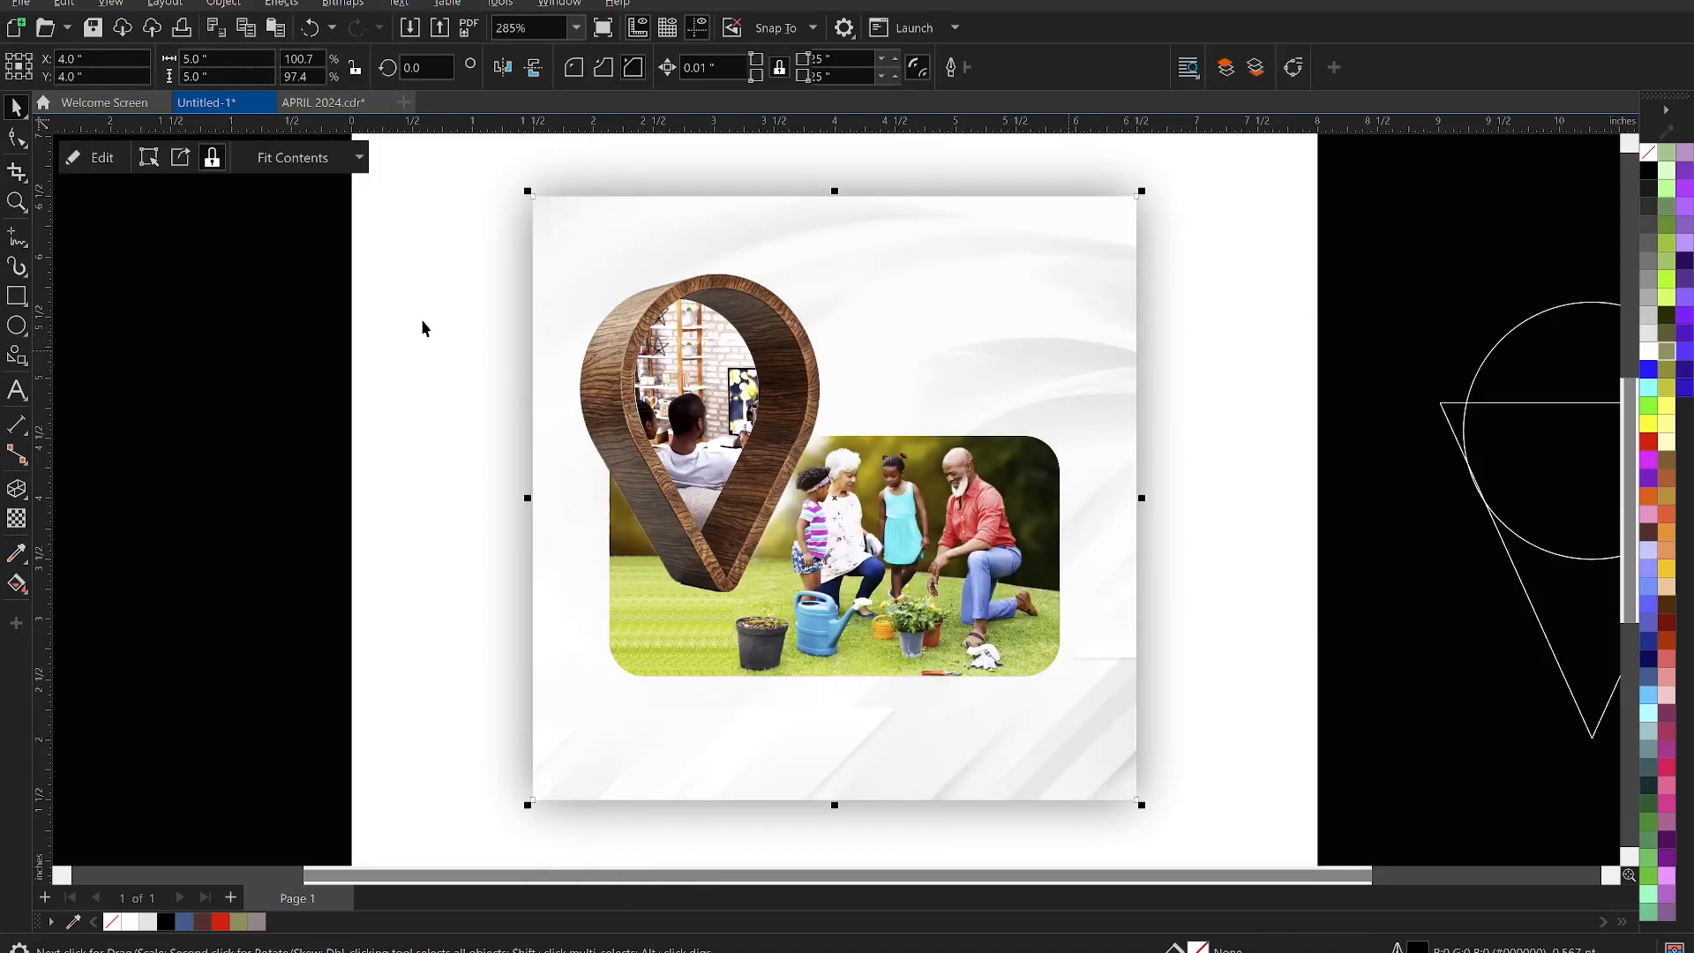
left_click(16, 389)
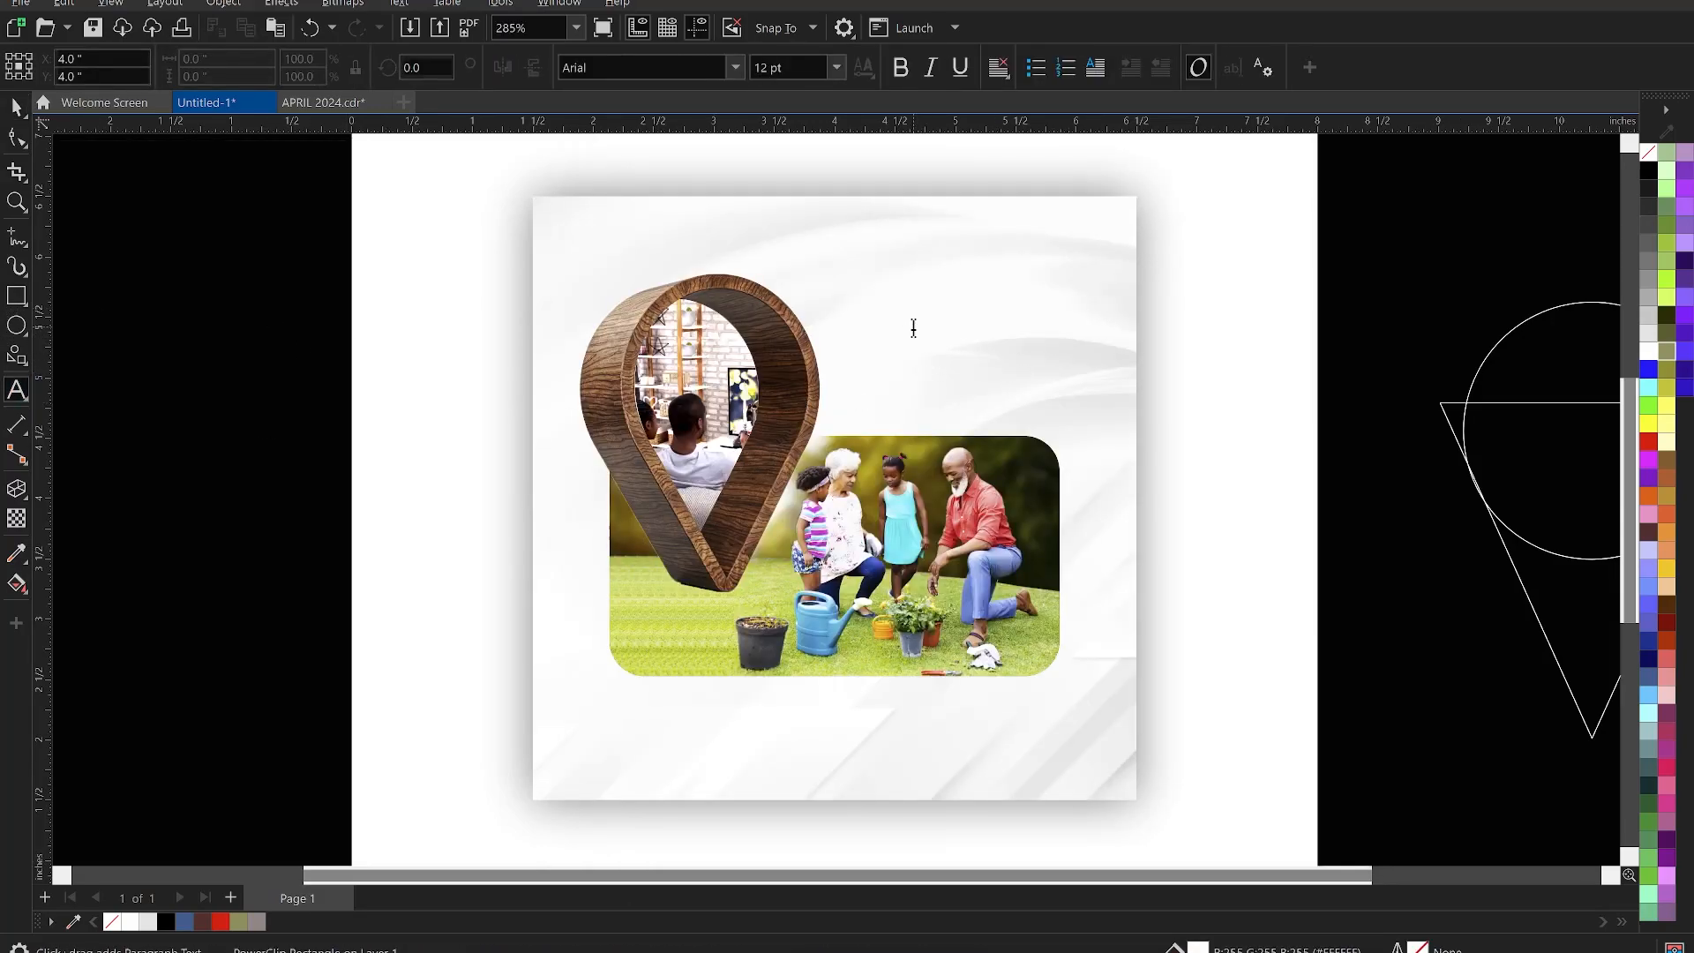
left_click(913, 329)
key("ctrl+v")
key("Escape")
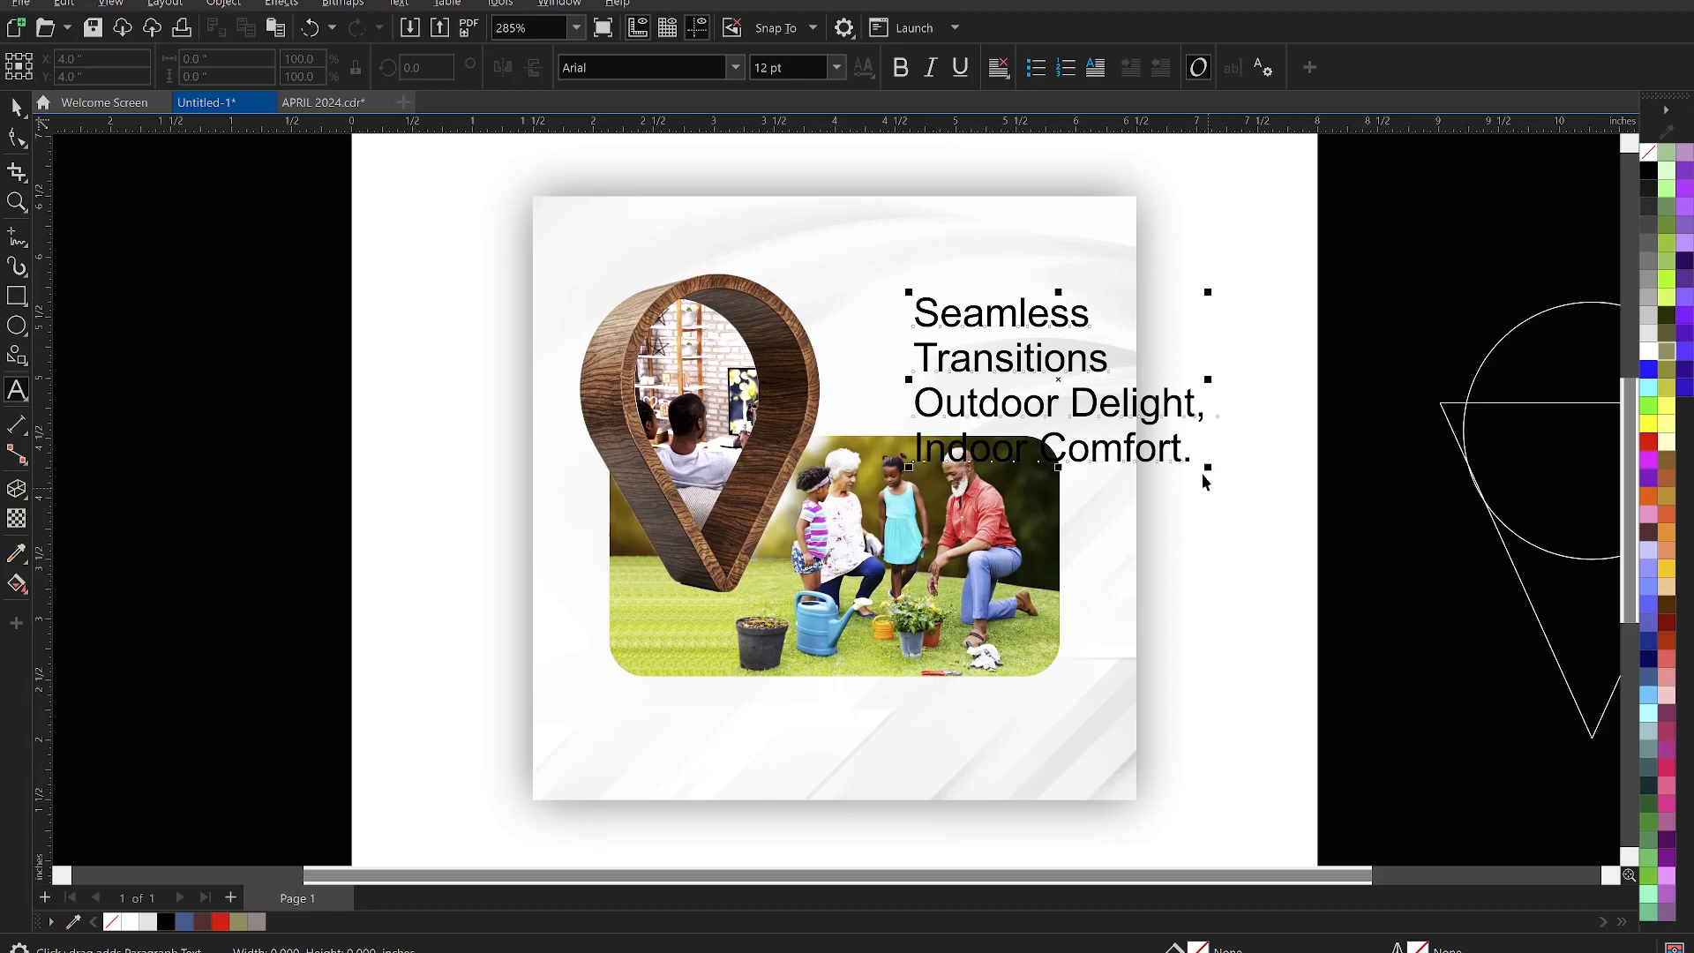
Scale the headline down to about 14.5 pt and right-align all four lines
left_click_drag(1151, 446, 1100, 429)
left_click(1041, 362)
double_click(1041, 362)
key("ctrl+a")
key("ctrl+r")
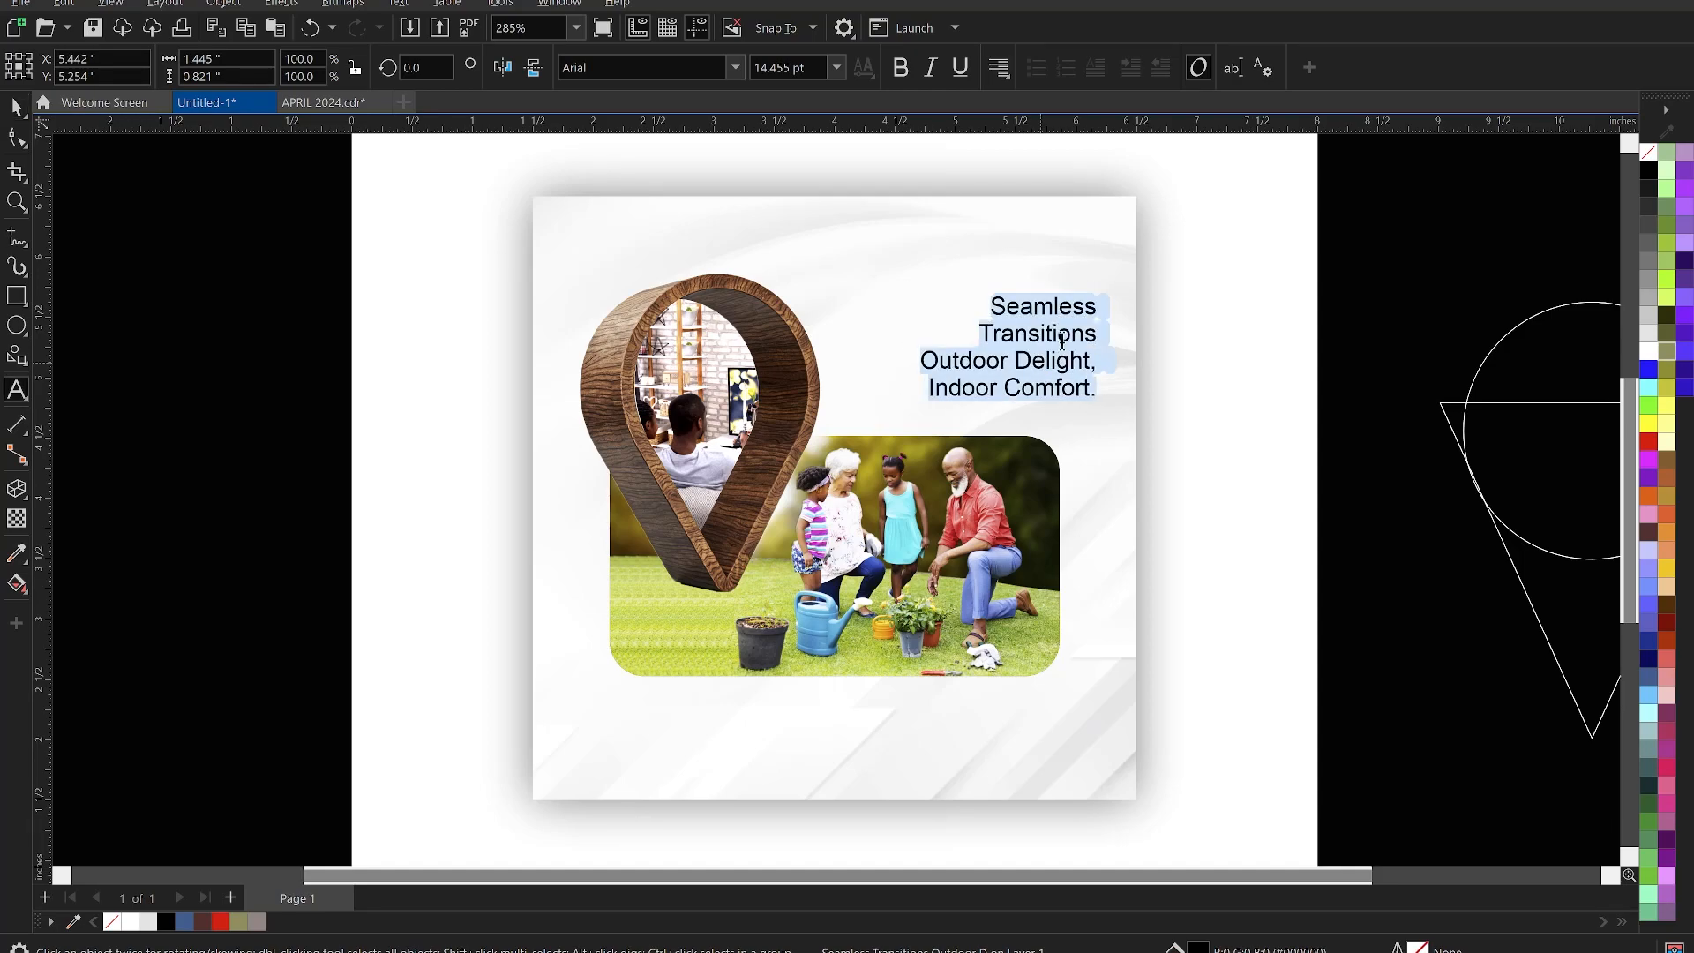
Shrink the headline to about 11.15 pt and place it just above the right end of the family photo
key("ctrl+space")
left_click_drag(1065, 338, 1026, 363)
left_click_drag(879, 323, 919, 353)
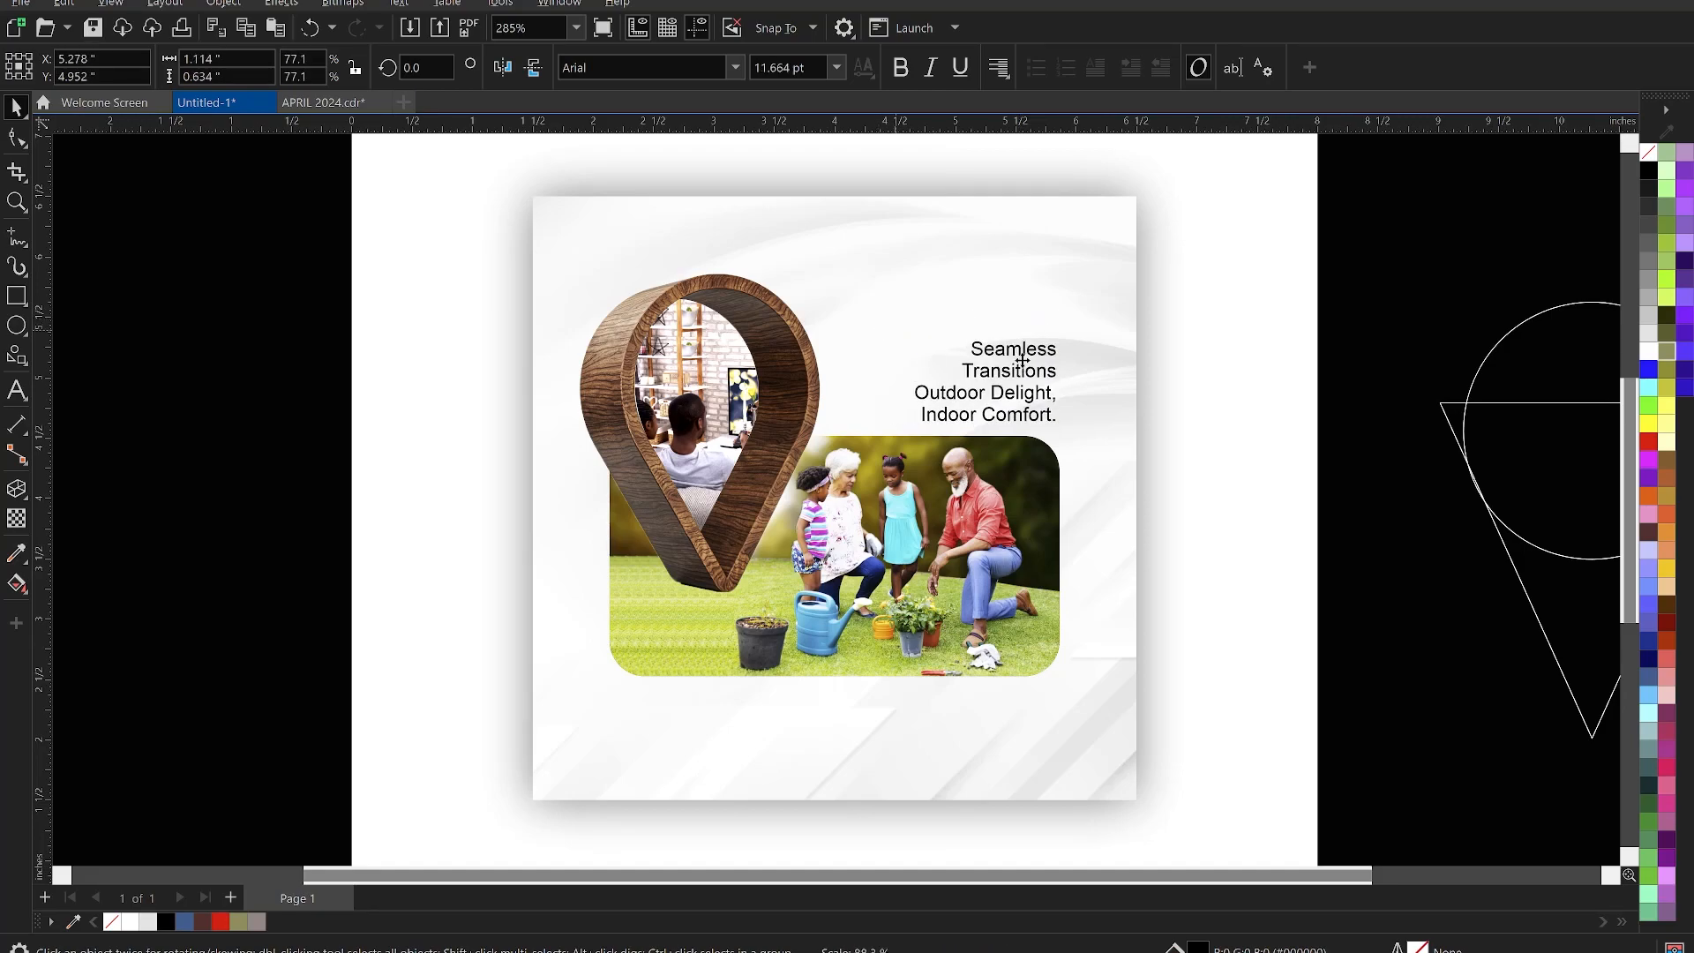
left_click_drag(1019, 370, 1000, 384)
Set the headline's font to DIN Black
left_click(655, 67)
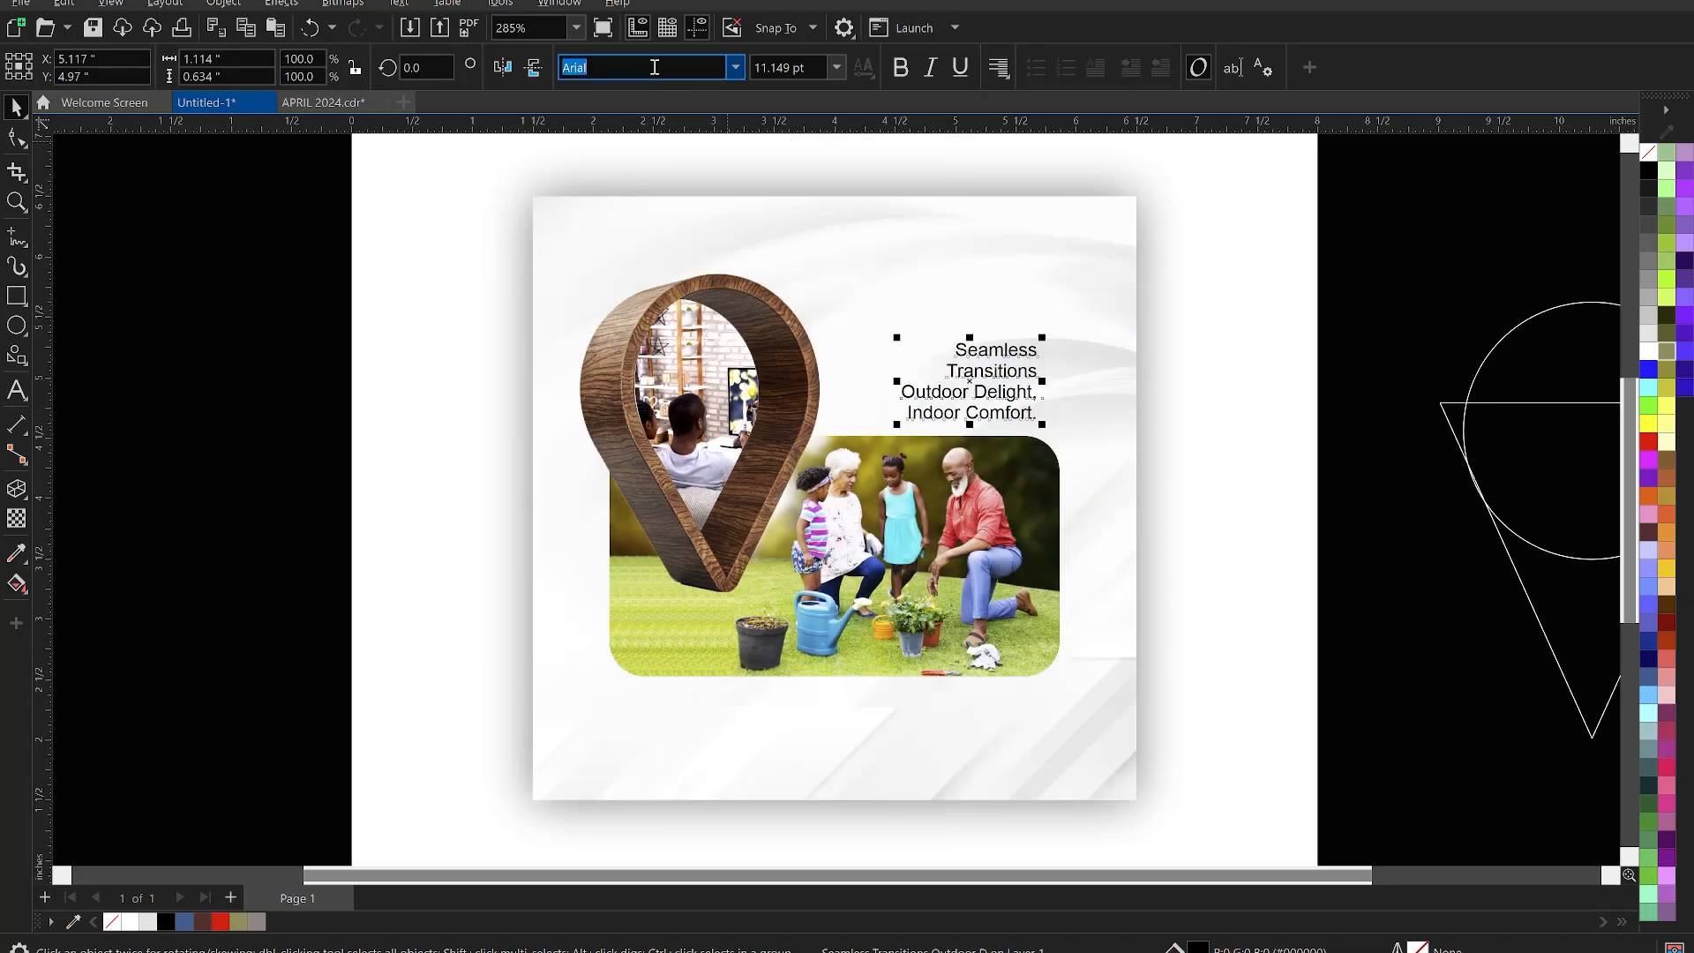
type("DIN")
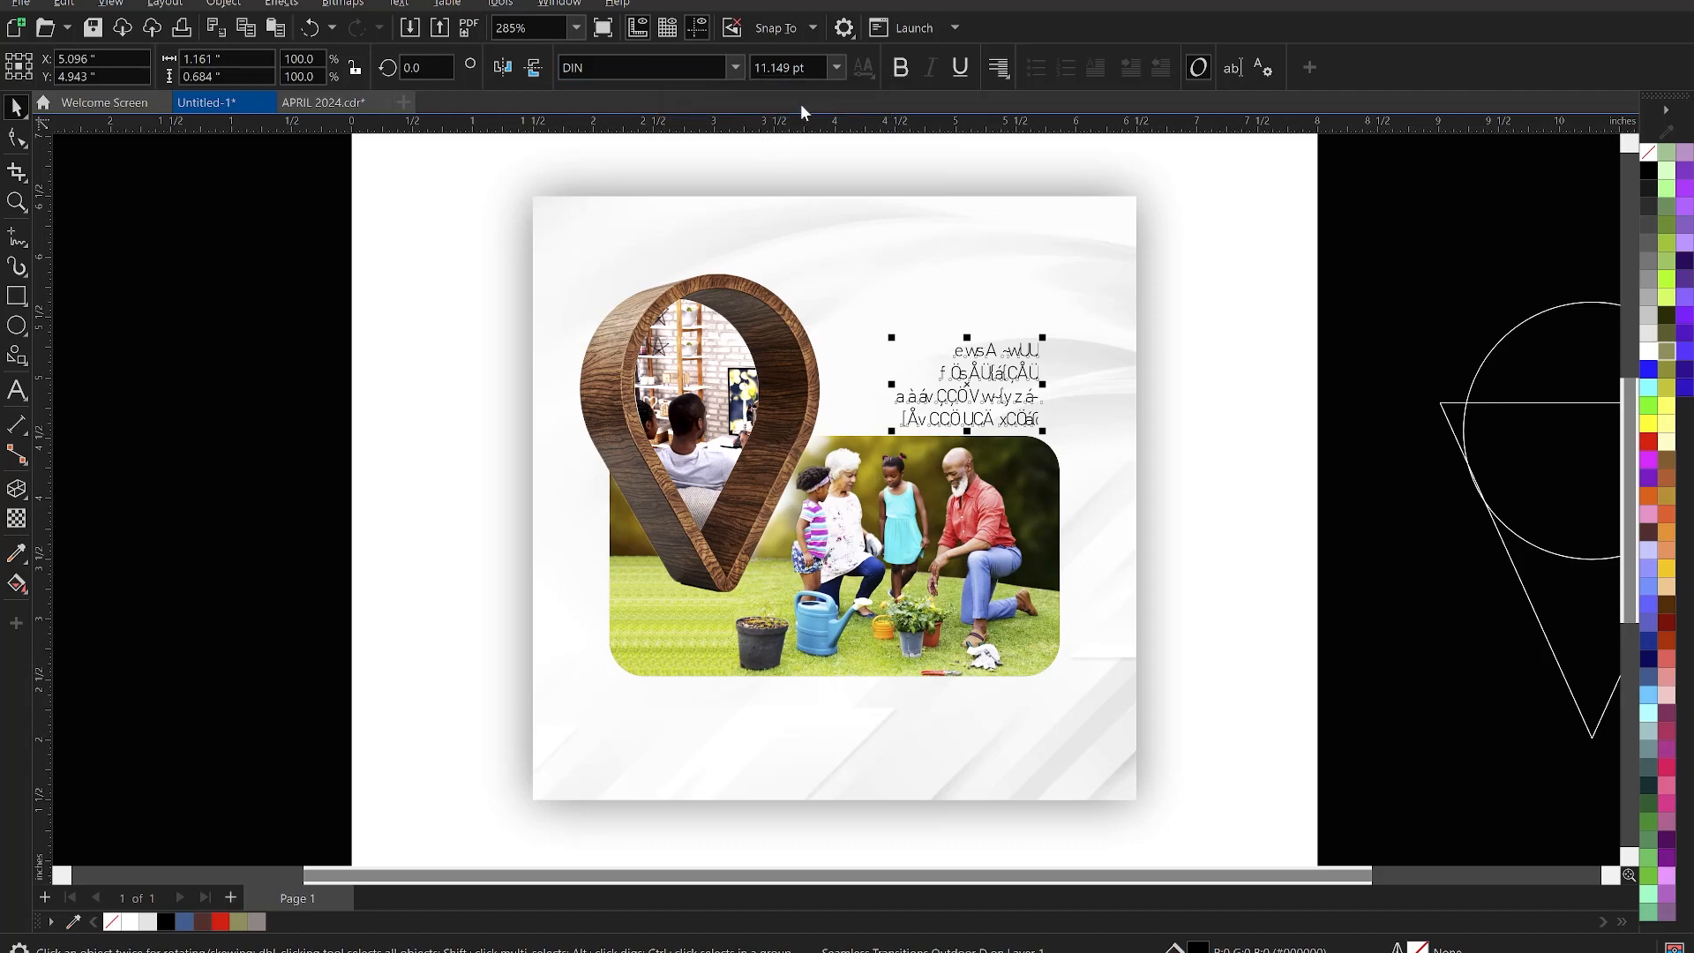
left_click(736, 67)
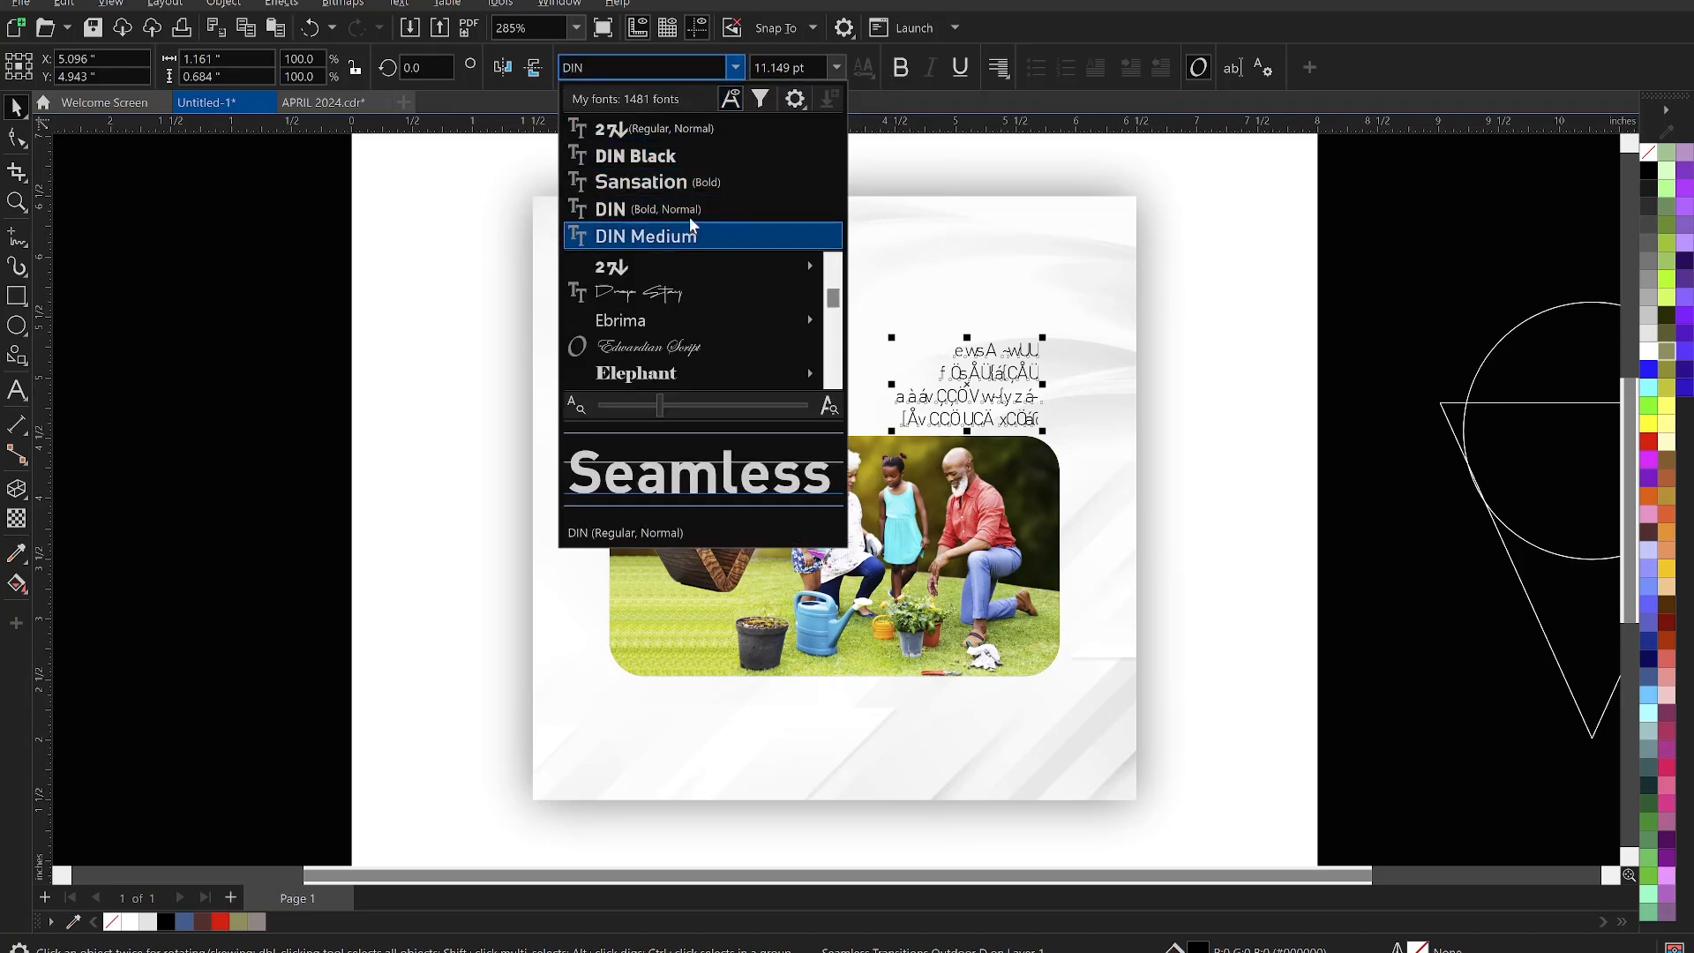
left_click(675, 159)
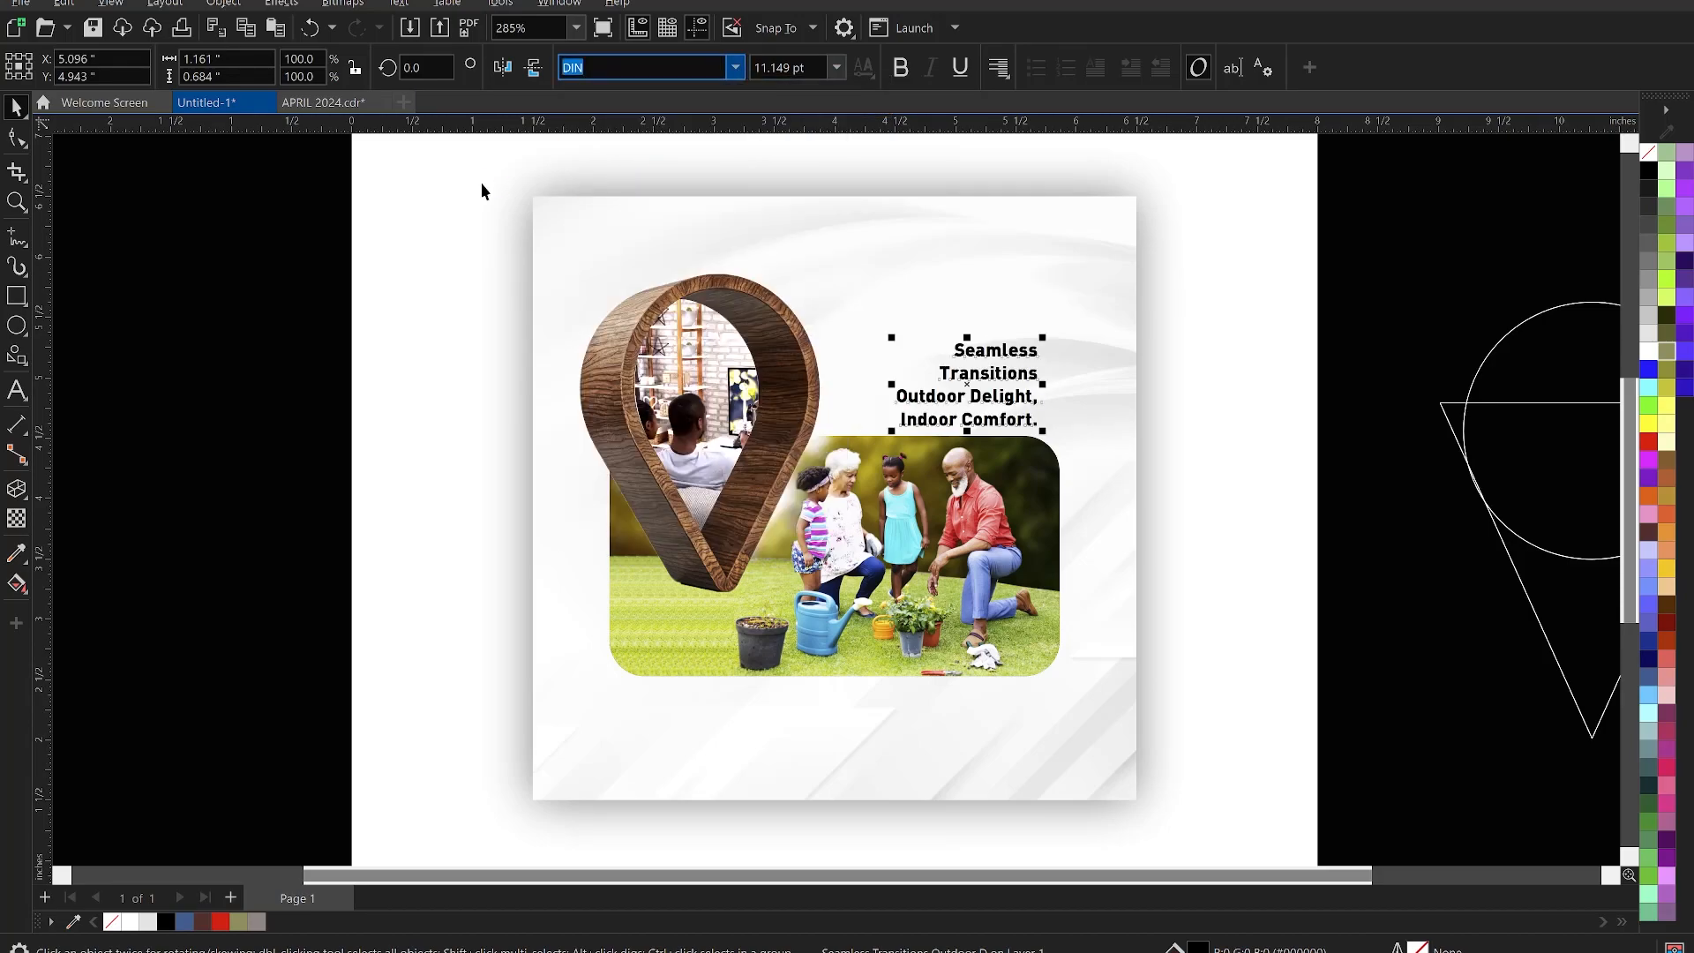
Tighten the headline's line spacing to a text height of about 0.53 inches and move it down just above the family photo
left_click(16, 137)
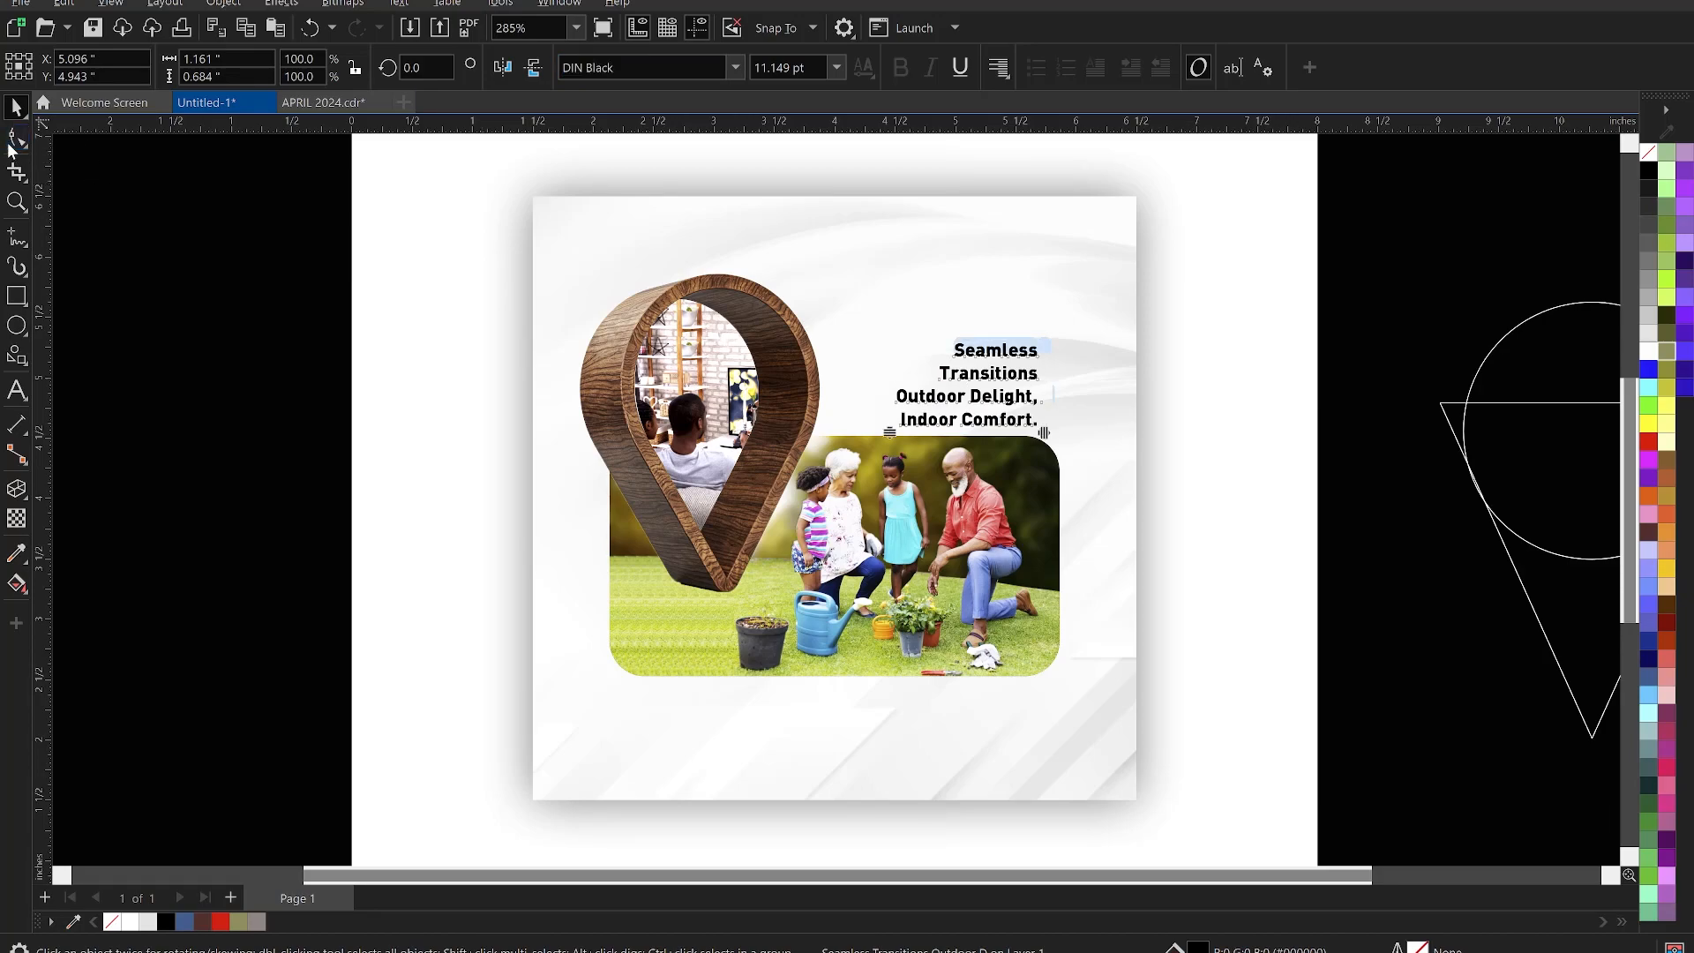
left_click_drag(889, 433, 889, 404)
key("space")
left_click_drag(1002, 369, 997, 416)
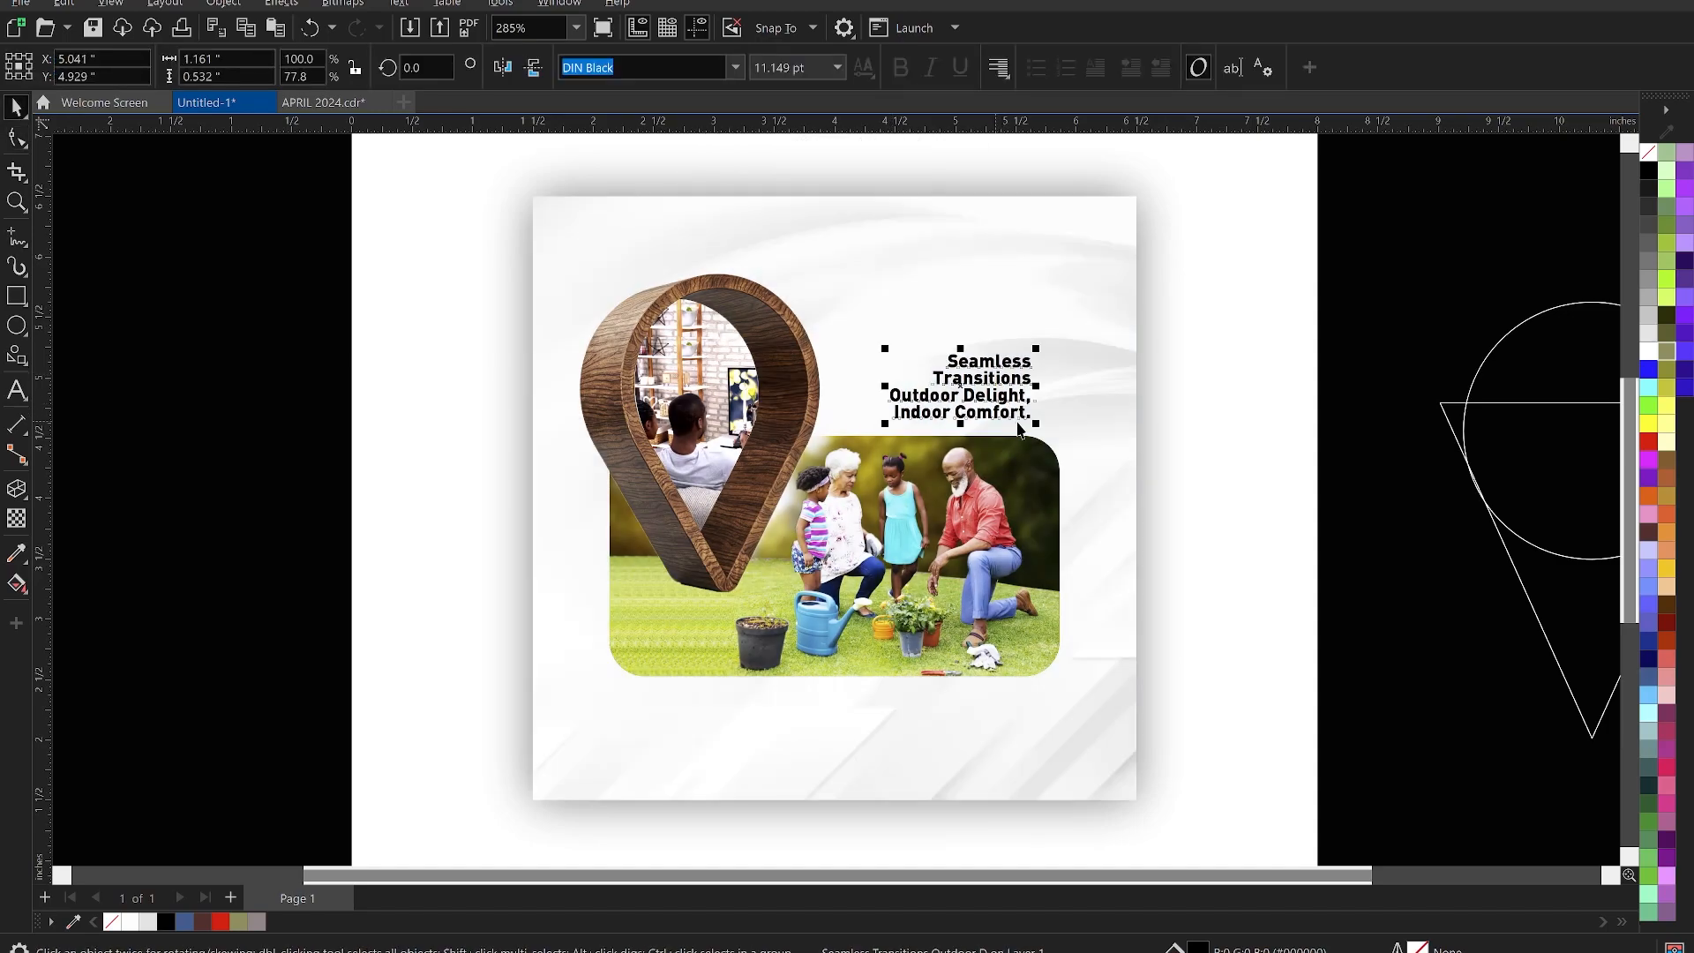
Colour the headline's last two lines, "Outdoor Delight, Indoor Comfort.", red
scroll(997, 420, "up", 2)
scroll(1021, 349, "up", 1)
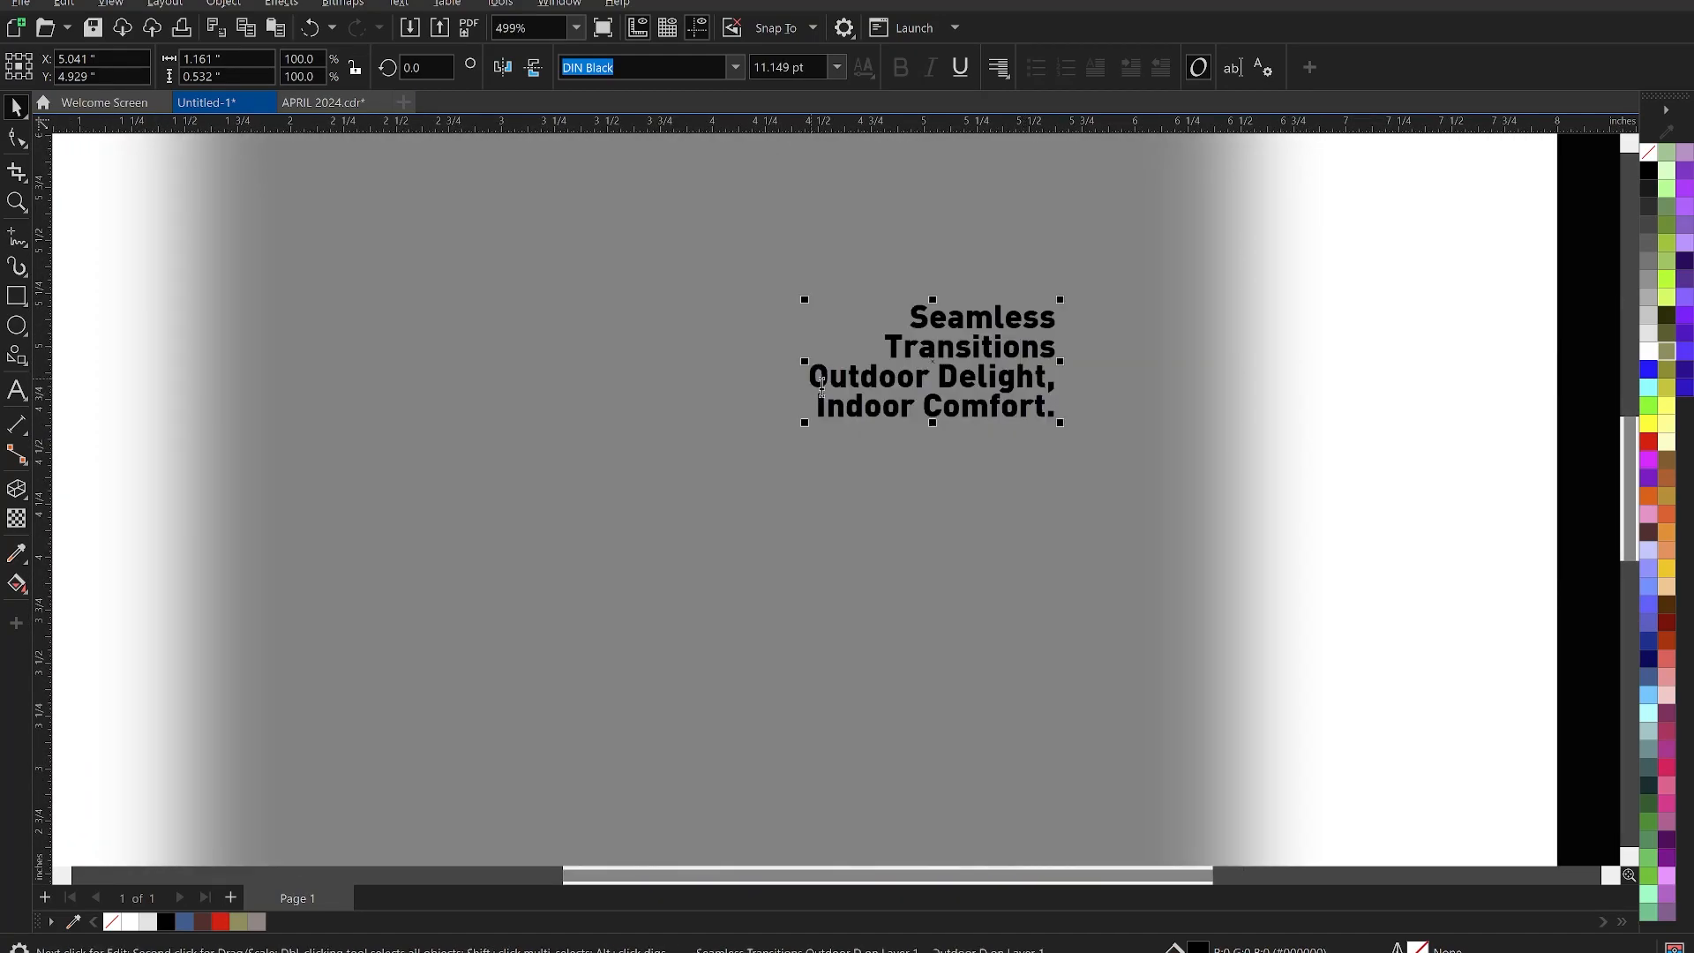
left_click_drag(821, 388, 1072, 432)
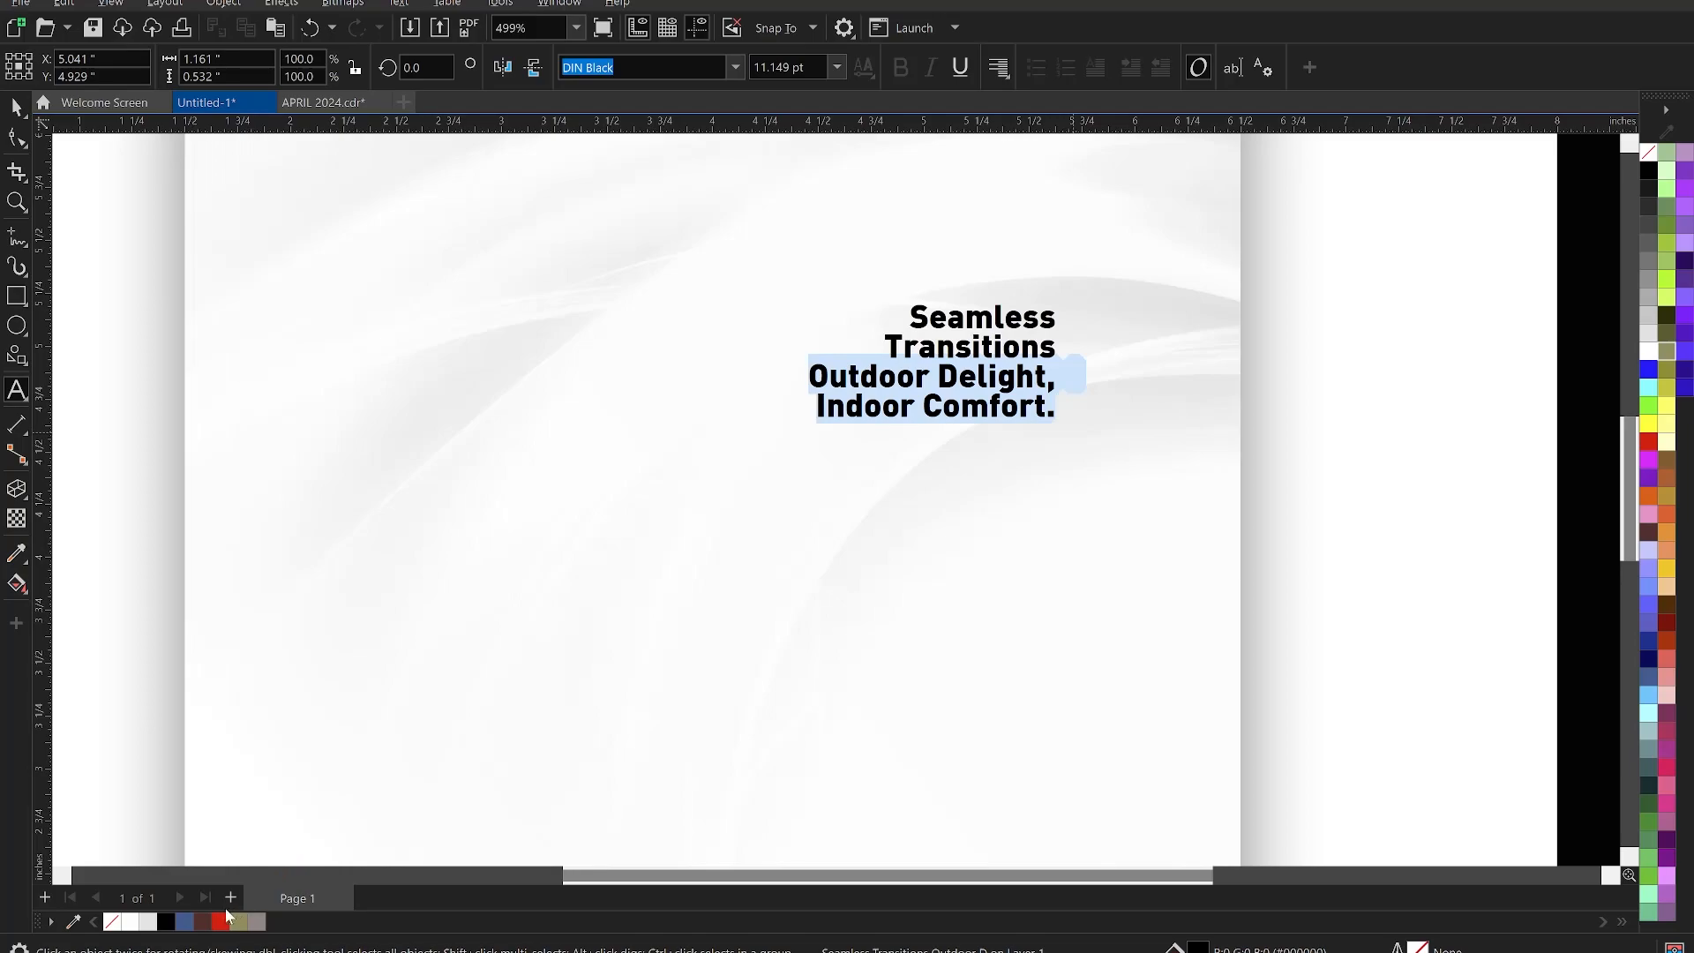
left_click(220, 920)
scroll(1051, 374, "down", 2)
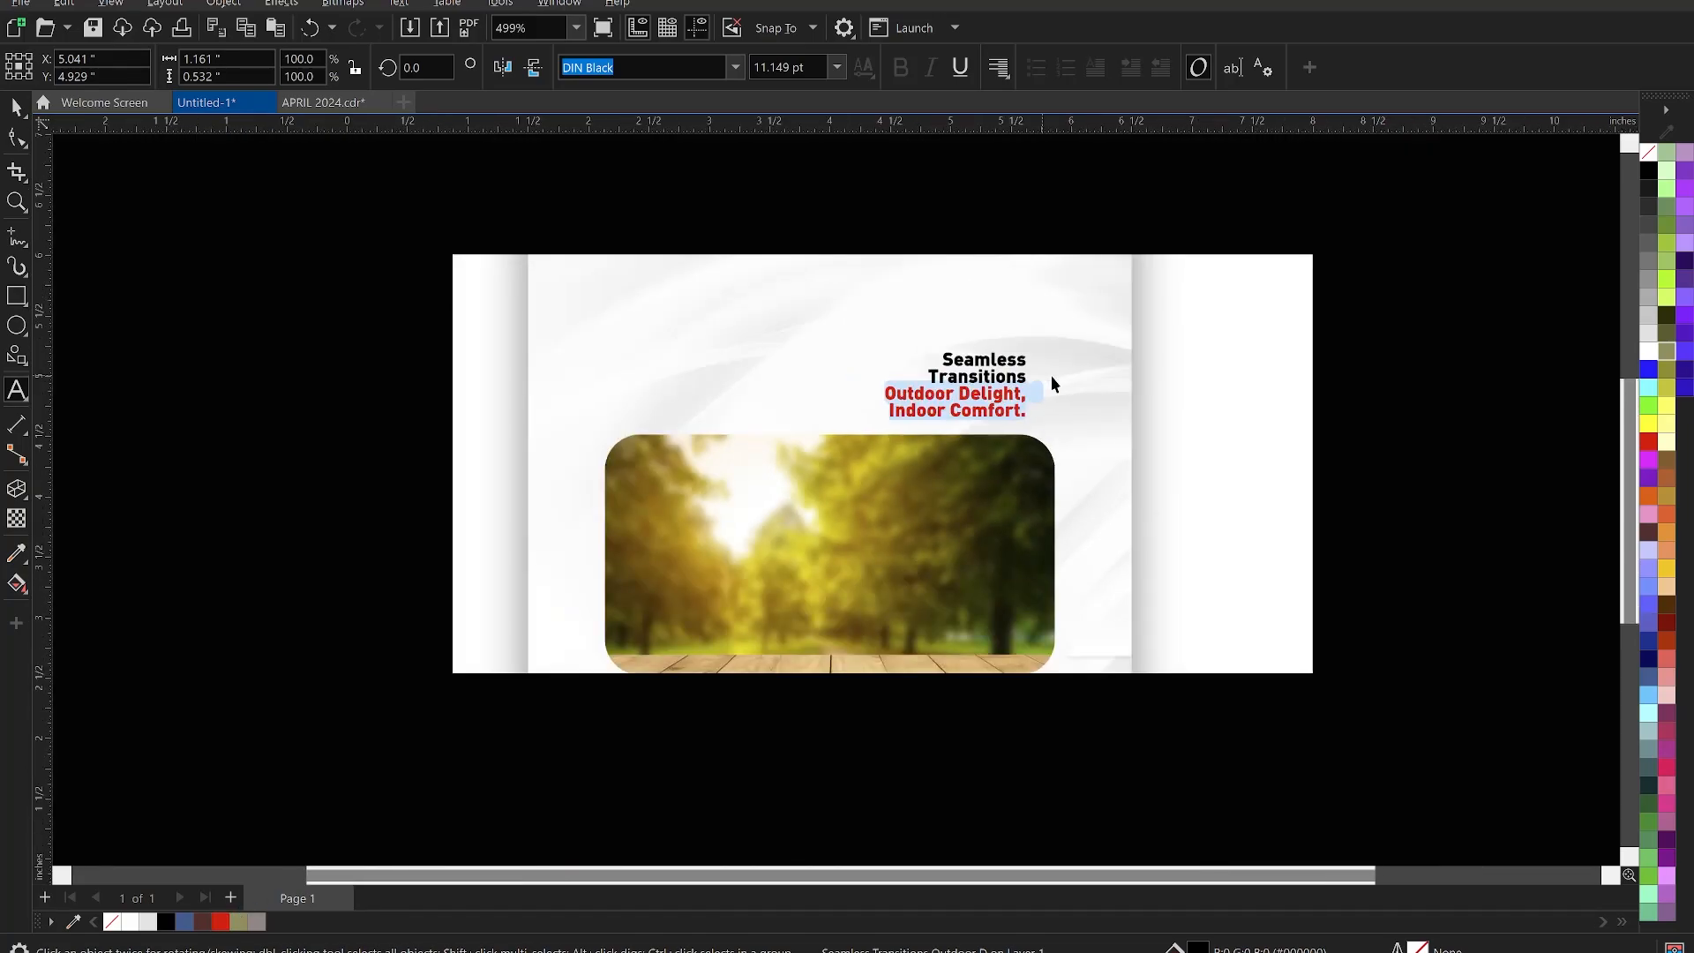
Move the headline slightly right so it ends closer to the right edge of the family photo
left_click(418, 378)
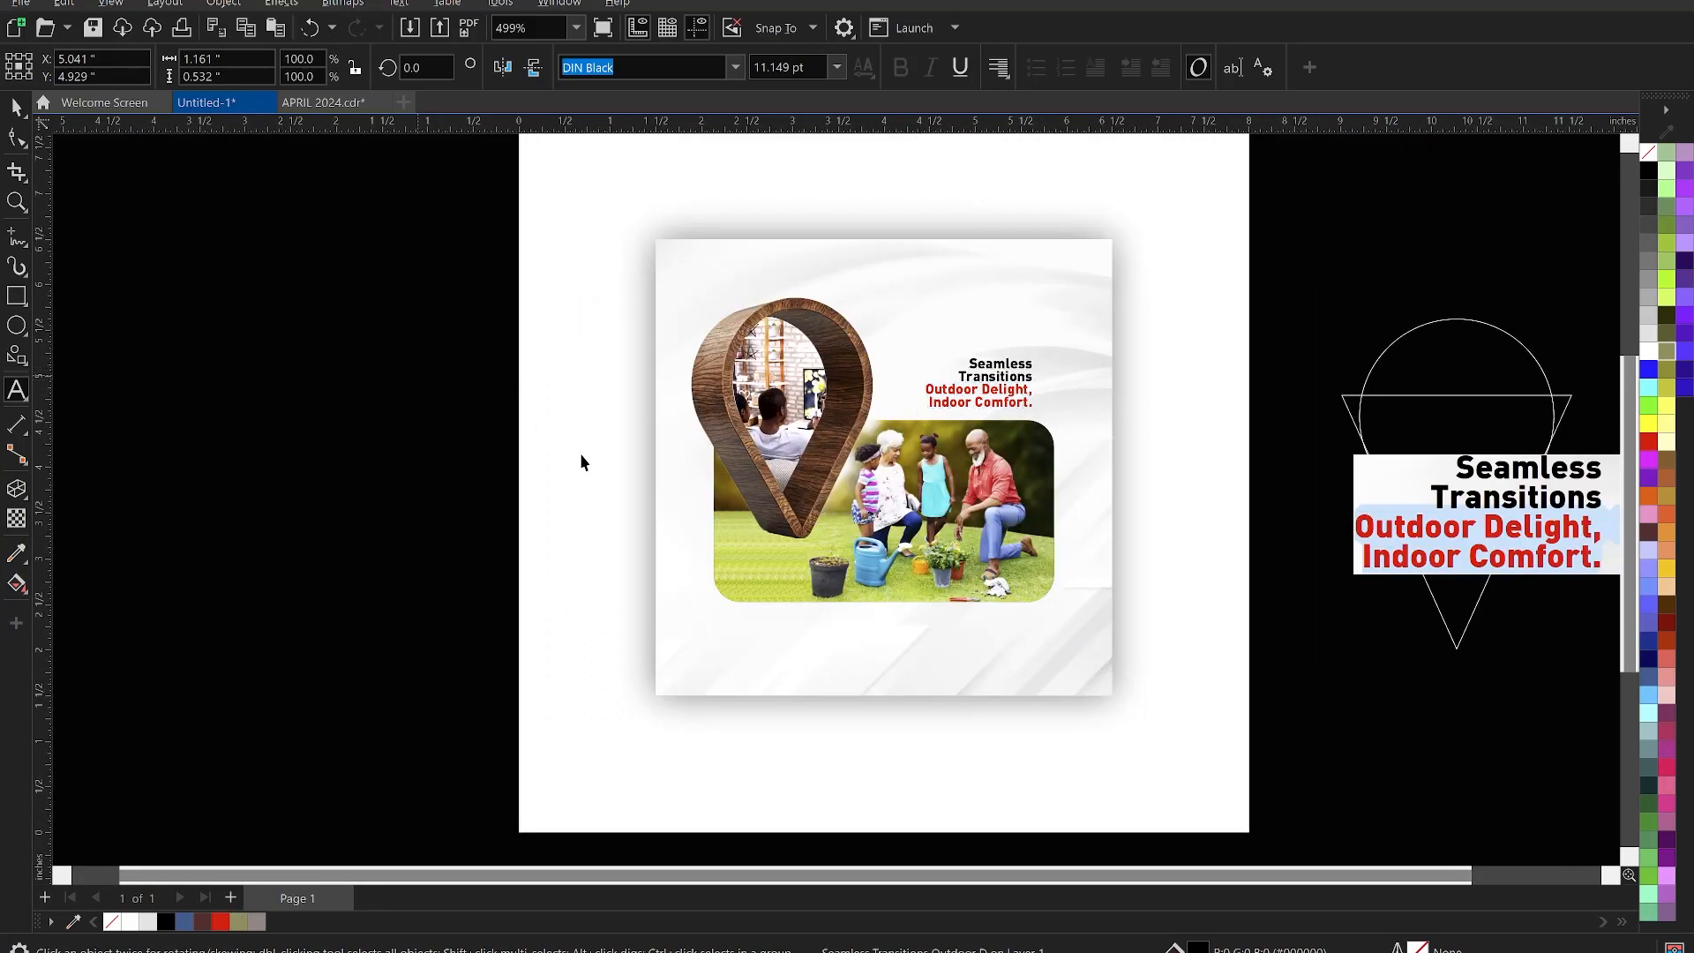
scroll(584, 458, "down", 1)
left_click(911, 404)
scroll(907, 407, "up", 2)
scroll(907, 406, "down", 3)
Place the Oasis Courts, D'Bricks Courts and Photizo logos across the top of the flyer, spanning about 4.43 inches
left_click_drag(1204, 496, 923, 324)
scroll(842, 331, "up", 2)
scroll(788, 348, "up", 3)
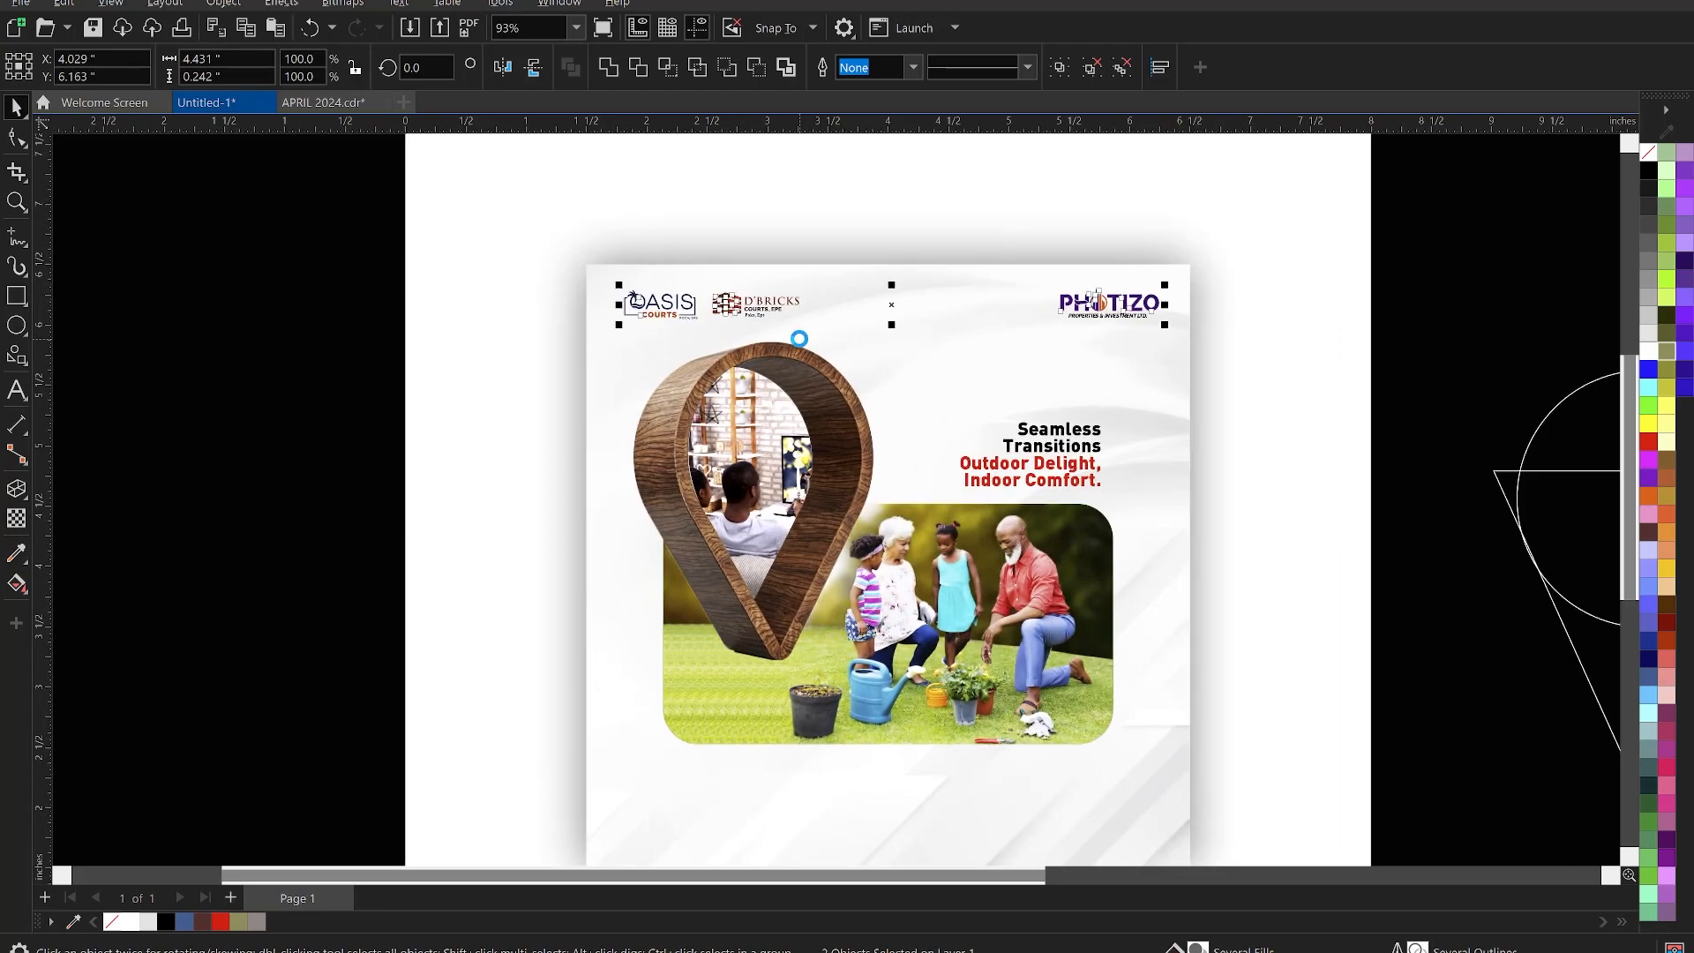
Shrink the logos slightly, with the Photizo logo about 0.76 inches wide, keeping them near the flyer's upper corners
left_click_drag(321, 231, 738, 306)
left_click(1133, 314)
left_click_drag(1172, 329, 1157, 323)
left_click(1374, 263)
scroll(1134, 298, "up", 4)
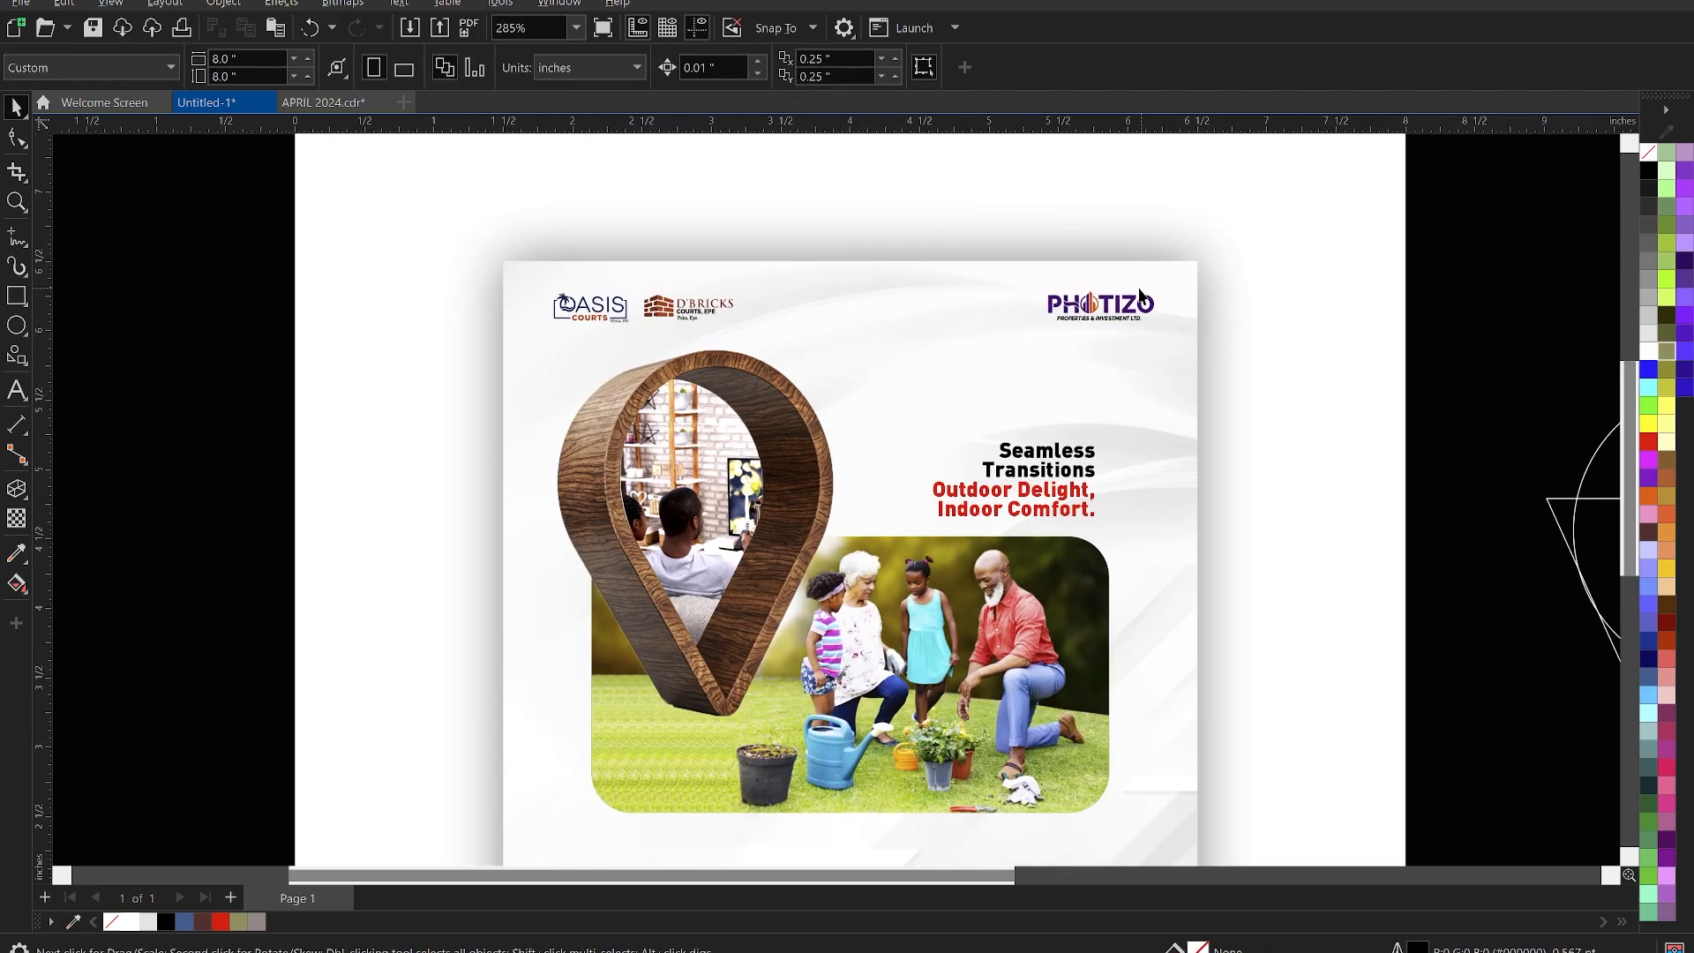
scroll(1092, 303, "down", 5)
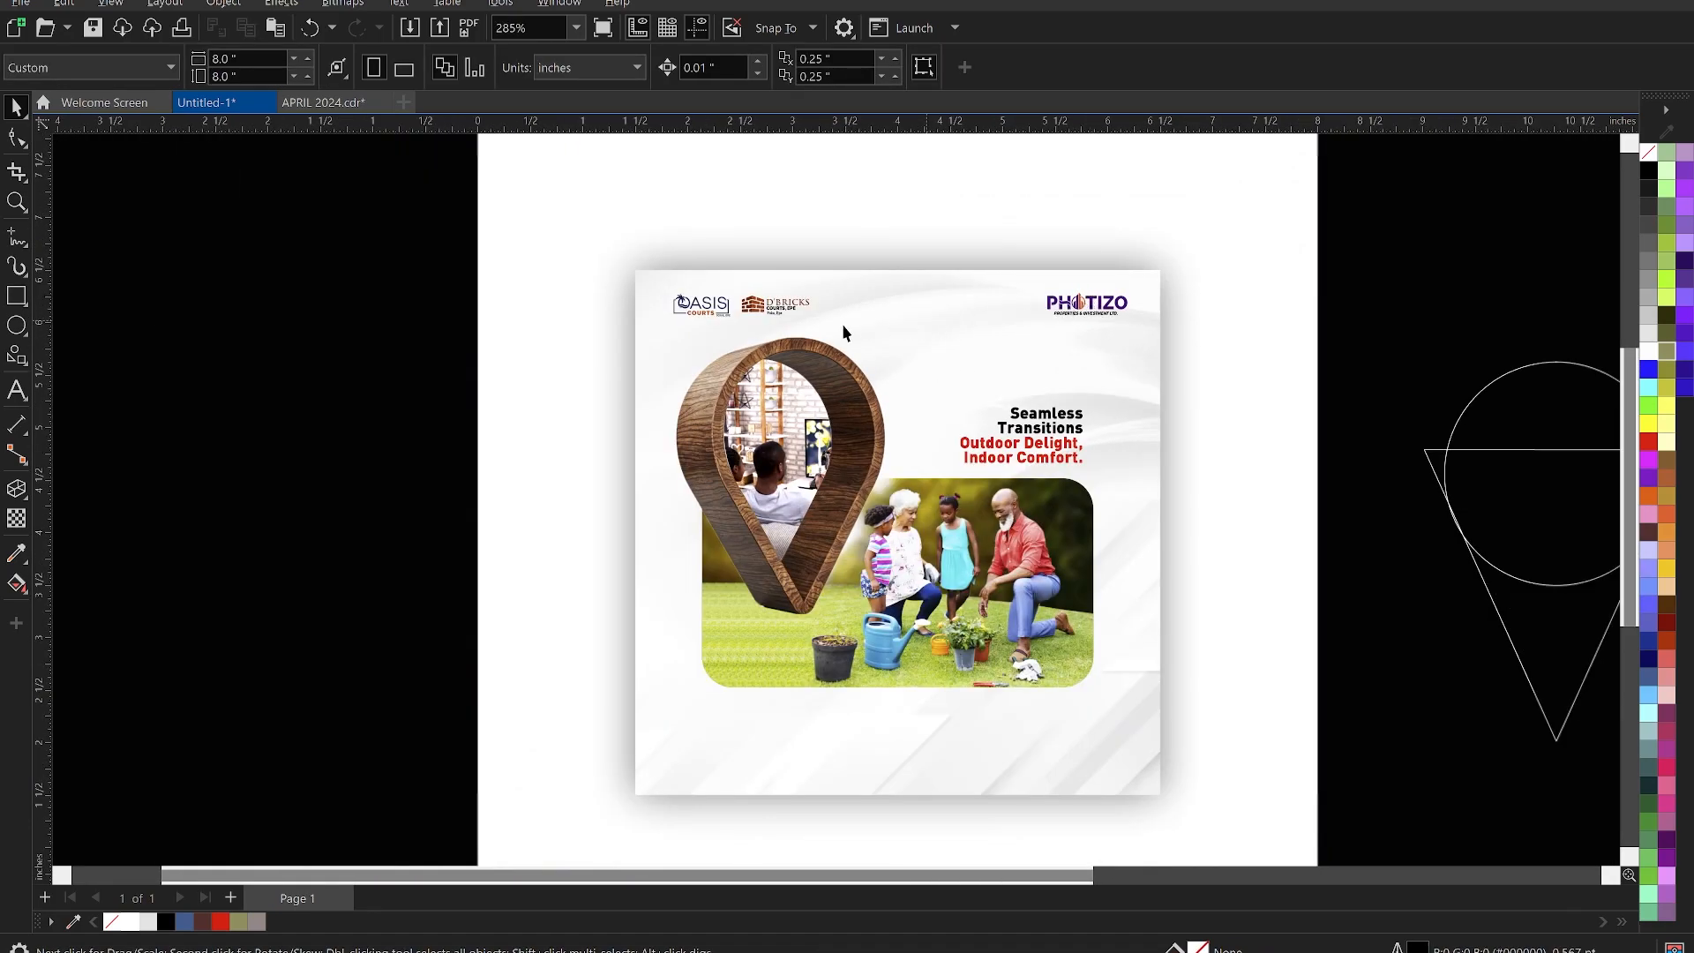
scroll(698, 307, "up", 5)
scroll(688, 287, "up", 4)
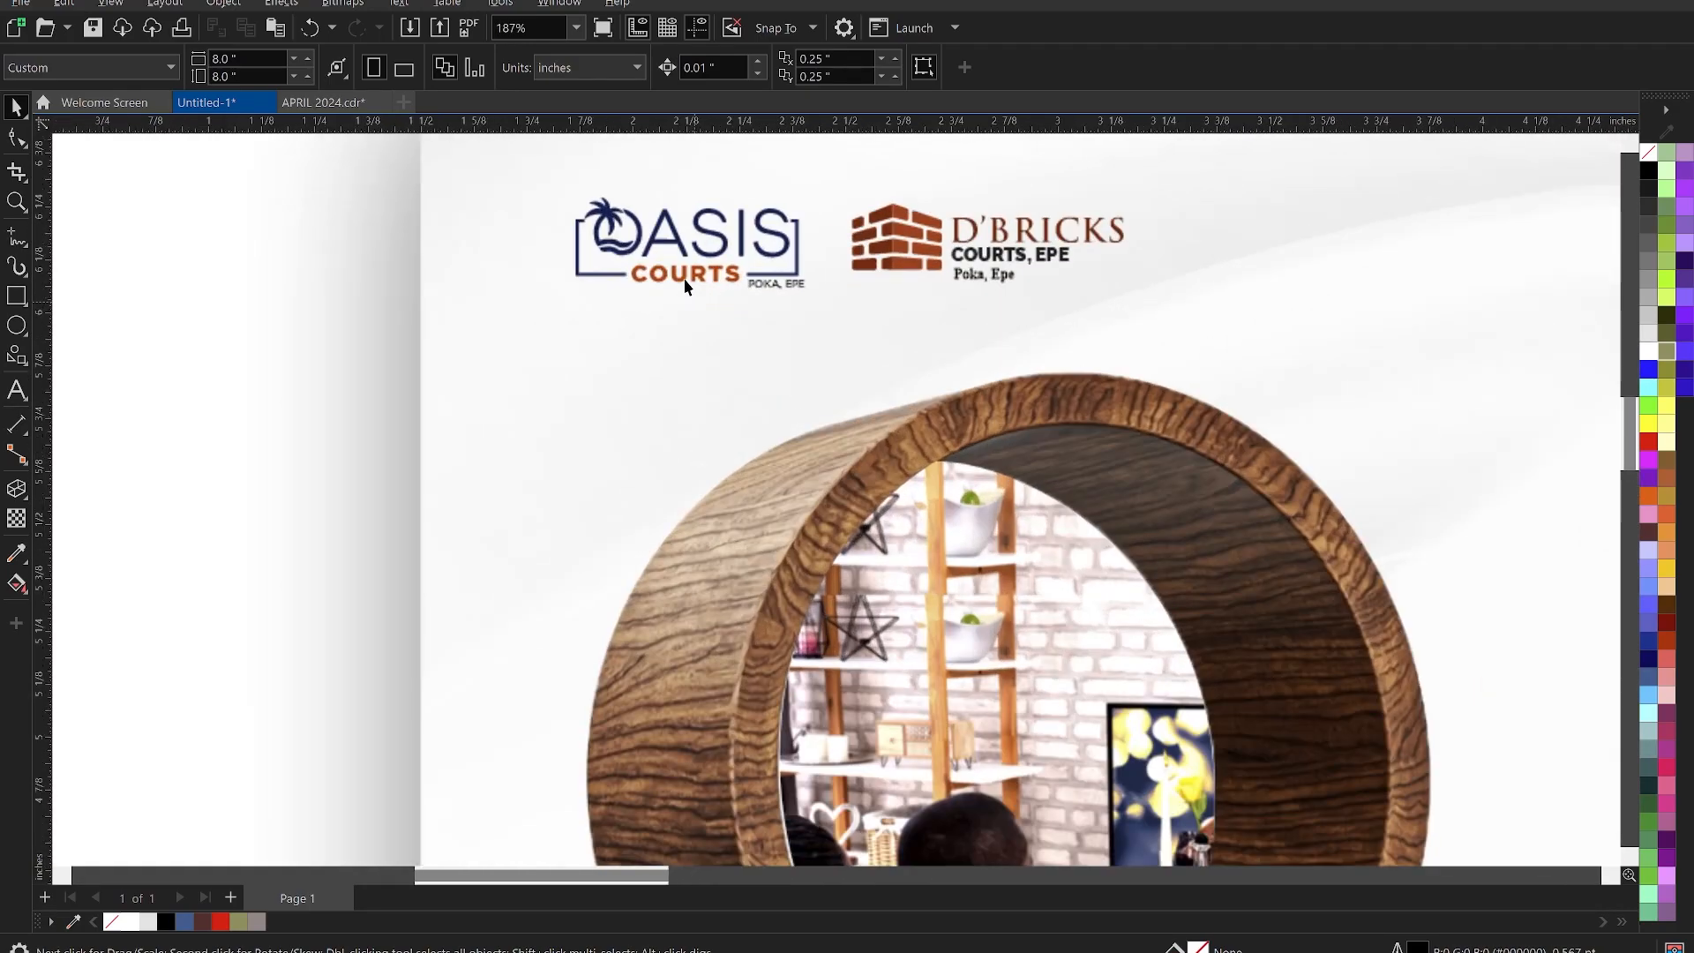
scroll(688, 287, "down", 5)
scroll(686, 289, "down", 5)
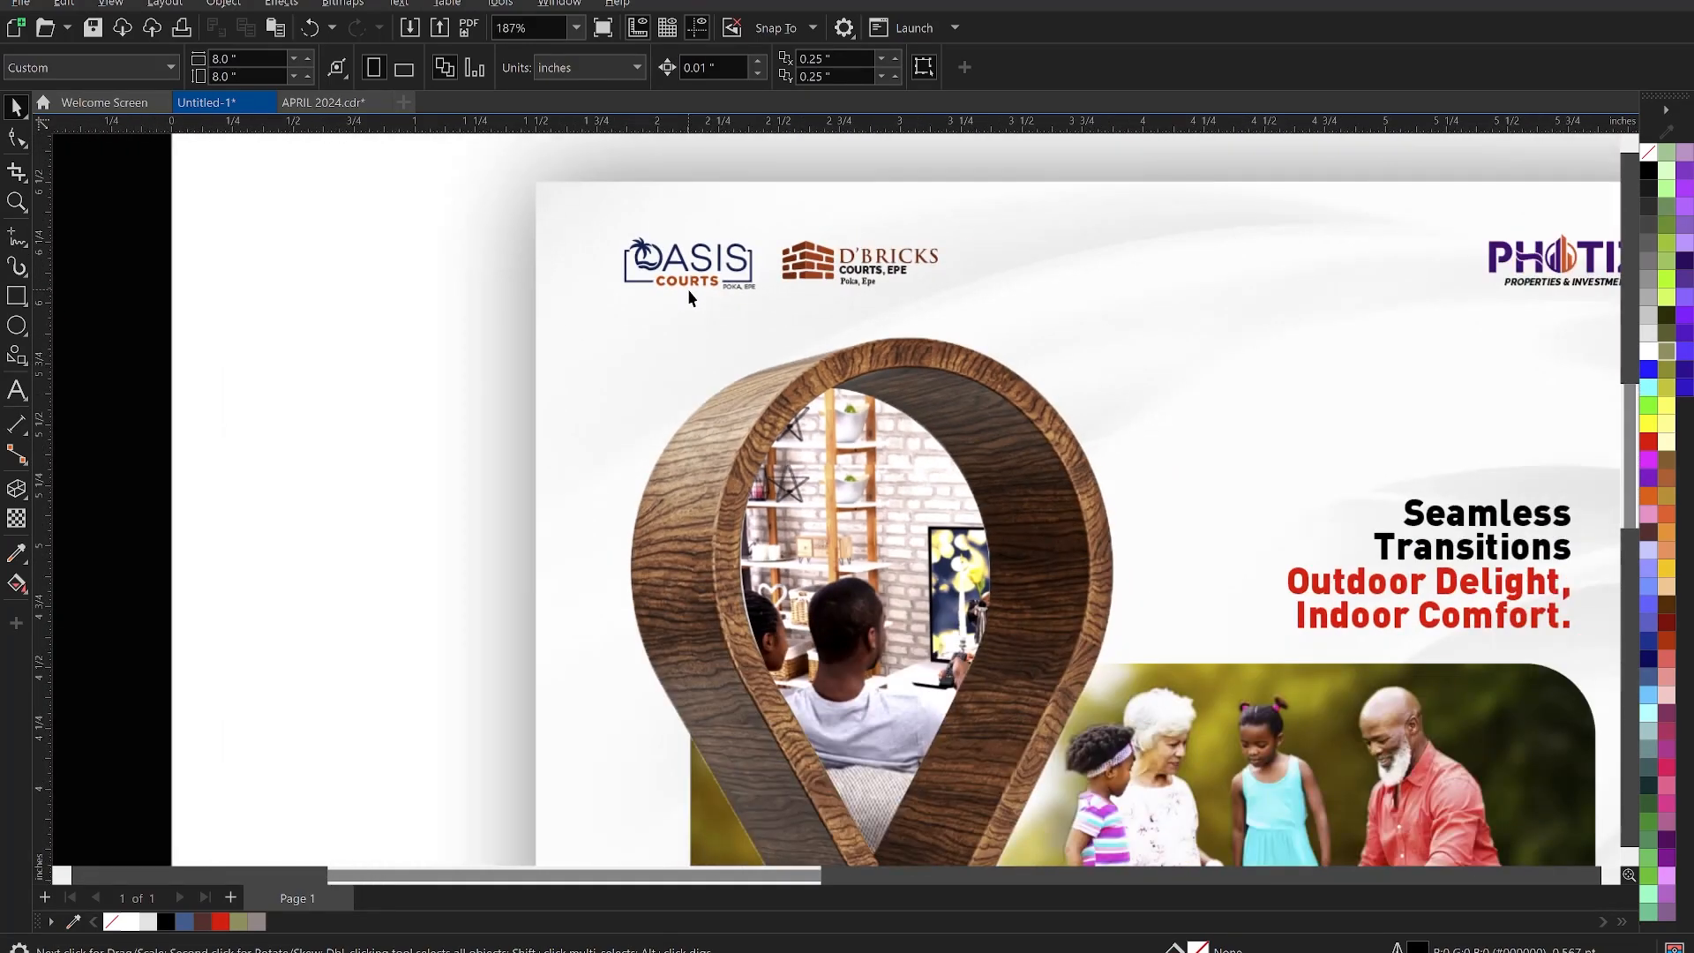
scroll(1015, 404, "down", 1)
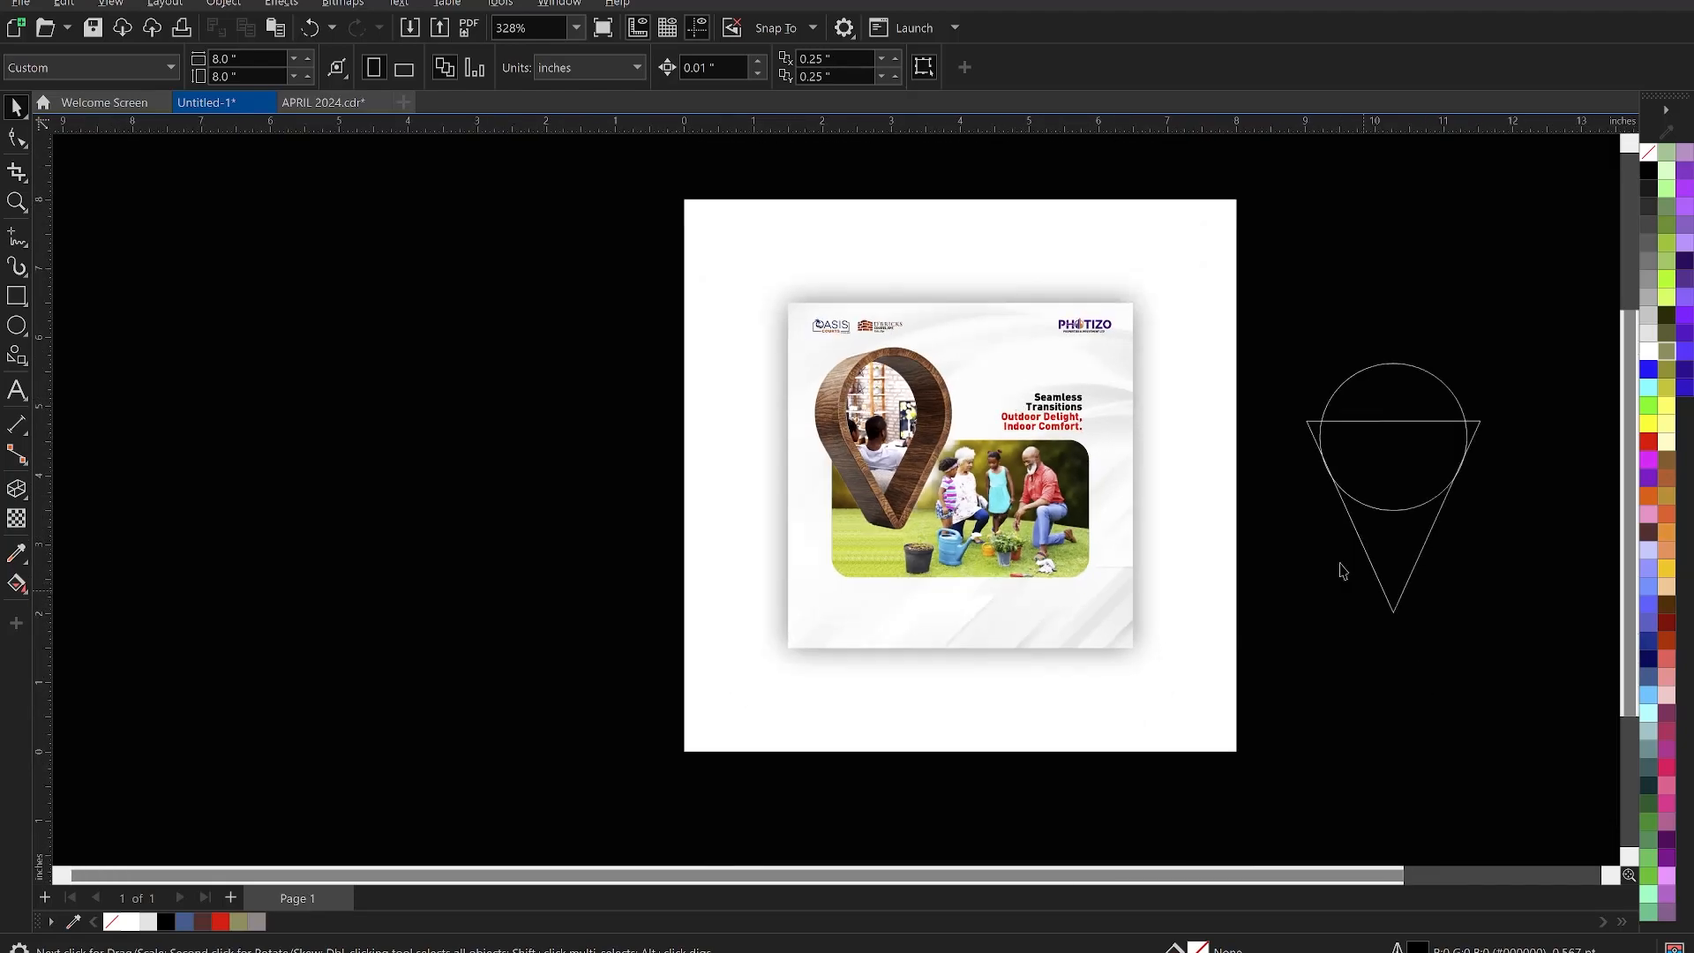
Place the row of seven amenity icons, about 2.78 inches wide, below the family photo and fill it black
scroll(1207, 523, "down", 3)
left_click_drag(1566, 789, 1096, 562)
key("z")
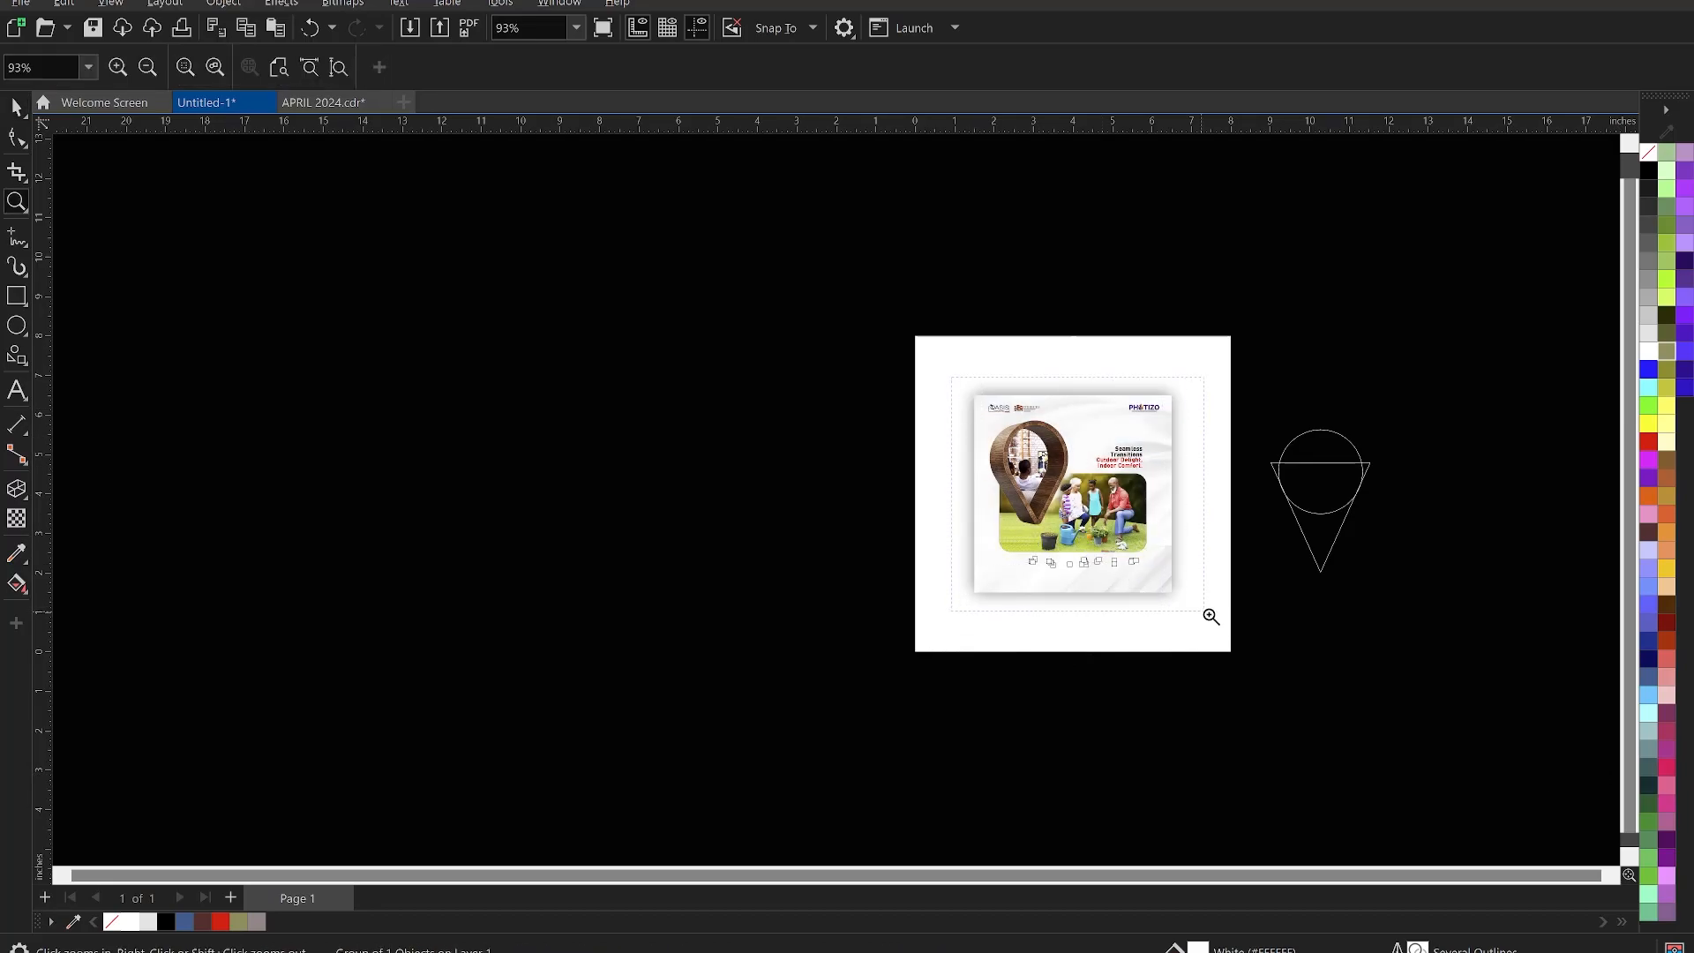
left_click(1054, 665)
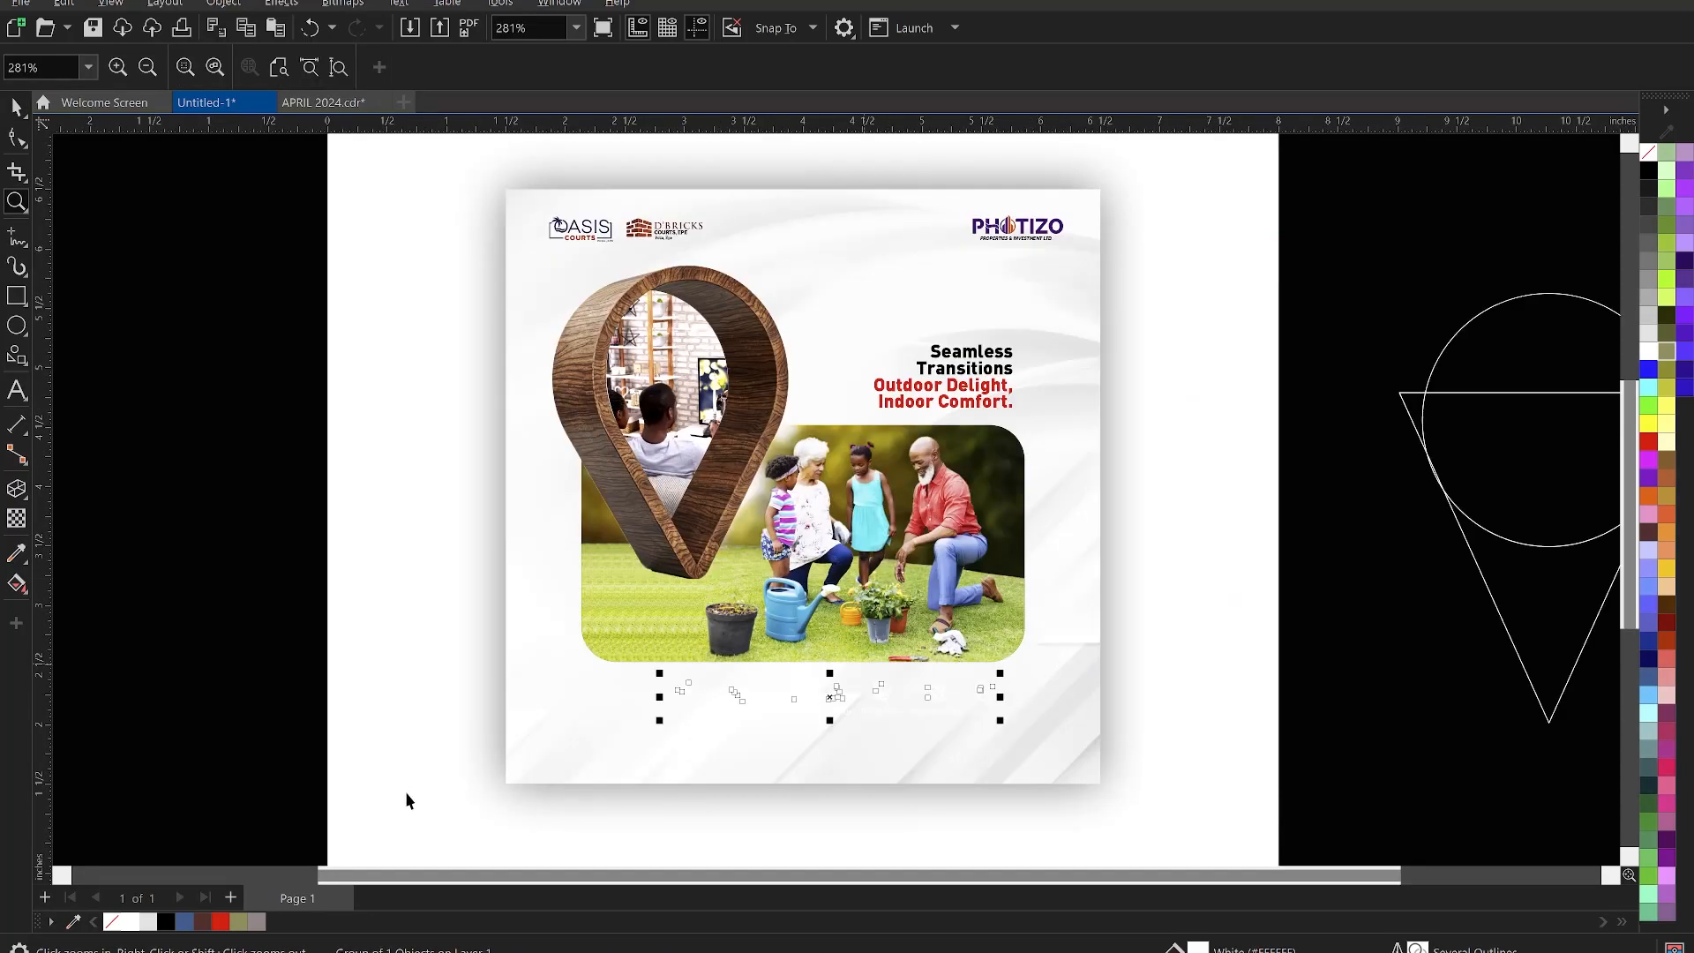
key("space")
left_click(165, 921)
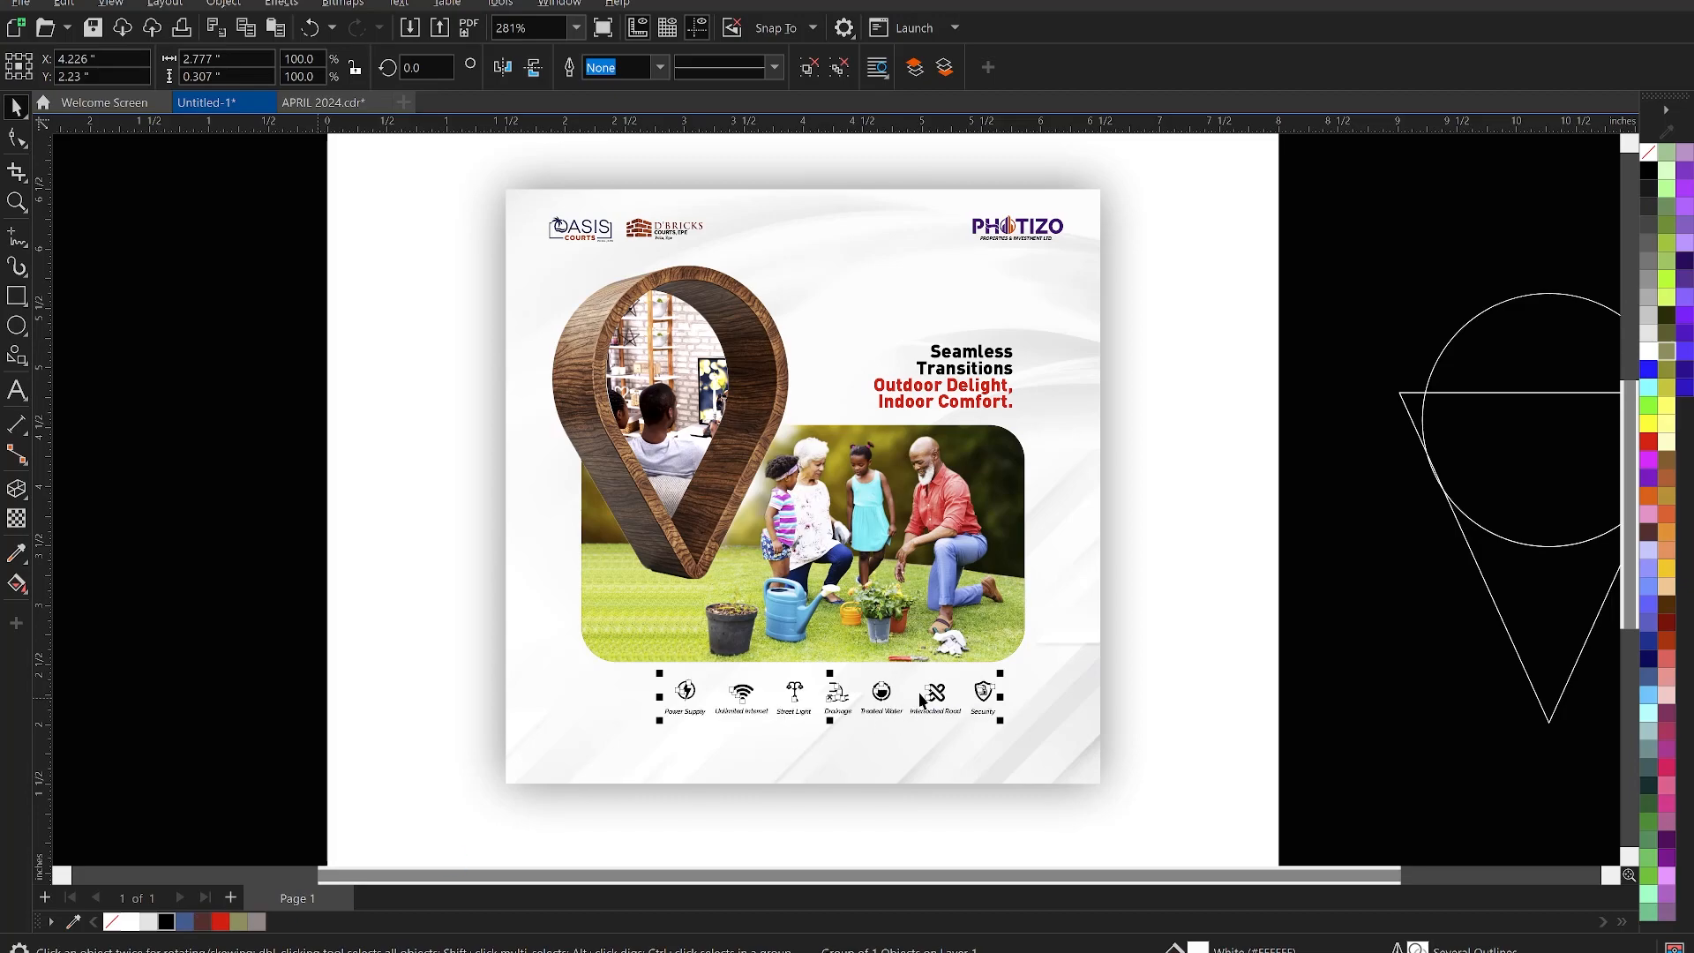
Centre the amenity icon row horizontally beneath the family photo
left_click(974, 647, "shift")
key("c")
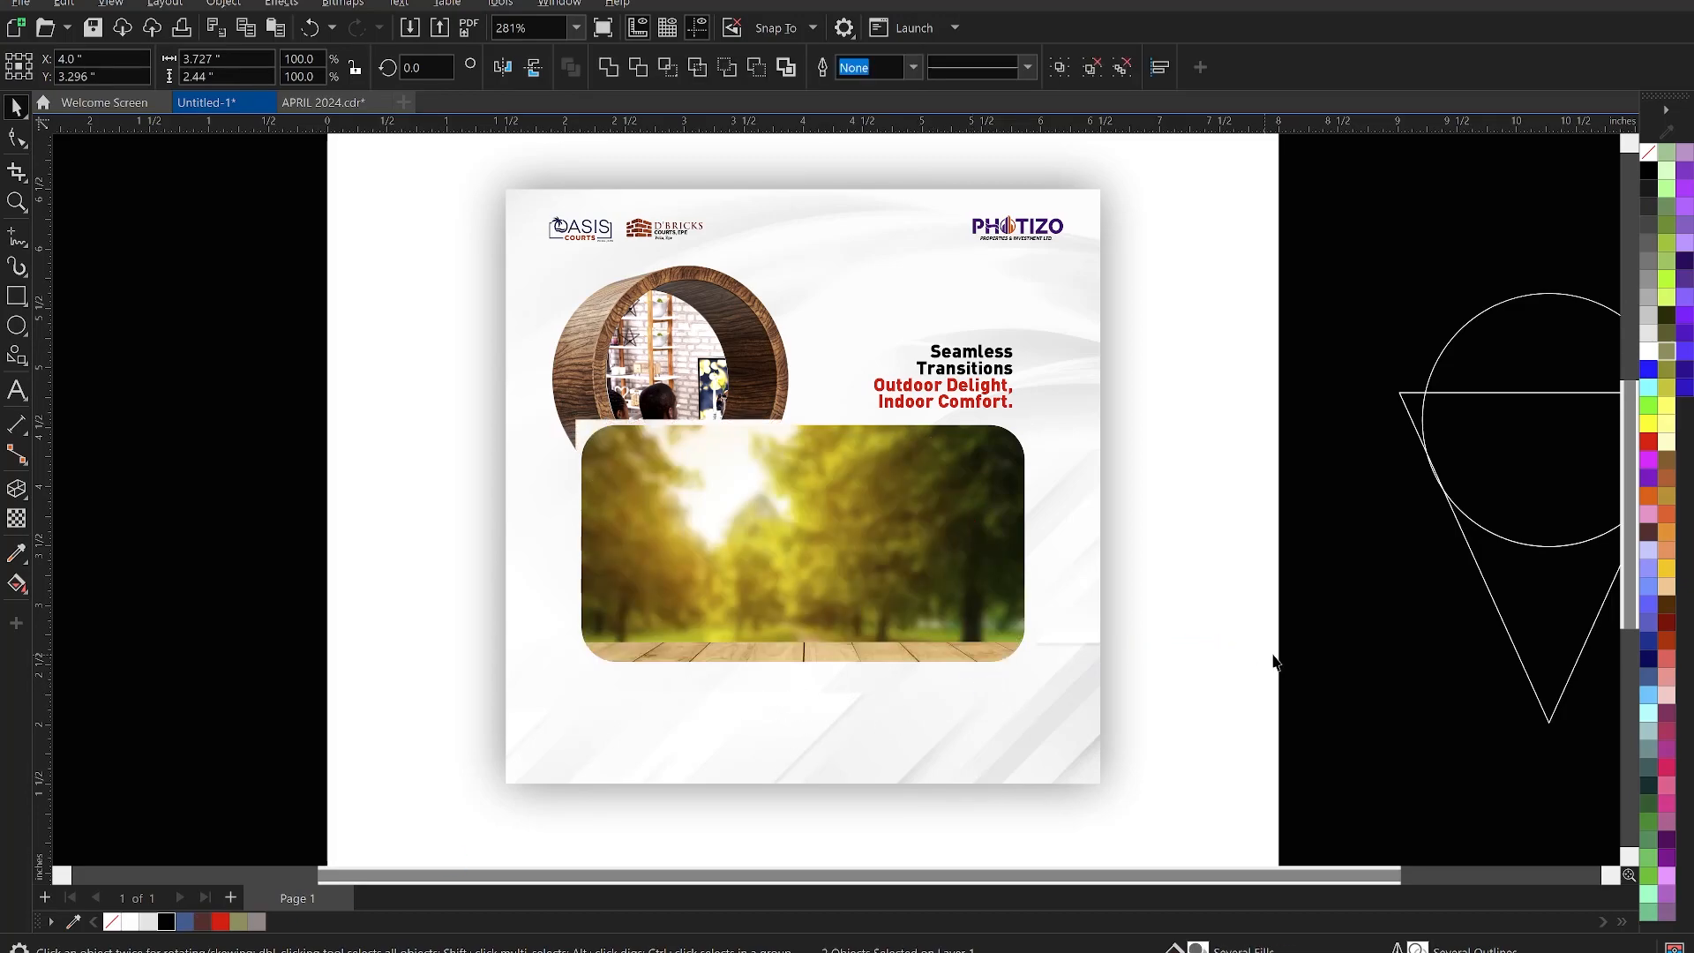
key("Escape")
left_click(894, 591)
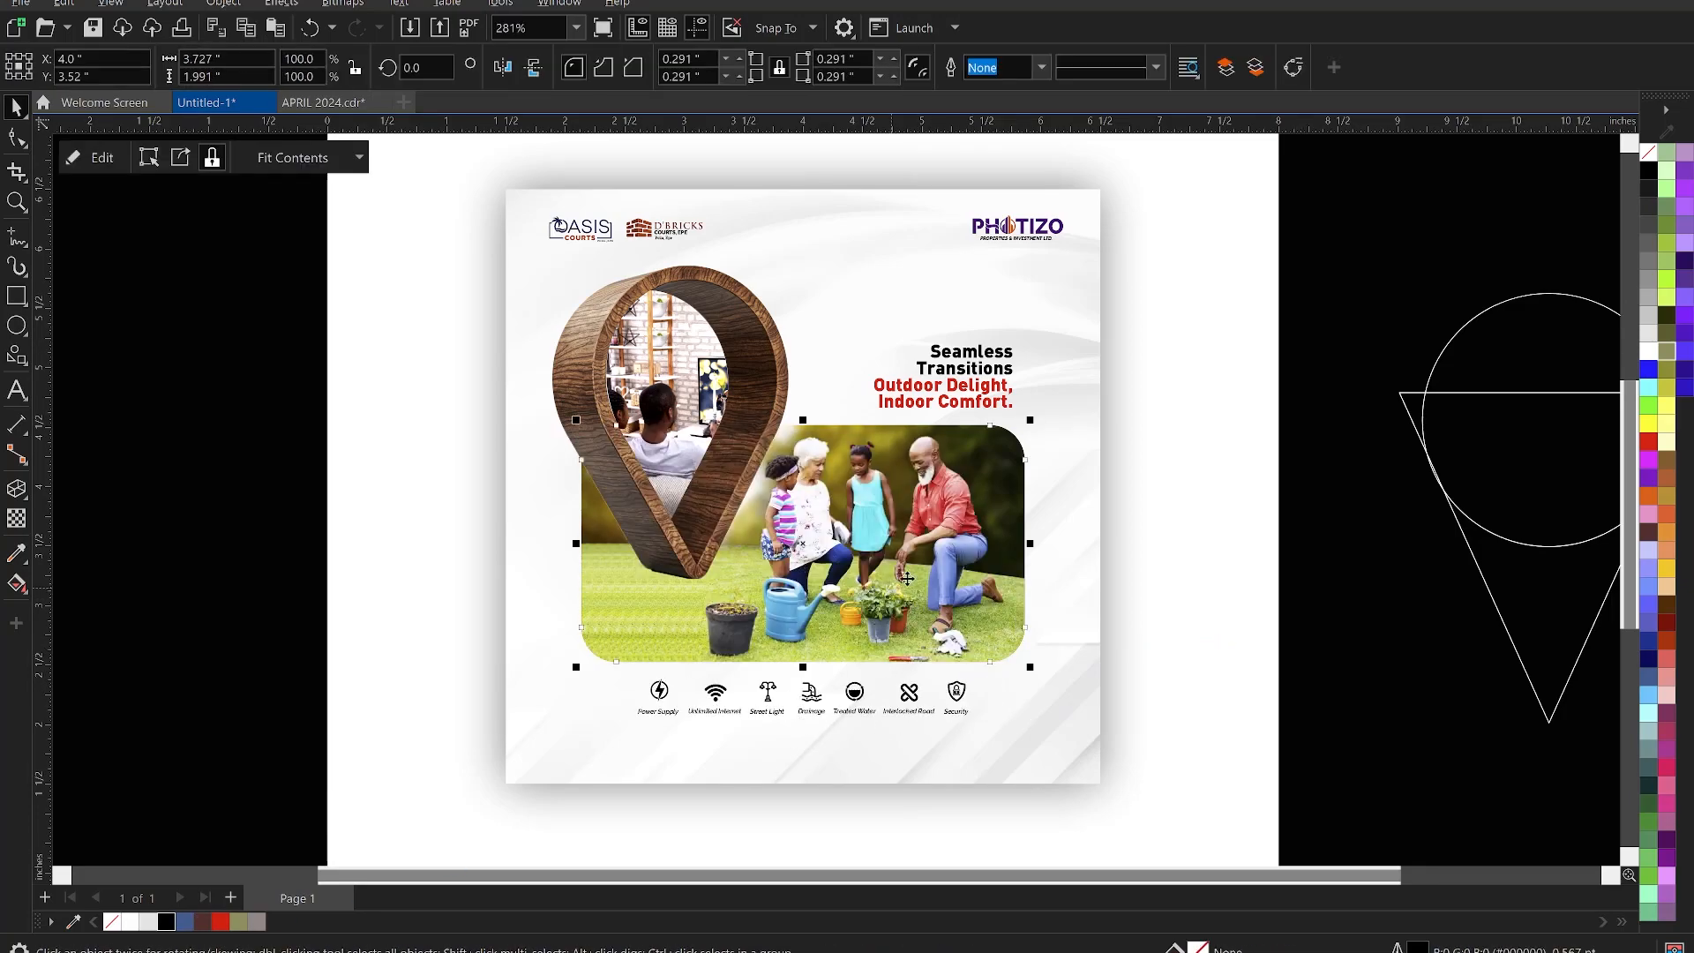
left_click(1025, 233)
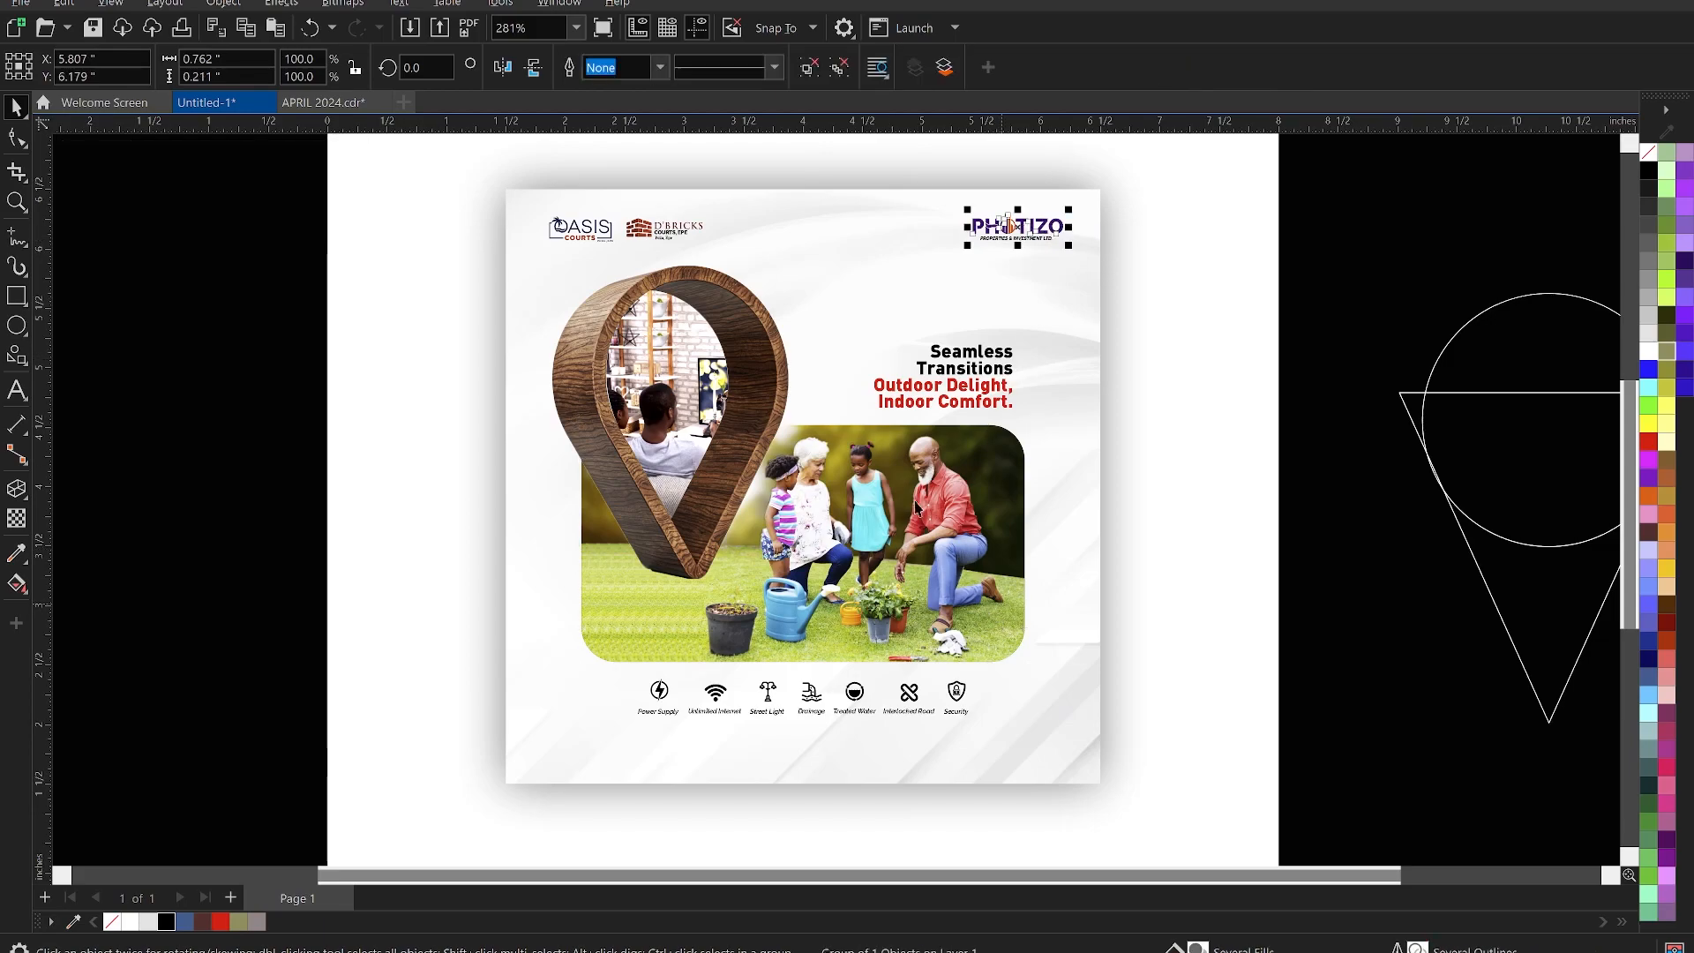
Recolour the headline's last two lines, "Outdoor Delight, Indoor Comfort.", with a fully saturated orange fill of about hue 20
left_click(962, 399)
scroll(962, 399, "up", 2)
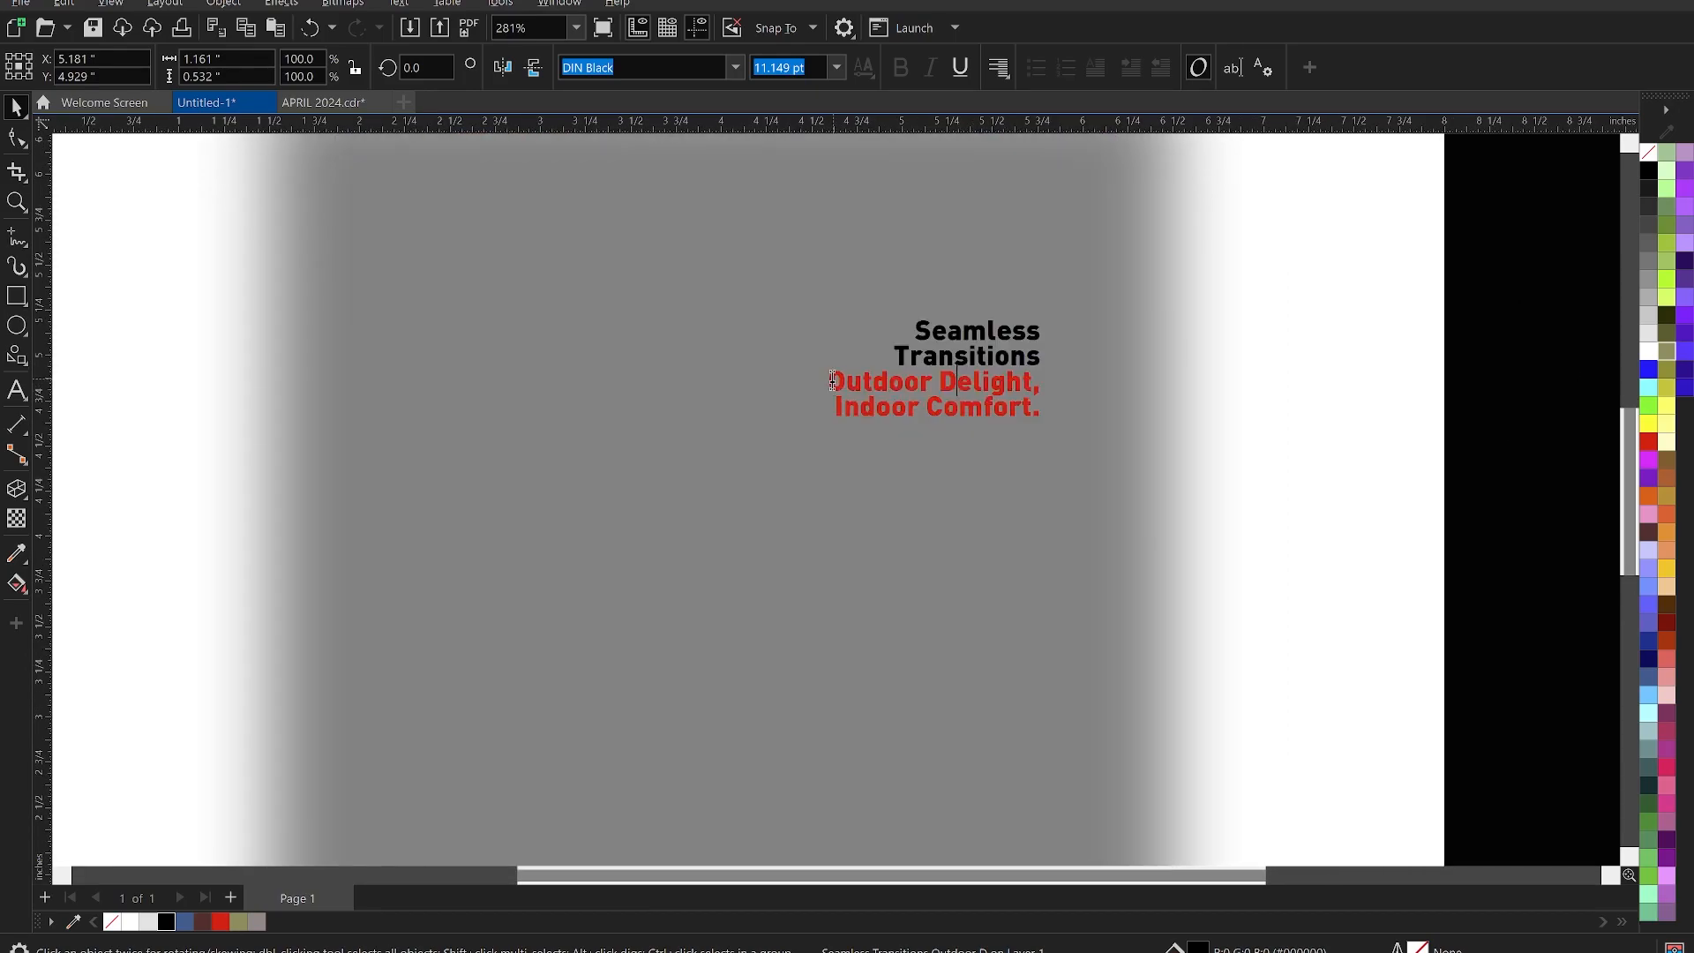
left_click_drag(833, 380, 1030, 406)
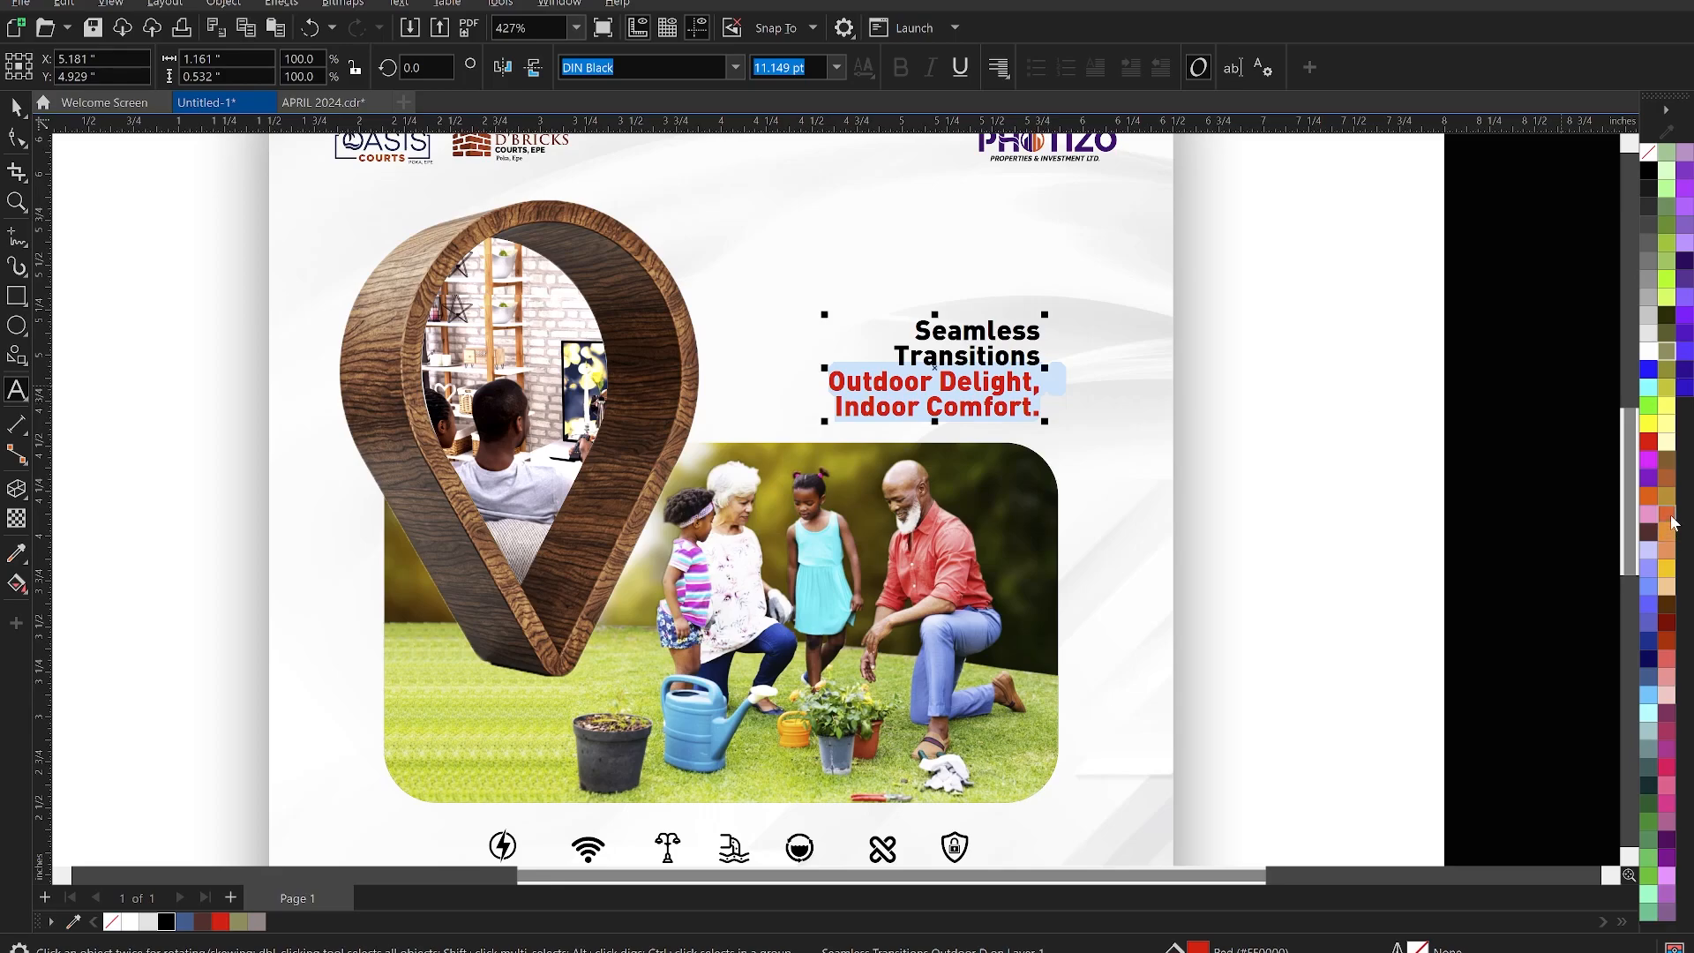
left_click(1665, 113)
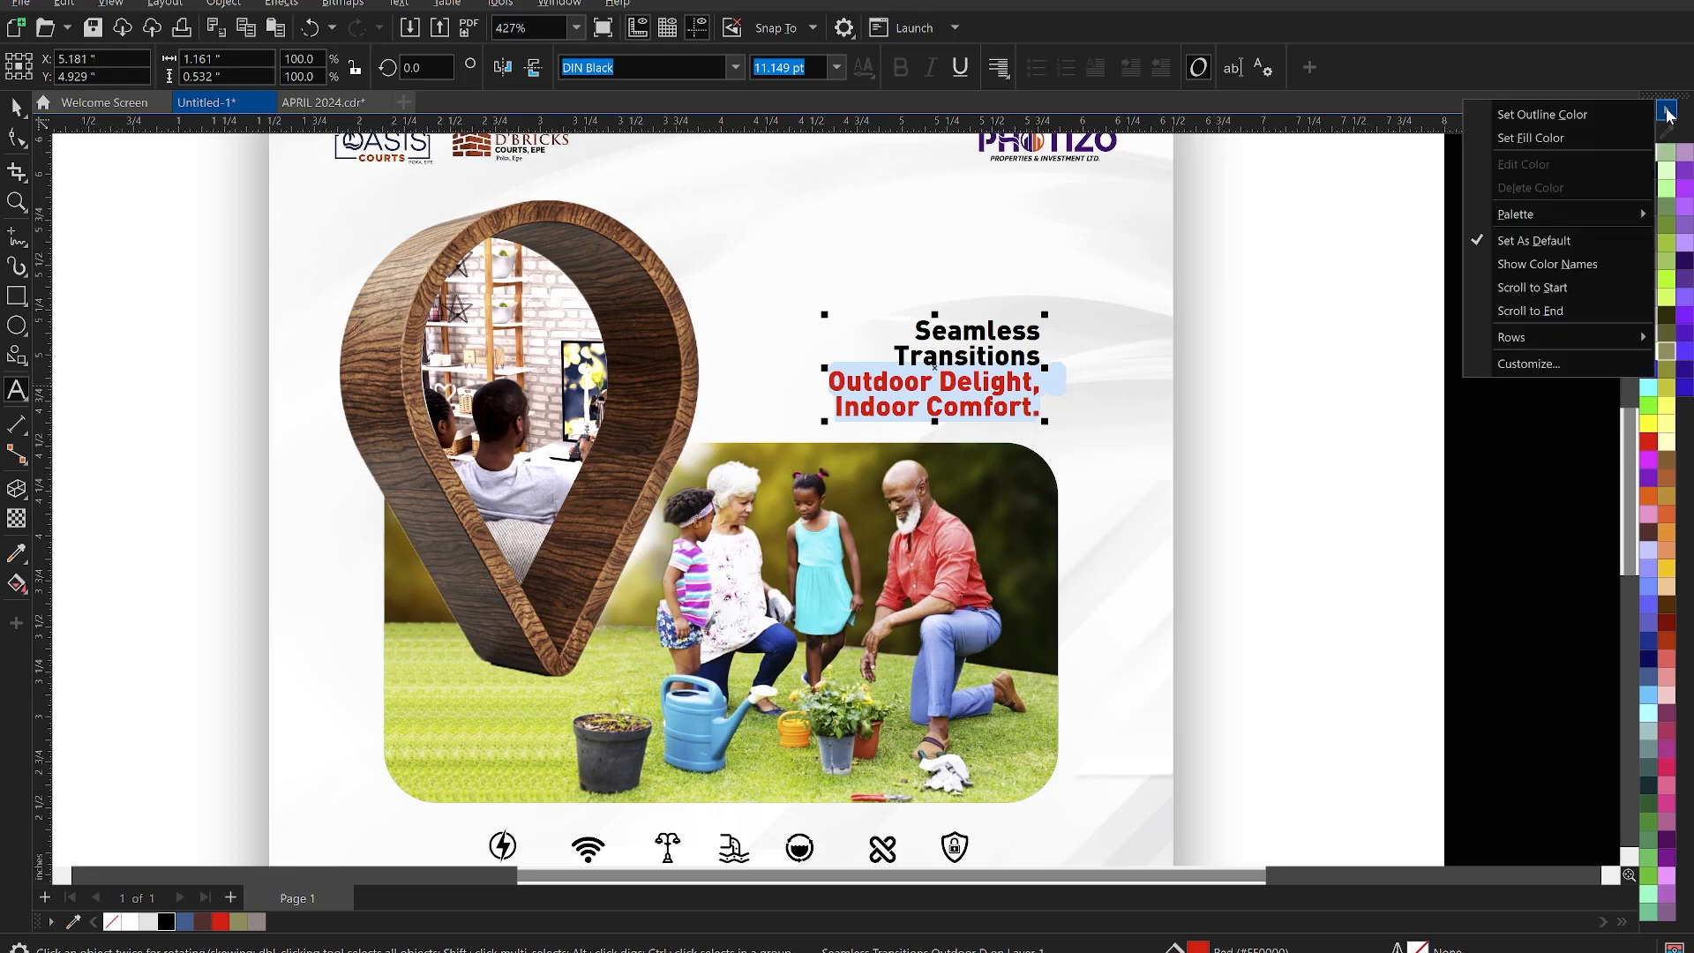
left_click(1667, 115)
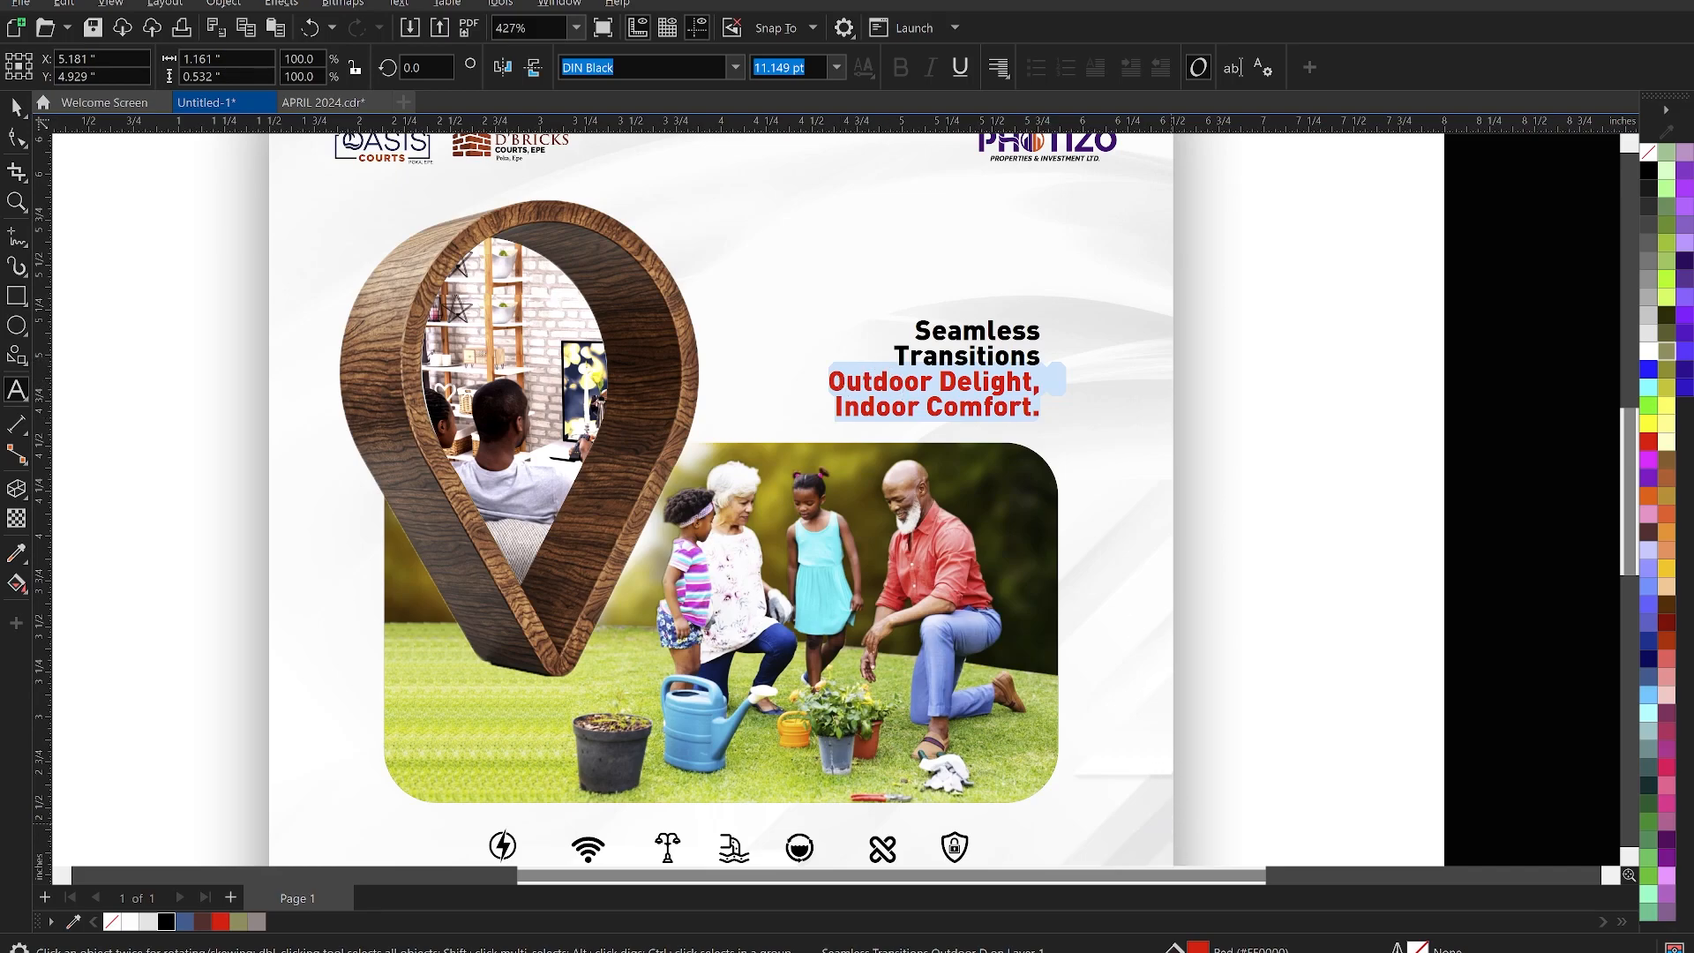
key("shift+F11")
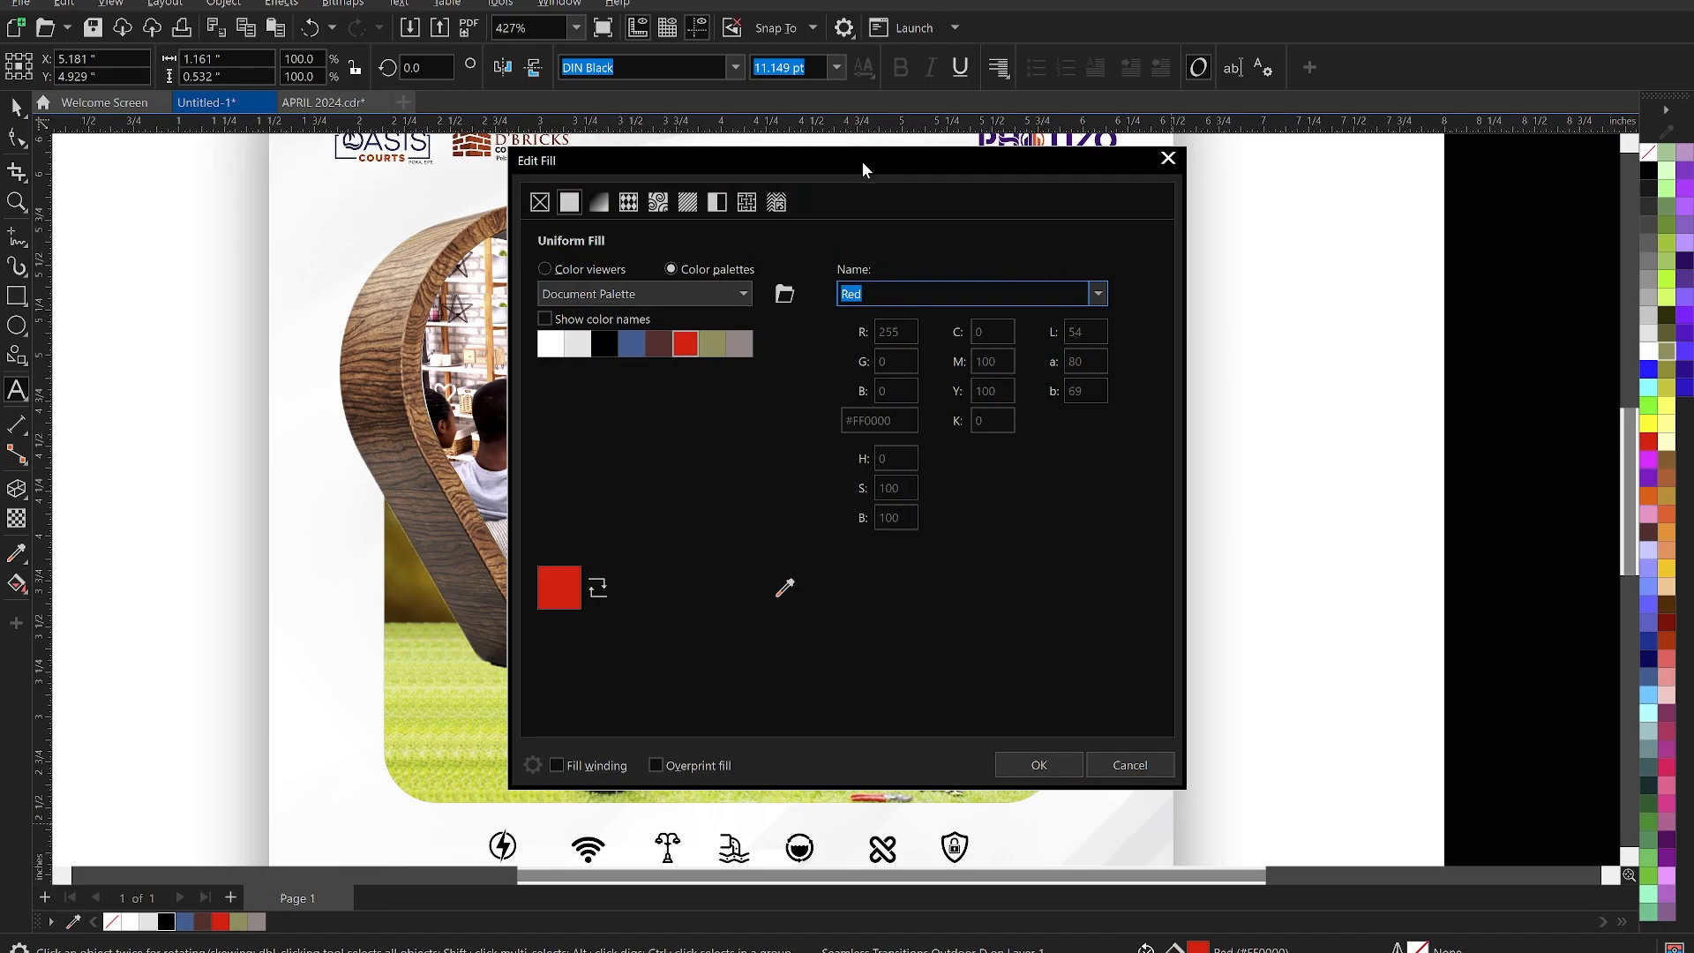
left_click_drag(861, 162, 1432, 113)
left_click(1153, 226)
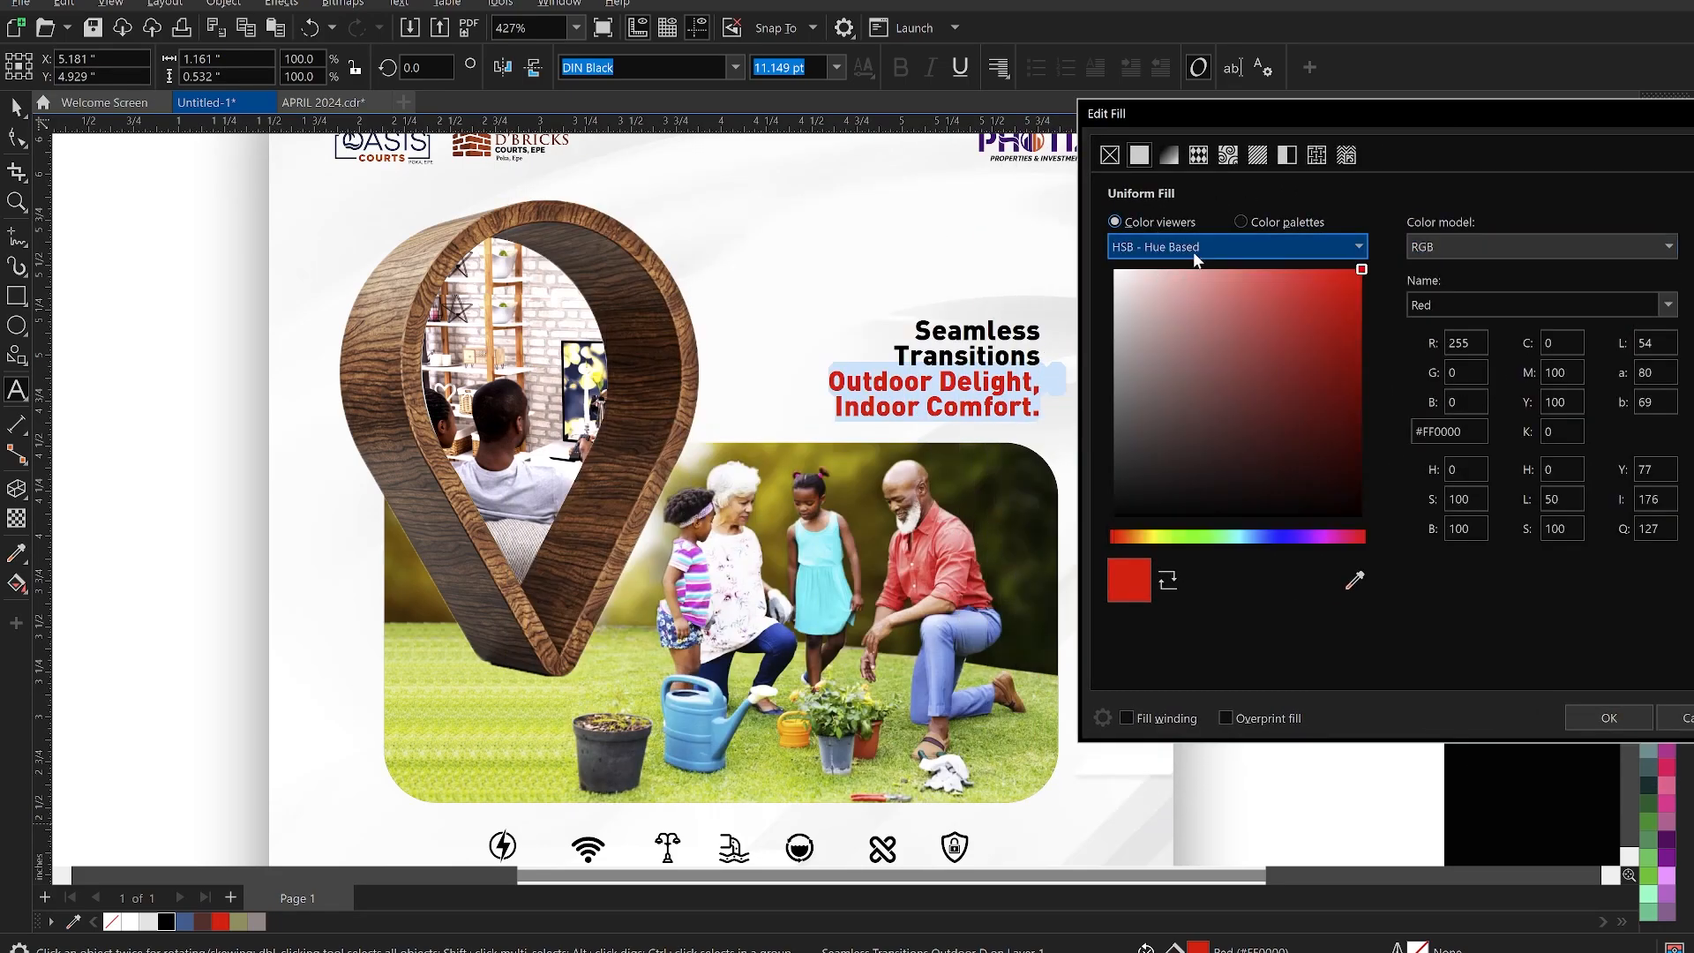
left_click_drag(1145, 542, 1120, 544)
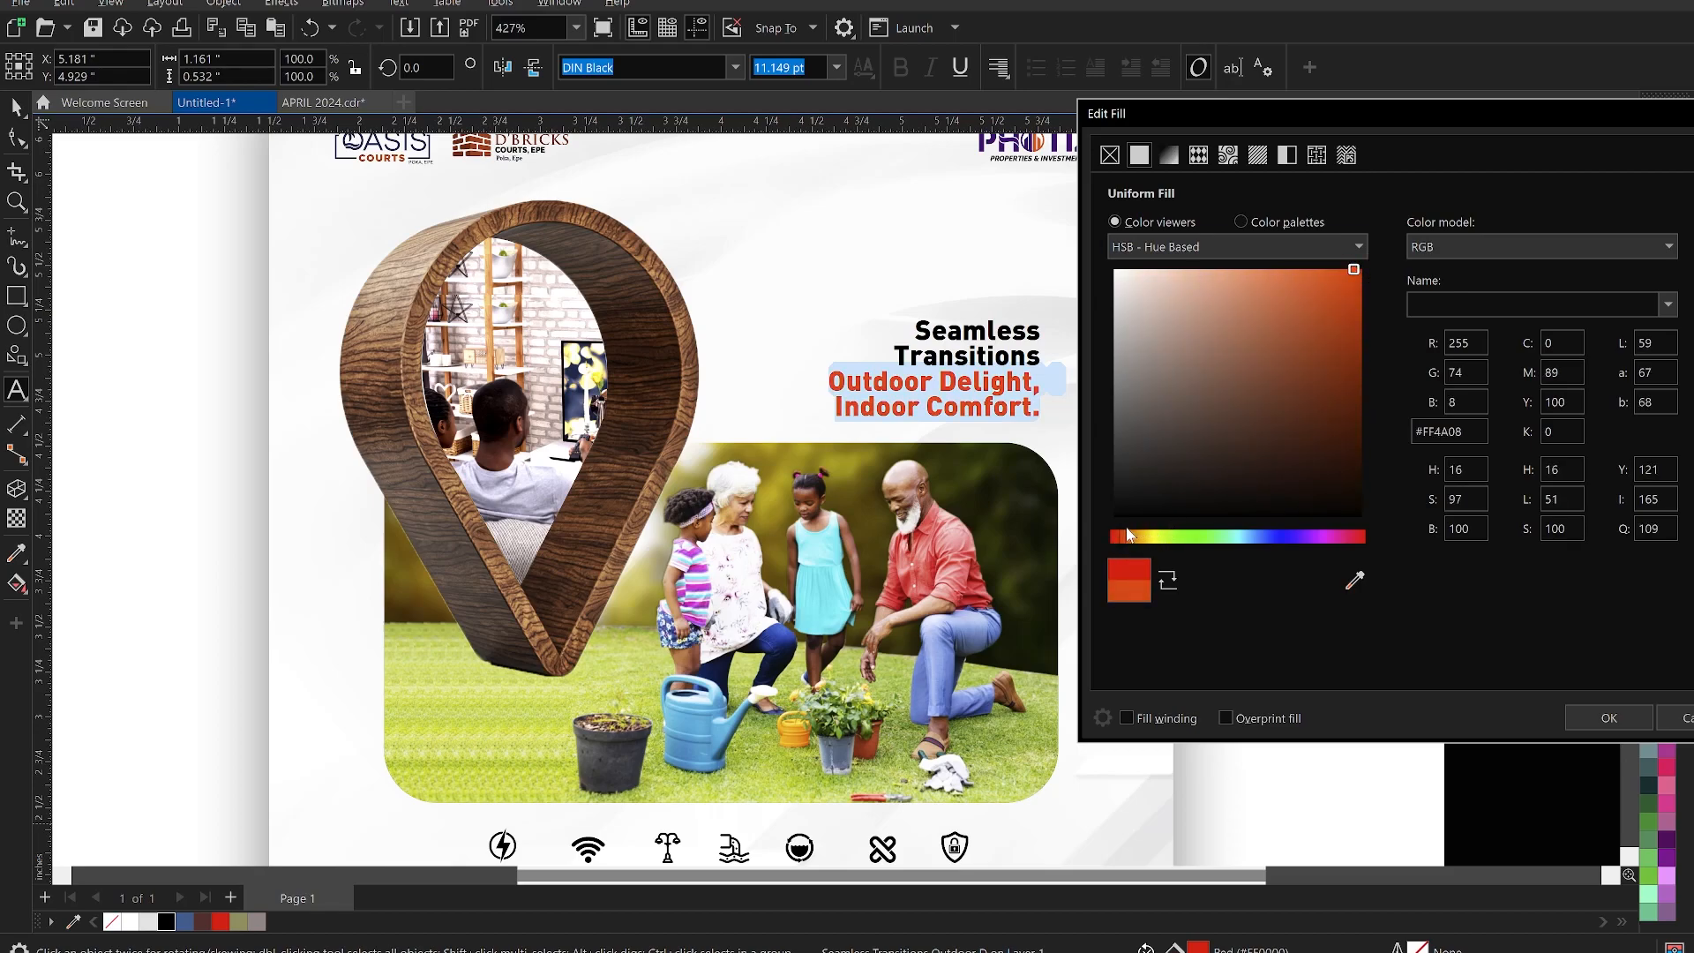
left_click_drag(1125, 537, 1123, 530)
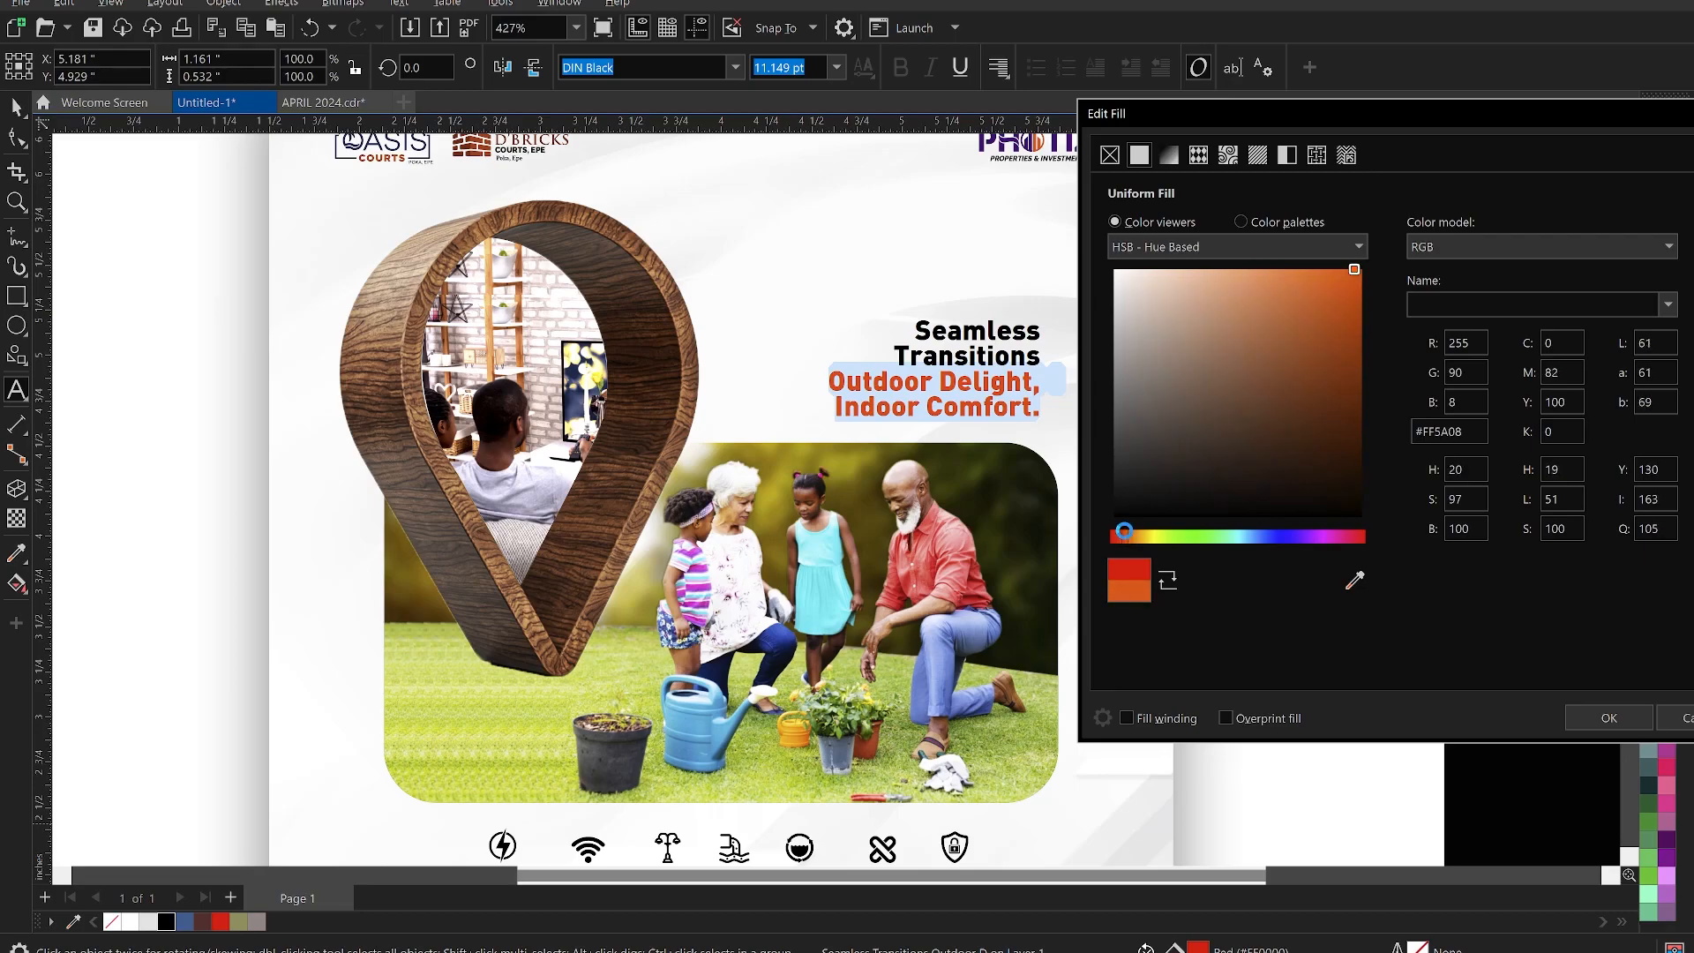
left_click_drag(1359, 271, 1370, 275)
left_click(1611, 707)
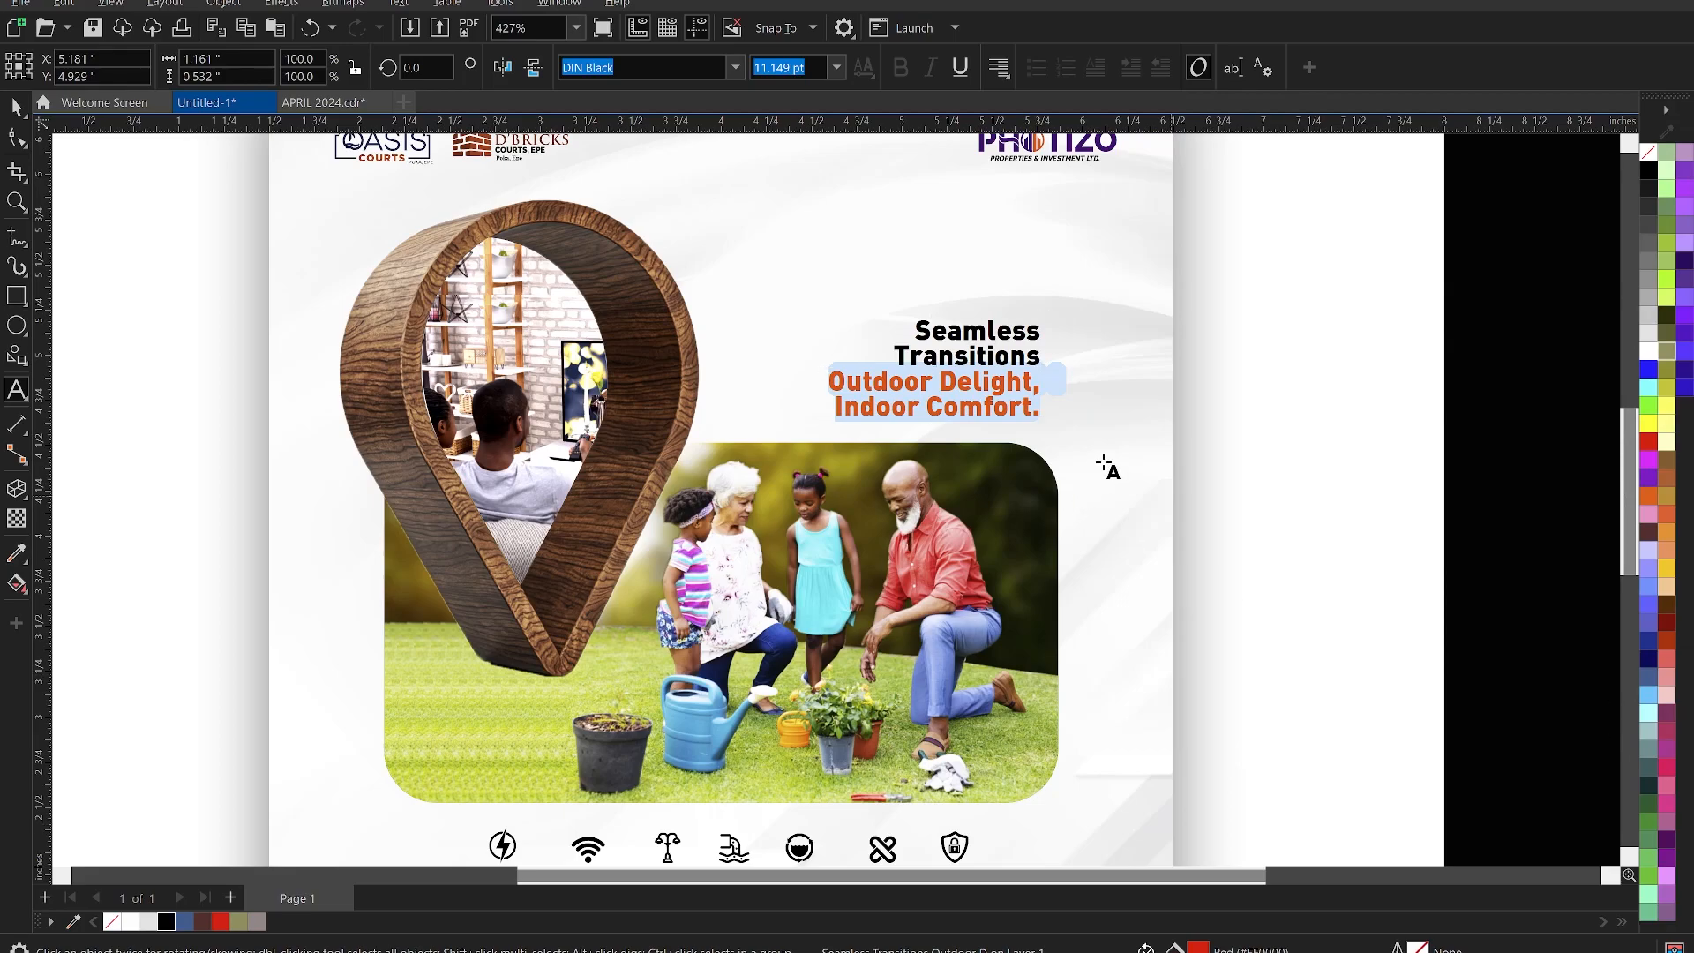
left_click(1491, 406)
Change the whole headline's text to uppercase
scroll(1261, 496, "down", 2)
key("F4")
key("z")
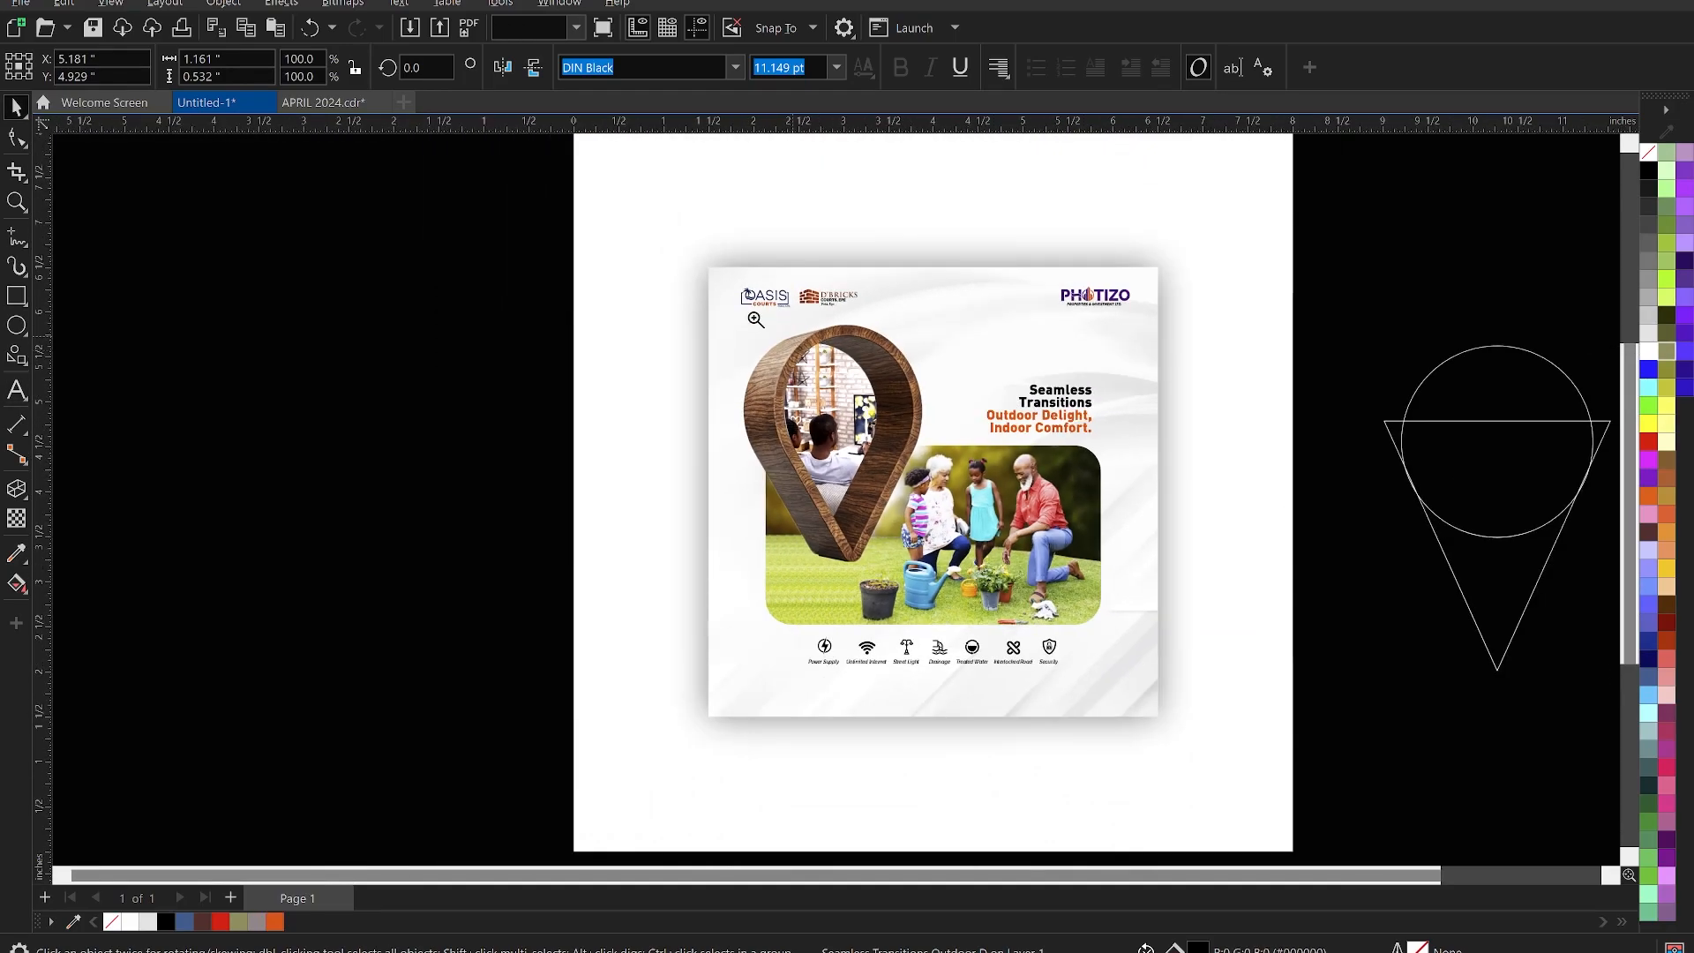
left_click_drag(591, 231, 1214, 774)
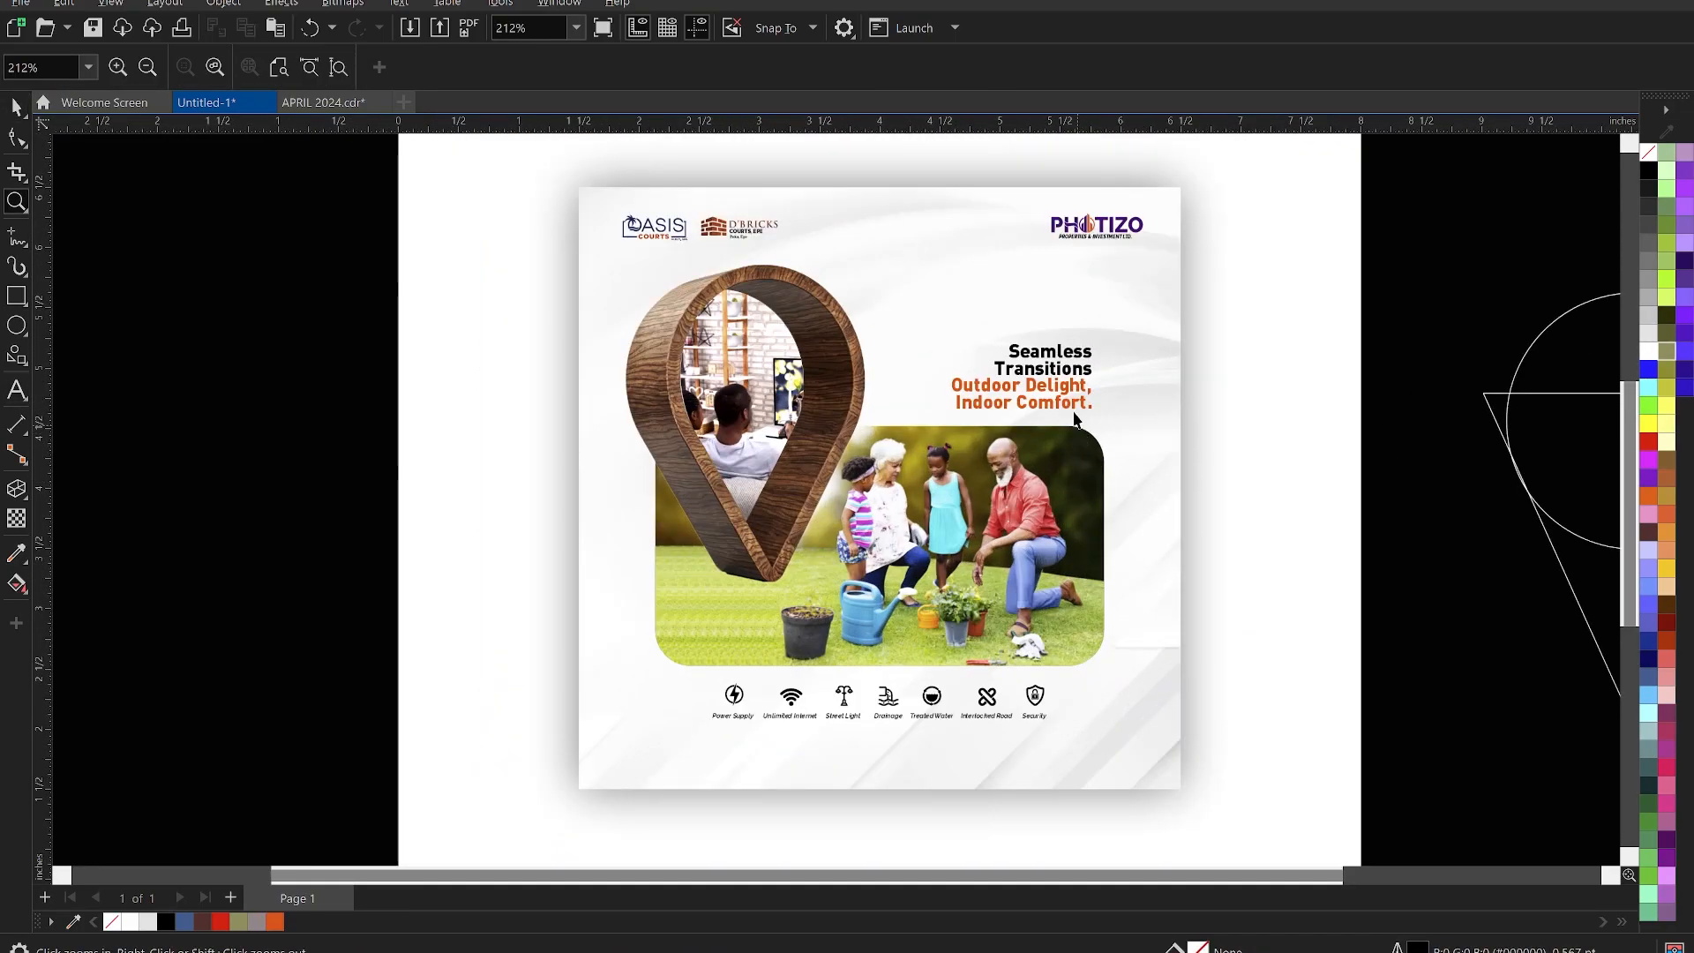
key("space")
double_click(1050, 364)
key("ctrl+a")
right_click(1049, 364)
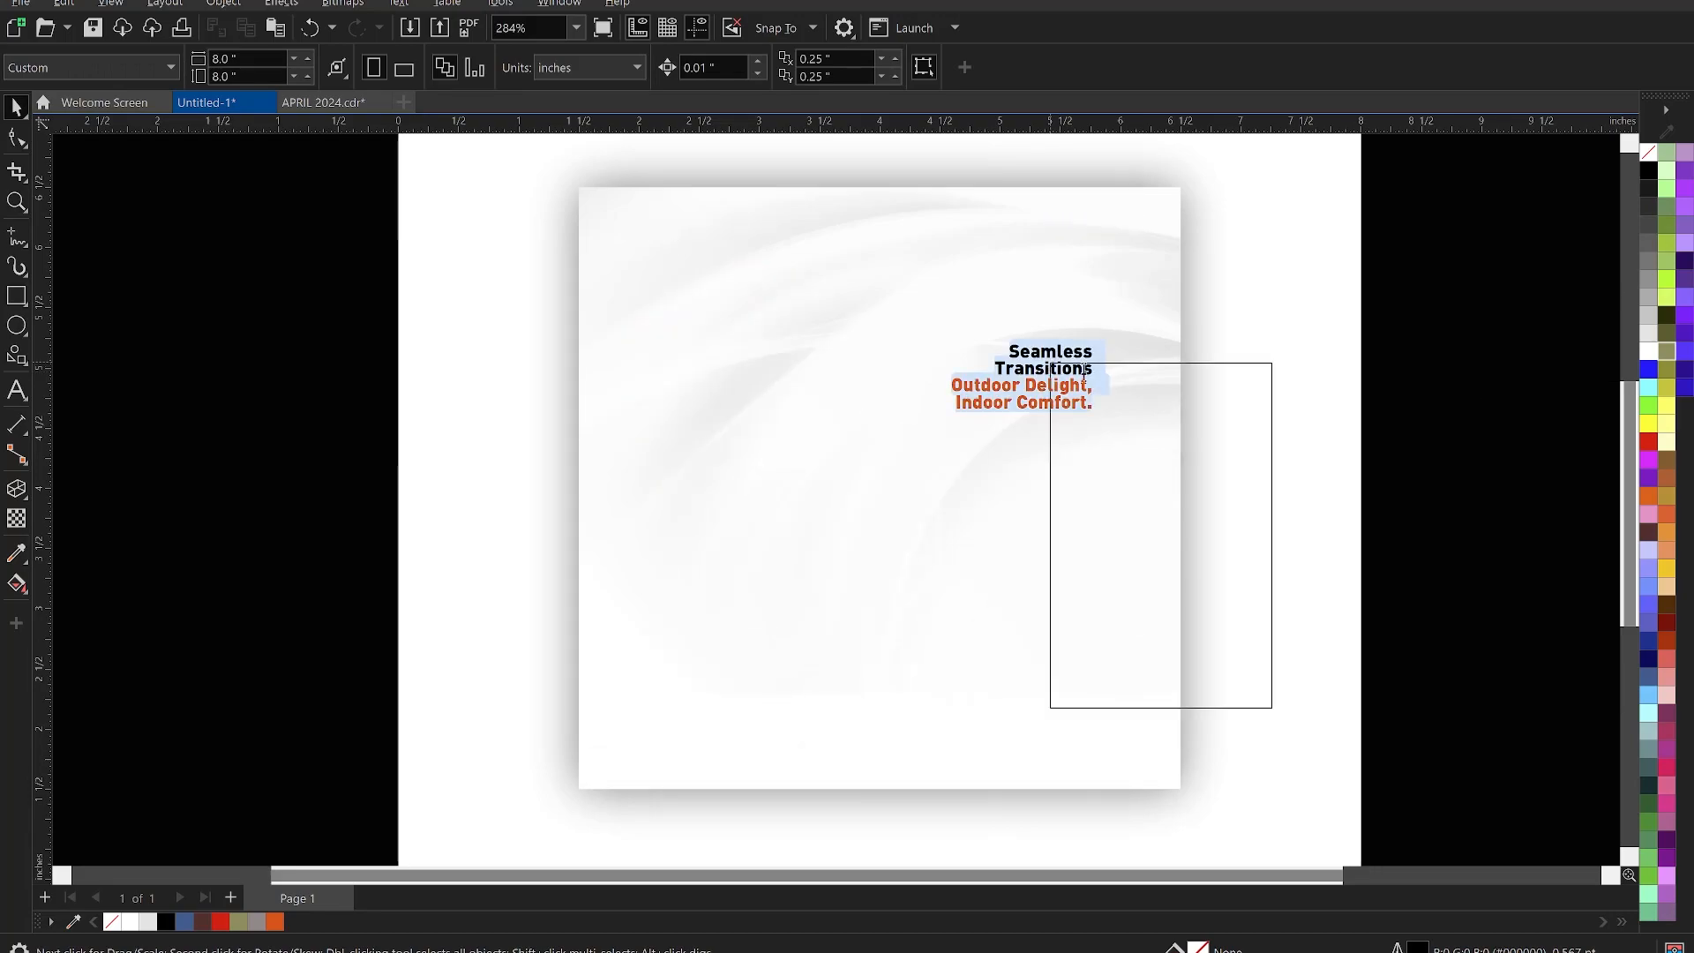
mouse_move(1175, 450)
left_click(1334, 498)
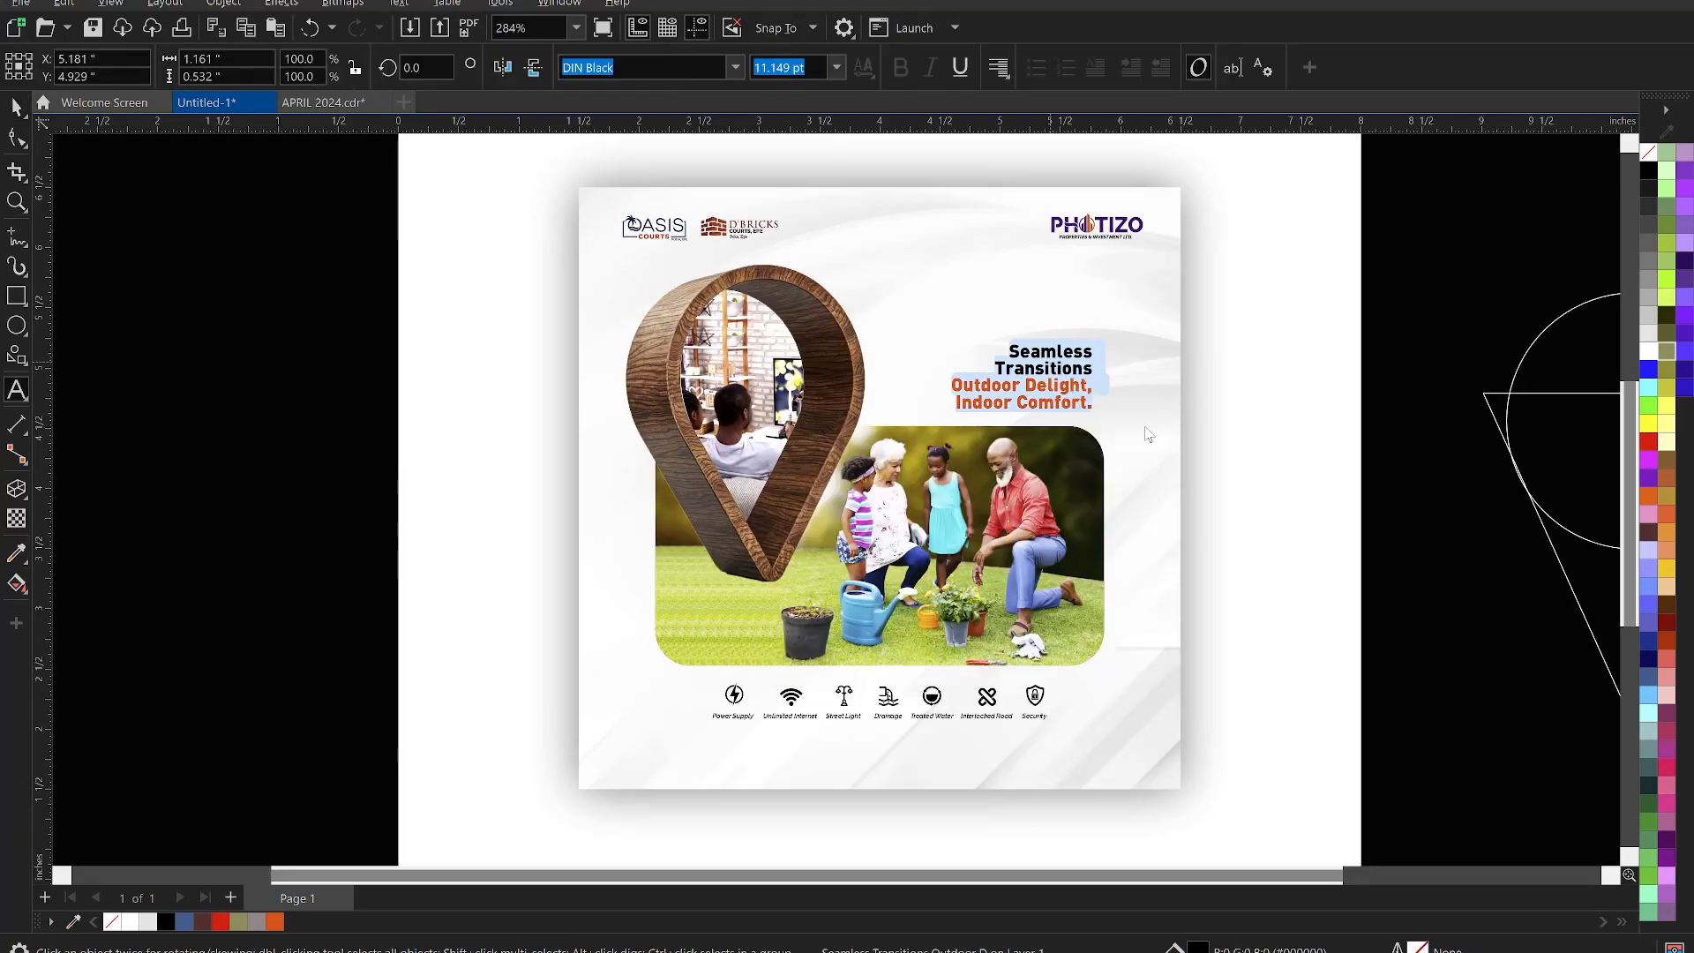
key("ctrl+space")
Move the uppercase headline slightly down and left above the family photo and scale it down a little
left_click_drag(1071, 371, 1063, 377)
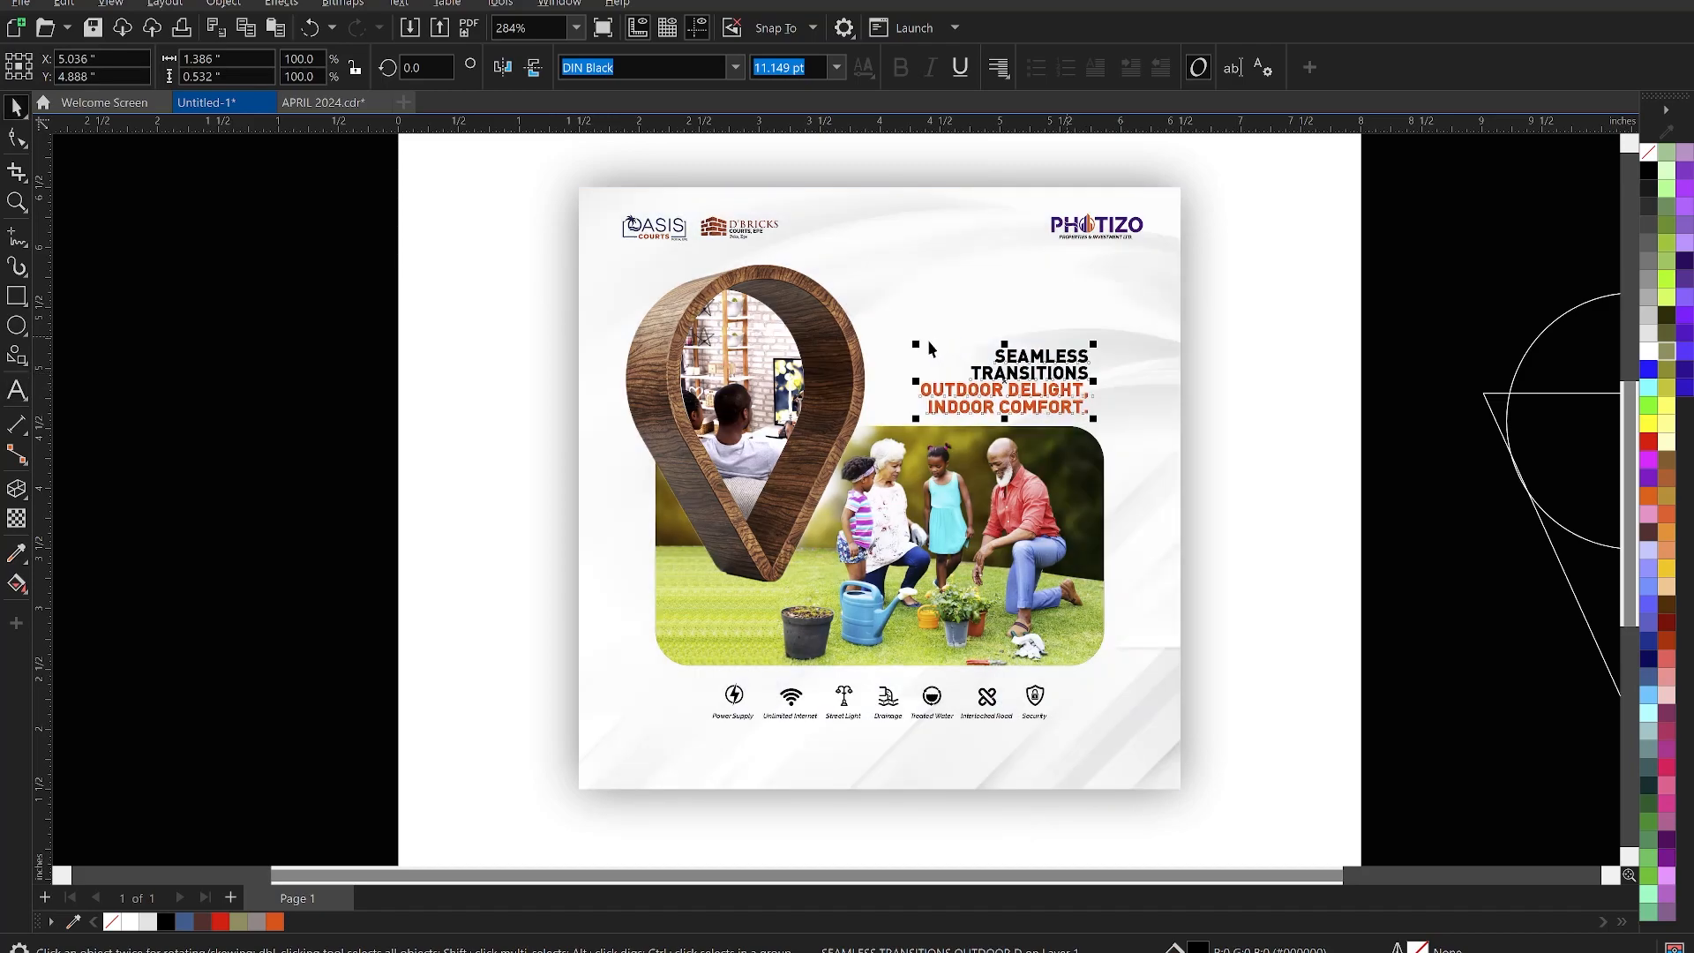
left_click_drag(915, 350, 934, 363)
left_click(1039, 386)
scroll(1152, 341, "down", 2)
key("z")
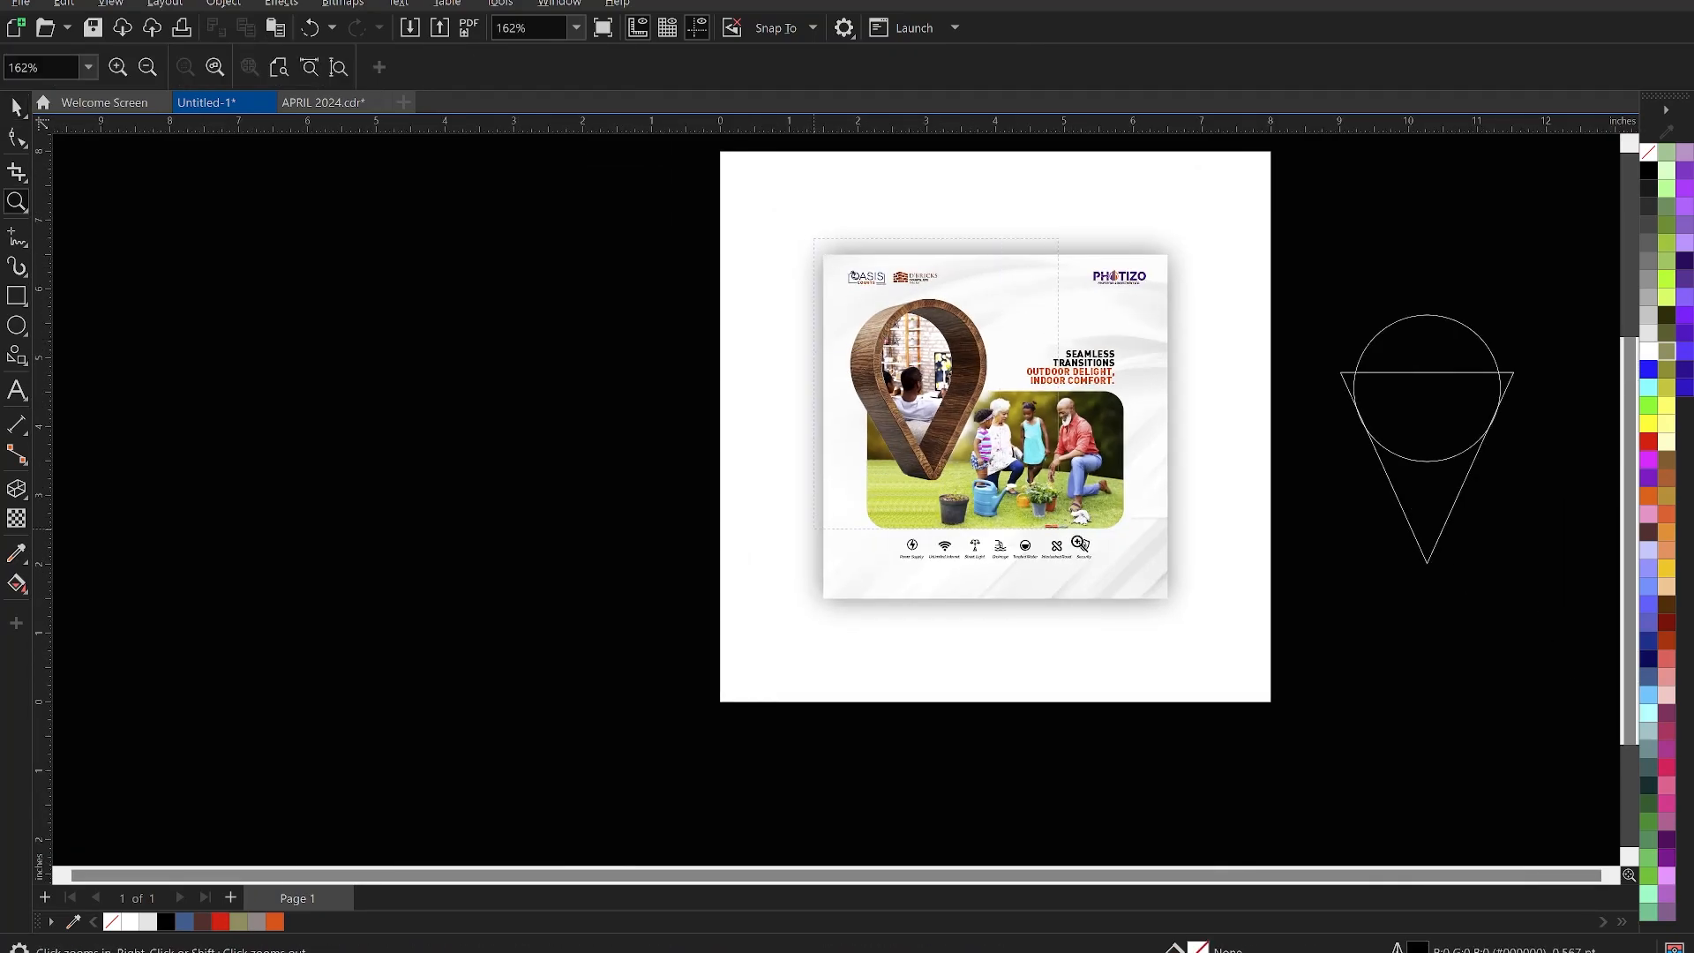
left_click_drag(1190, 611, 1191, 612)
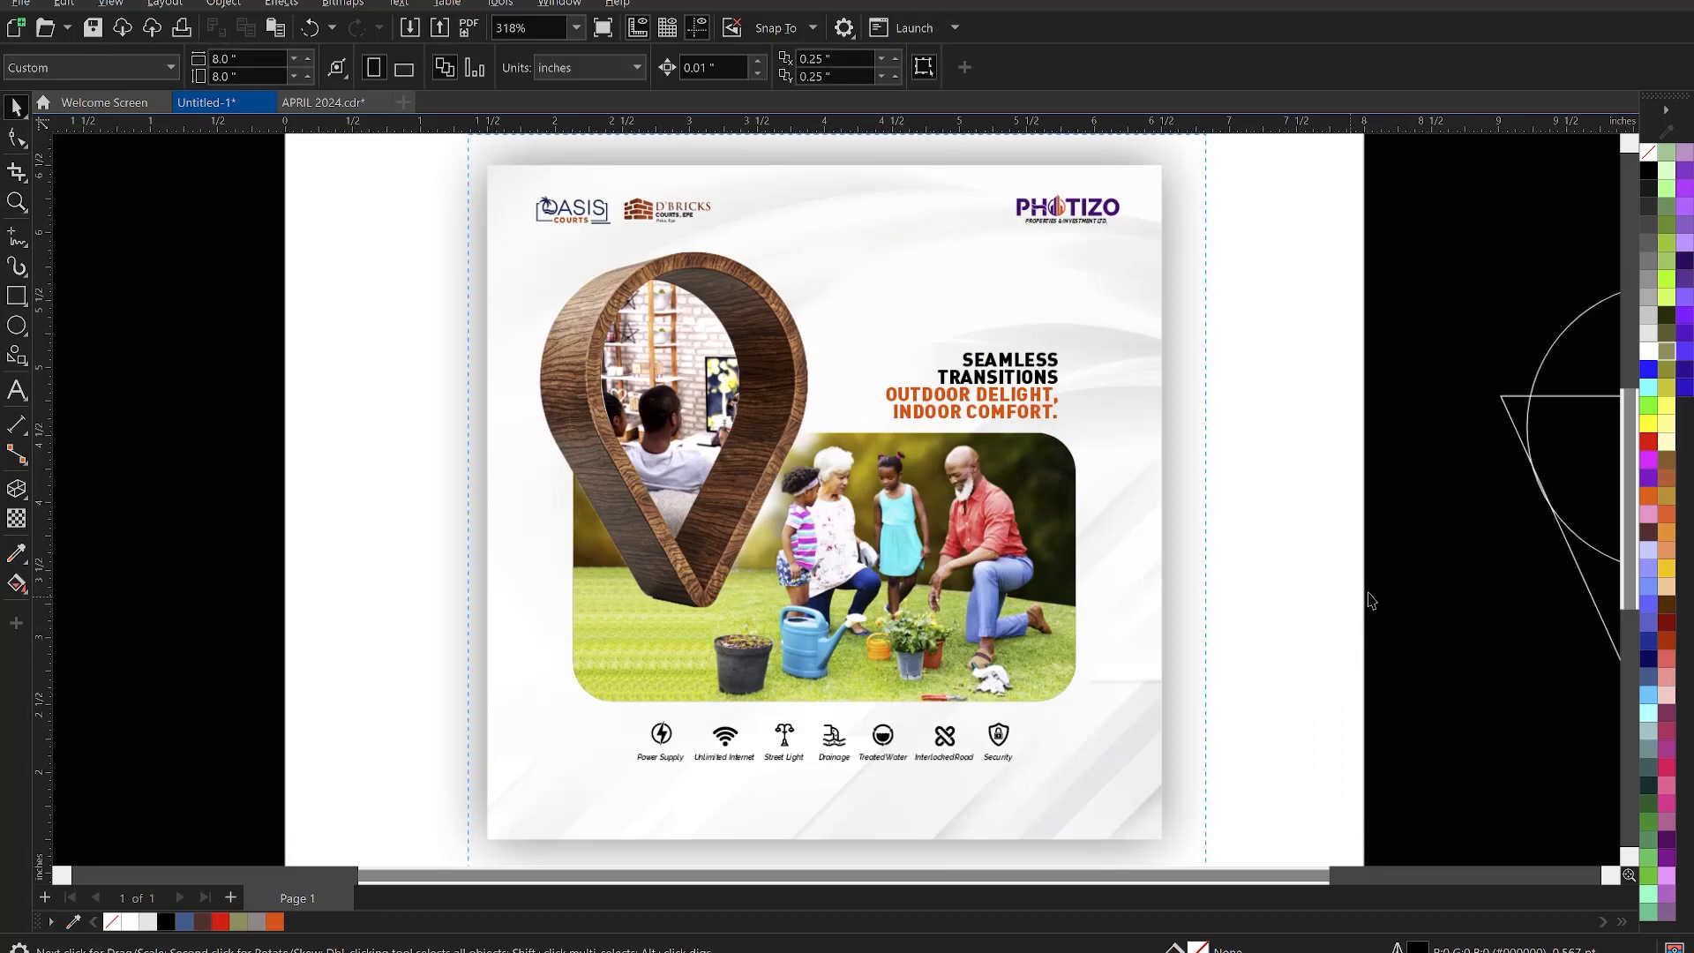
Switch to Notepad and copy the three lines "Land Available", "Selling at N25,725,000 PER PLOT" and "300 & 500 SQMs"
key("alt+Tab")
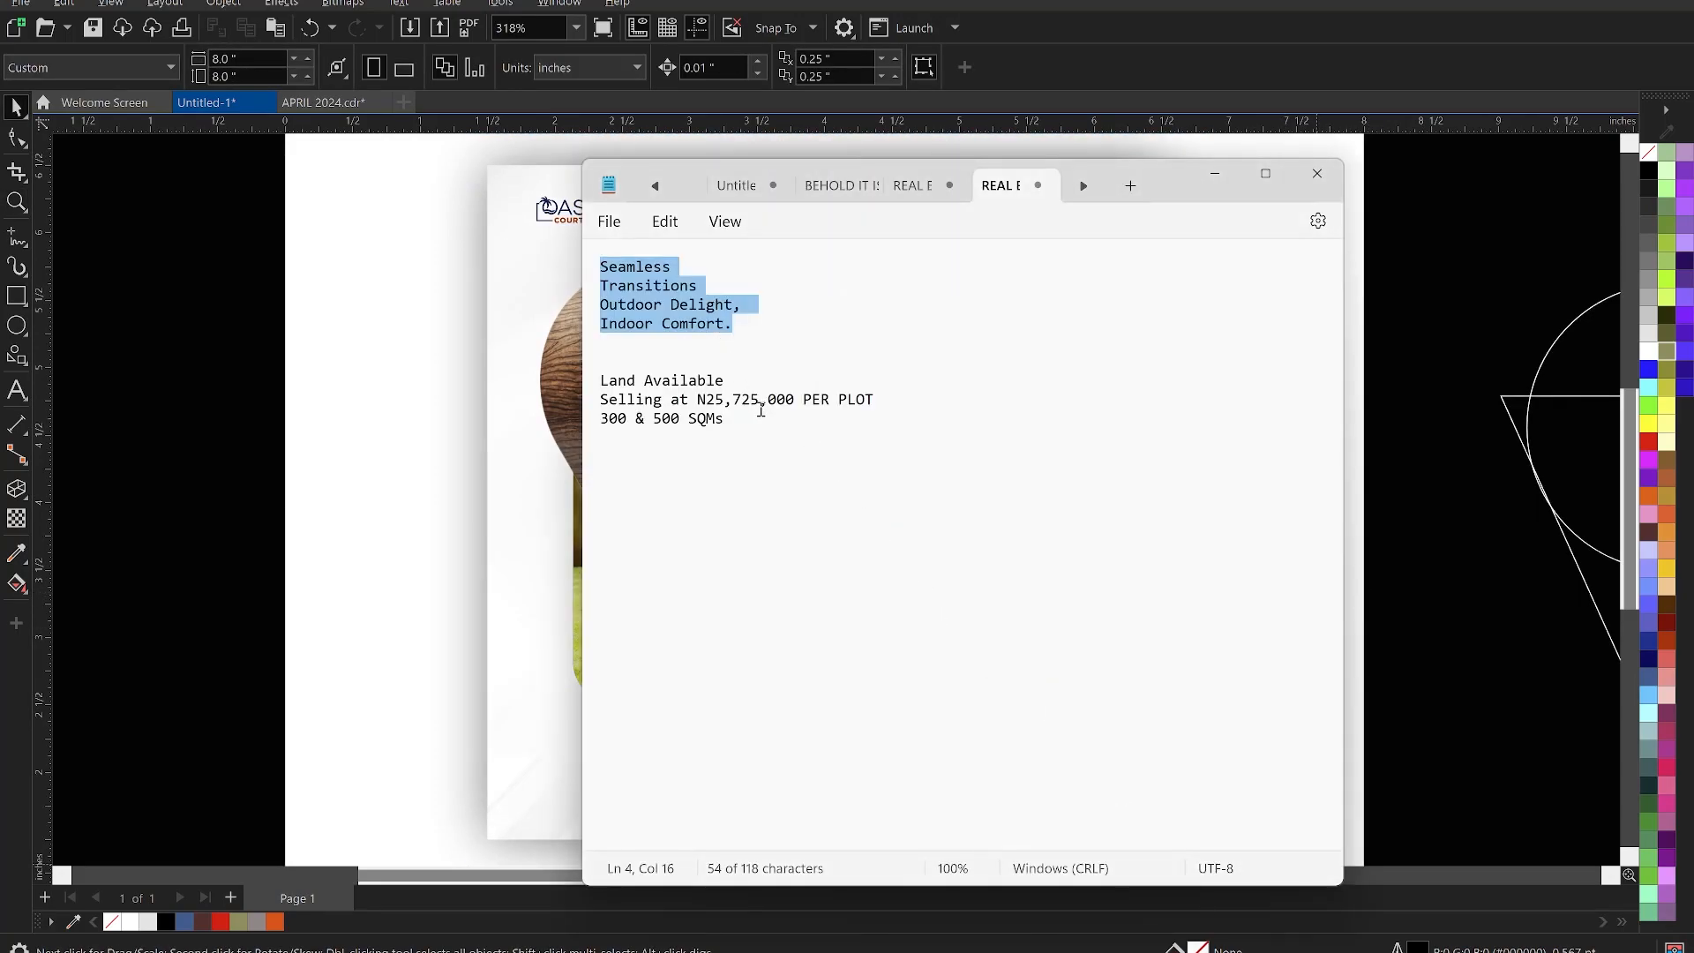
left_click_drag(756, 419, 586, 391)
key("ctrl+c")
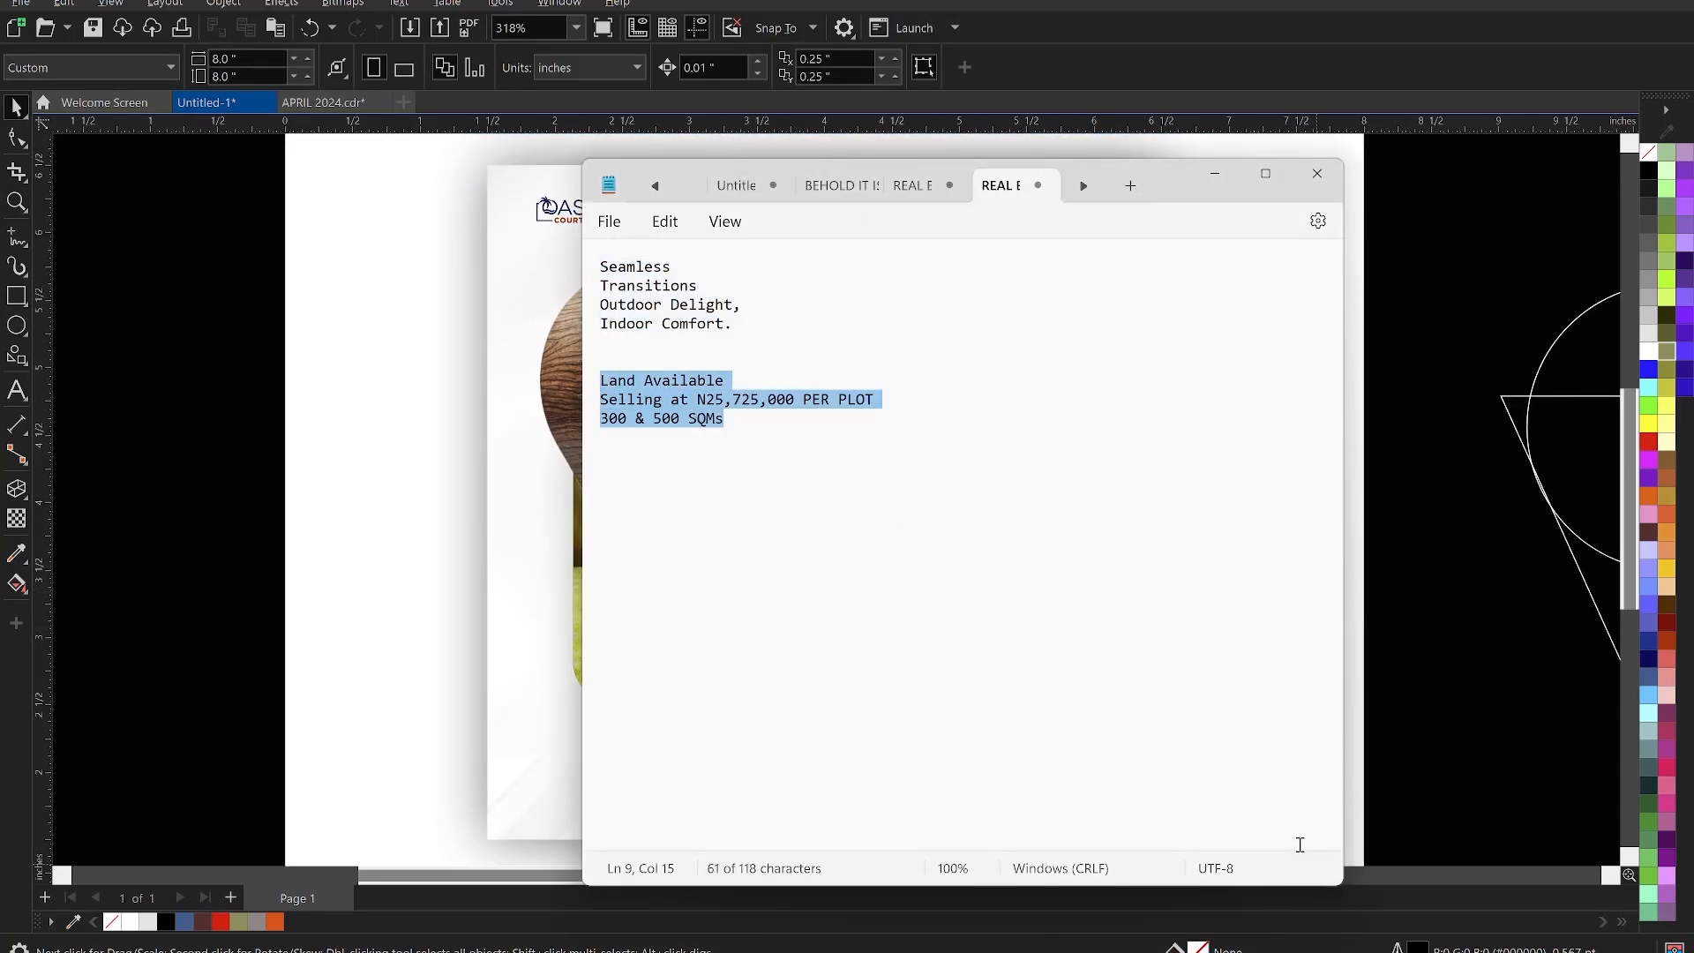
Switch back to CorelDRAW and paste the copied land offer as a text object at the flyer's lower left, beneath the amenity icons
left_click(1385, 829)
key("z")
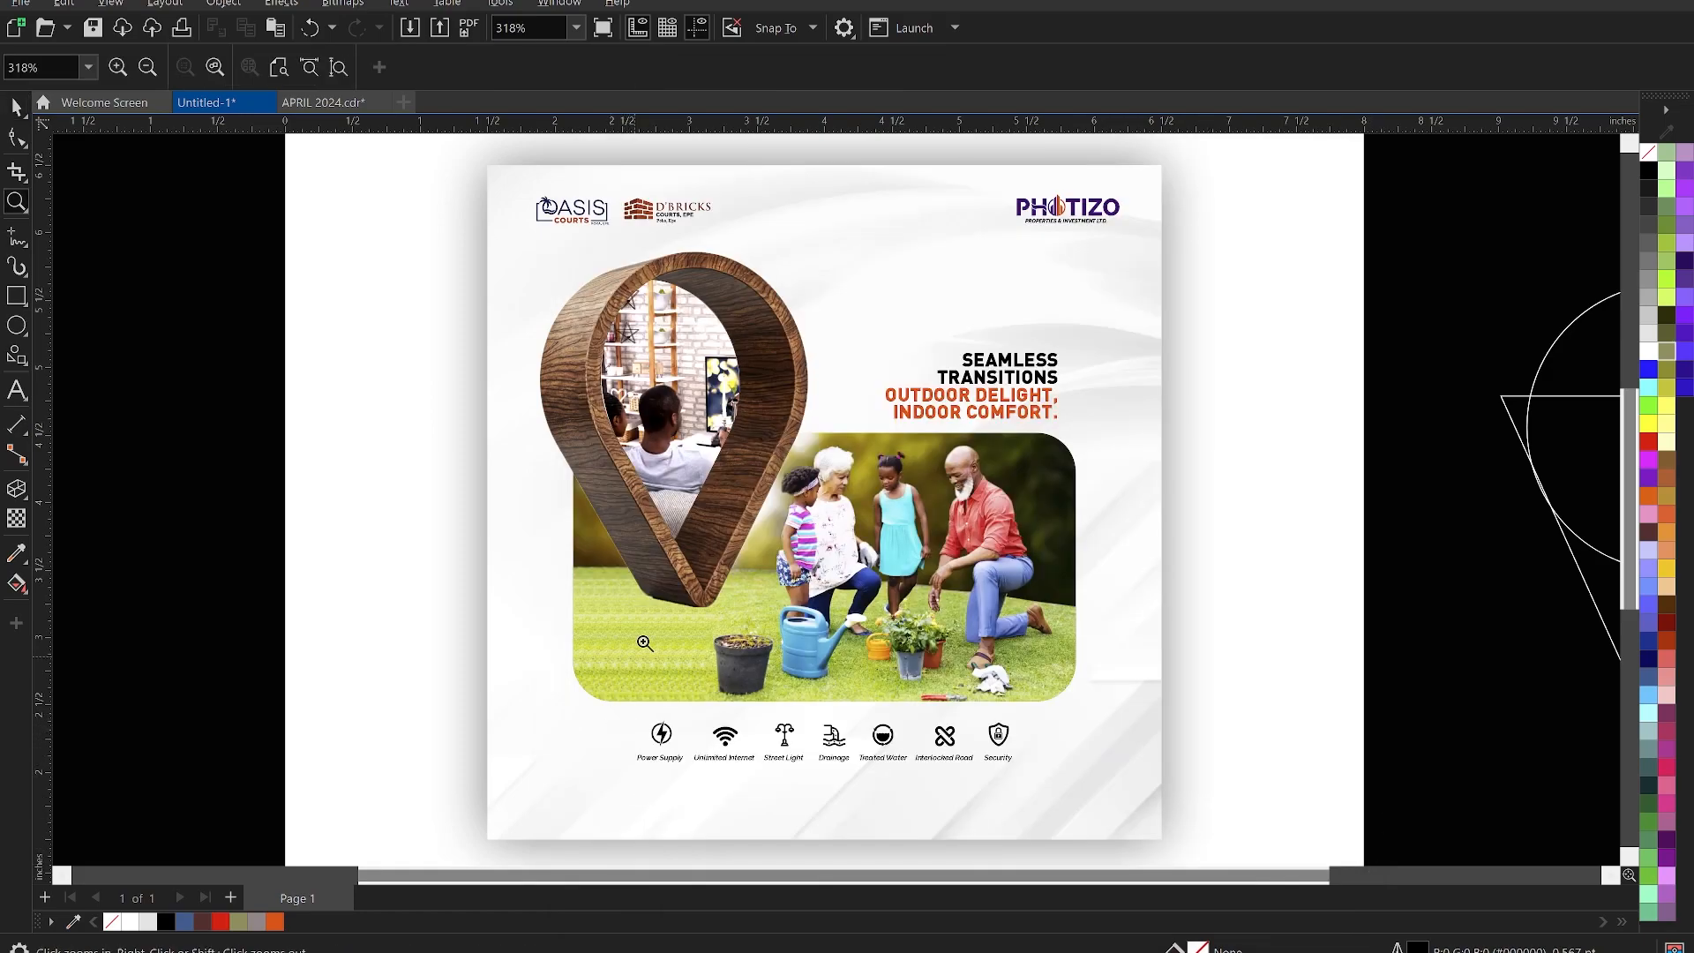
scroll(637, 704, "down", 2)
scroll(636, 724, "up", 3)
left_click(16, 389)
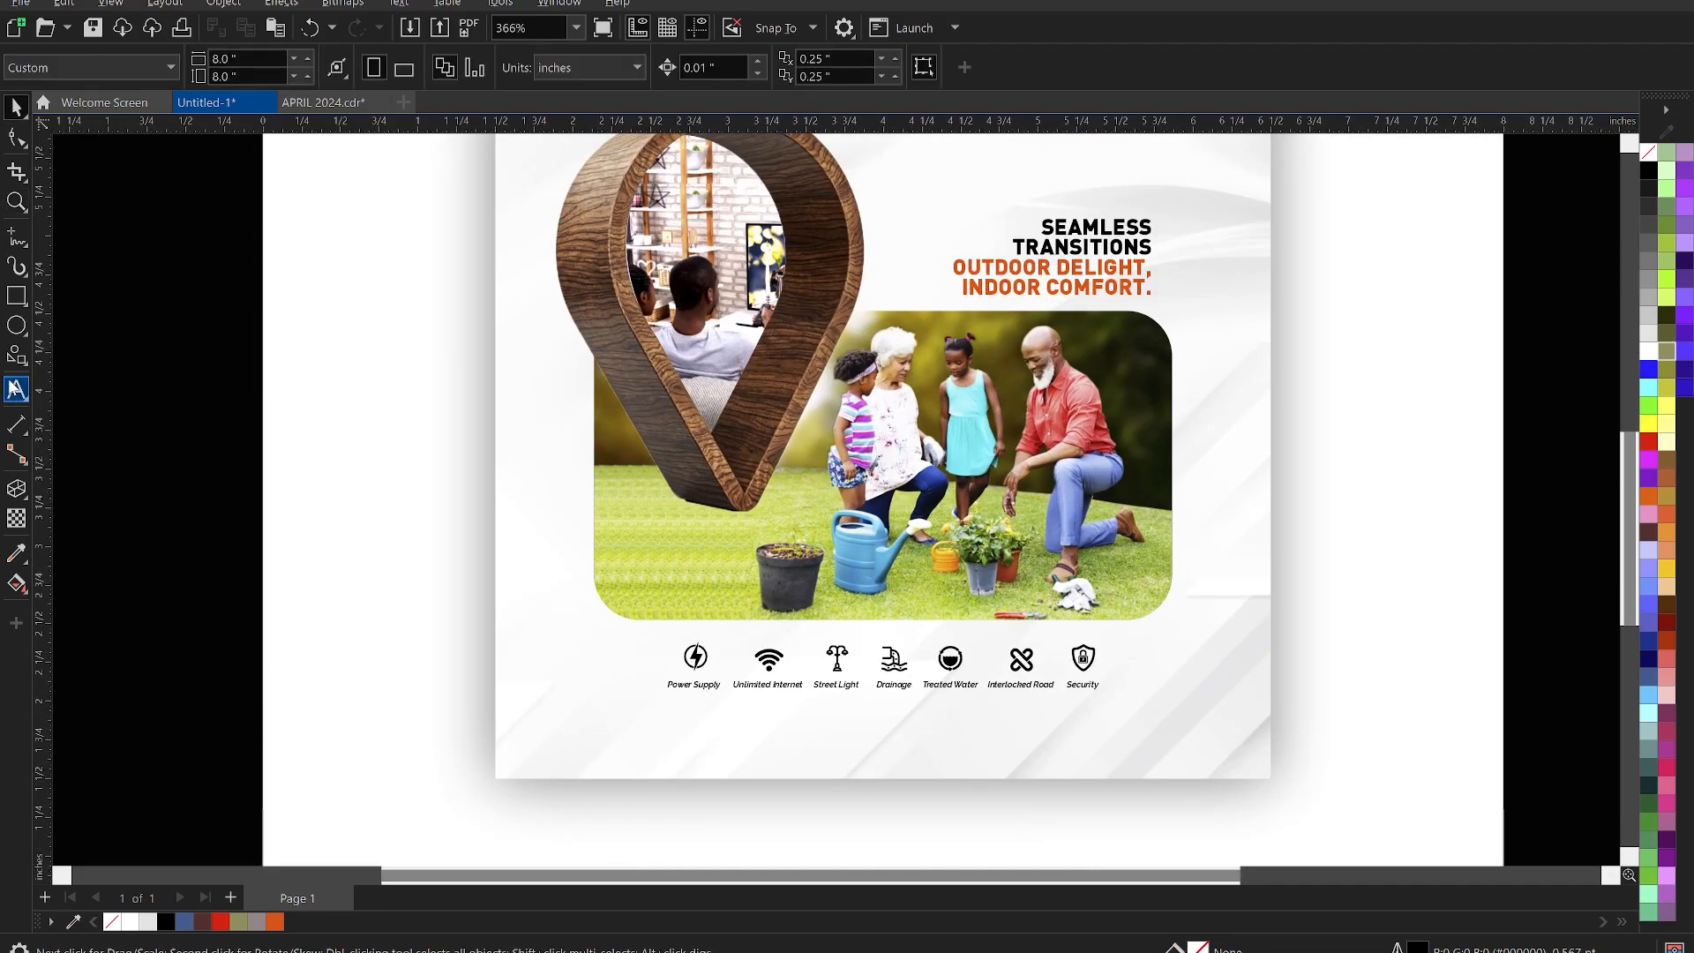
left_click(532, 710)
key("ctrl+v")
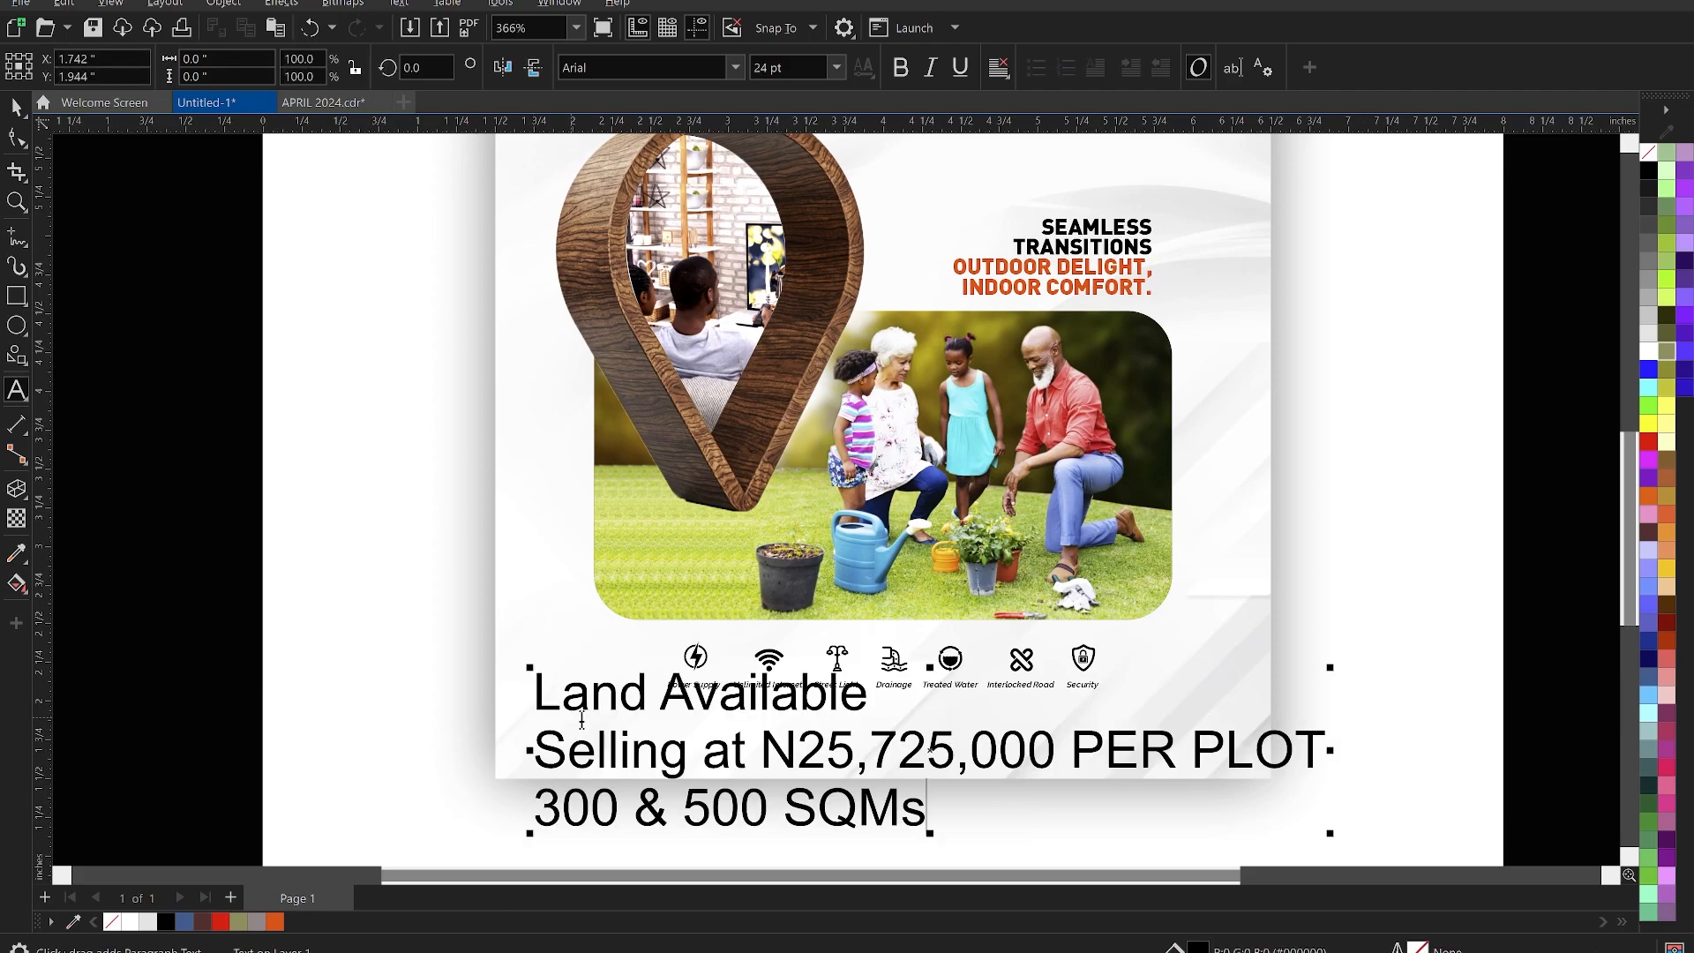
key("Escape")
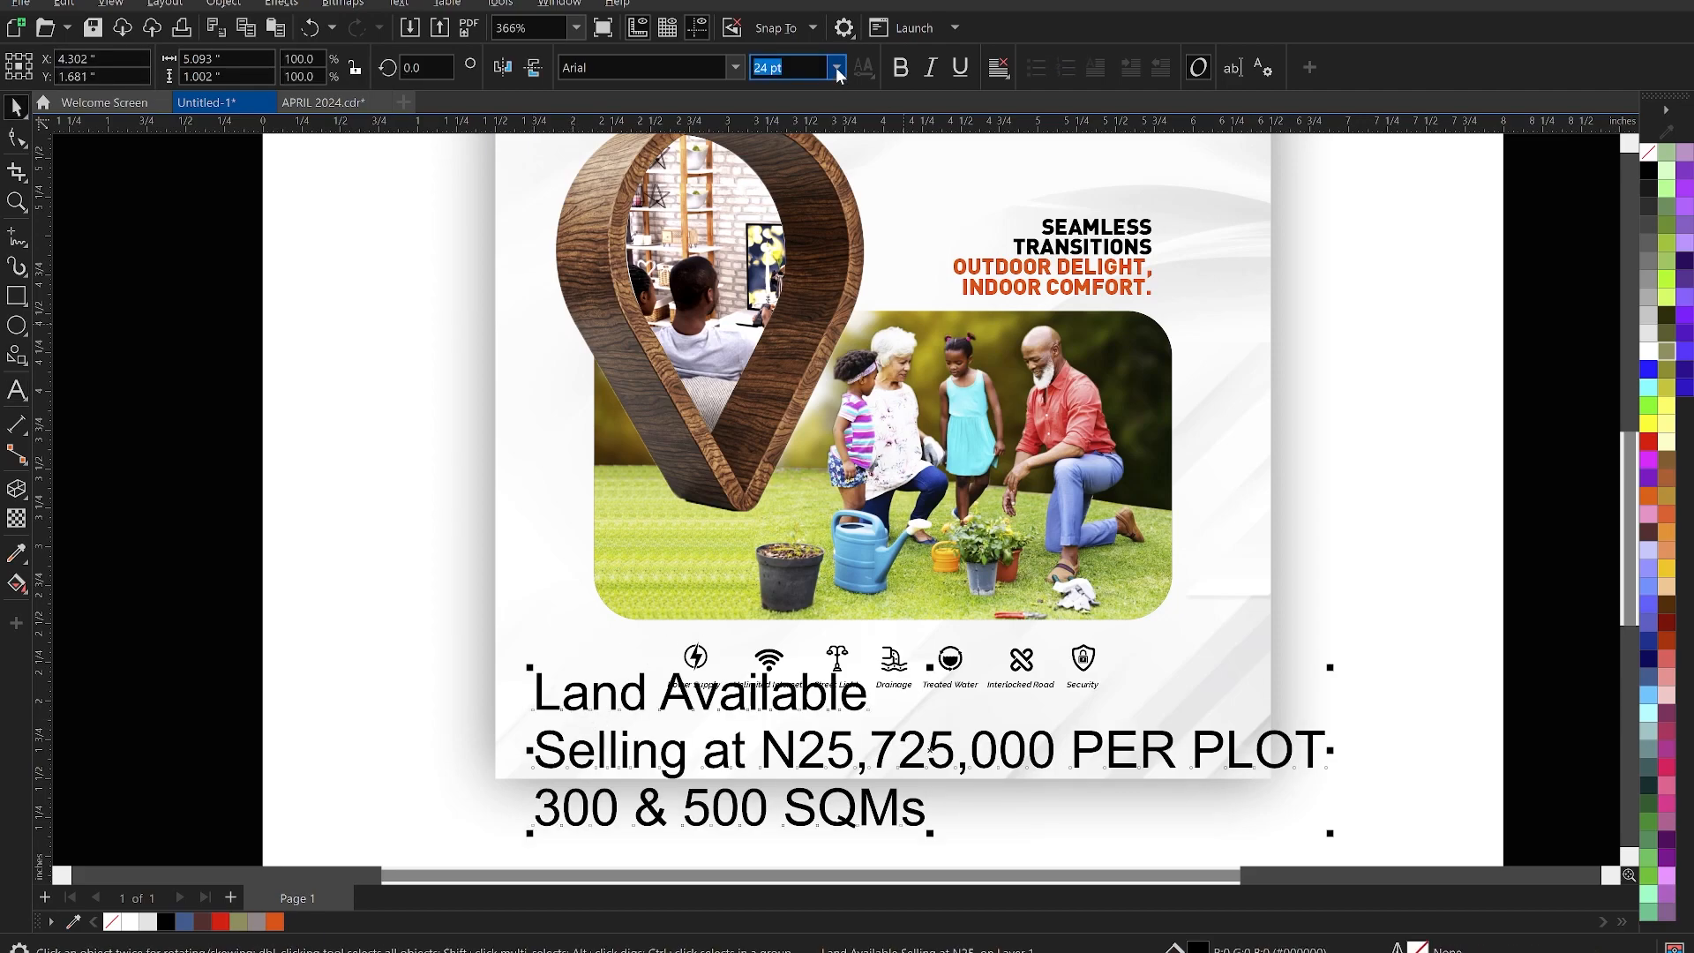
Reduce the pasted land offer text to 7 pt and shift it slightly to the right
left_click(836, 67)
left_click(768, 134)
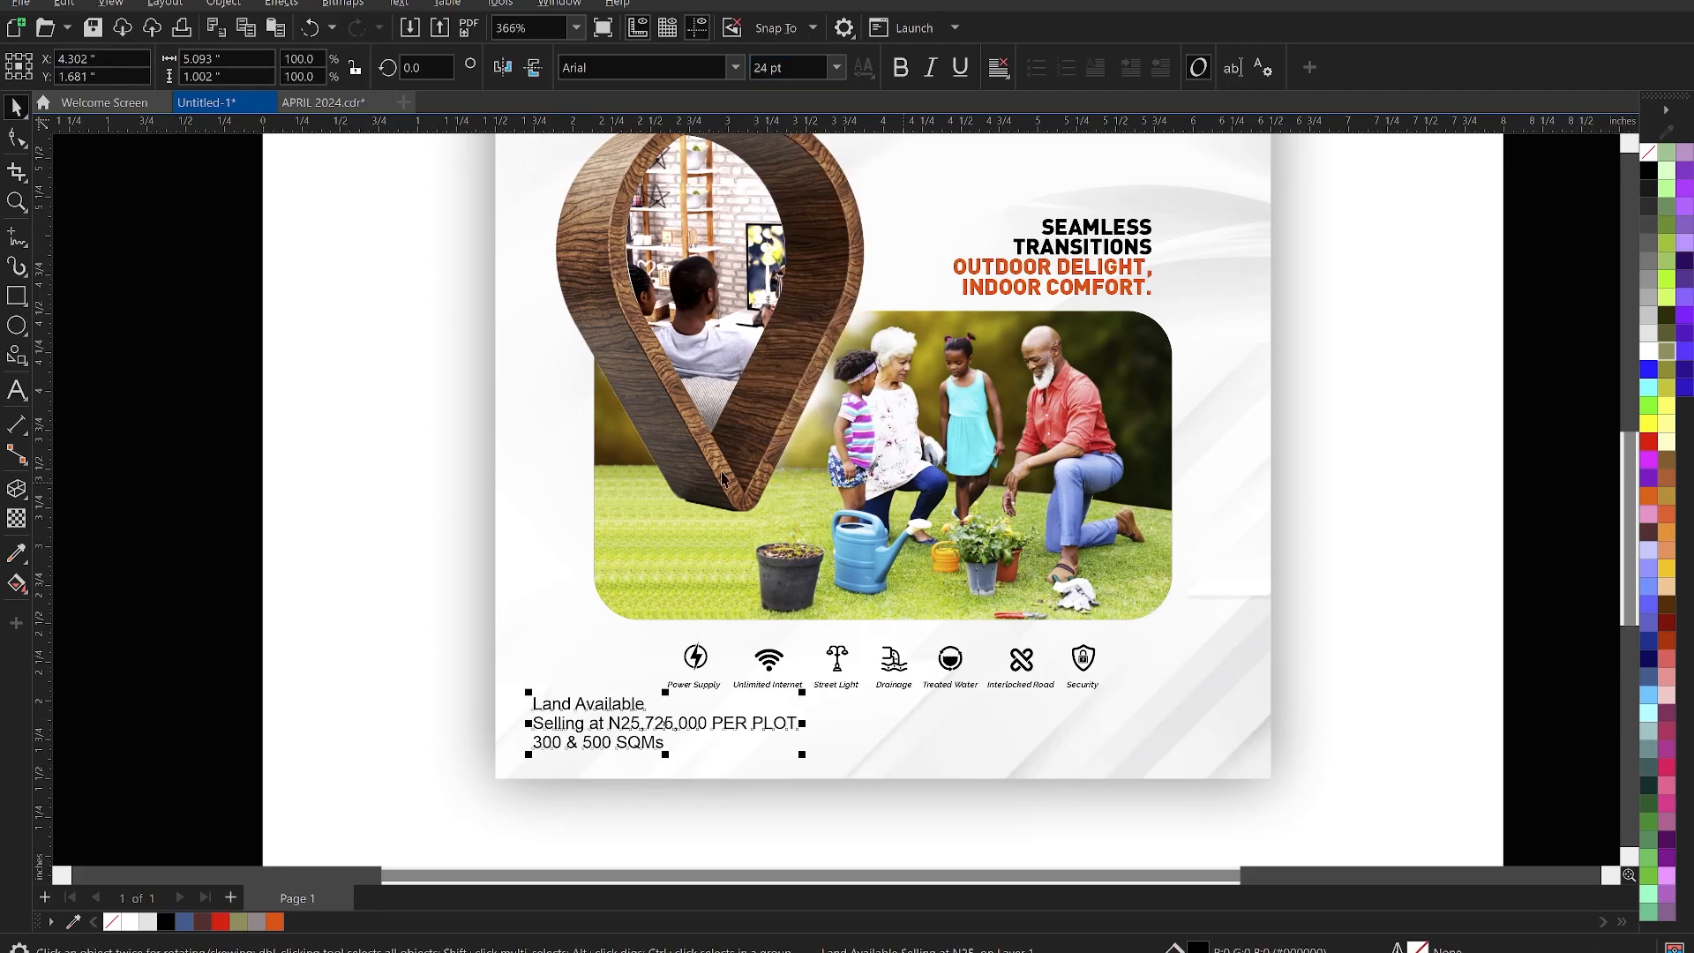
scroll(641, 732, "up", 1)
scroll(641, 739, "up", 1)
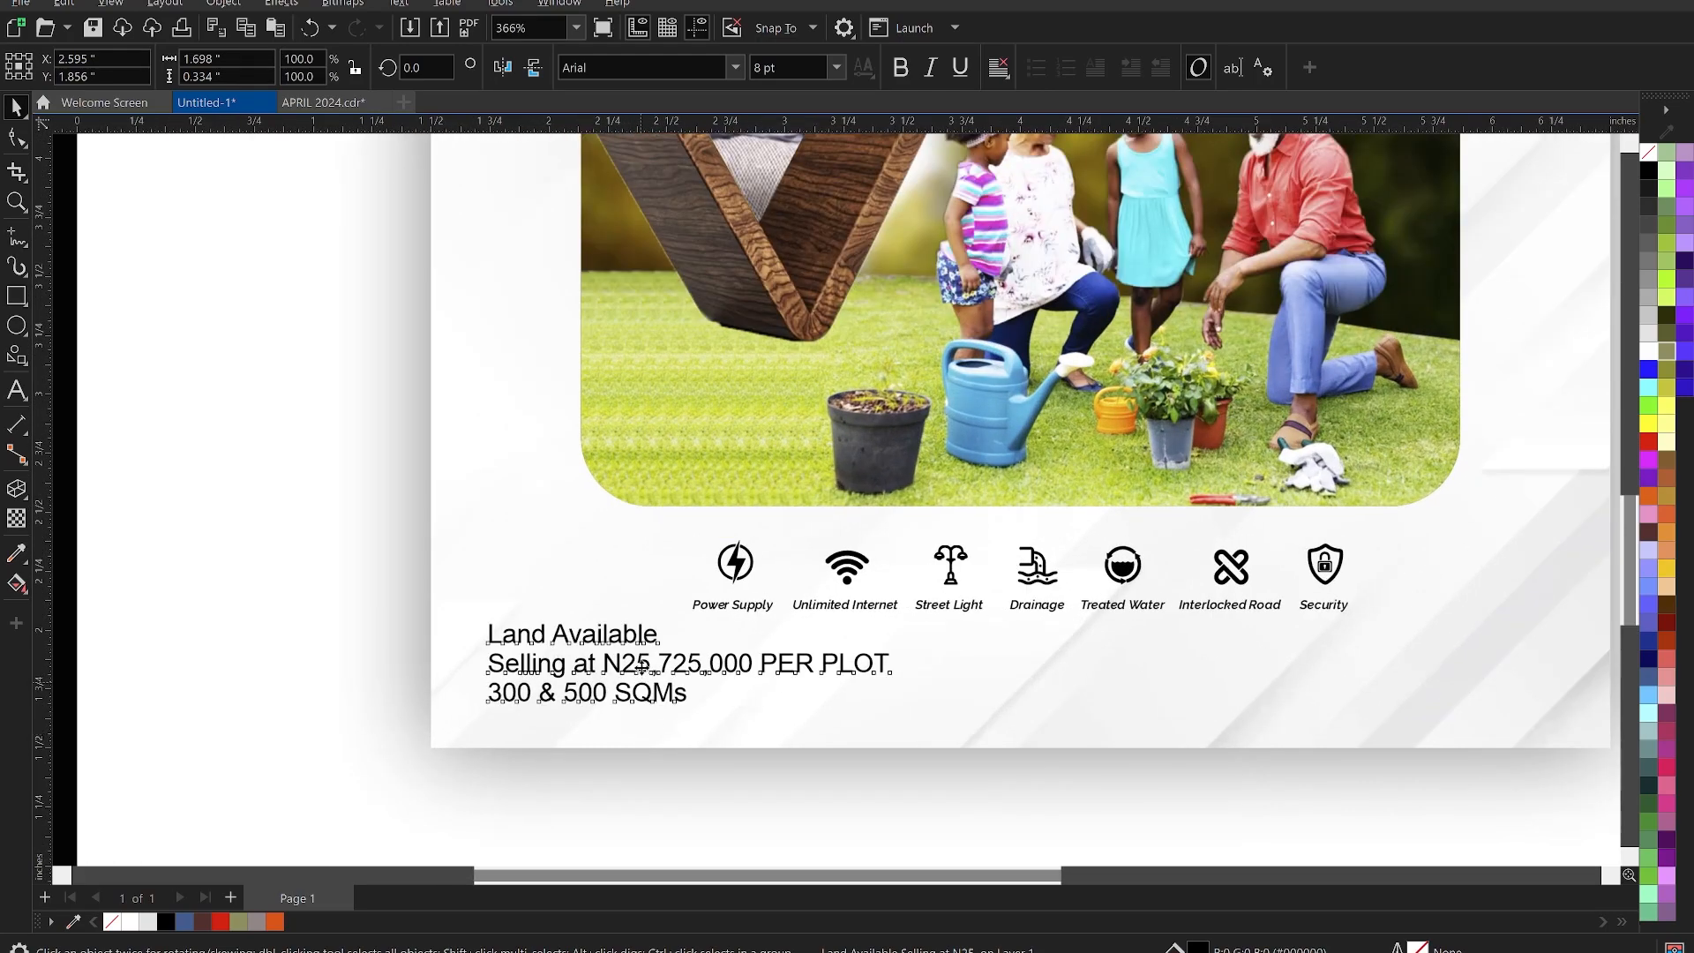
left_click(787, 66)
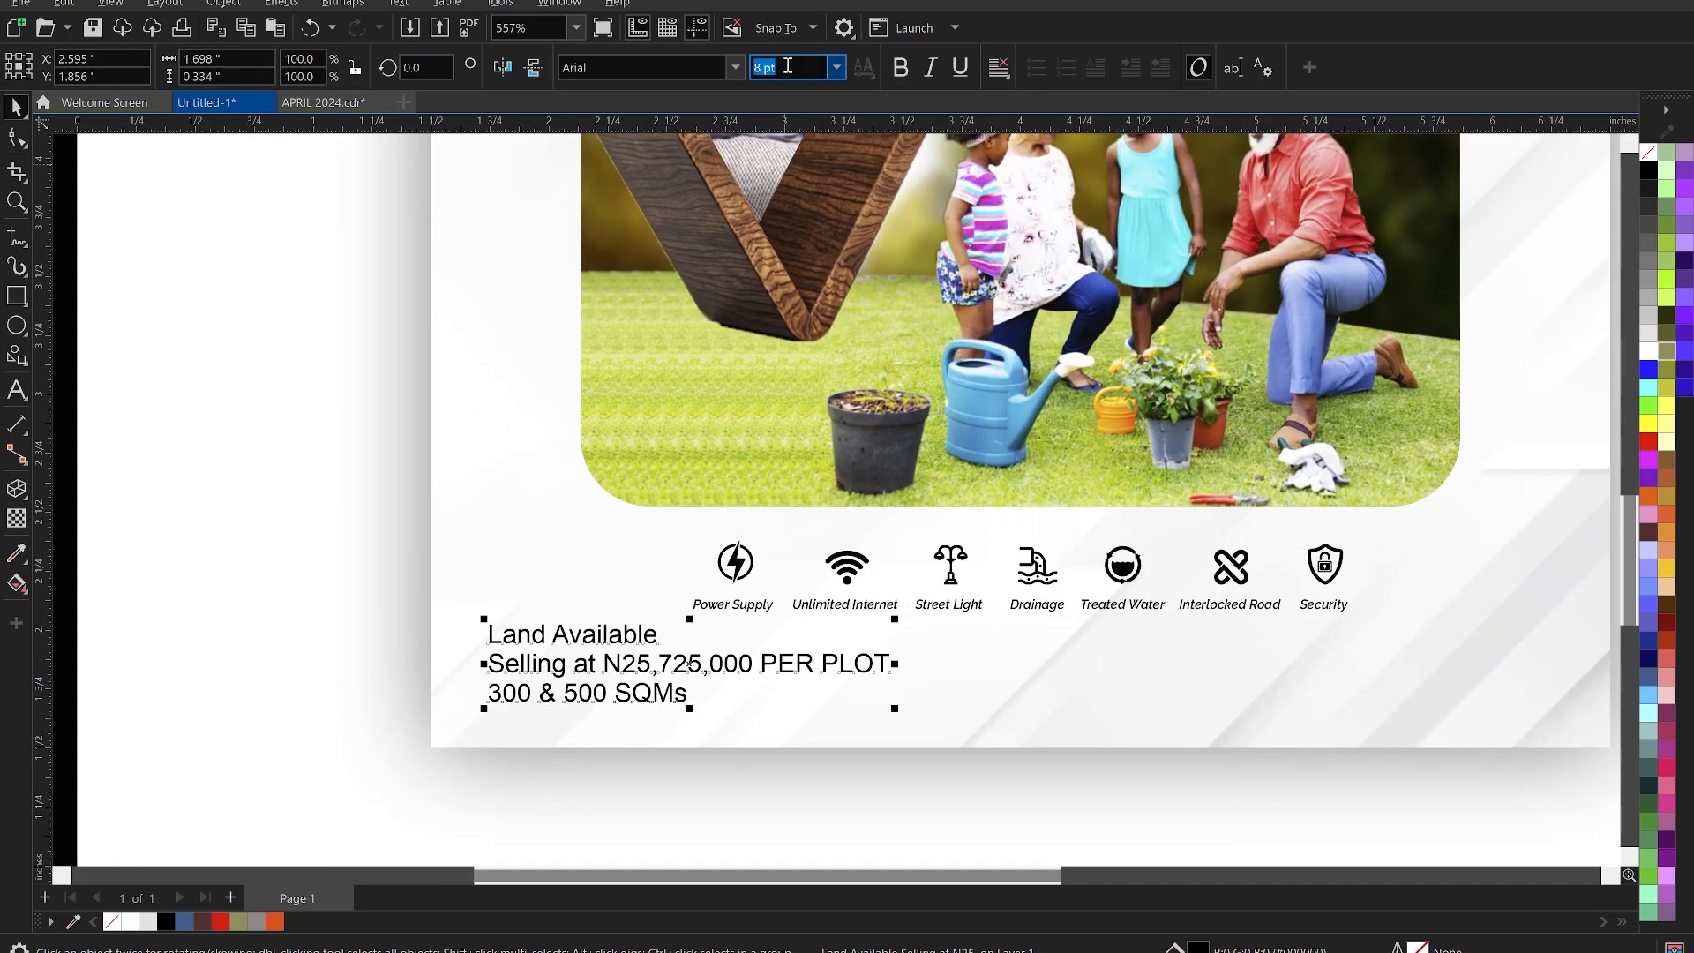
type("7")
key("Return")
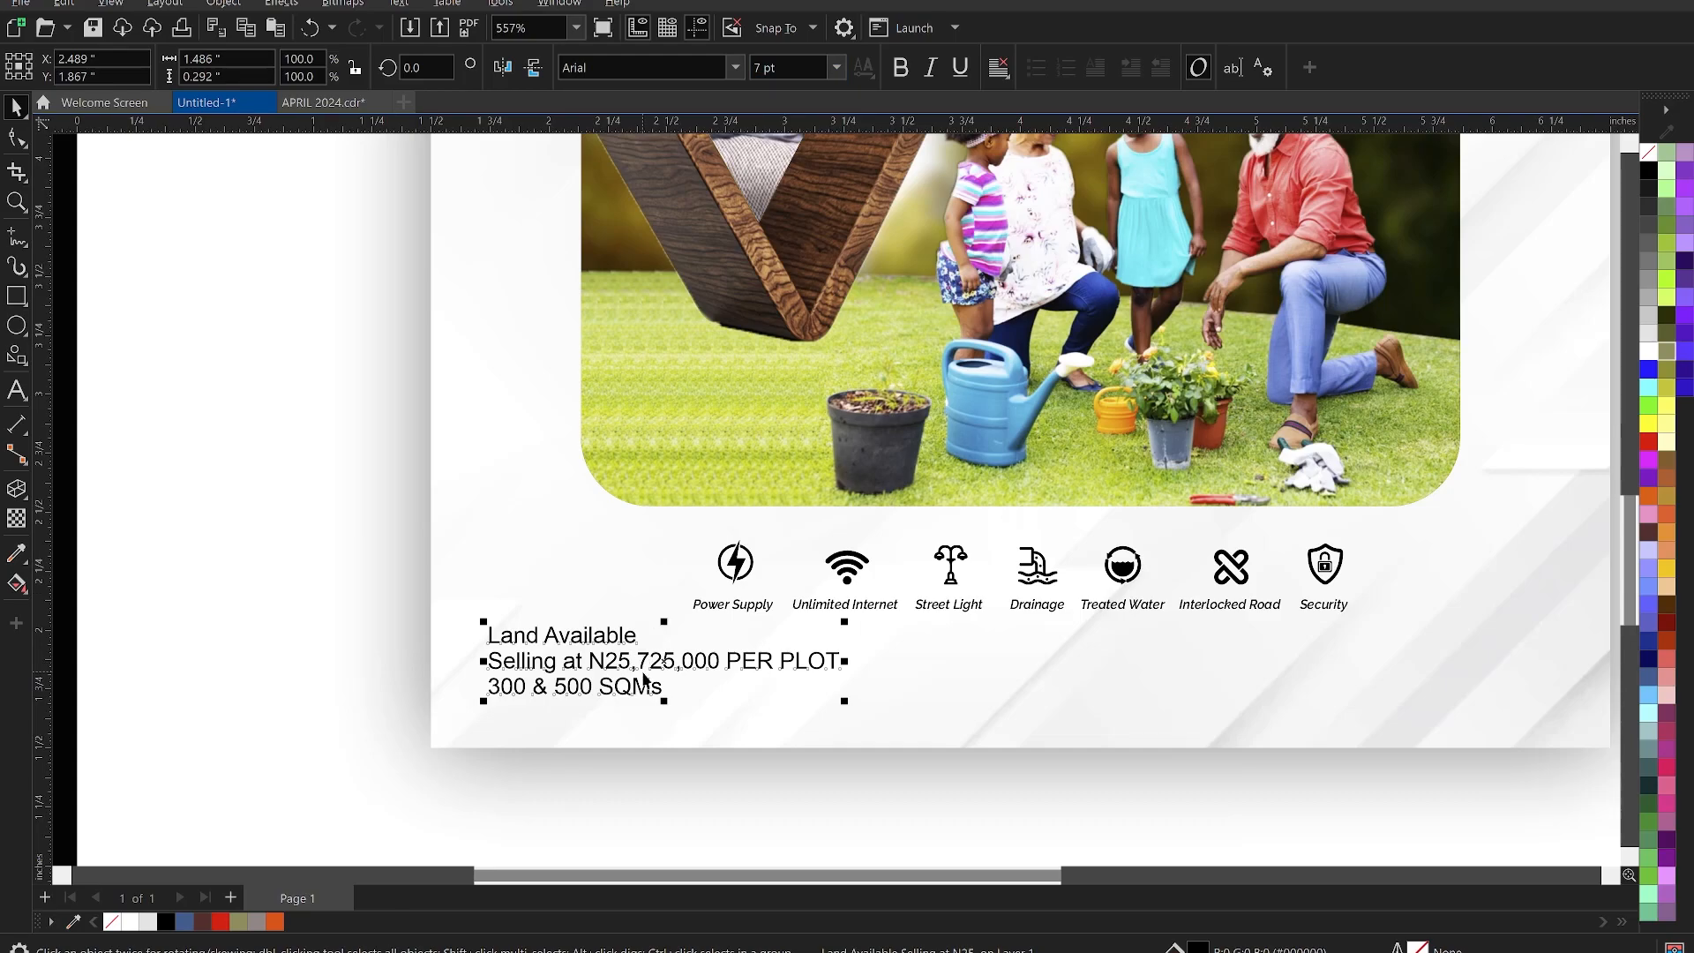
left_click_drag(644, 666, 653, 672)
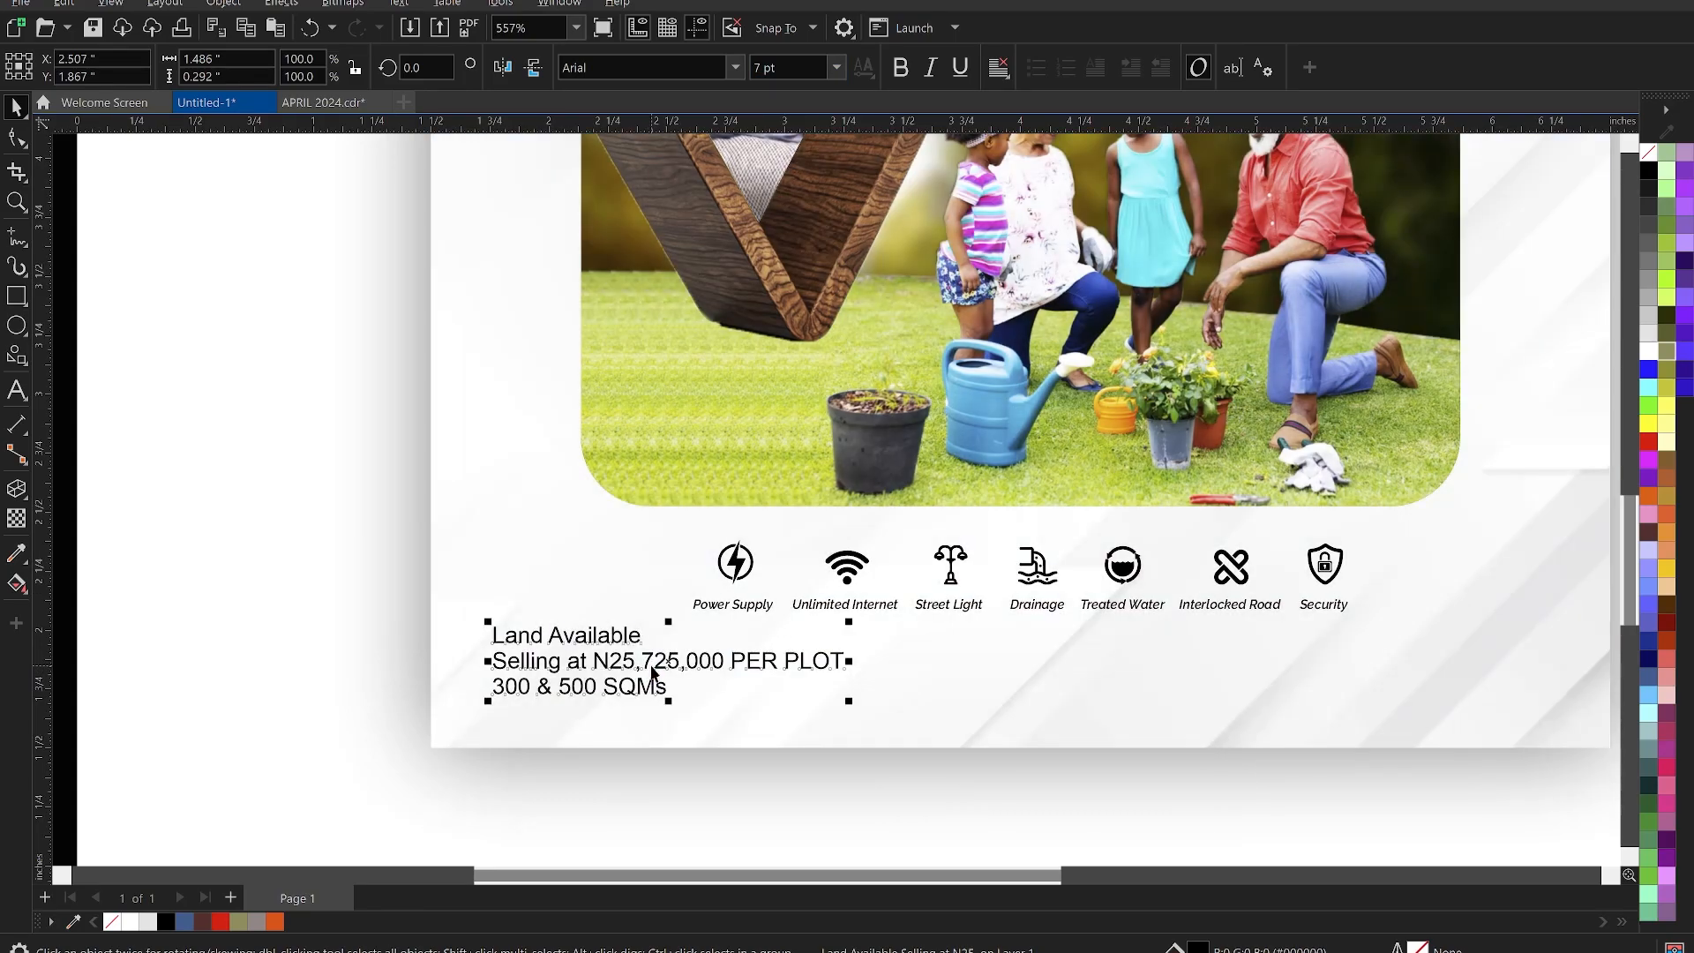
Reorder the land offer text so the line "Selling at N25,725,000 PER PLOT" comes after "300 & 500 SQMs"
double_click(652, 664)
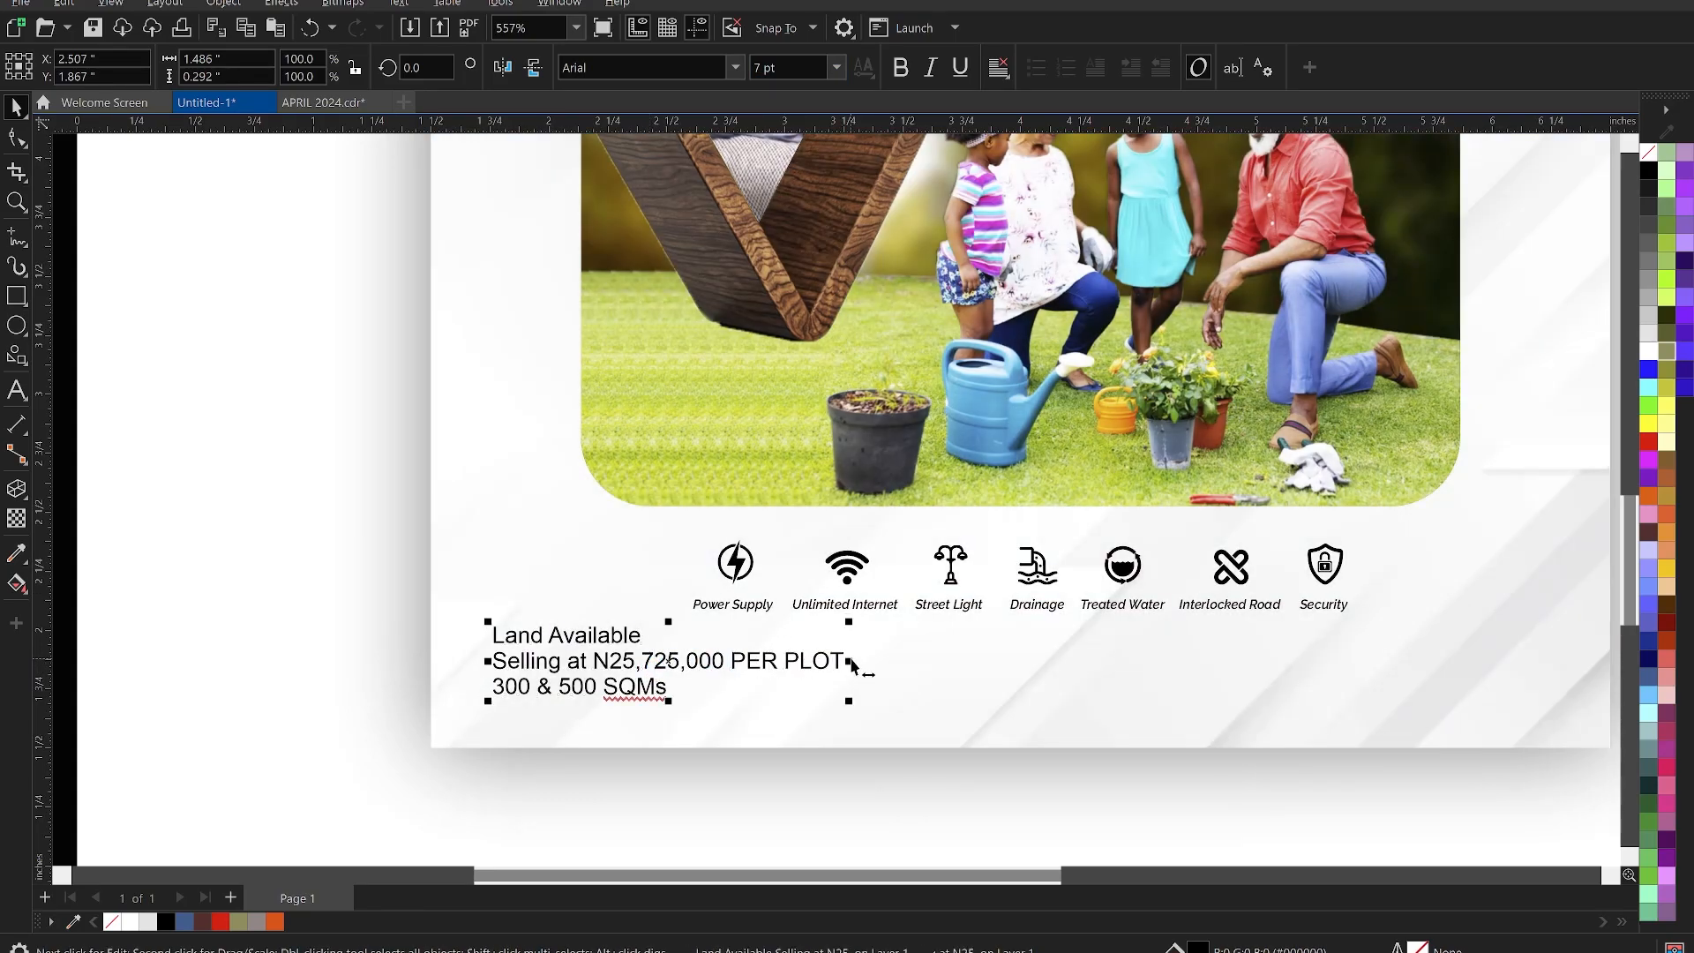
mouse_move(845, 664)
left_mouse_down()
mouse_move(496, 663)
mouse_move(786, 678)
mouse_move(839, 660)
left_mouse_up()
key("ctrl+c")
left_click(507, 663)
key("Delete")
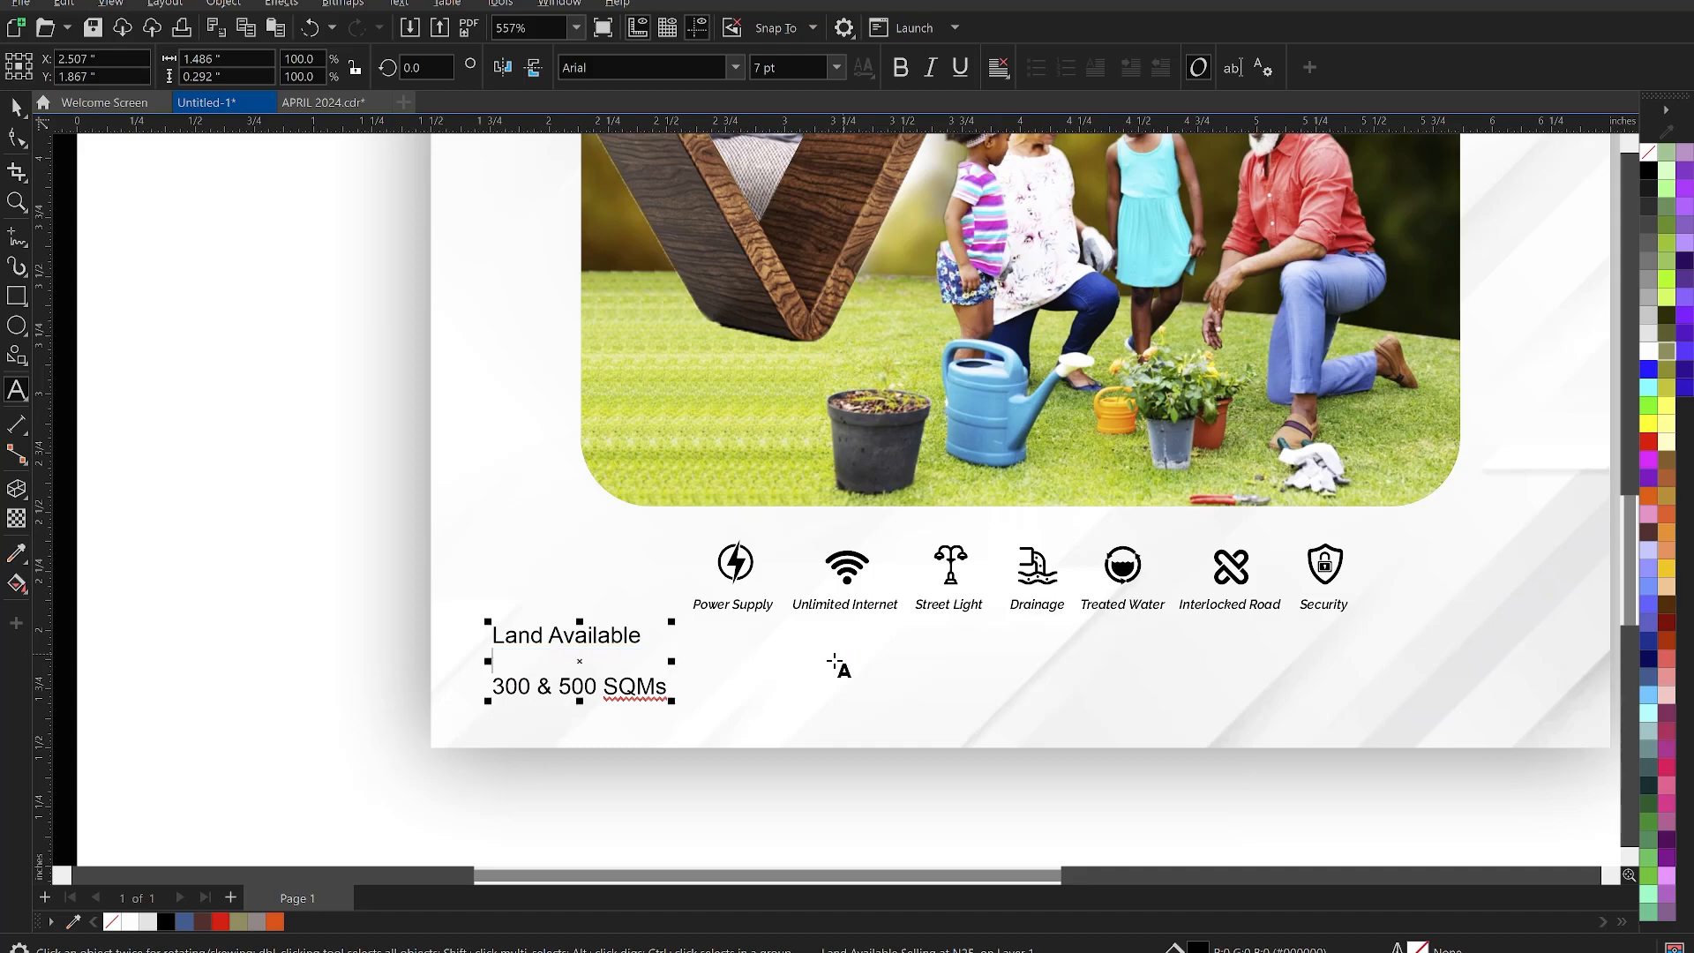
key("Delete")
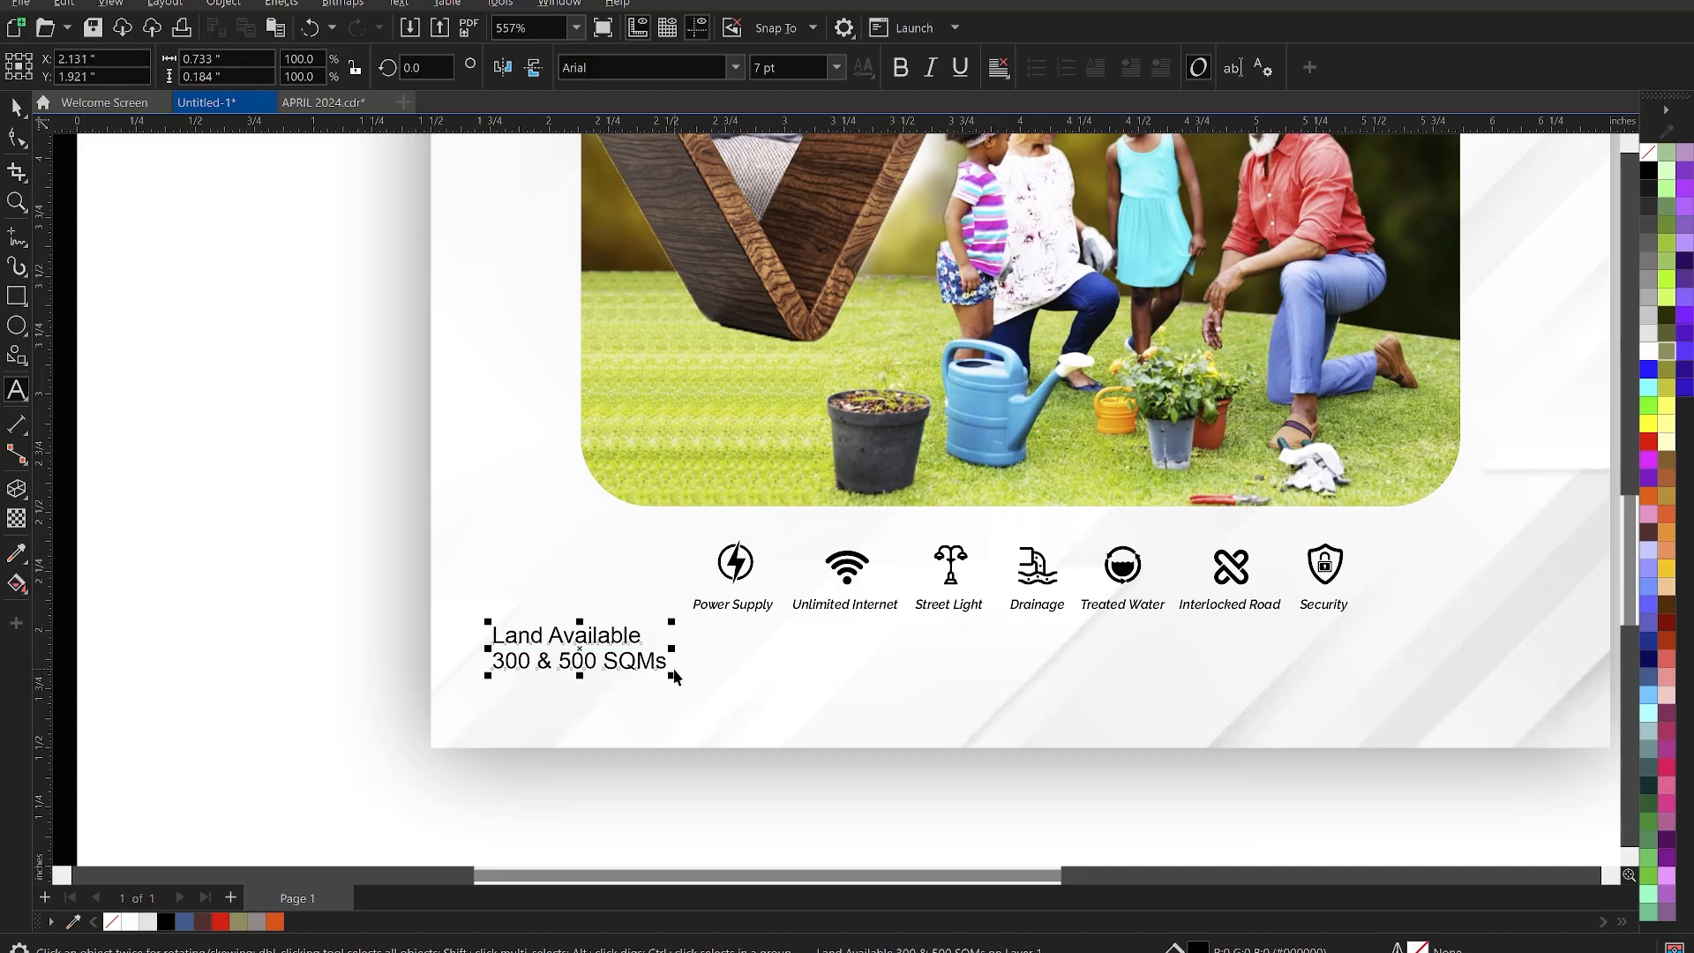
left_click(657, 662)
key("F8")
key("Return")
key("ctrl+v")
key("ctrl+space")
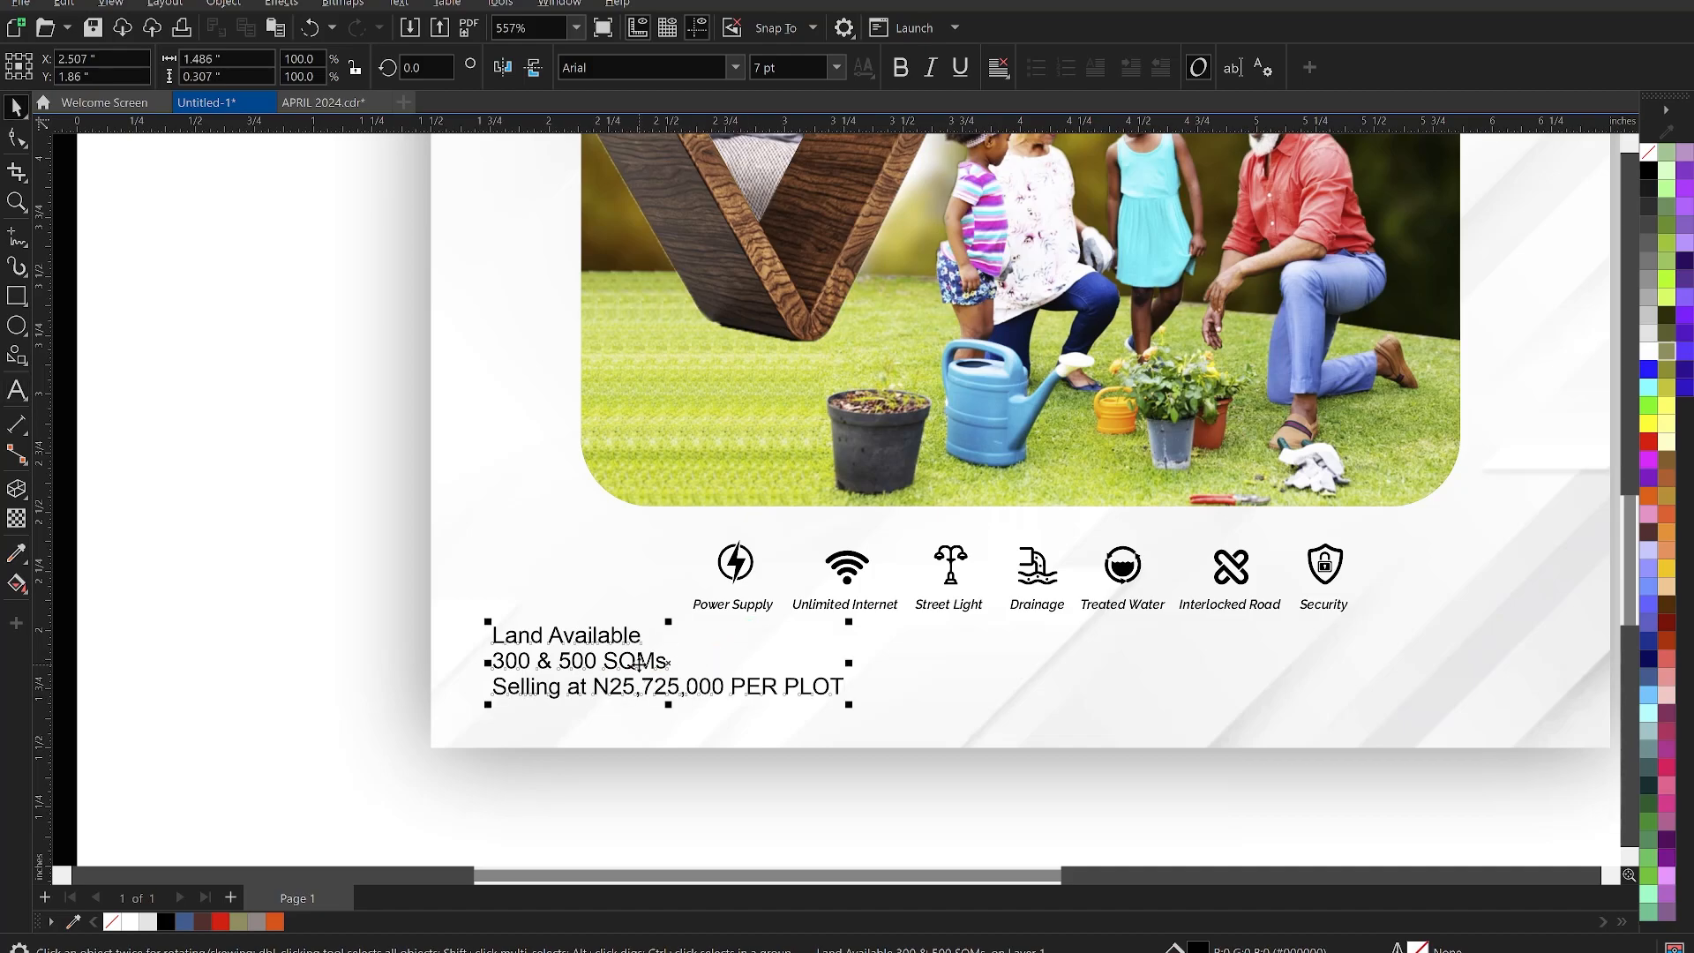
Change the land offer text's font to DIN Black and break it apart into separate lines
left_click(734, 67)
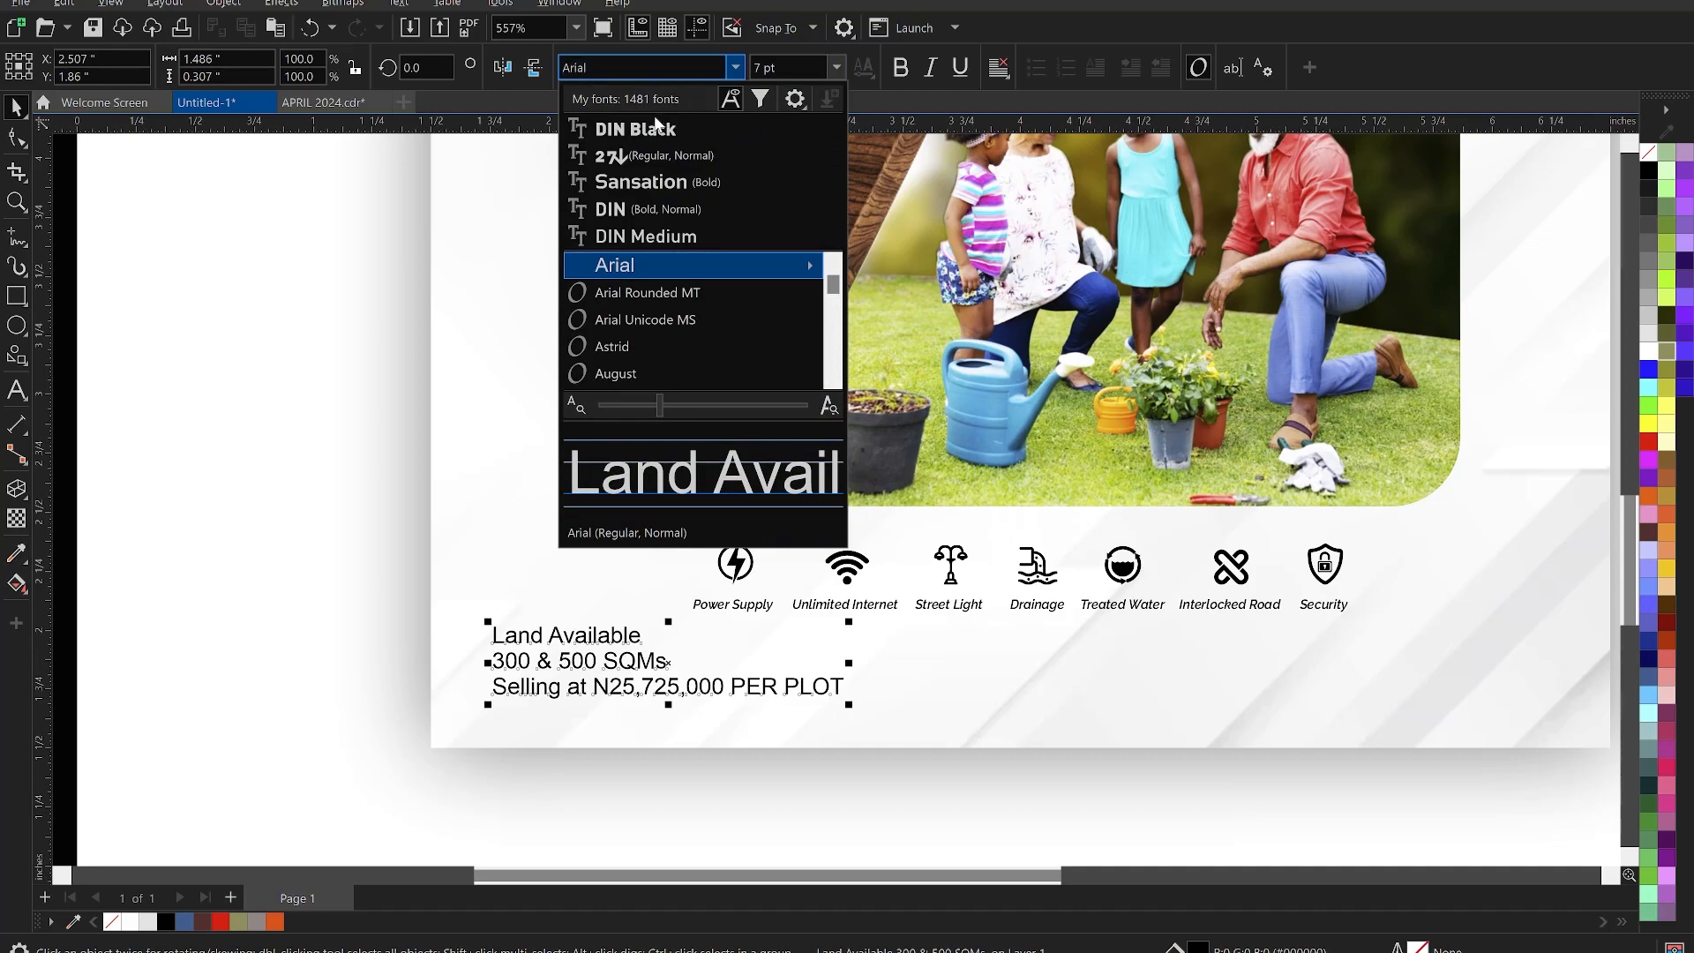
key("Escape")
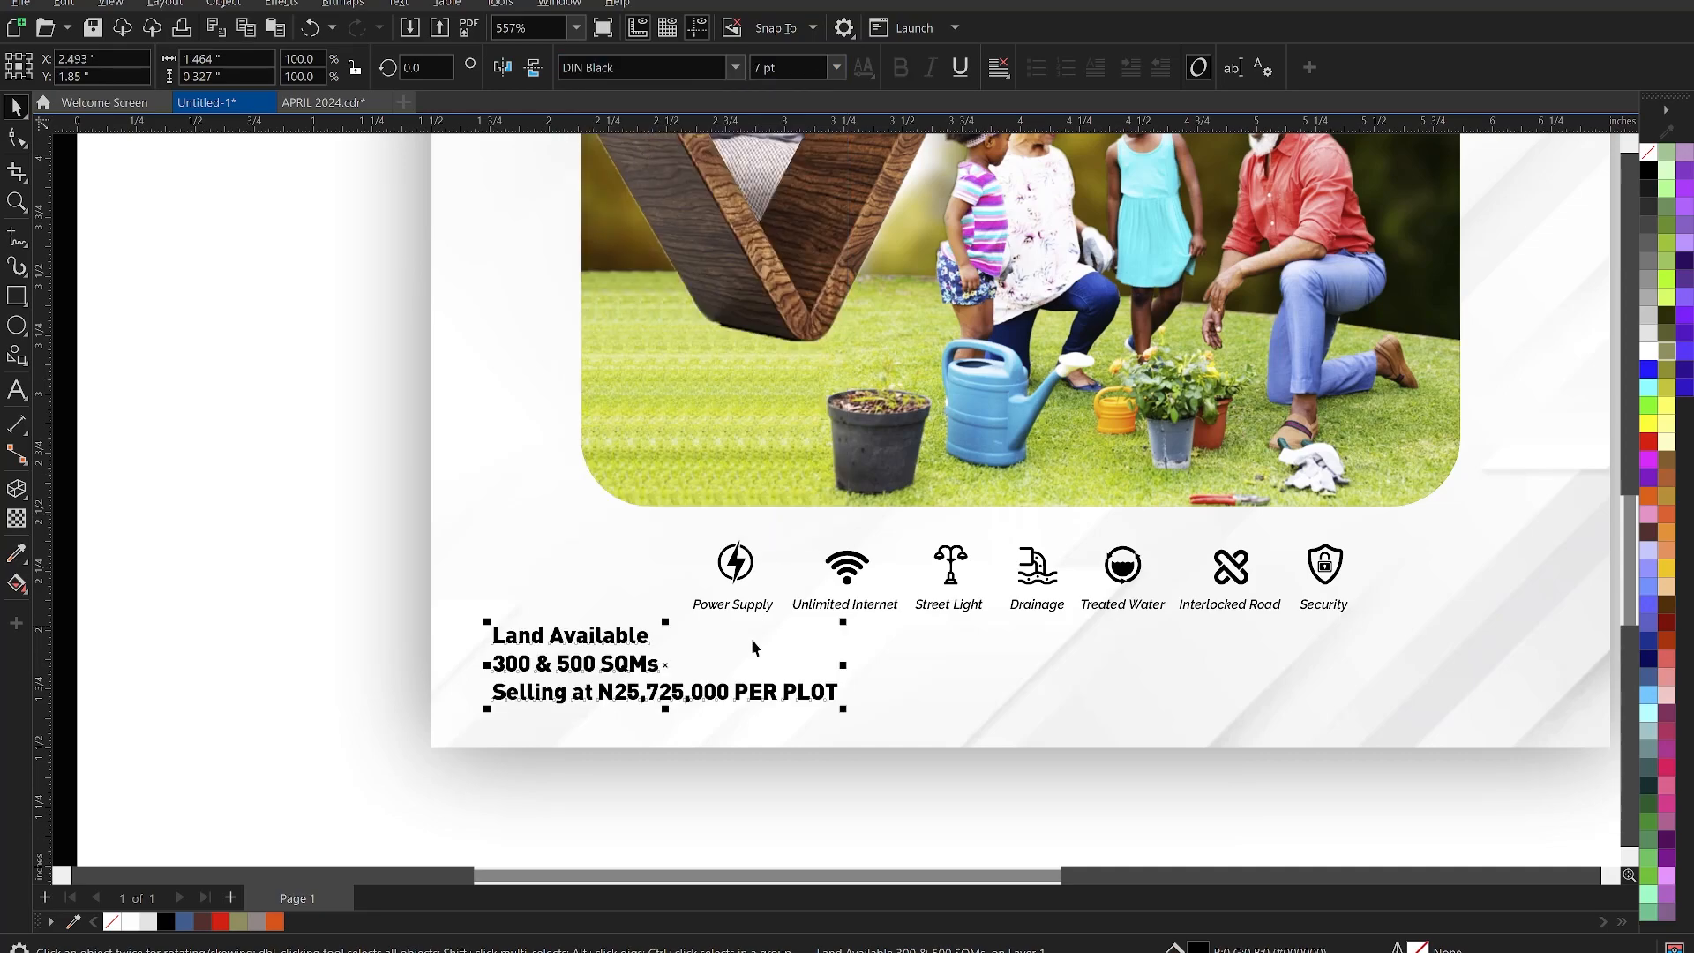
key("ctrl+k")
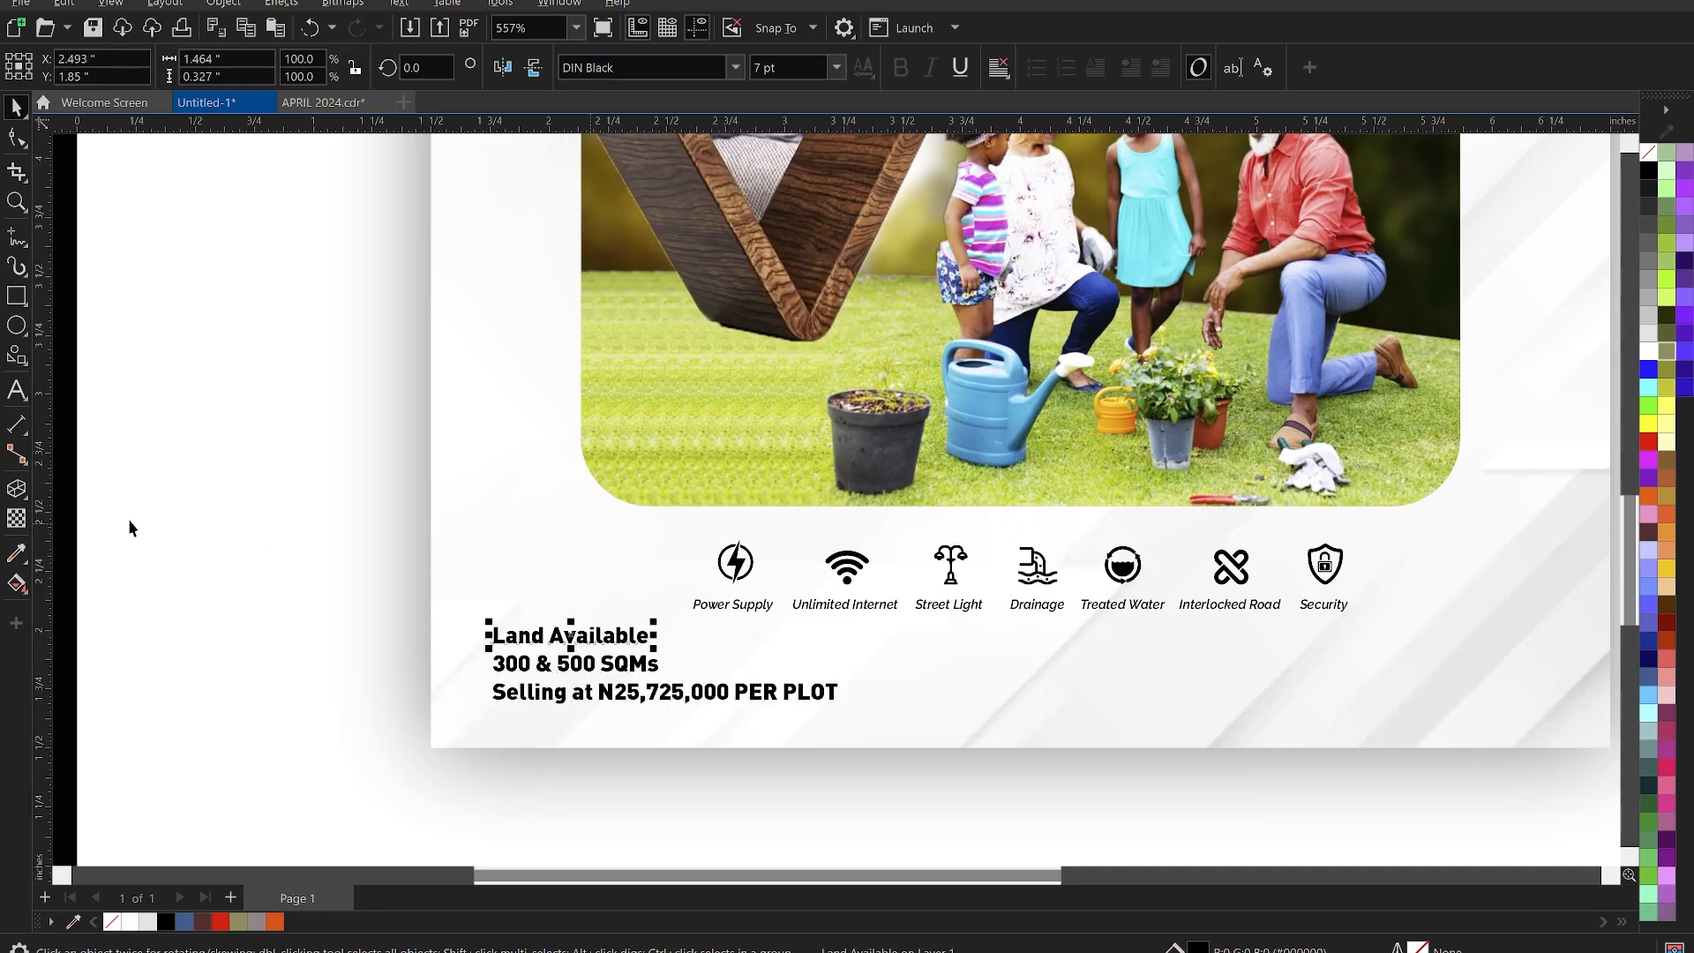
Draw a rectangle about 0.89 by 0.13 inches over the "300 & 500 SQMs" line
left_click(16, 296)
left_click_drag(482, 657, 695, 686)
scroll(677, 695, "up", 2)
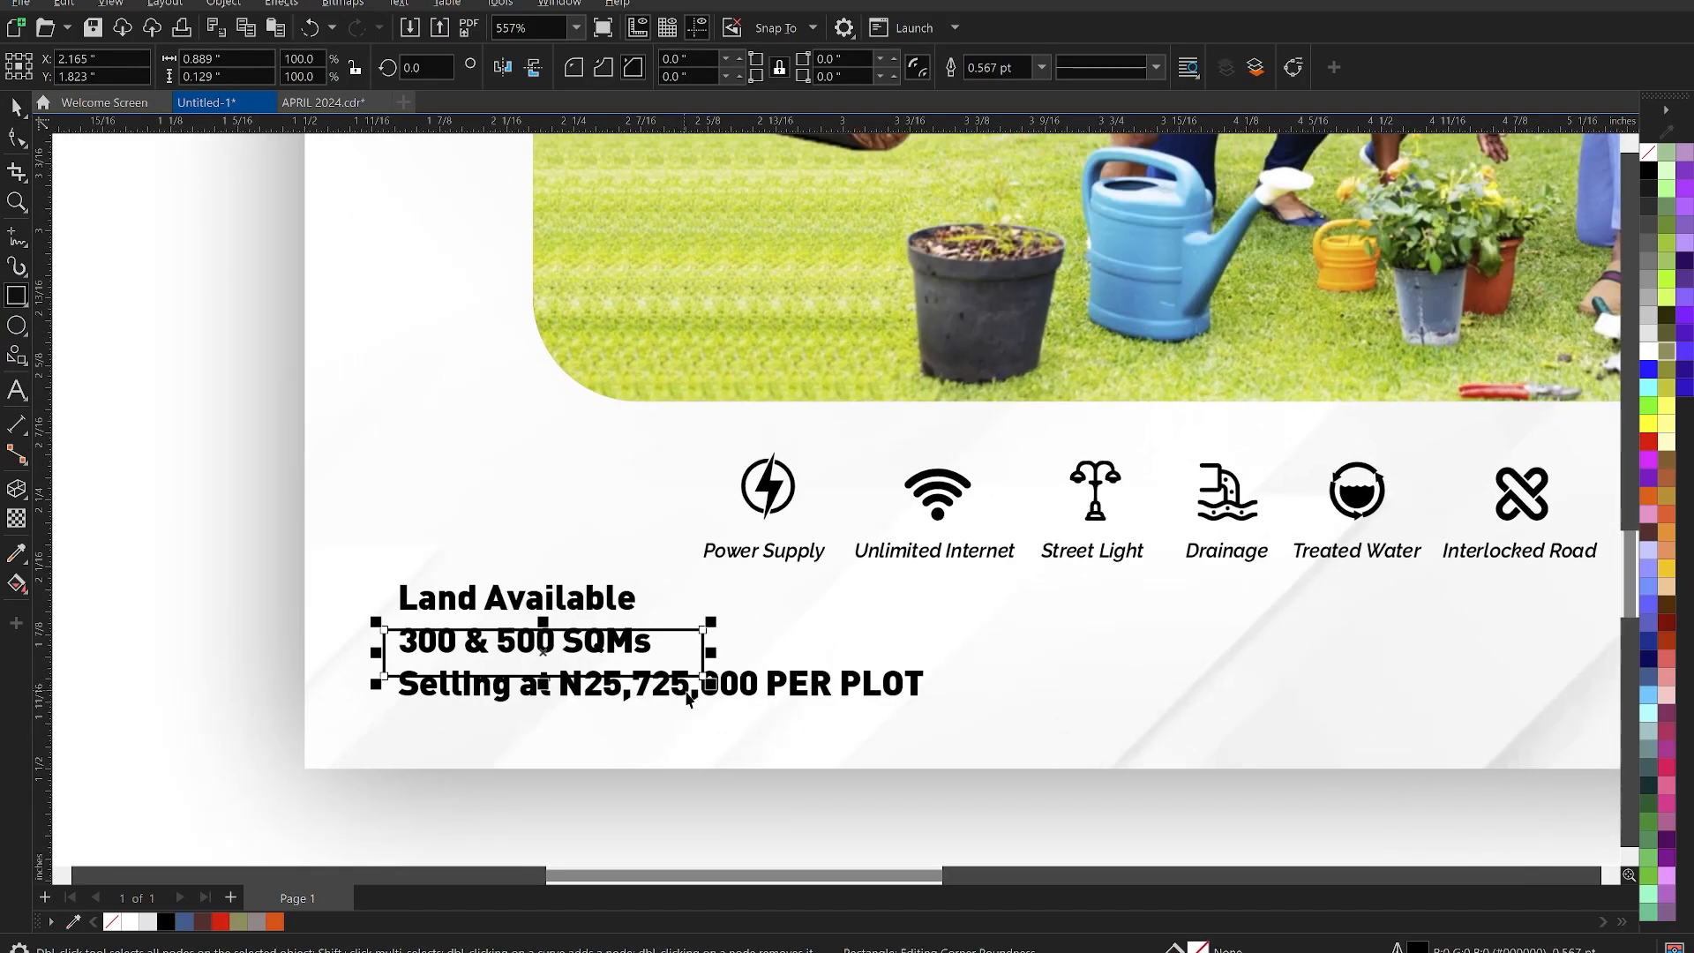
Nudge the "Selling at N25,725,000 PER PLOT" line down until it clears the rectangle
key("space")
left_click(686, 692)
key("Down")
key("Down")
key("Down")
key("Down")
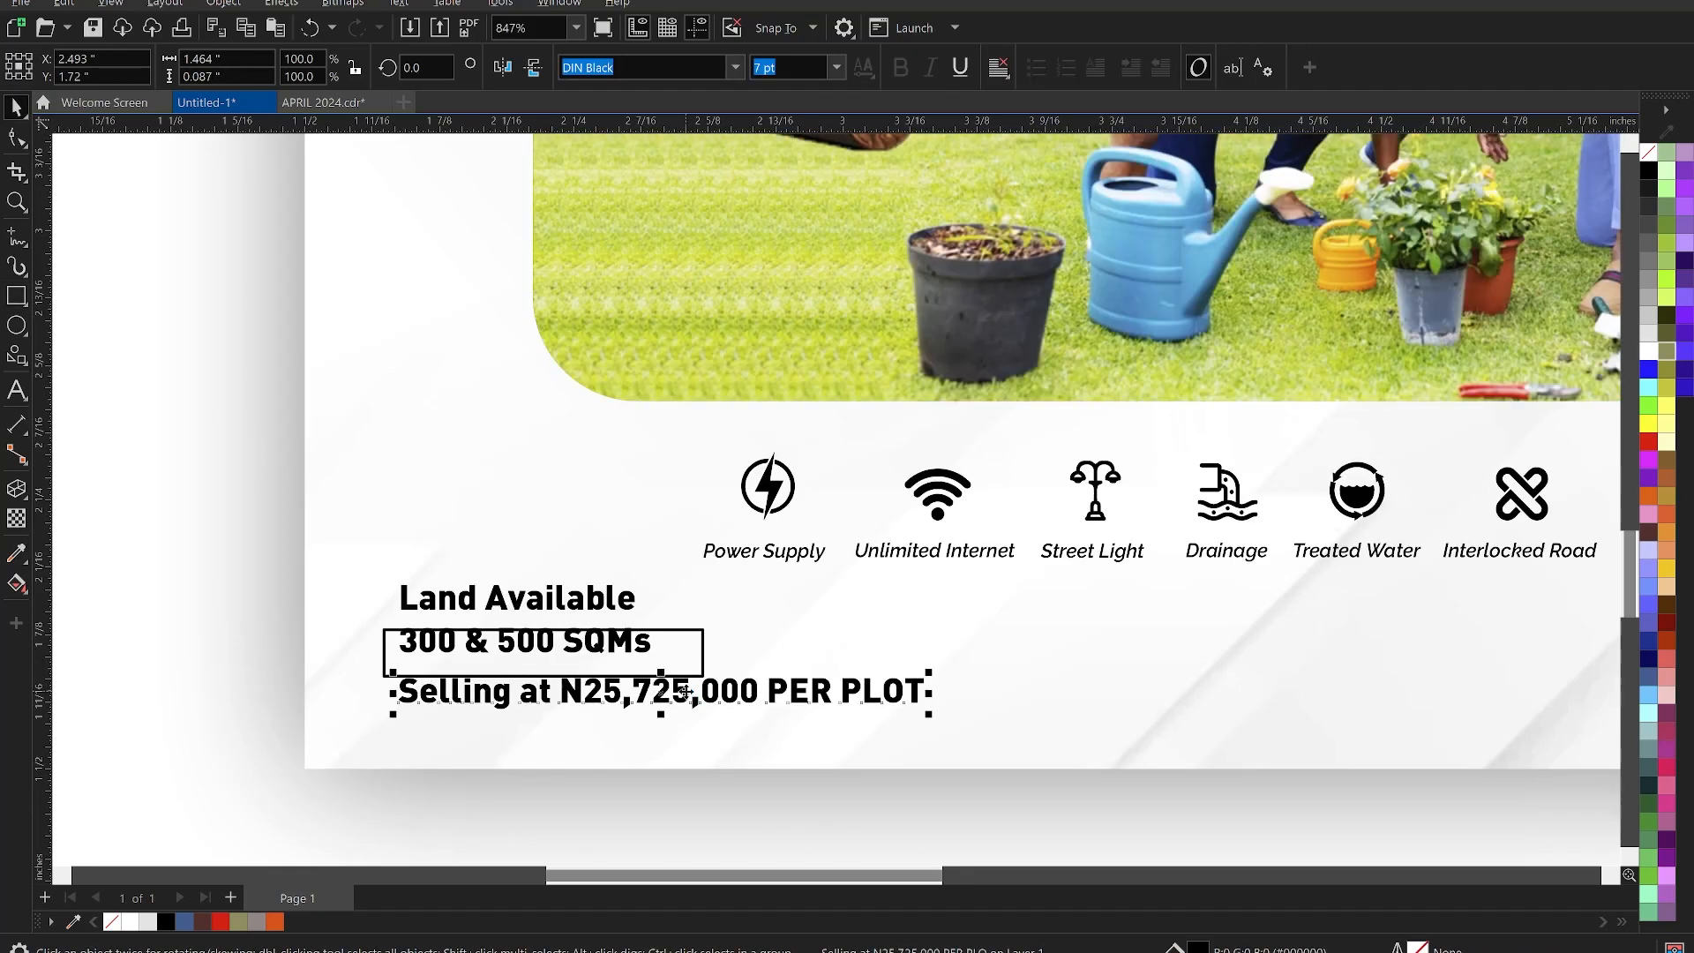
key("Down")
Center the "300 & 500 SQMs" text horizontally and vertically inside the rectangle
left_click(643, 645)
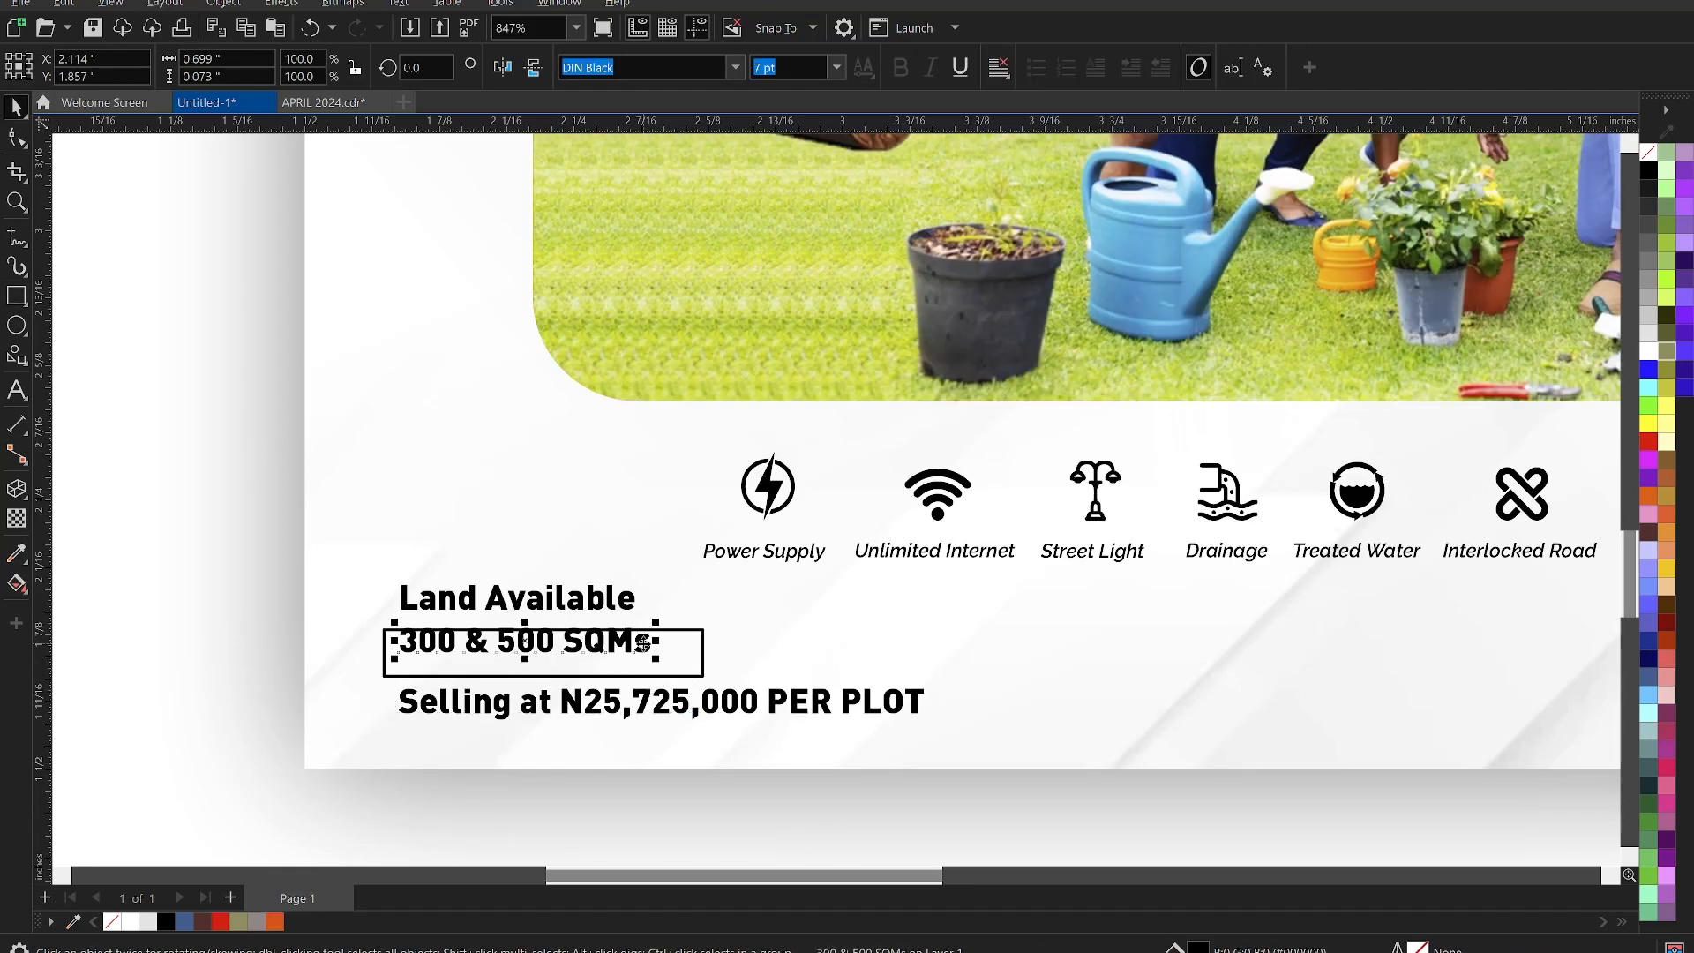
left_click(703, 653, "shift")
key("e")
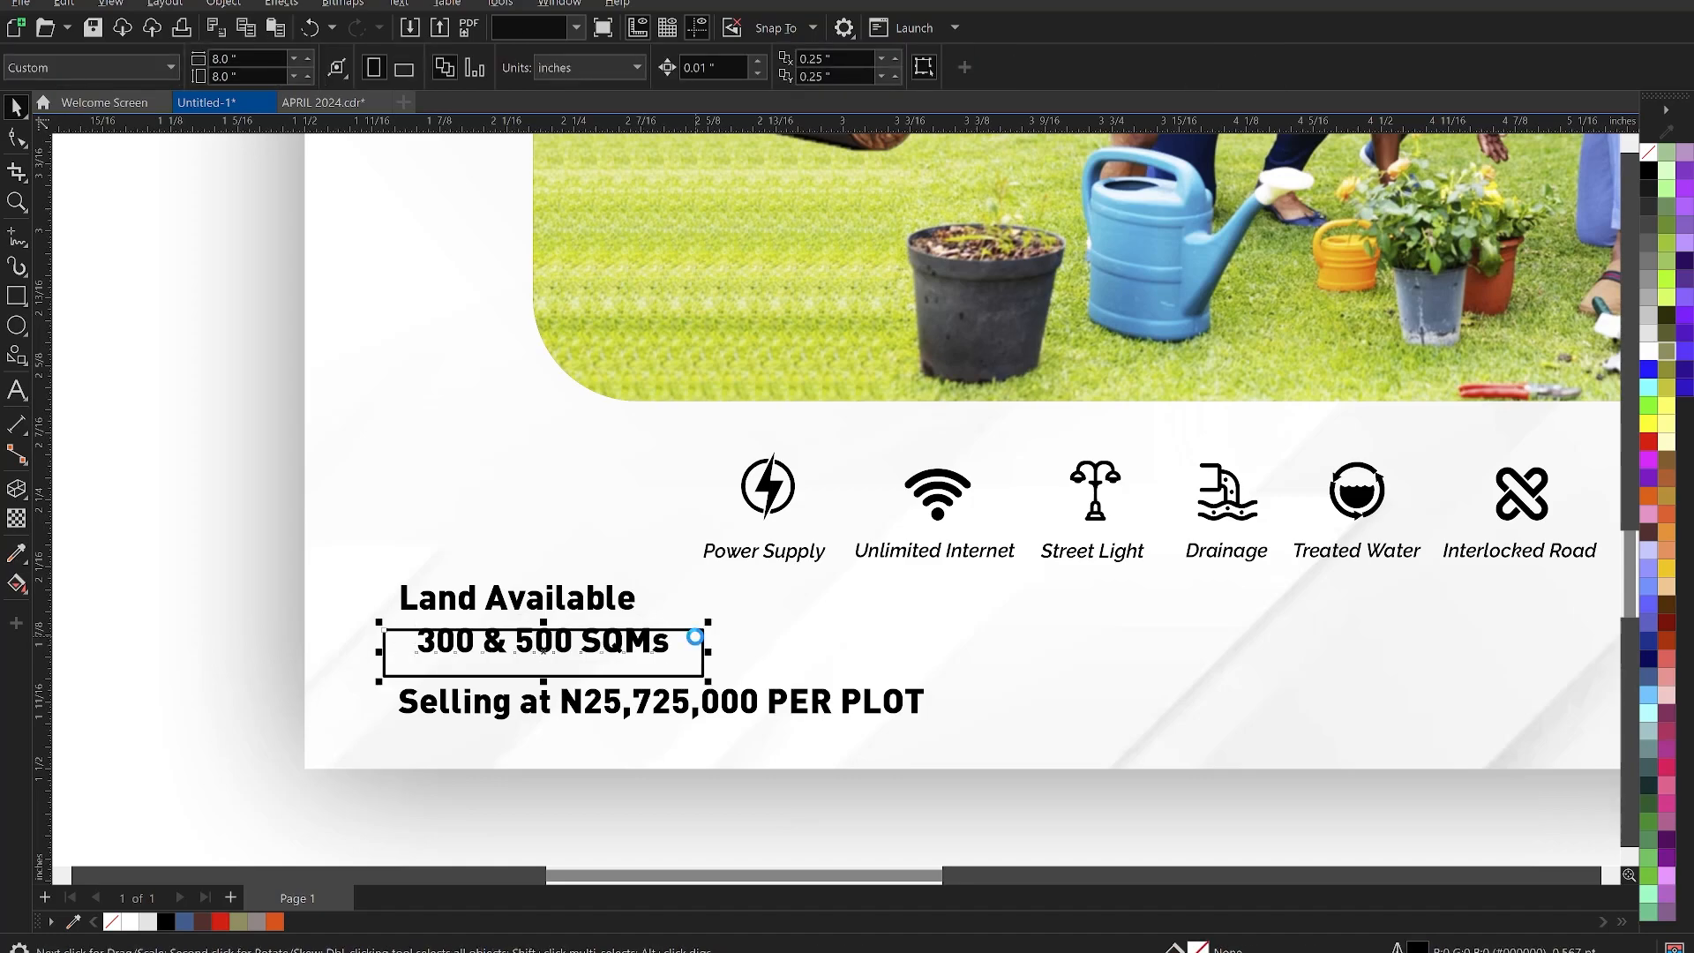
key("c")
Fill the rectangle with orange, without an outline, and color the "300 & 500 SQMs" text white
left_click(706, 653)
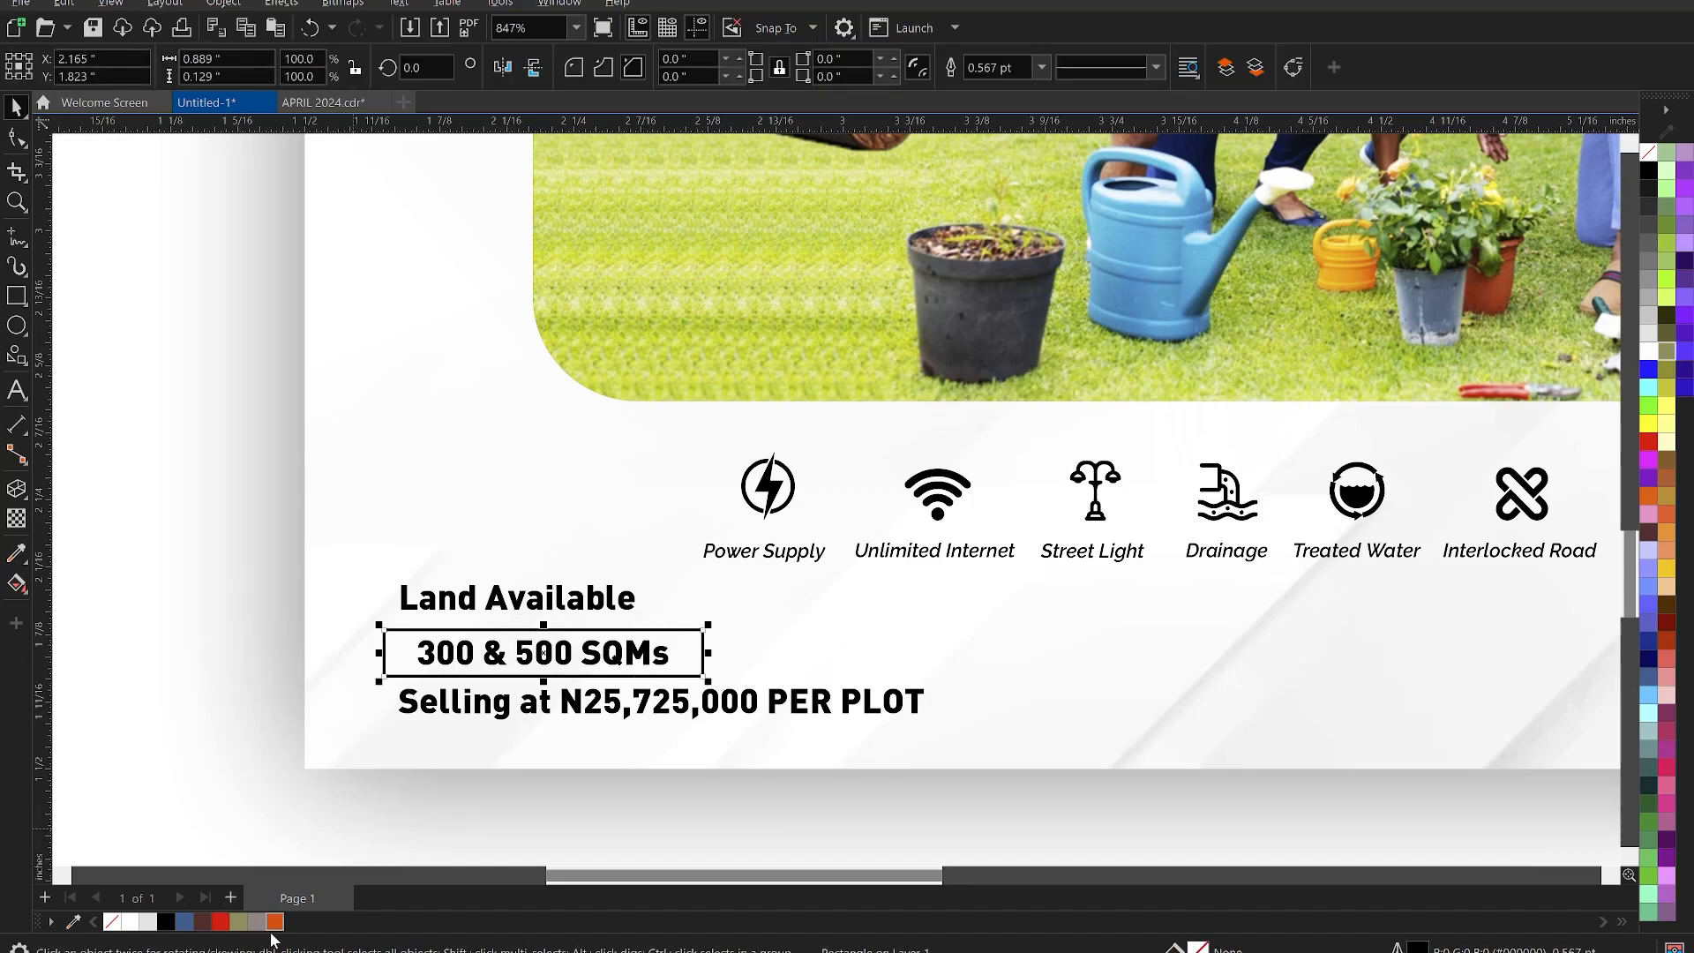
left_click(274, 921)
left_click(498, 654)
left_click(130, 921)
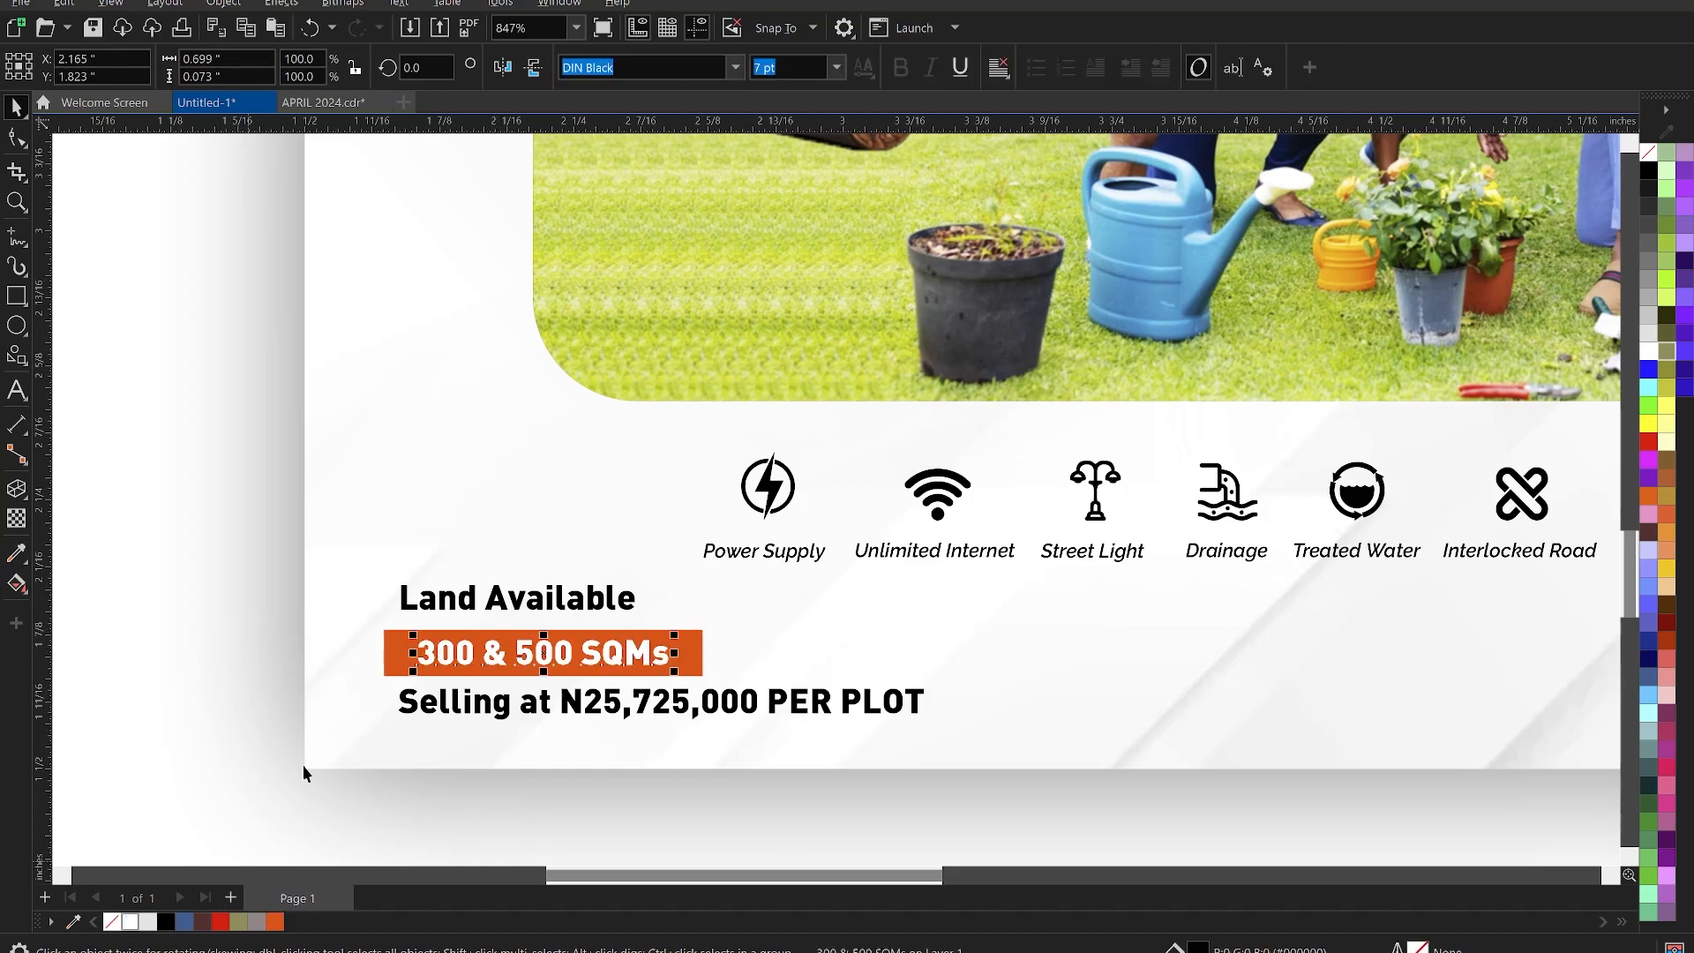
Move "Land Available" slightly down and left-align it and the price line with the orange rectangle
left_click_drag(516, 604, 520, 619)
left_click(487, 703, "shift")
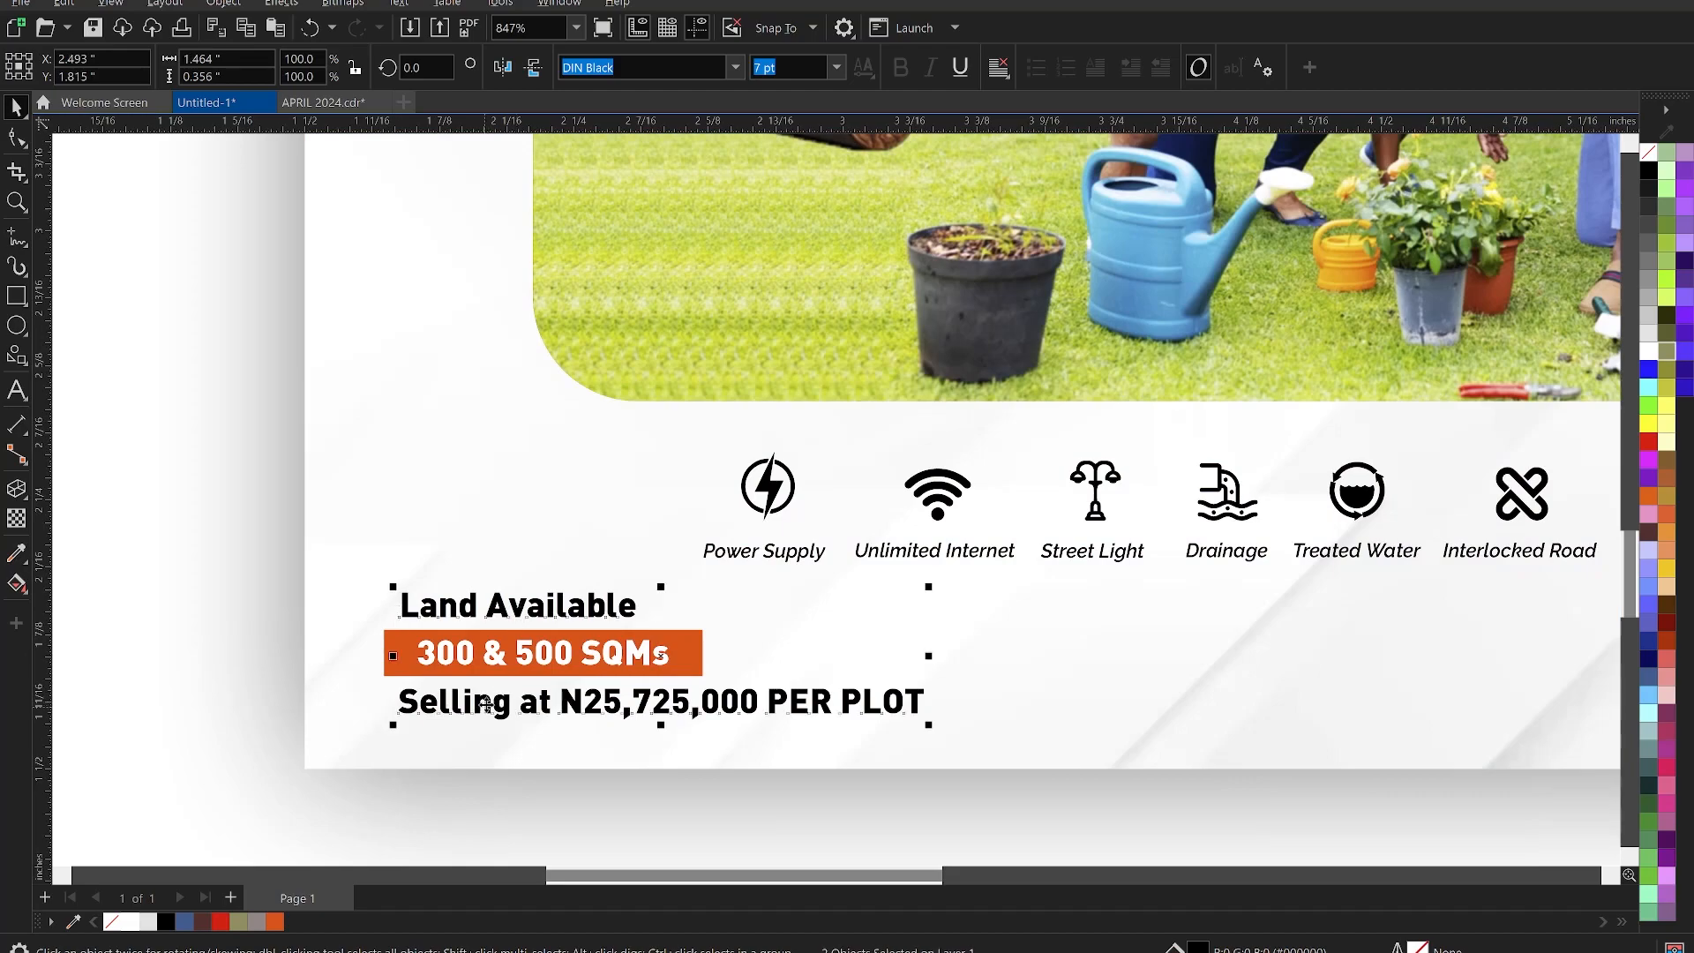
left_click(688, 636, "shift")
key("l")
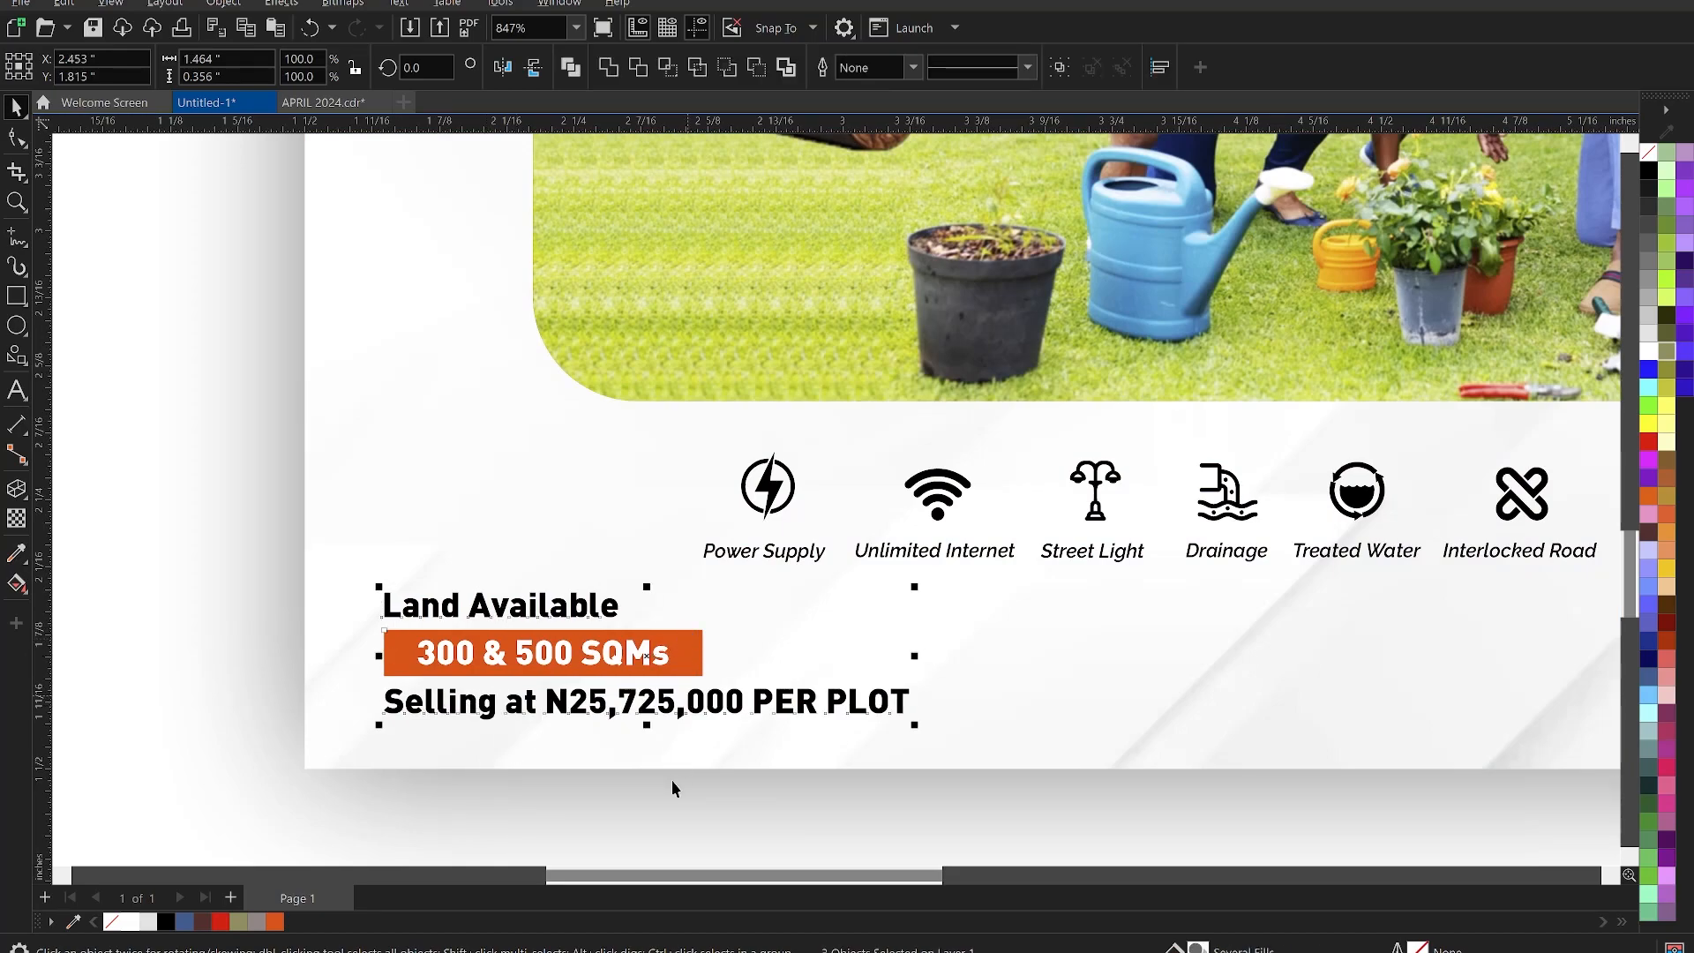
Nudge the price line up and "Land Available" down to tighten the spacing around the orange rectangle
left_click(582, 712)
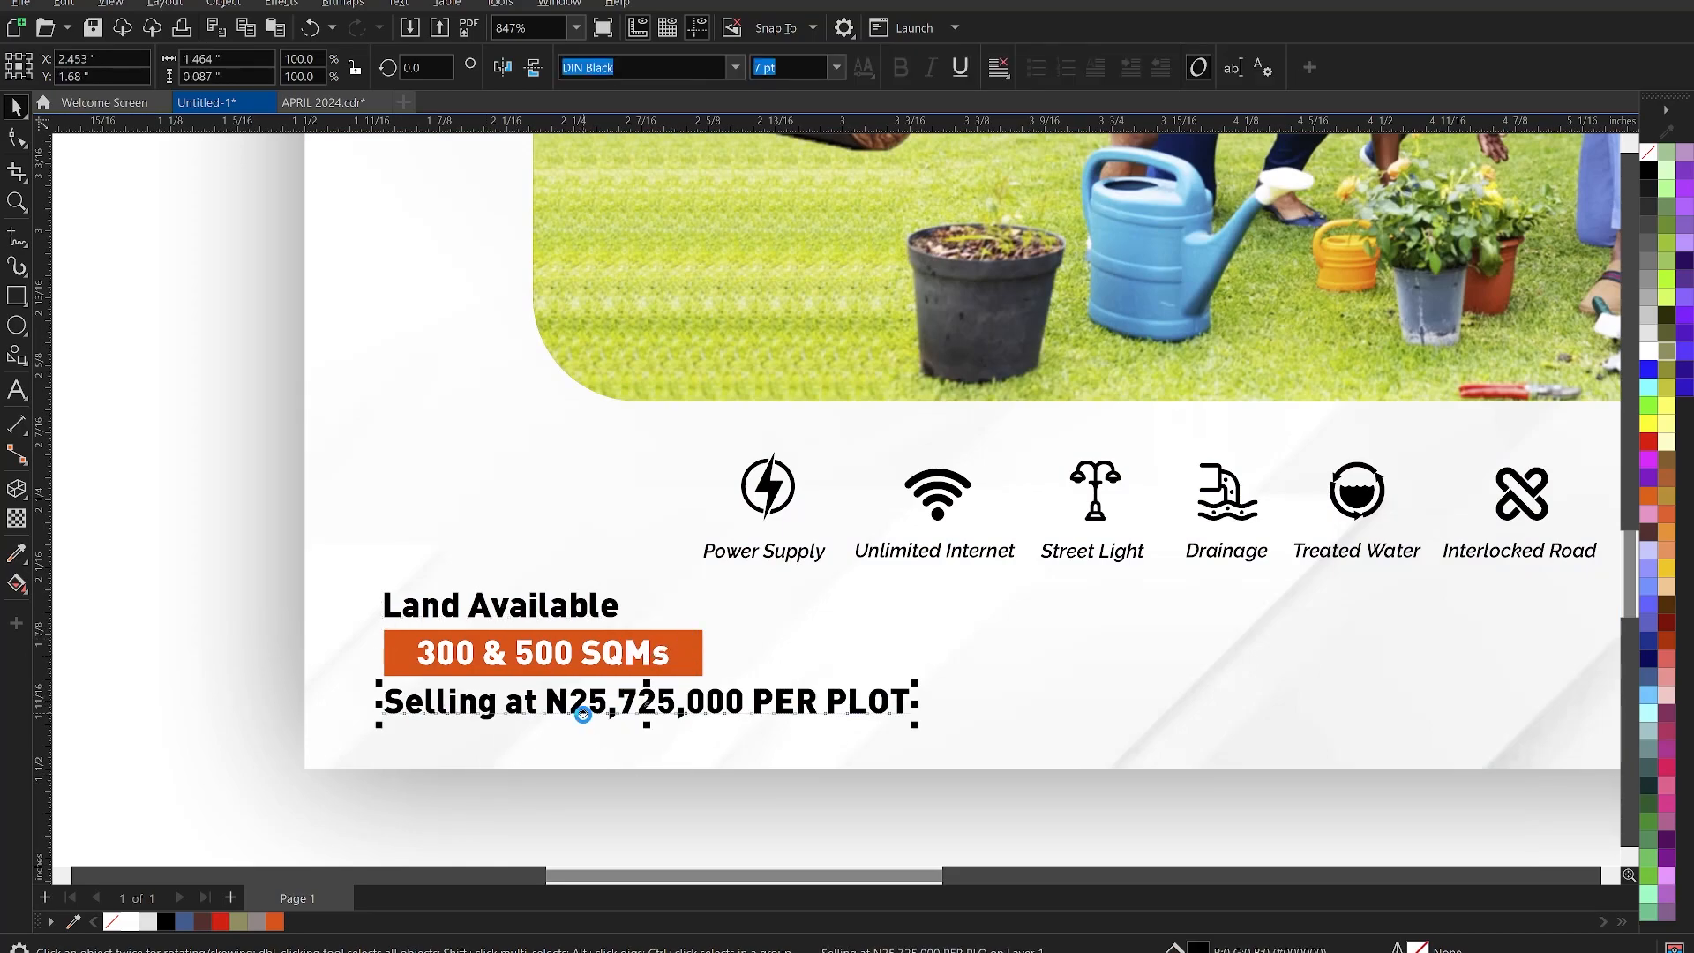
key("Up")
left_click(591, 605)
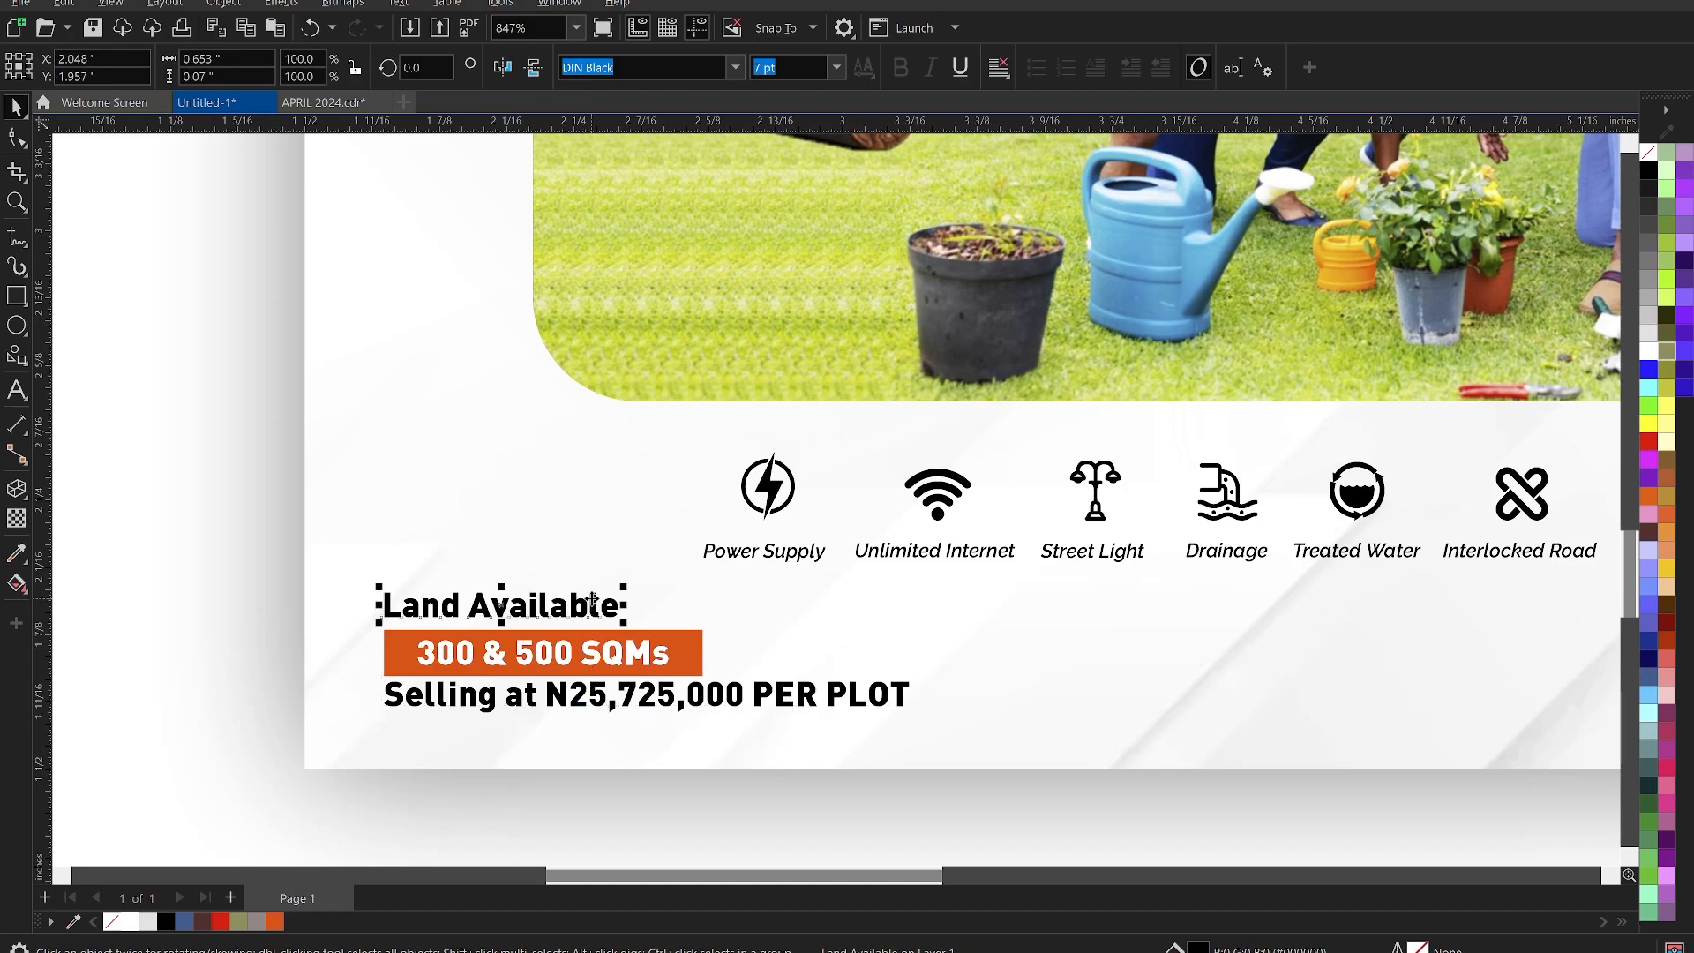
scroll(656, 685, "down", 3)
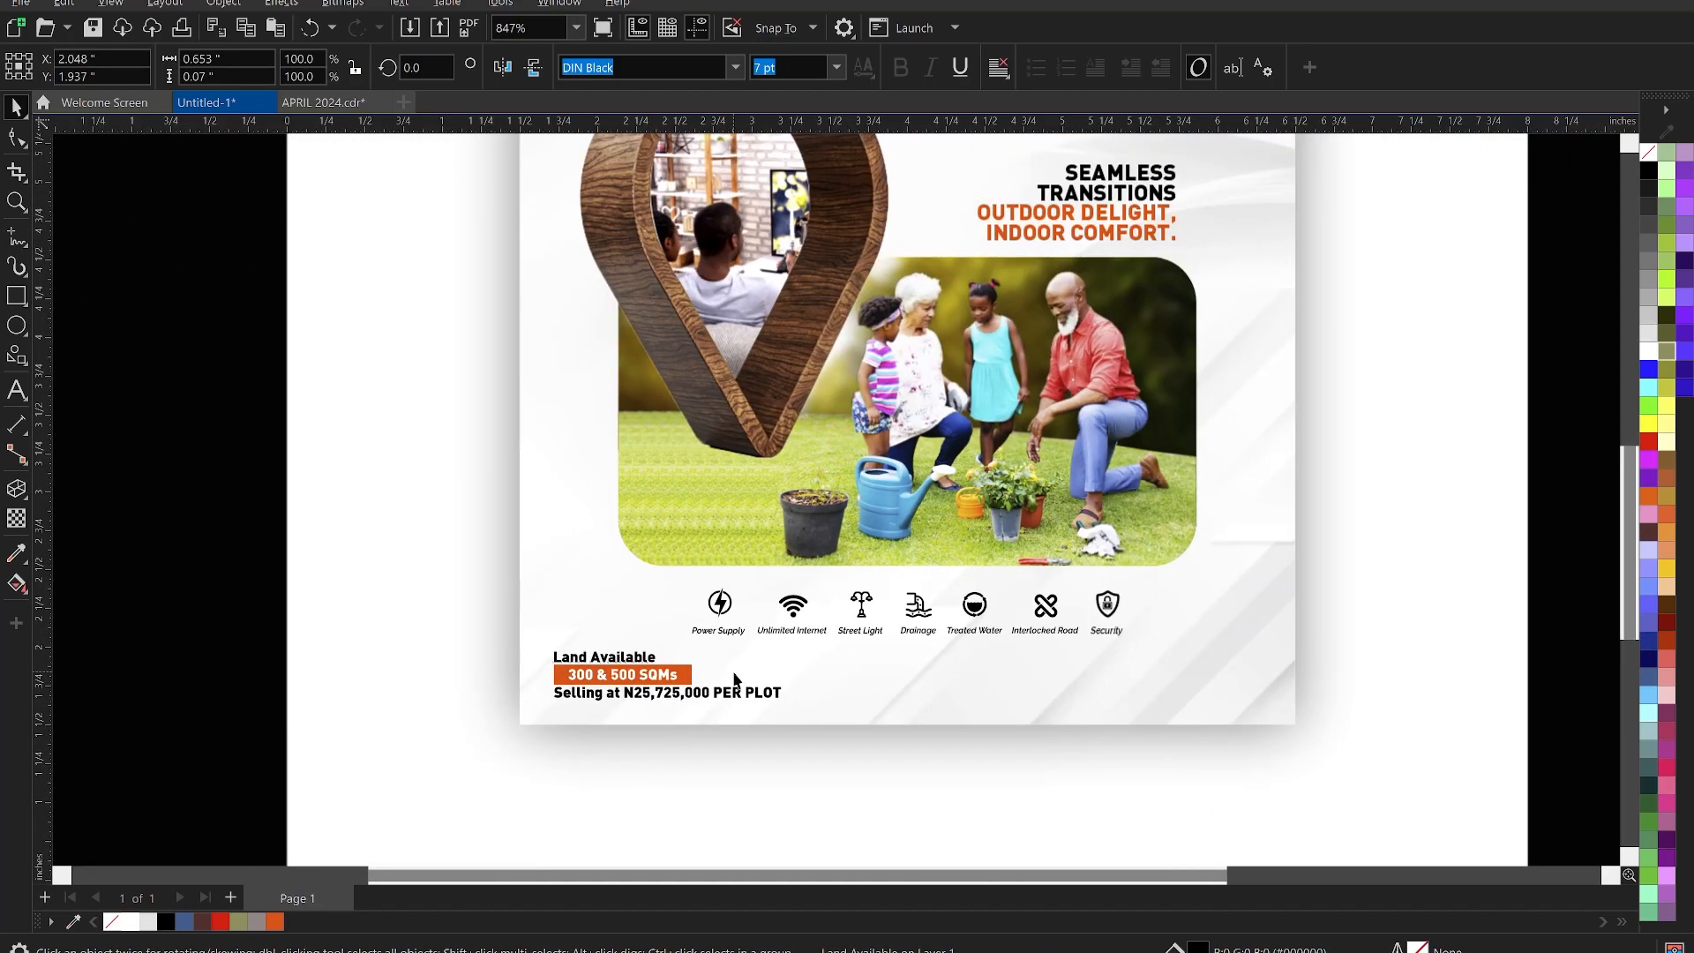
left_click(226, 608)
scroll(723, 602, "down", 1)
key("z")
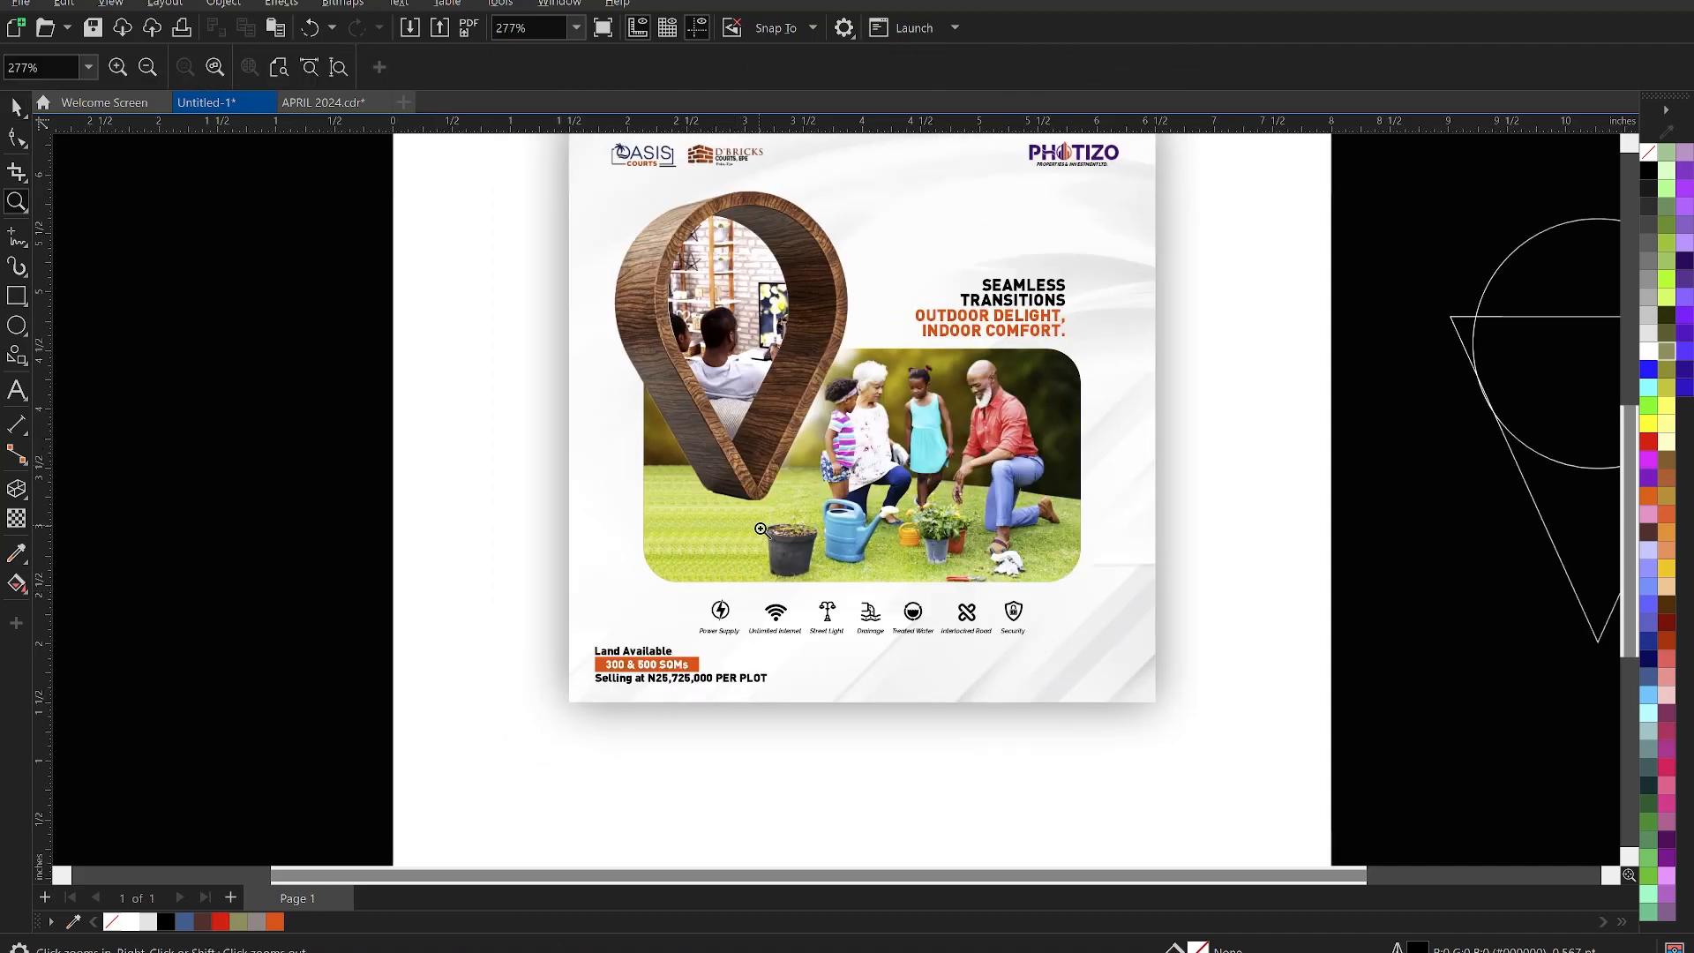
scroll(755, 517, "down", 1)
scroll(597, 170, "down", 1)
left_click_drag(589, 162, 1120, 694)
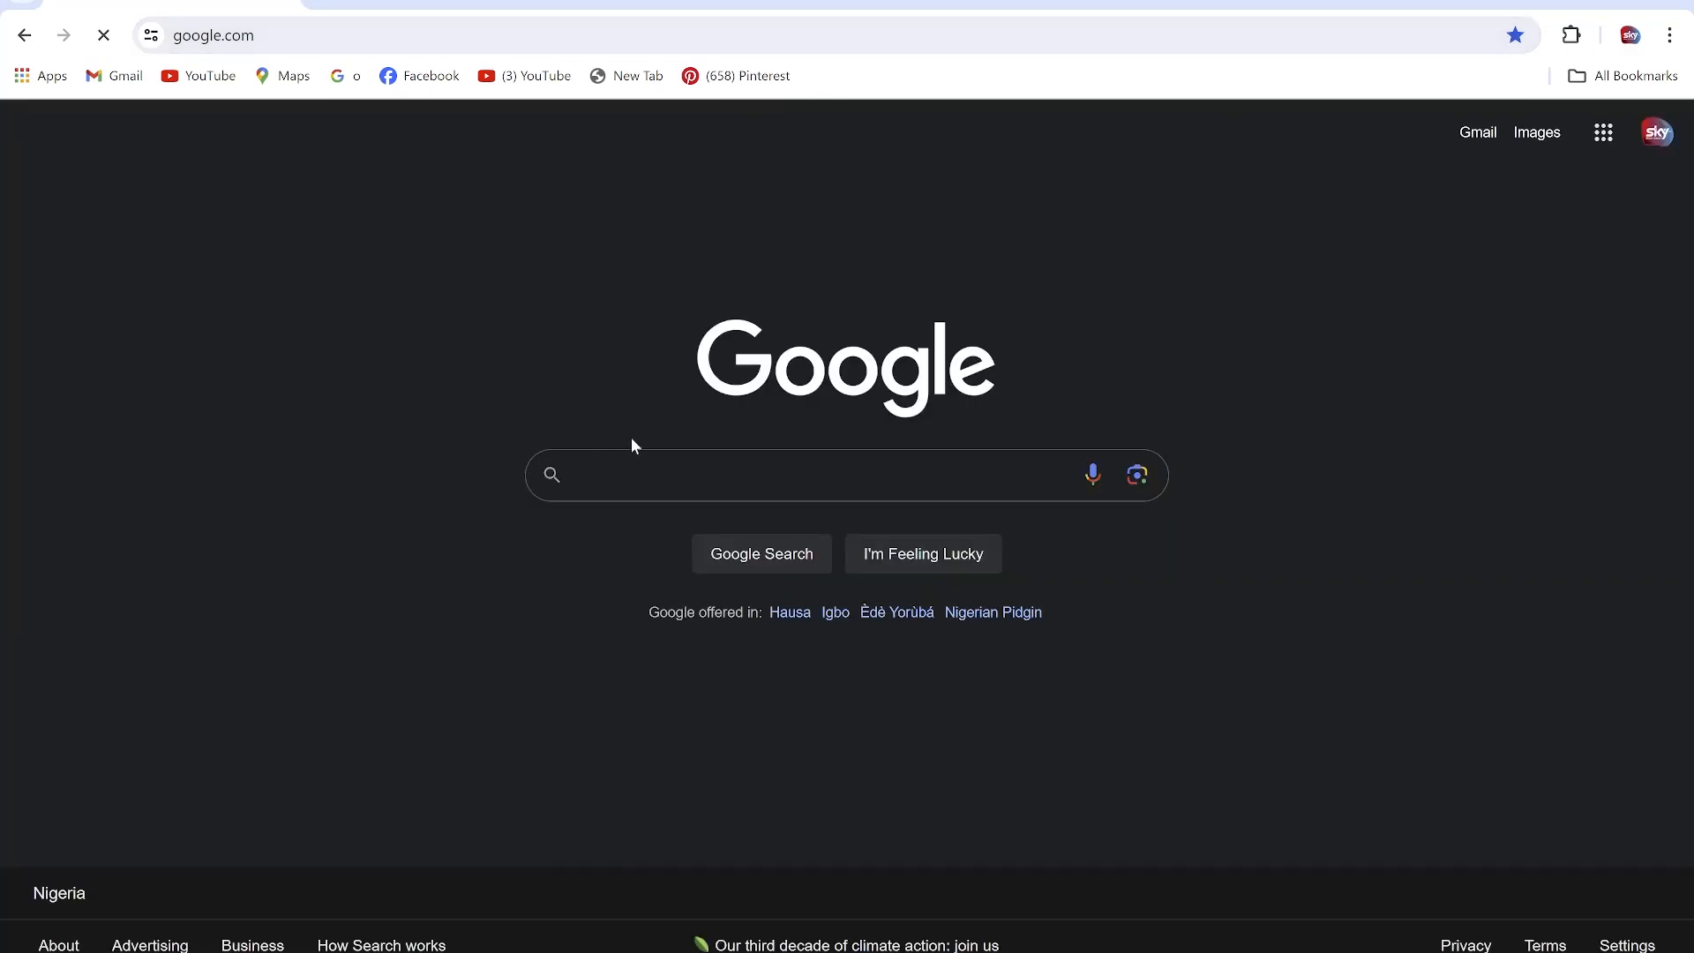
Switch to the browser, search Google for "Sky background" and copy the Freepik blue sky image from the results
type("Sky")
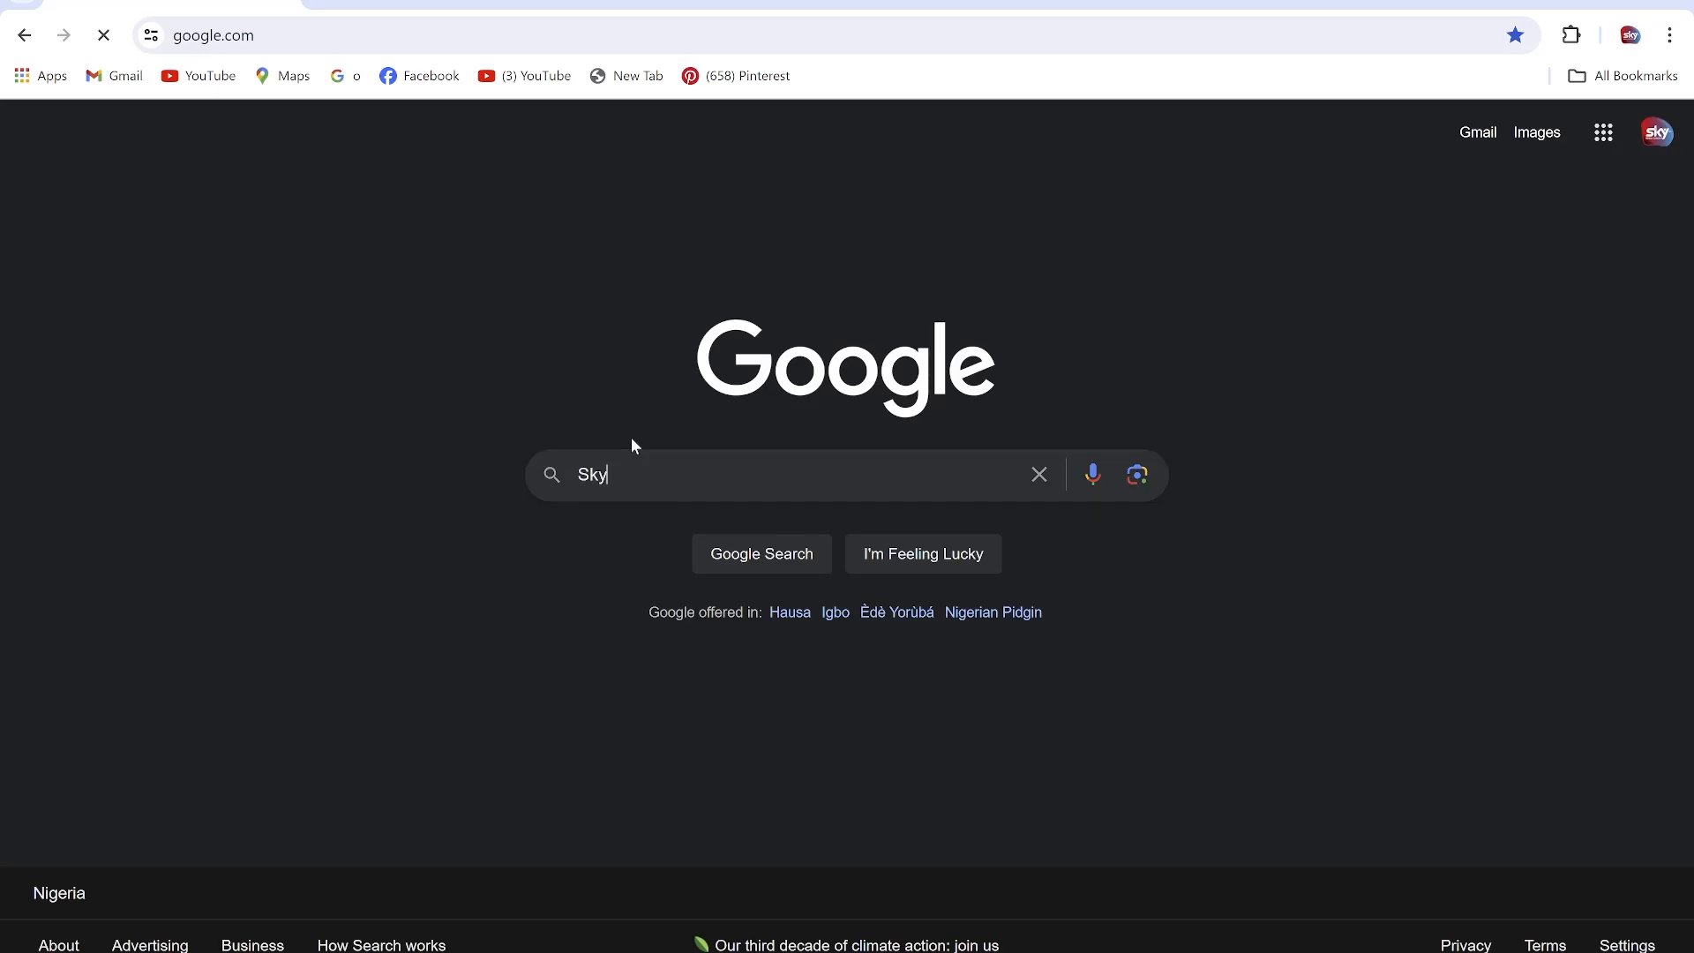
type(" background")
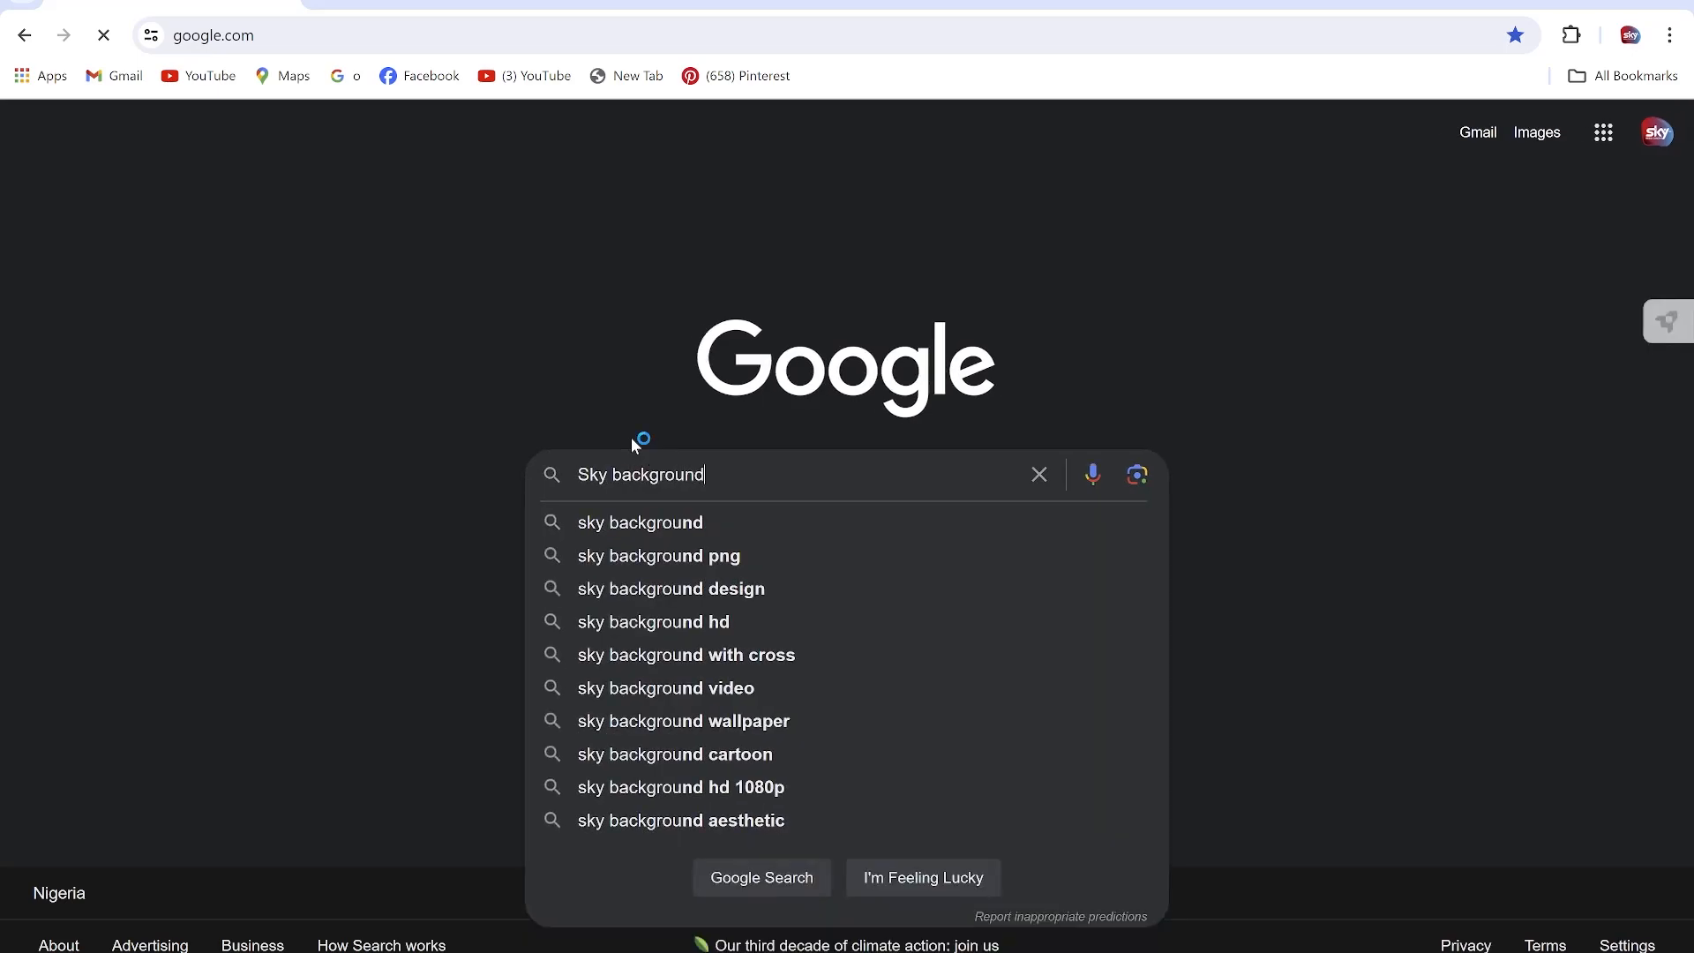
key("Return")
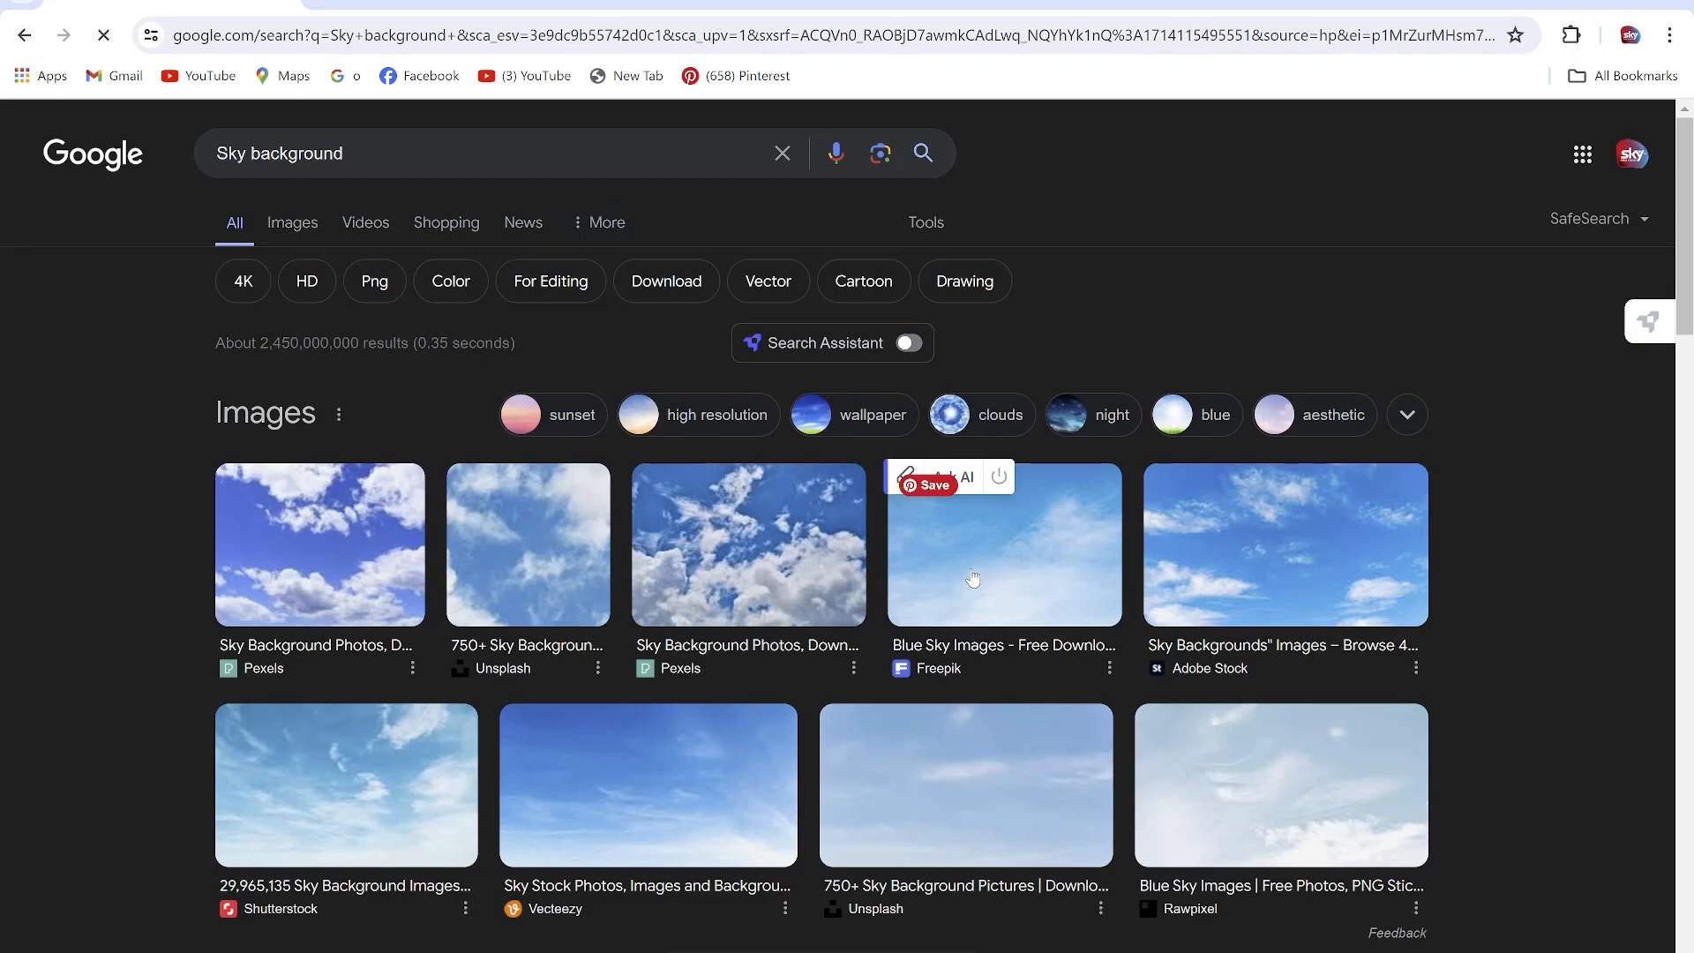
left_click(979, 569)
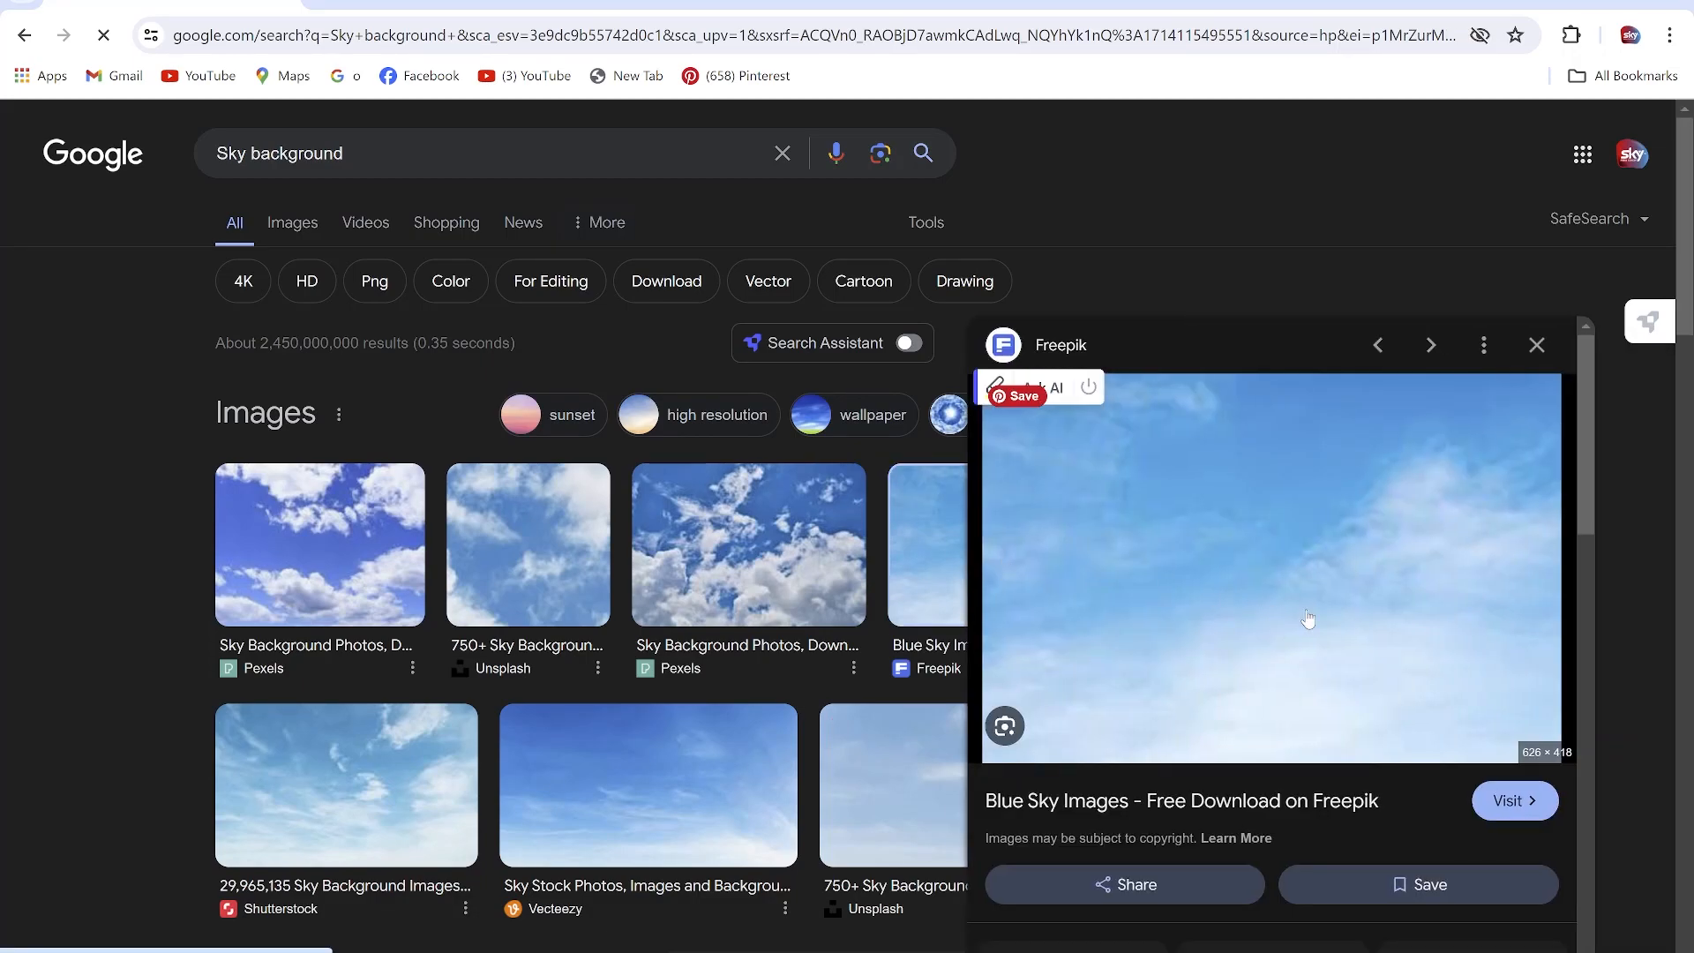
right_click(1253, 530)
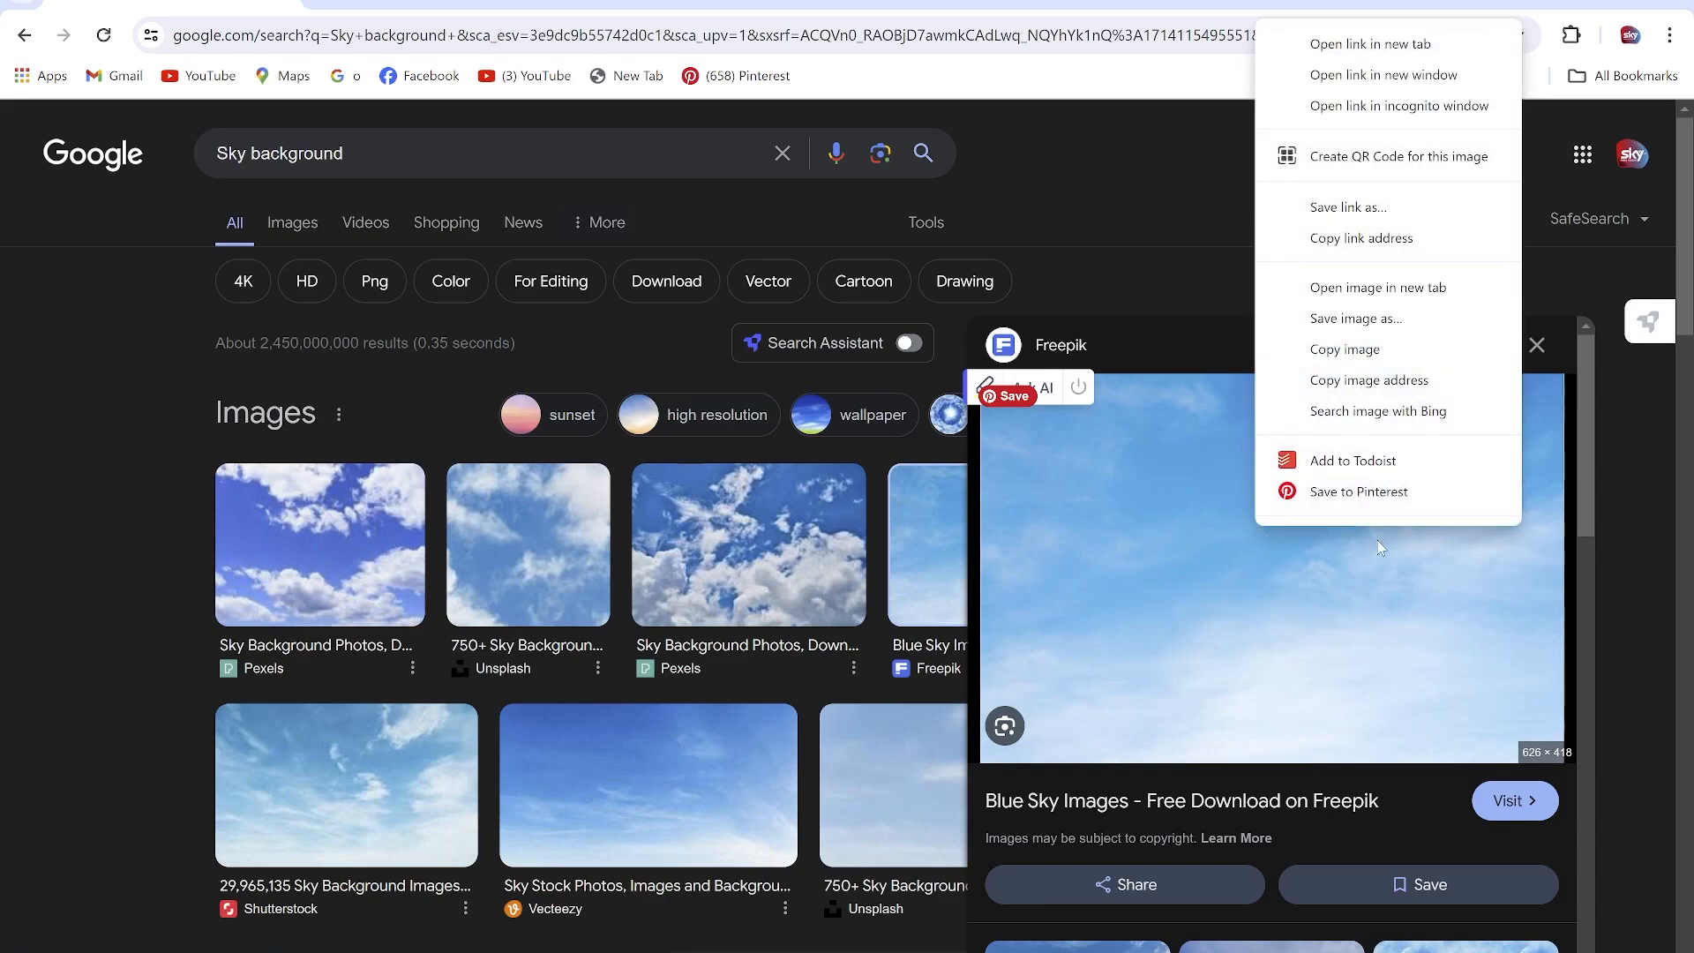
left_click(1371, 350)
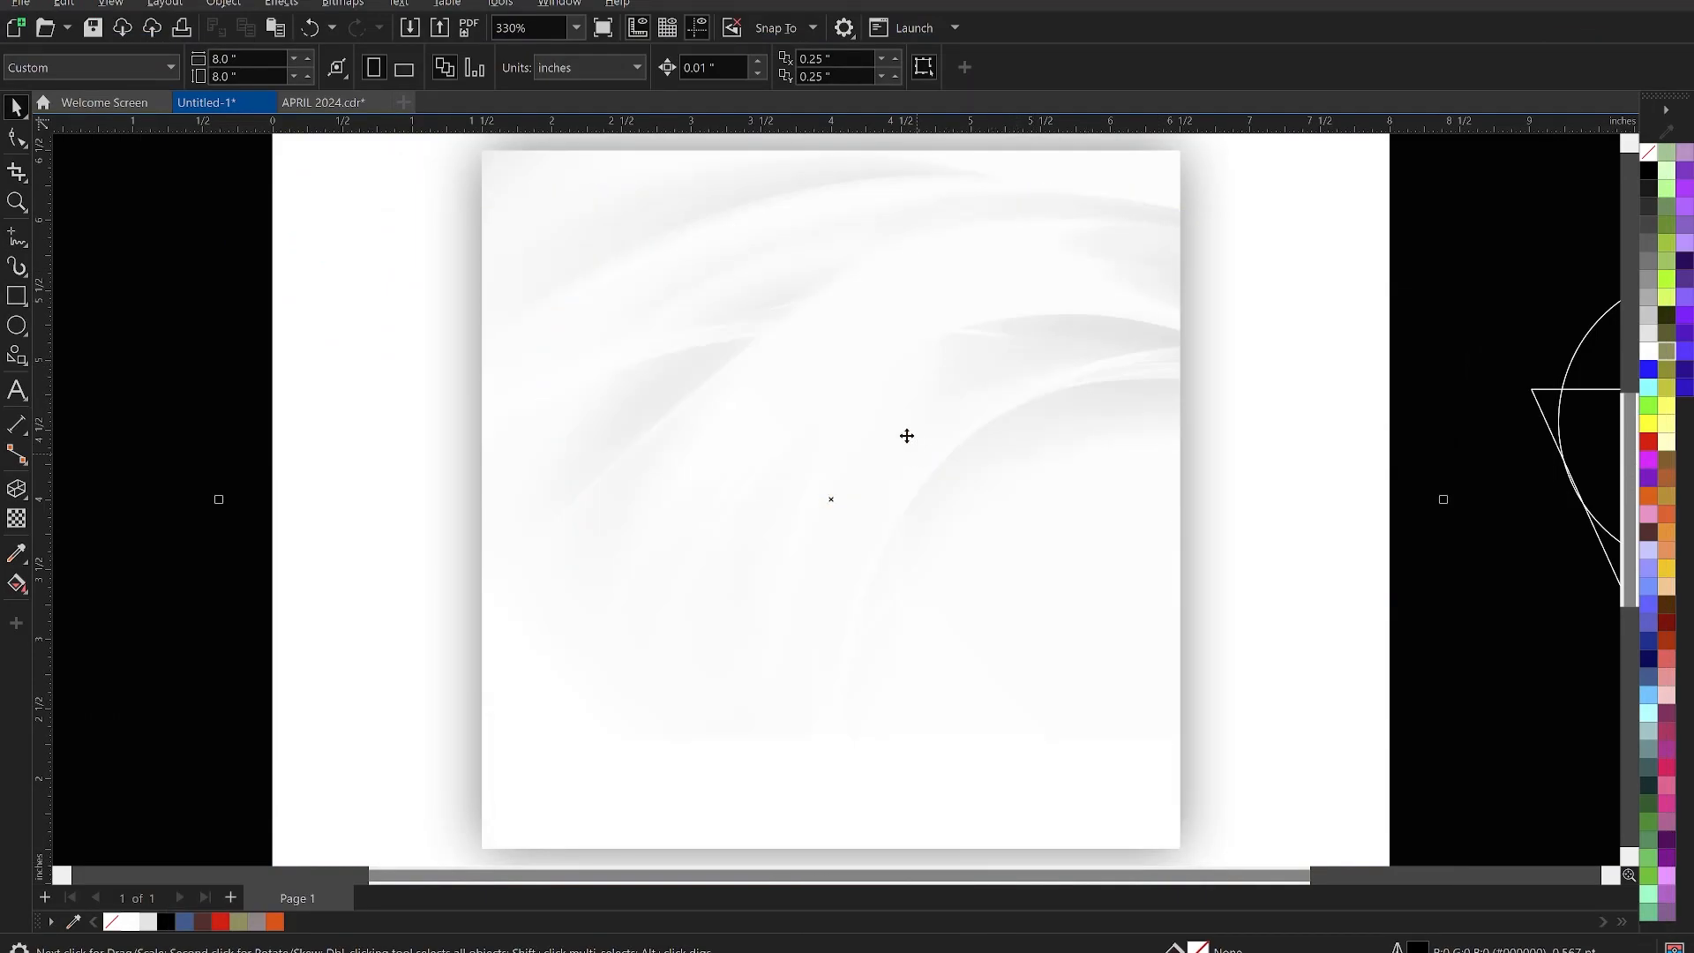
Switch back to CorelDRAW, paste the sky image and scale it to about 3.39 by 2.26 inches over the flyer's upper part
key("ctrl+v")
scroll(892, 433, "down", 3)
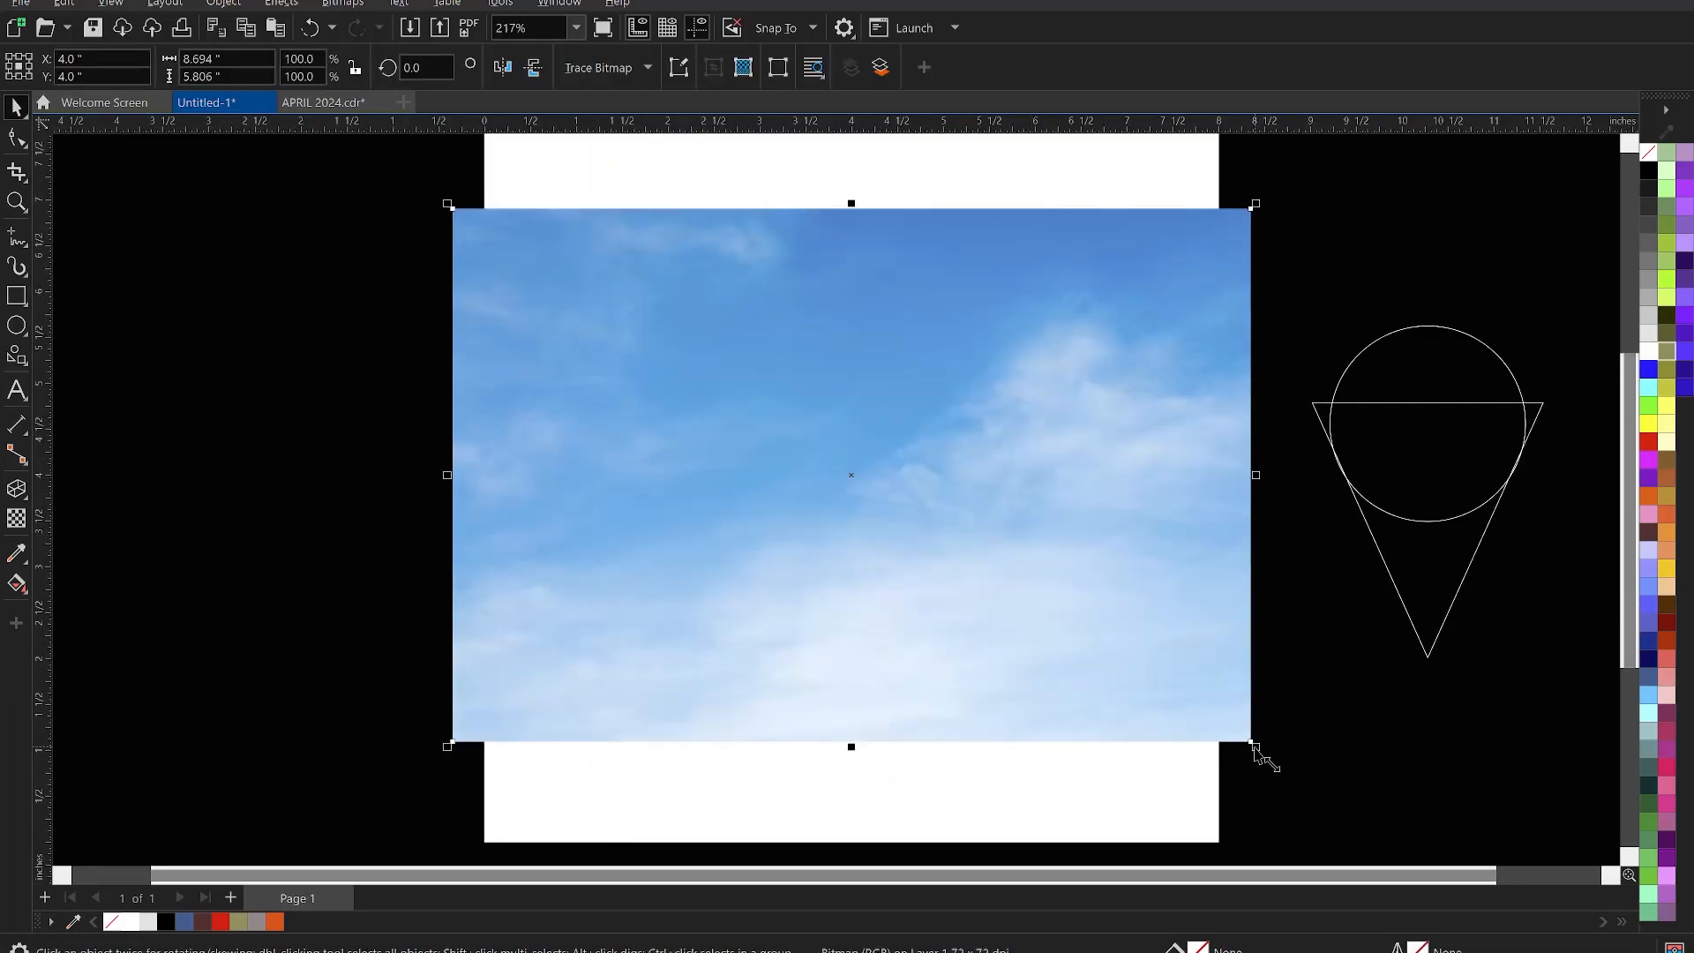
left_click_drag(1256, 749, 1030, 578)
left_click_drag(964, 488, 939, 381)
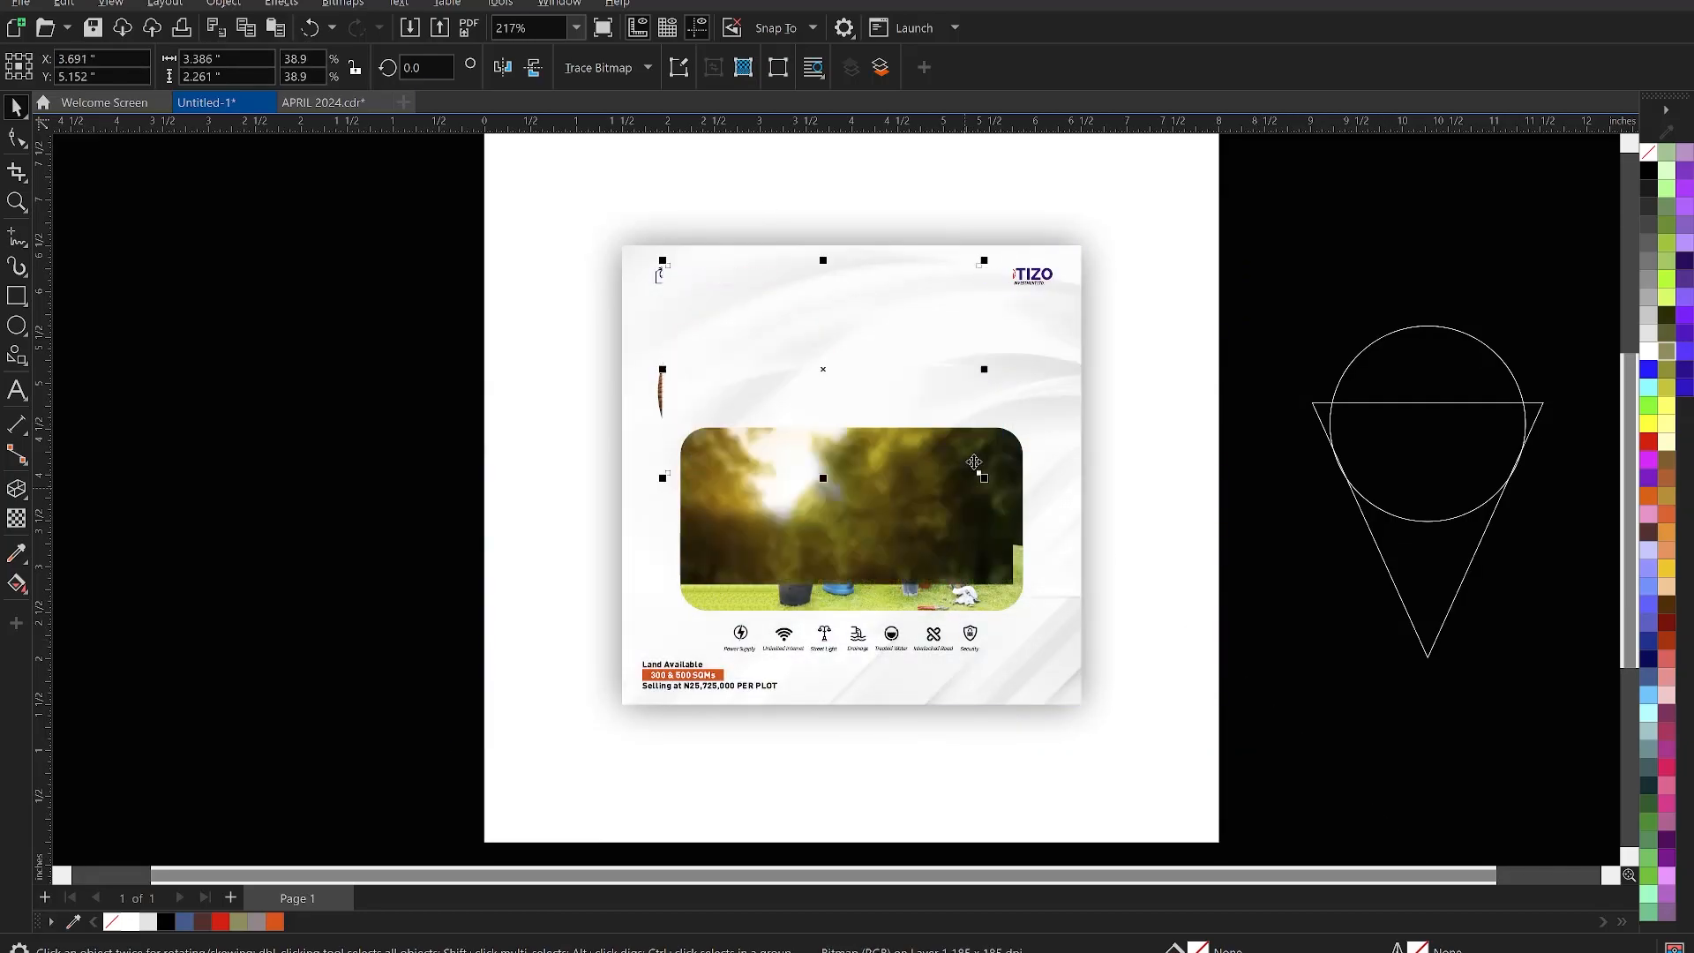
Enlarge the sky image to about 4.68 by 3.12 inches and center it horizontally on the flyer background
left_click_drag(983, 477, 1054, 525)
left_click(1065, 646, "shift")
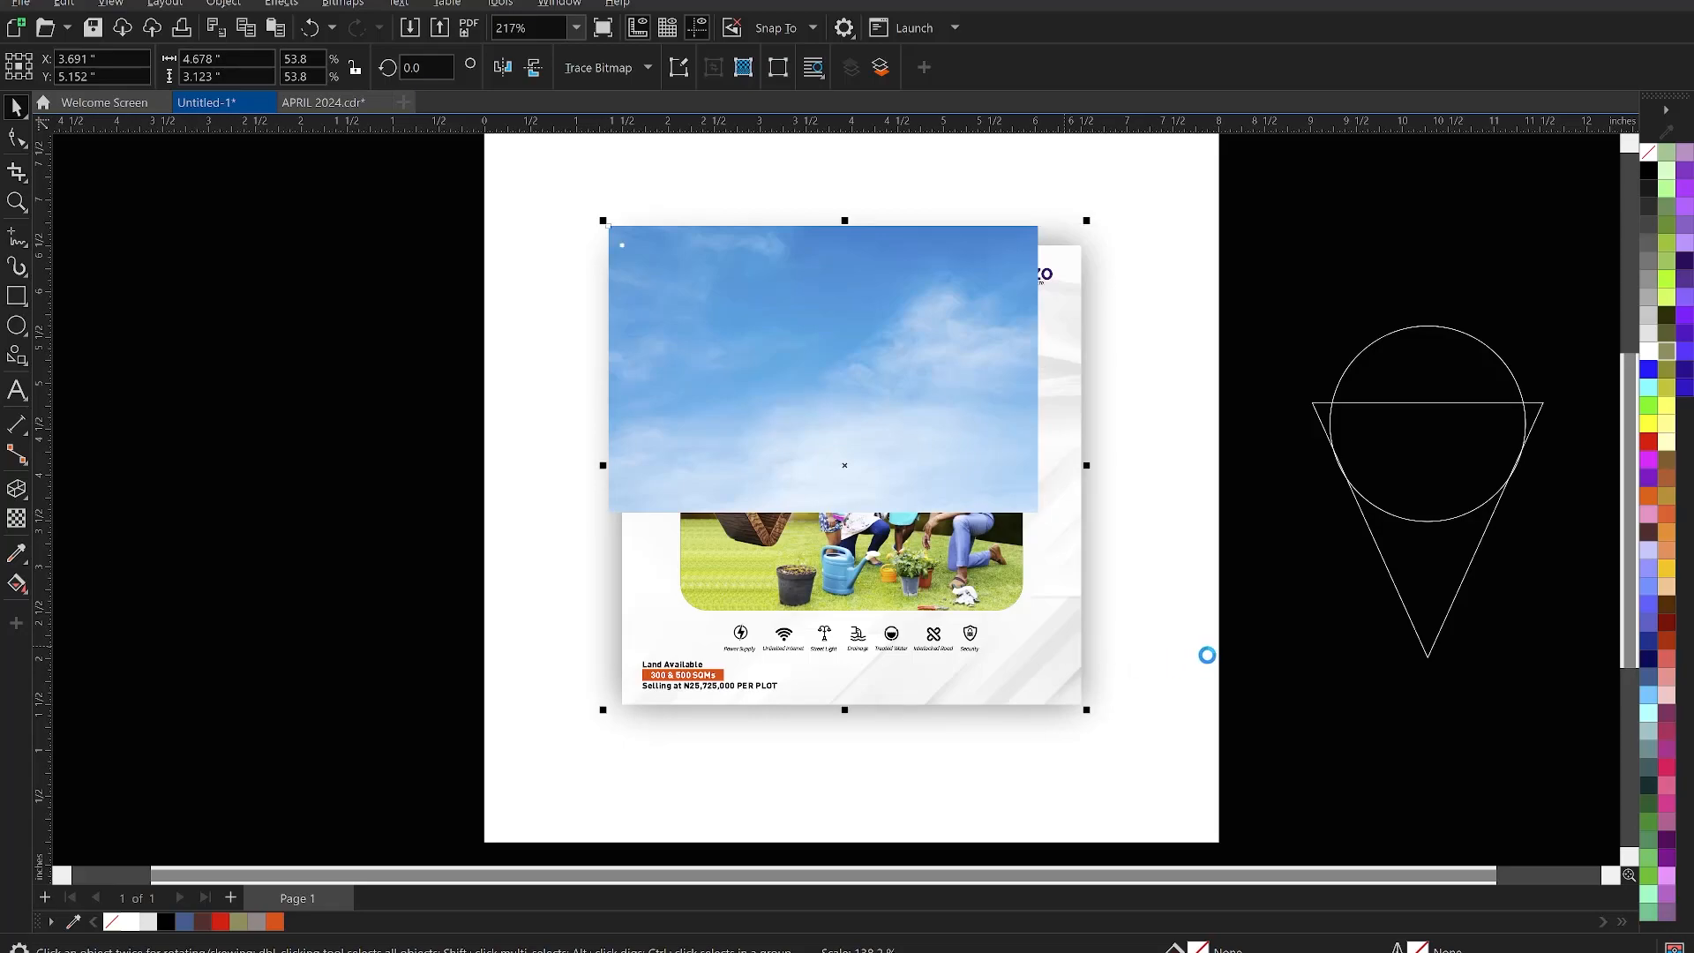
key("c")
left_click(991, 467)
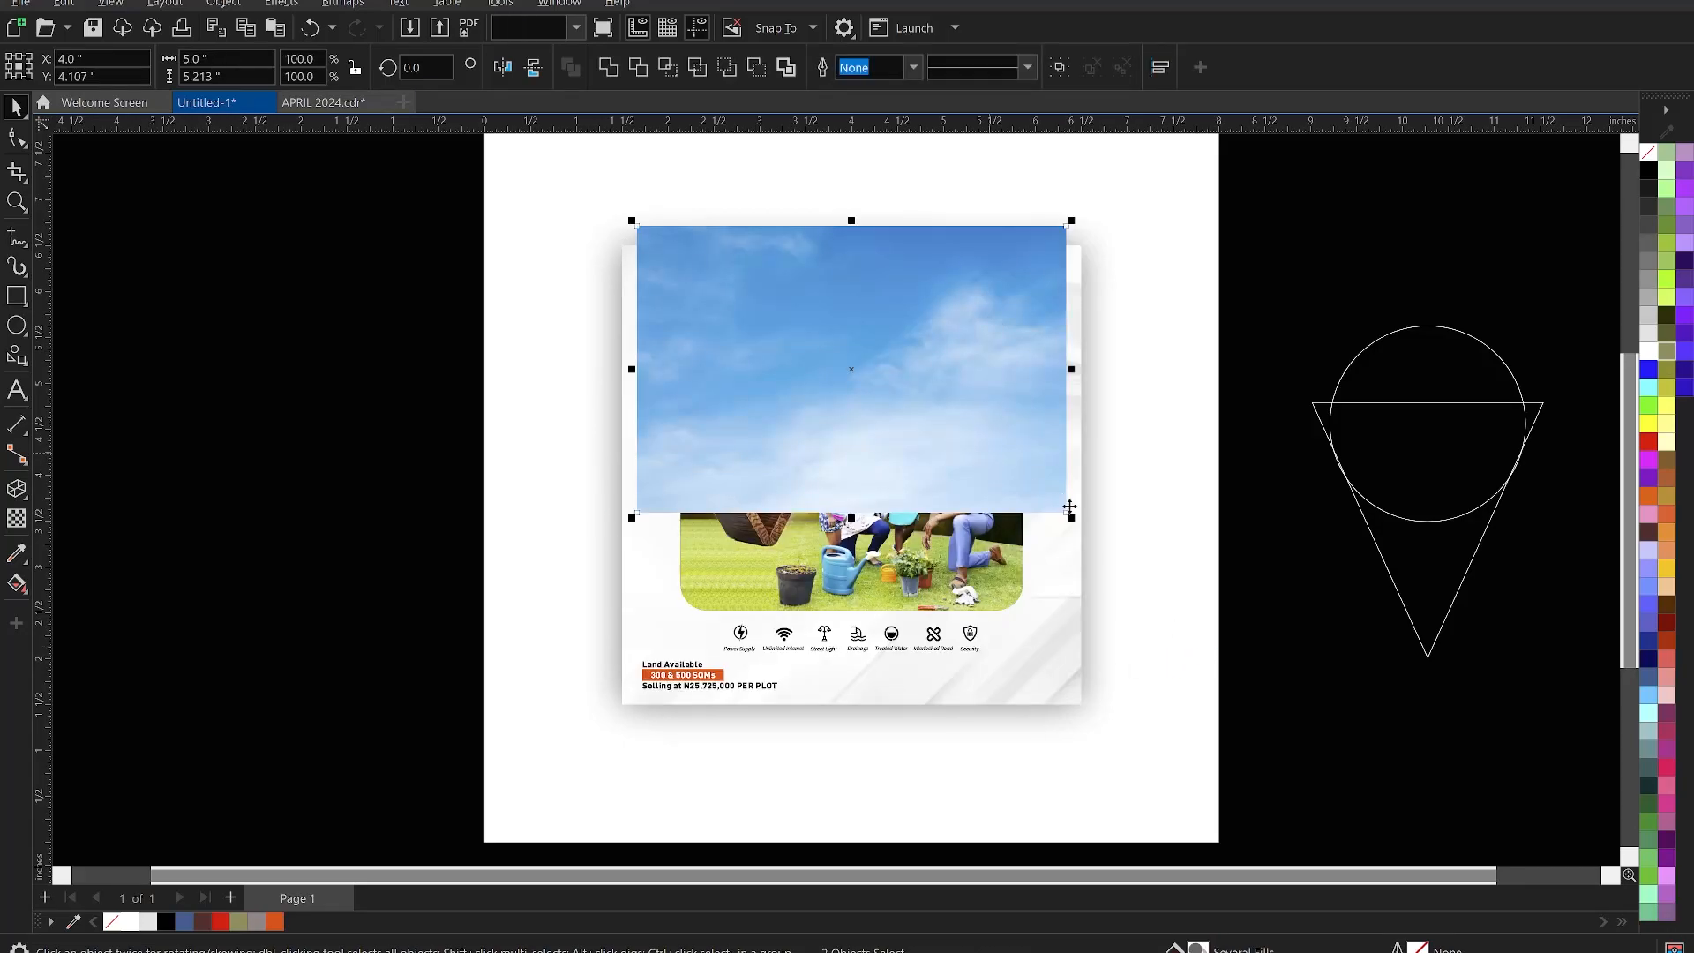
Enlarge the sky image to 5.0 by 3.339 inches and fade it out downward with a vertical fountain transparency
left_click_drag(1083, 538, 1090, 542)
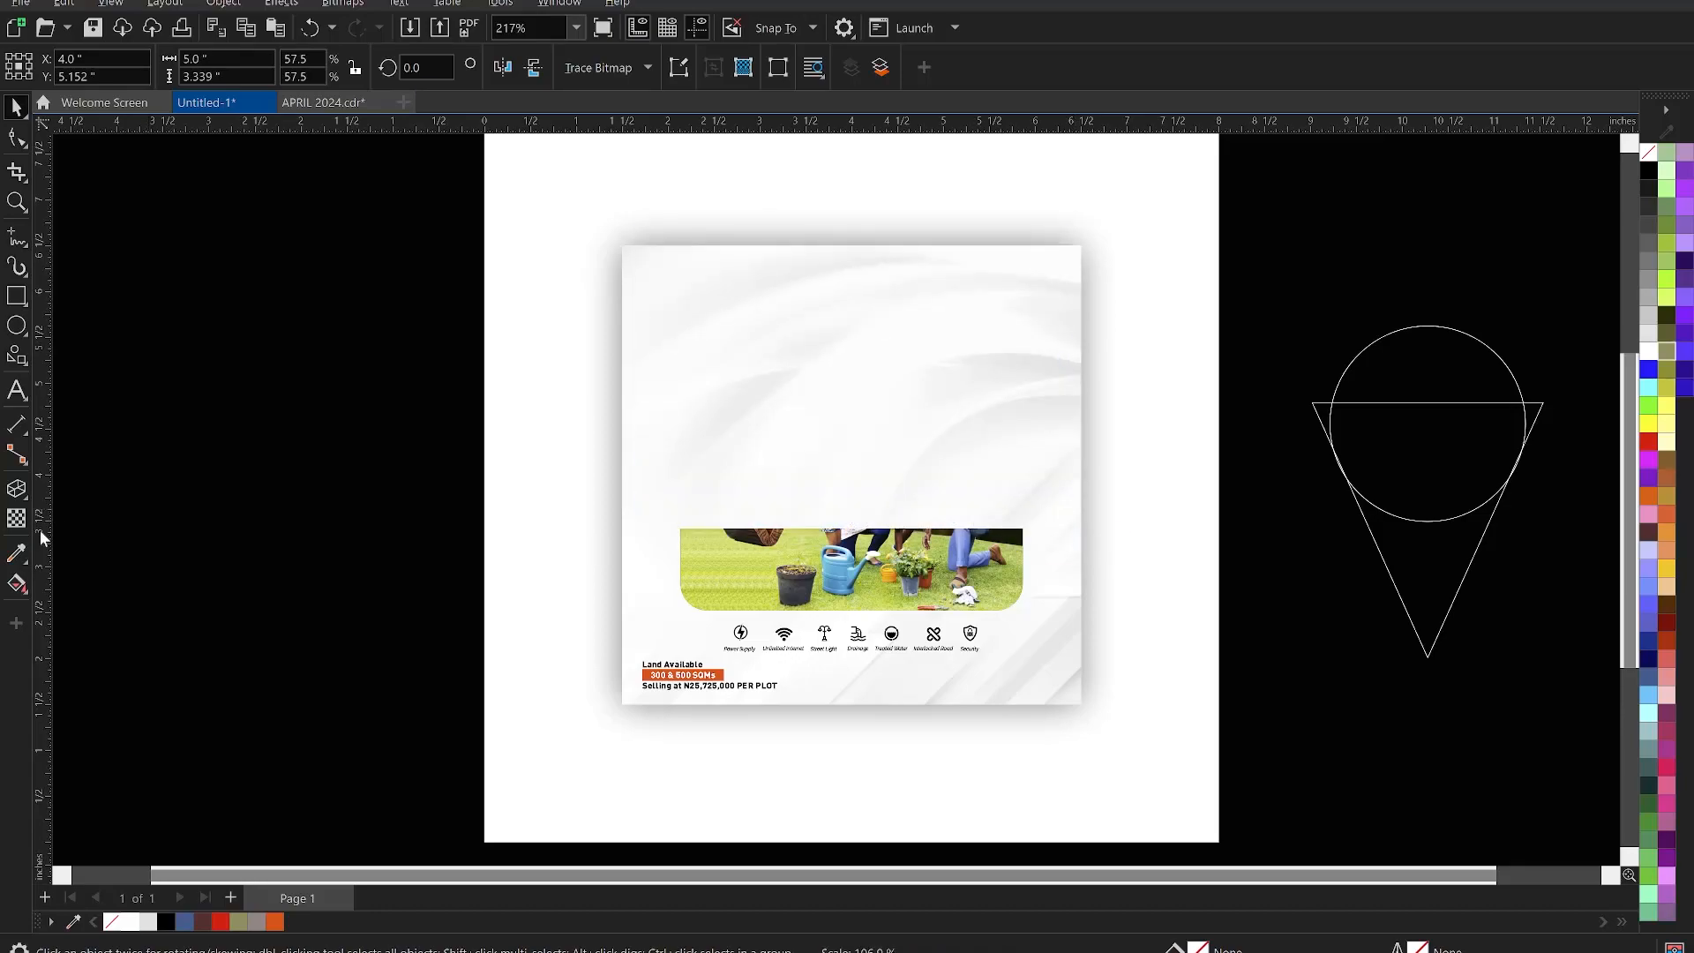
left_click(16, 522)
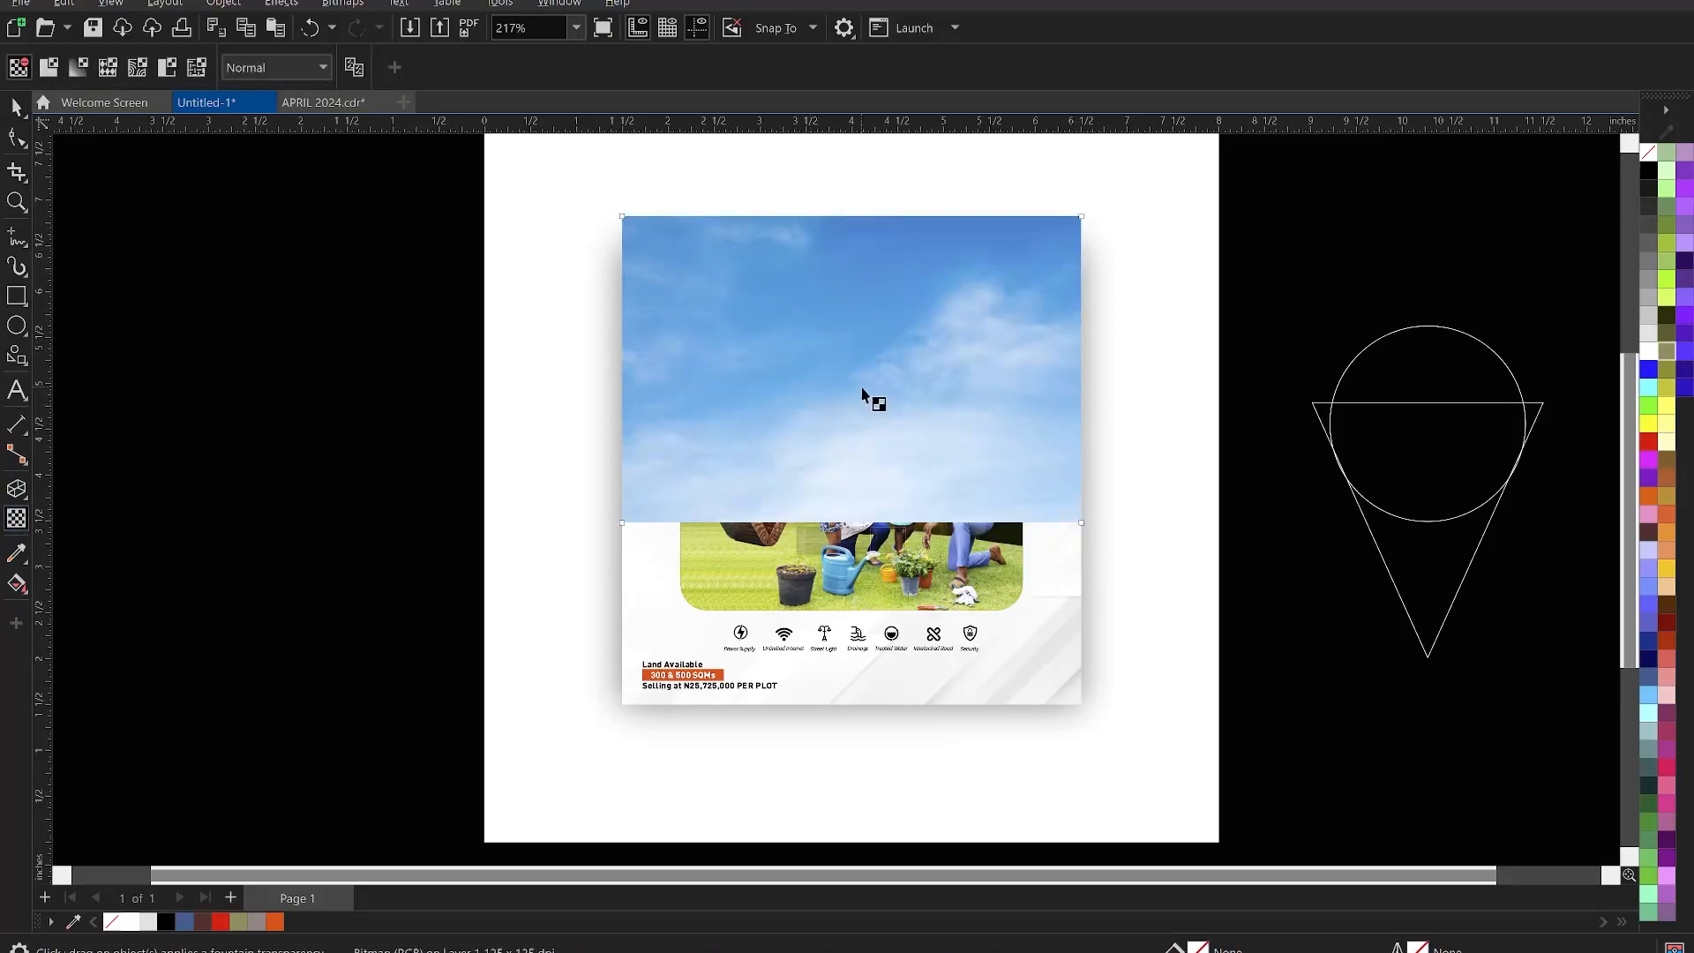
left_click_drag(851, 403, 851, 510)
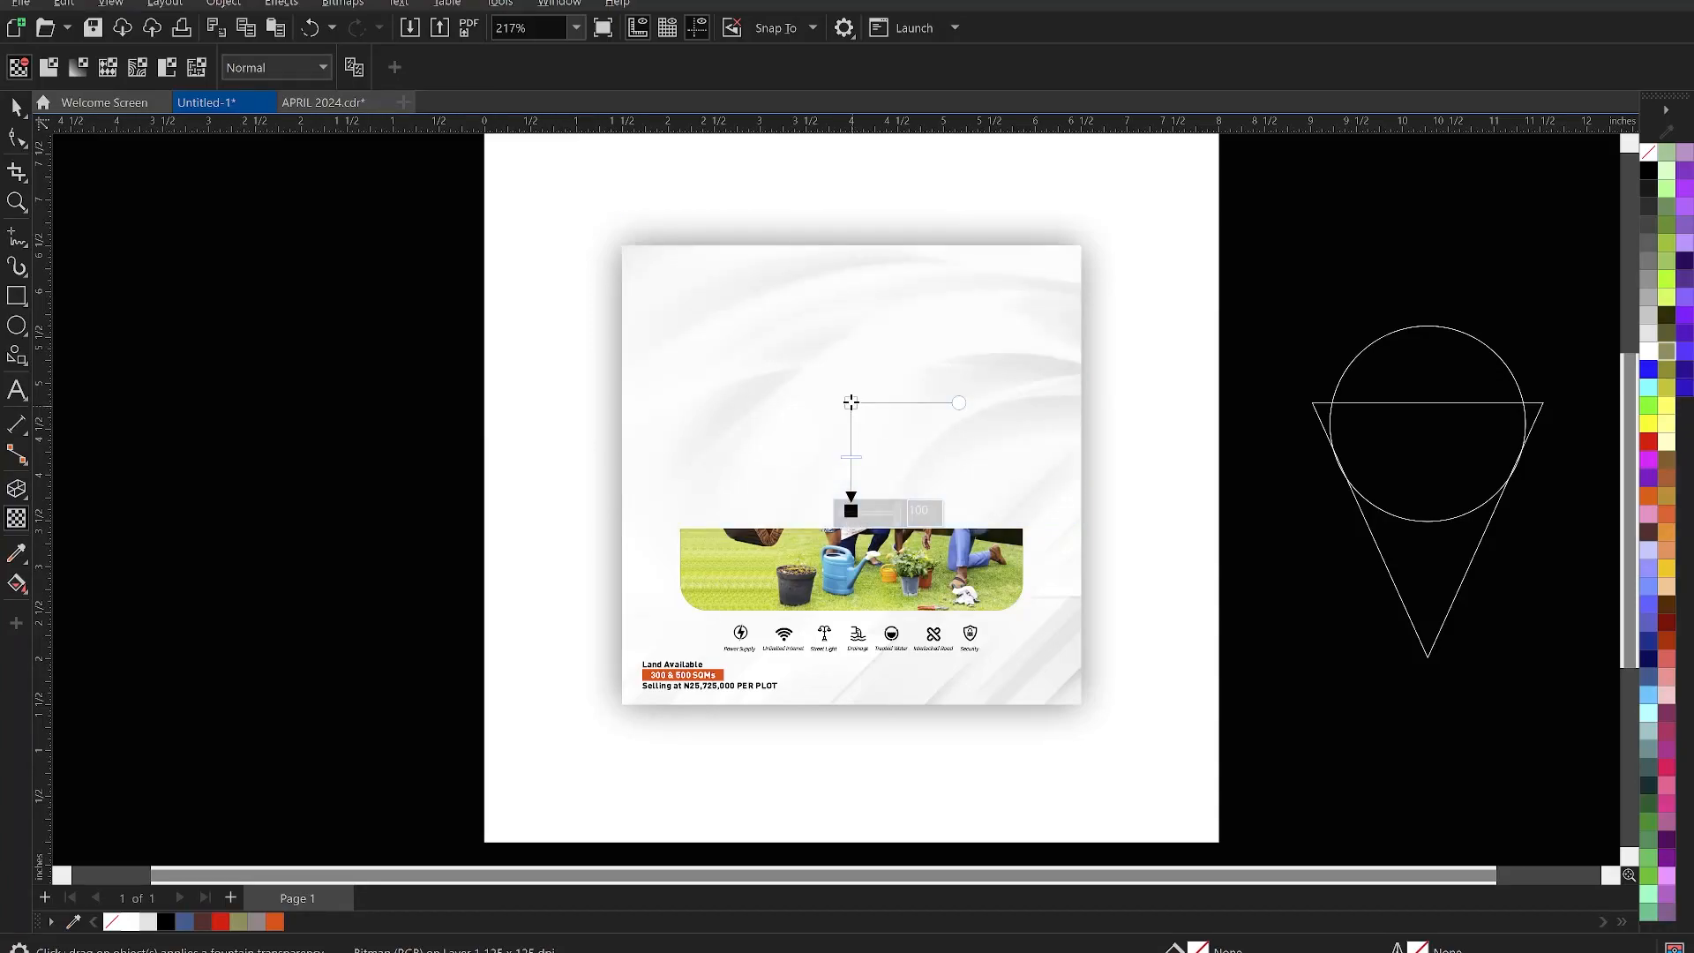
left_click_drag(851, 402, 850, 295)
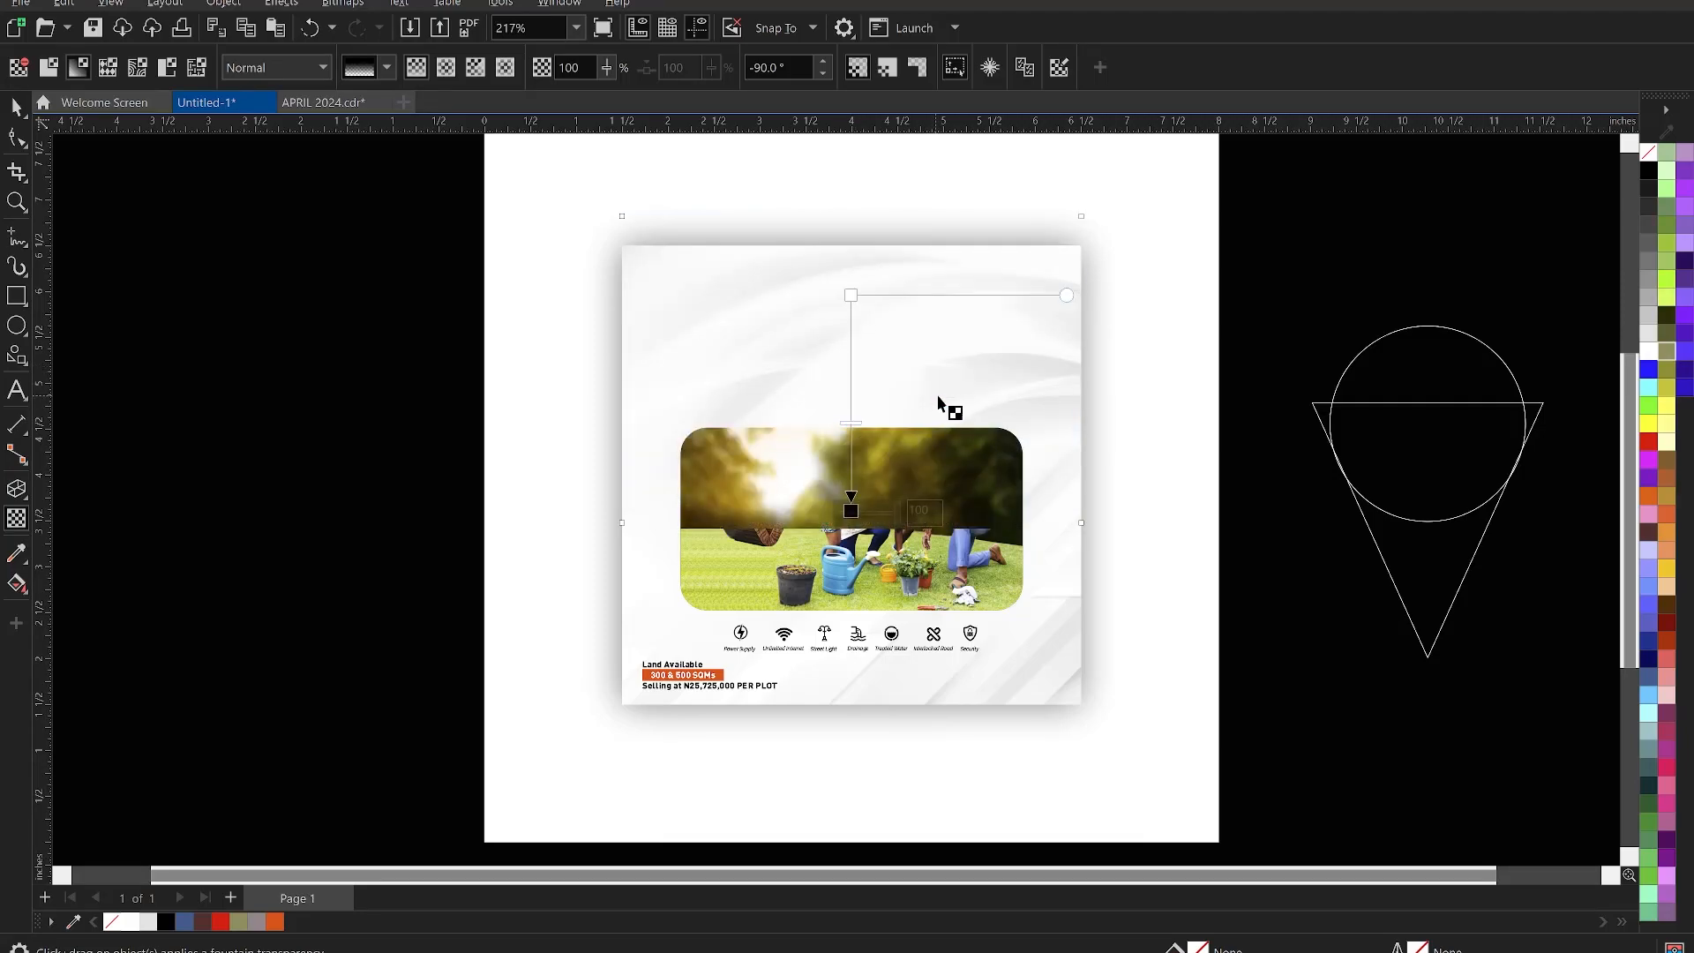
PowerClip the faded sky image inside the flyer's background square and deselect it
key("space")
right_click(940, 269)
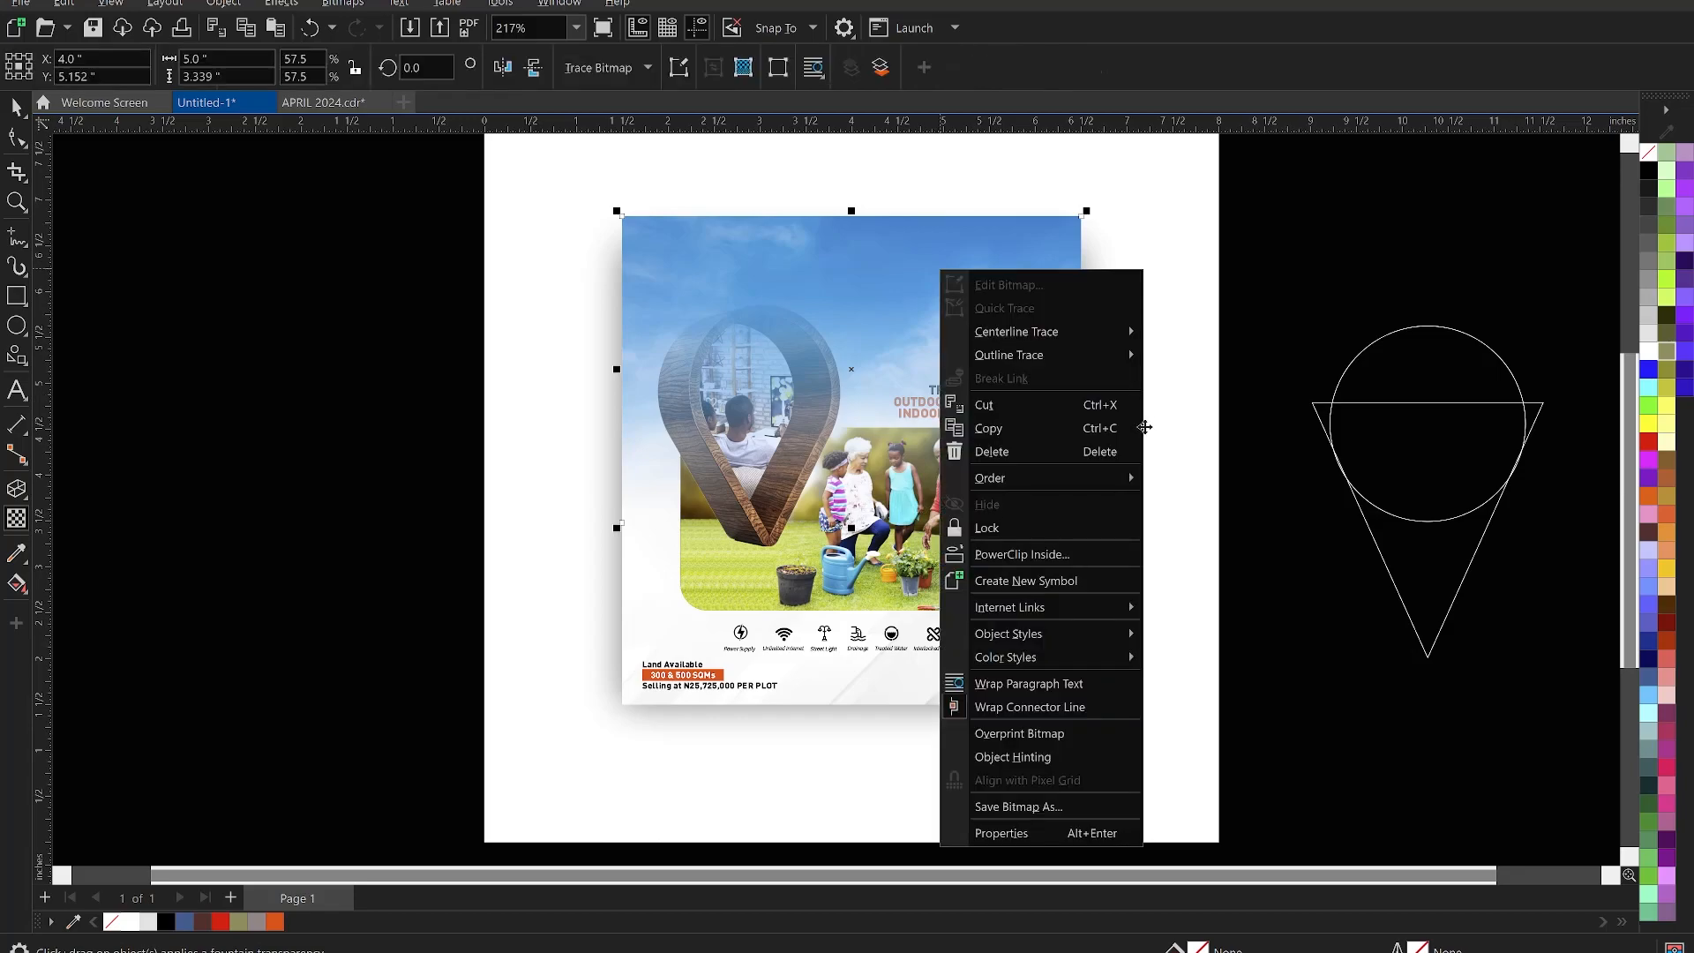
left_click(1060, 554)
left_click(1028, 689)
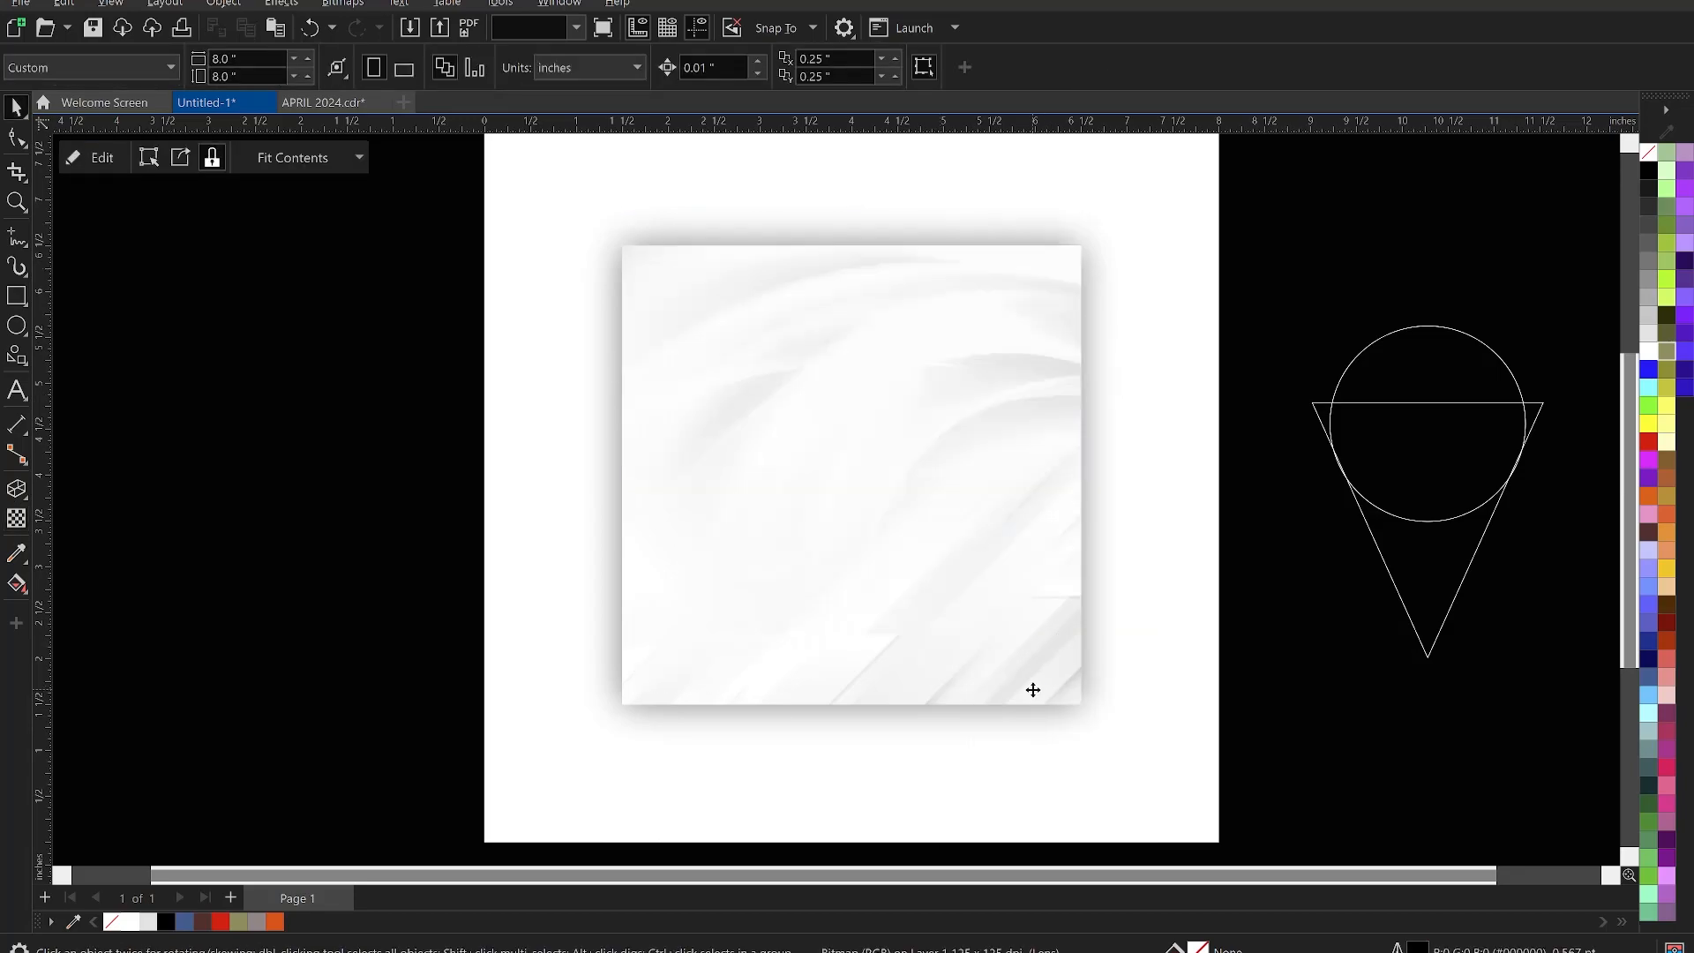
left_click(1239, 272)
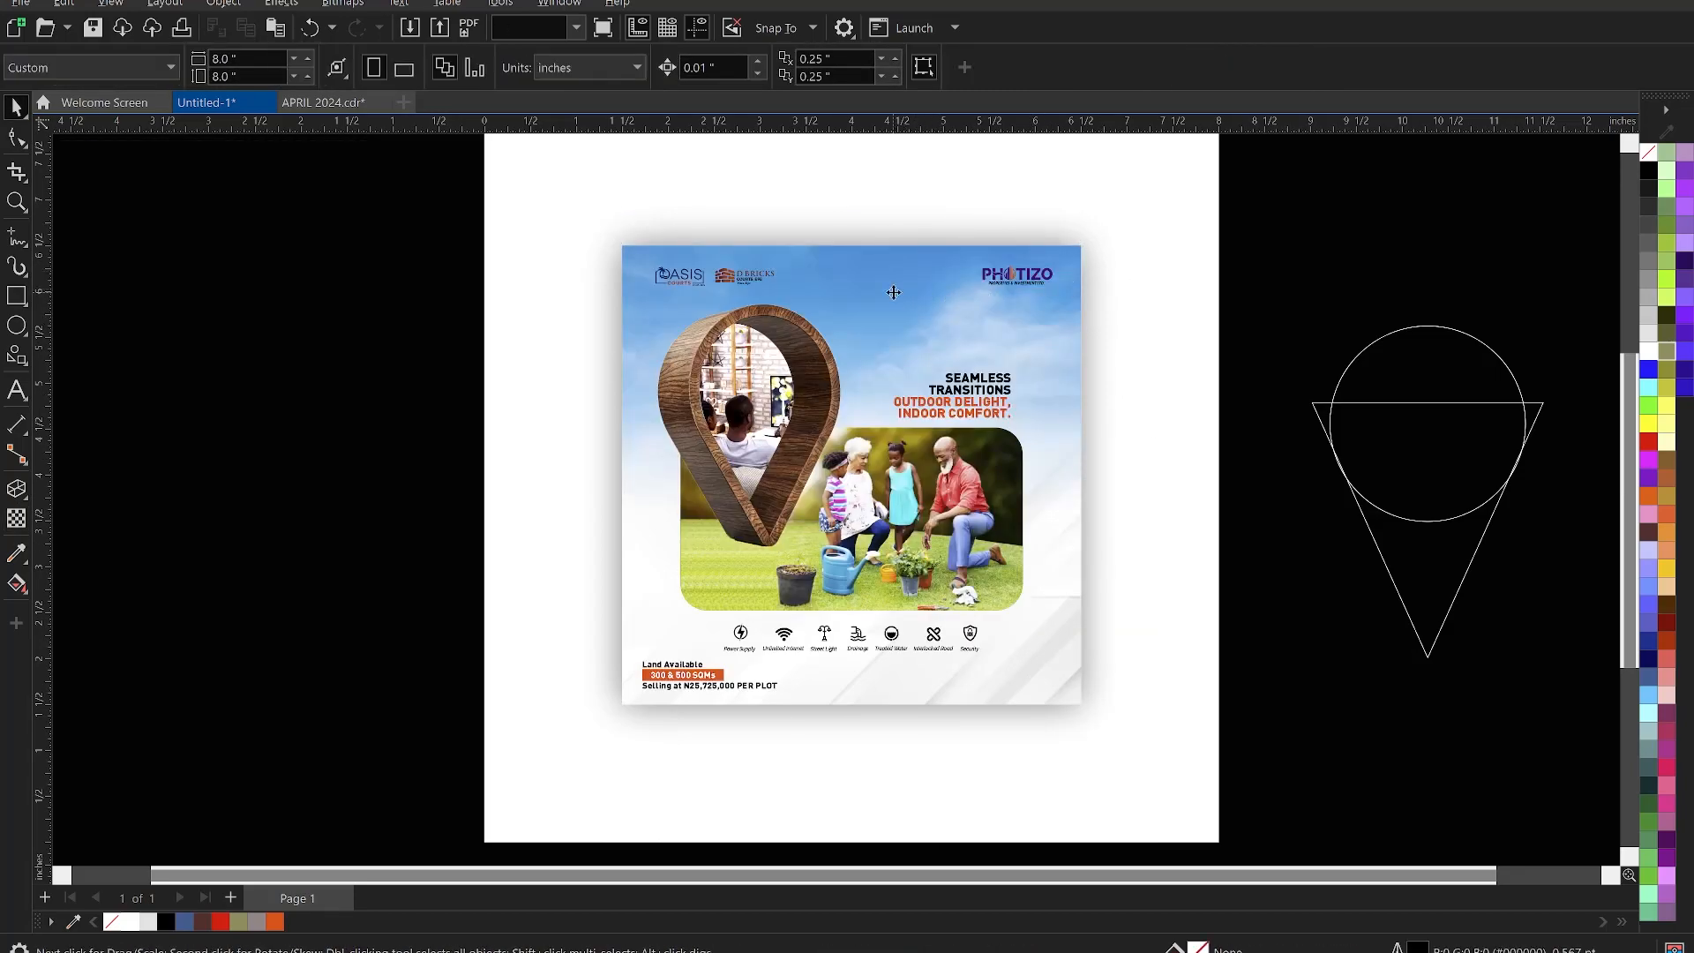
left_click(894, 297)
left_click(891, 298, "alt")
left_click(905, 289)
left_click(906, 289, "alt")
left_click(919, 287, "alt")
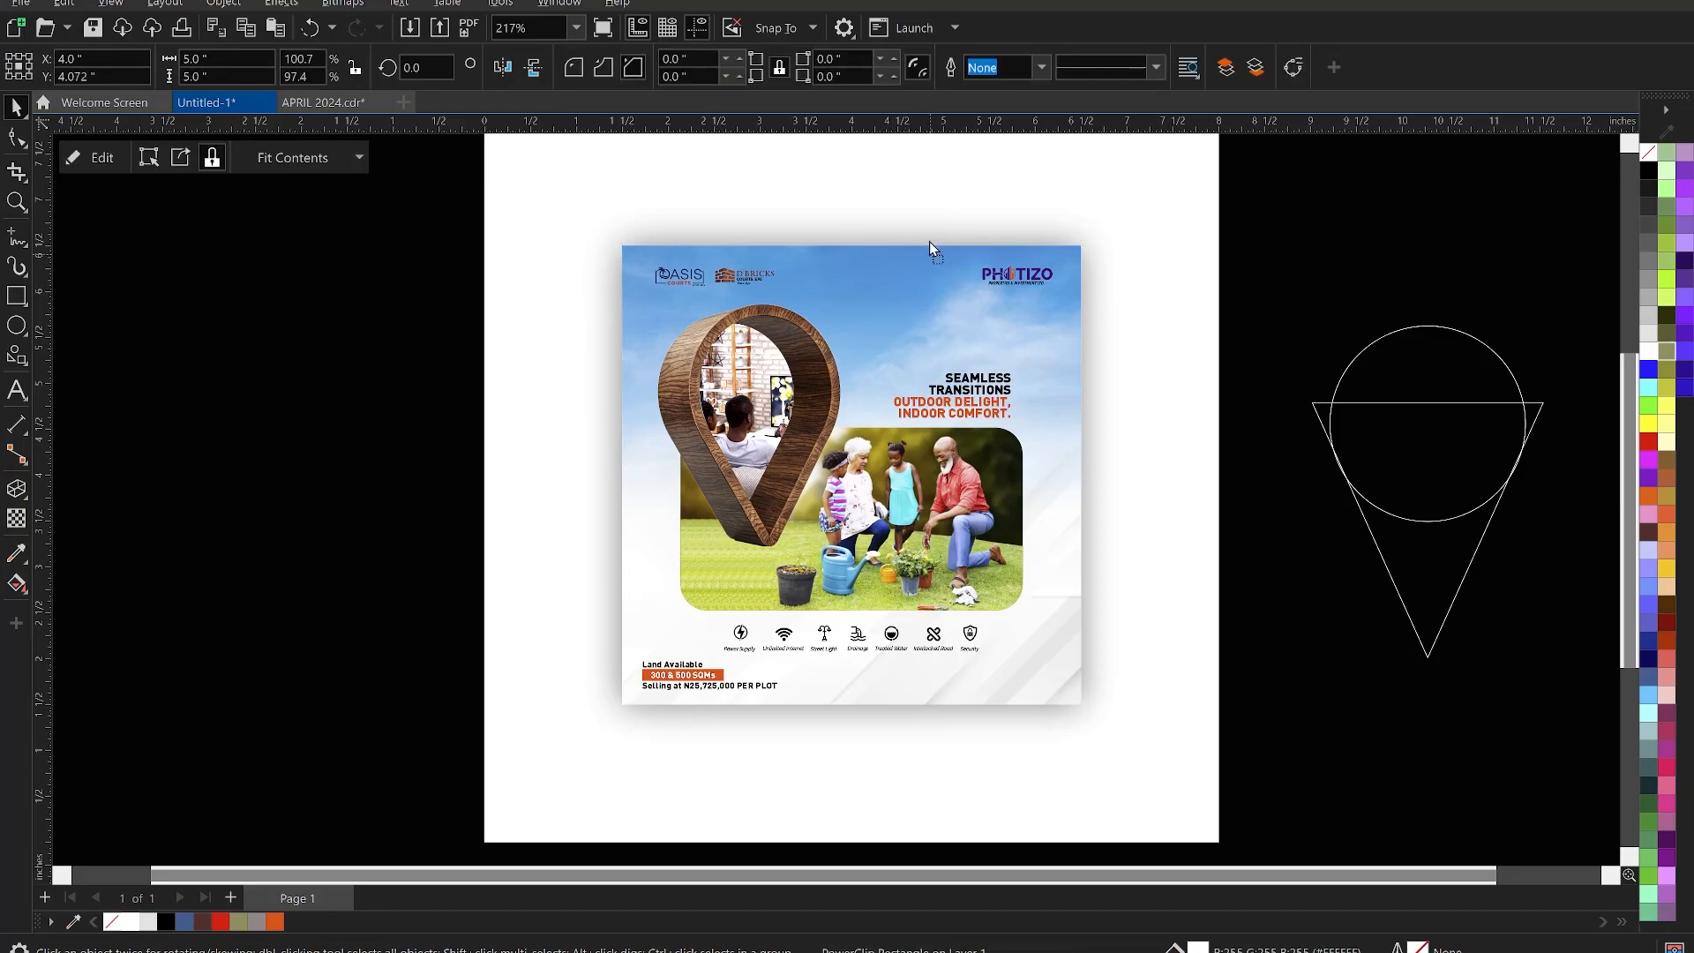
key("ctrl+z")
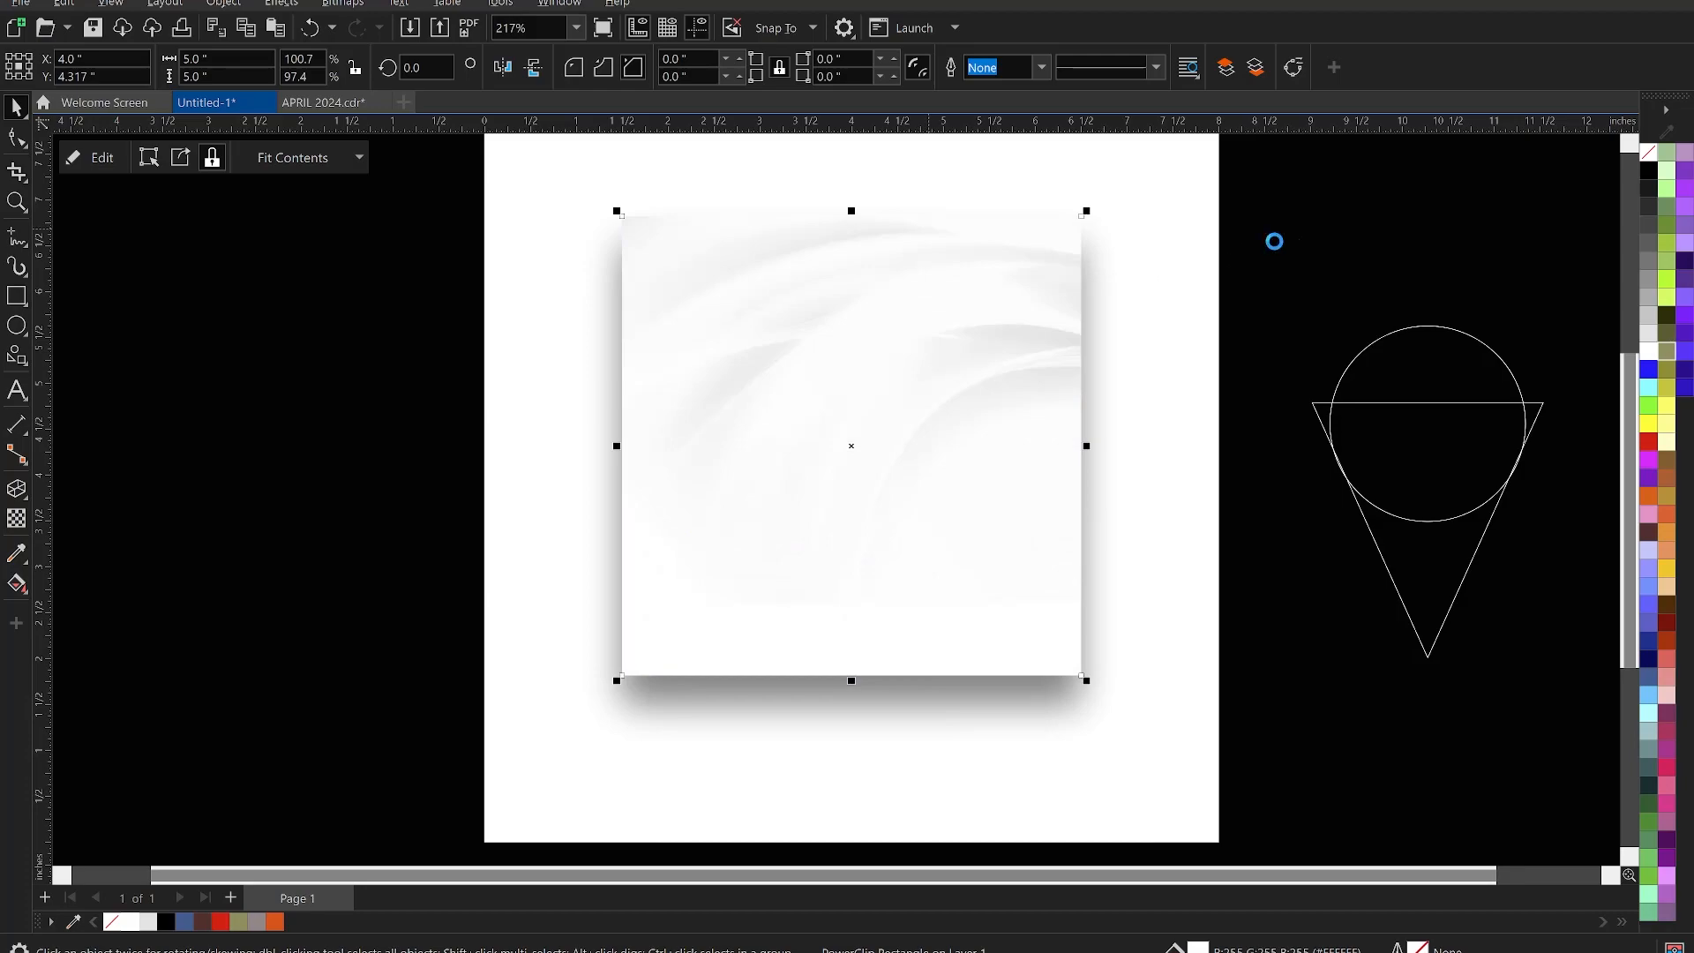
Move the clipped sky image higher within the flyer background and enlarge it to about 5.38 by 3.59 inches
left_click(1051, 351)
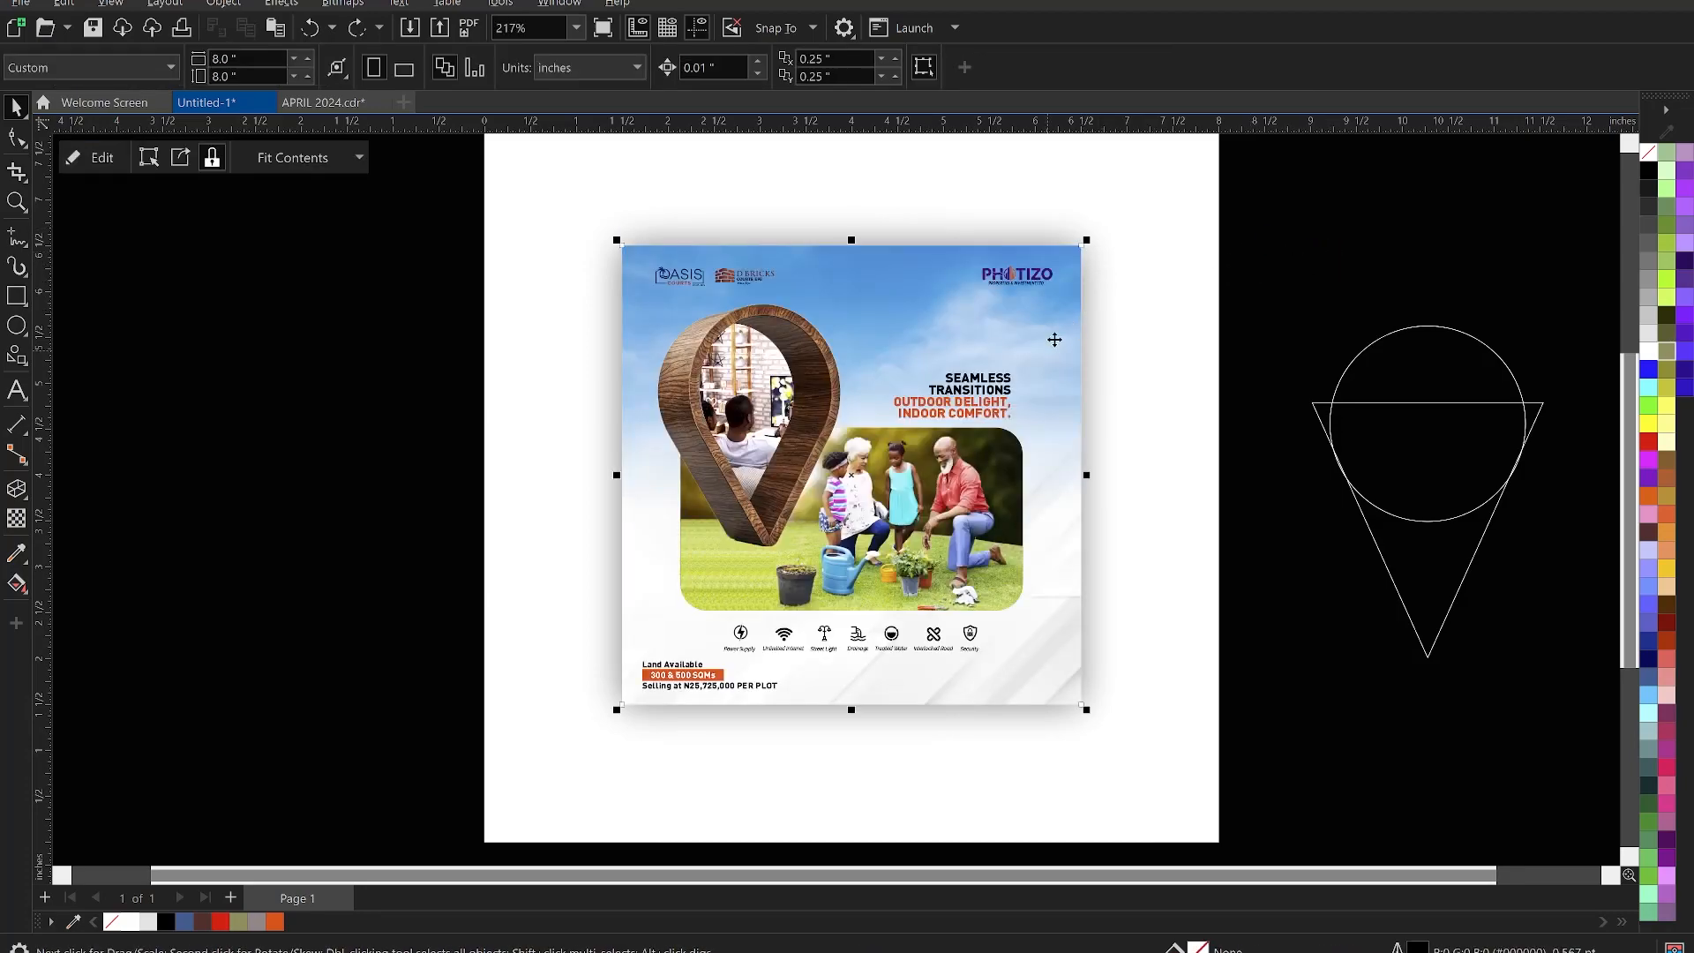
left_click_drag(1052, 333, 1048, 284)
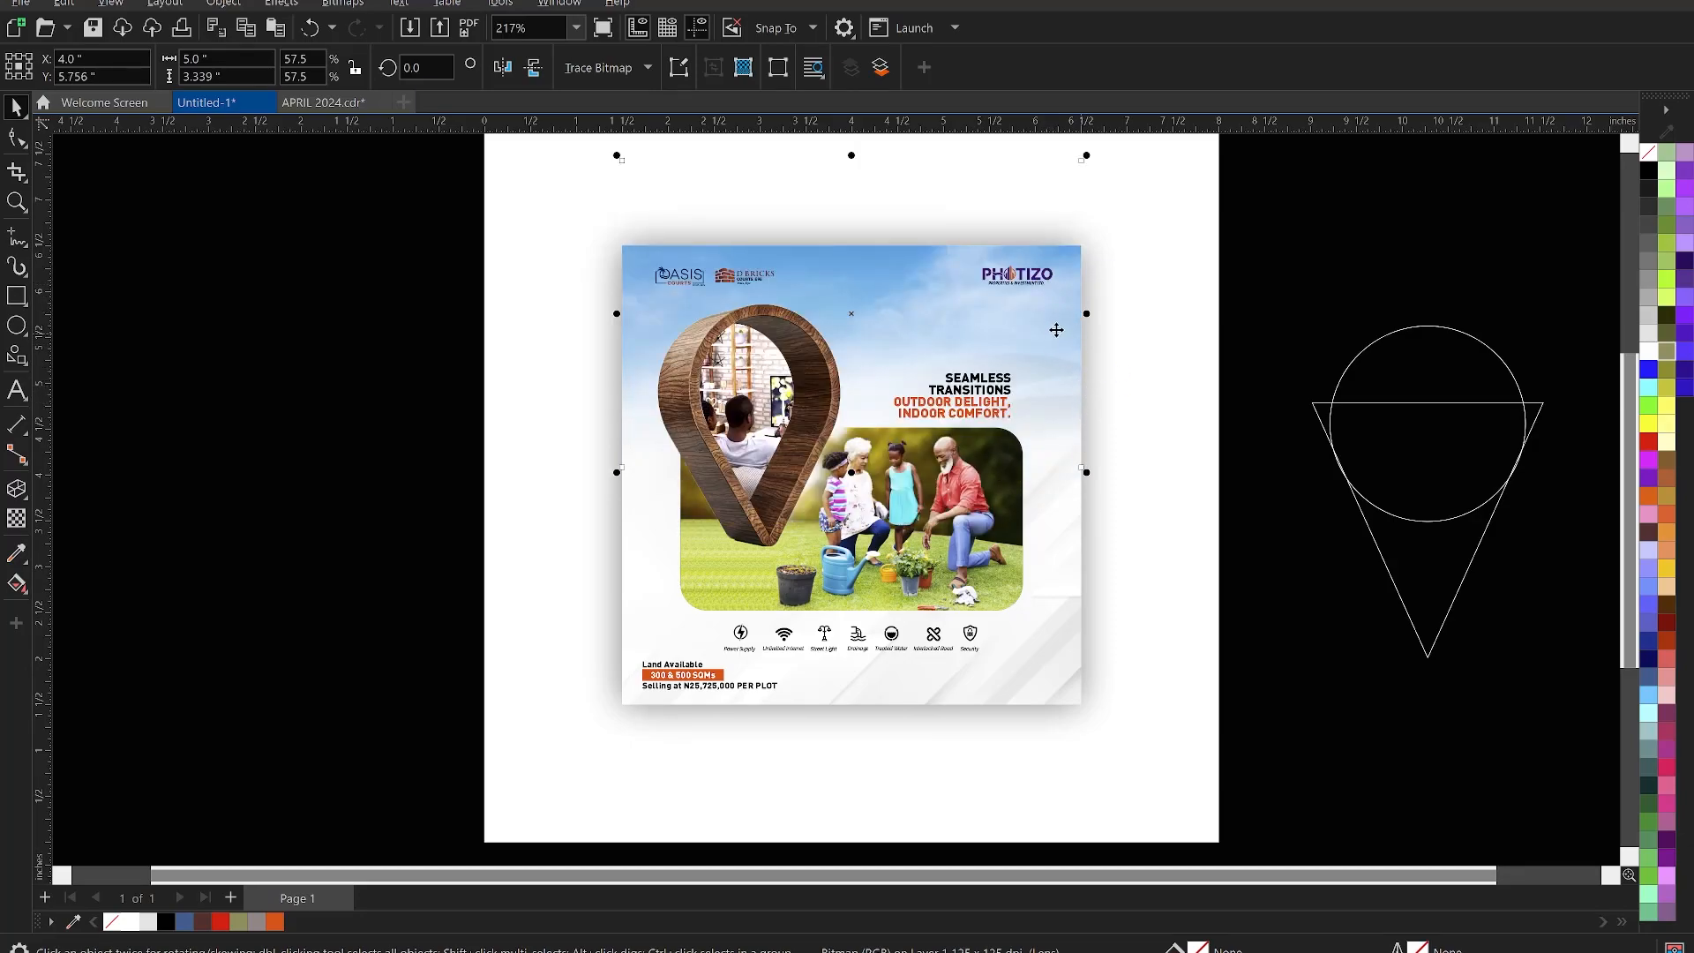
left_click_drag(1056, 327, 1056, 313)
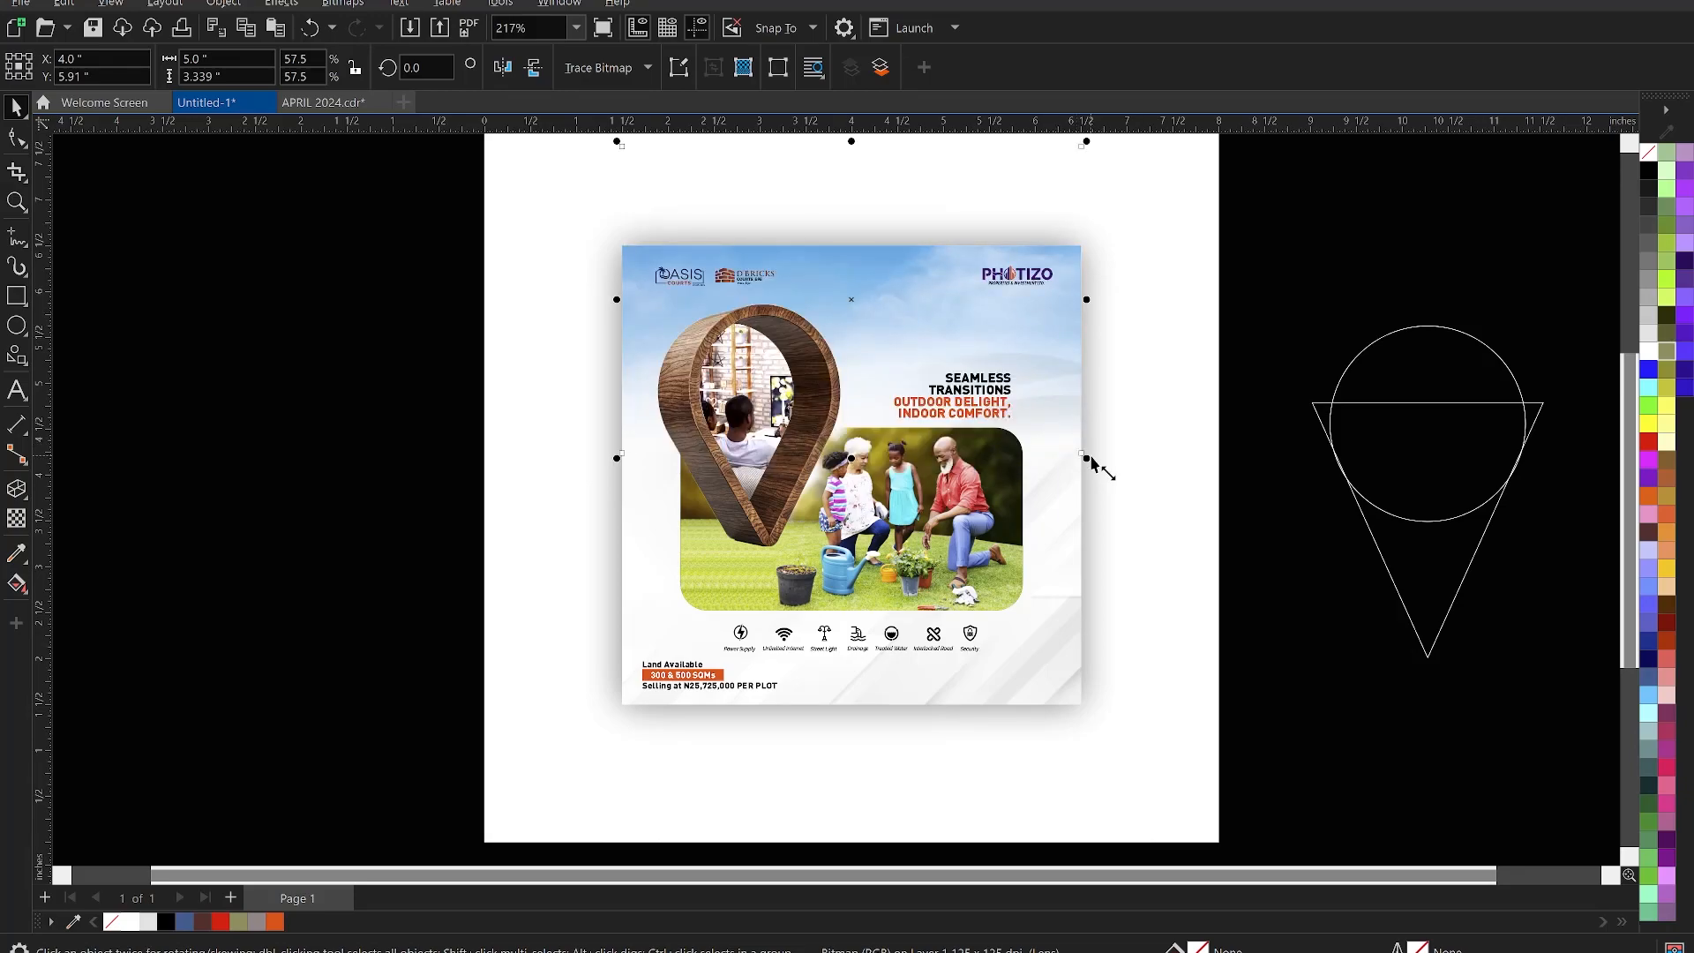
mouse_move(1090, 468)
left_mouse_down()
mouse_move(1115, 484)
mouse_move(1104, 470)
left_mouse_up()
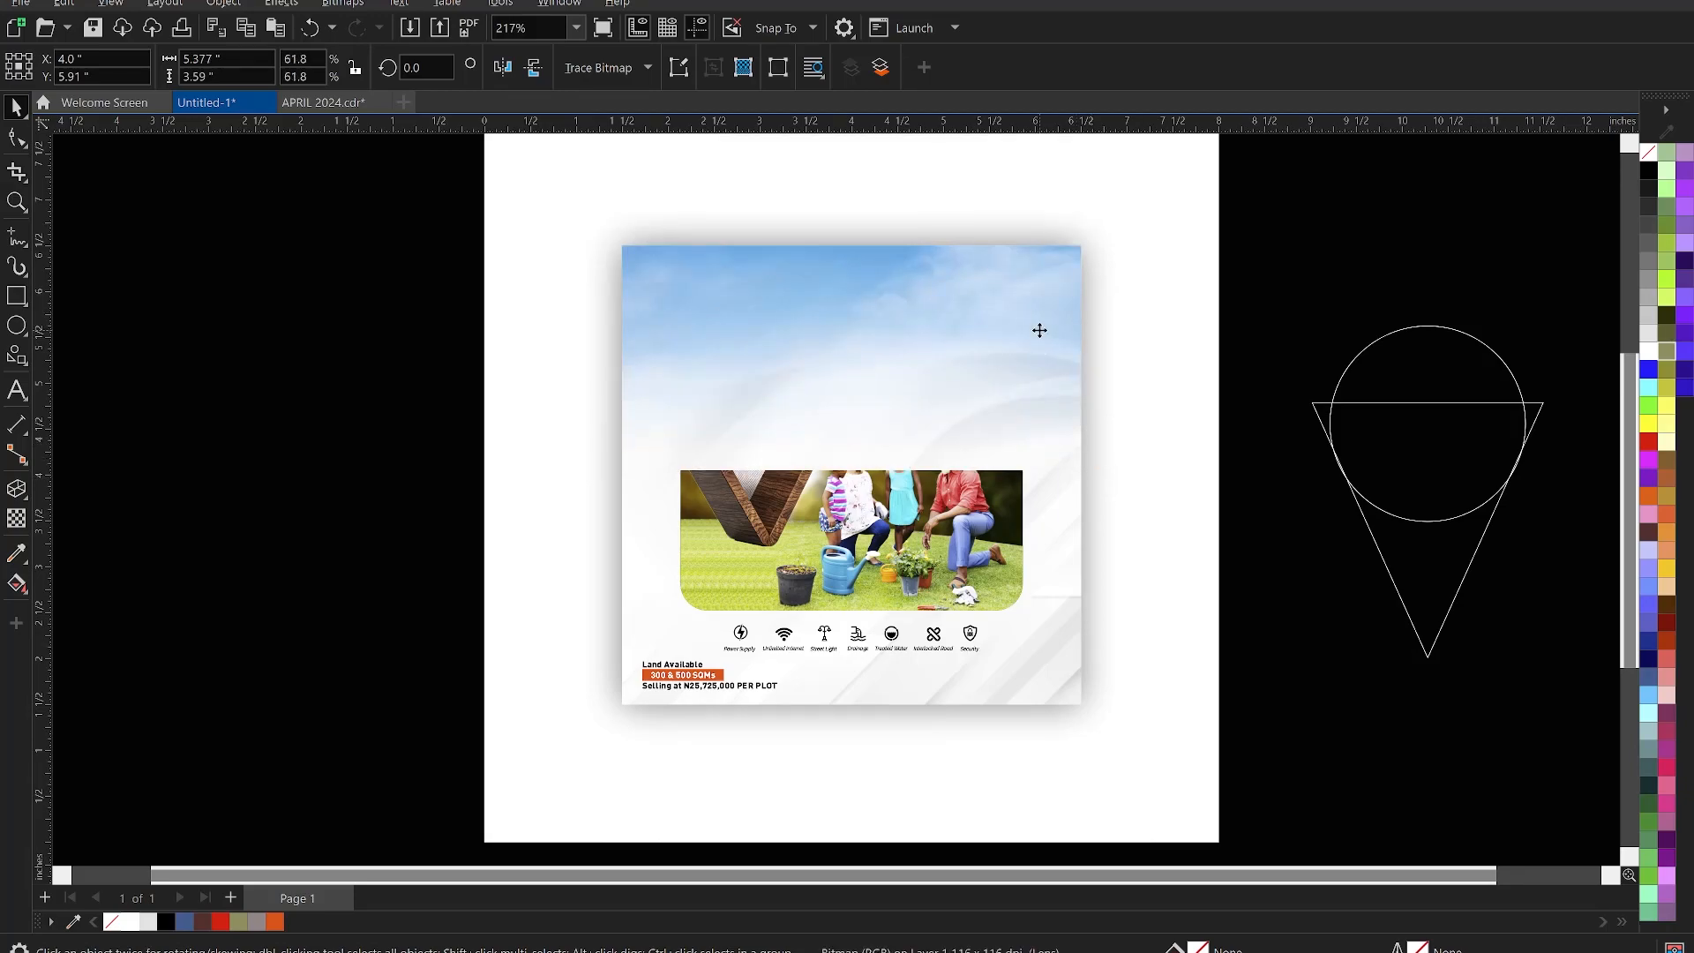
left_click_drag(1043, 331, 1044, 326)
key("z")
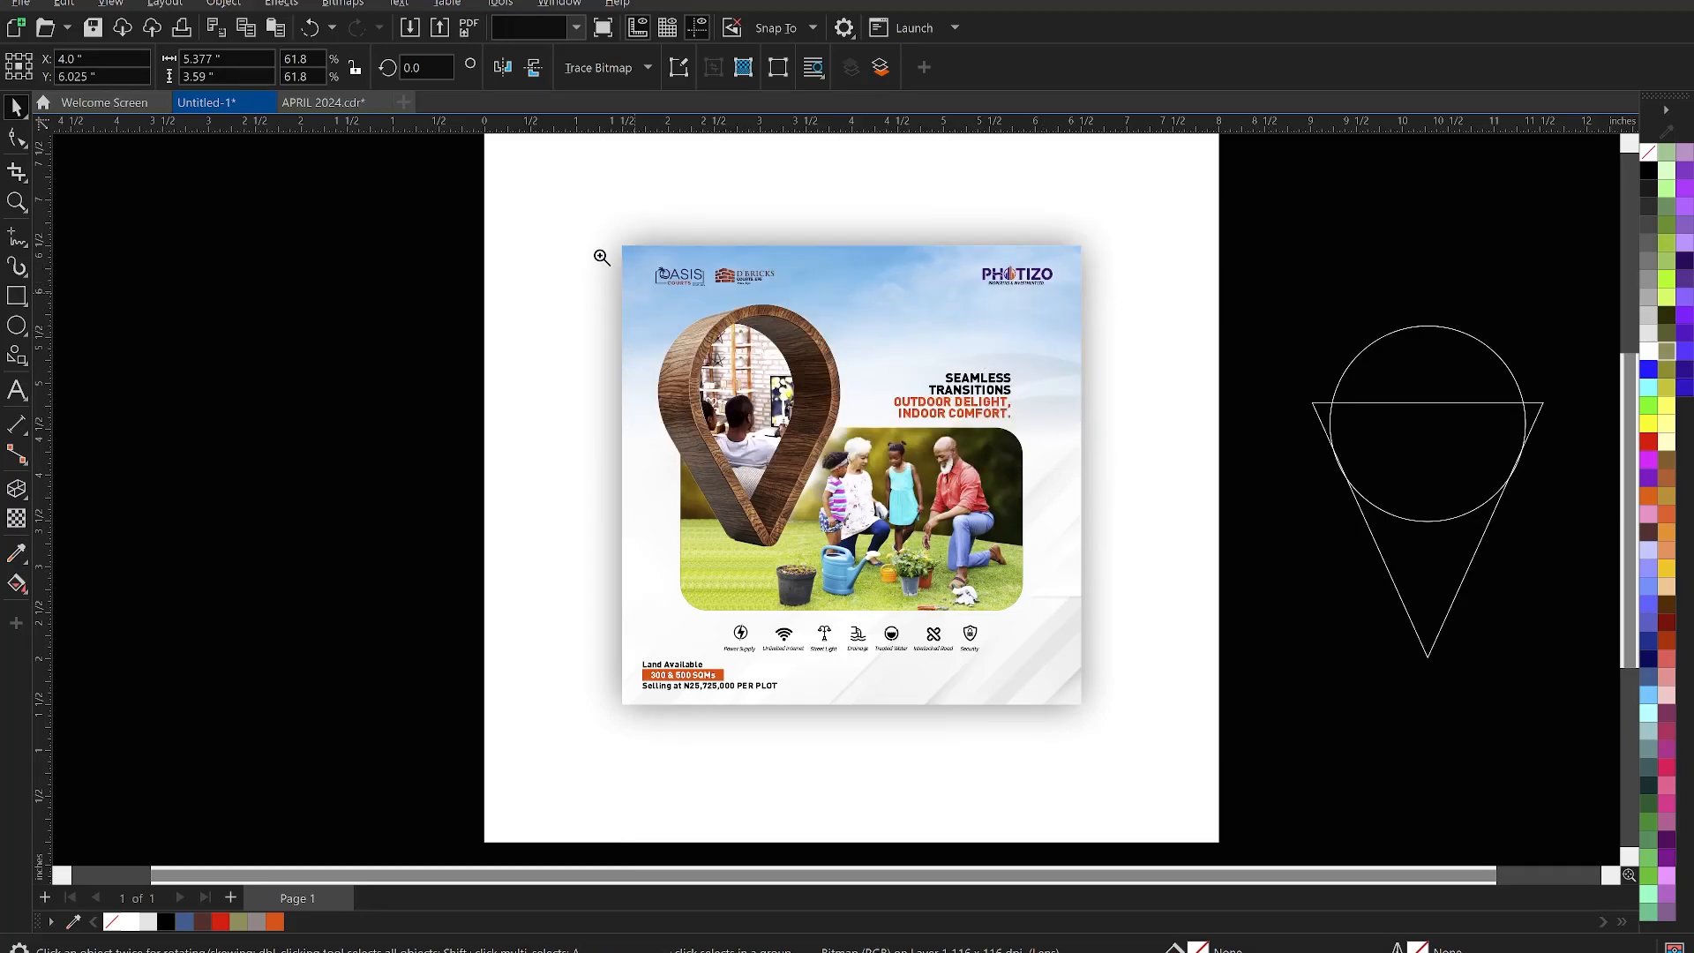
left_click_drag(1096, 763, 1117, 716)
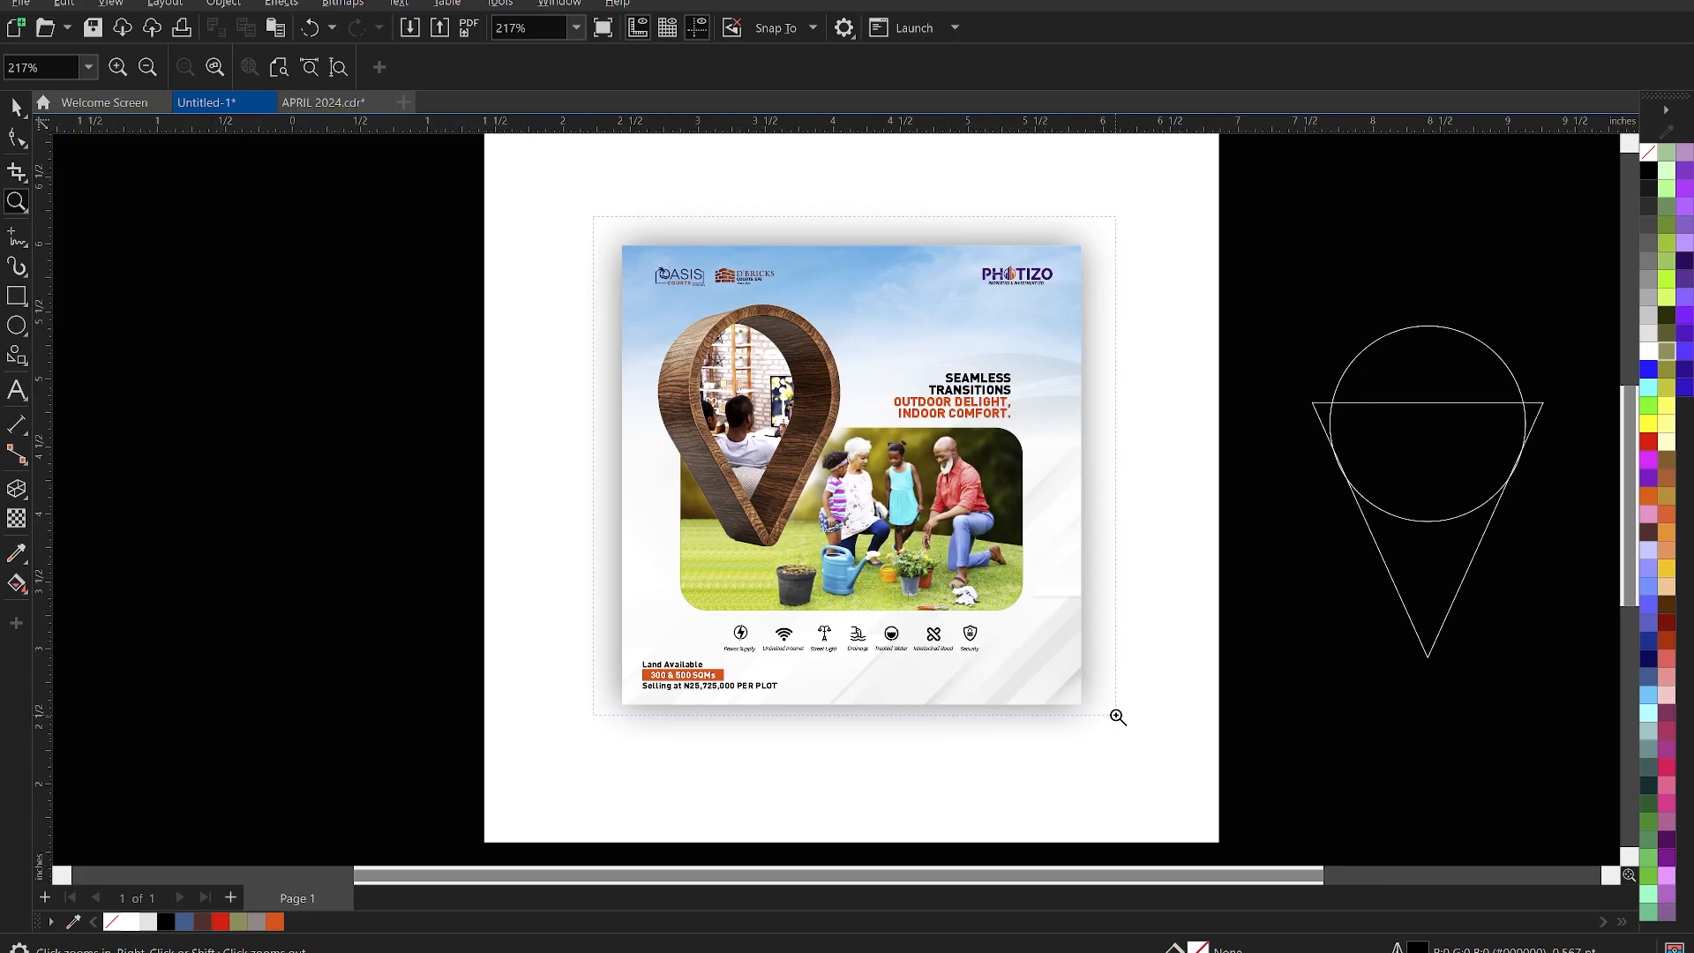
key("space")
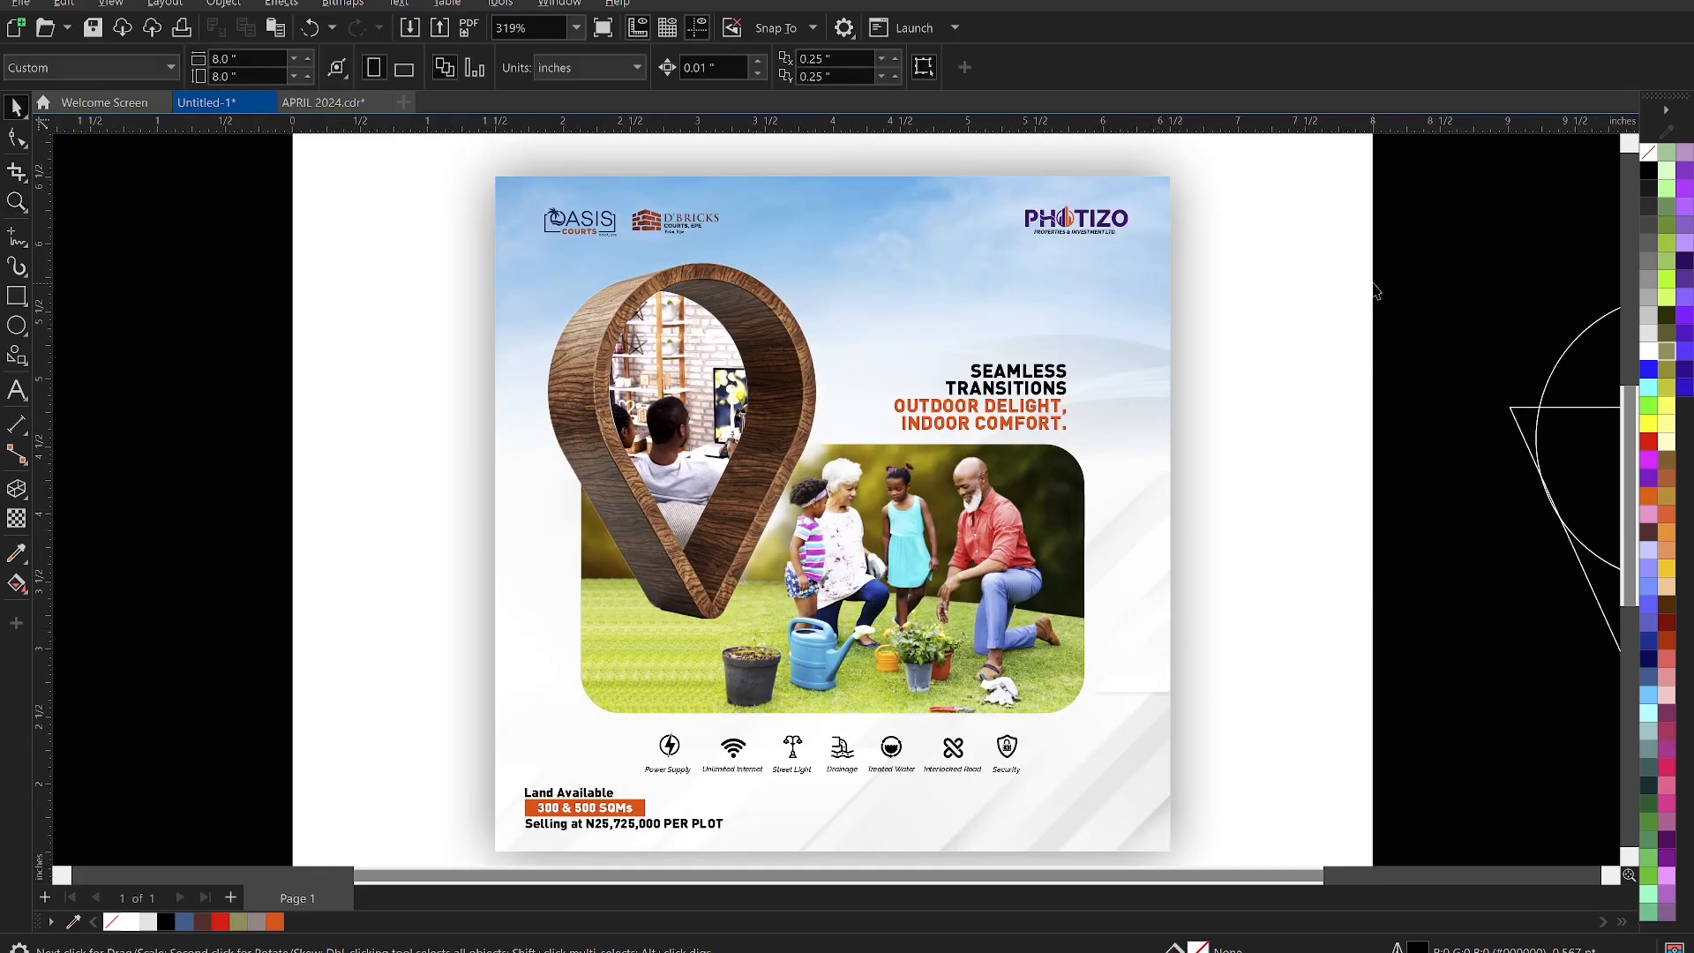
left_click(1002, 412)
left_click(1414, 287)
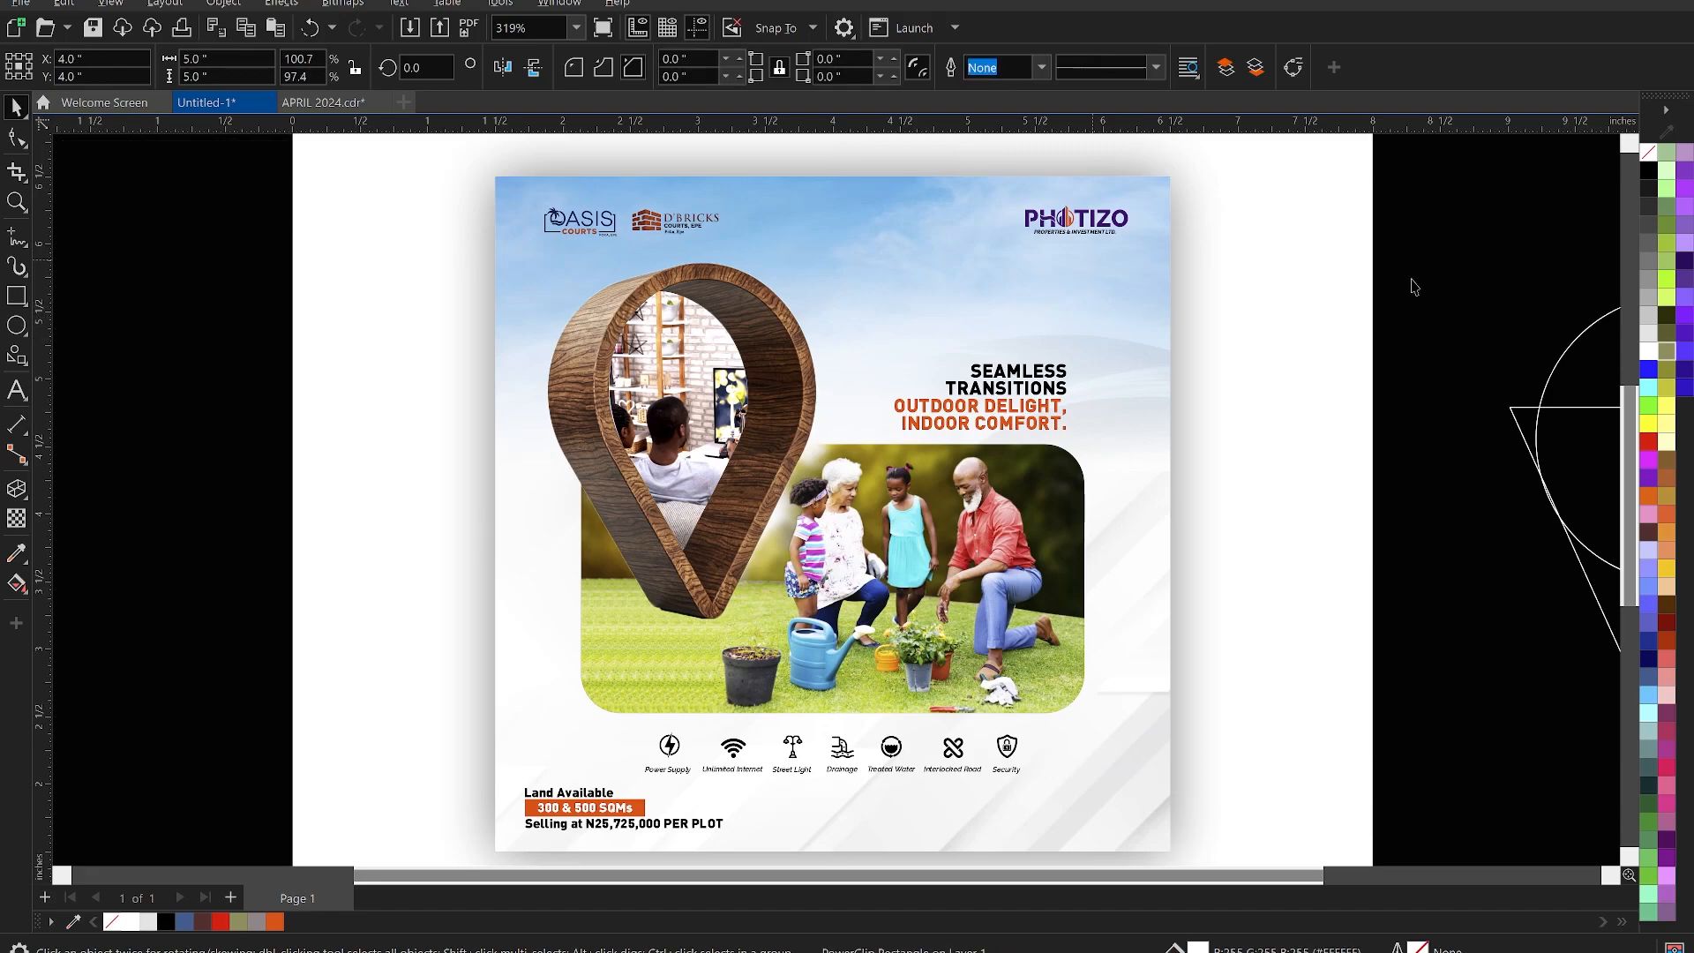
left_click(687, 311)
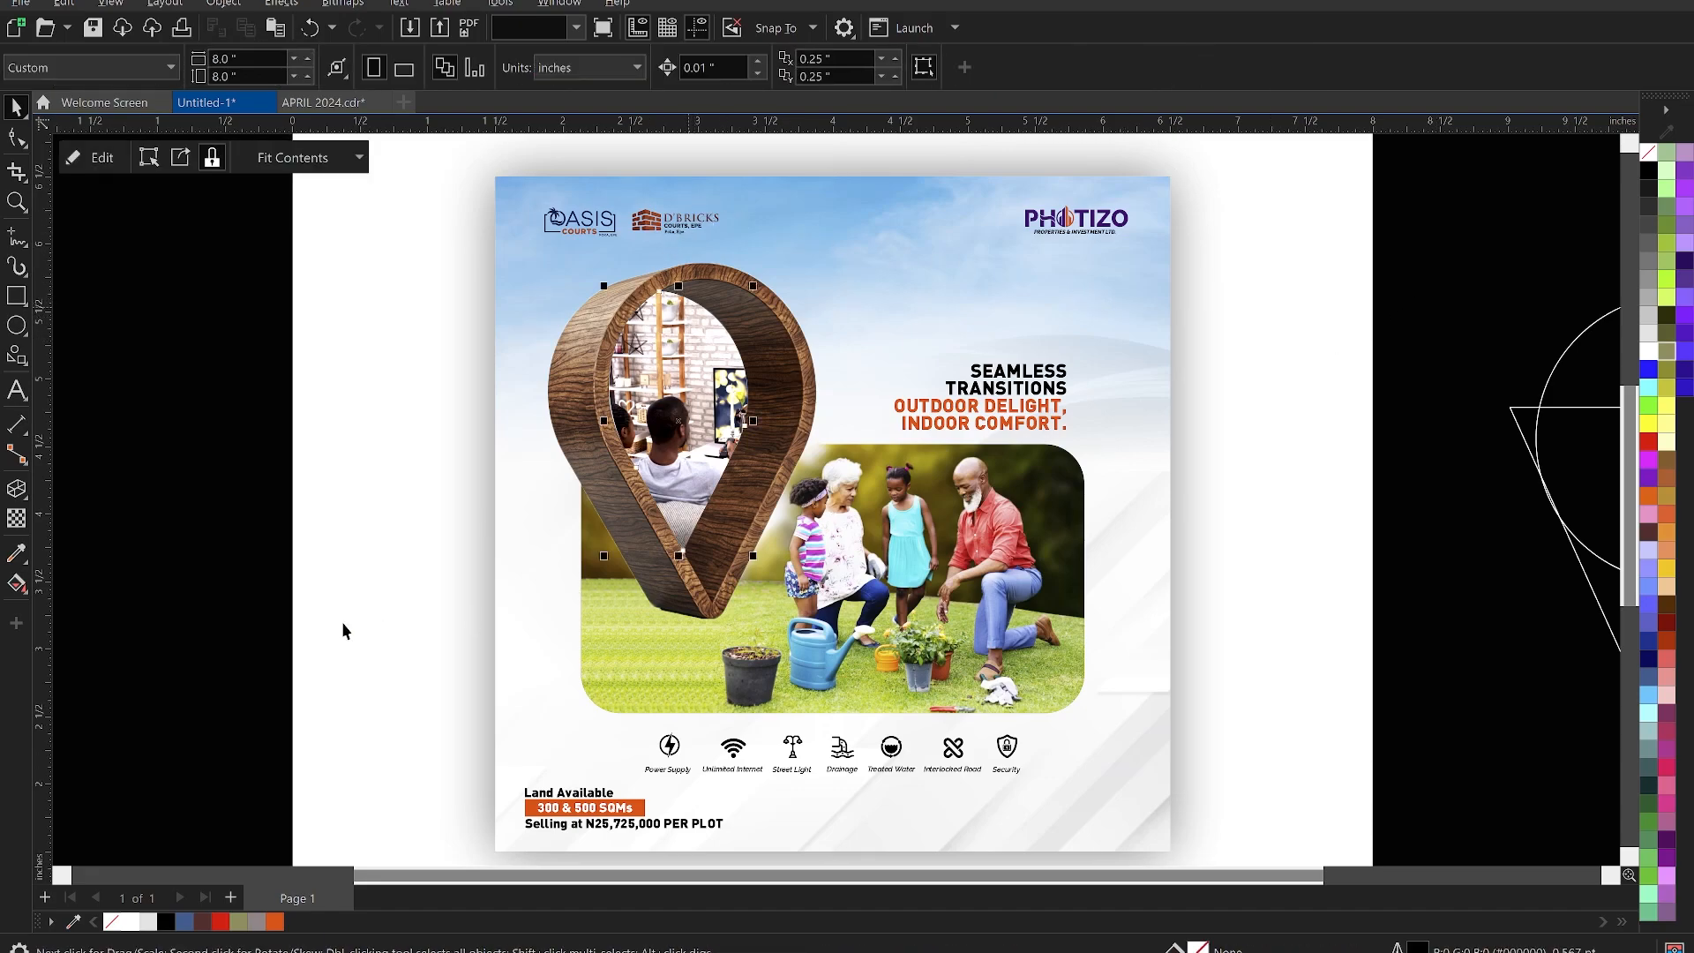
left_click(265, 600)
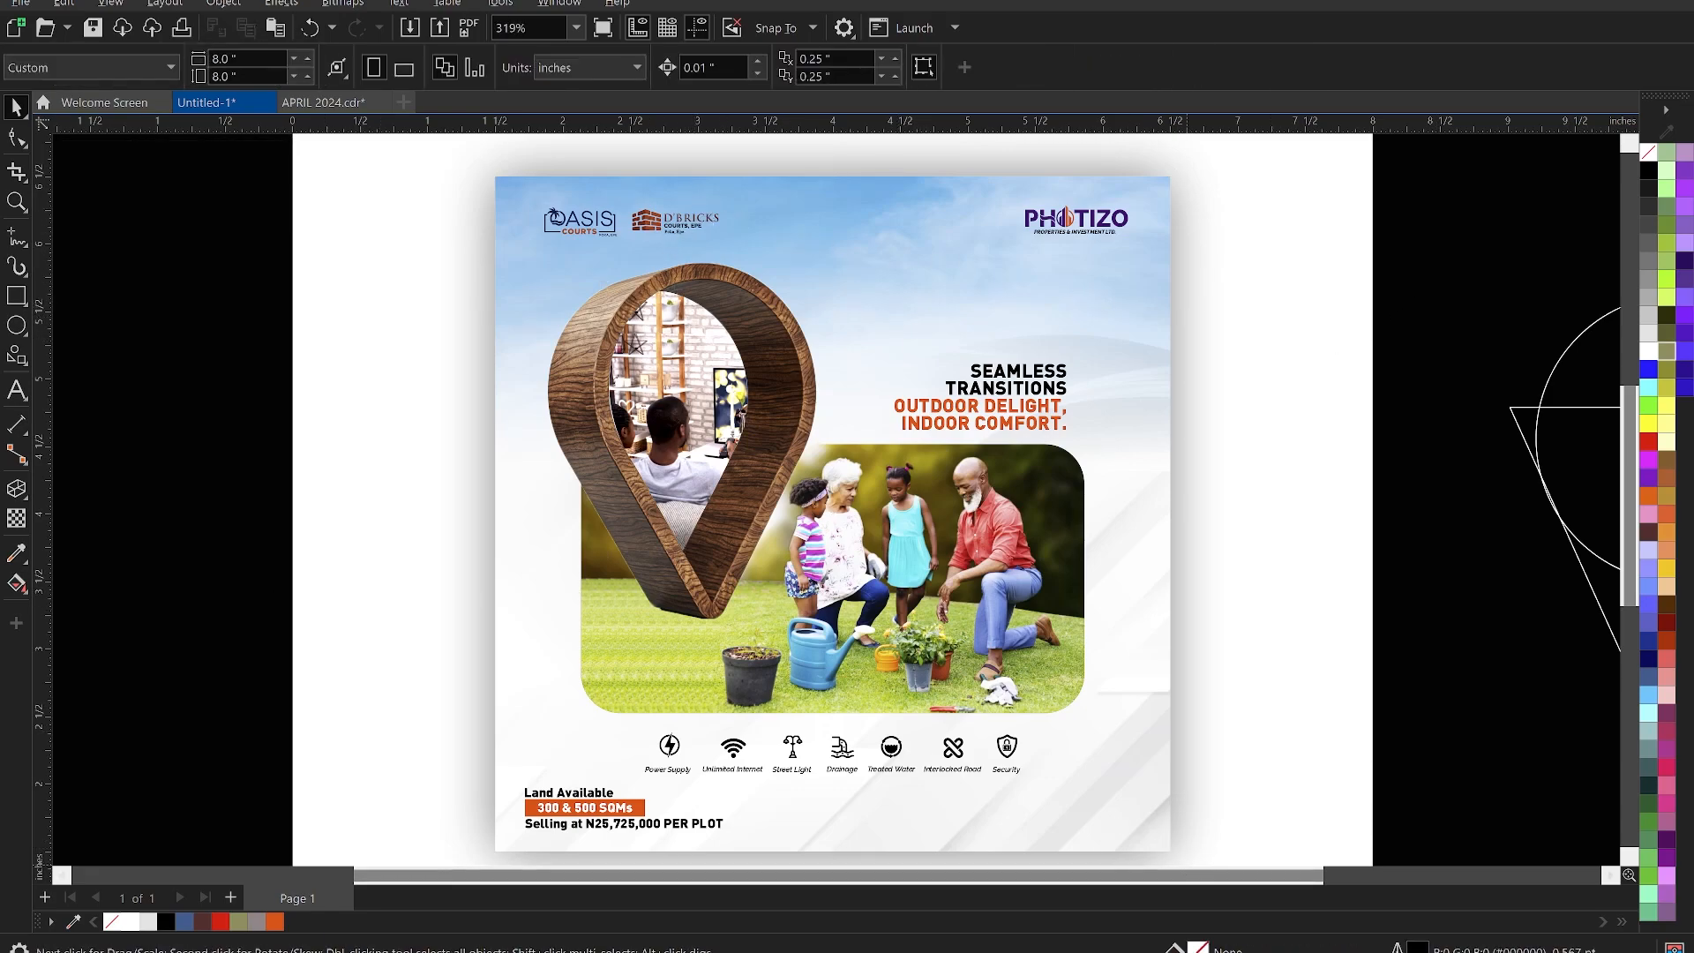
Switch to the browser and search Google for "Flying birds png"
key("alt+Tab")
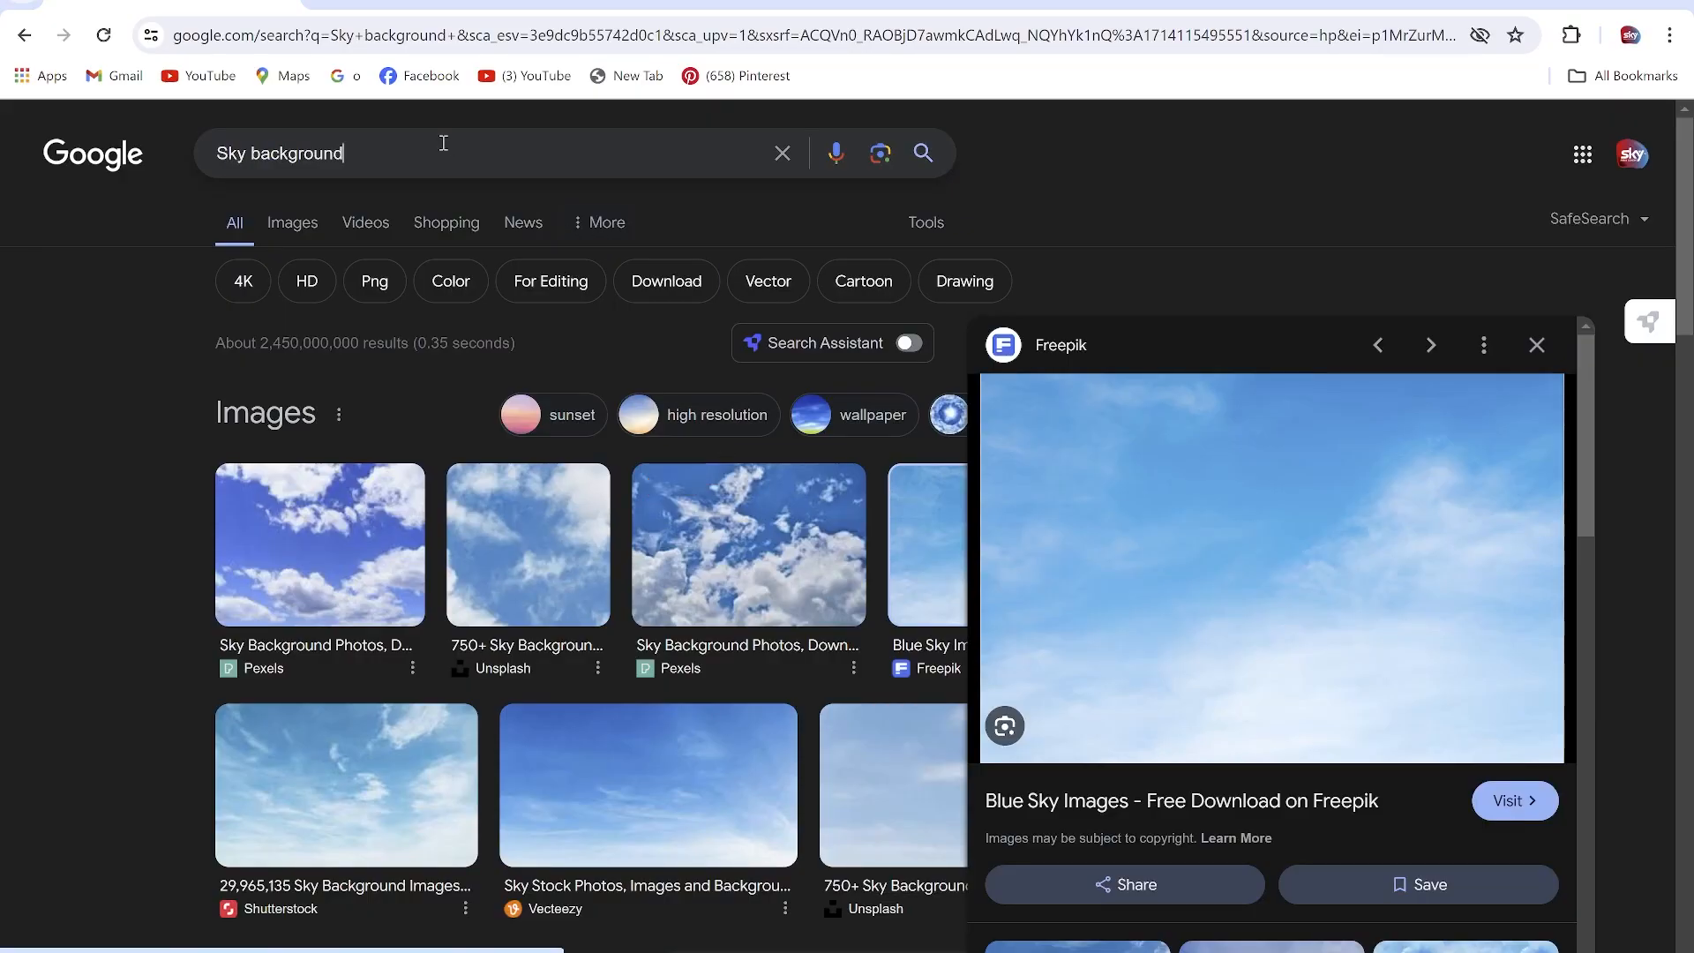
triple_click(444, 143)
type("Flyer")
key("BackSpace")
key("BackSpace")
type("ing birds")
key("Return")
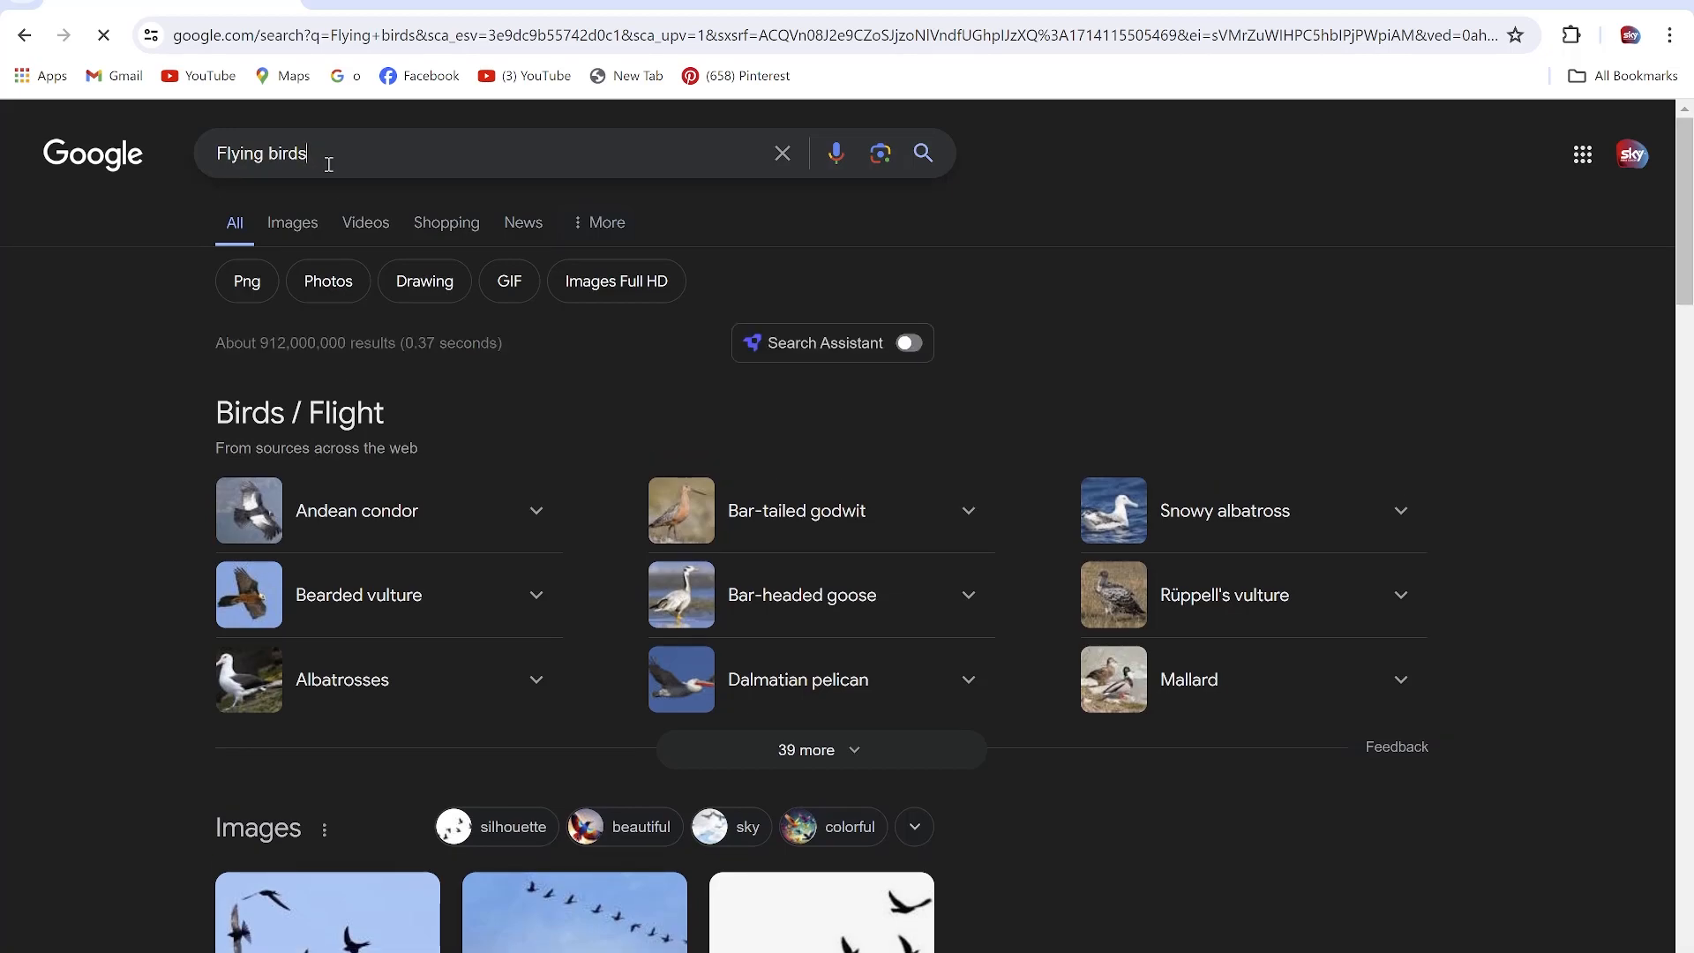
type("png")
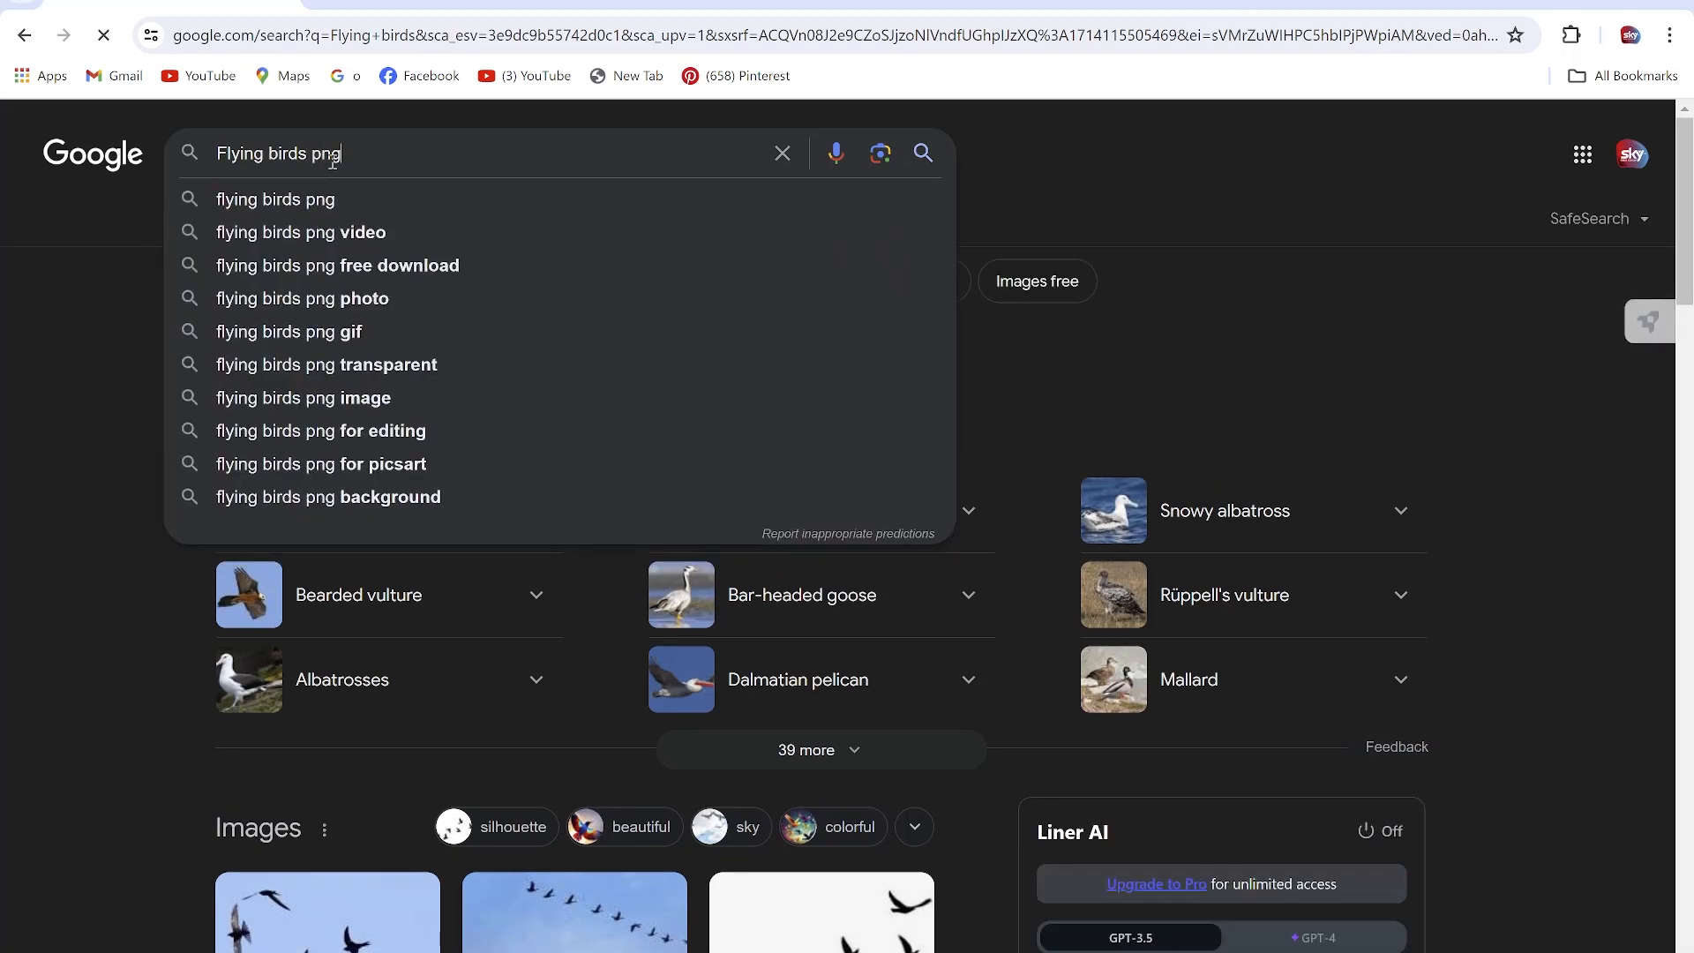
key("Return")
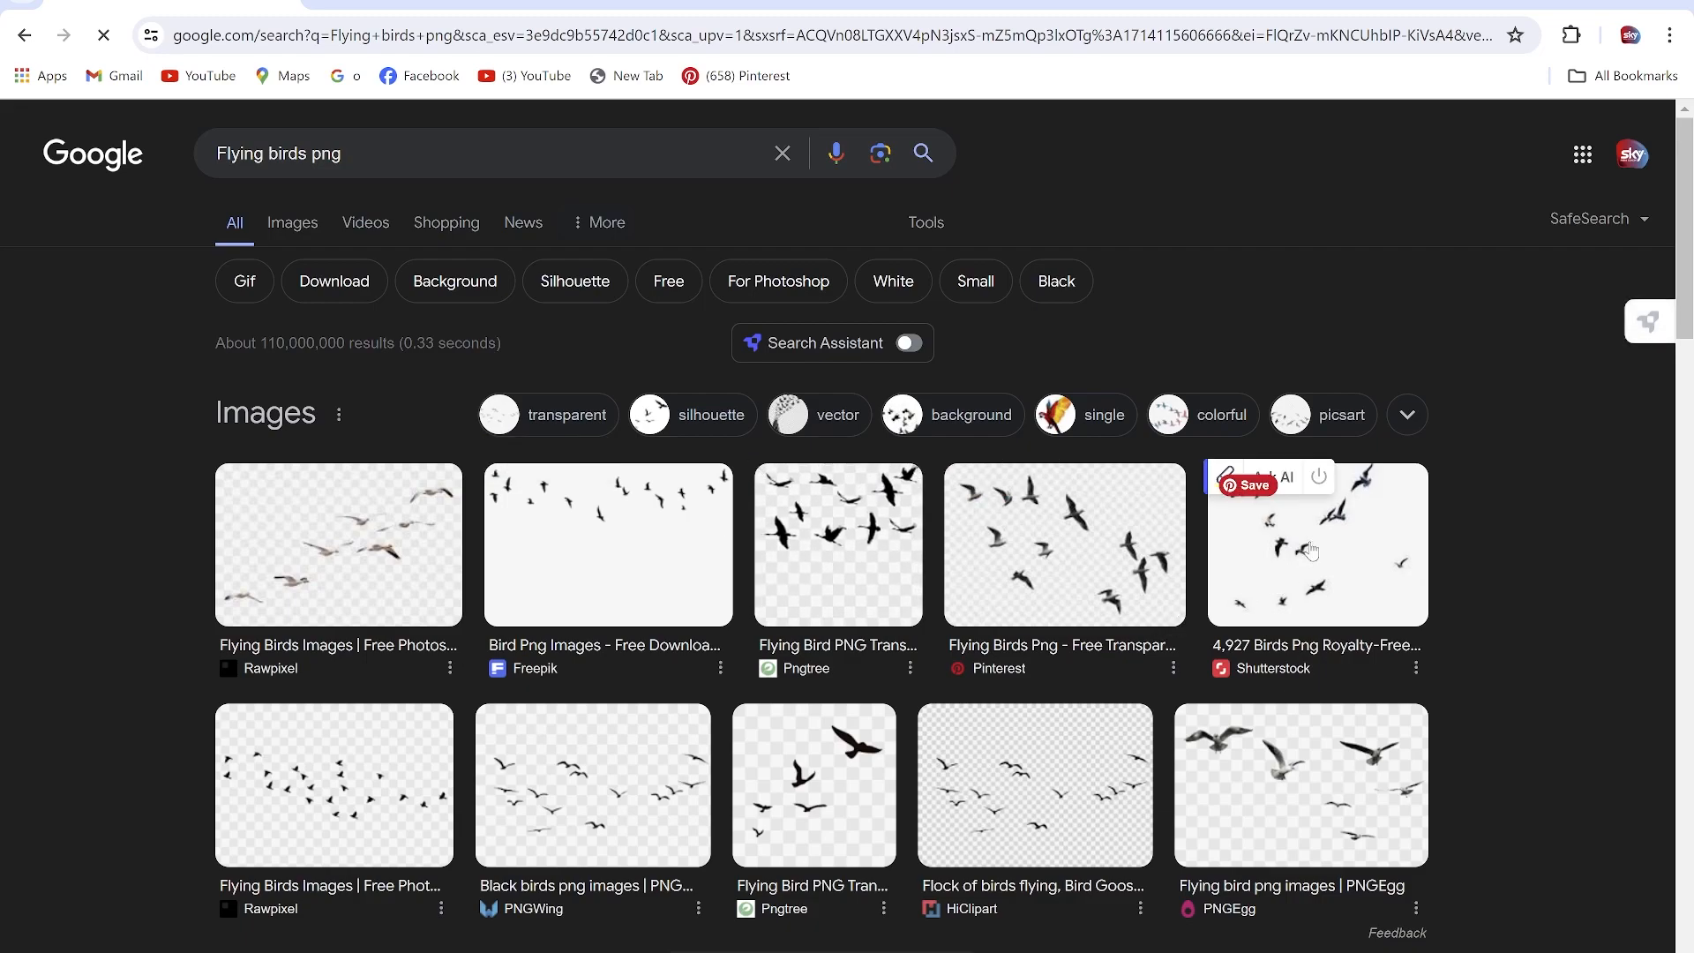
Open the Freepik "Bird Png Images" result and copy its image of black flying birds
left_click(574, 652)
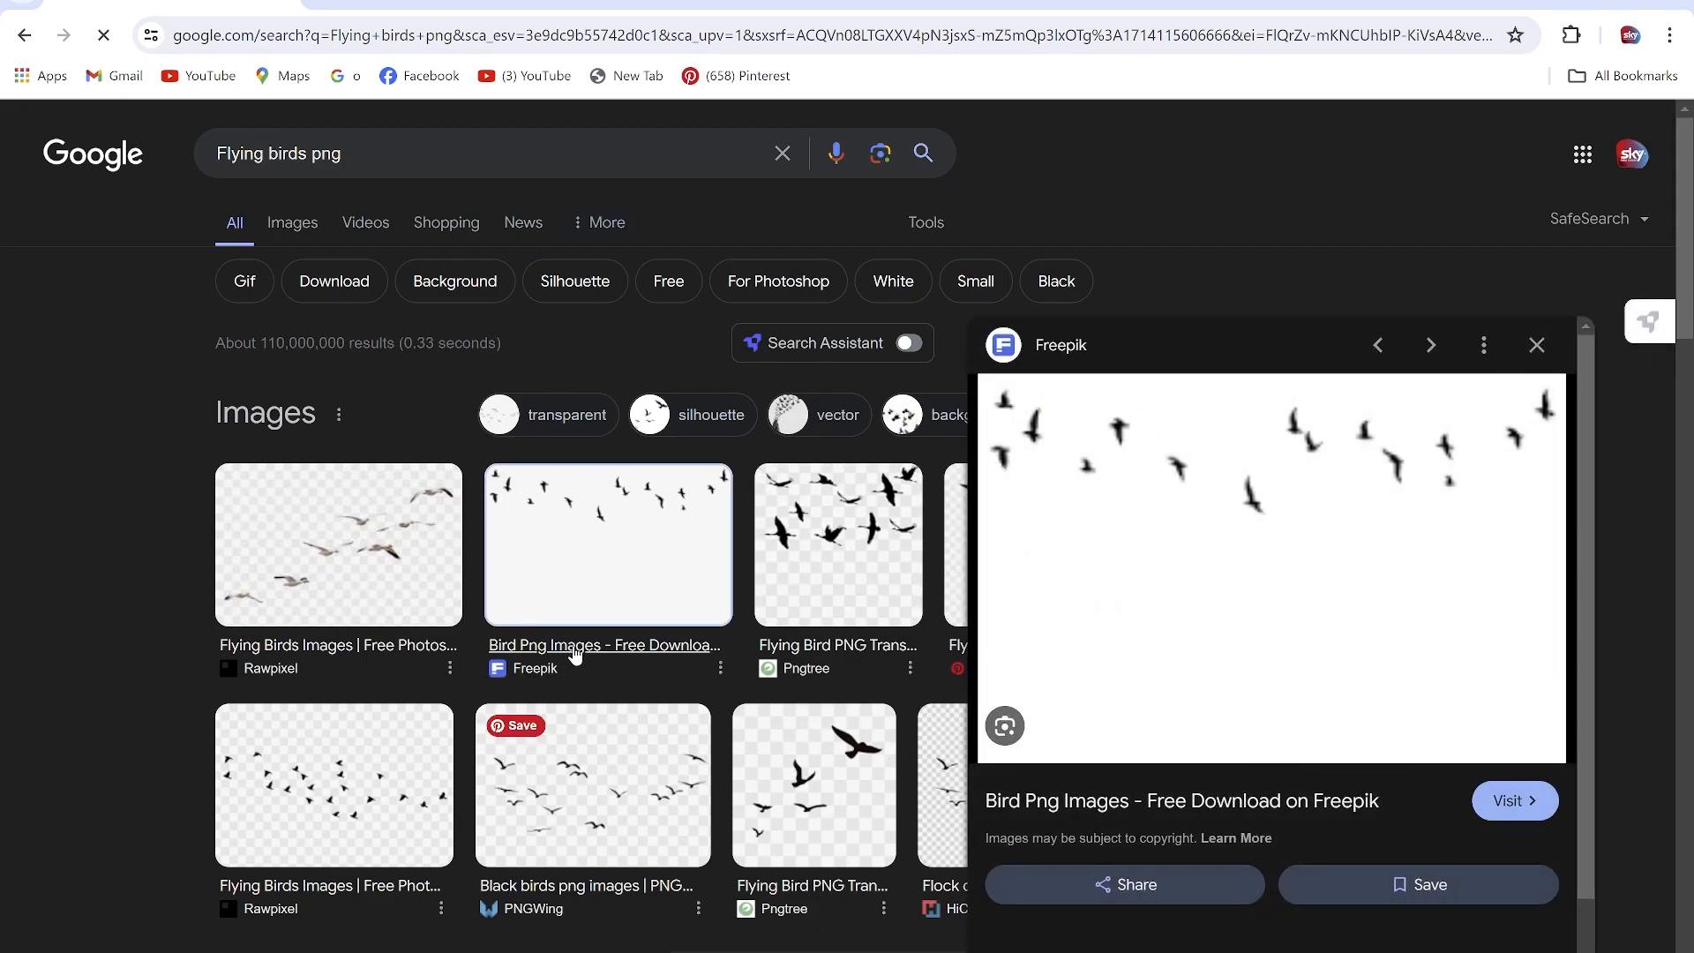
scroll(574, 653, "down", 3)
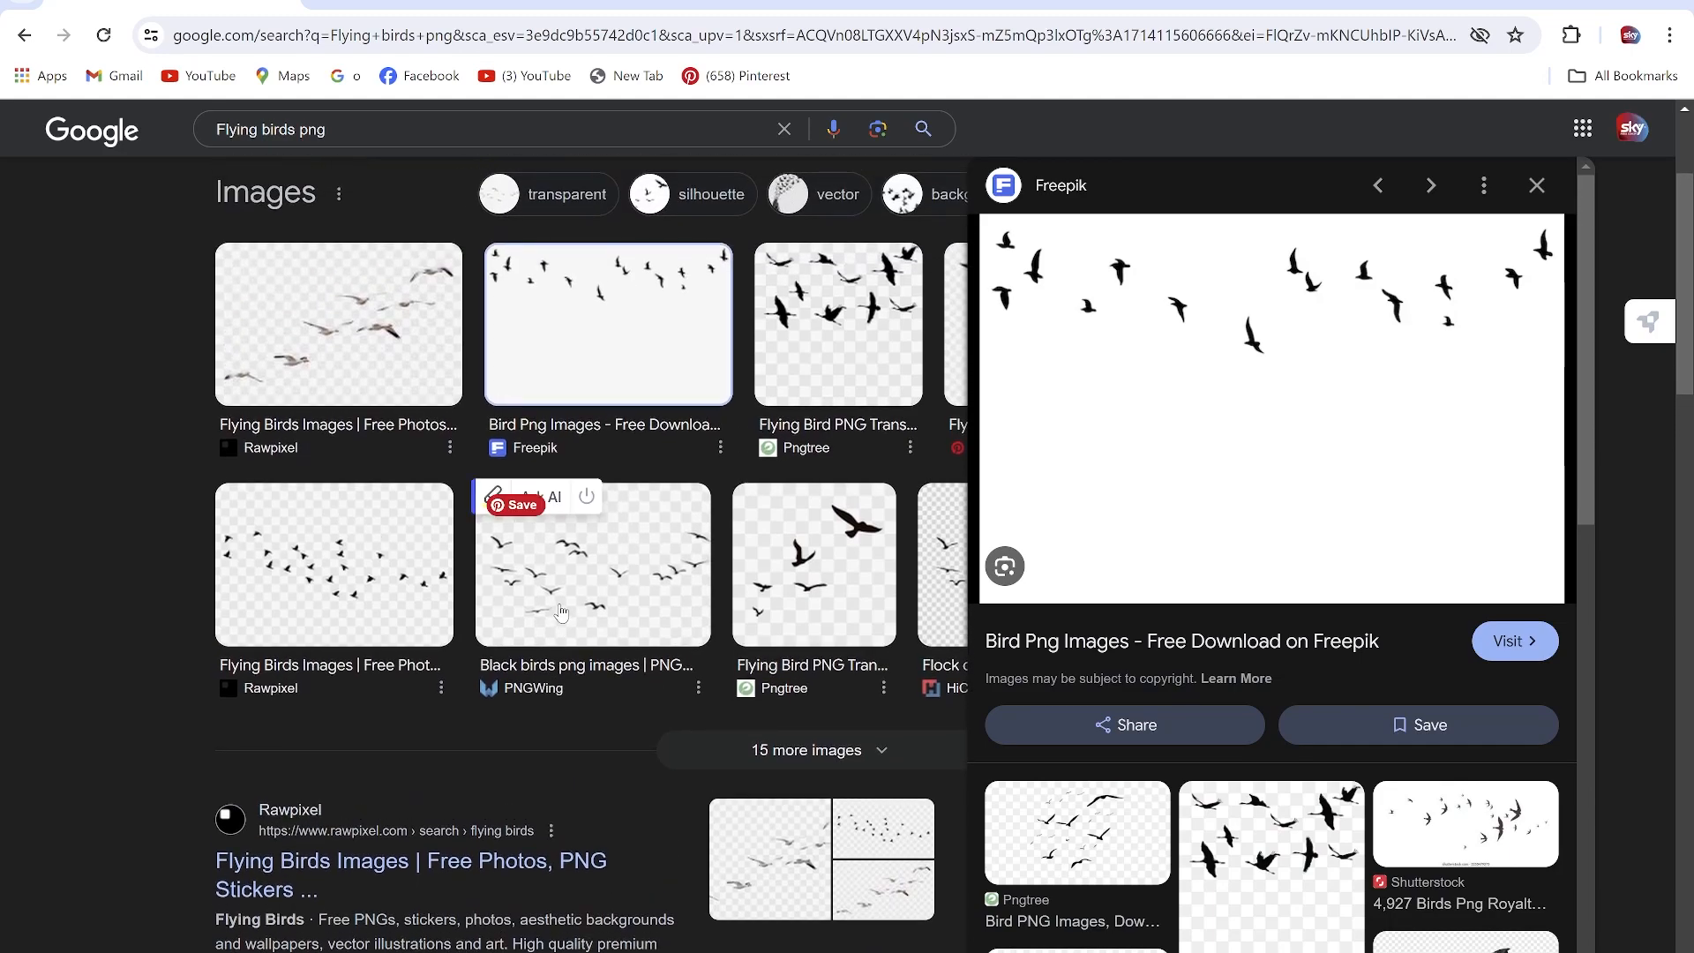
right_click(1286, 330)
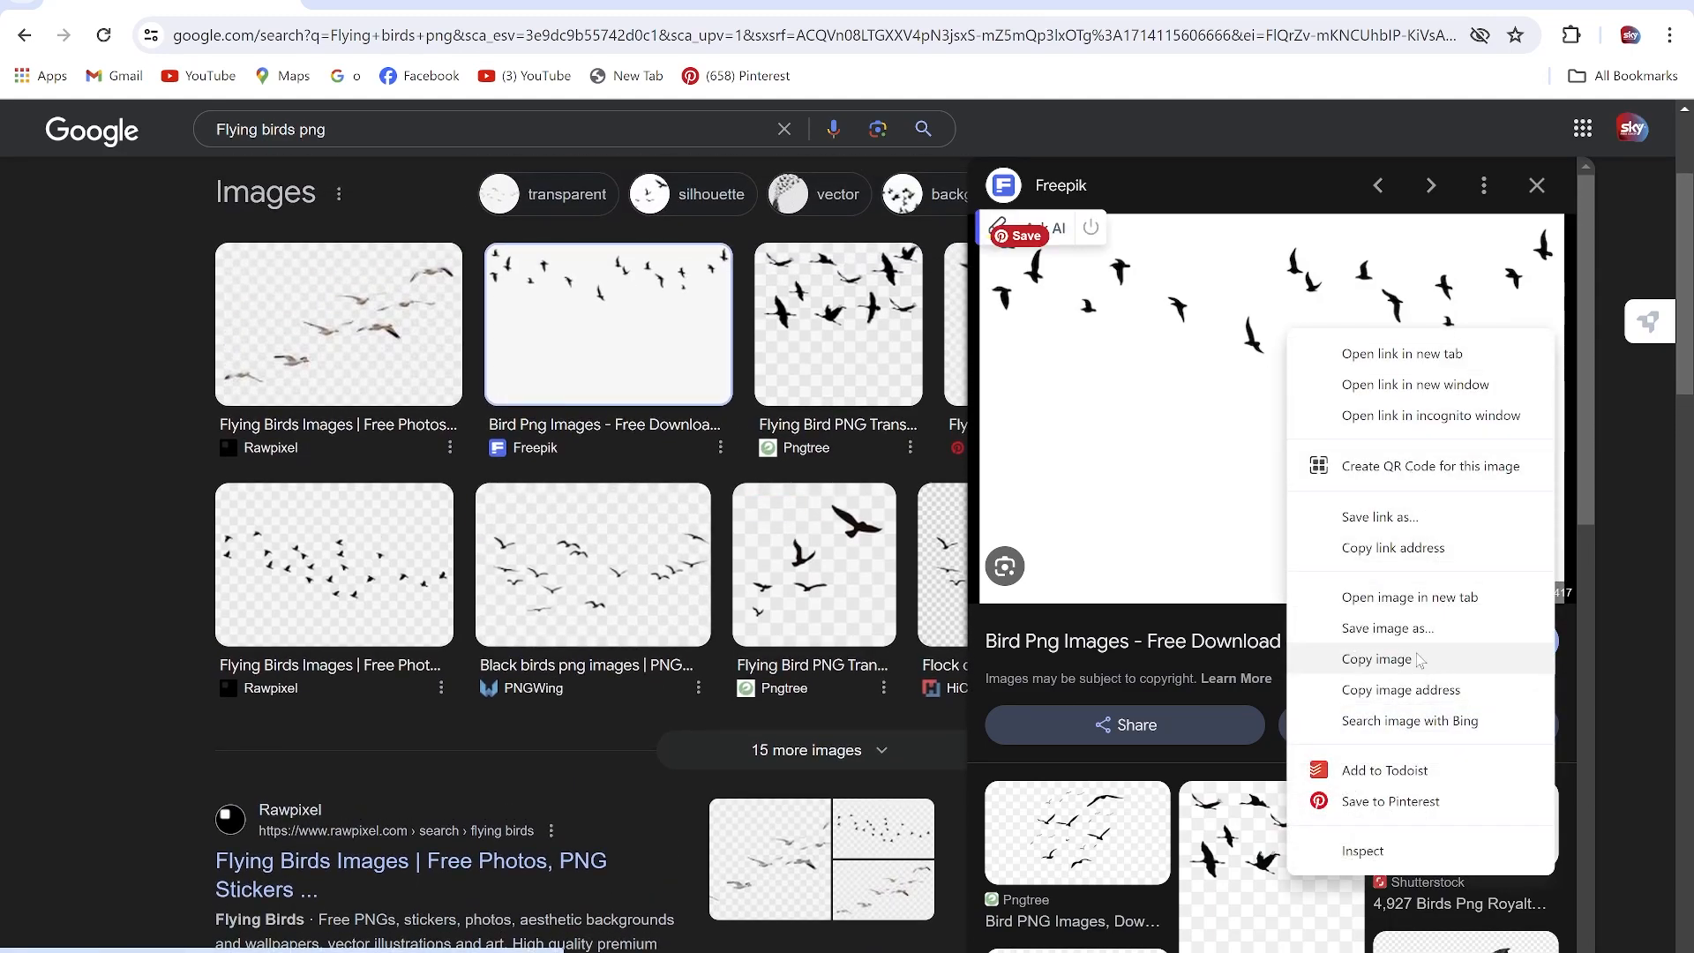
left_click(1418, 661)
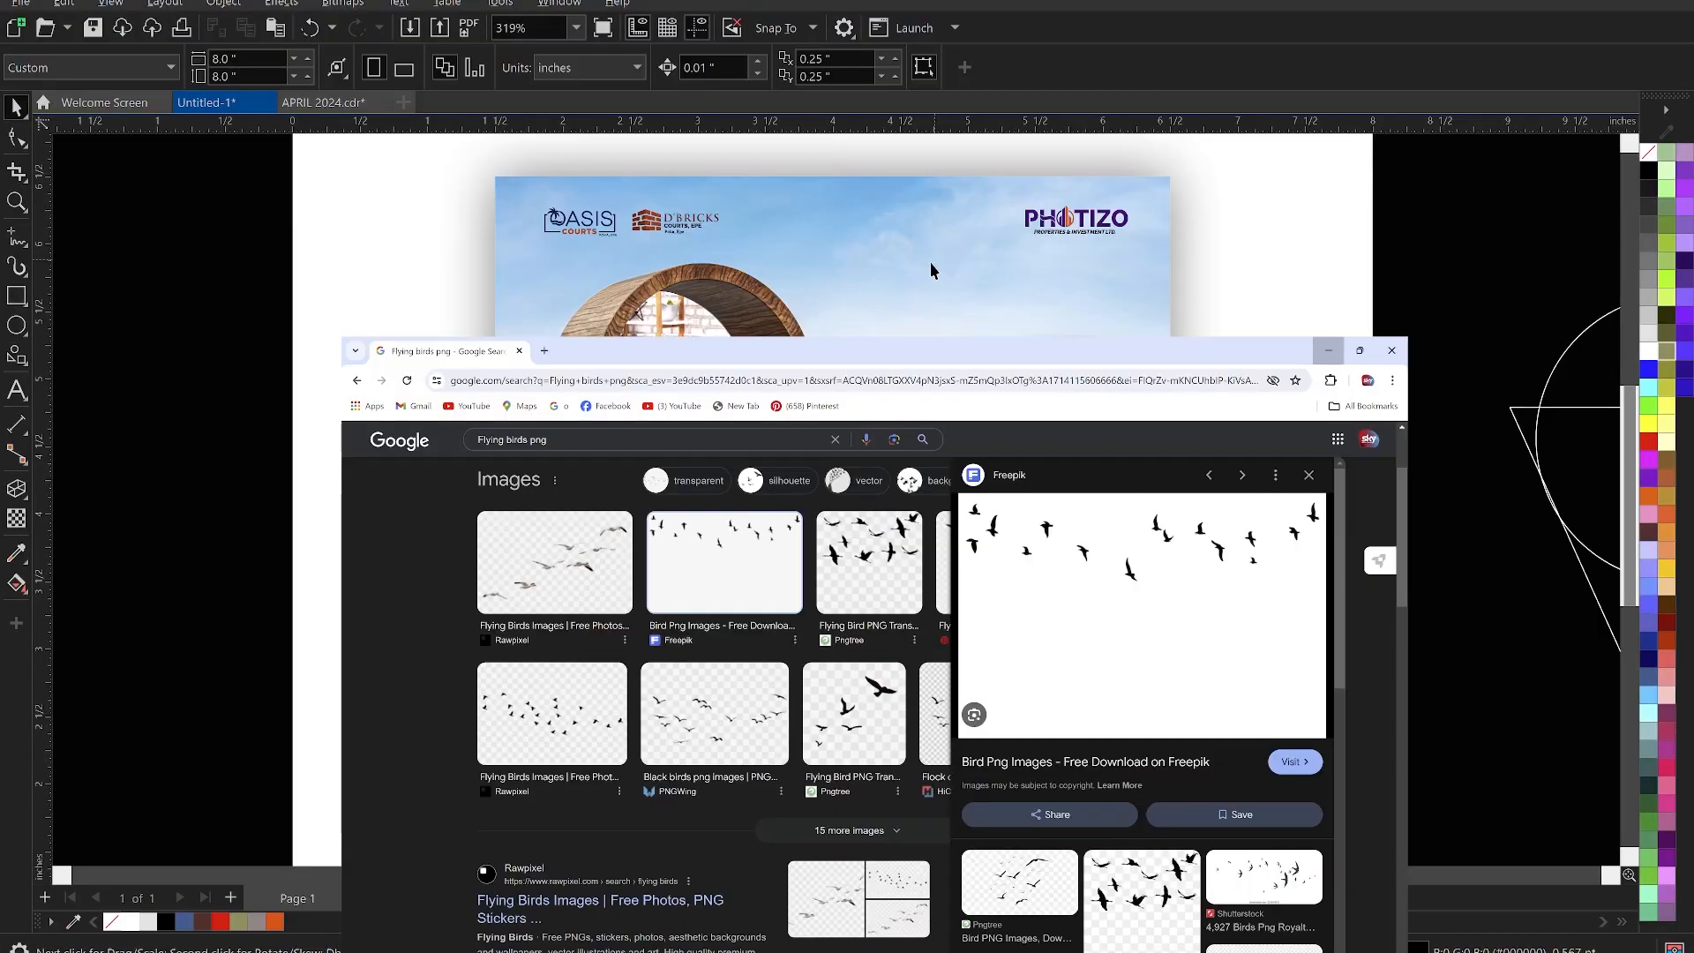
Switch back to CorelDRAW, paste the birds image, scale it to about 5.37 by 3.58 inches and place it left of the flyer
left_click(930, 262)
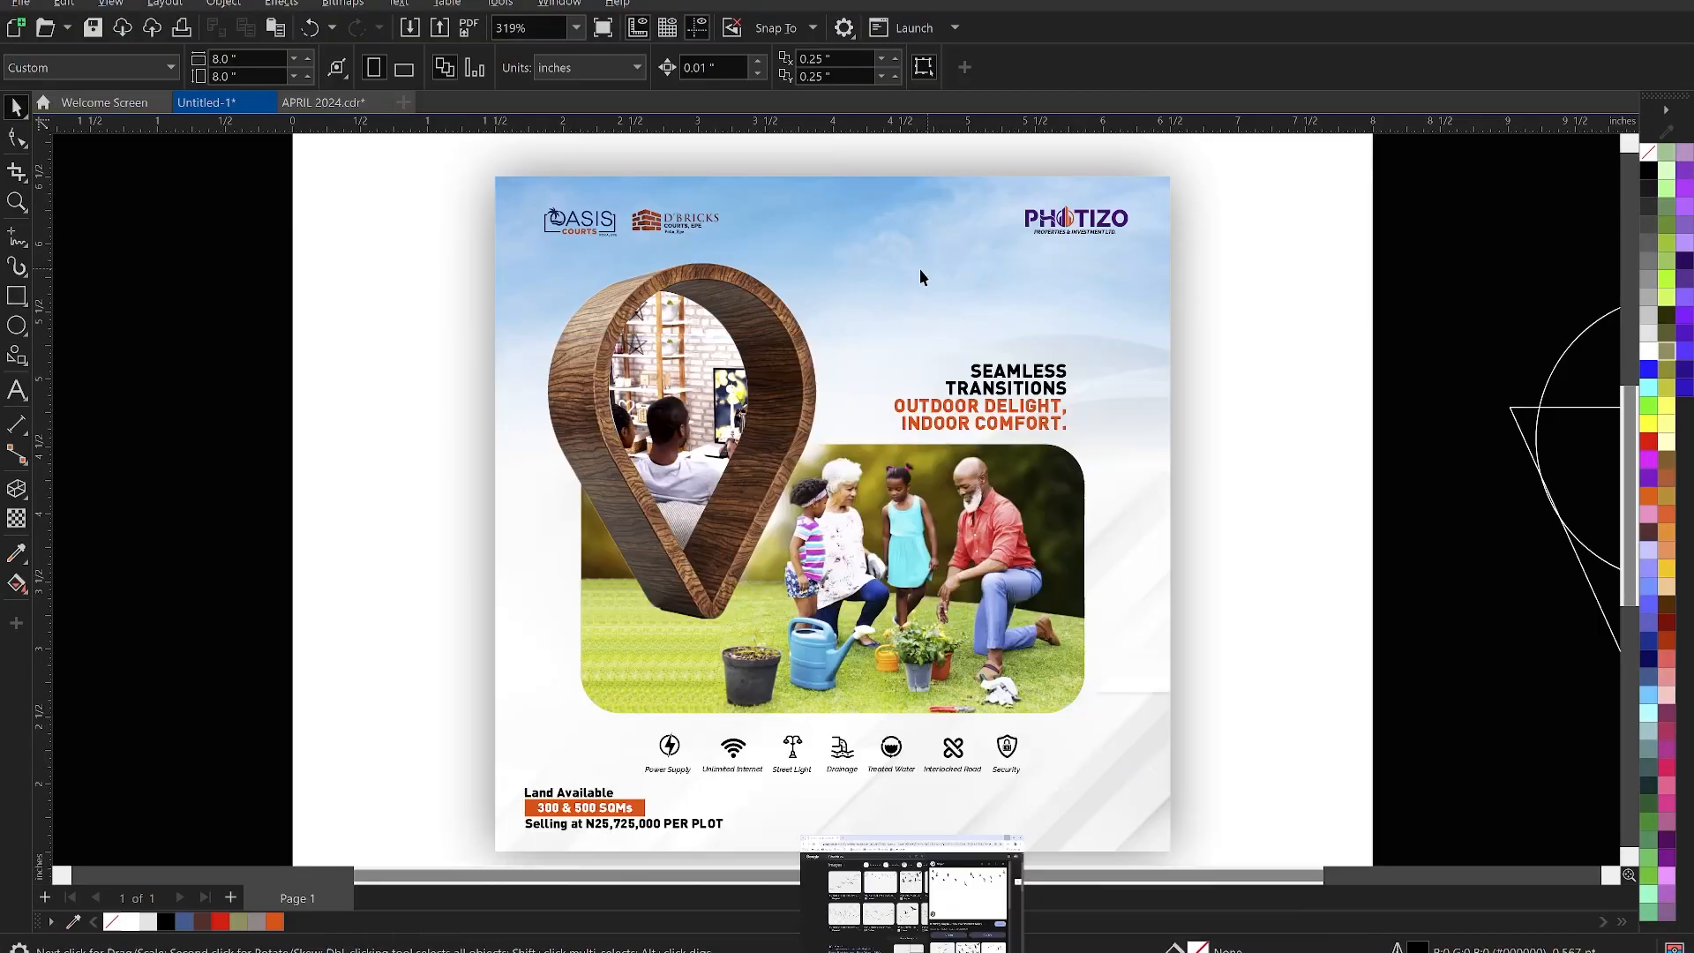
scroll(739, 286, "down", 2)
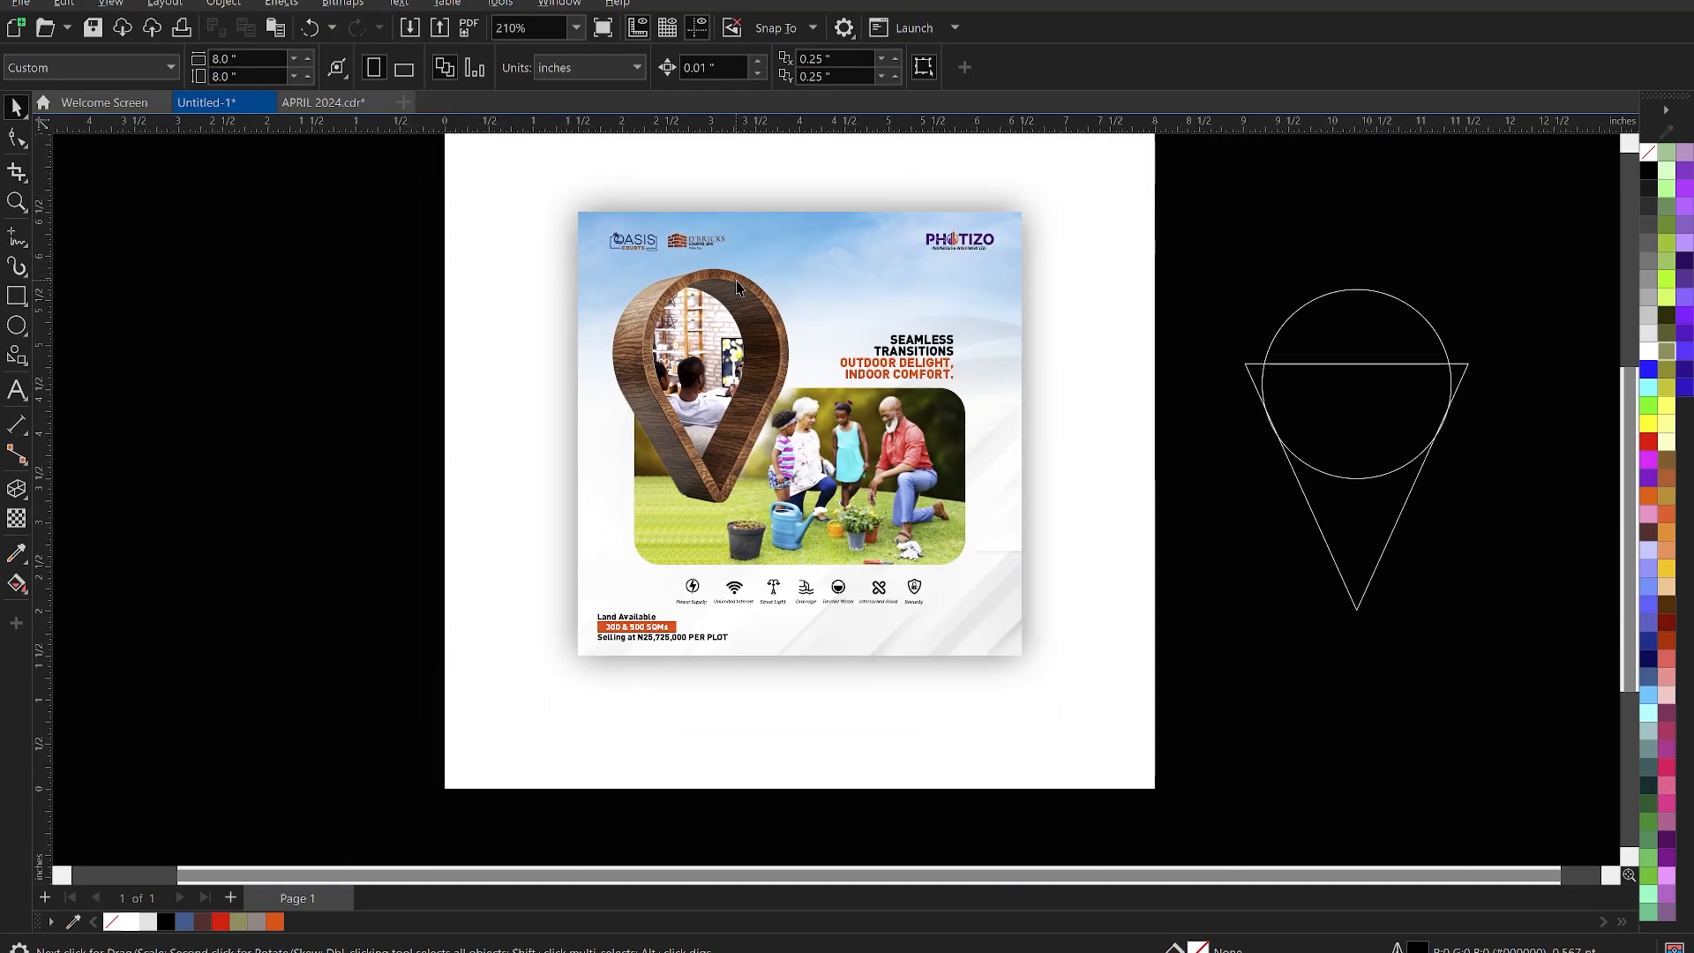
key("ctrl+v")
scroll(752, 268, "down", 1)
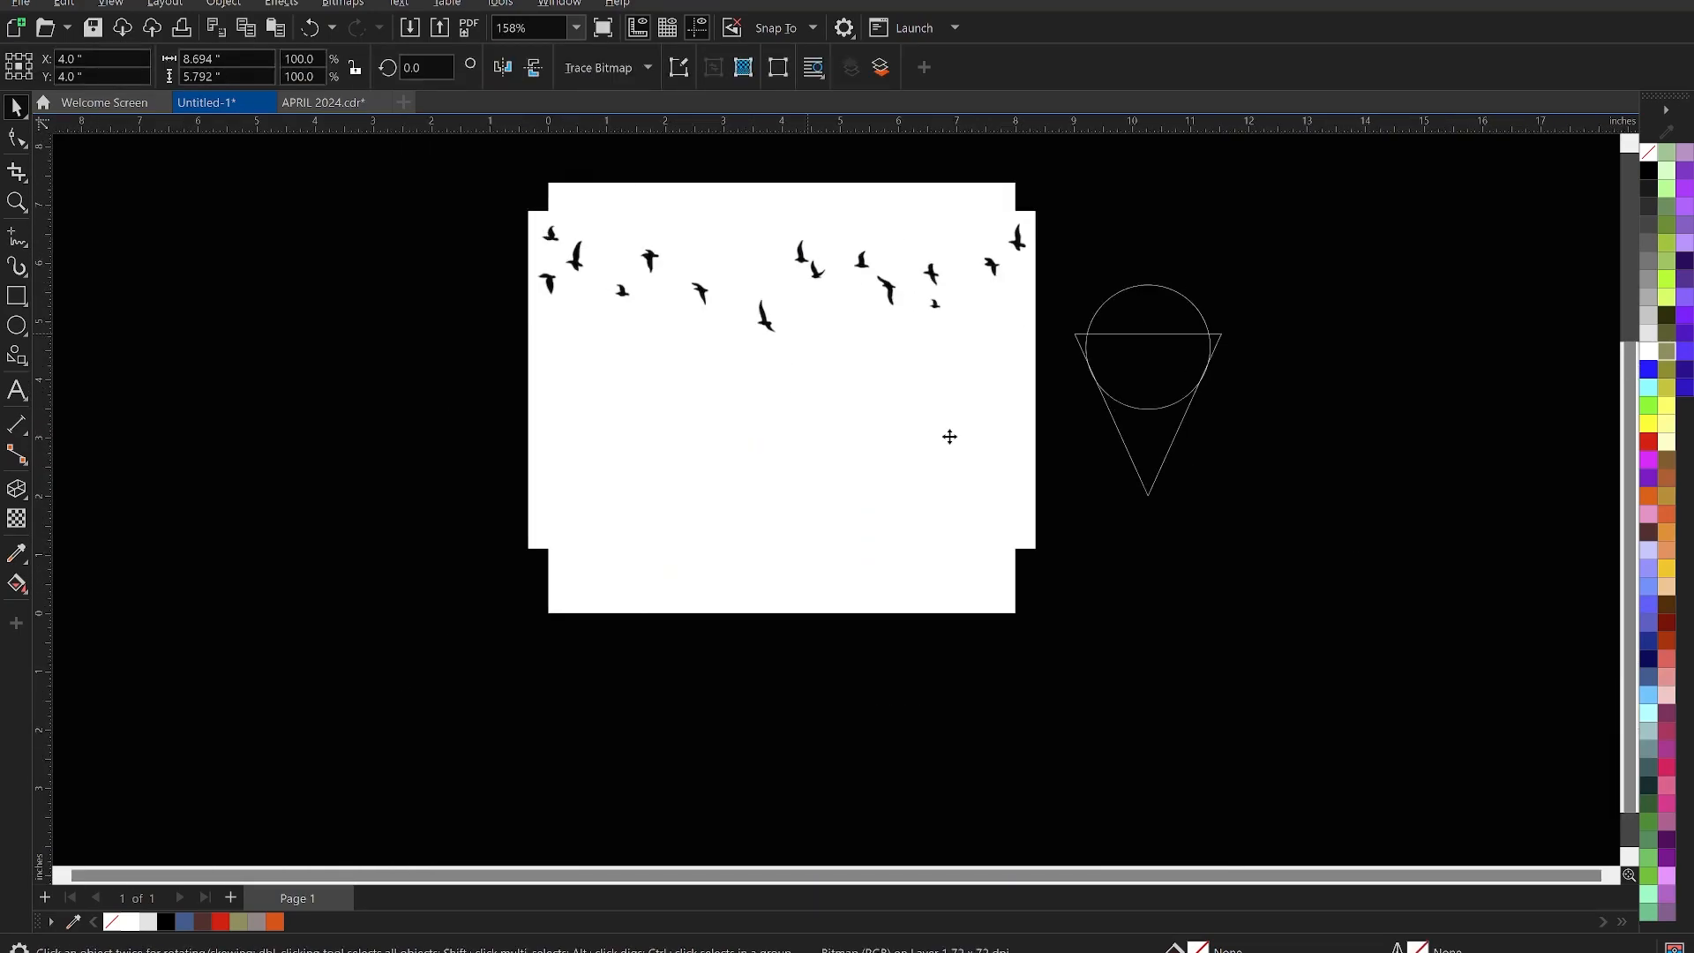
left_click_drag(1043, 558, 848, 427)
left_click_drag(748, 303, 488, 362)
Convert the pasted birds image to vector shapes with Quick Trace and deselect the result
left_click(574, 70)
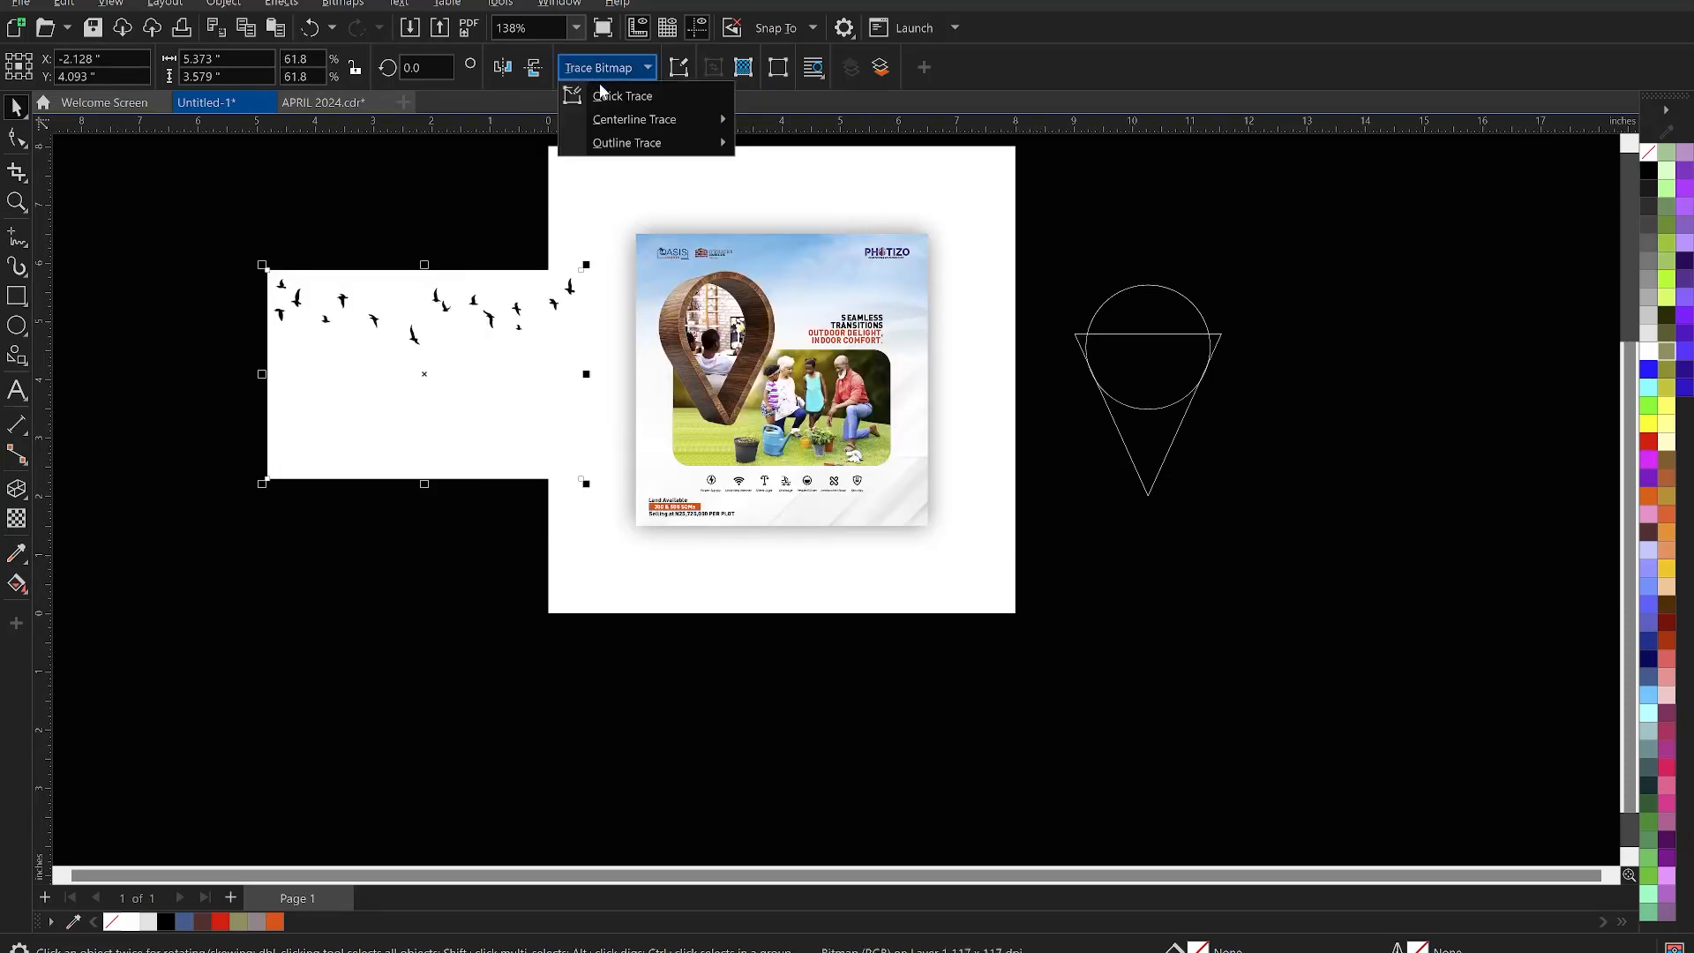
left_click(605, 94)
left_click(404, 243)
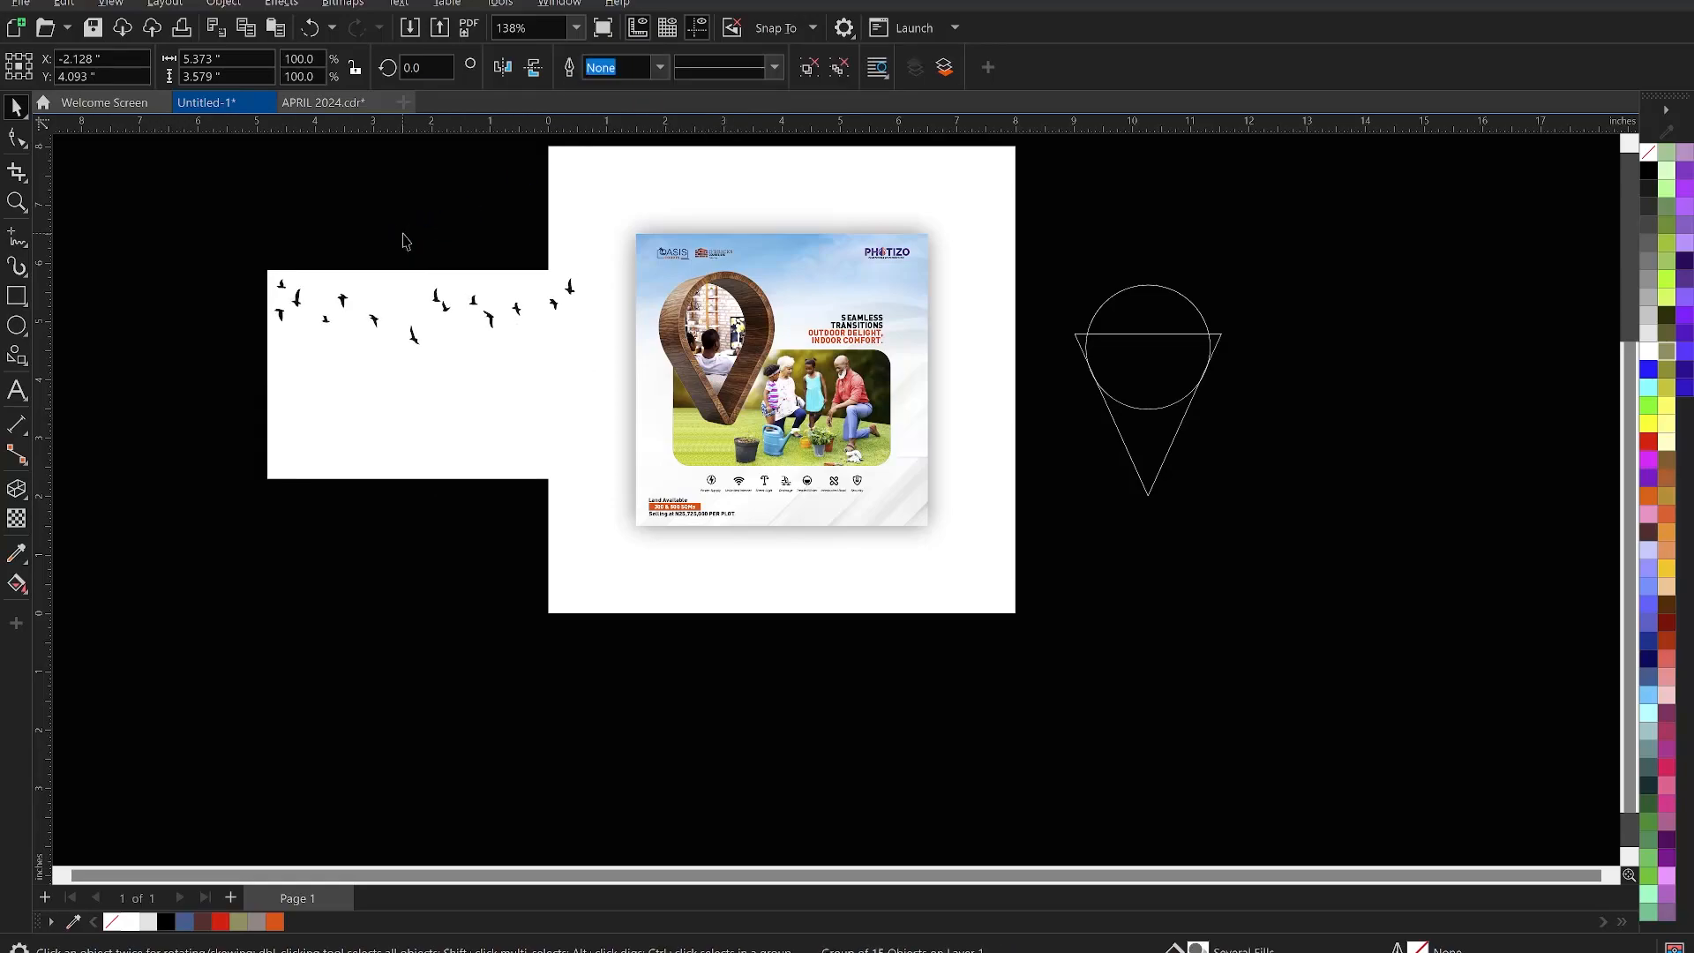
Move the traced birds, except the five leftmost, onto the flyer's sky and scale them to about 1.62 by 0.52 inches above the headline
left_click(408, 284)
left_click_drag(345, 211, 903, 284)
scroll(908, 278, "up", 2)
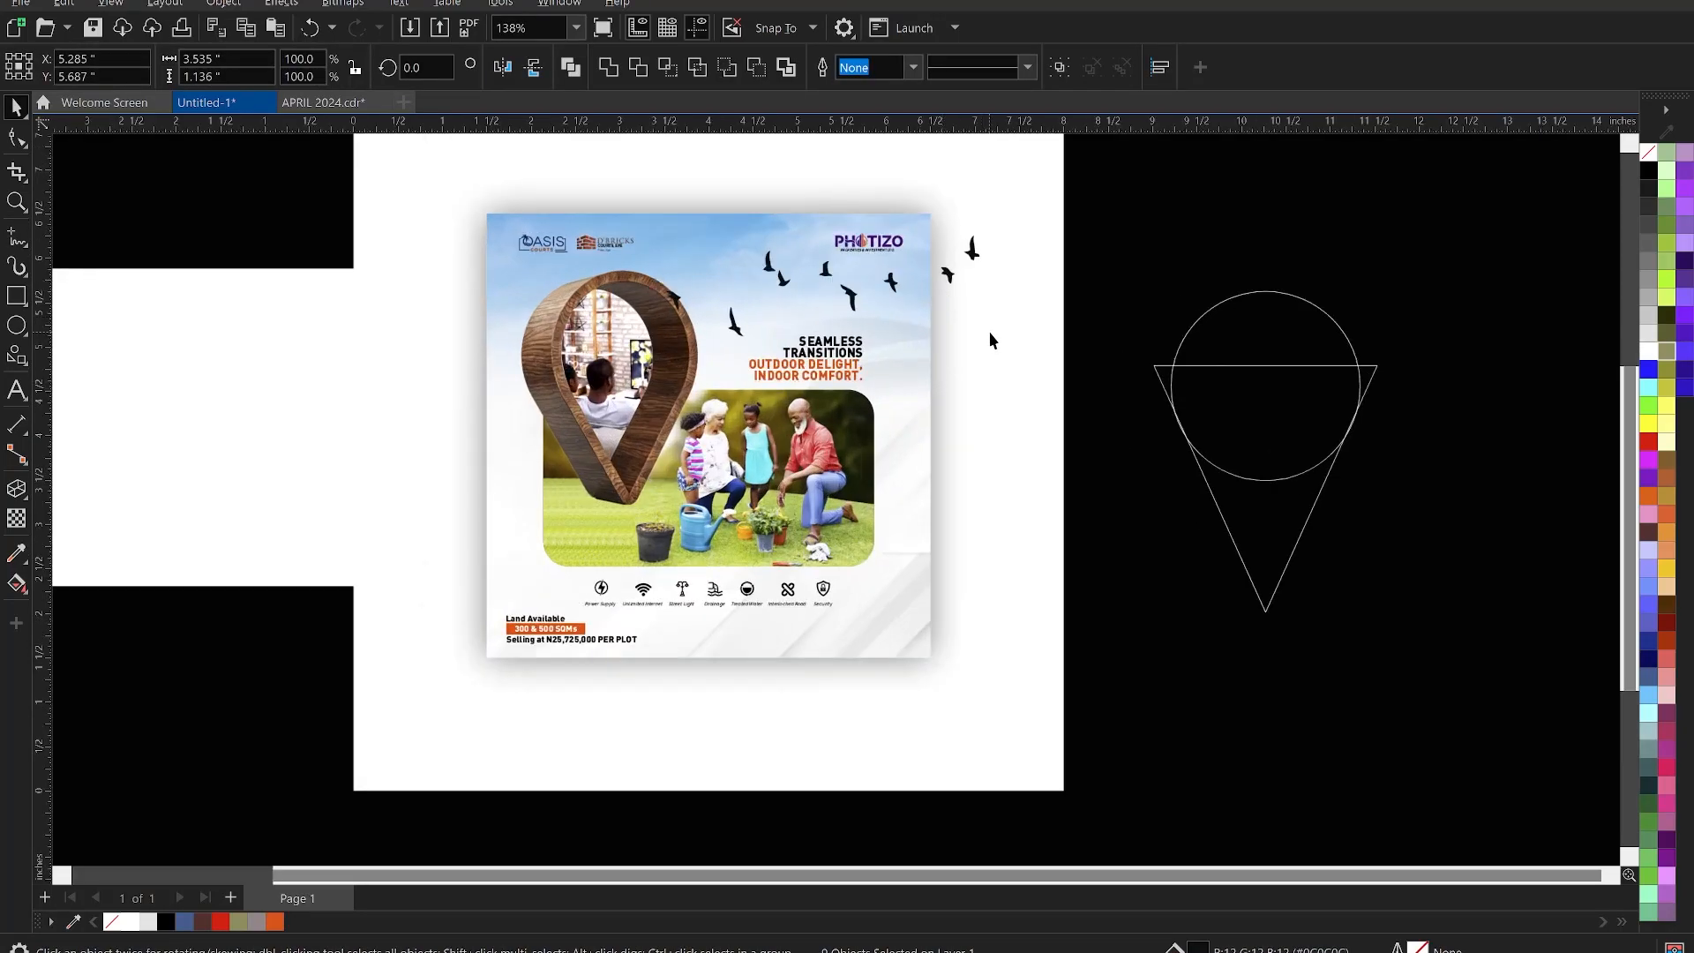
left_click_drag(989, 345, 819, 312)
left_click_drag(770, 257, 801, 289)
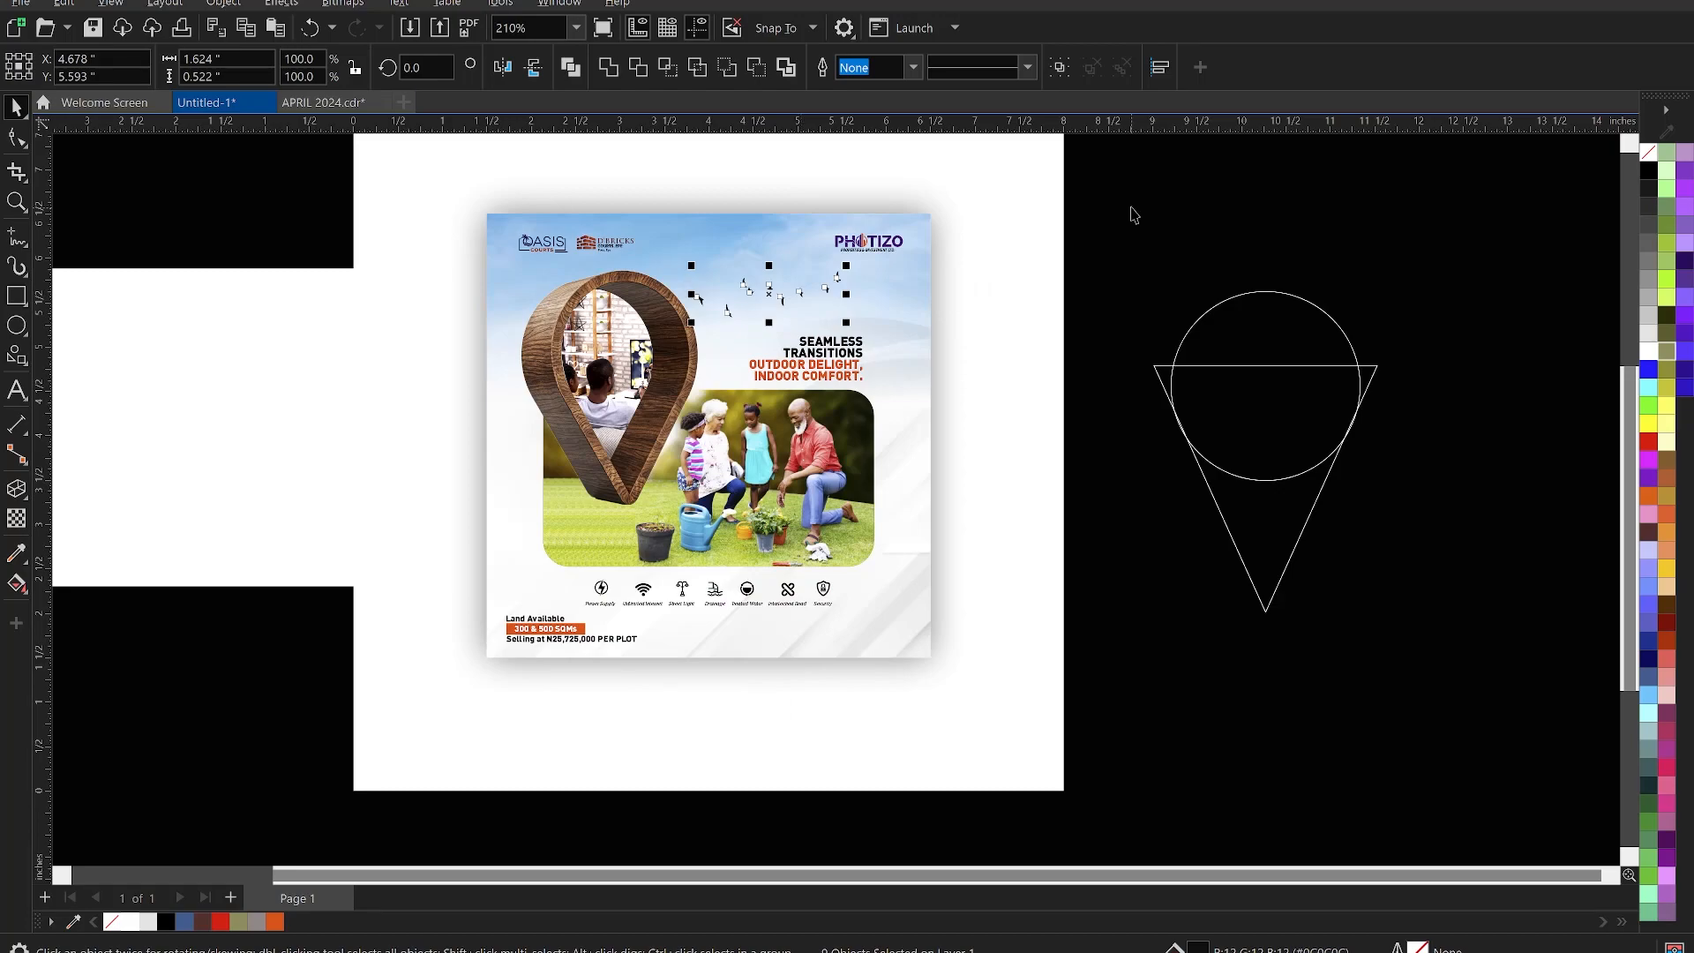
left_click(1133, 216)
scroll(1007, 331, "down", 2)
scroll(827, 343, "up", 1)
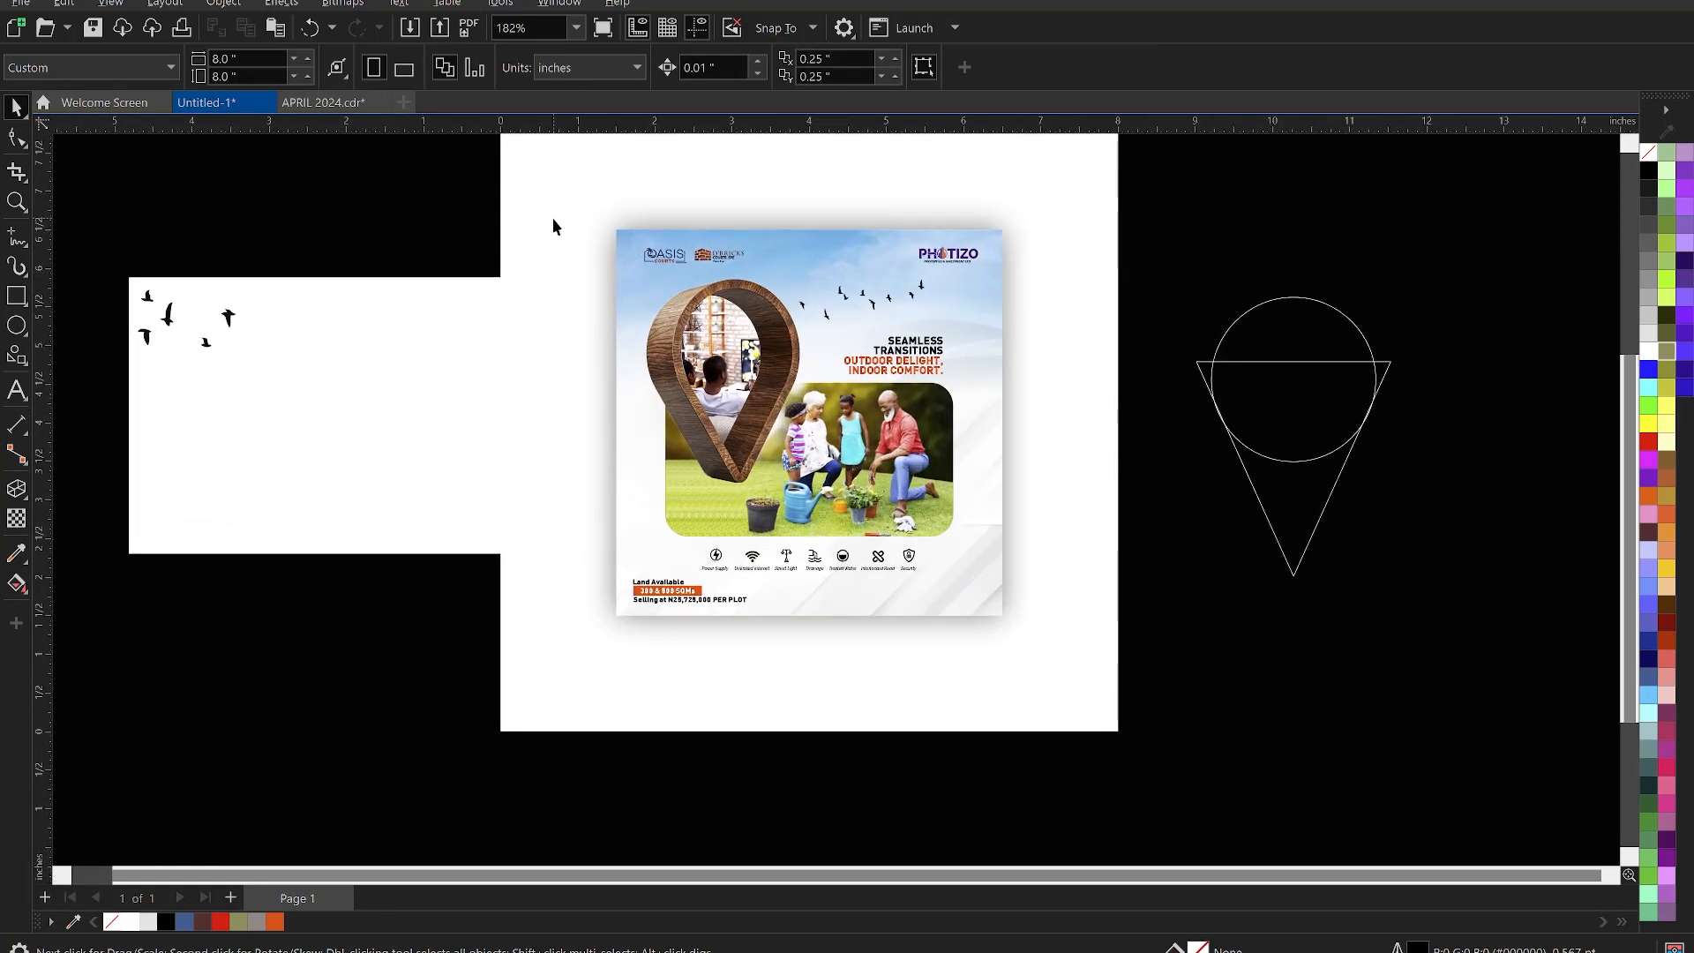
Set the merge mode of the sky image's transparency to Multiply
key("z")
left_click_drag(1037, 651, 1032, 650)
key("space")
left_click(830, 189)
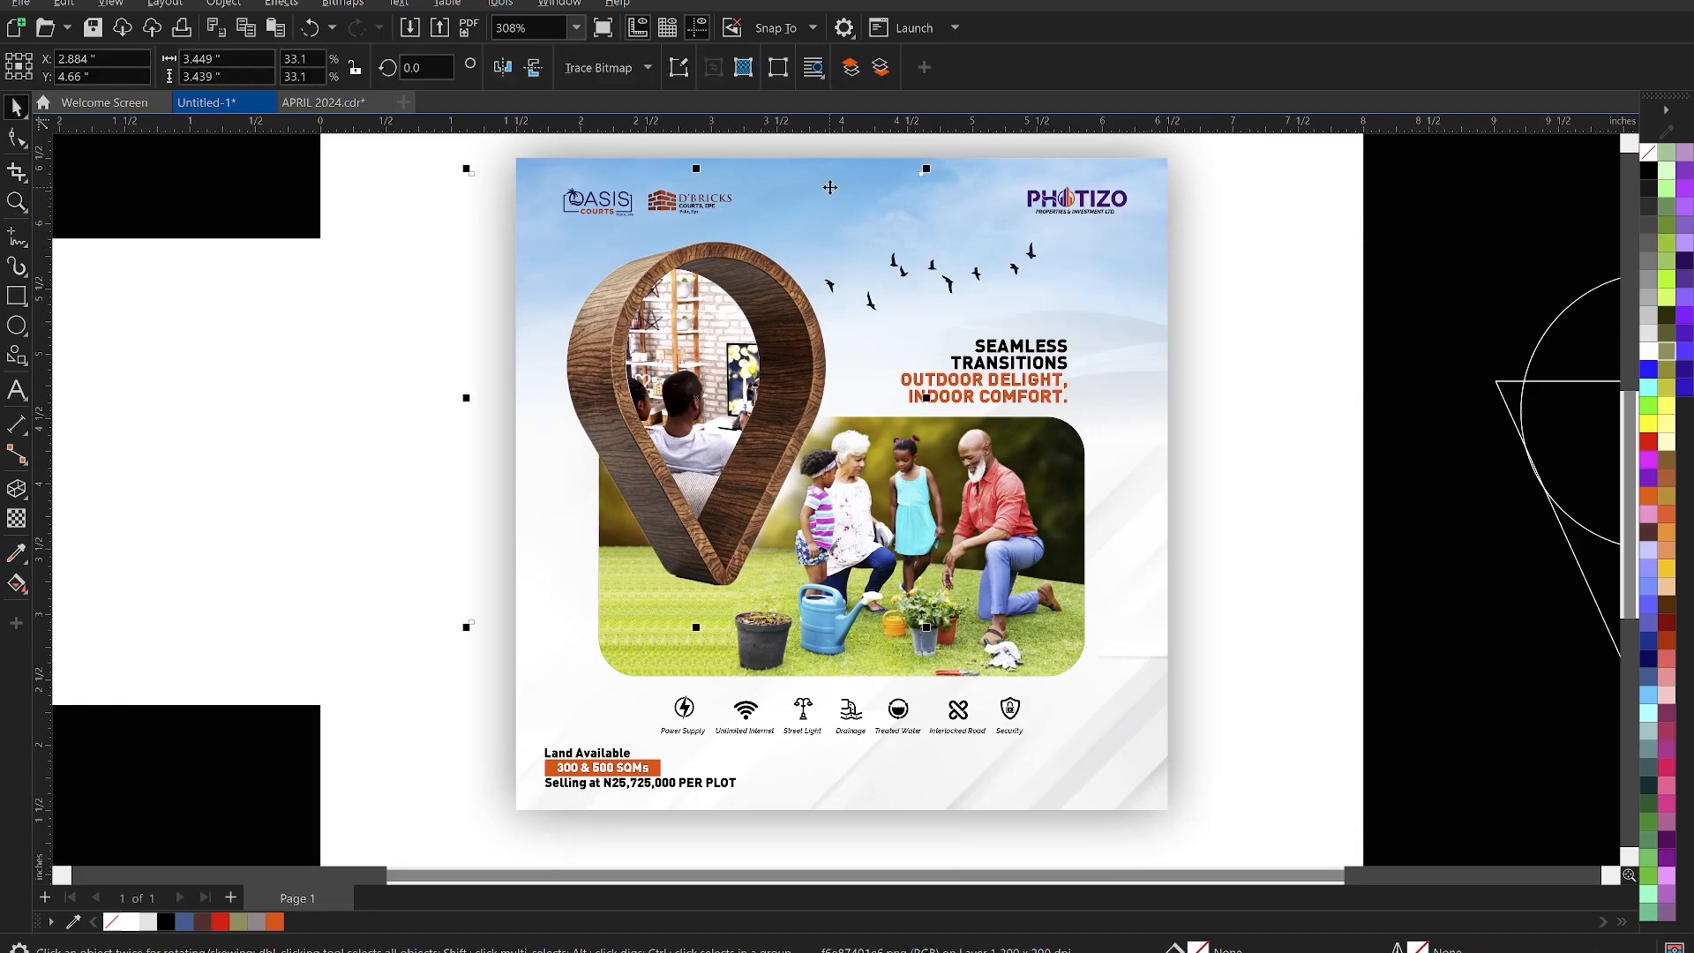
left_click(967, 182)
left_click(969, 180, "ctrl")
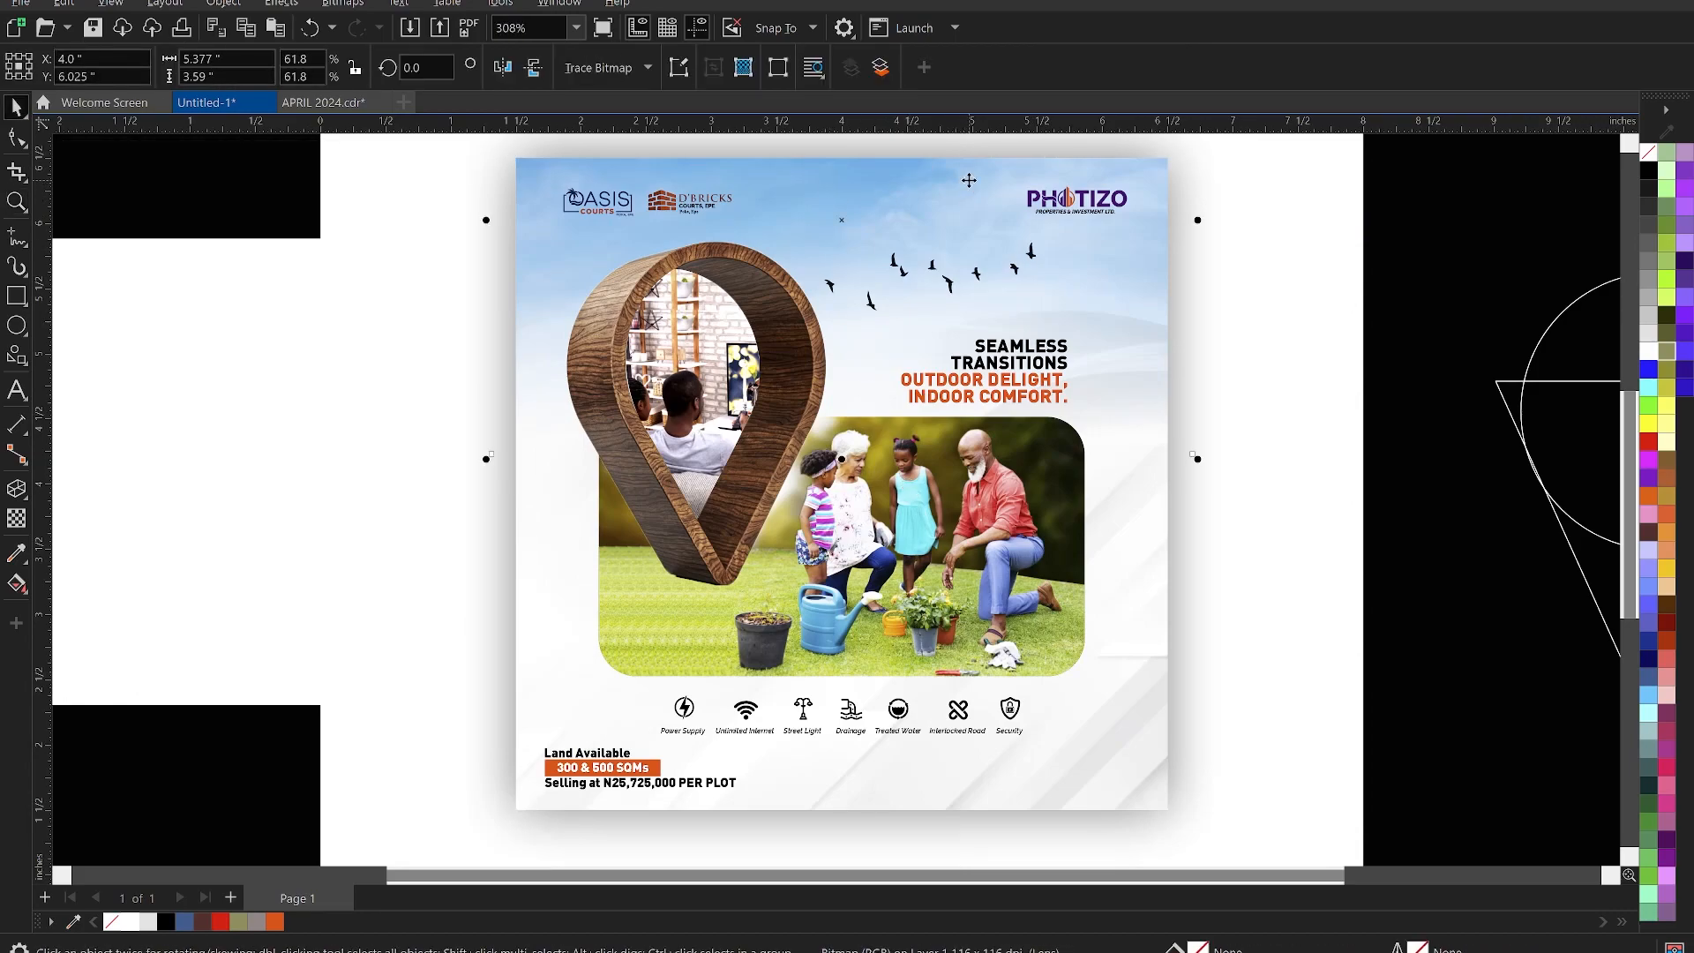
left_click(17, 519)
left_click_drag(841, 165, 841, 435)
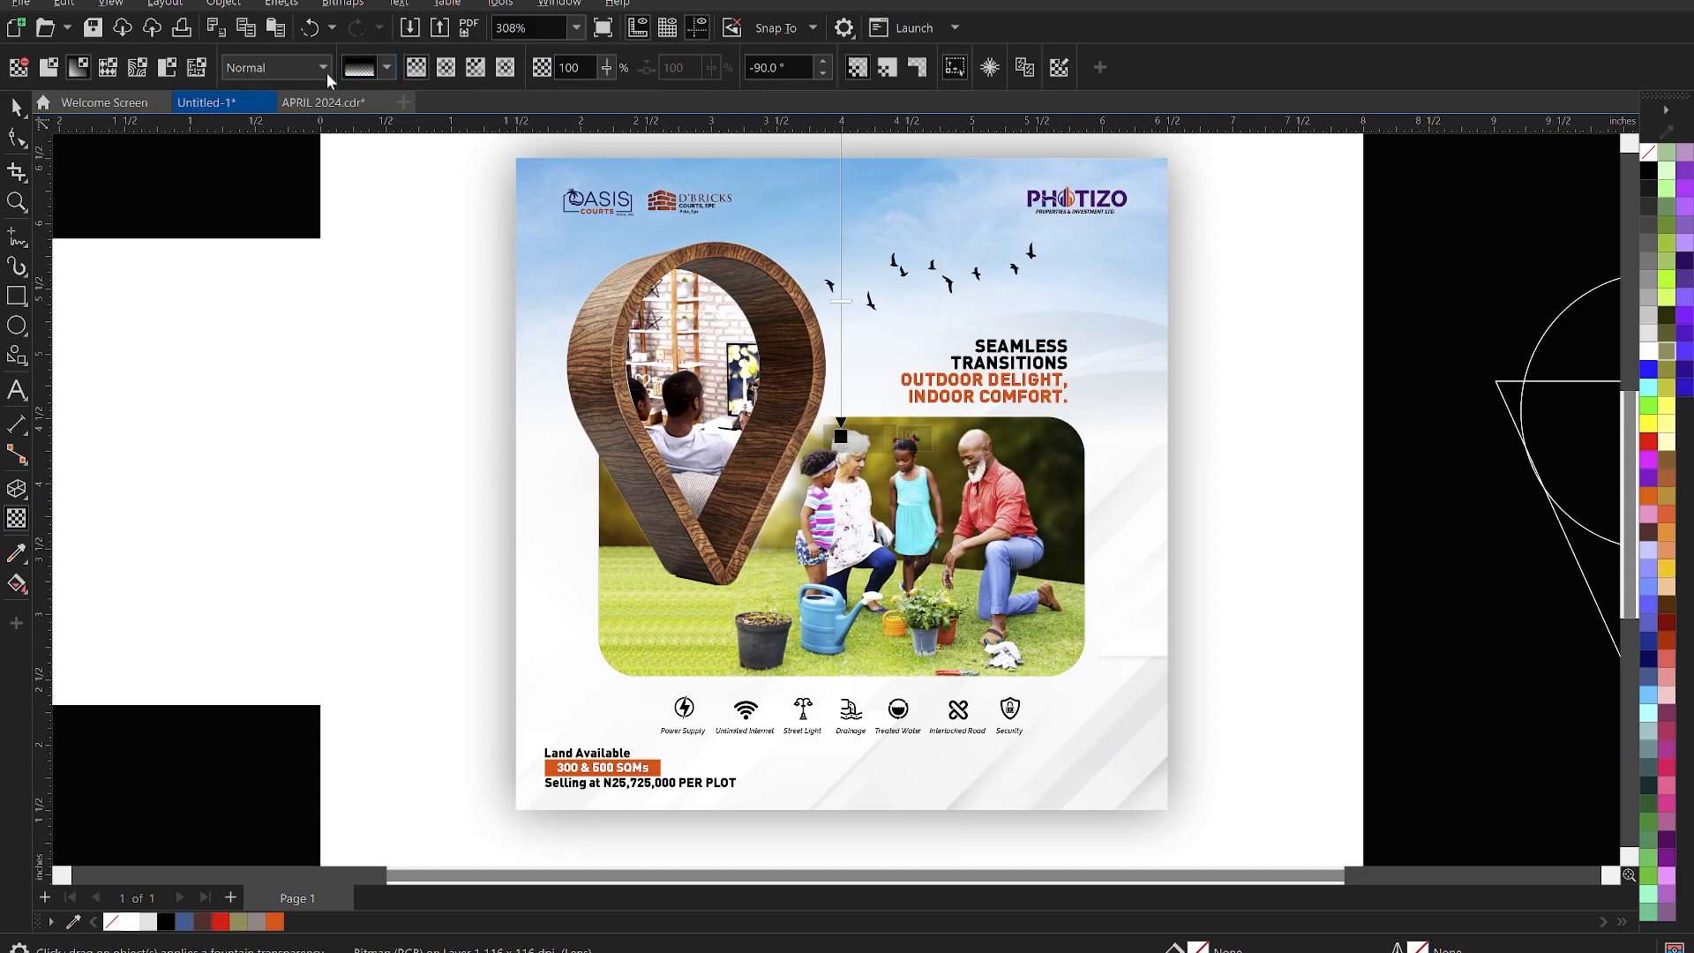
left_click(273, 76)
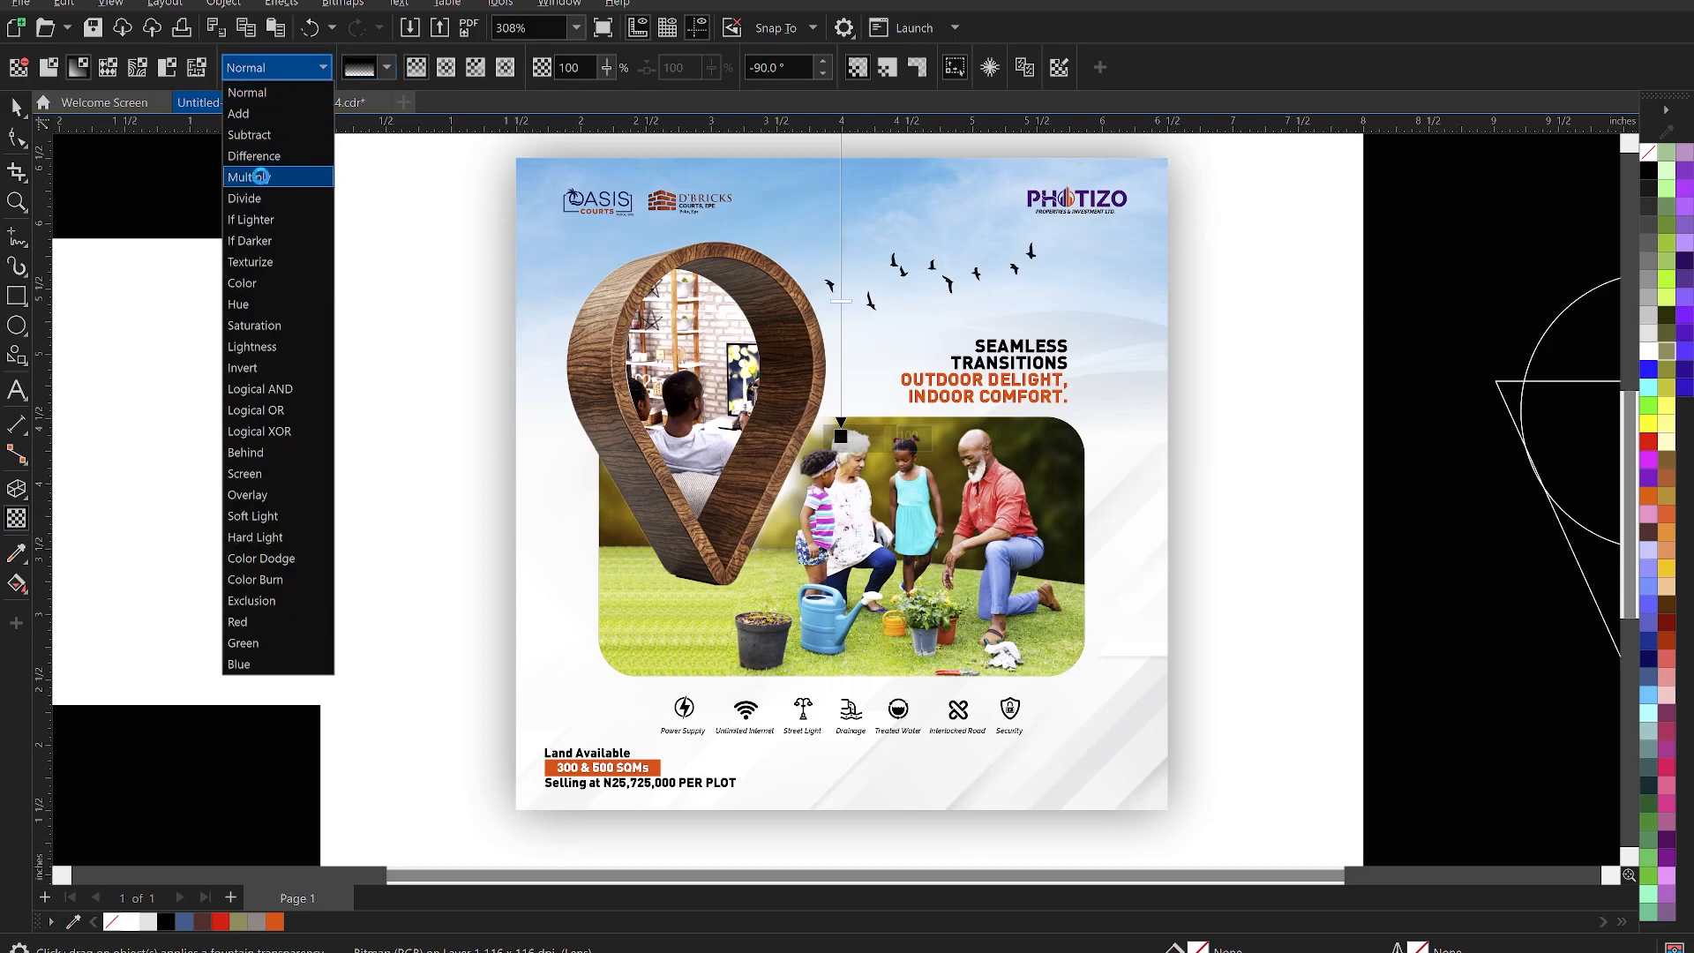
left_click(258, 177)
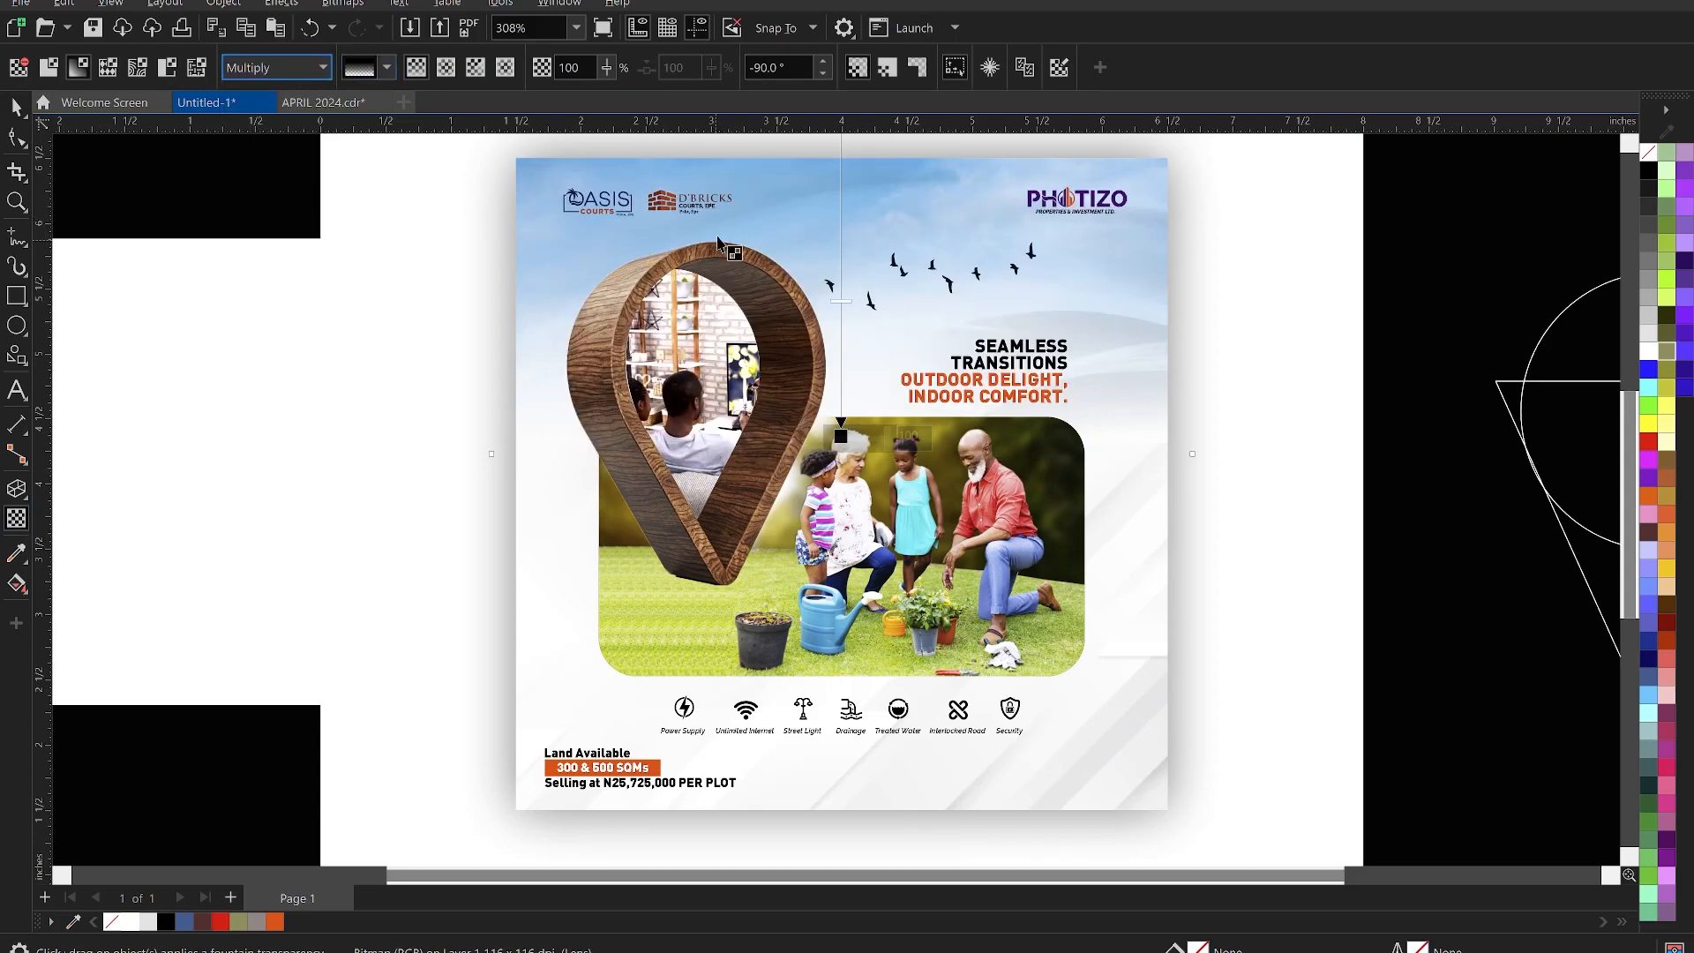
scroll(754, 322, "down", 1)
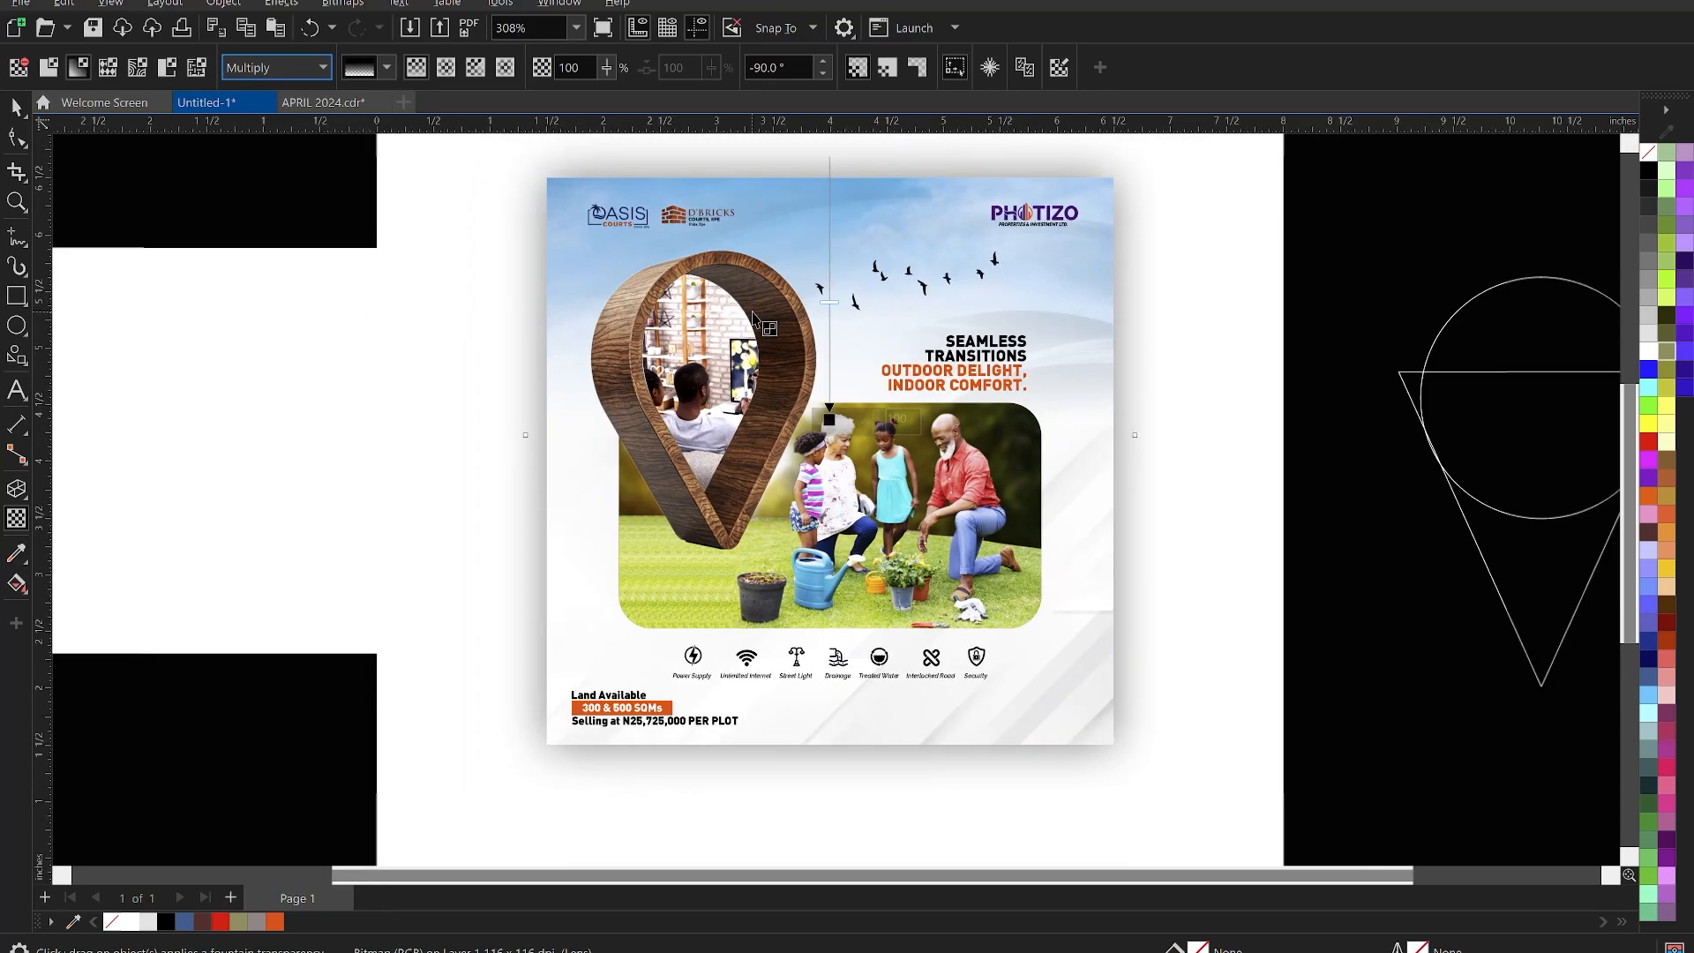
key("F4")
left_click(1232, 259)
Open the flyer's PowerClip contents for editing and start the Brightness/Contrast/Intensity adjustment on the sky image inside
left_click(15, 104)
left_click(980, 198)
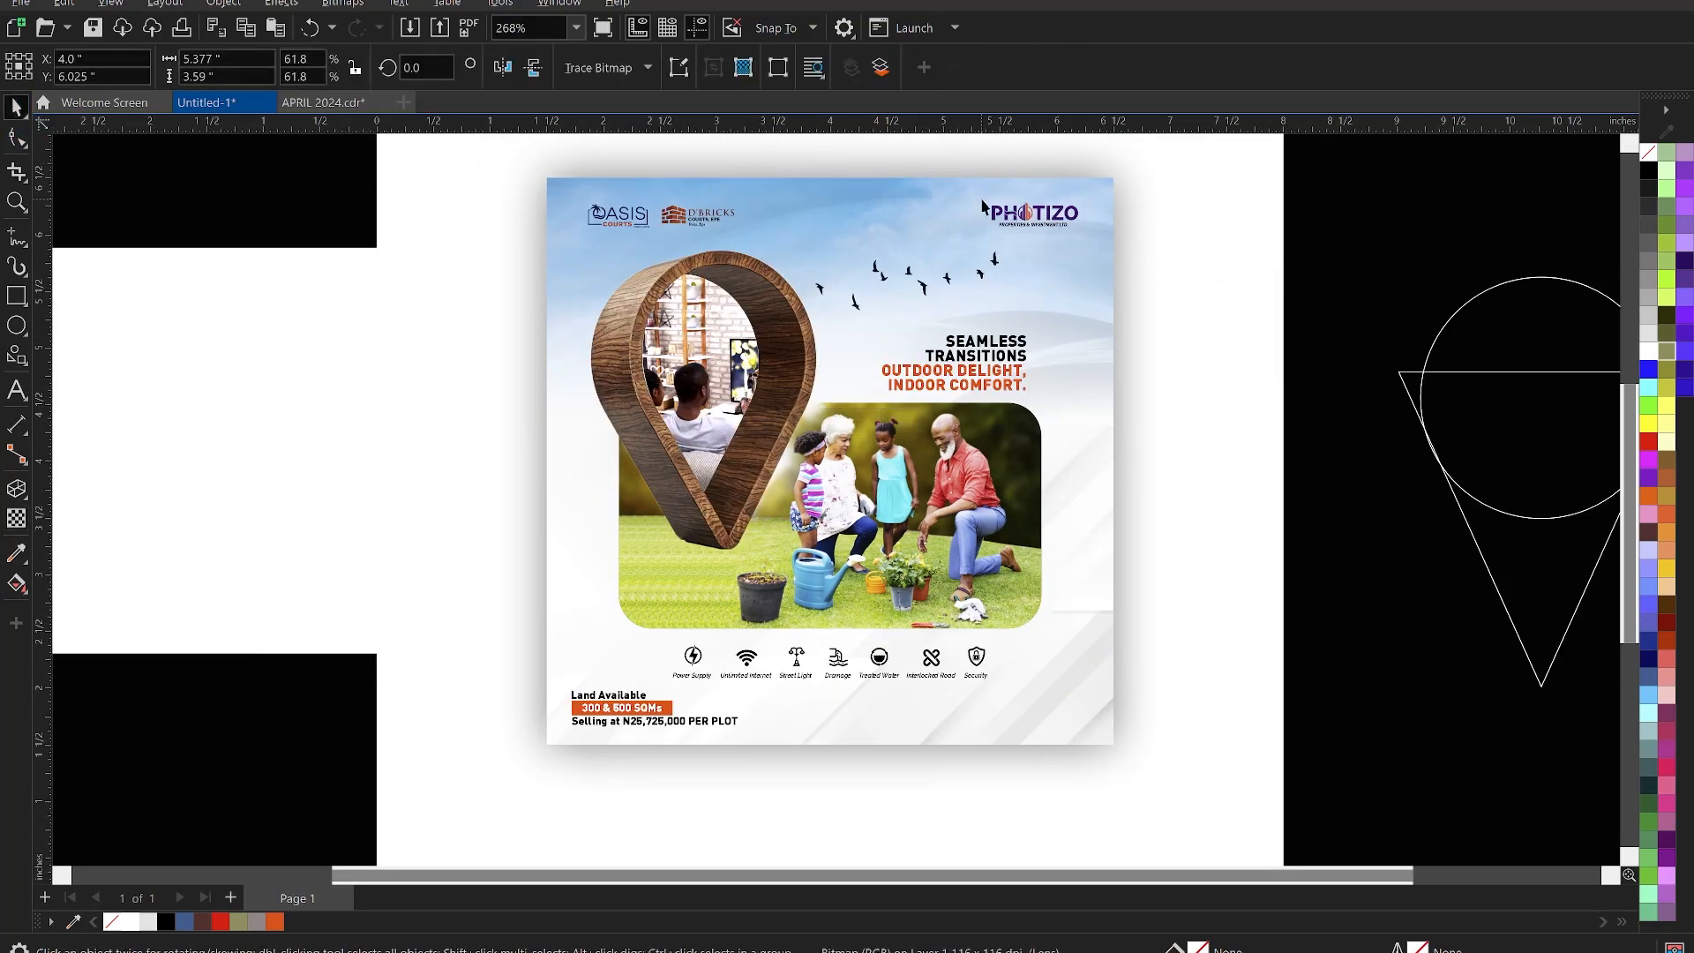
left_click(1197, 219)
double_click(1110, 239)
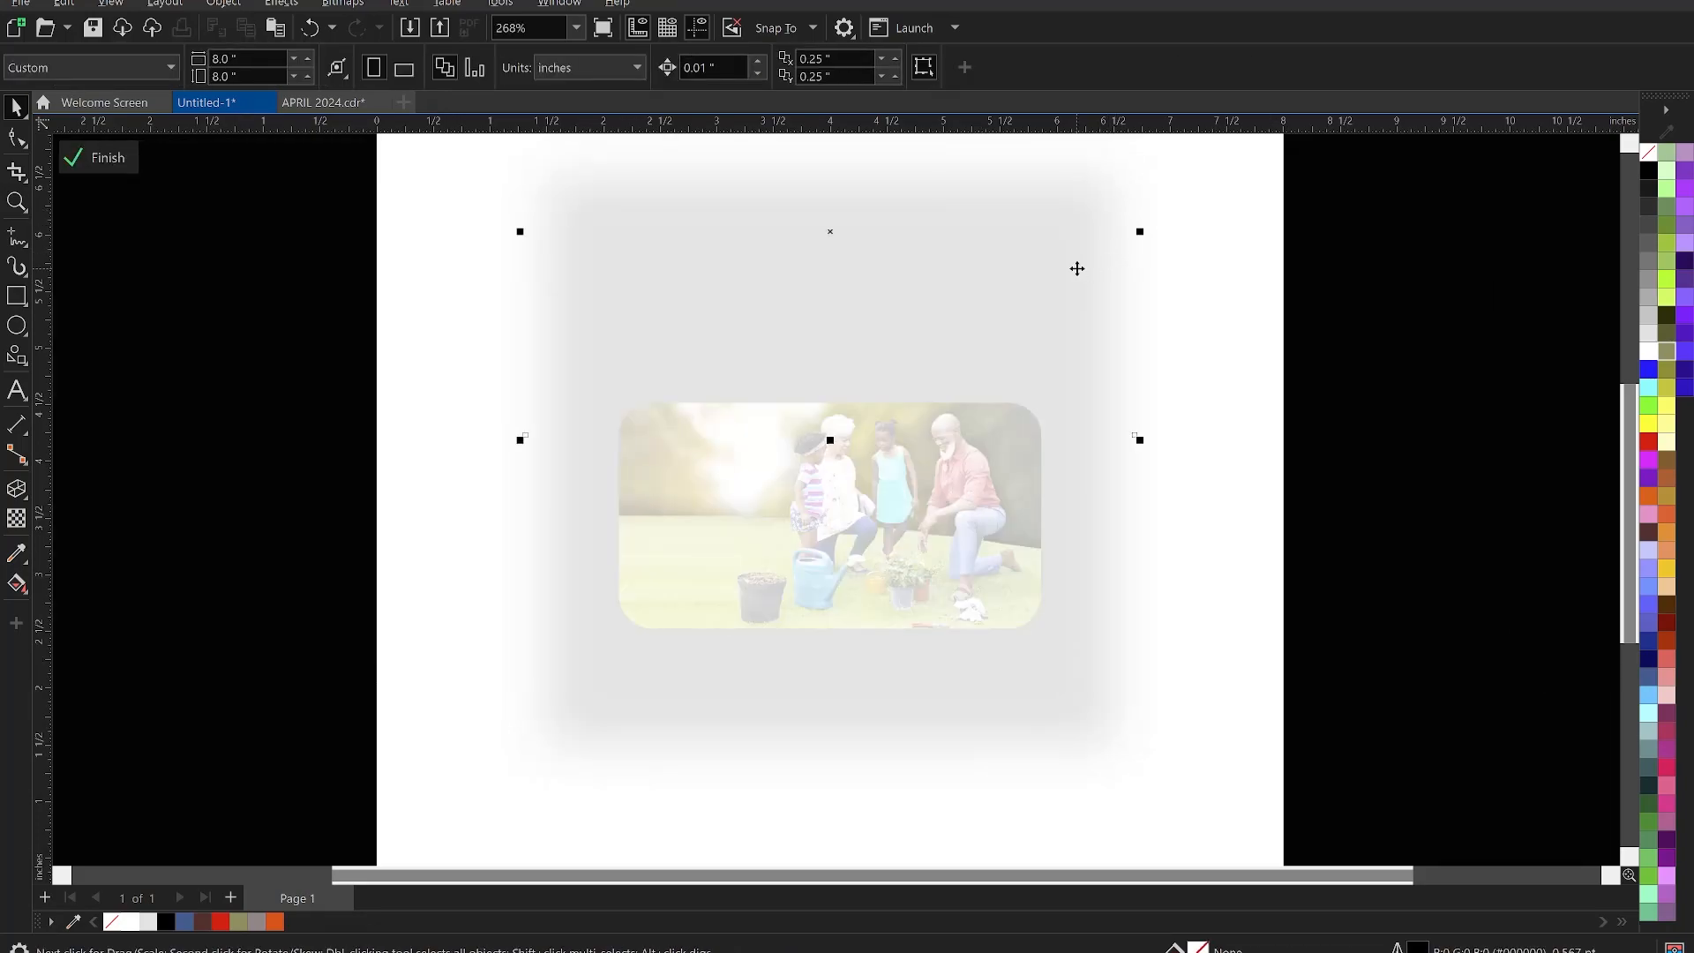
left_click(1072, 269)
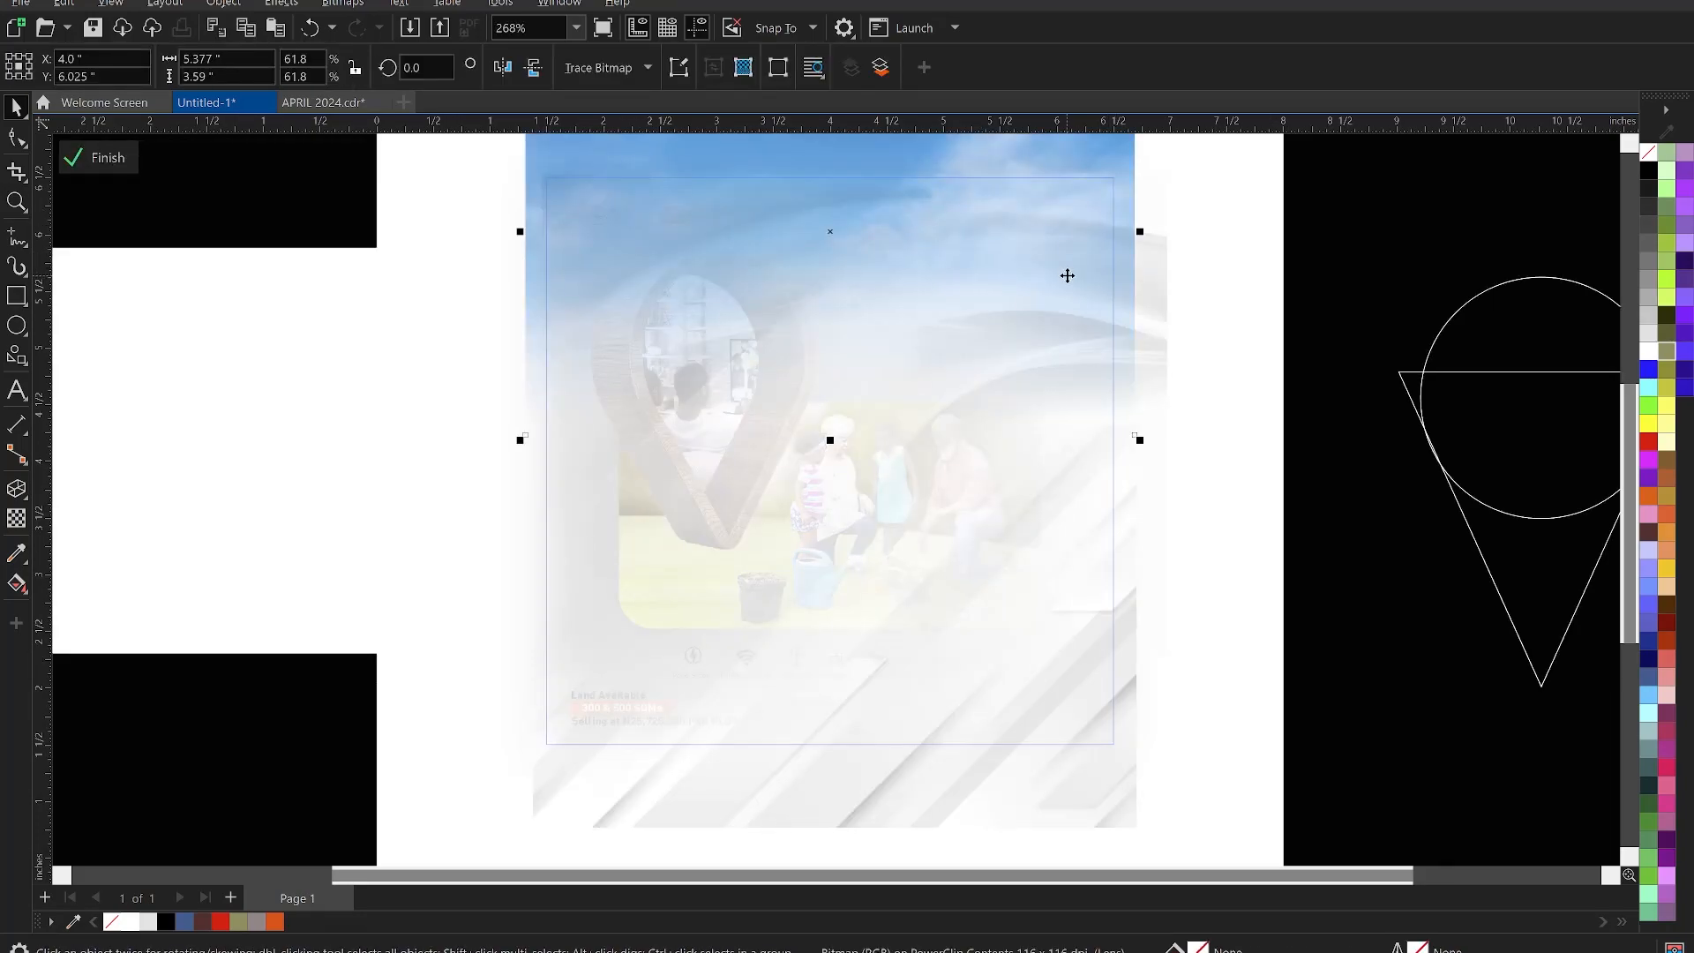
key("ctrl+b")
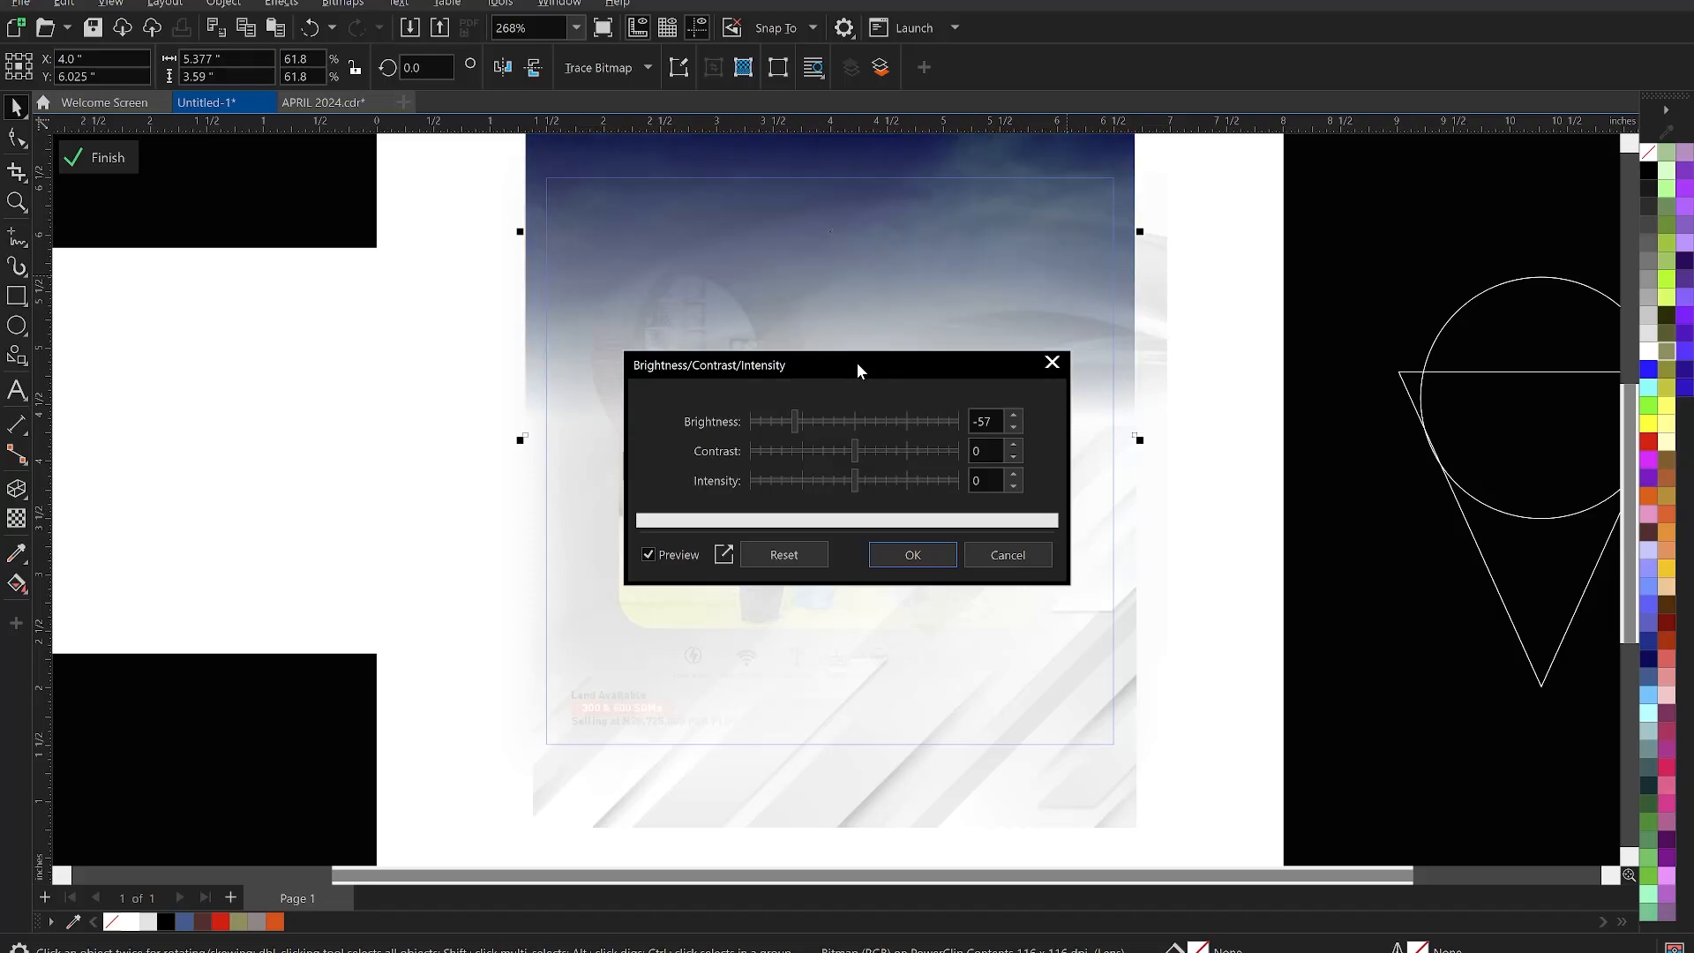
Try contrast 21 with brightness 16 and 7 on the sky image, then reset the adjustment values
left_click(755, 561)
left_click(876, 450)
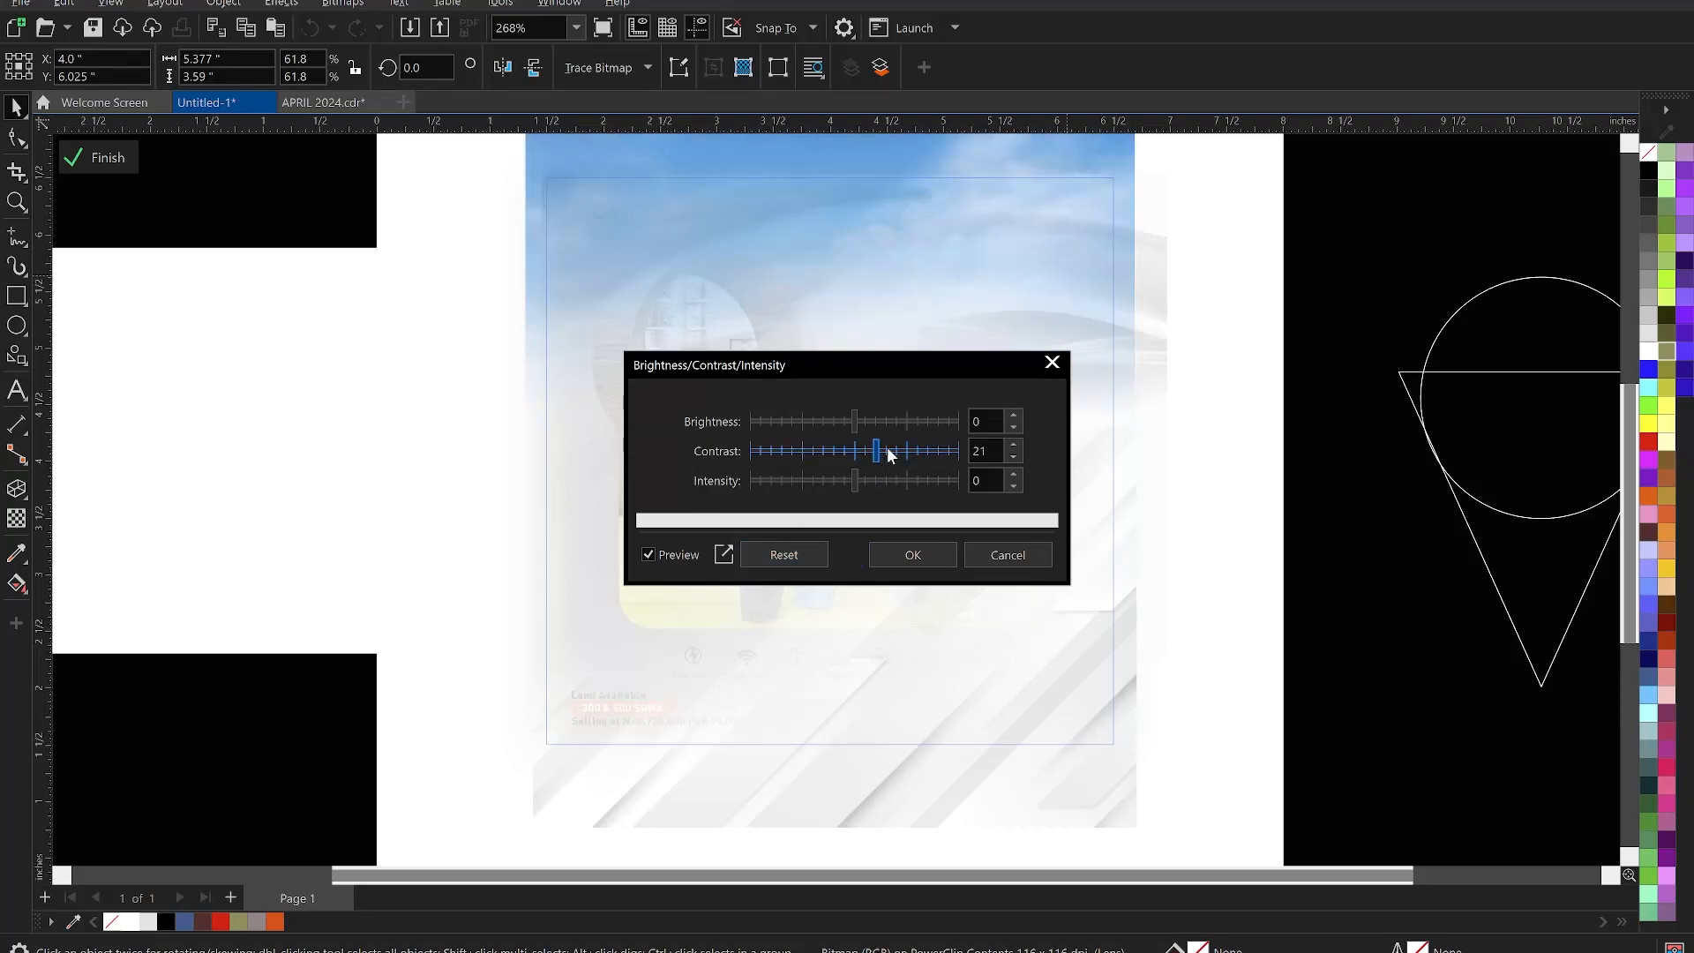
left_click(868, 423)
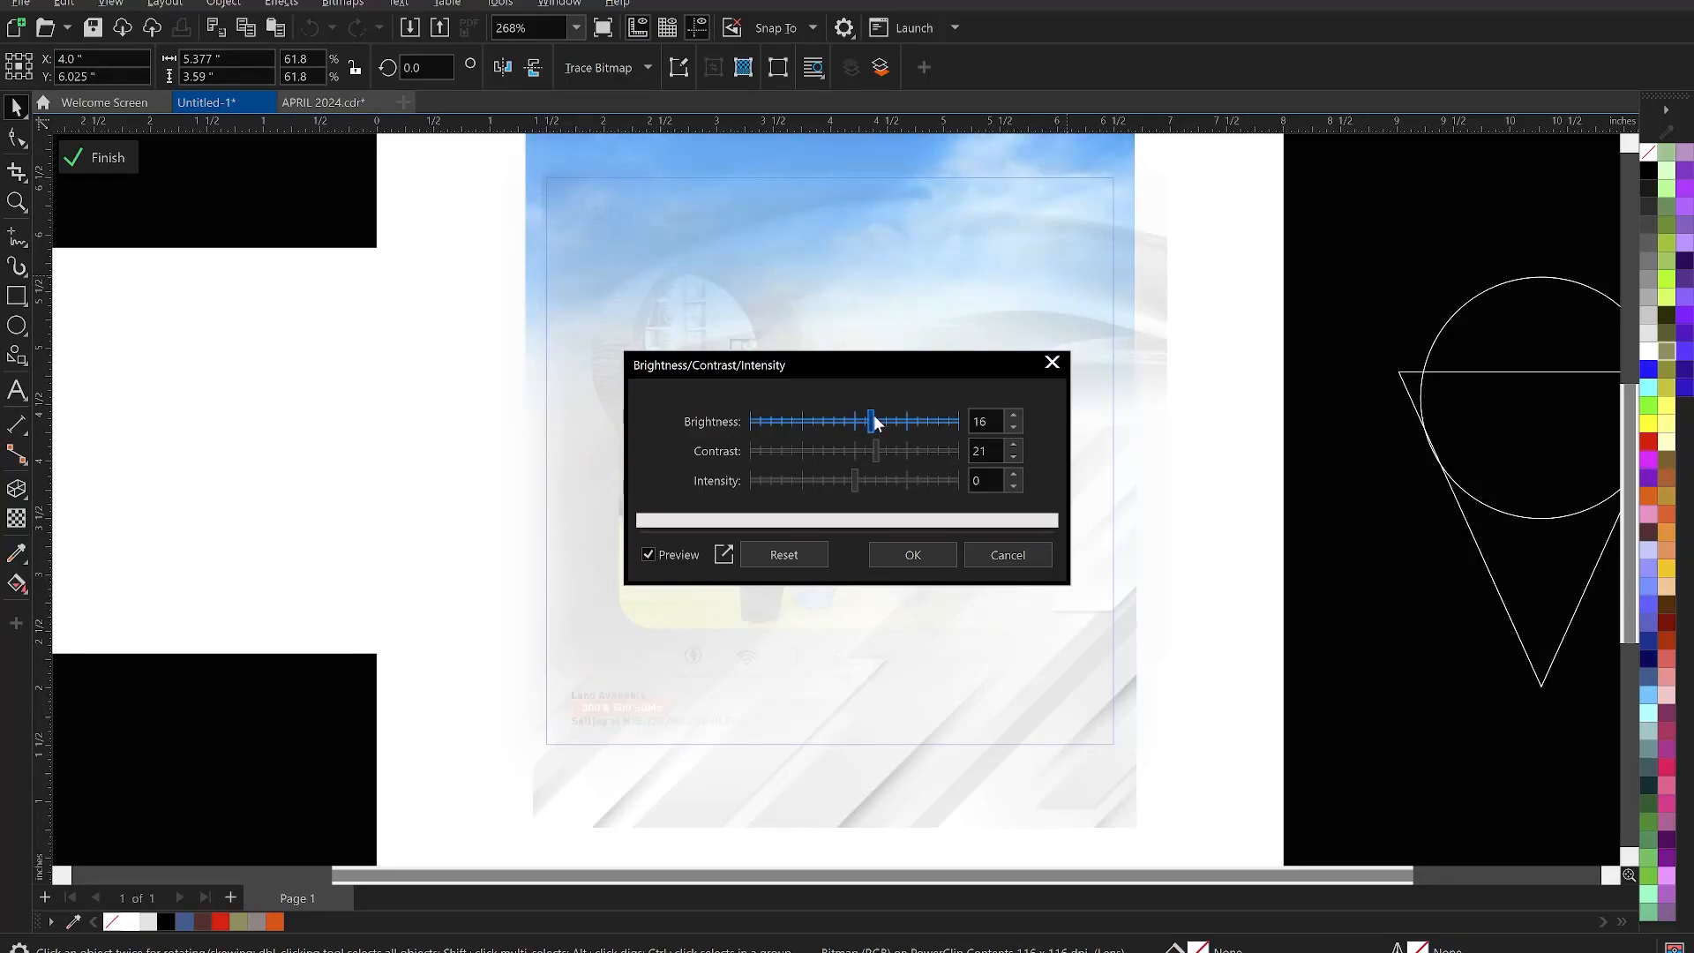
left_click(861, 418)
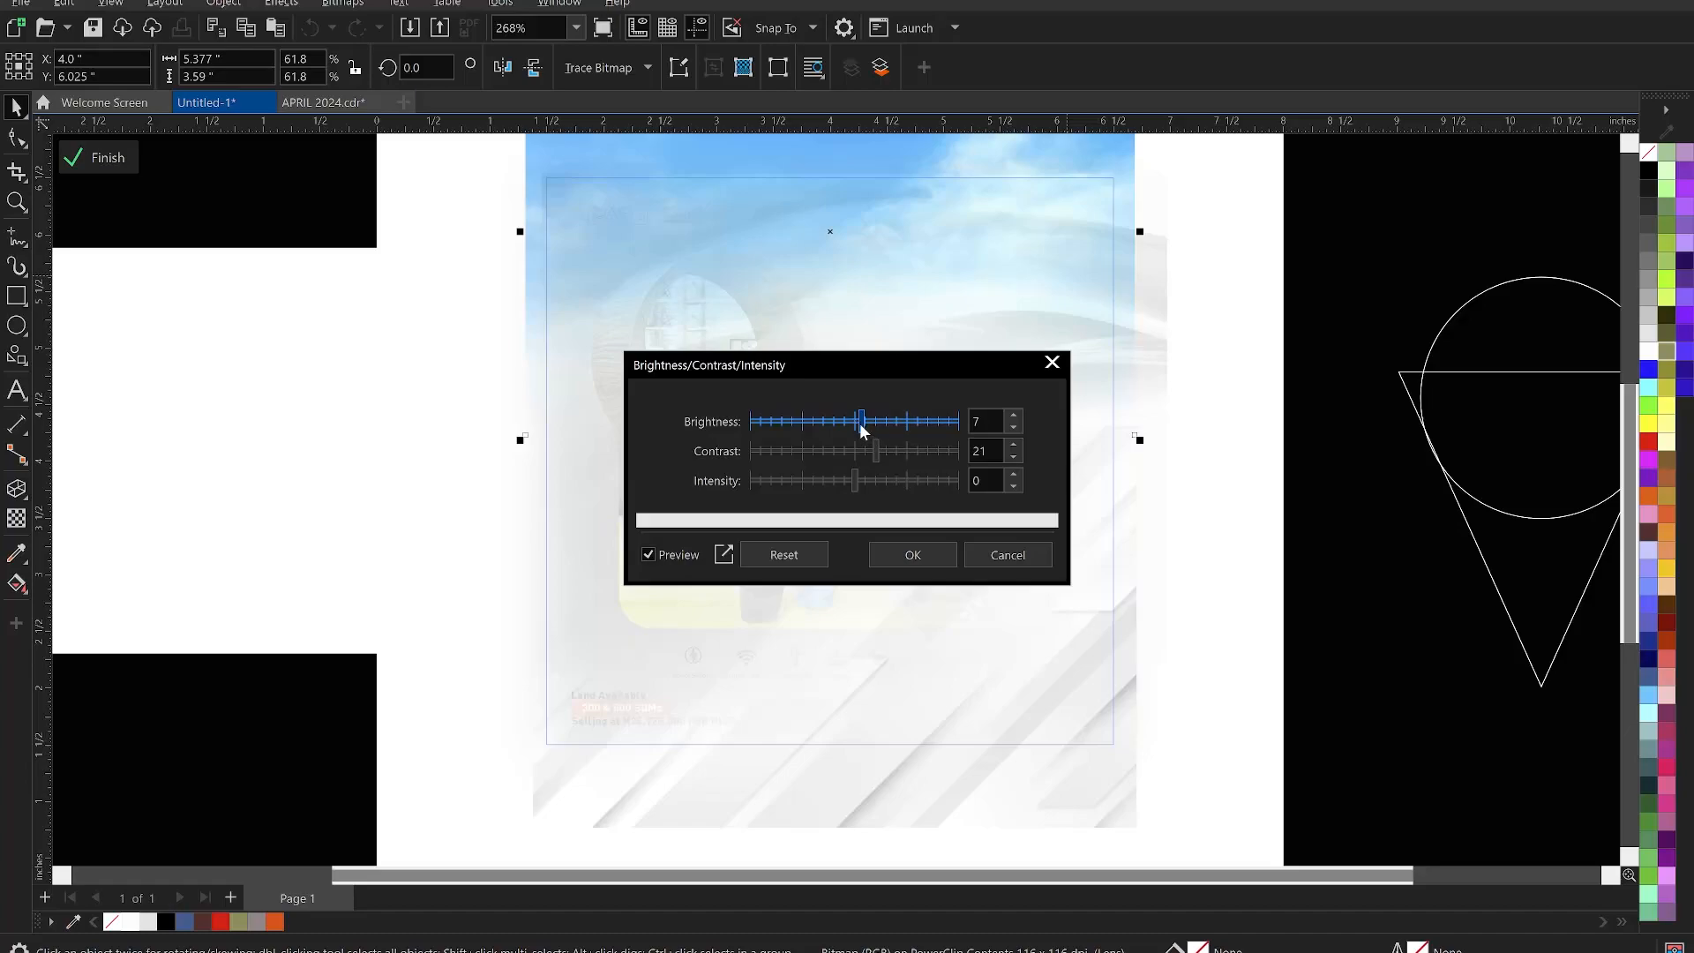
left_click(794, 553)
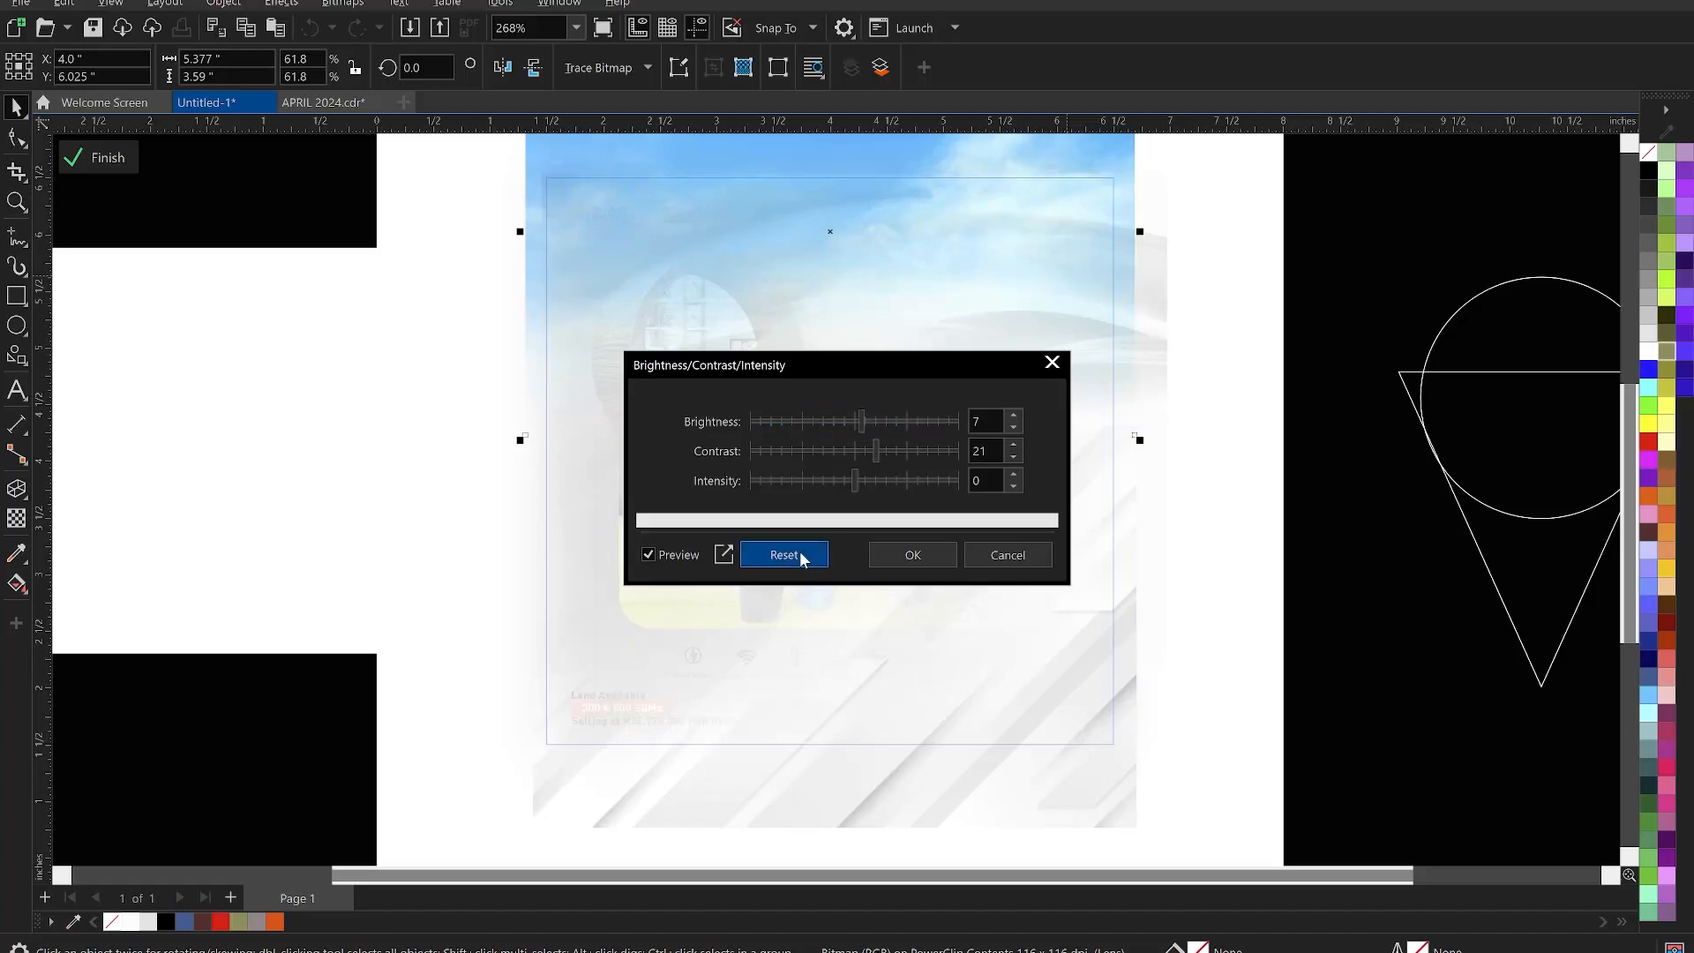
Set the sky image's contrast to 47, apply the adjustment and finish editing the PowerClip contents
left_click(882, 450)
left_click(891, 449)
left_click(903, 450)
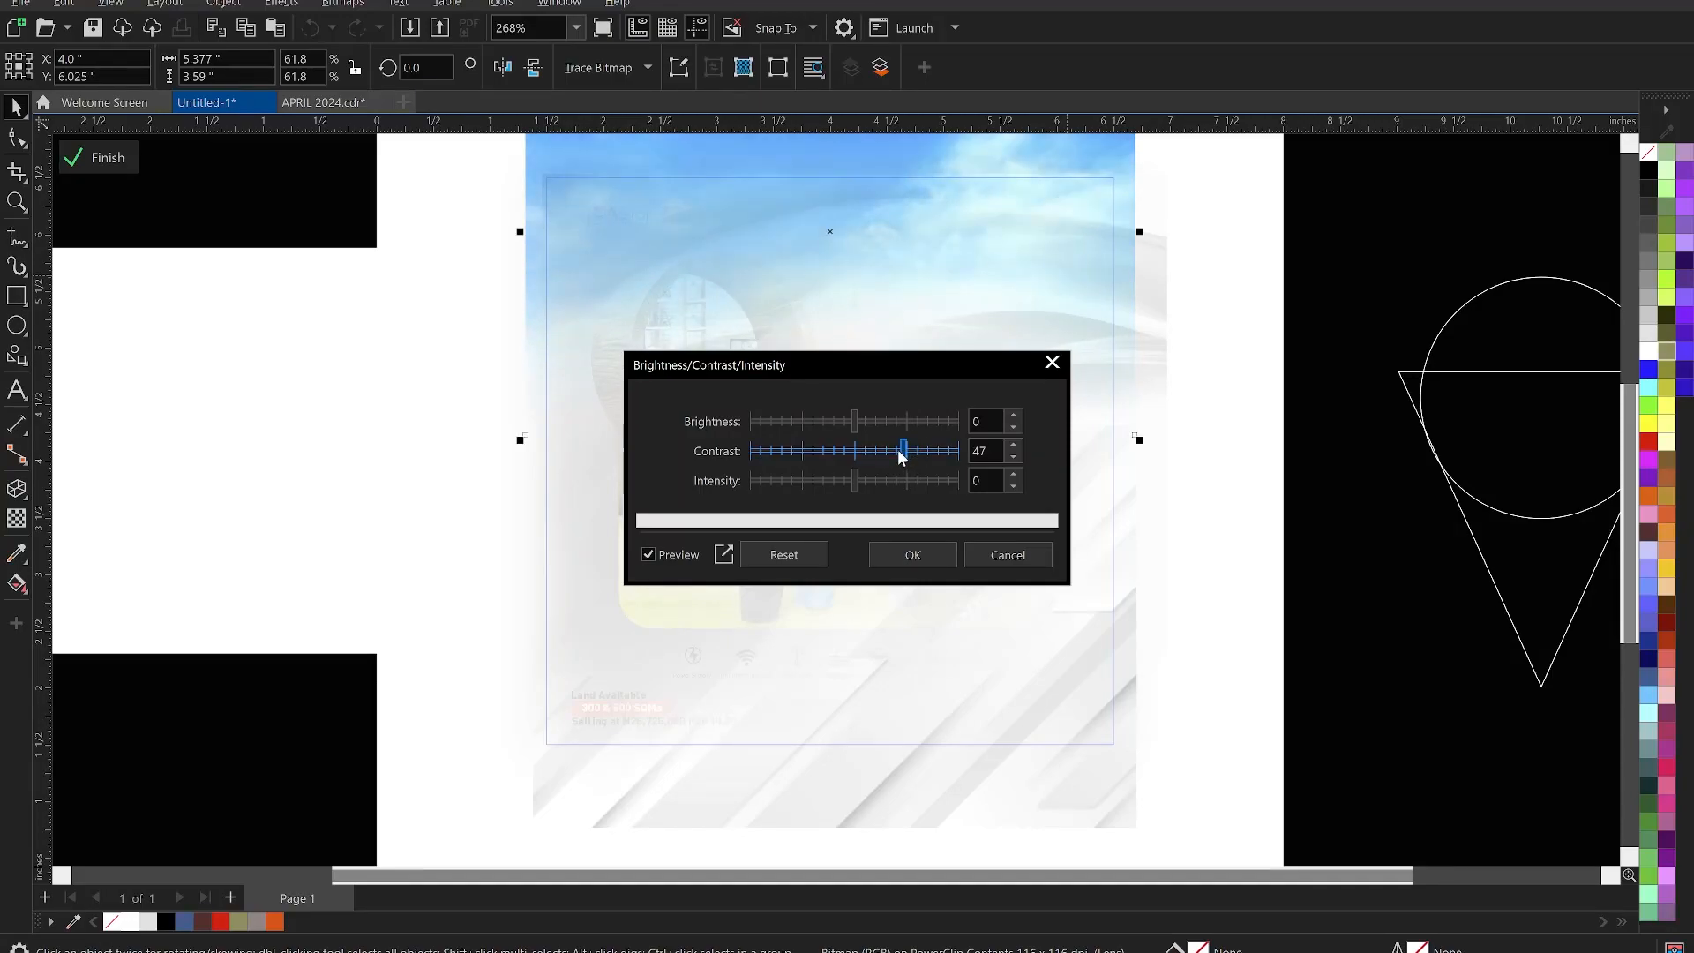
left_click(912, 554)
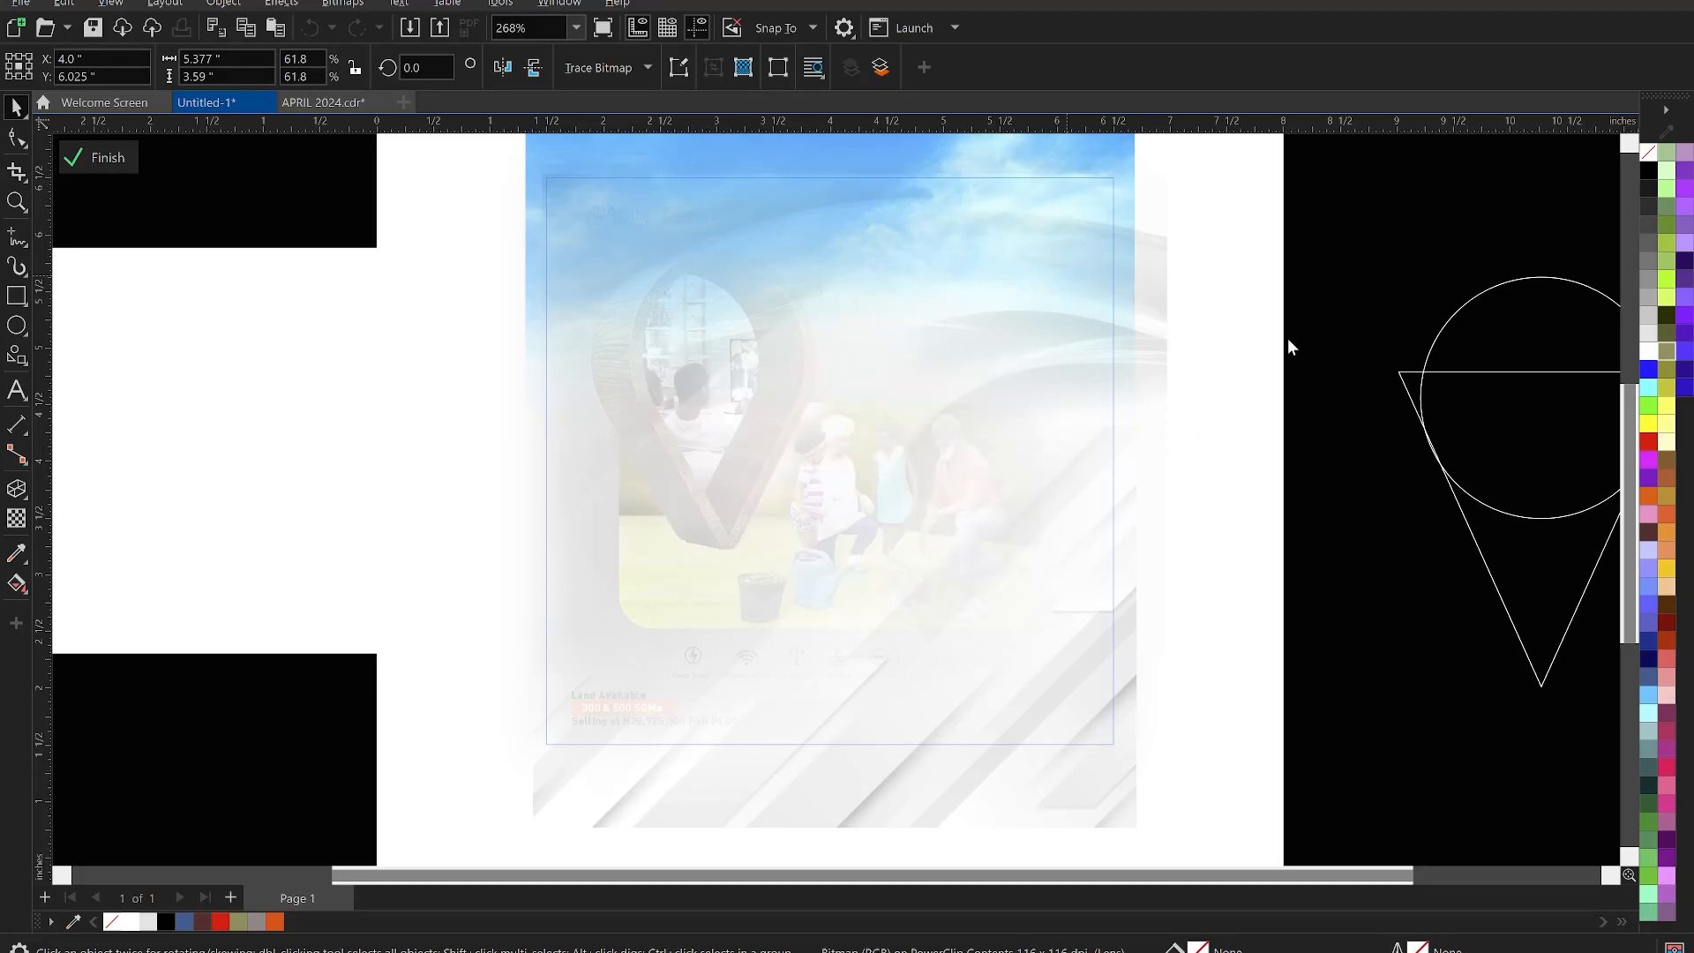
left_click(1360, 260, "ctrl")
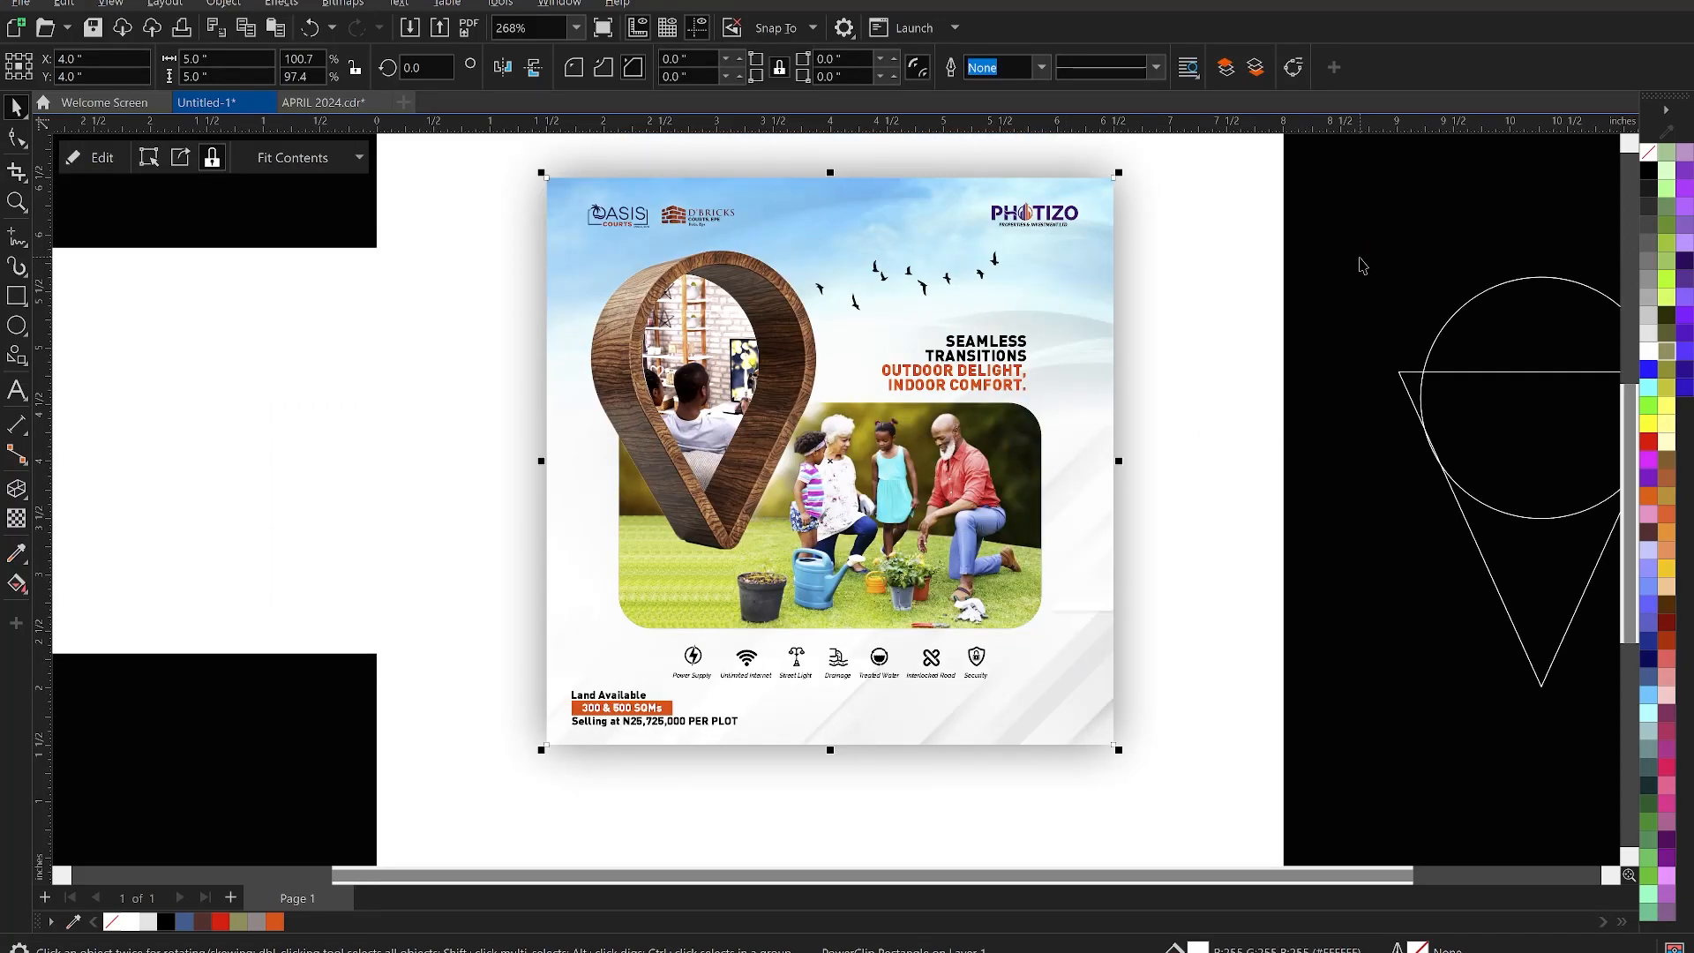
Delete the five leftover traced birds together with their white background shape beside the page
key("z")
scroll(976, 306, "down", 2)
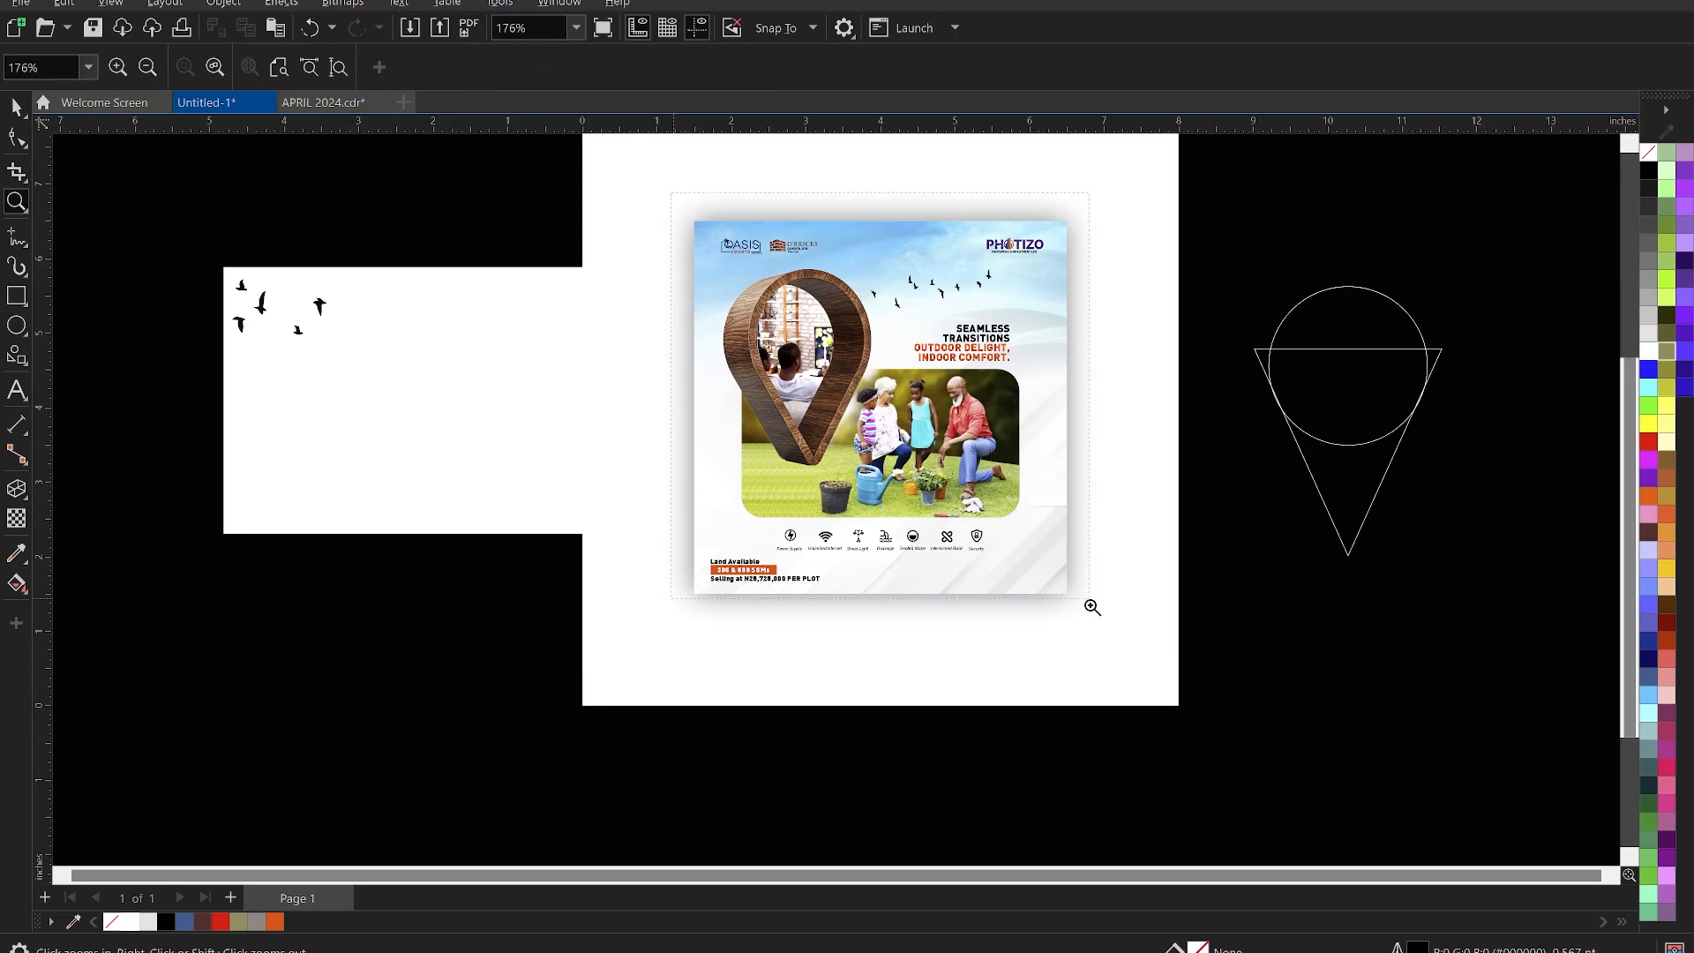
left_click_drag(1092, 605, 1089, 605)
key("space")
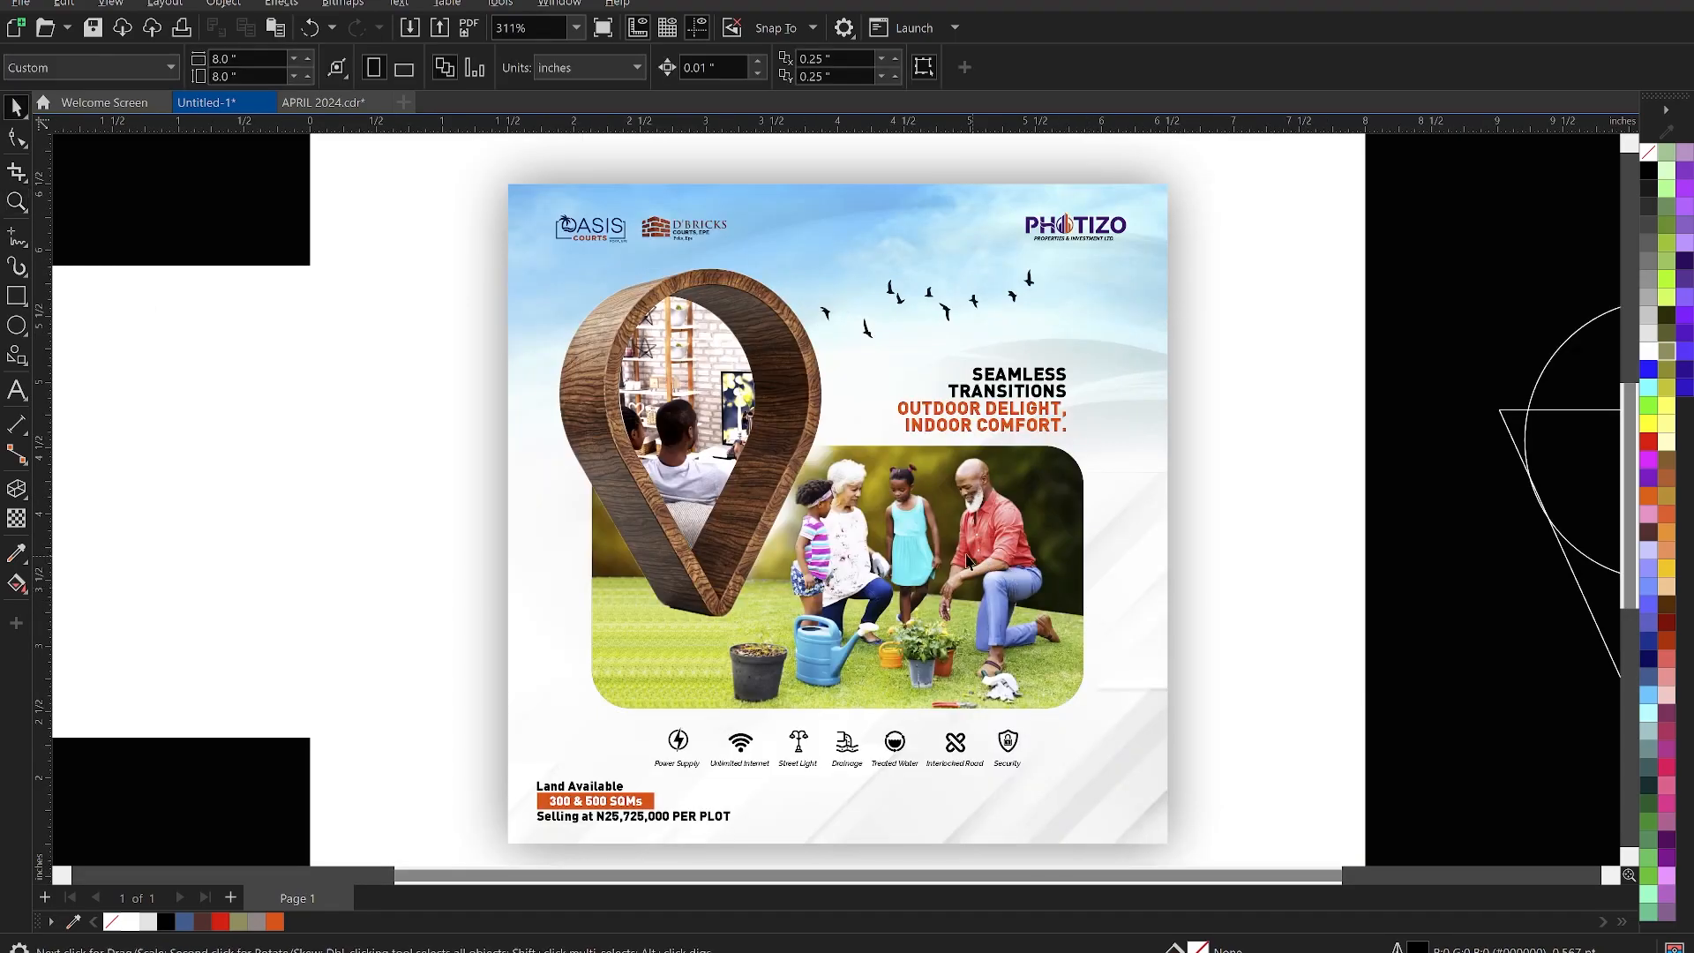
left_click(328, 438)
key("F3")
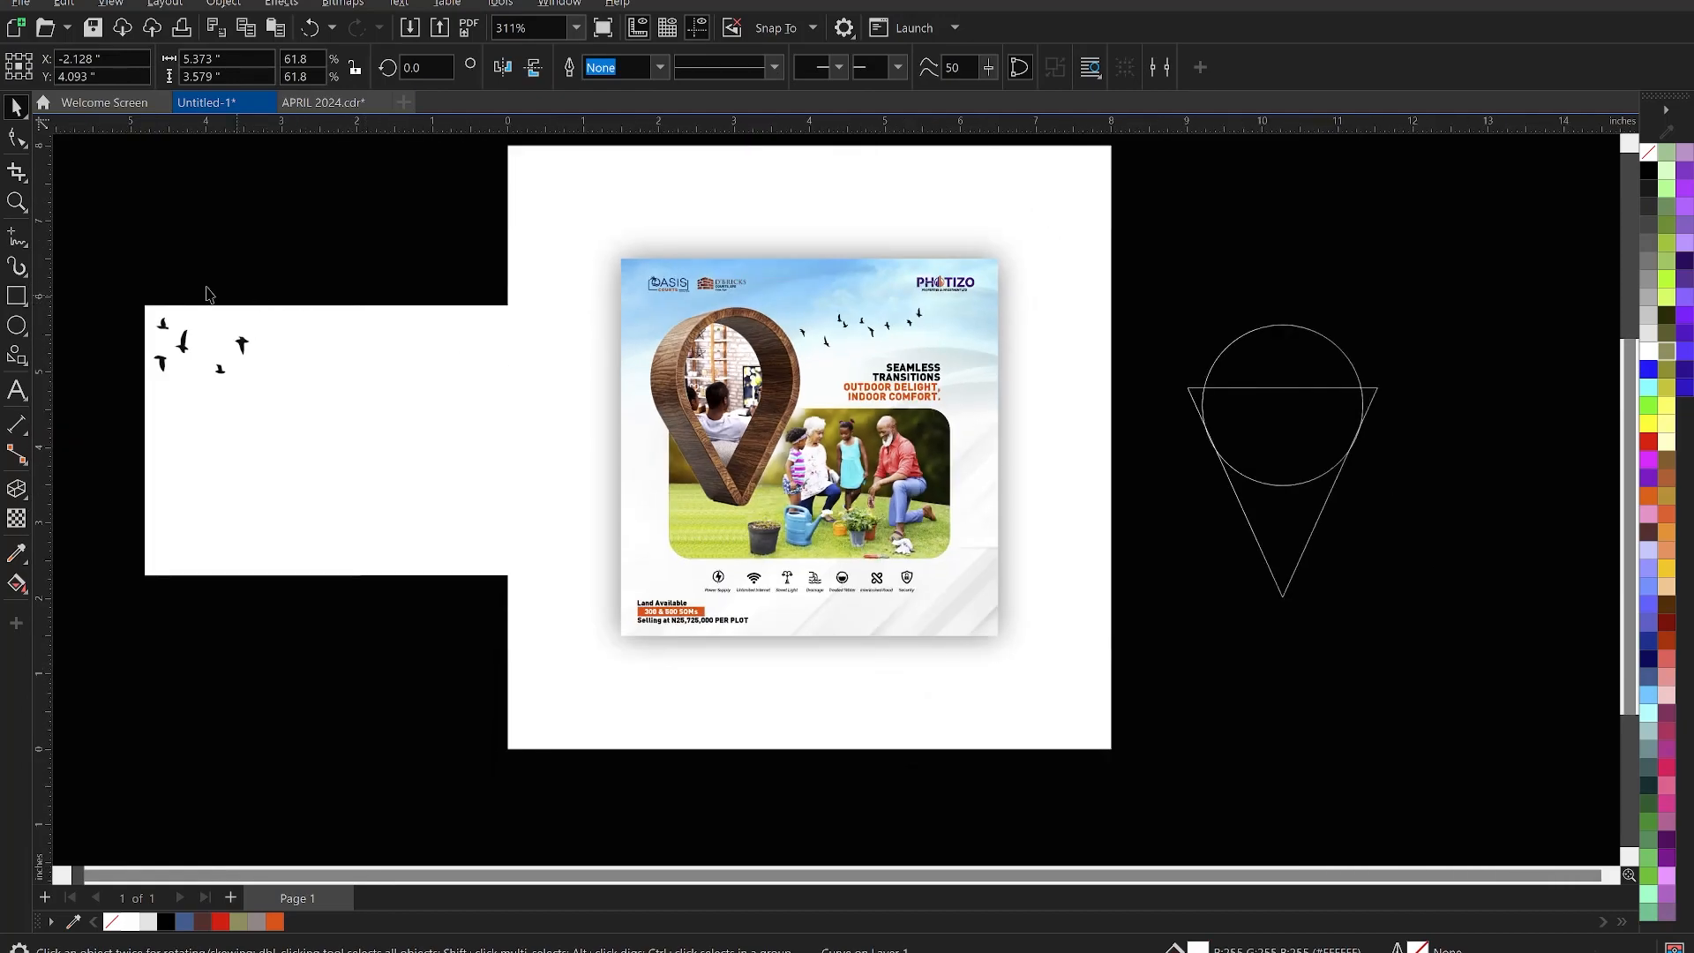
mouse_move(110, 260)
left_mouse_down()
mouse_move(650, 560)
mouse_move(638, 606)
left_mouse_up()
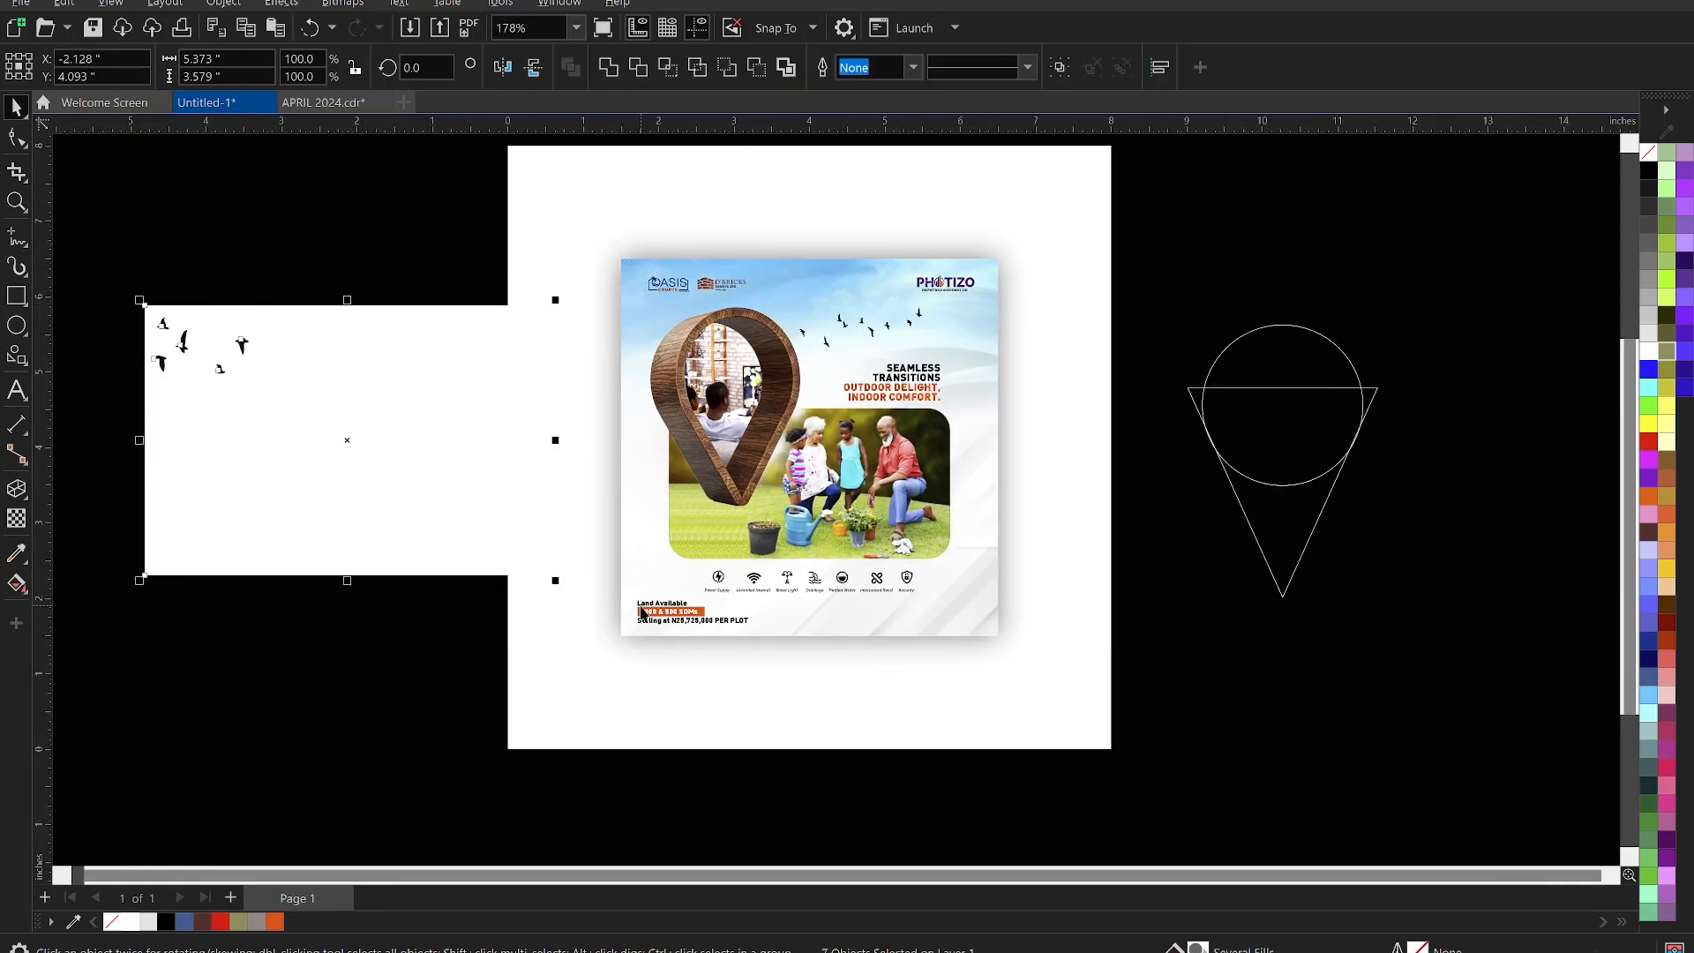
key("Delete")
key("z")
left_click_drag(608, 242, 1011, 654)
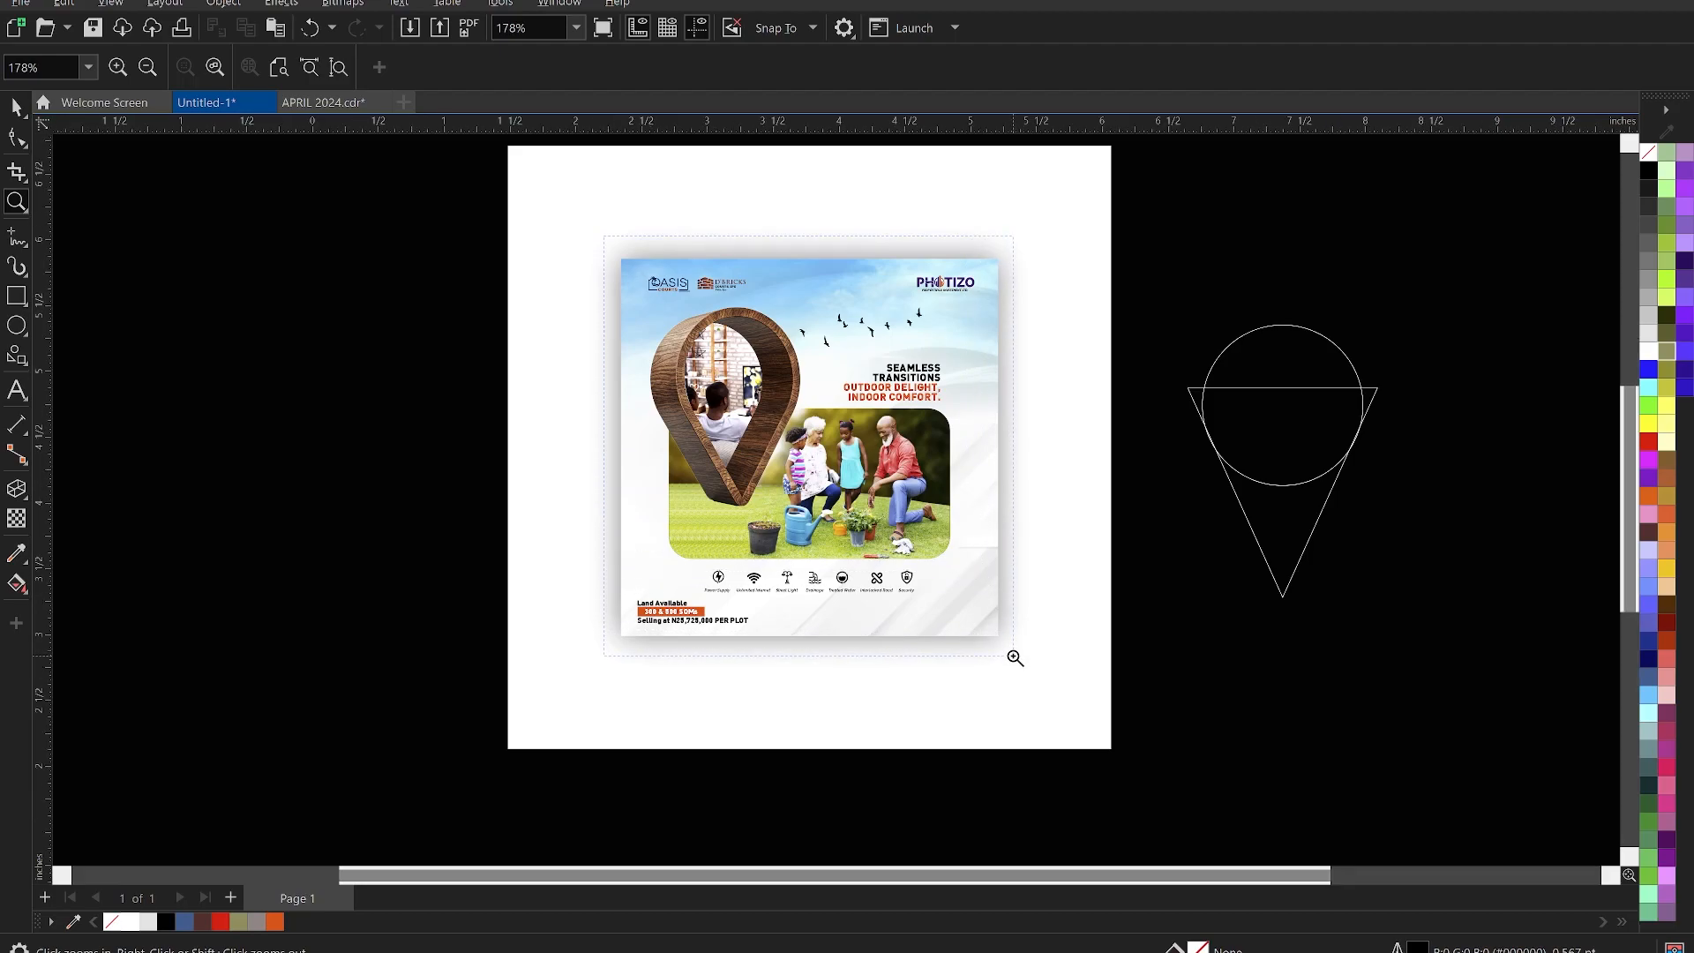
key("space")
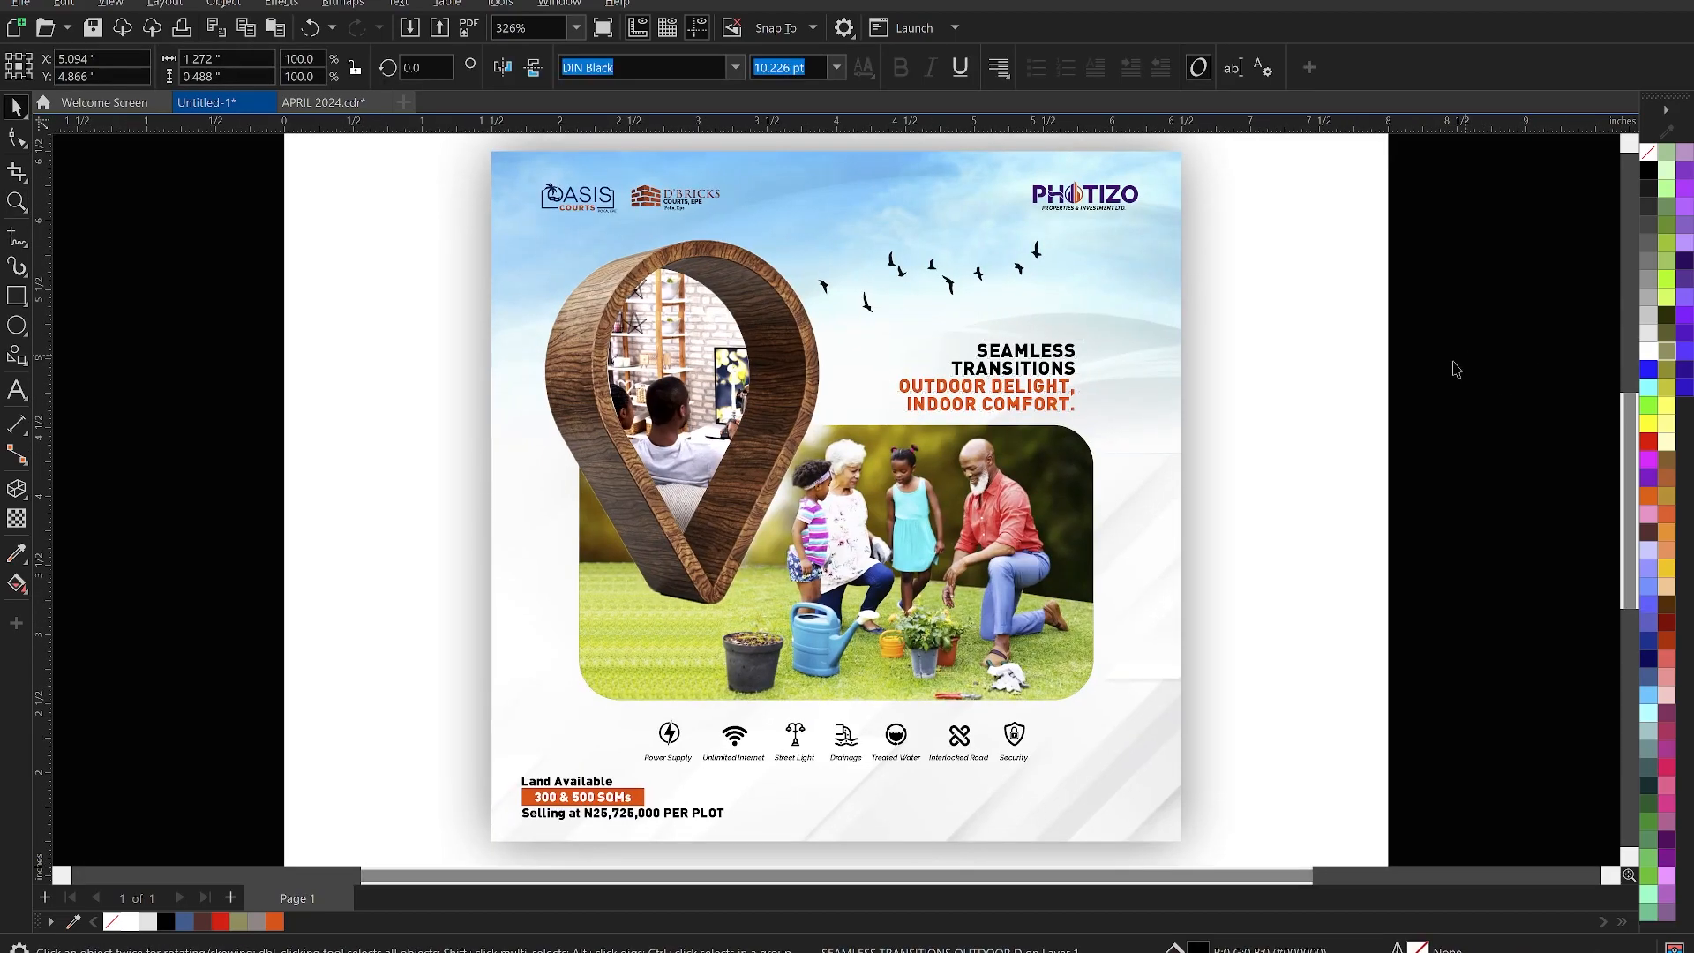
left_click(1452, 366)
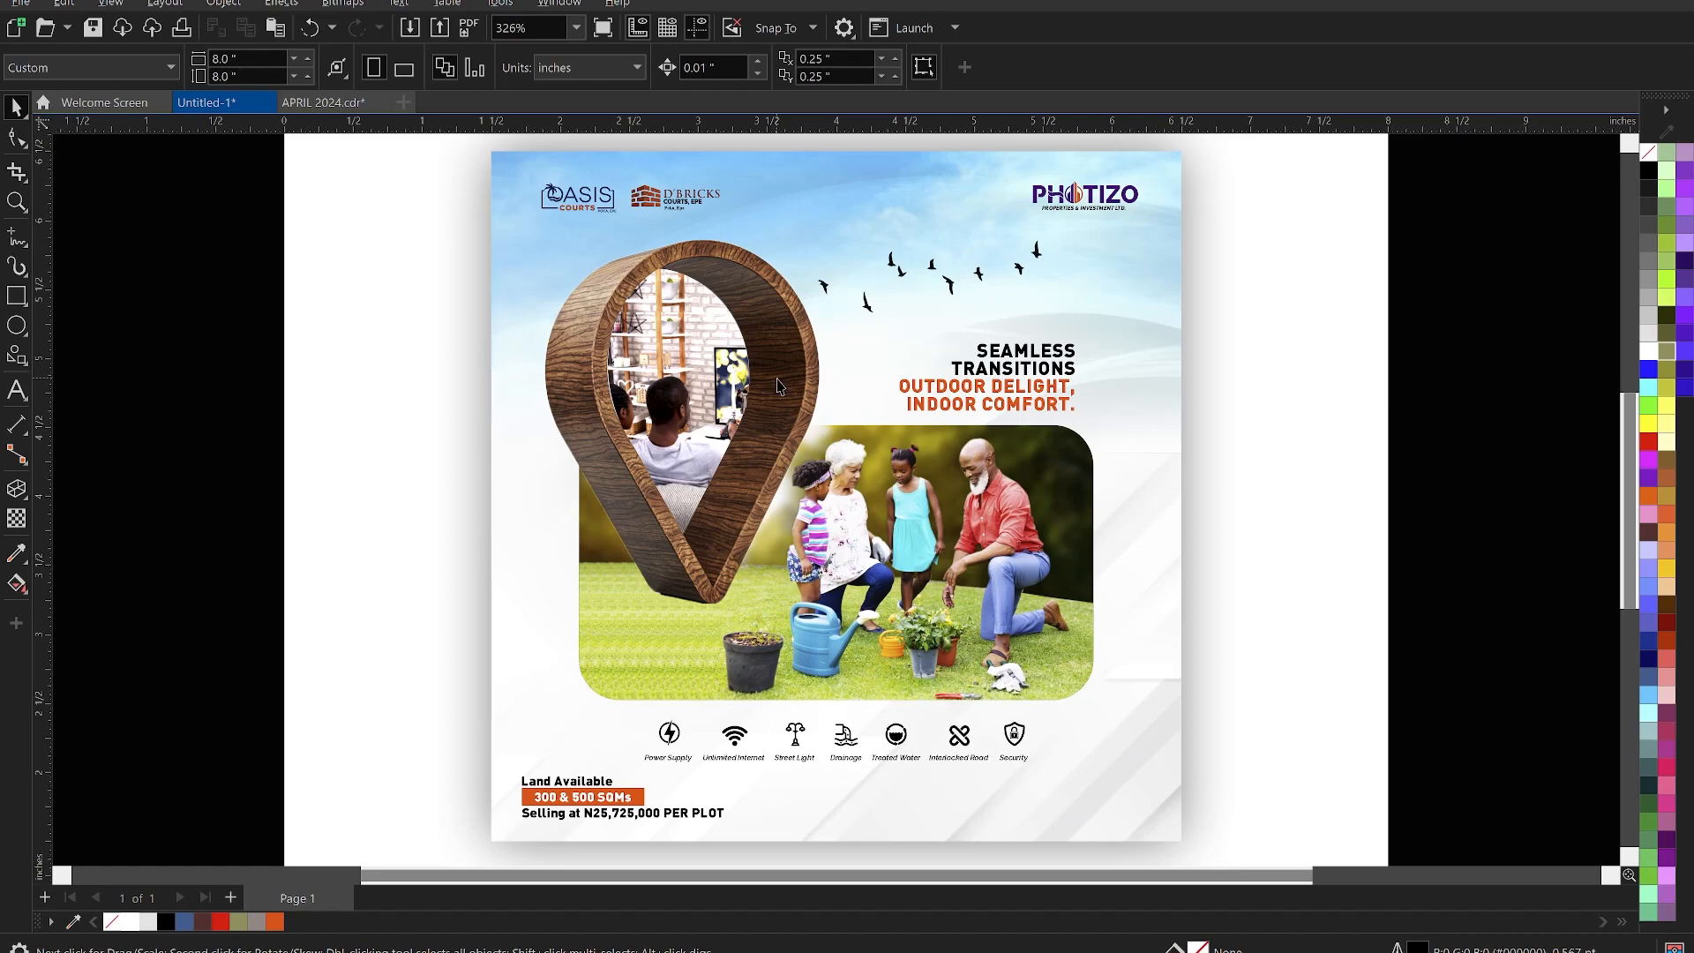
Draw a thin rectangle about 1.38 by 0.07 inches just beneath the wooden pin's tip, filled black without outline
left_click(678, 527)
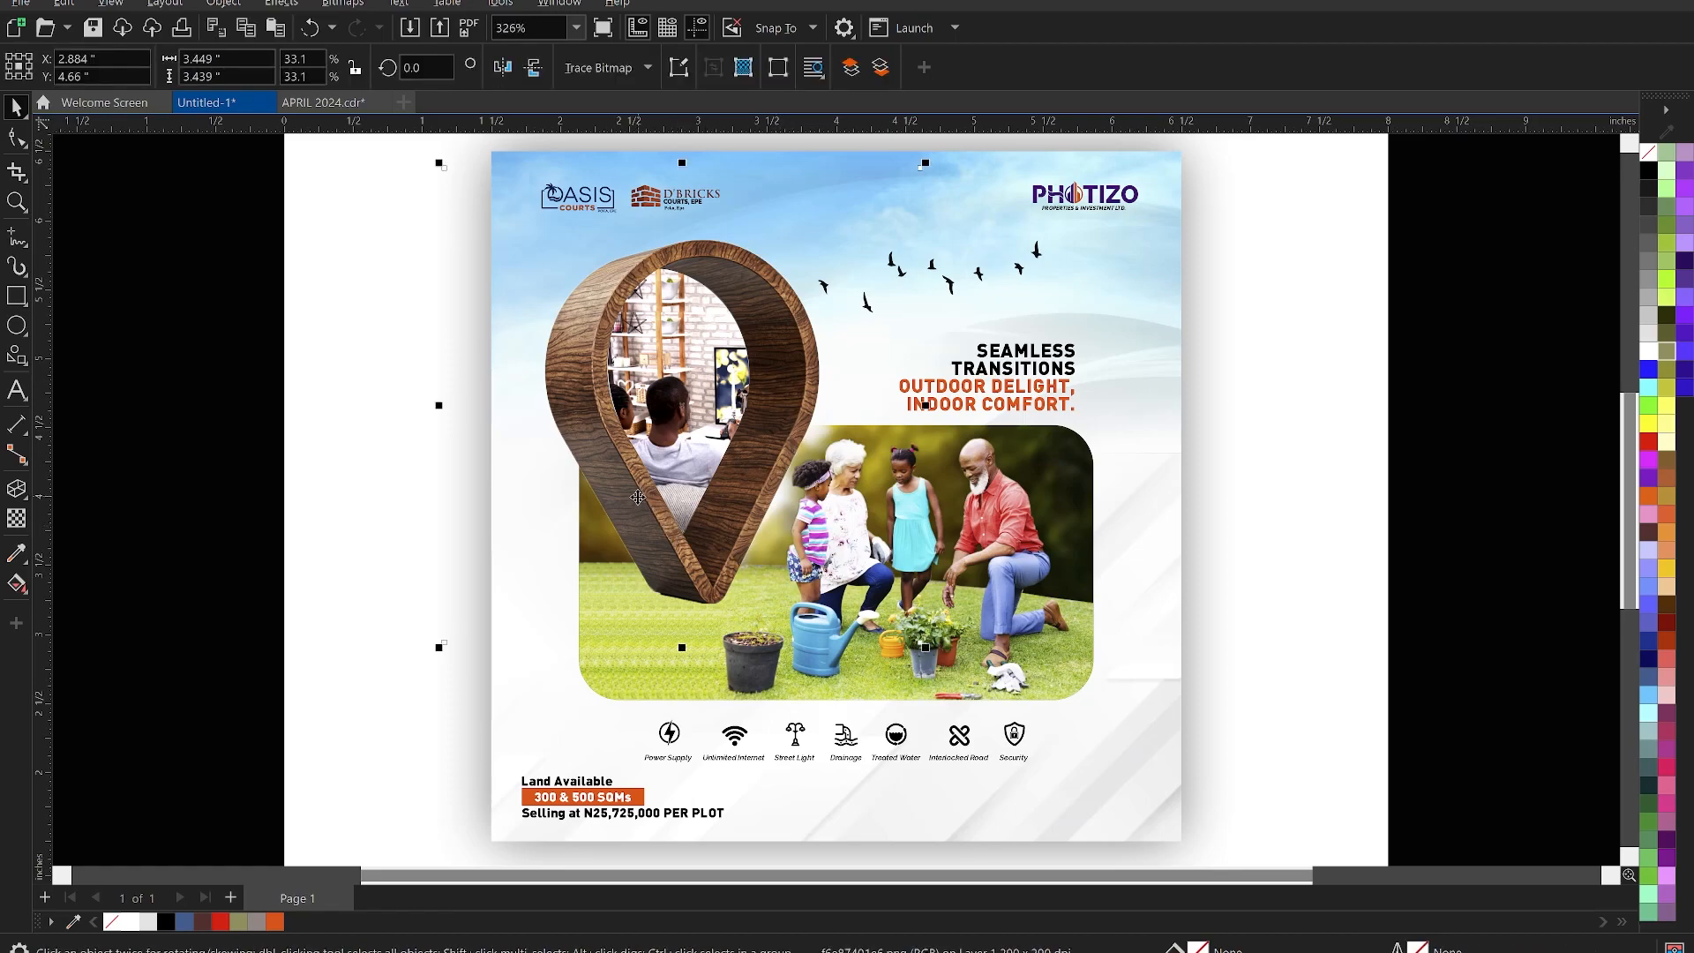
left_click(12, 299)
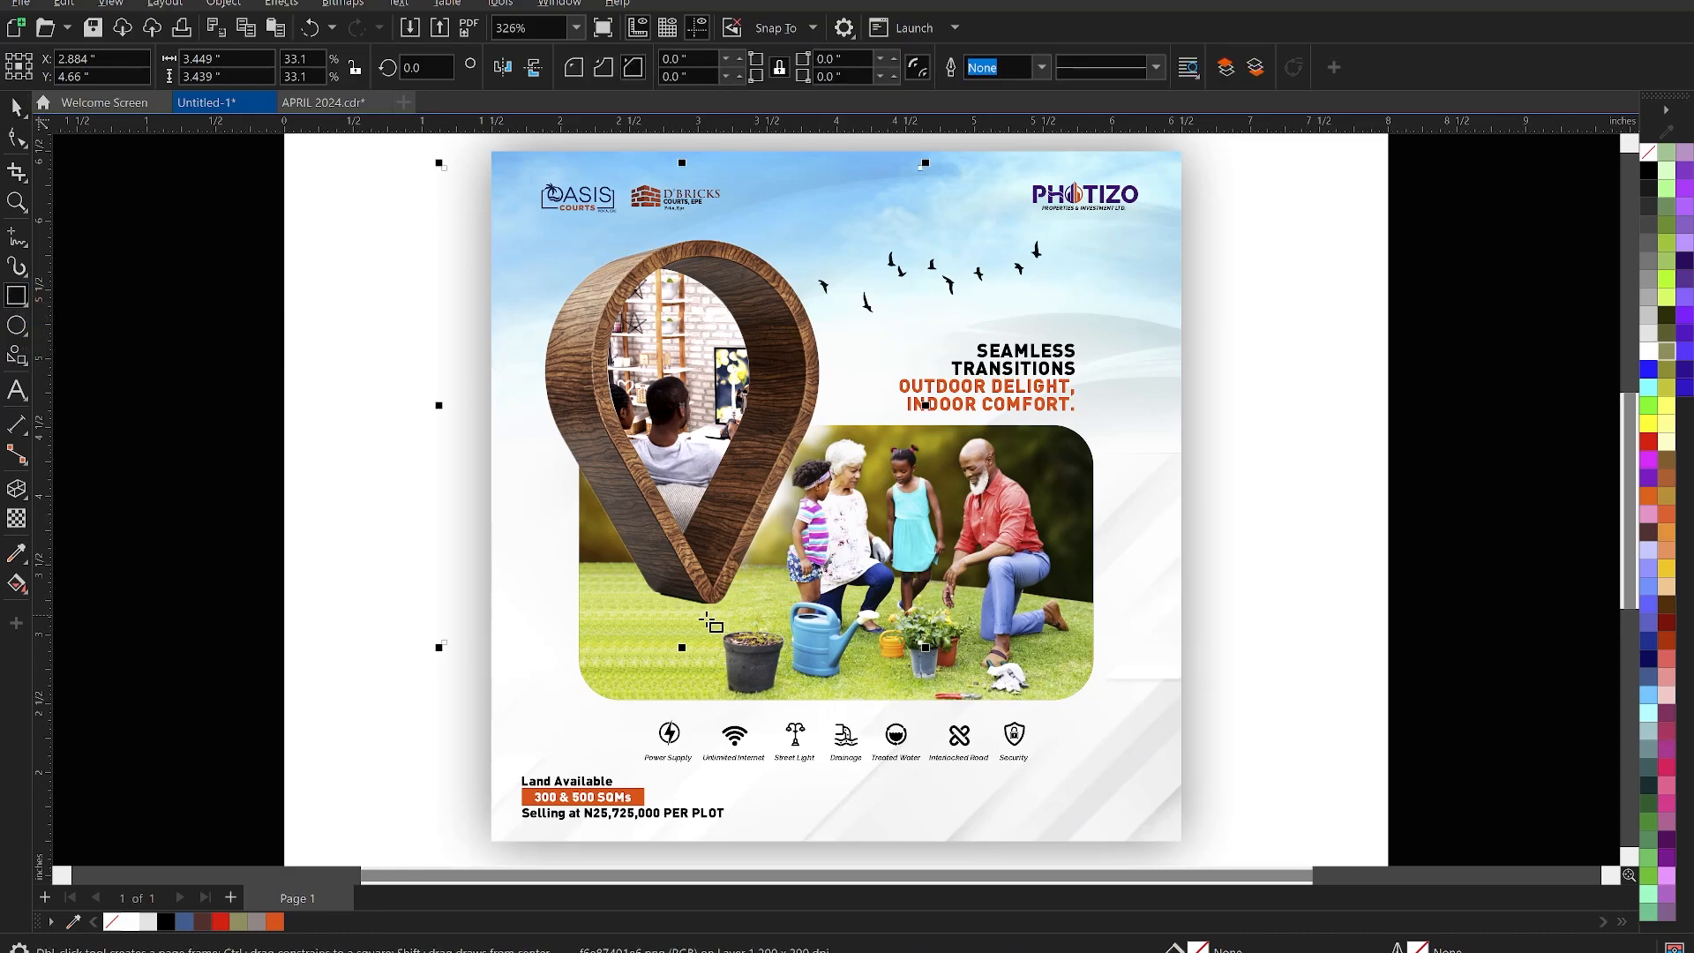
left_click_drag(584, 613, 776, 622)
key("space")
left_click(164, 922)
right_click(112, 920)
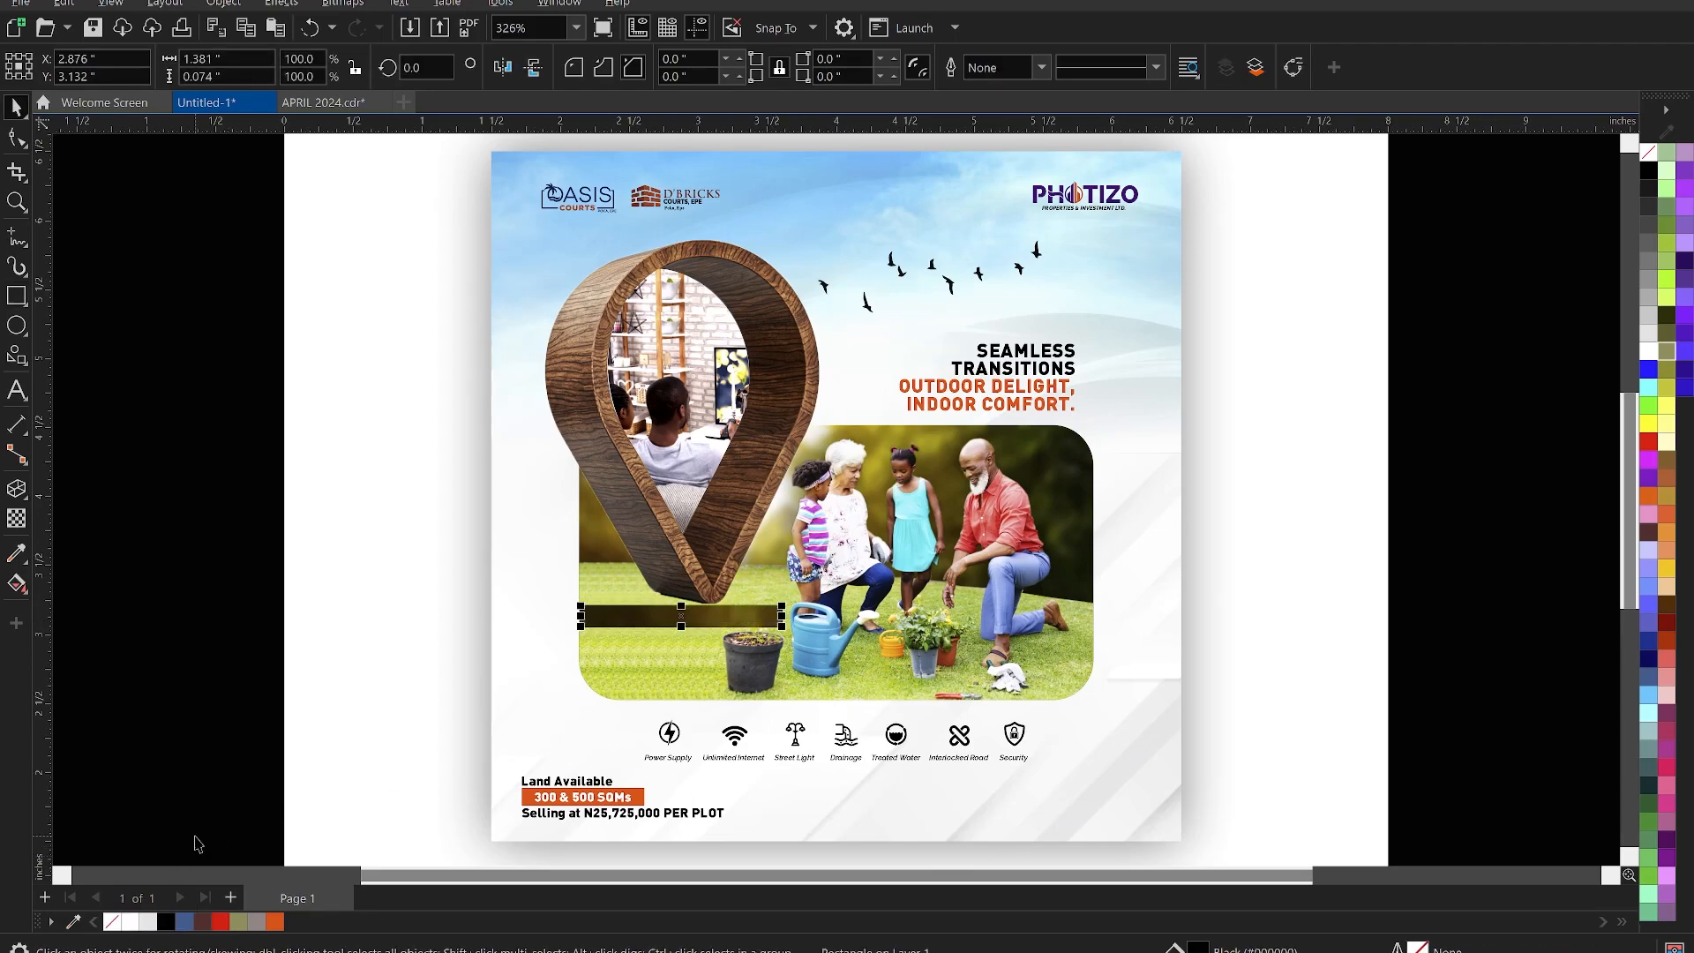
Convert the black rectangle to a 500 dpi RGB bitmap with anti-aliasing and a transparent background
left_click(343, 4)
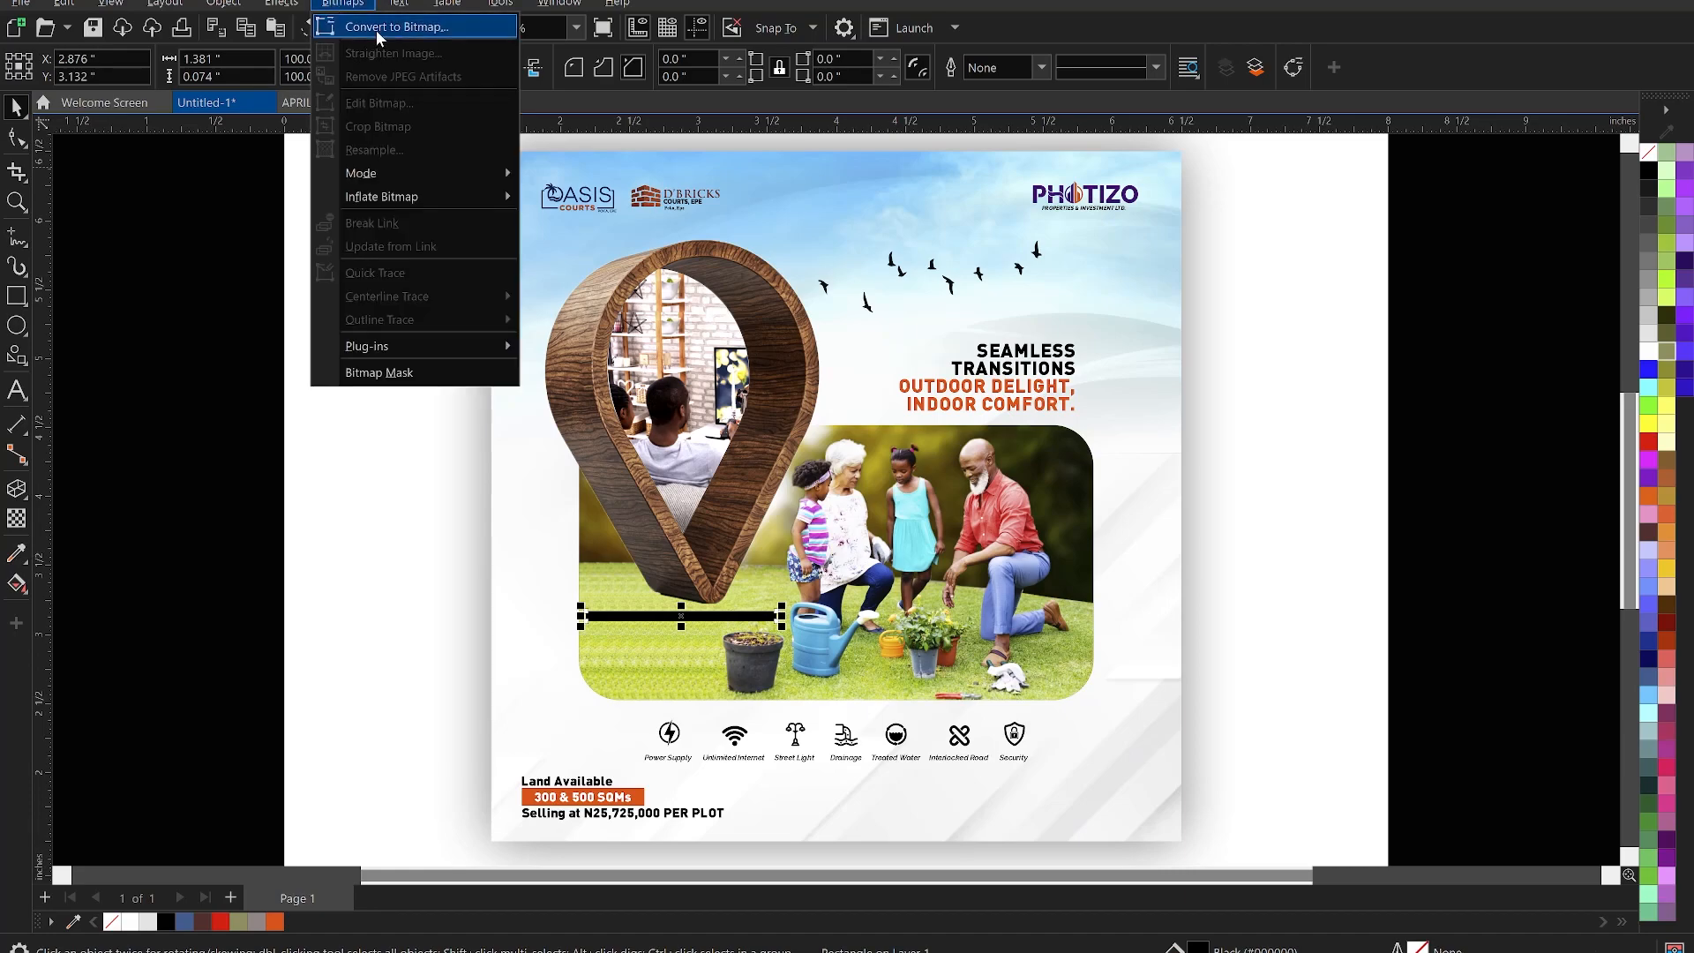
left_click(376, 30)
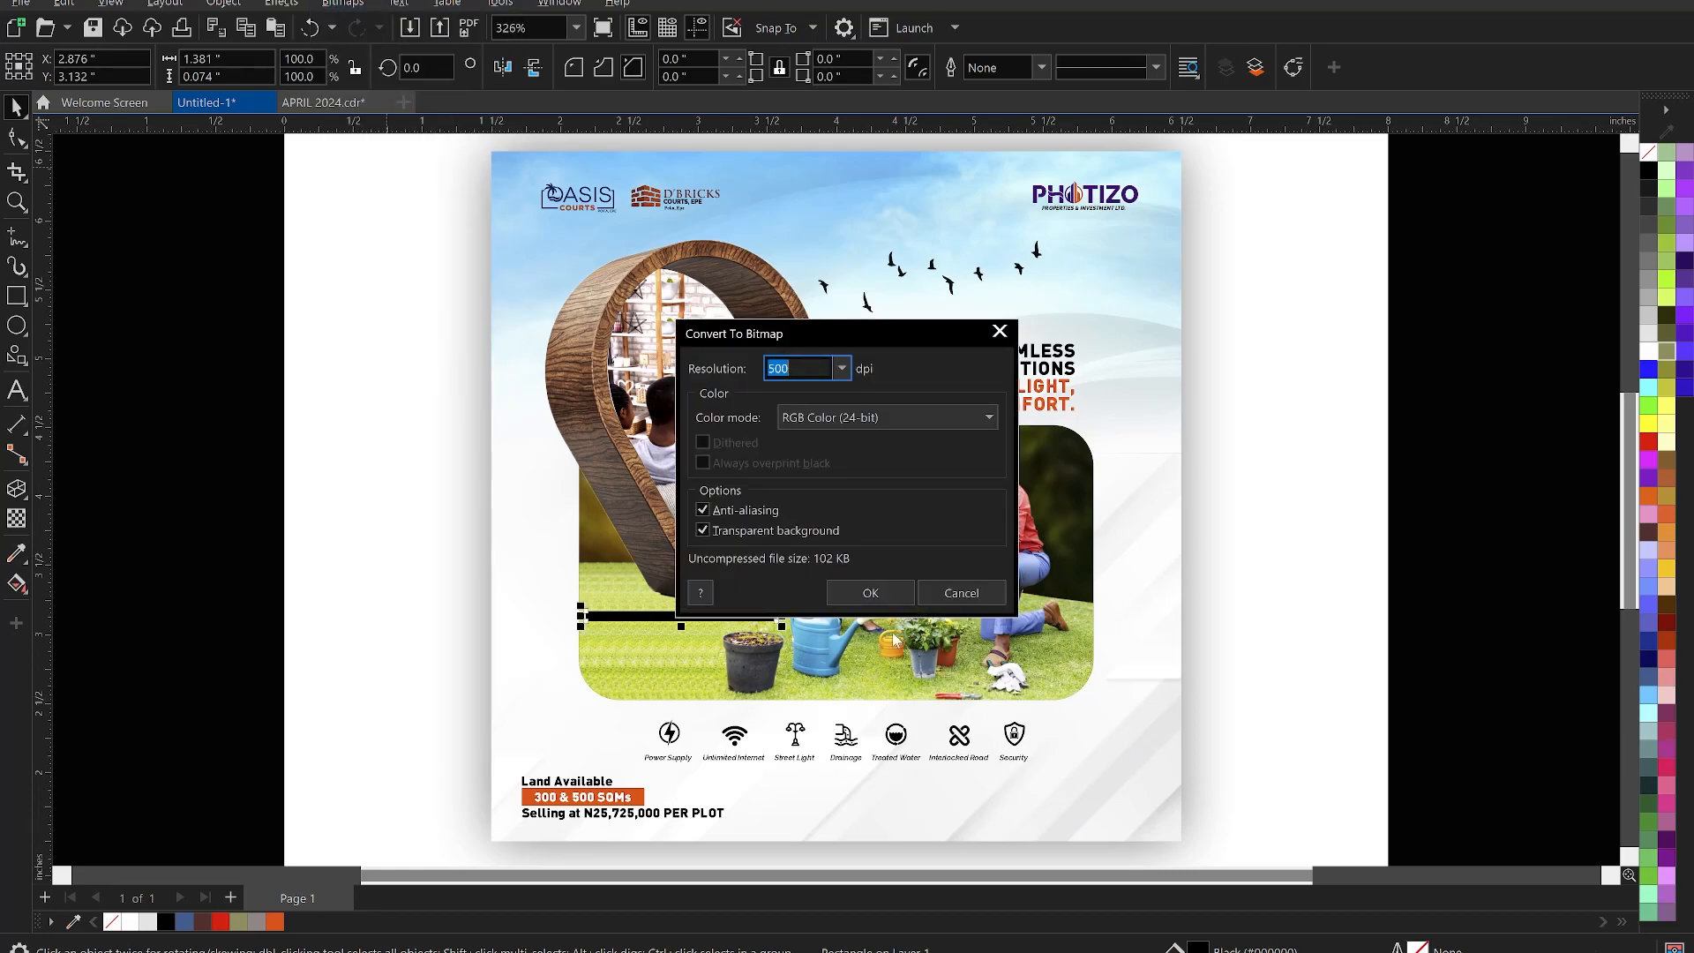
left_click(870, 593)
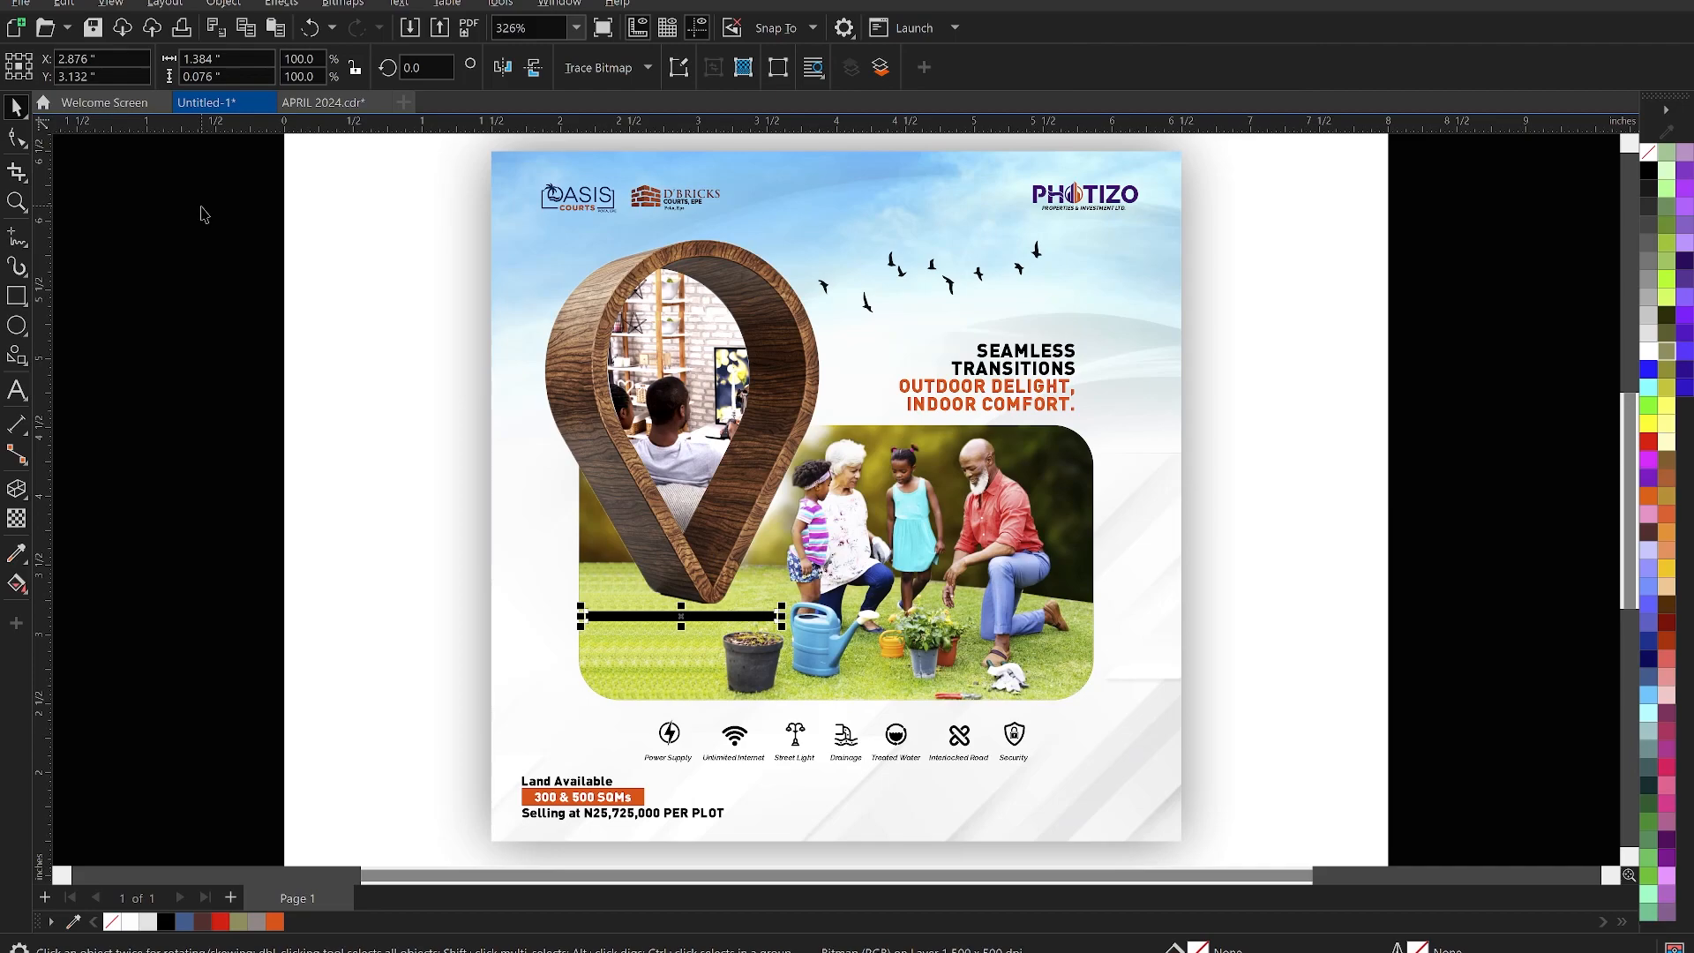
Apply a Gaussian Blur to the black bar bitmap, softening it into a shadow beneath the wooden pin
left_click(295, 5)
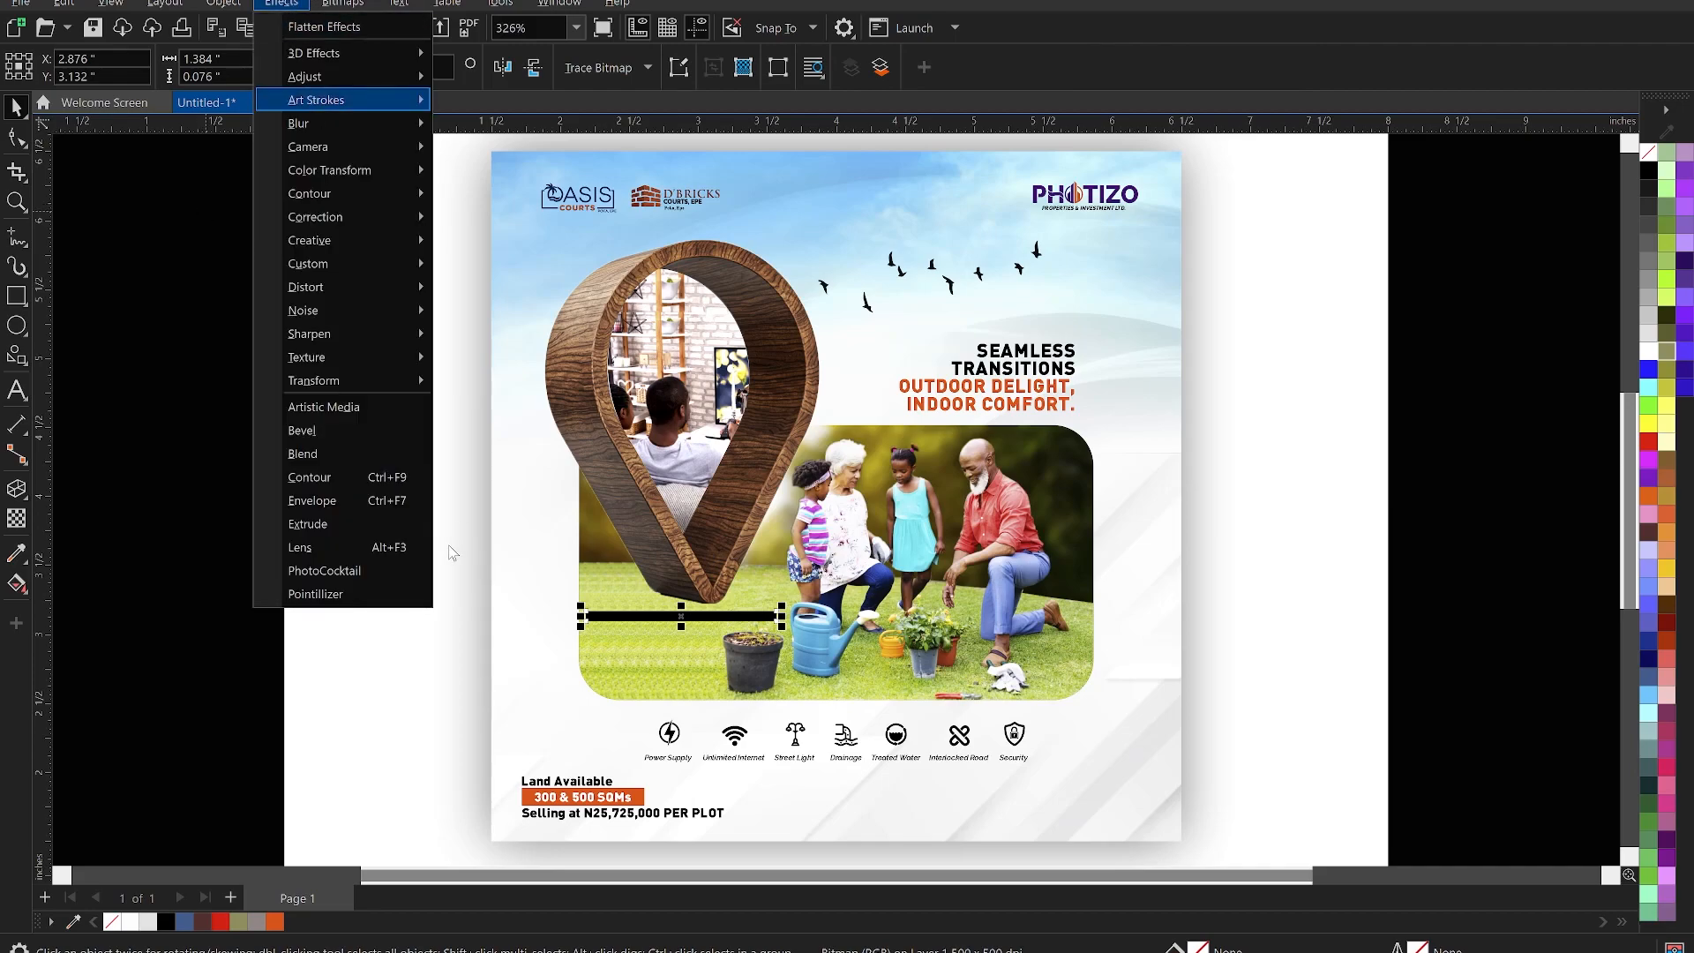
mouse_move(316, 106)
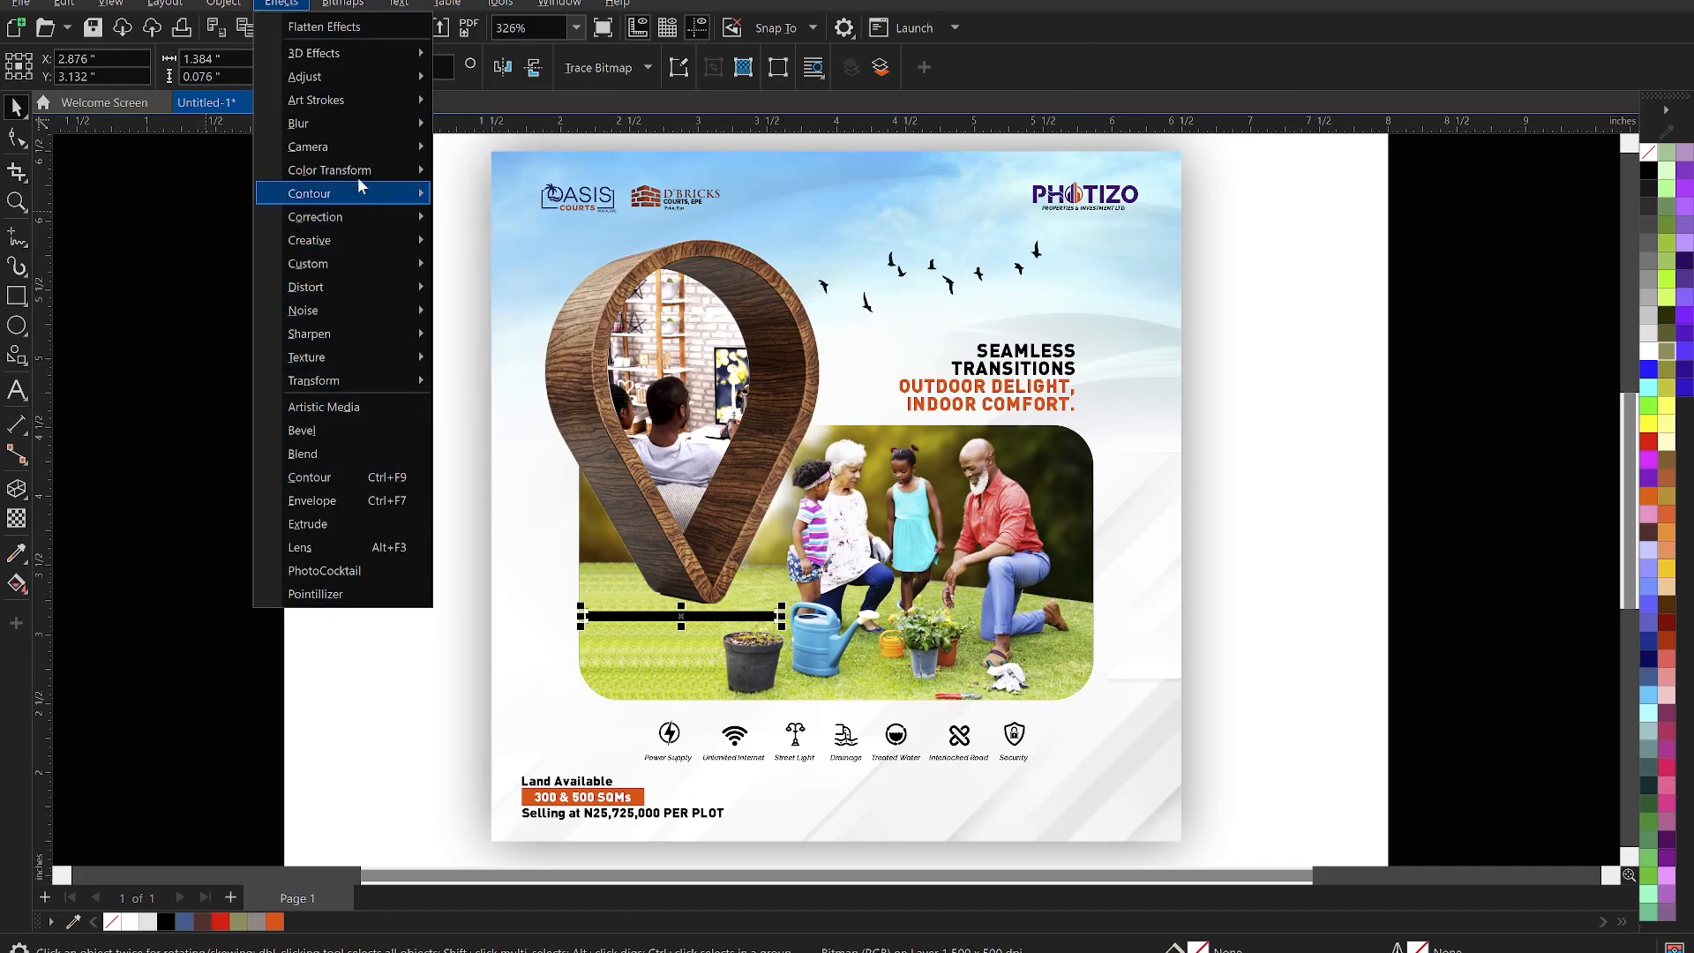
mouse_move(369, 130)
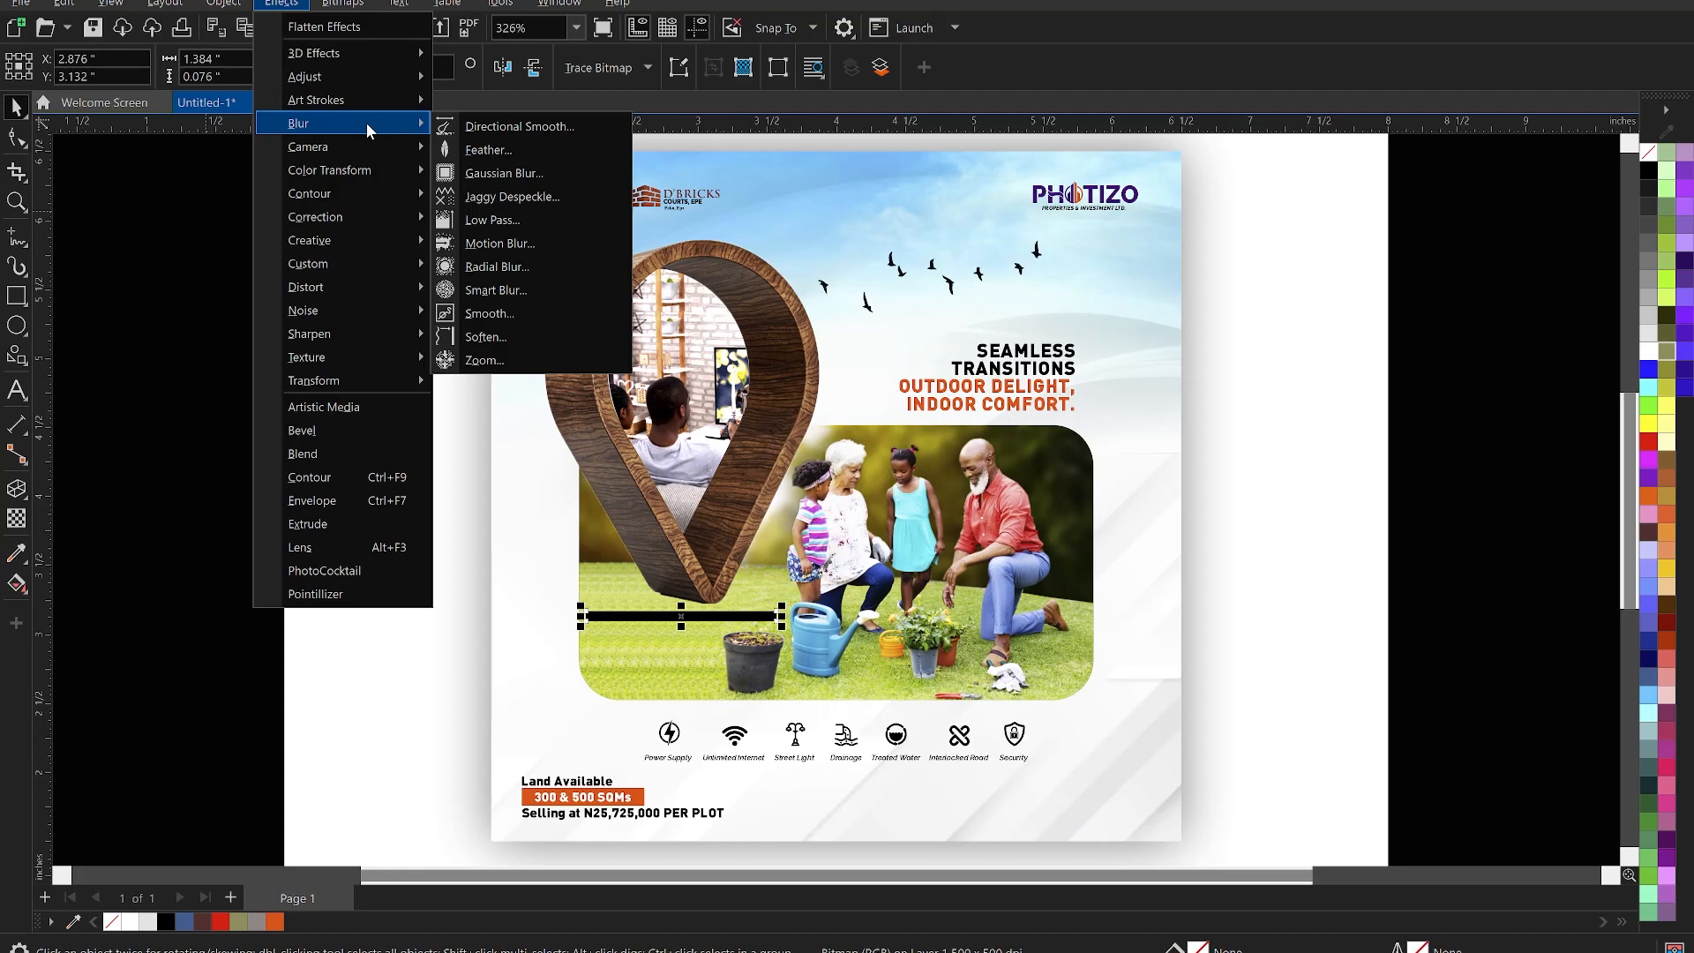
left_click(527, 175)
left_click(833, 451)
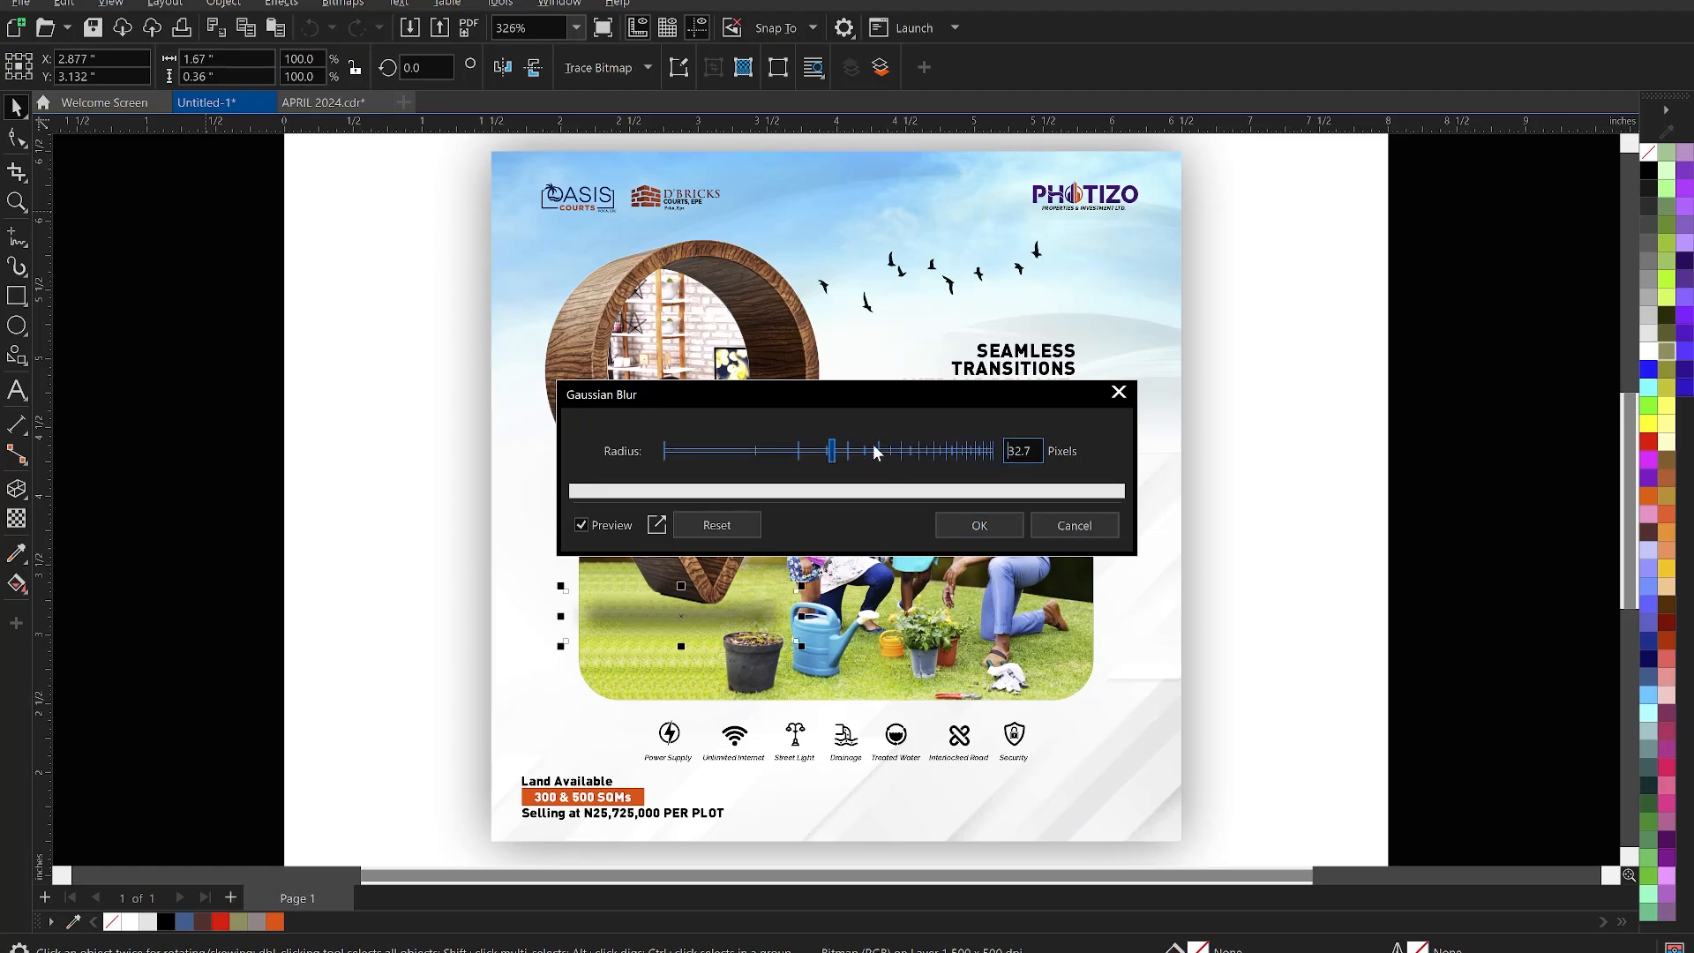
left_click_drag(827, 455, 823, 452)
left_click(971, 526)
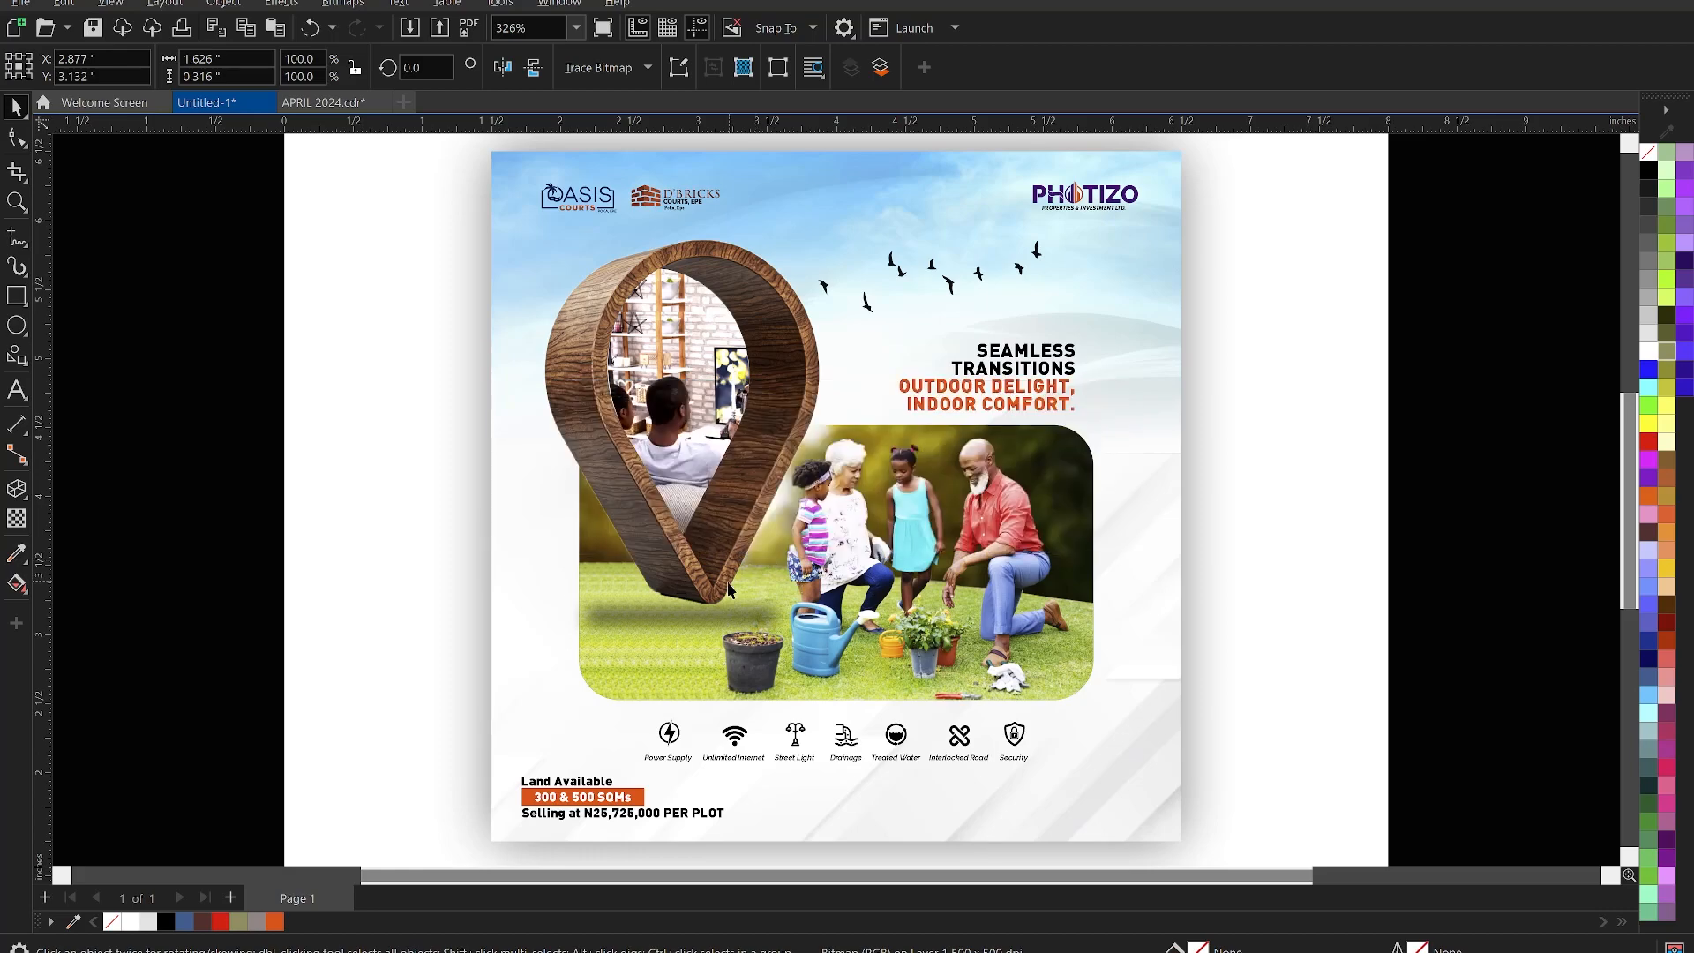
Flatten and resize the two blurred shadow bitmaps to about 1.52 by 0.19 inches overall, centred beneath the wooden pin's tip
left_click_drag(687, 595, 695, 601)
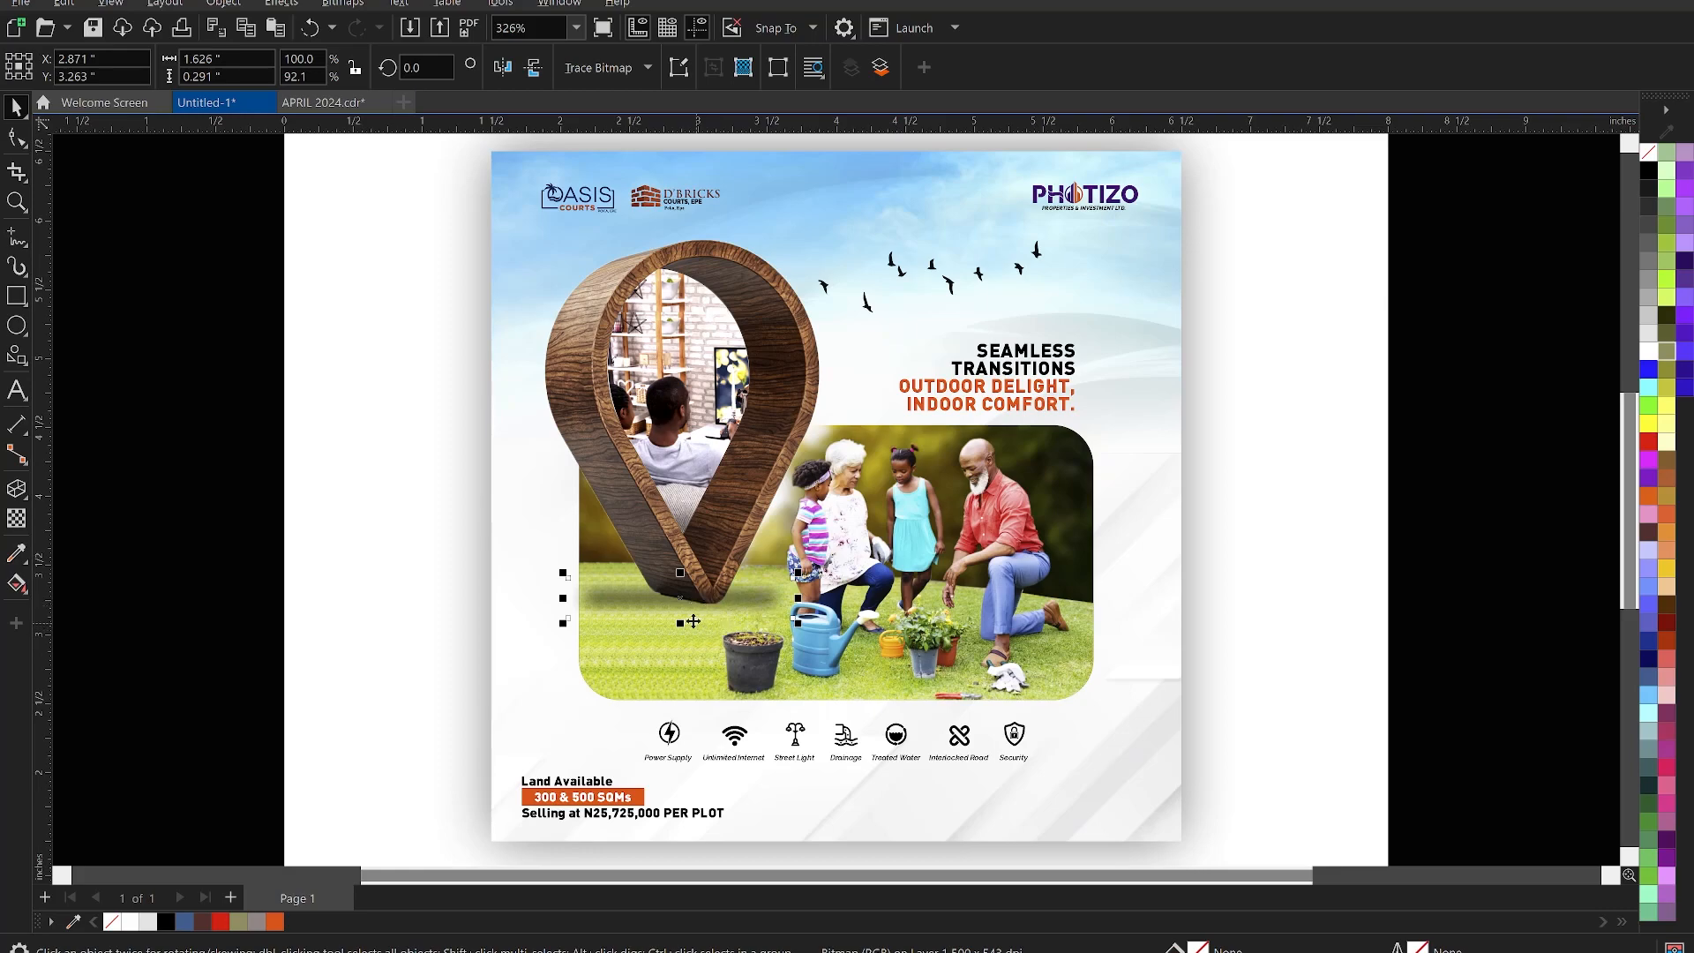
left_click_drag(681, 622, 723, 602)
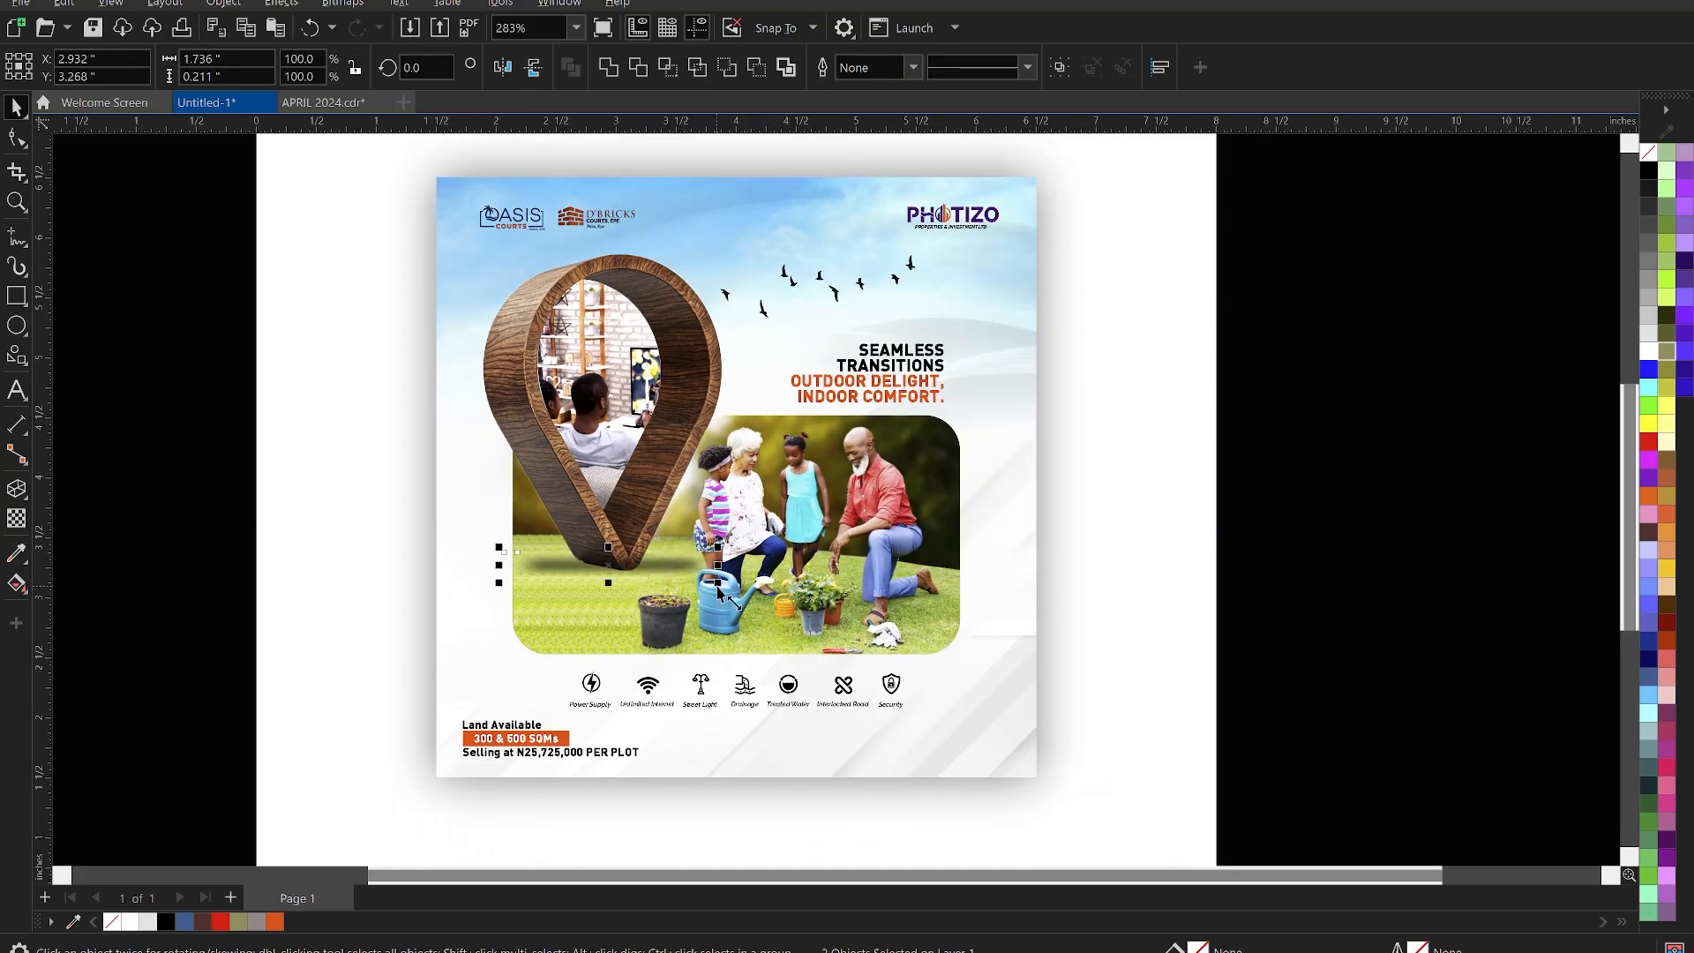
left_click_drag(716, 584, 665, 565)
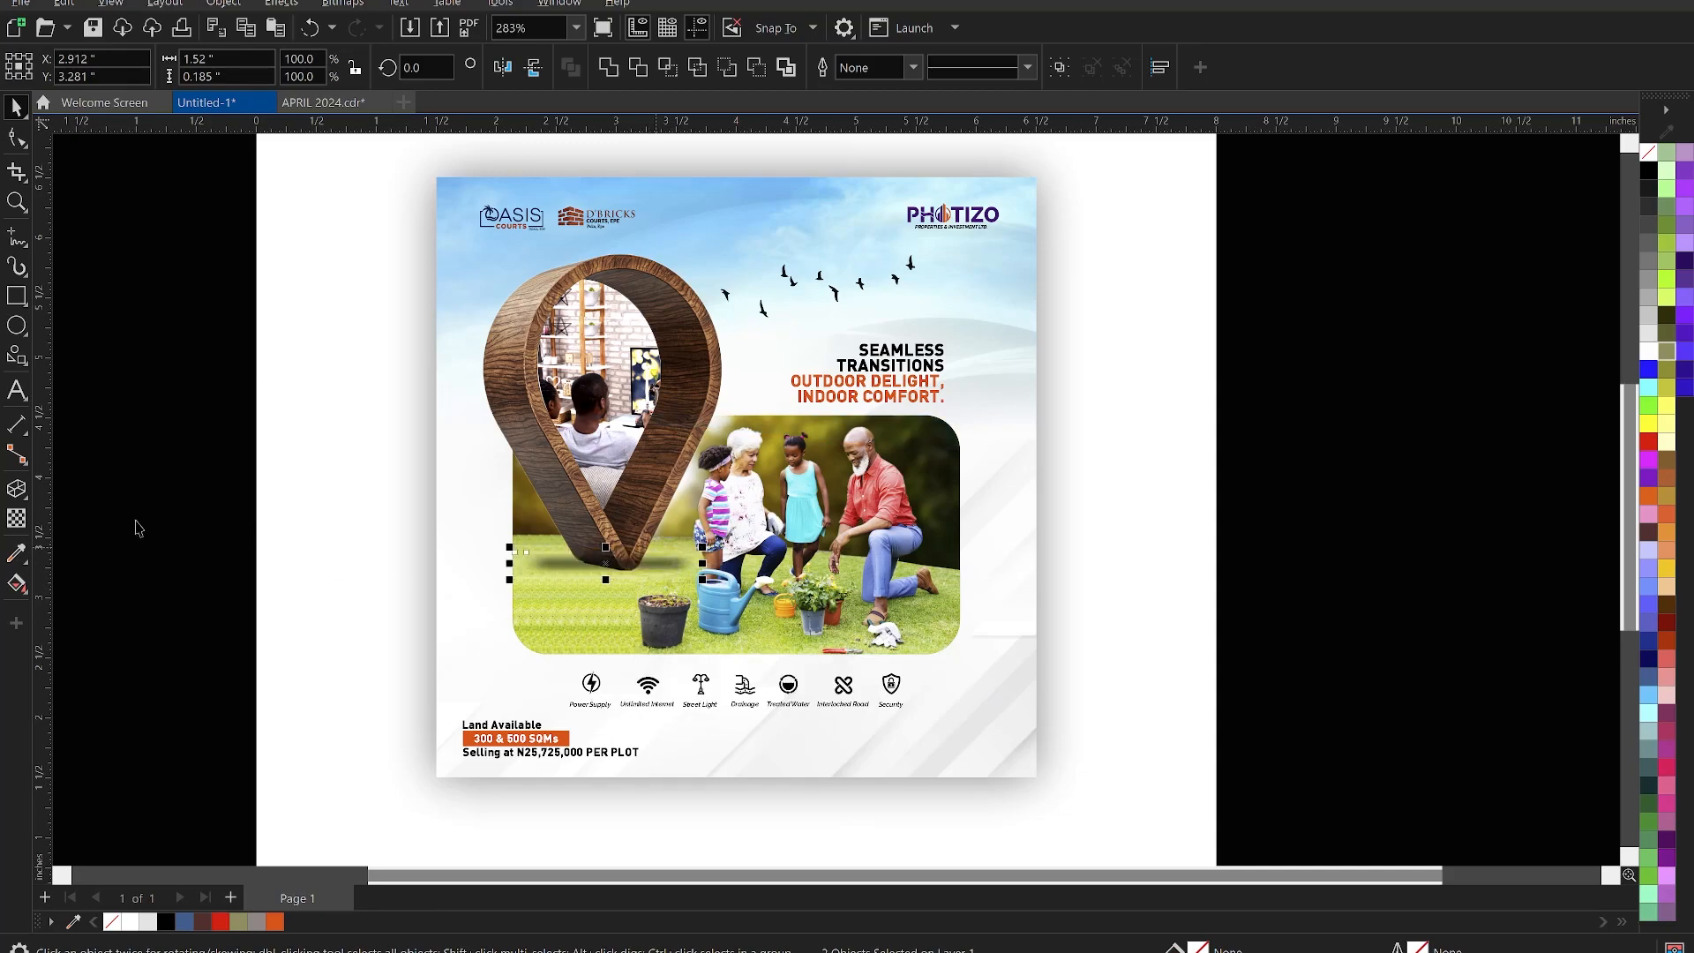
left_click(94, 526)
scroll(821, 455, "down", 2)
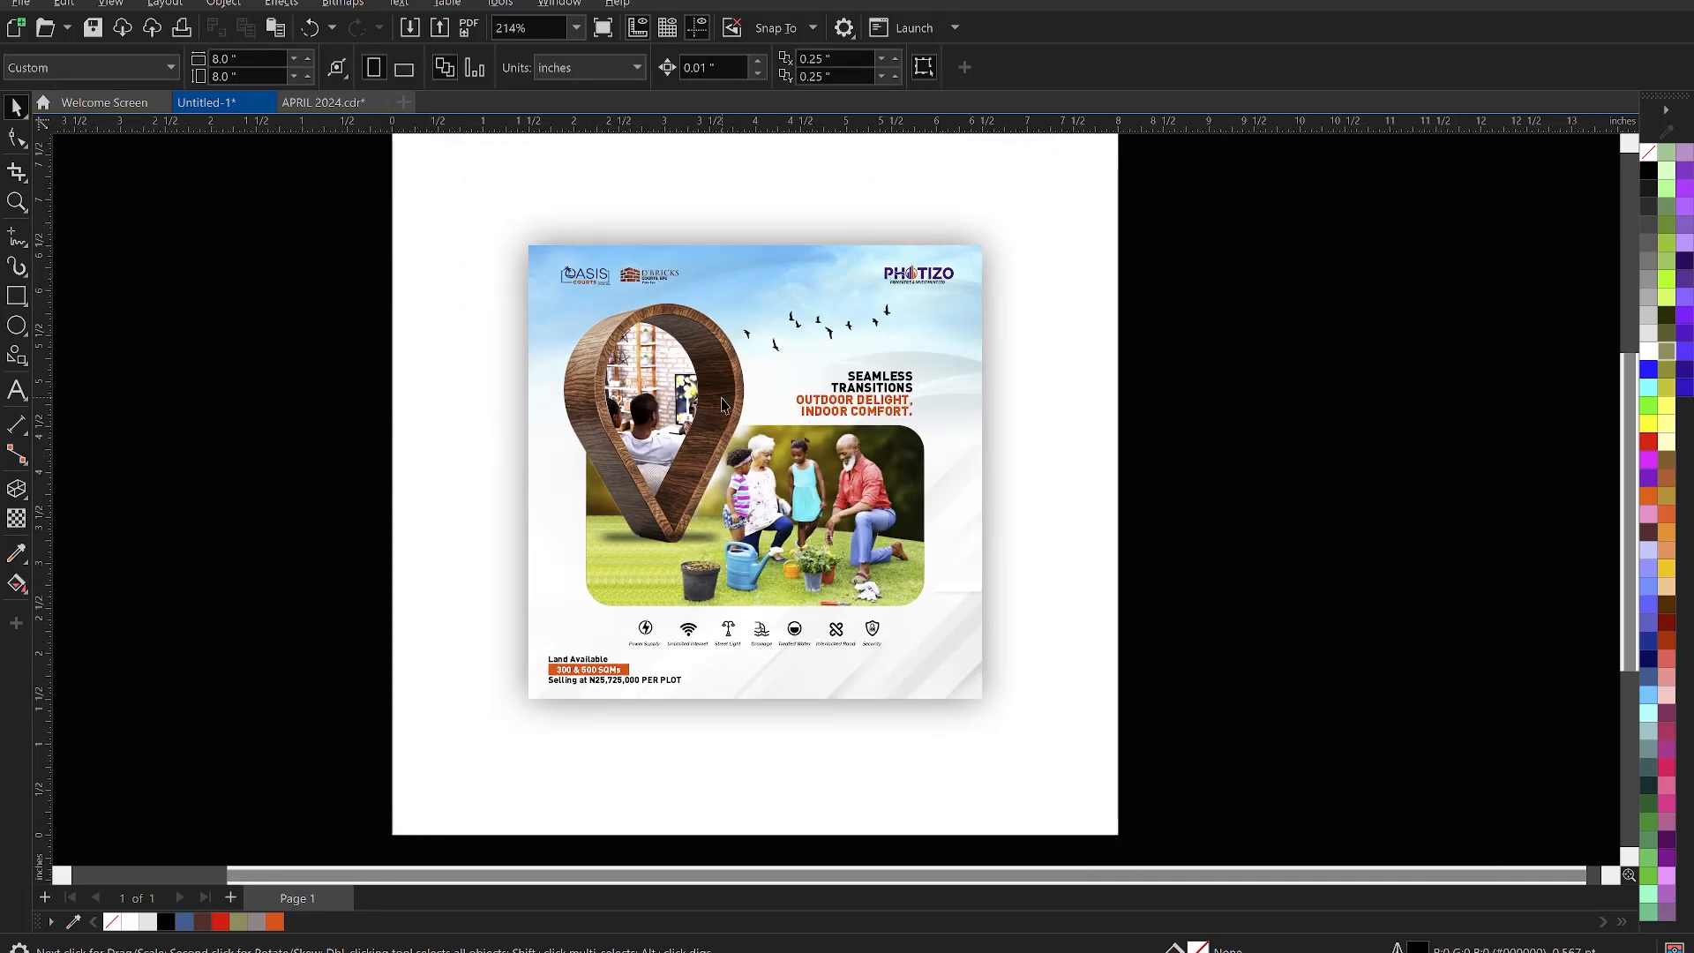
Group the wooden pin with its interior photo and the ground shadows beneath its tip
left_click_drag(303, 424, 748, 558)
left_click(578, 370, "shift")
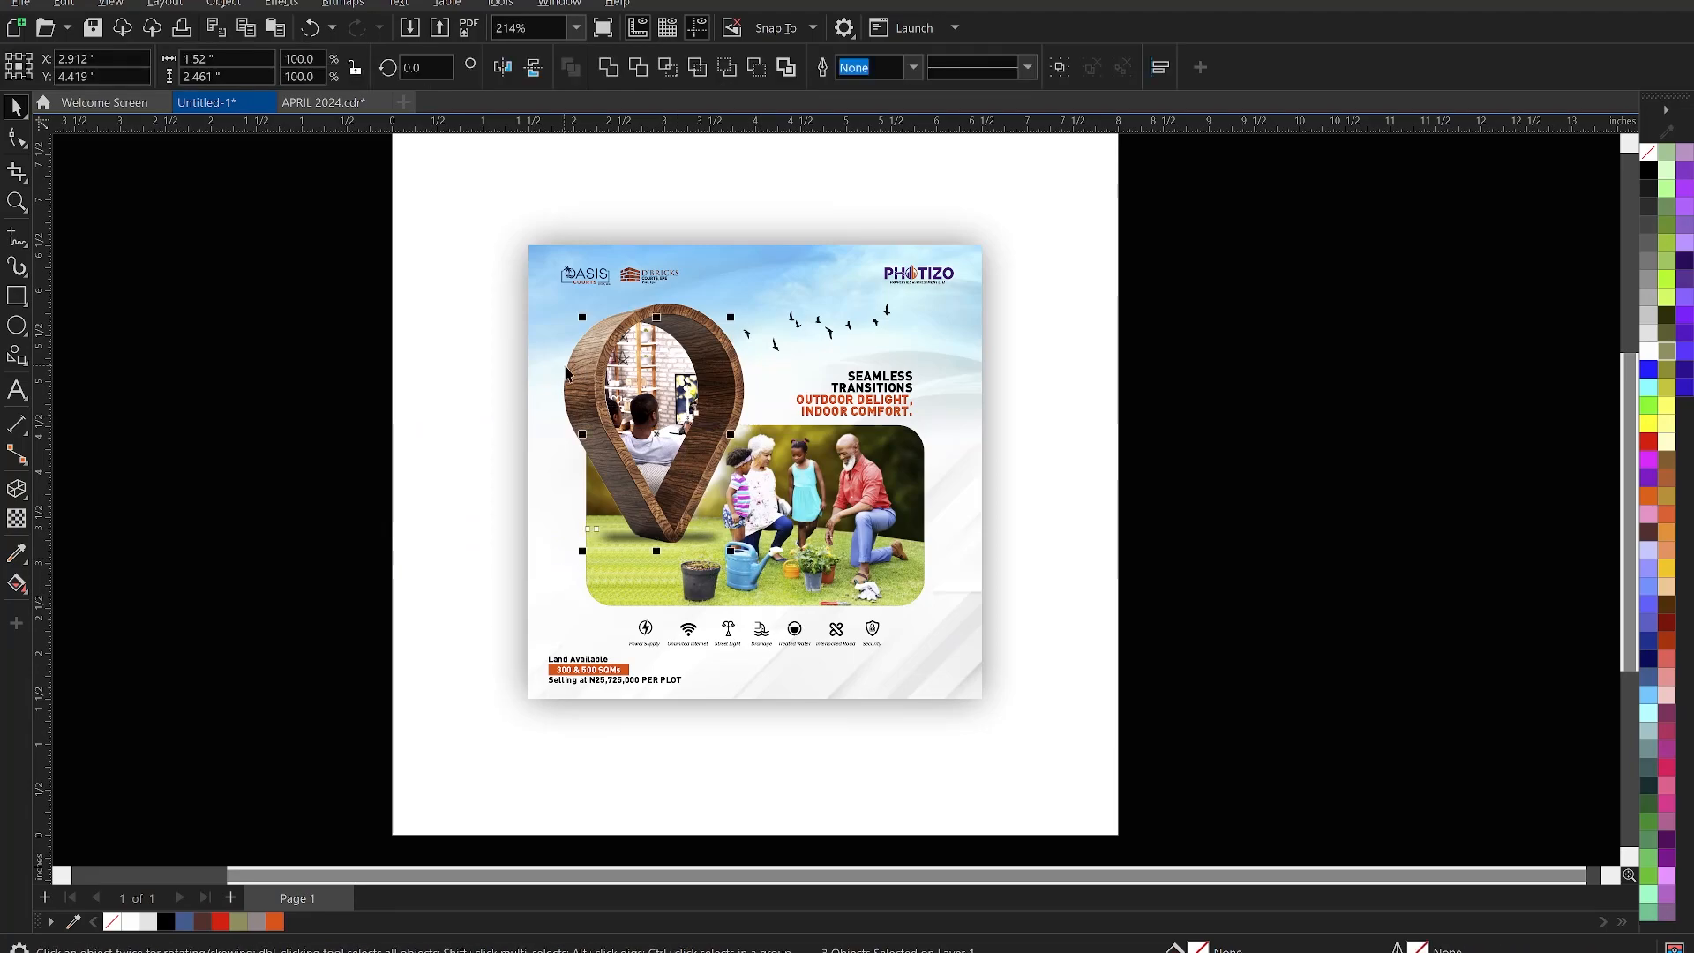
left_click(570, 365, "shift")
key("ctrl+g")
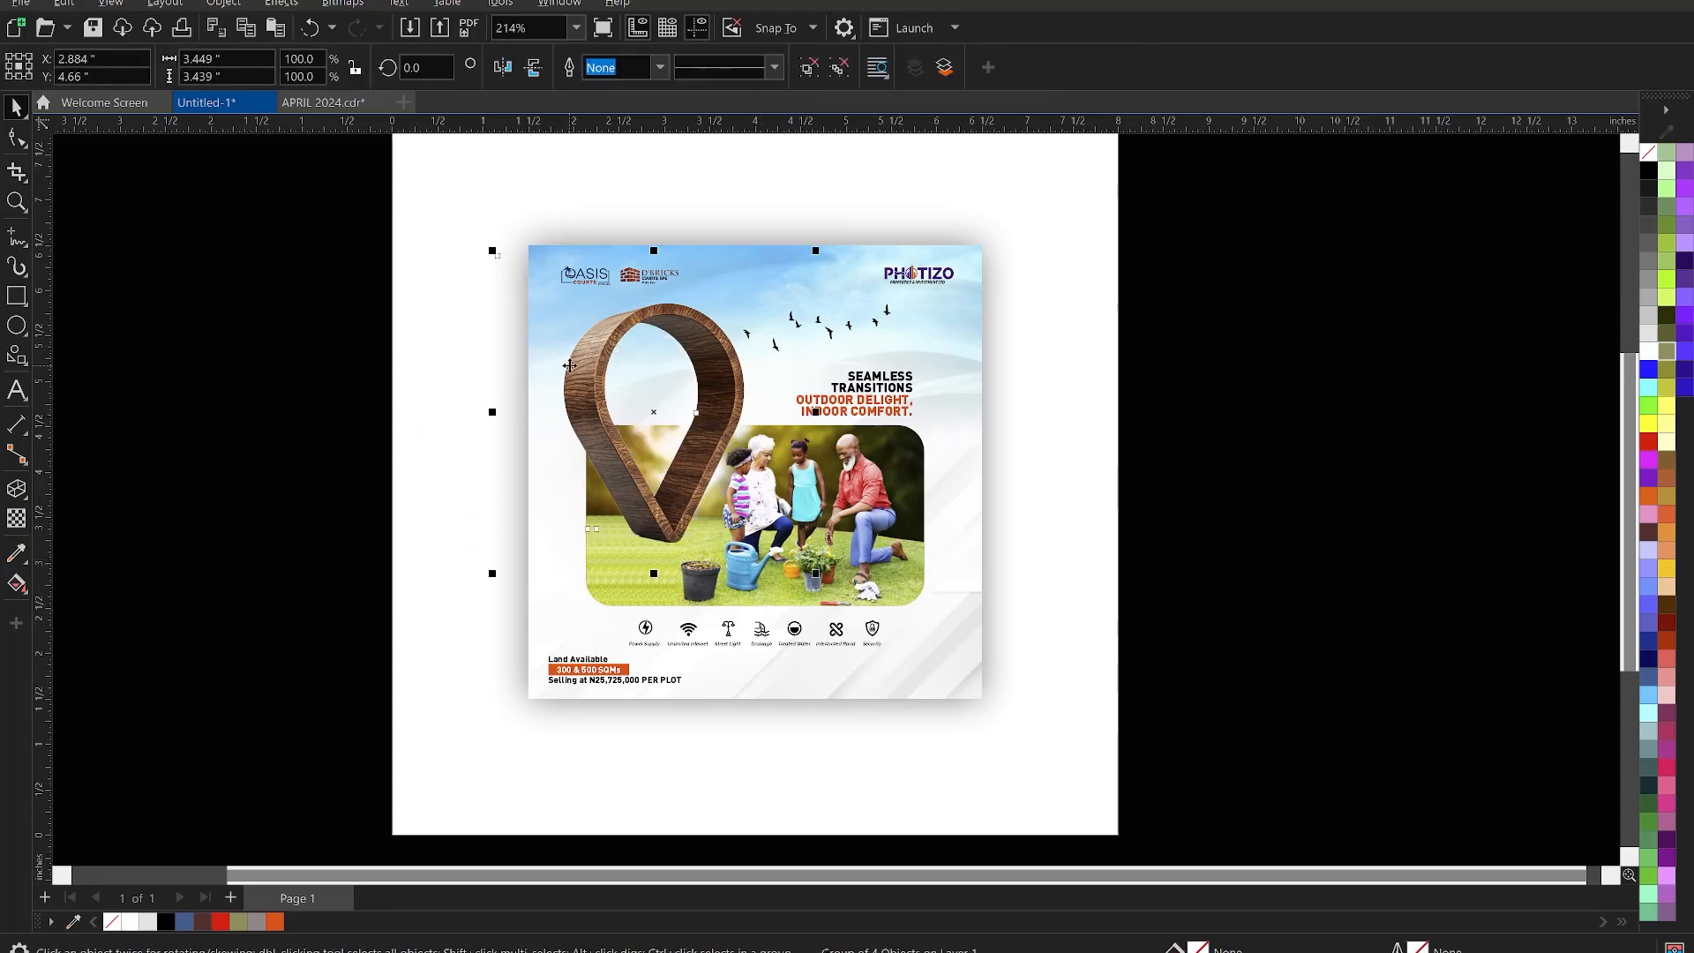
Try to PowerClip the pin group alone inside the flyer's 5 by 5 inch background frame
right_click(571, 367)
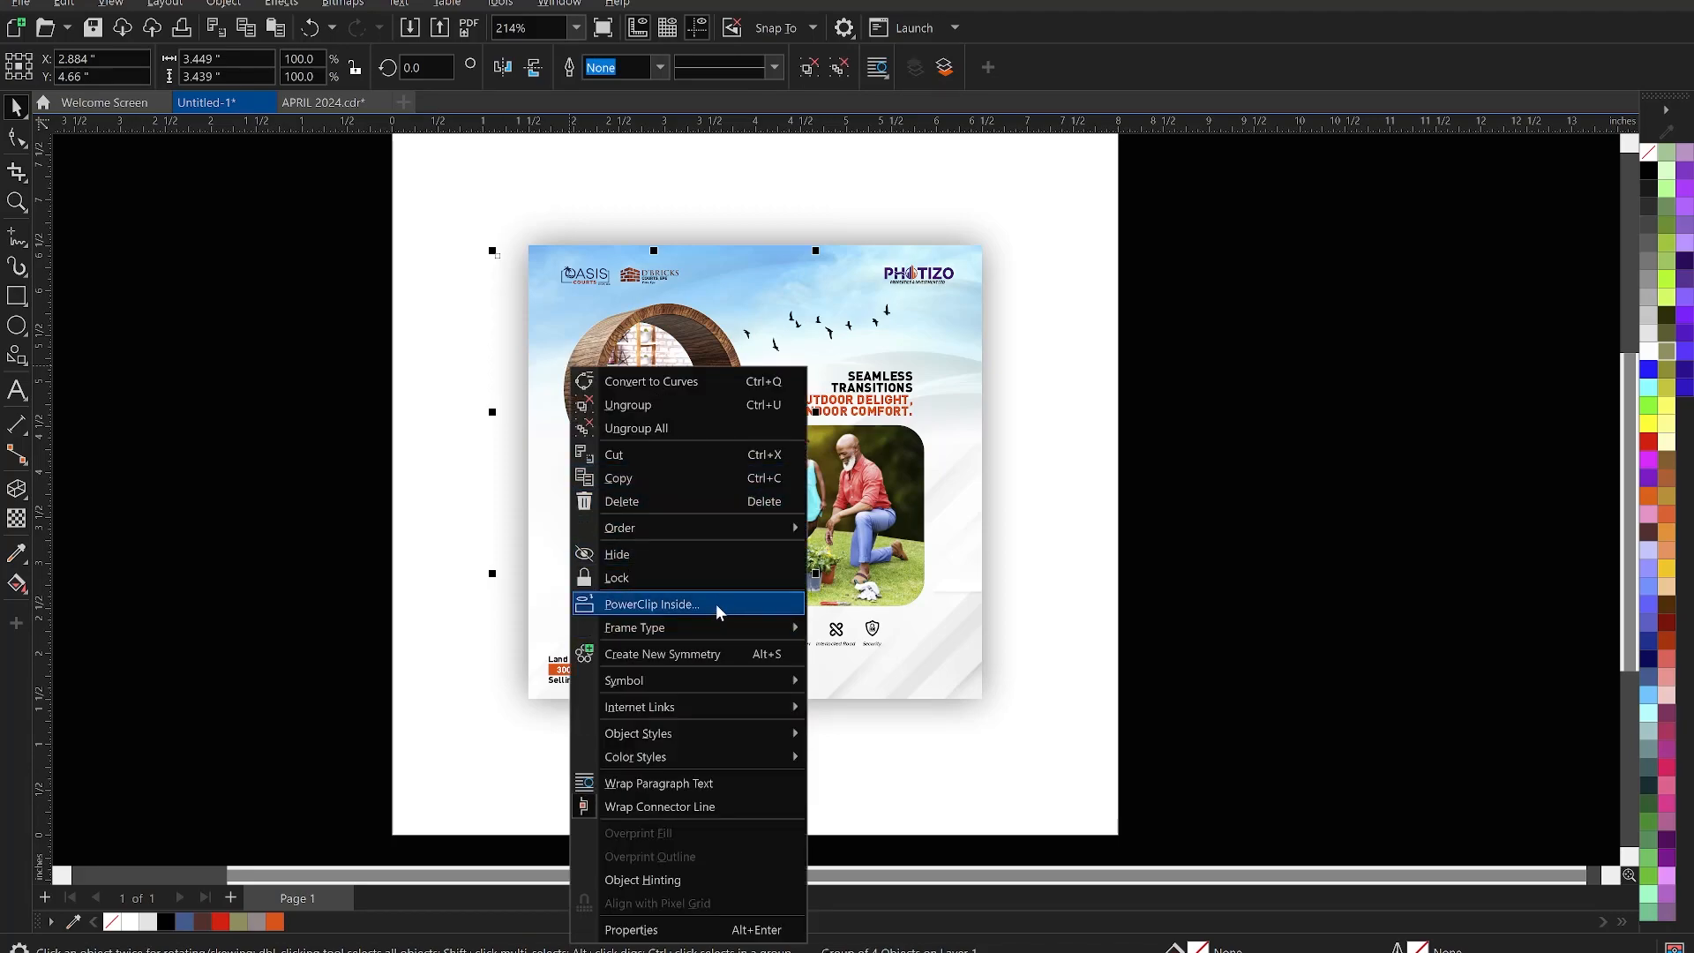
left_click(716, 603)
left_click(927, 650)
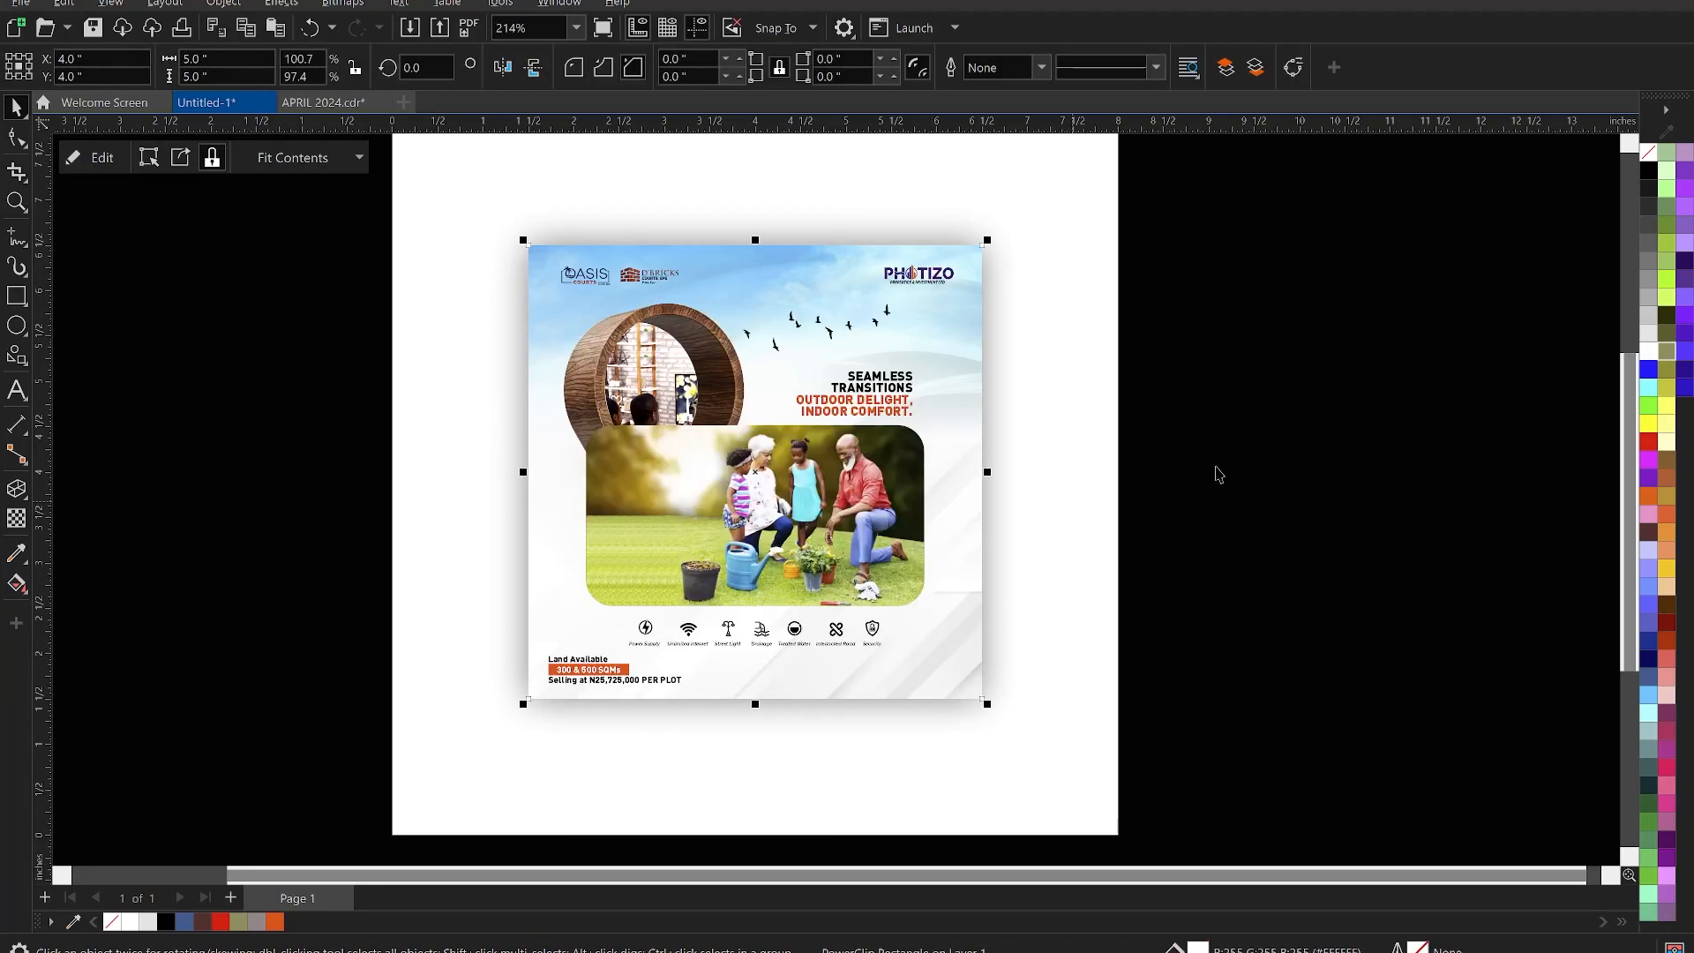
key("ctrl+z")
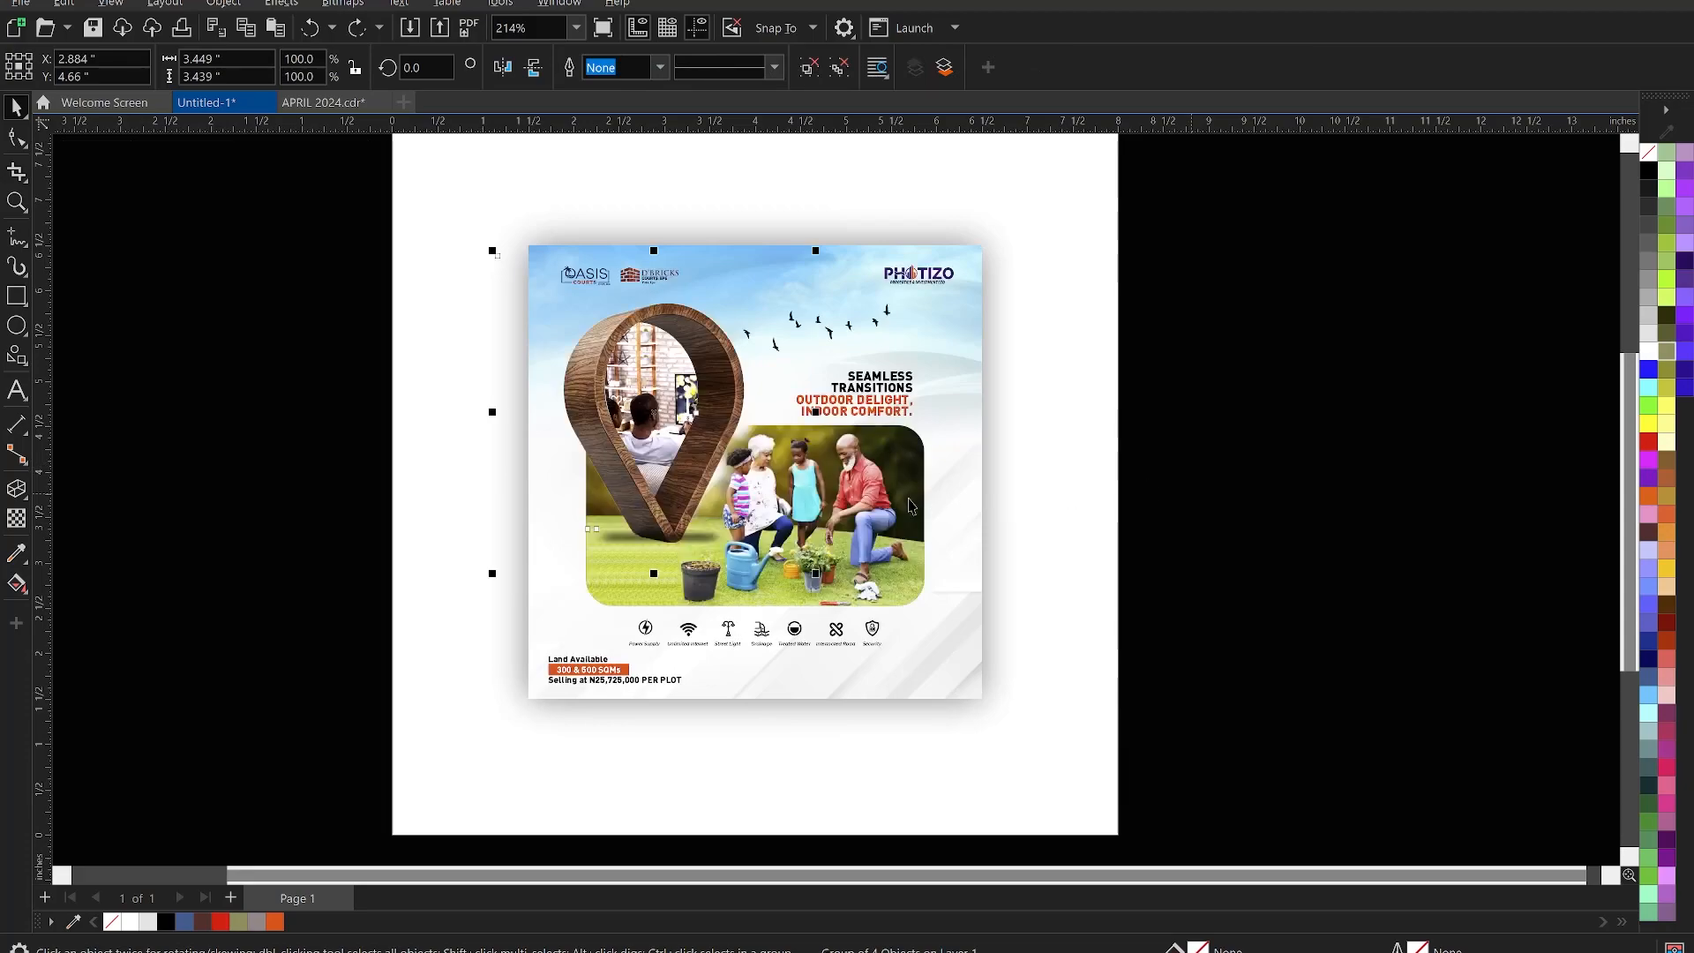
PowerClip the pin group together with the family photo inside the flyer's background frame
left_click(865, 500, "shift")
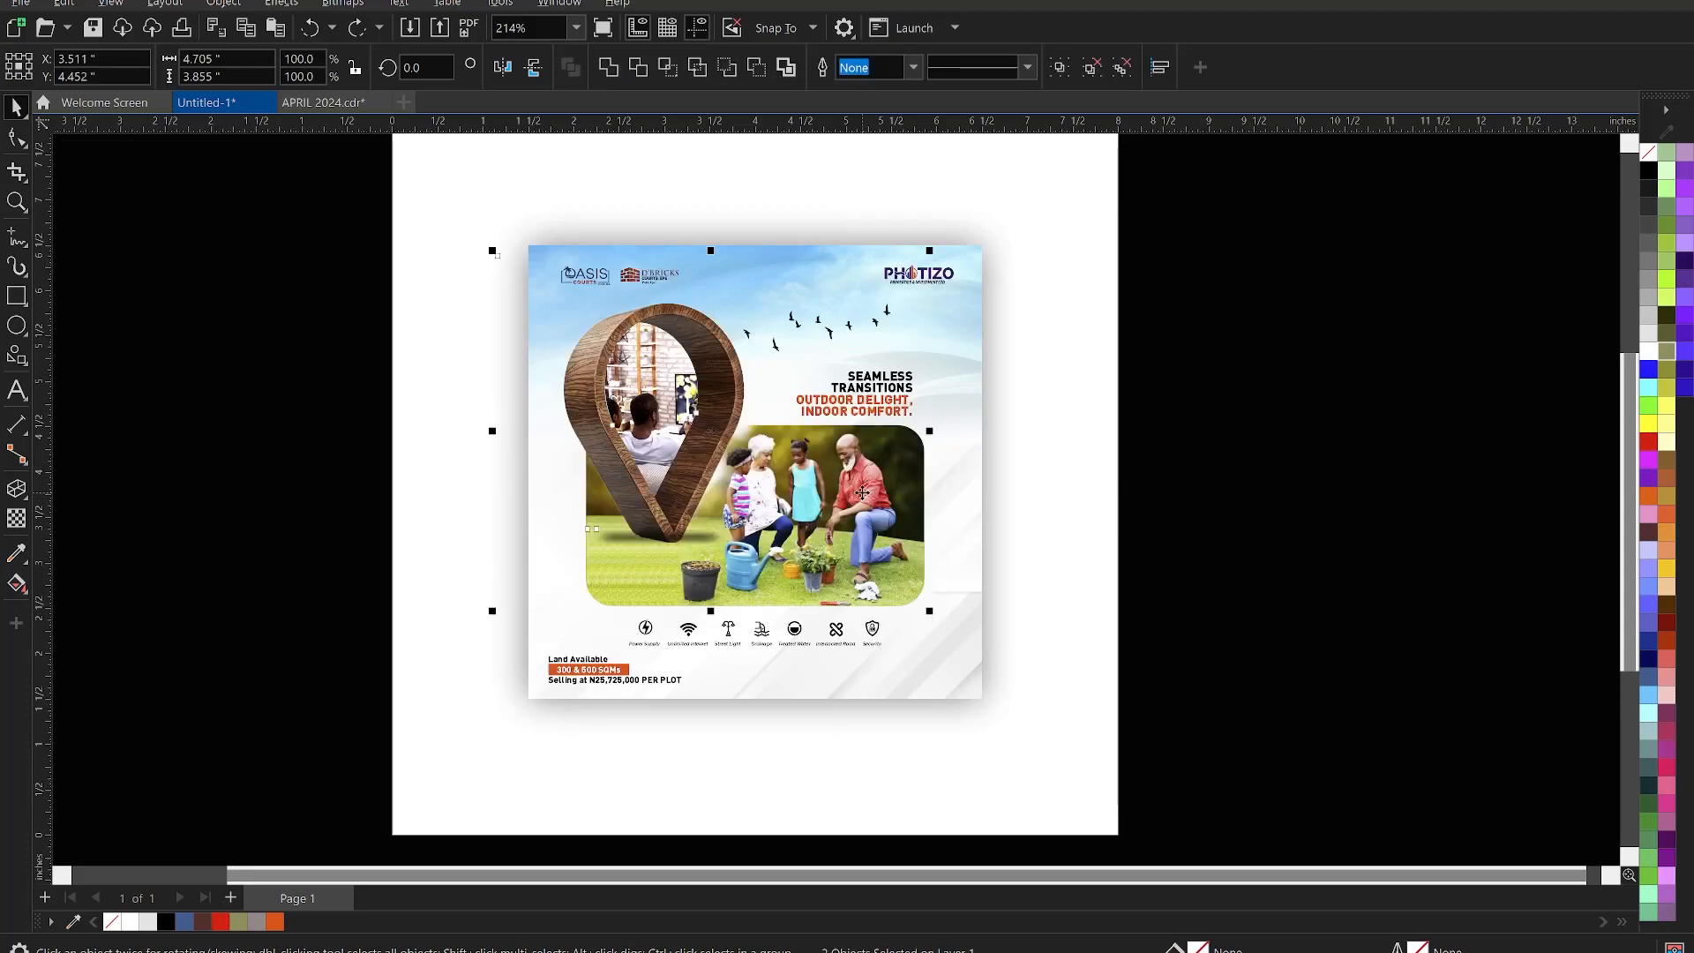
right_click(864, 500)
left_click(945, 229)
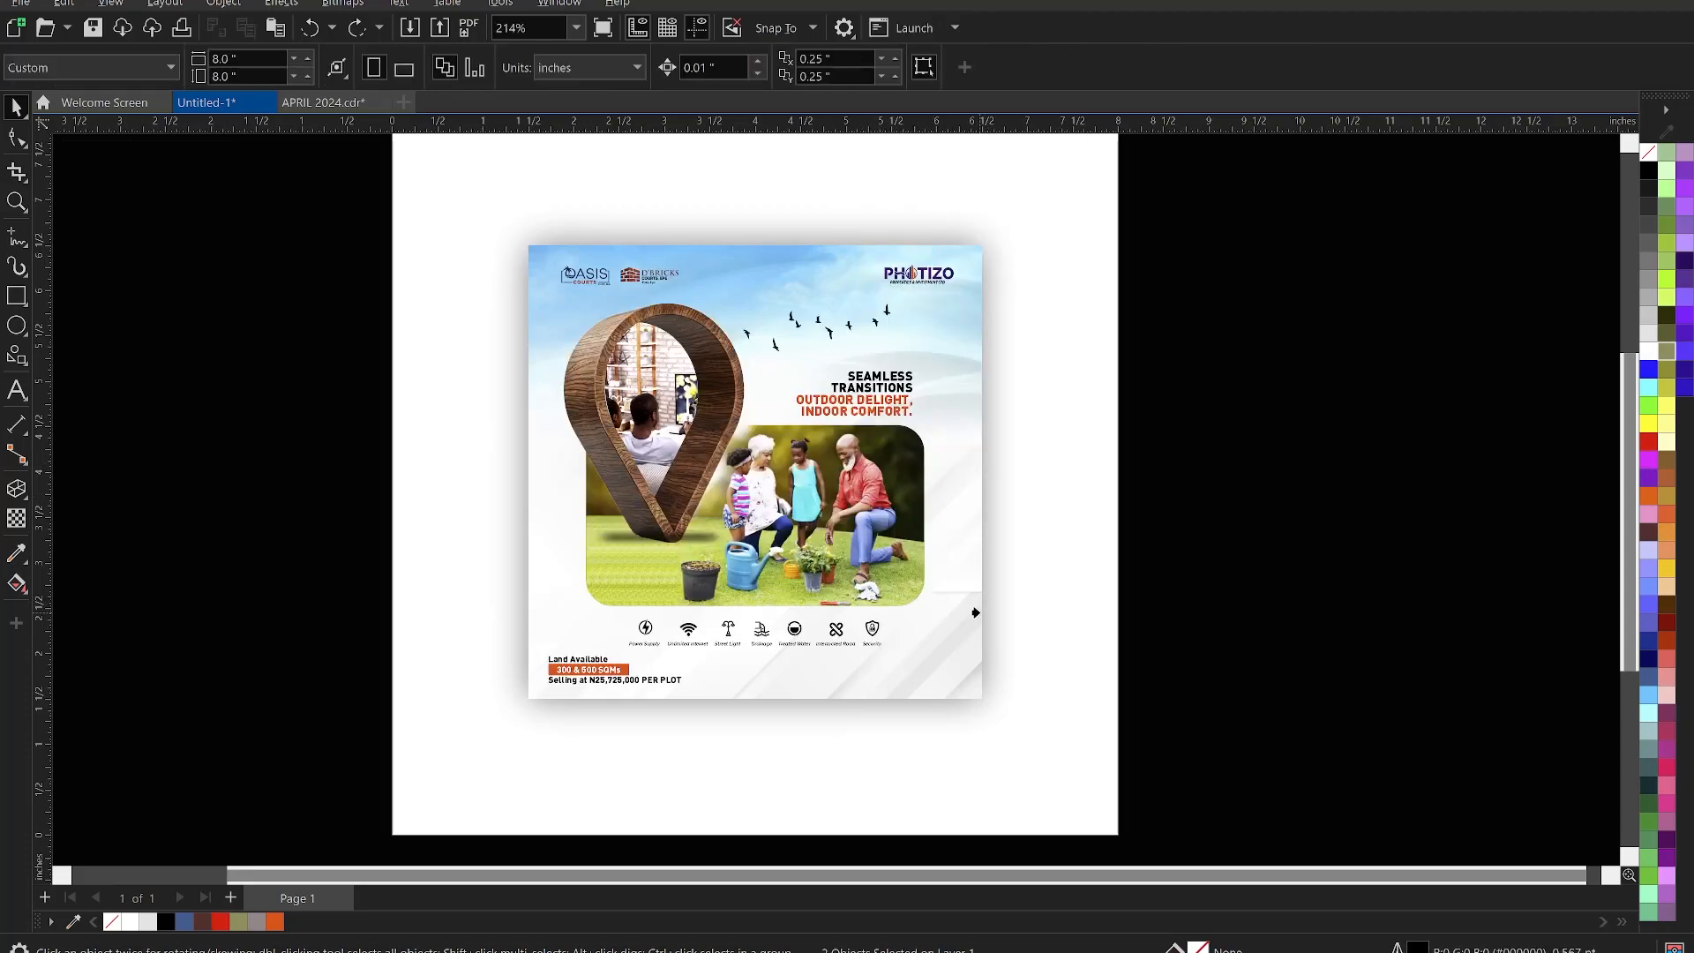
left_click(1195, 571)
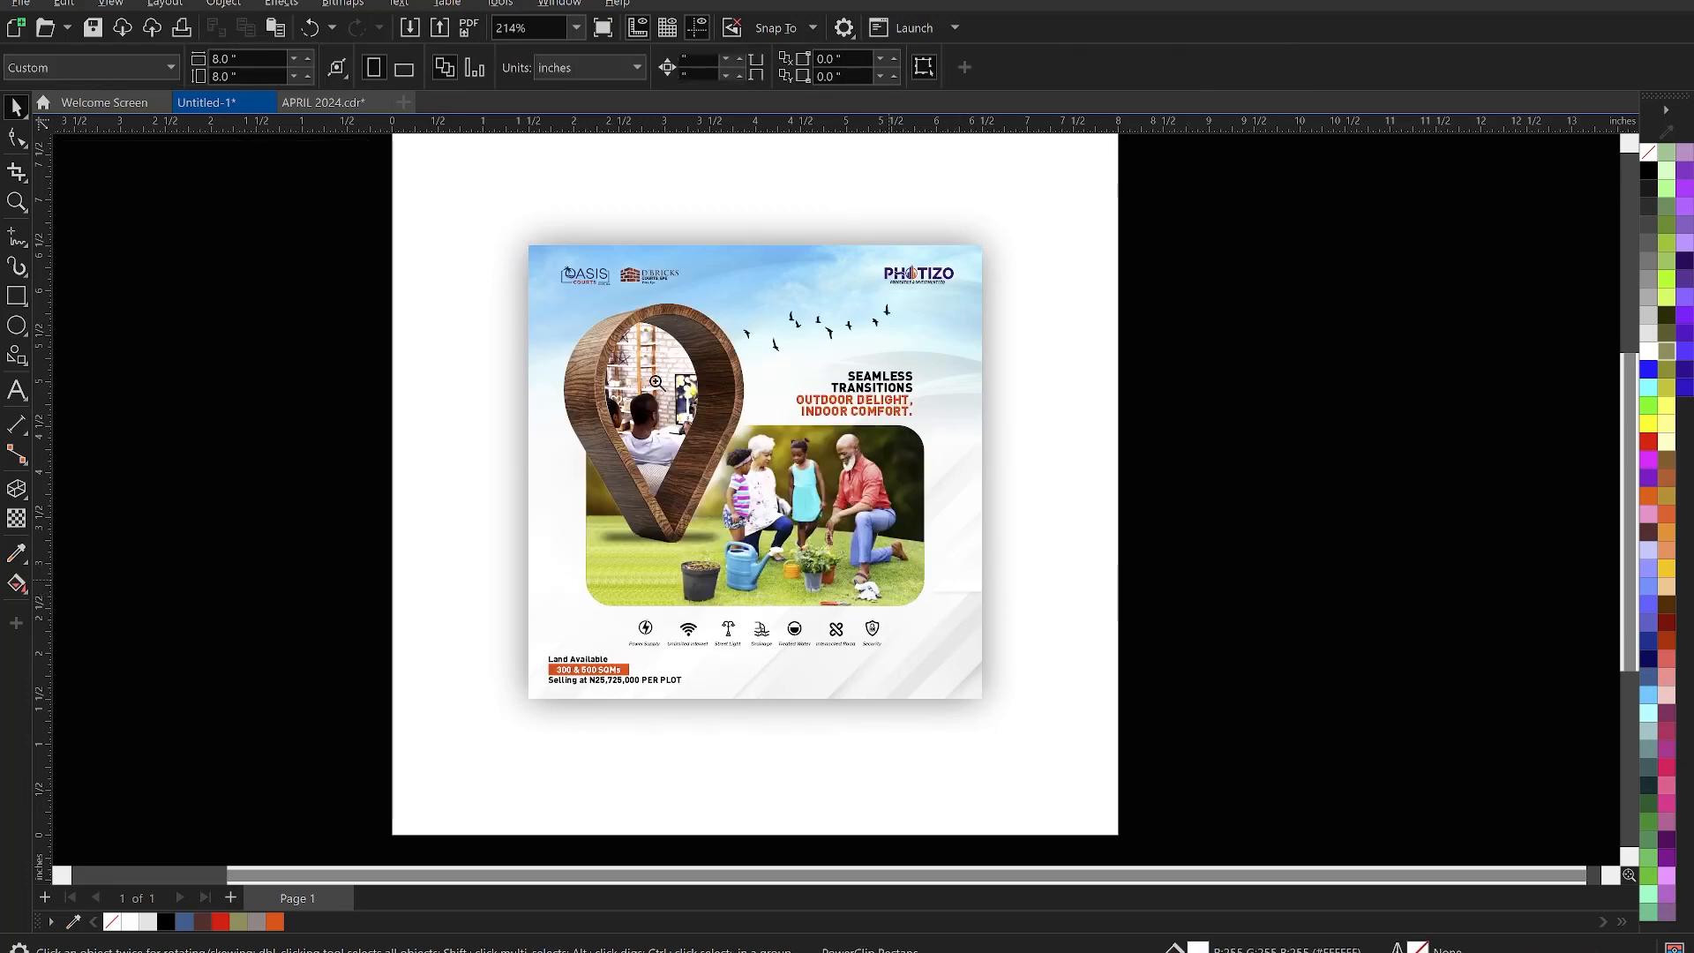
Open the background frame's PowerClip contents and add a black Multiply drop shadow to the family photo, opacity 50 and feather 15
key("z")
left_click_drag(938, 660, 1015, 723)
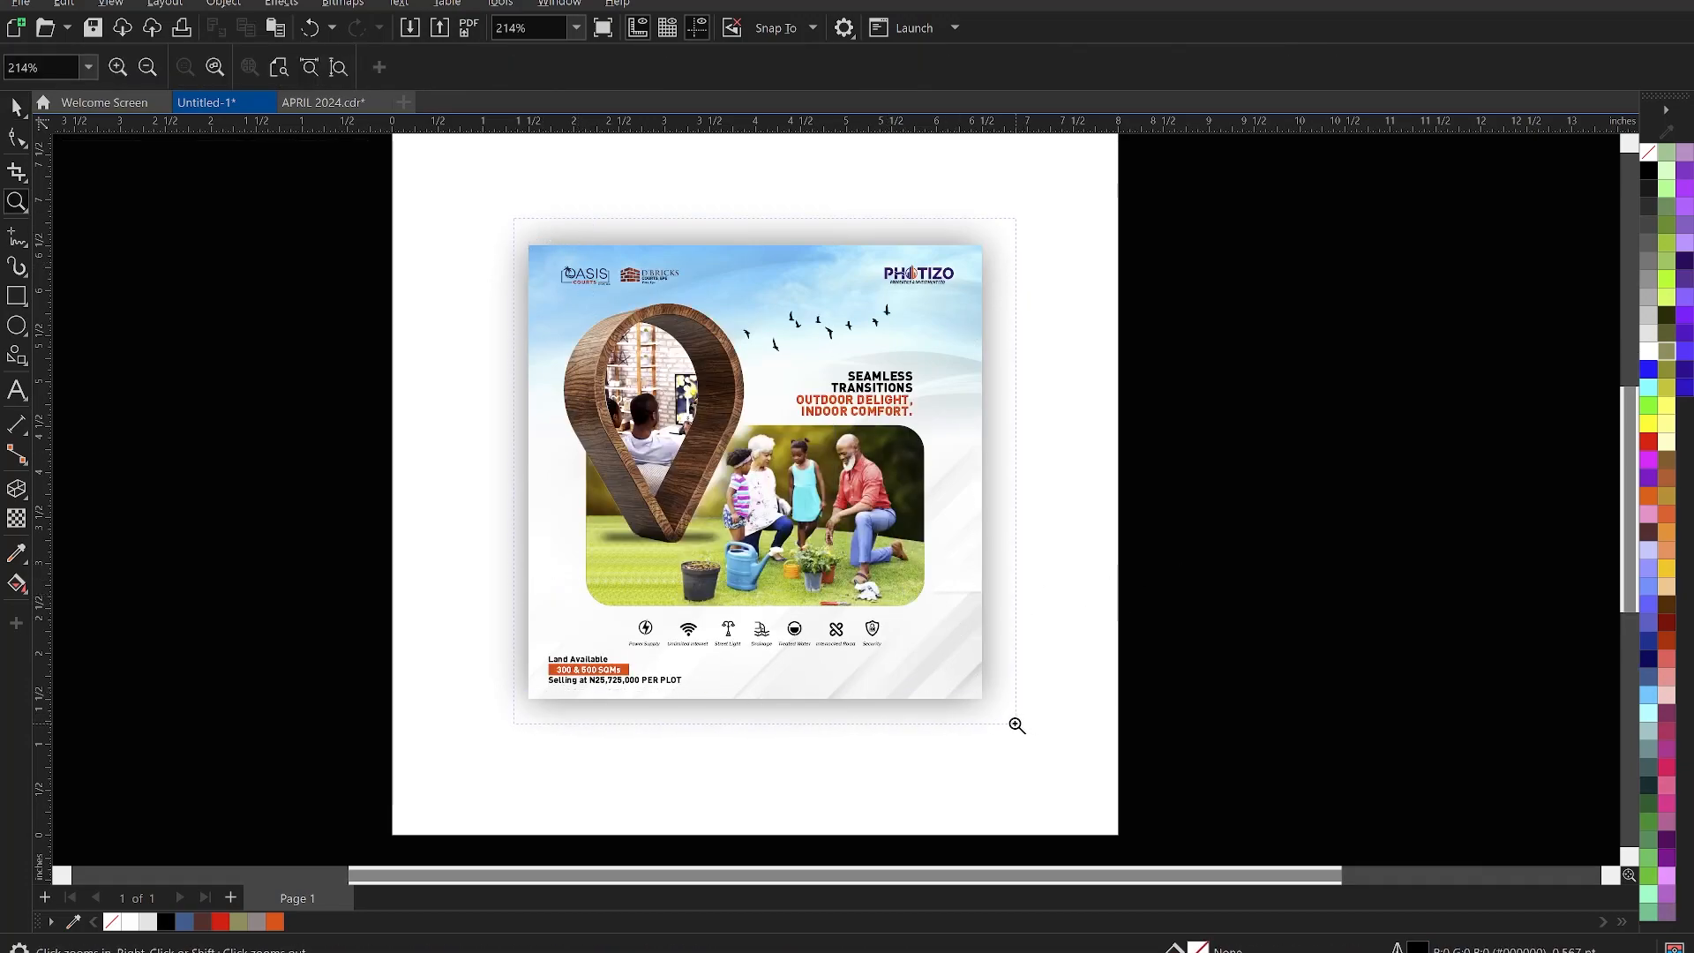
key("space")
double_click(974, 634)
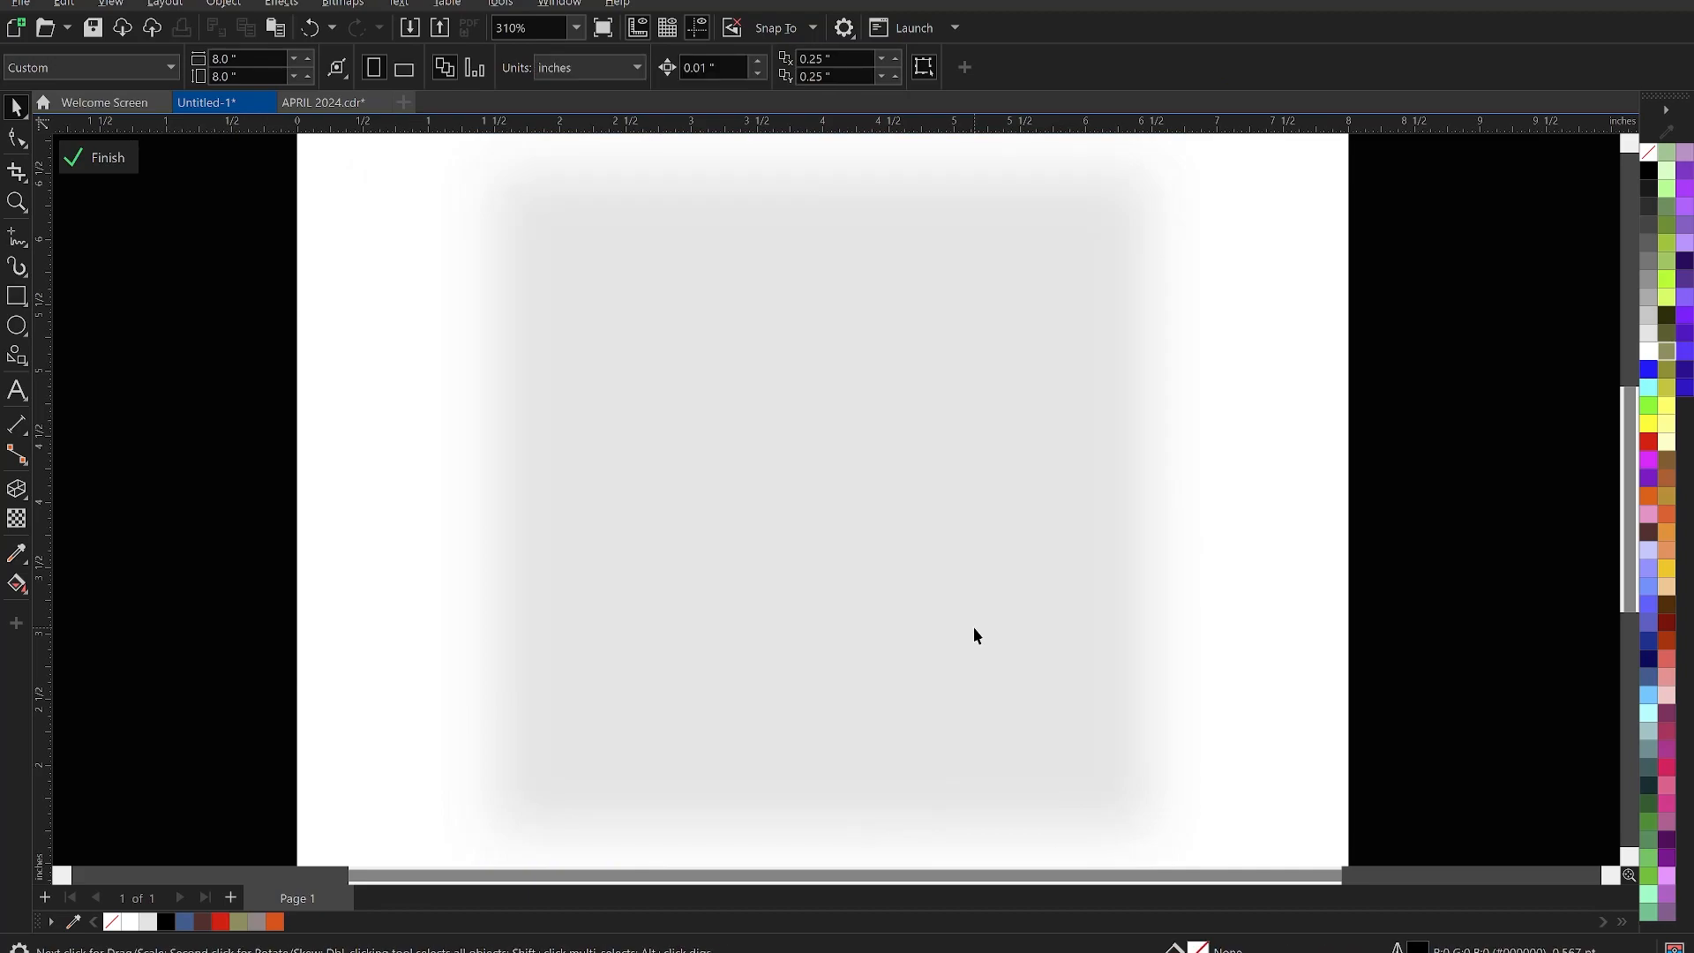
left_click(972, 627)
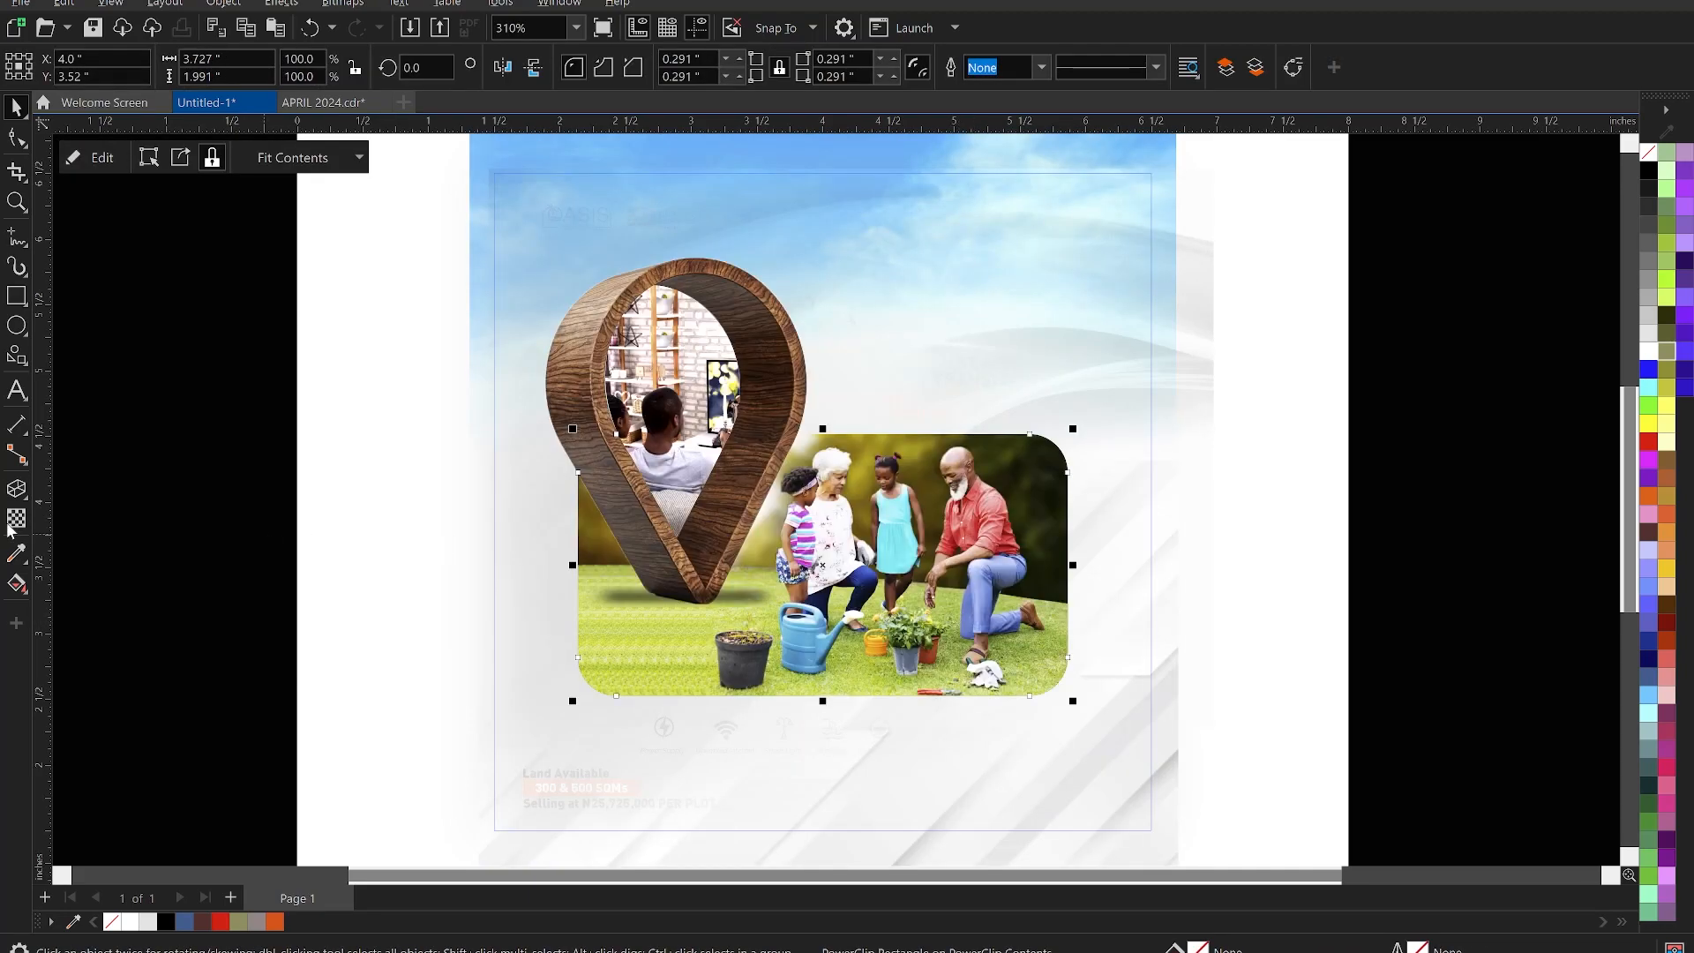
left_click(15, 491)
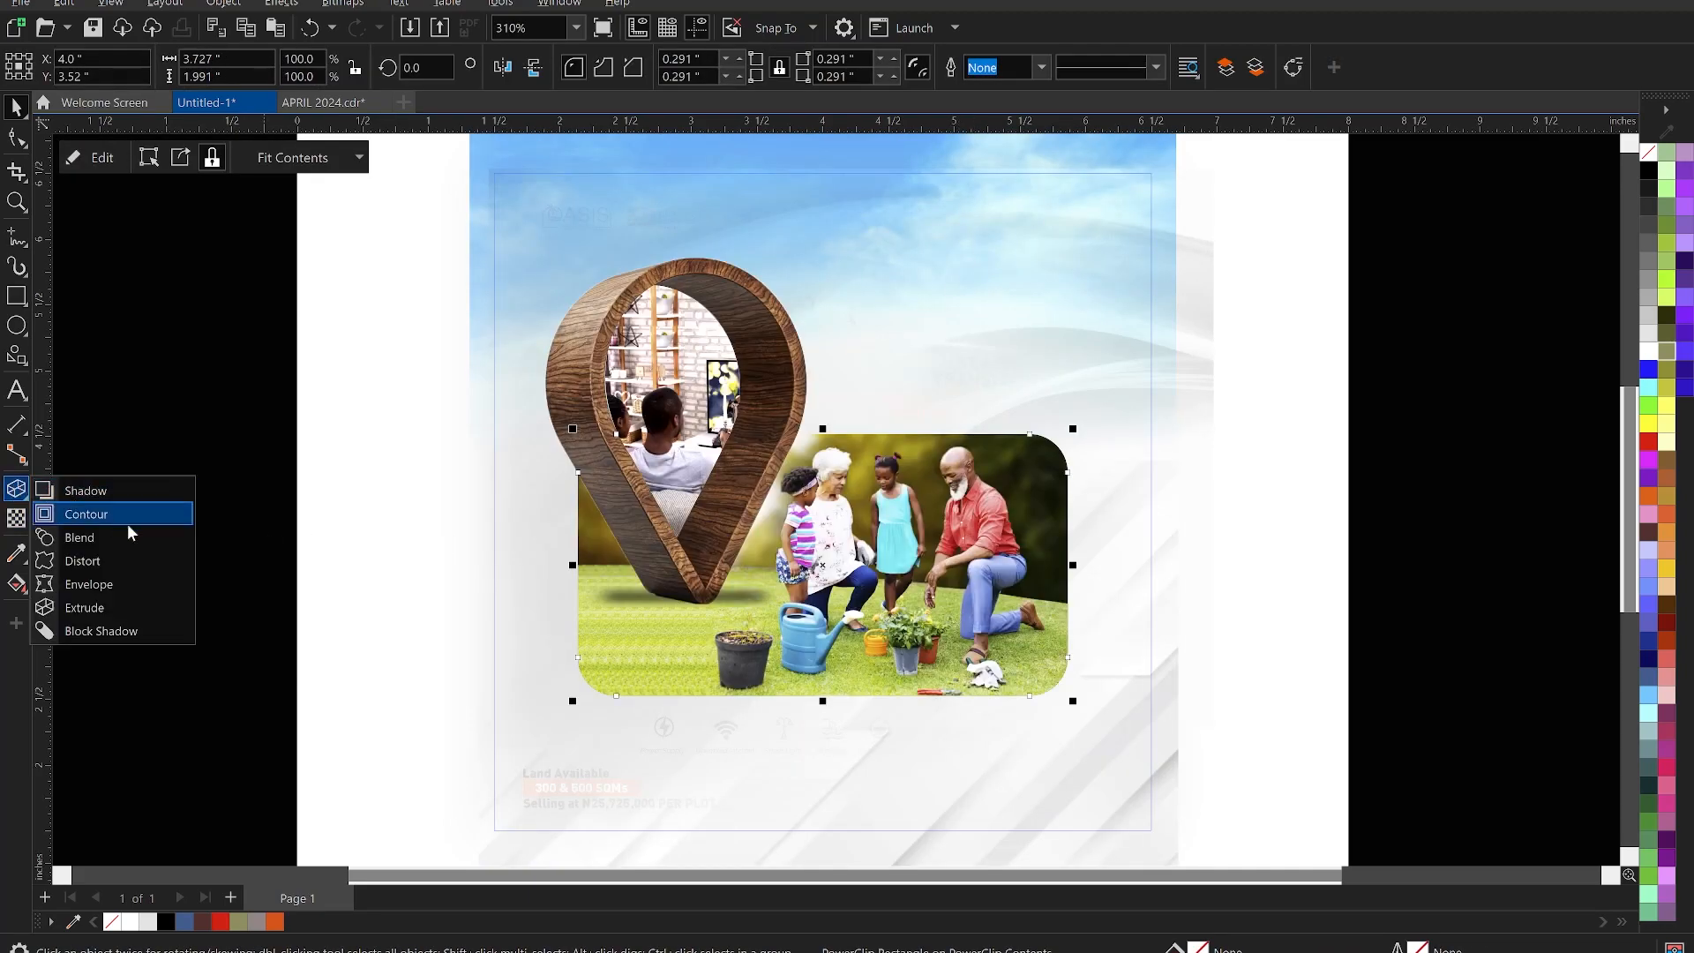
left_click(107, 490)
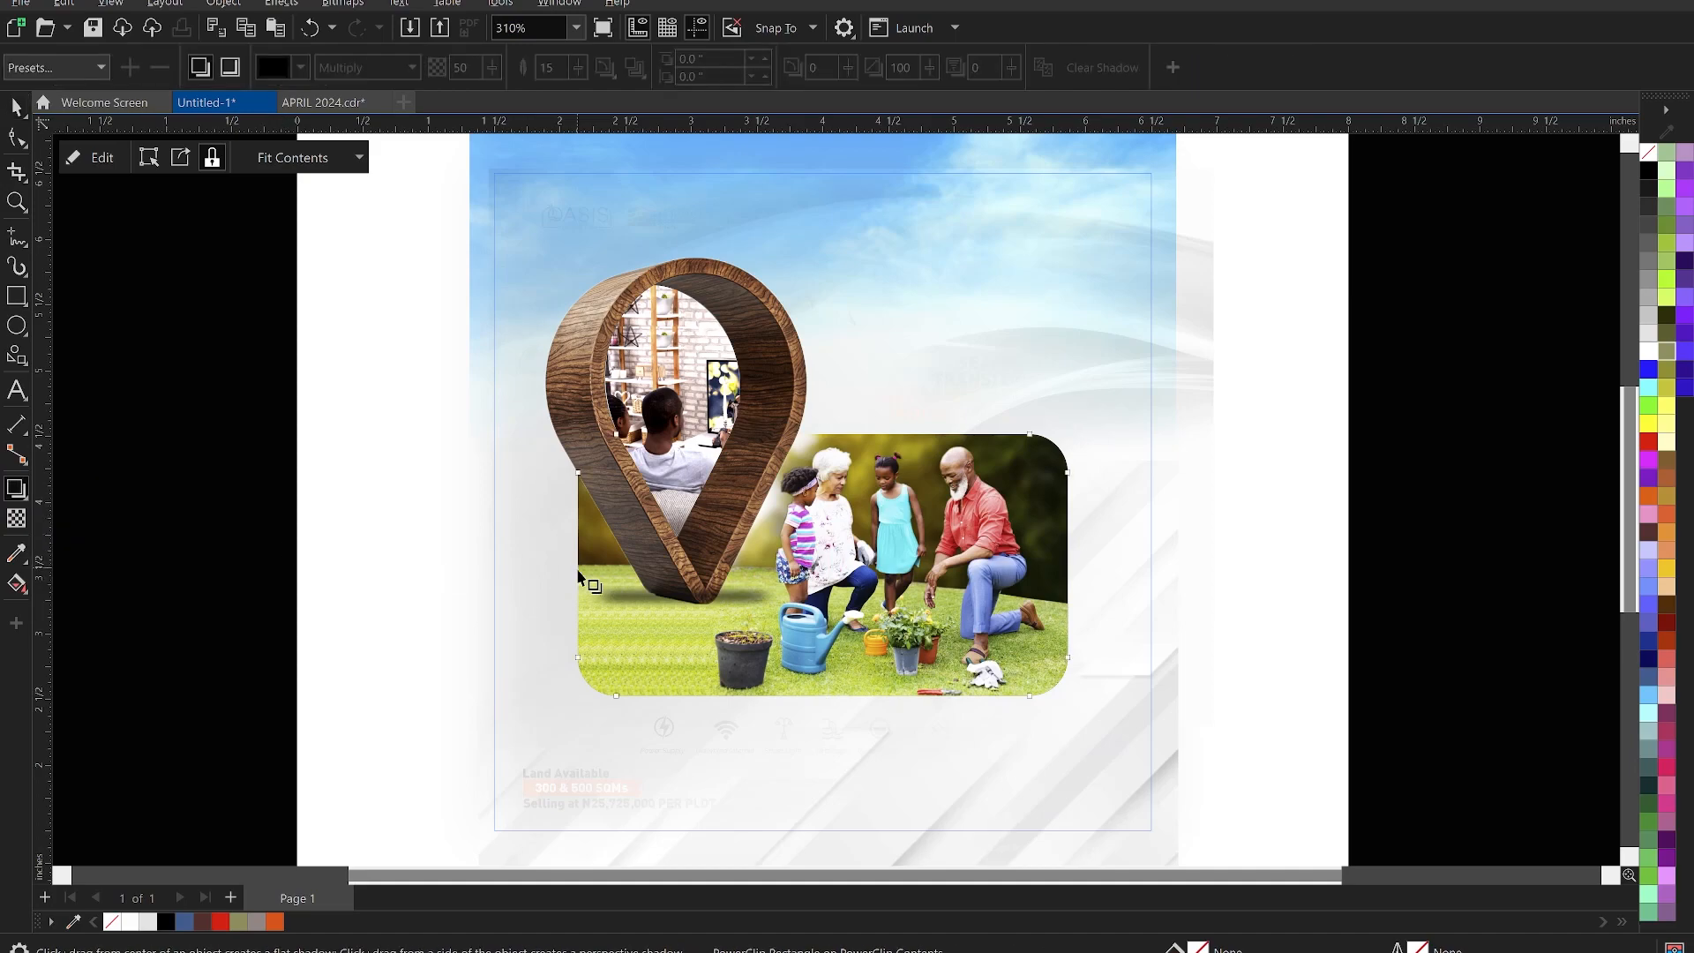
left_click_drag(576, 574, 1067, 559)
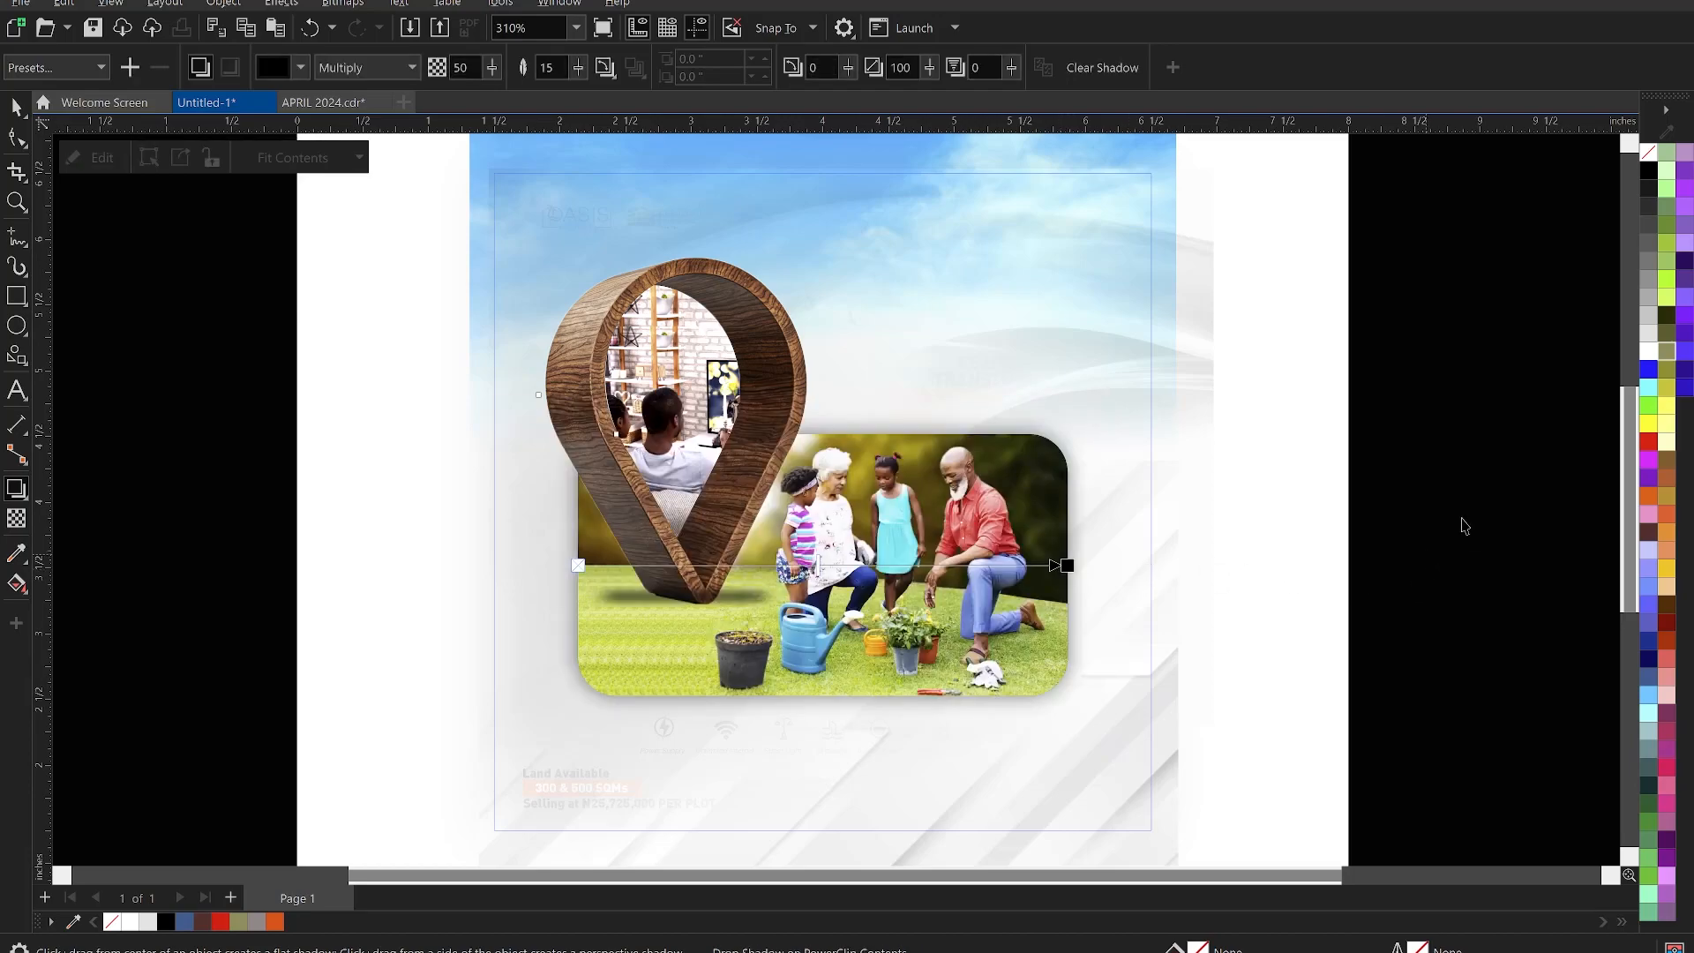
Break the drop shadow apart from the family photo
key("space")
left_click(1092, 491)
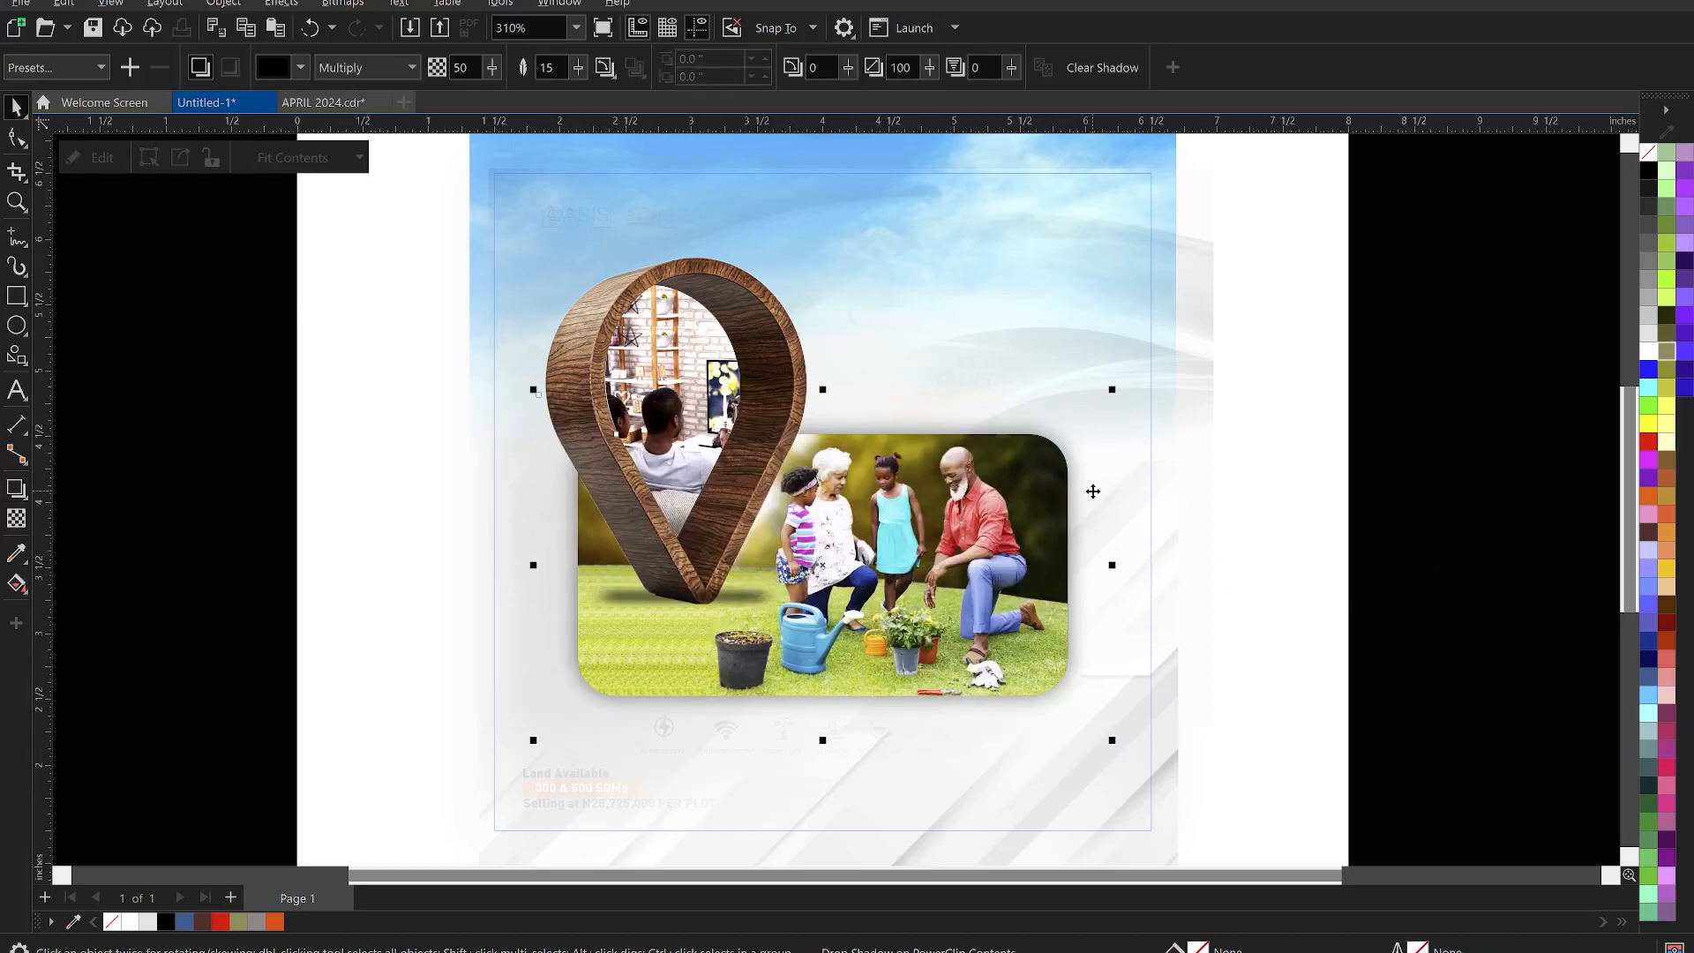
key("ctrl+k")
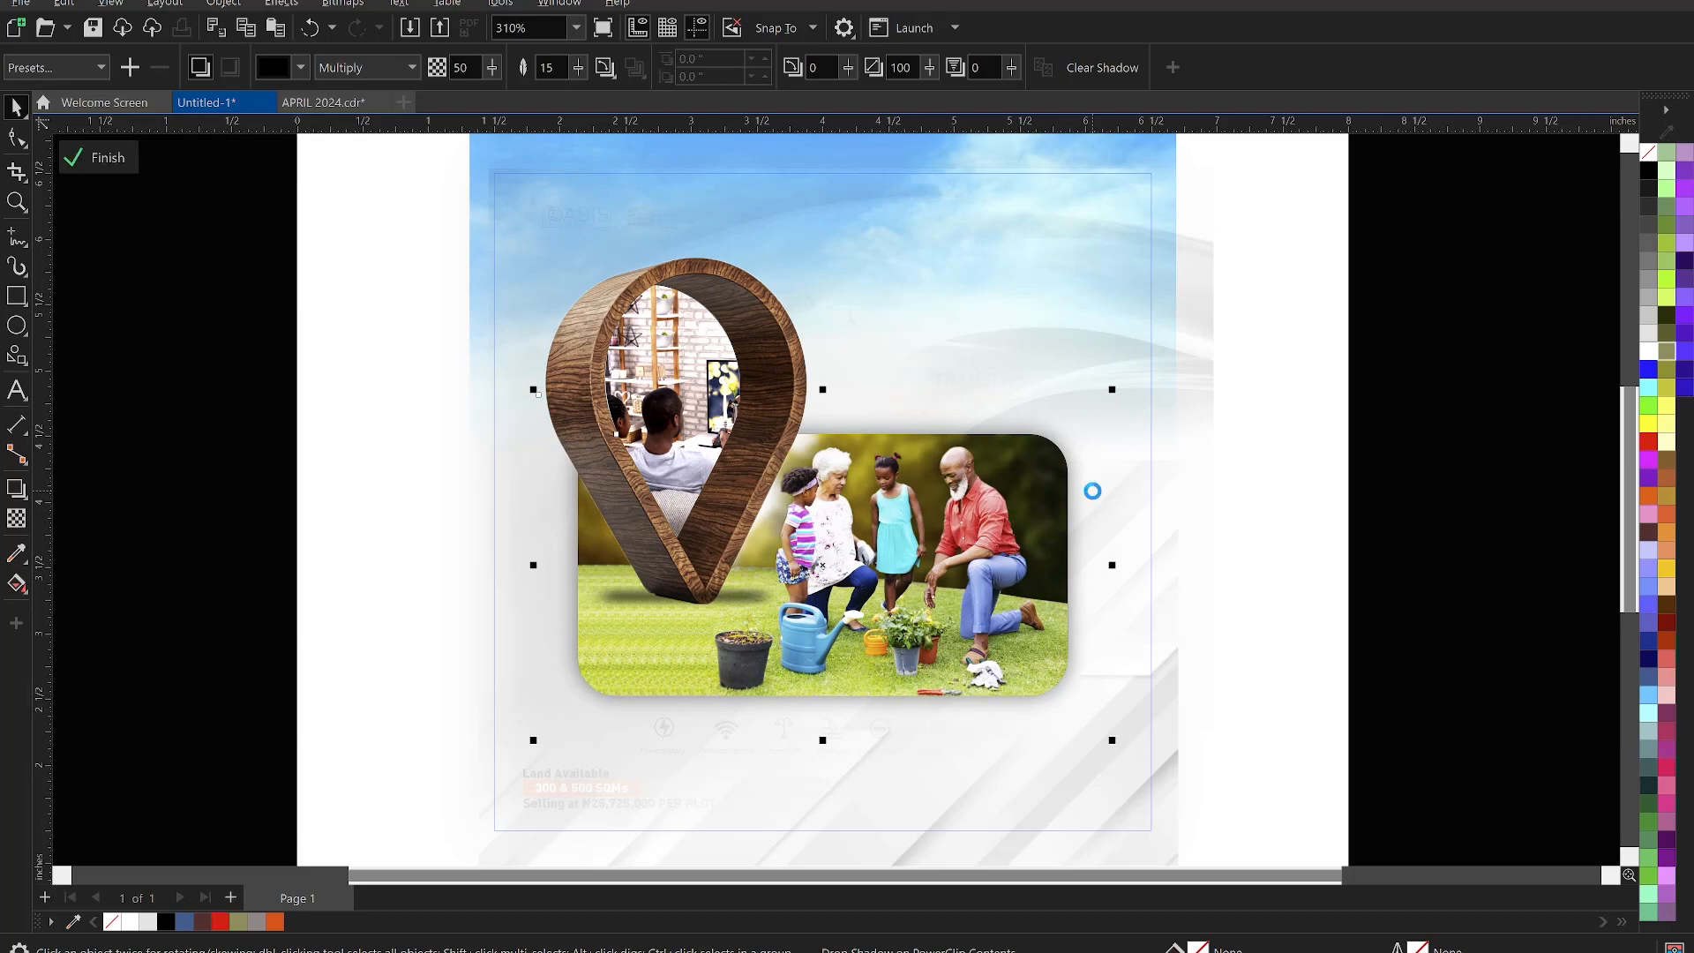
left_click(1418, 531)
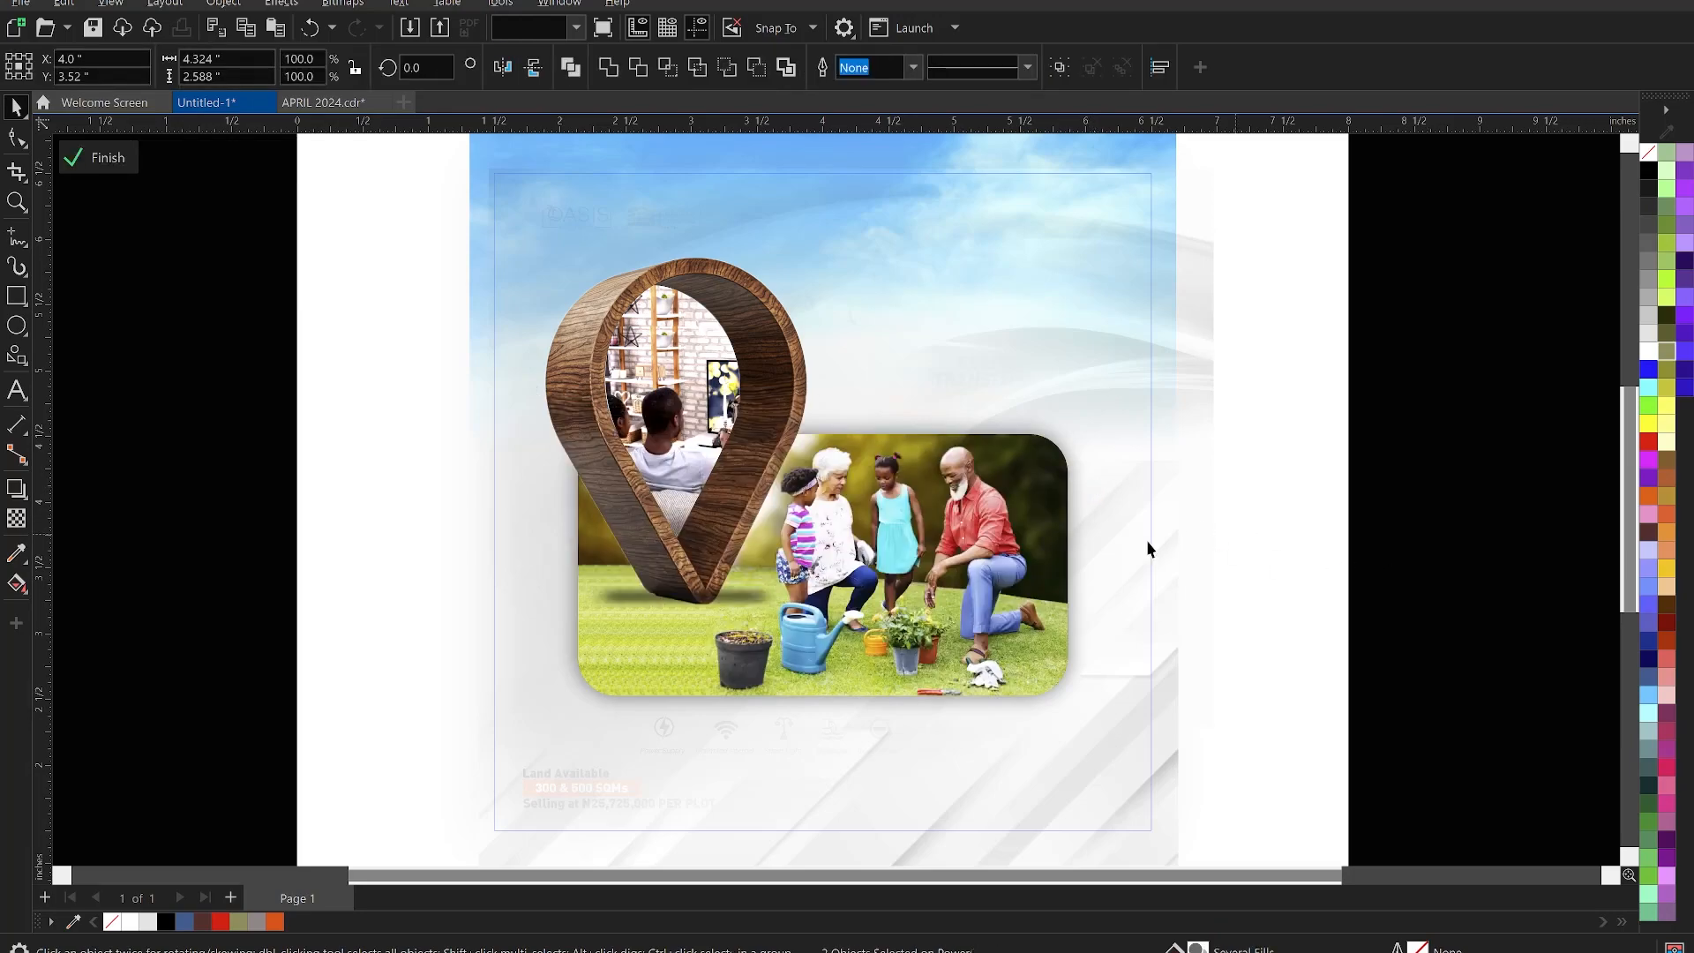
Nudge the separated shadow behind the family photo slightly downward to a Y position of 3.47 inches
left_click(1083, 552)
key("Down")
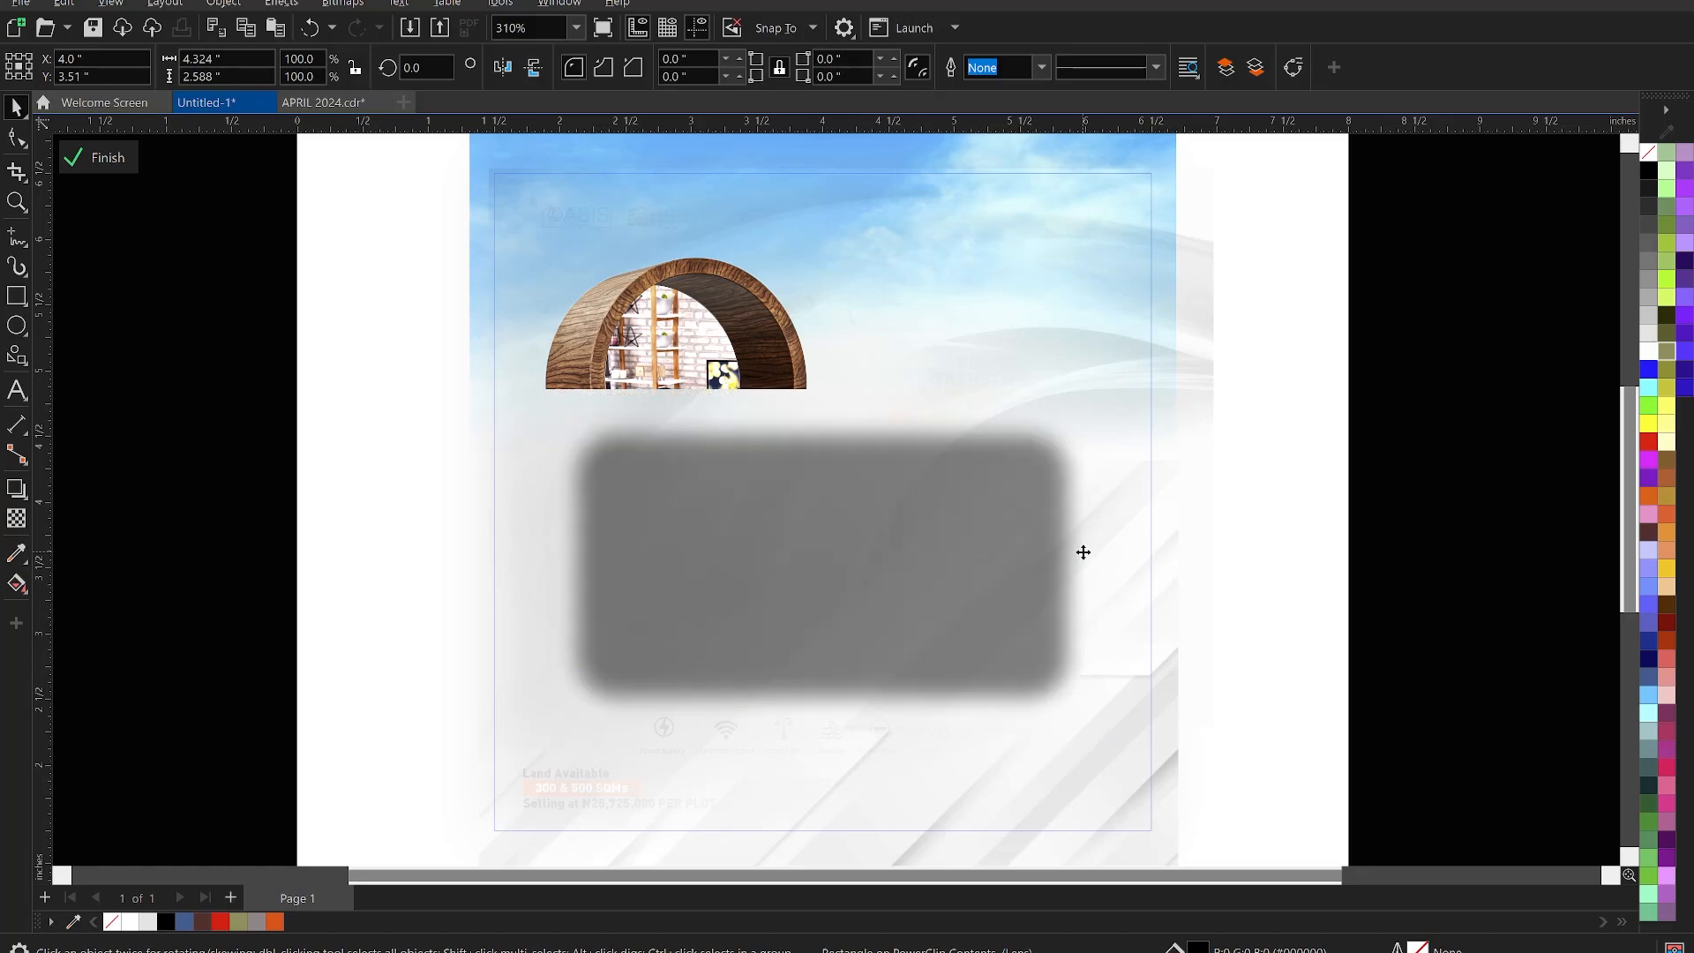
key("Down")
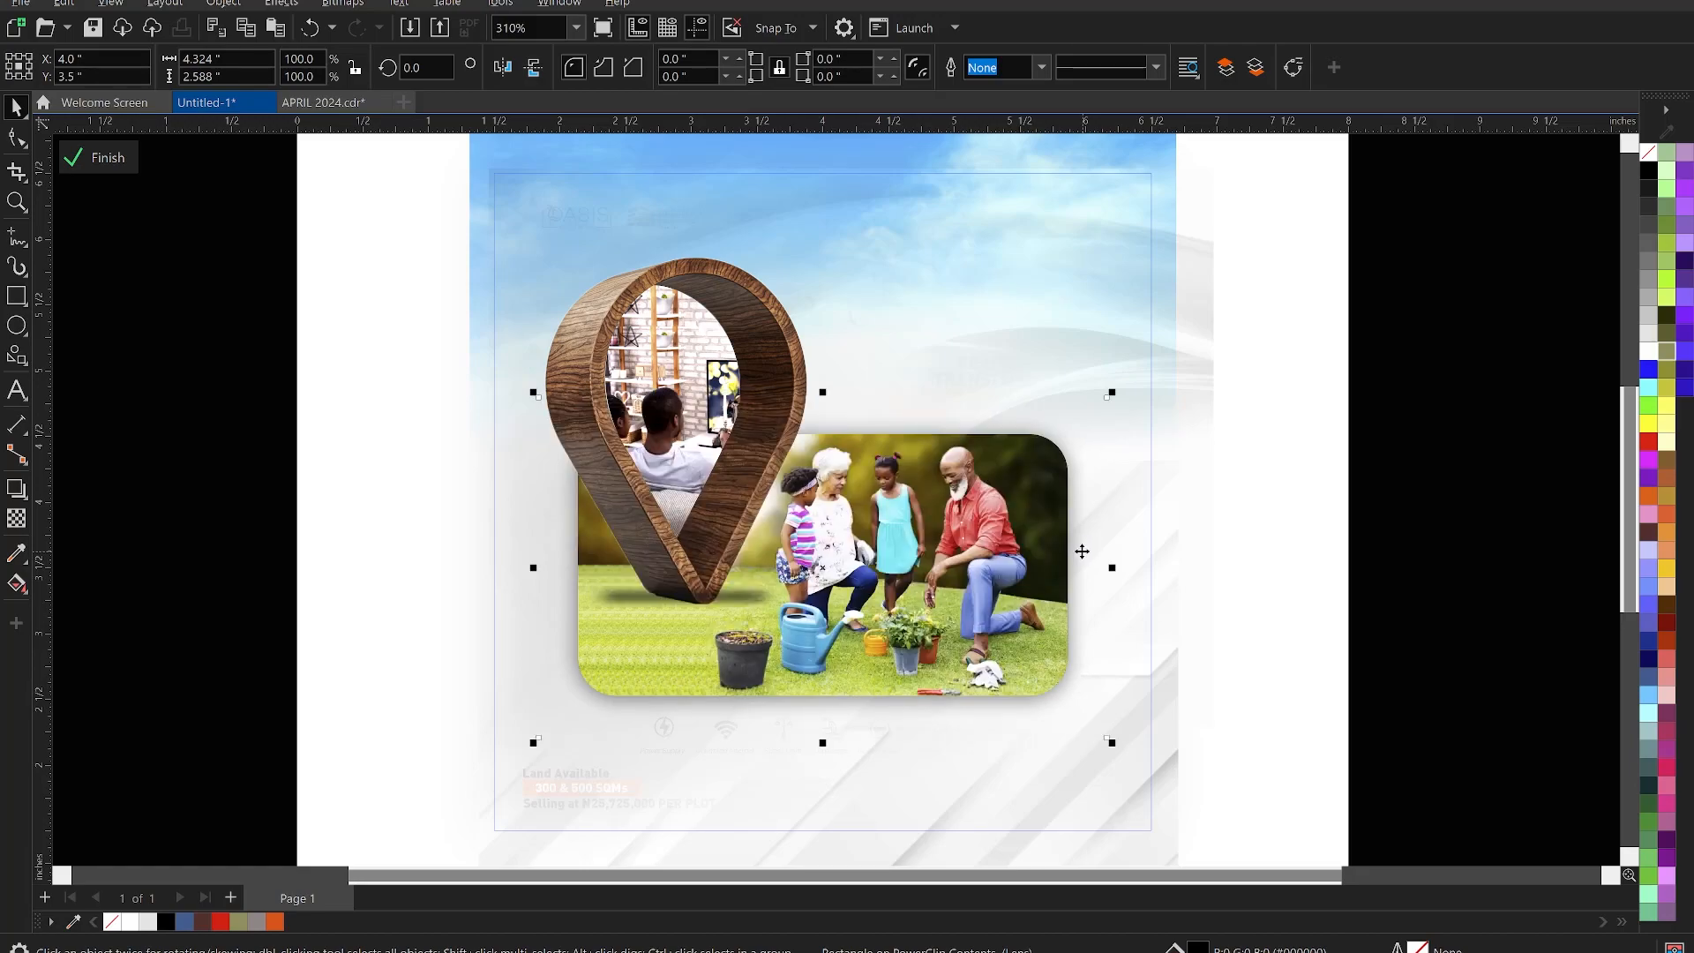
key("Down")
key("Down")
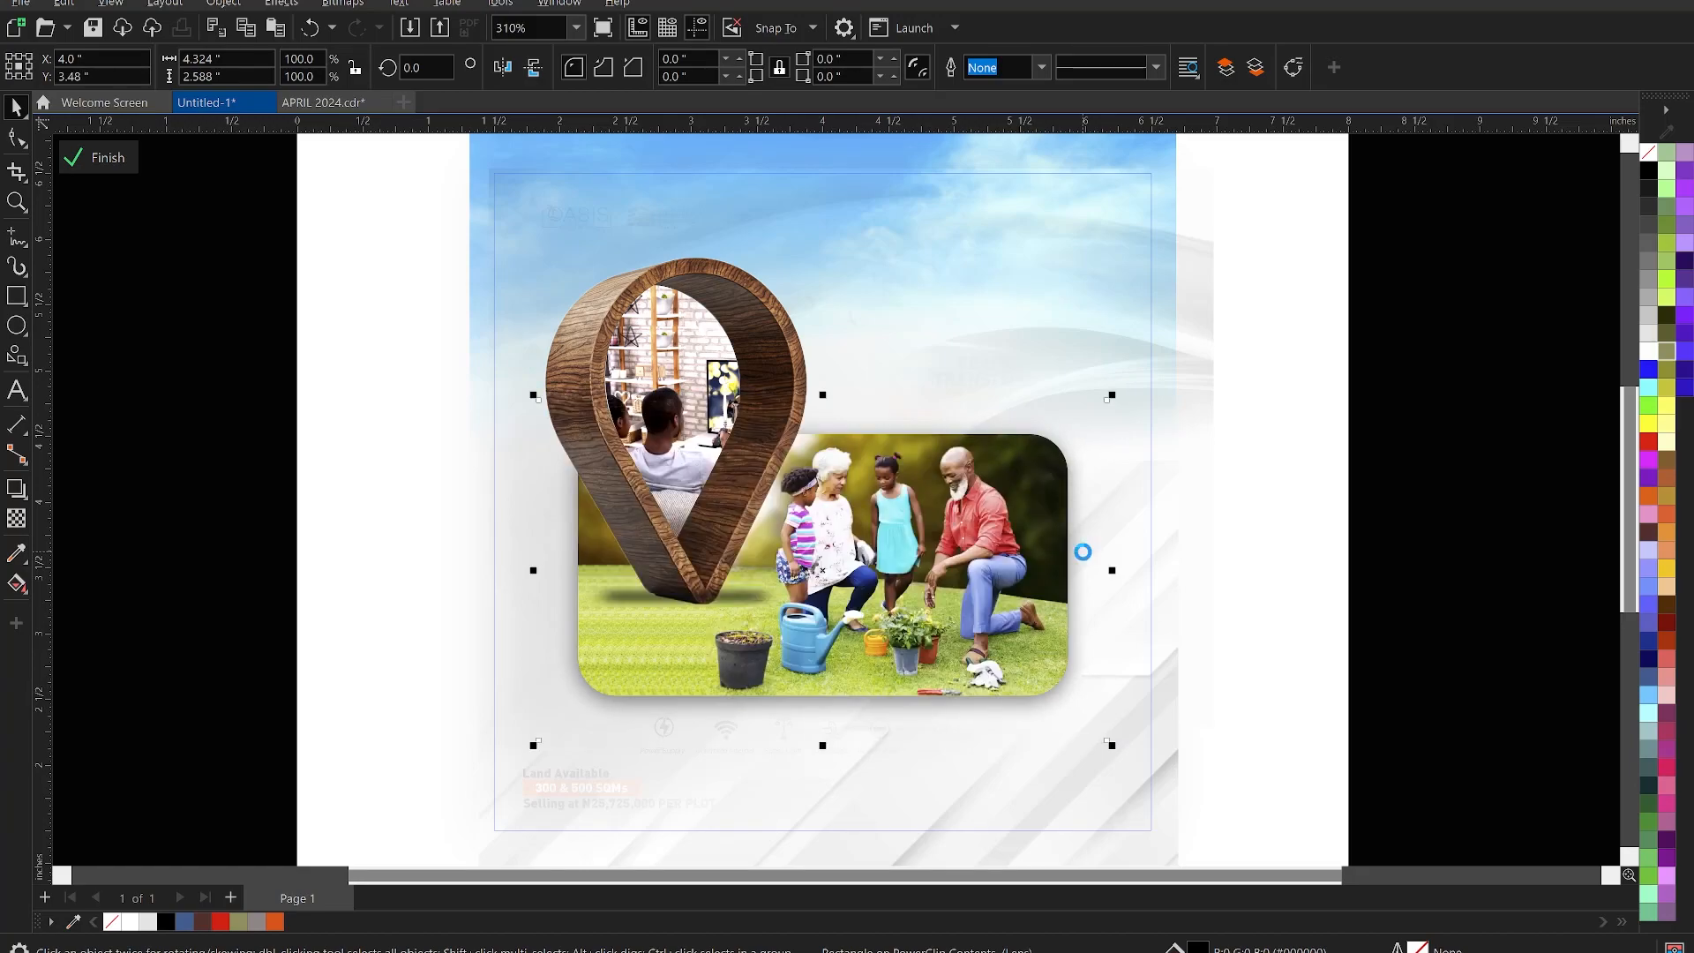
key("Down")
key("Down")
key("Down")
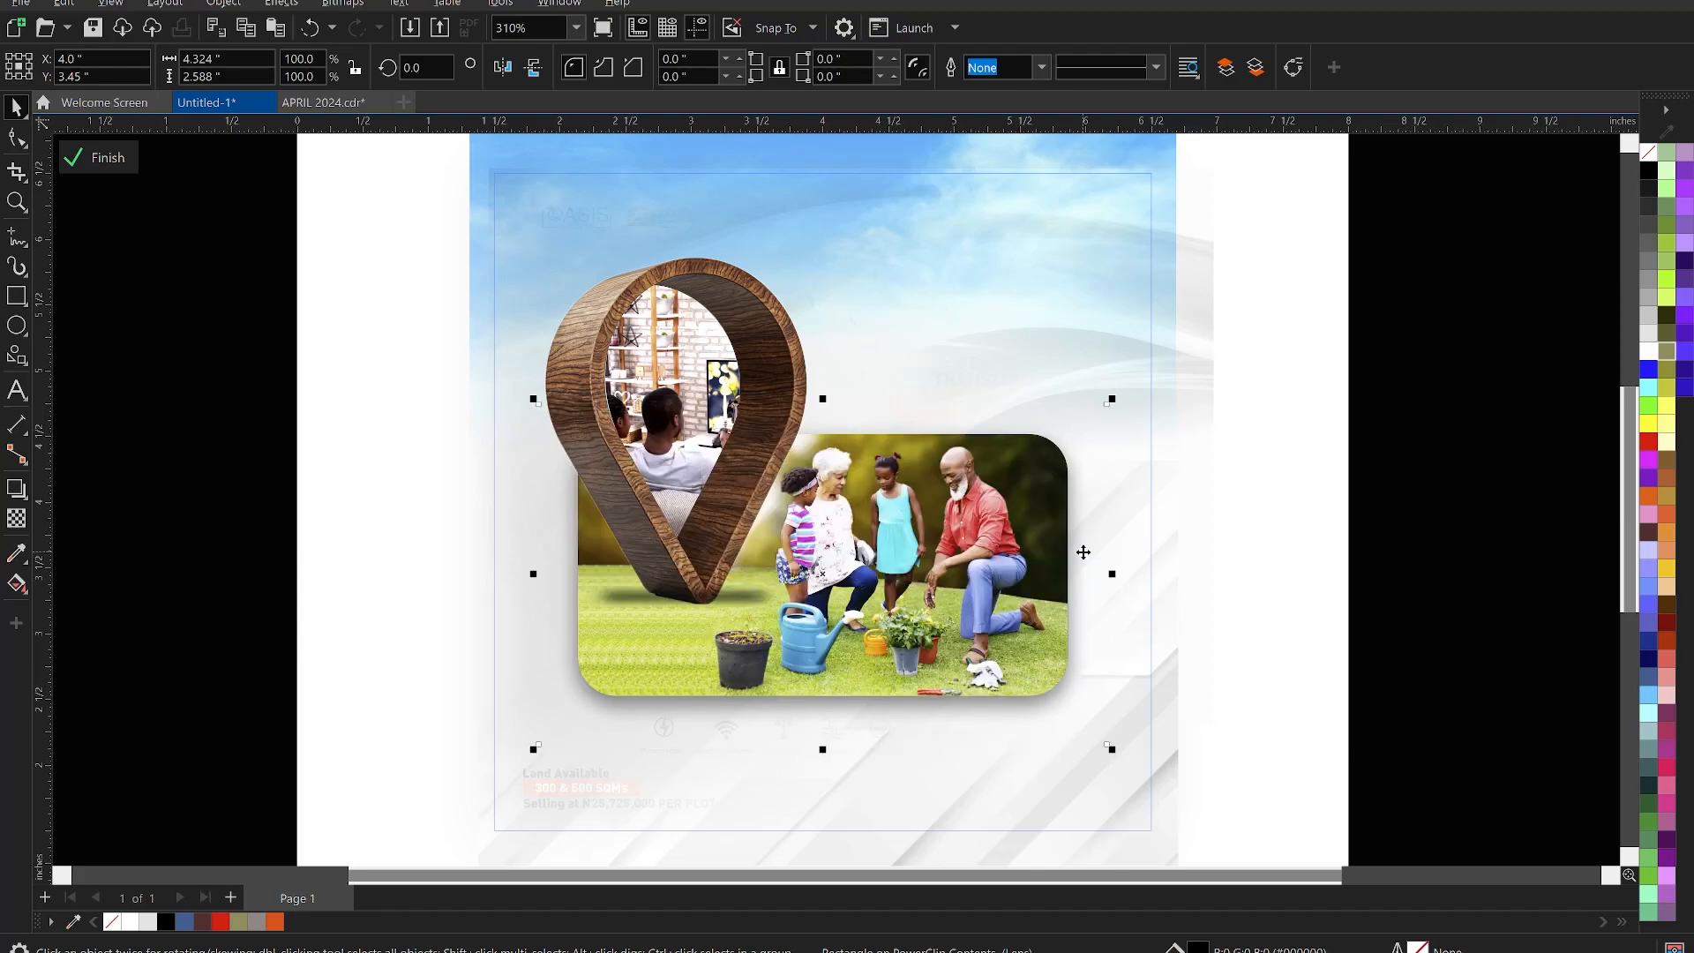
Convert the family photo's shadow to a 500 dpi RGB bitmap with anti-aliasing and a transparent background
key("alt+b")
key("Return")
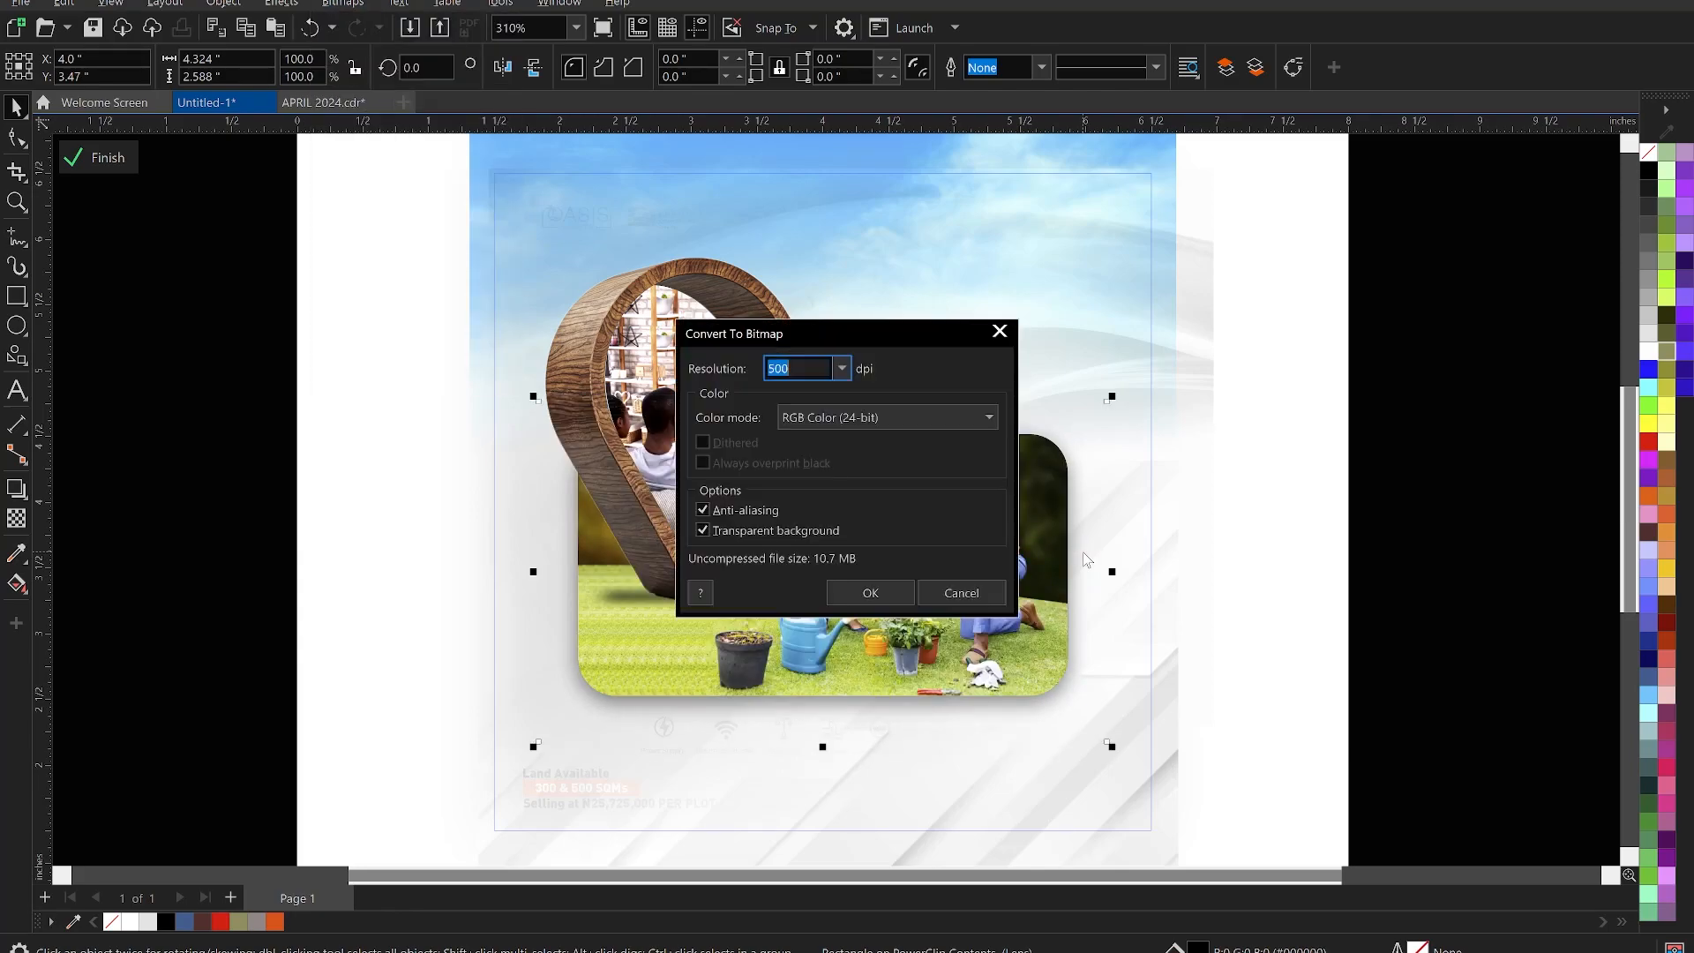
key("Return")
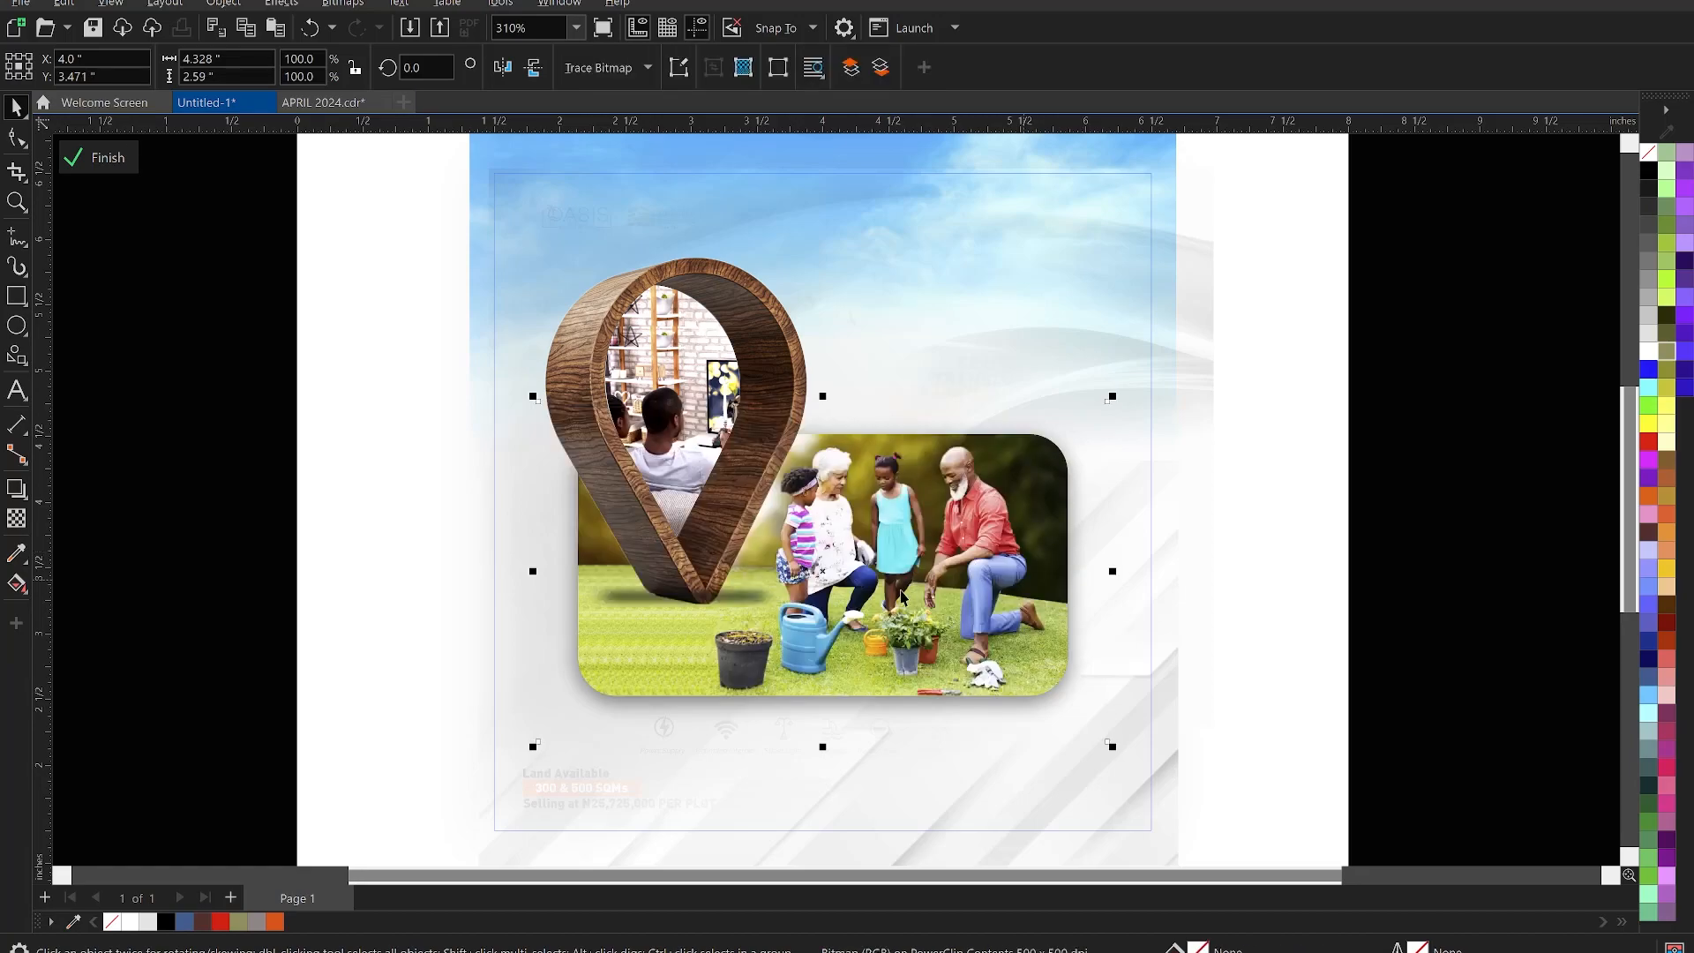
Fade out both side ends of the photo's shadow bitmap with linear transparency and finish editing the PowerClip contents
left_click(15, 520)
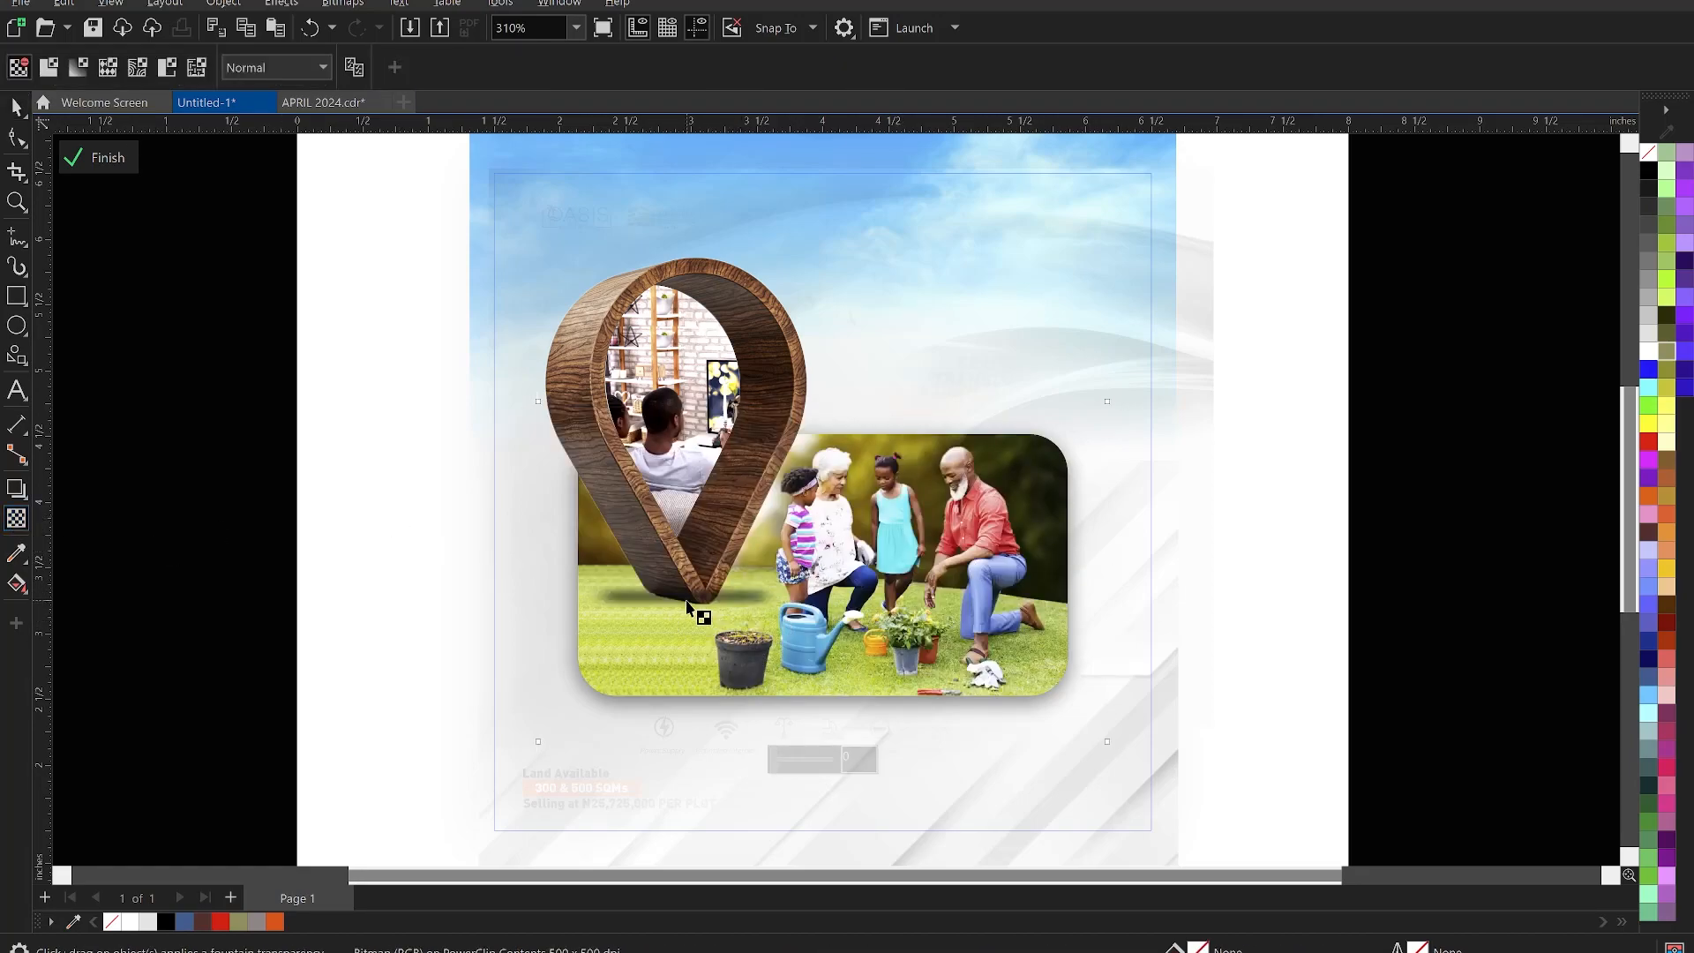
left_click_drag(686, 596, 571, 598)
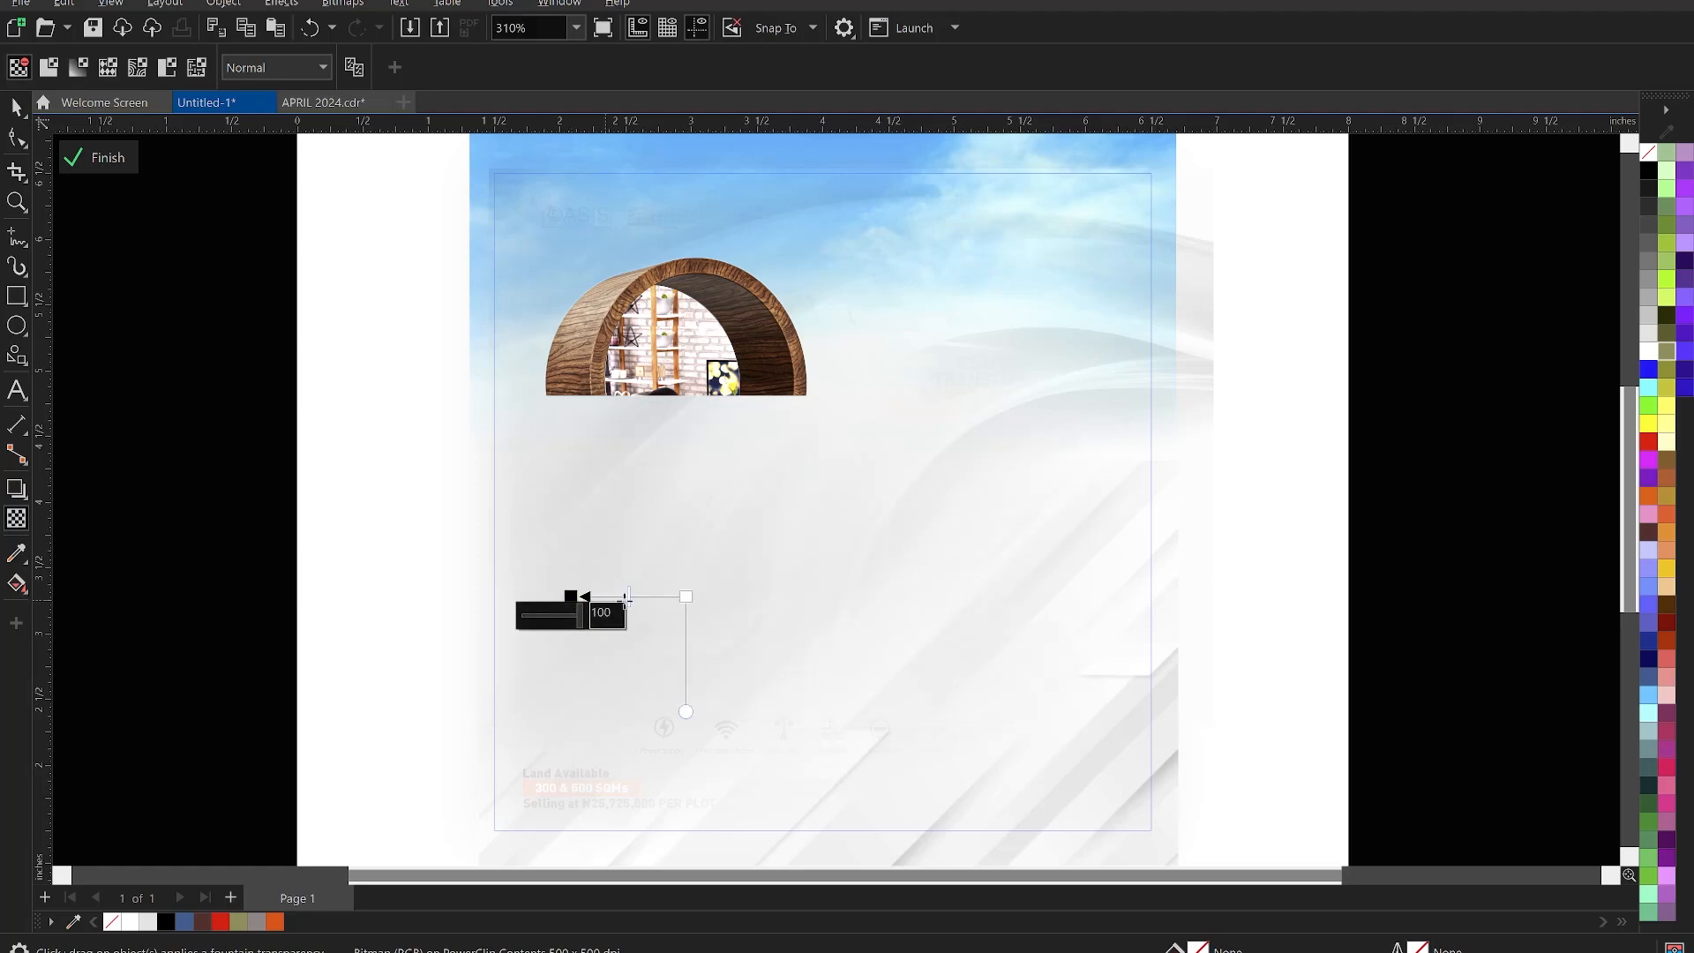
left_click_drag(686, 598, 705, 598)
key("space")
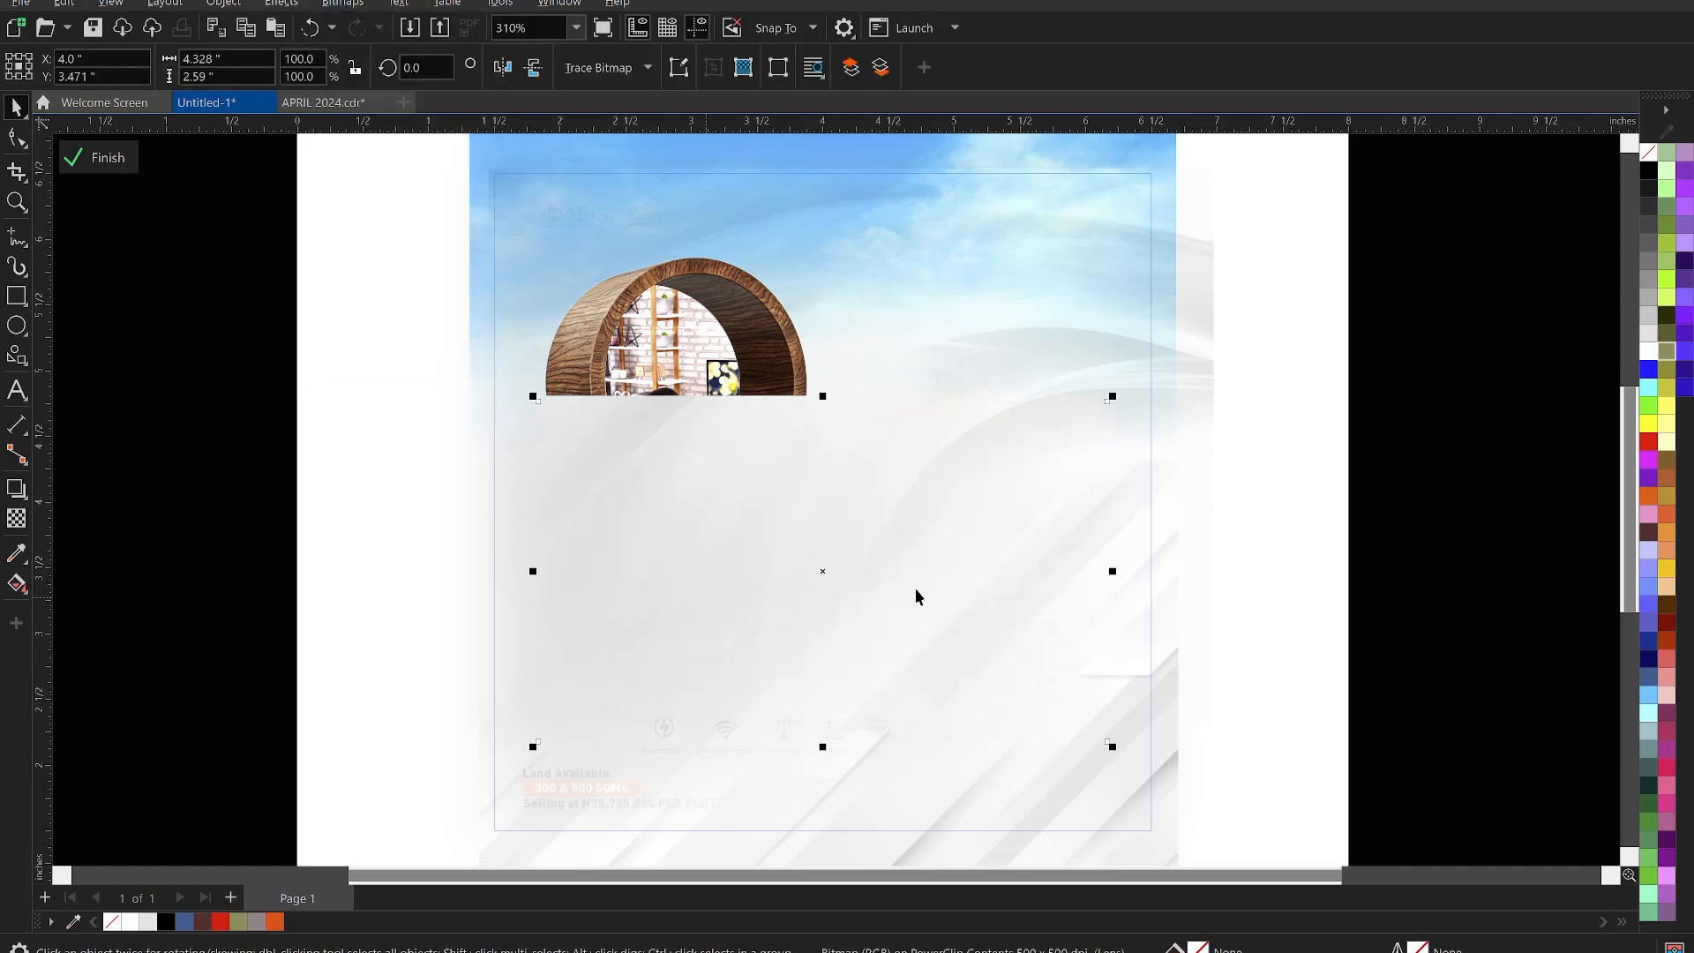
key("space")
left_click_drag(950, 577, 1056, 578)
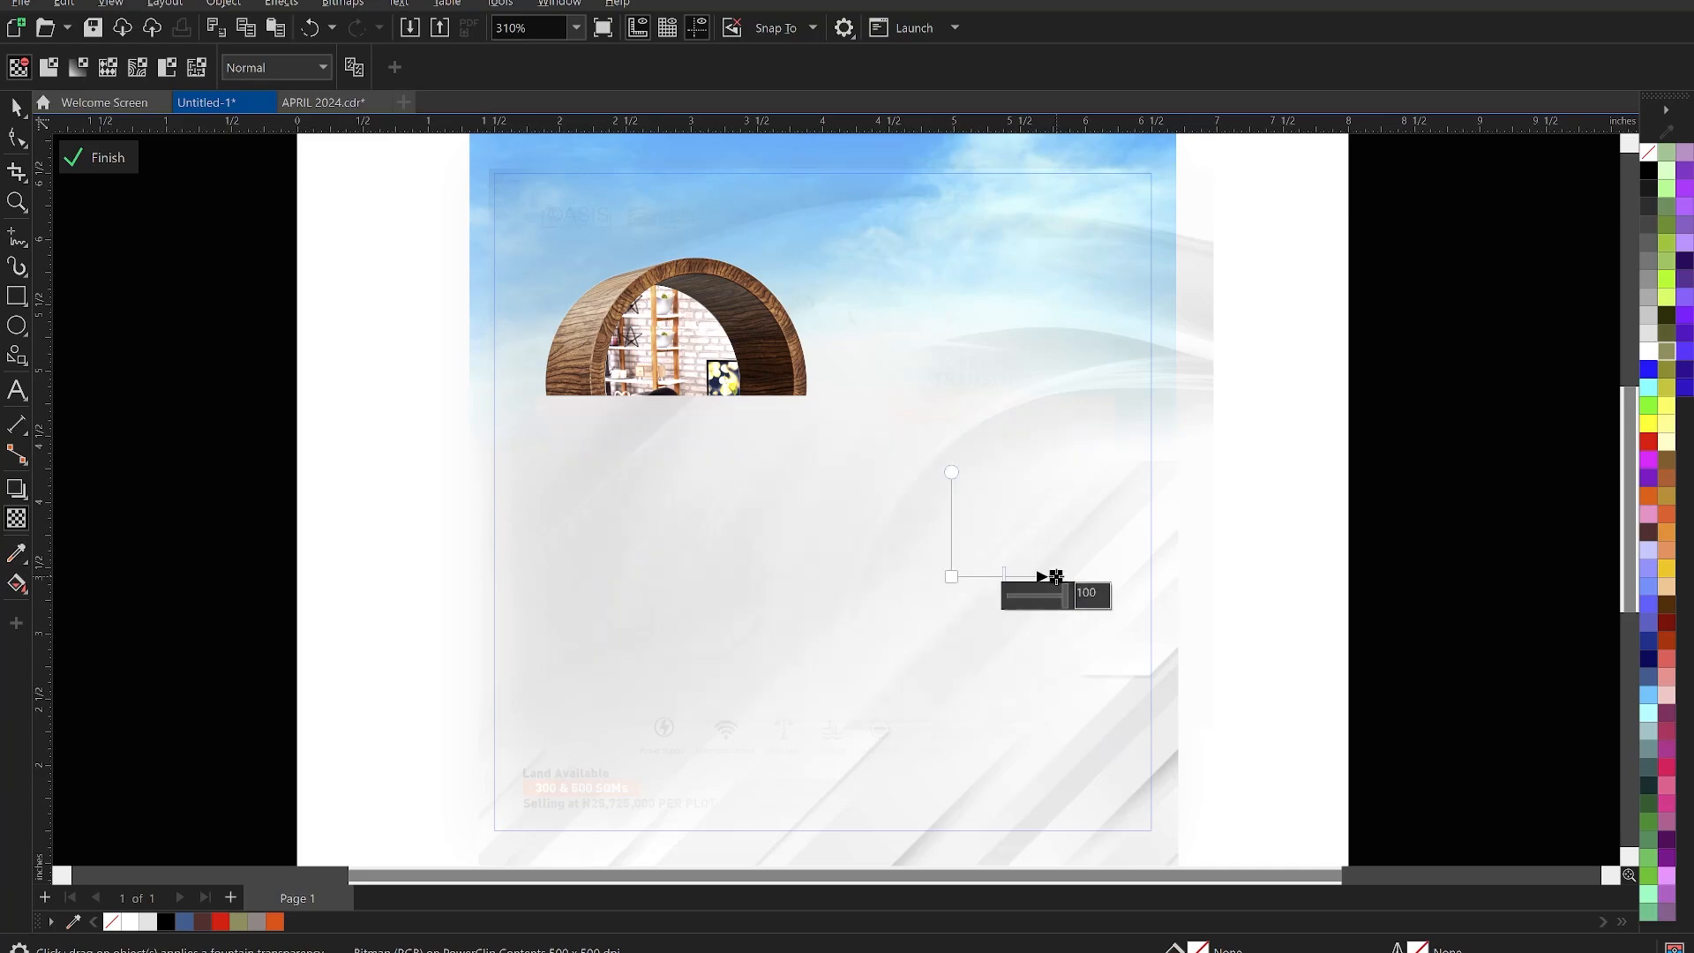
key("space")
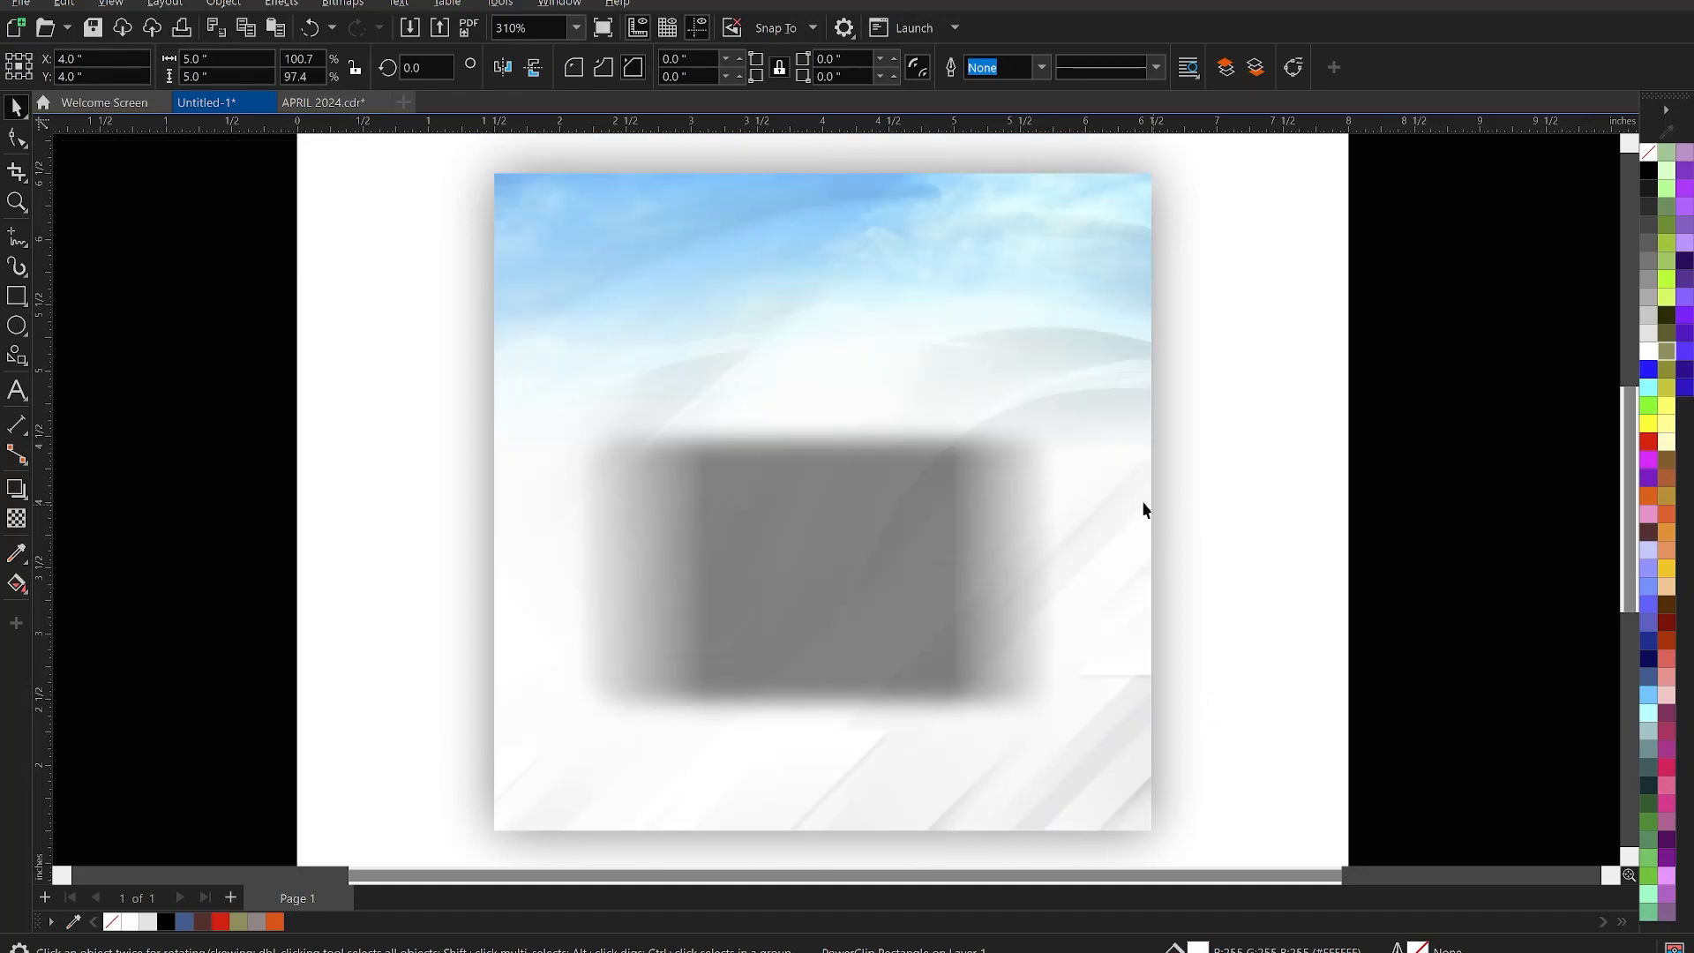
scroll(1037, 473, "down", 1)
key("z")
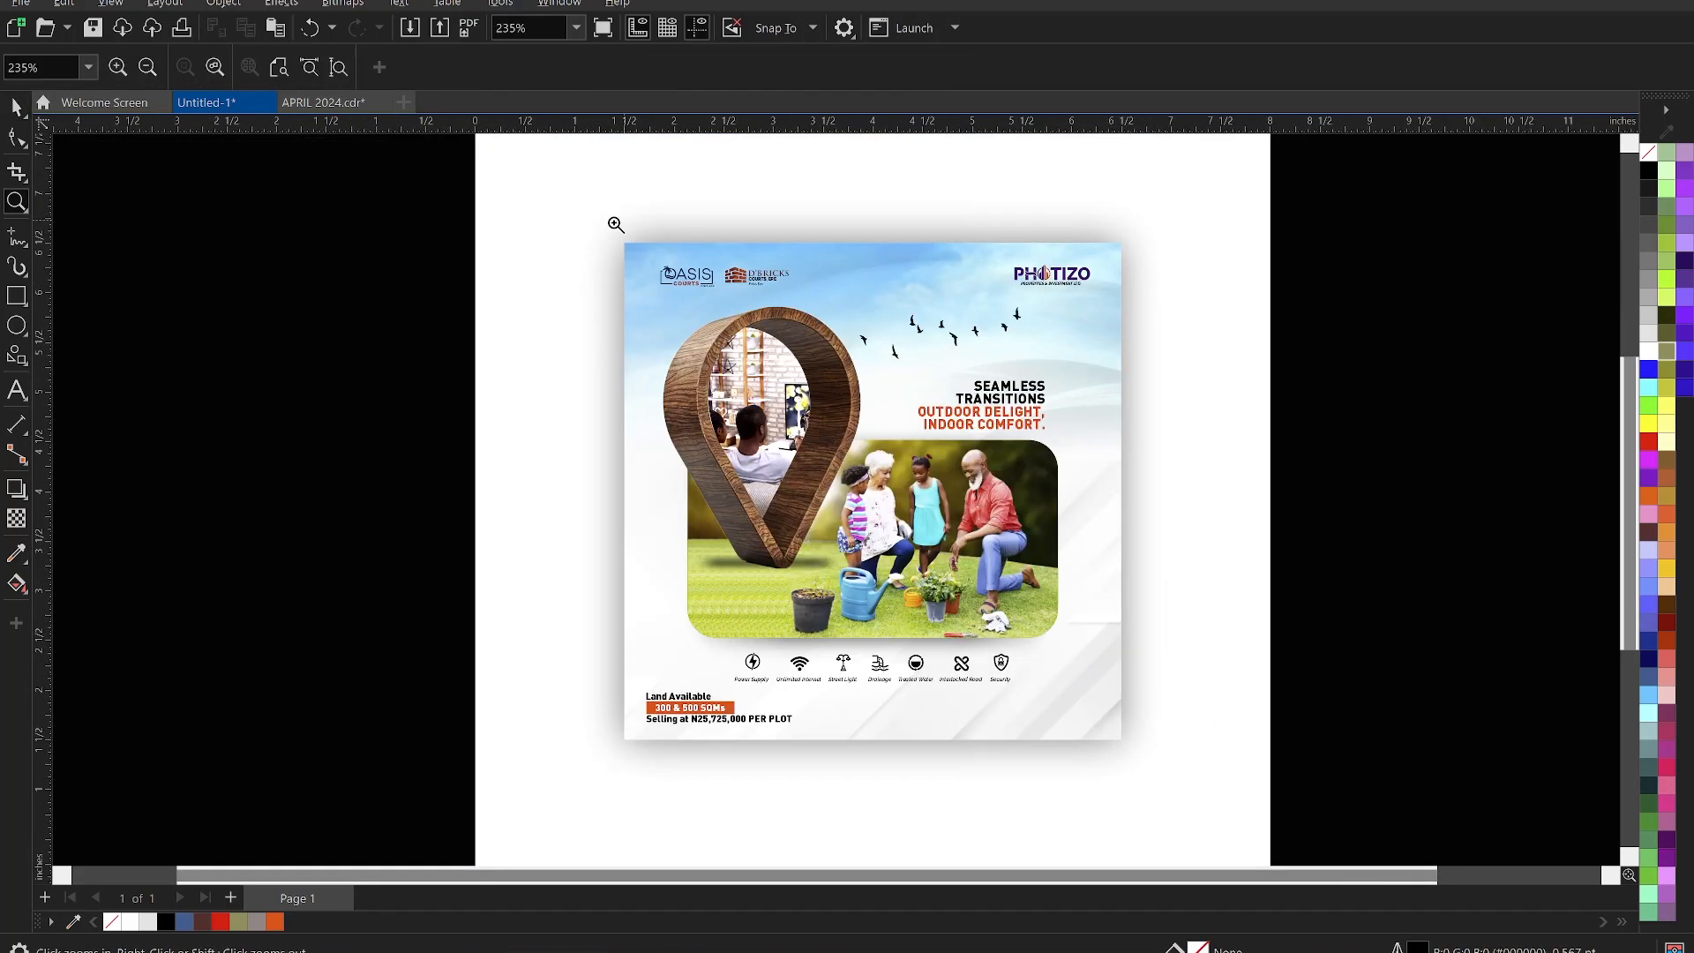
left_click_drag(608, 228, 1152, 783)
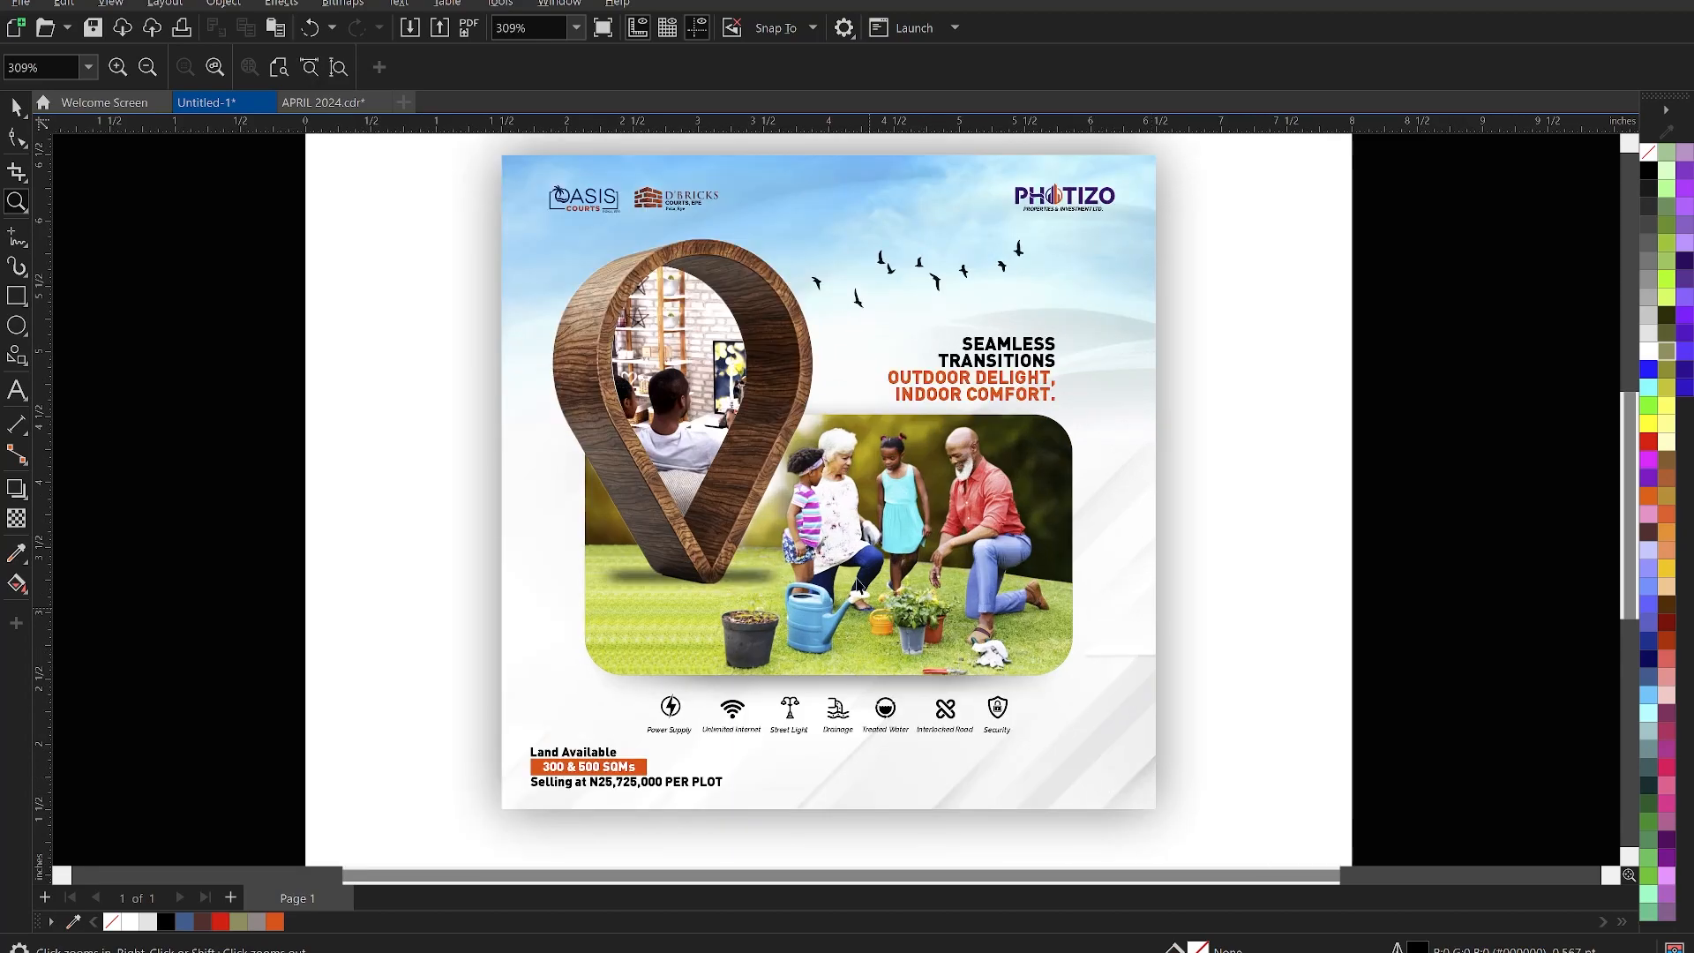
key("space")
scroll(858, 532, "down", 2)
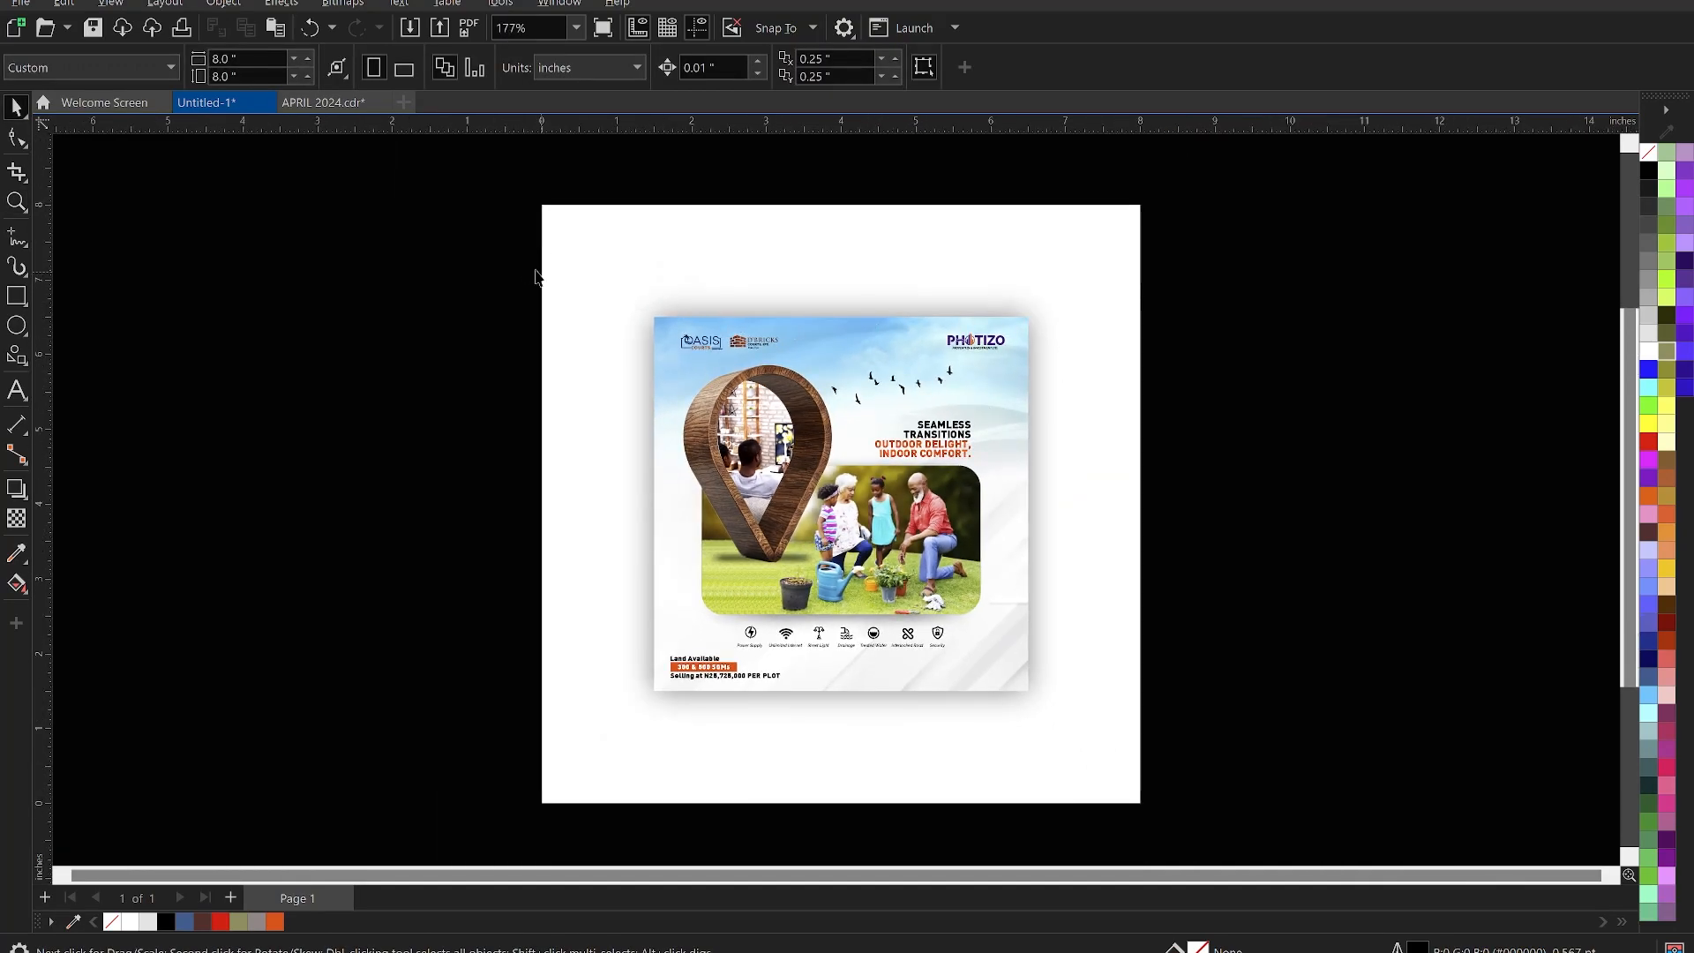
Duplicate the complete flyer and place the copy beside the original, just outside the page
left_click_drag(496, 185, 1180, 831)
scroll(630, 437, "down", 2)
left_click_drag(742, 400, 1040, 450)
left_click(1346, 366)
scroll(1216, 464, "up", 2)
Delete the blue sky group from the copied flyer's PowerClip contents and finish editing the contents
double_click(1091, 350)
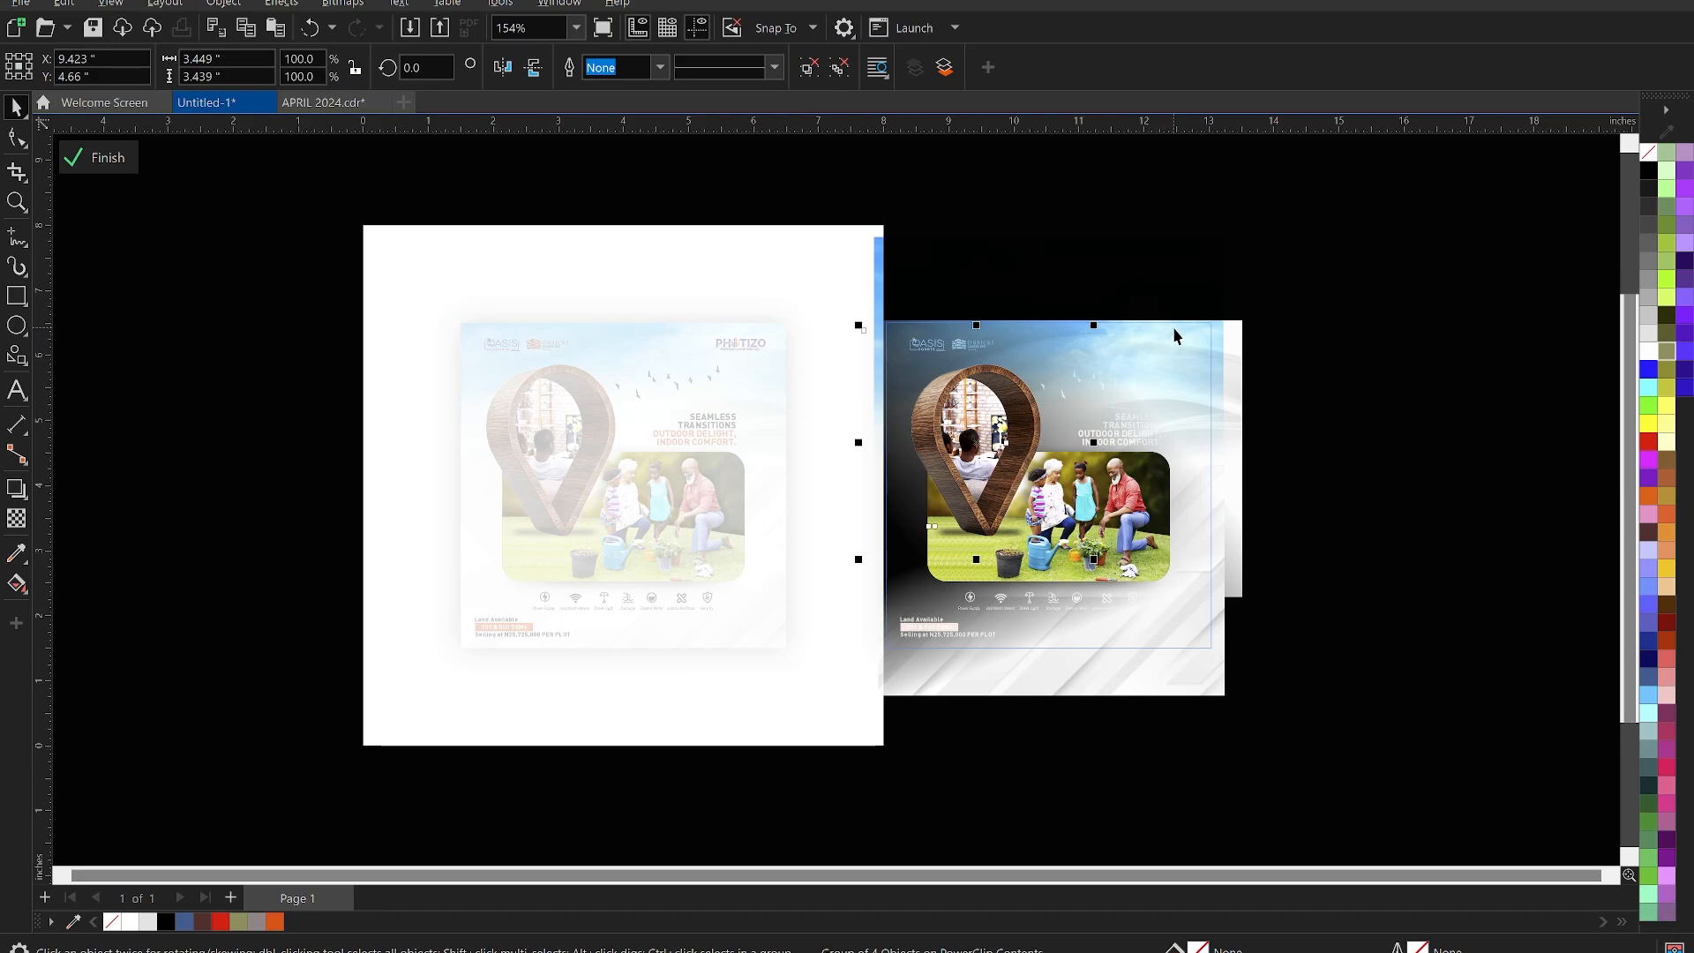
left_click(1173, 328)
key("Delete")
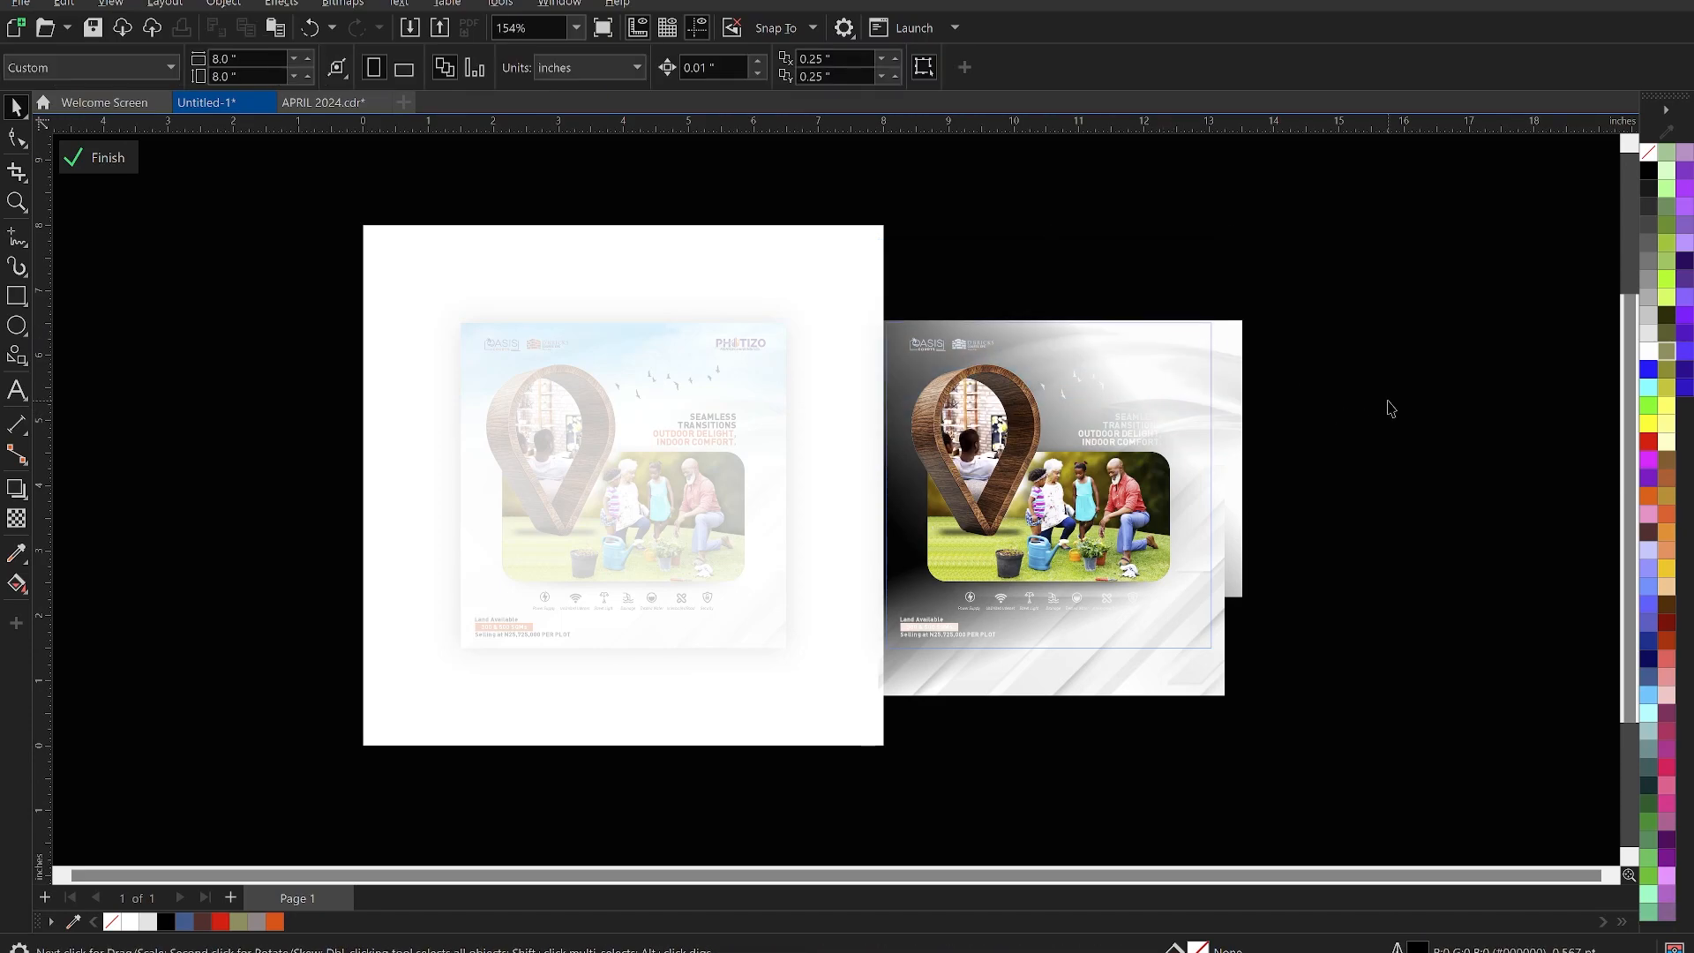
left_click(1388, 404, "ctrl")
Examine the original flyer and its copy without the blue sky side by side, comparing their backgrounds
key("z")
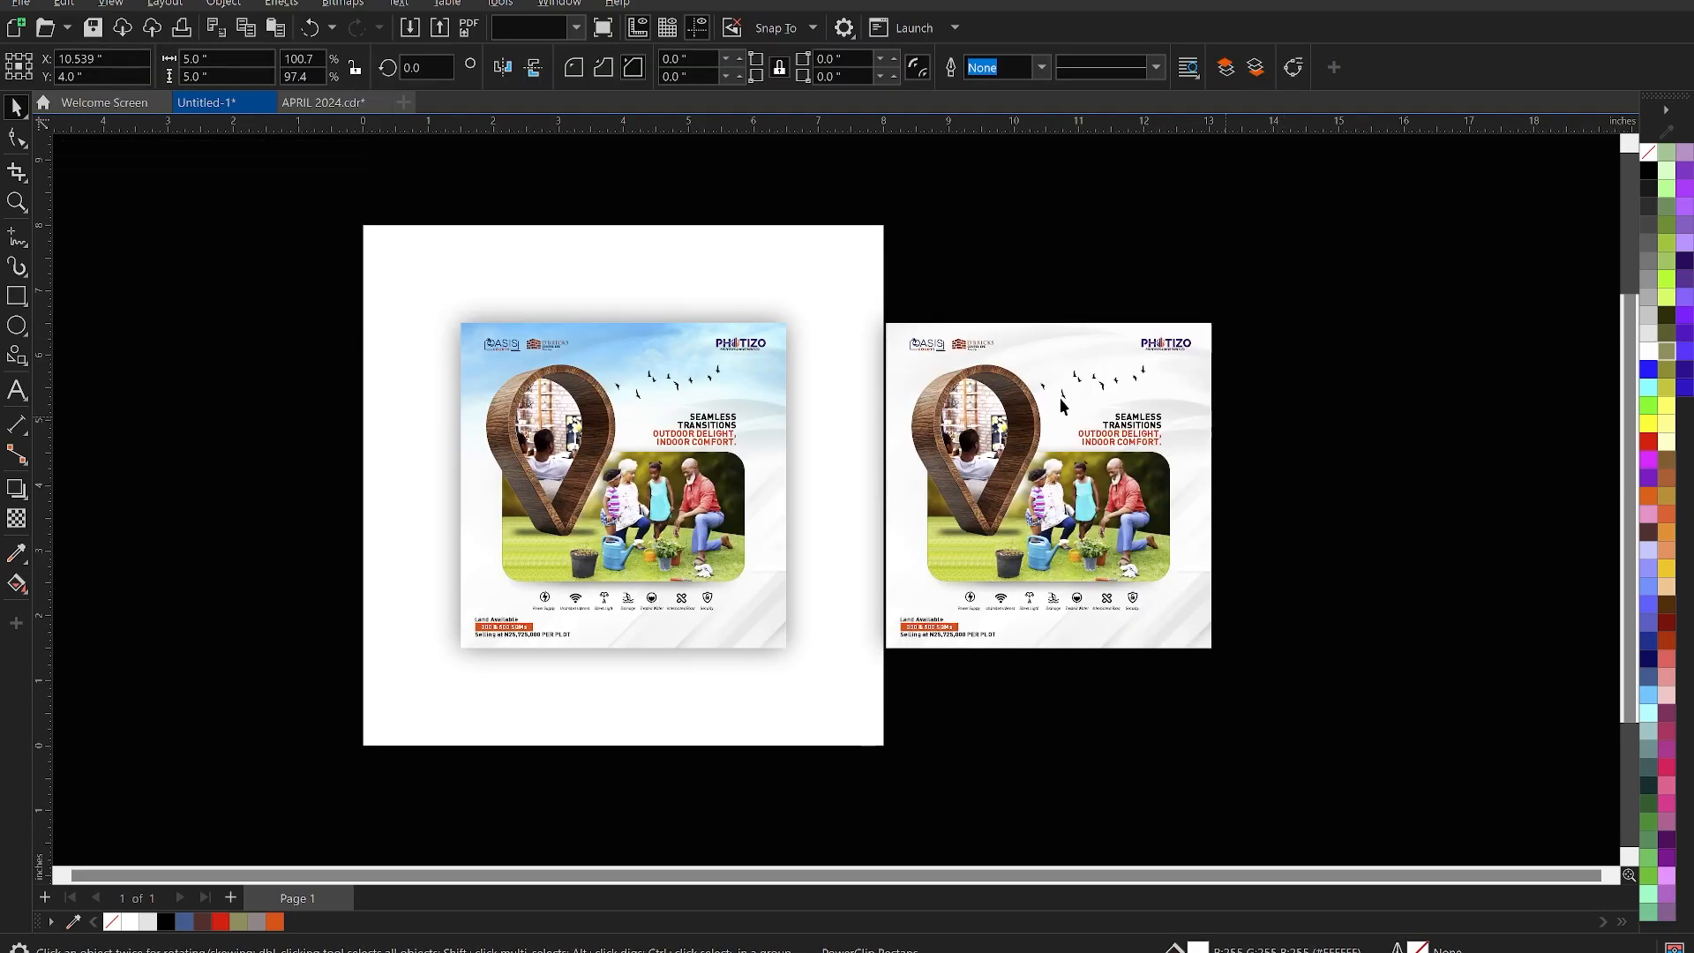
left_click_drag(347, 253, 1277, 693)
key("space")
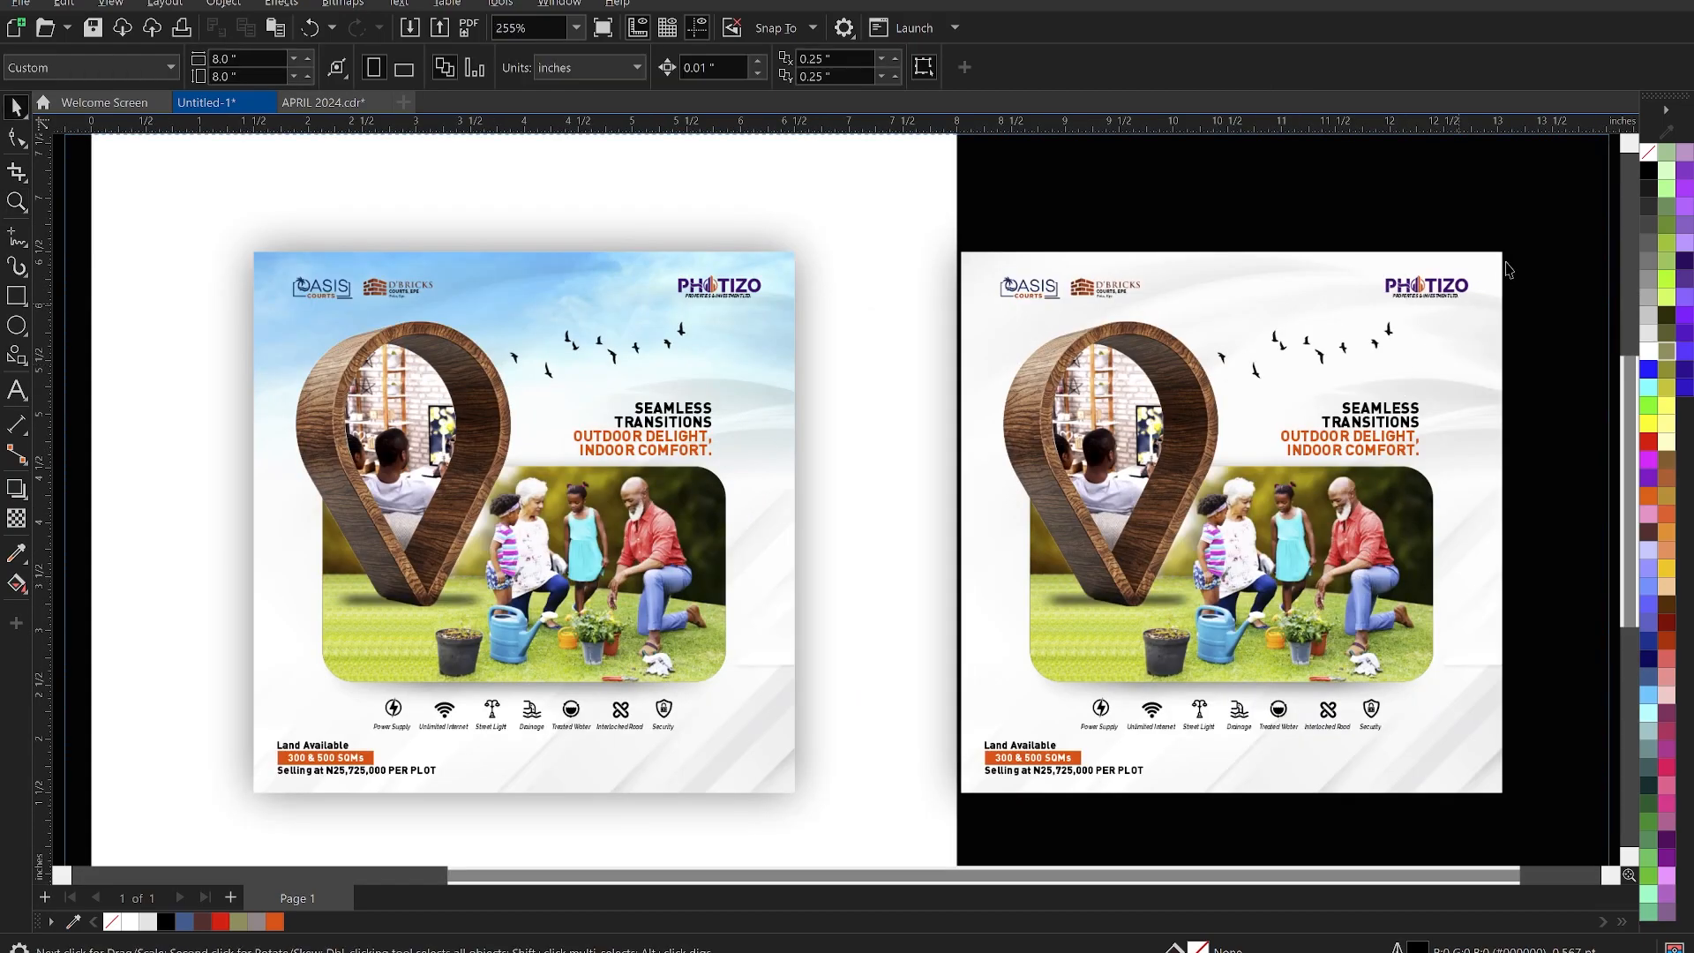
left_click_drag(1536, 219, 1239, 574)
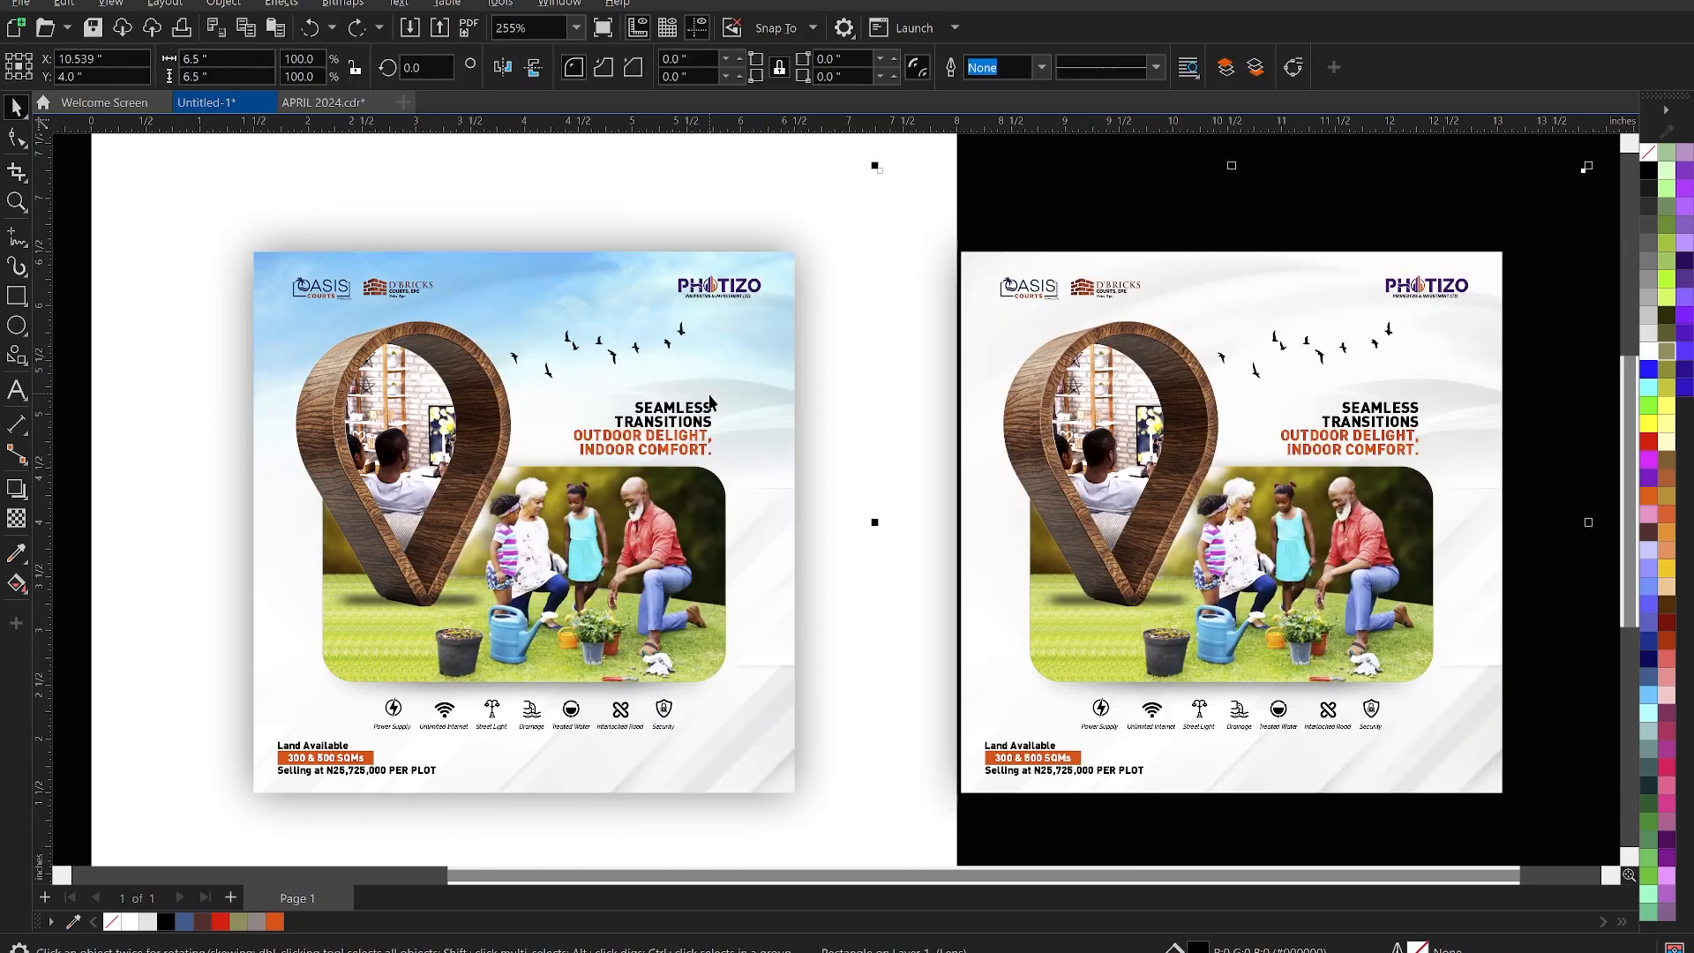
scroll(679, 383, "down", 1)
key("z")
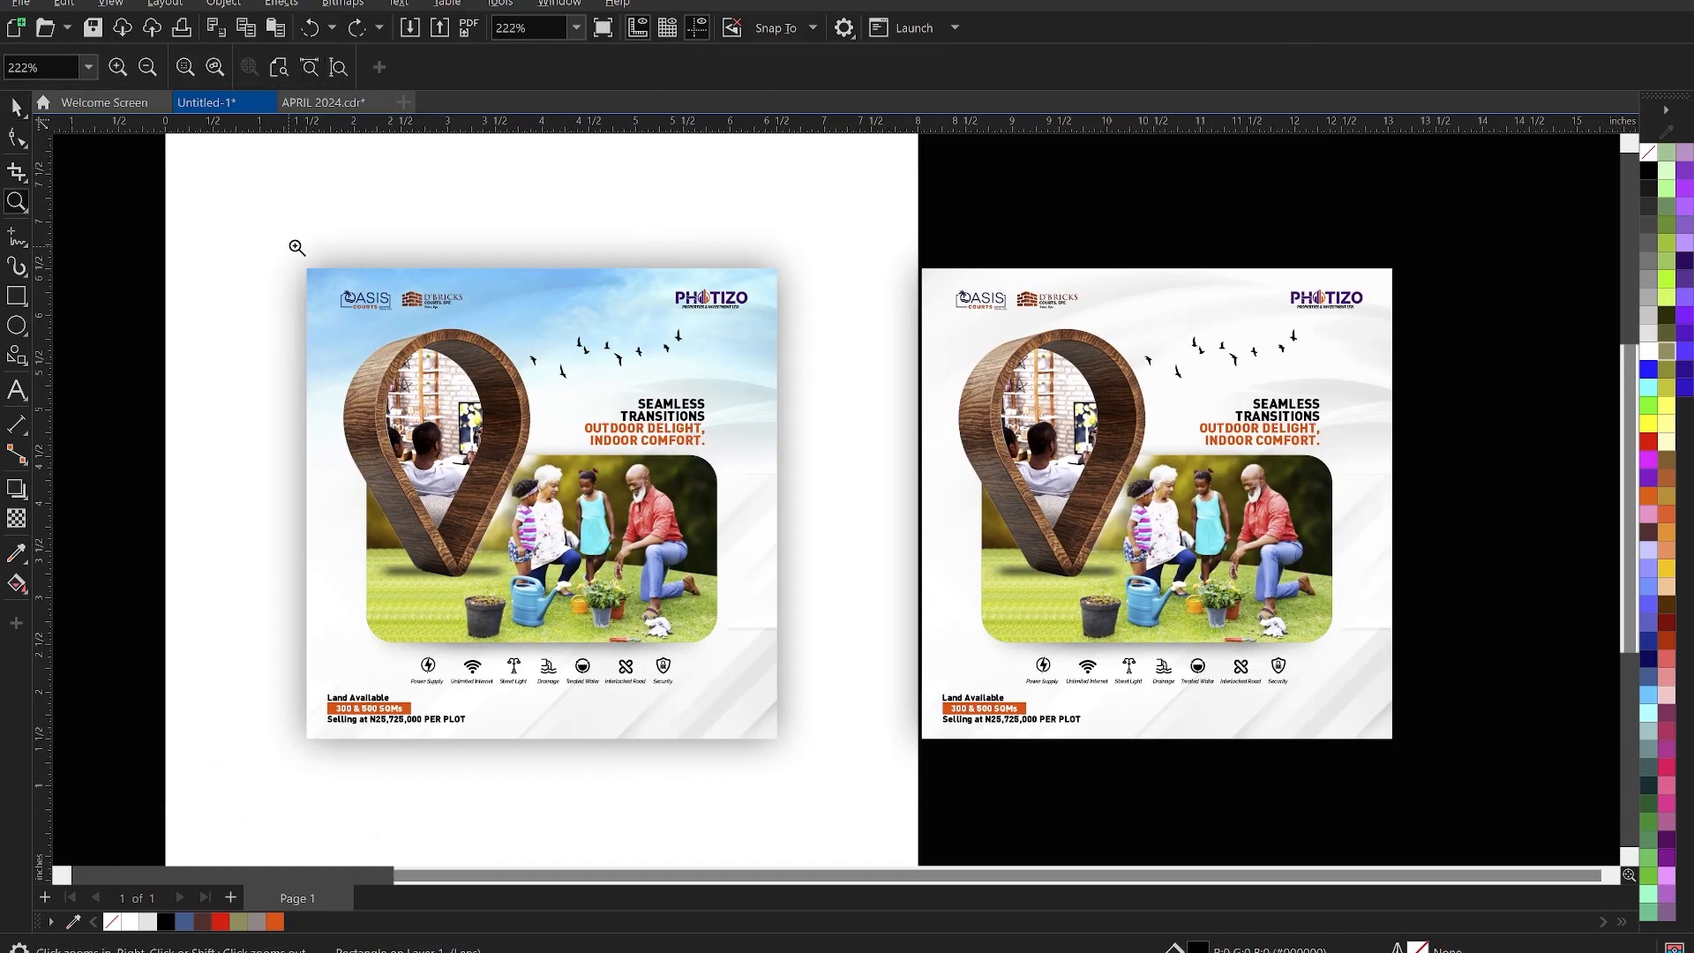
left_click_drag(477, 421, 1220, 720)
scroll(871, 474, "down", 5)
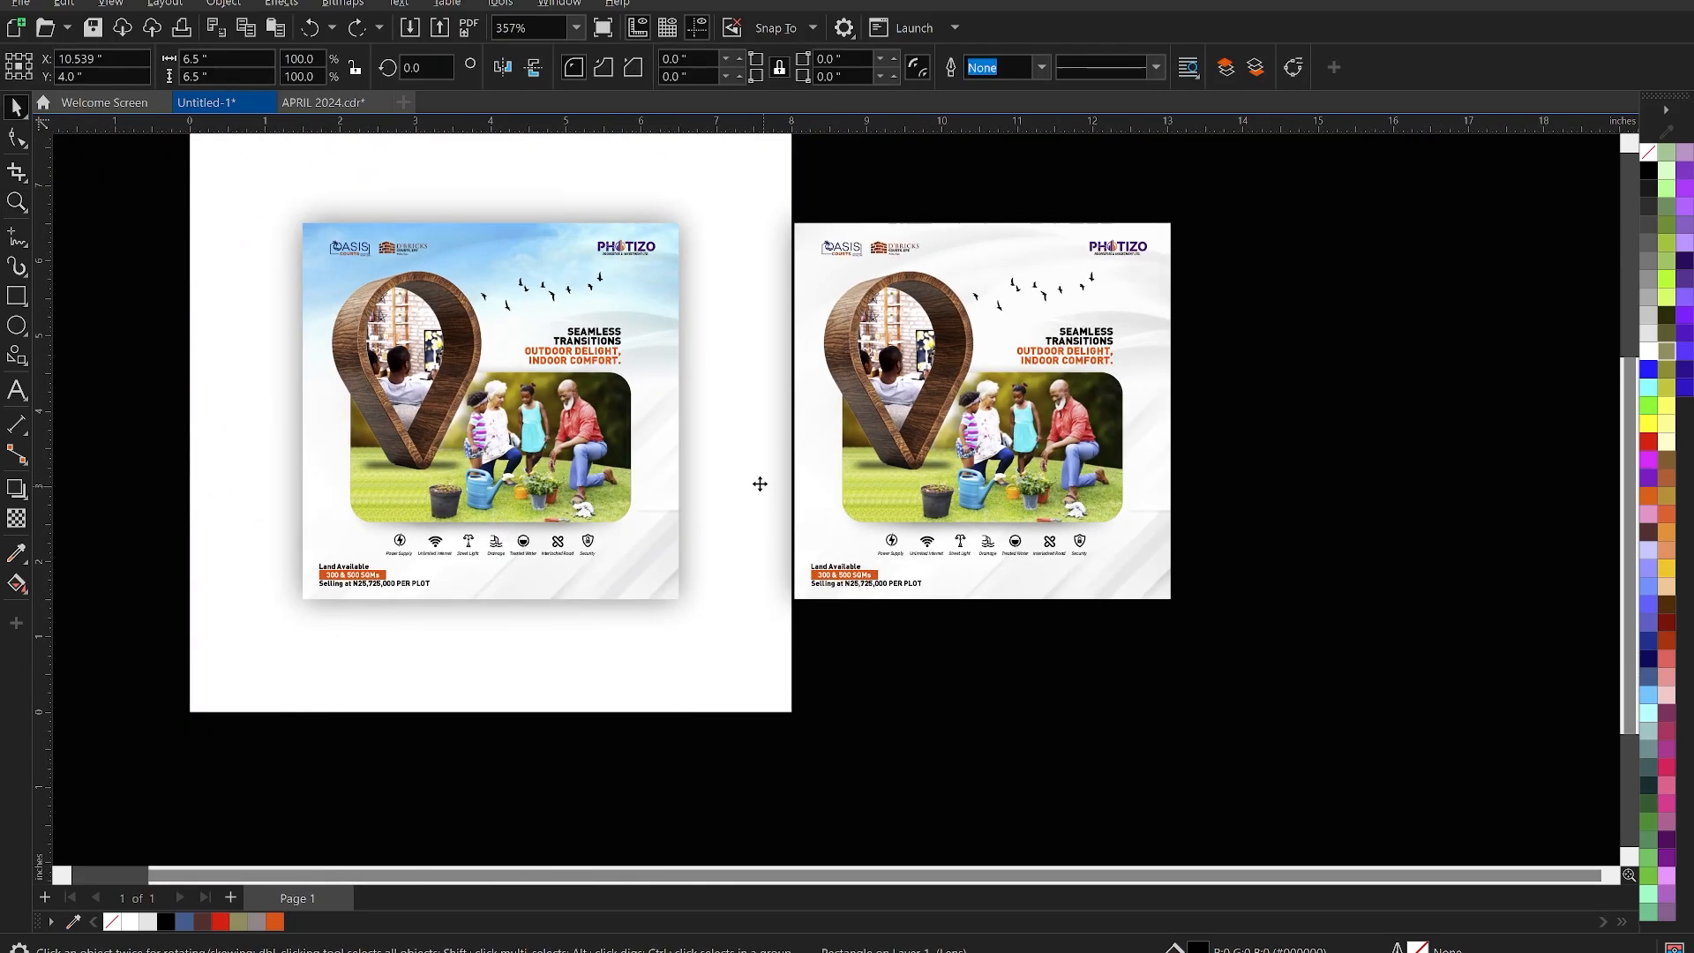
key("F2")
left_click_drag(194, 166, 1294, 700)
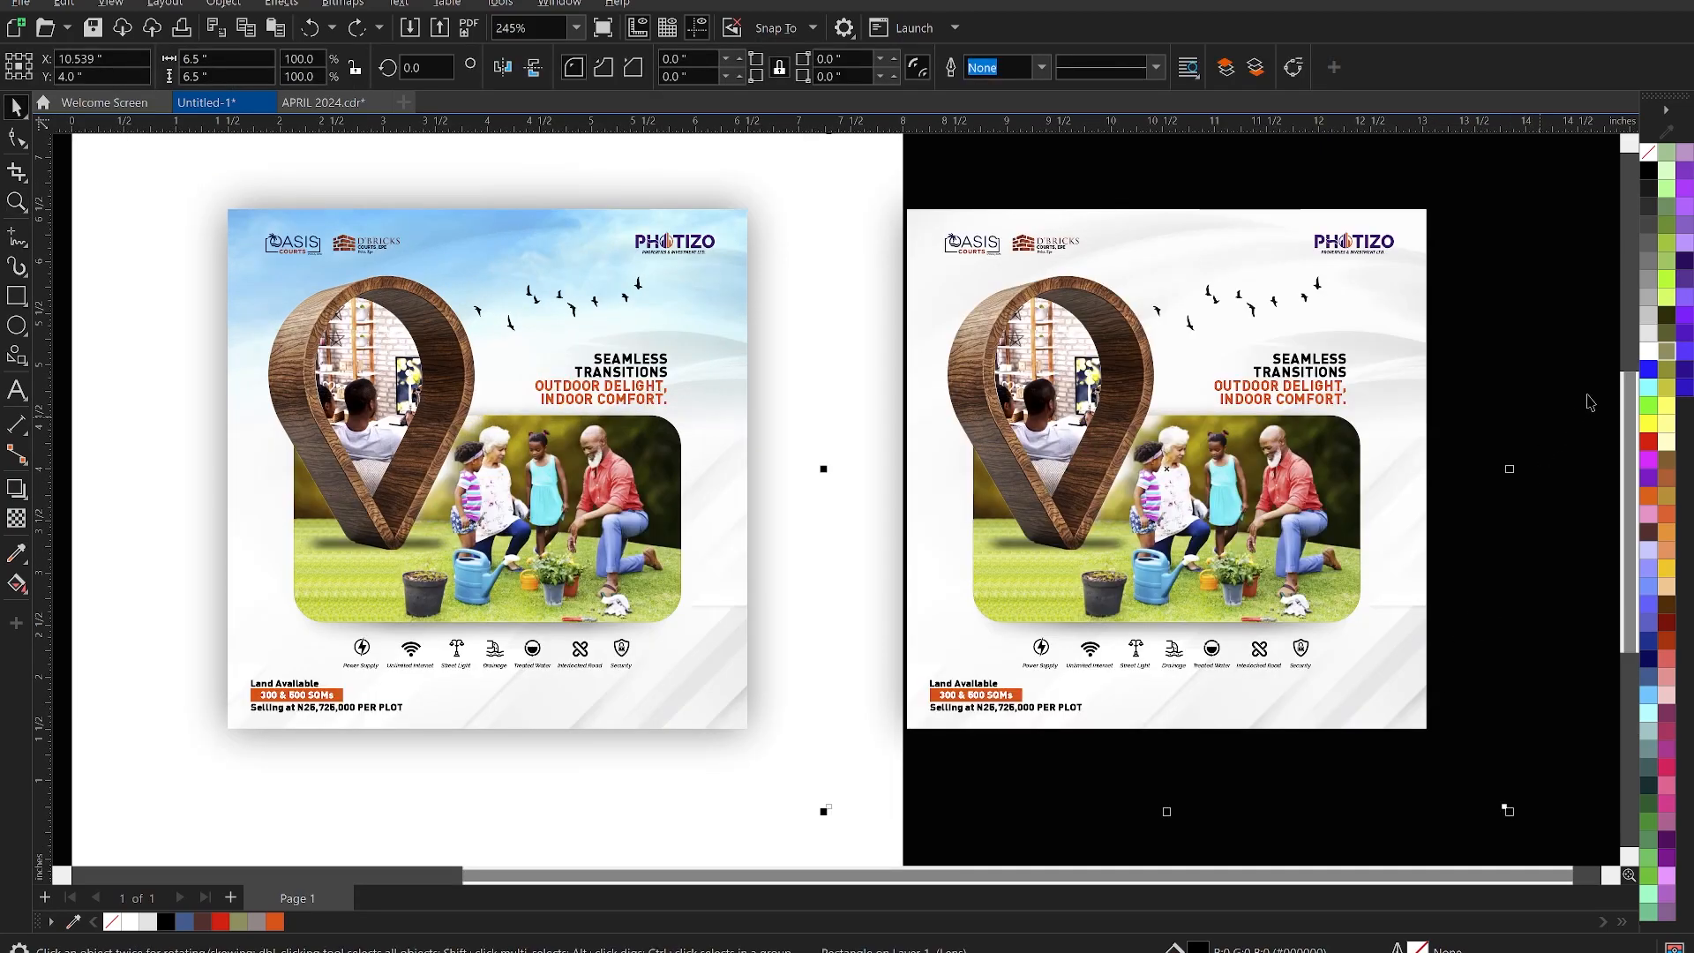
left_click(1587, 394)
right_click(1587, 395)
left_click(1605, 408)
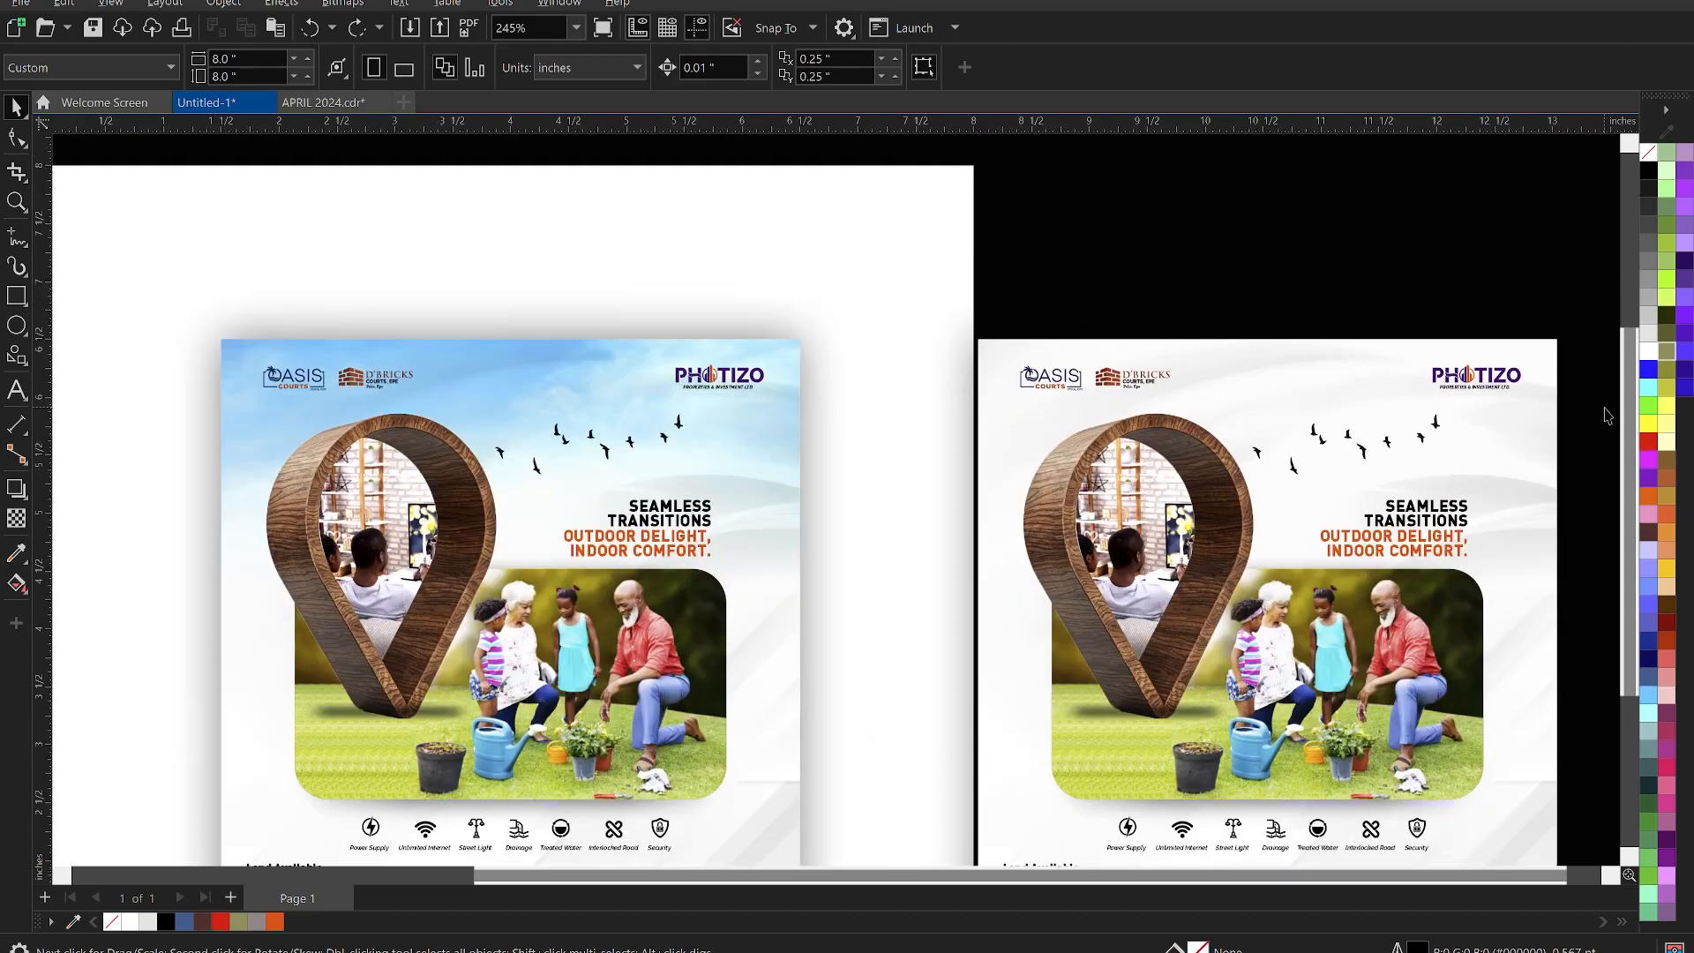